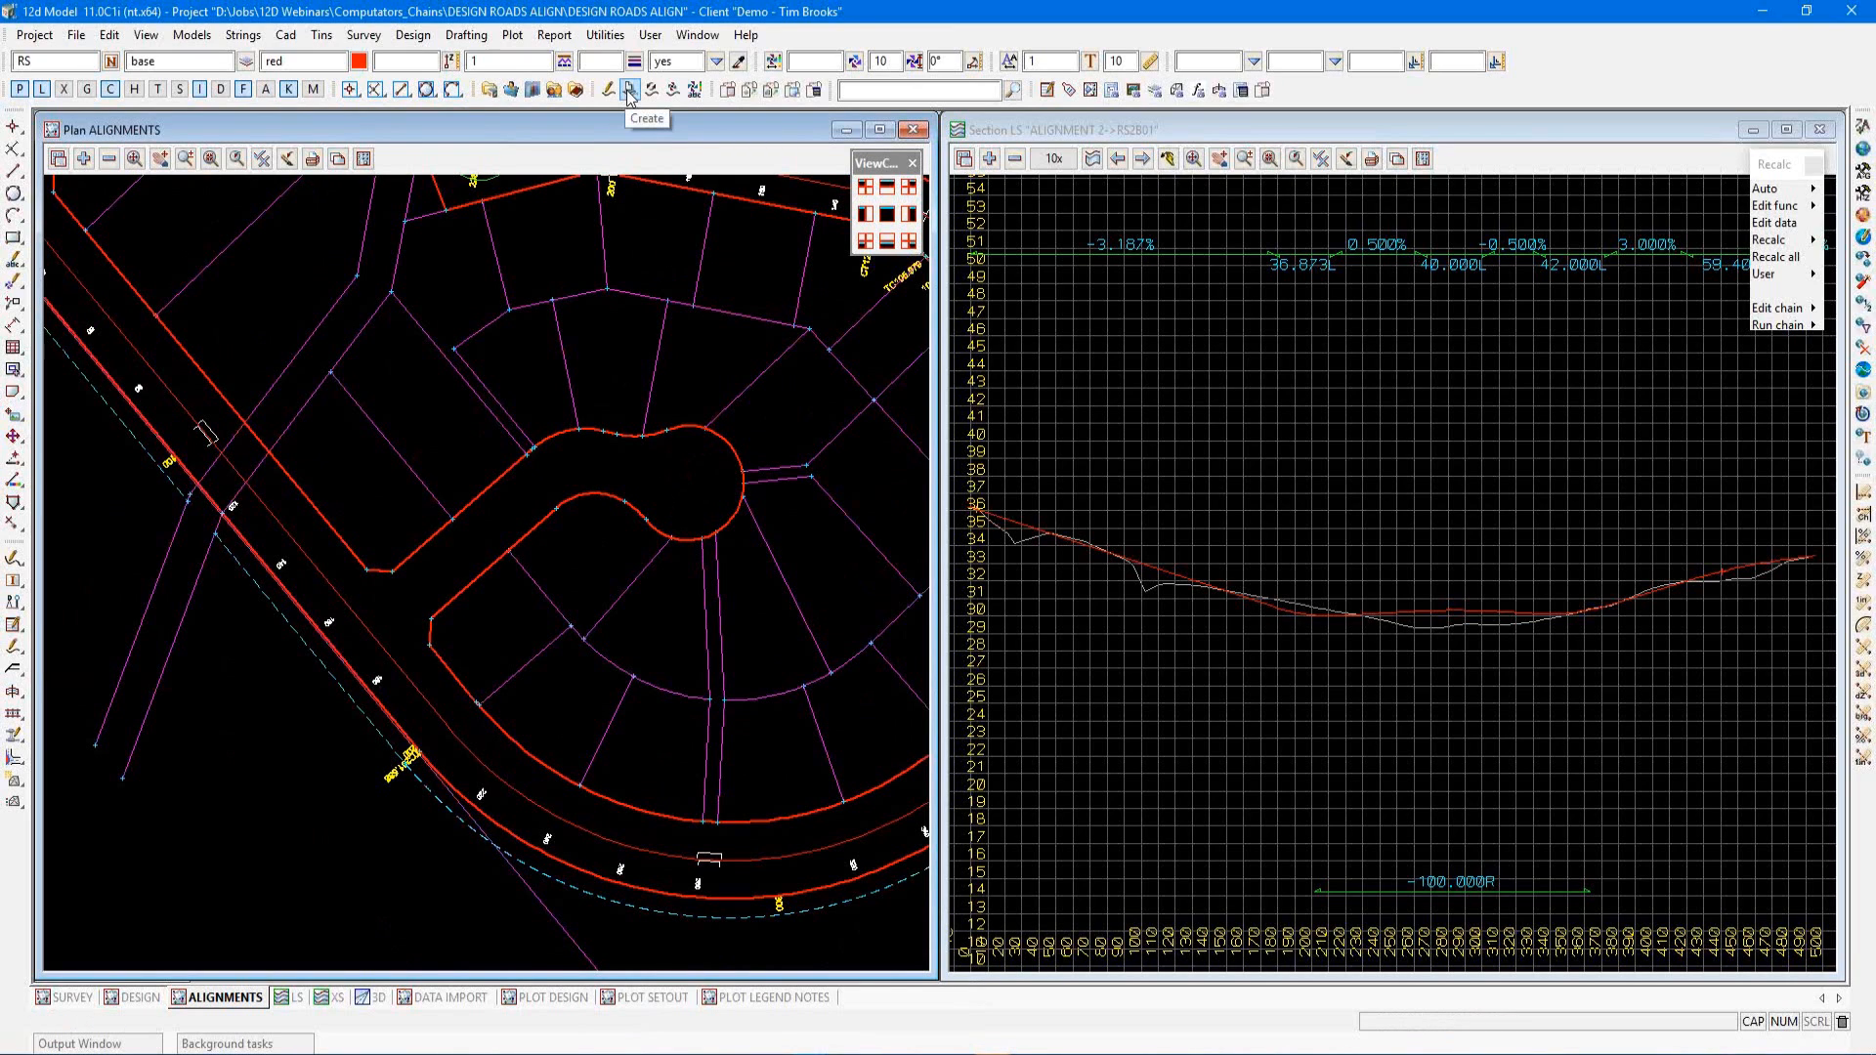
Start a new super alignment with the same settings as alignment RS2B01 and name it RS2C01
left_click(630, 91)
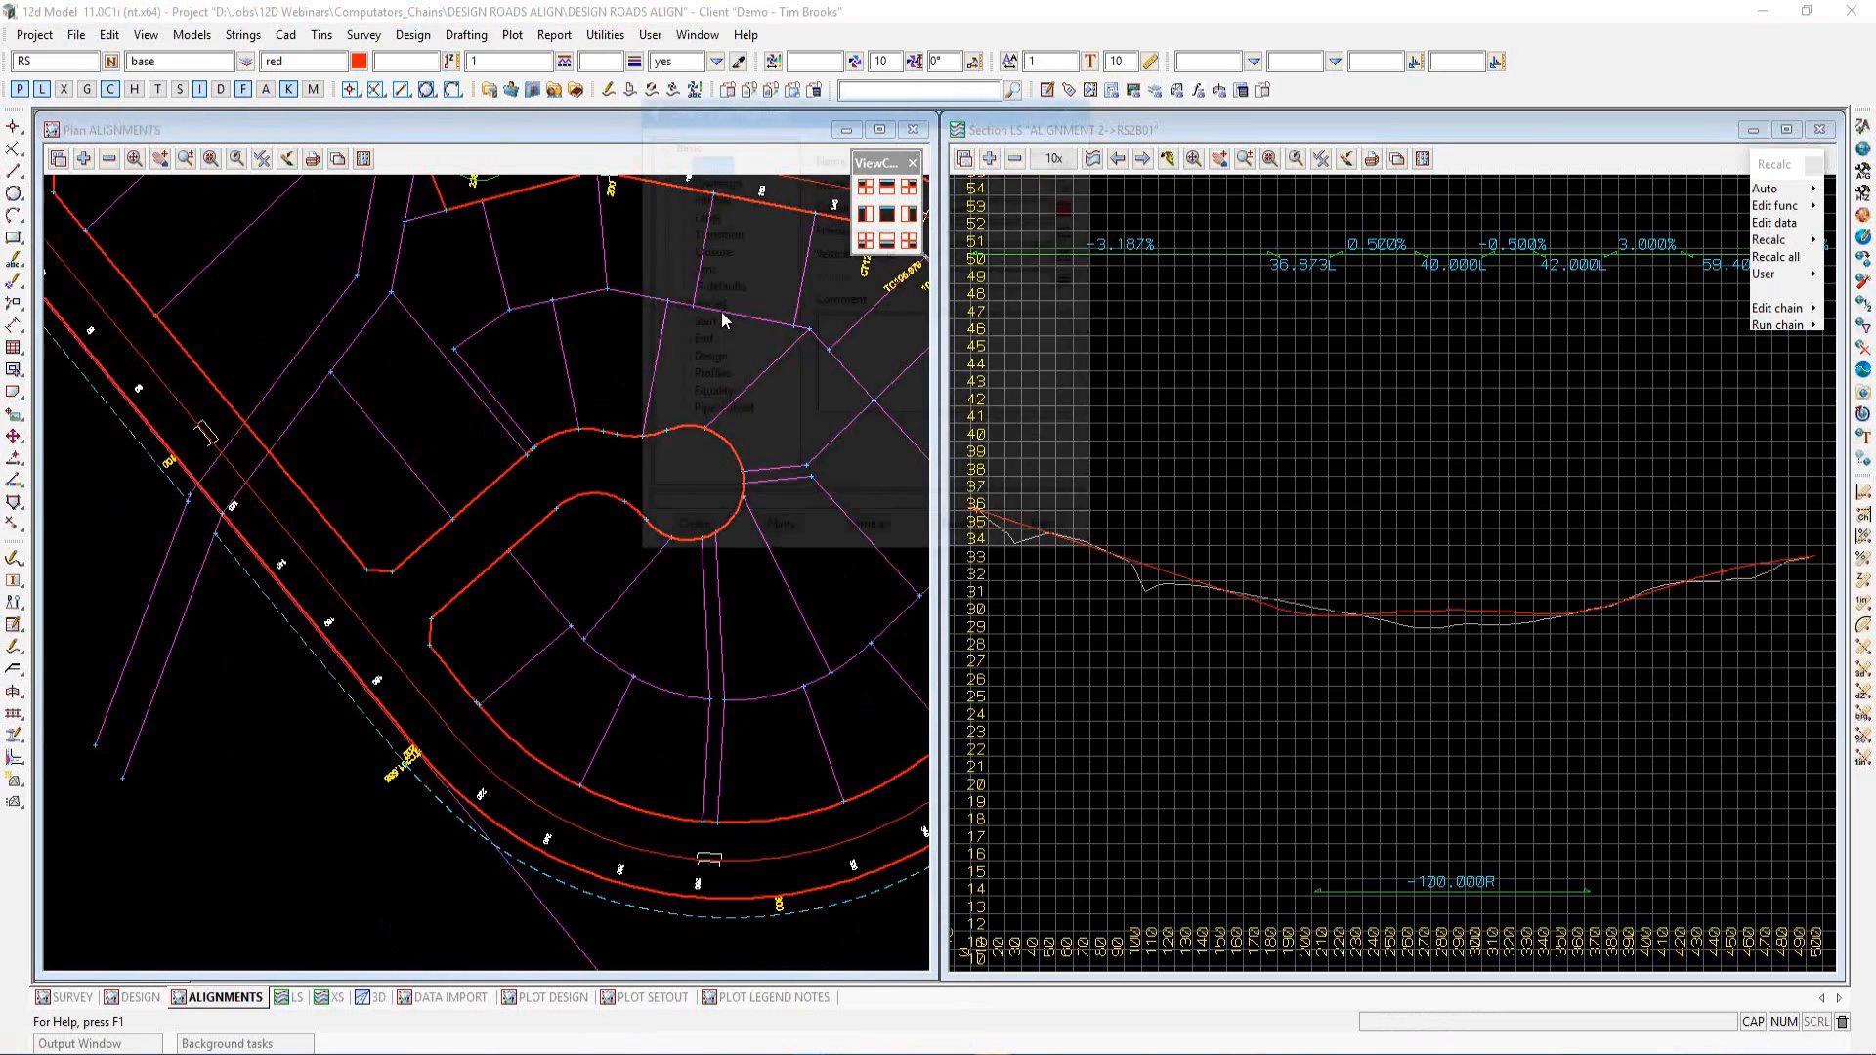
left_click_drag(802, 108, 1169, 226)
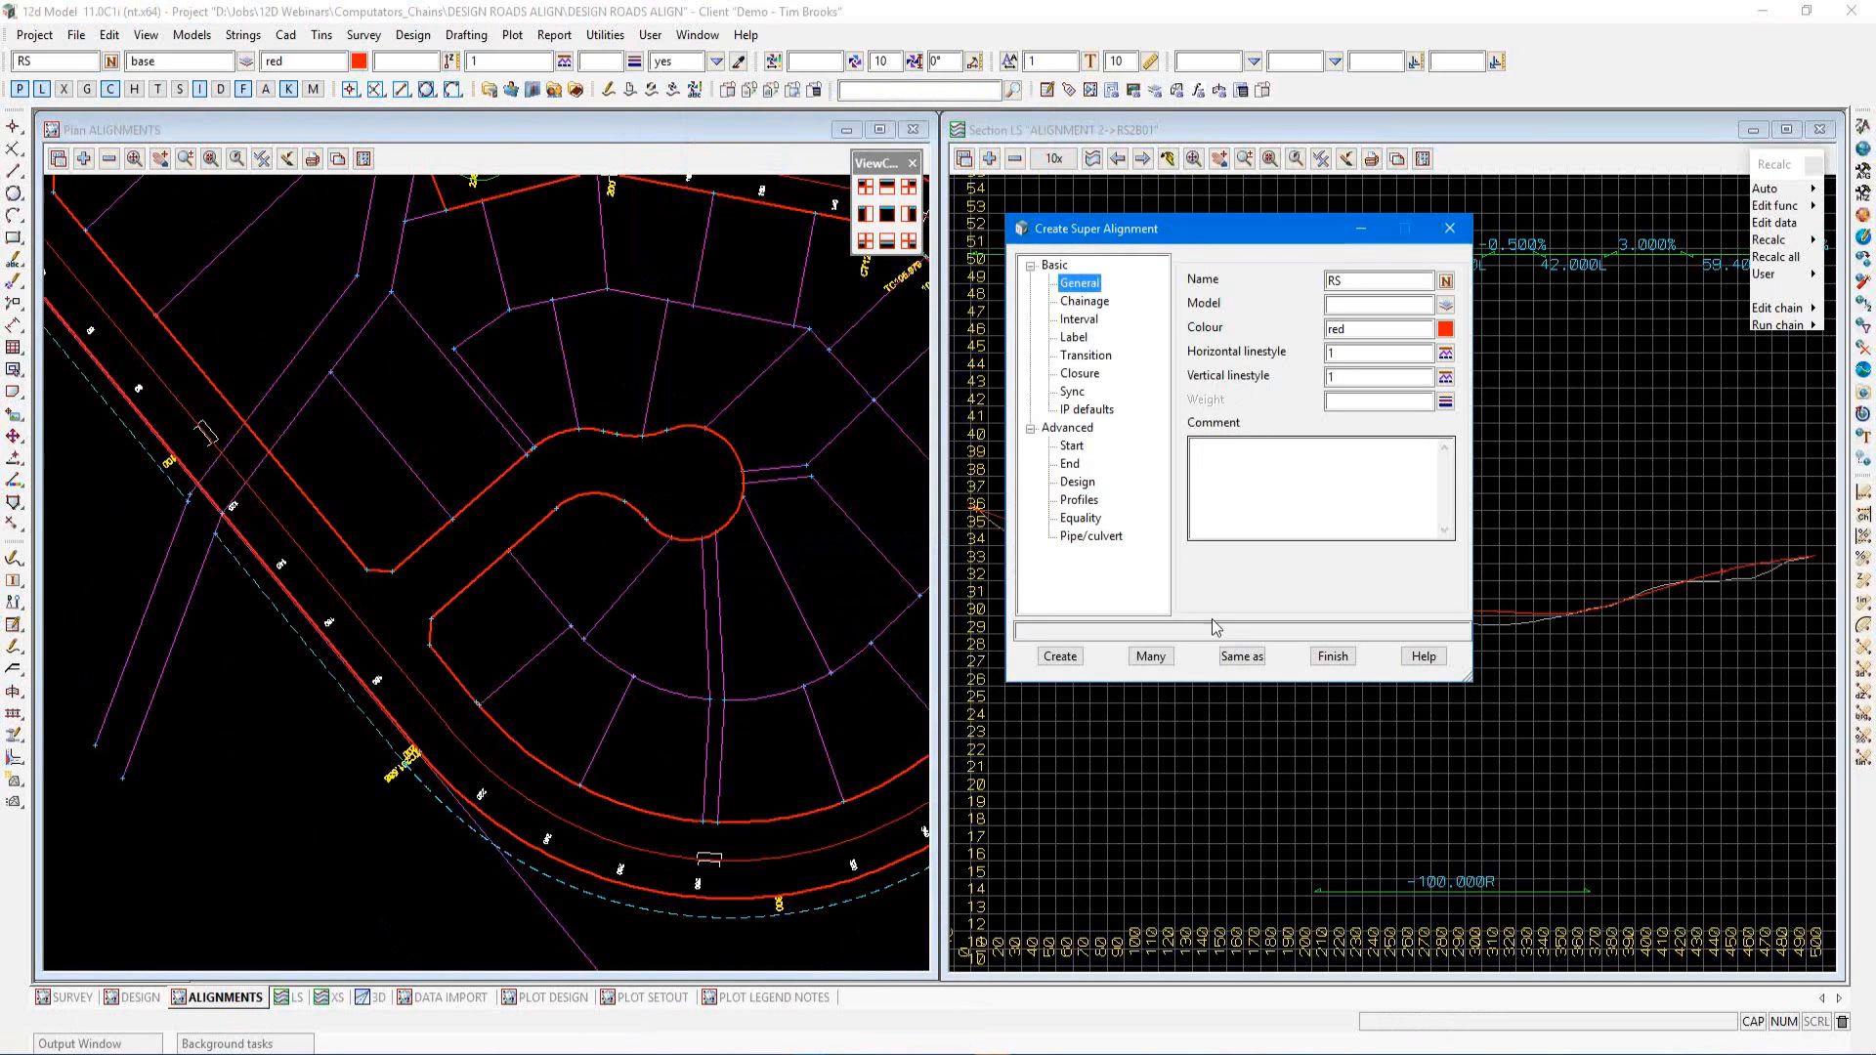
left_click(1238, 658)
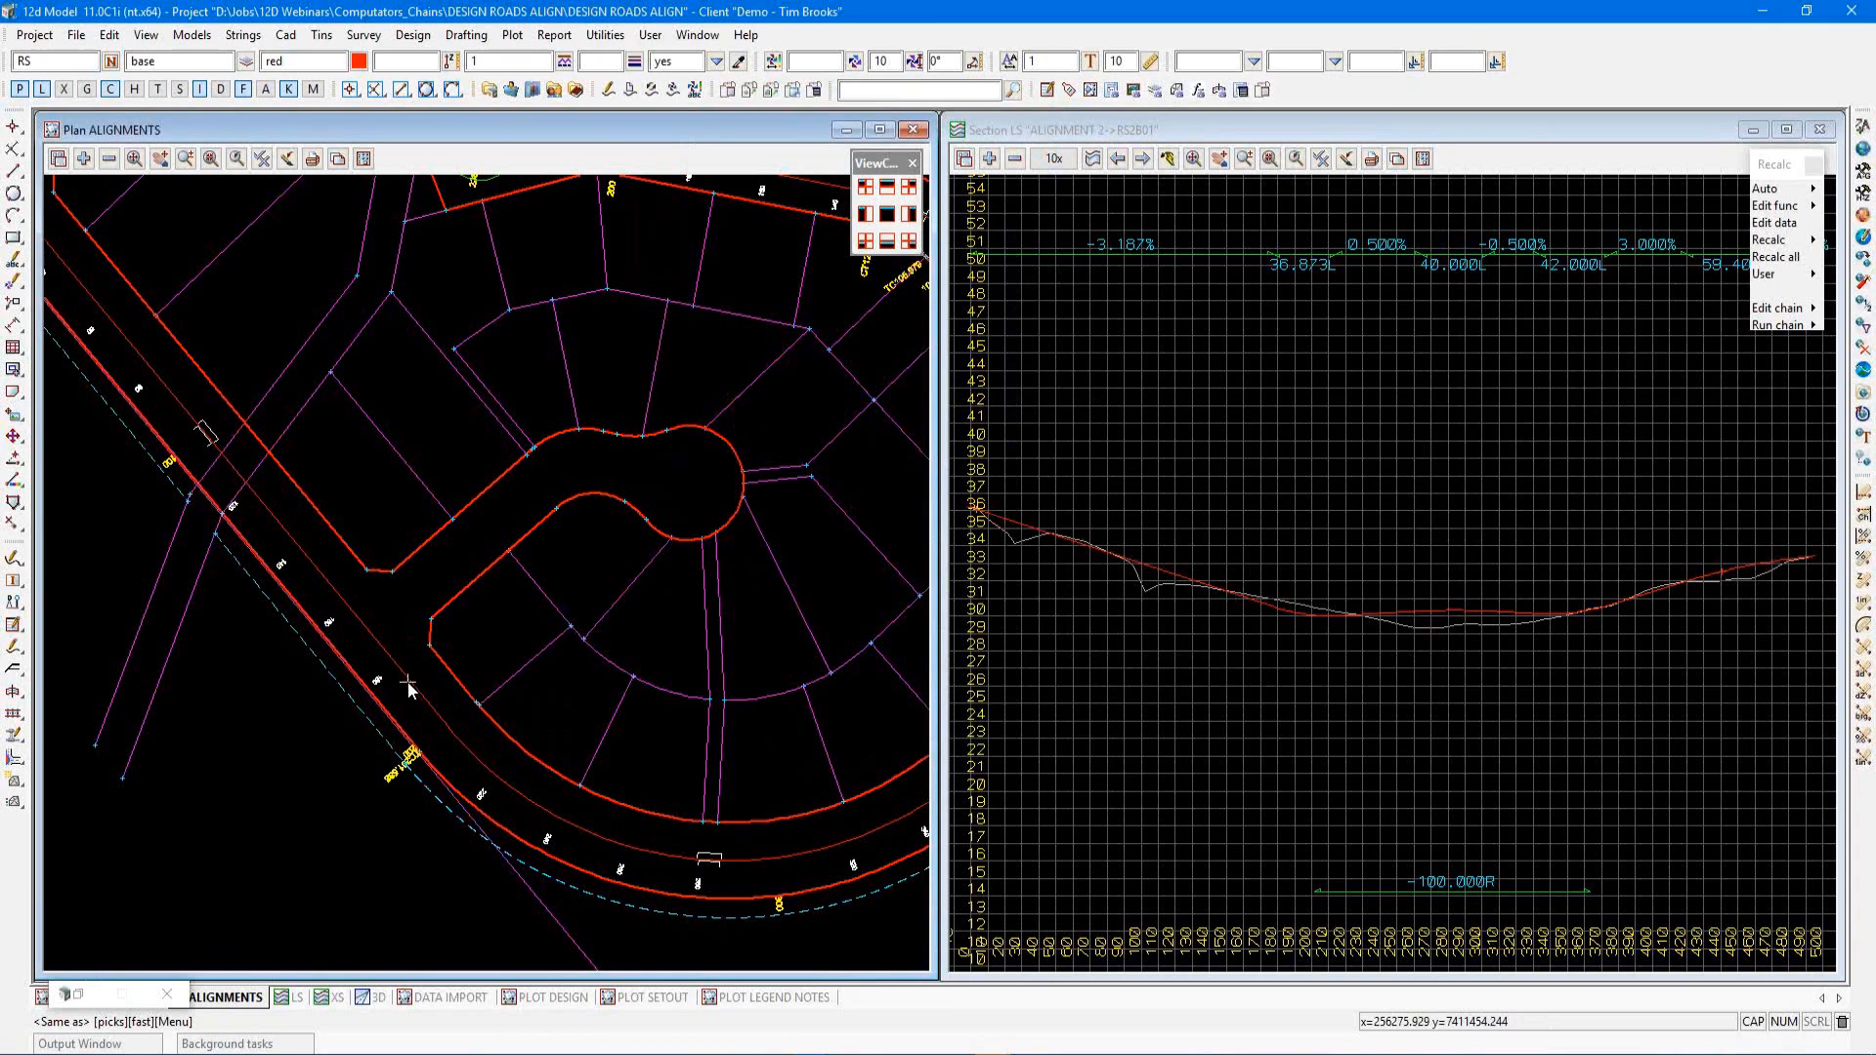
left_click(408, 687)
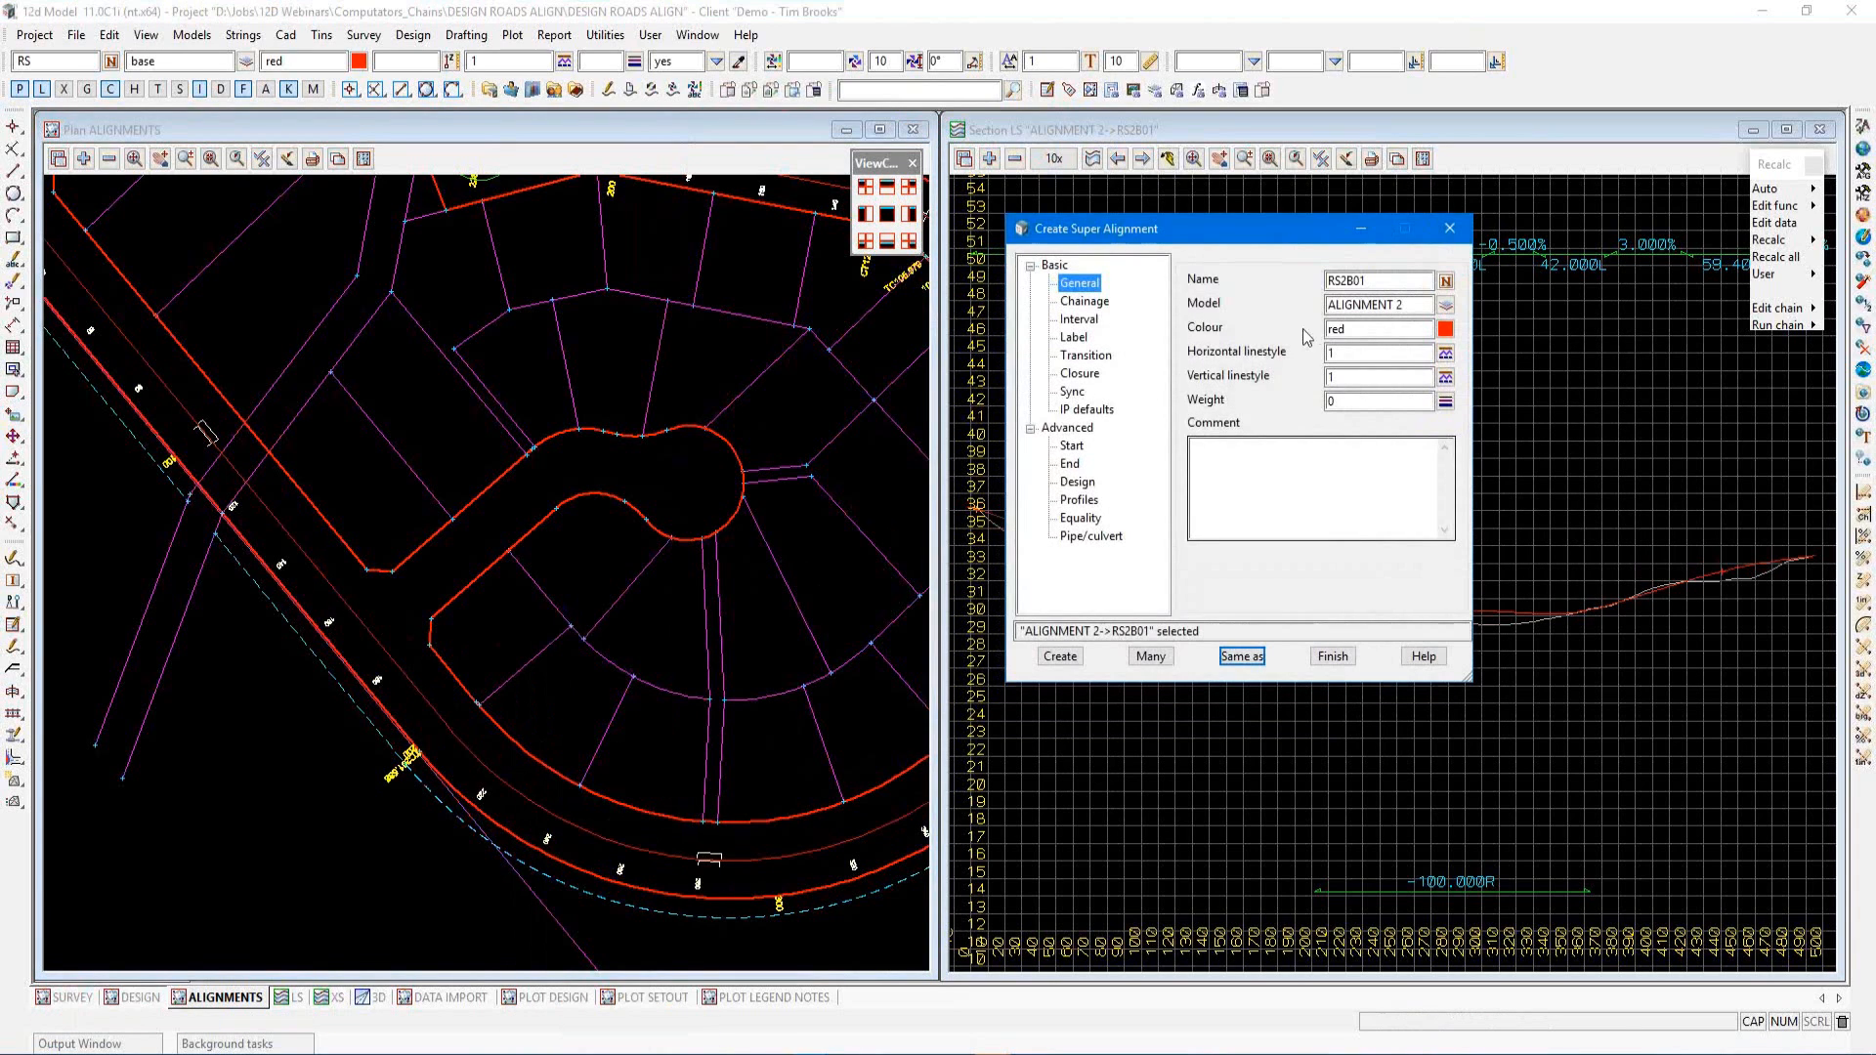
left_click(1349, 282)
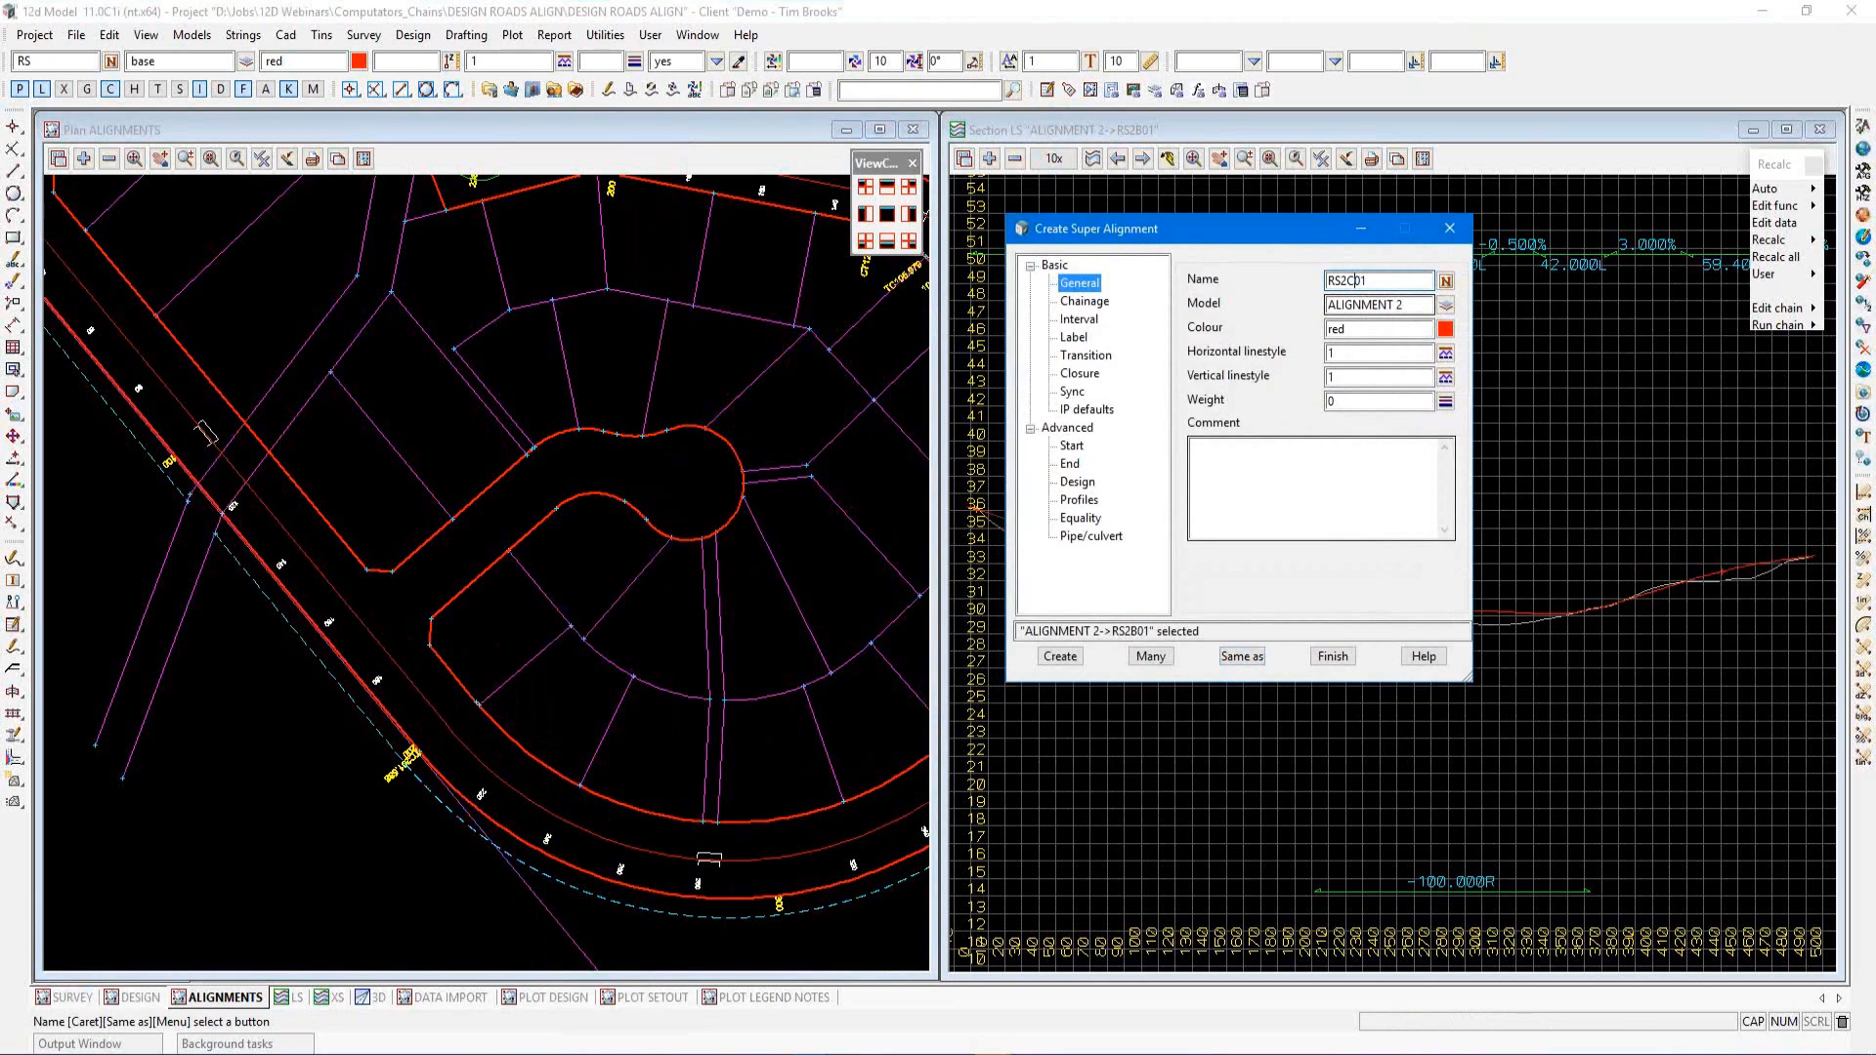
Set the alignment's label style to DESIGN PLAIN LHS and create it
left_click(1075, 338)
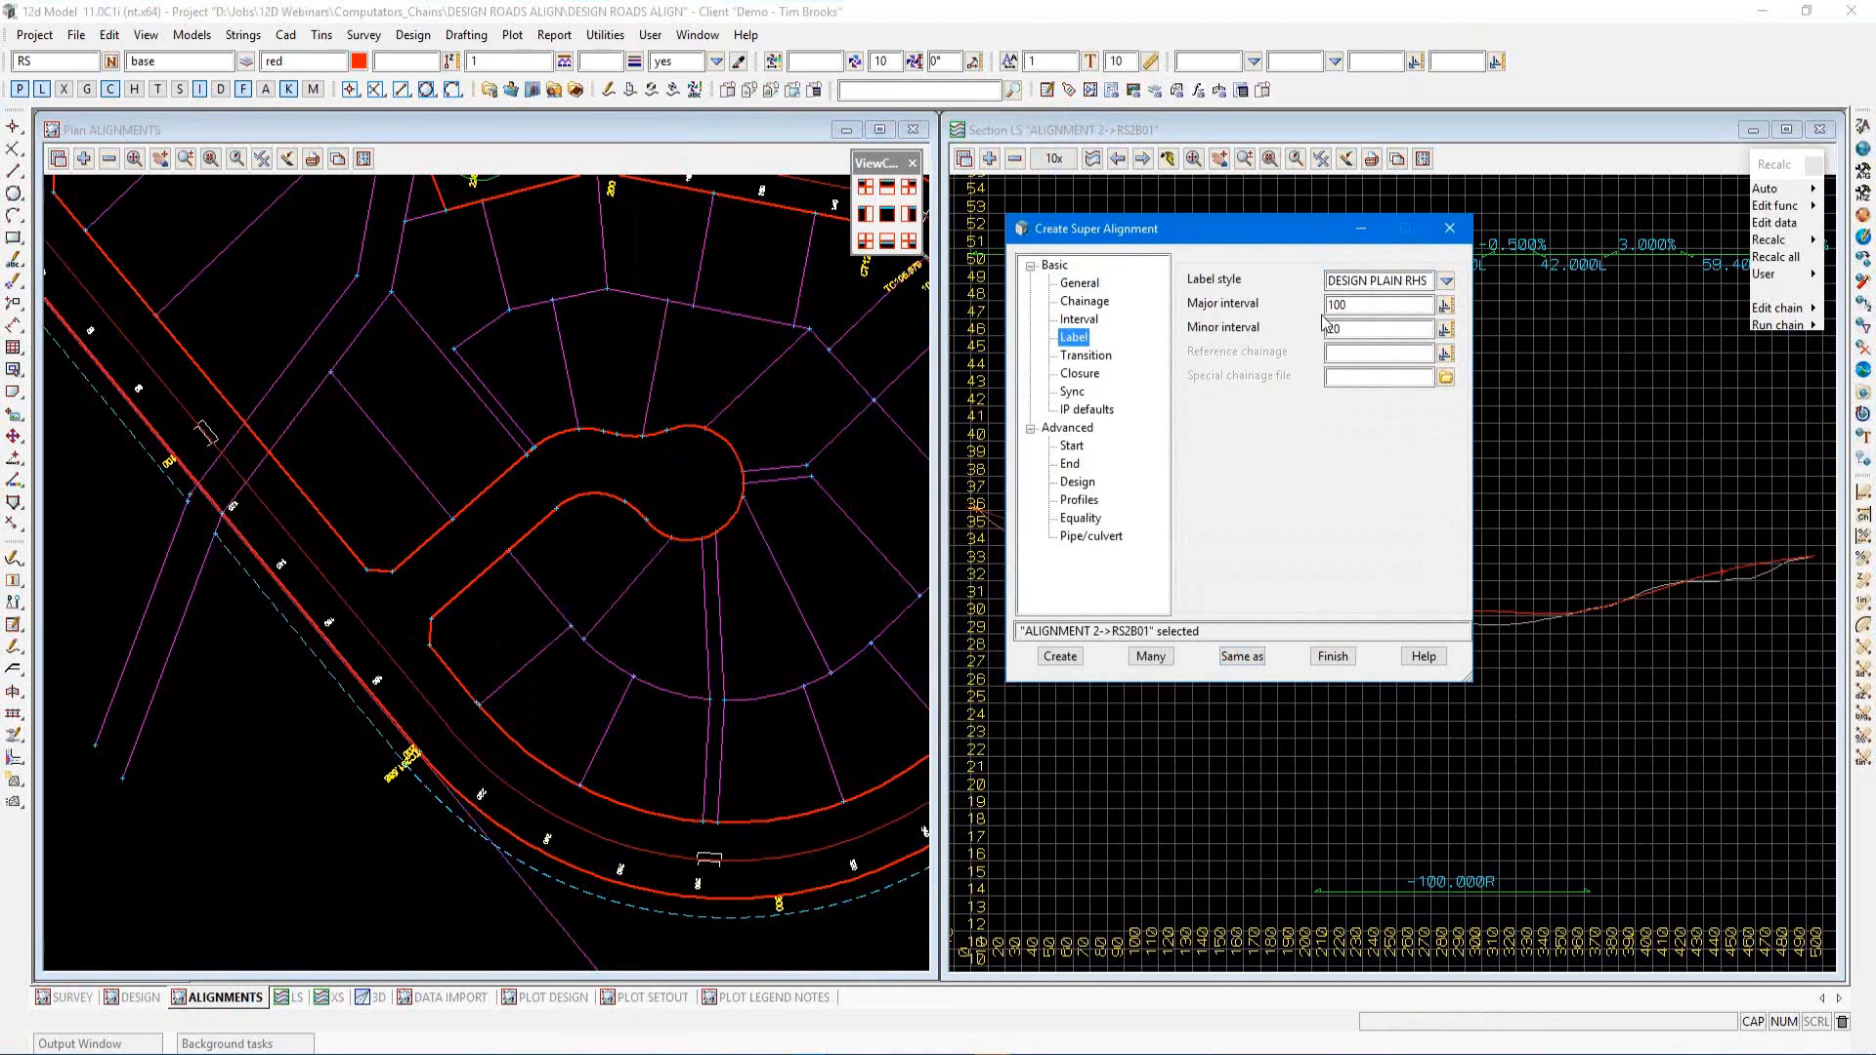
left_click(1446, 283)
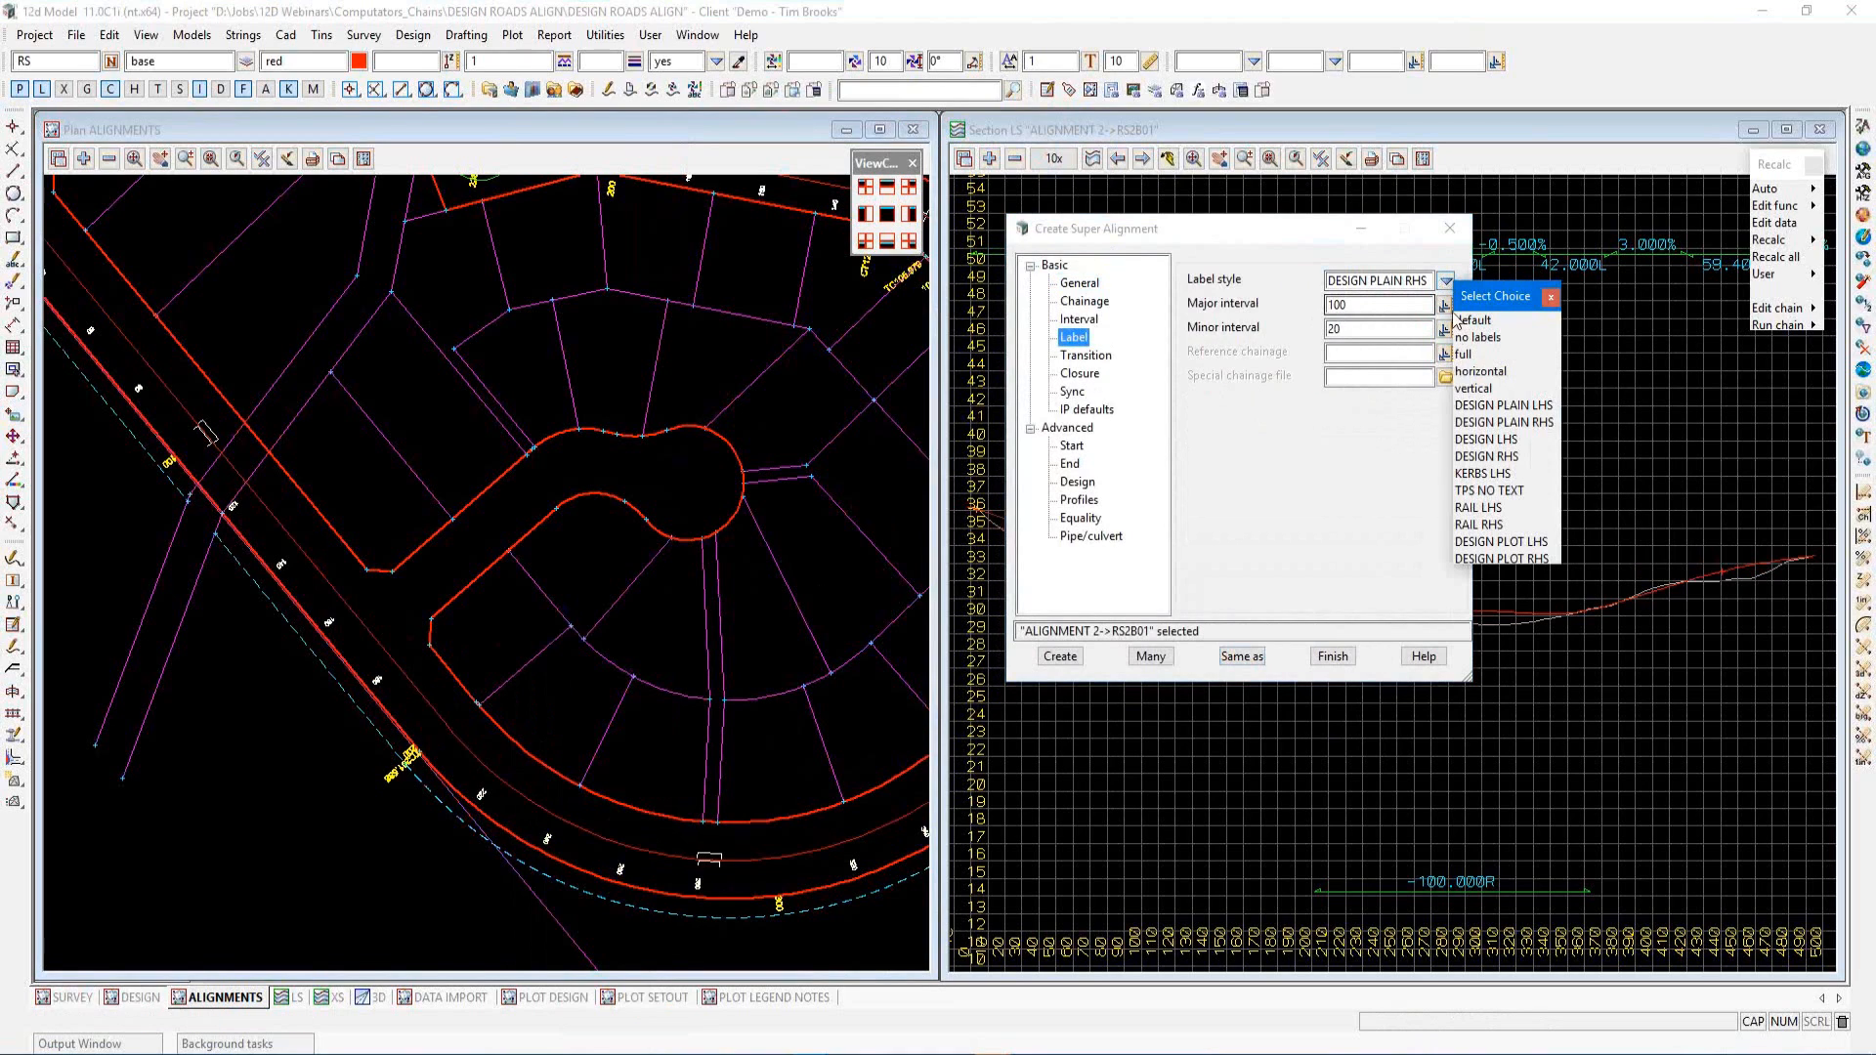
left_click(1496, 407)
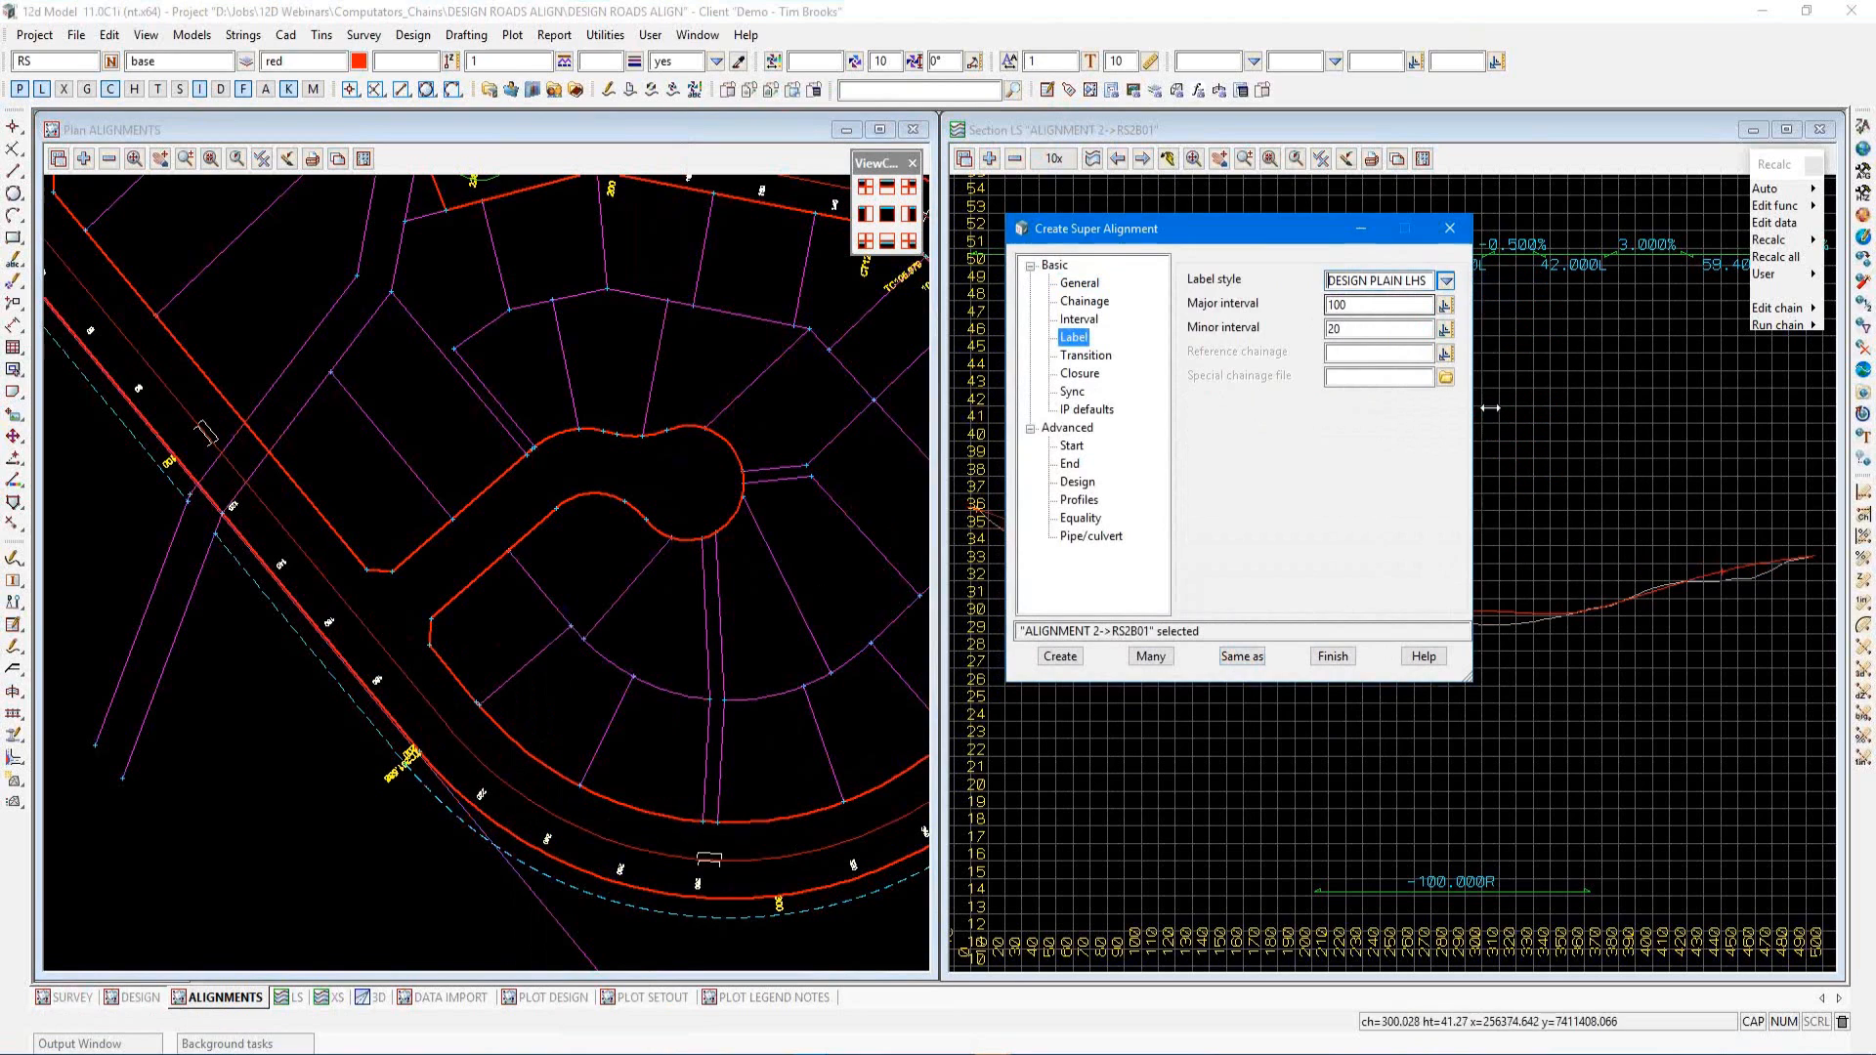
left_click(1064, 655)
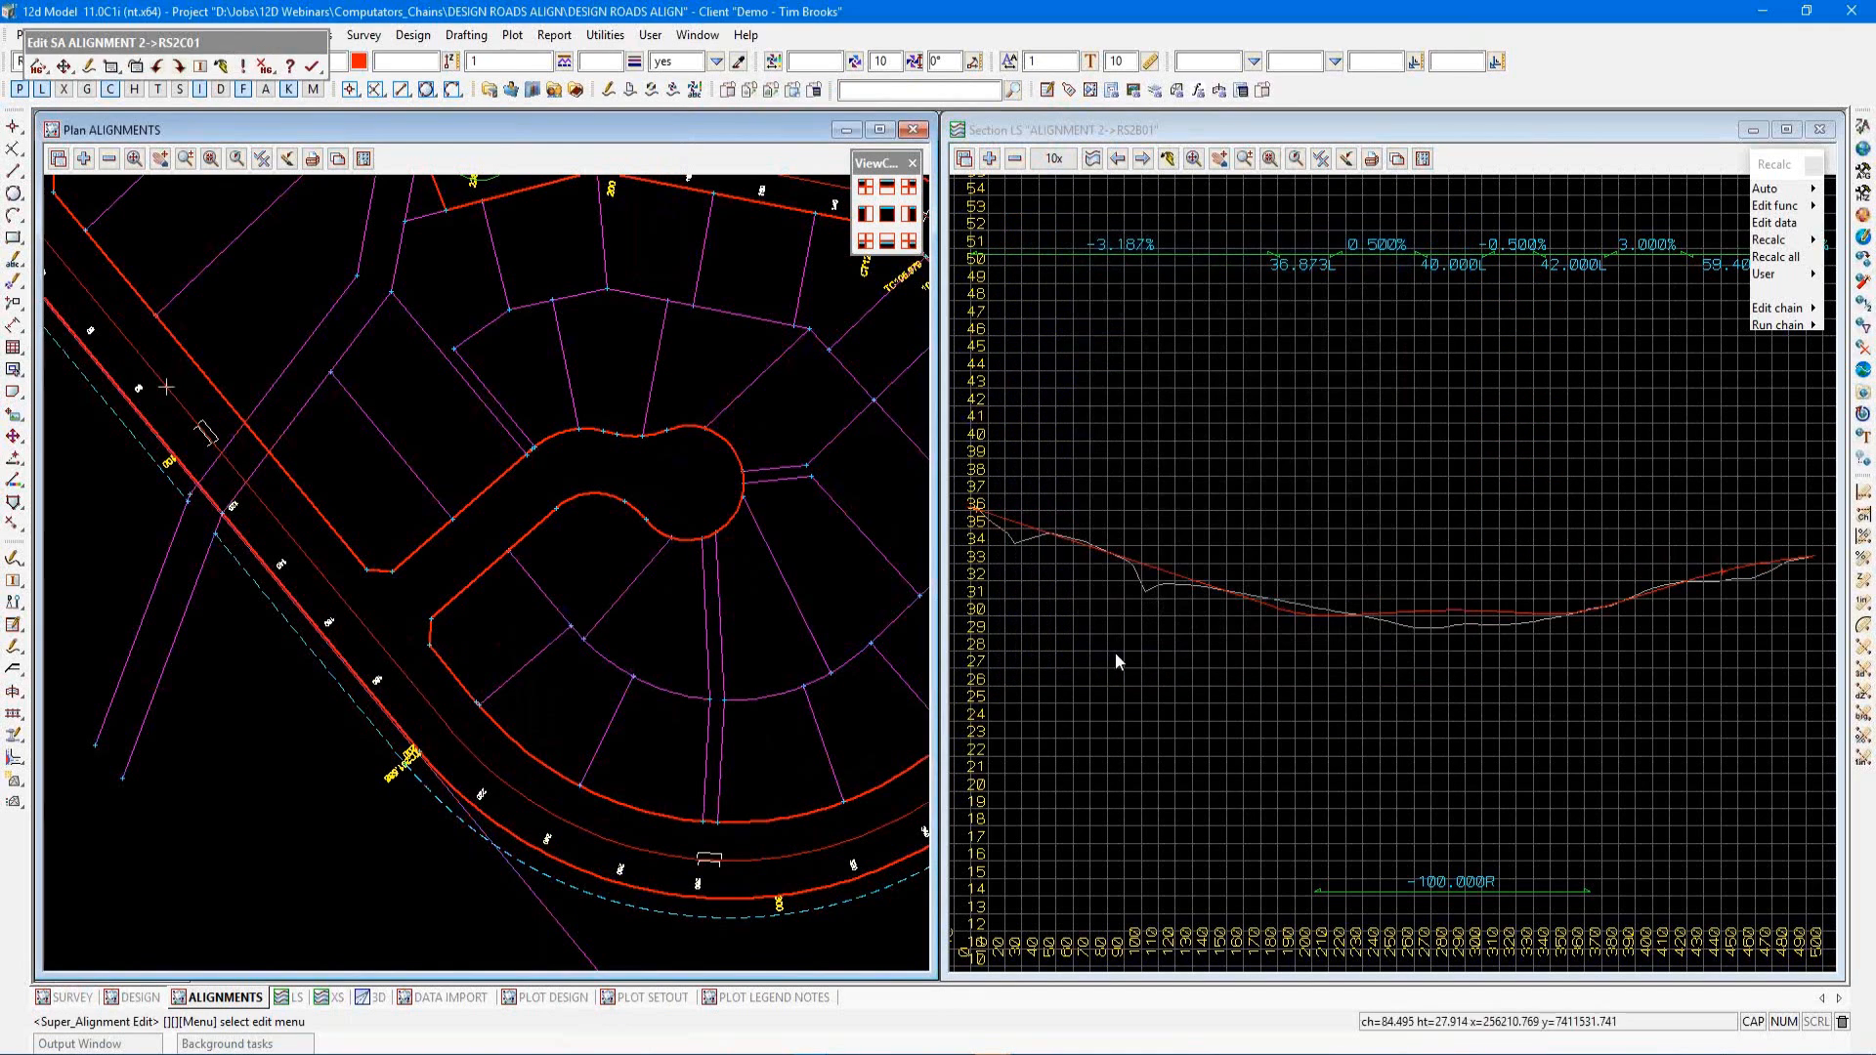
Open the part editor for the RS2C01 alignment
left_click_drag(251, 48, 536, 207)
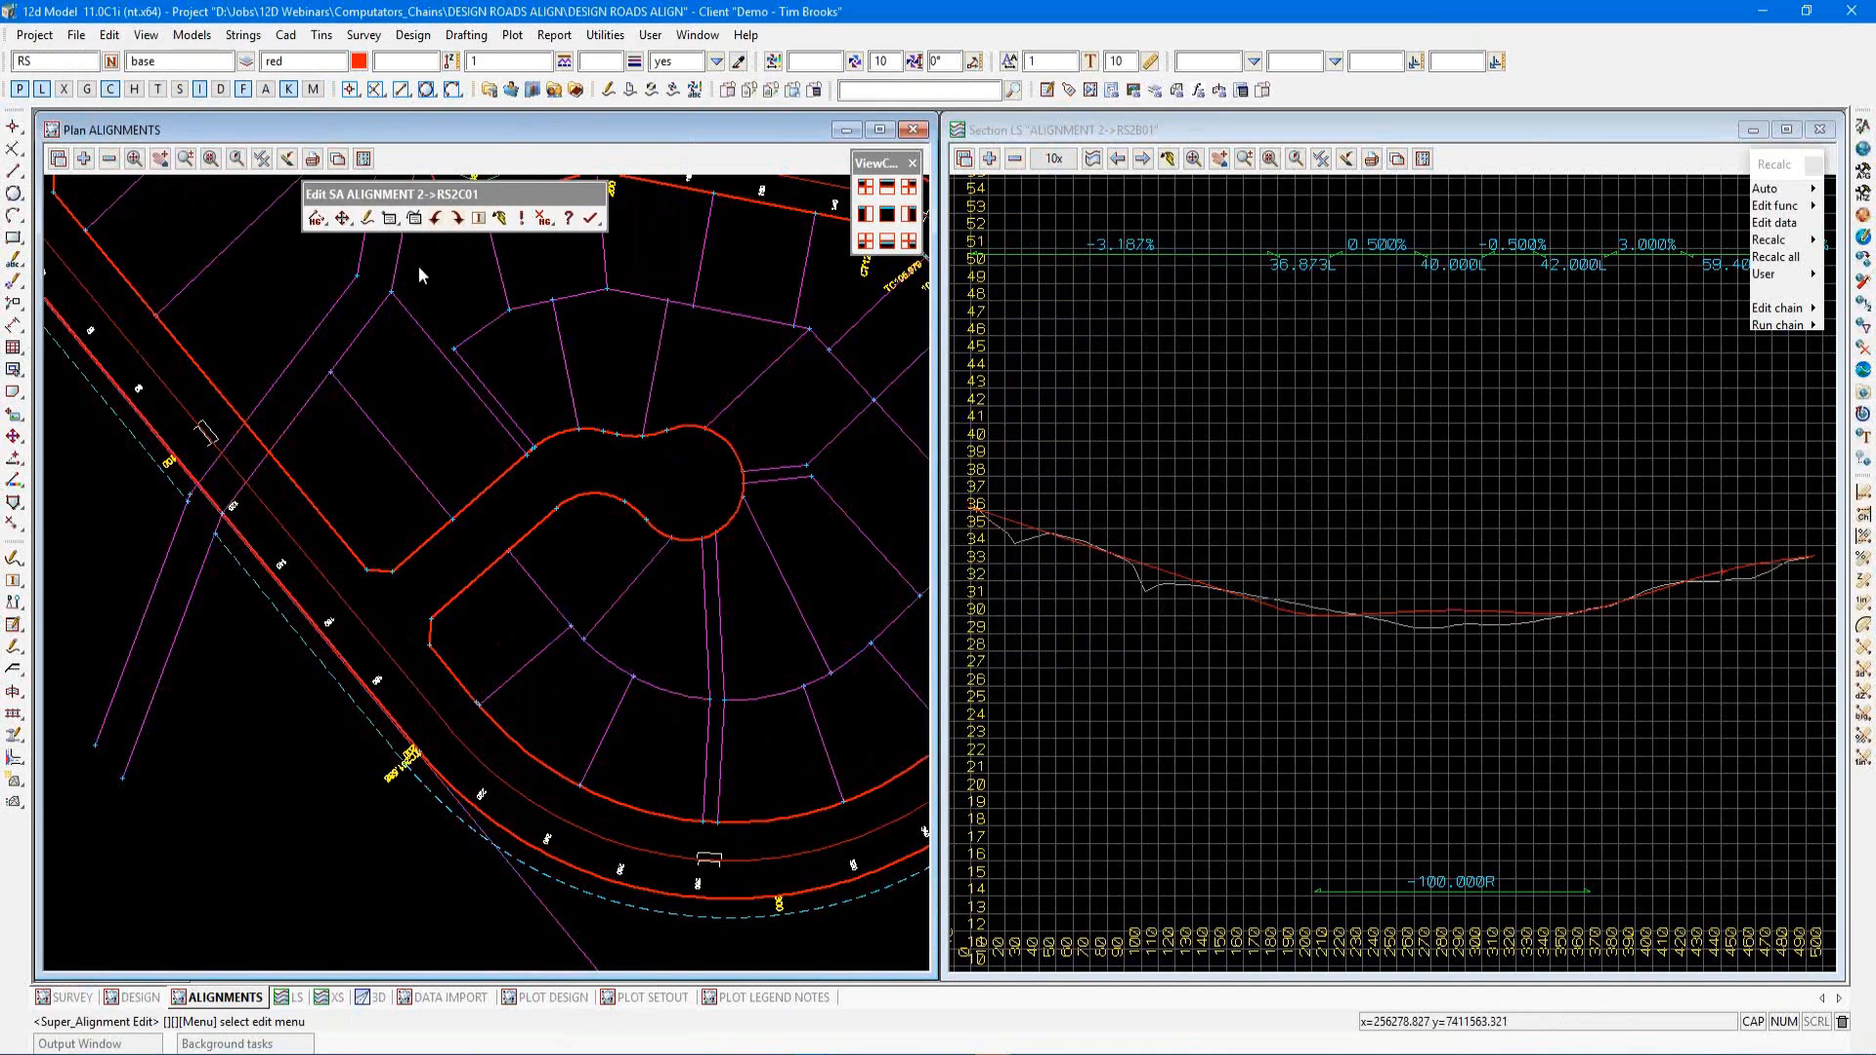
left_click(389, 219)
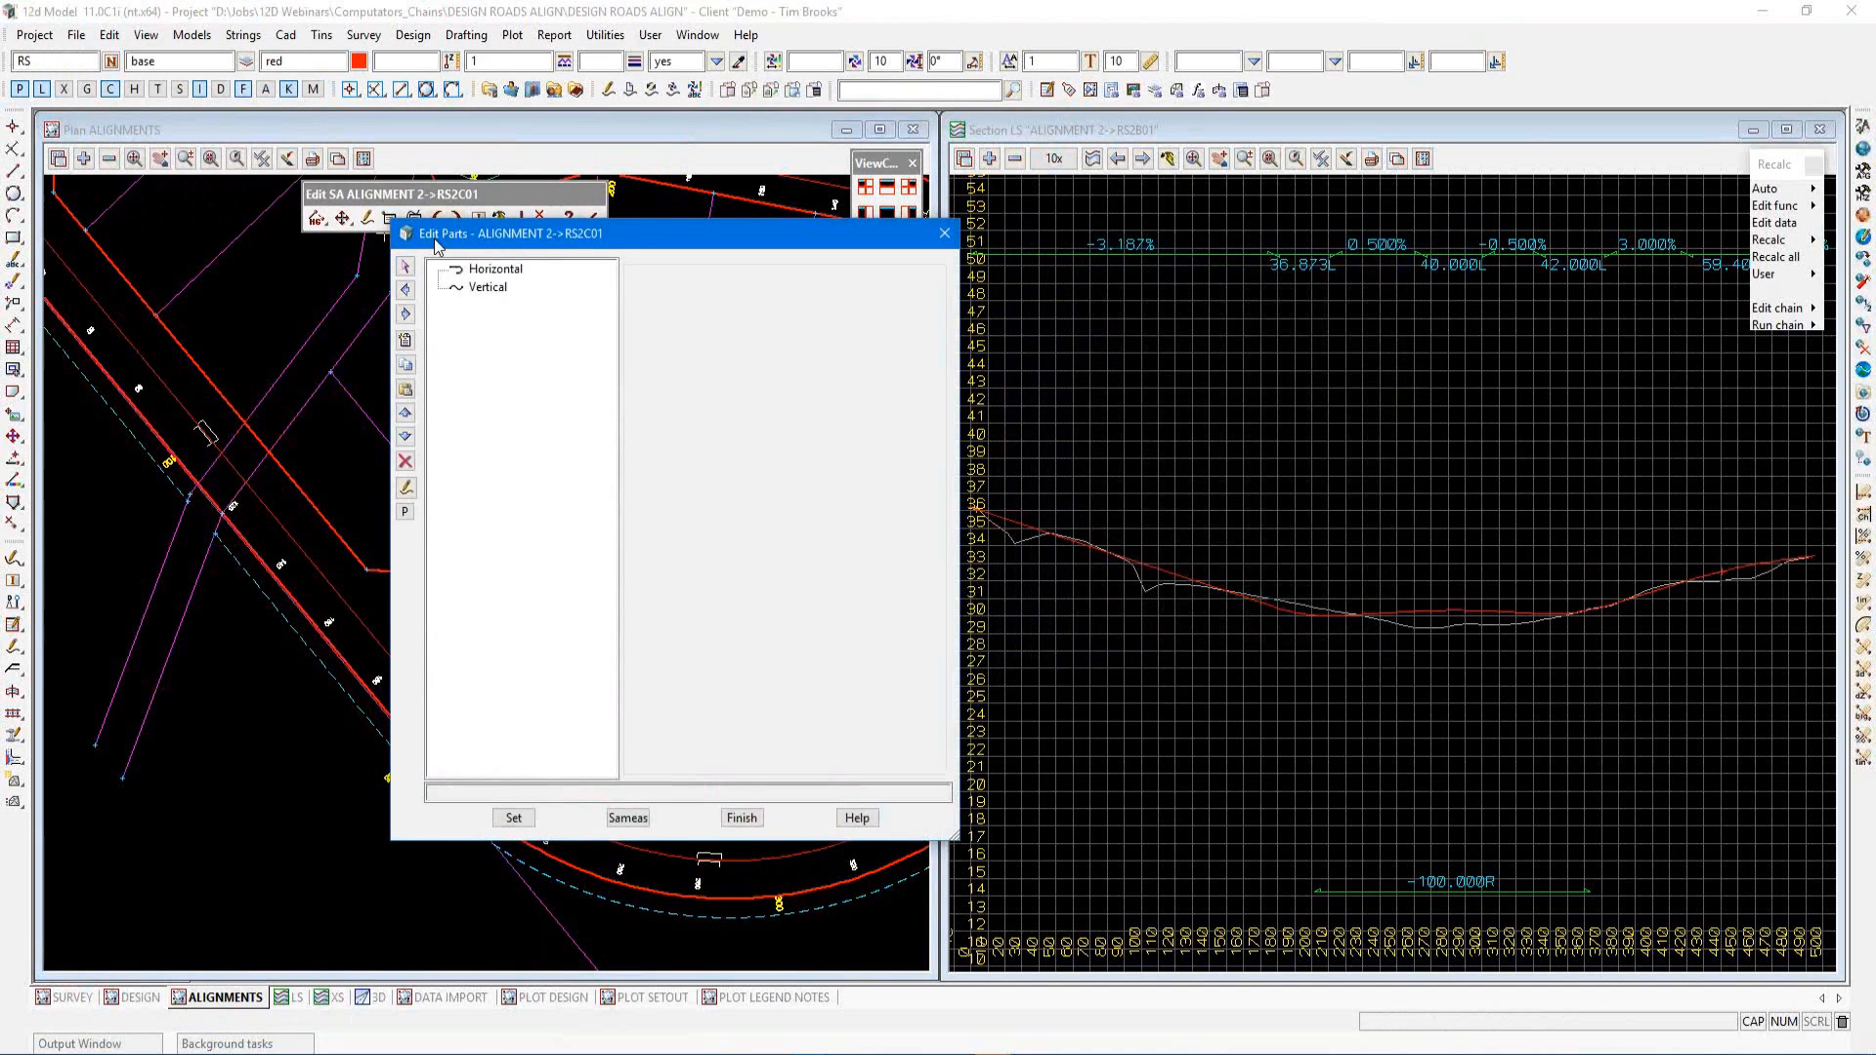
left_click_drag(467, 233, 1127, 221)
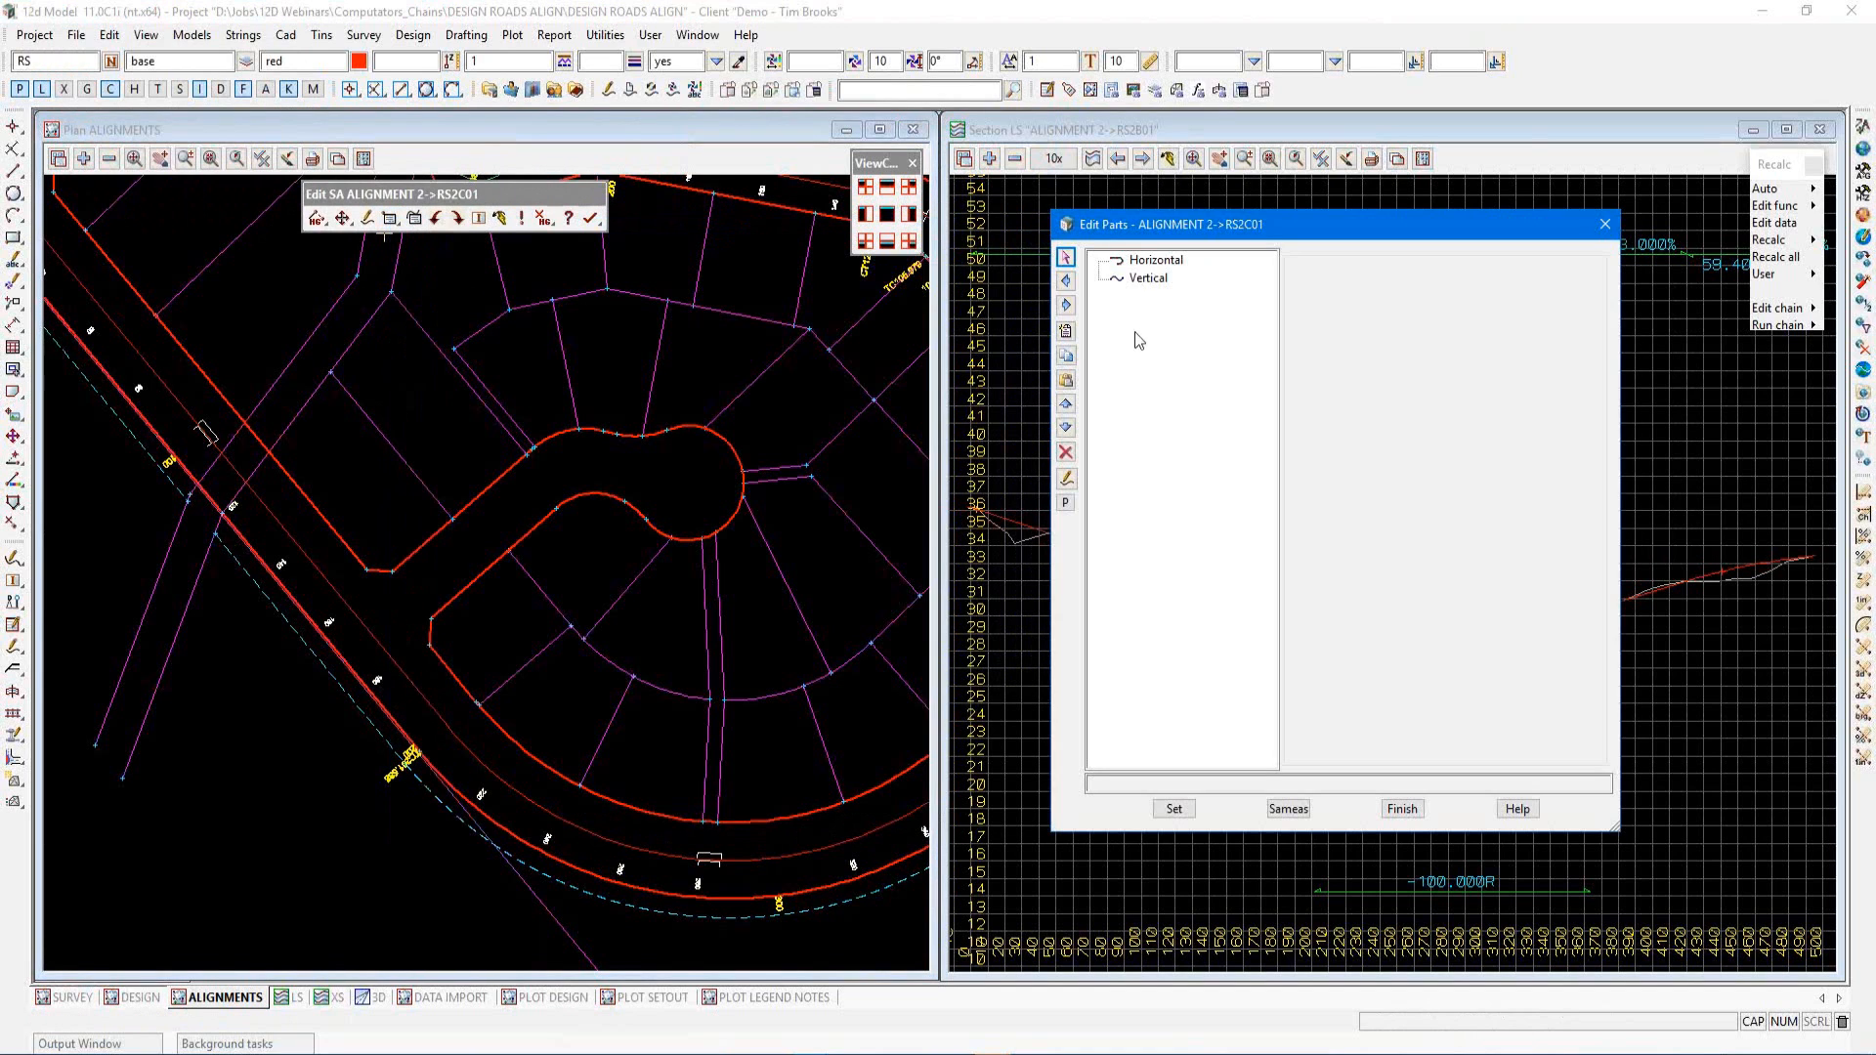
Add a horizontal part and set its type to a Computator fixed line
left_click(1153, 261)
left_click(1068, 330)
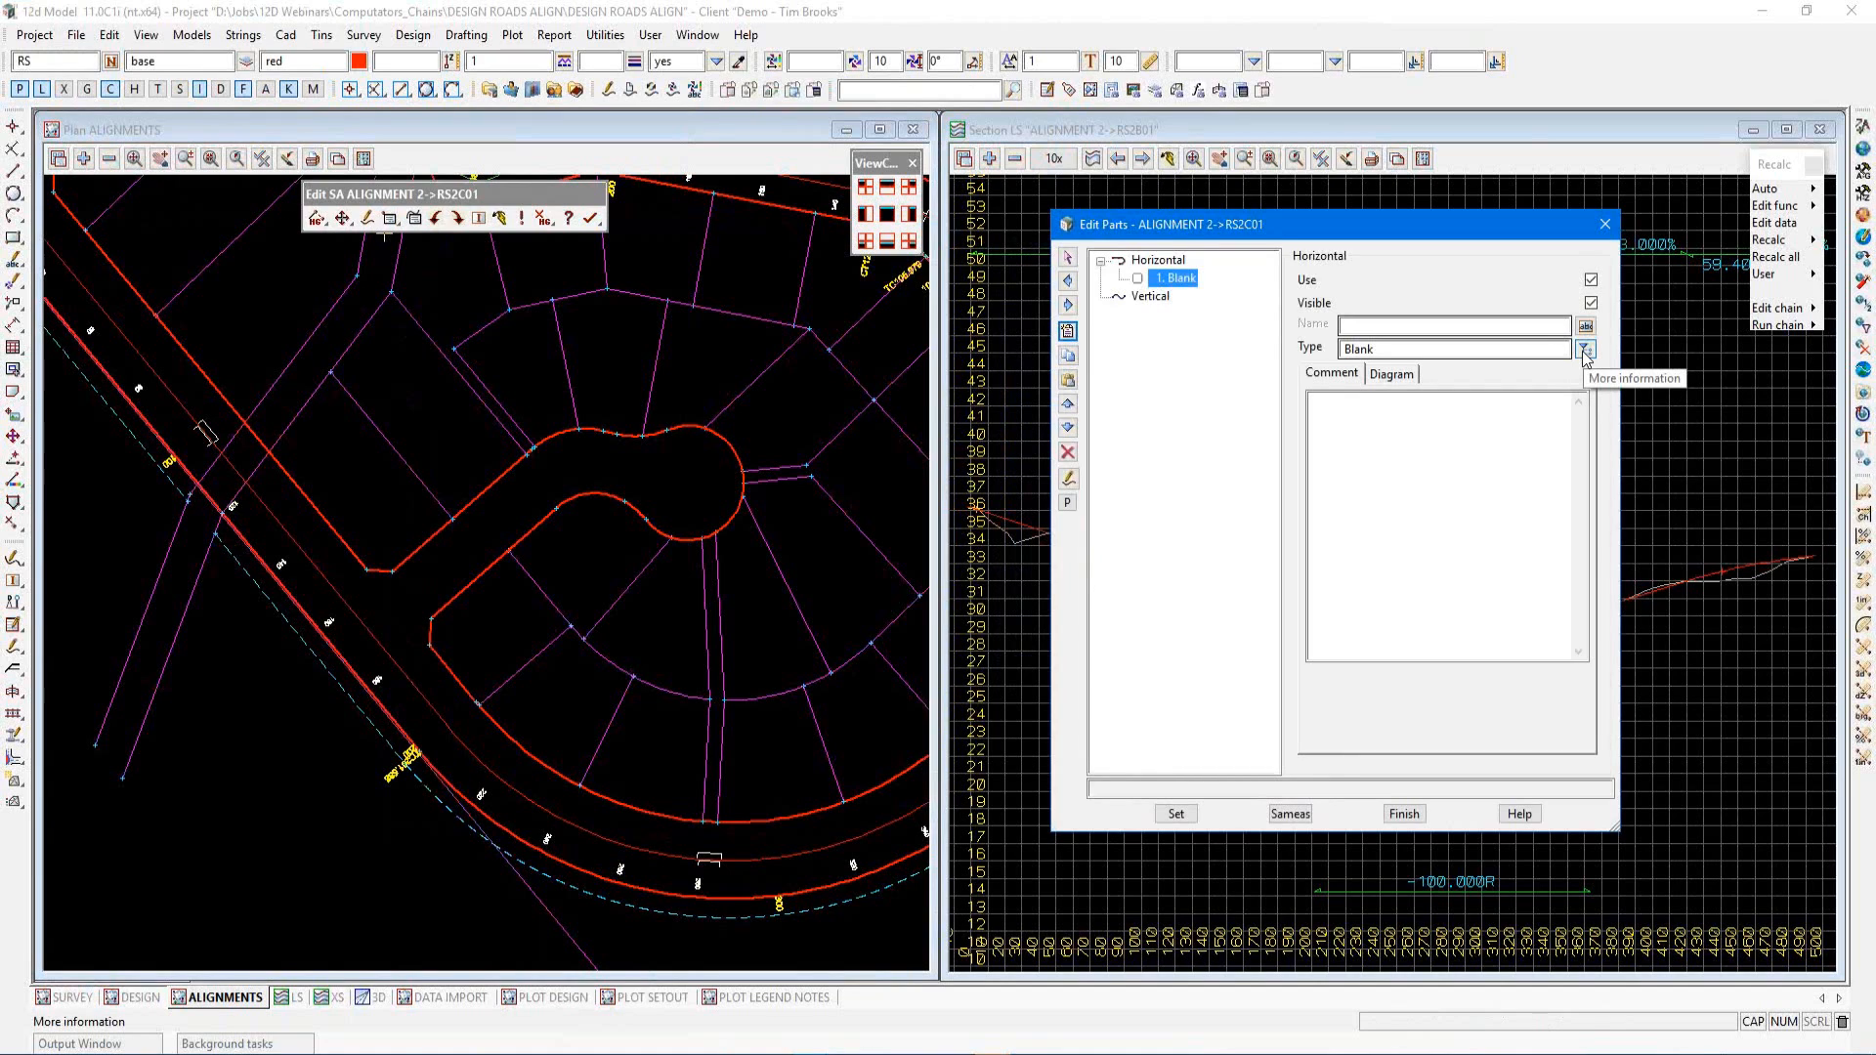
left_click(1584, 352)
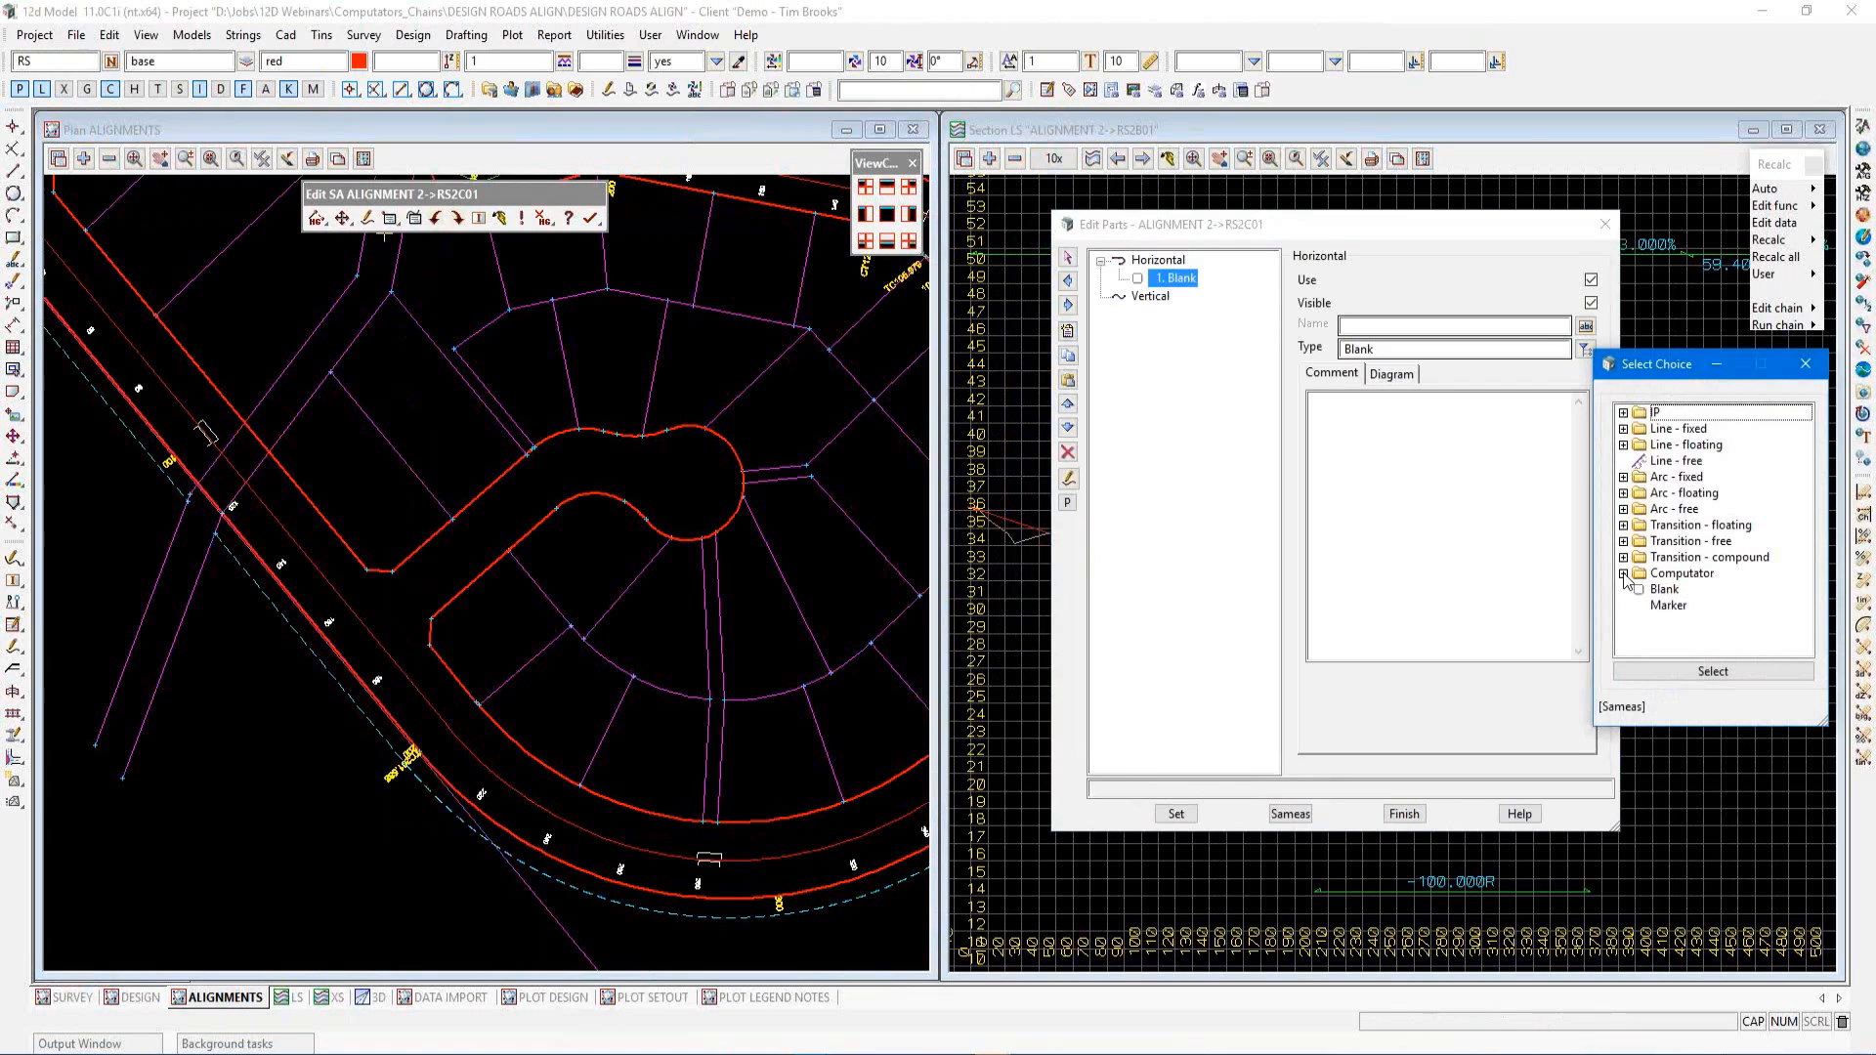
left_click(1625, 575)
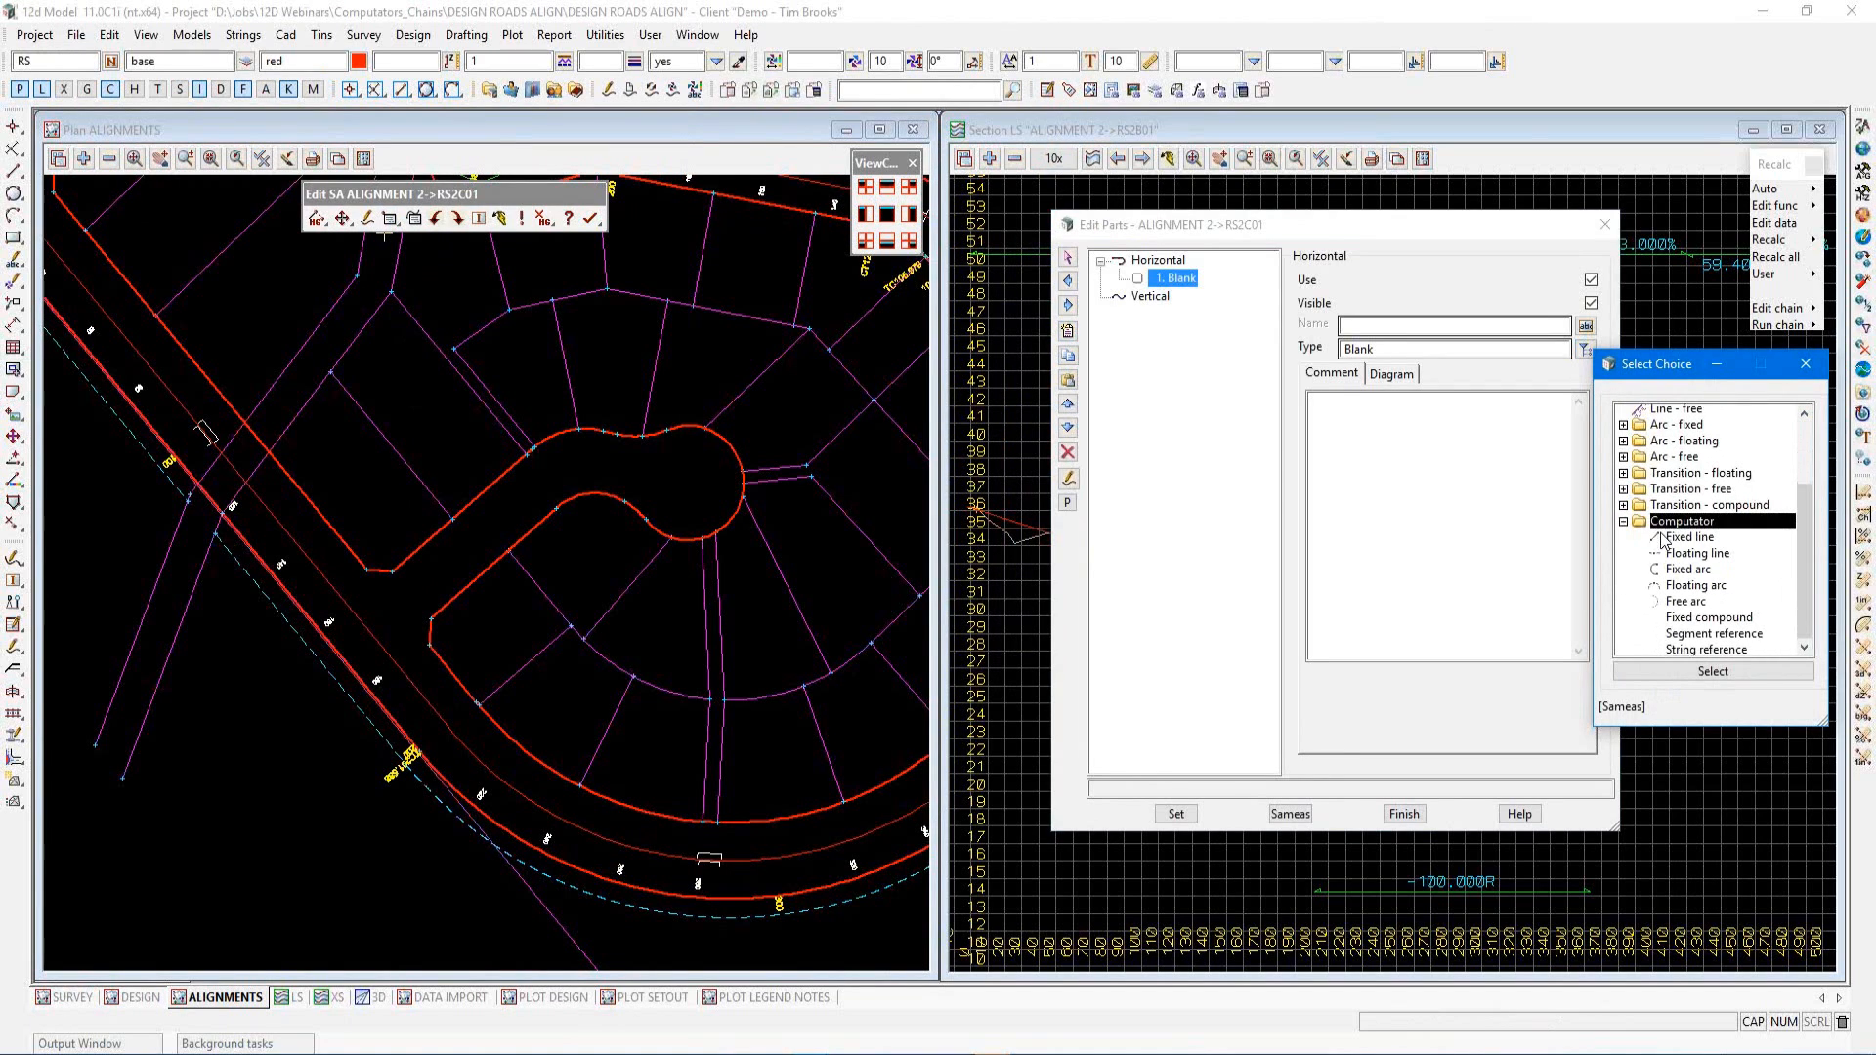
scroll(1661, 540, "down", 1)
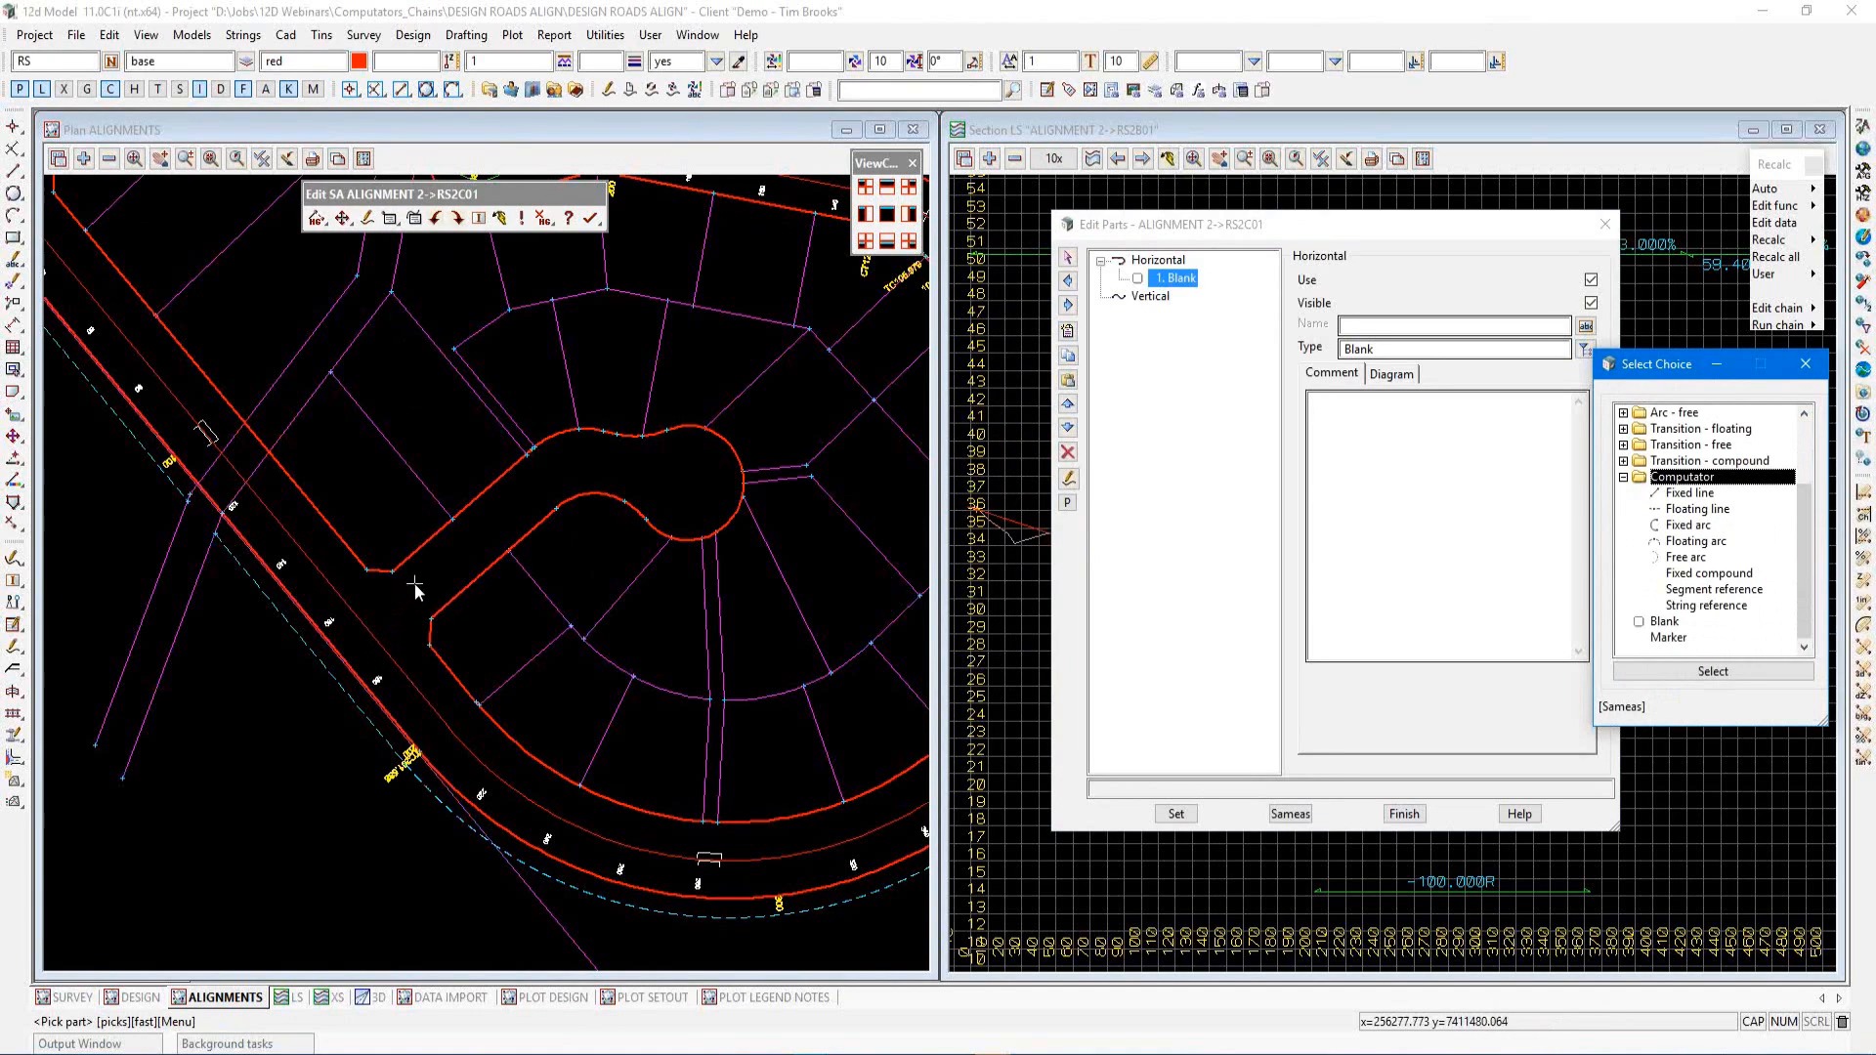
left_click(1688, 494)
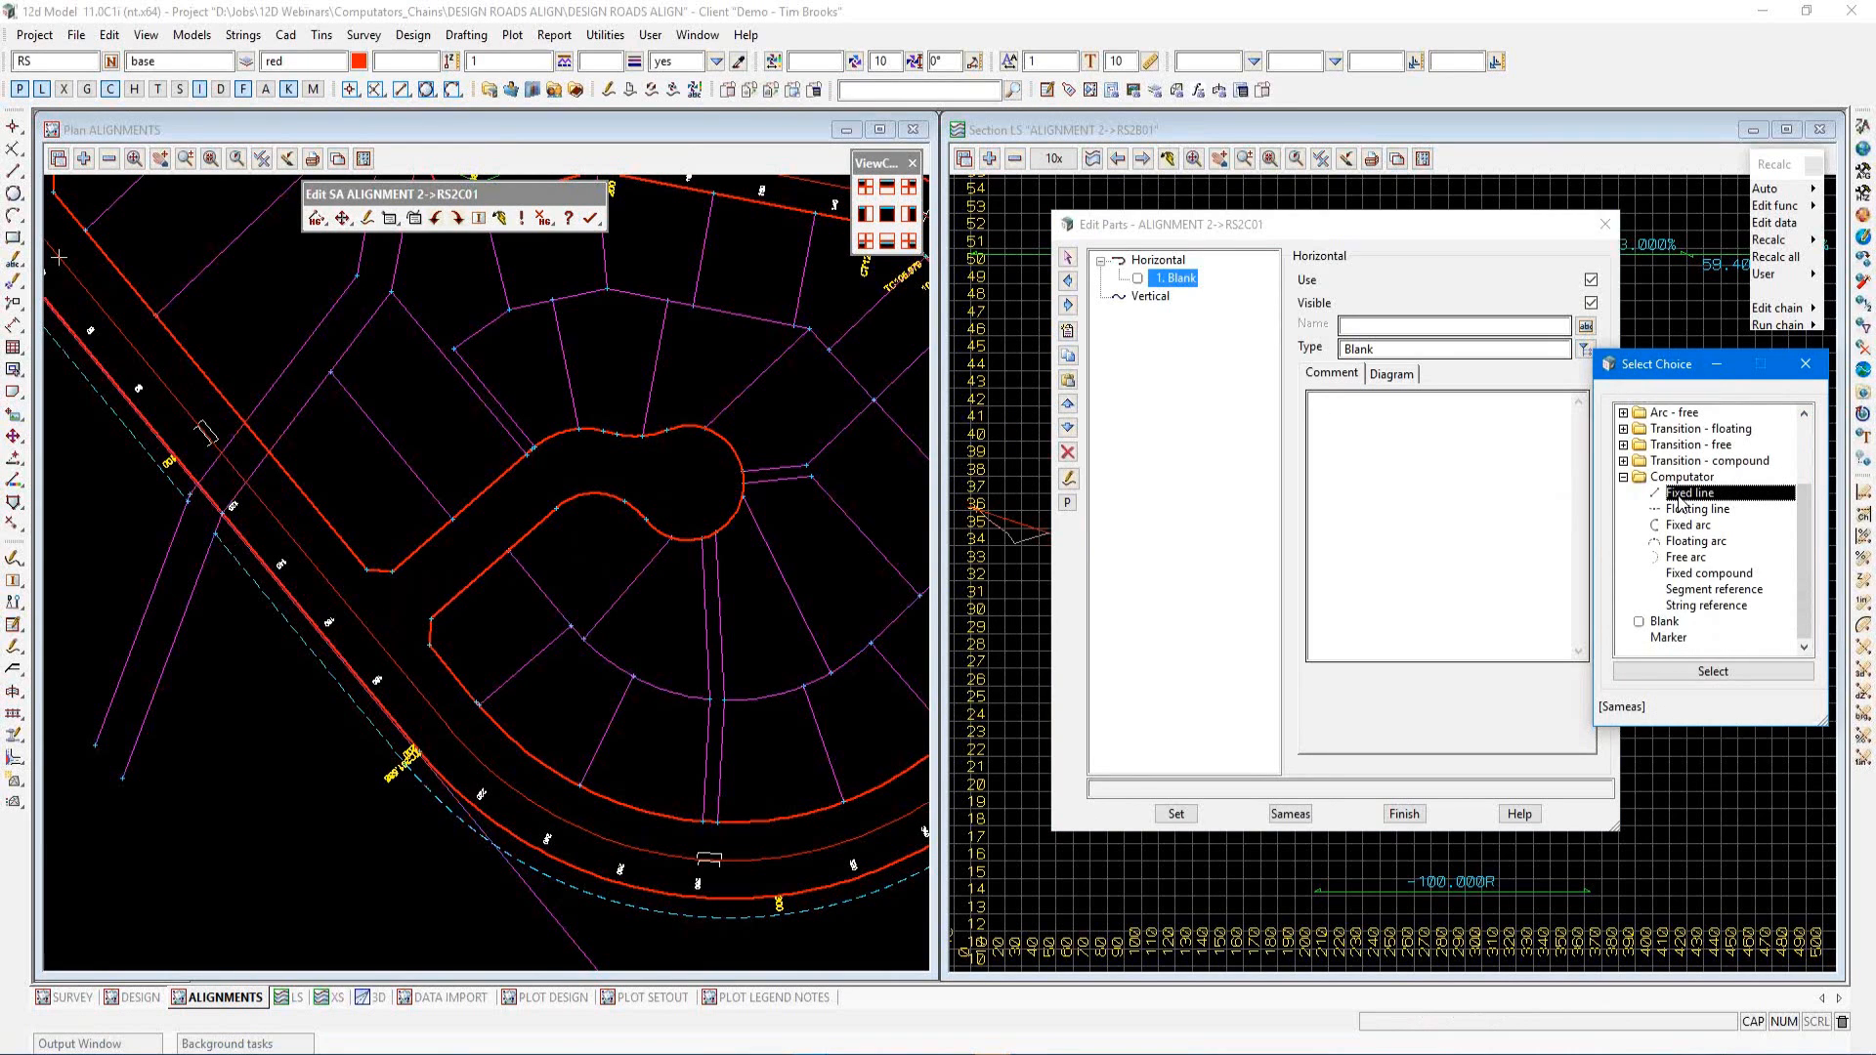
double_click(1679, 496)
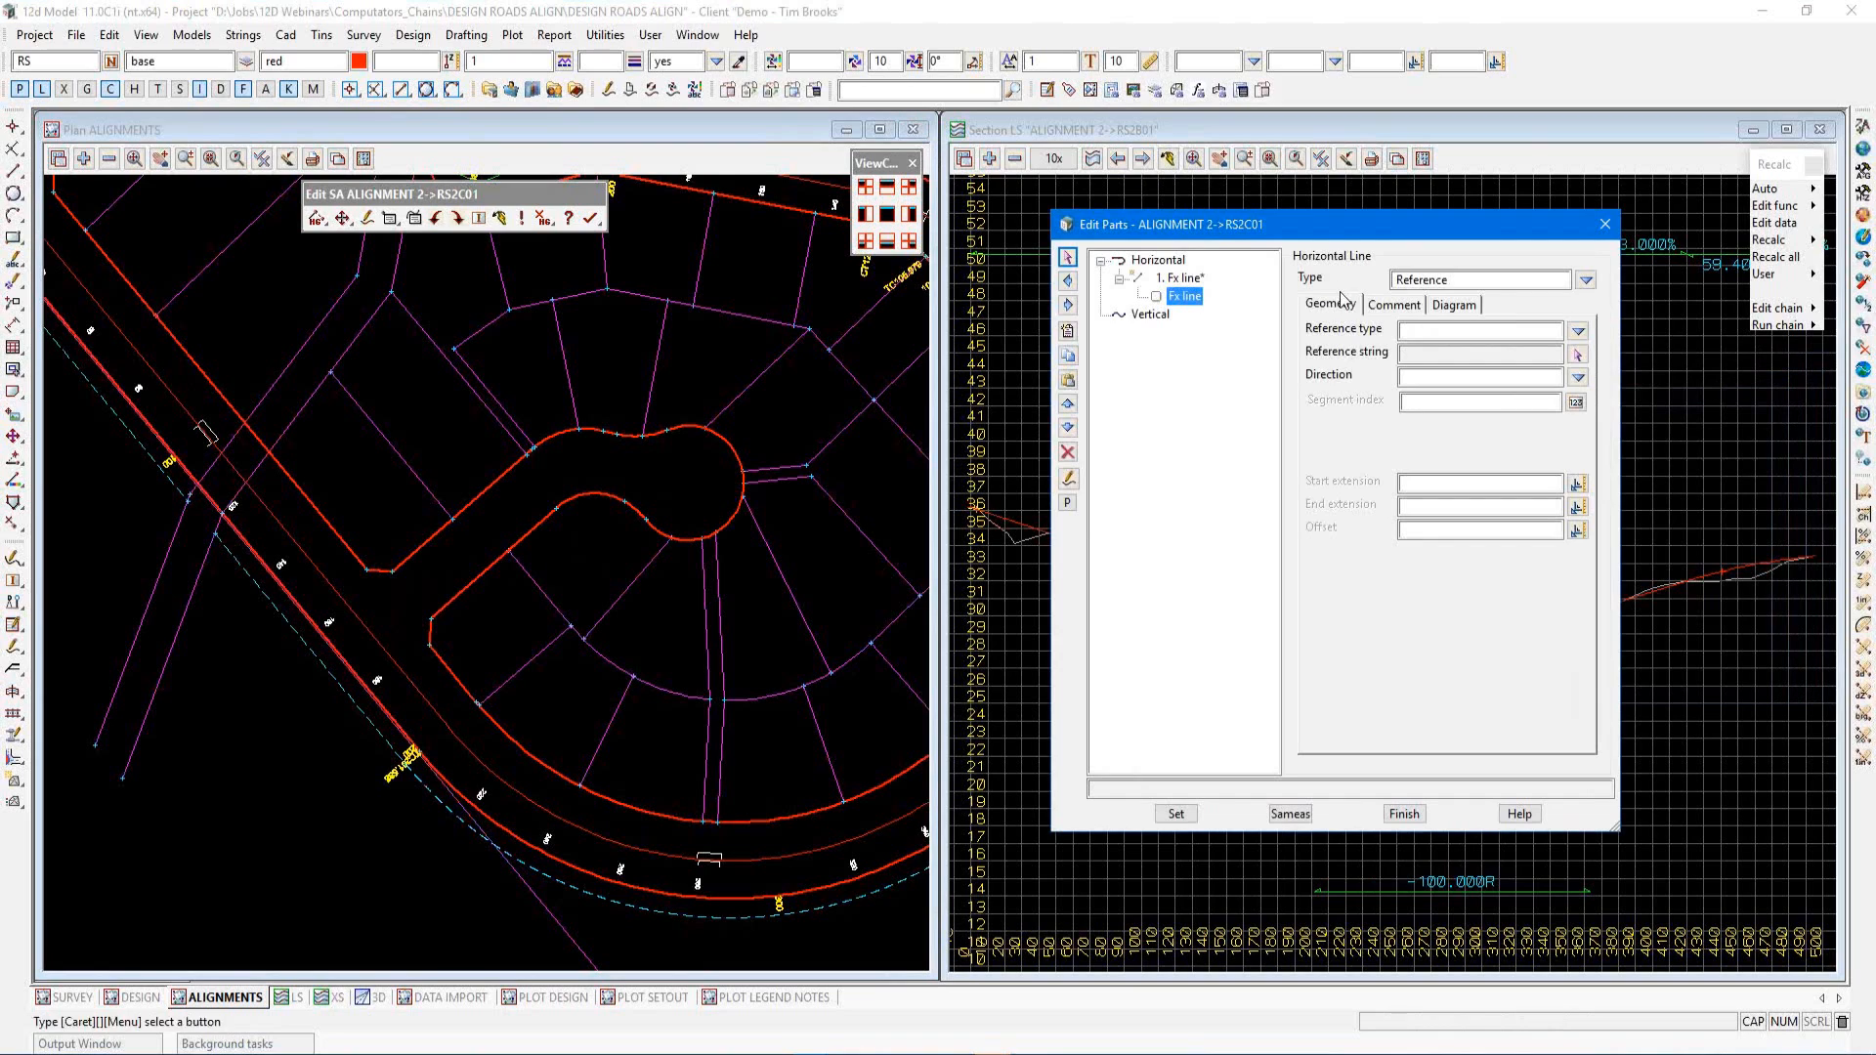
Try the fixed line's Reference Chainage and Reference Pt, Bearing types and inspect the reference type options
left_click(1585, 283)
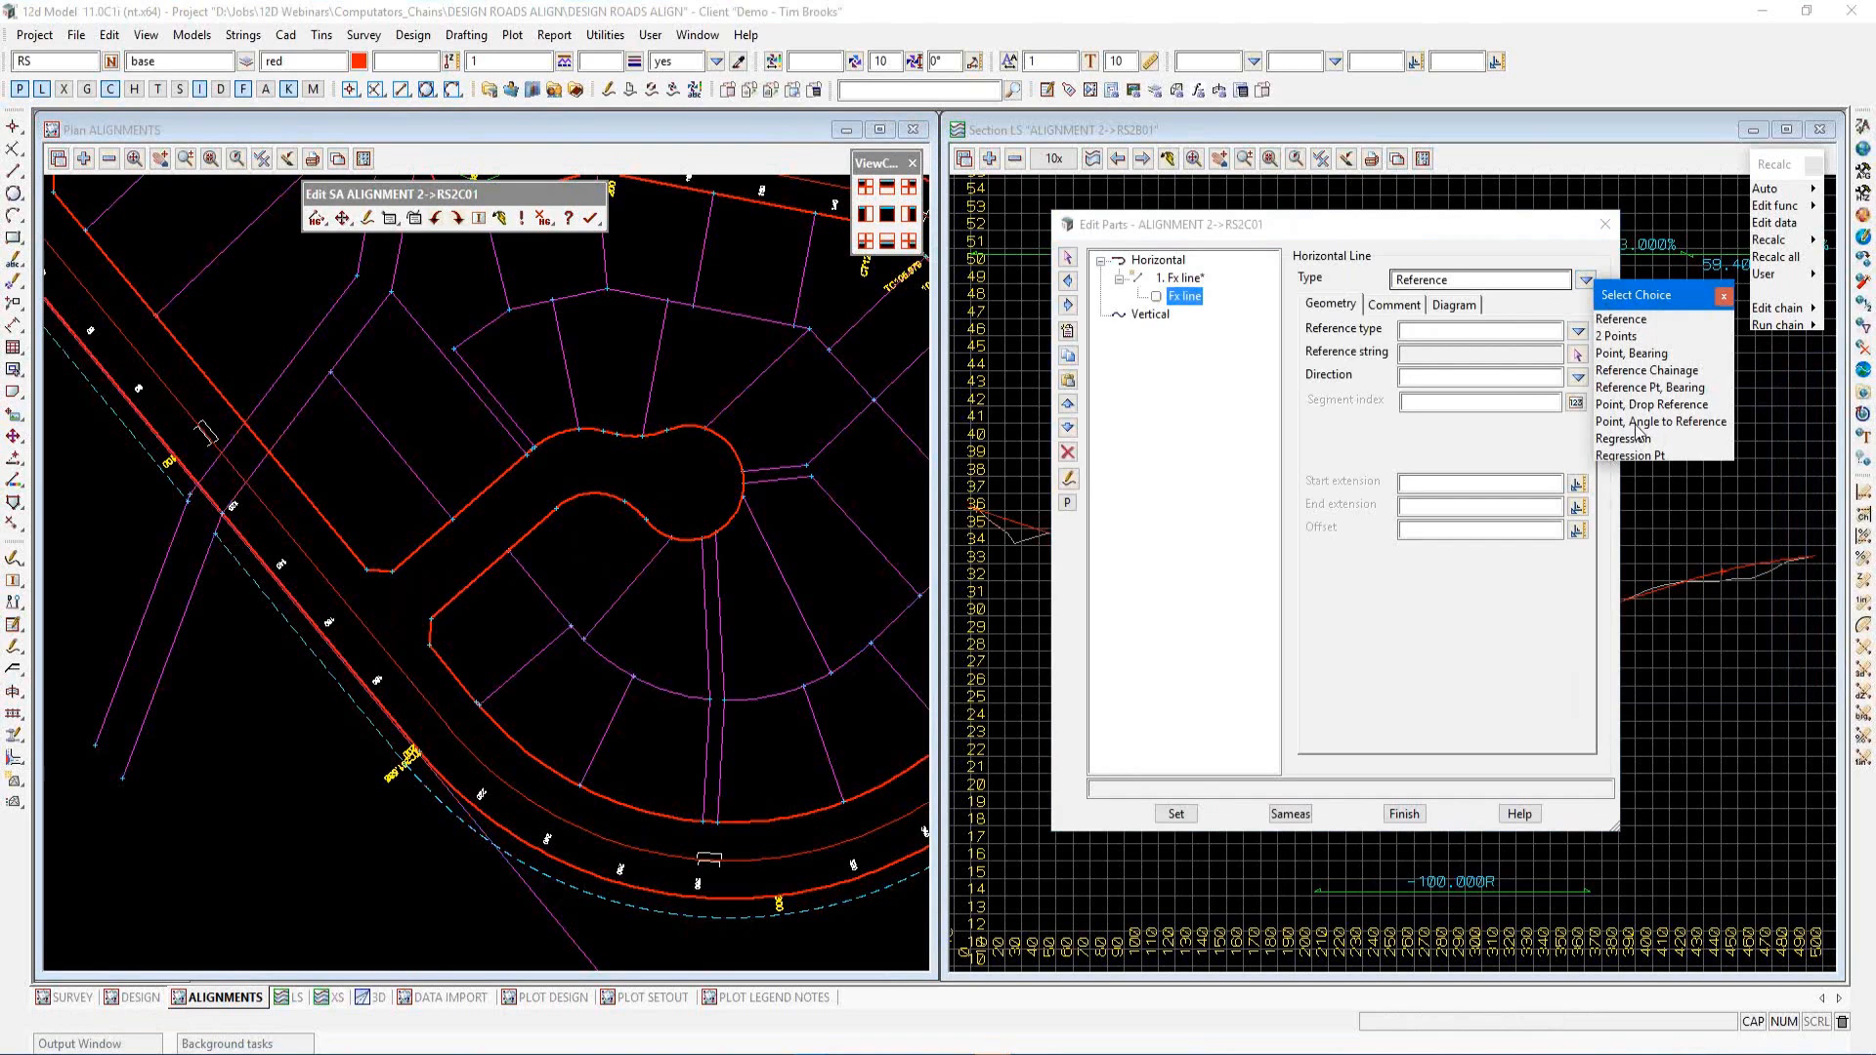
left_click(1637, 373)
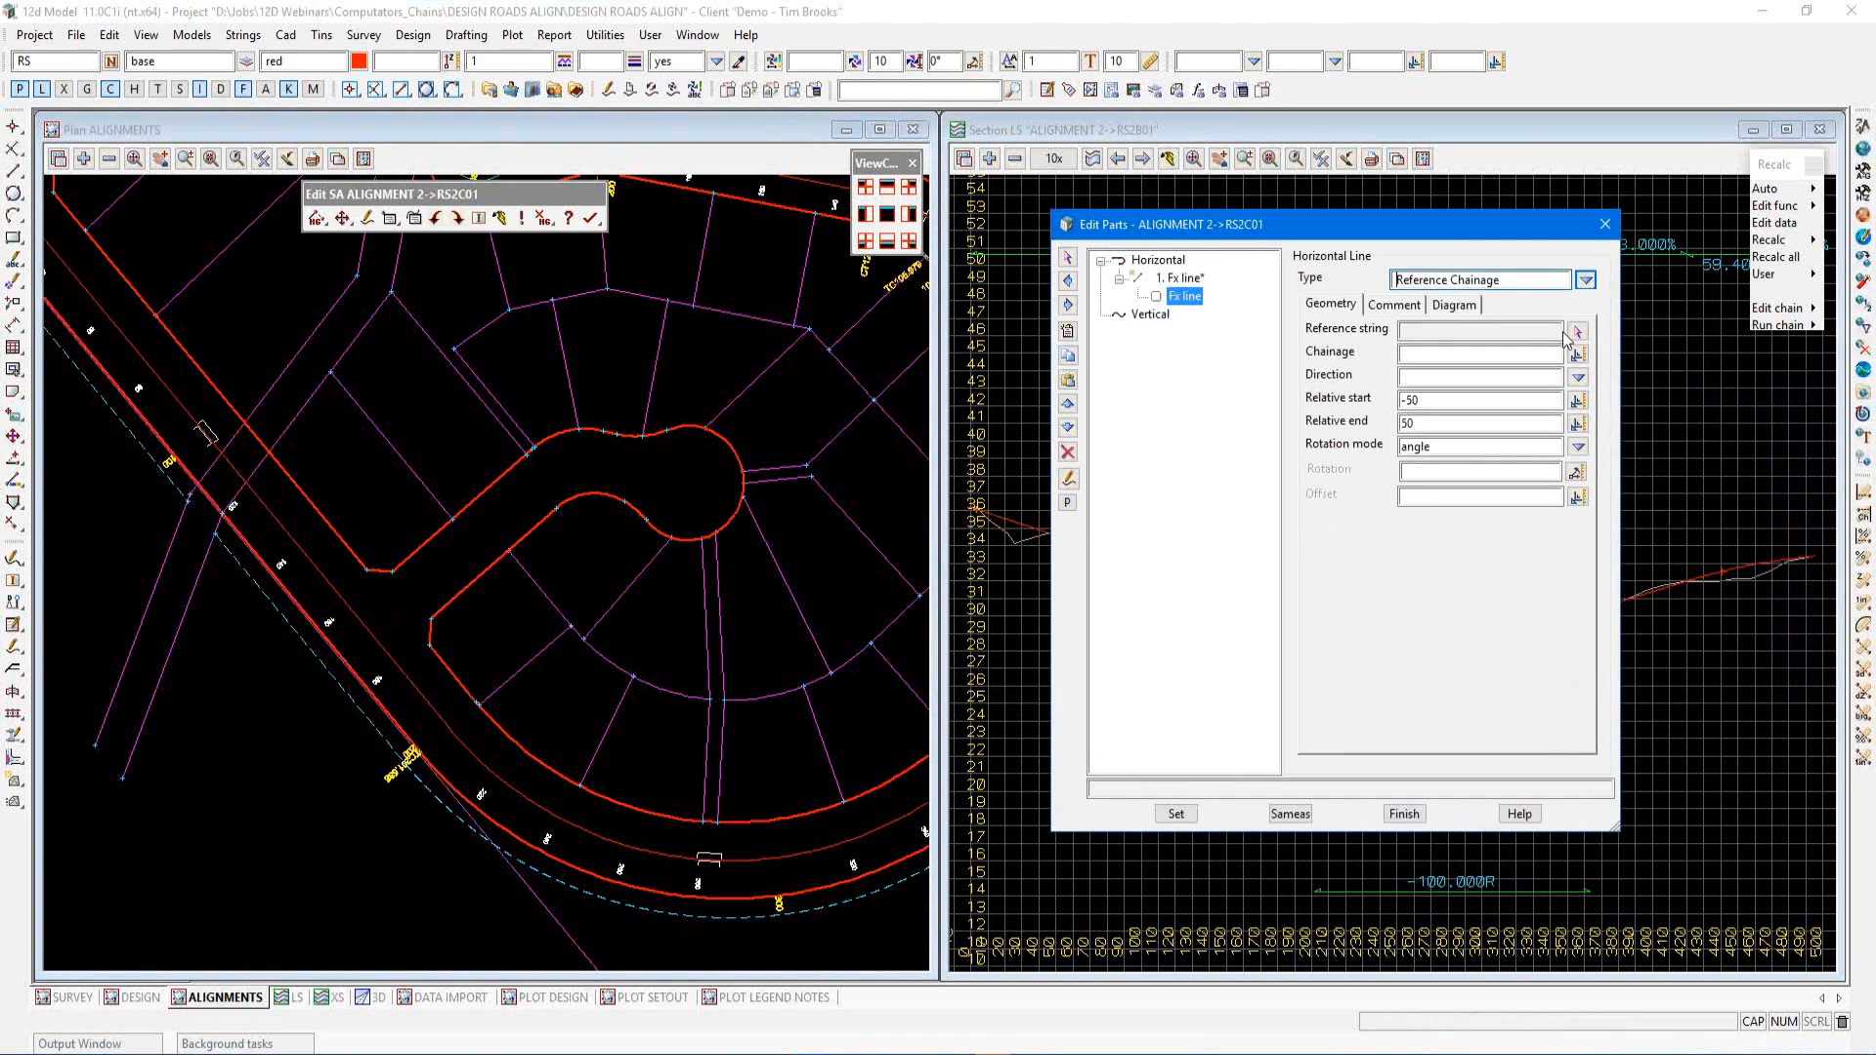
left_click(1407, 353)
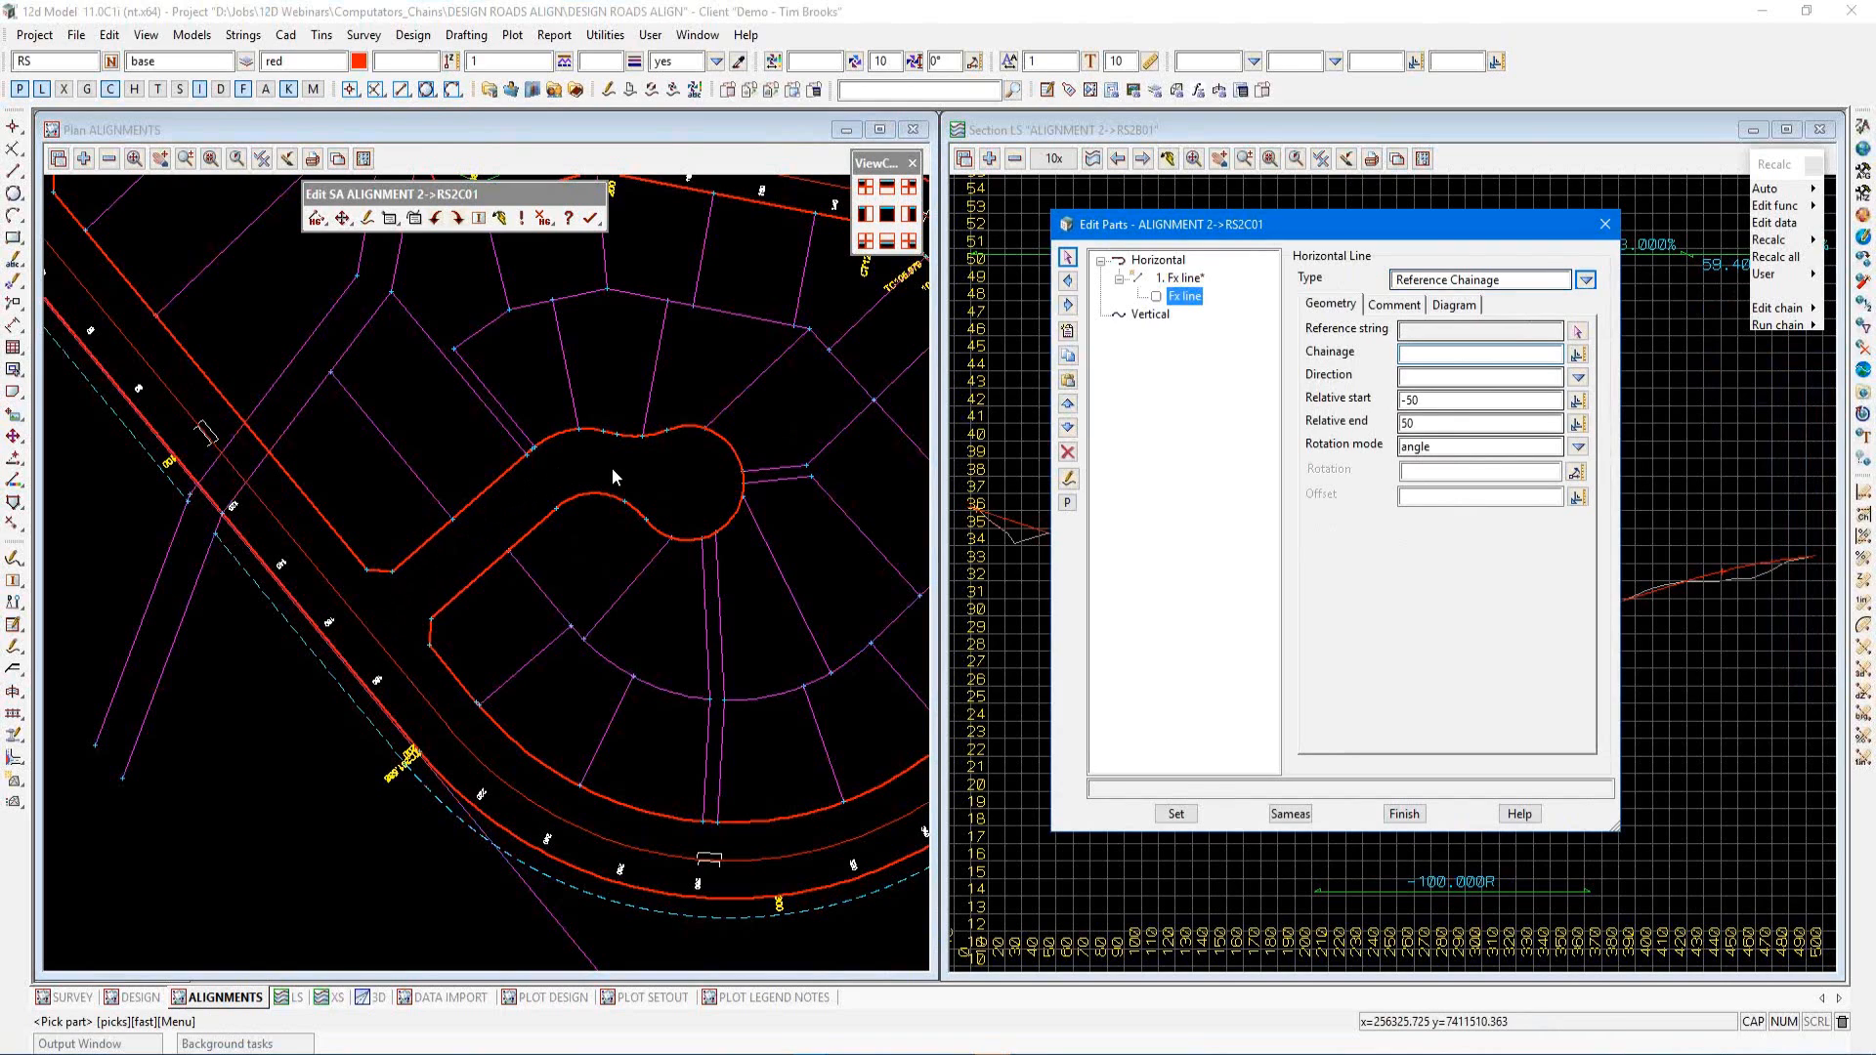
left_click(1585, 281)
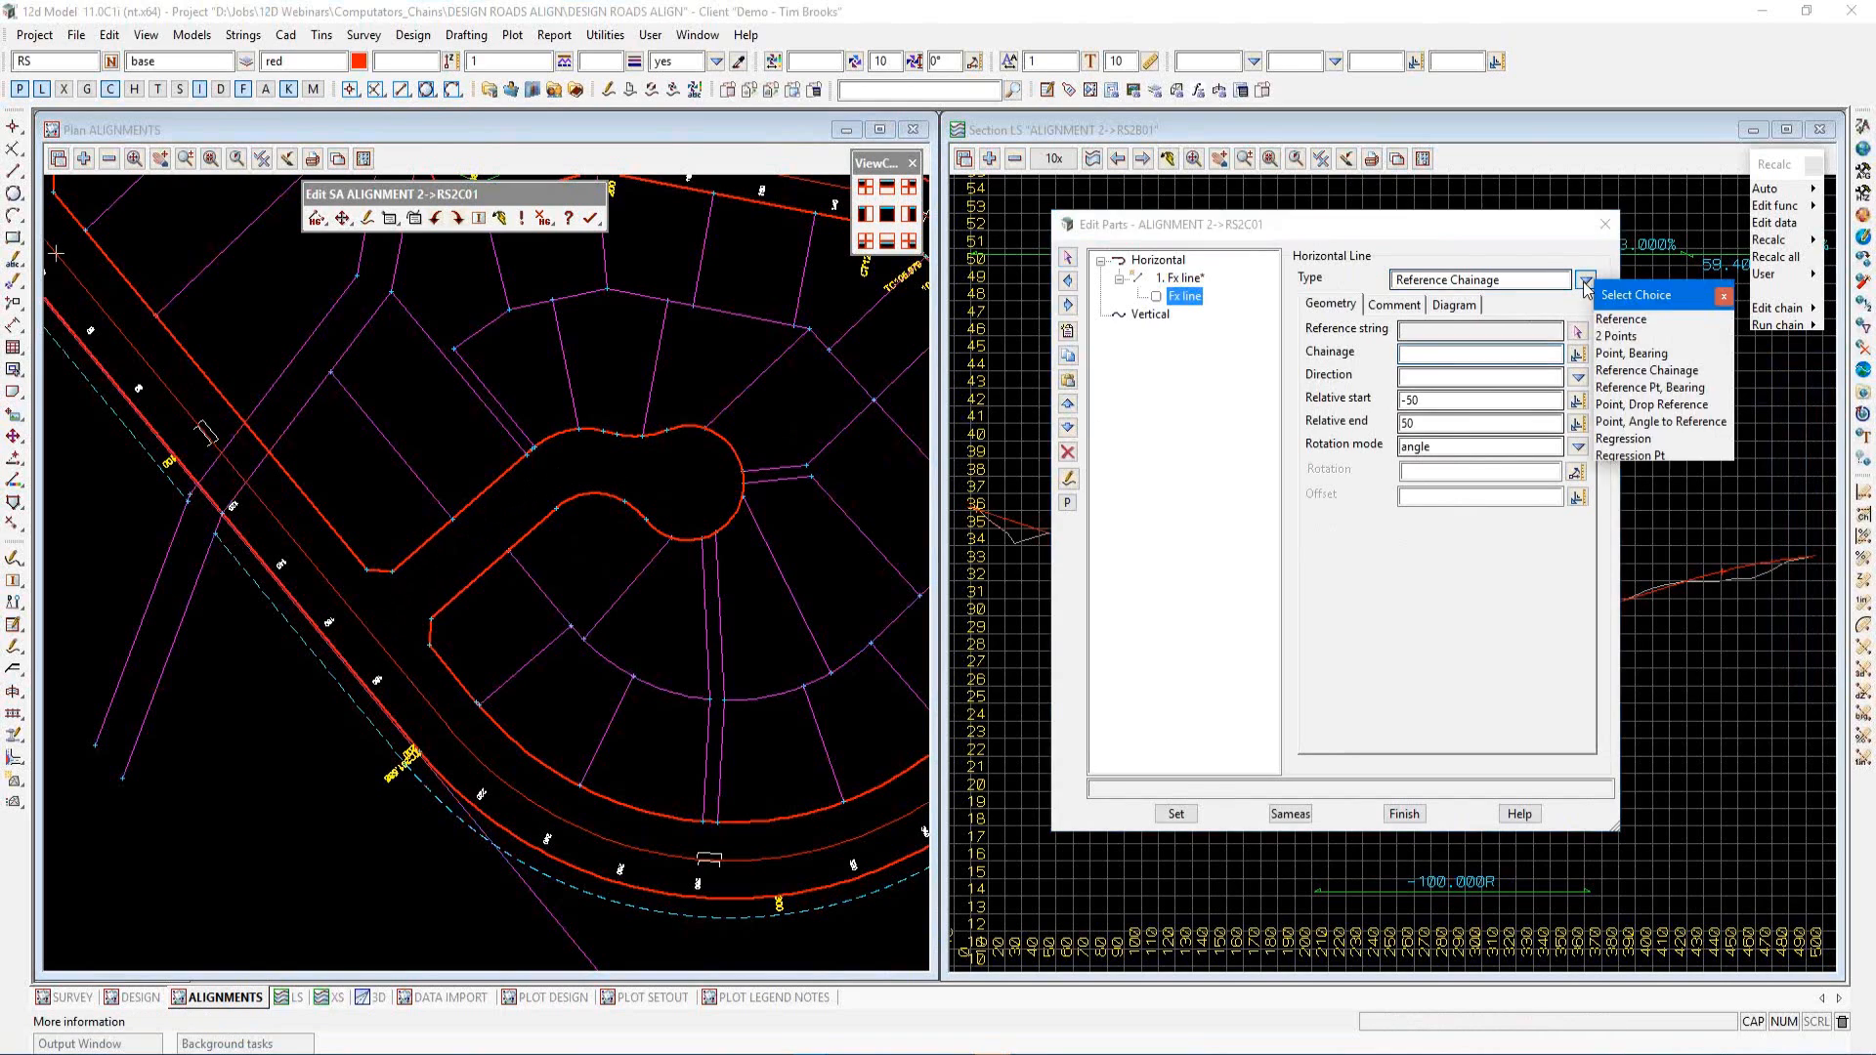
left_click(1640, 388)
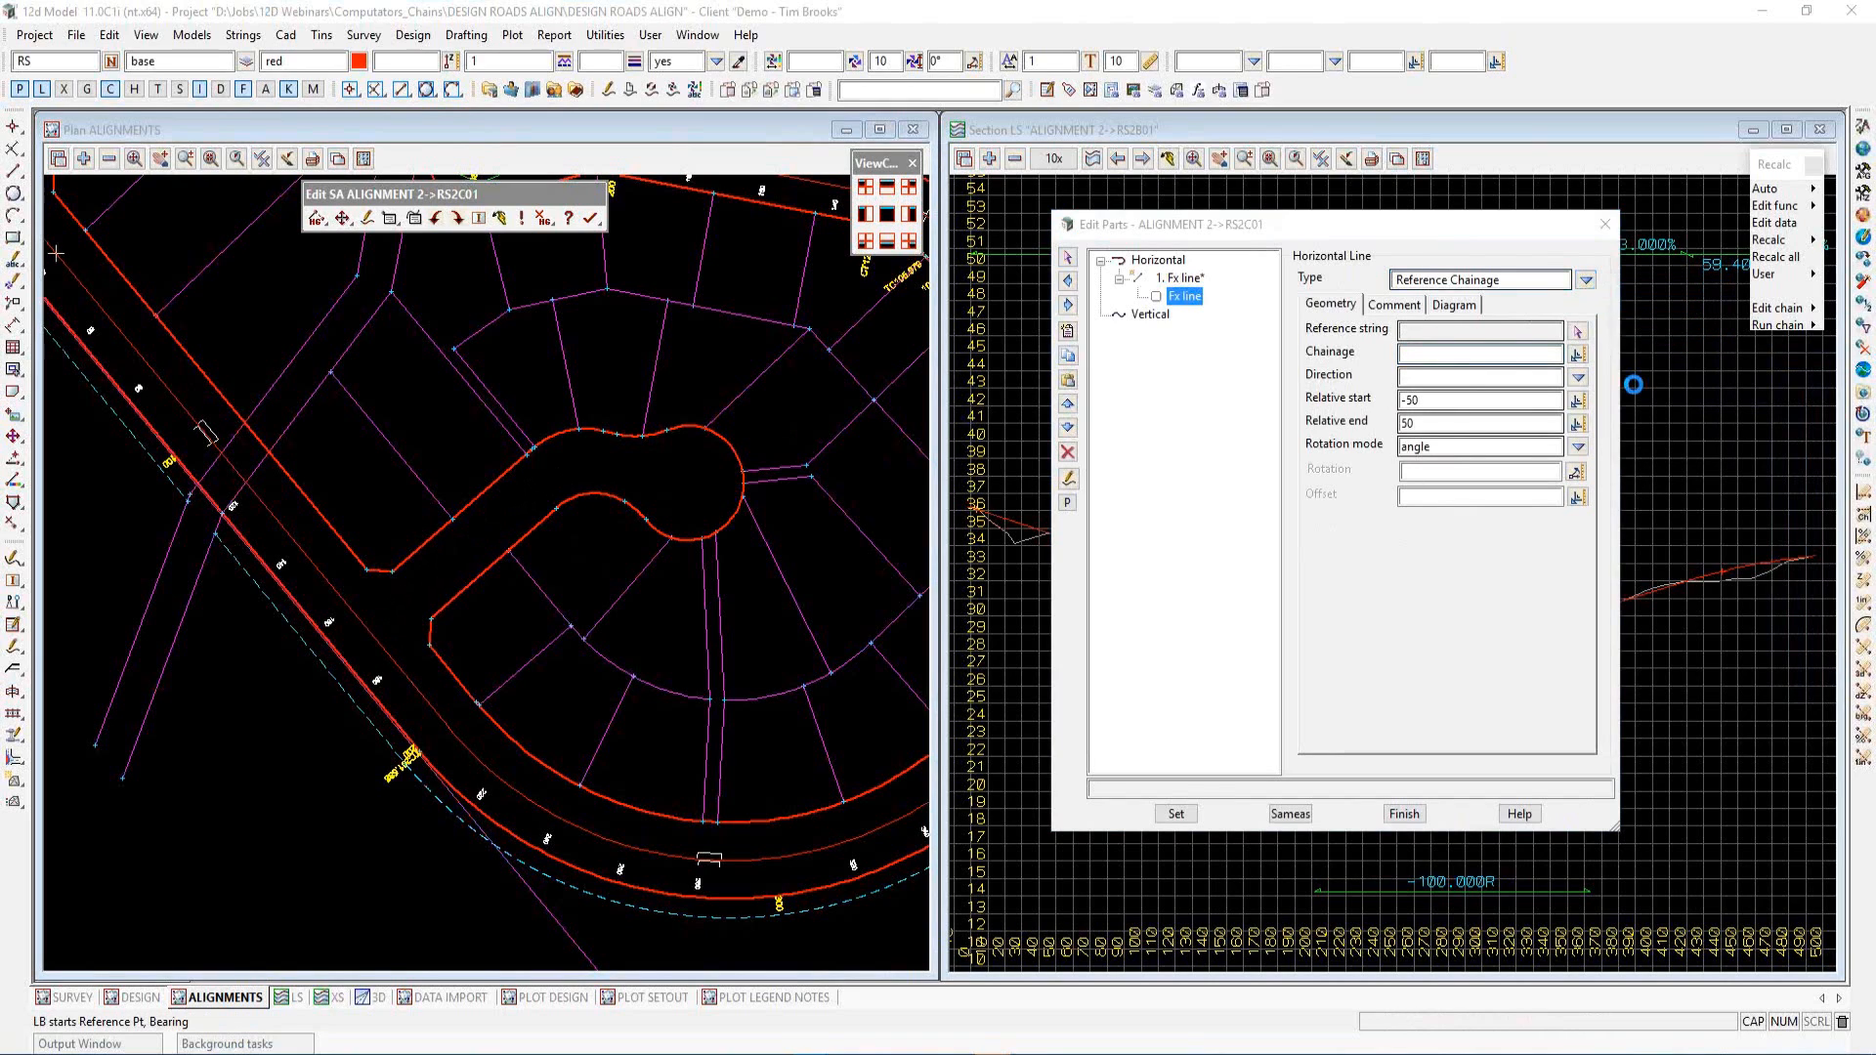
left_click(1577, 333)
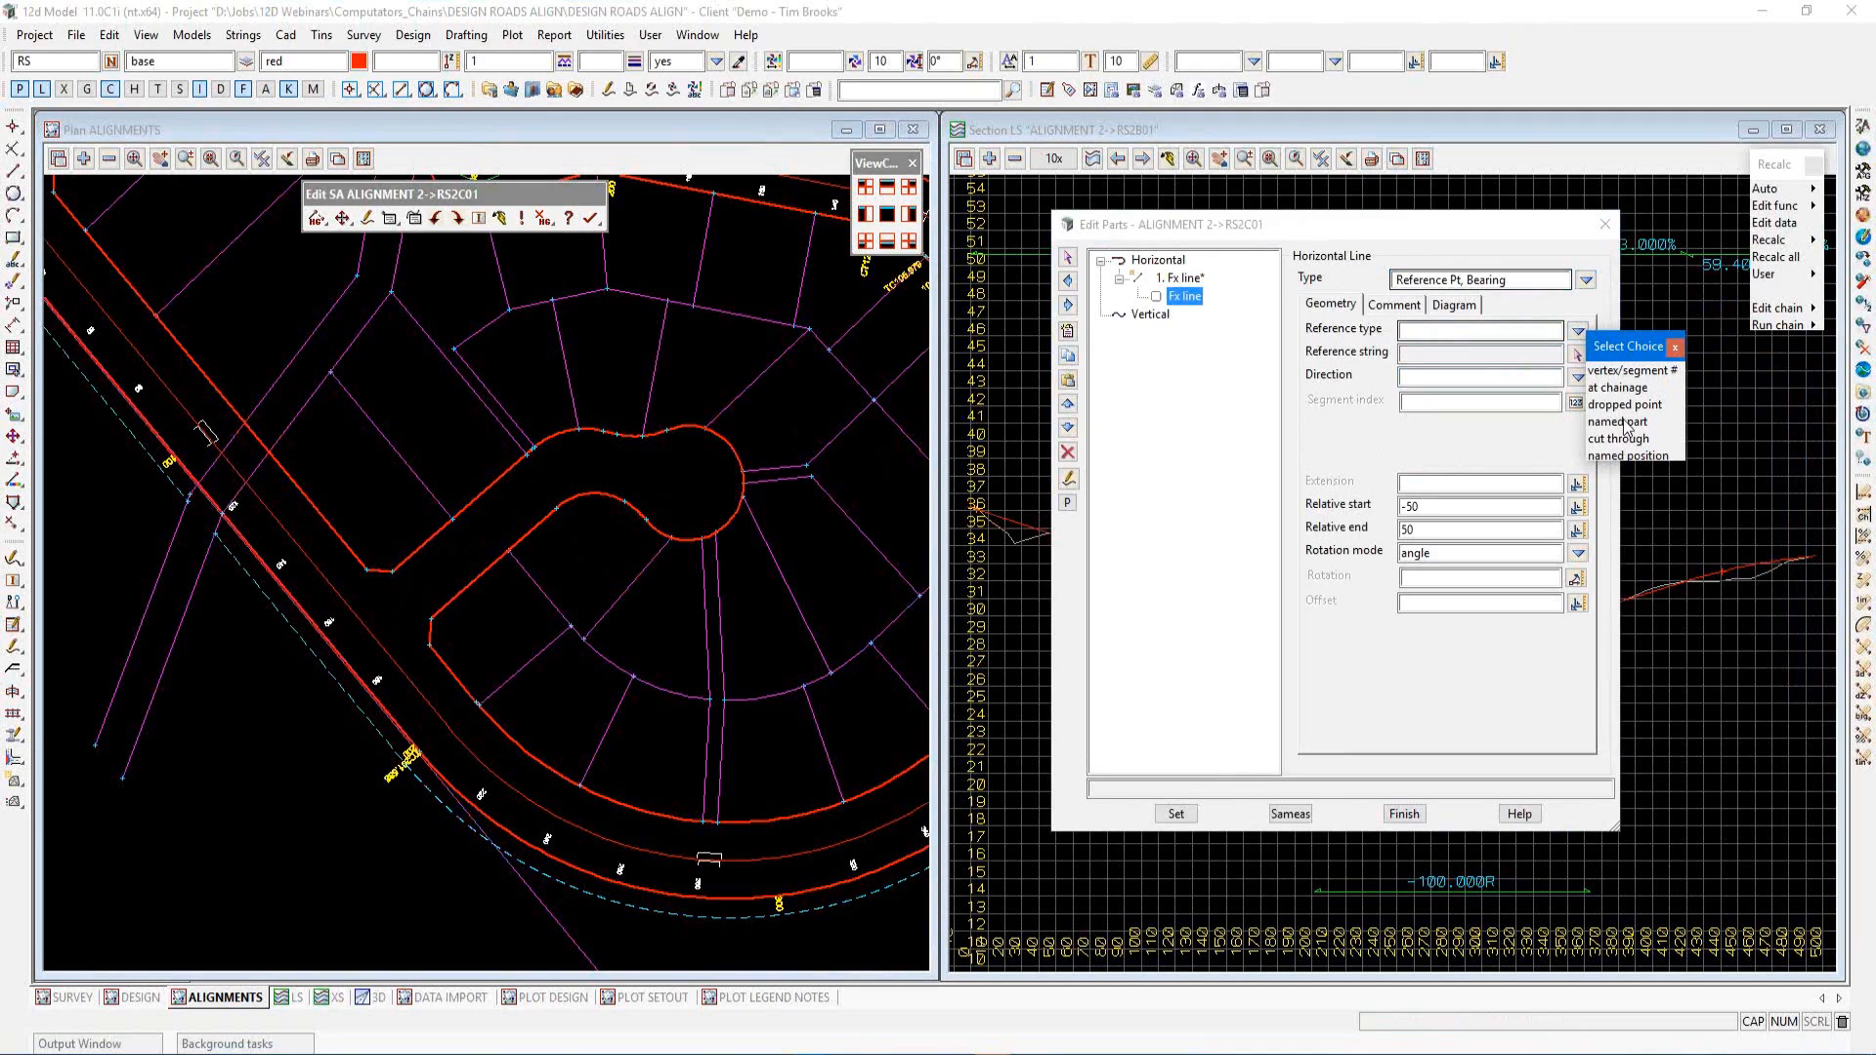
left_click(1673, 346)
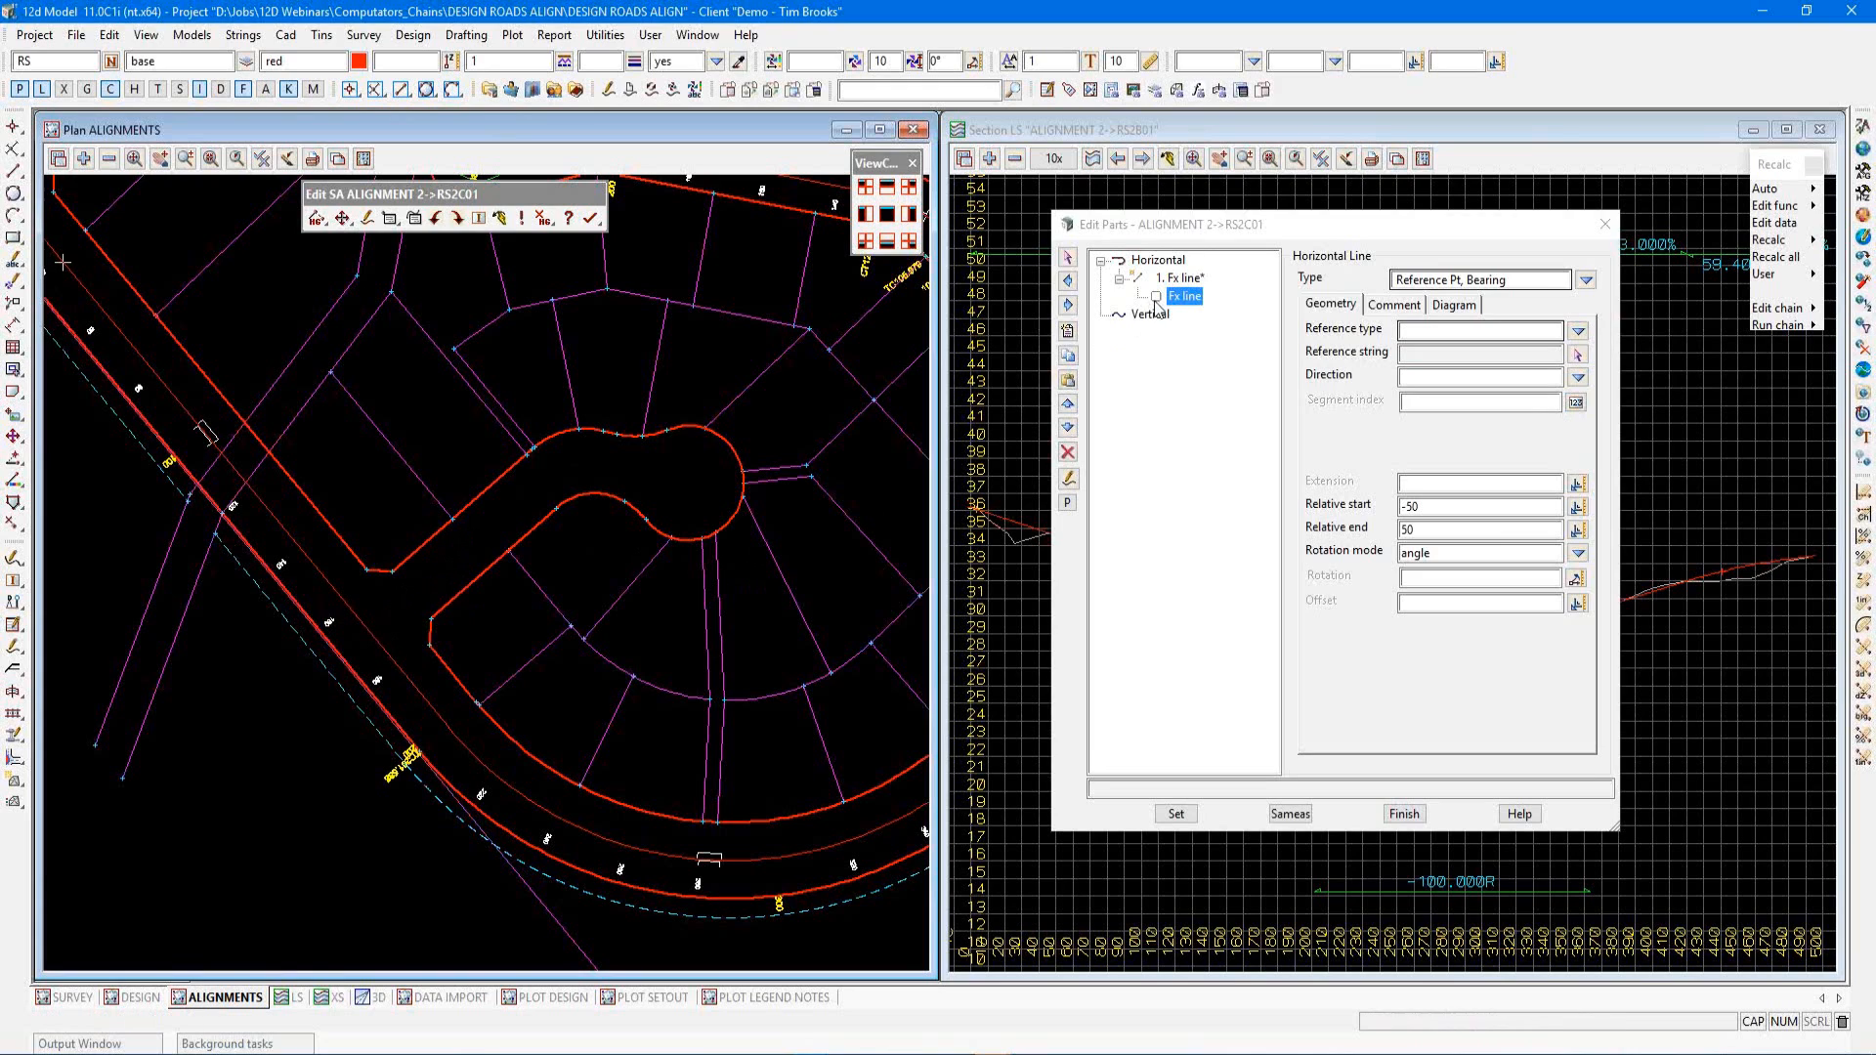
Change the horizontal part's type to a Computator string reference
left_click(1181, 278)
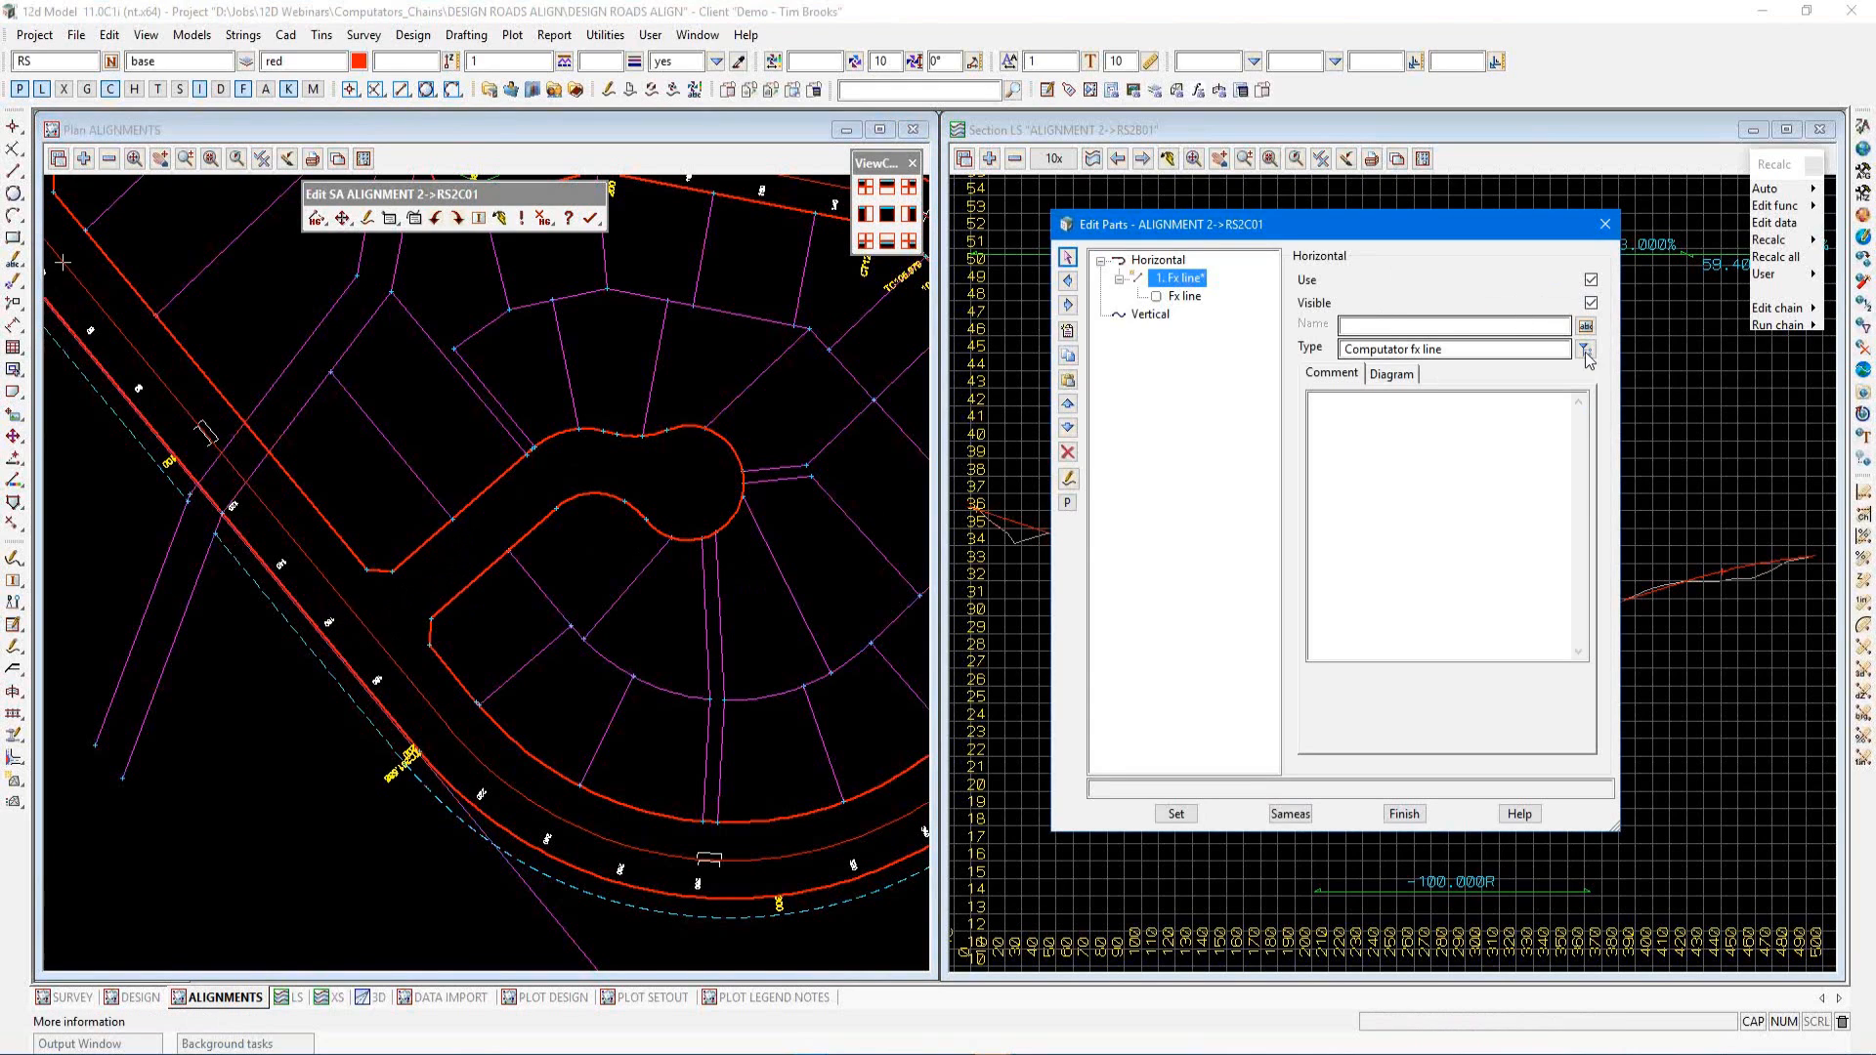
left_click(1585, 352)
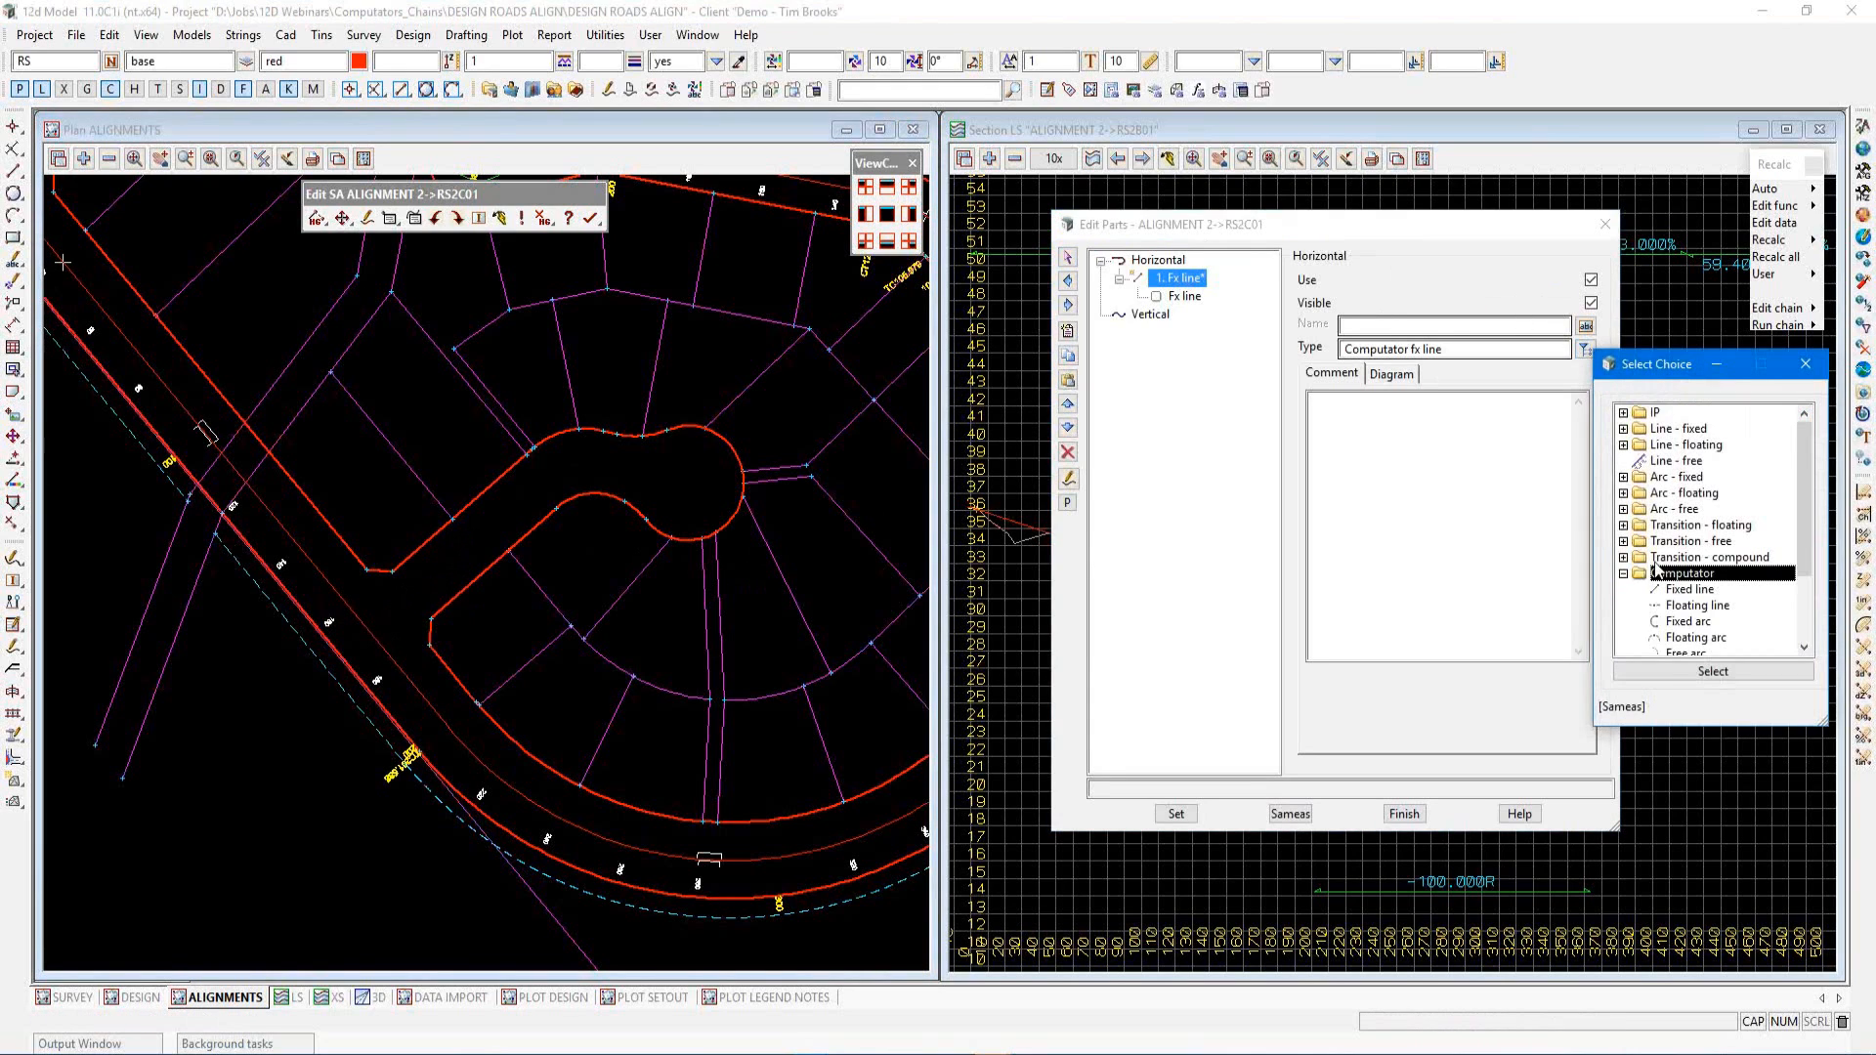
scroll(1661, 576, "down", 2)
left_click(1680, 608)
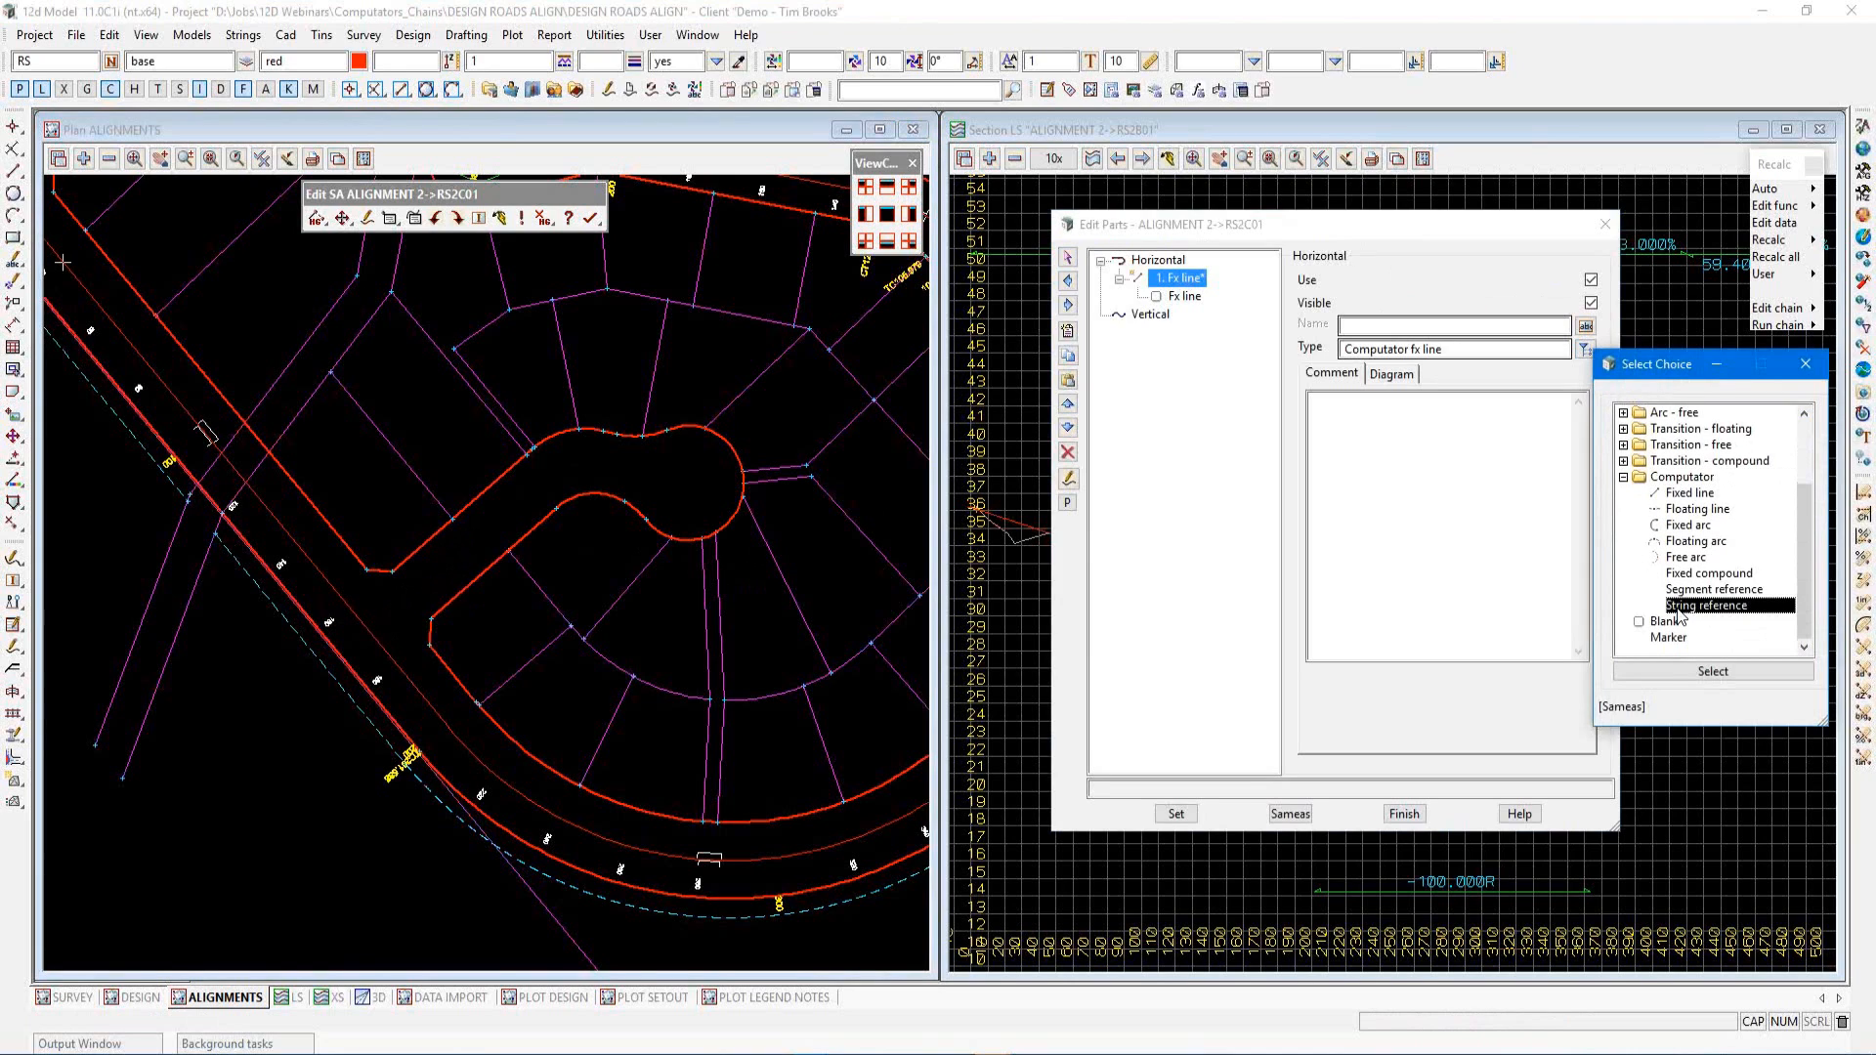
left_click(1674, 668)
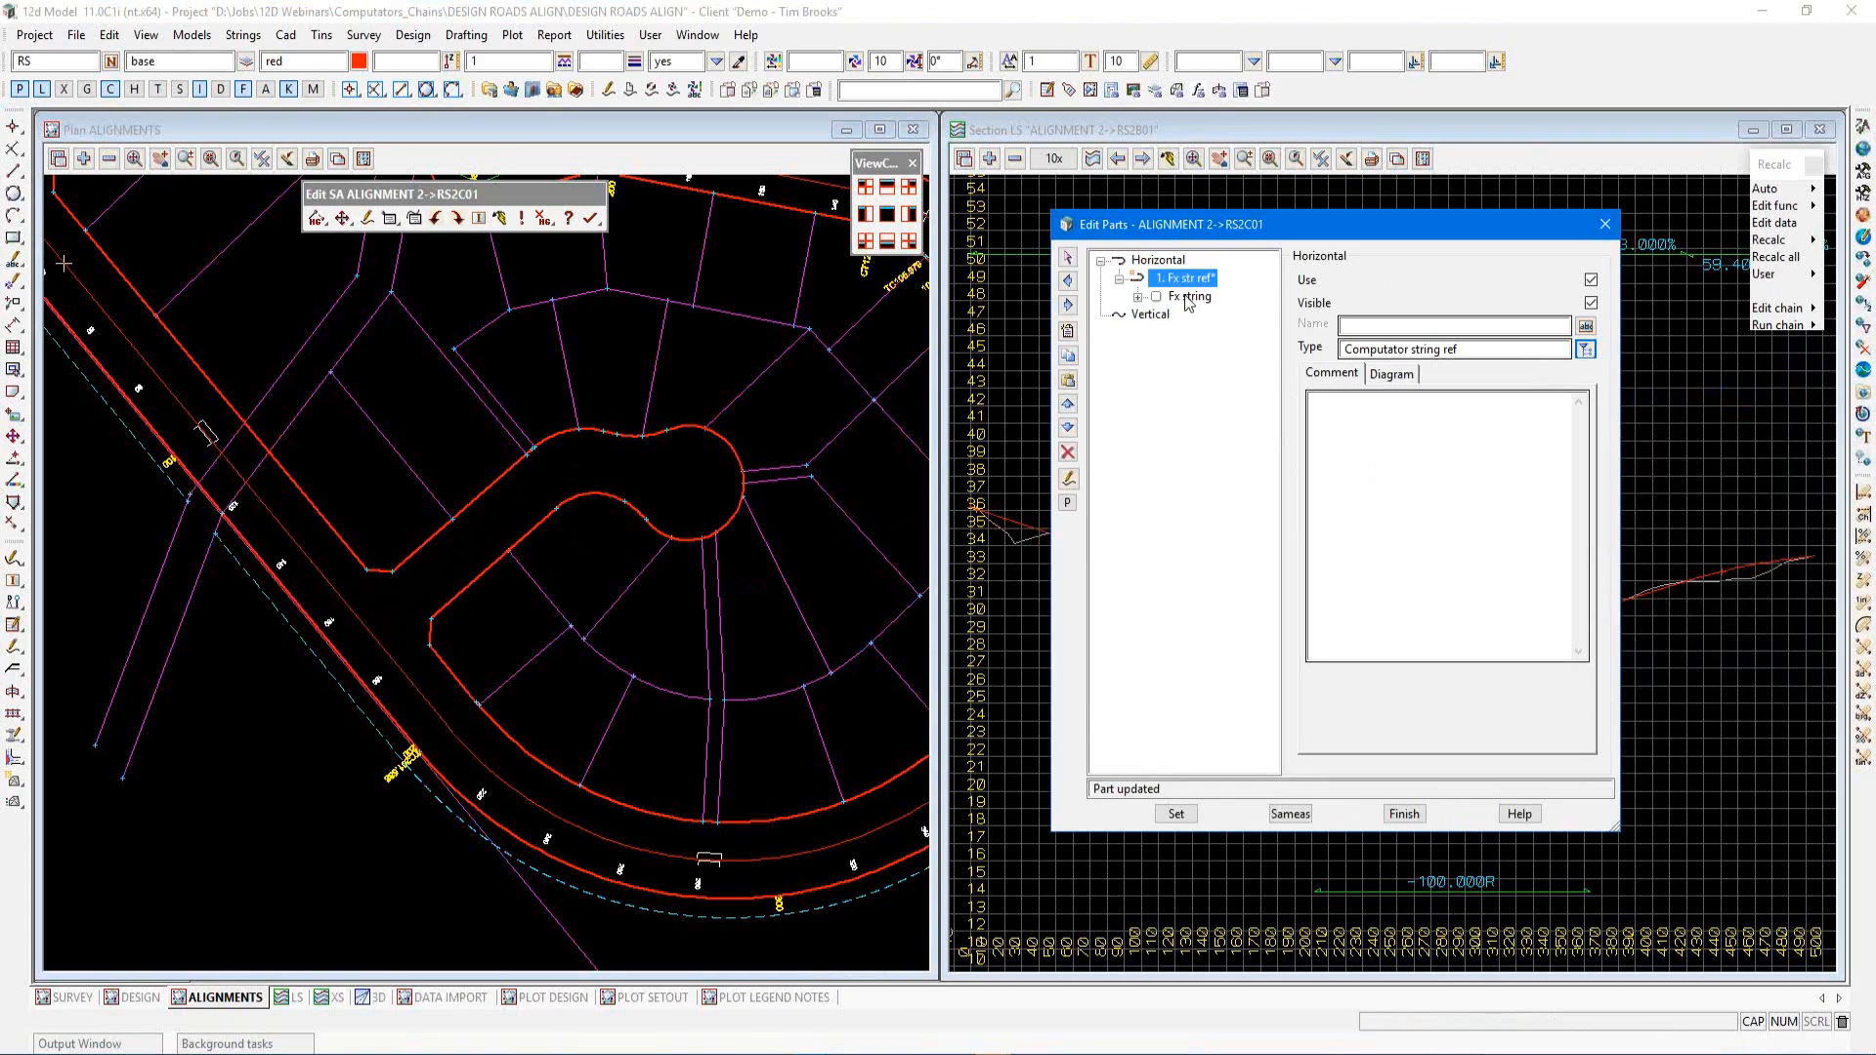
Set the string part's reference string to alignment RS2B01 by picking it in plan, and apply the change
left_click(1188, 297)
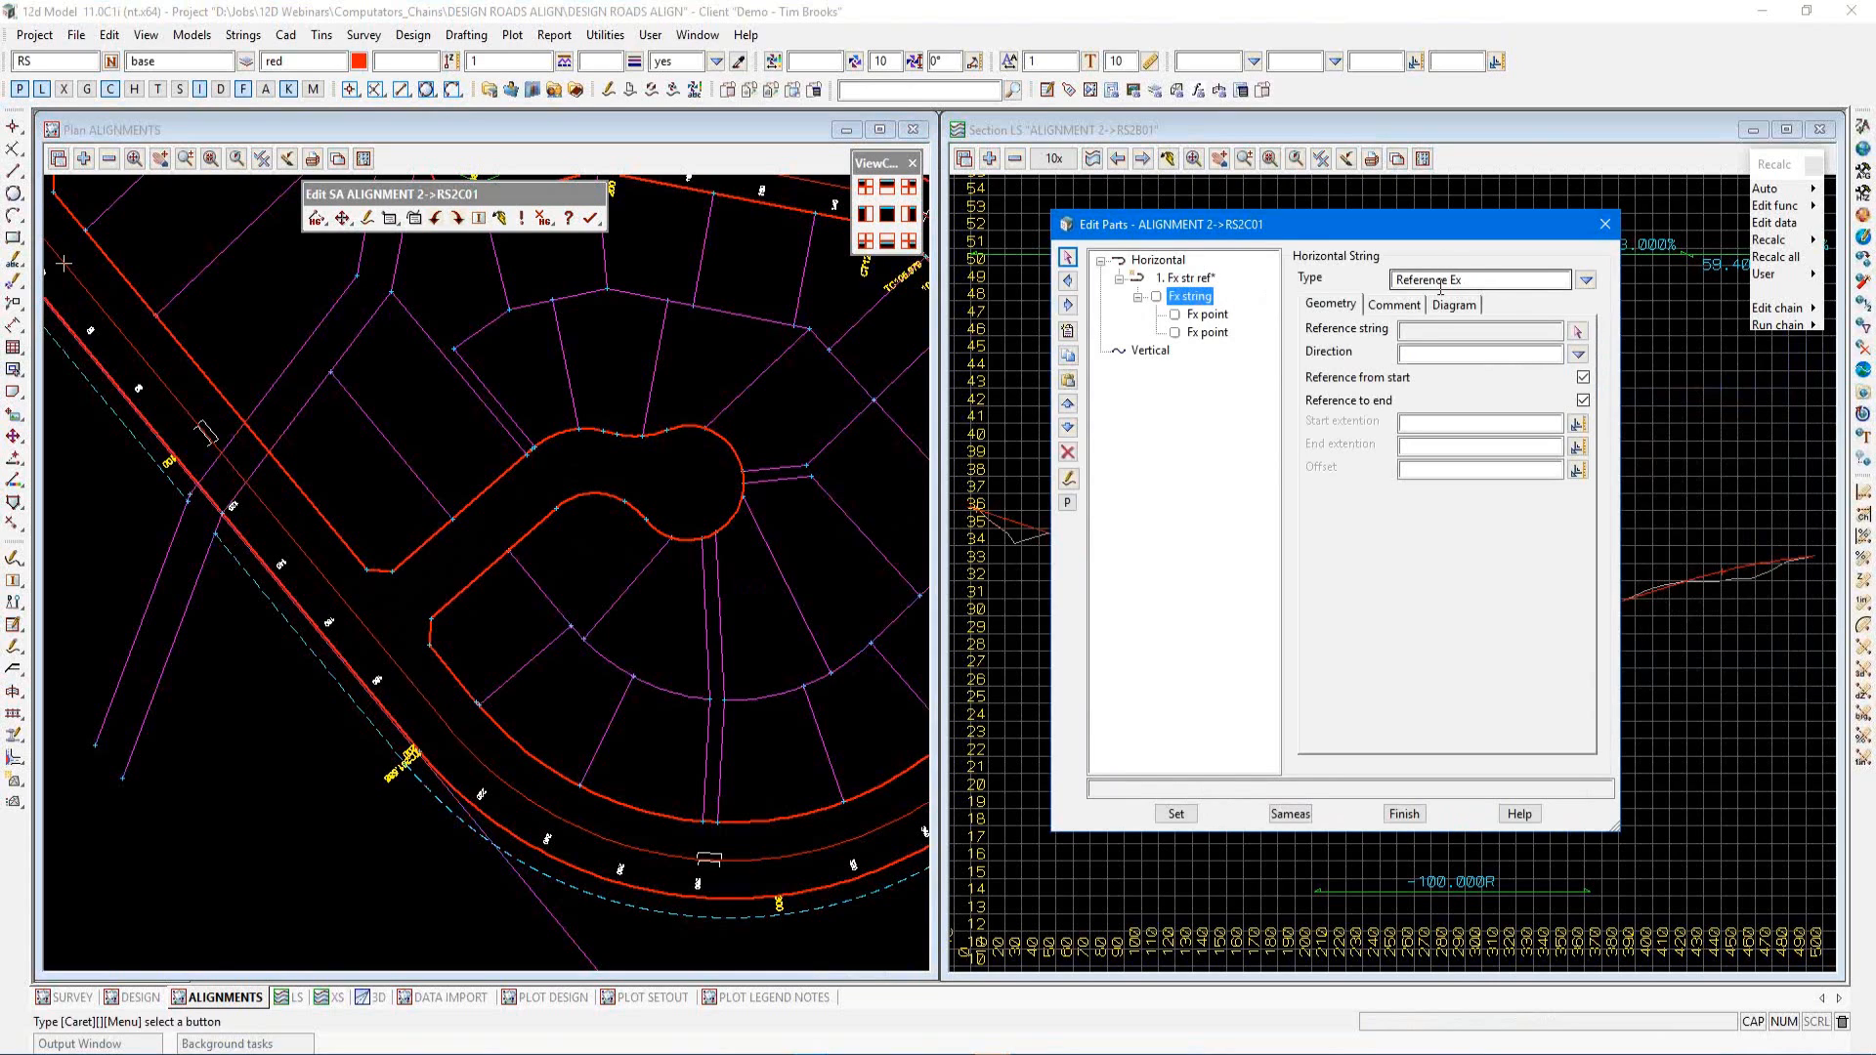
left_click(1576, 333)
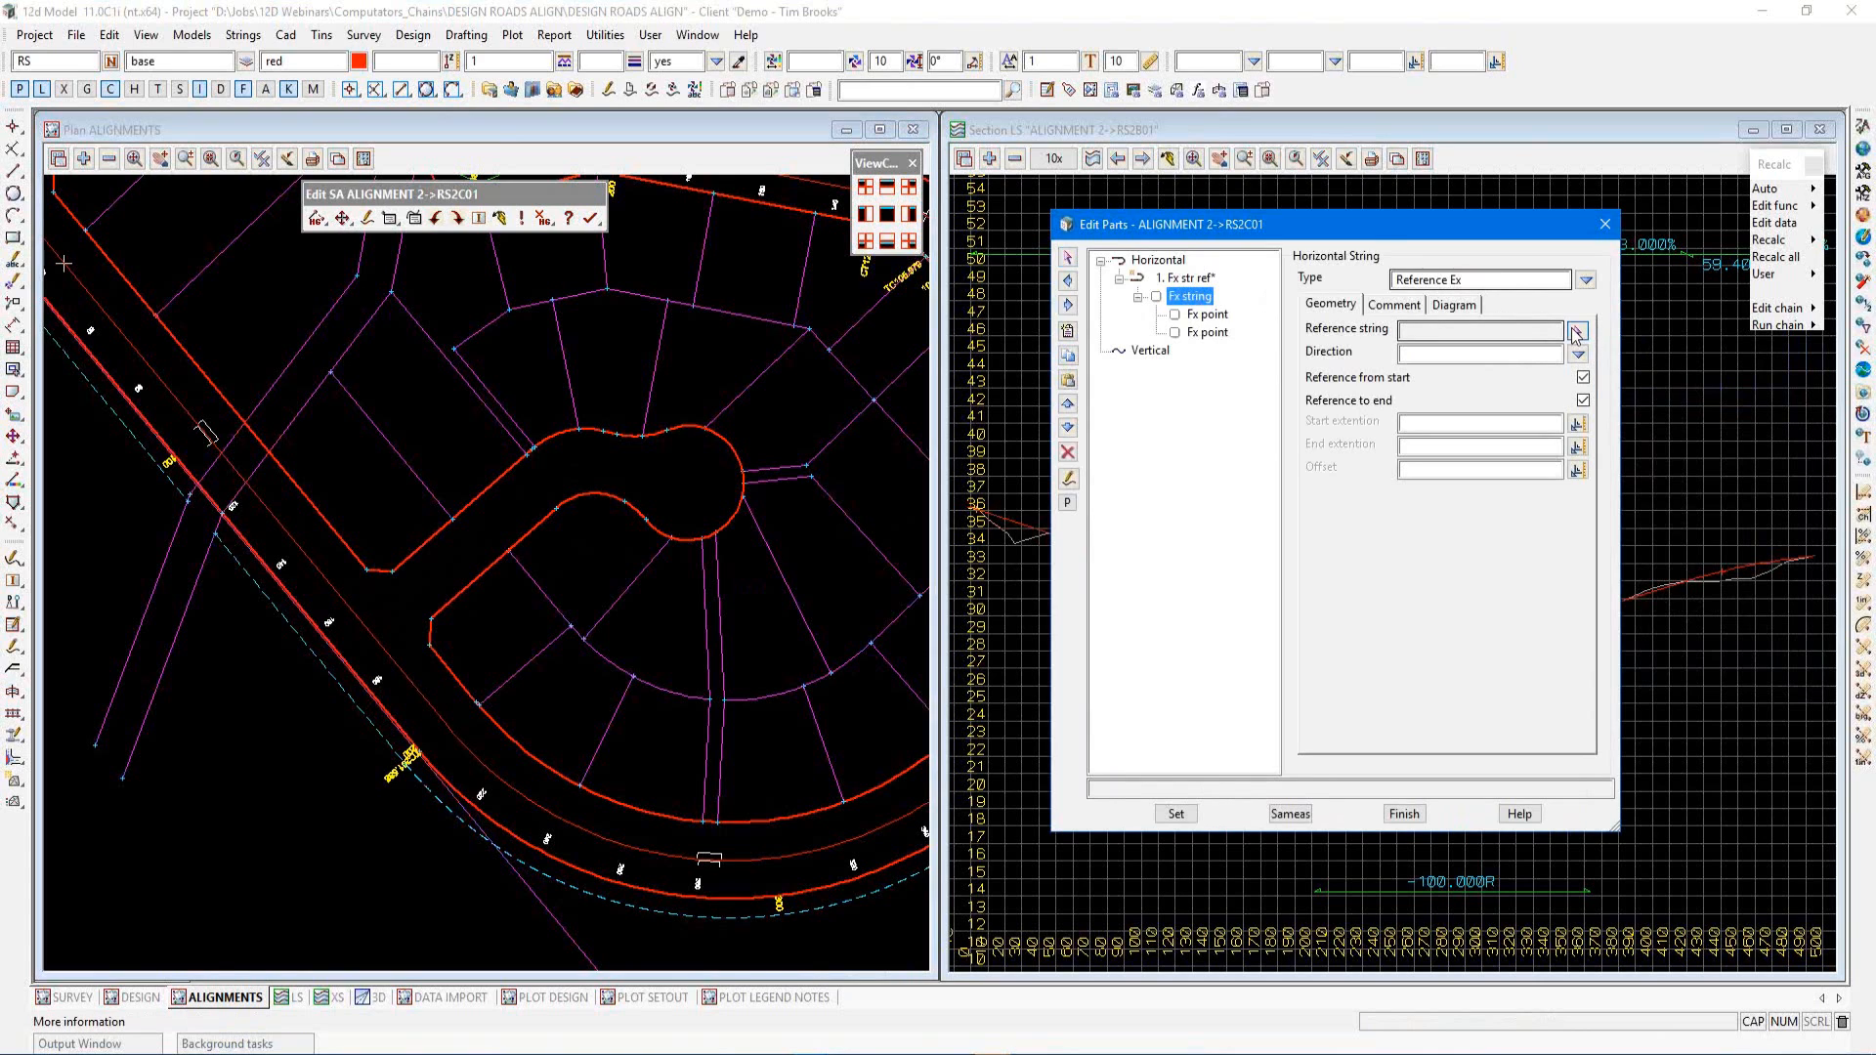
left_click(338, 593)
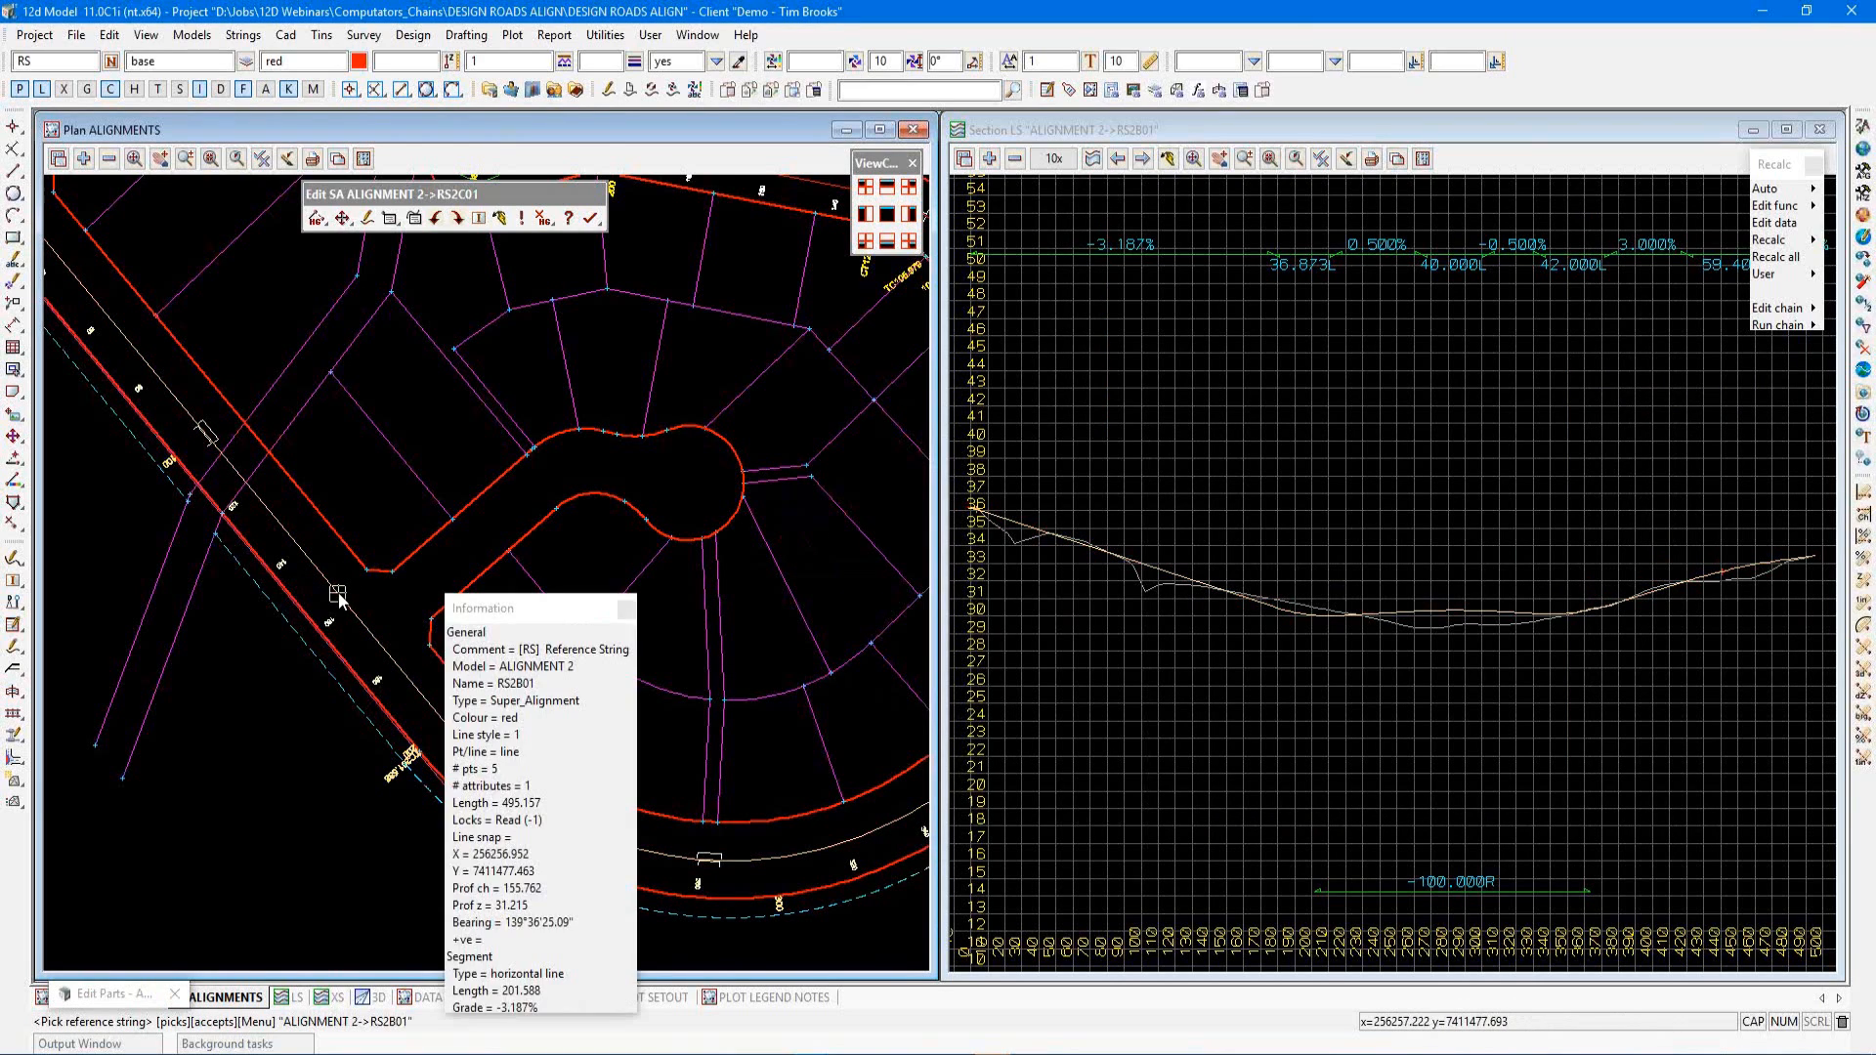
middle_click(338, 592)
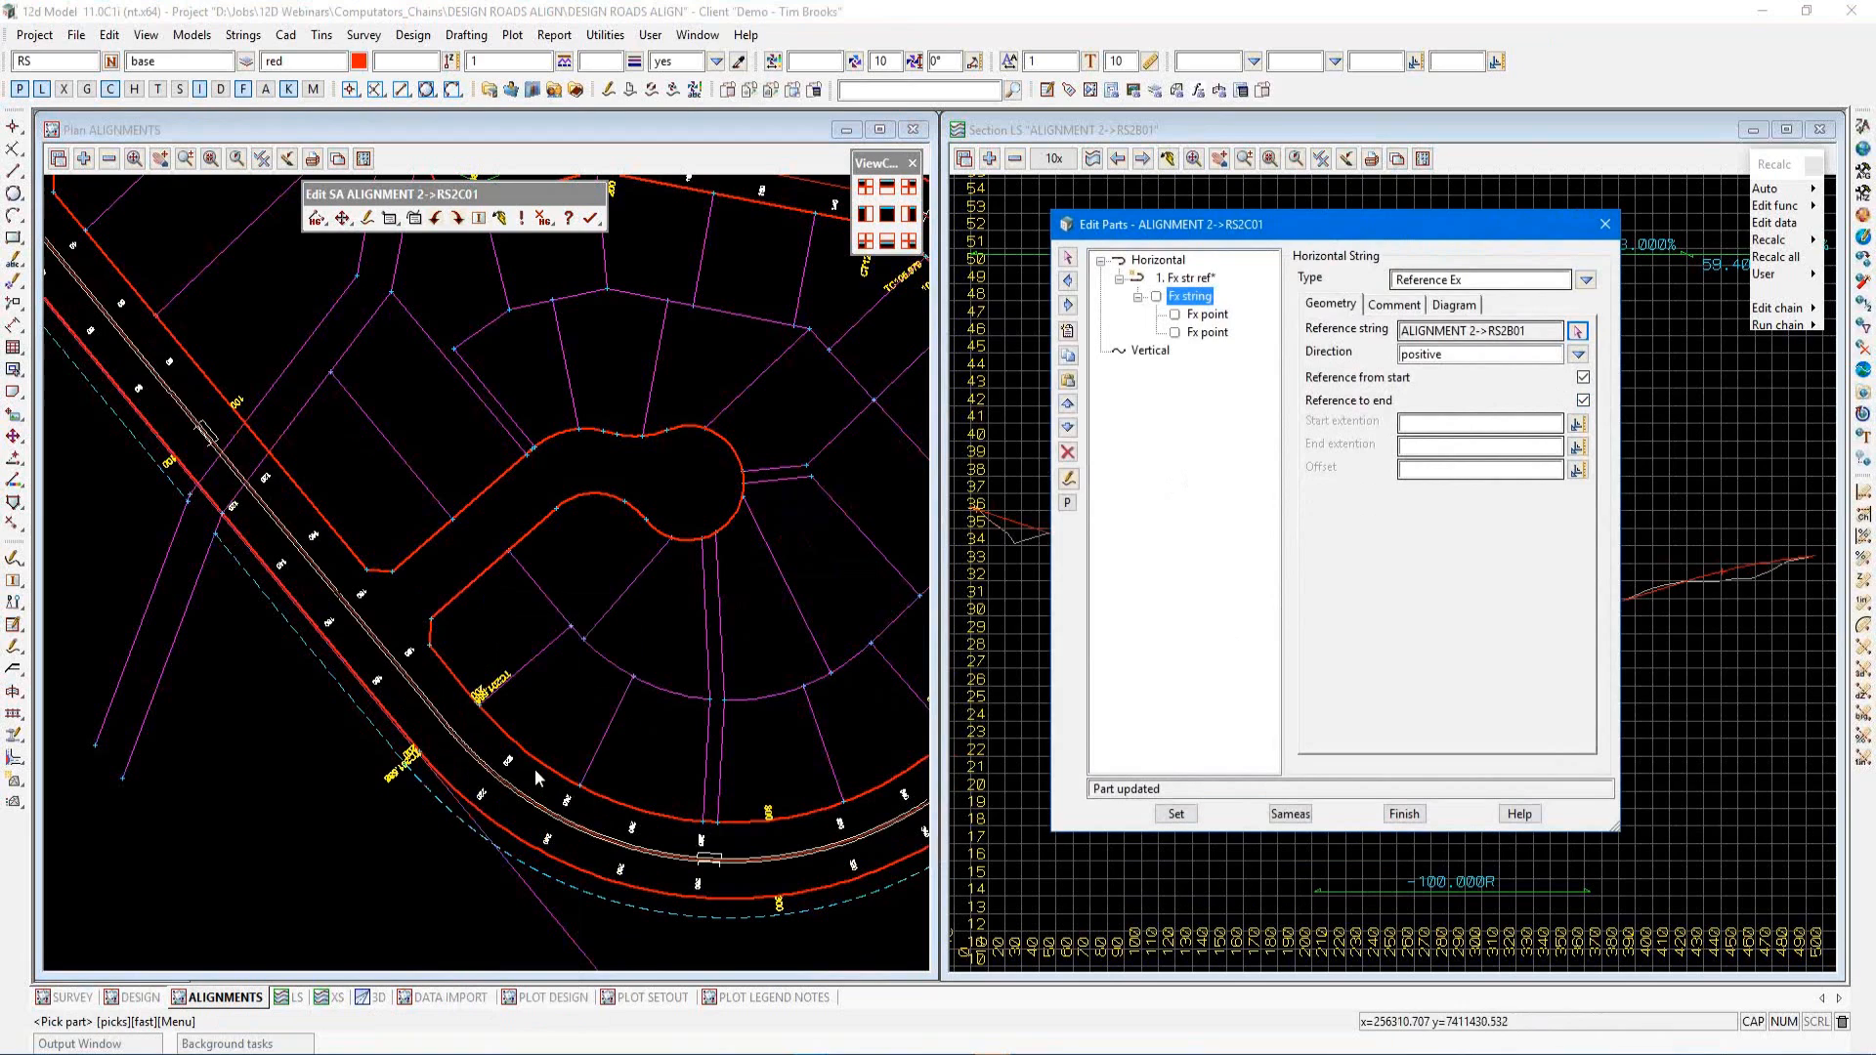
left_click(1168, 815)
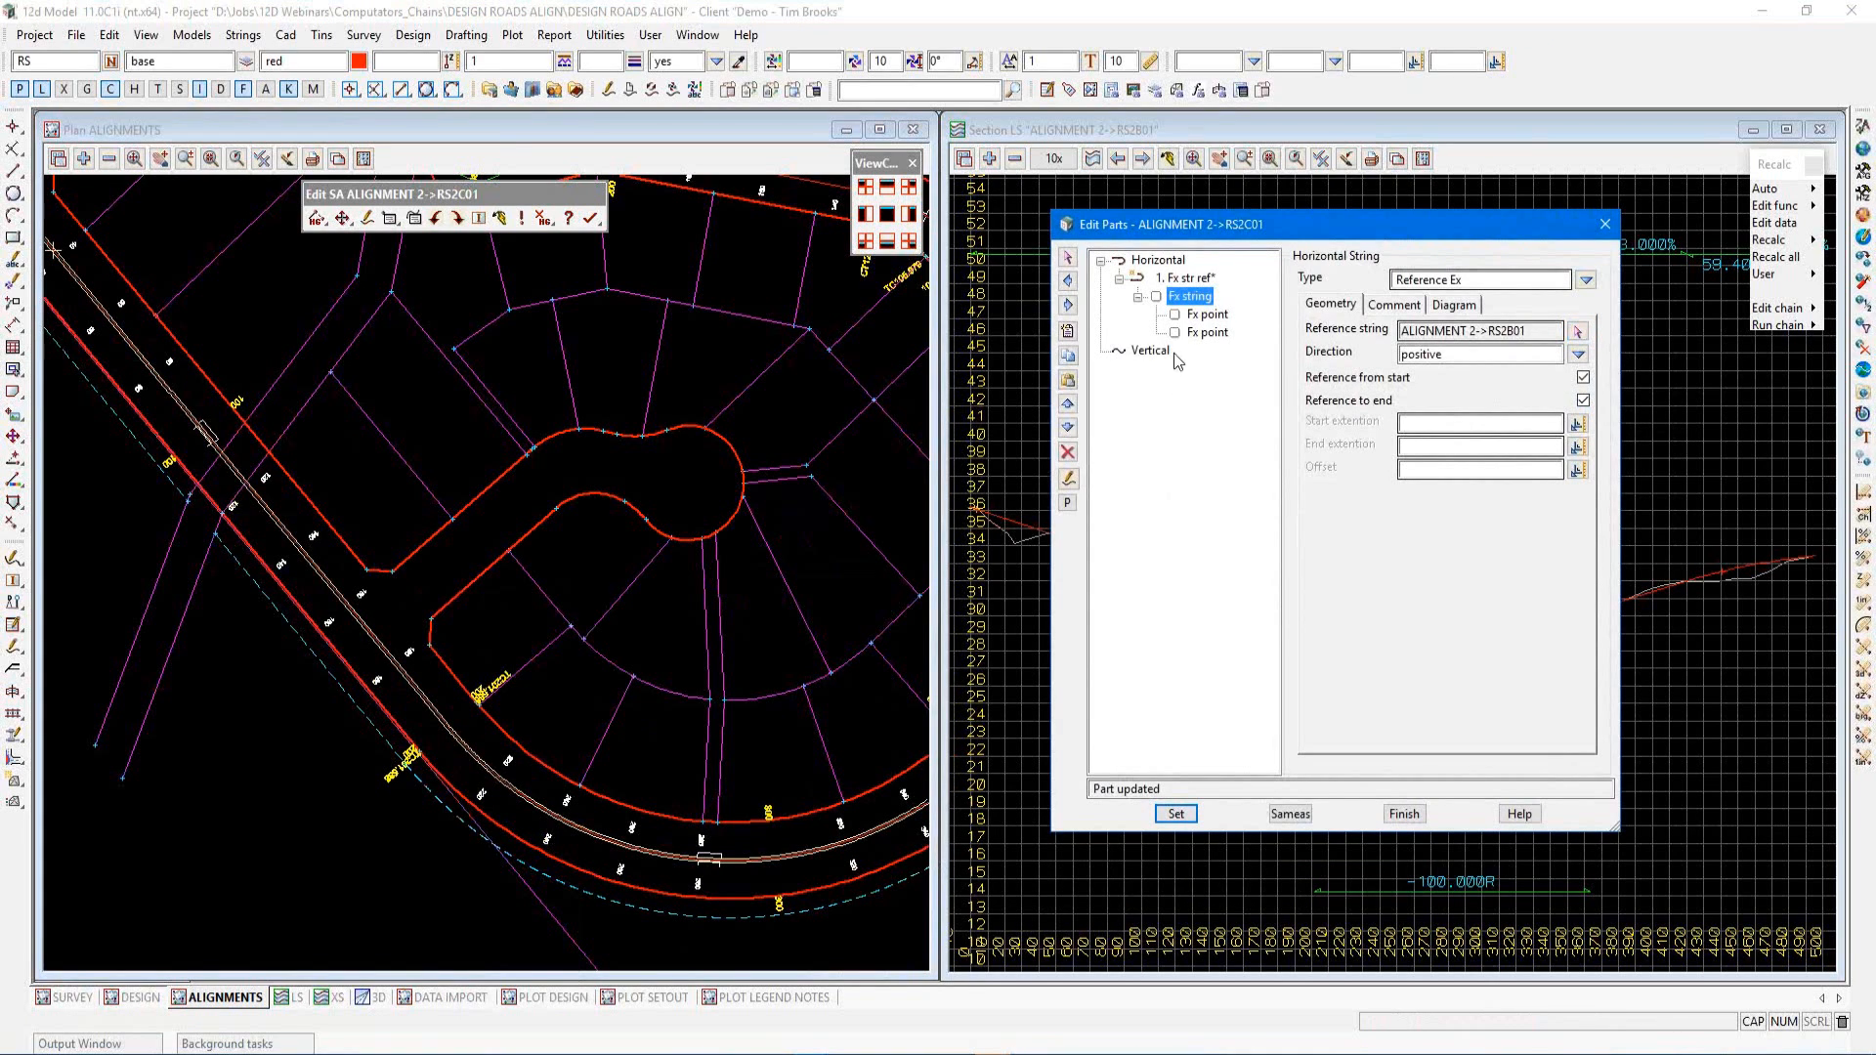
Make the string reference part invisible
left_click(1185, 280)
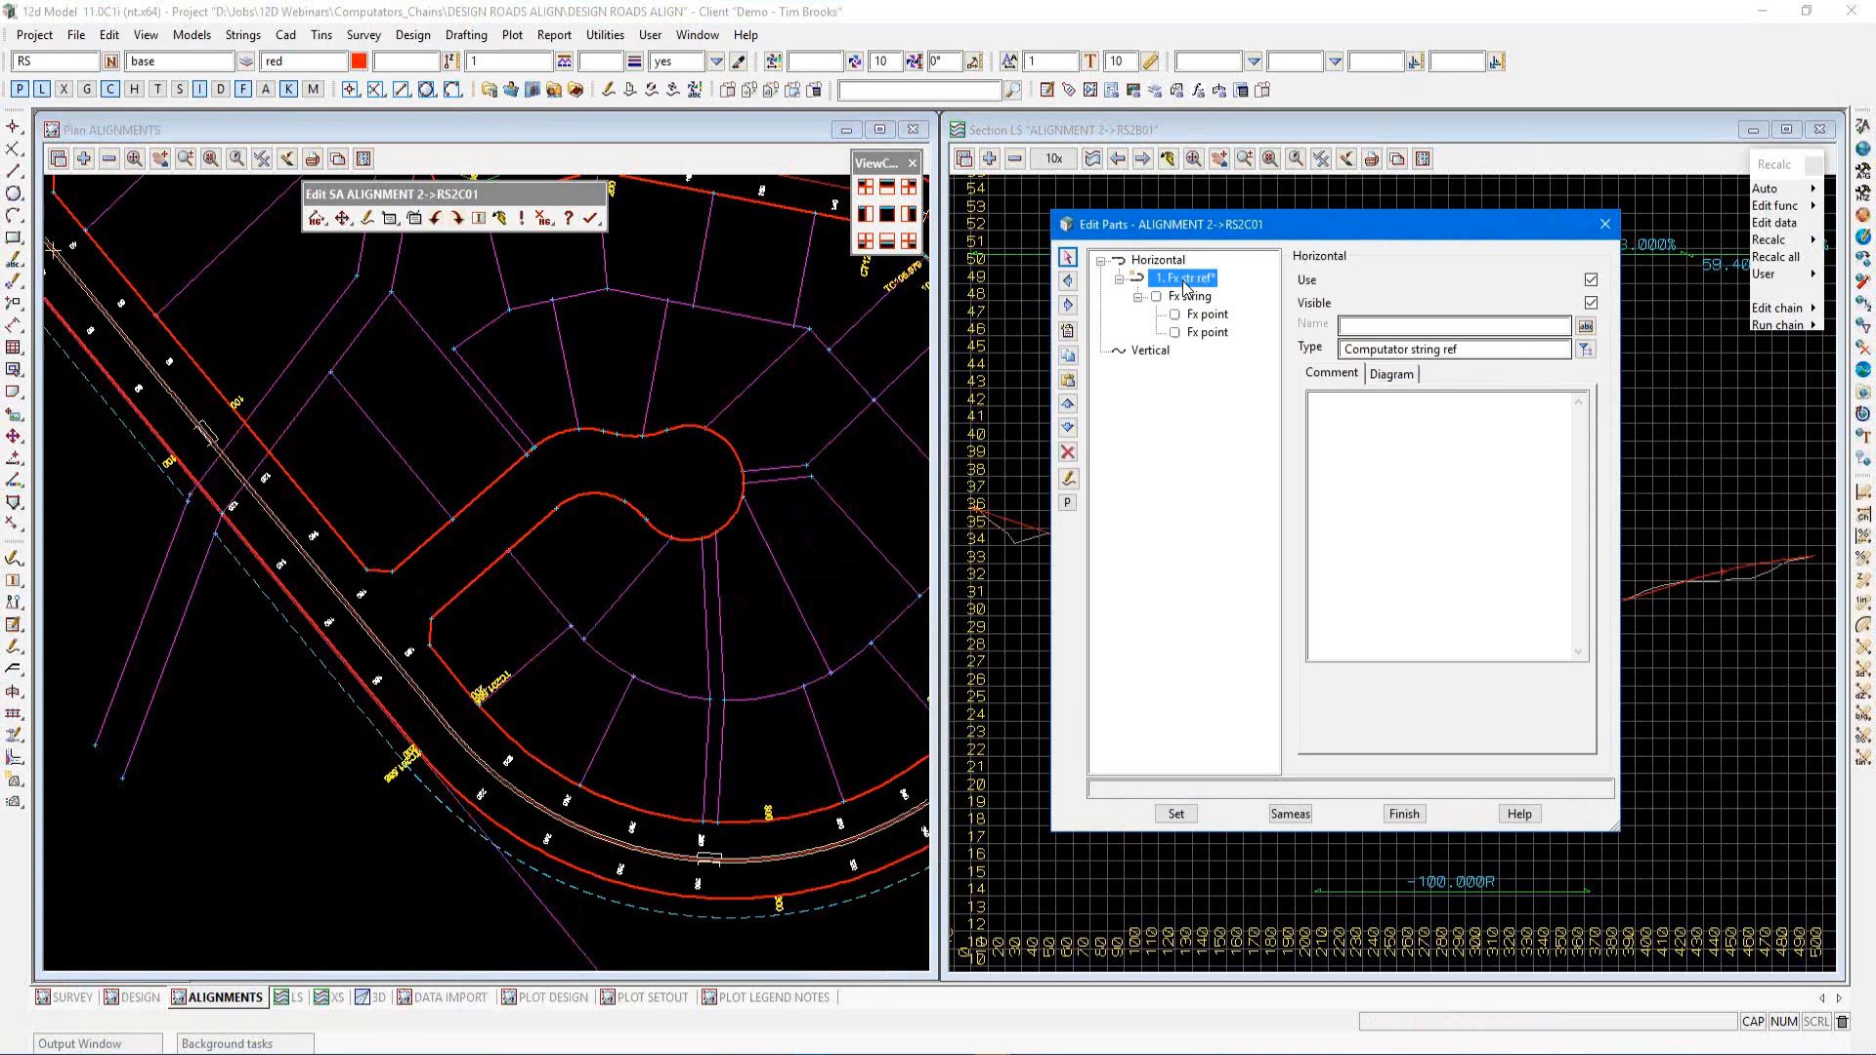
left_click(1591, 304)
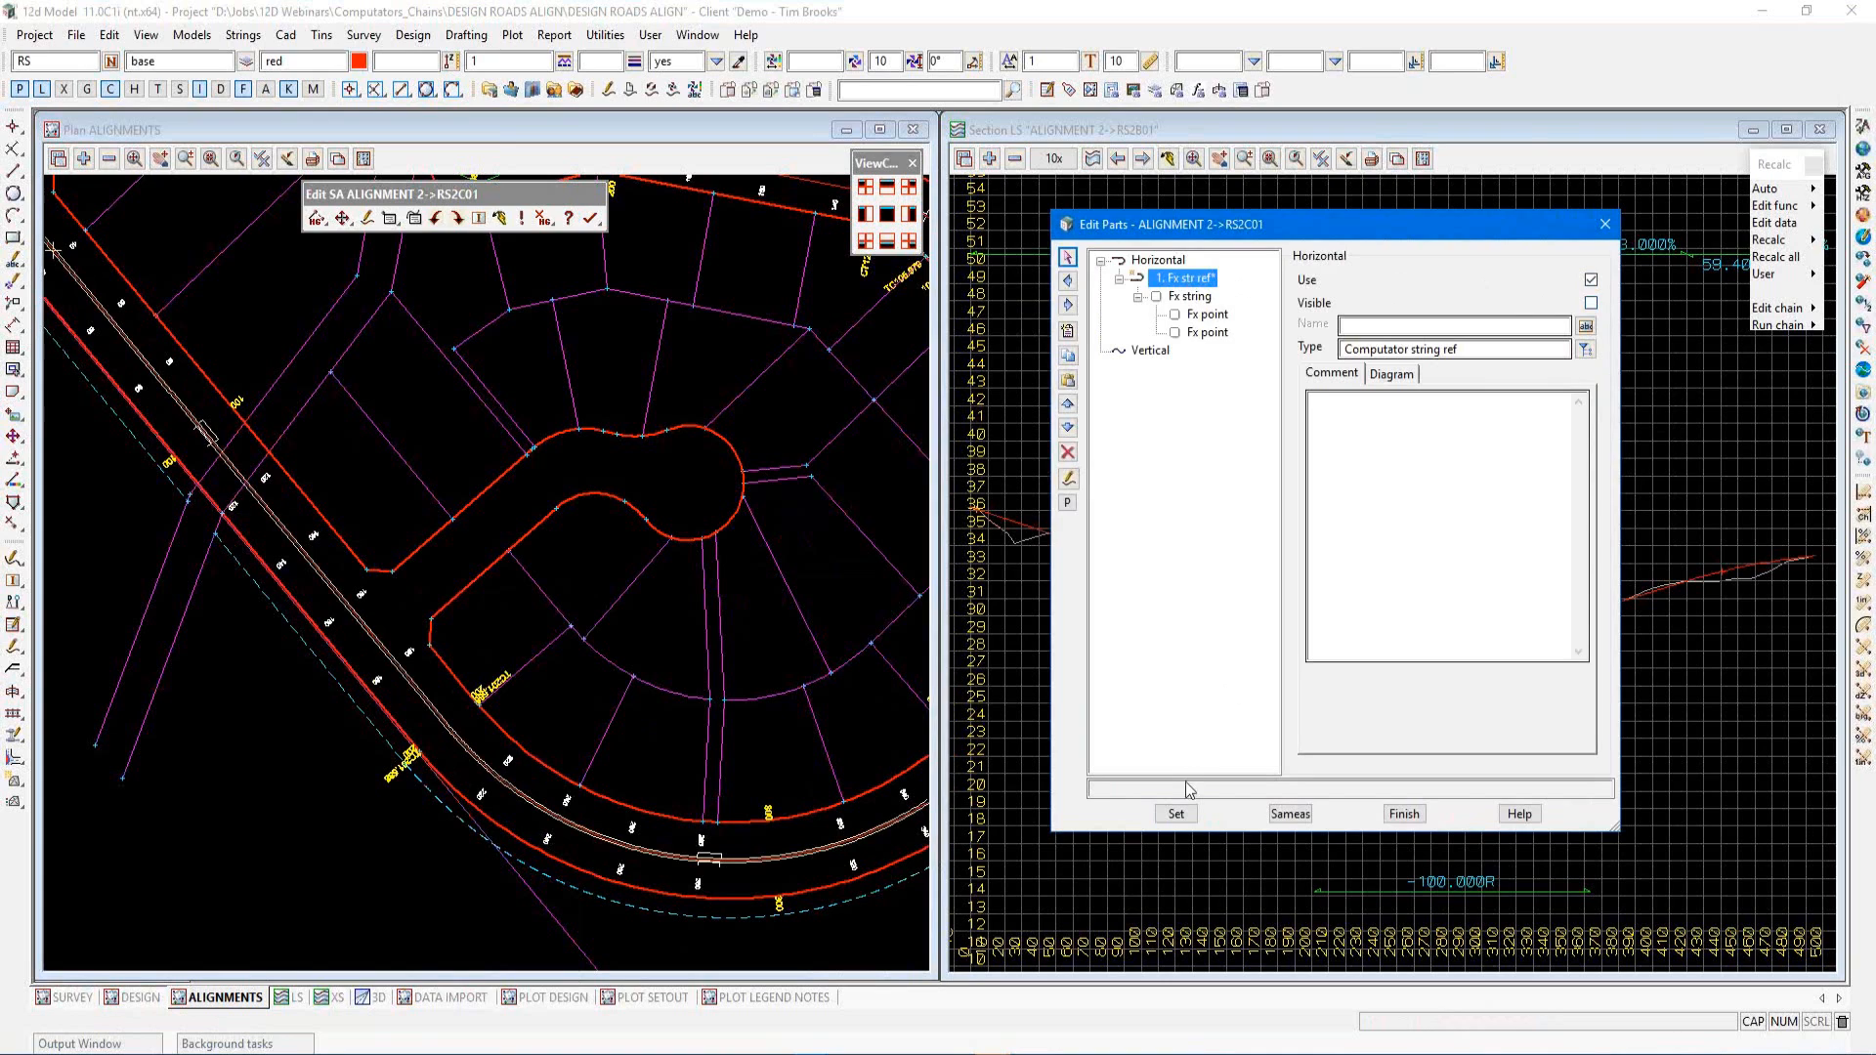
Apply the change, insert a second horizontal part and set its type to a fixed line by point and direction
left_click(1177, 814)
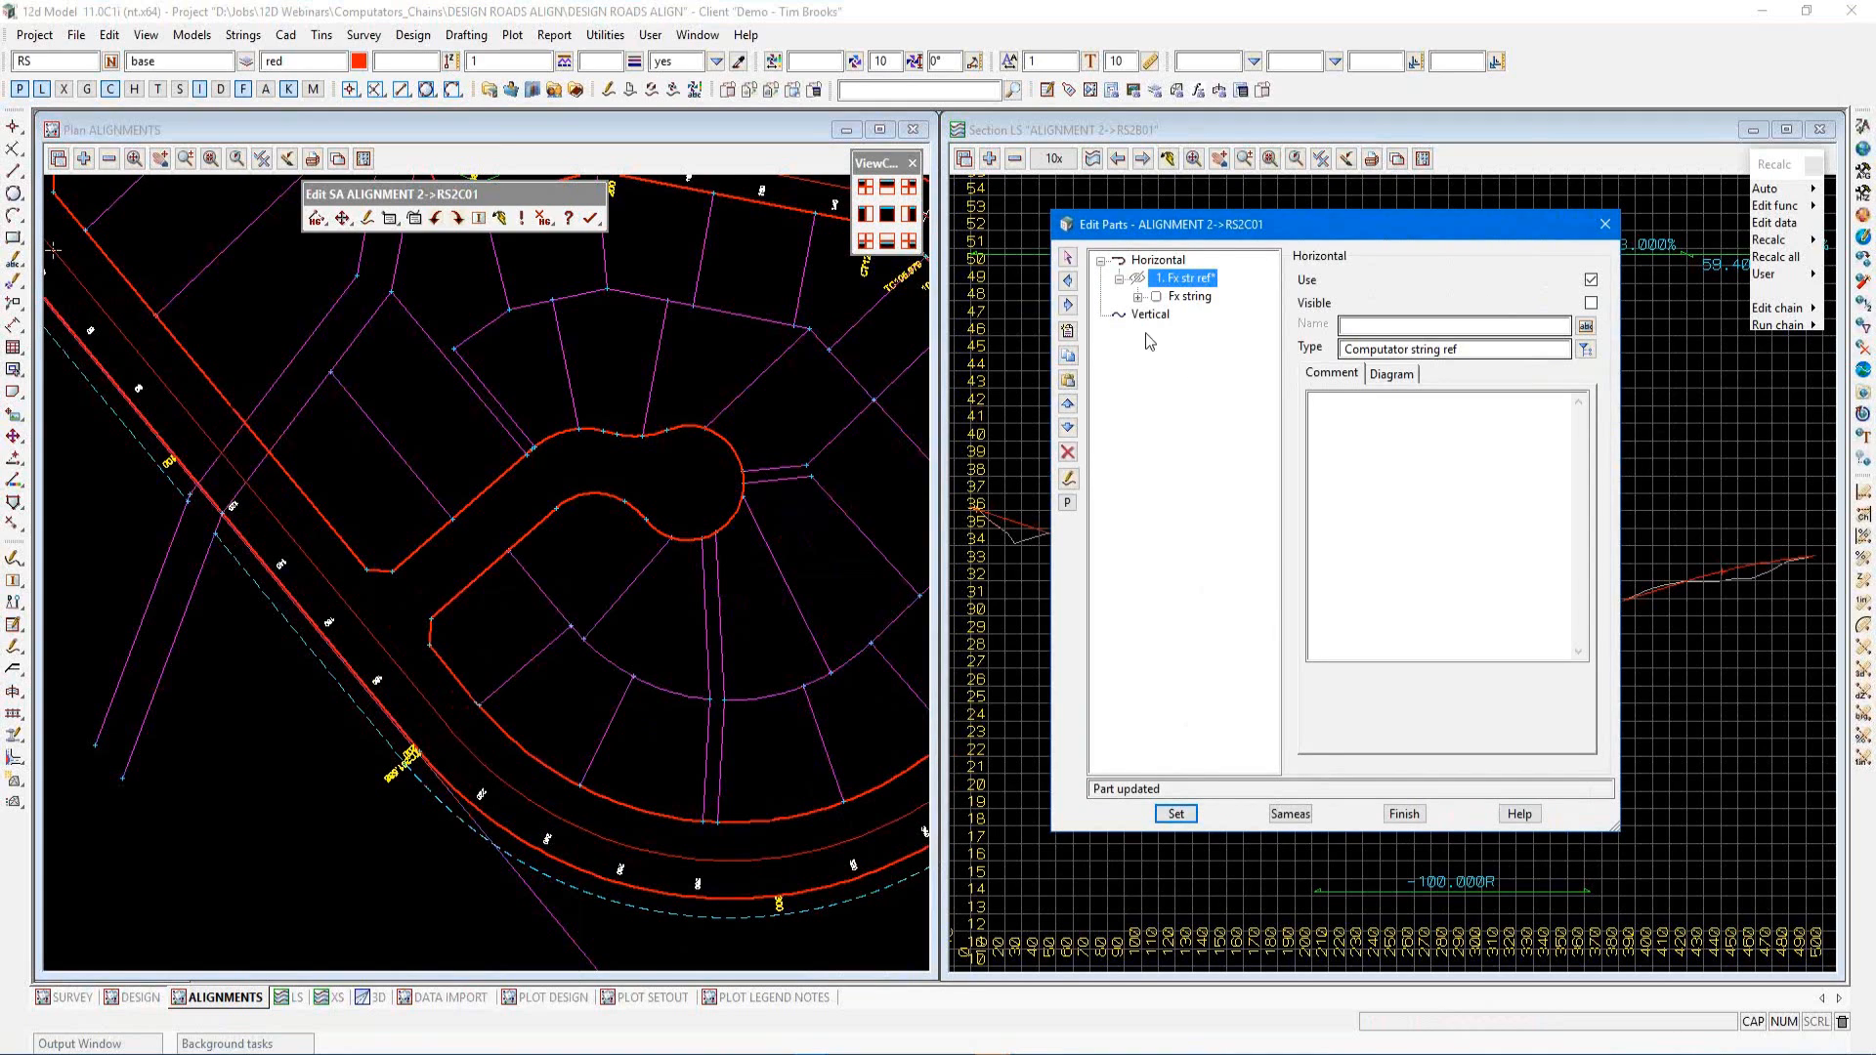
left_click(1068, 331)
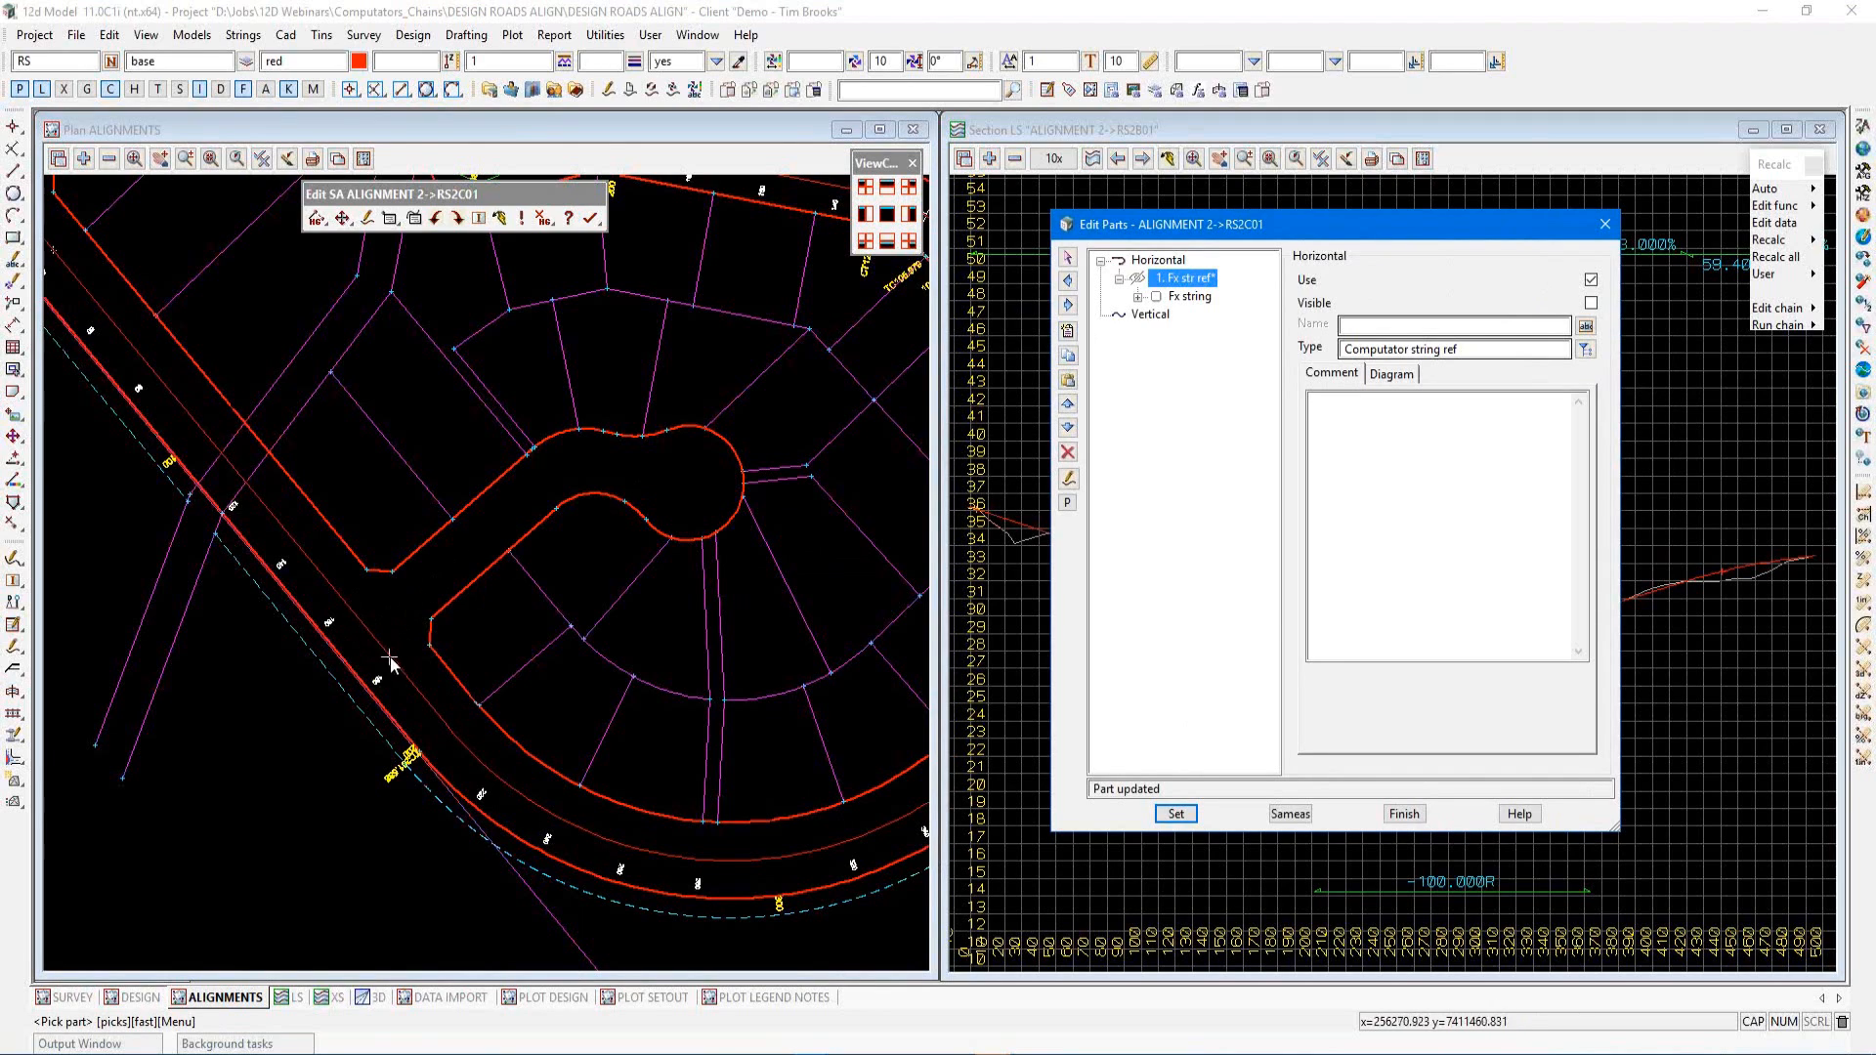
left_click(1069, 332)
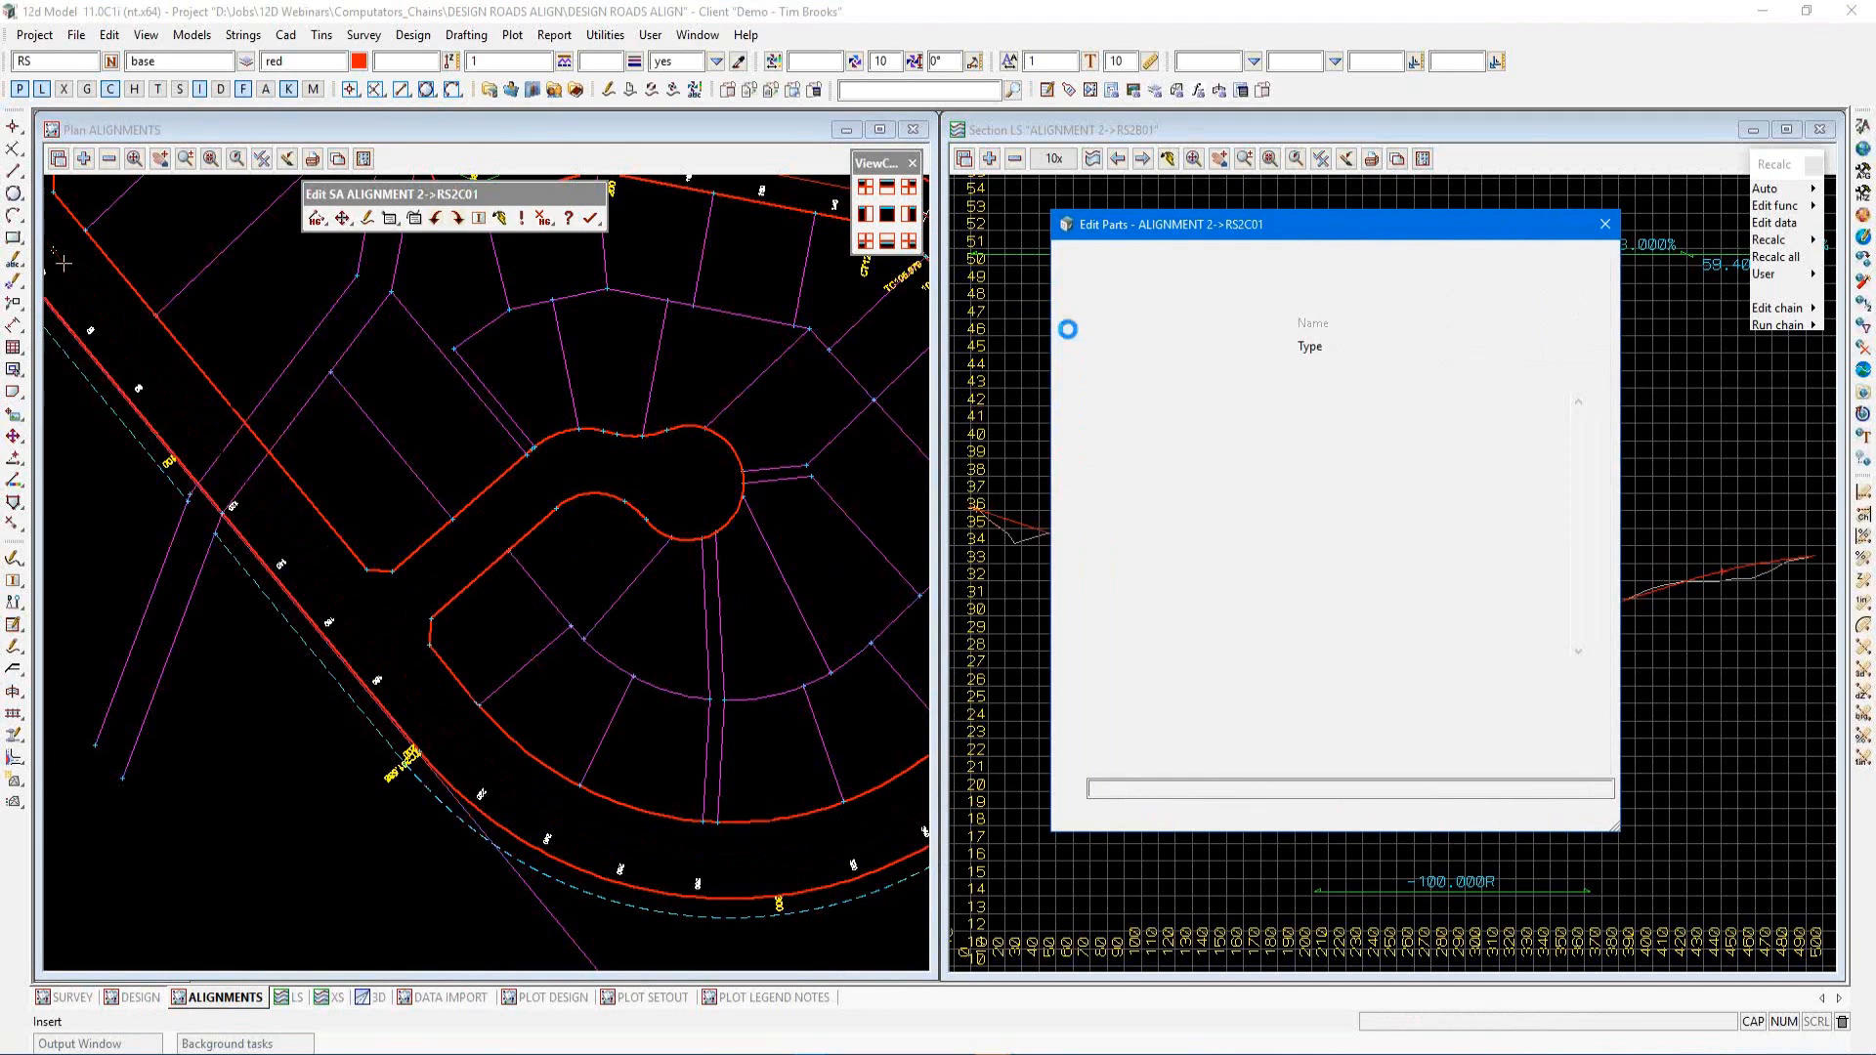
left_click(1586, 349)
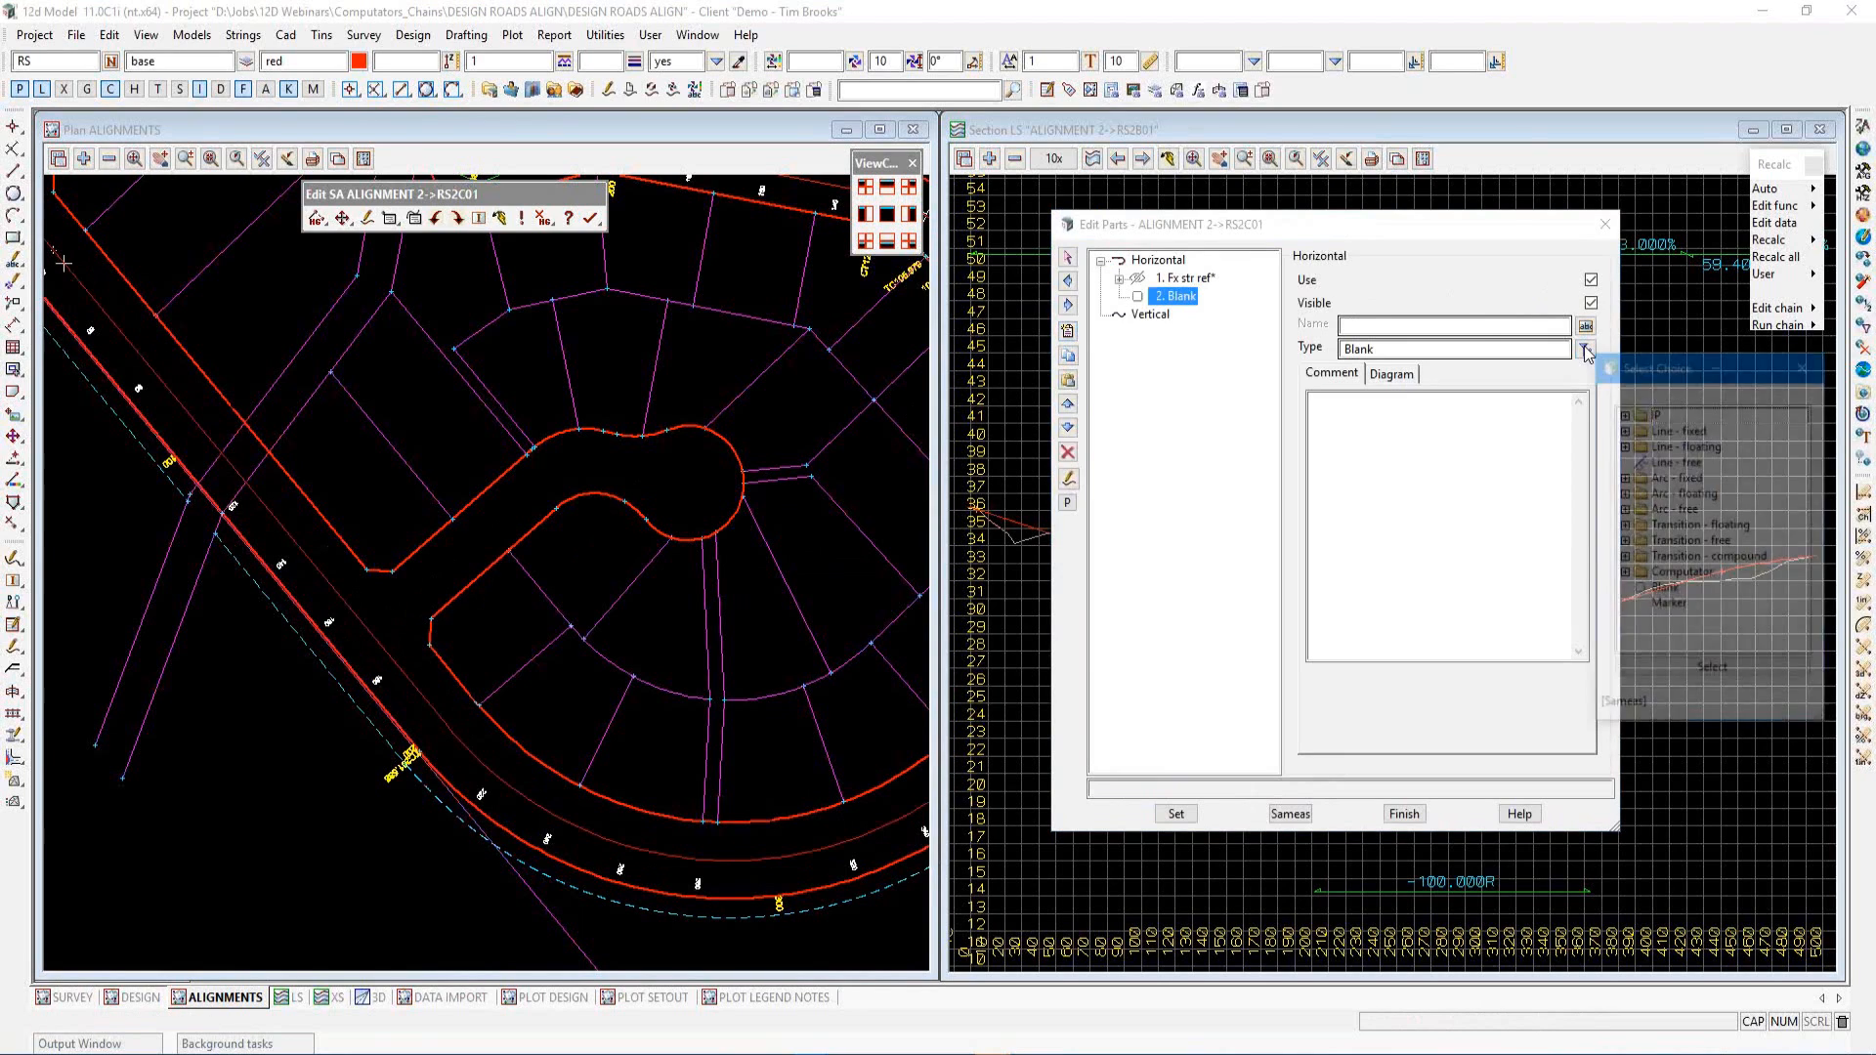
left_click(1624, 430)
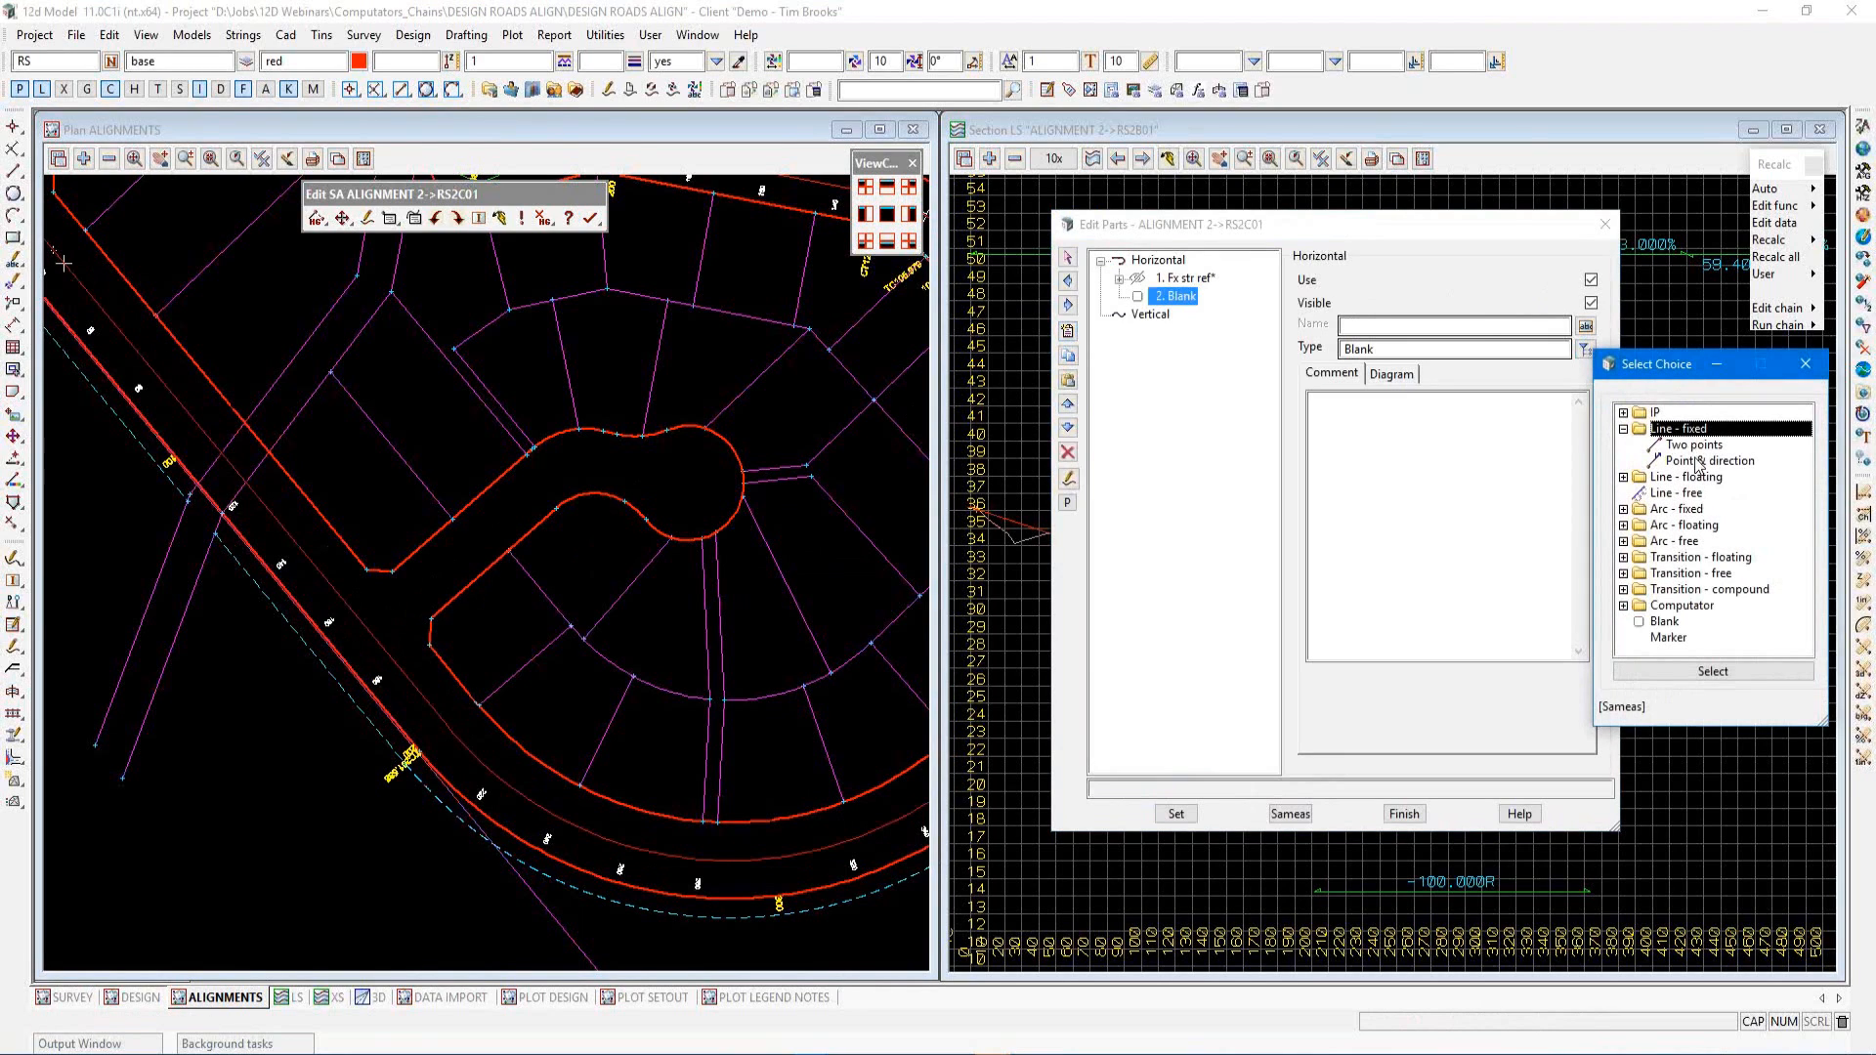
double_click(1699, 462)
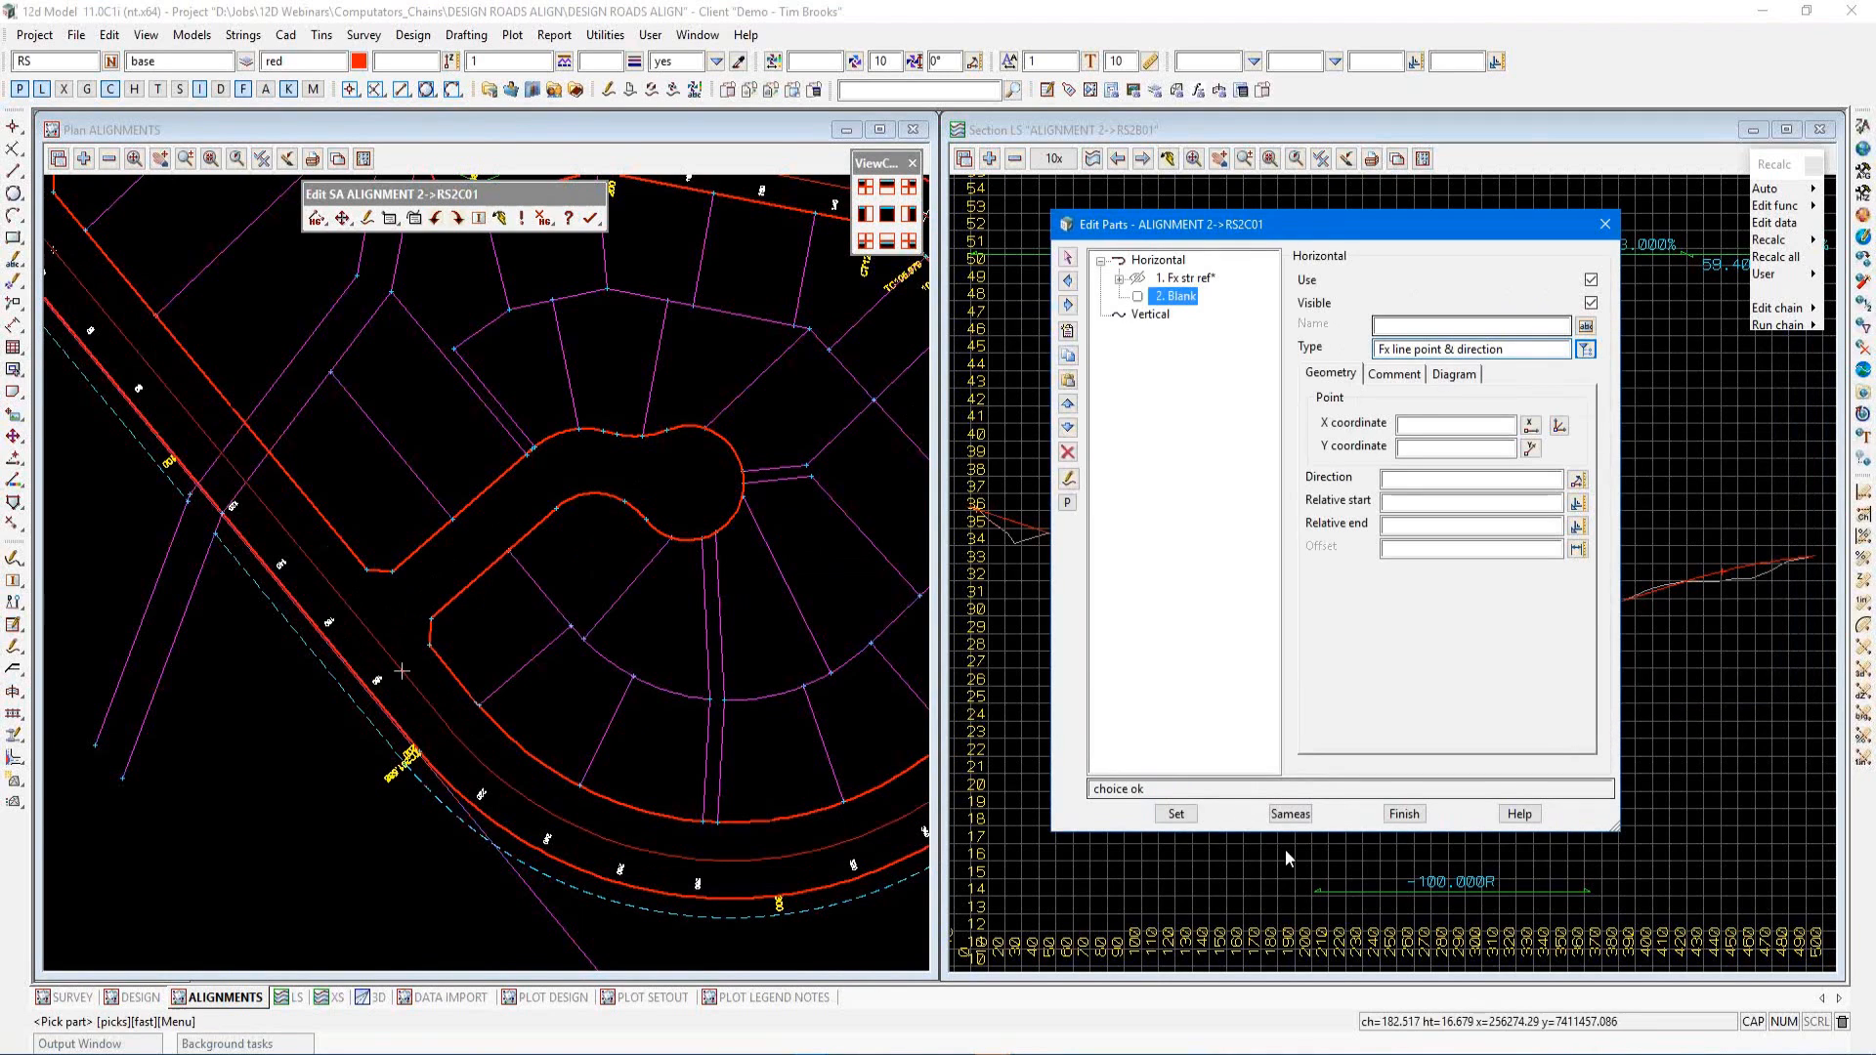
Copy the part's geometry from the cadastral boundary line SV RPR with Same as, and set the relative end to 50
left_click(1289, 813)
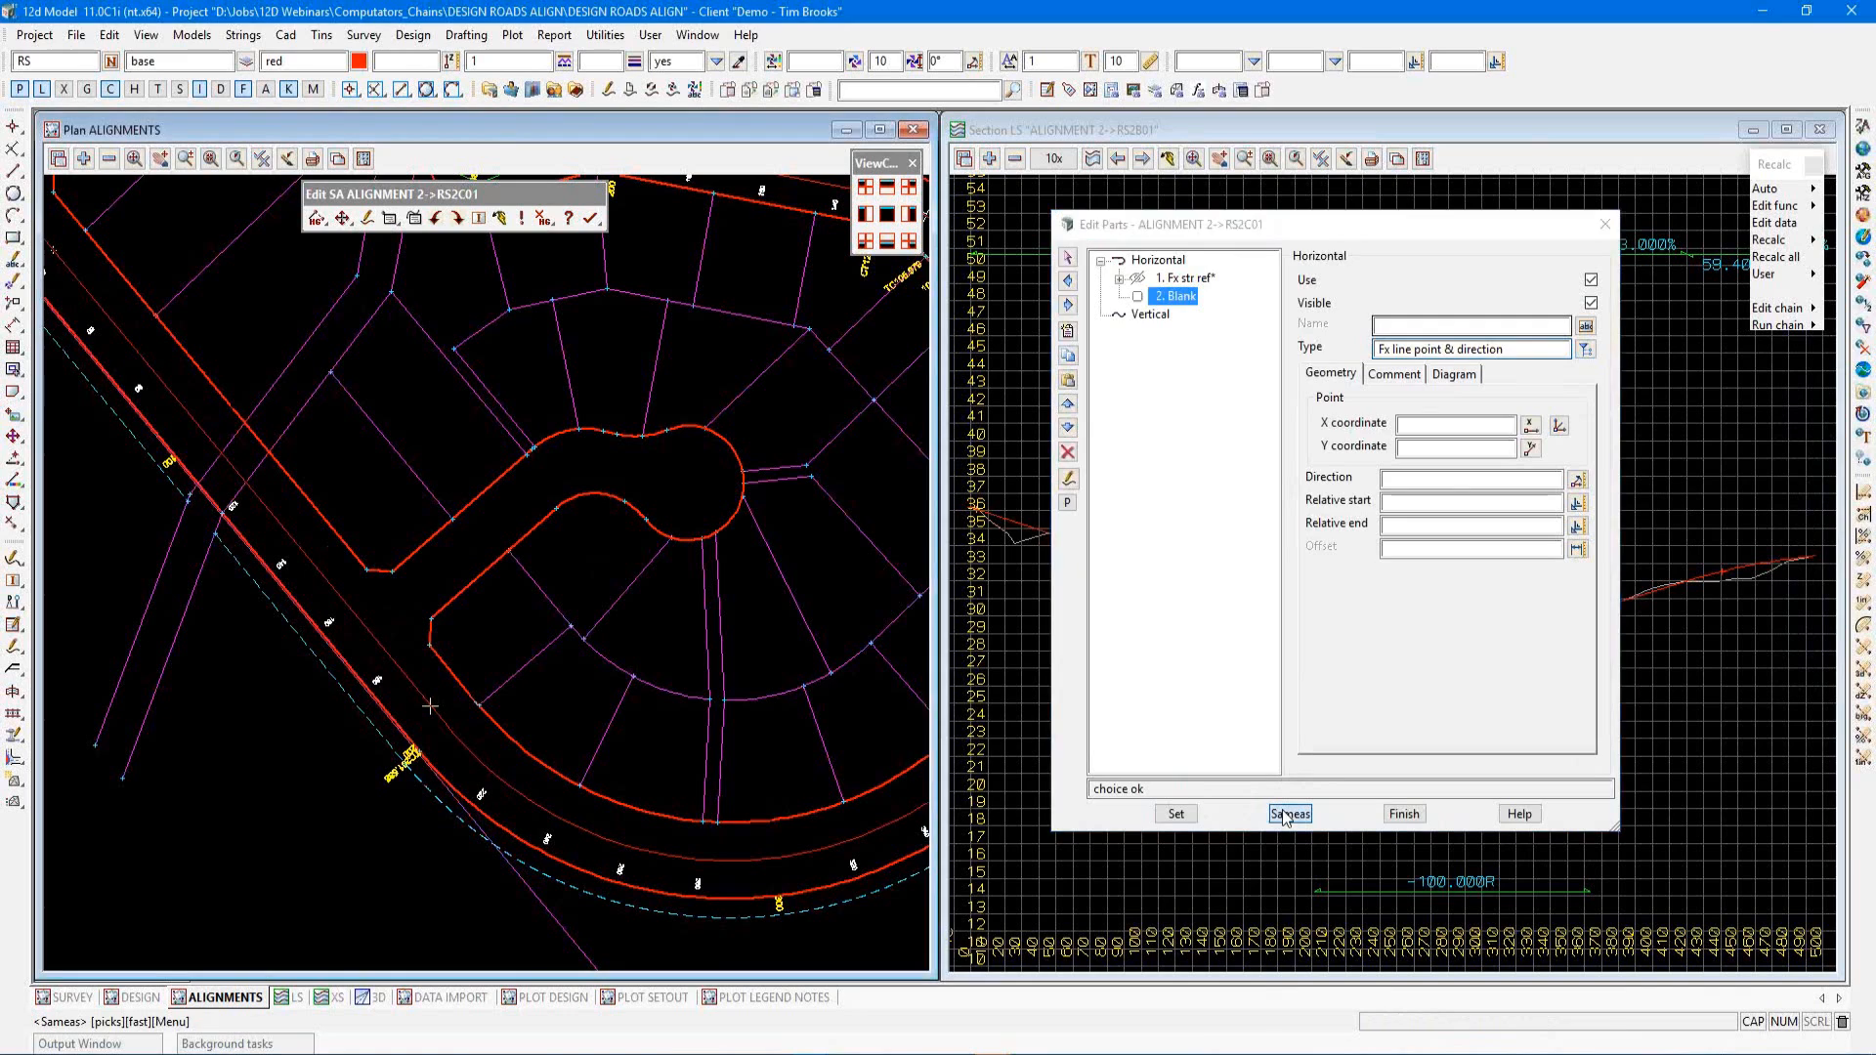
left_click(423, 546)
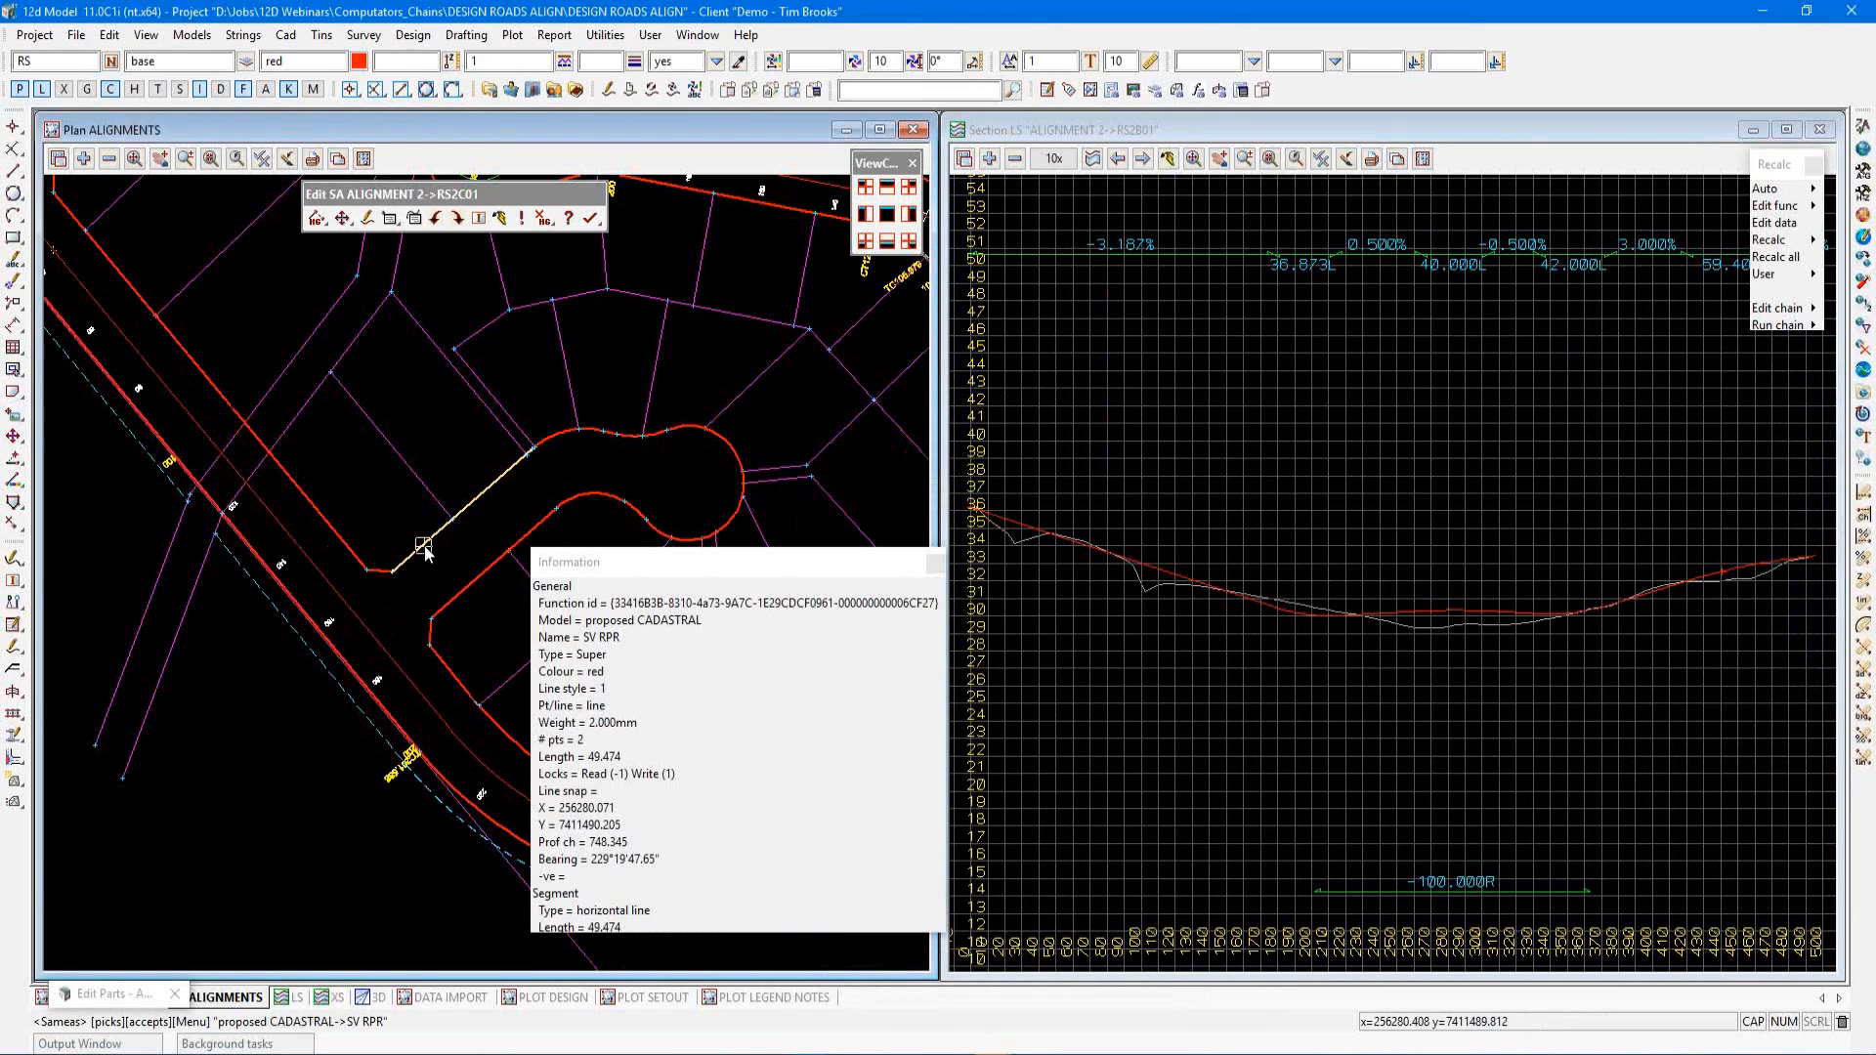
middle_click(426, 553)
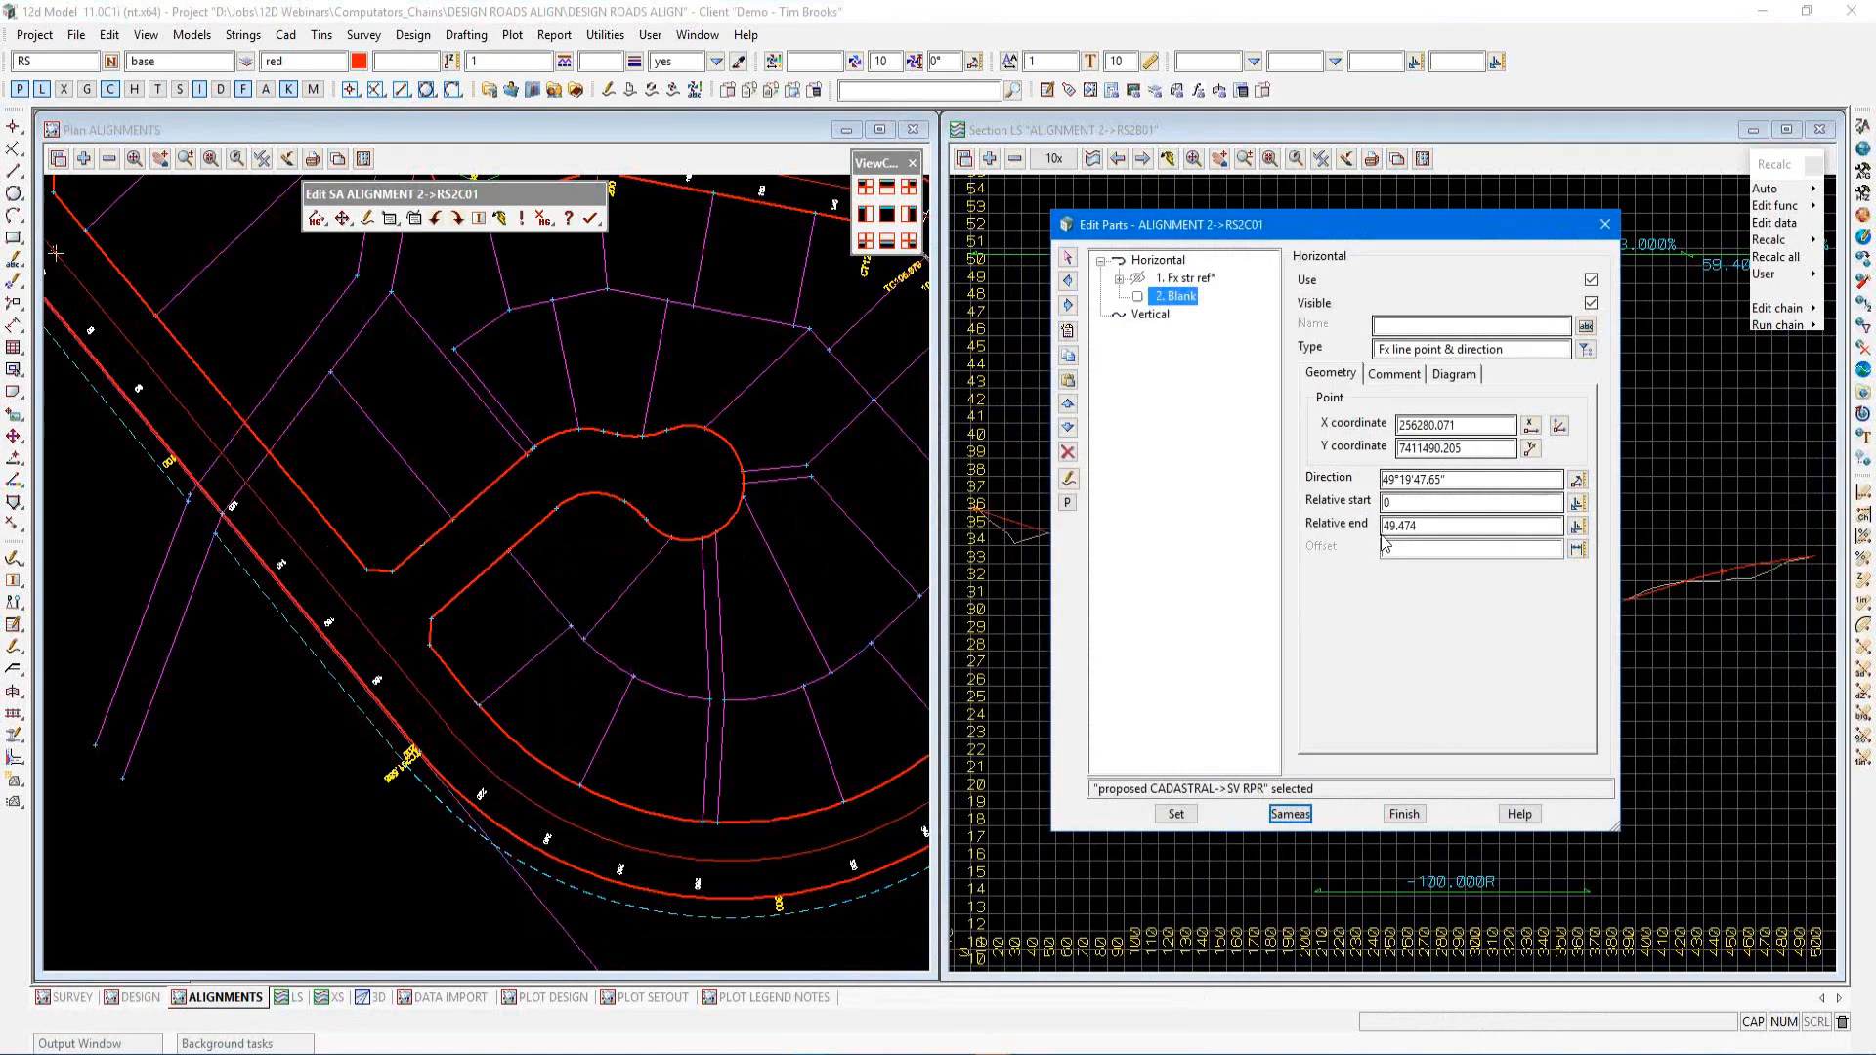
left_click_drag(1424, 526, 1390, 528)
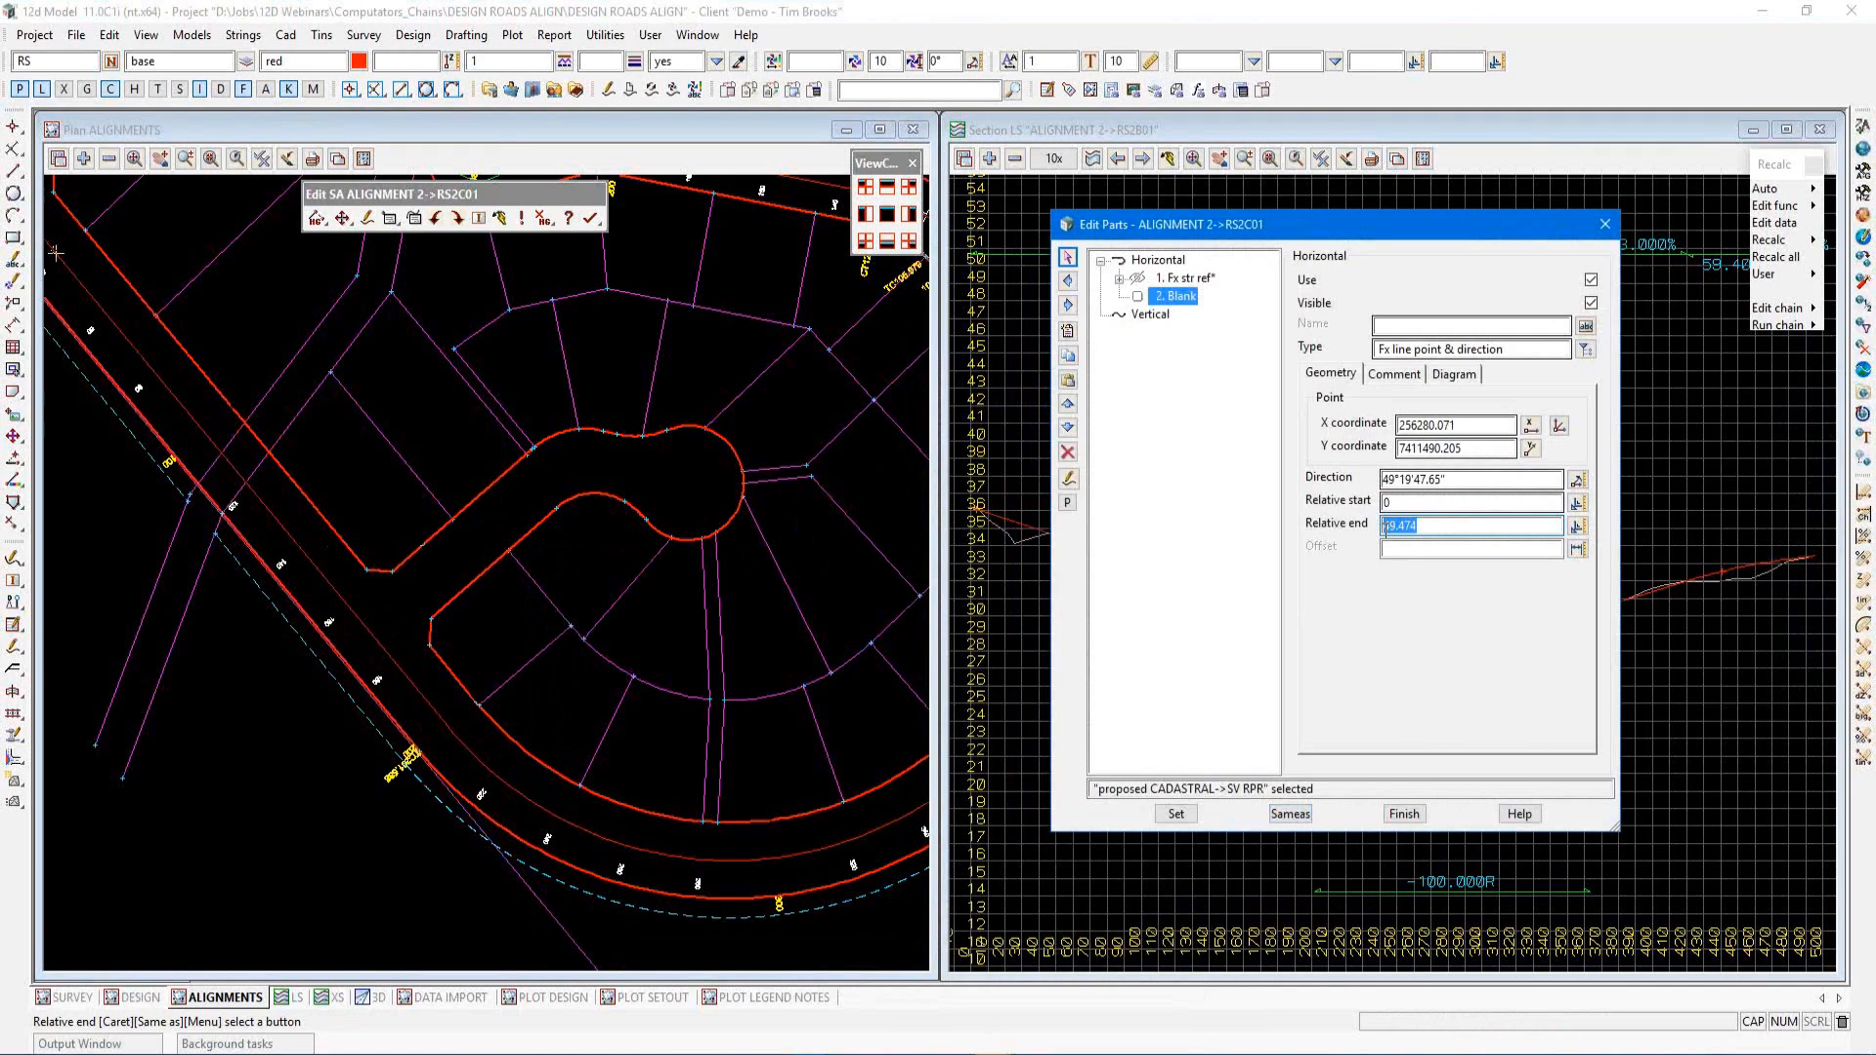
type("50")
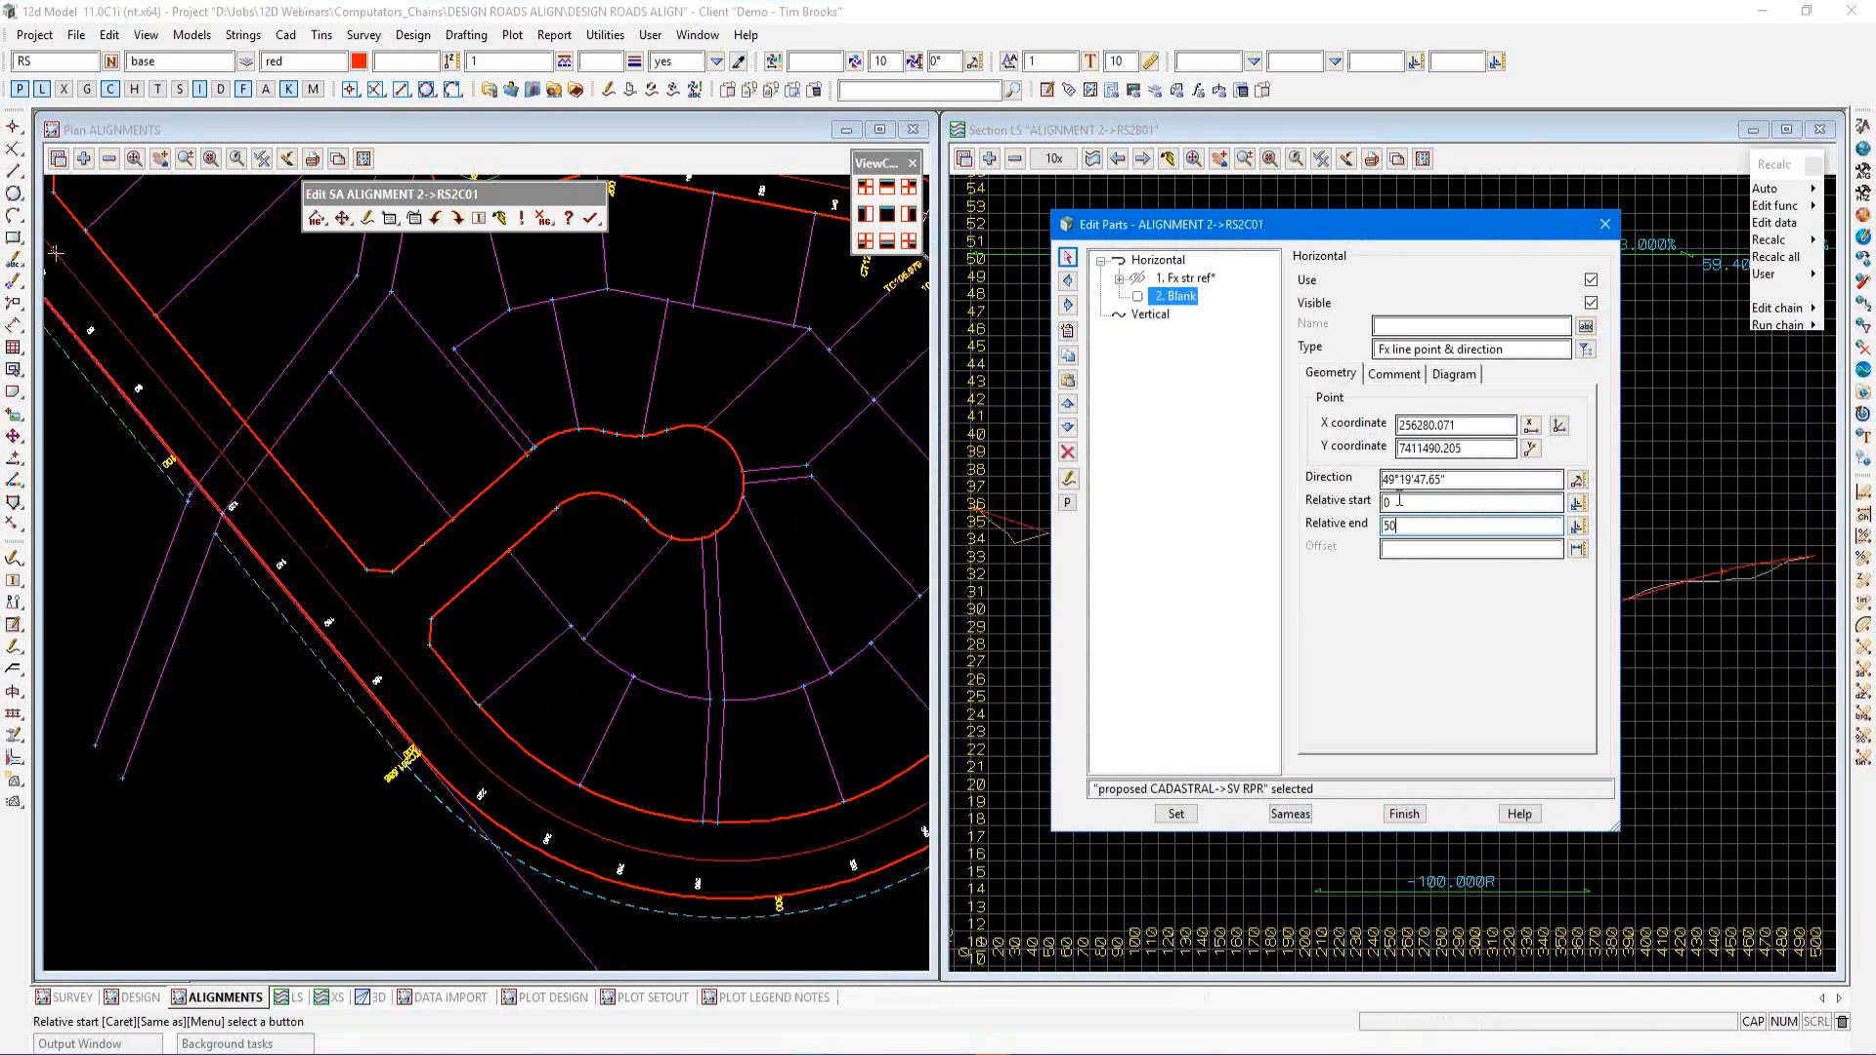
Measure the offset field's value from the boundary string to a point on the kerb using String to point
left_click(1384, 550)
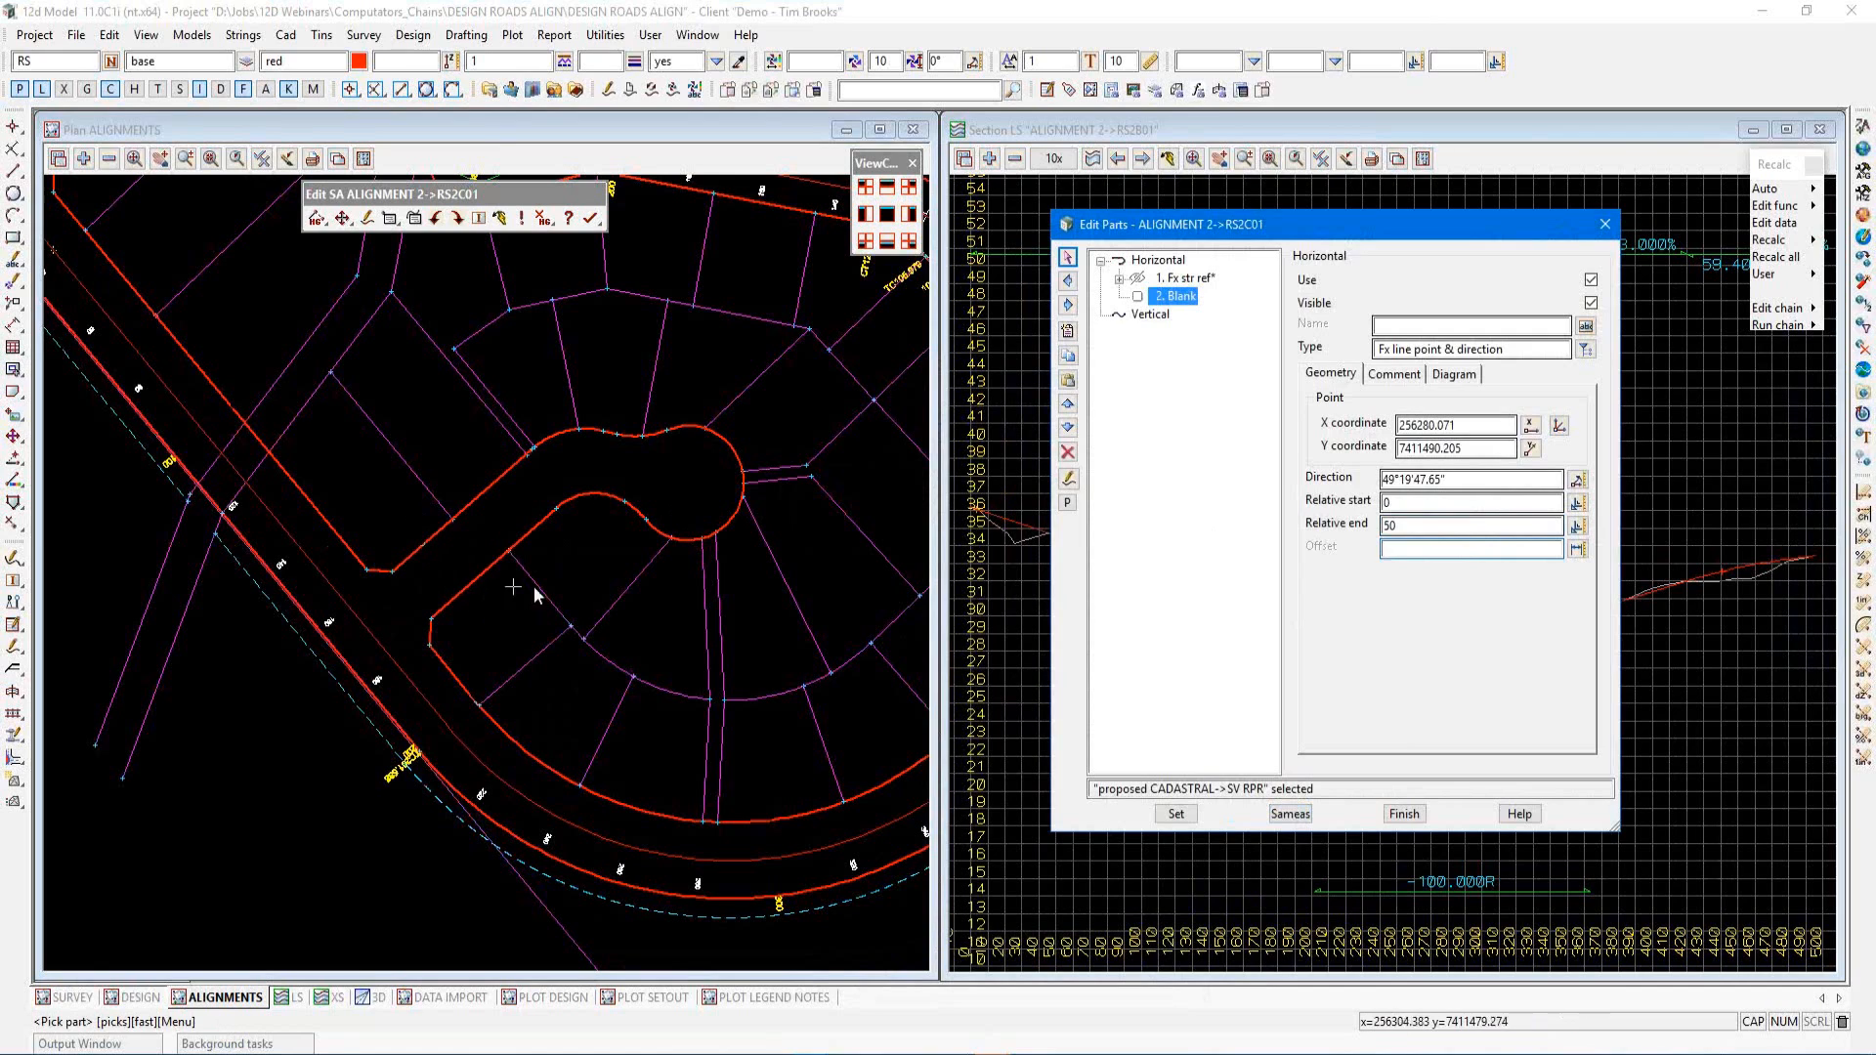
left_click(1578, 549)
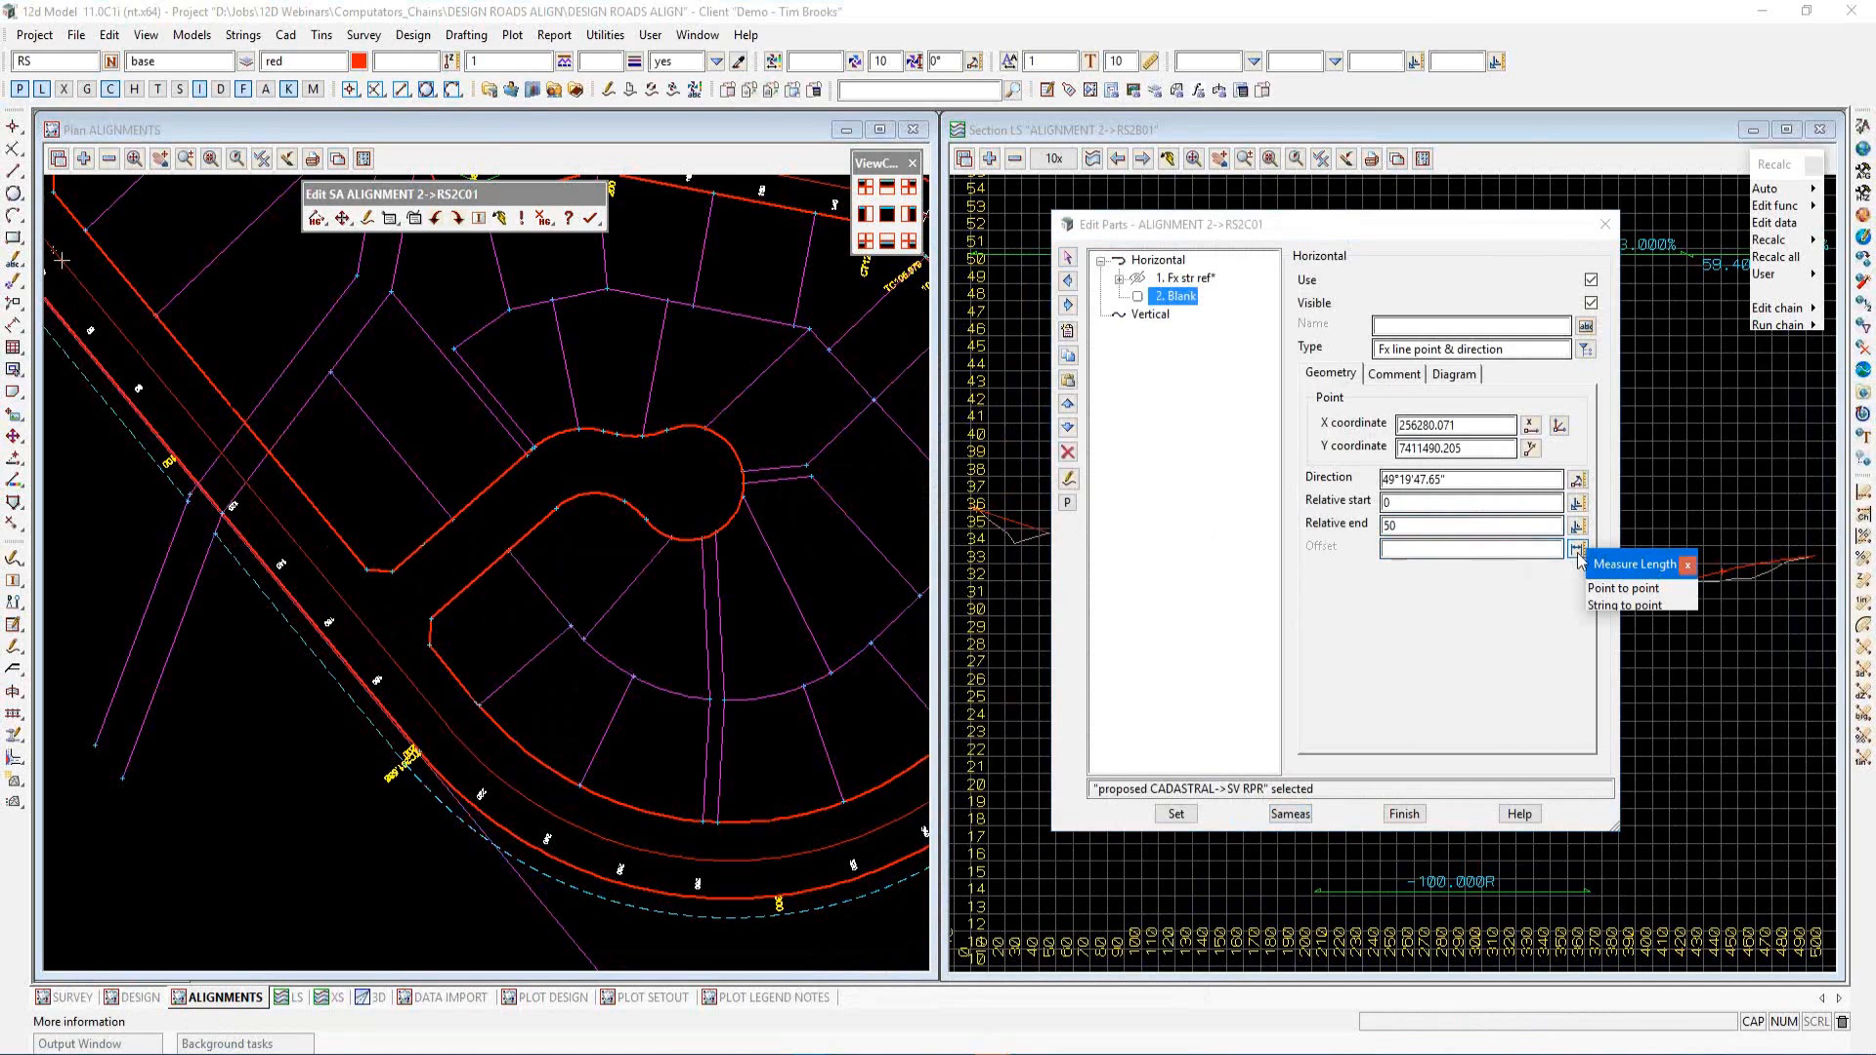
left_click(1608, 606)
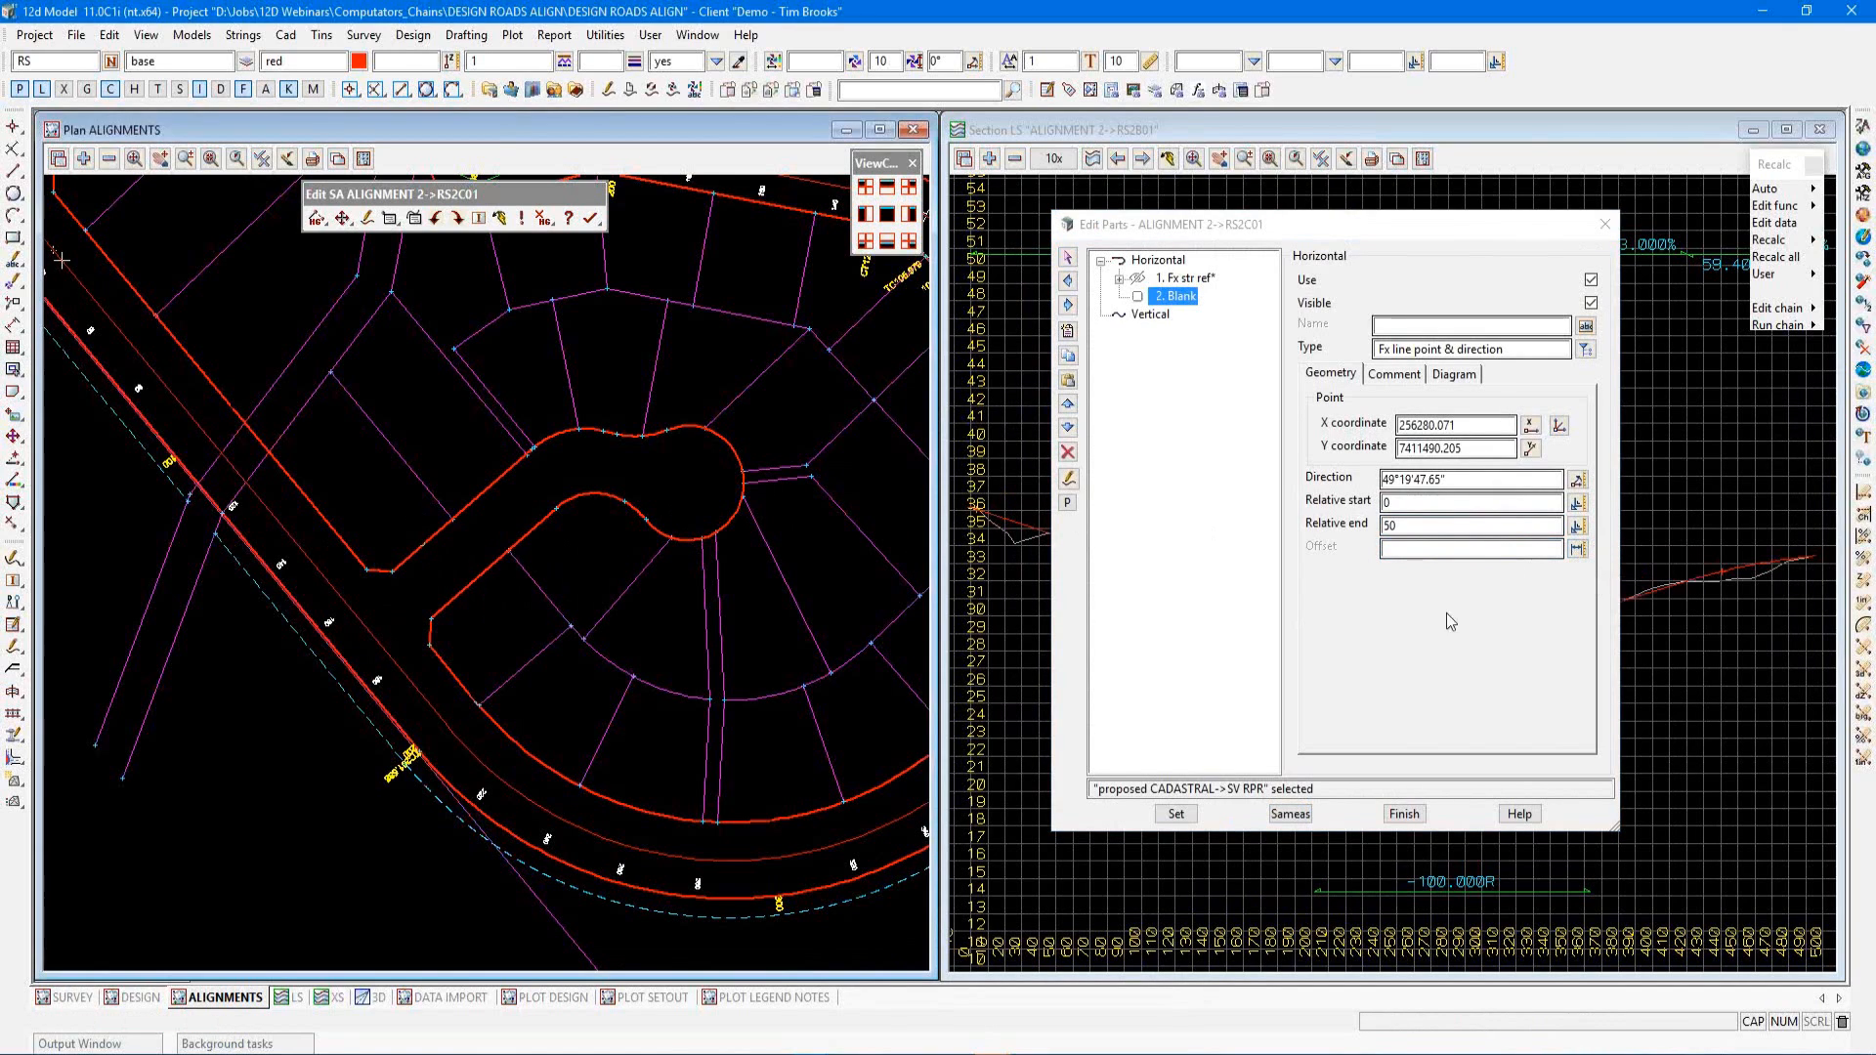
left_click(436, 535)
left_click(452, 553)
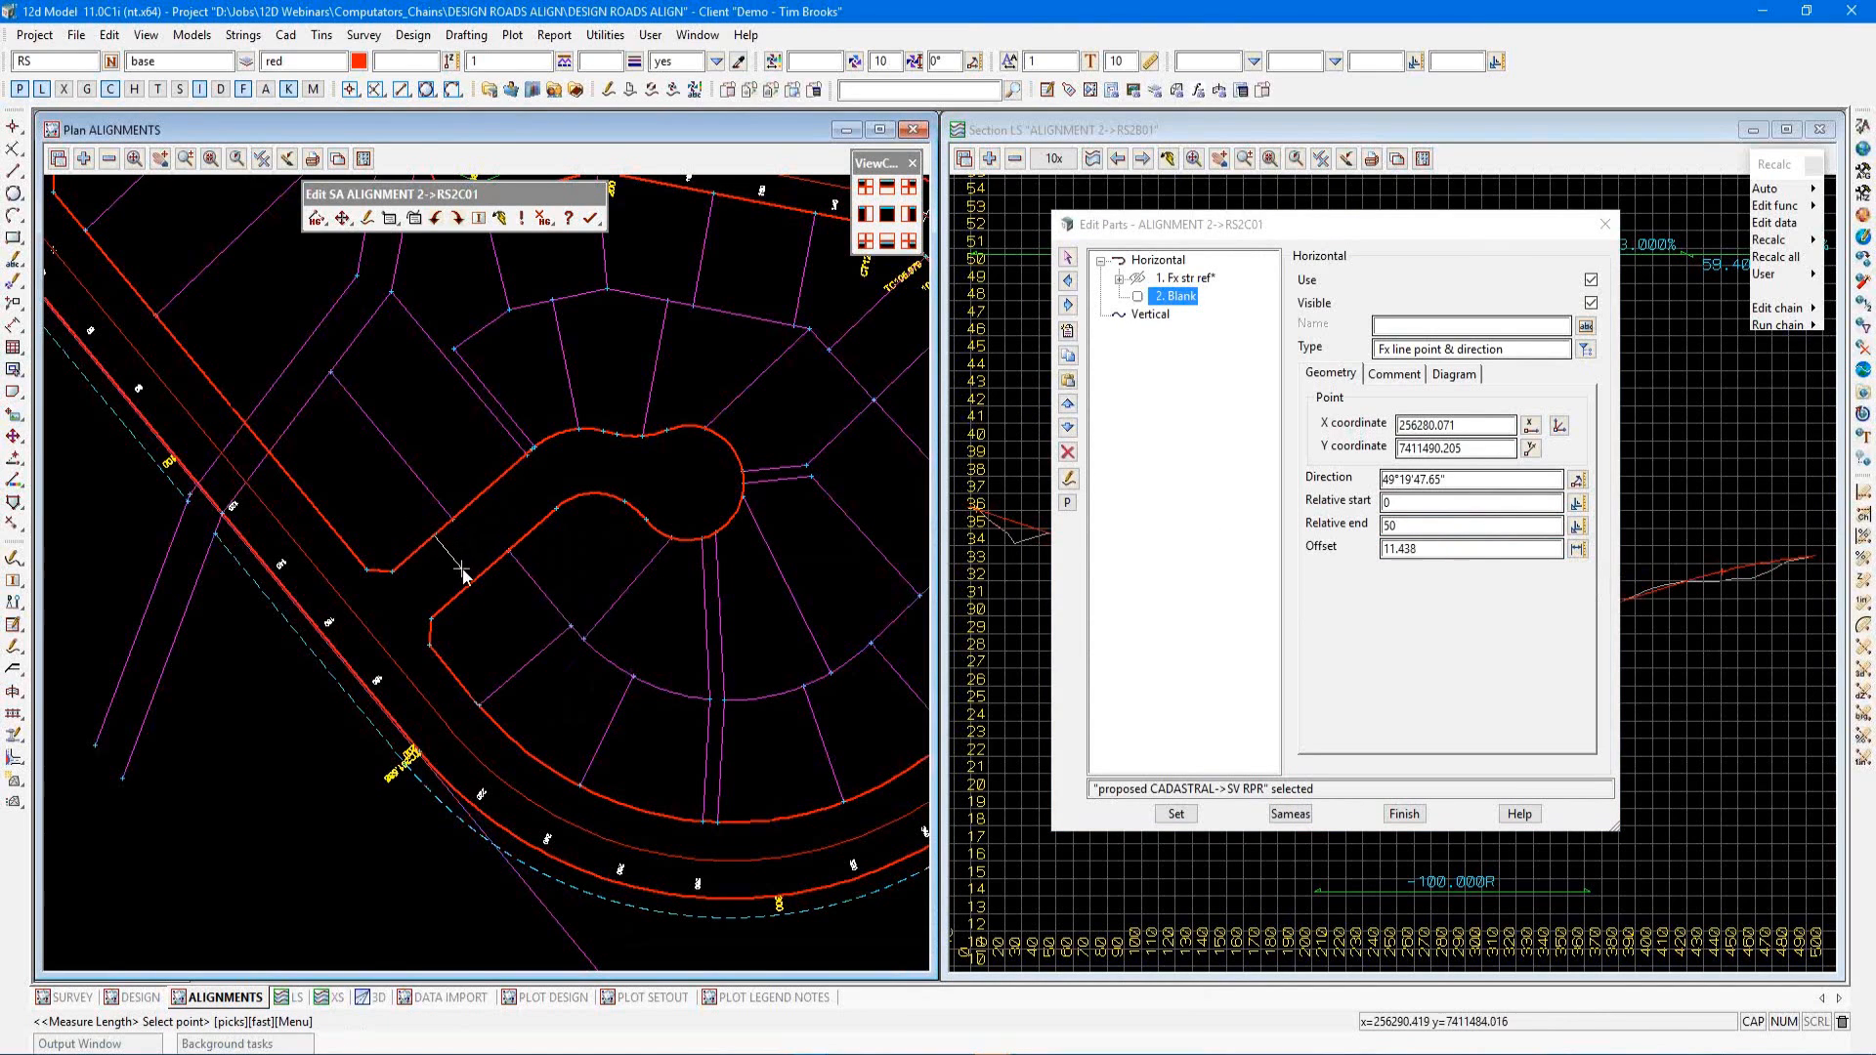
left_click(472, 586)
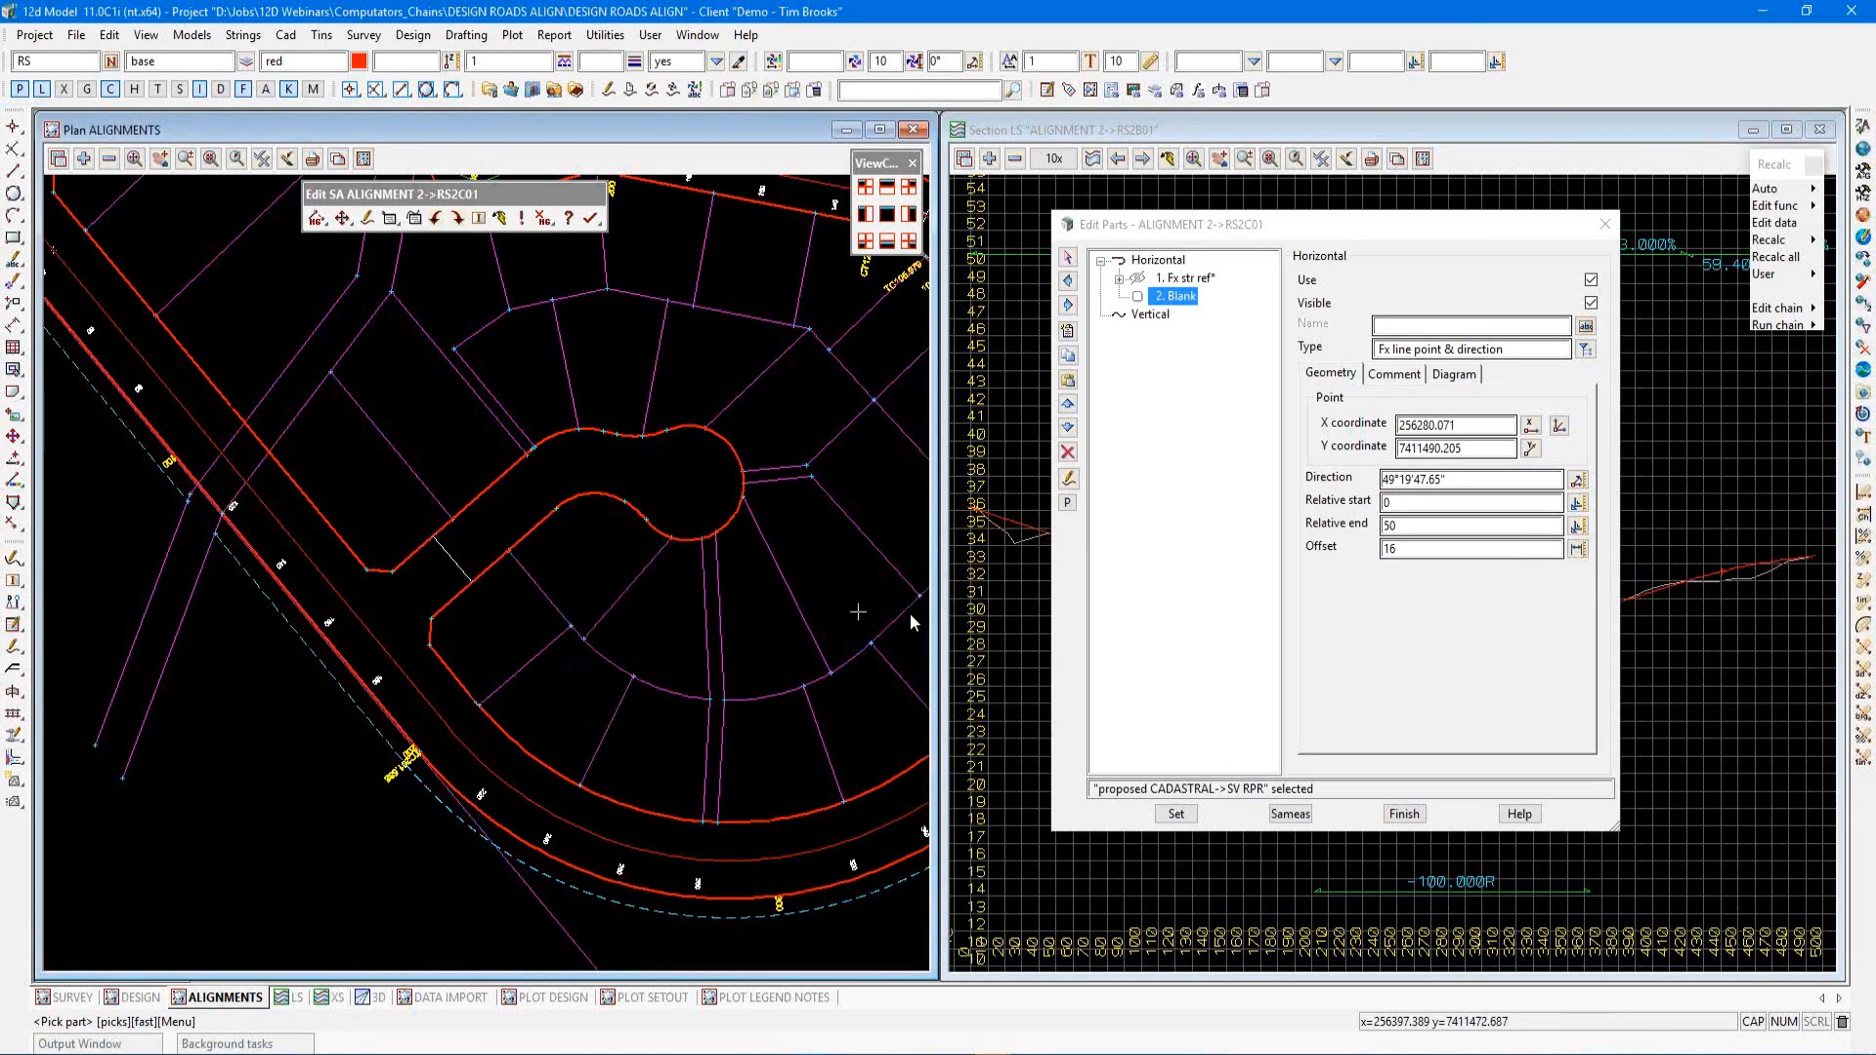
Enter the offset as 16/2 and apply the fixed line part
left_click(1397, 550)
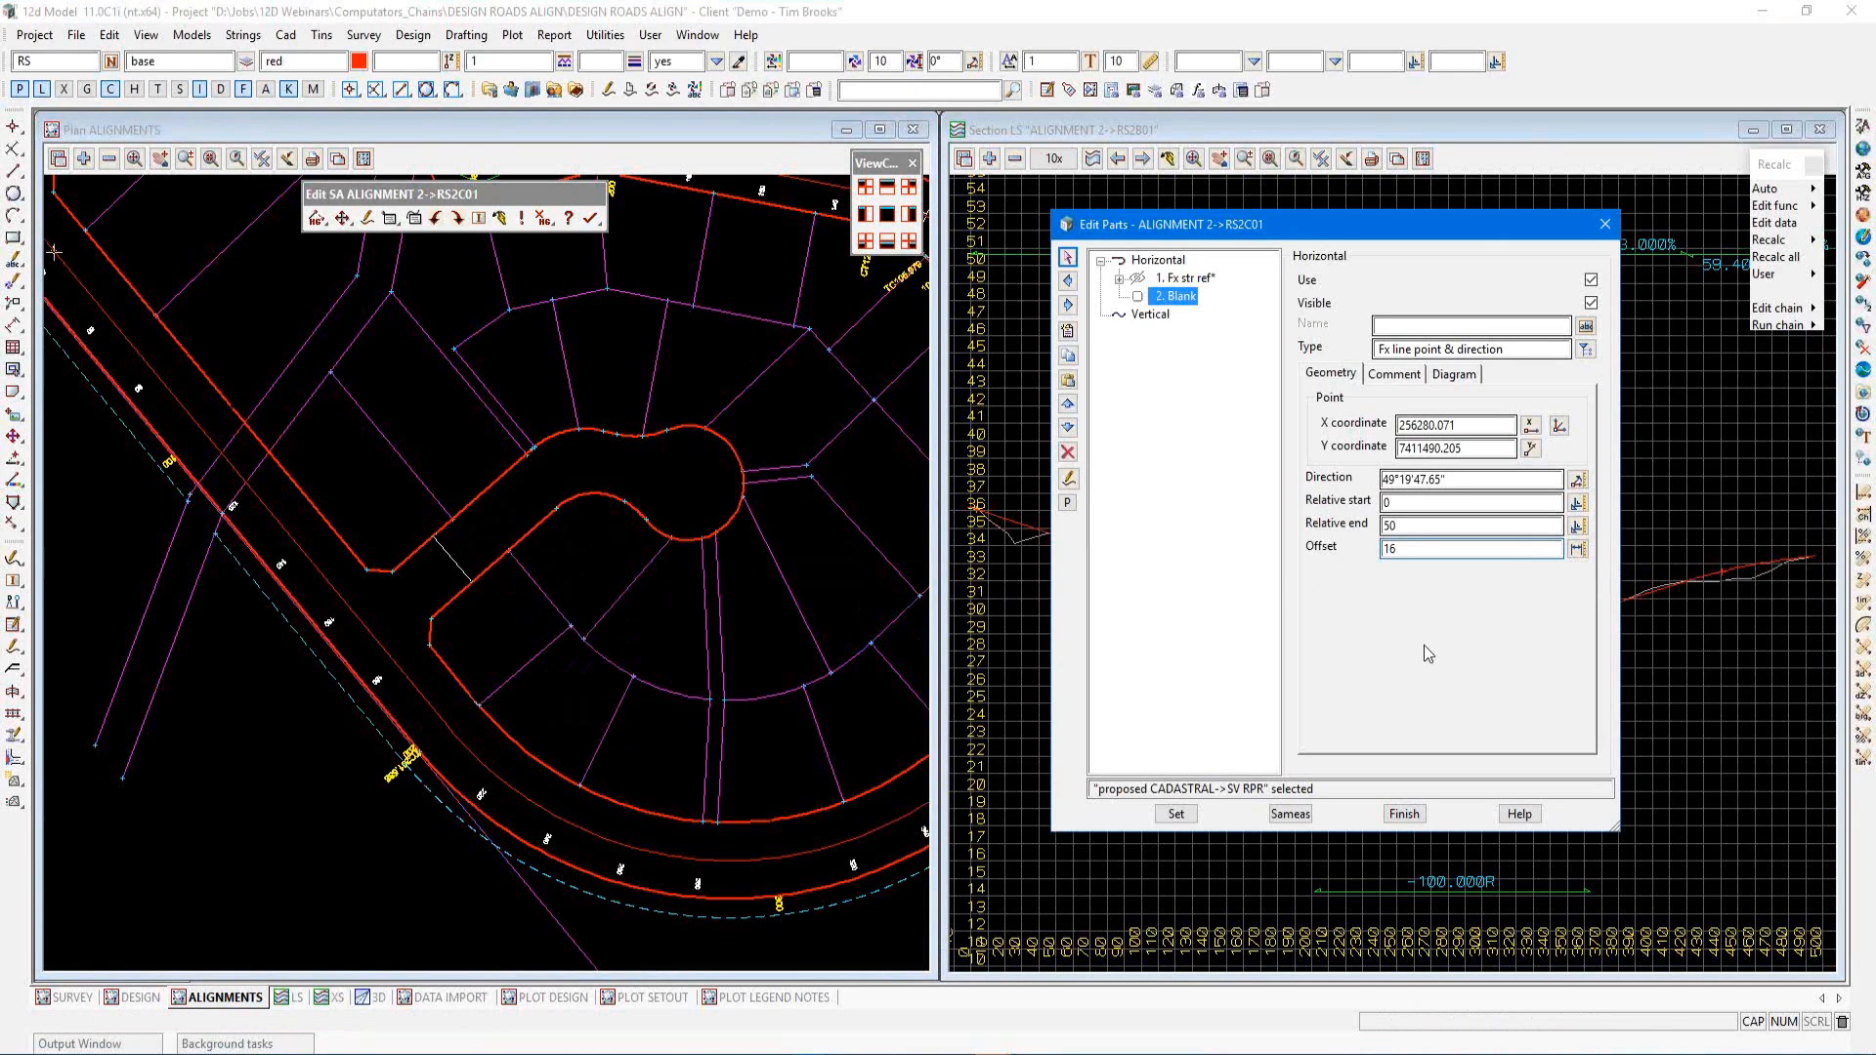
type("/2")
left_click(1177, 813)
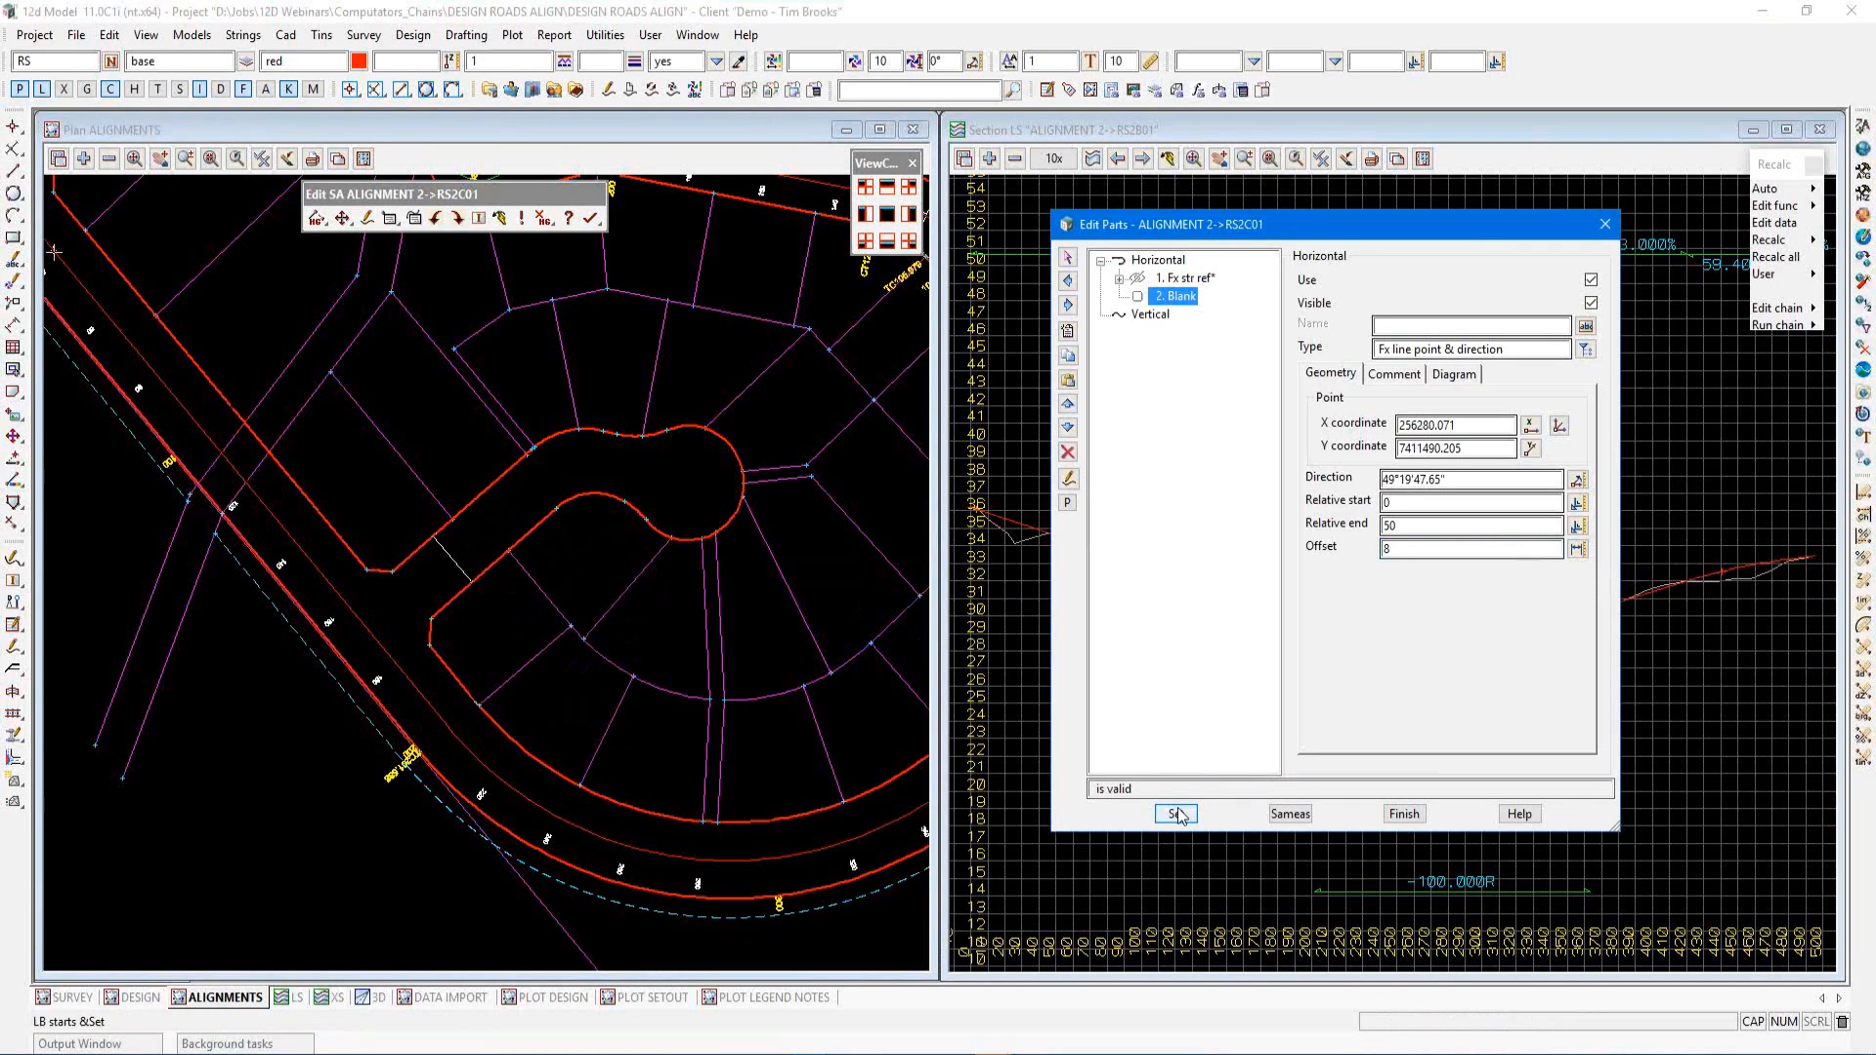
left_click(1179, 813)
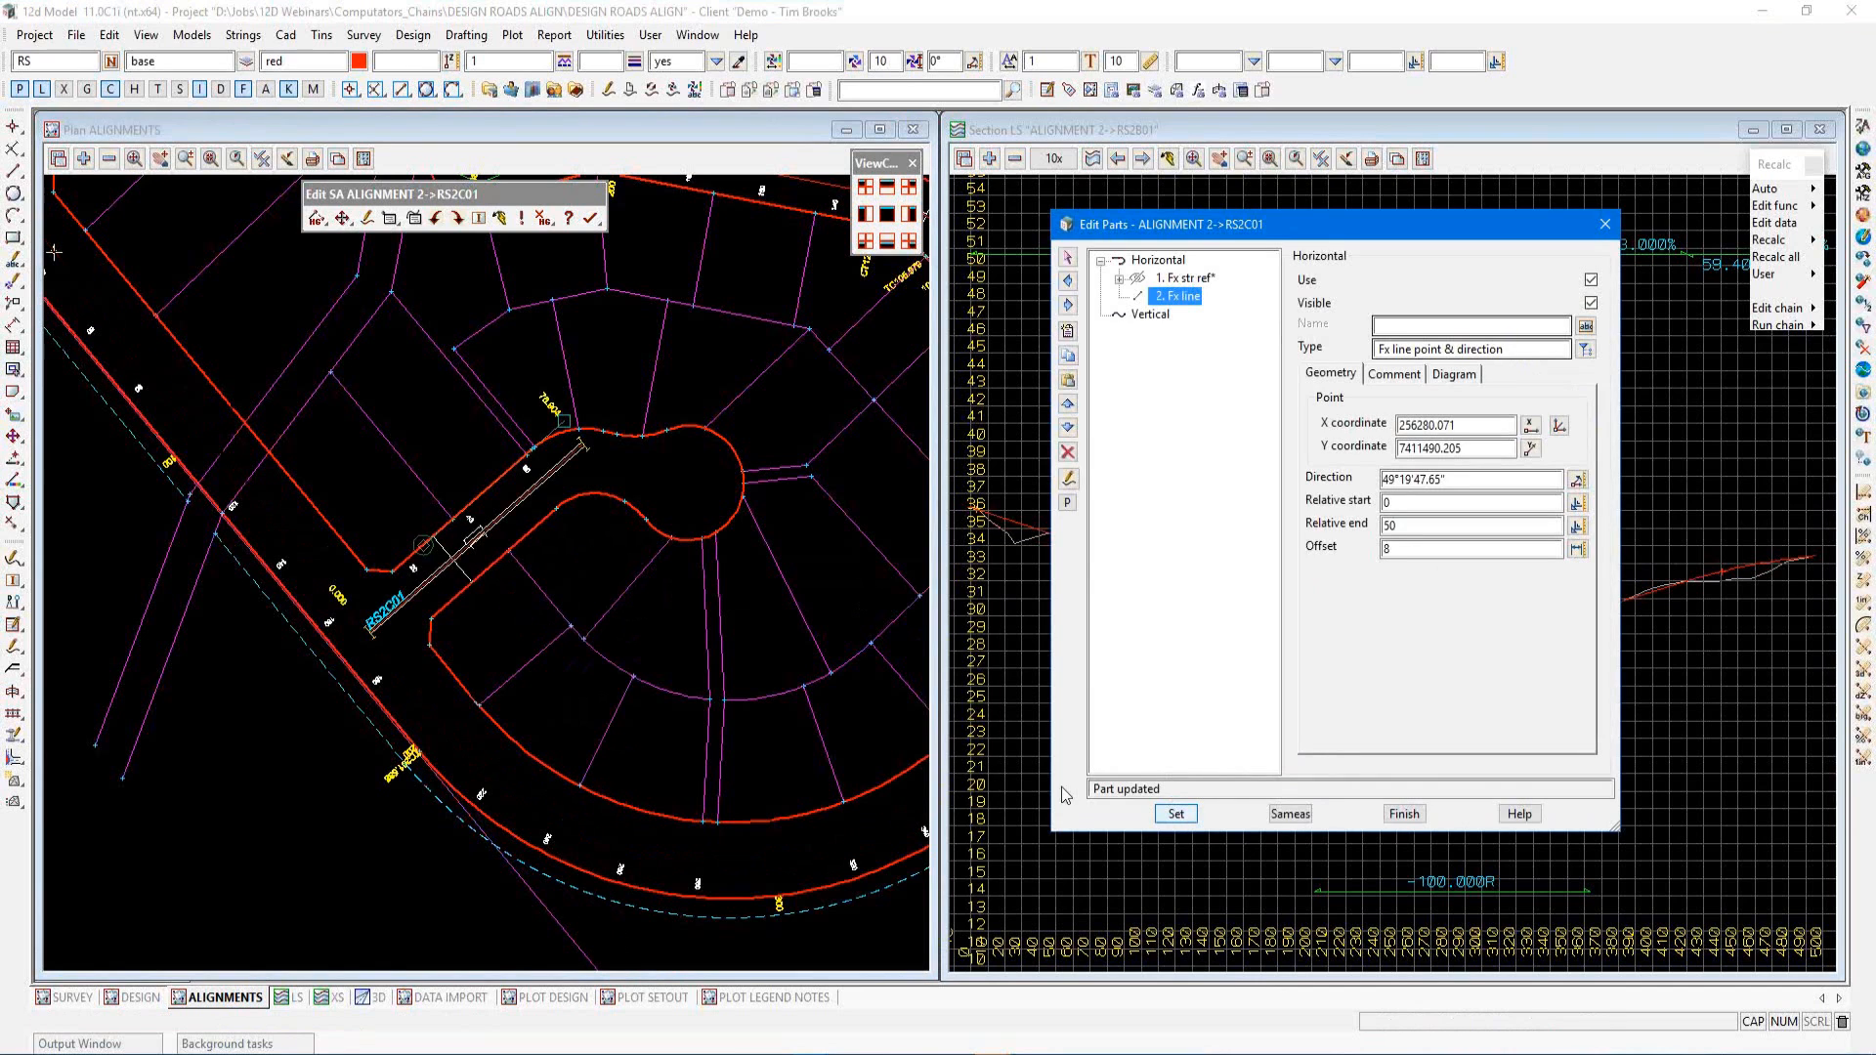
Insert a third horizontal part and set its type to a fixed line through two points
left_click(658, 653)
scroll(372, 602, "up", 3)
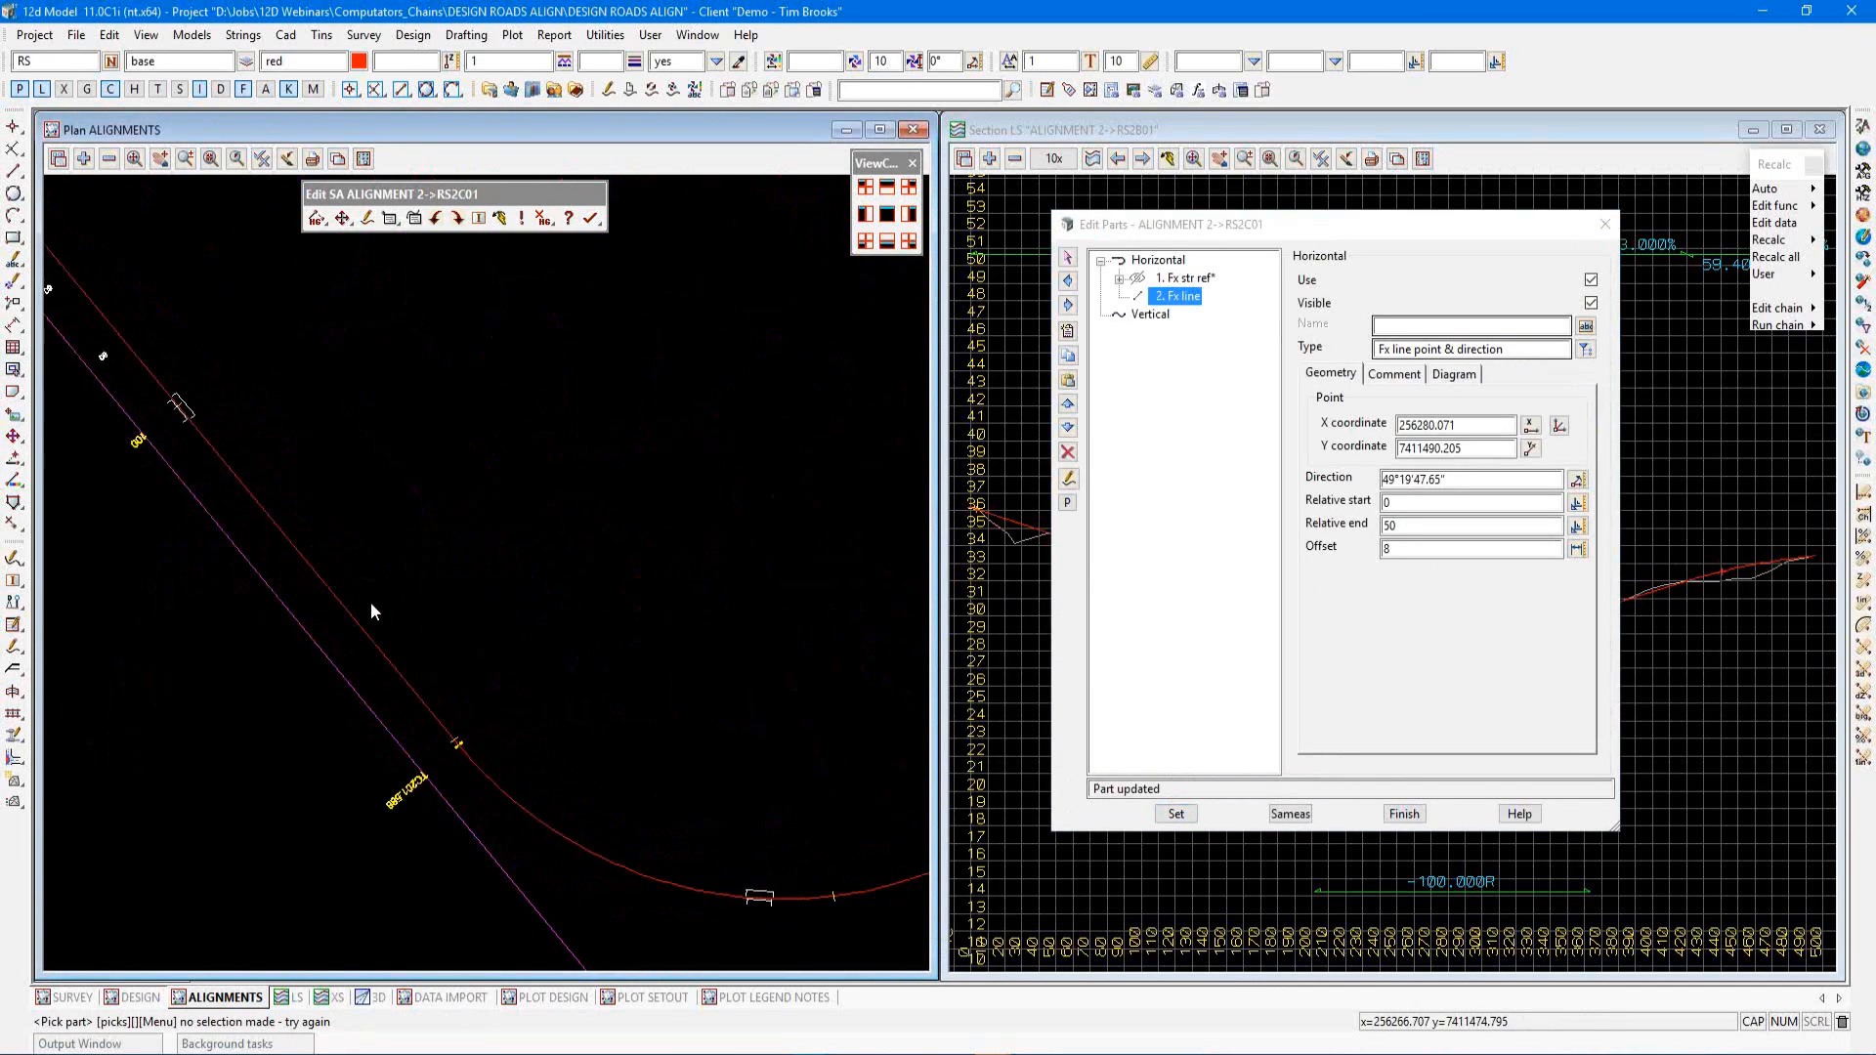
scroll(366, 596, "up", 2)
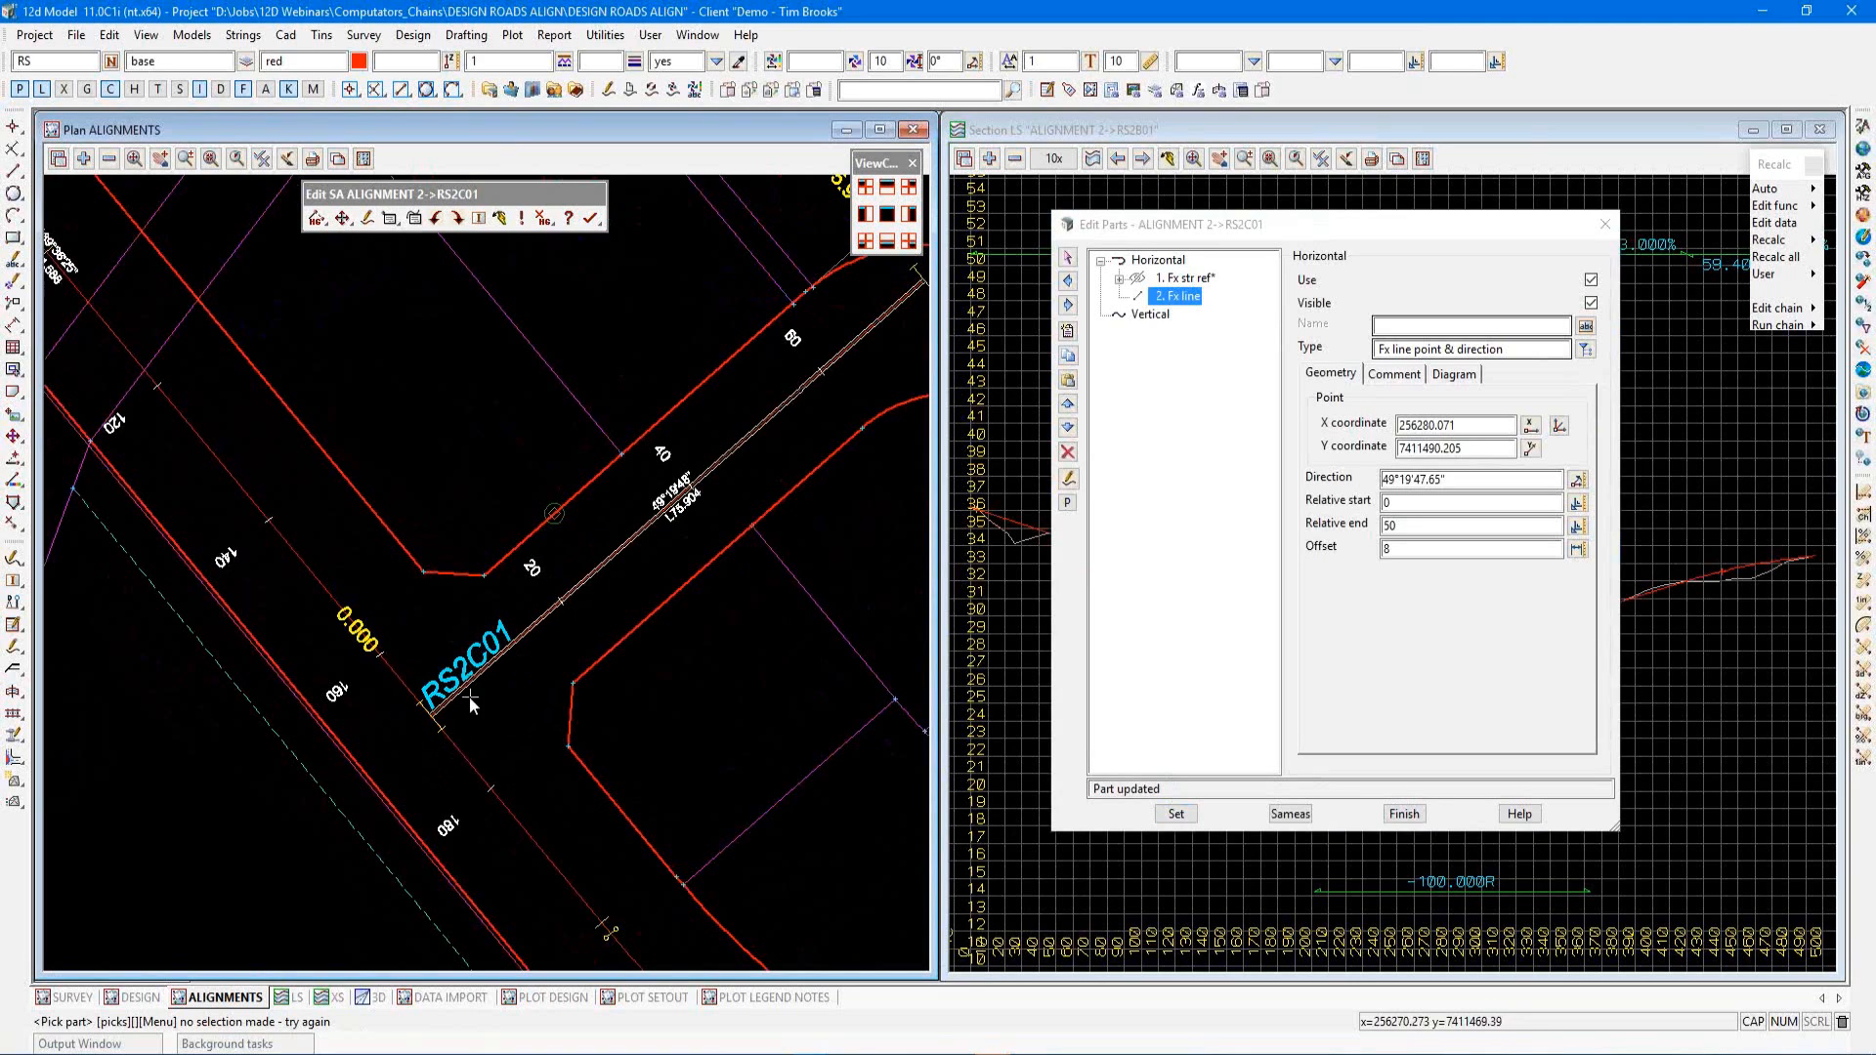
scroll(270, 694, "down", 3)
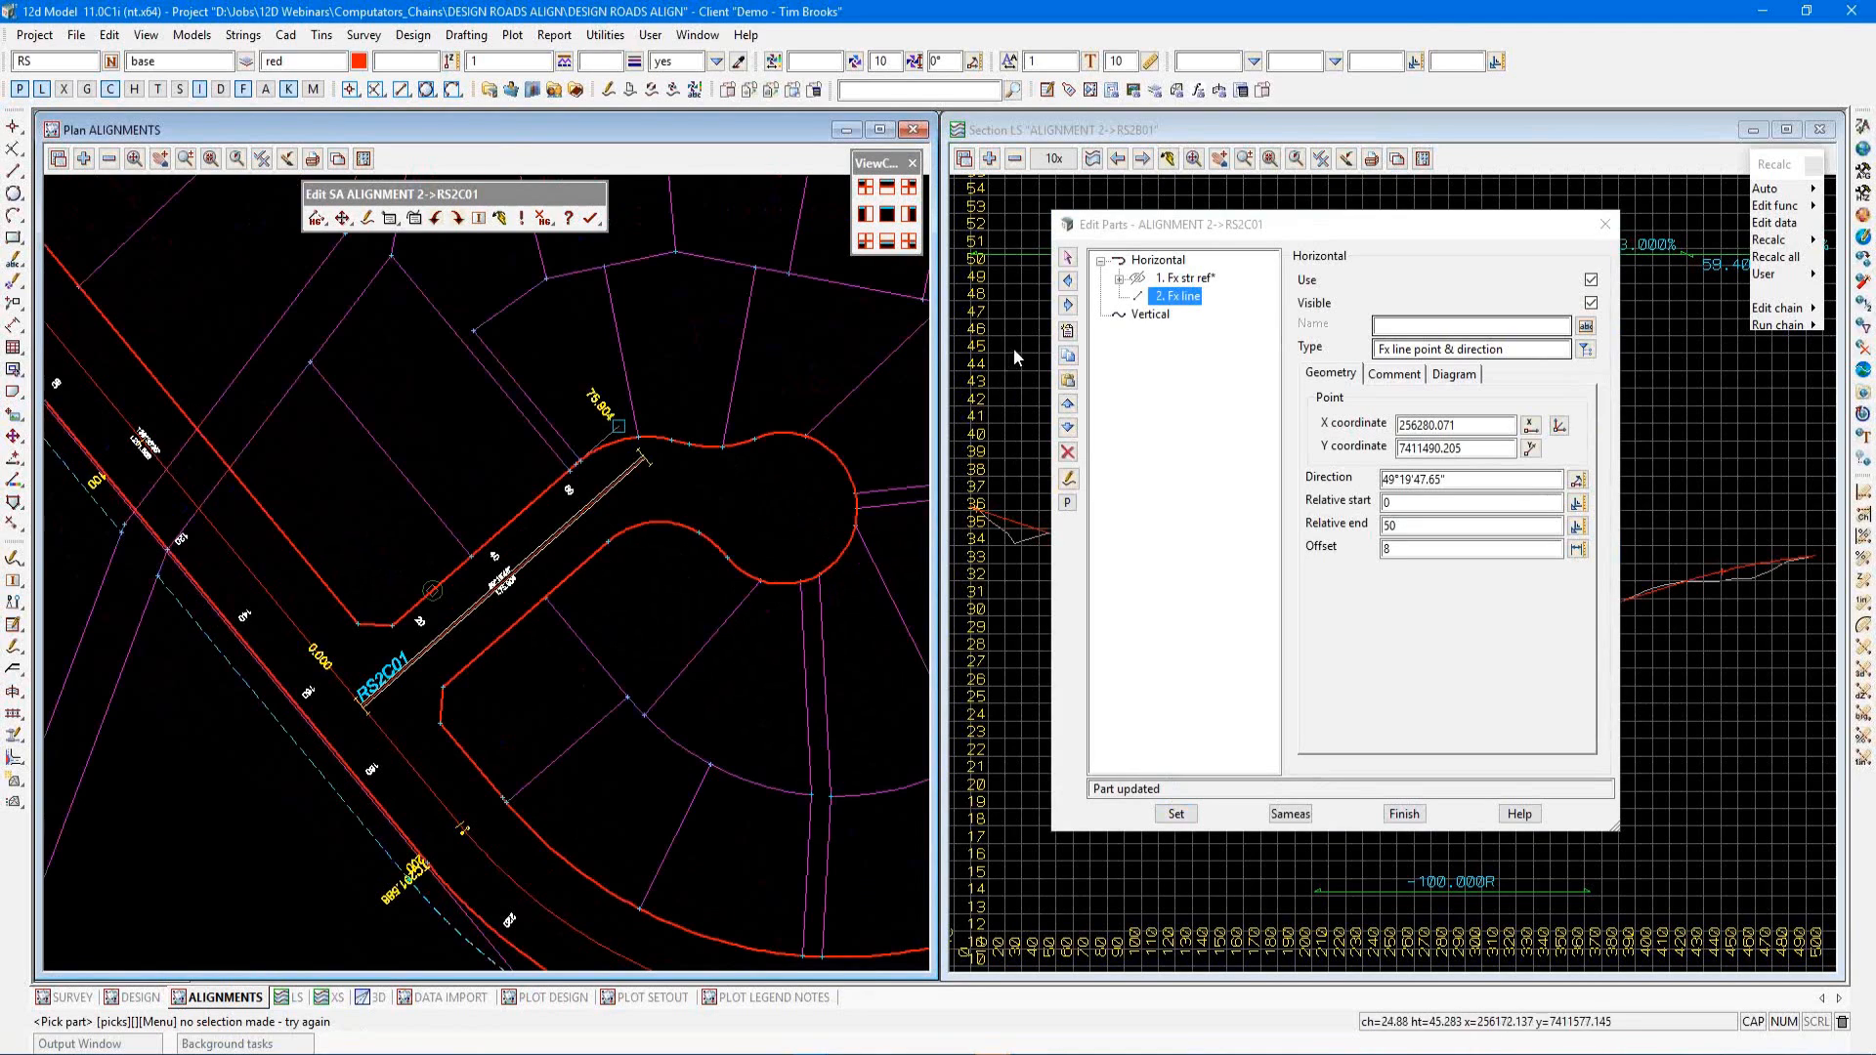
scroll(736, 489, "up", 1)
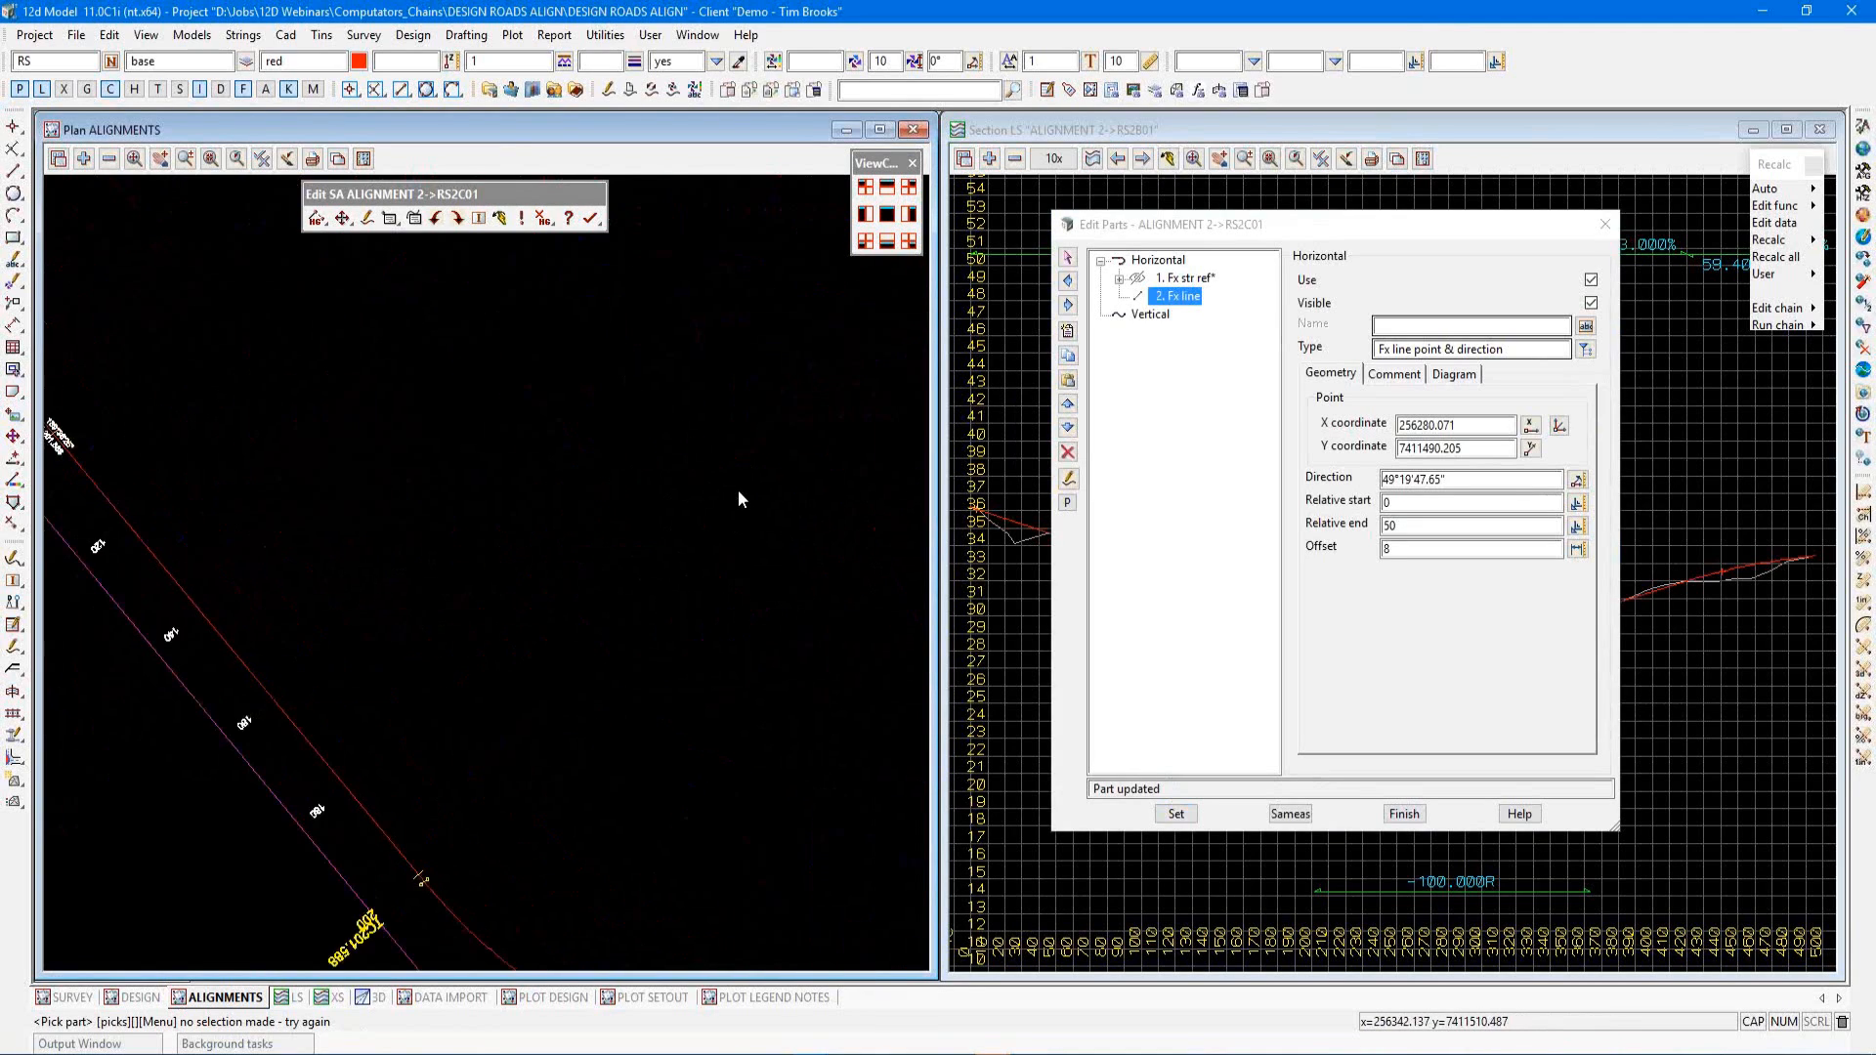
left_click(1068, 332)
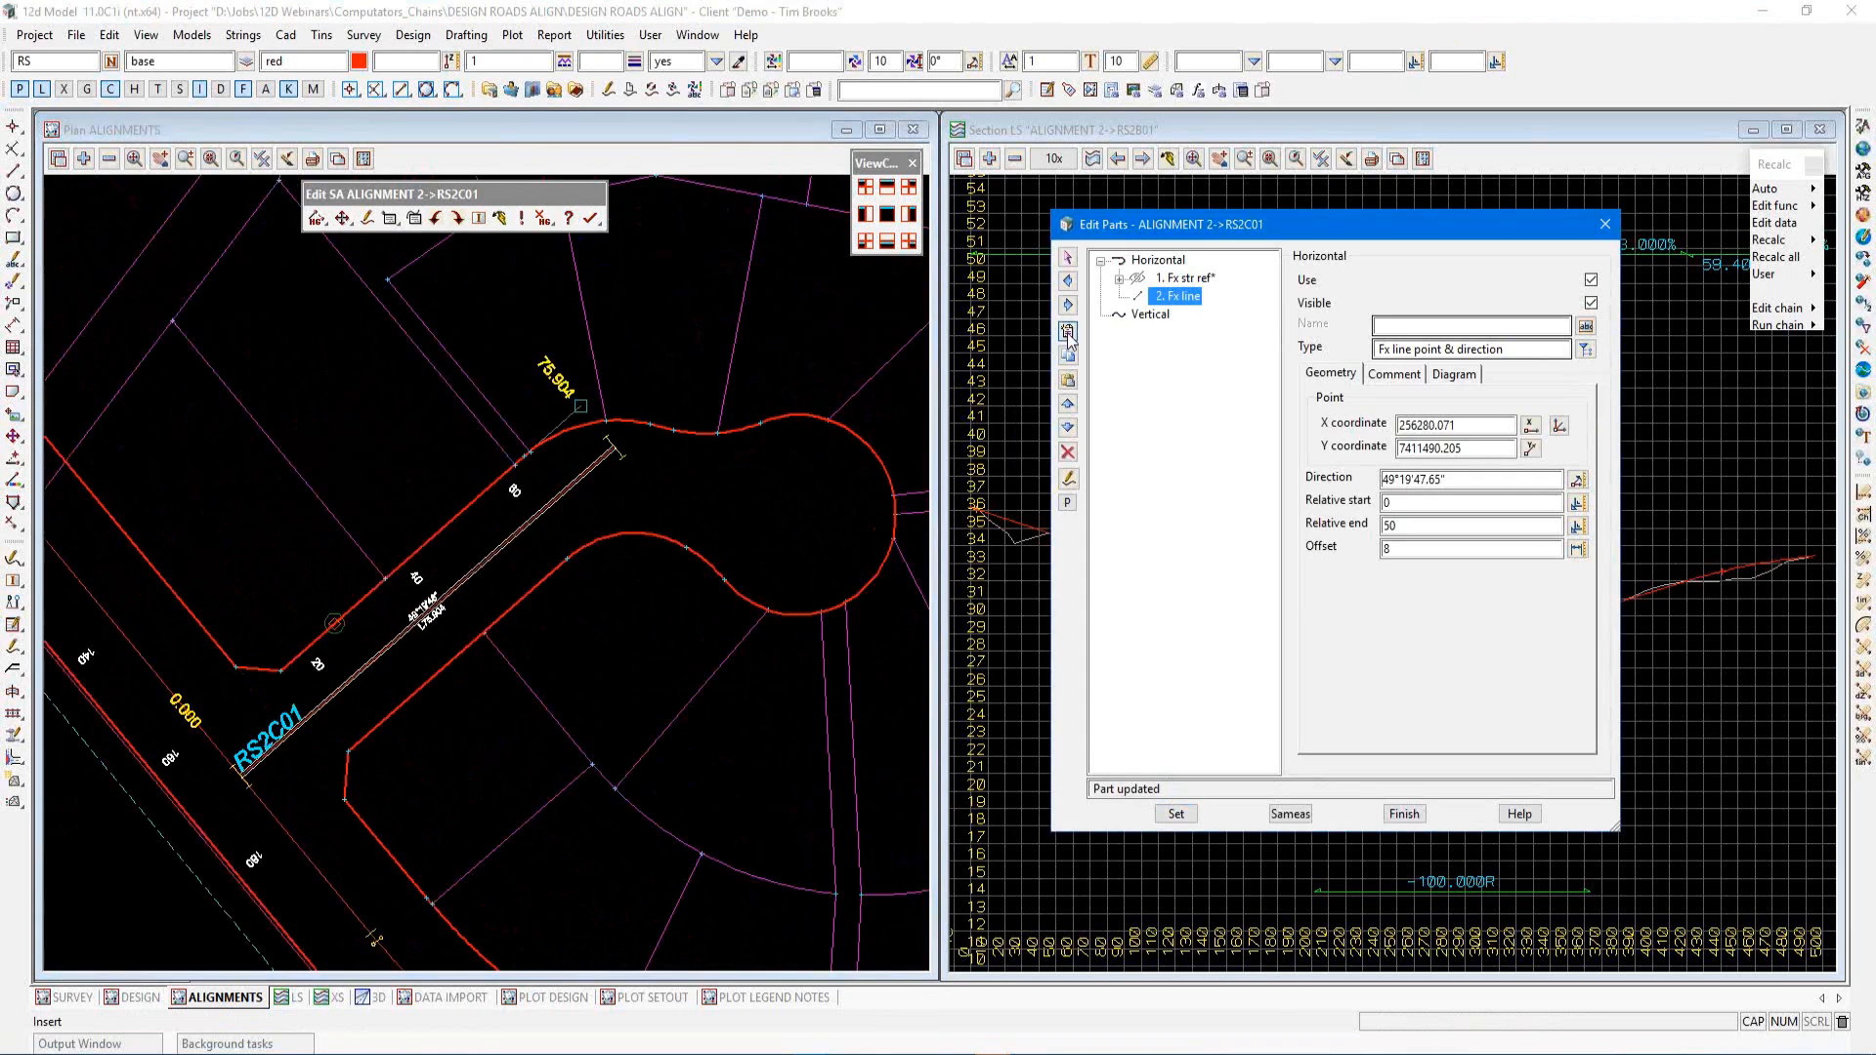
left_click(1585, 349)
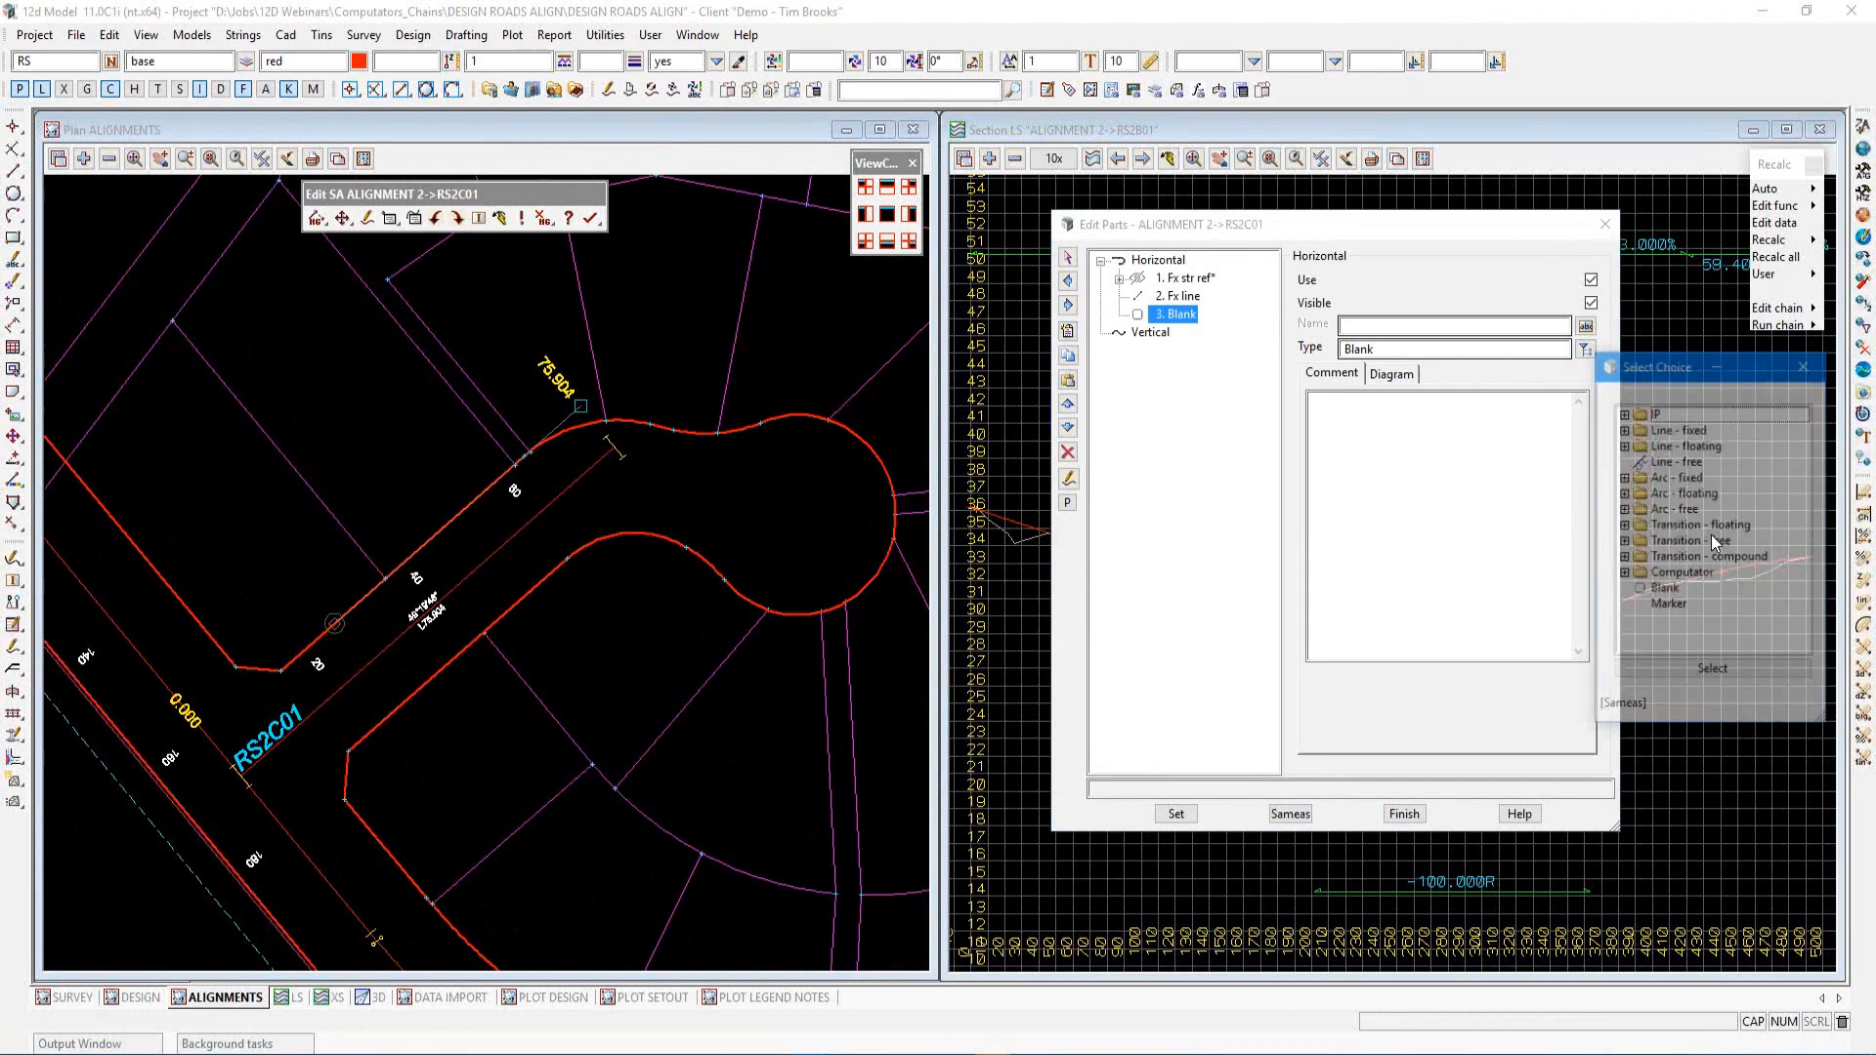
left_click(1623, 428)
left_click(1693, 444)
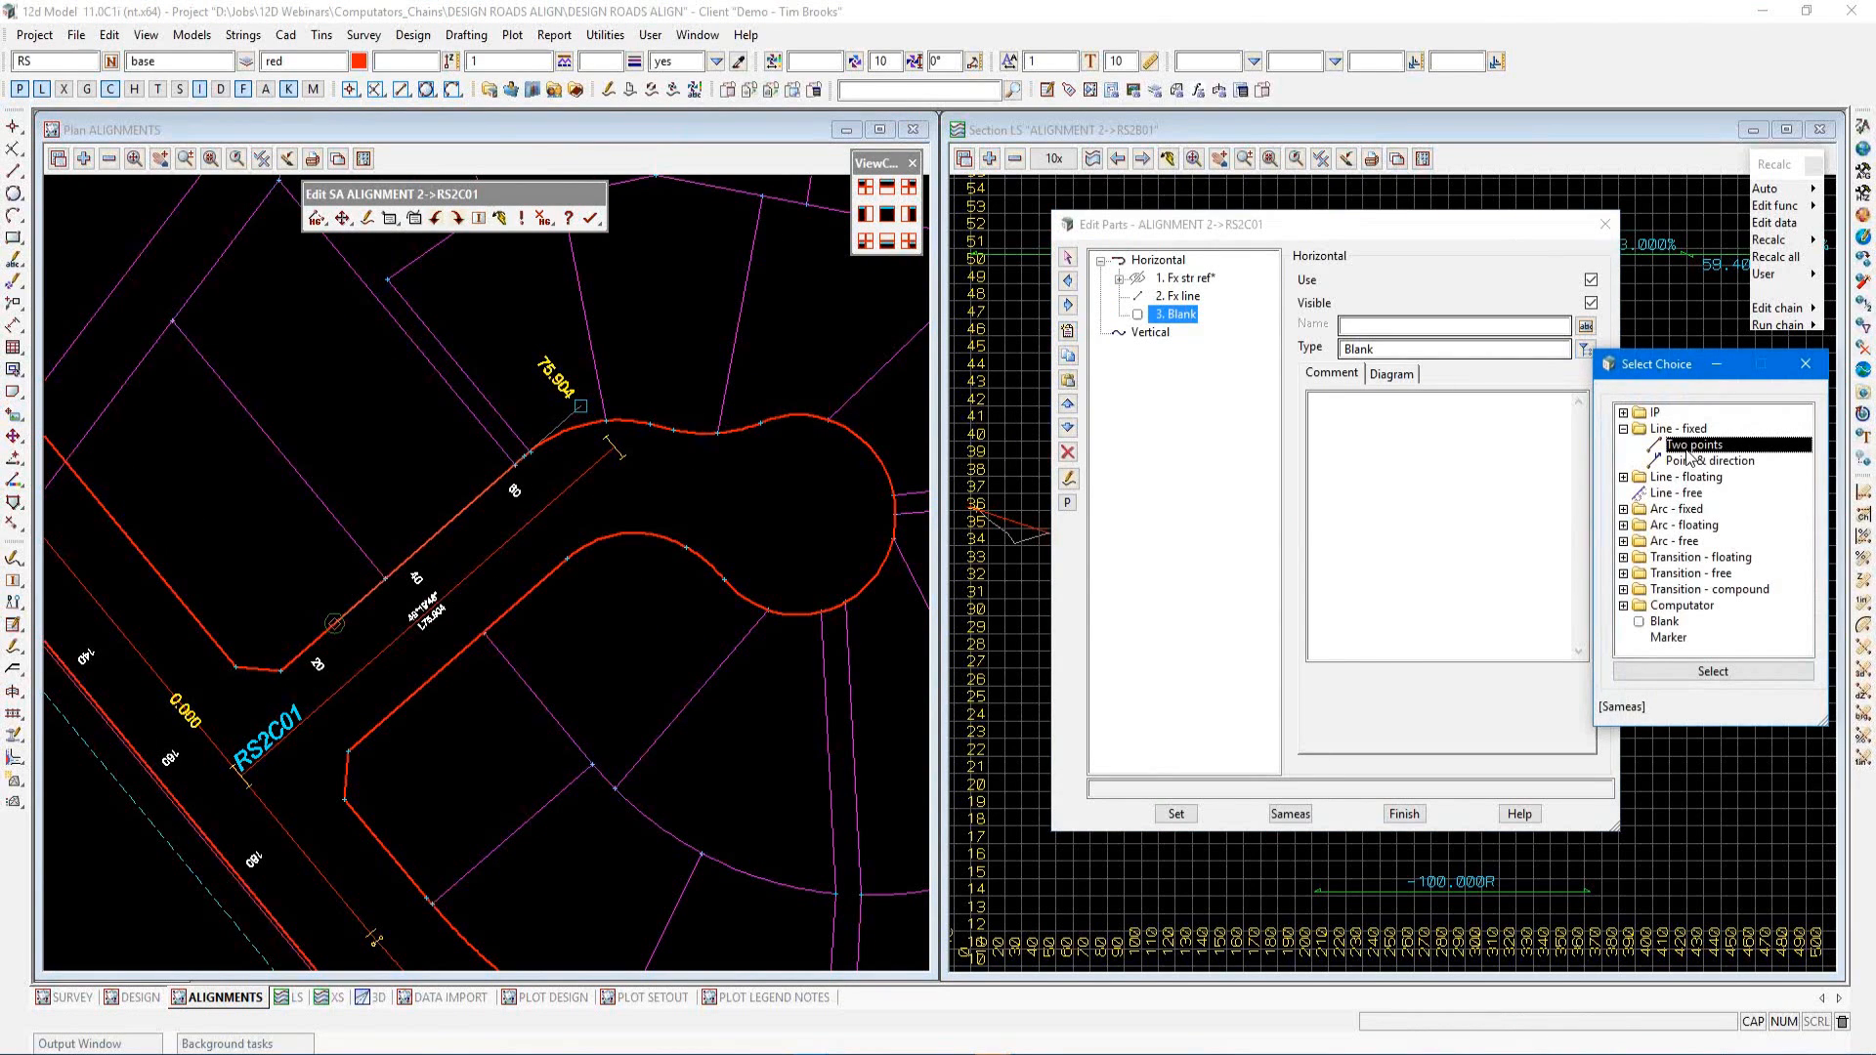
double_click(1689, 446)
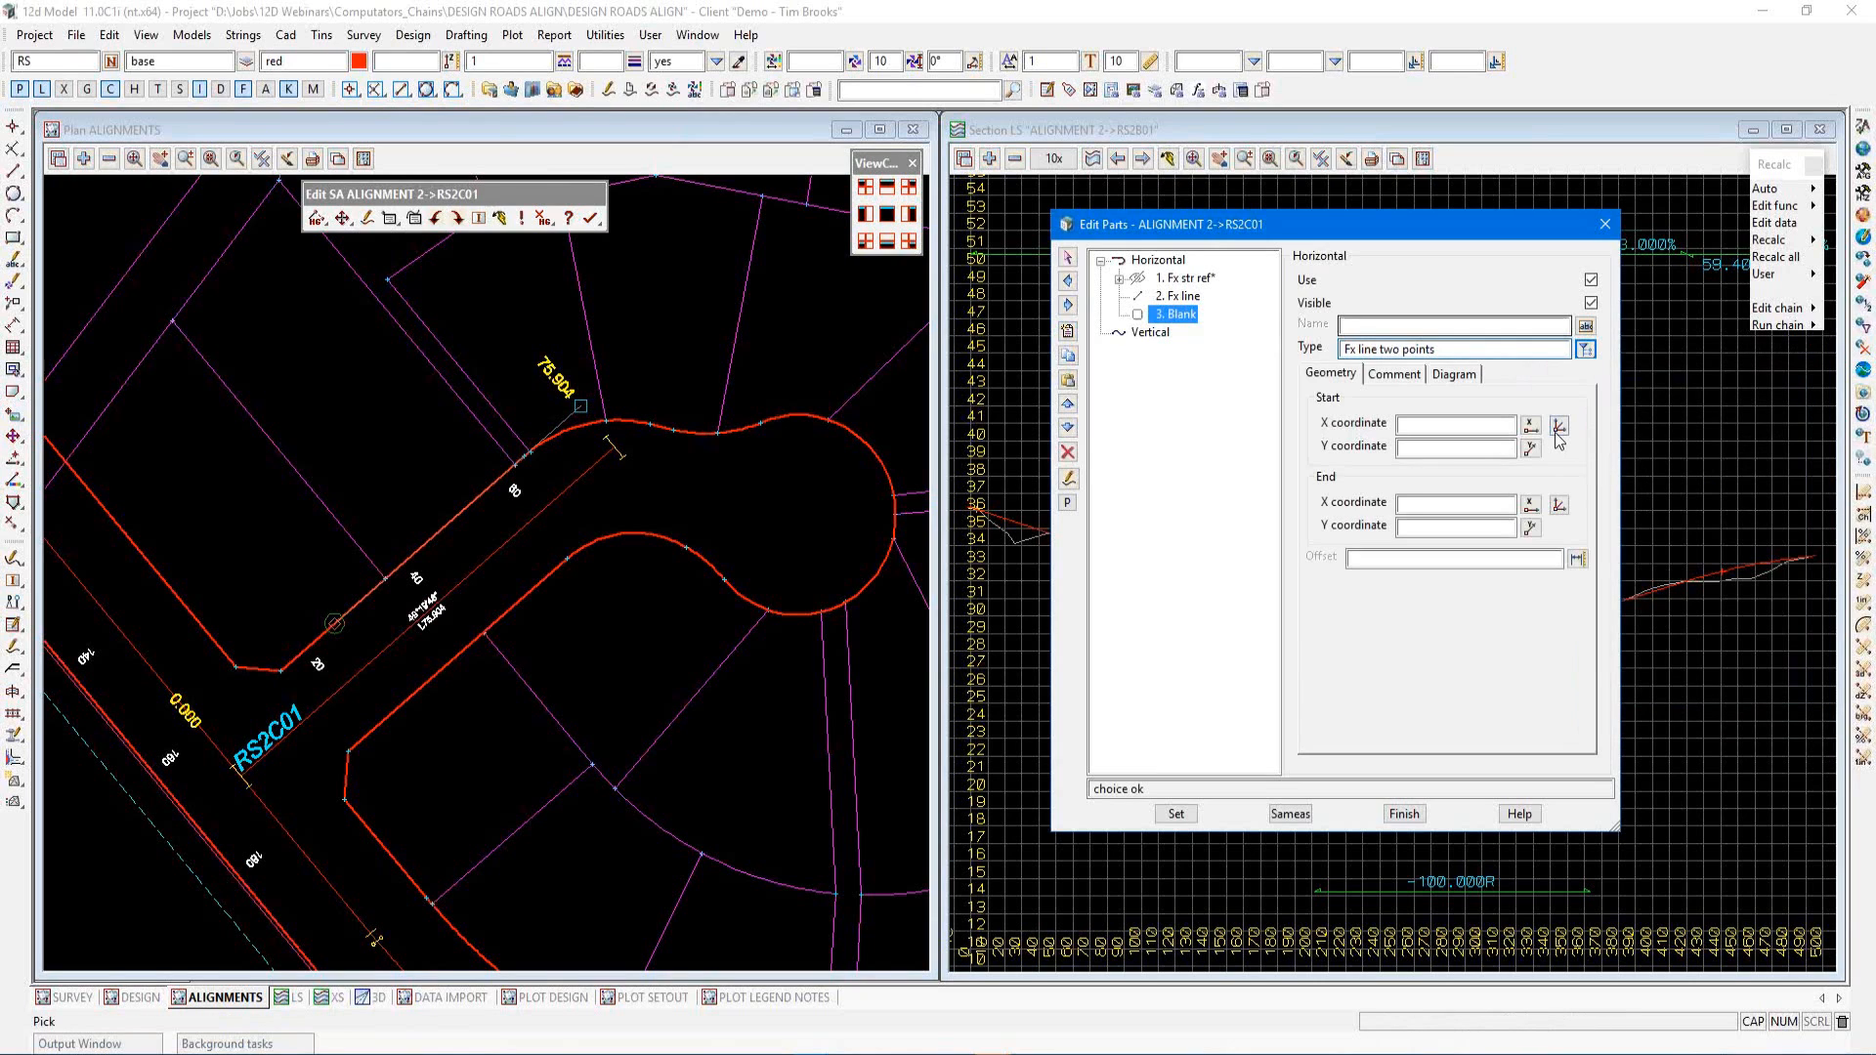
Pick the line's start point with a CAD point snap between two positions picked on the cul-de-sac kerb
left_click(1558, 428)
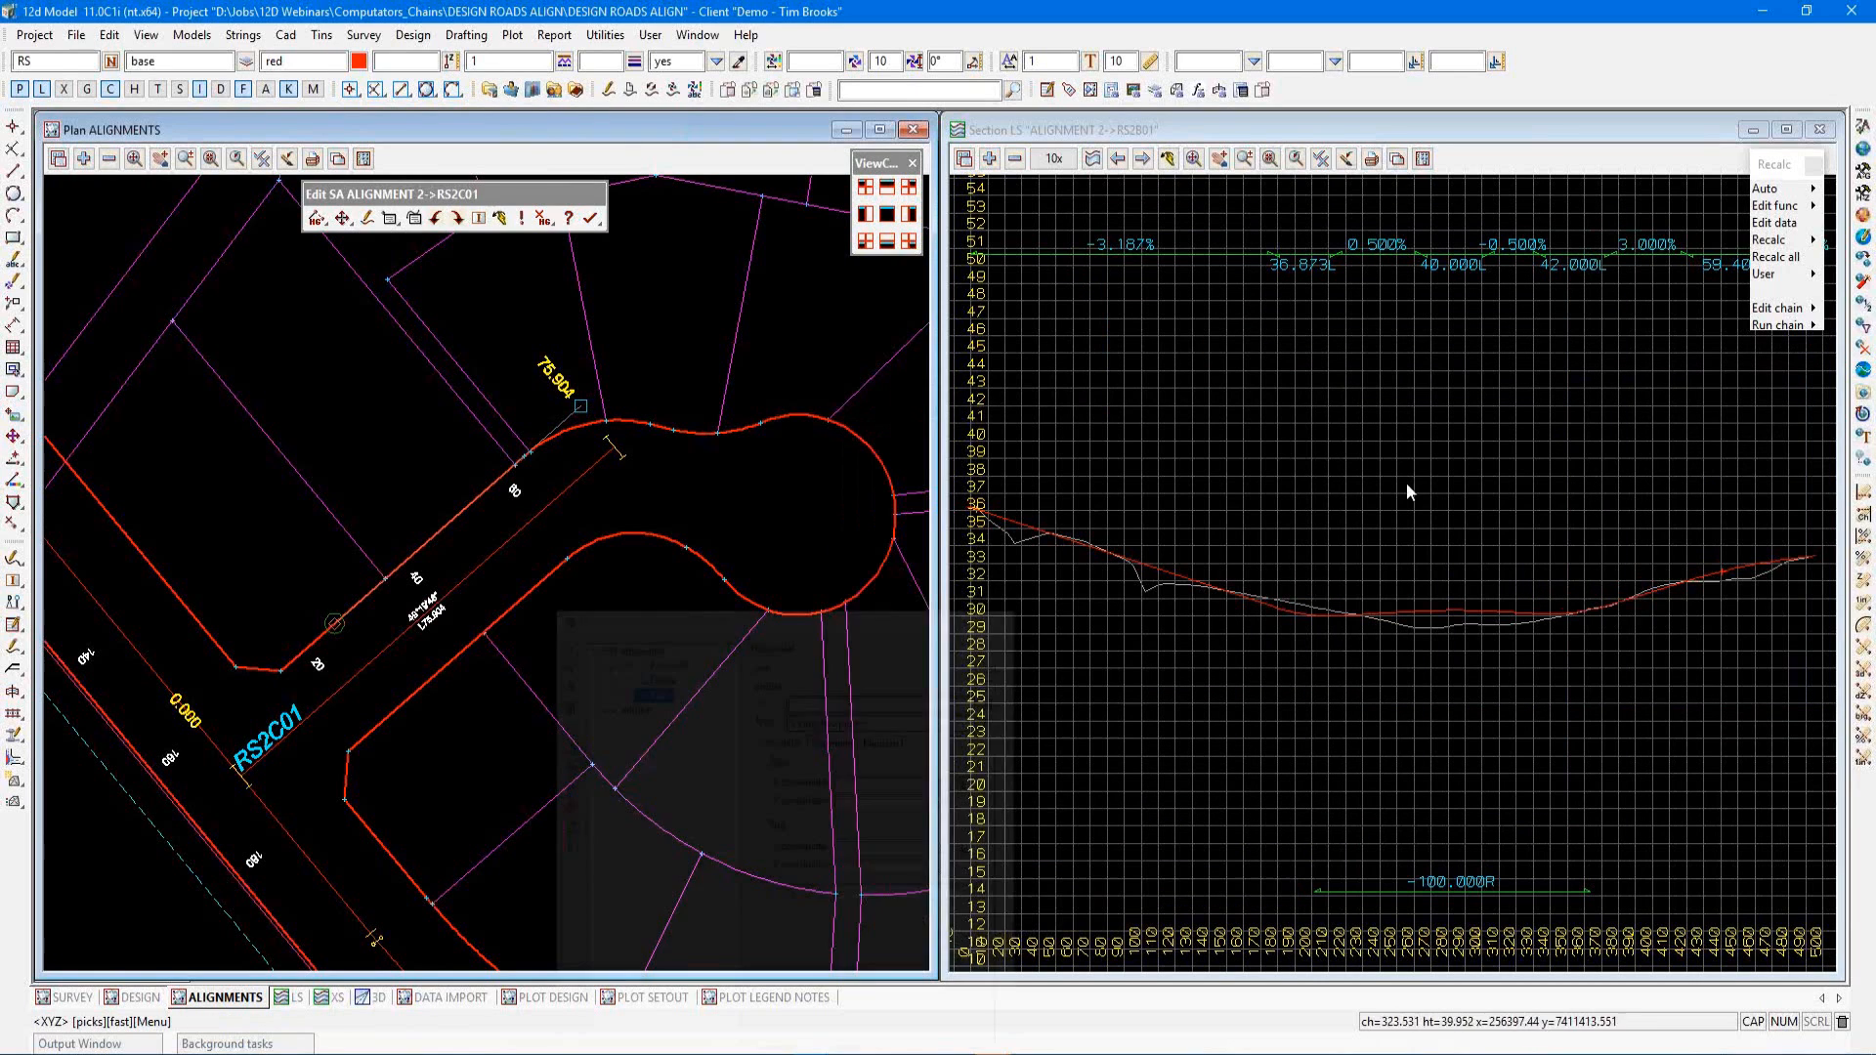
right_click(694, 615)
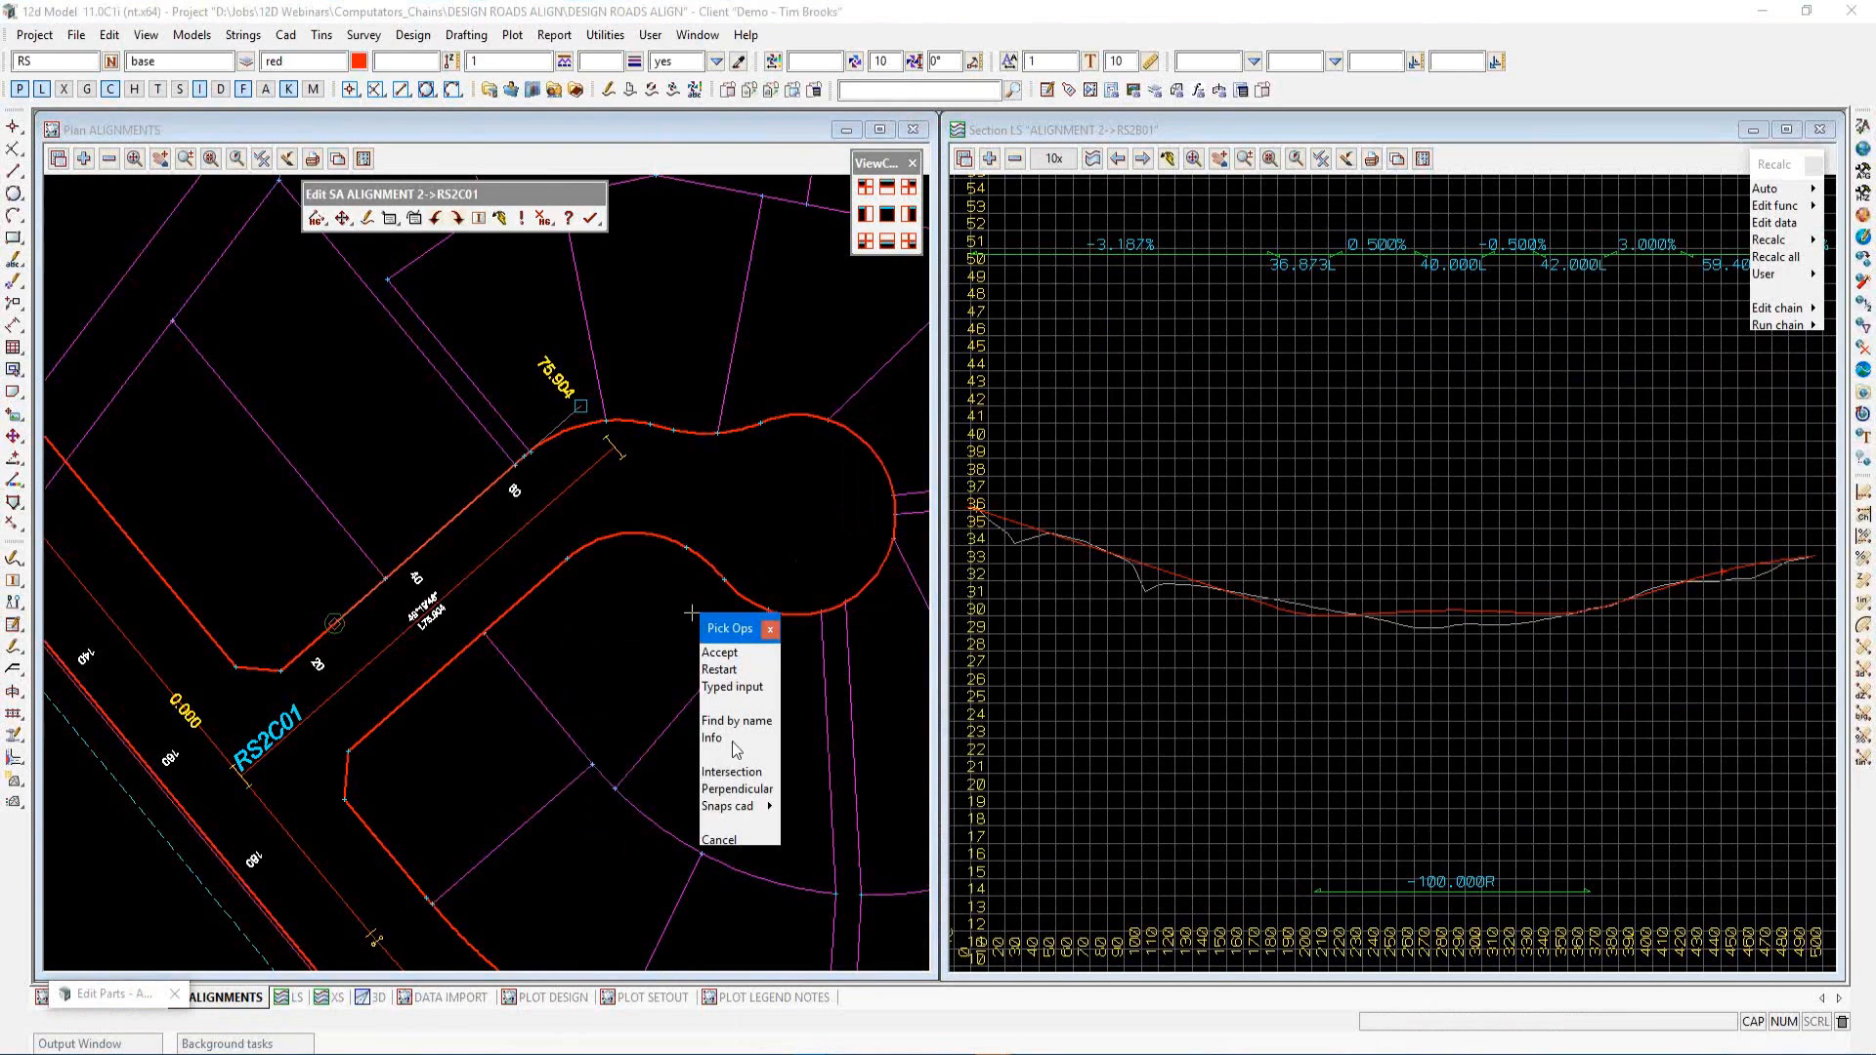
left_click(755, 807)
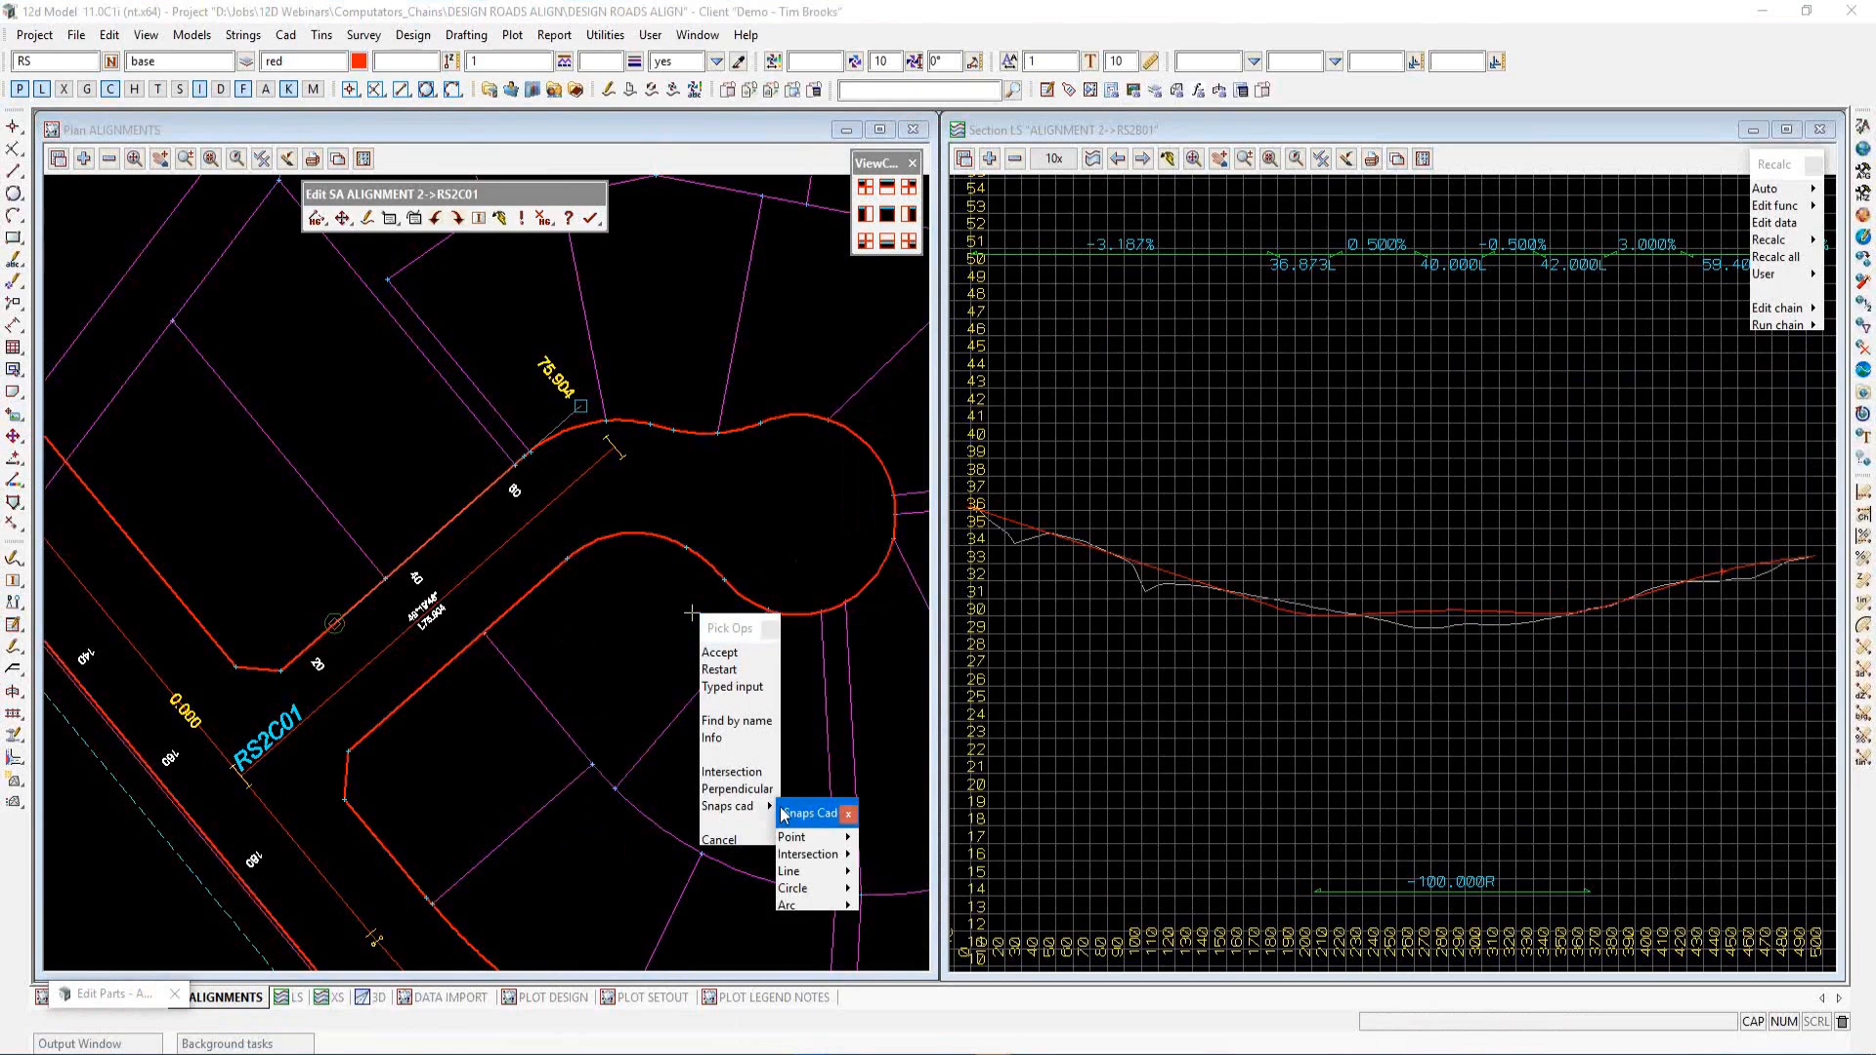
left_click(826, 838)
left_click(876, 849)
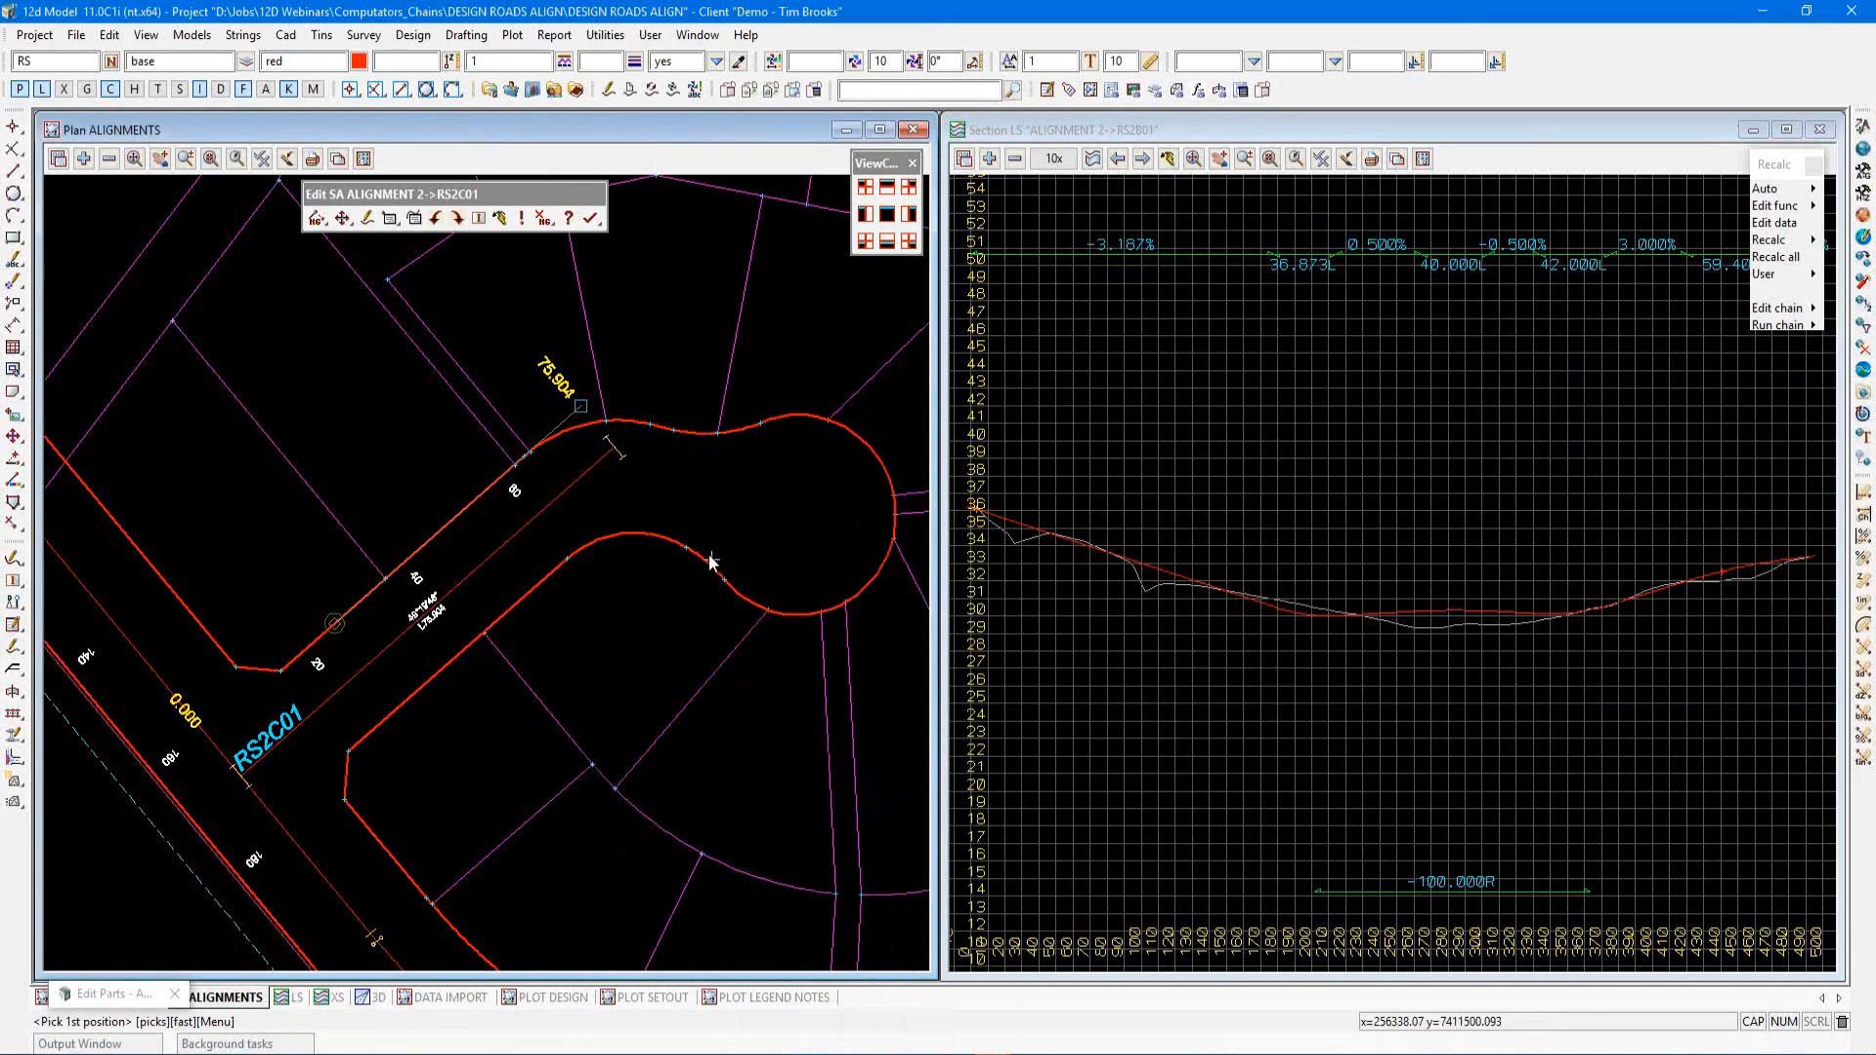
left_click(689, 549)
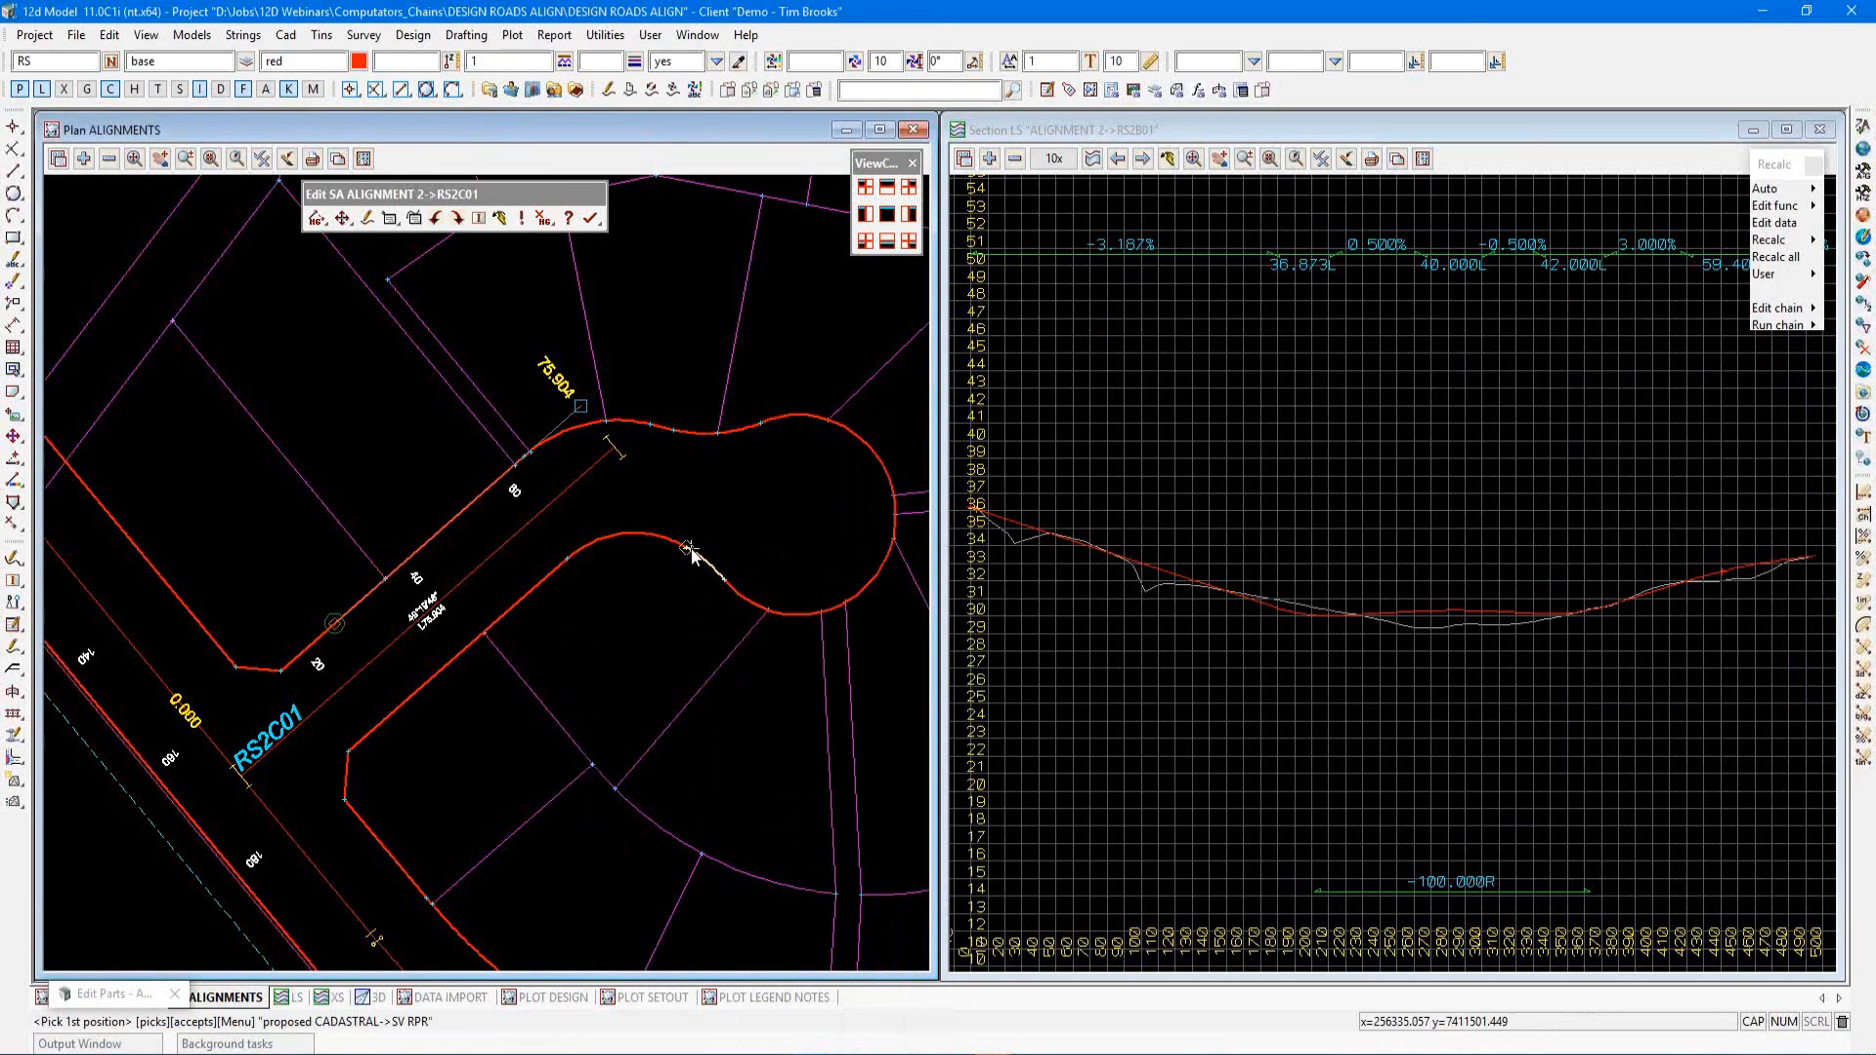
middle_click(688, 549)
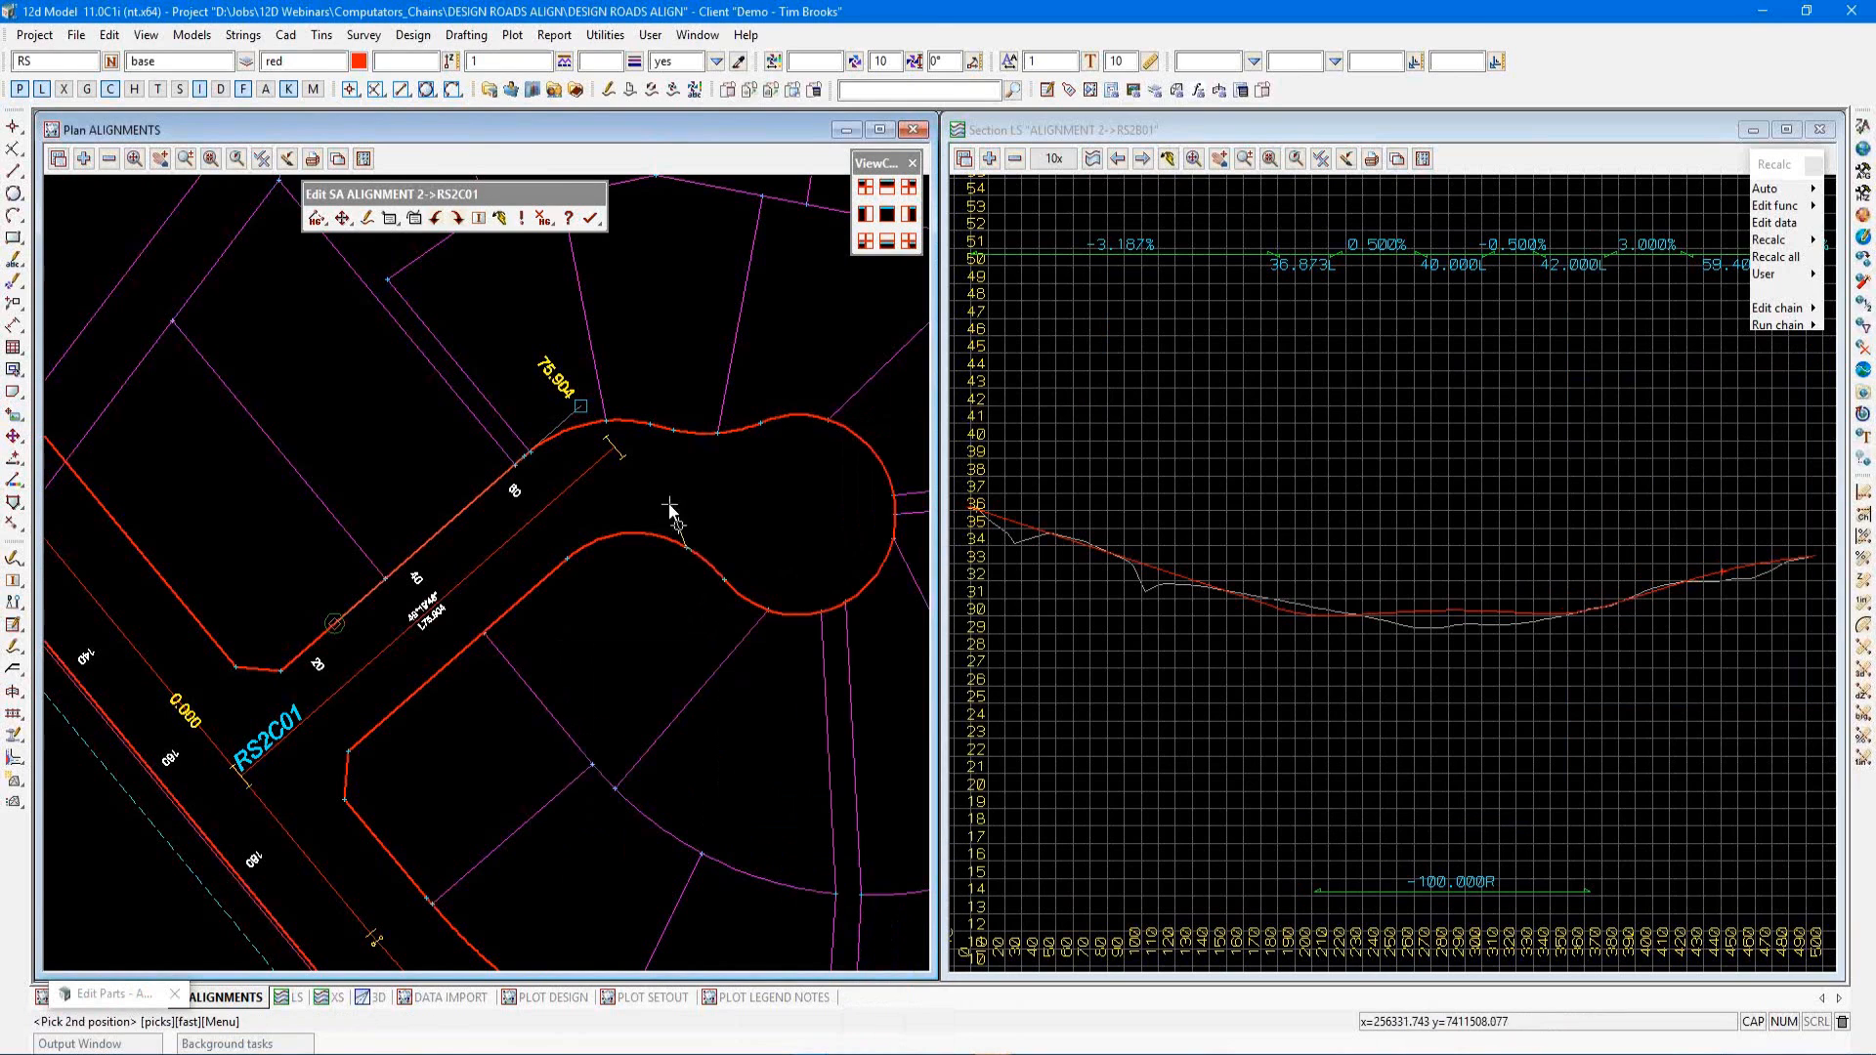
left_click(650, 426)
middle_click(650, 426)
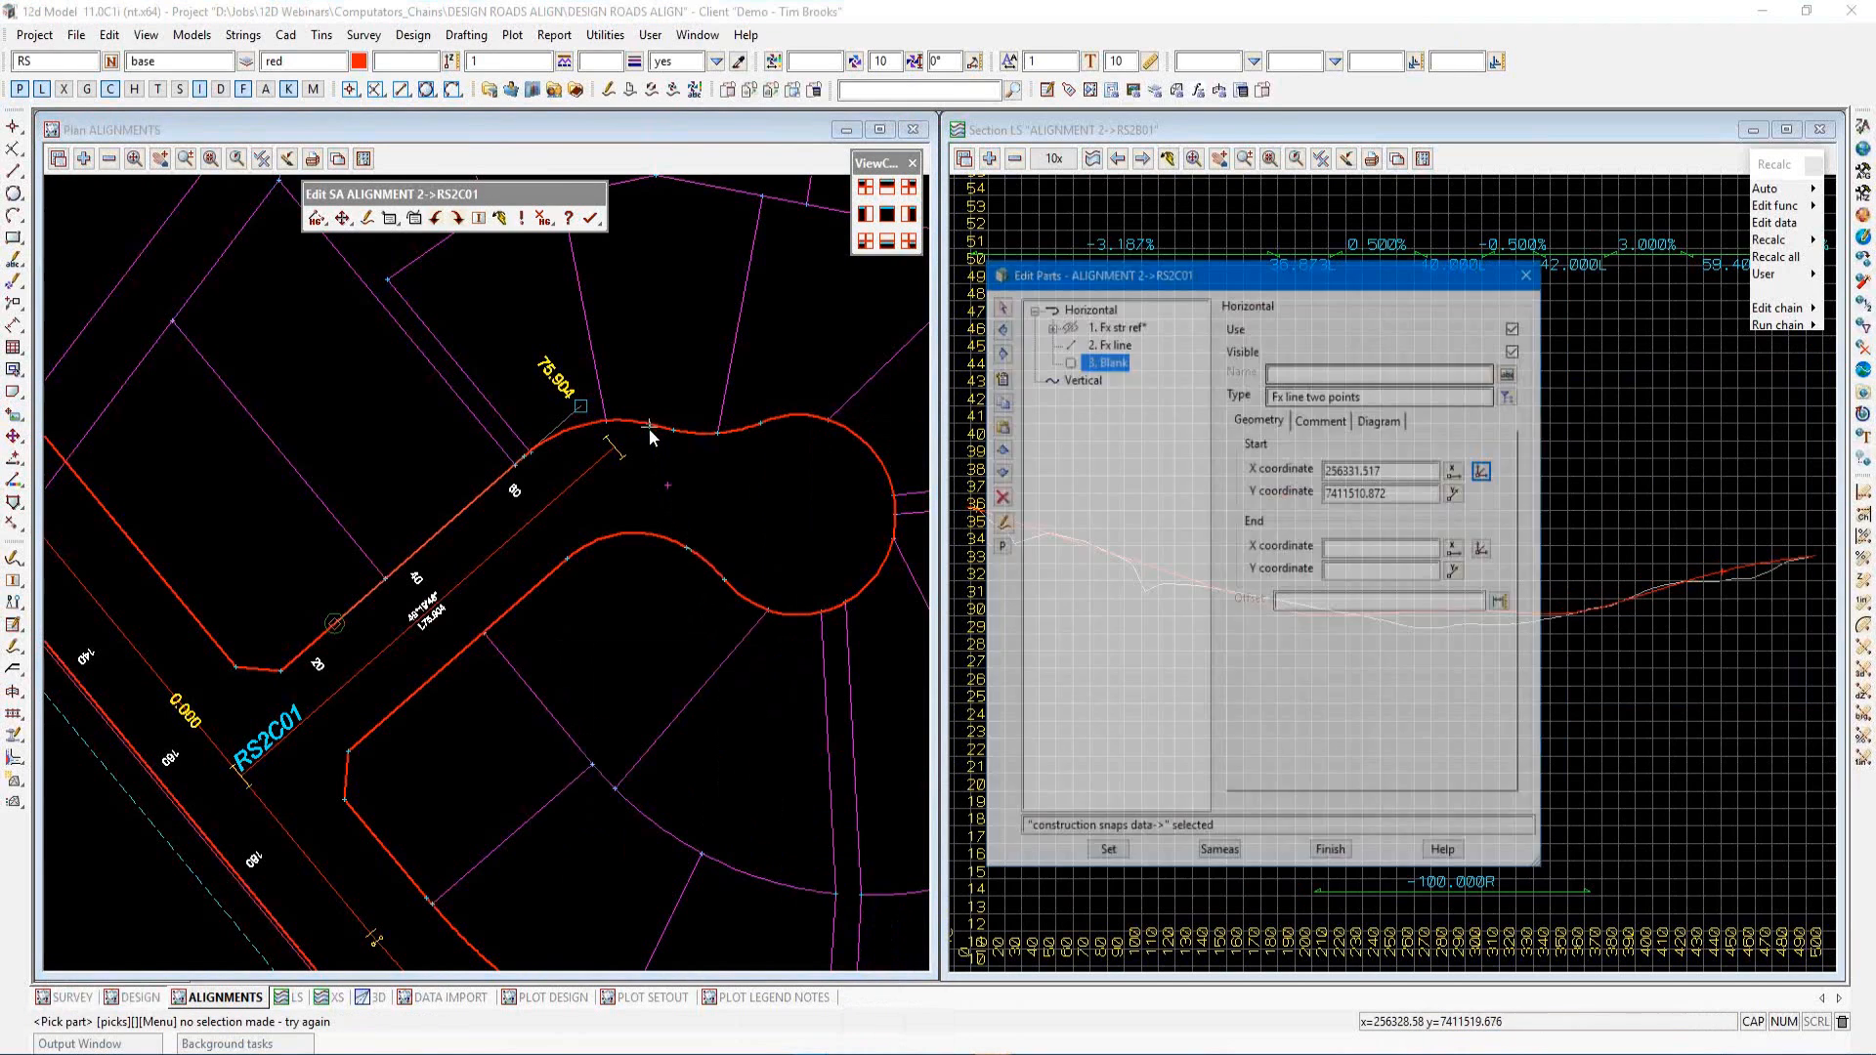
Pick the line's end point on the cul-de-sac kerb with a CAD point snap, name the part LINE 20 and apply it
left_click(1559, 505)
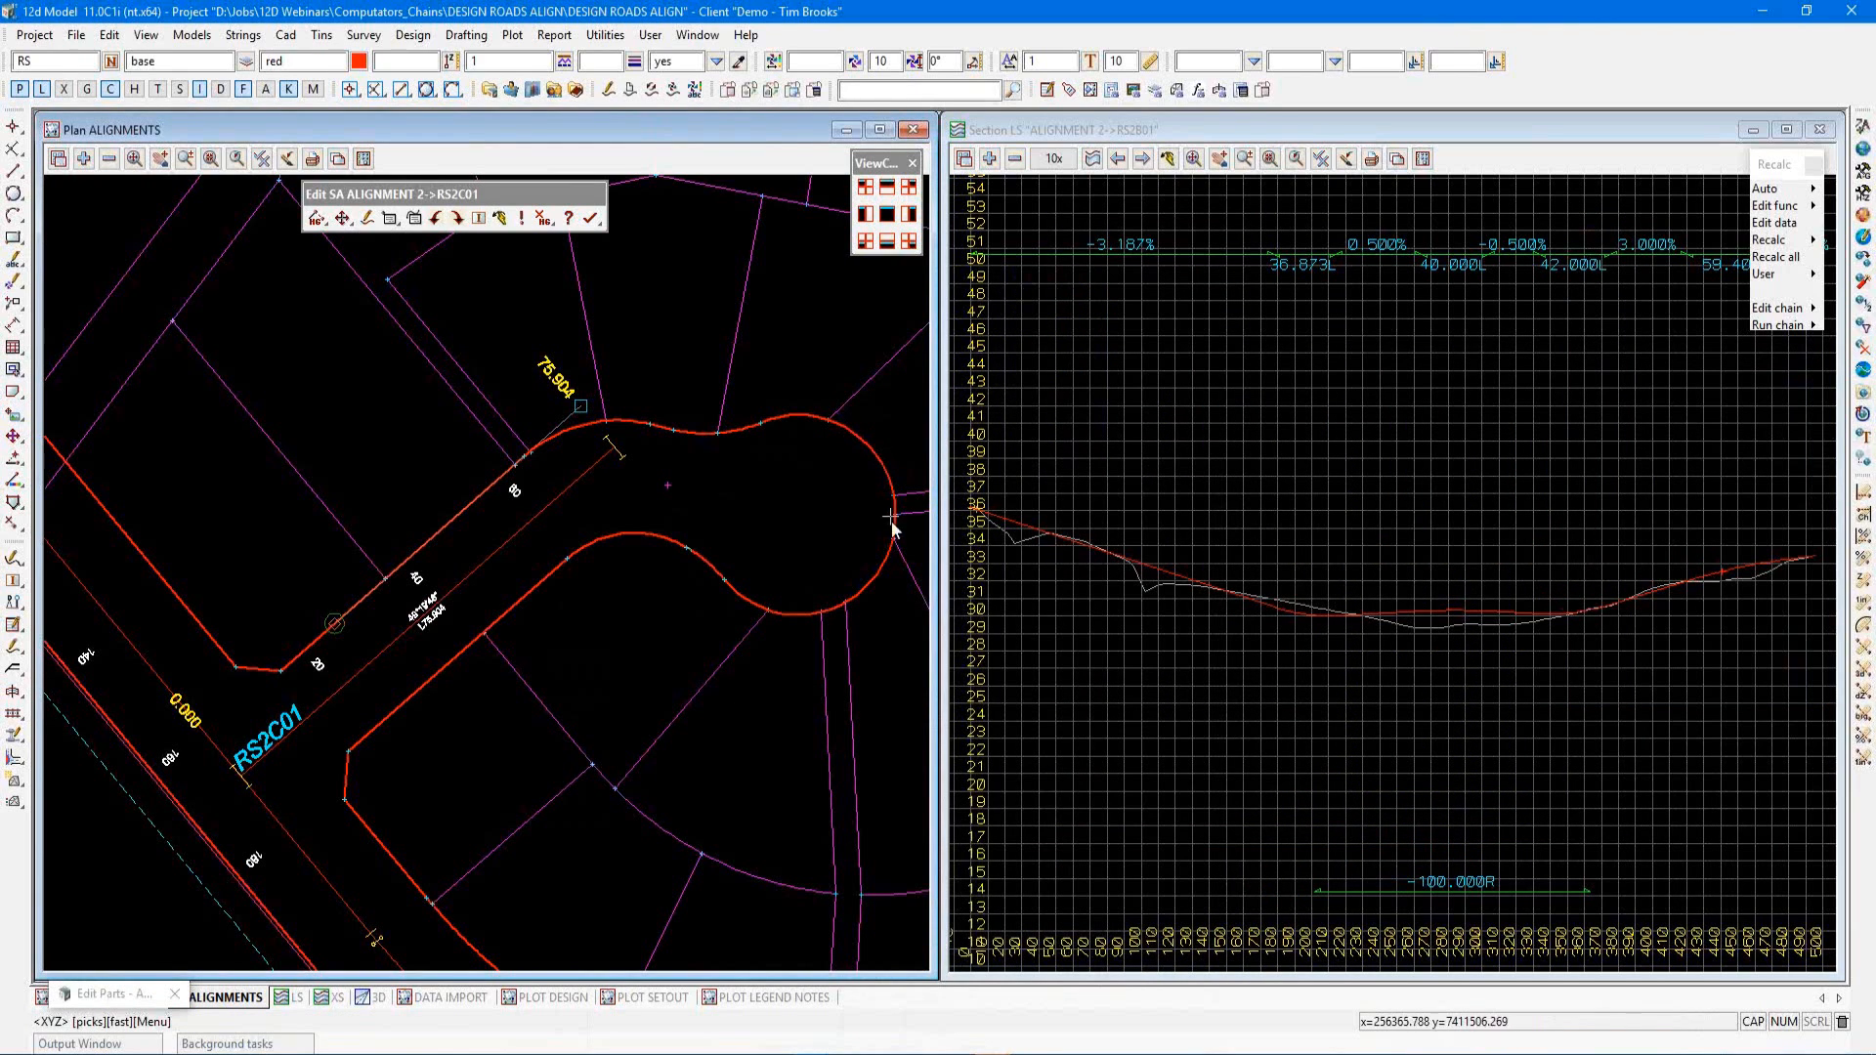
right_click(783, 573)
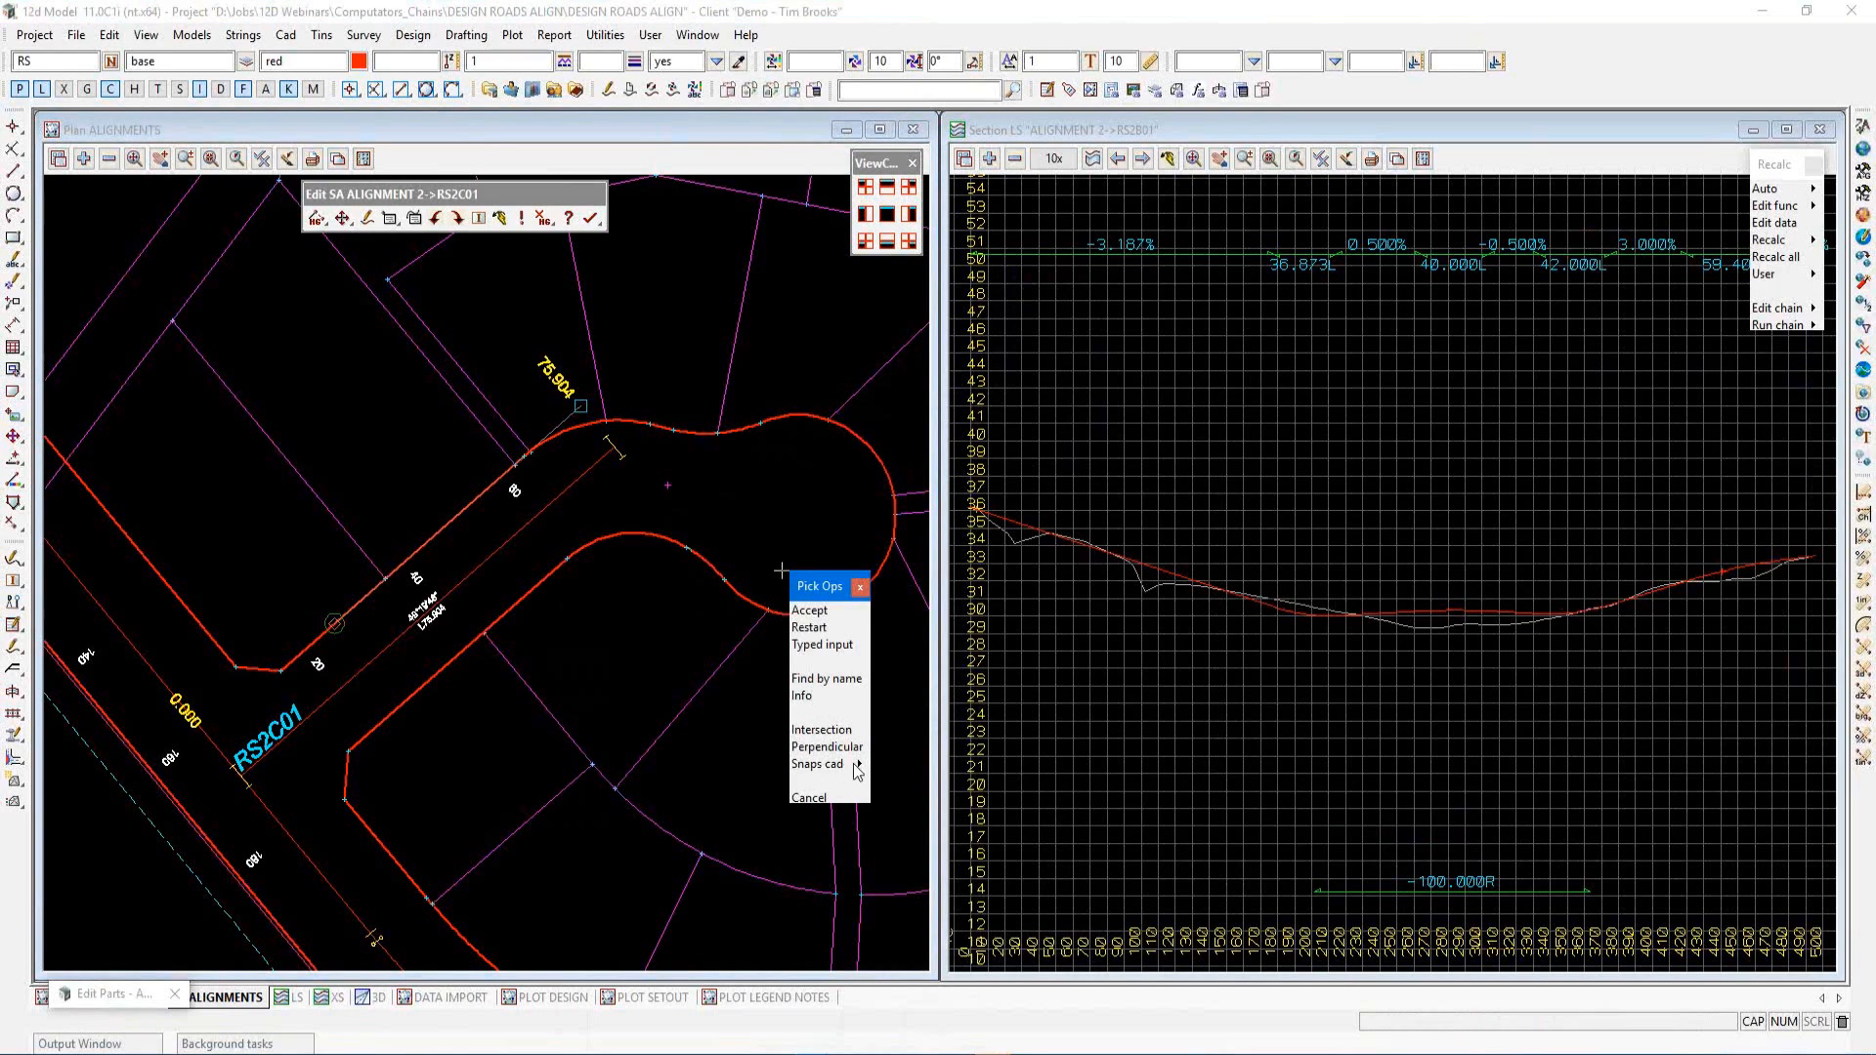
left_click(857, 765)
left_click(933, 795)
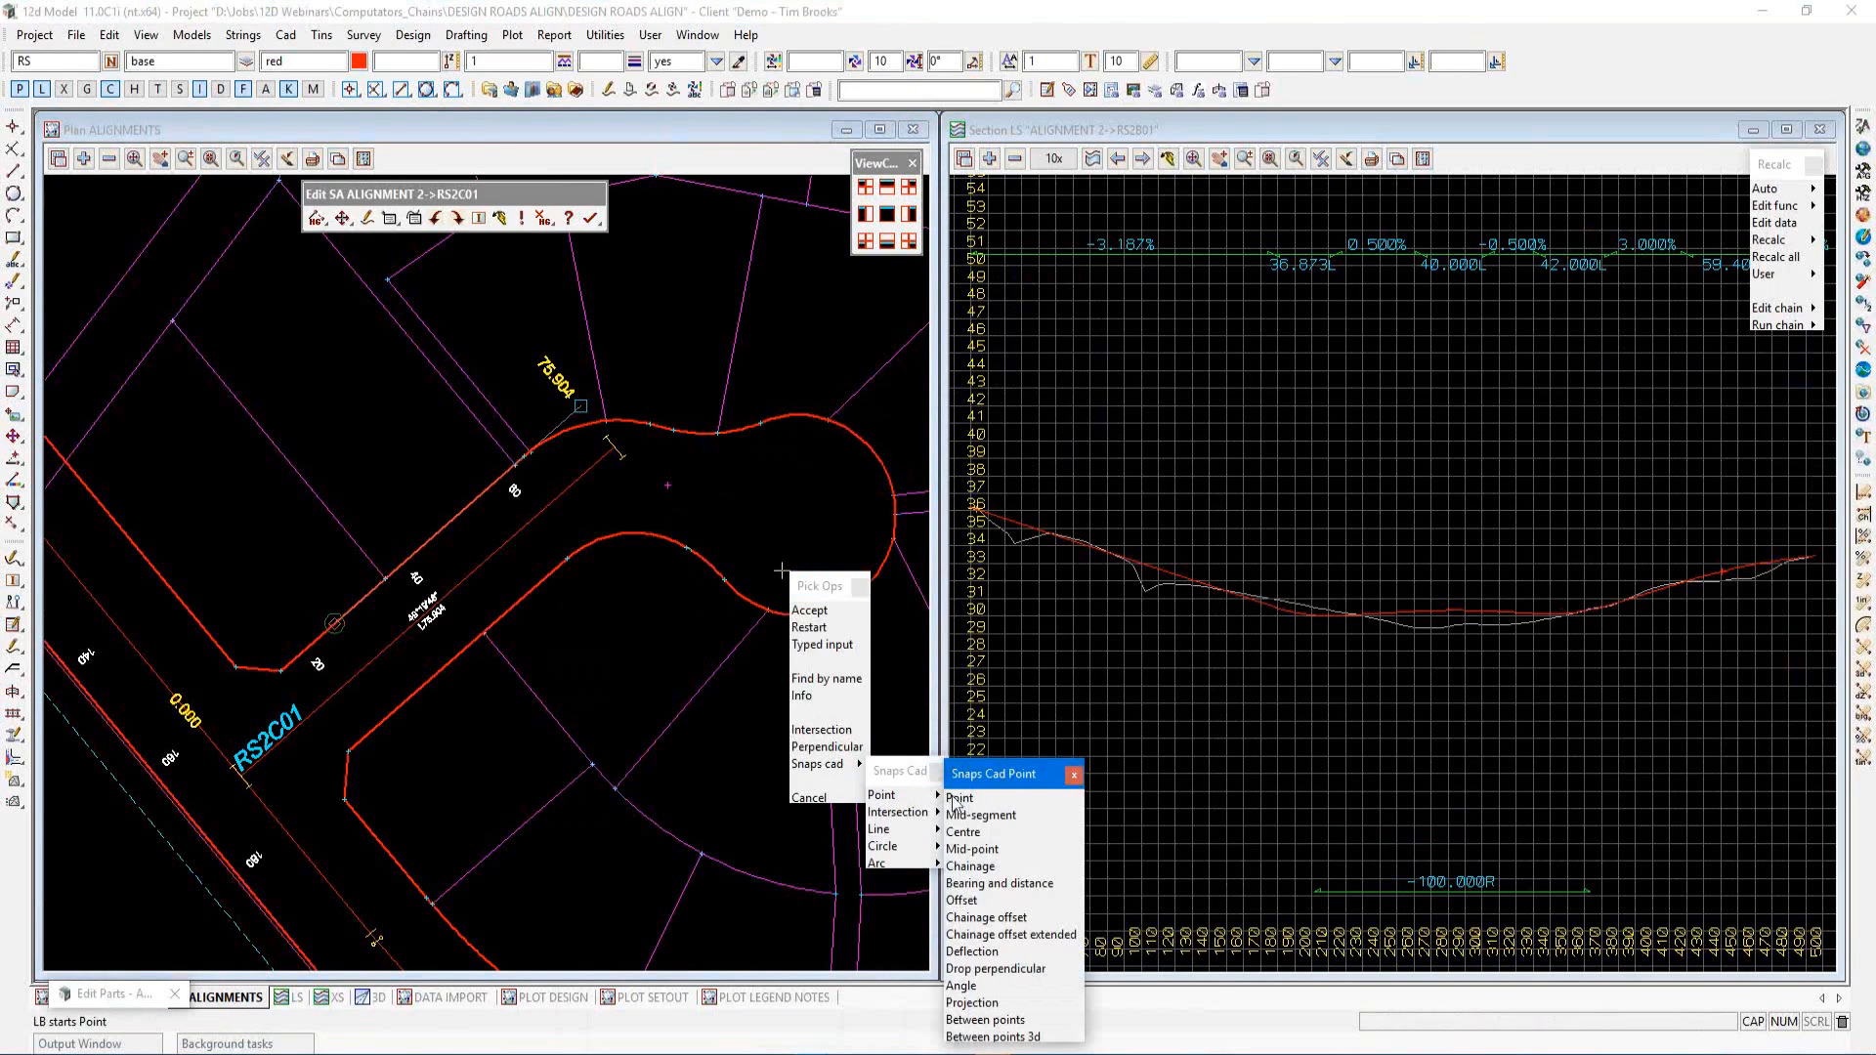
left_click(963, 834)
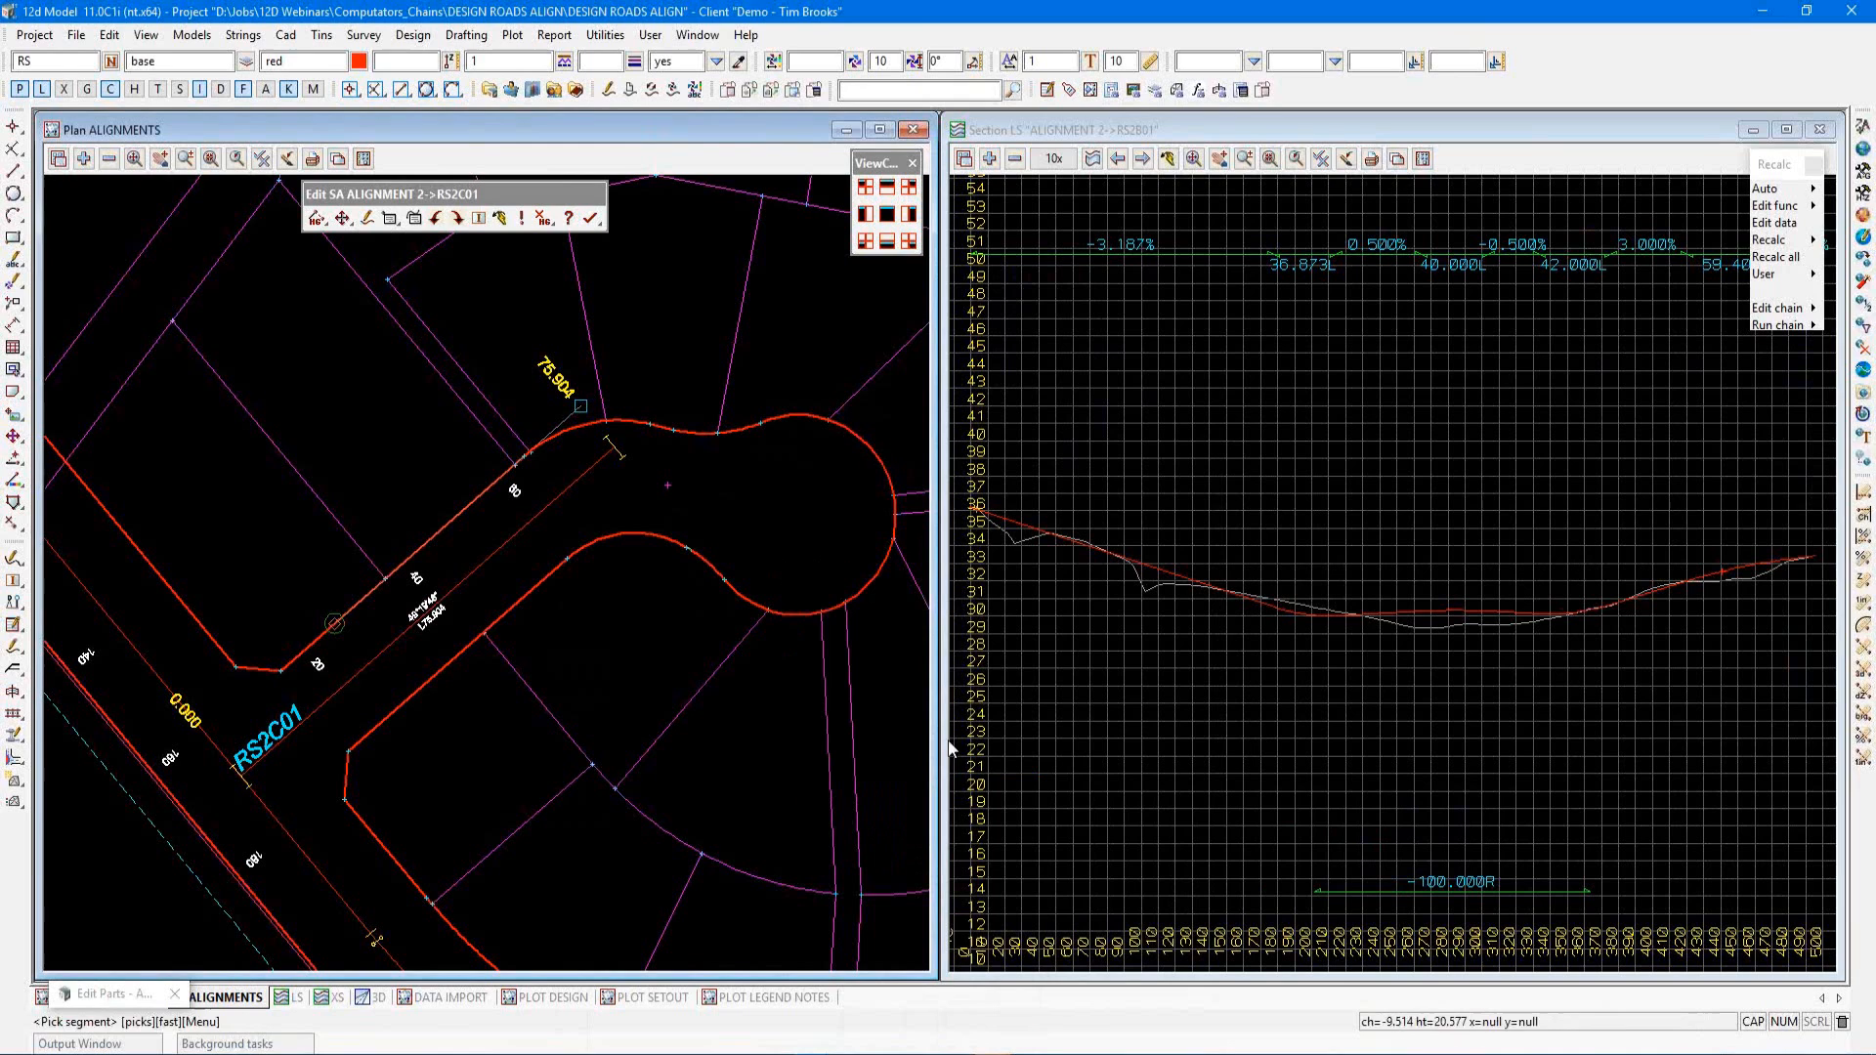
left_click(882, 580)
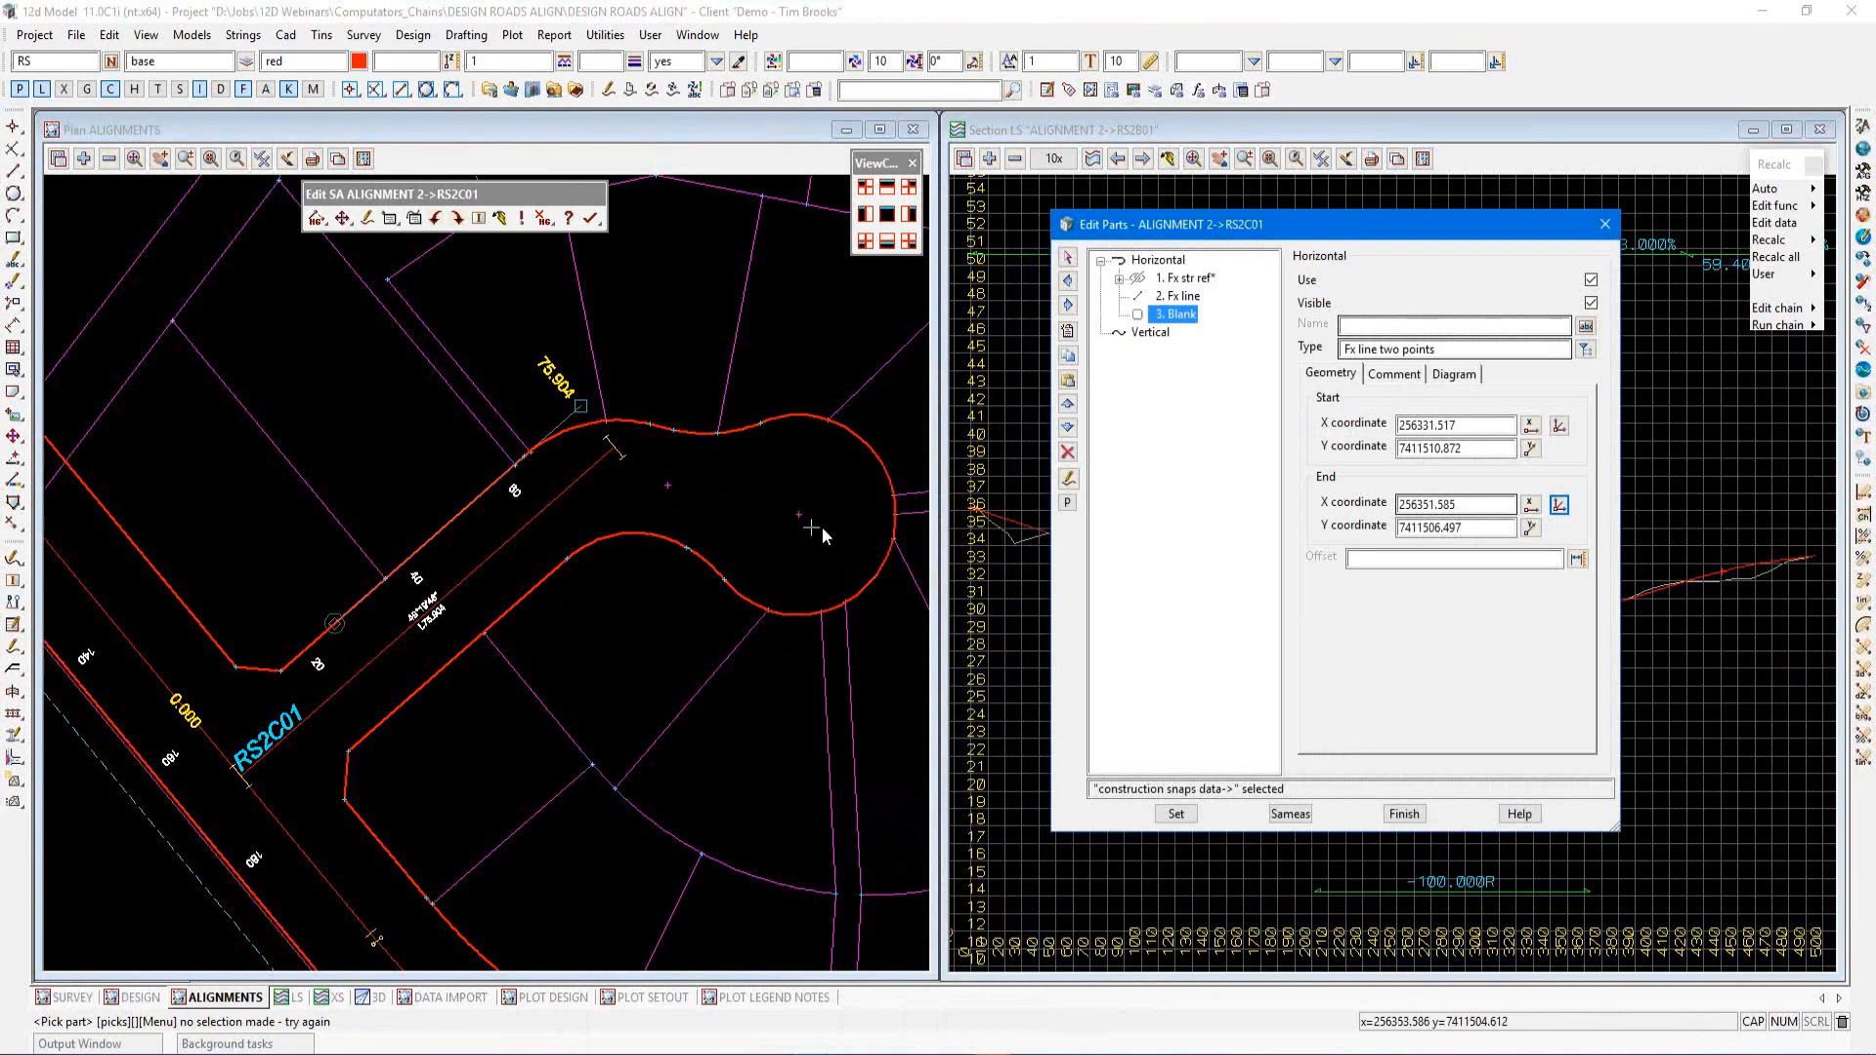
left_click(1176, 810)
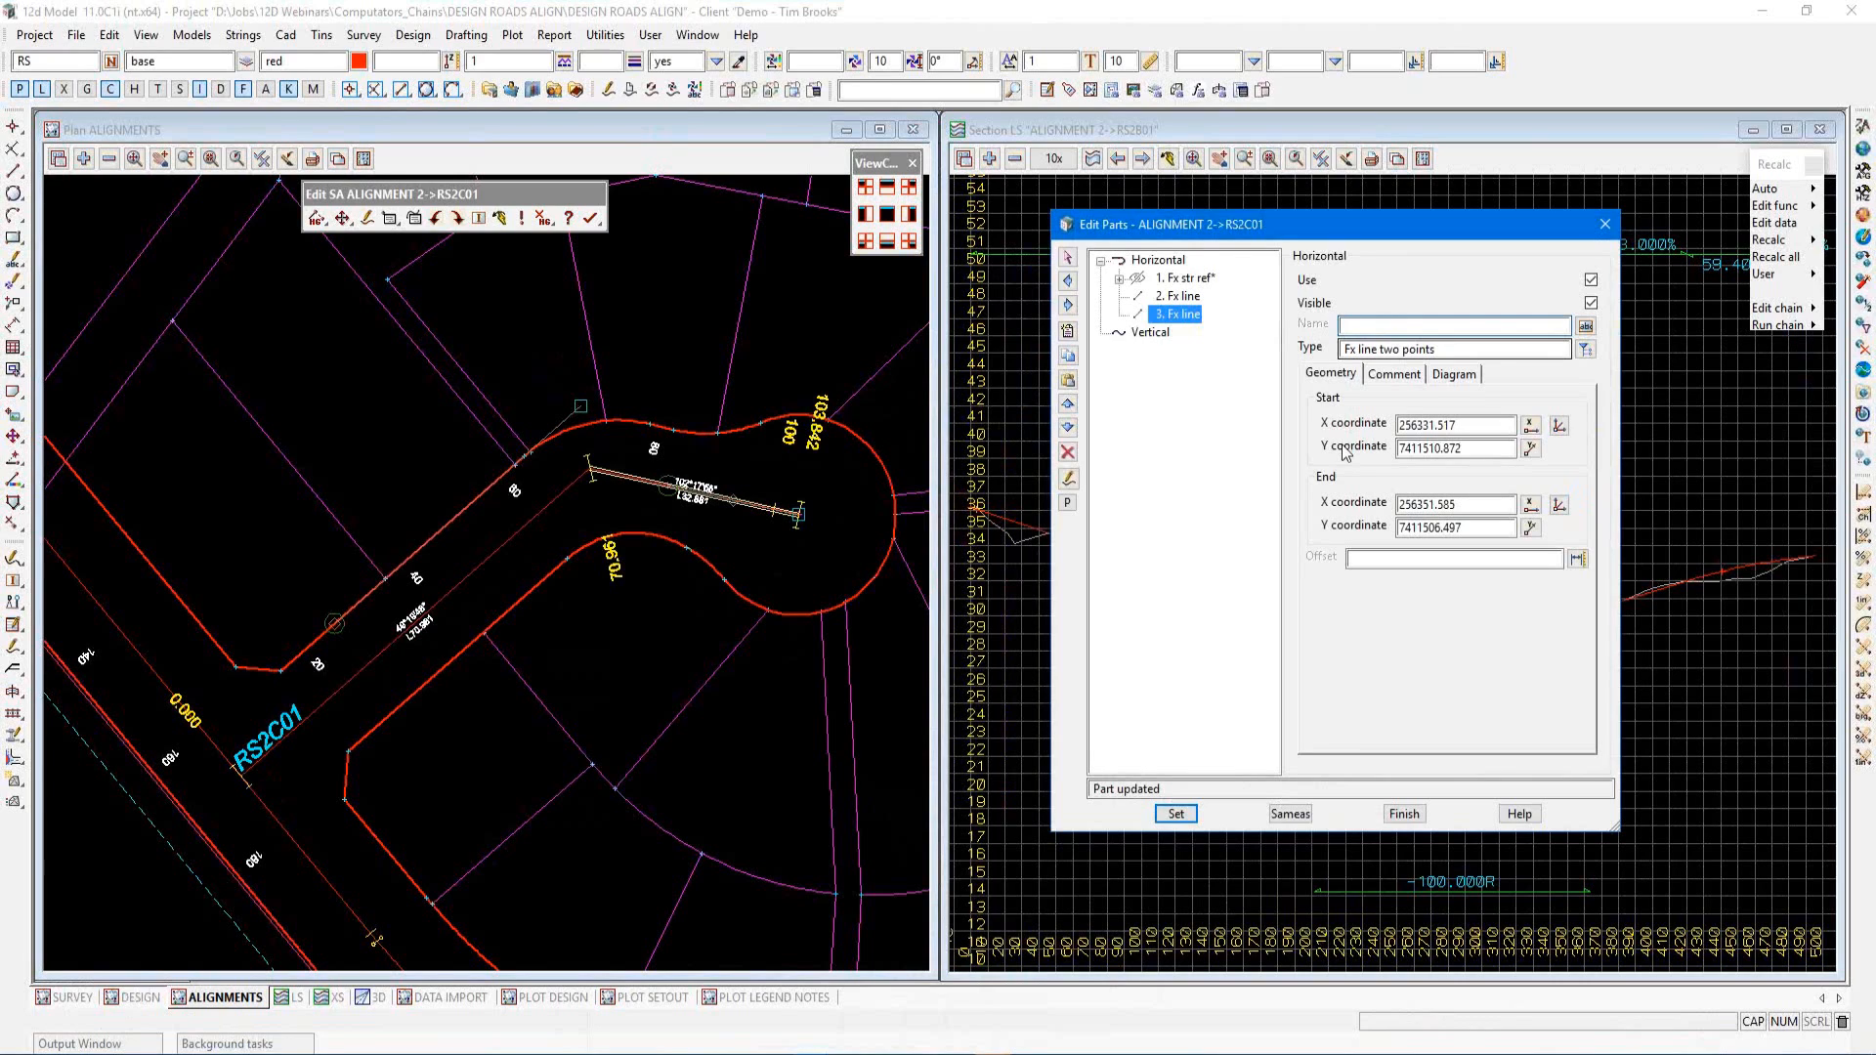
type("LINE 20")
left_click(1175, 814)
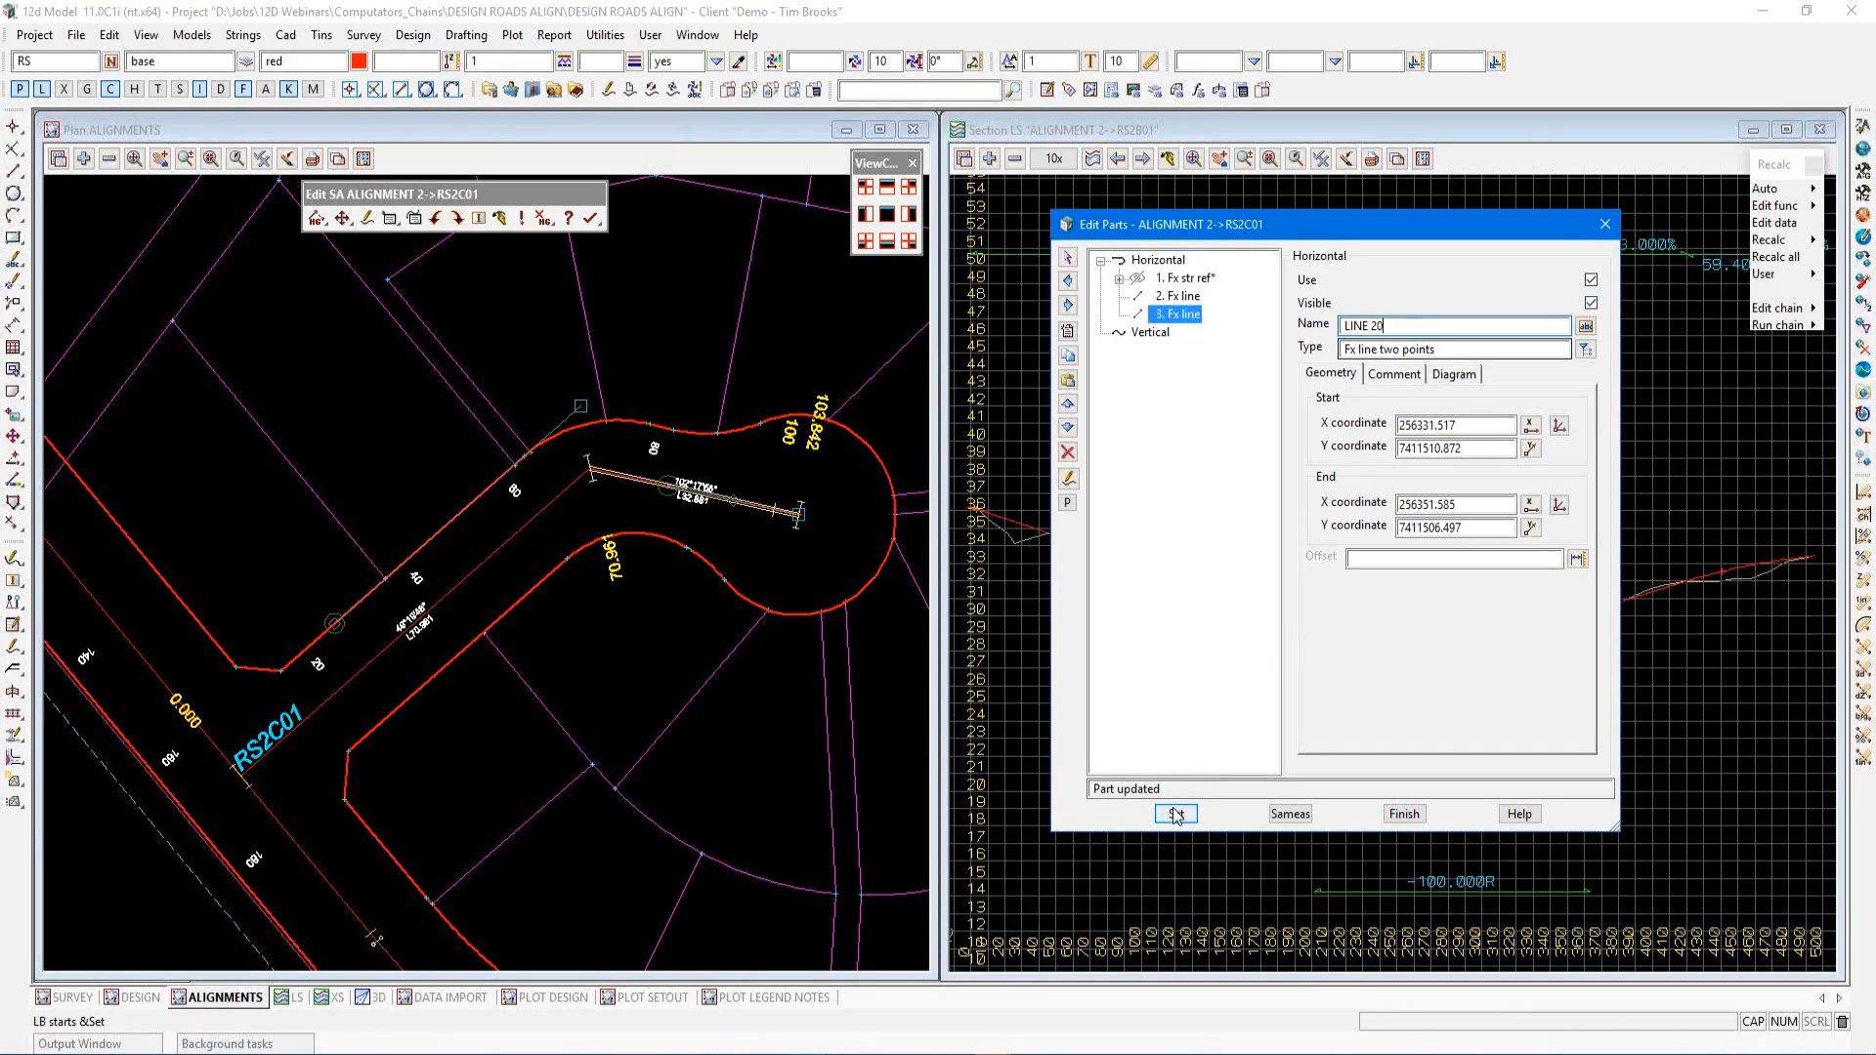
Insert a new horizontal part after the second fixed line and set its type to a free arc by radius
left_click(1182, 297)
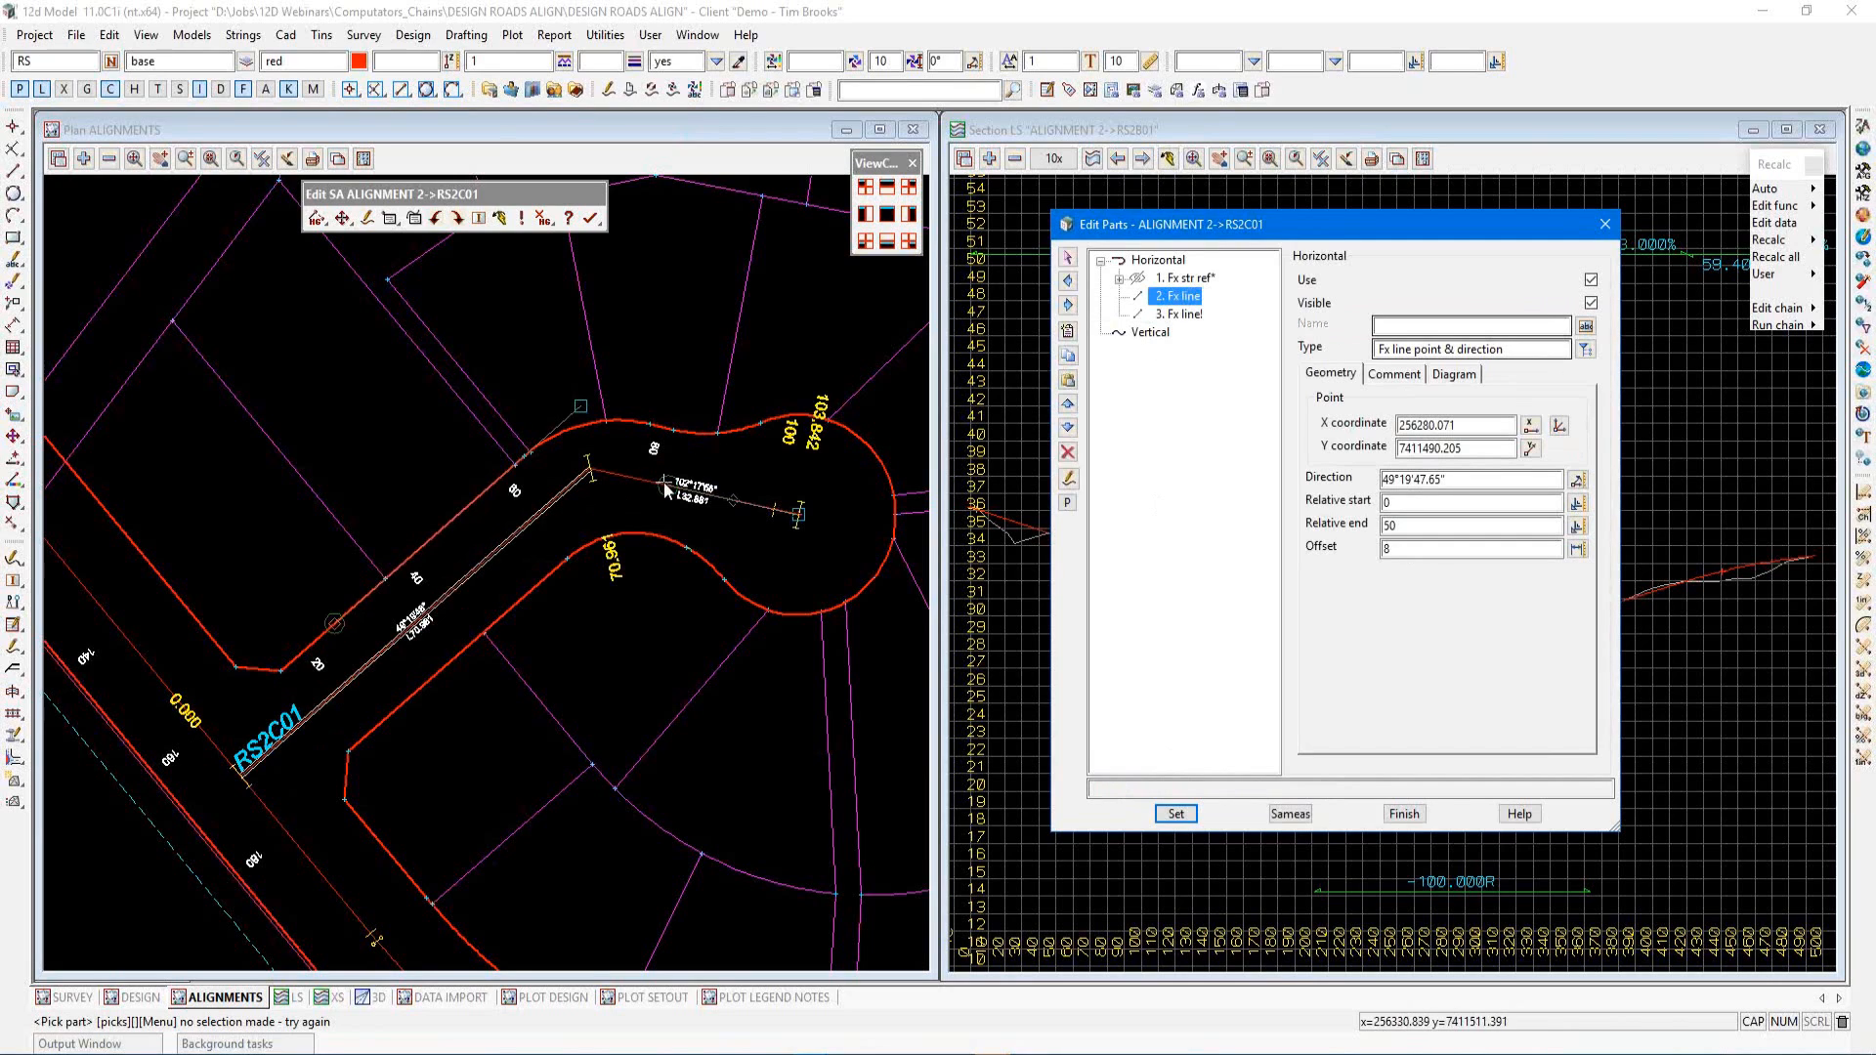
left_click(1067, 332)
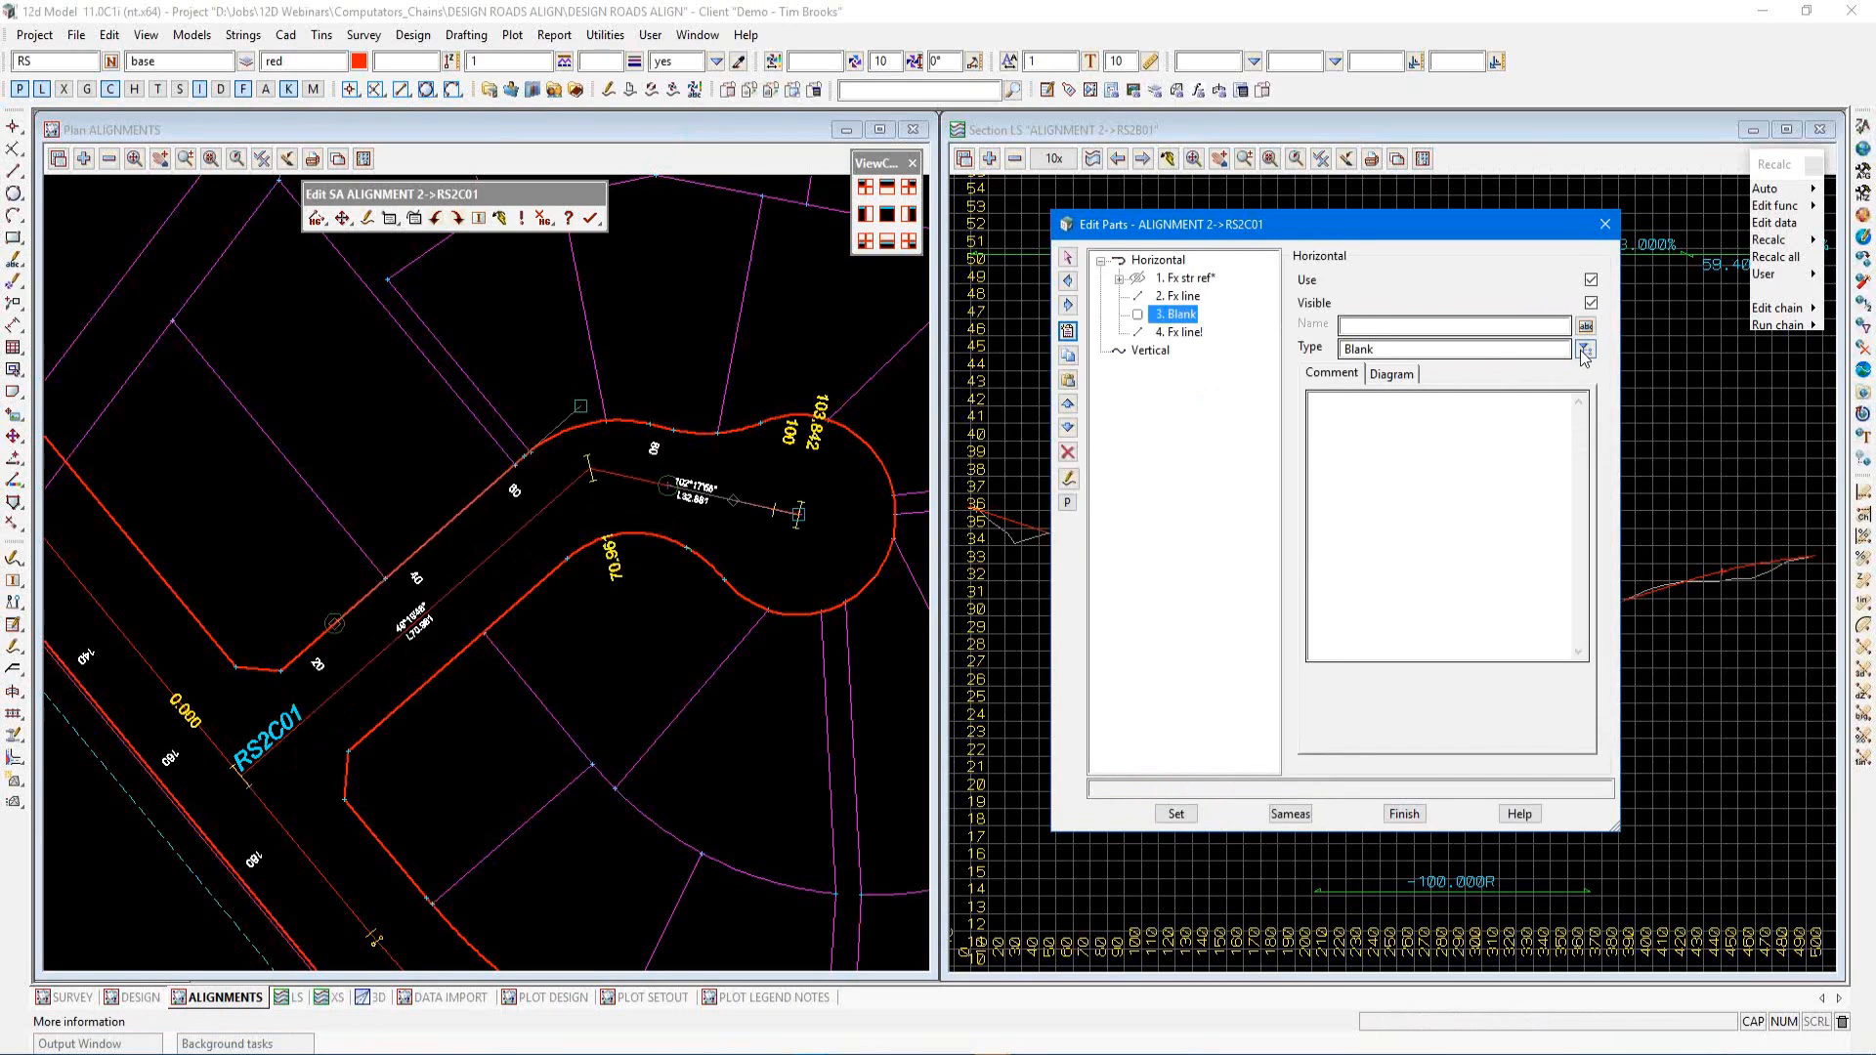
left_click(1584, 354)
double_click(1667, 509)
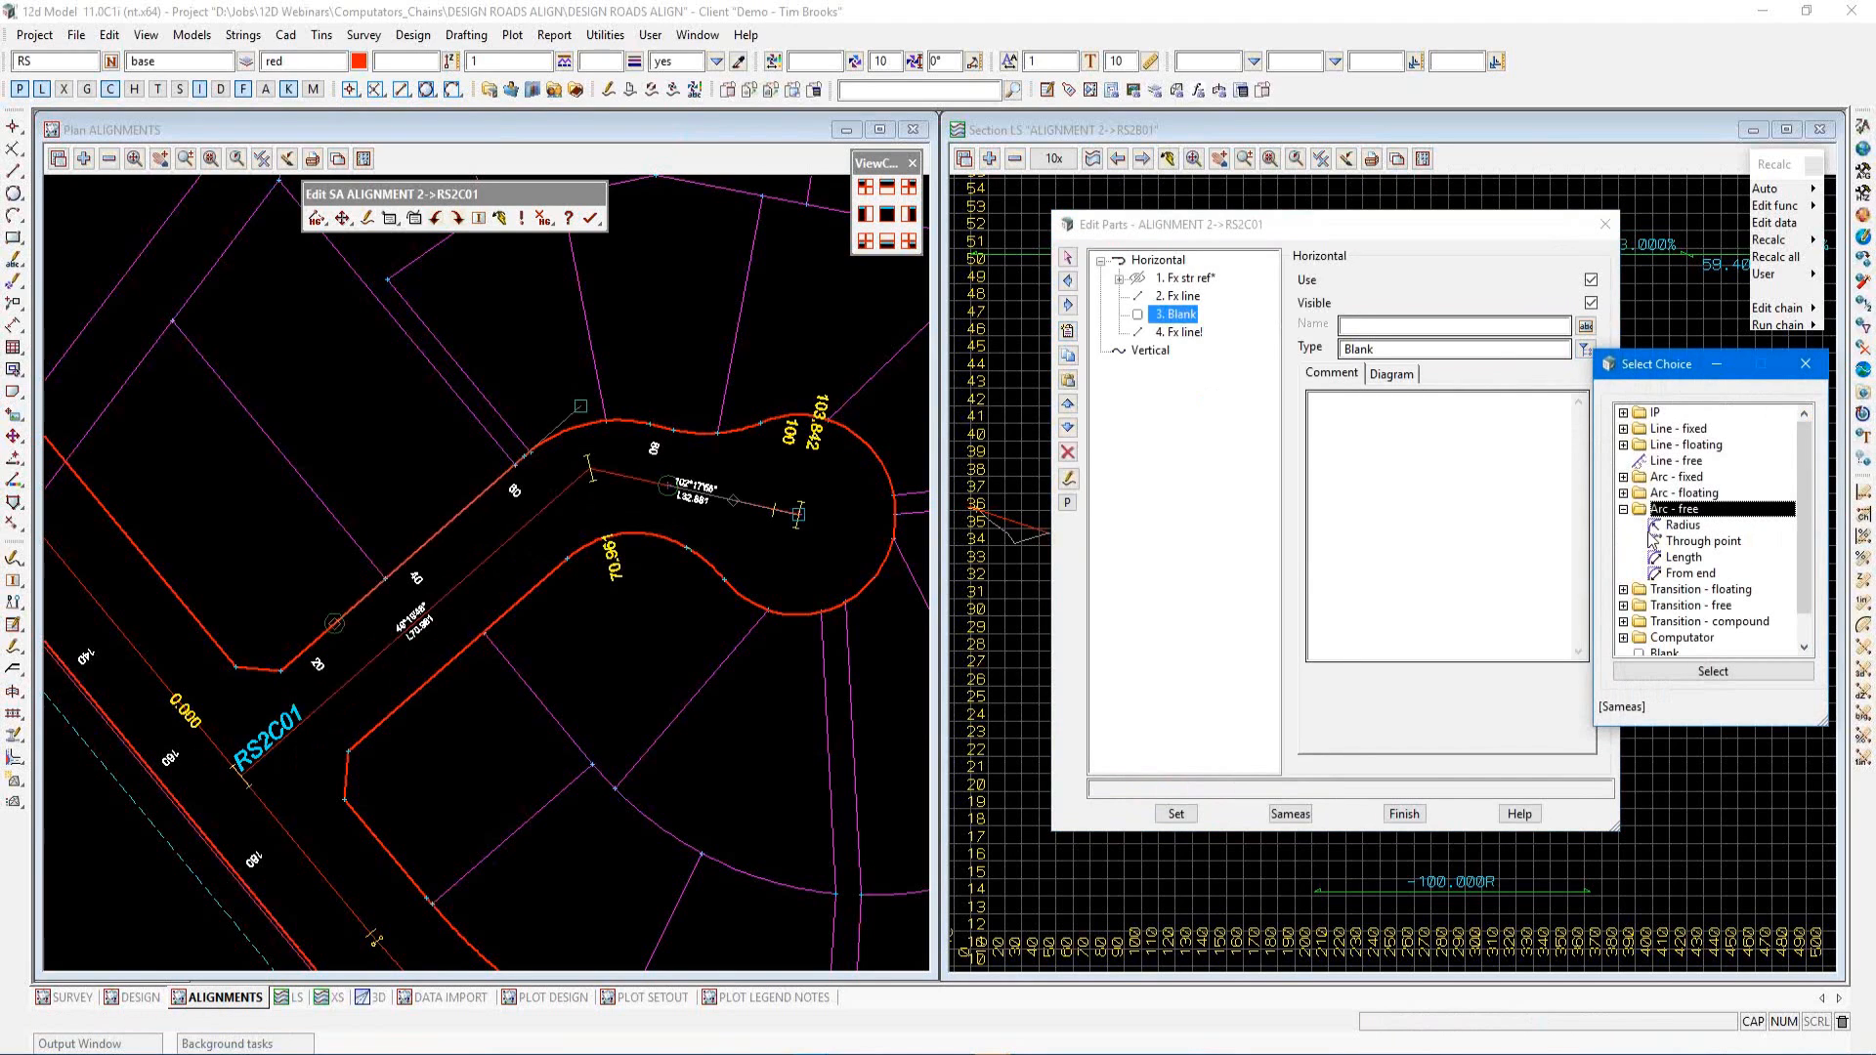
double_click(1678, 528)
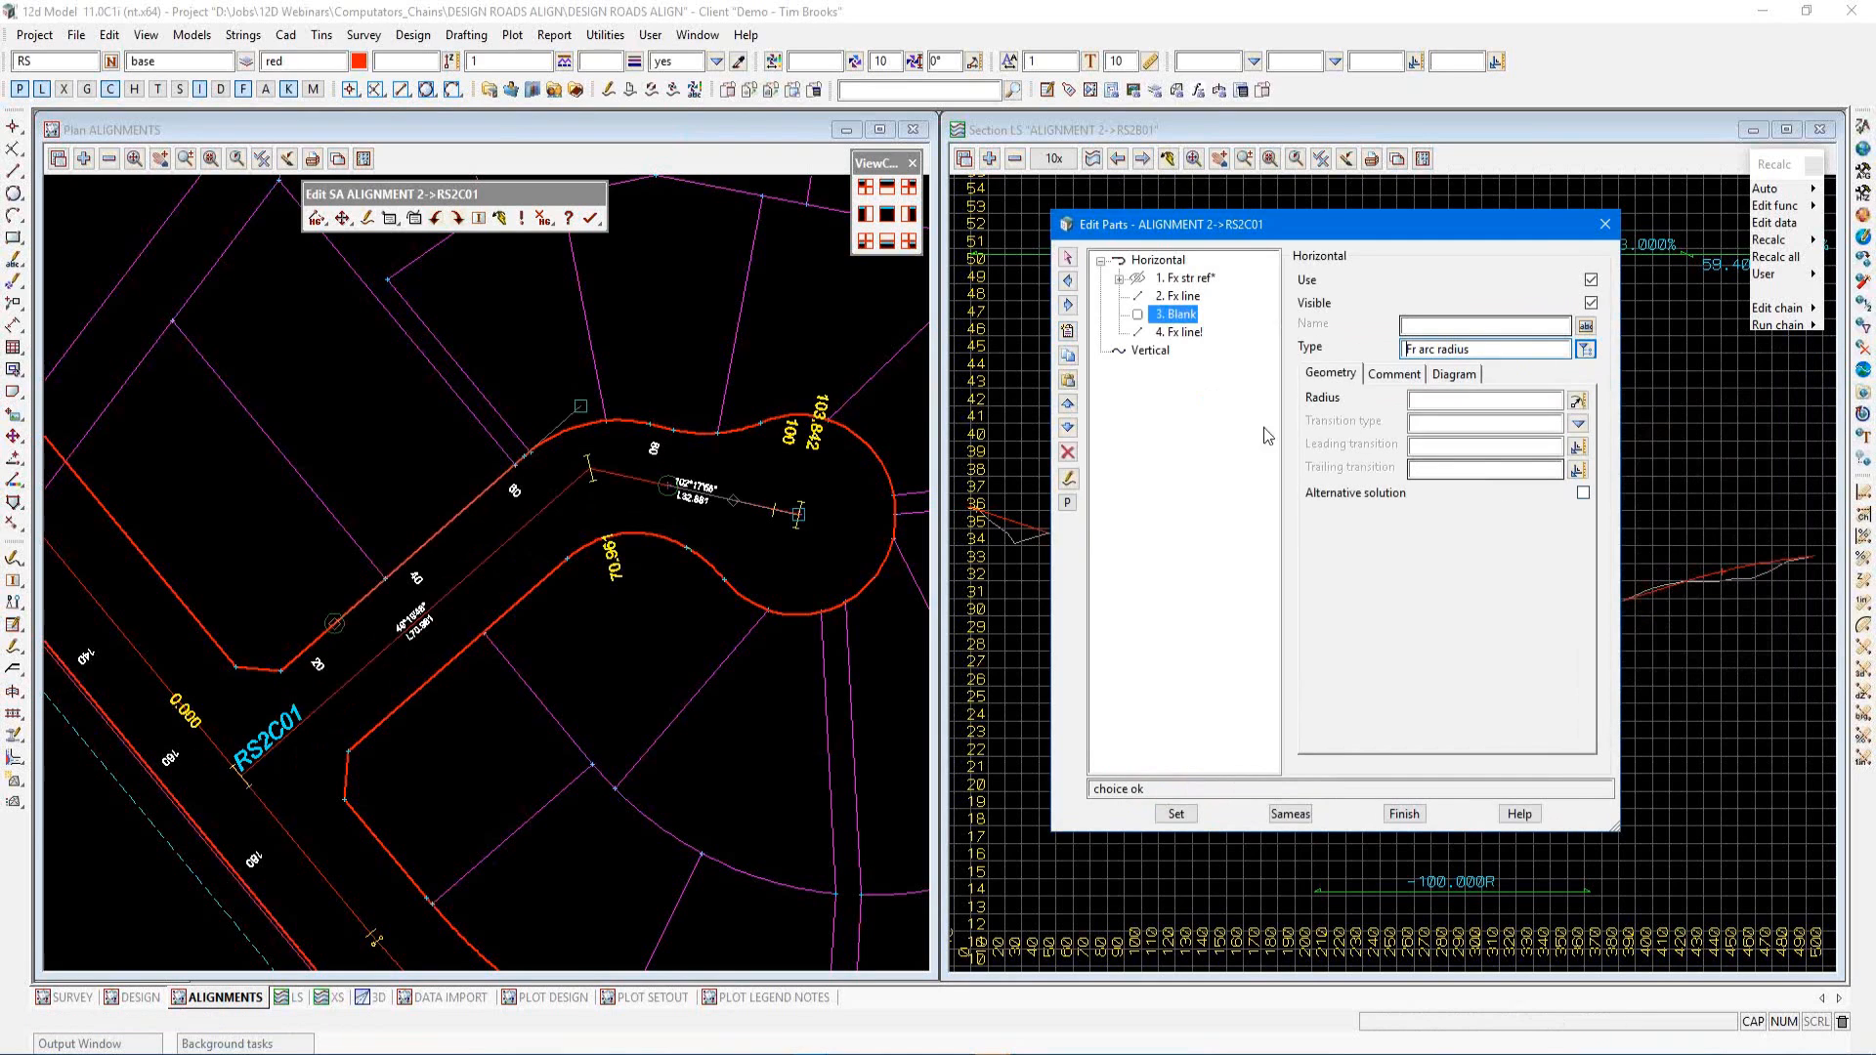
Fill the arc's radius by measuring the cul-de-sac kerb arc with a three-point CAD arc snap
scroll(724, 536, "up", 1)
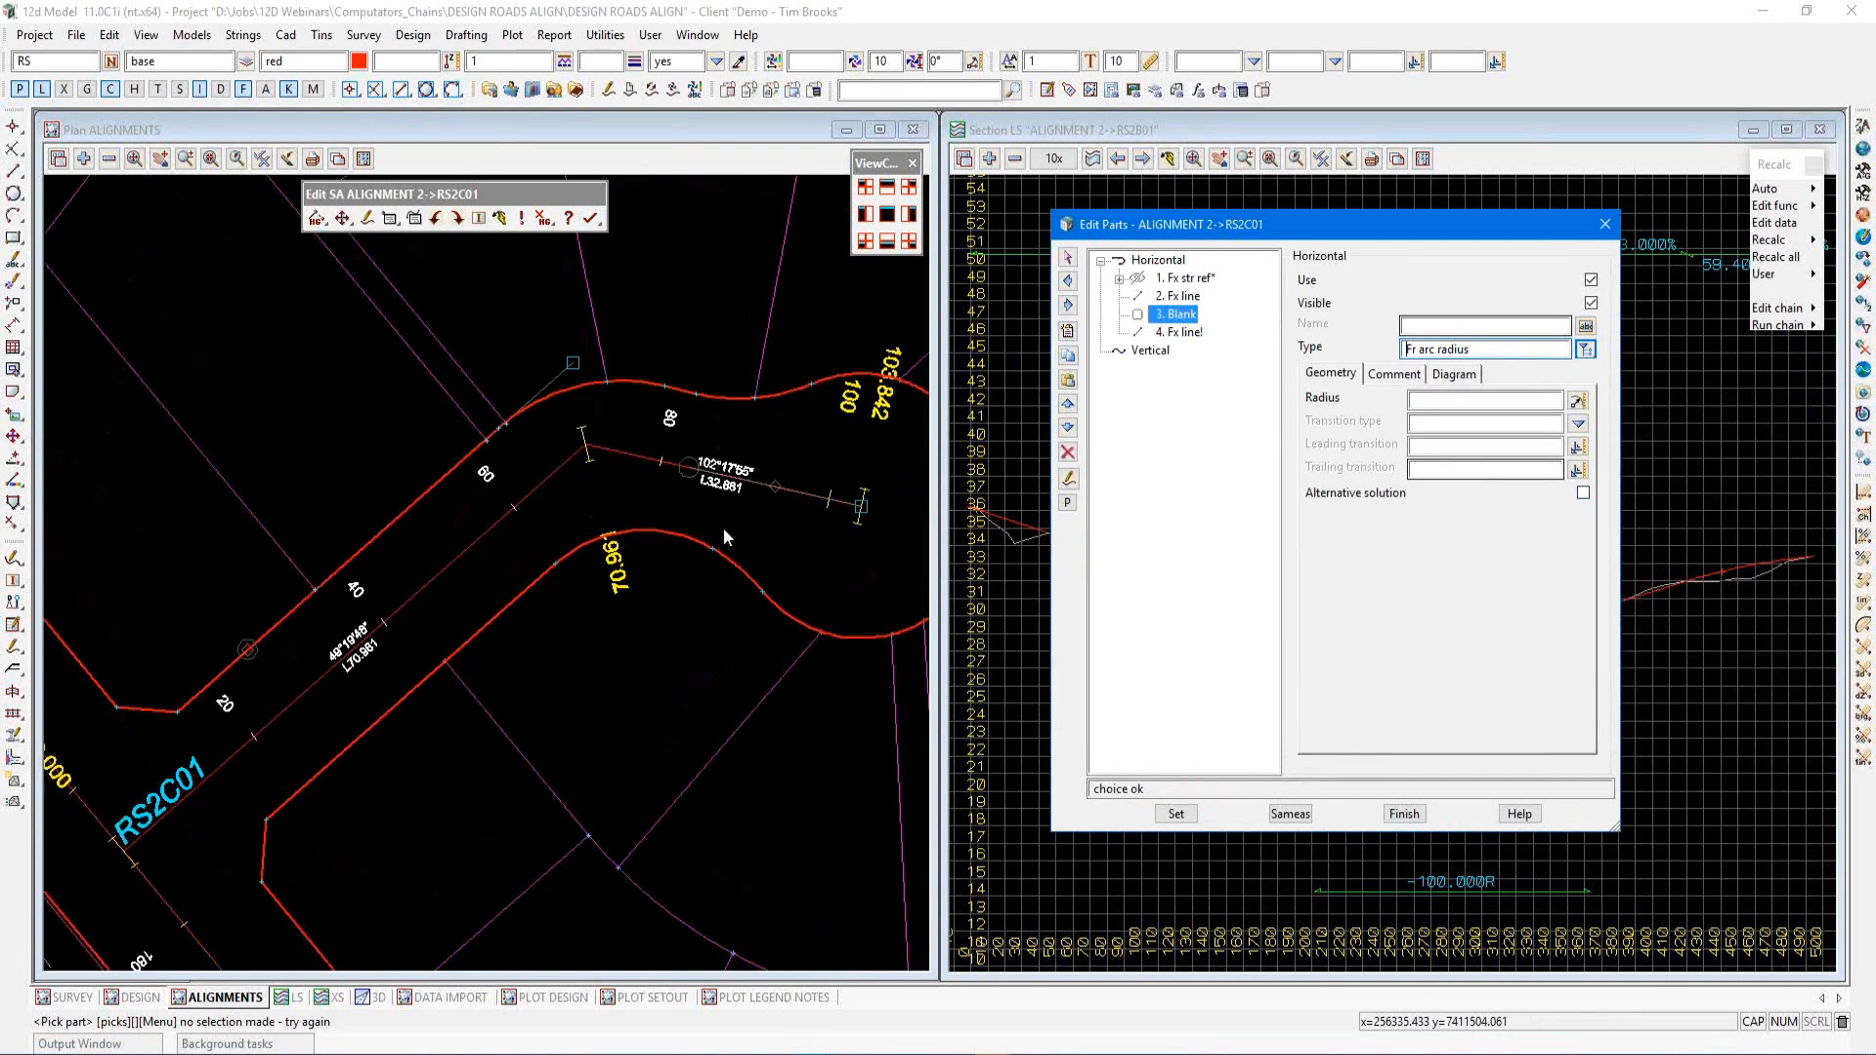
scroll(443, 602, "down", 2)
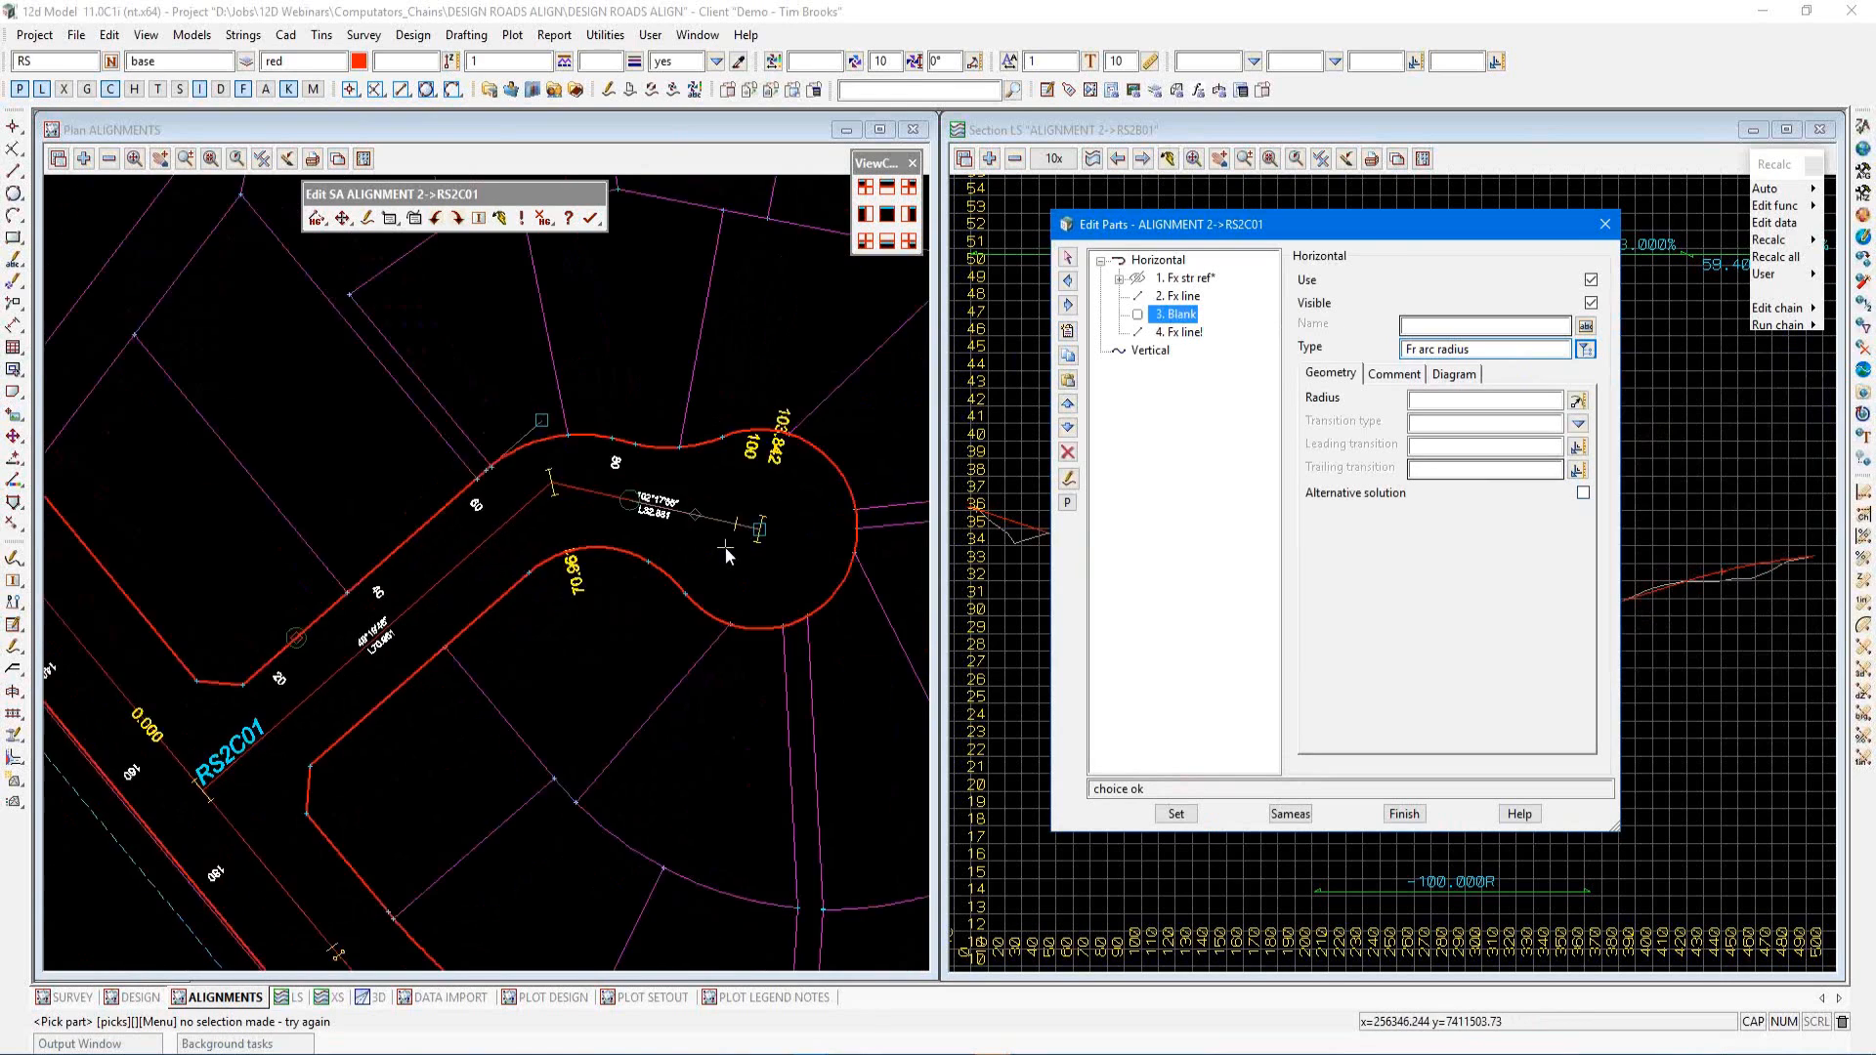
scroll(726, 549, "up", 2)
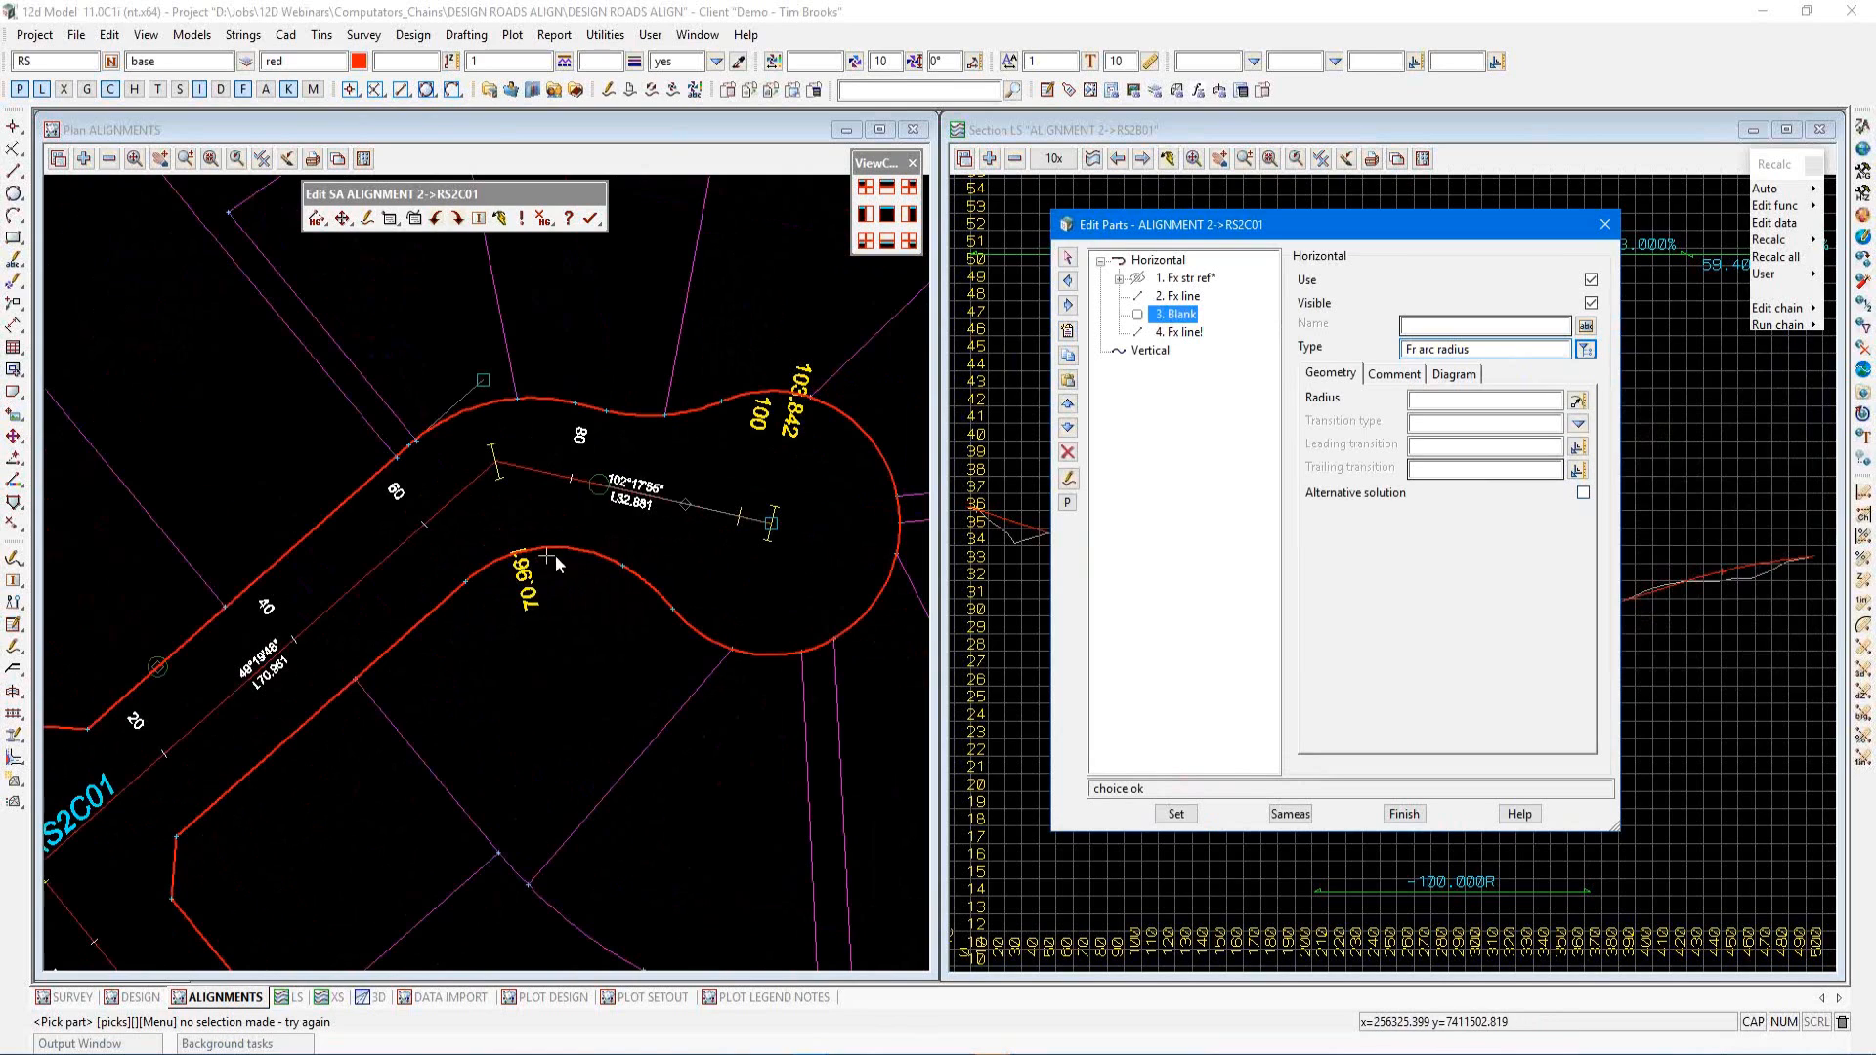
left_click(1576, 401)
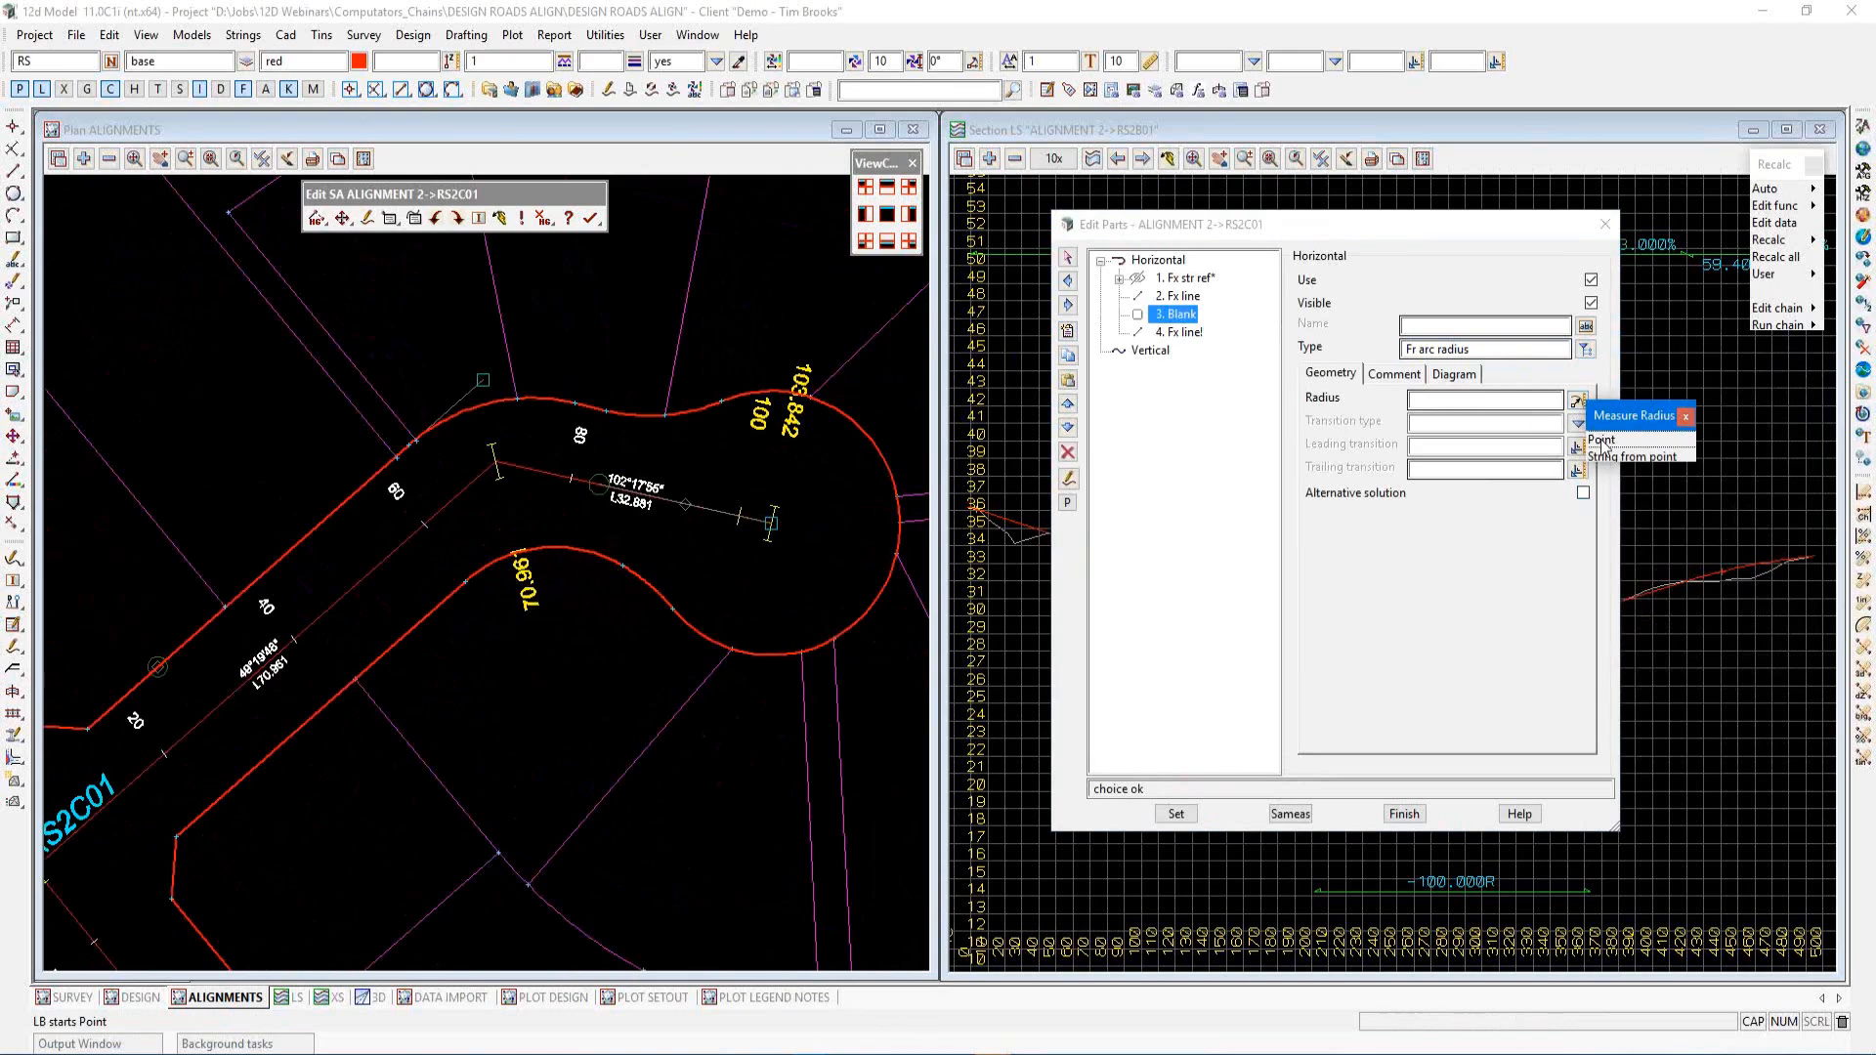
left_click(1603, 441)
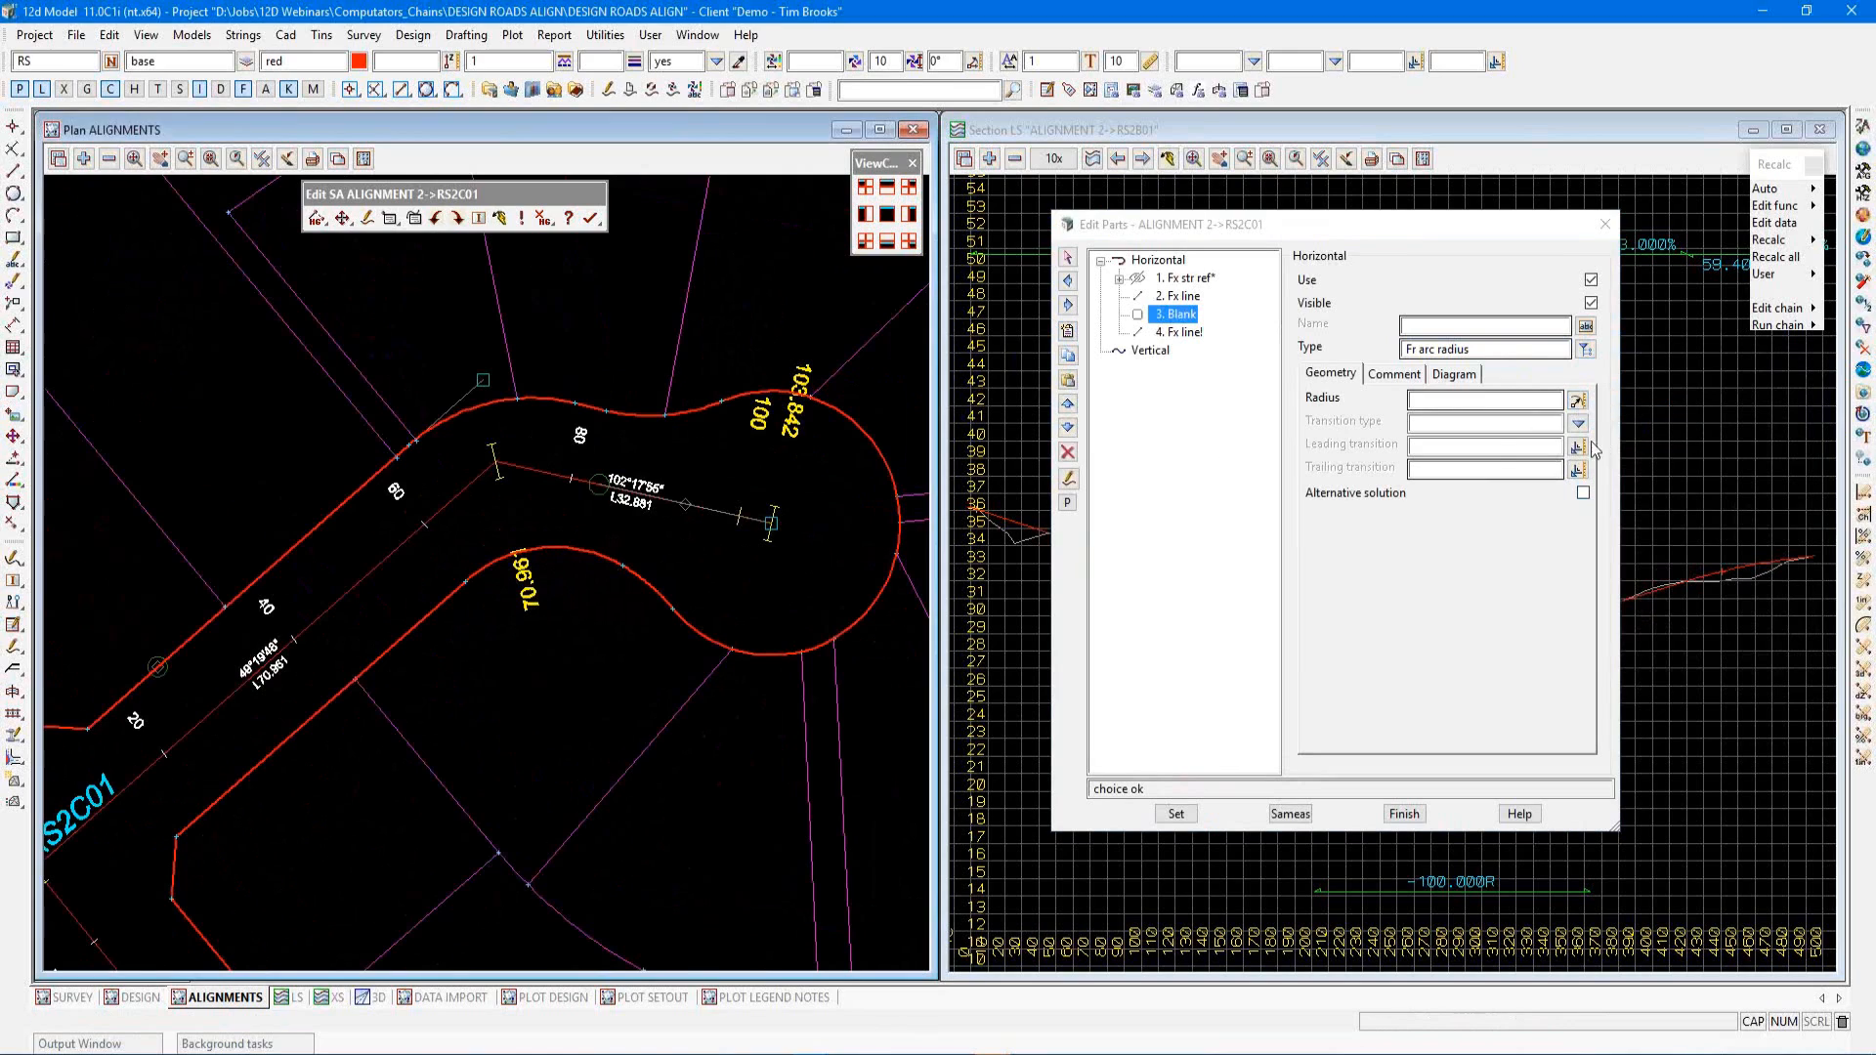
right_click(556, 638)
left_click(634, 829)
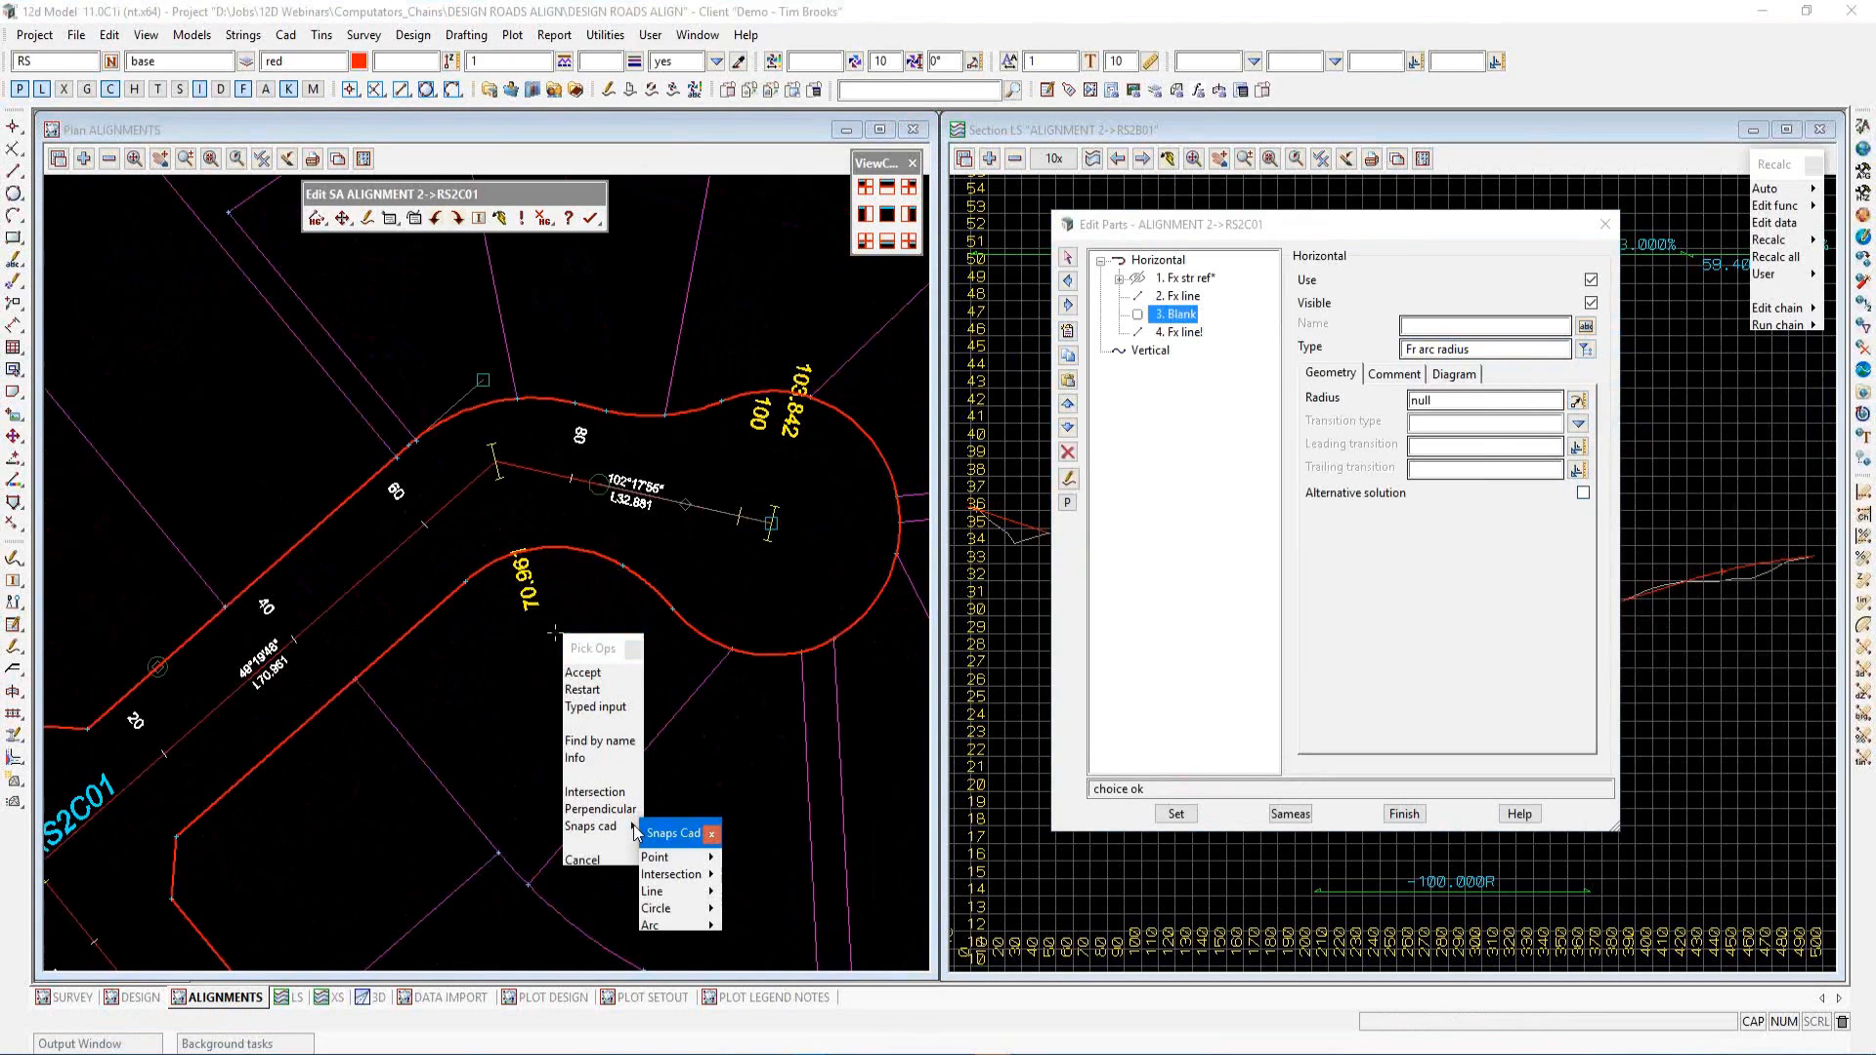
left_click(692, 927)
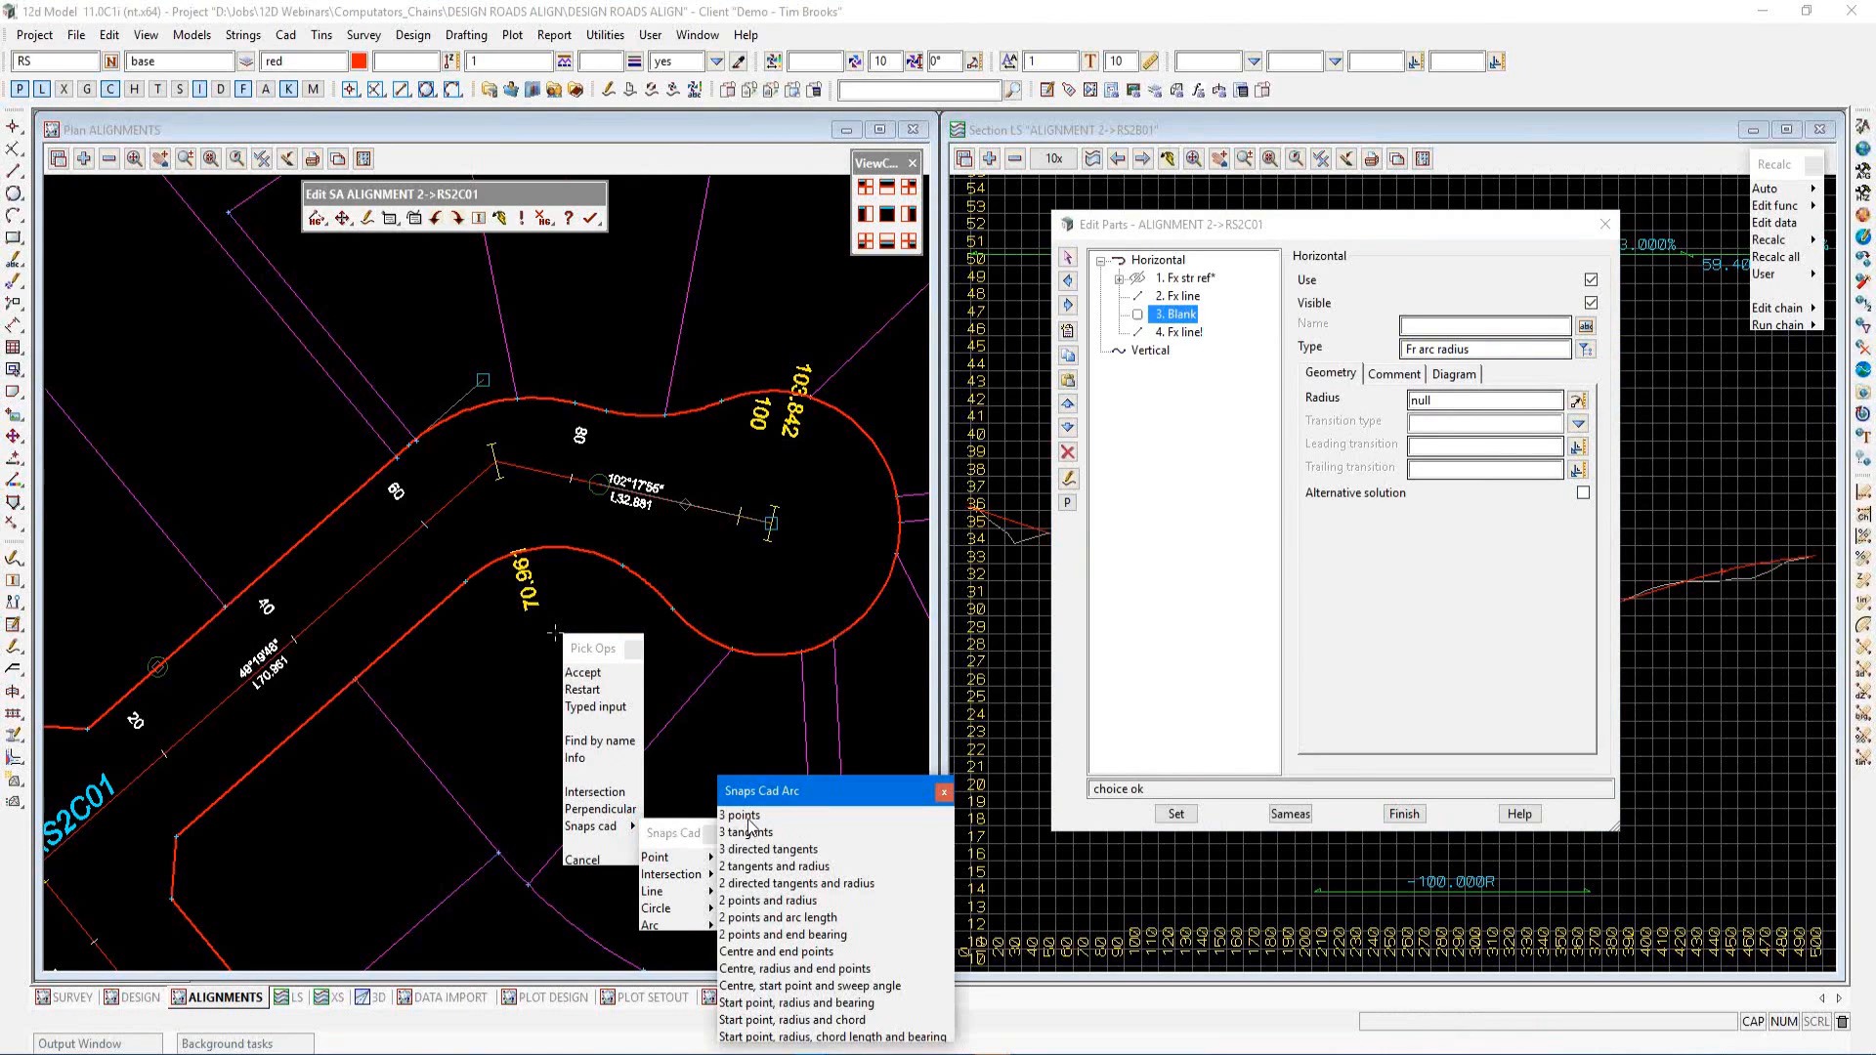
left_click(745, 817)
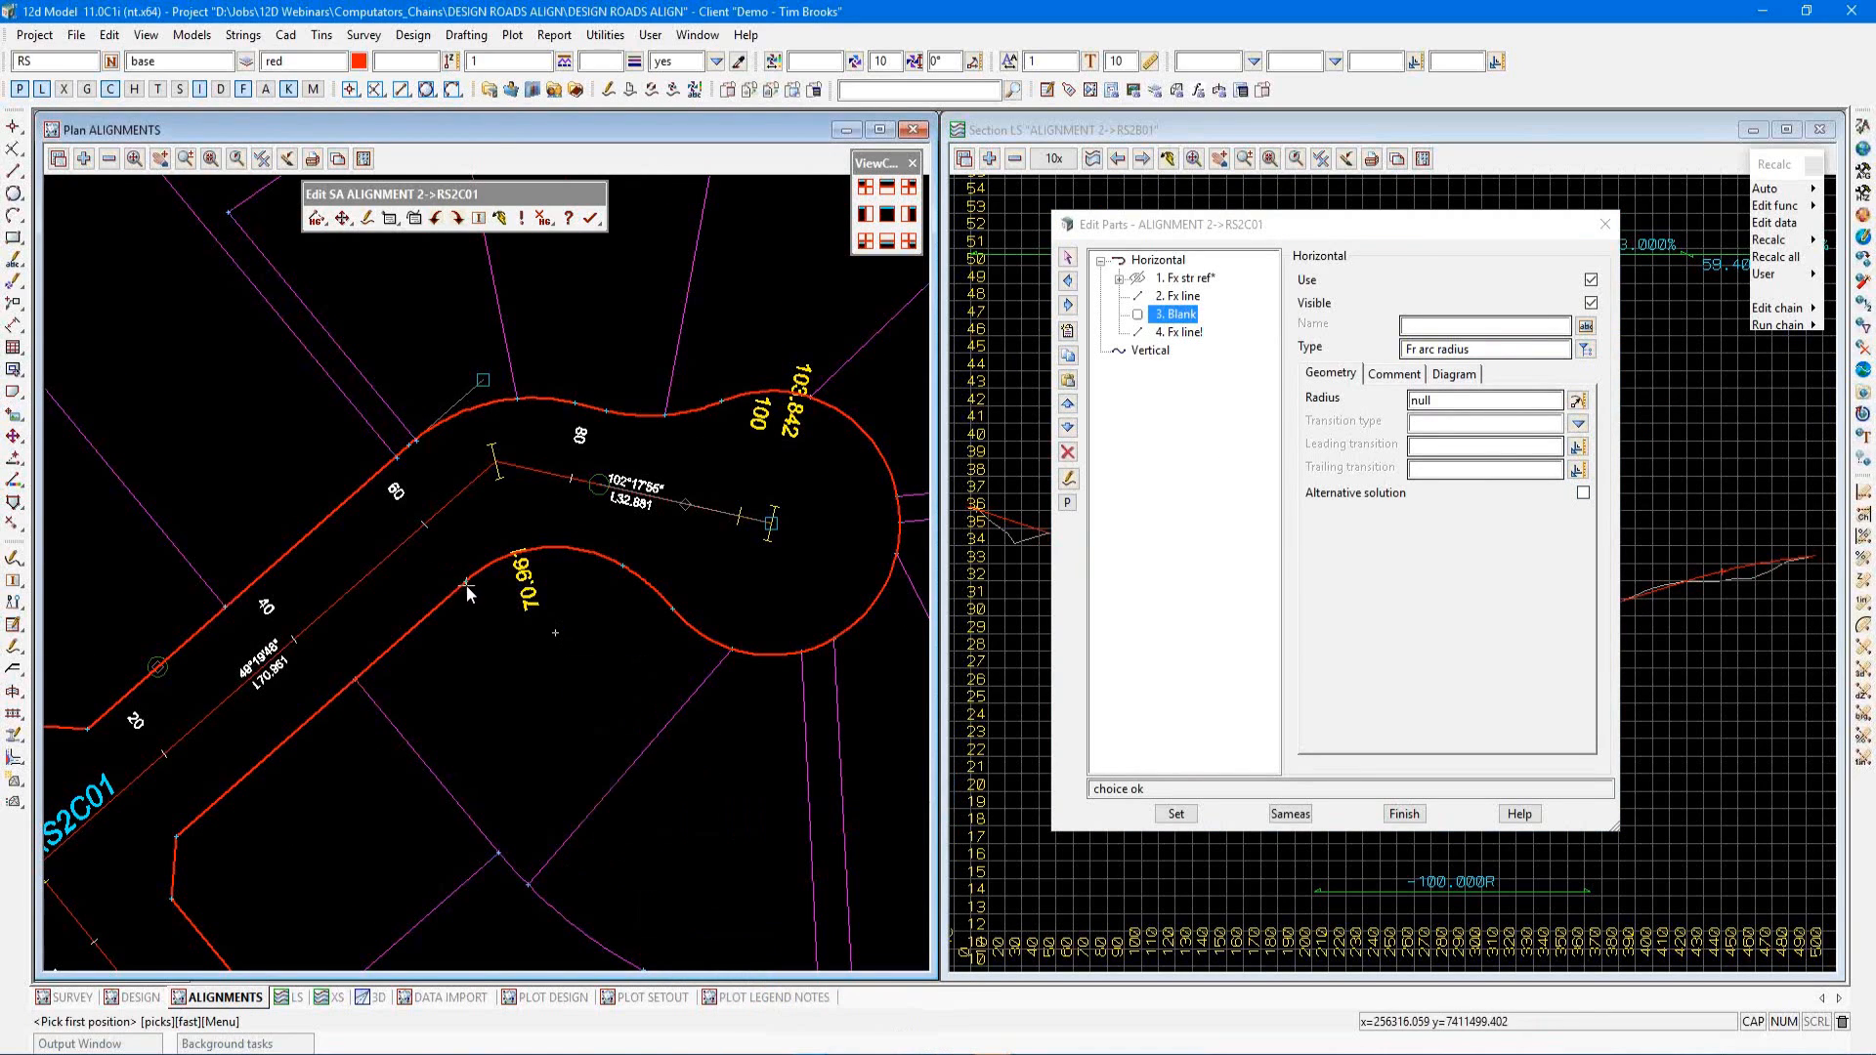
left_click(466, 584)
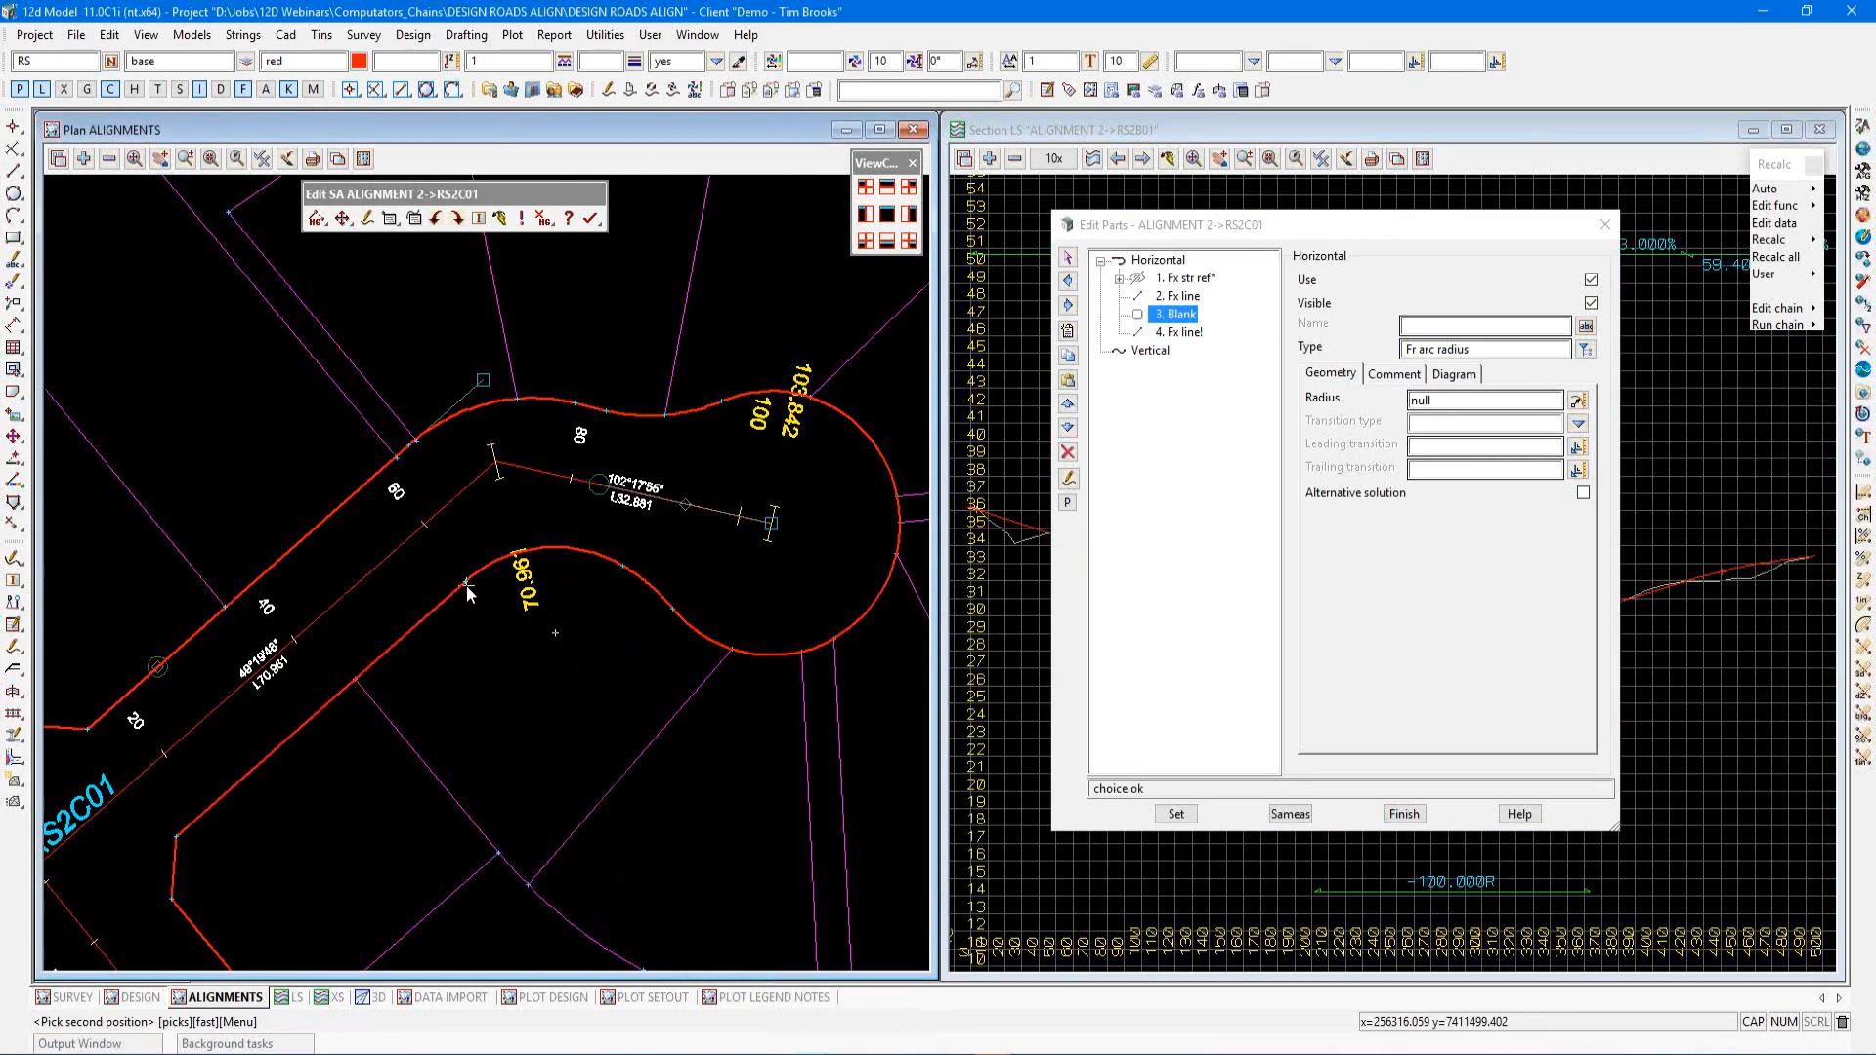
left_click(539, 547)
left_click(632, 574)
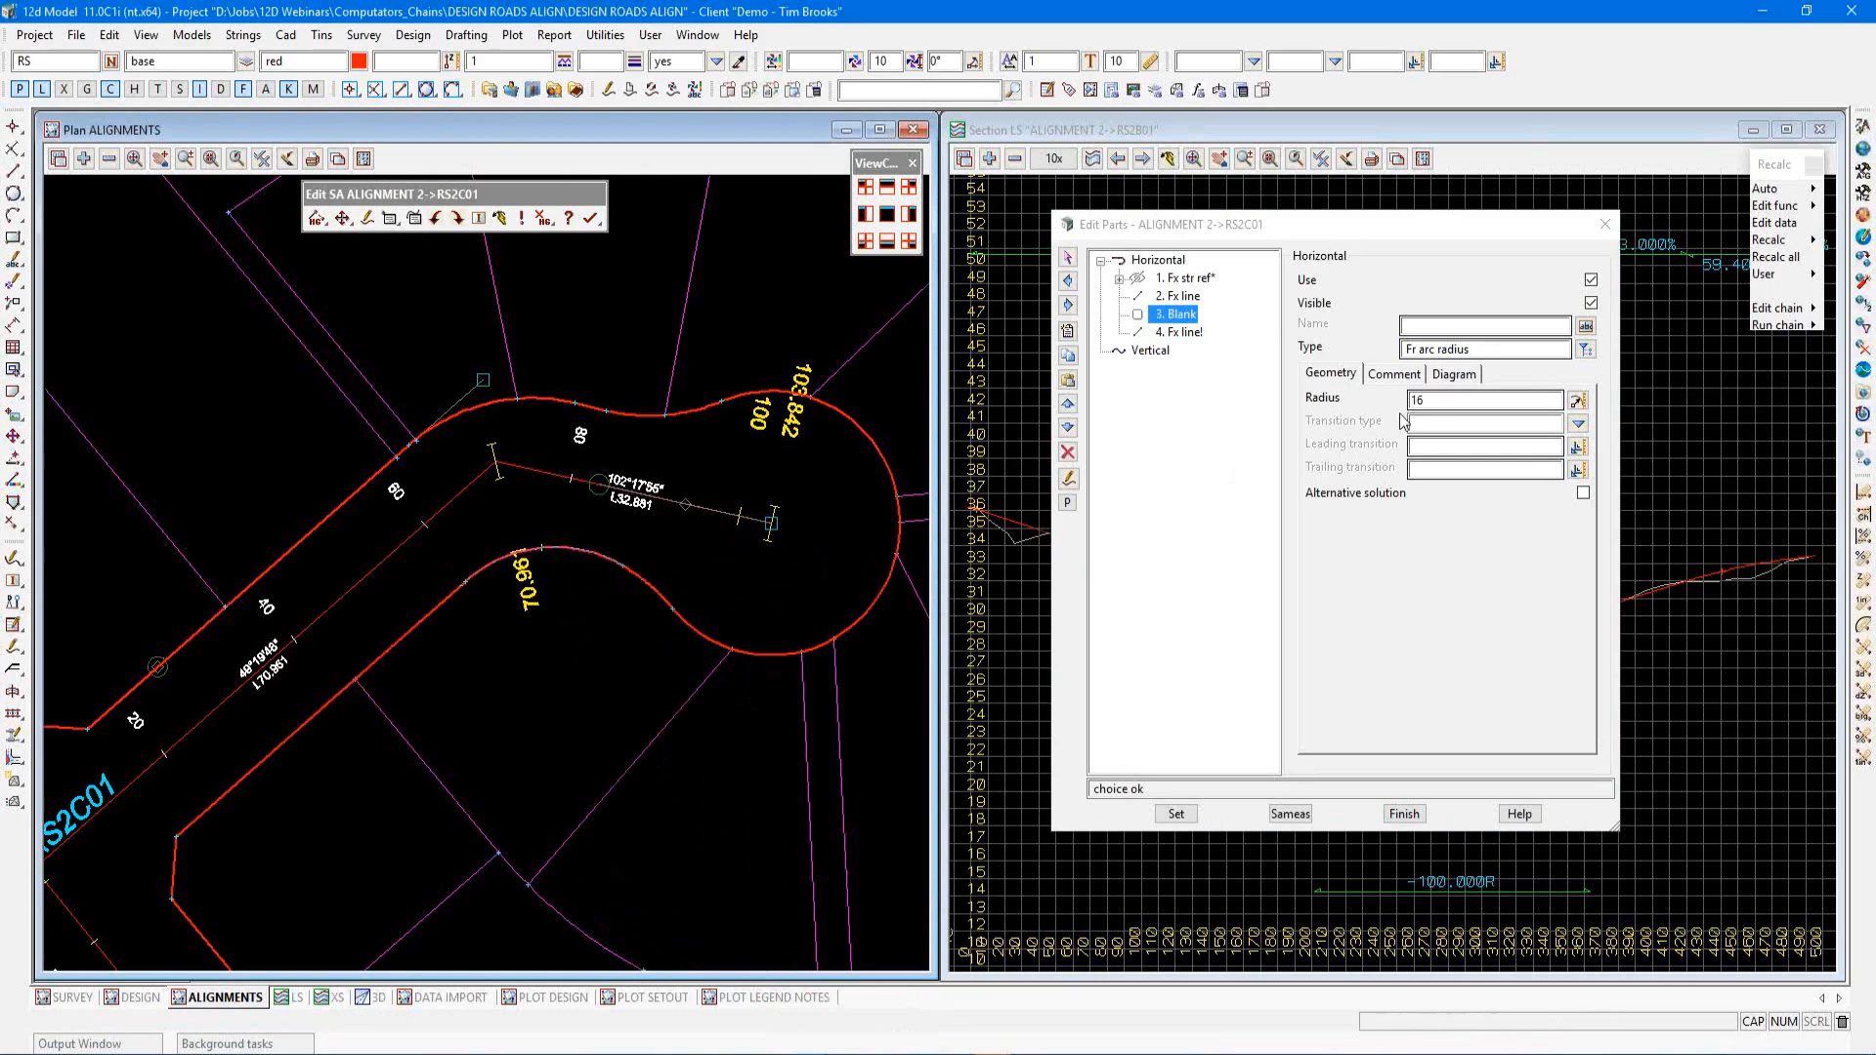
Set the arc radius to 16+8 and apply the arc part
left_click(1431, 401)
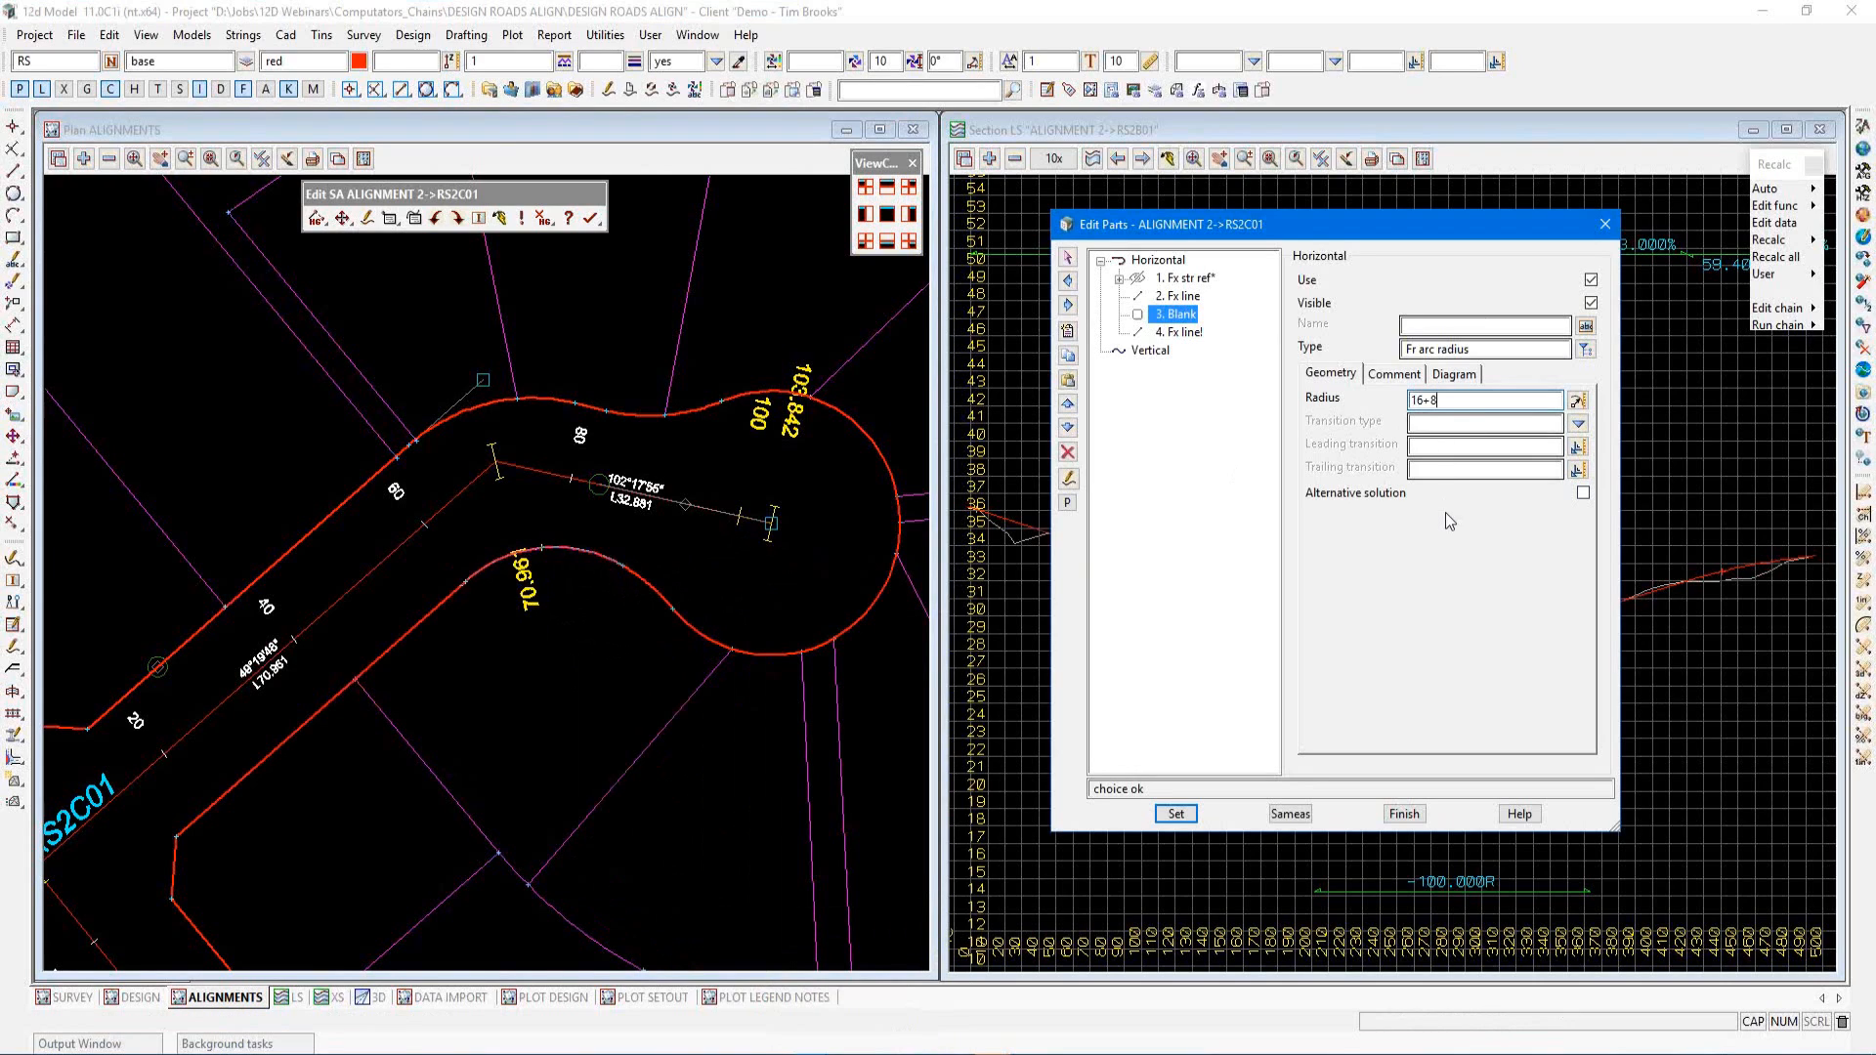
key("Tab")
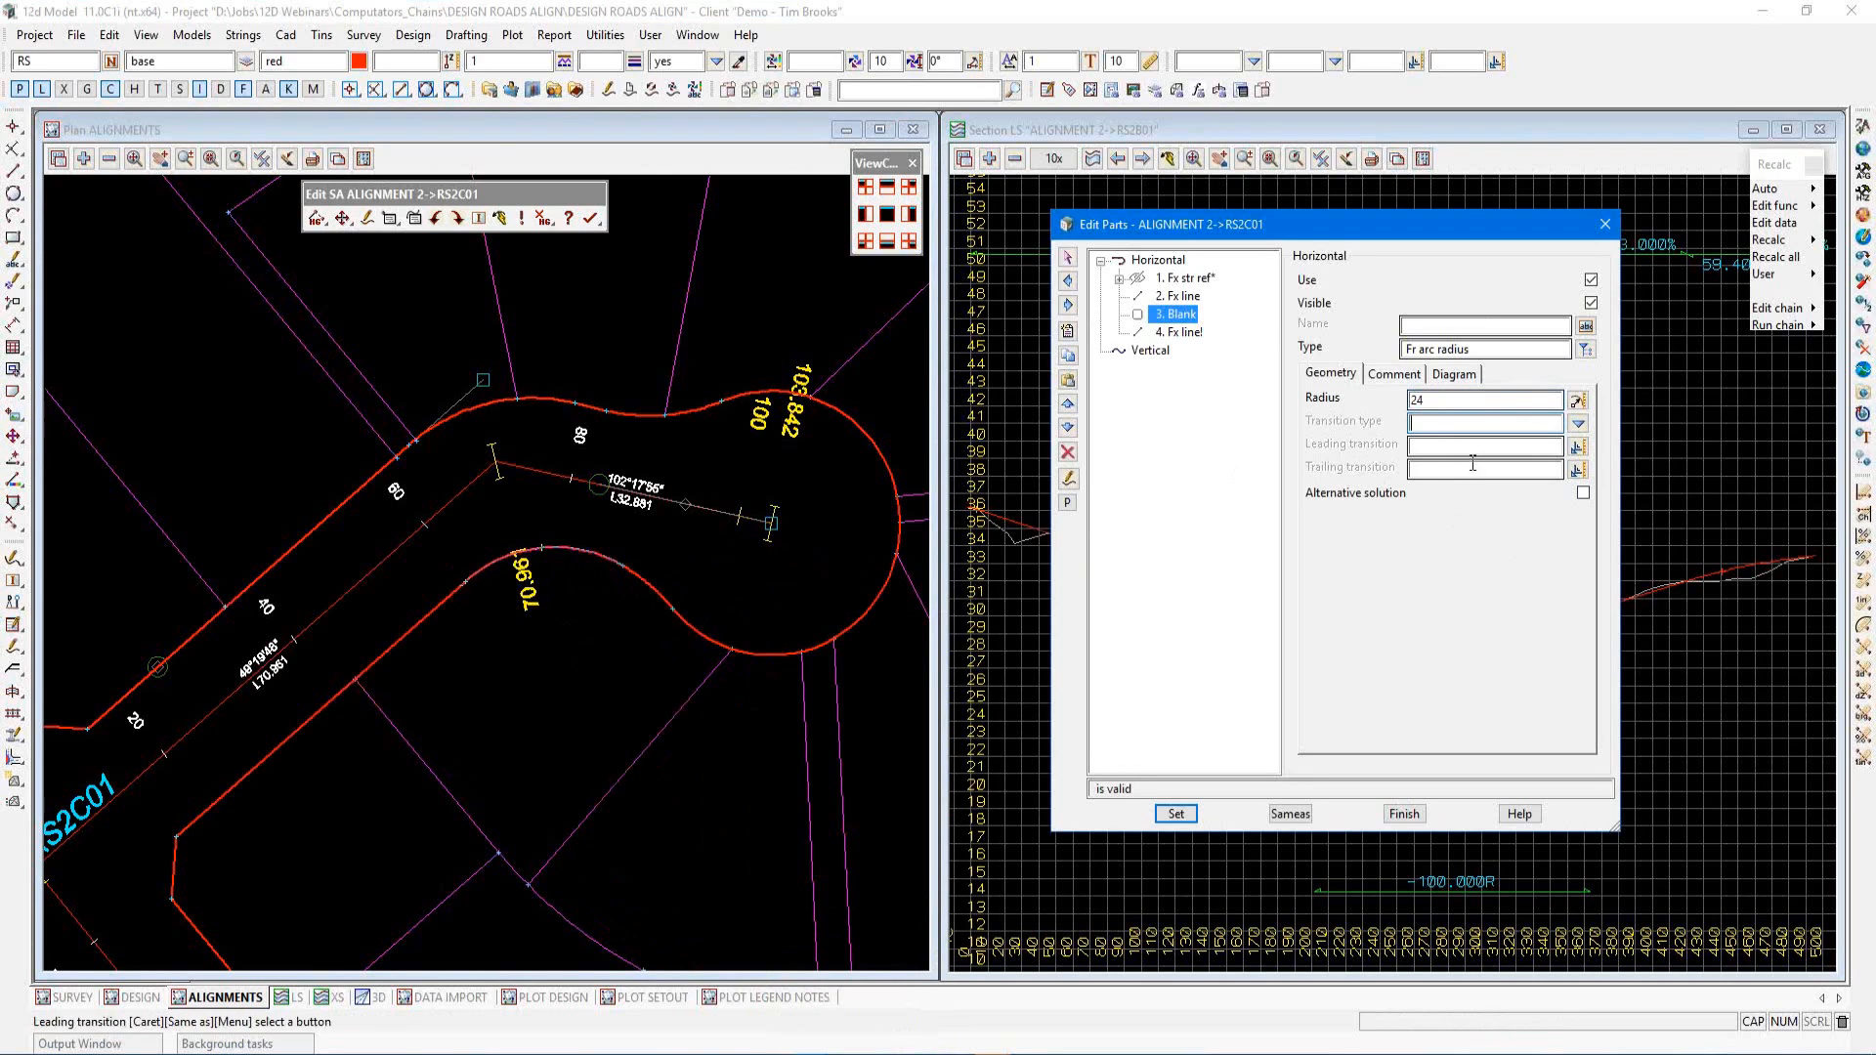
left_click(1190, 819)
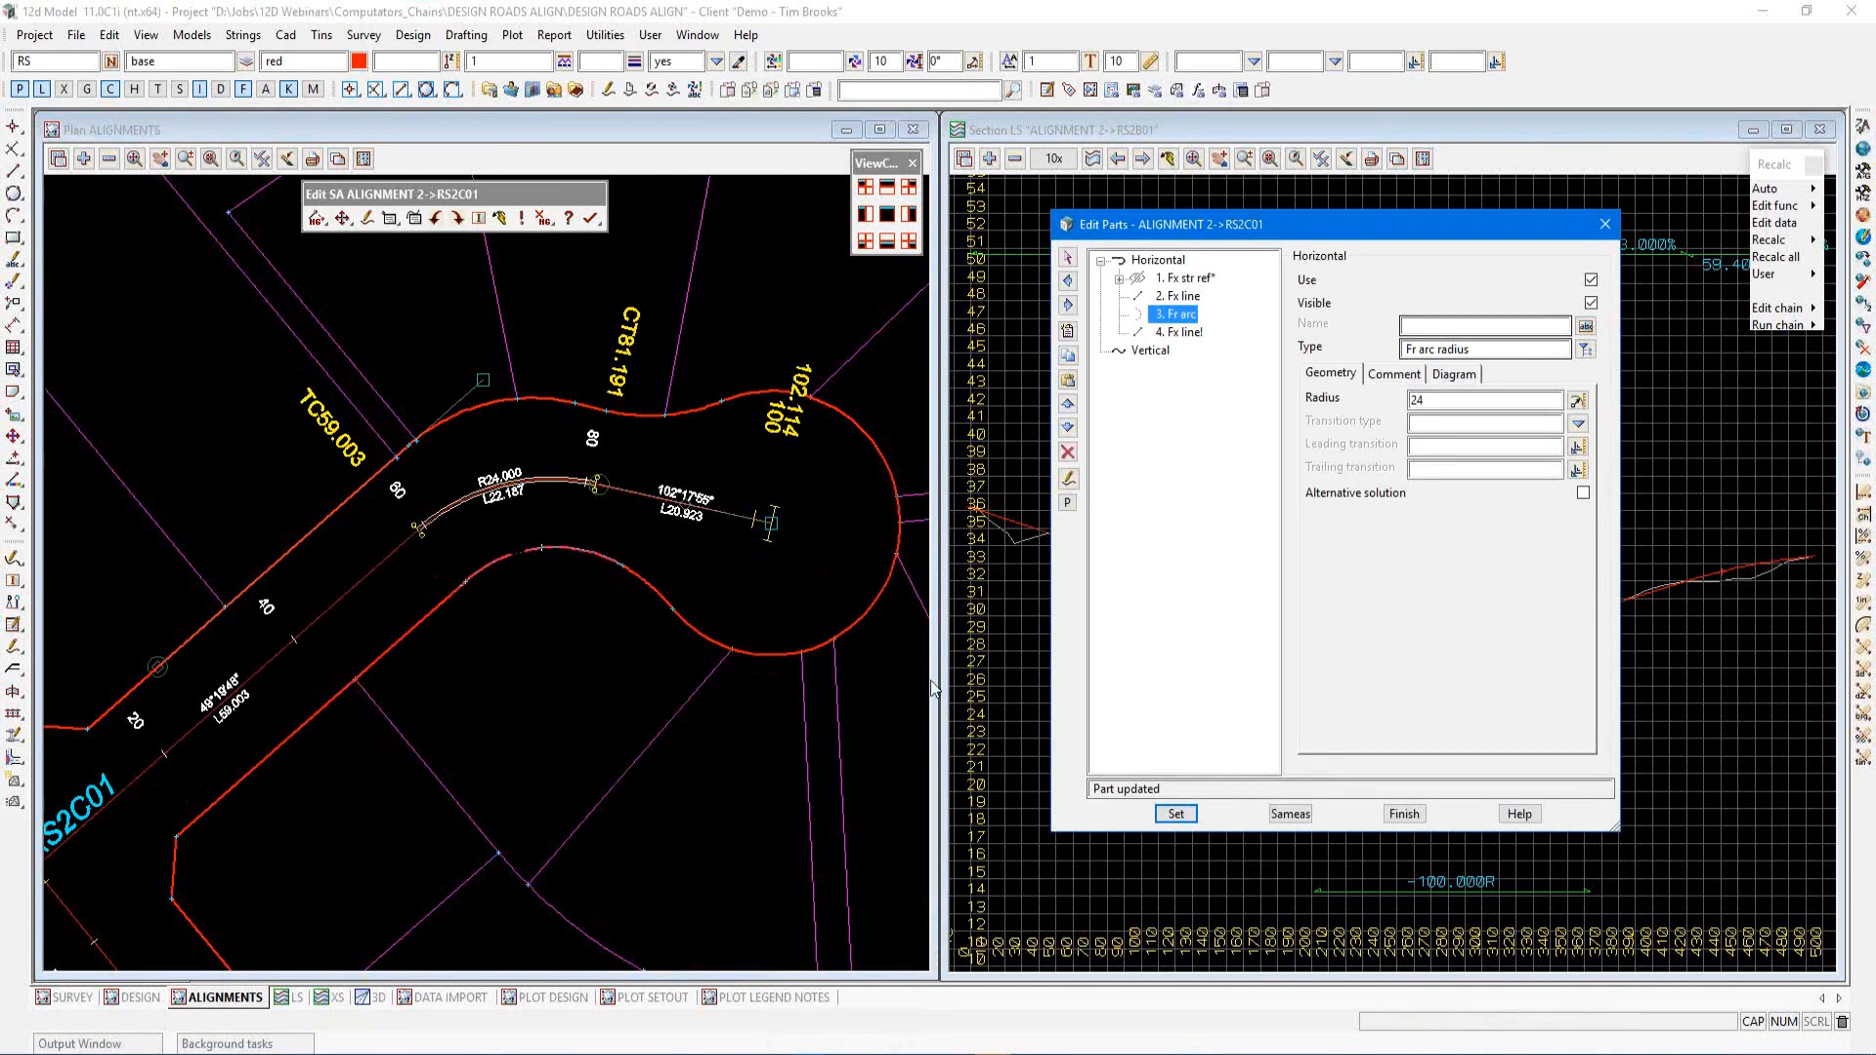
Name the arc part CURVE 10 and apply it
left_click(1479, 323)
type("CURVE 10")
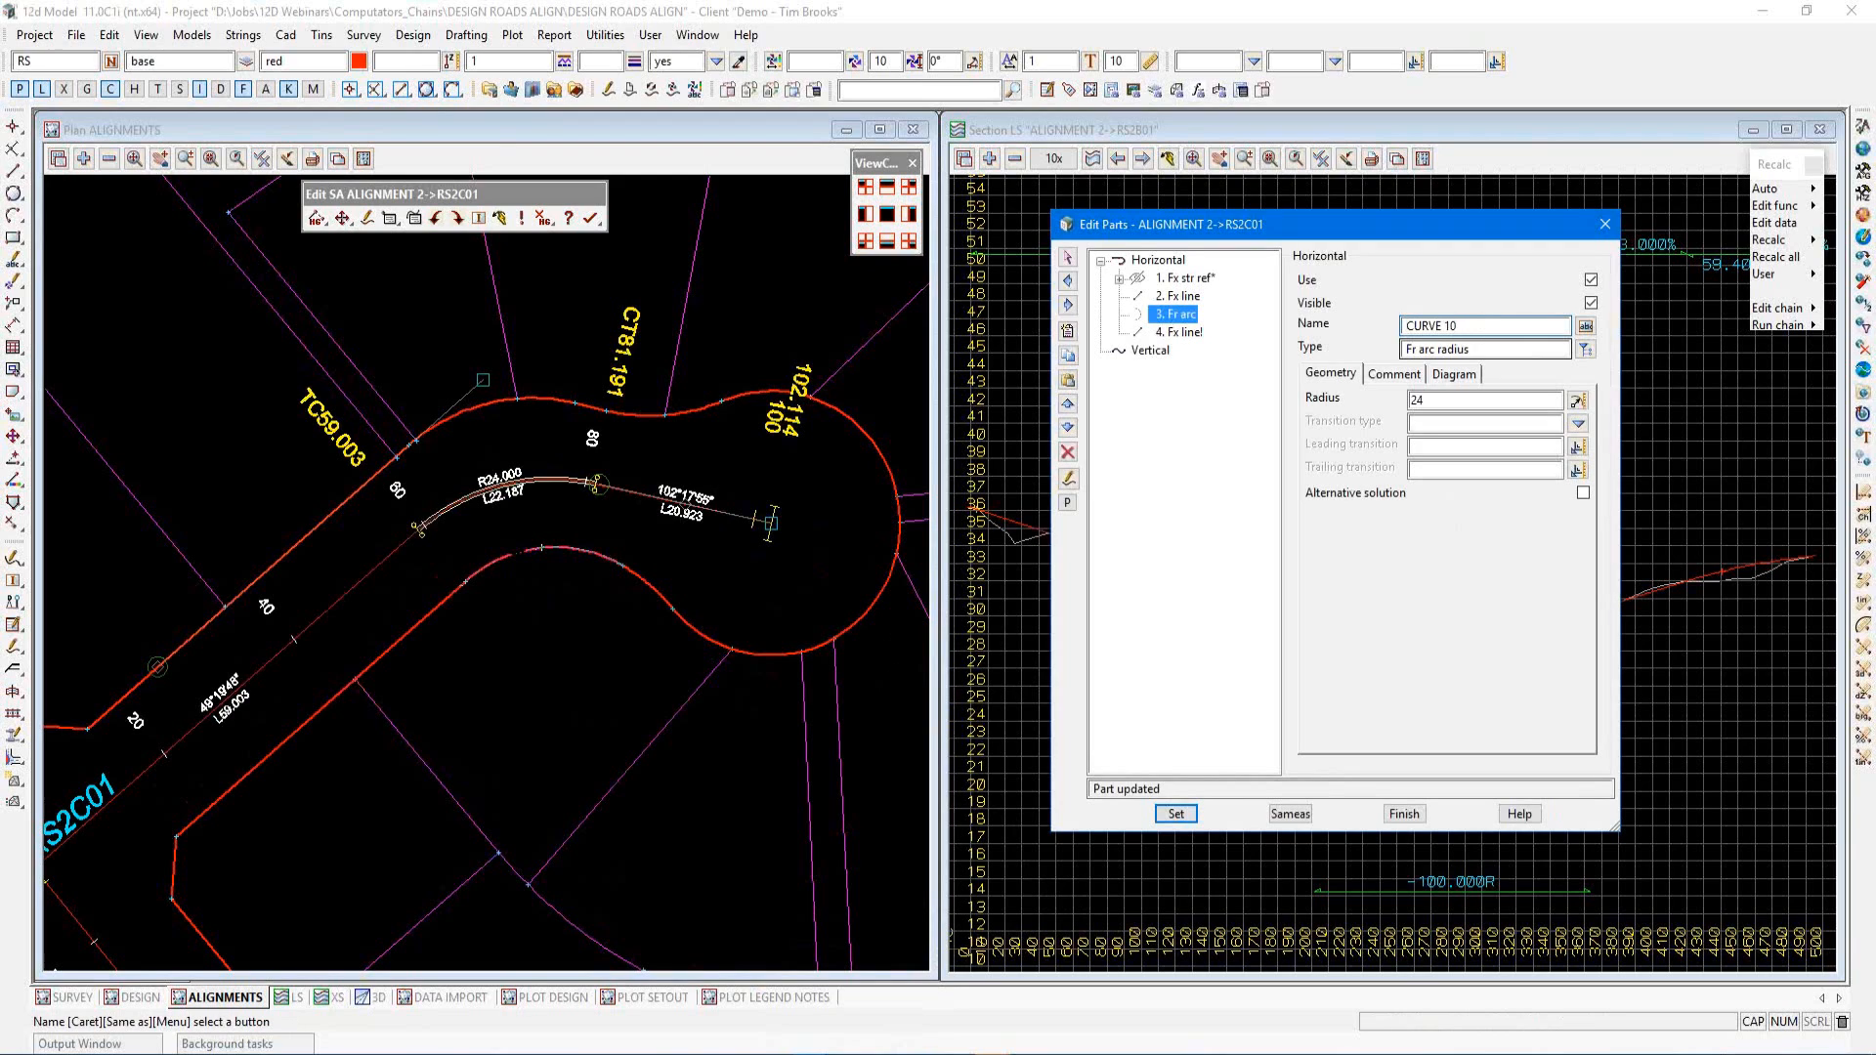
left_click(1178, 814)
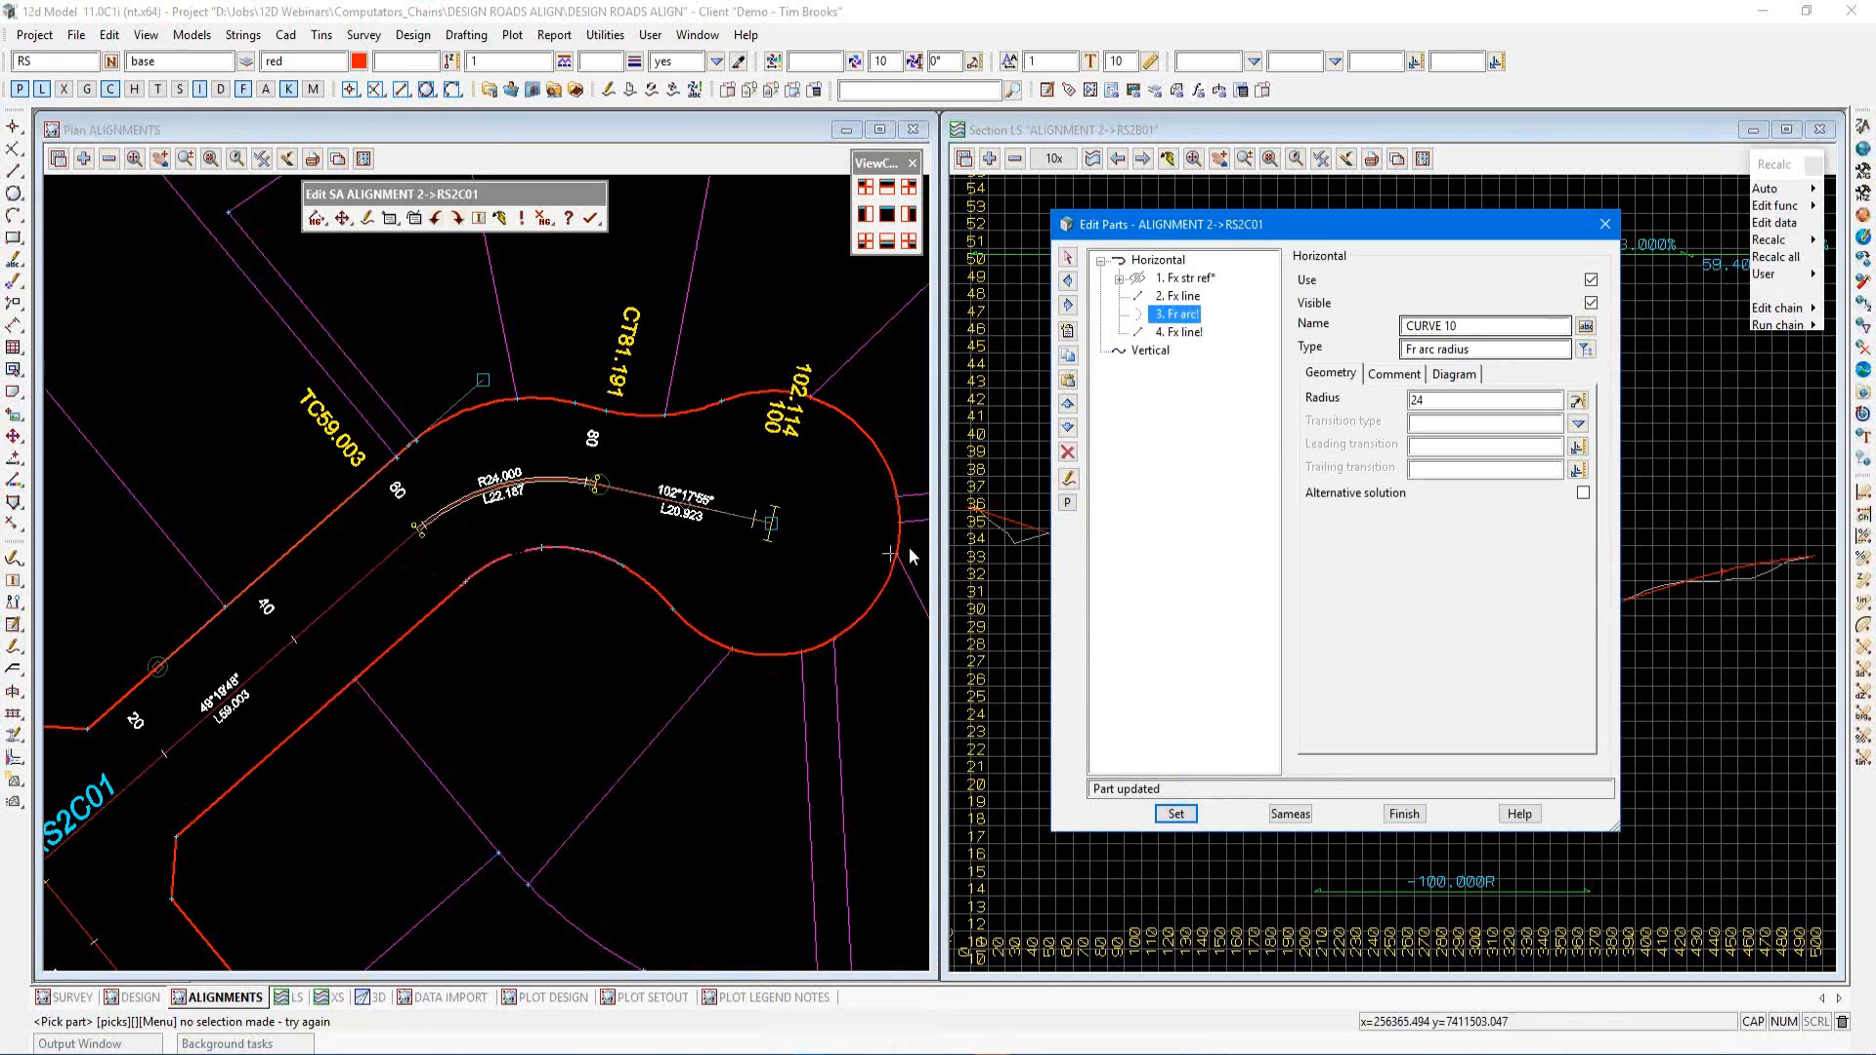
Add a part after the last fixed line as a floating line end with a length of 10
left_click(1182, 337)
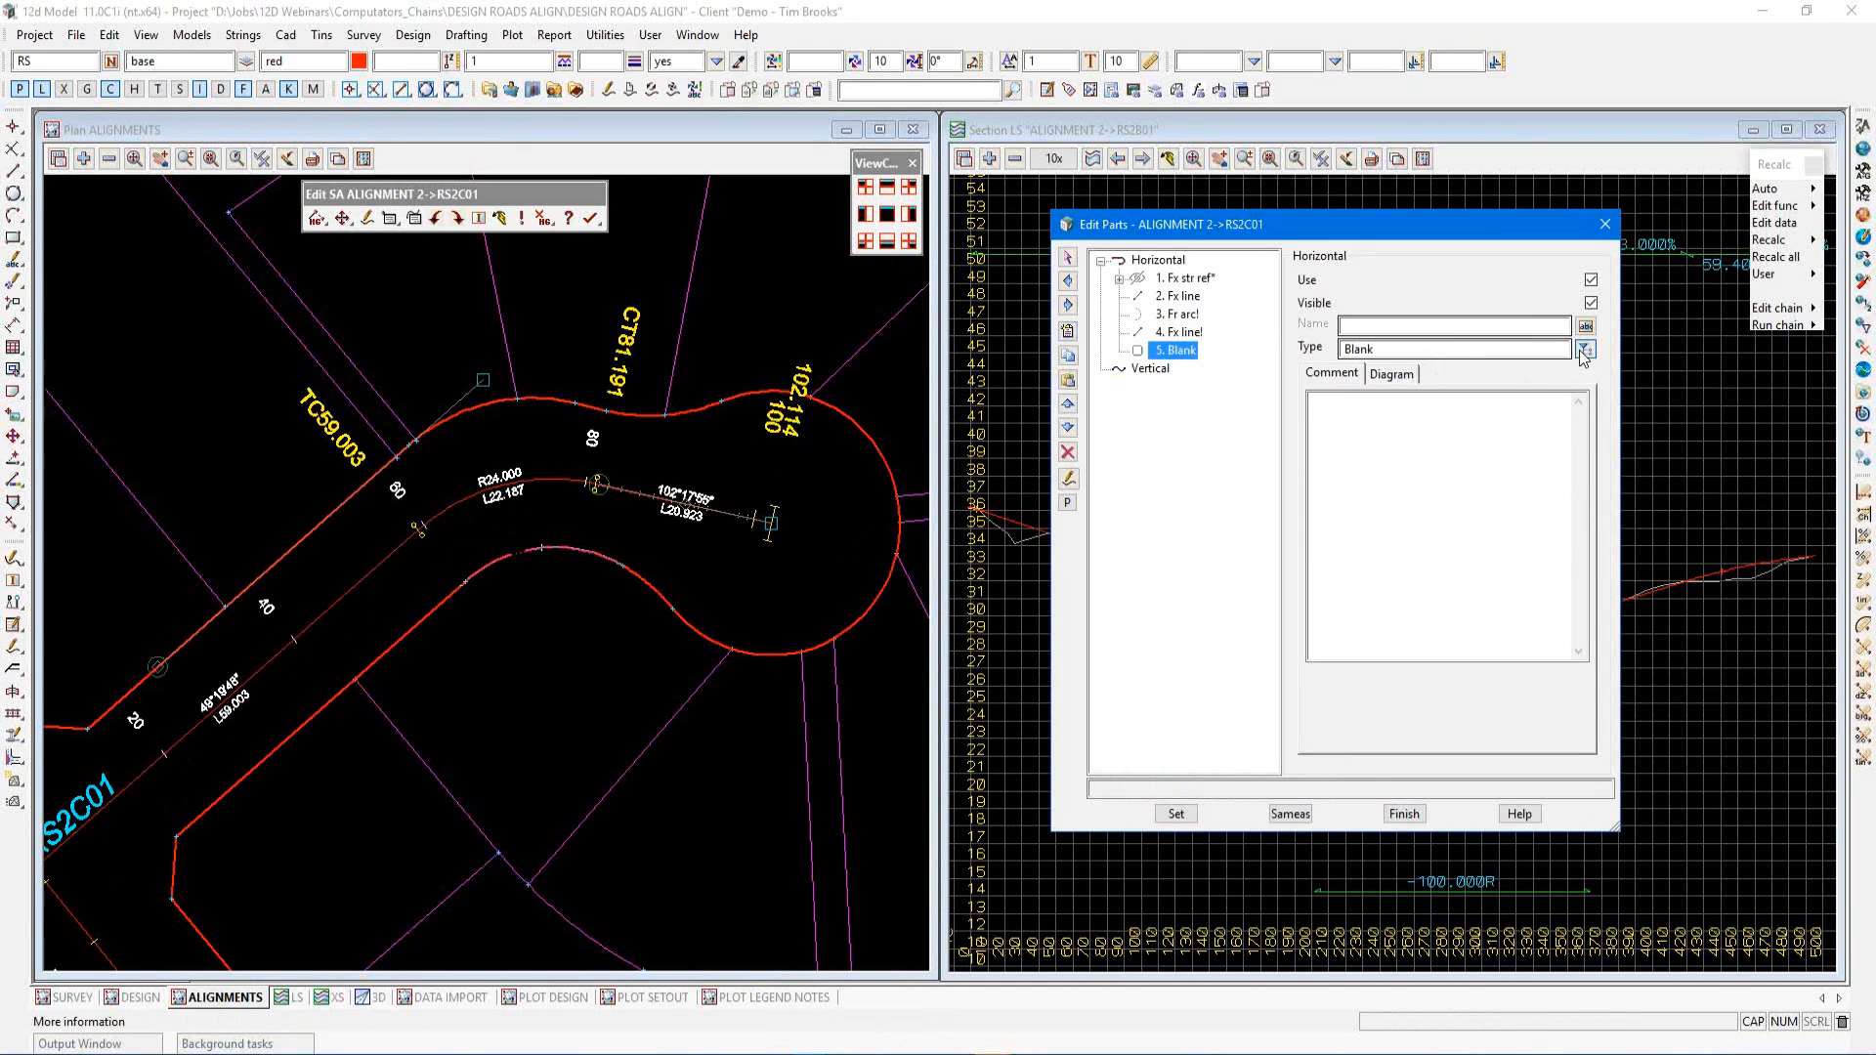
left_click(1585, 349)
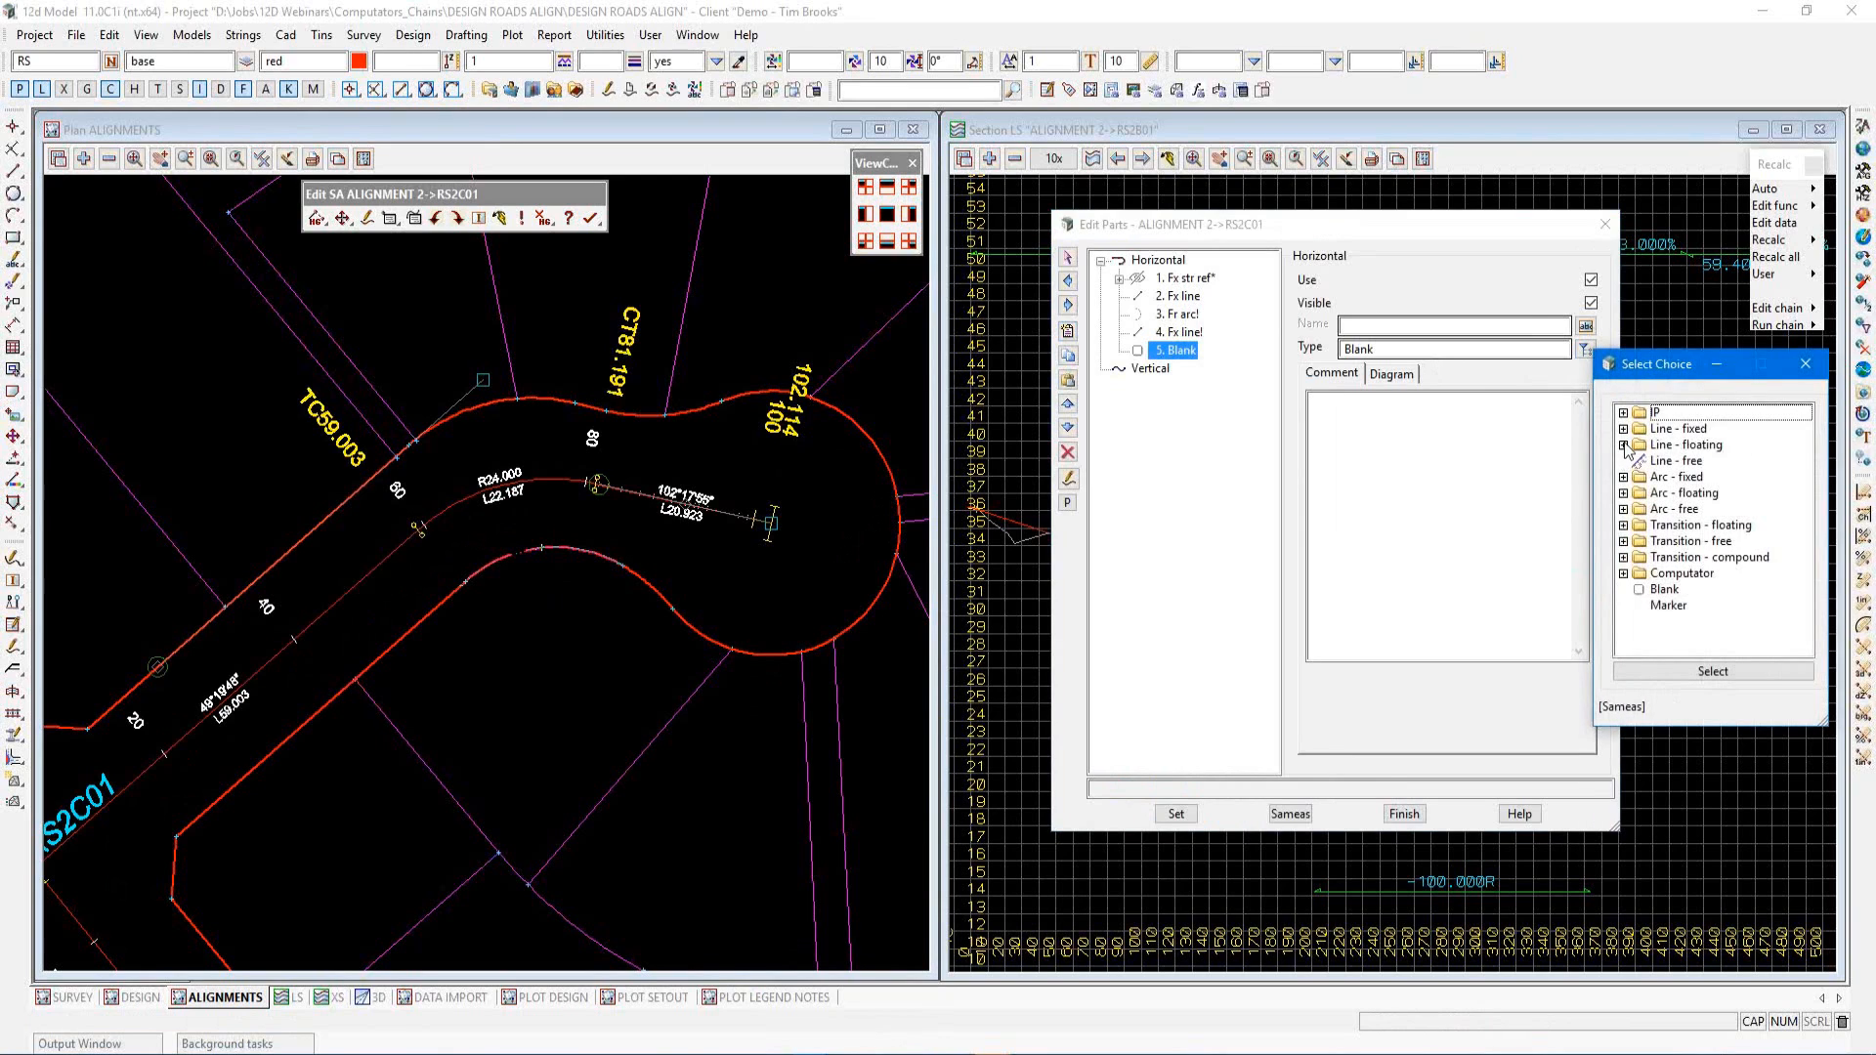
left_click(1625, 446)
double_click(1674, 493)
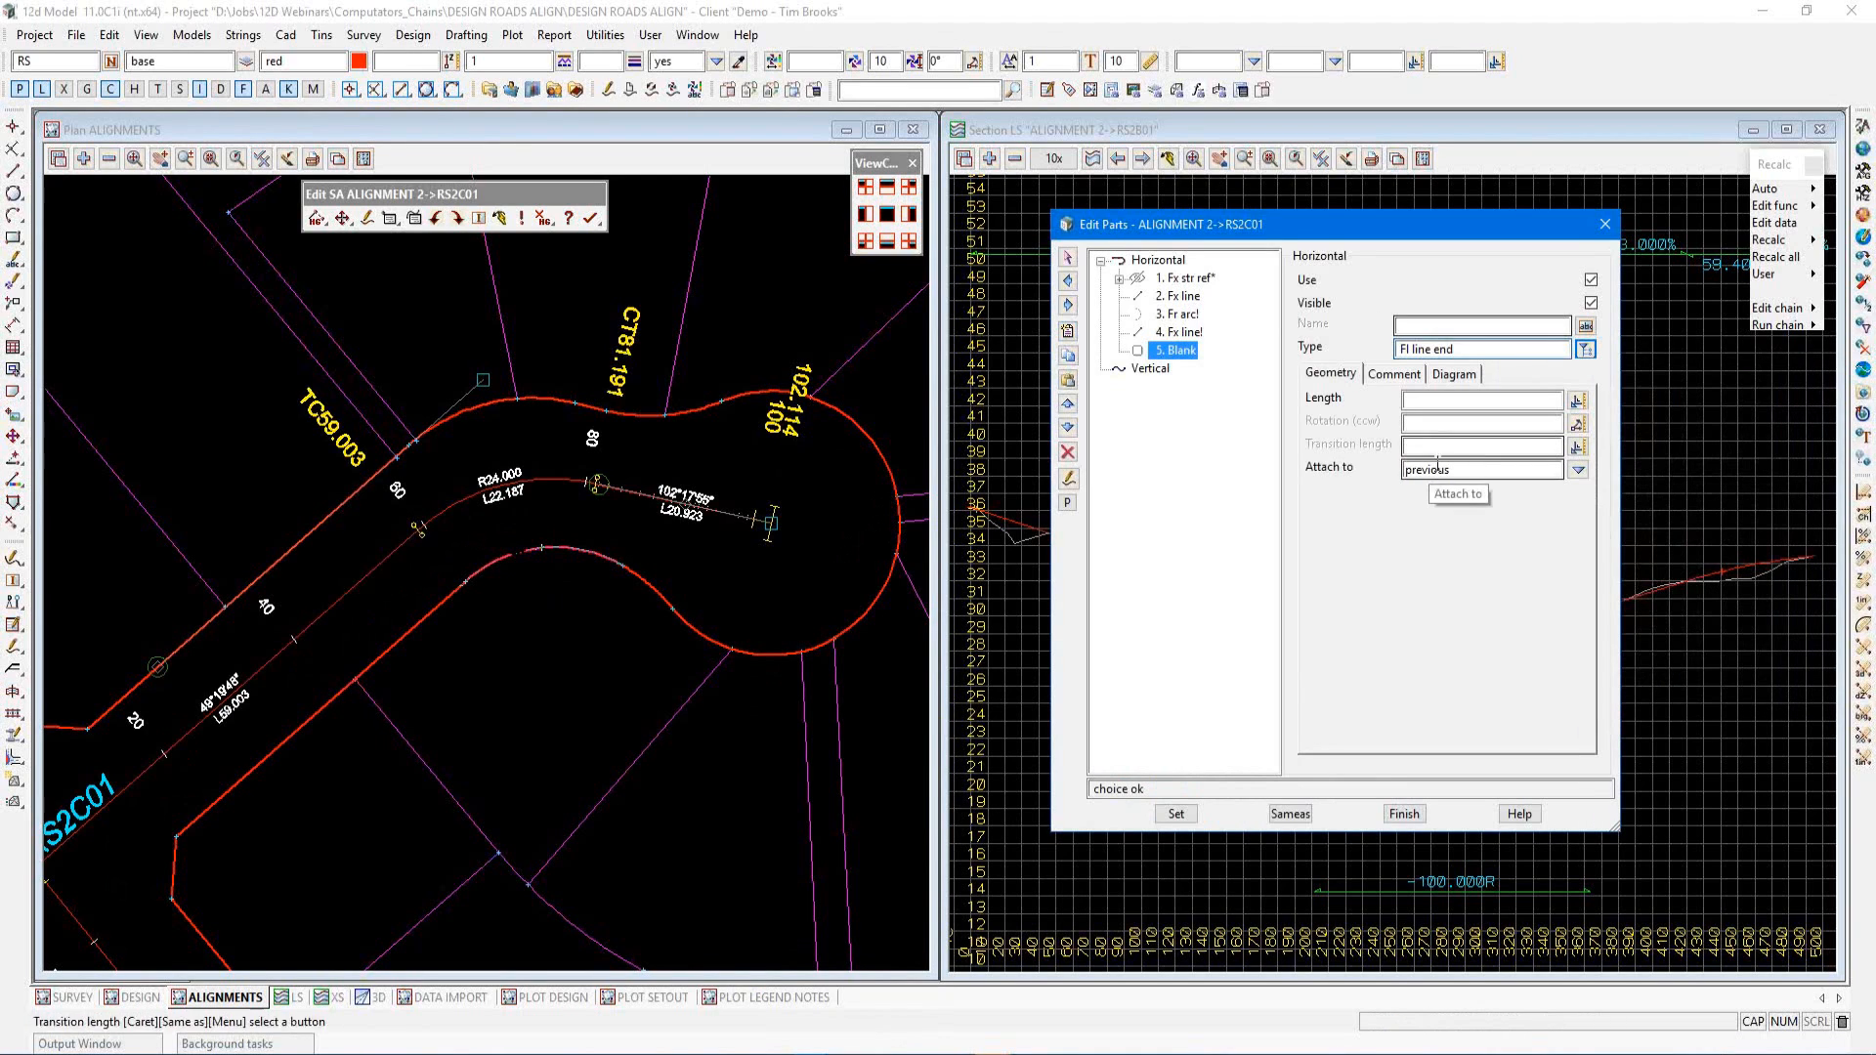
left_click(1417, 401)
type("10")
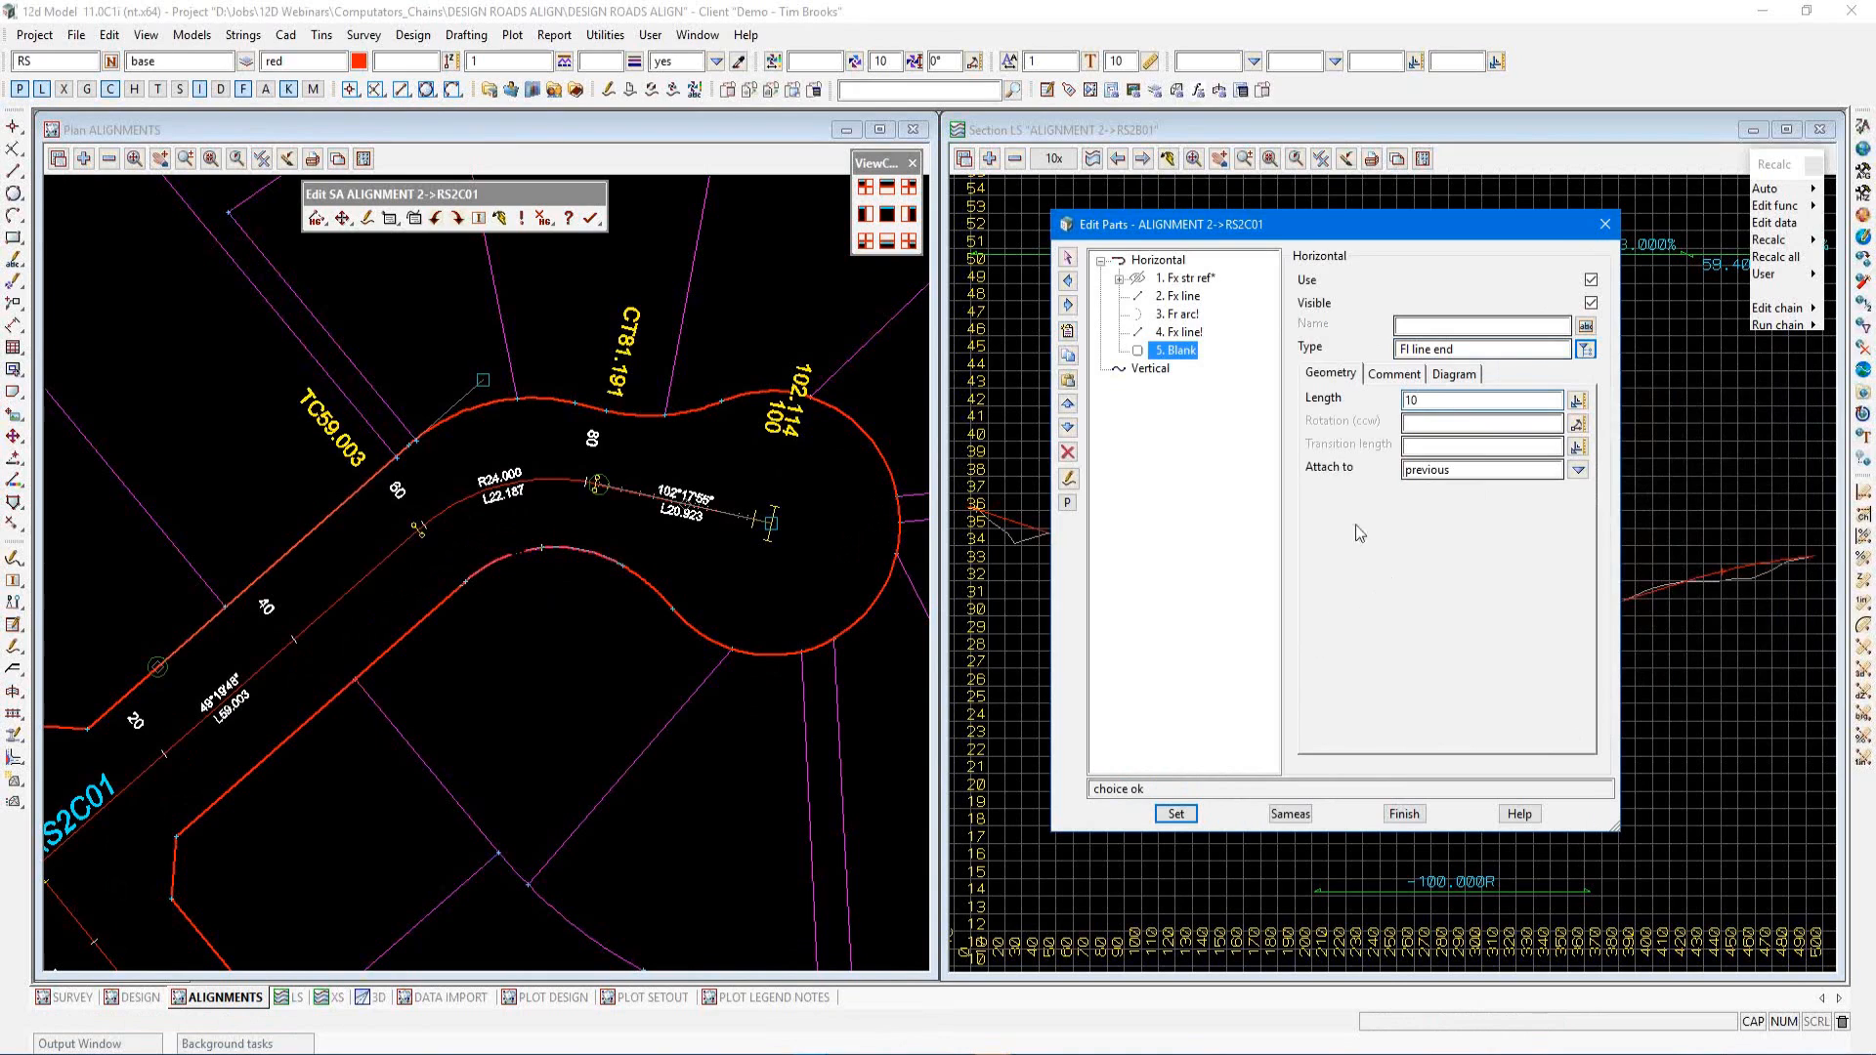
Name the floating line part CULDESAC and apply it
left_click(1403, 325)
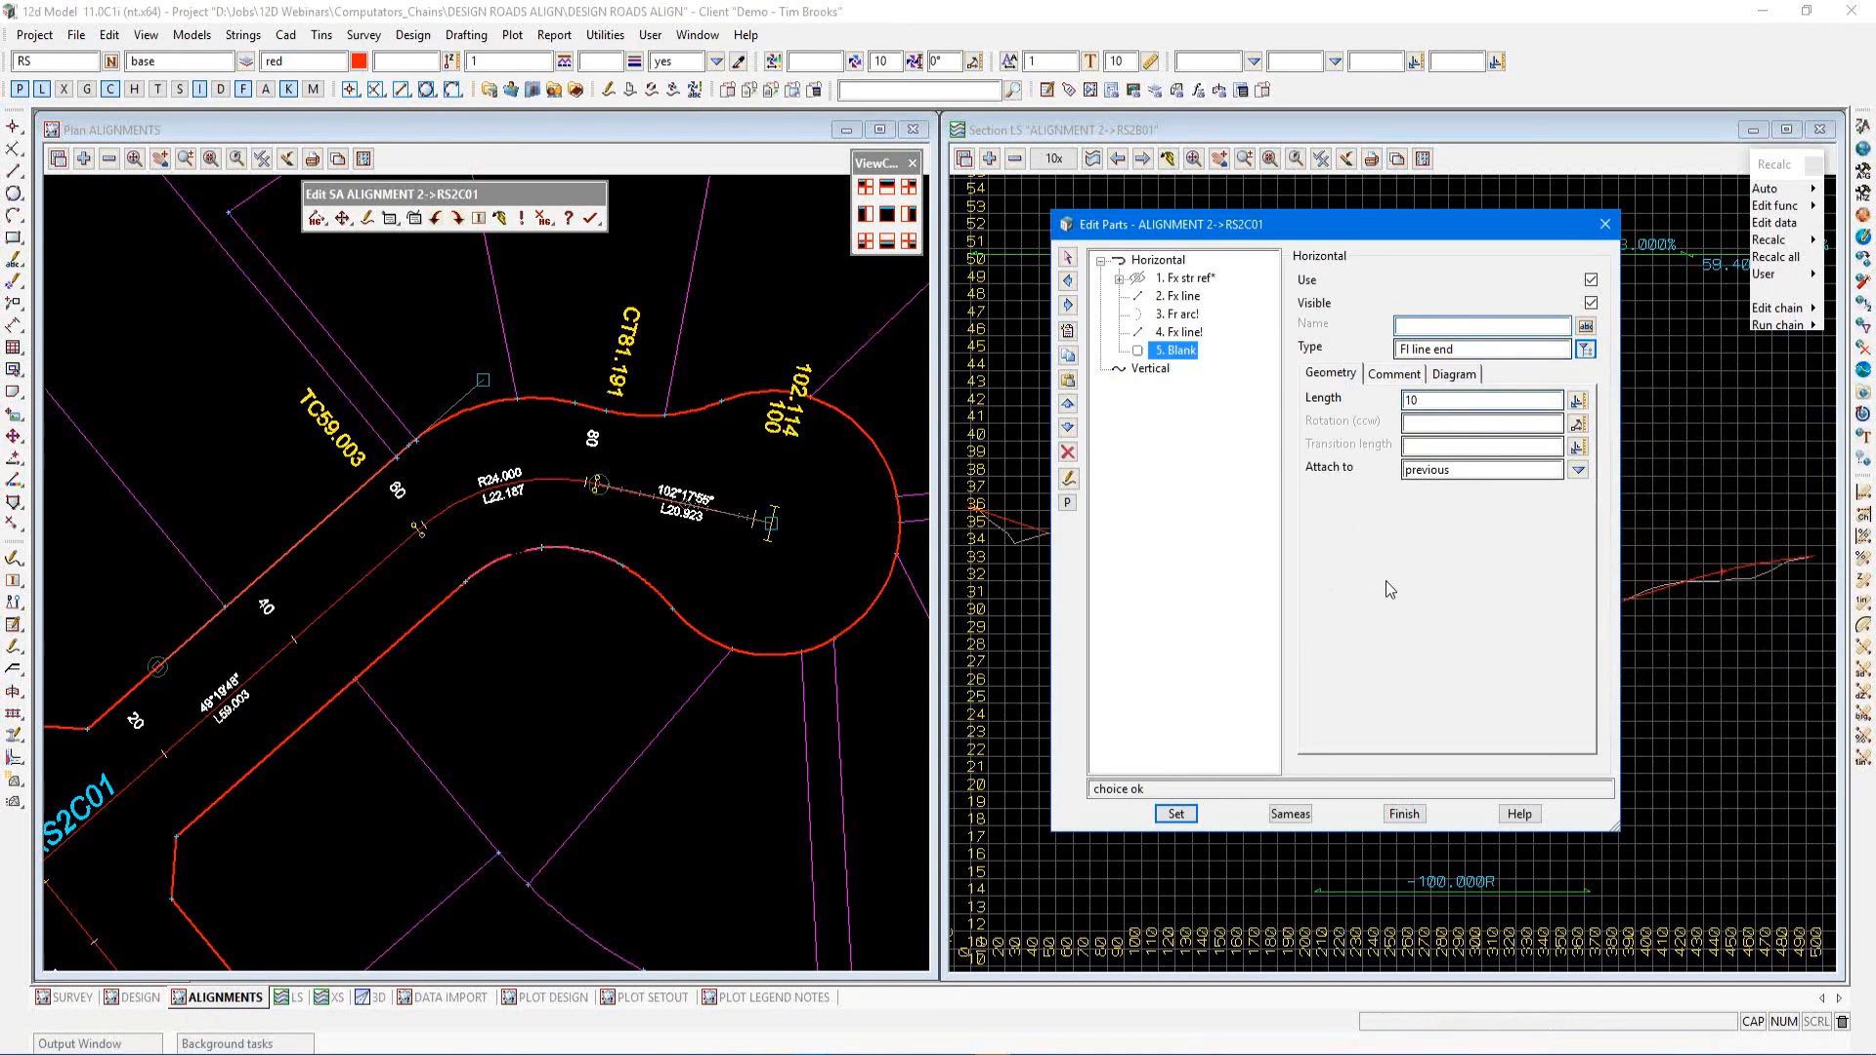
type("CULDESAC")
left_click(1177, 816)
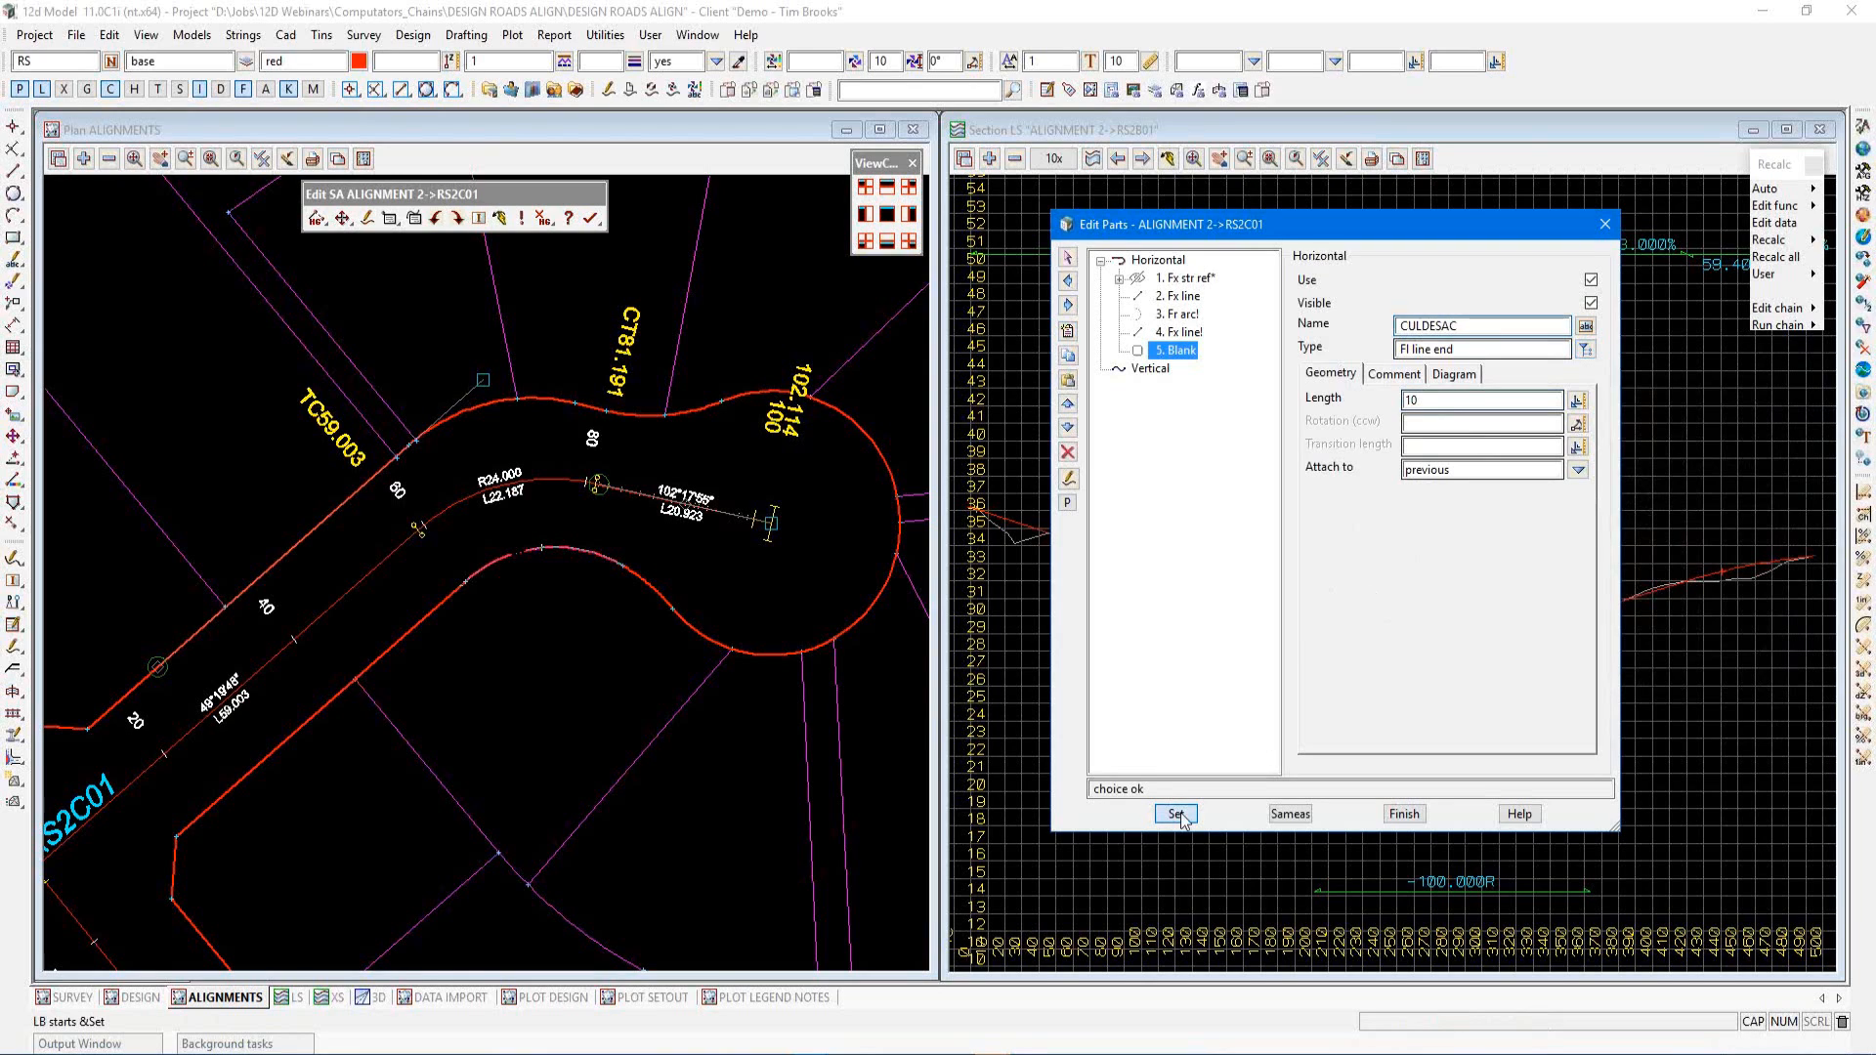
left_click(899, 711)
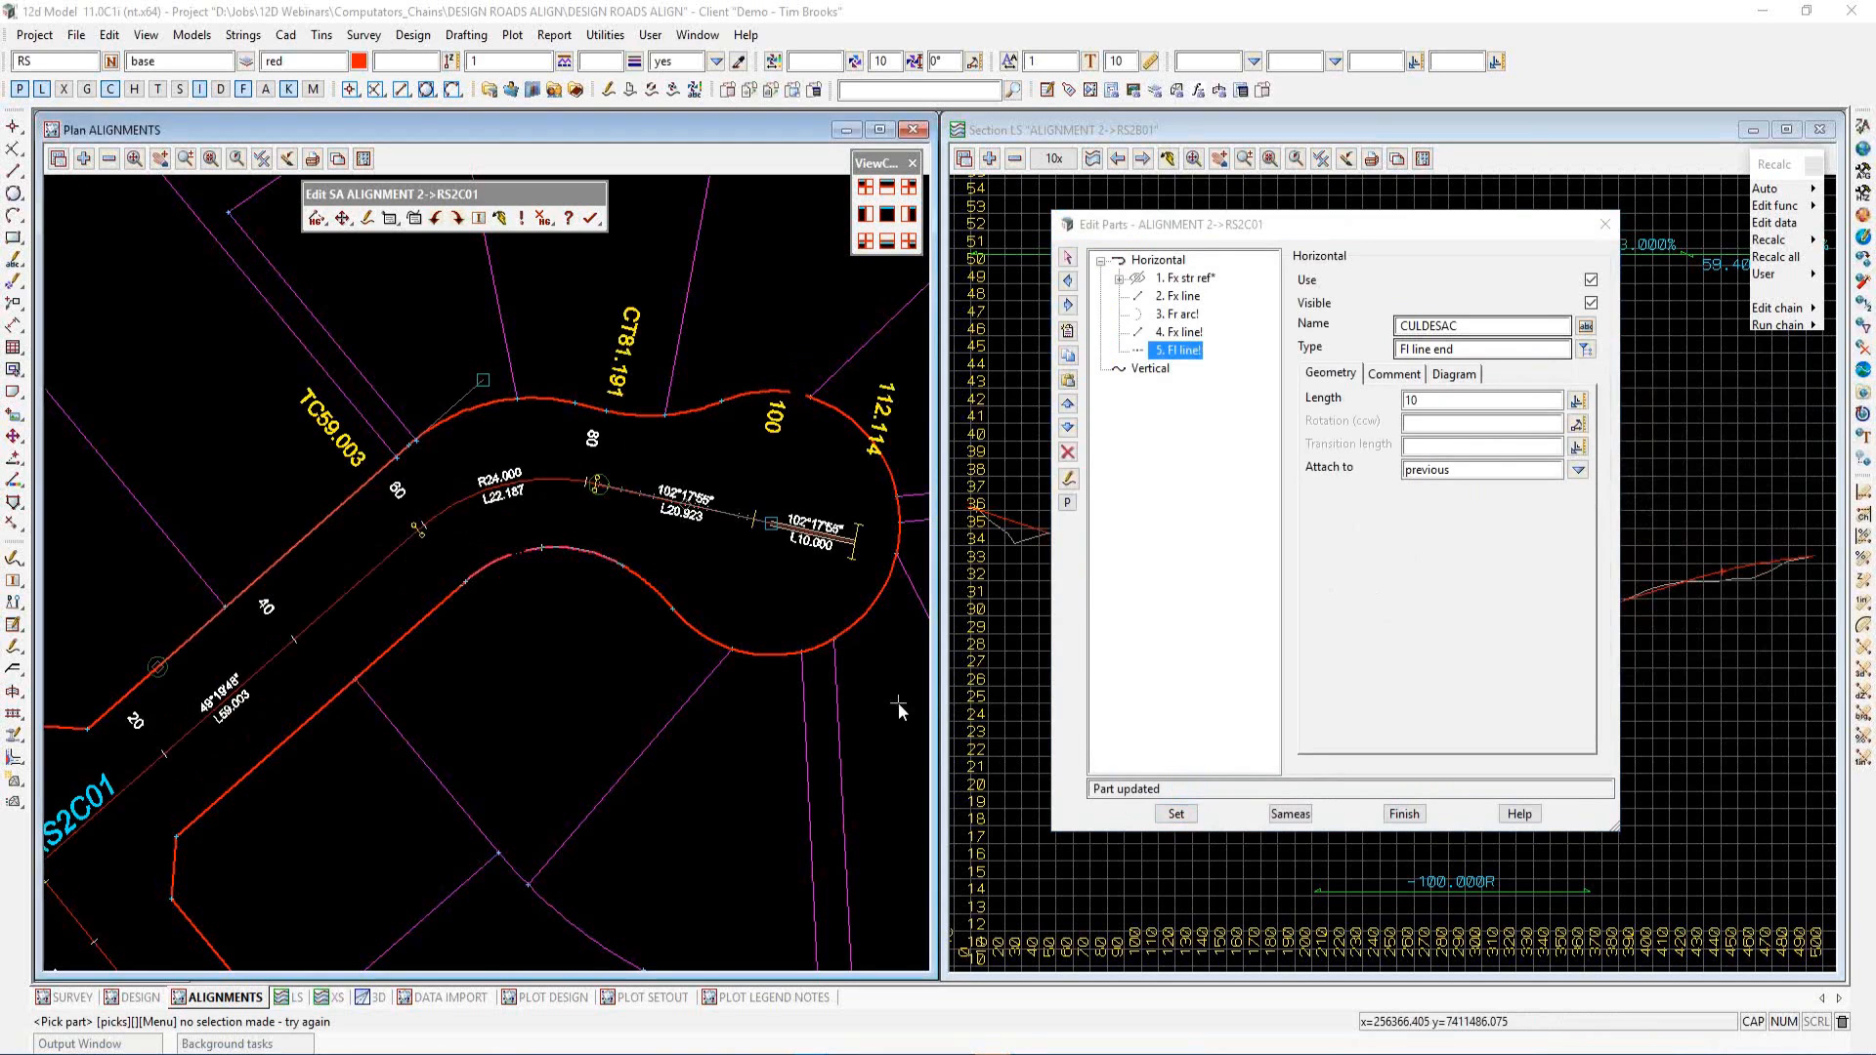
scroll(617, 236, "down", 1)
scroll(616, 528, "up", 1)
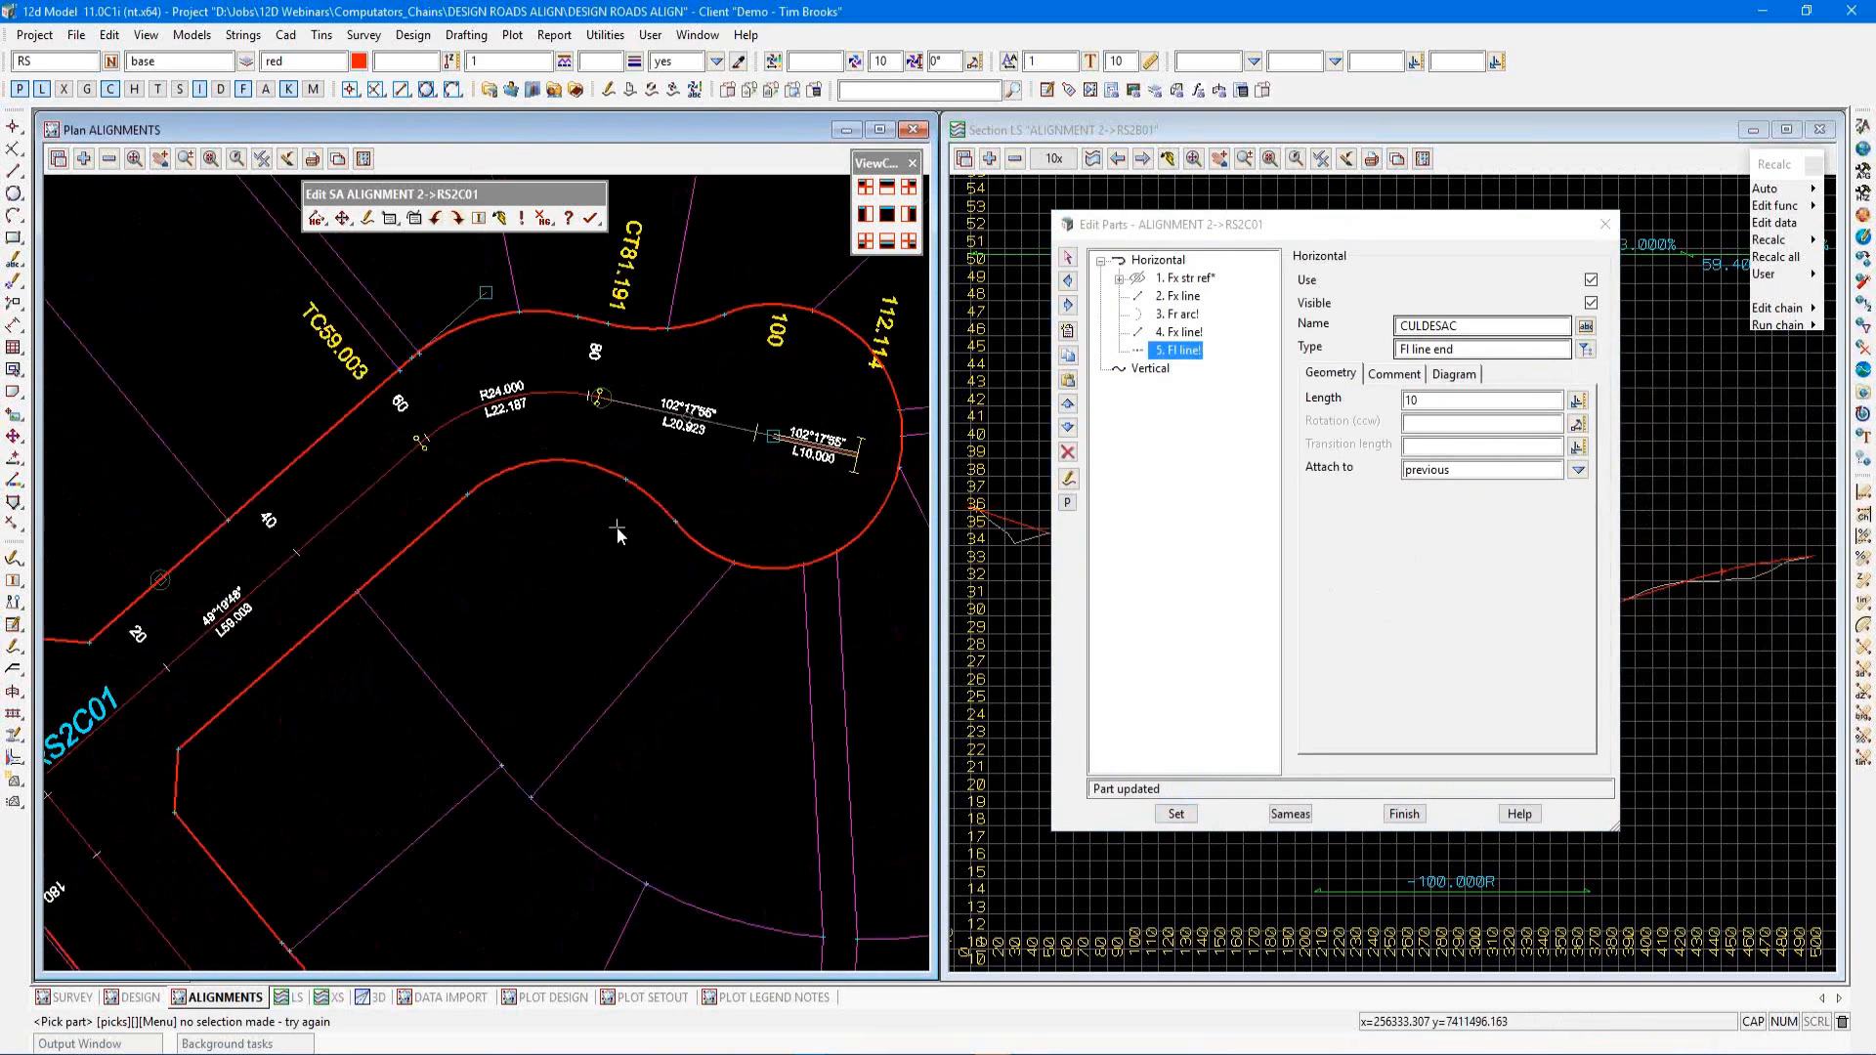
scroll(684, 537, "down", 1)
scroll(753, 542, "down", 1)
scroll(256, 610, "up", 1)
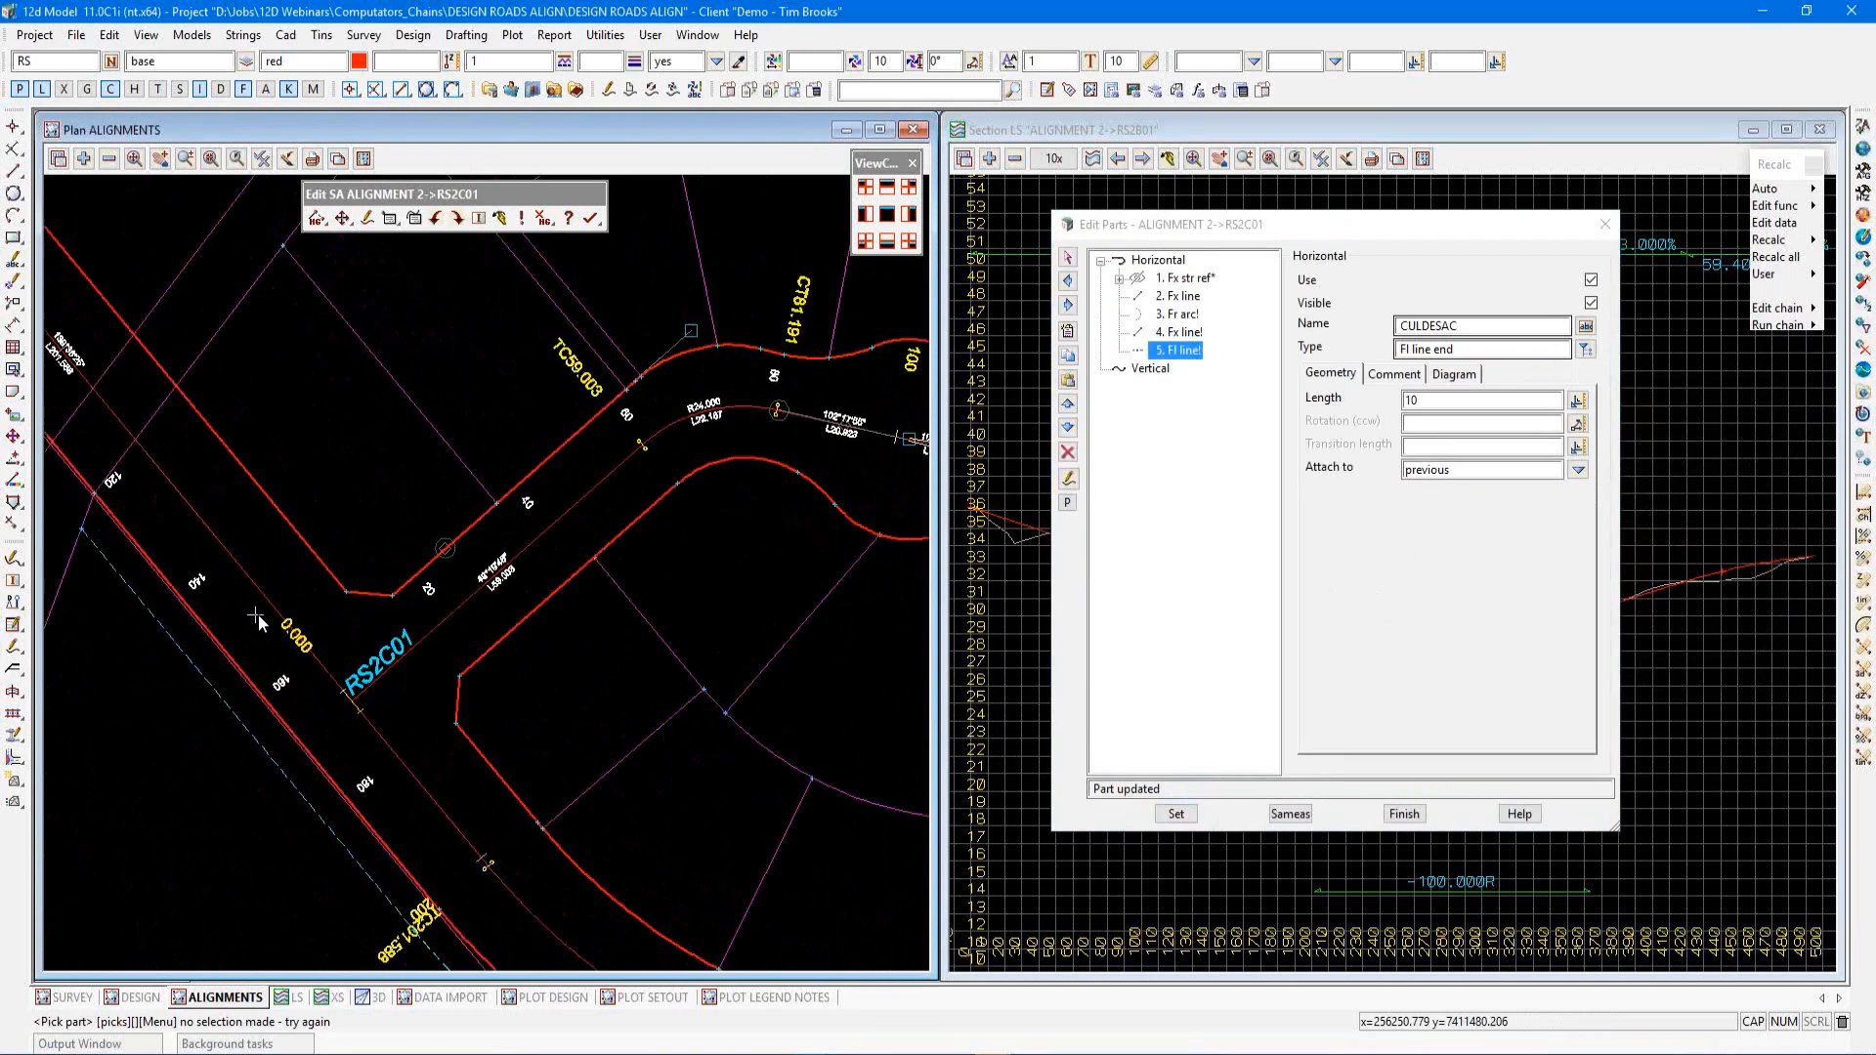
Move the parts dialog aside and display the RS2C01 alignment's profile in the section view
scroll(537, 581, "down", 2)
left_click_drag(1500, 232, 383, 256)
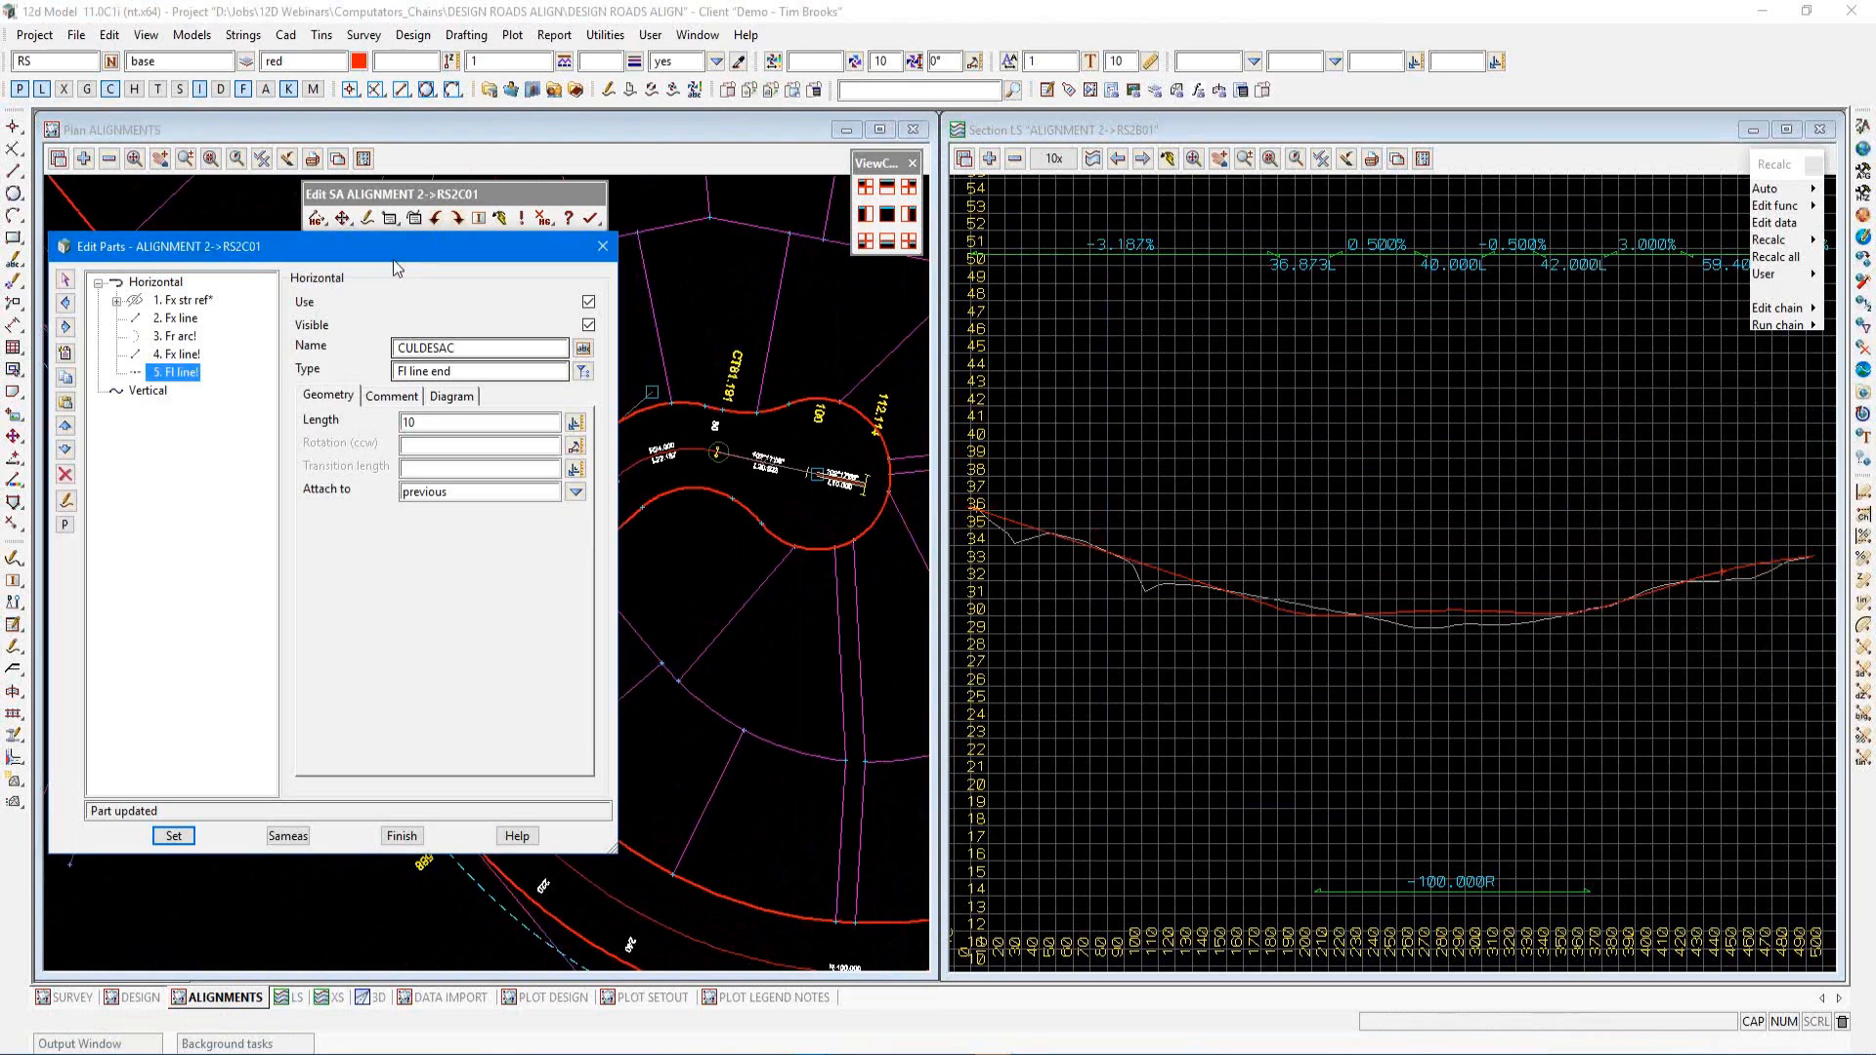
left_click(1093, 162)
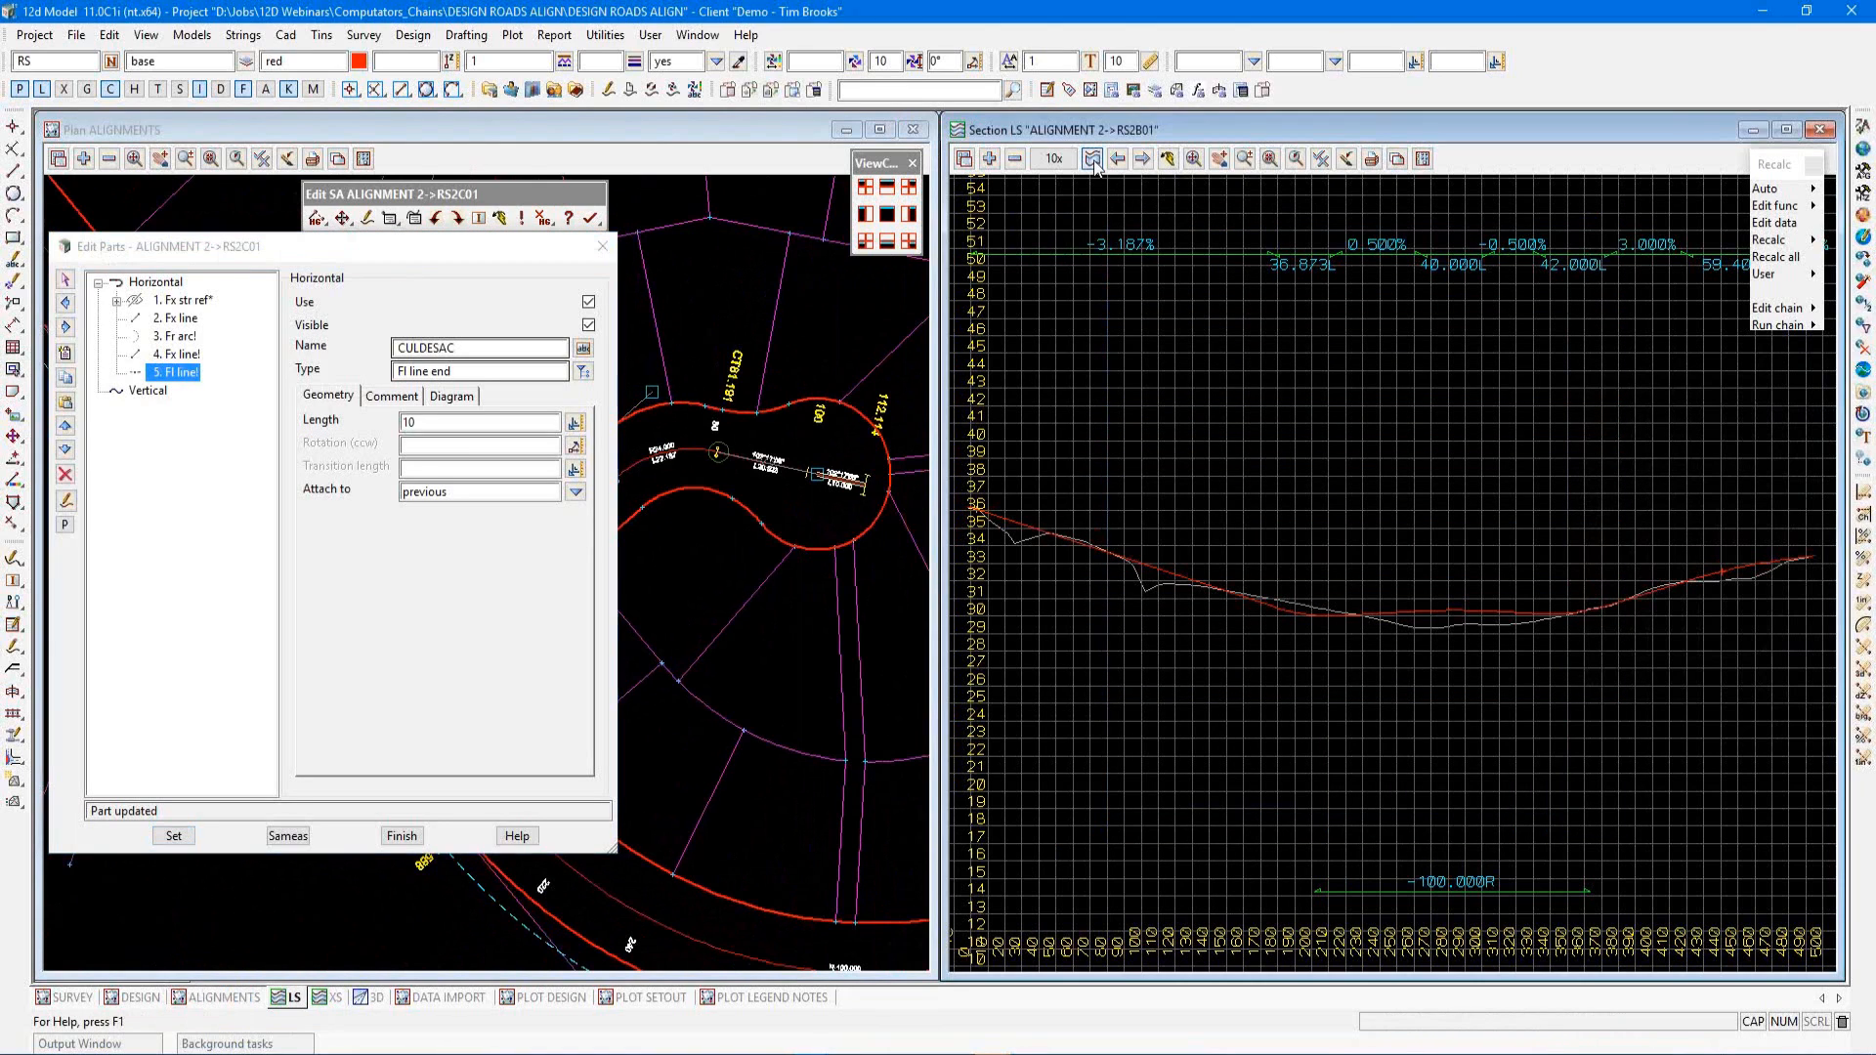
left_click(748, 464)
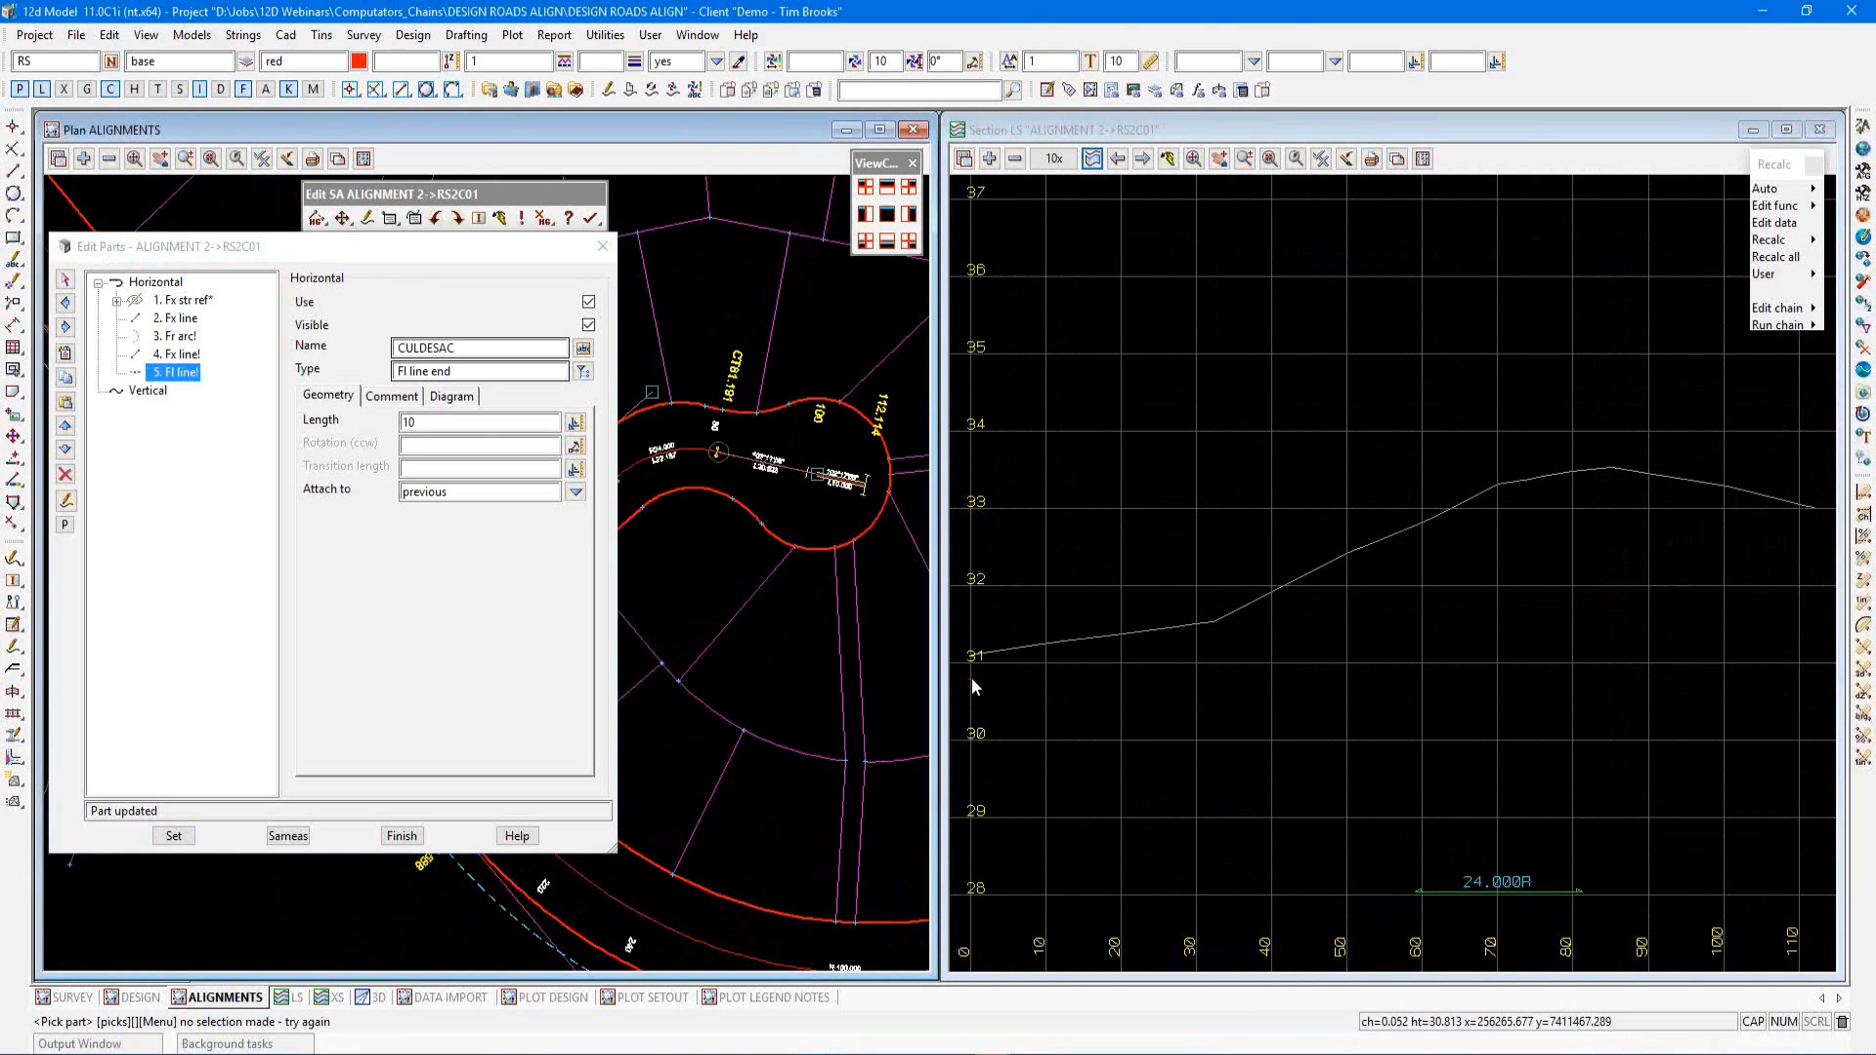
Insert a vertical part and set its type to a Computators fixed line
left_click(148, 391)
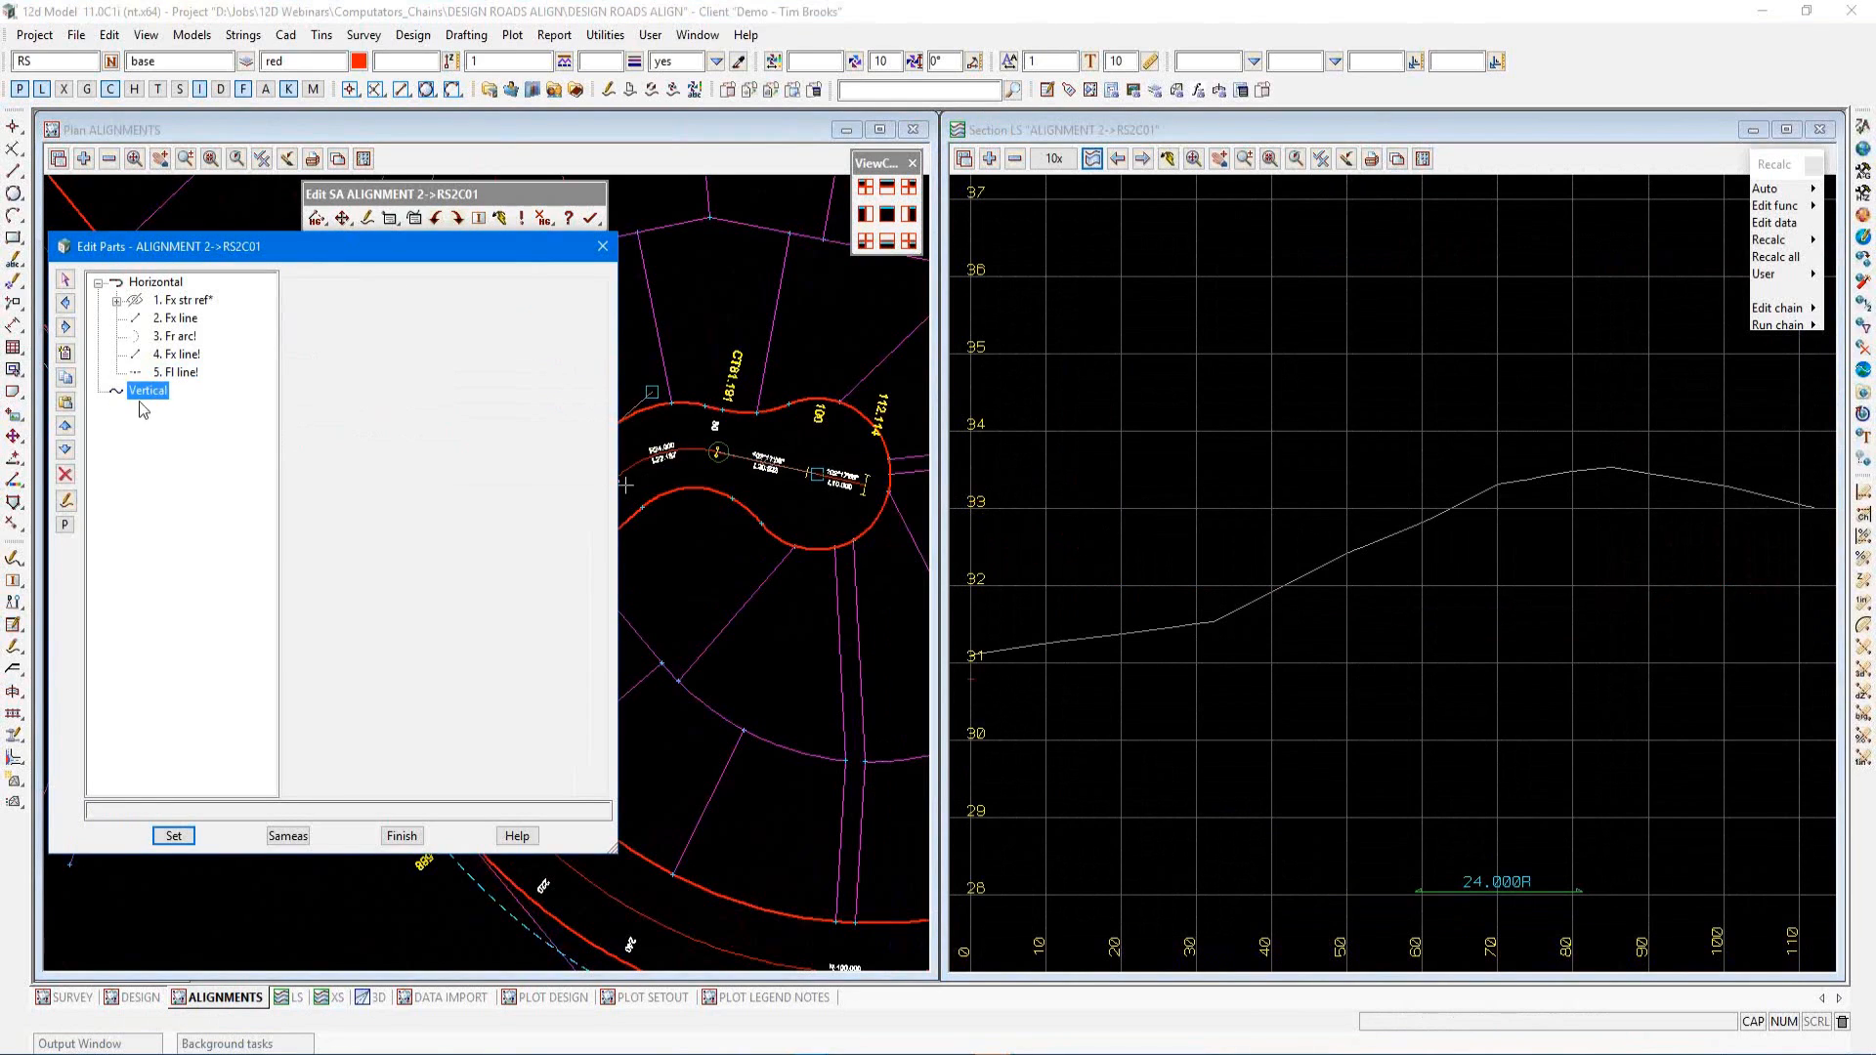
left_click(66, 353)
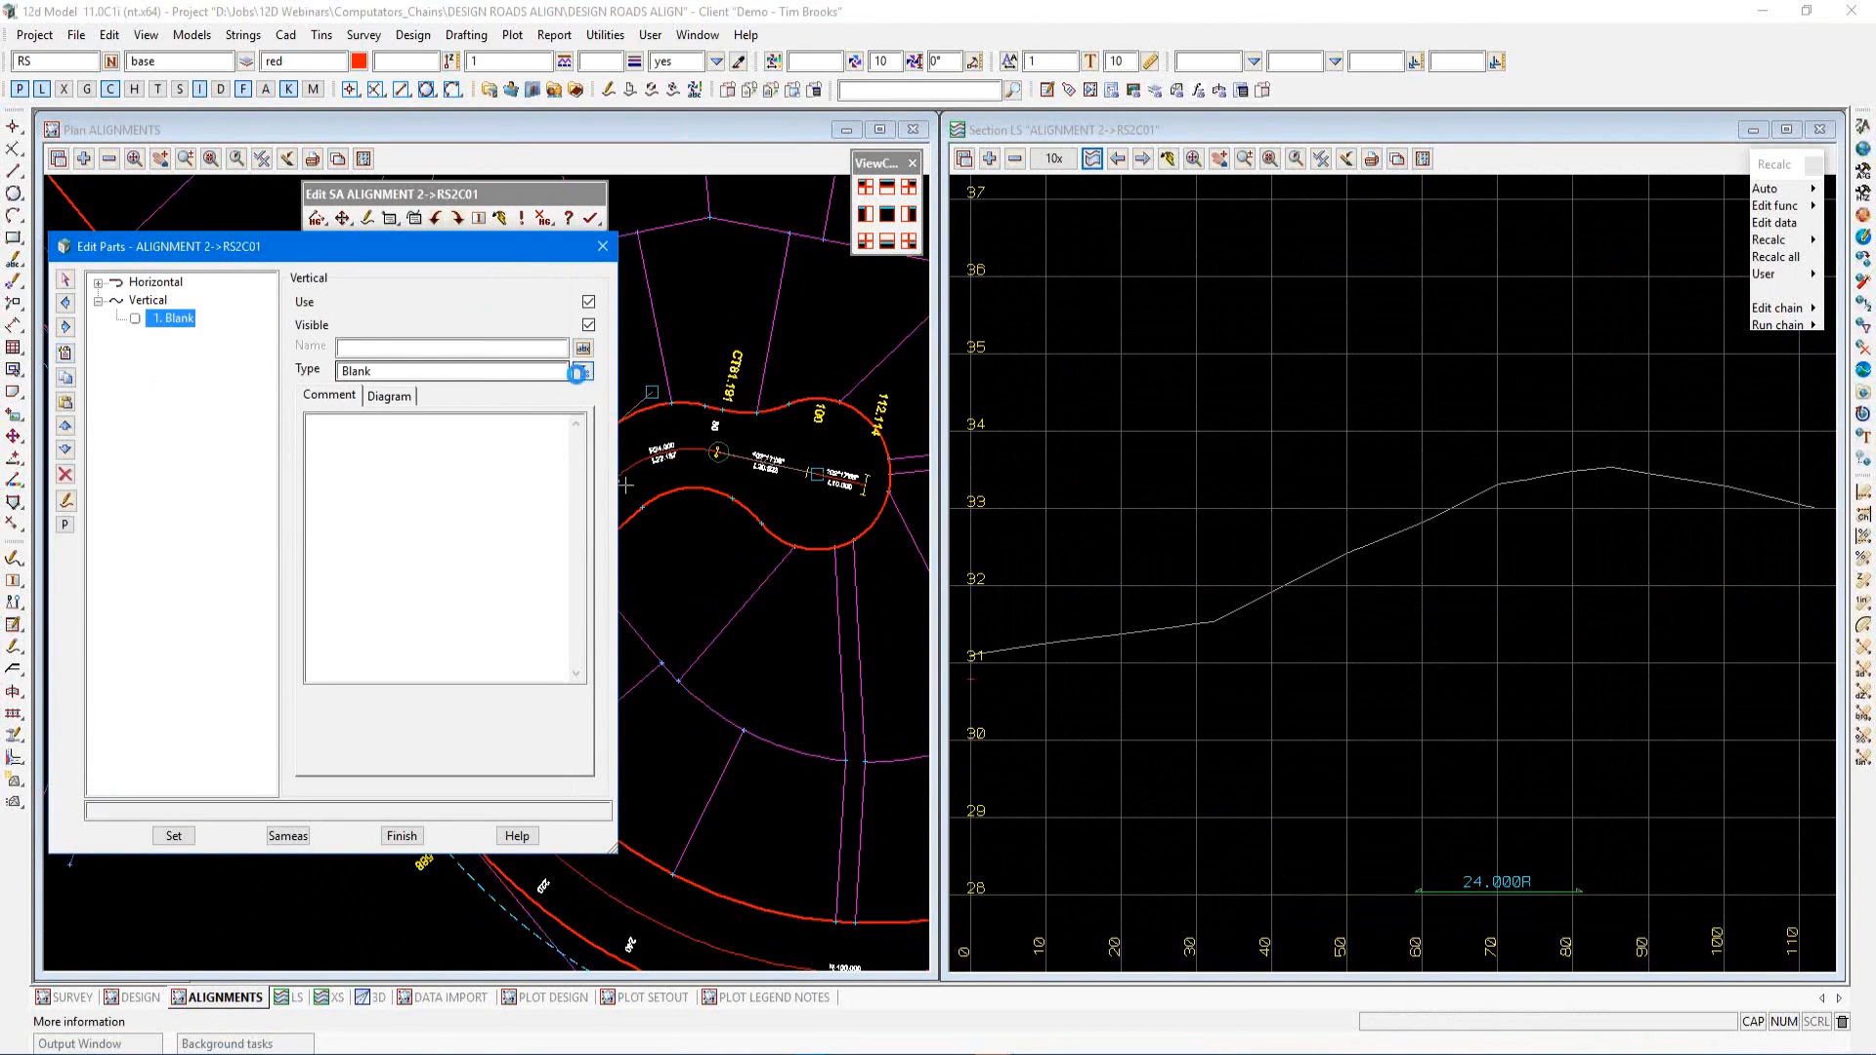
left_click(577, 373)
double_click(636, 596)
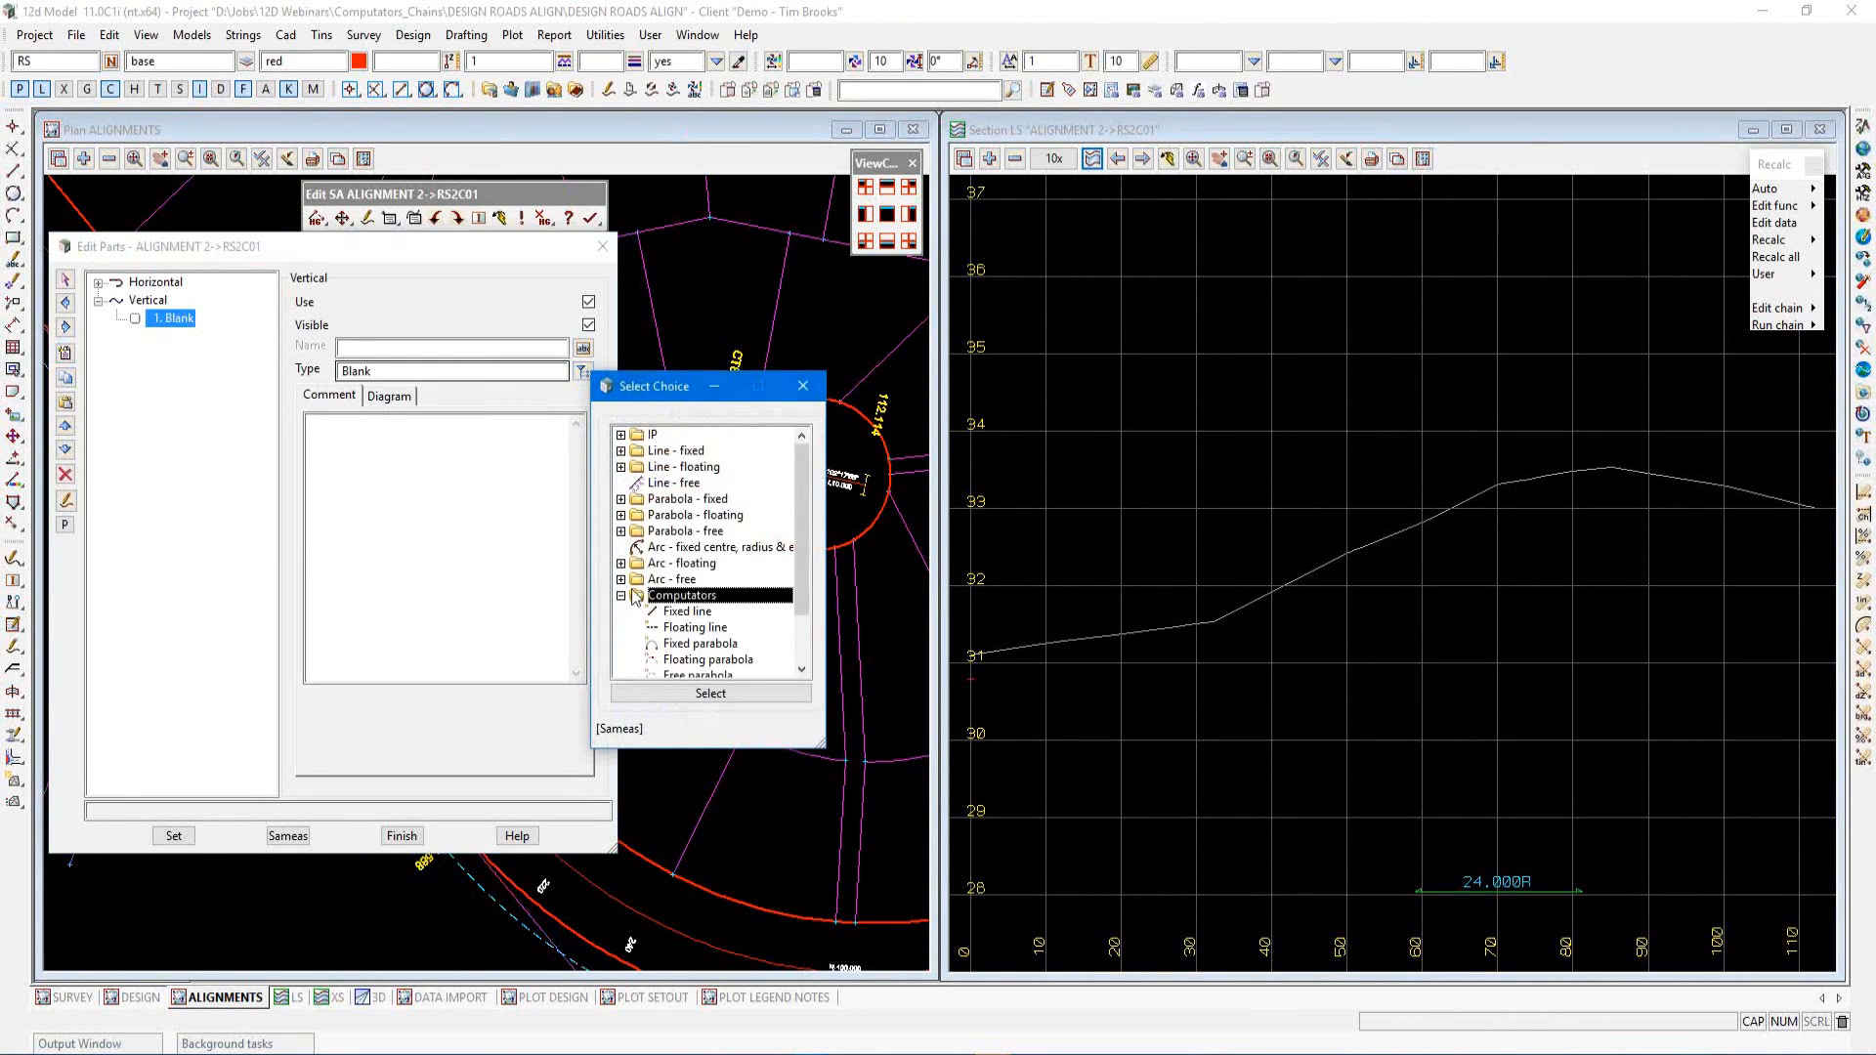
scroll(674, 601, "down", 3)
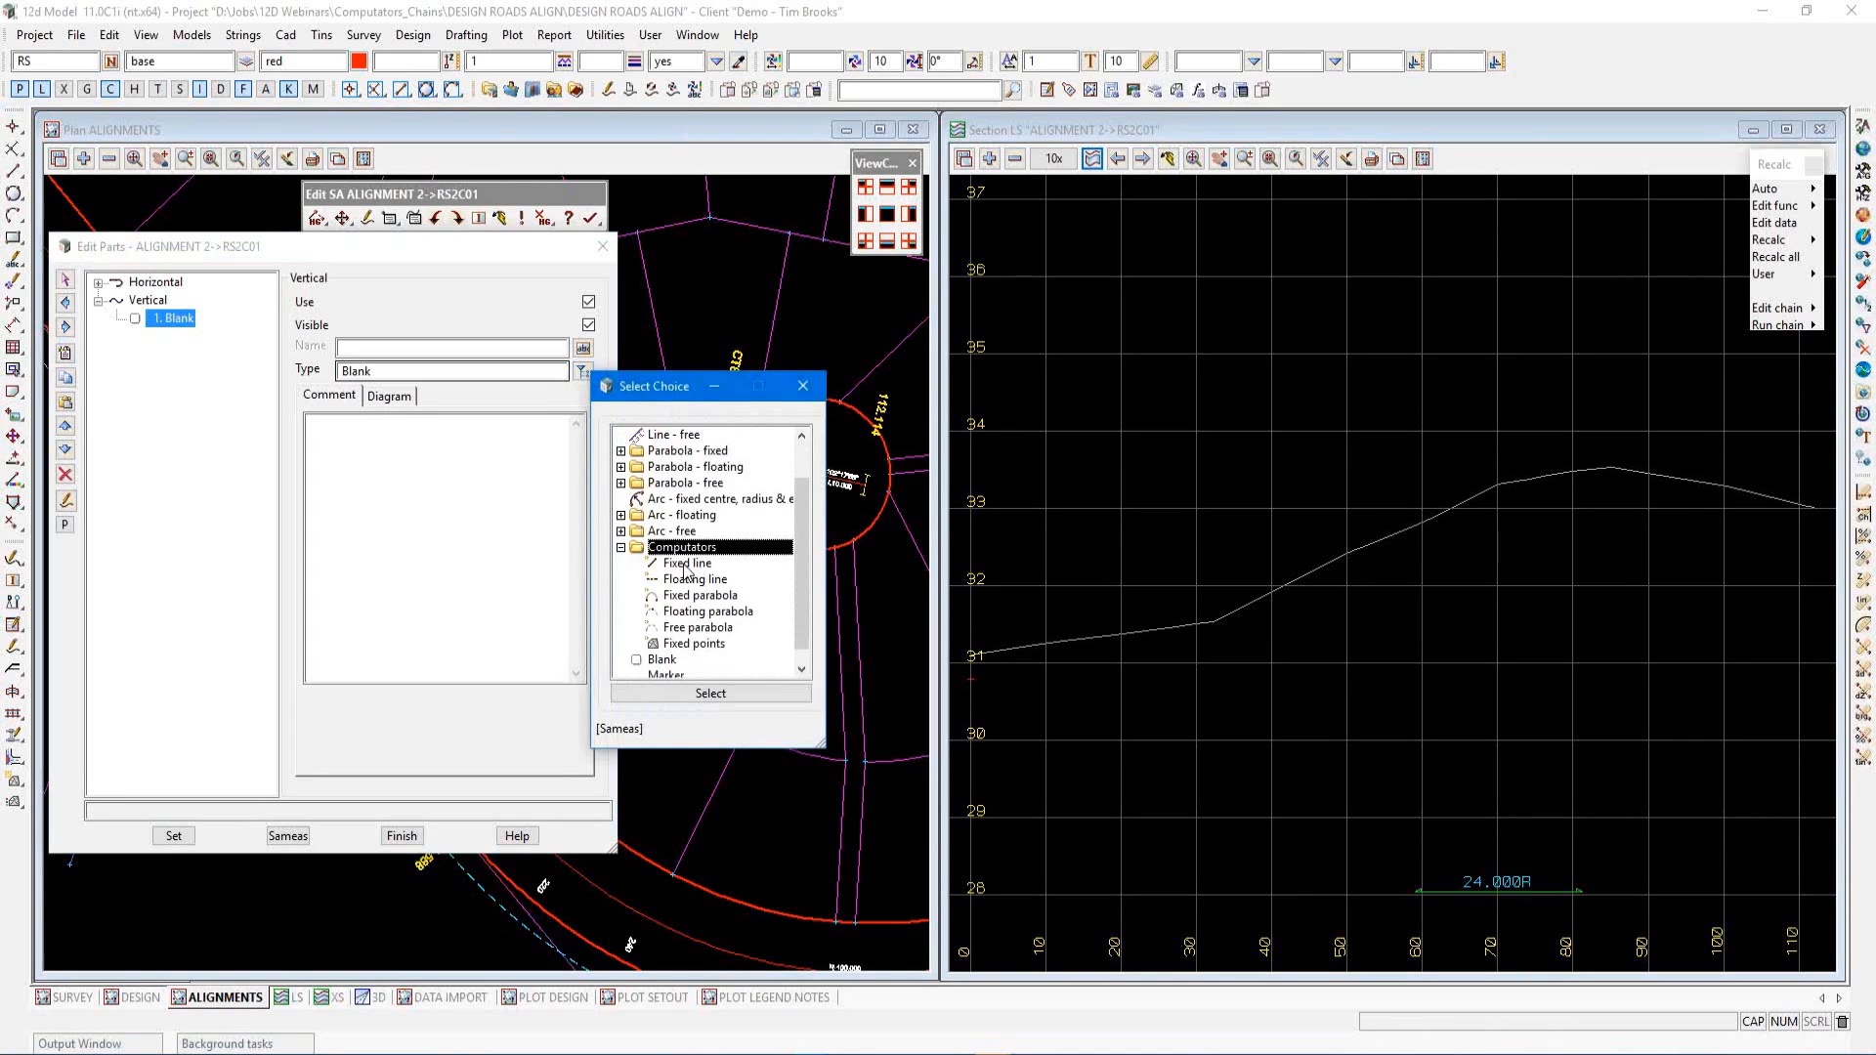
left_click(687, 565)
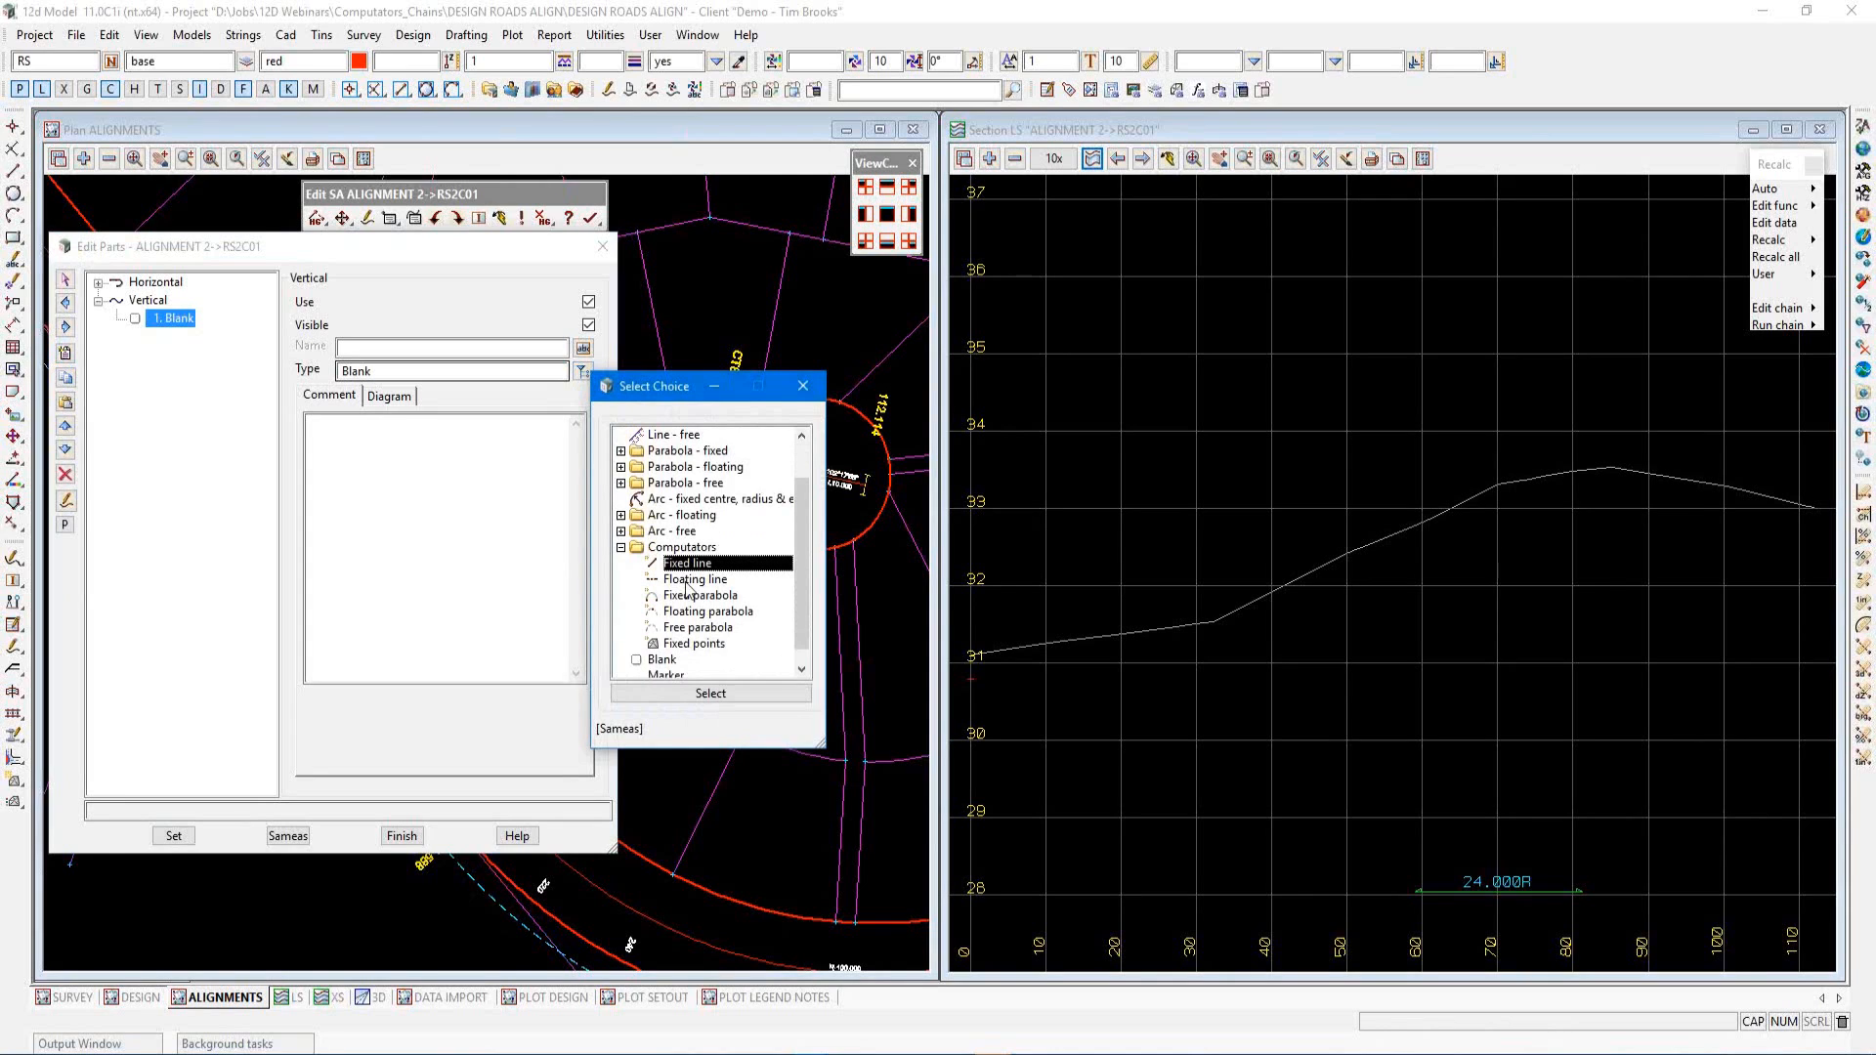
left_click(691, 695)
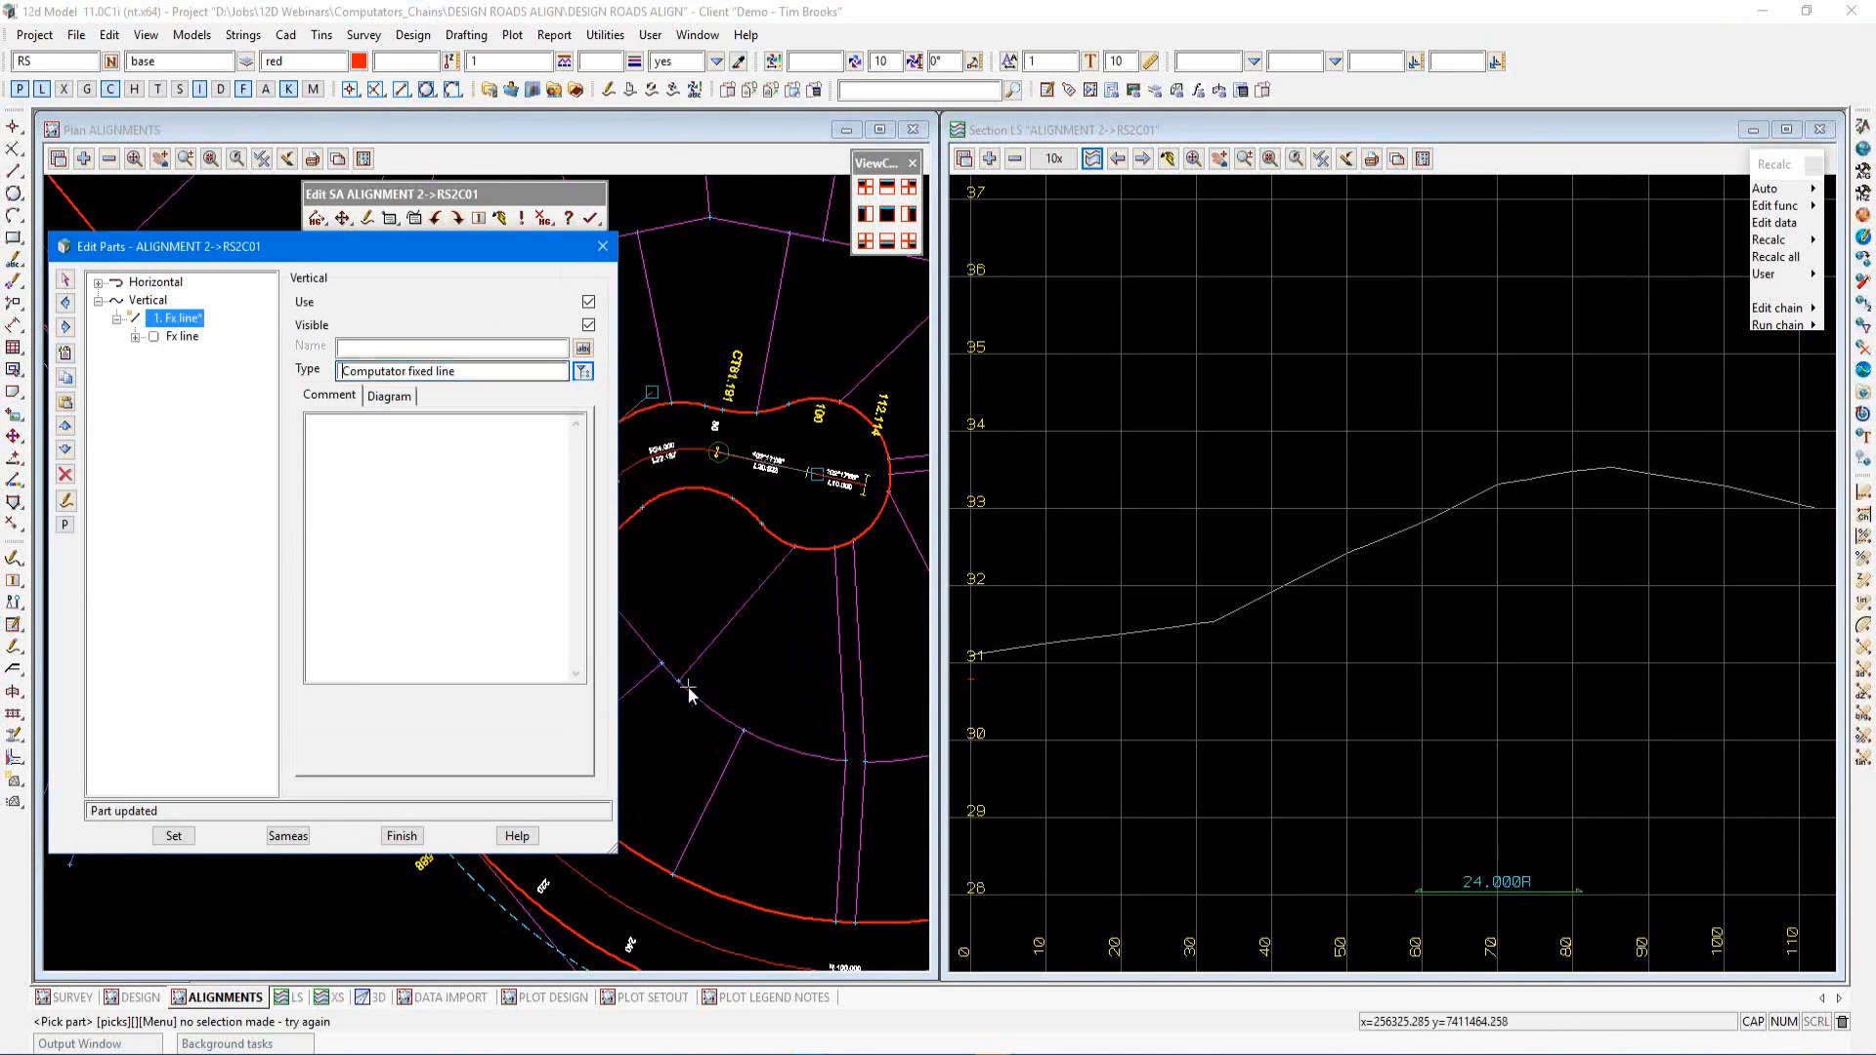
Set the computator's line to Point, Grade with relative start 0 and relative end 5, and apply
left_click(186, 337)
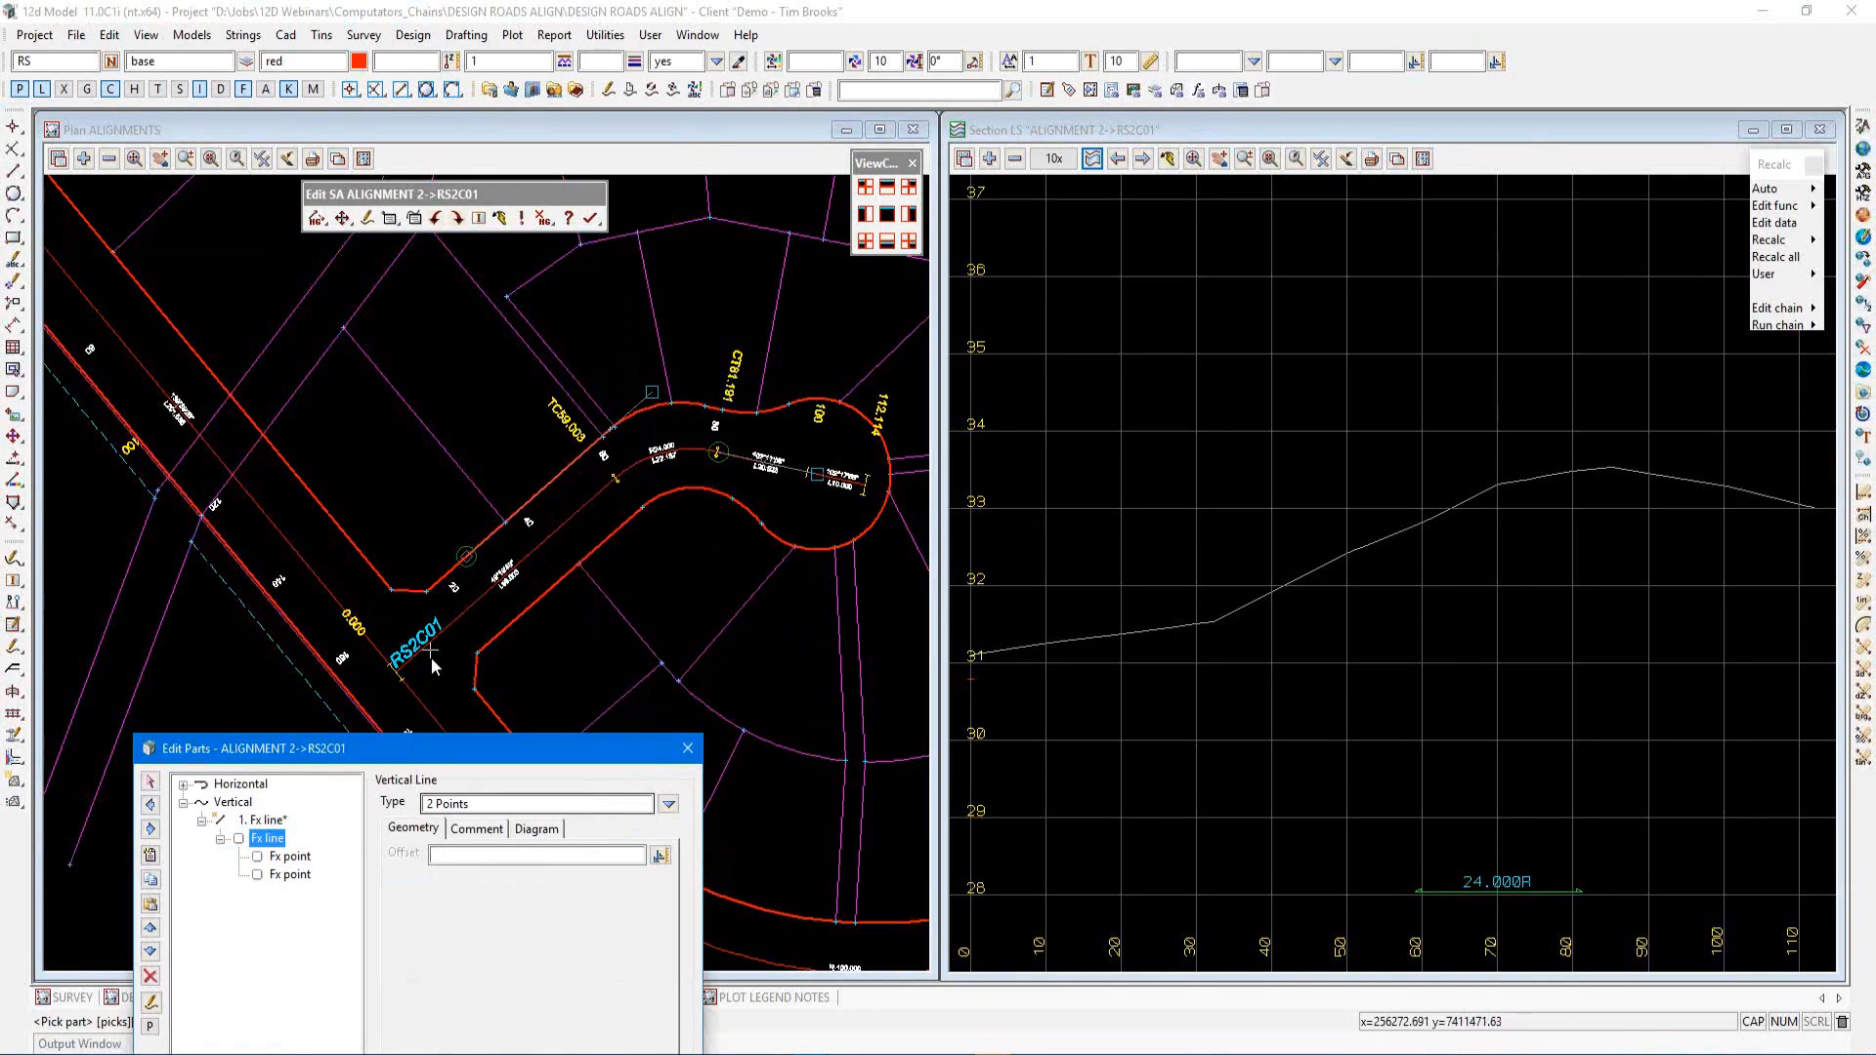
left_click_drag(447, 750, 371, 291)
left_click(588, 344)
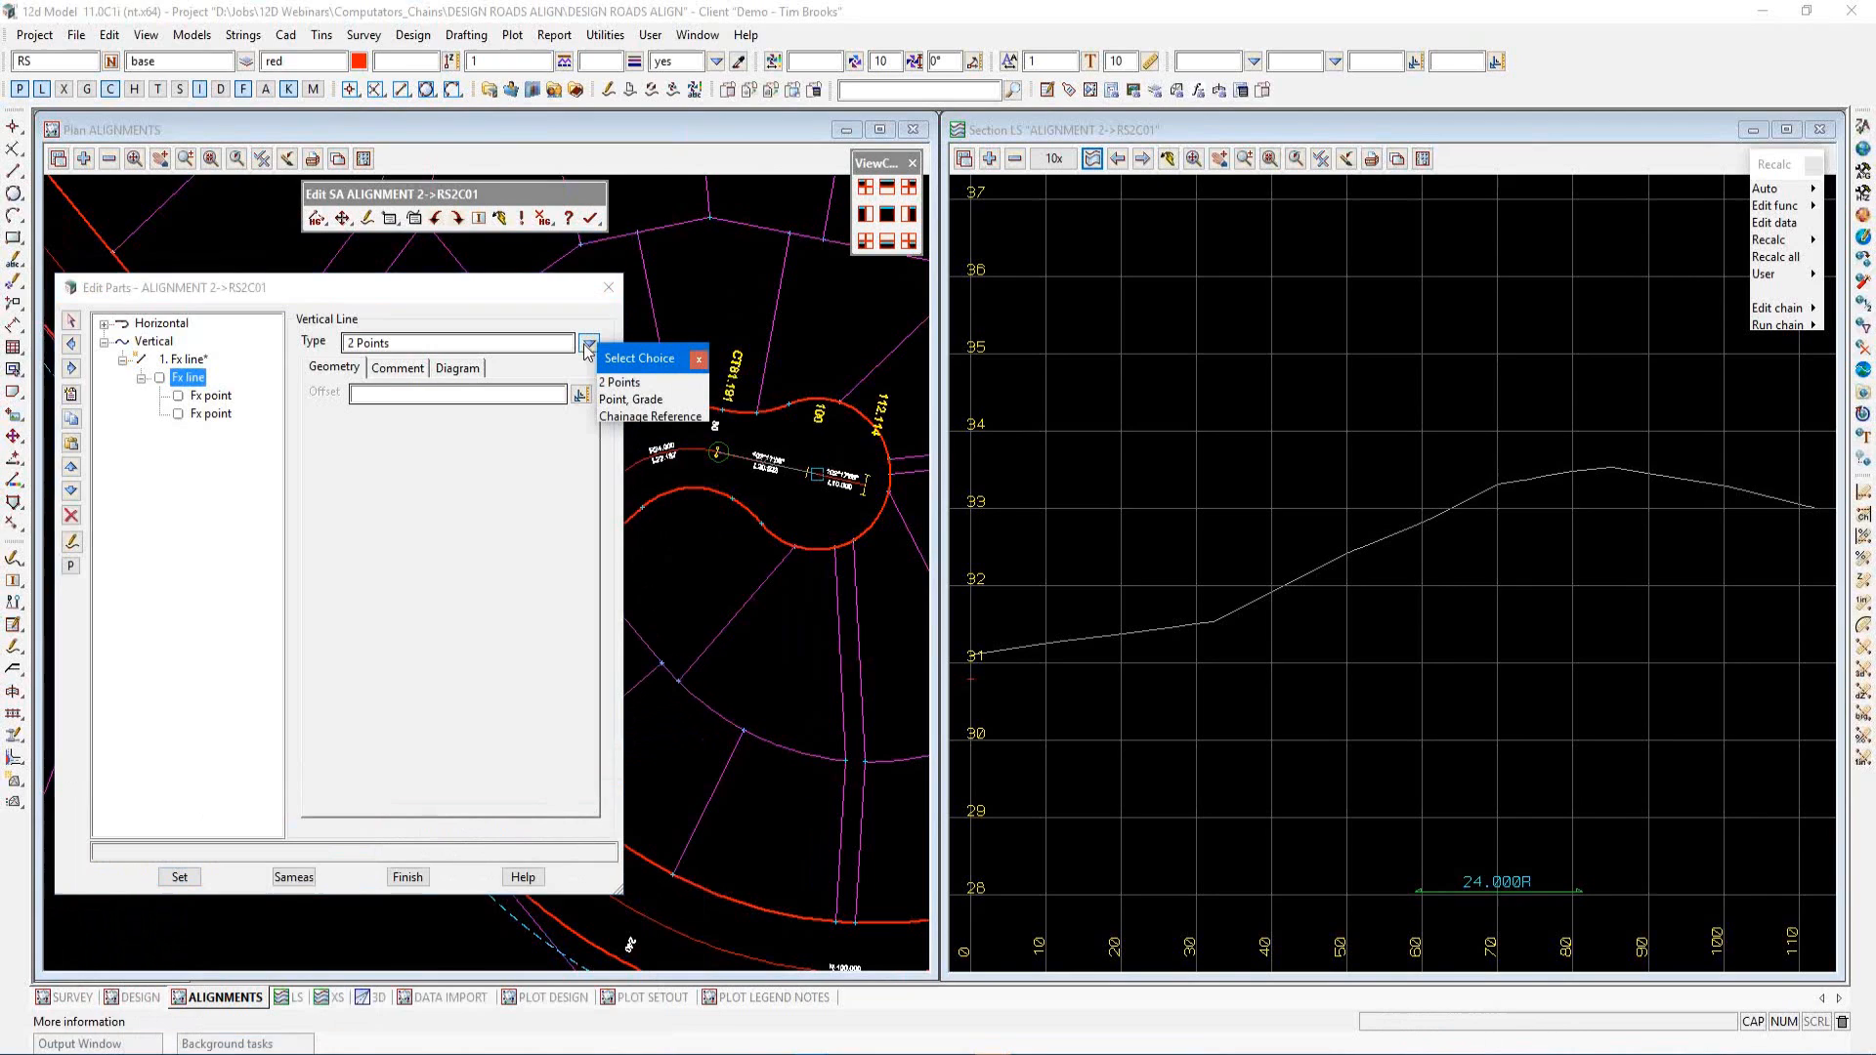
left_click(617, 401)
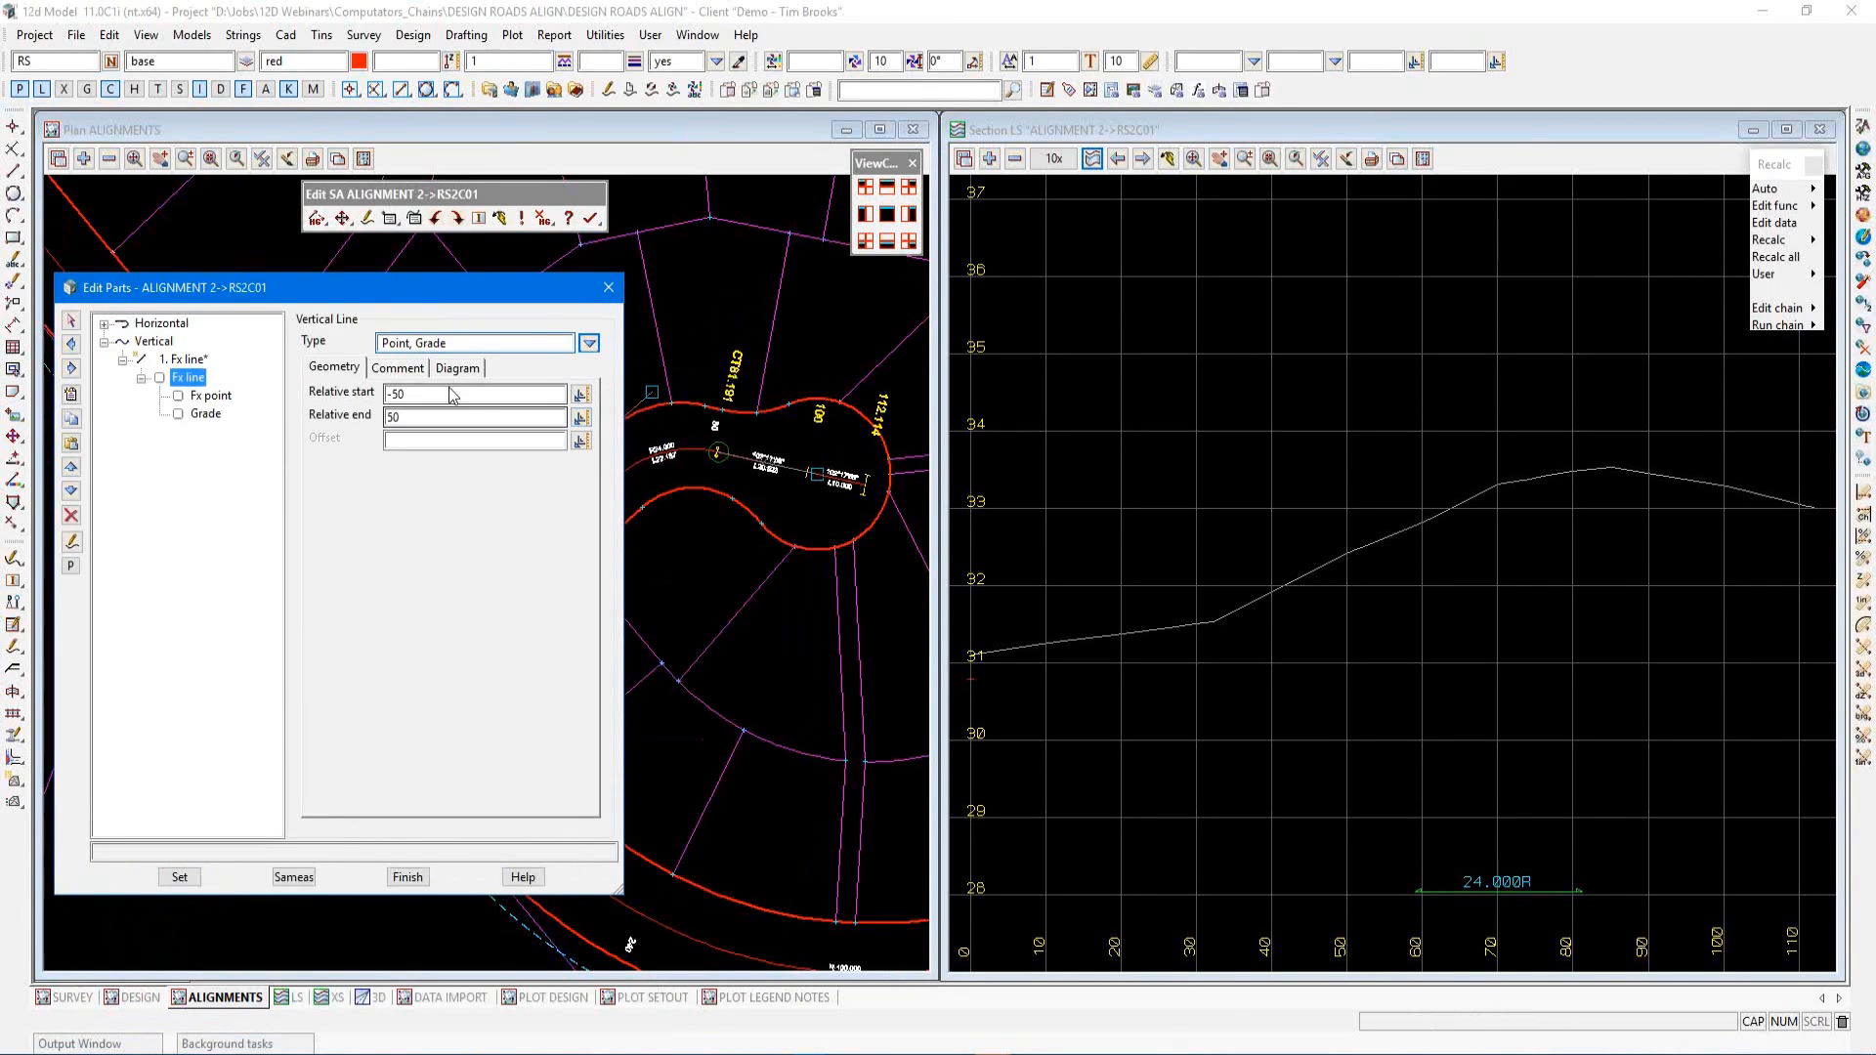
left_click_drag(409, 395, 380, 406)
type("0")
key("Tab")
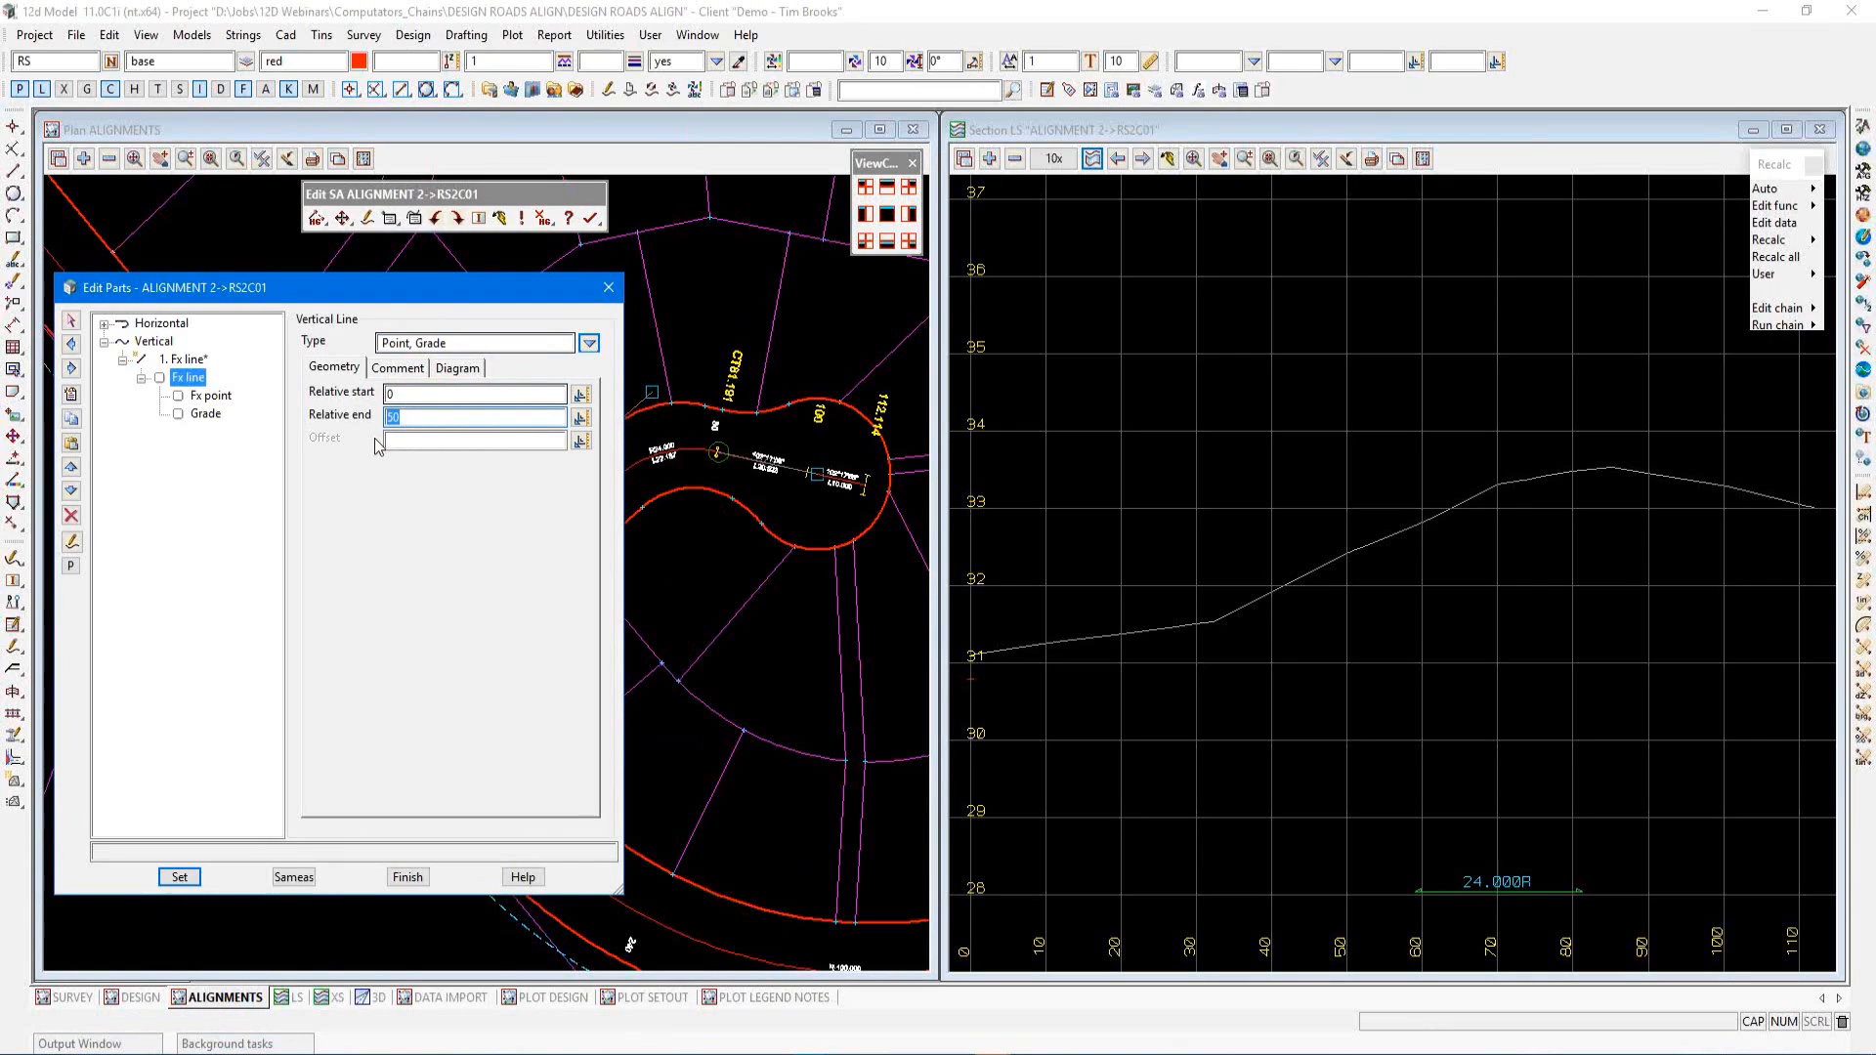
type("5")
left_click(181, 878)
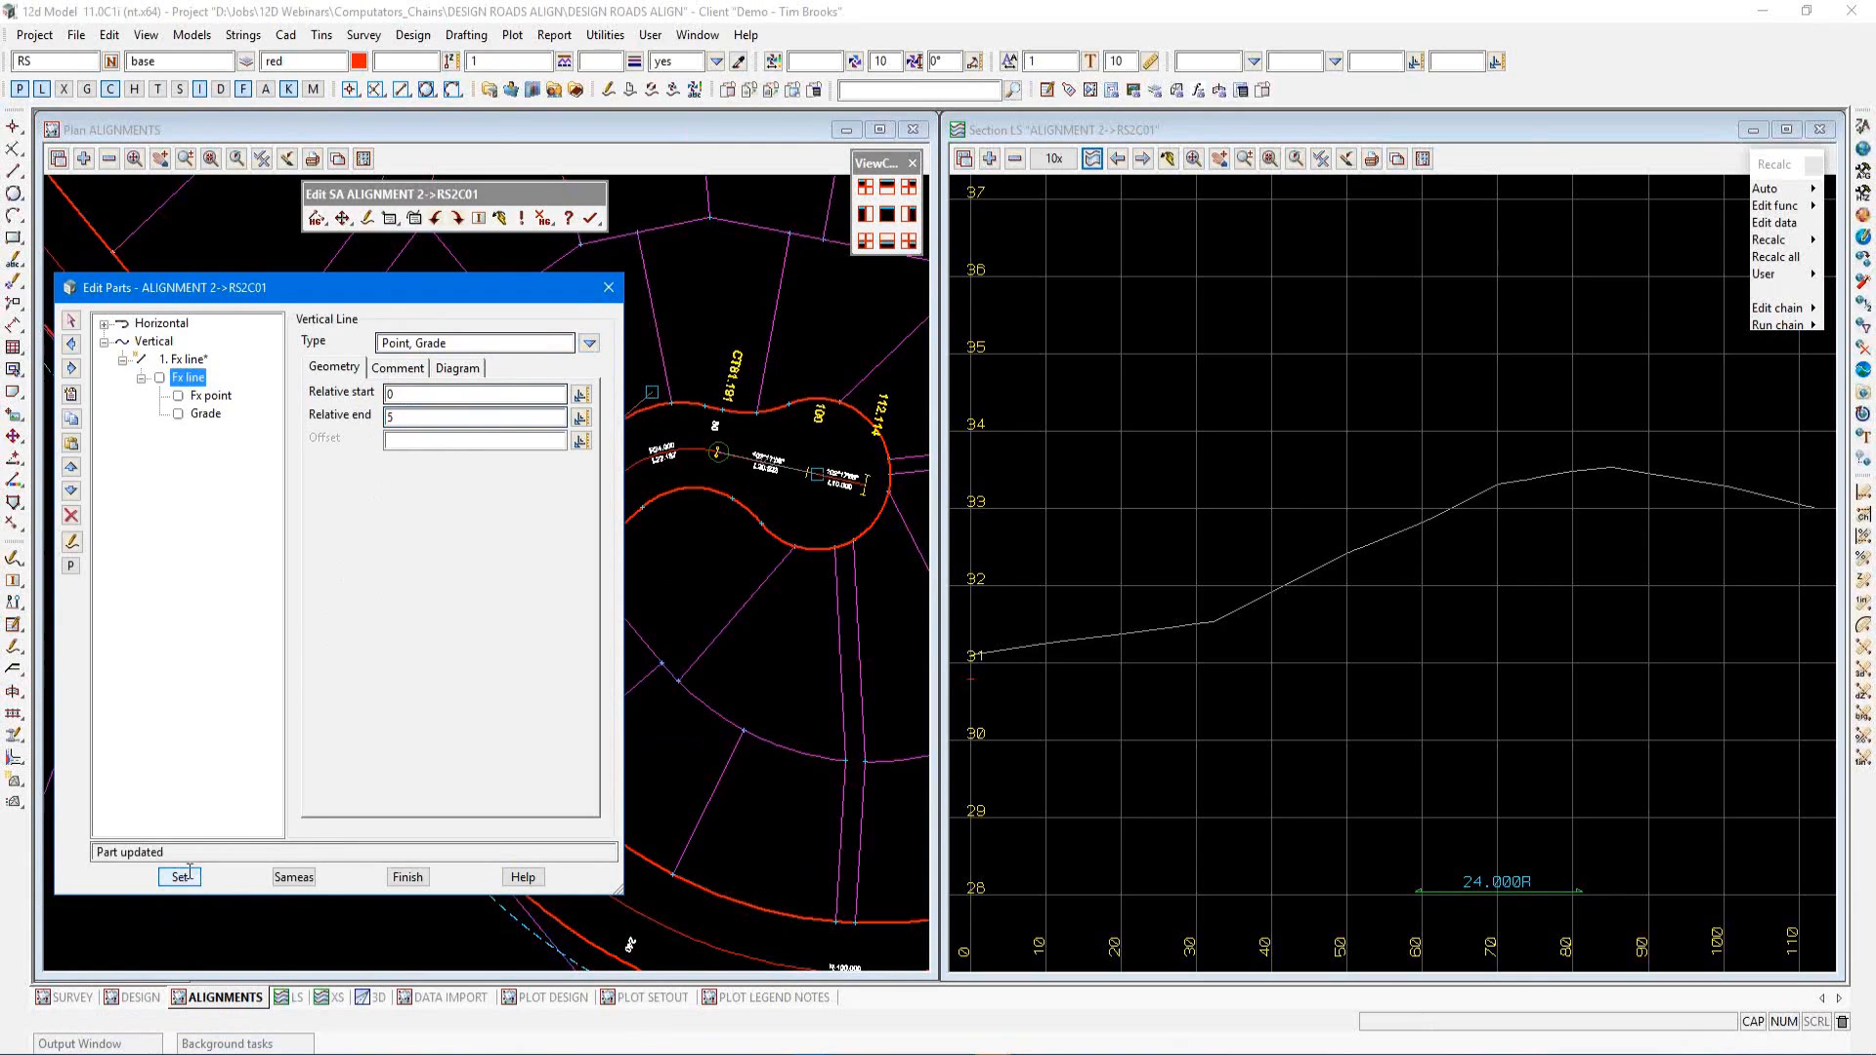
Set the fixed point to cut through string ALIGNMENT 2->RS2B01 picked in the section view, and apply
left_click(207, 396)
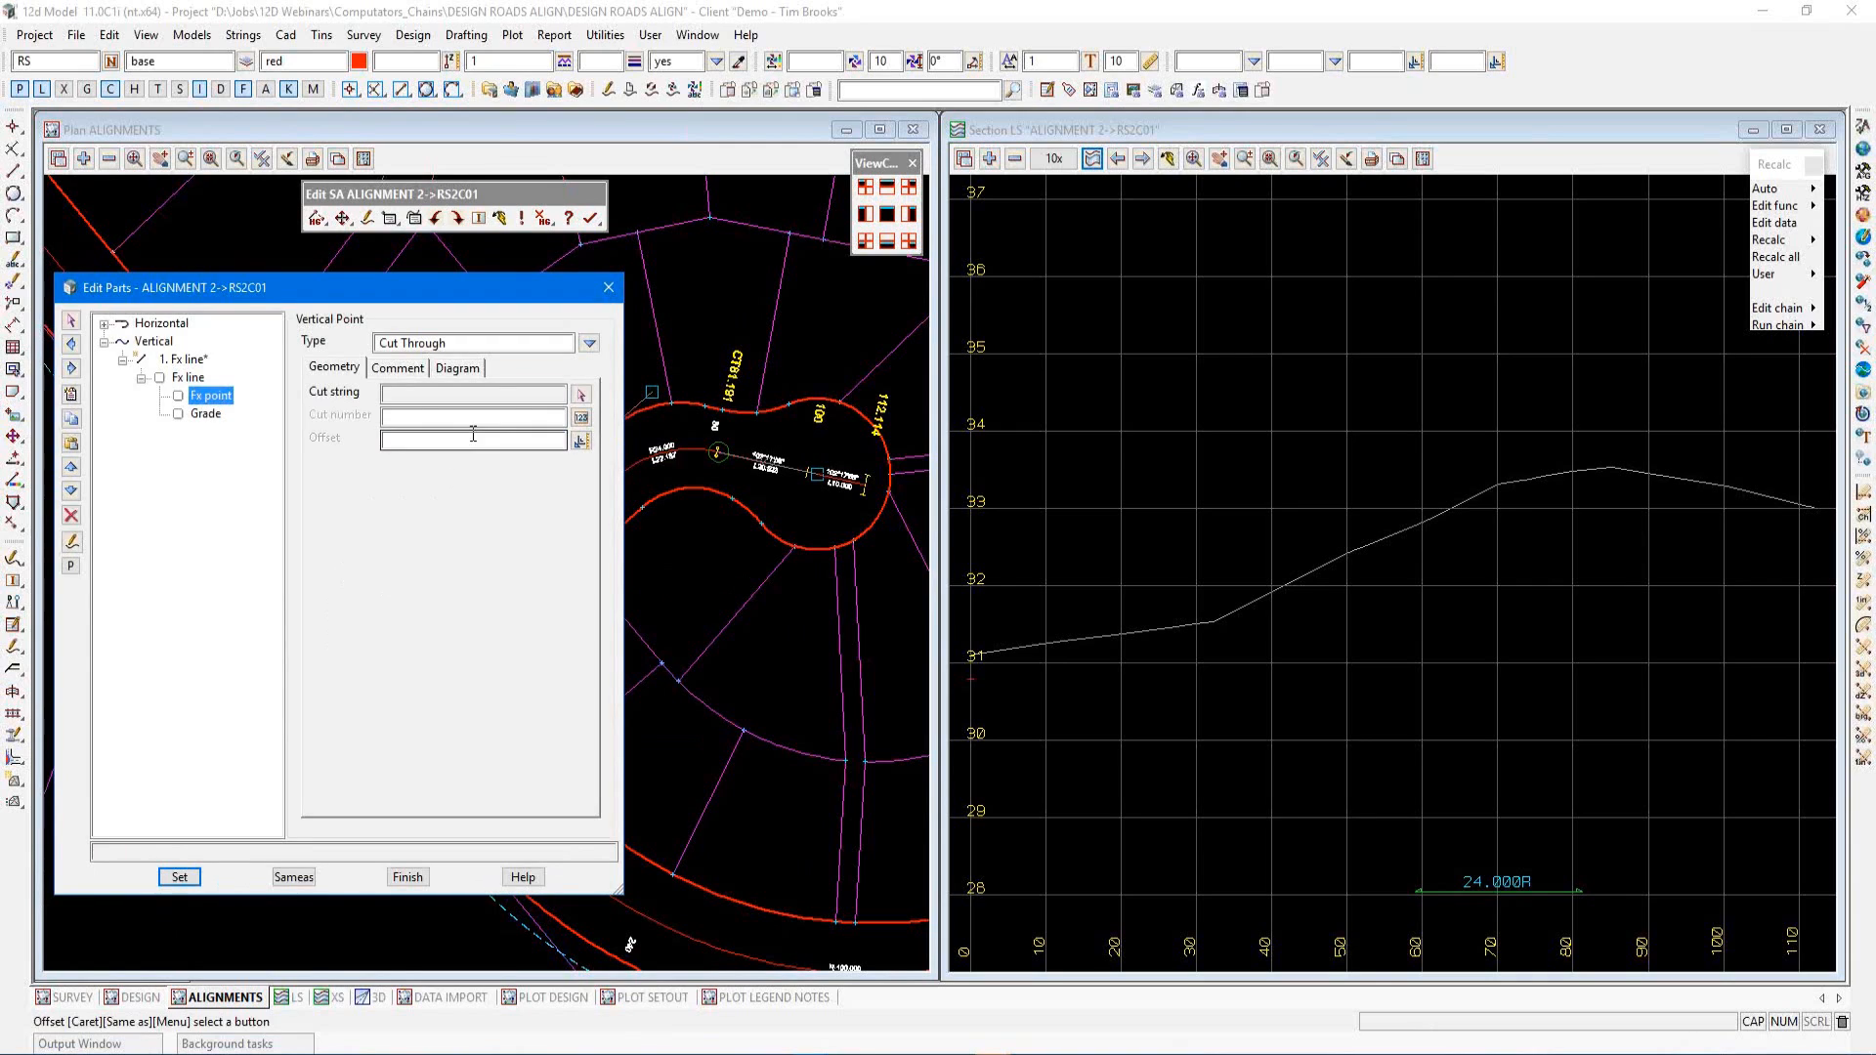
left_click(580, 395)
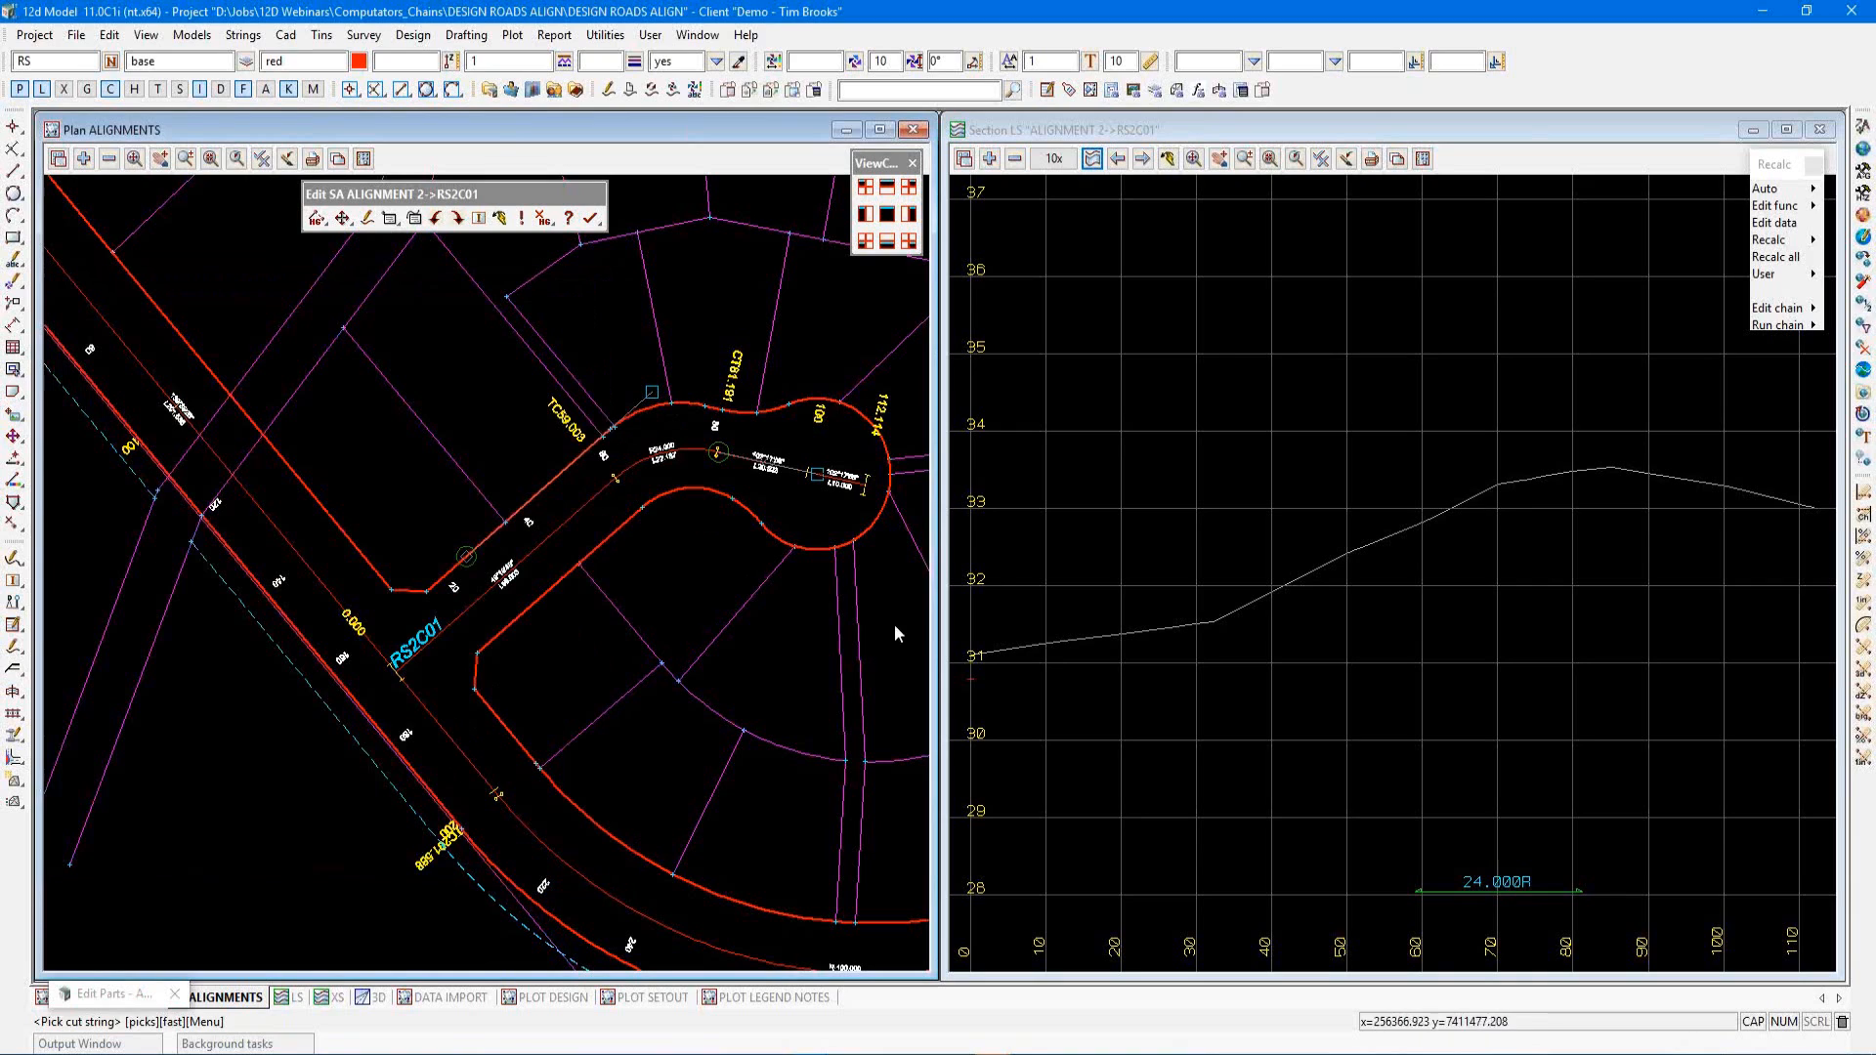
left_click(973, 676)
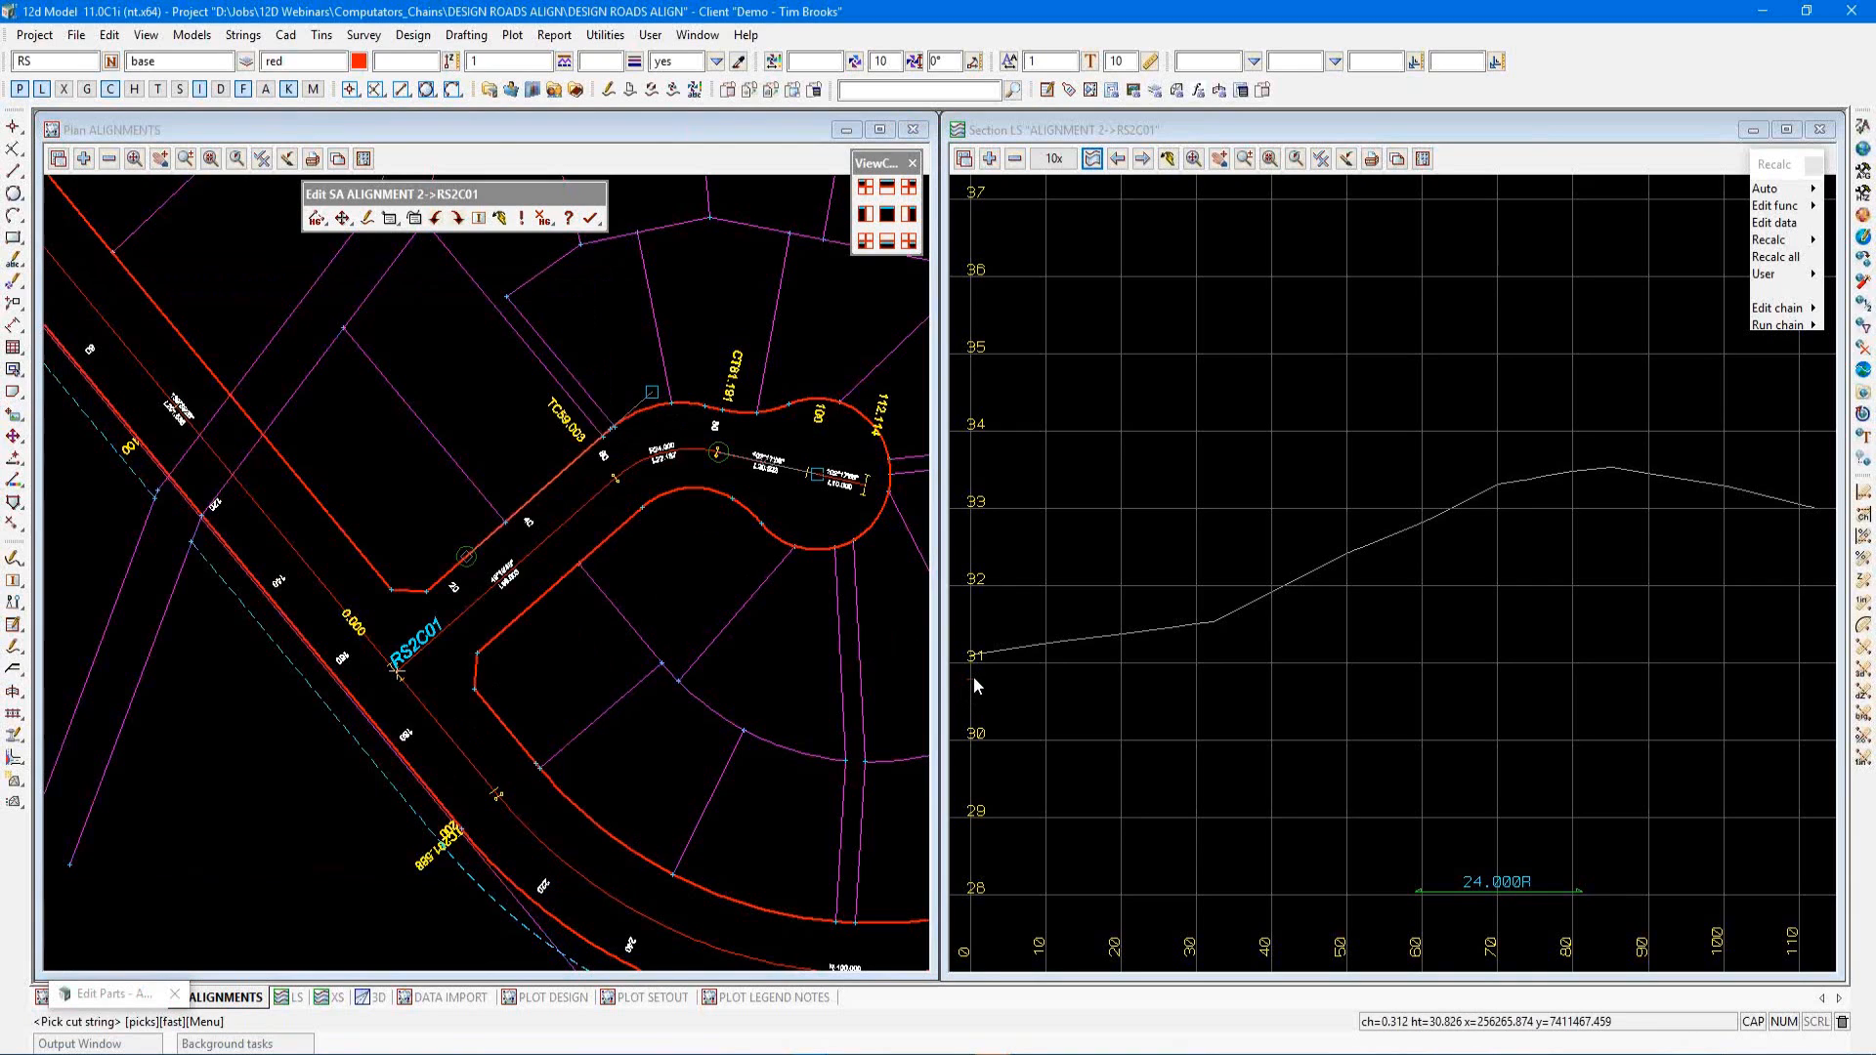
middle_click(974, 680)
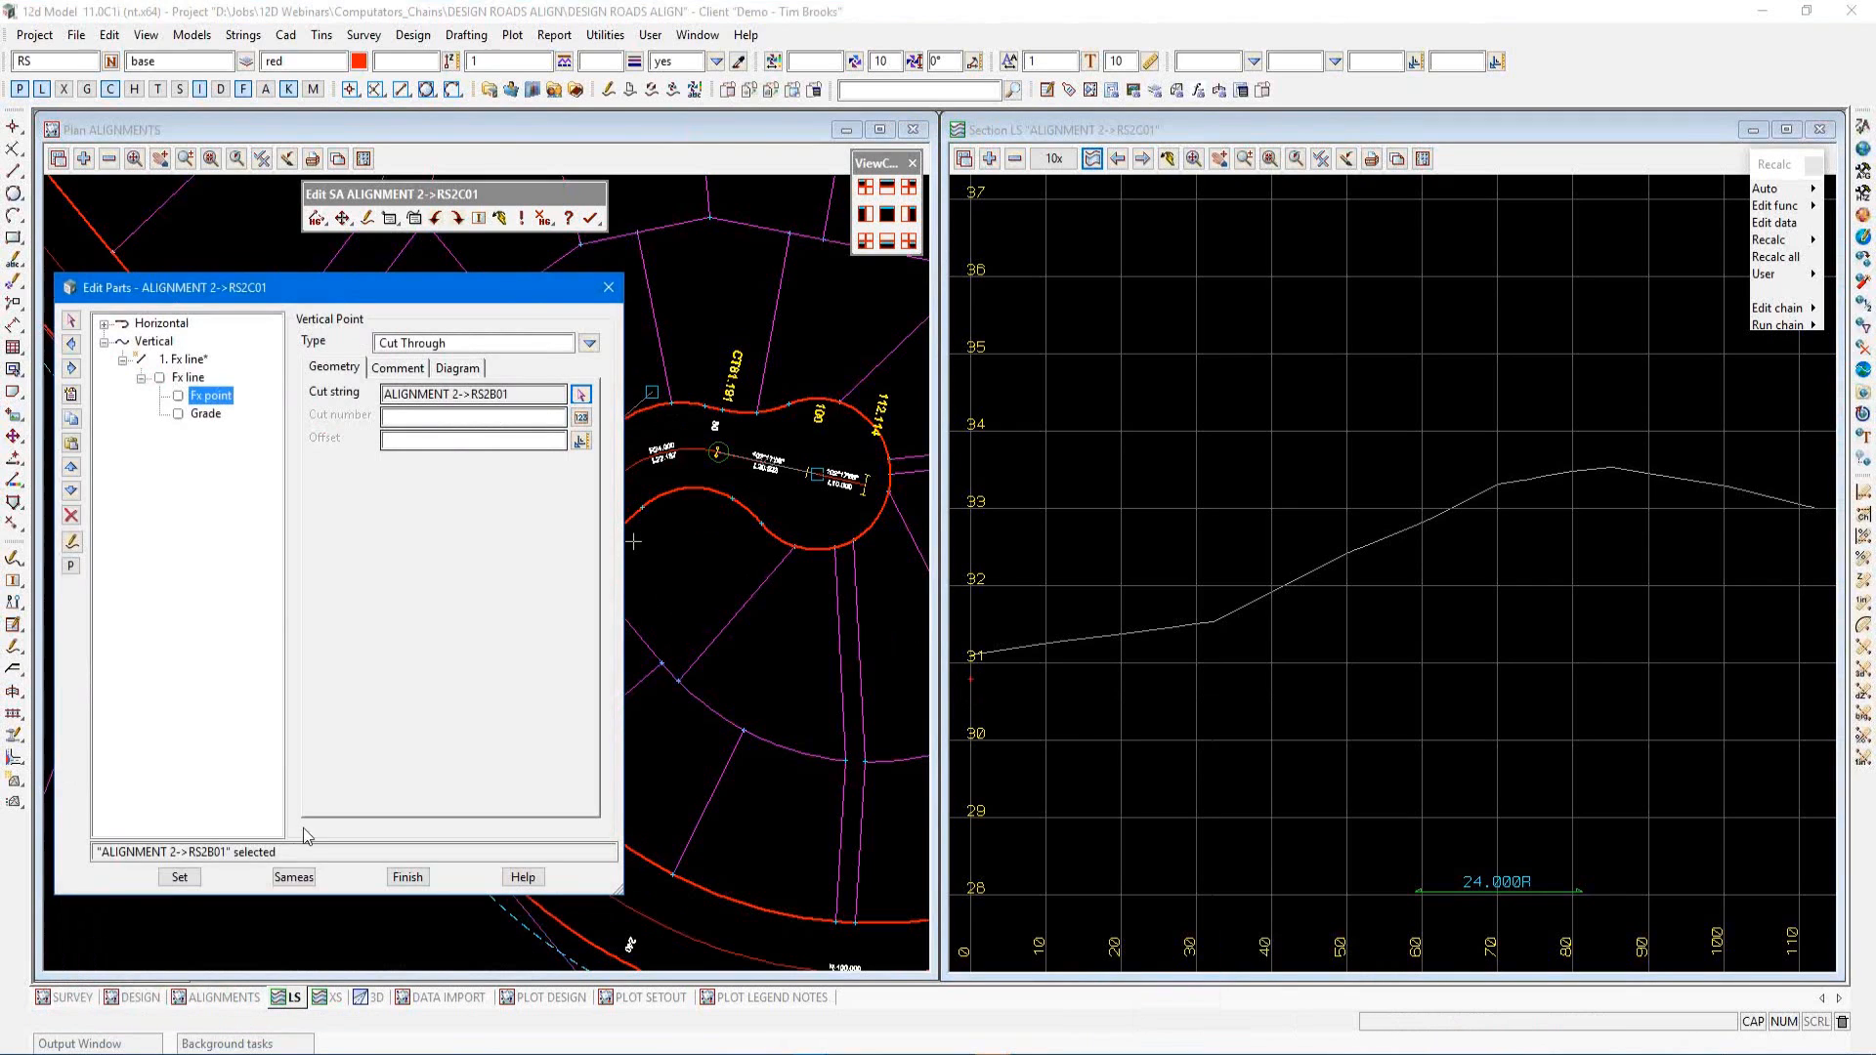
left_click(193, 878)
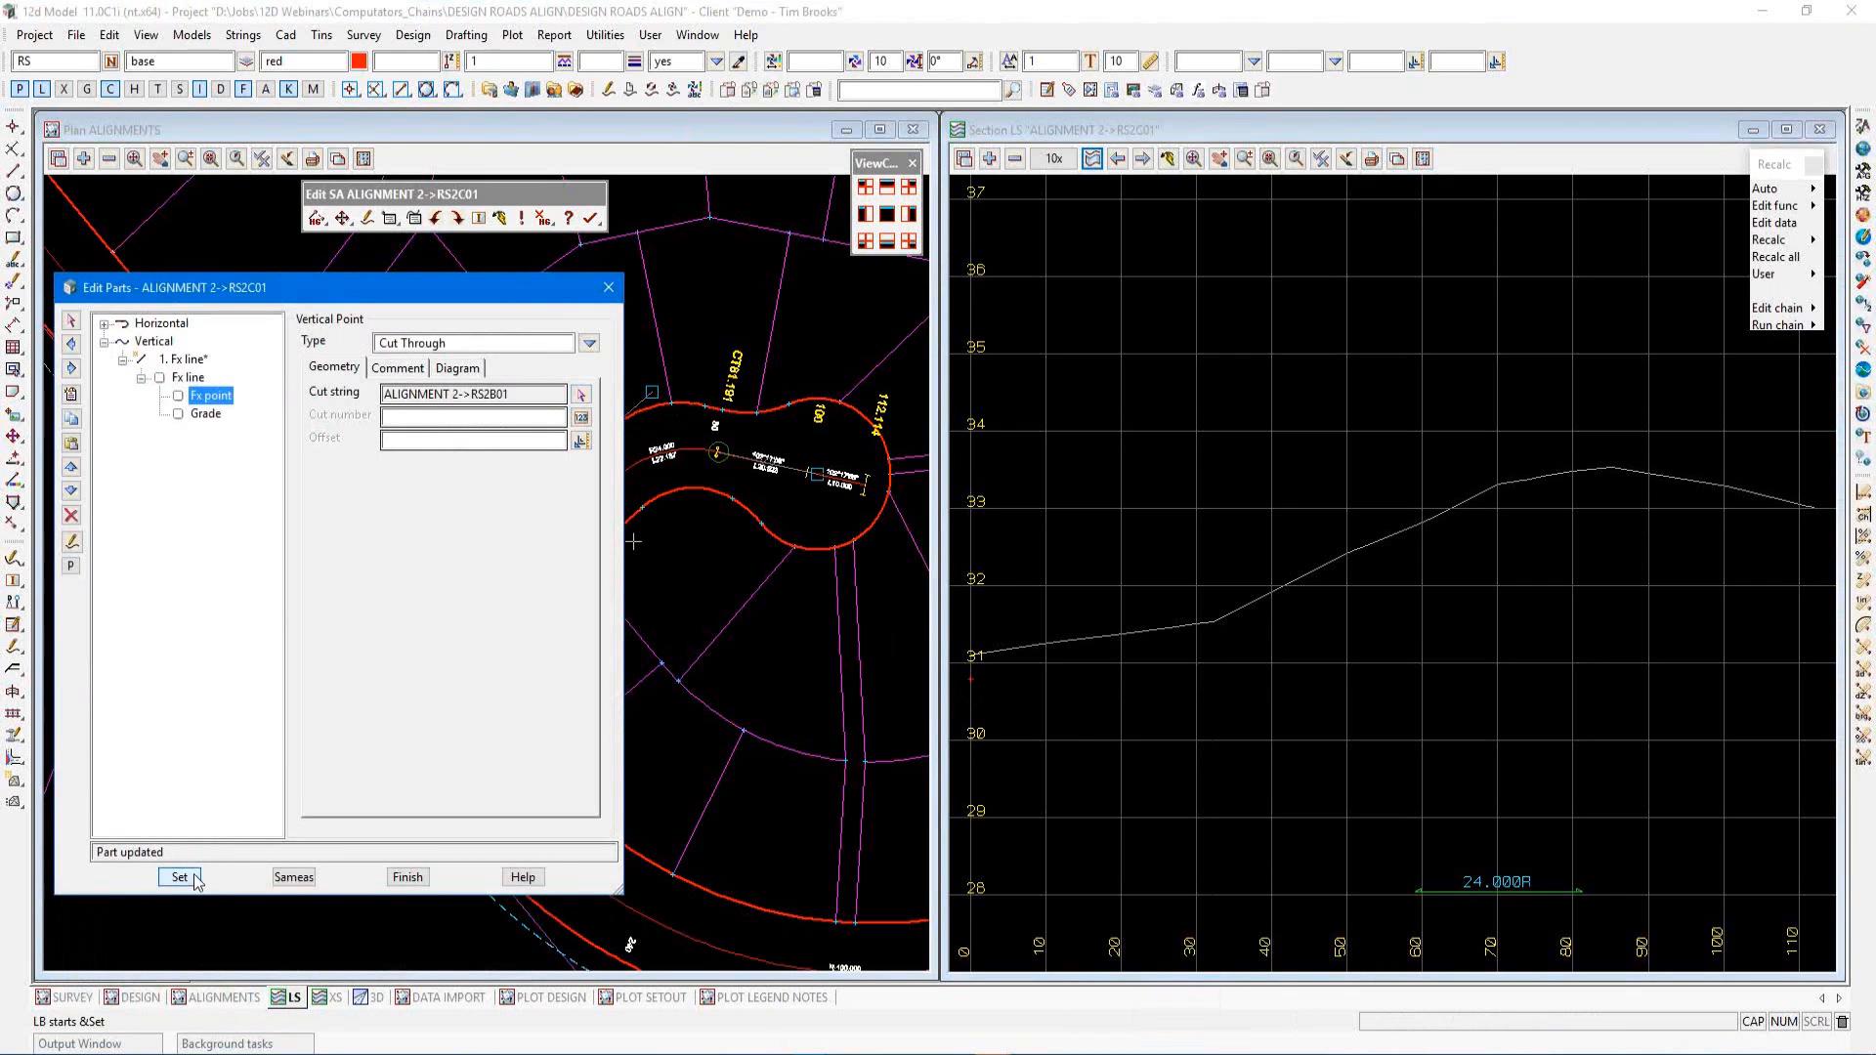
Set the grade type to Value with a value of -3 and apply
left_click(204, 415)
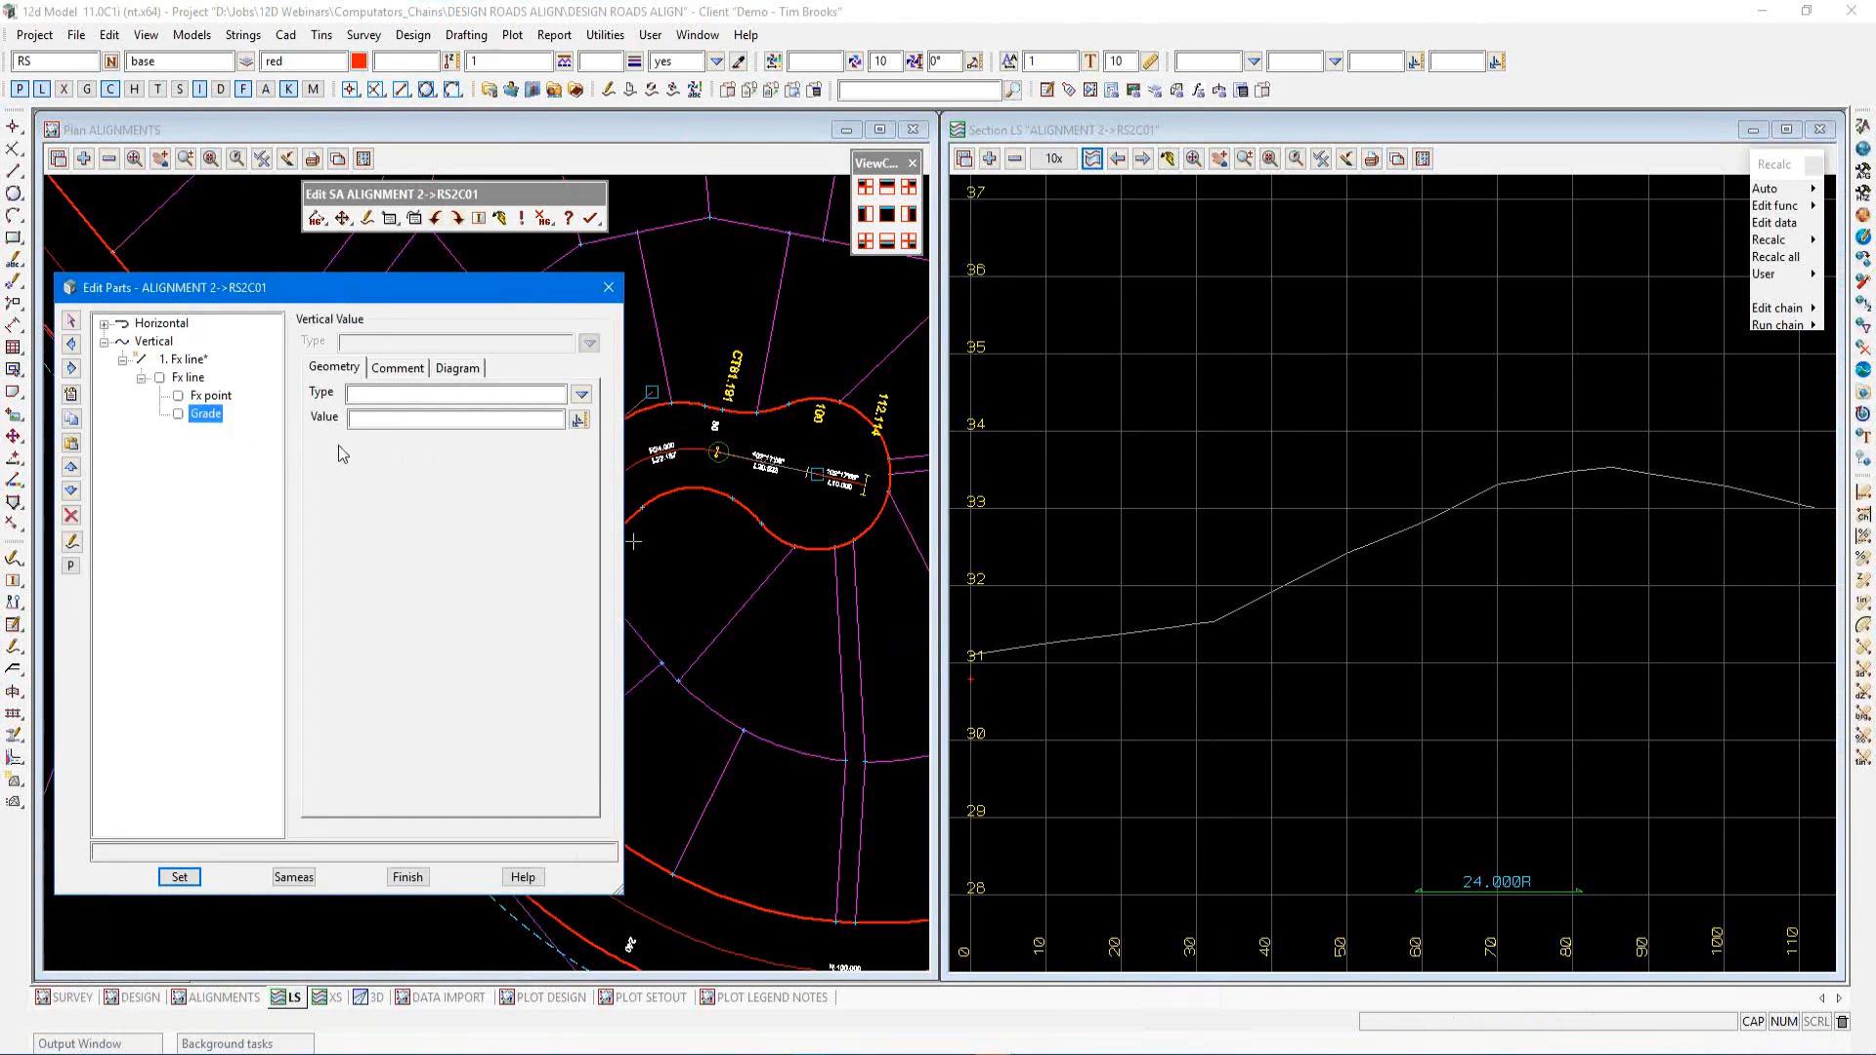
left_click(582, 394)
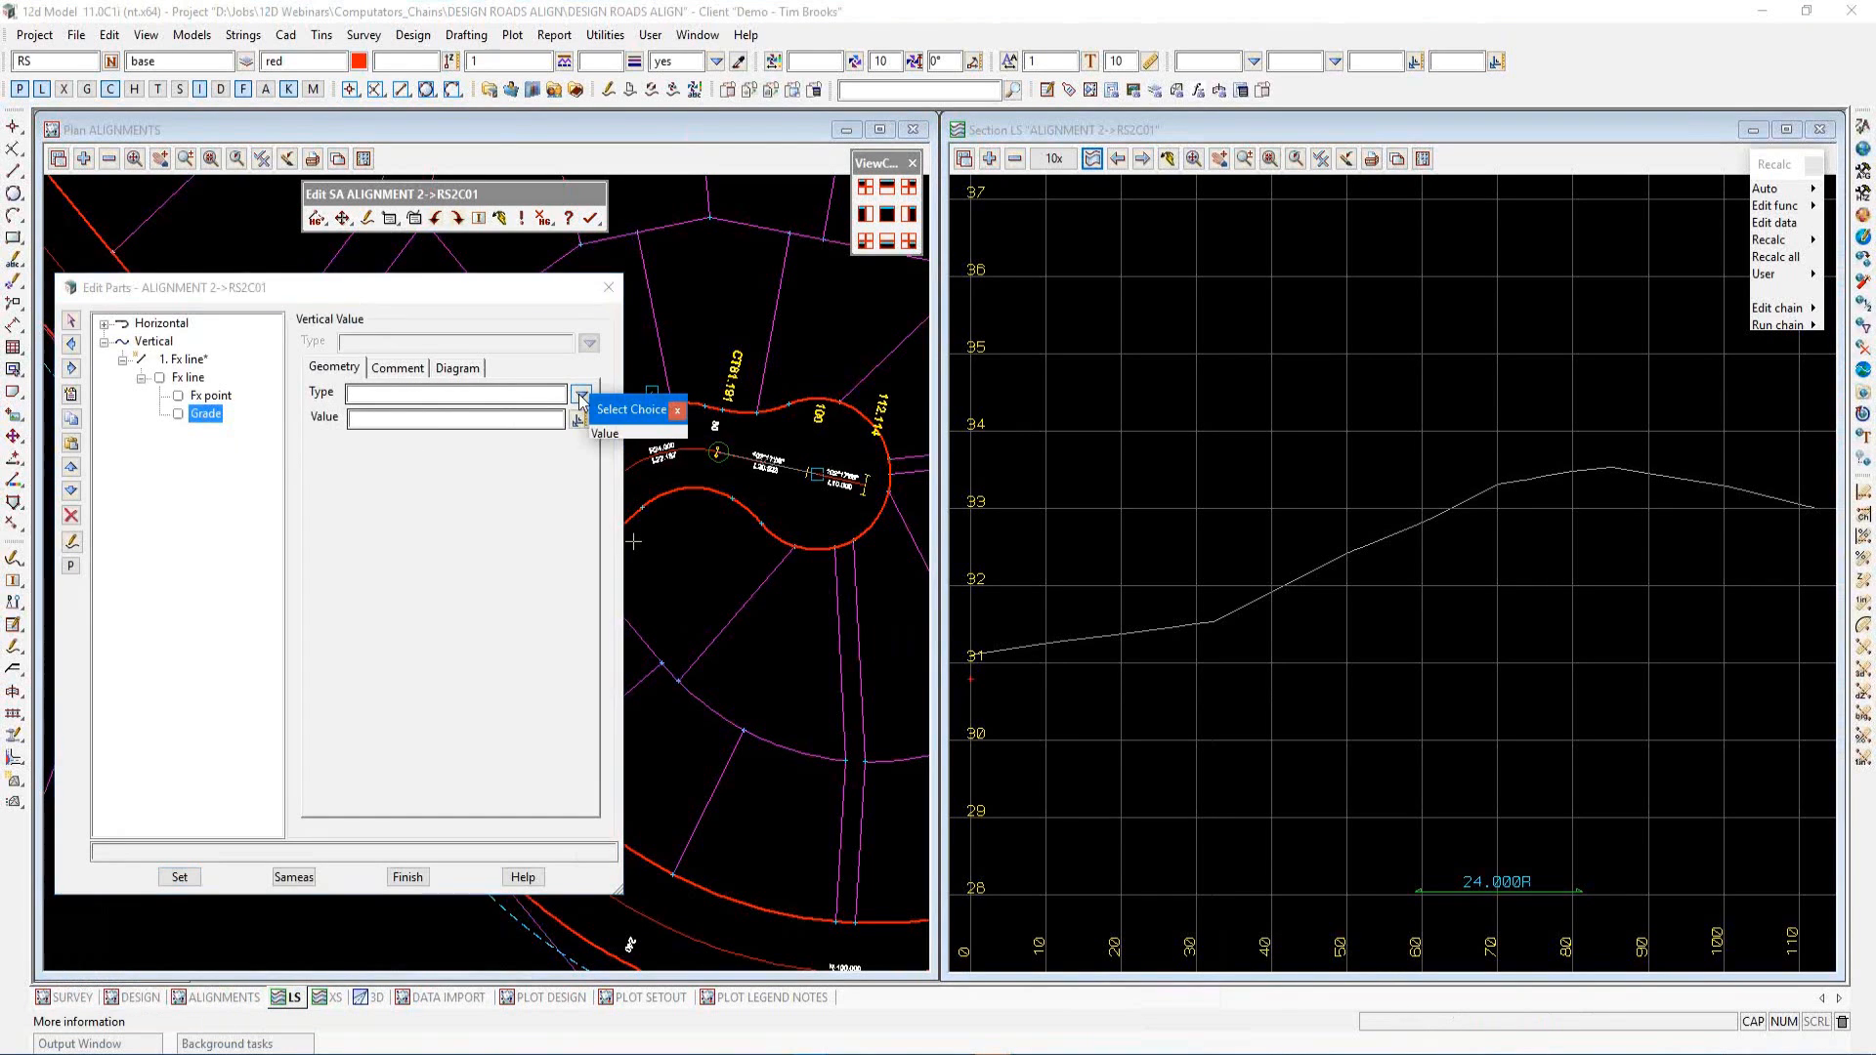
left_click(594, 431)
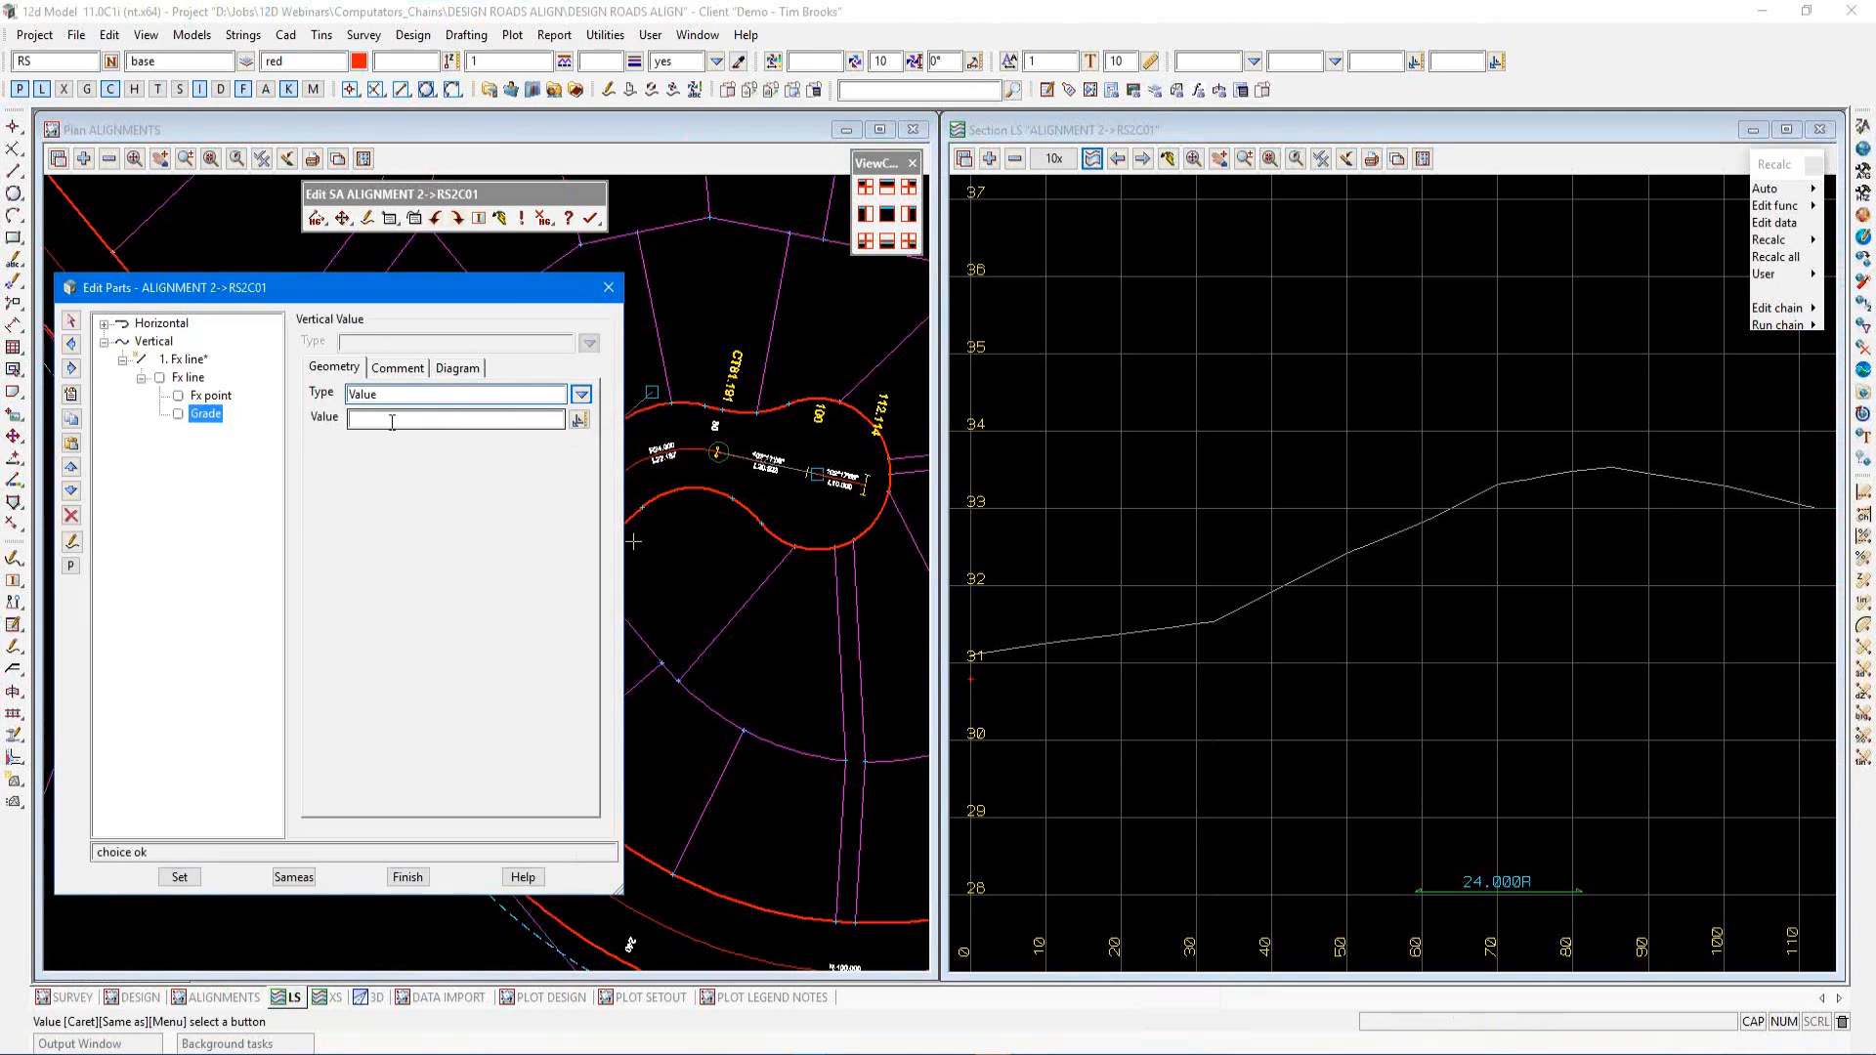
left_click(391, 420)
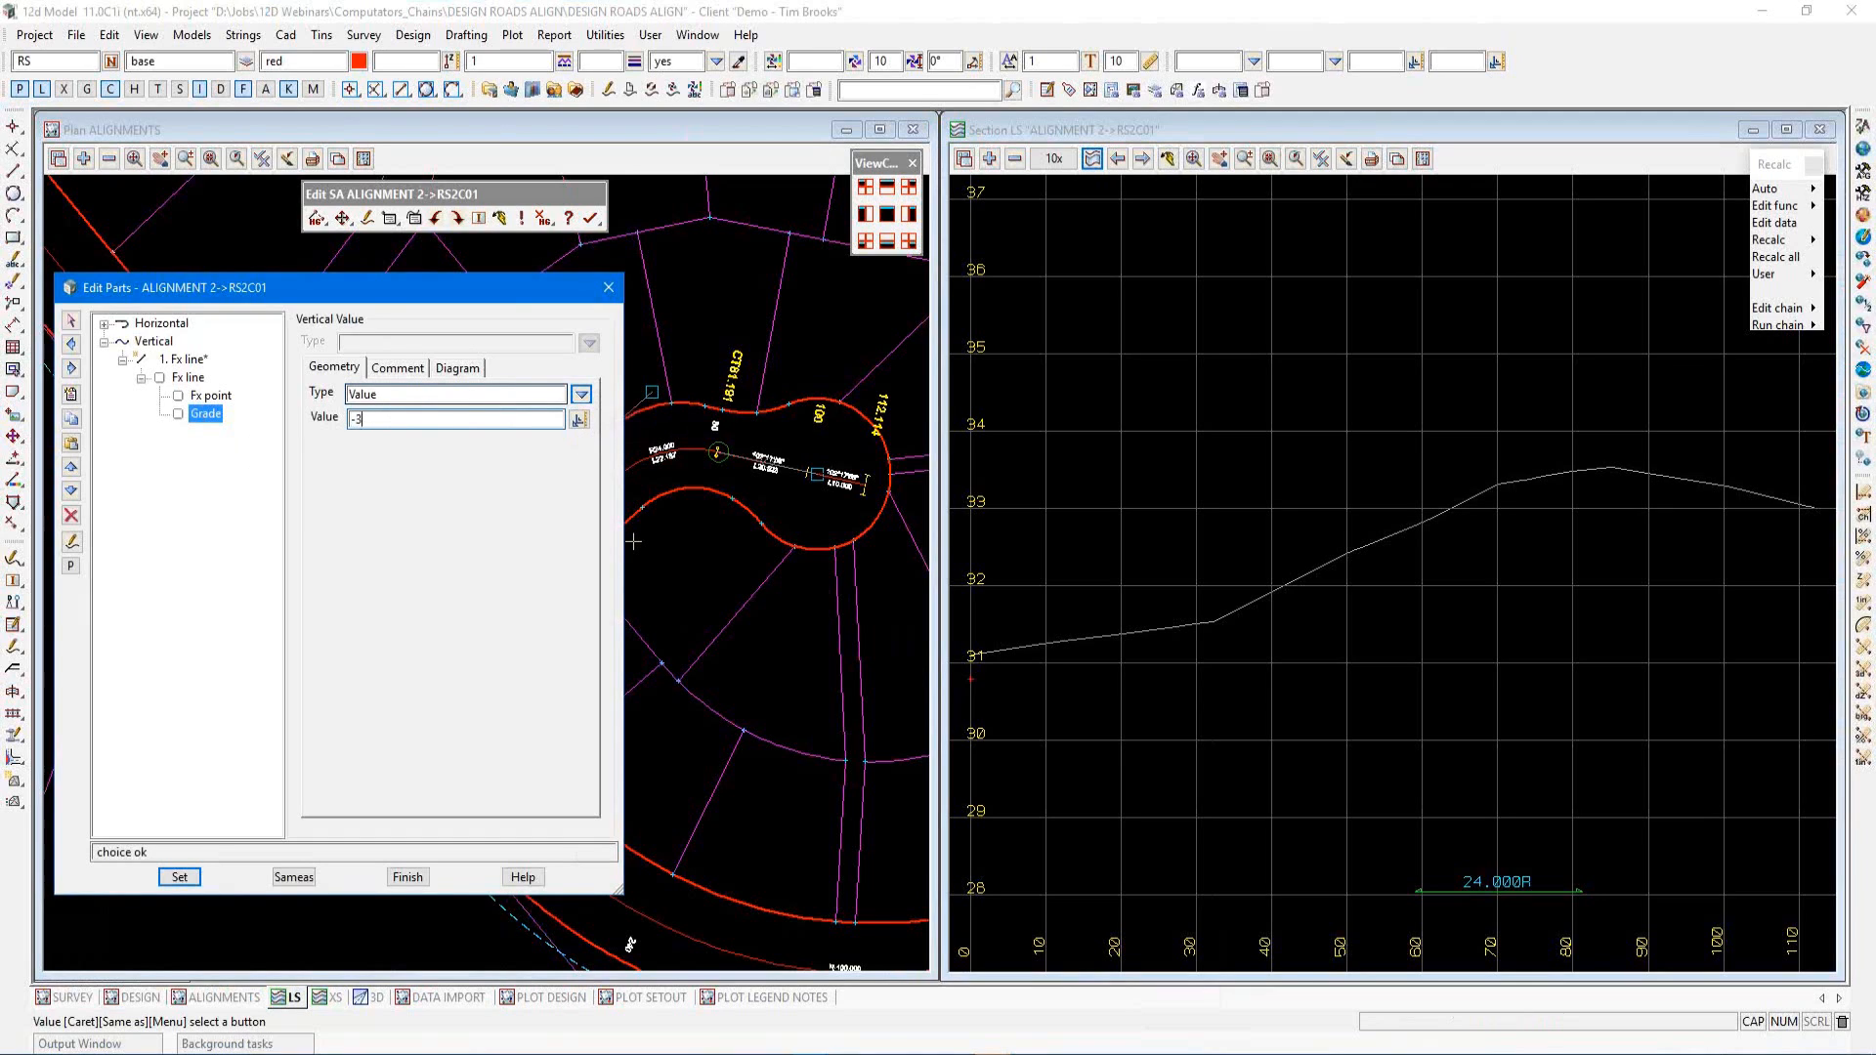
left_click(186, 877)
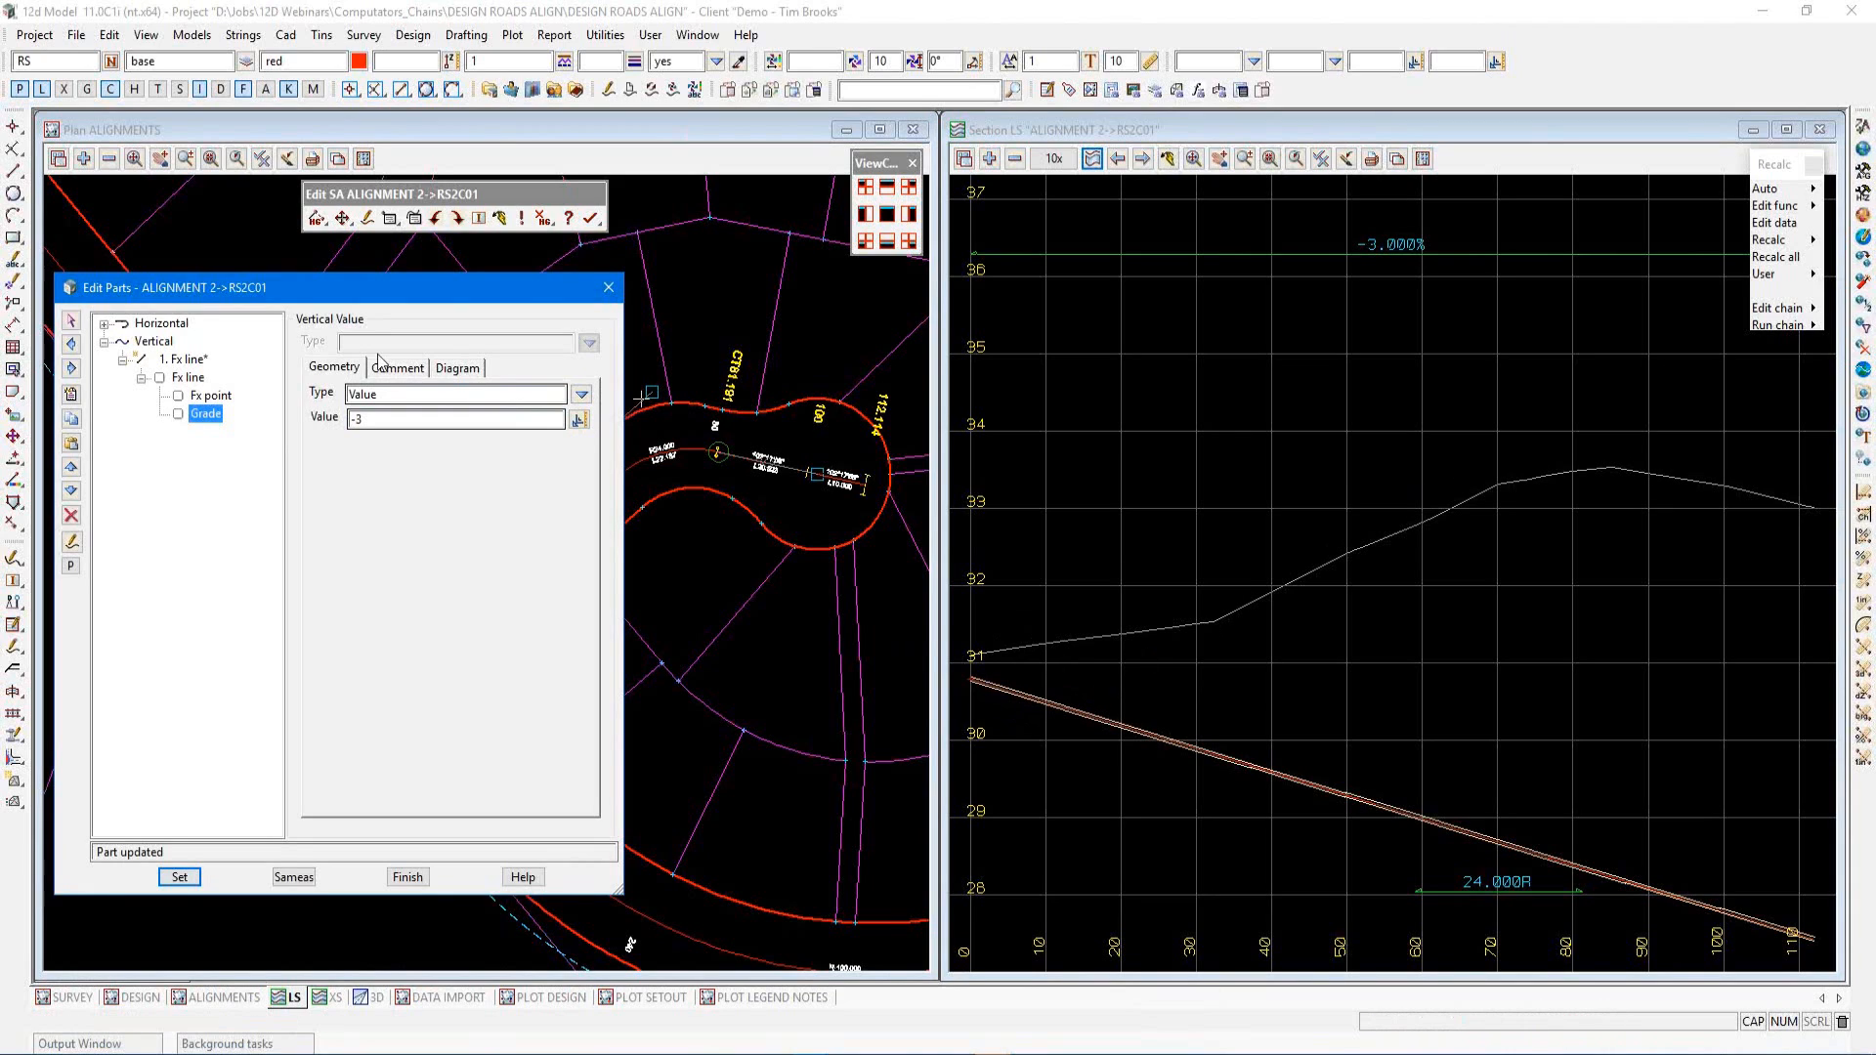
Add a vertical fixed line point & grade part, picking its point at about chainage 50.2 and height 32.4 on the section
left_click(71, 397)
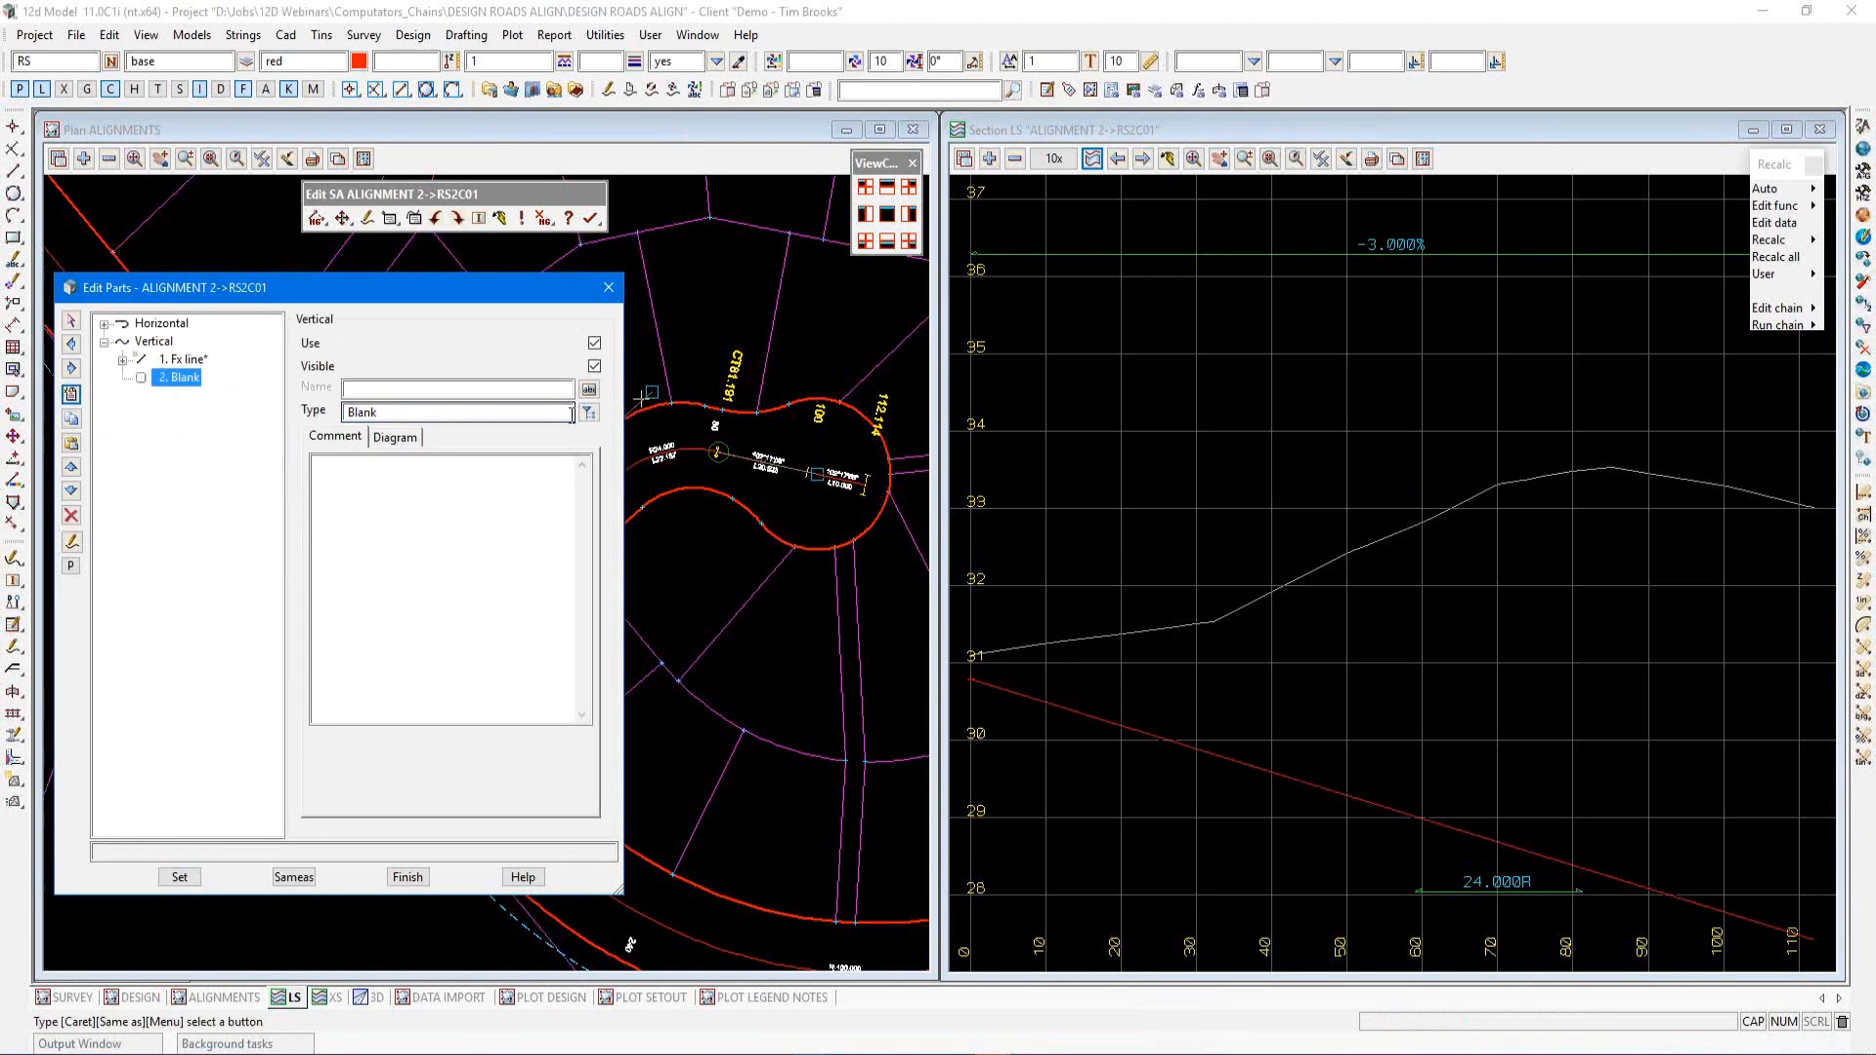
left_click(589, 413)
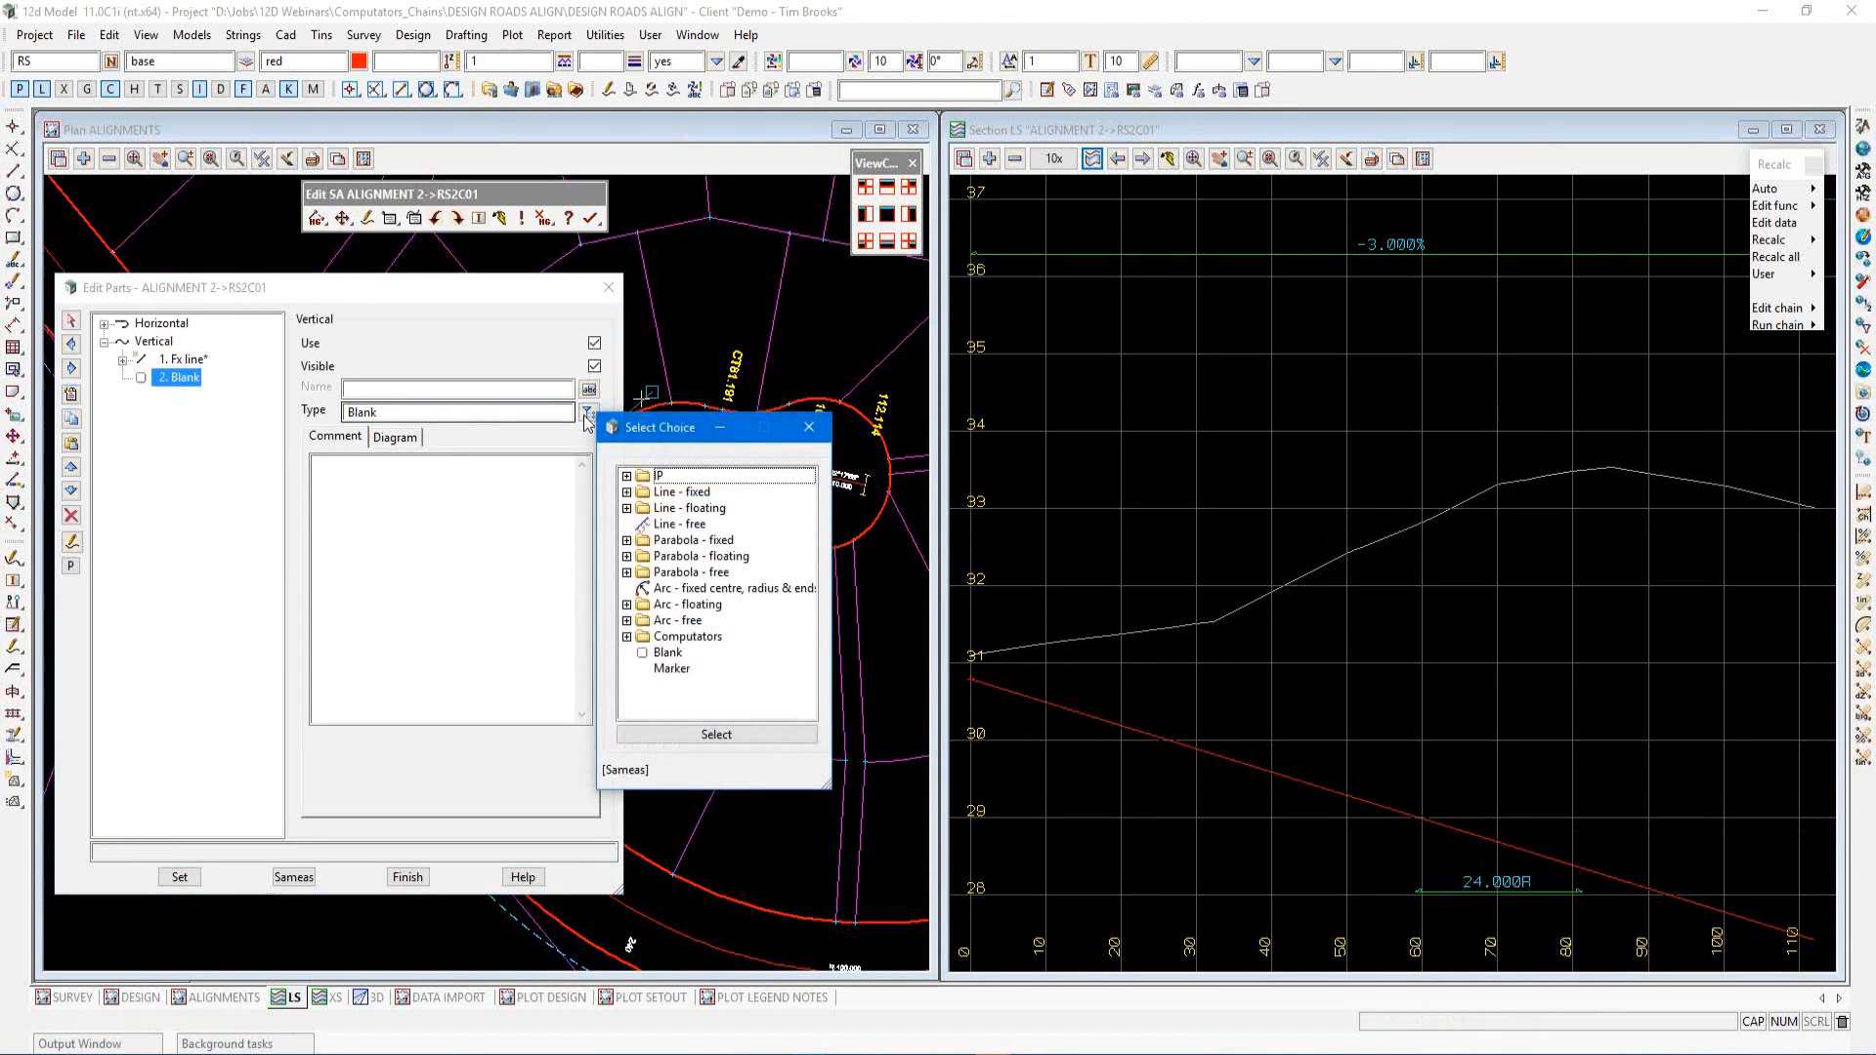
double_click(631, 493)
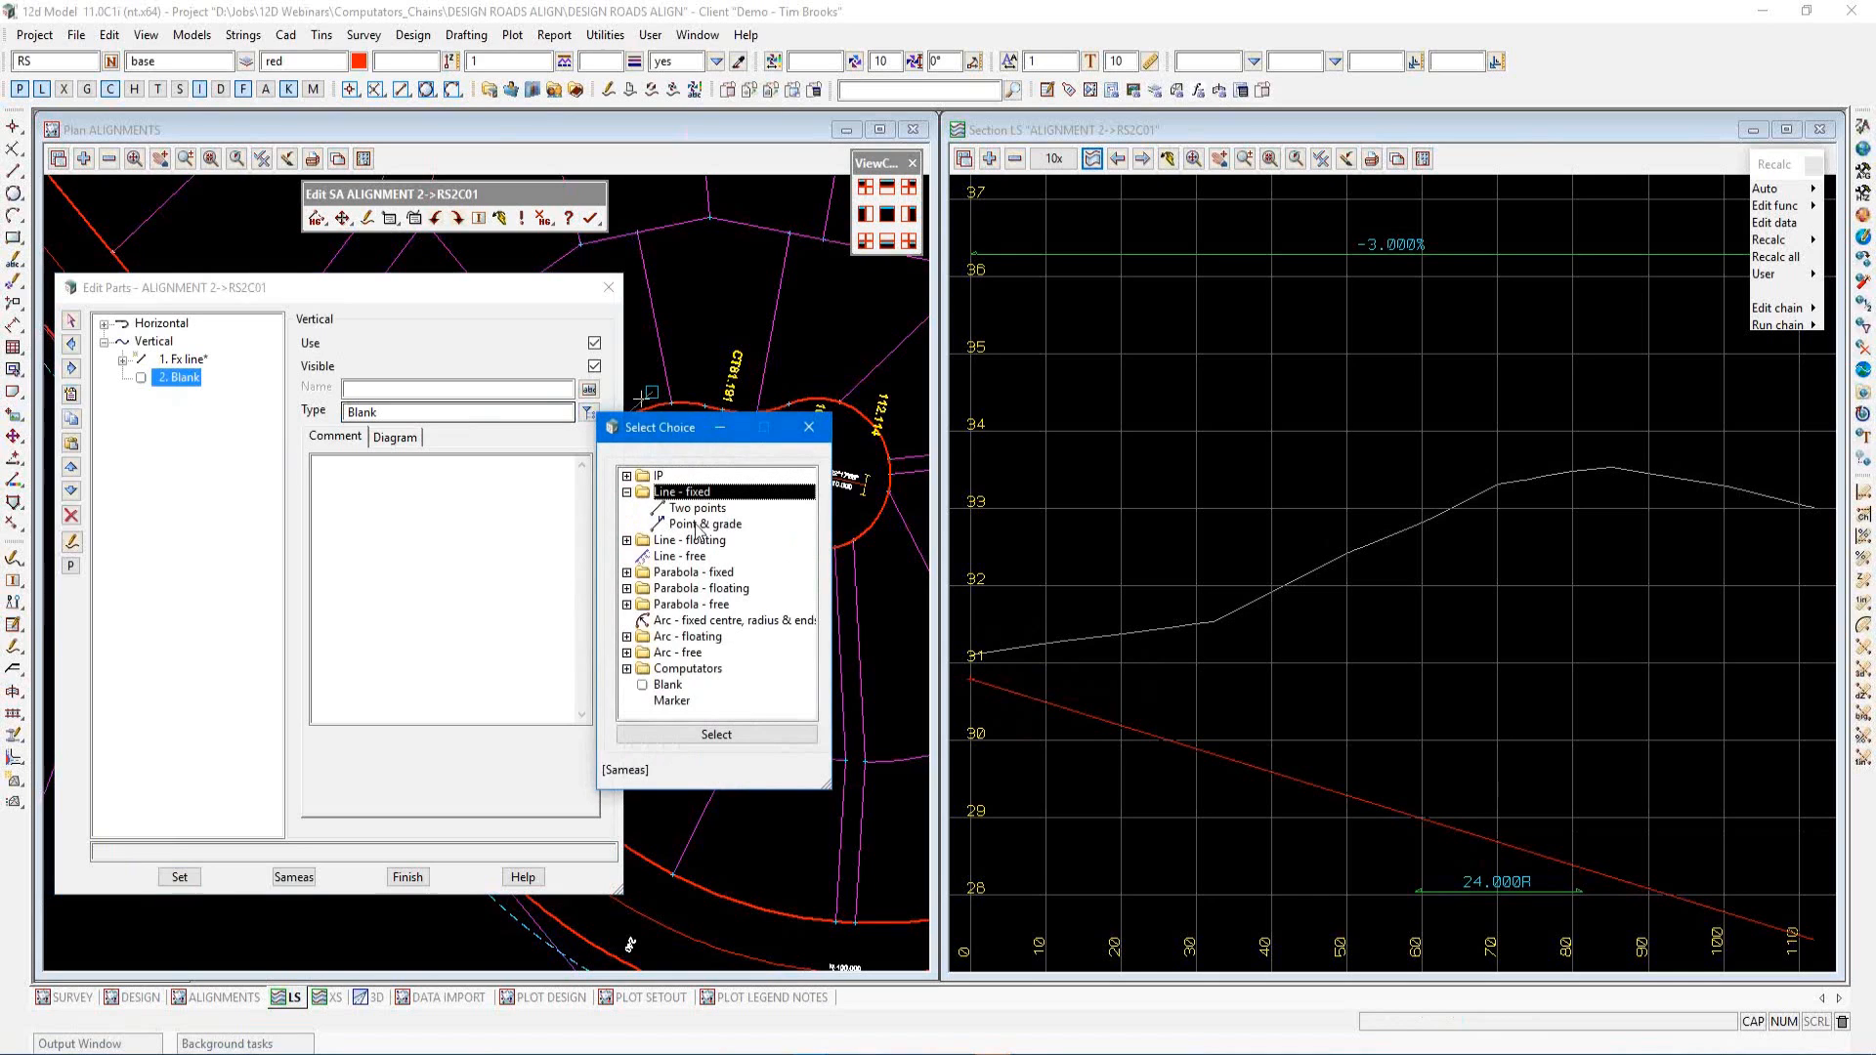
double_click(700, 525)
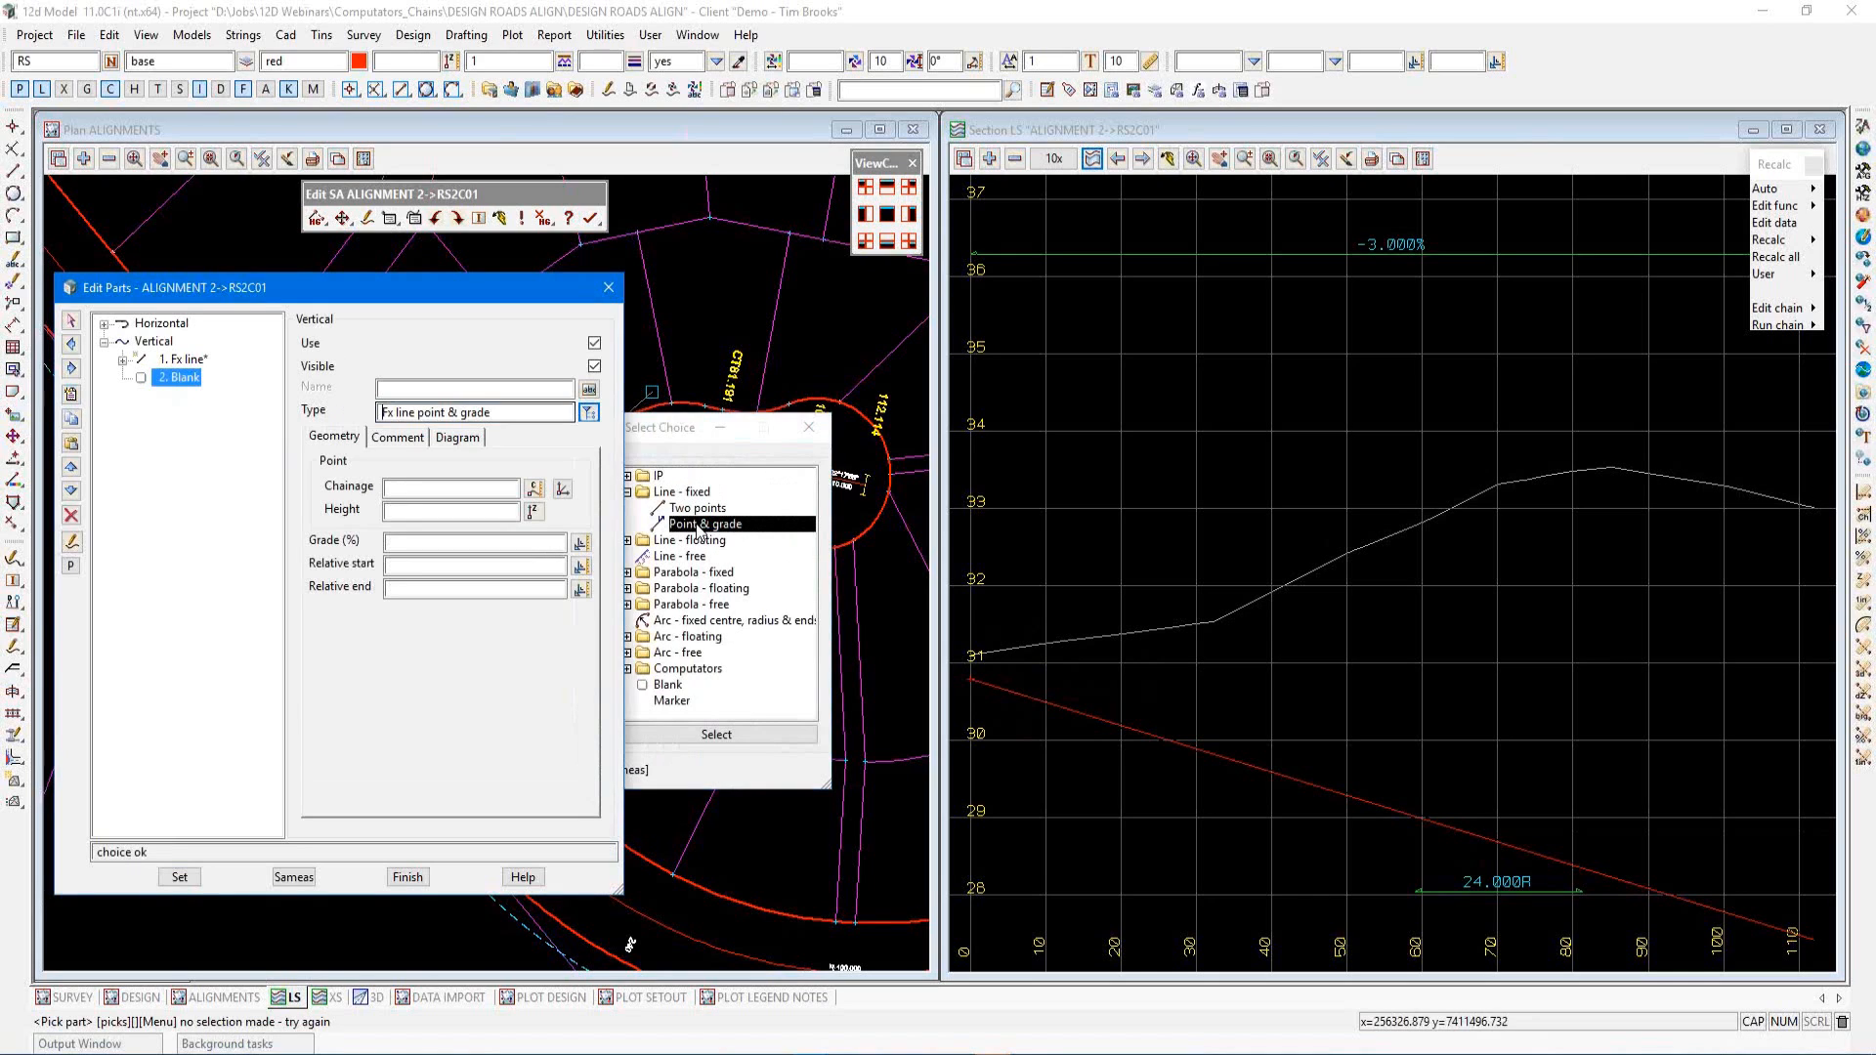
left_click(562, 489)
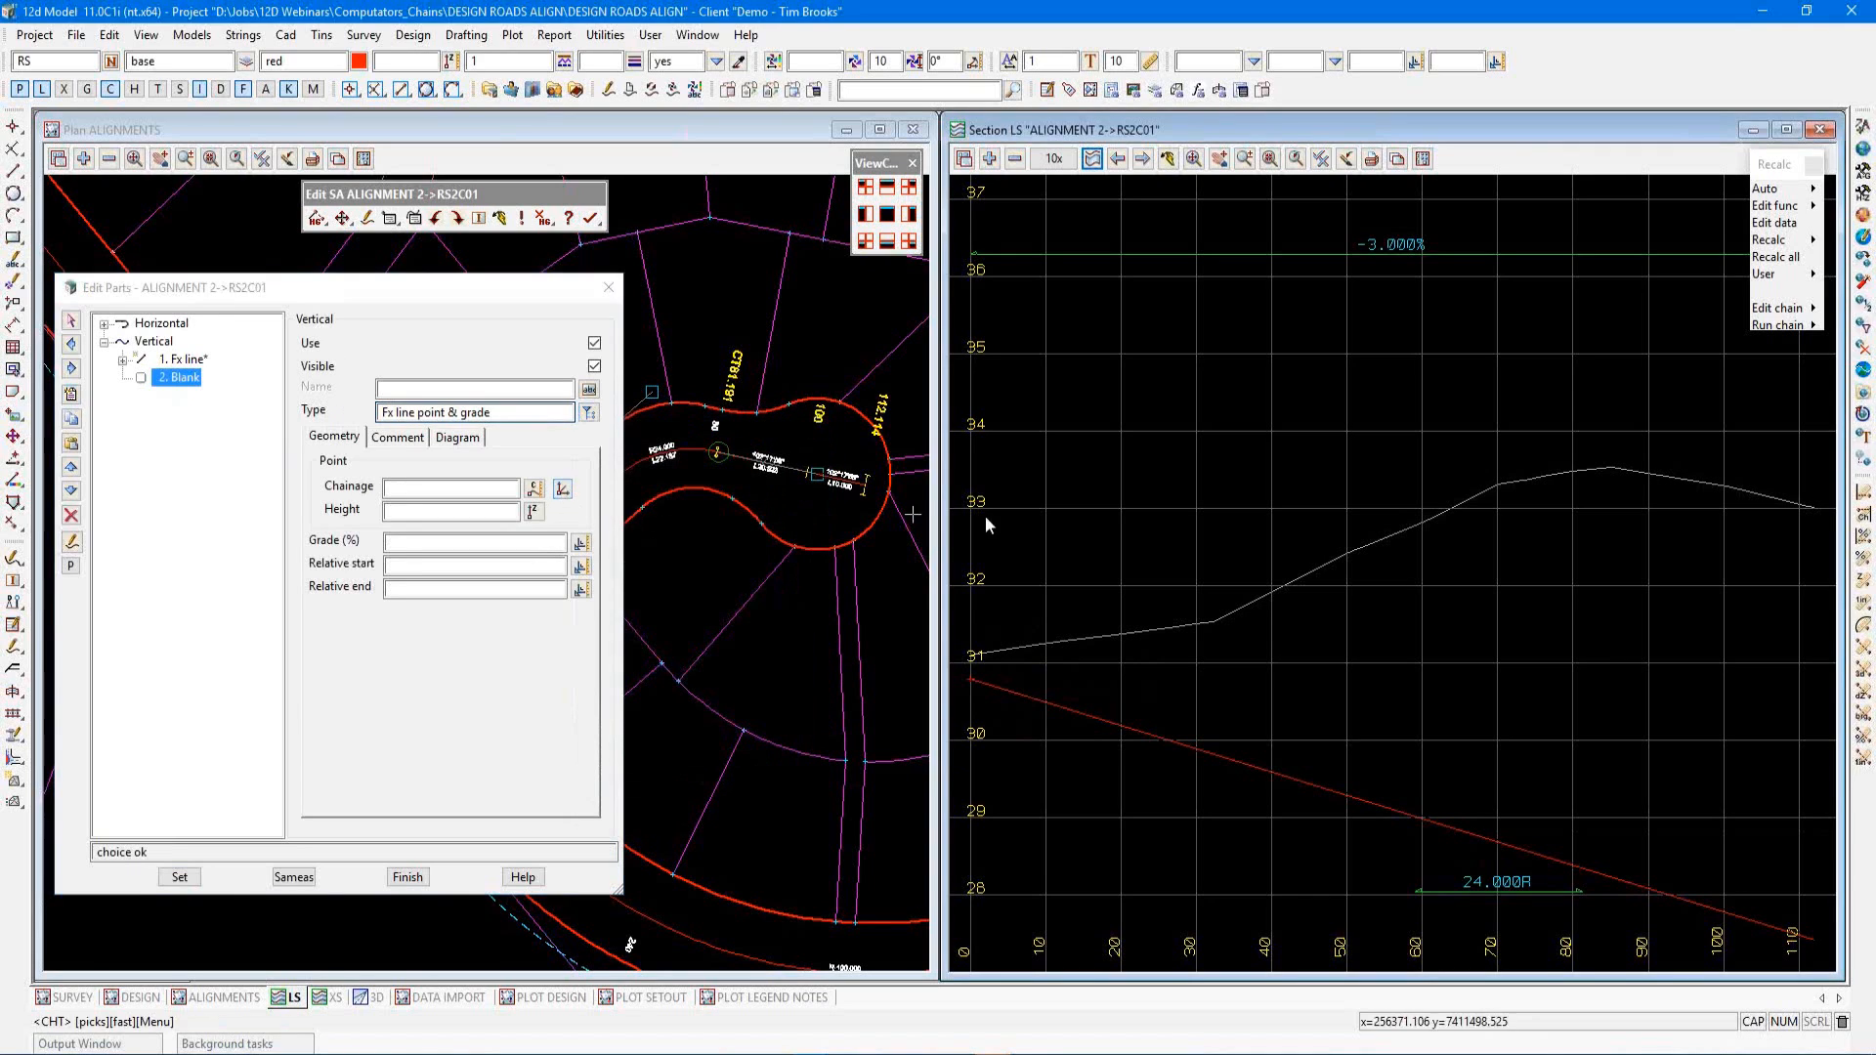
left_click(1349, 553)
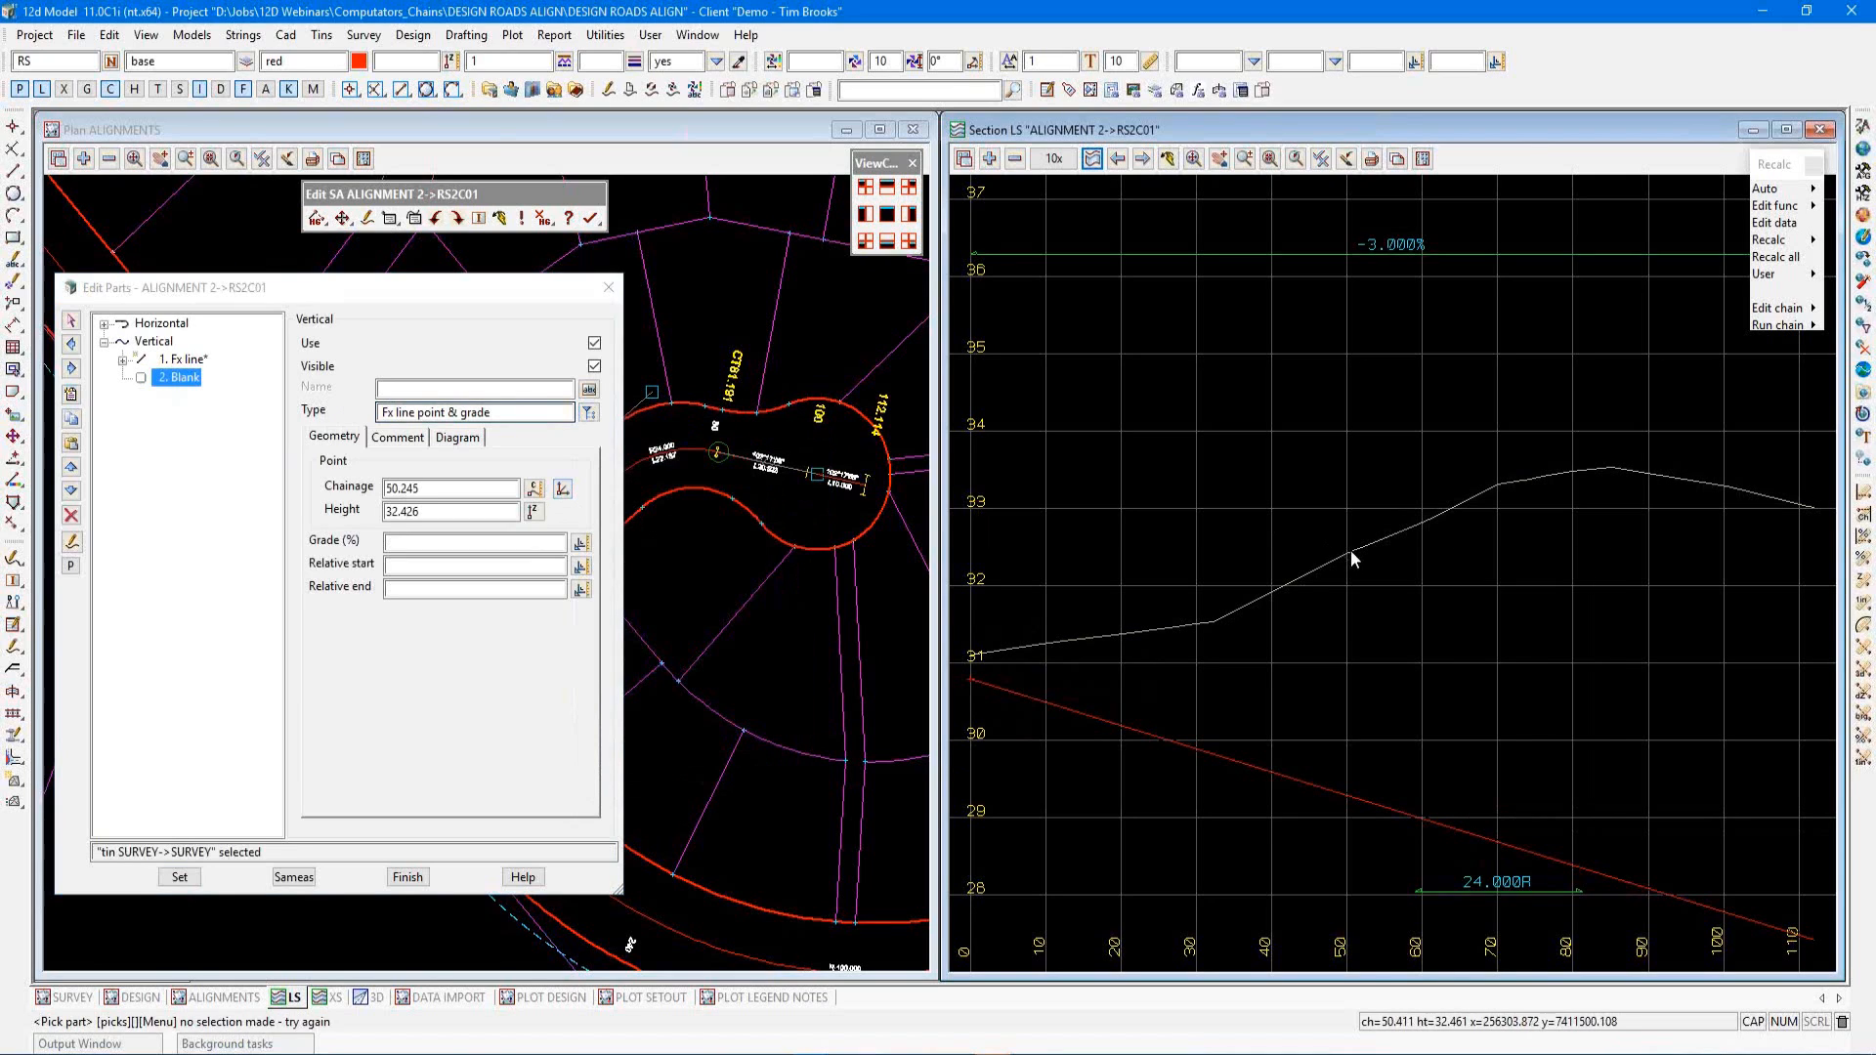
Set the line's grade to 5.5% with relative start -20 and relative end 20, and apply
left_click(456, 544)
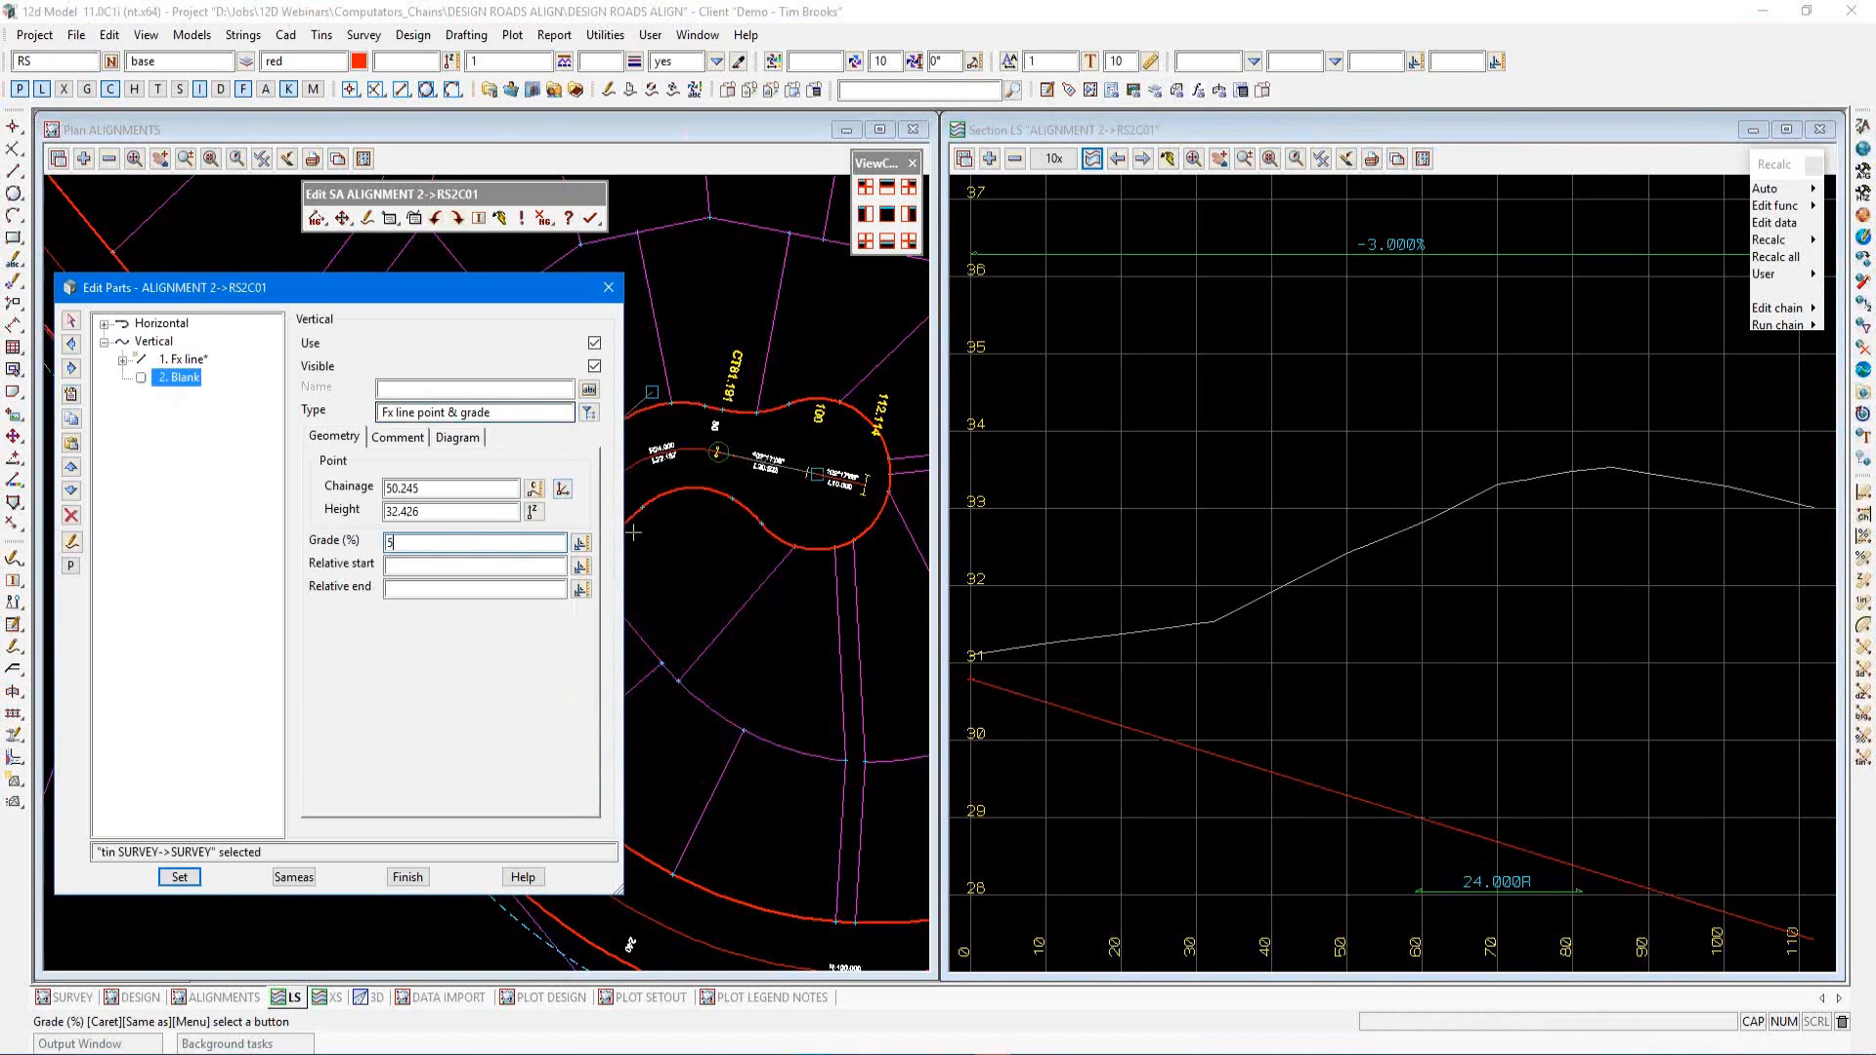
left_click(447, 567)
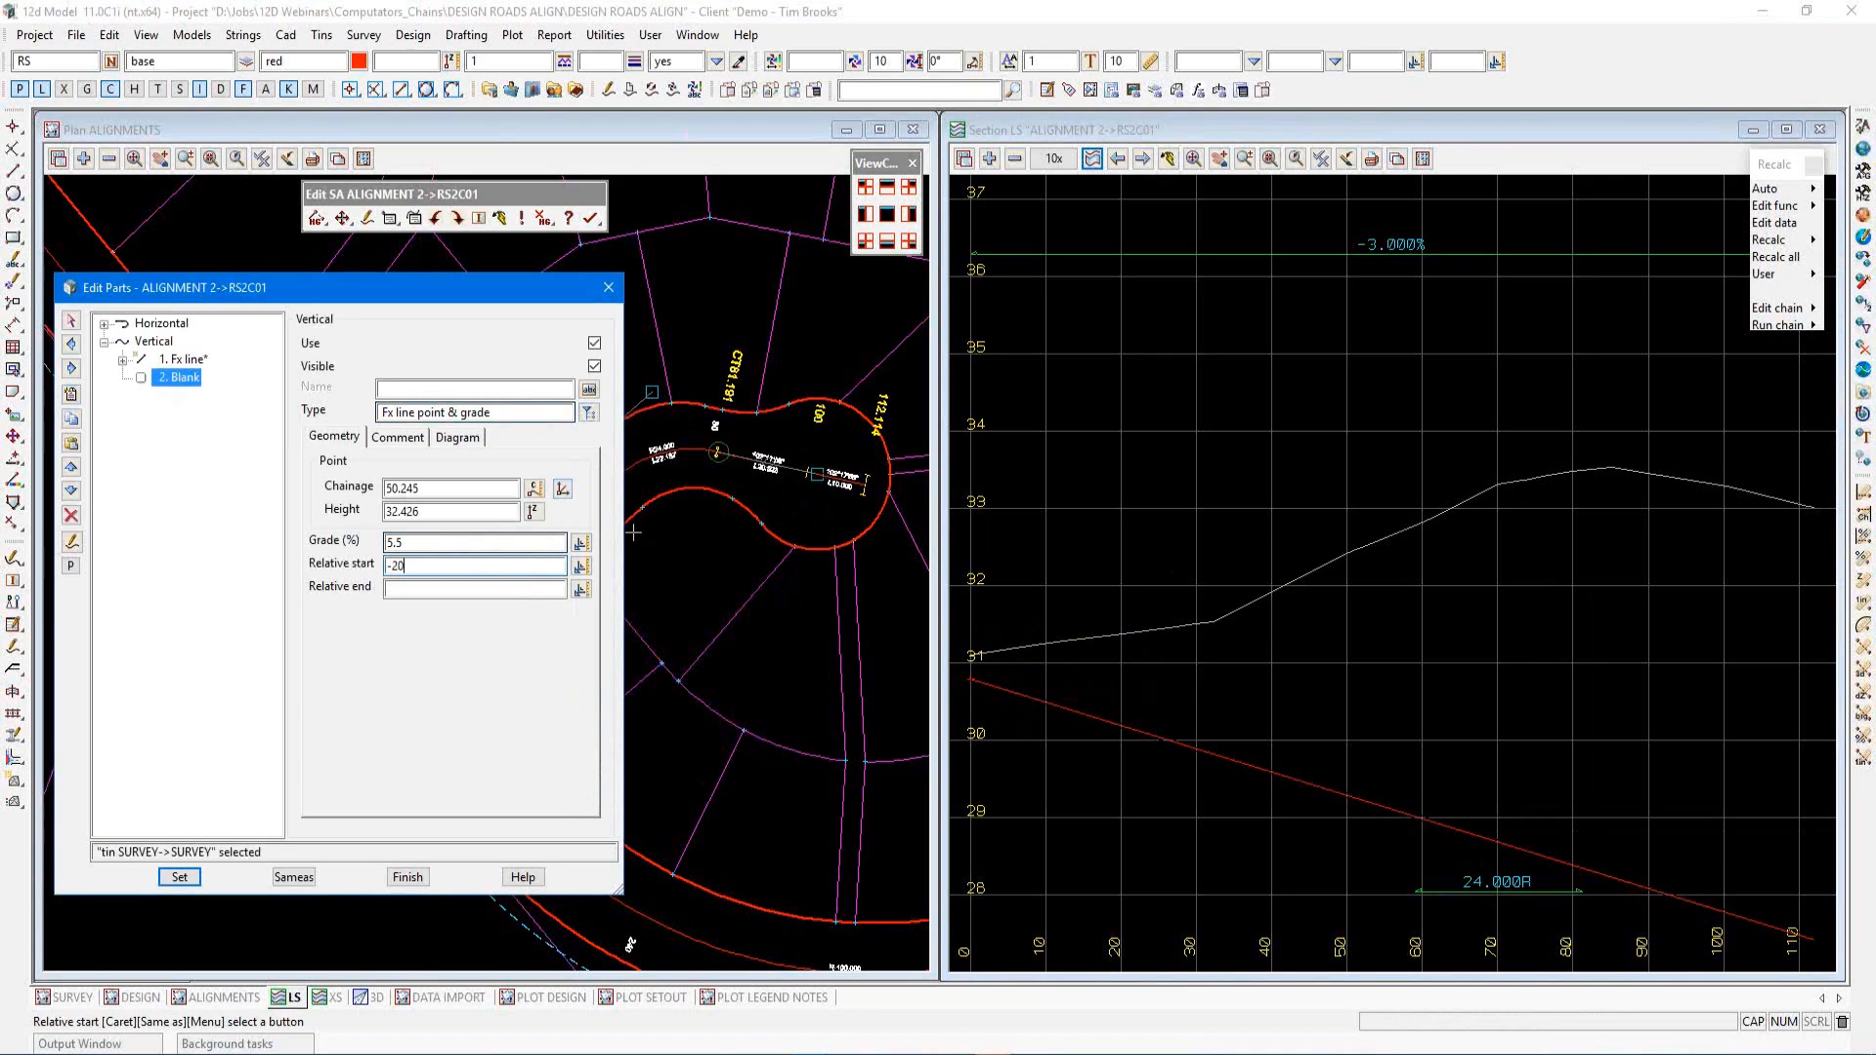
left_click(419, 590)
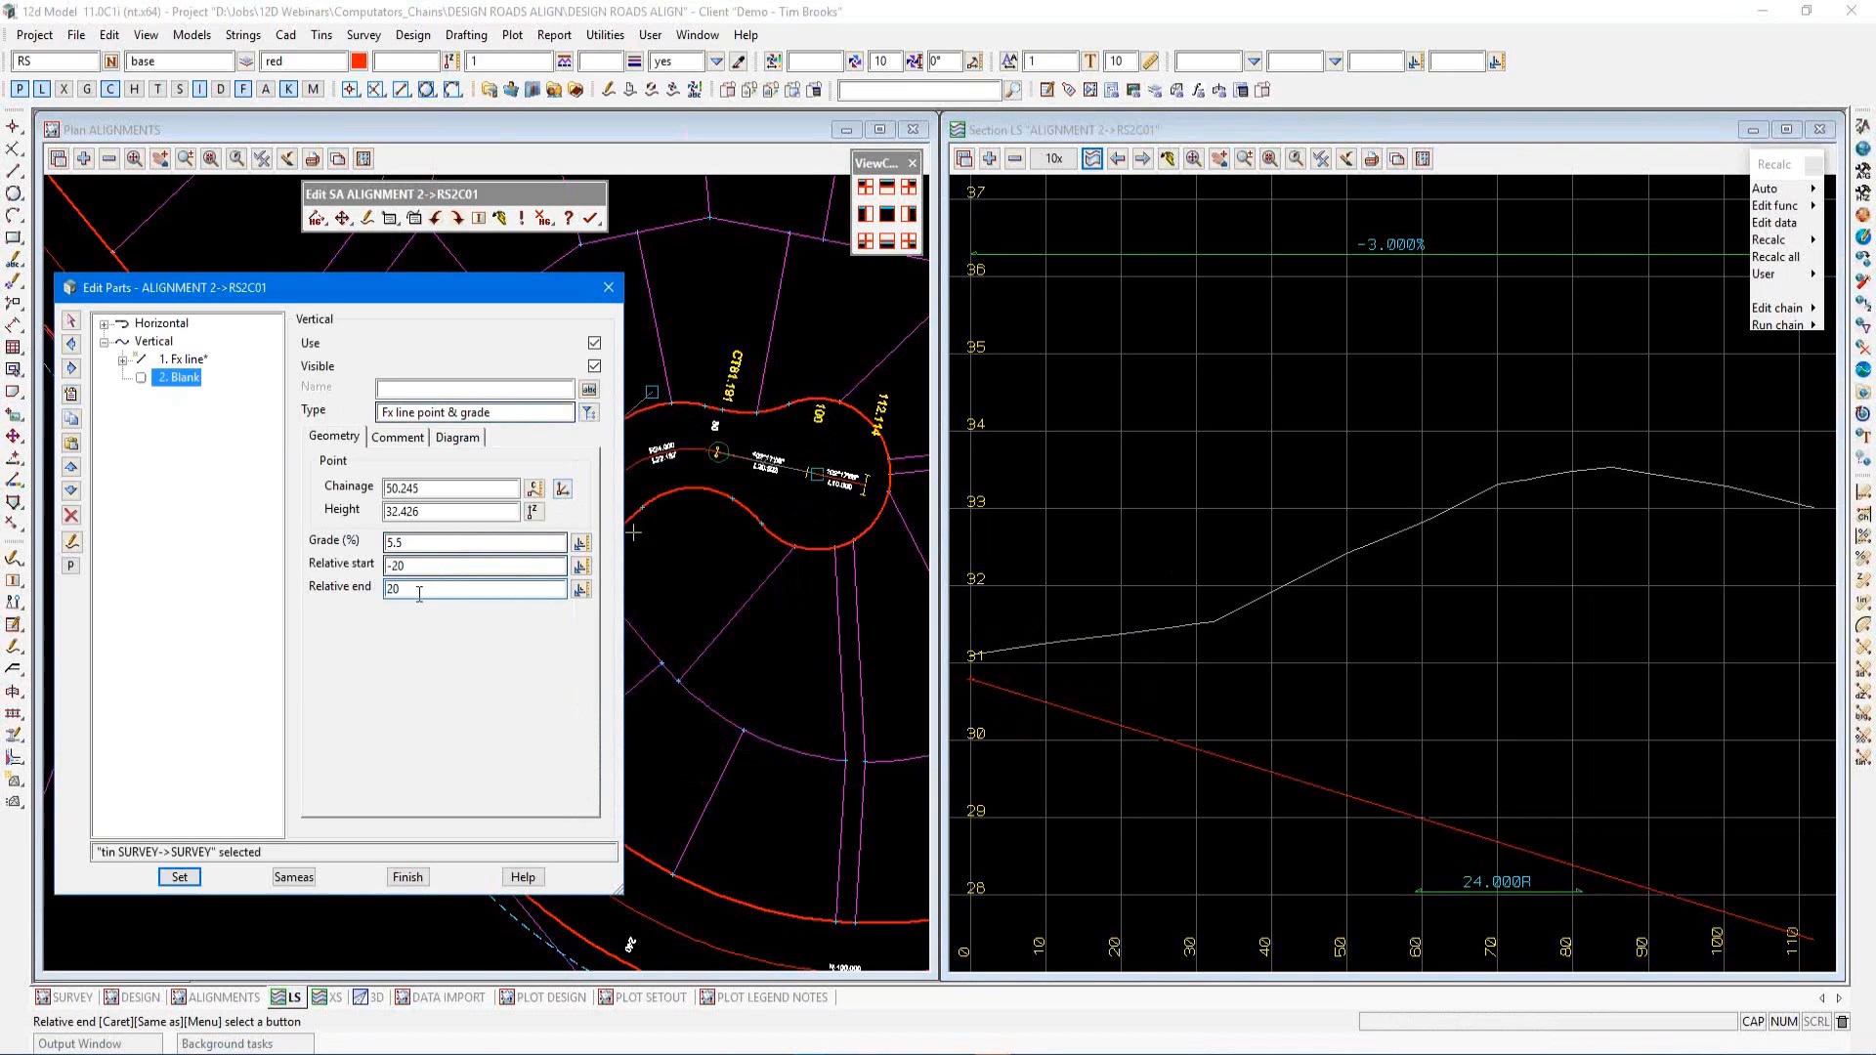
left_click(186, 877)
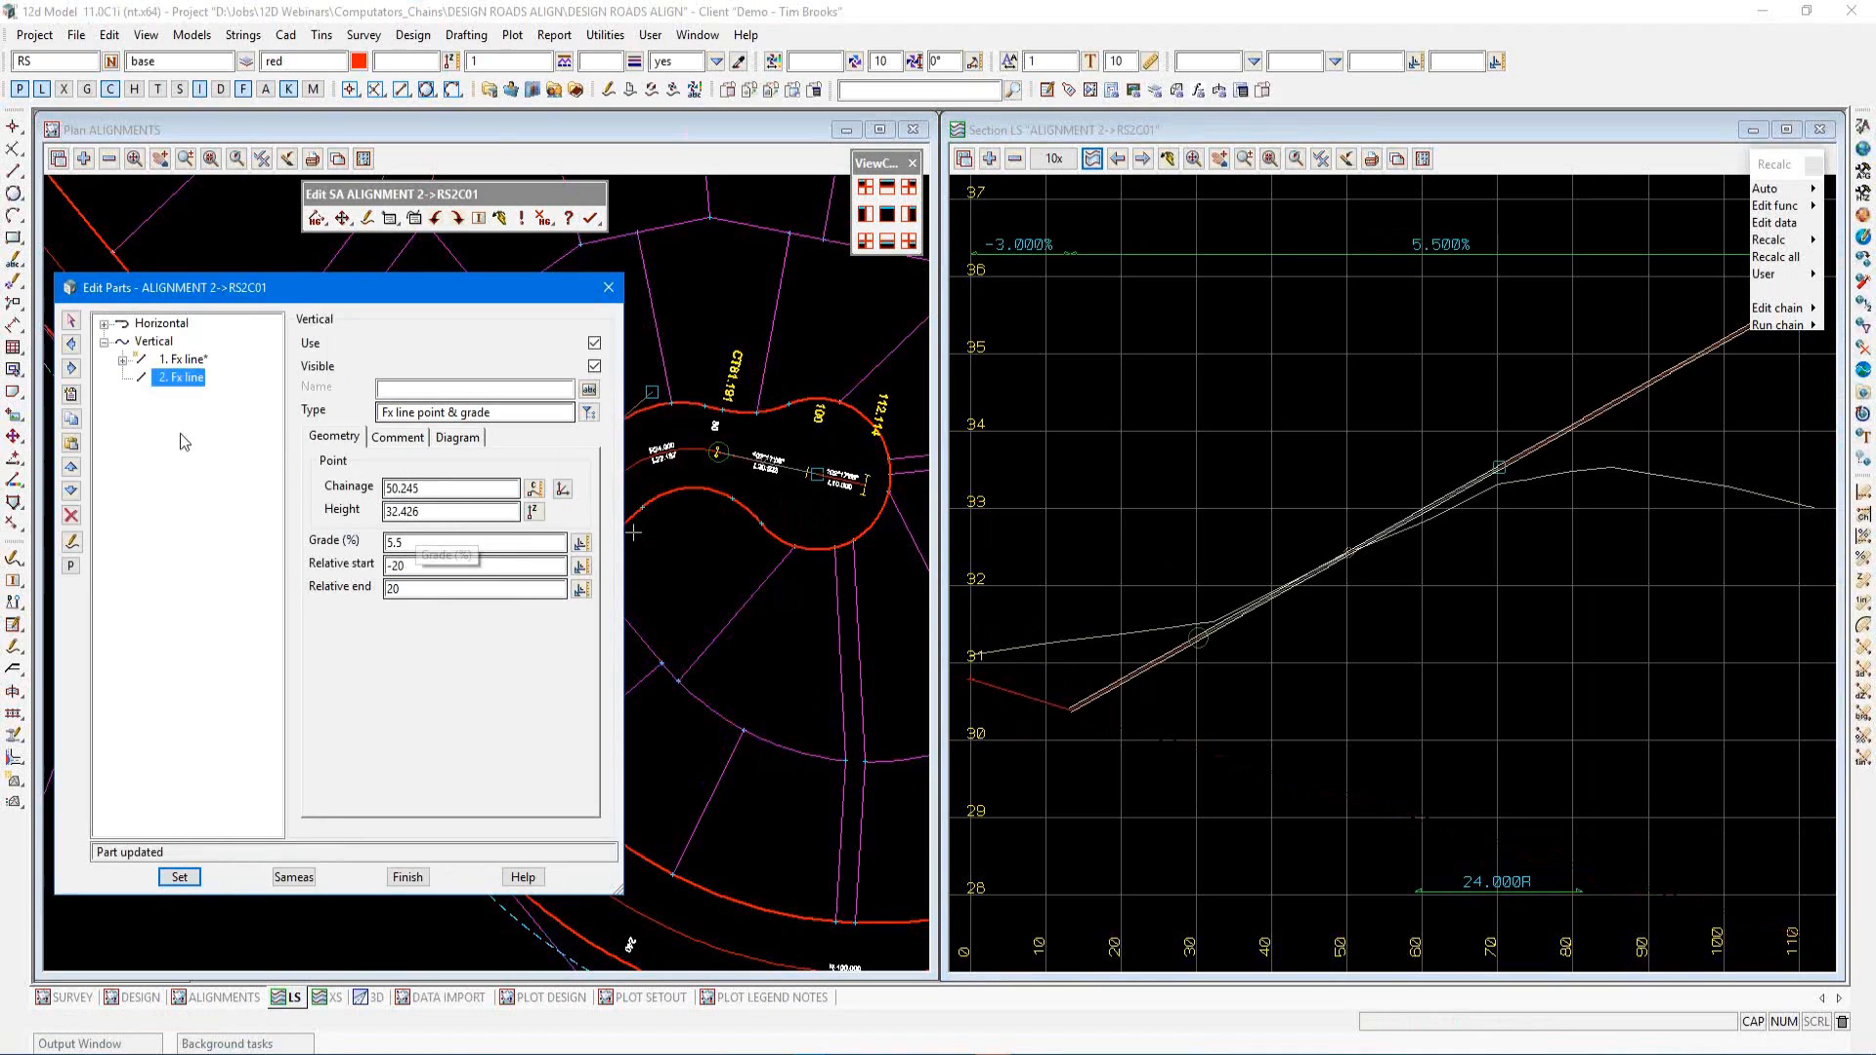
Insert a new vertical part after the second line and set its type to Fx line point & grade
left_click(69, 393)
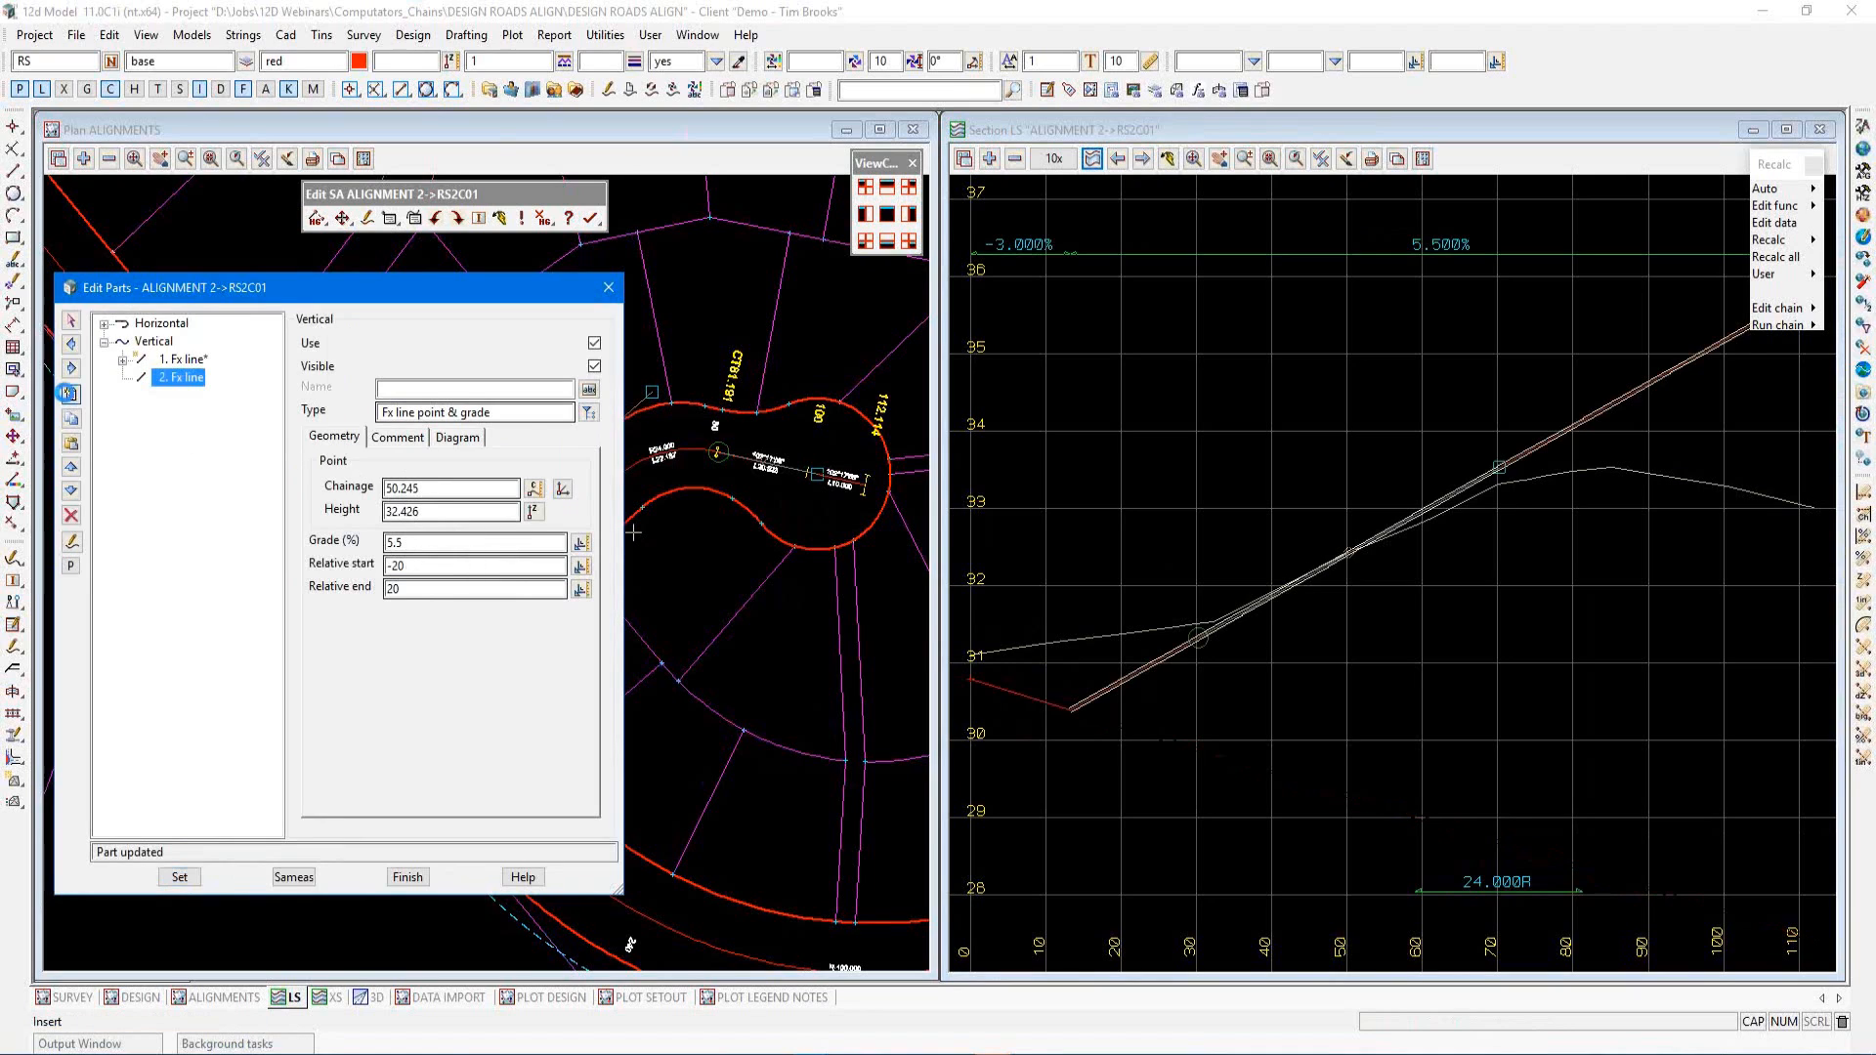
left_click(588, 412)
left_click(628, 493)
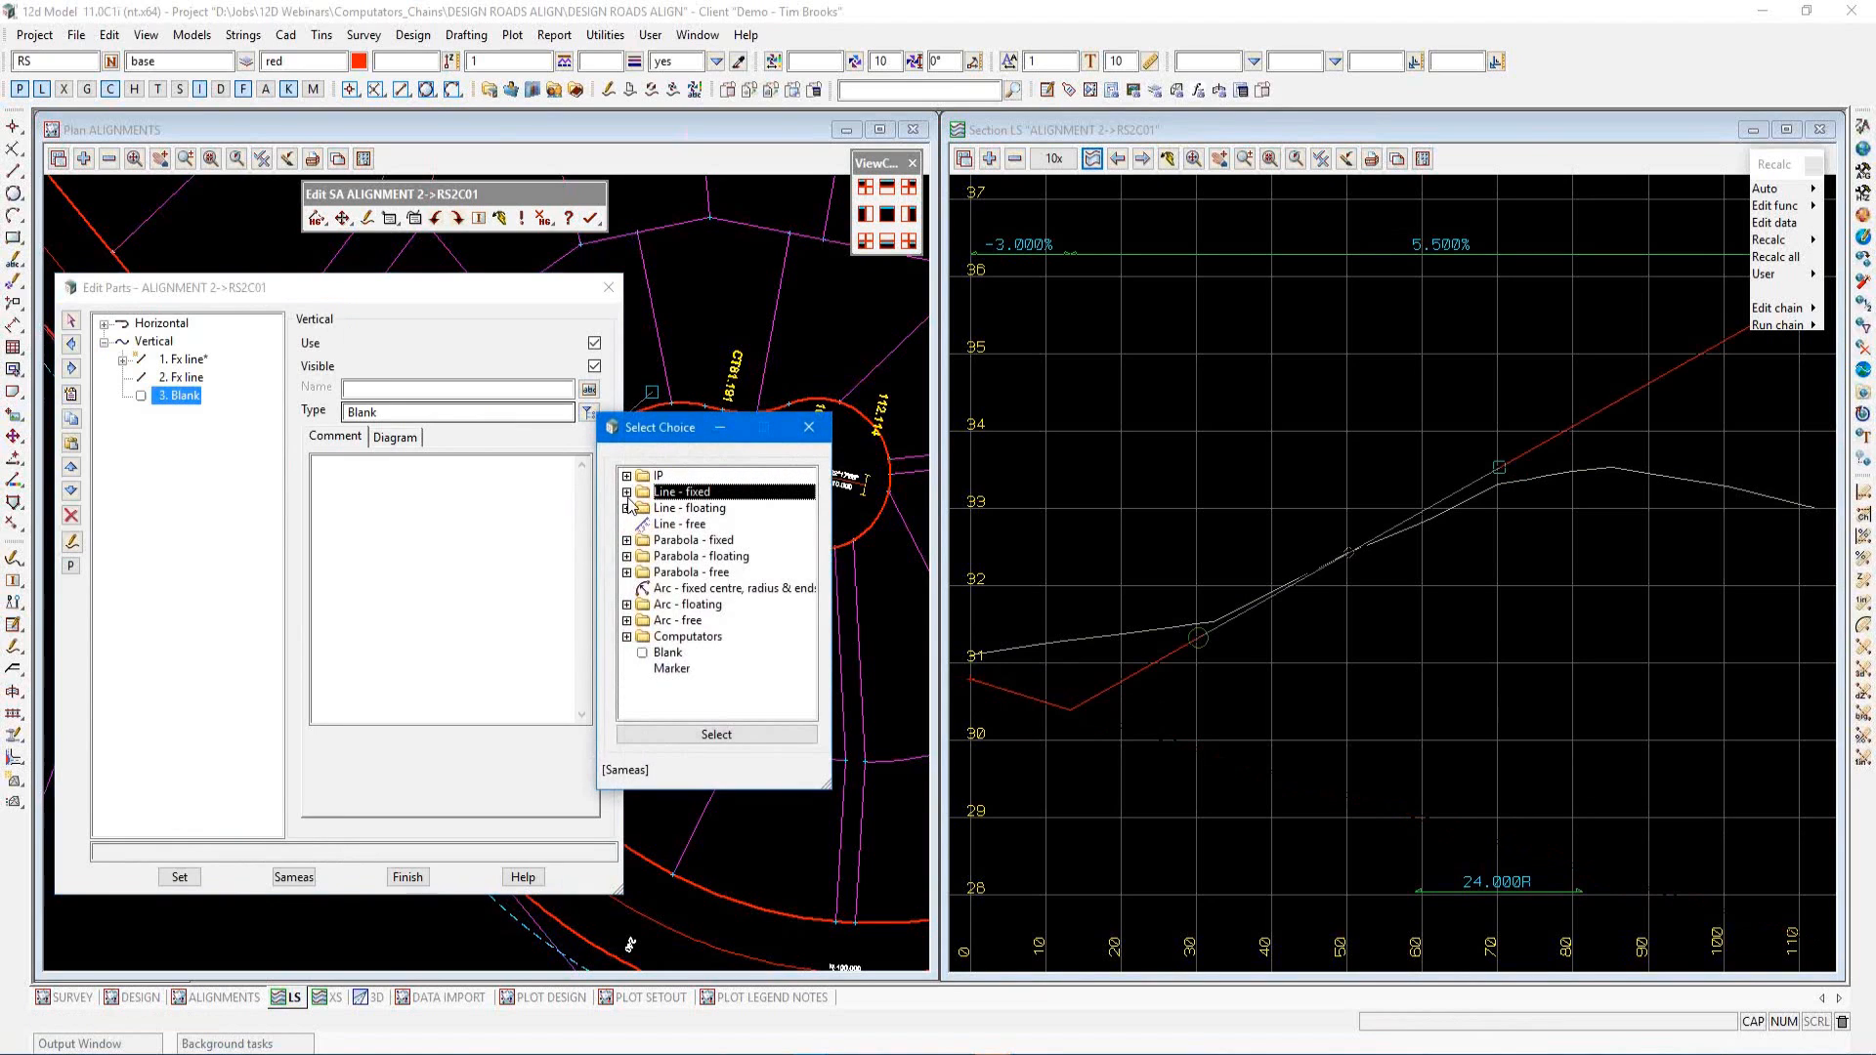
left_click(627, 493)
left_click(677, 525)
double_click(677, 527)
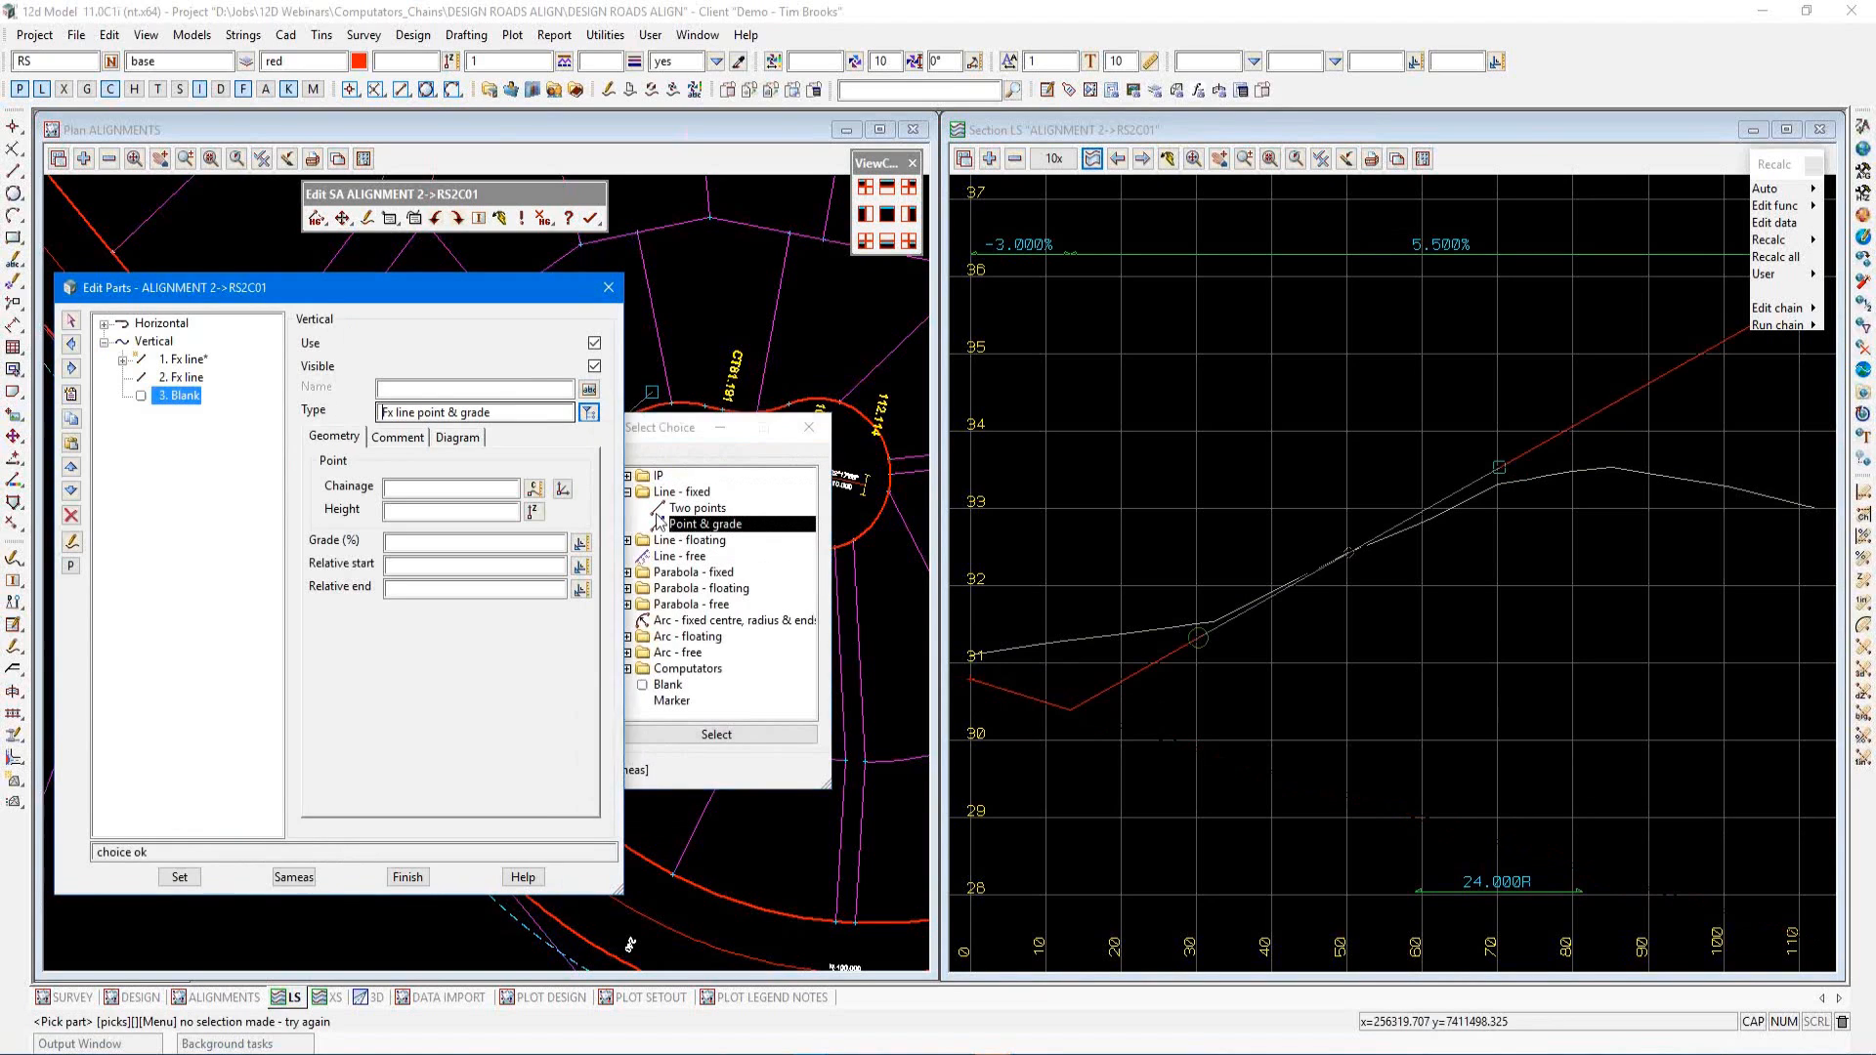
Pick the line's point on the section at chainage 112.114 and set its height to 33.01+0.1
left_click(562, 488)
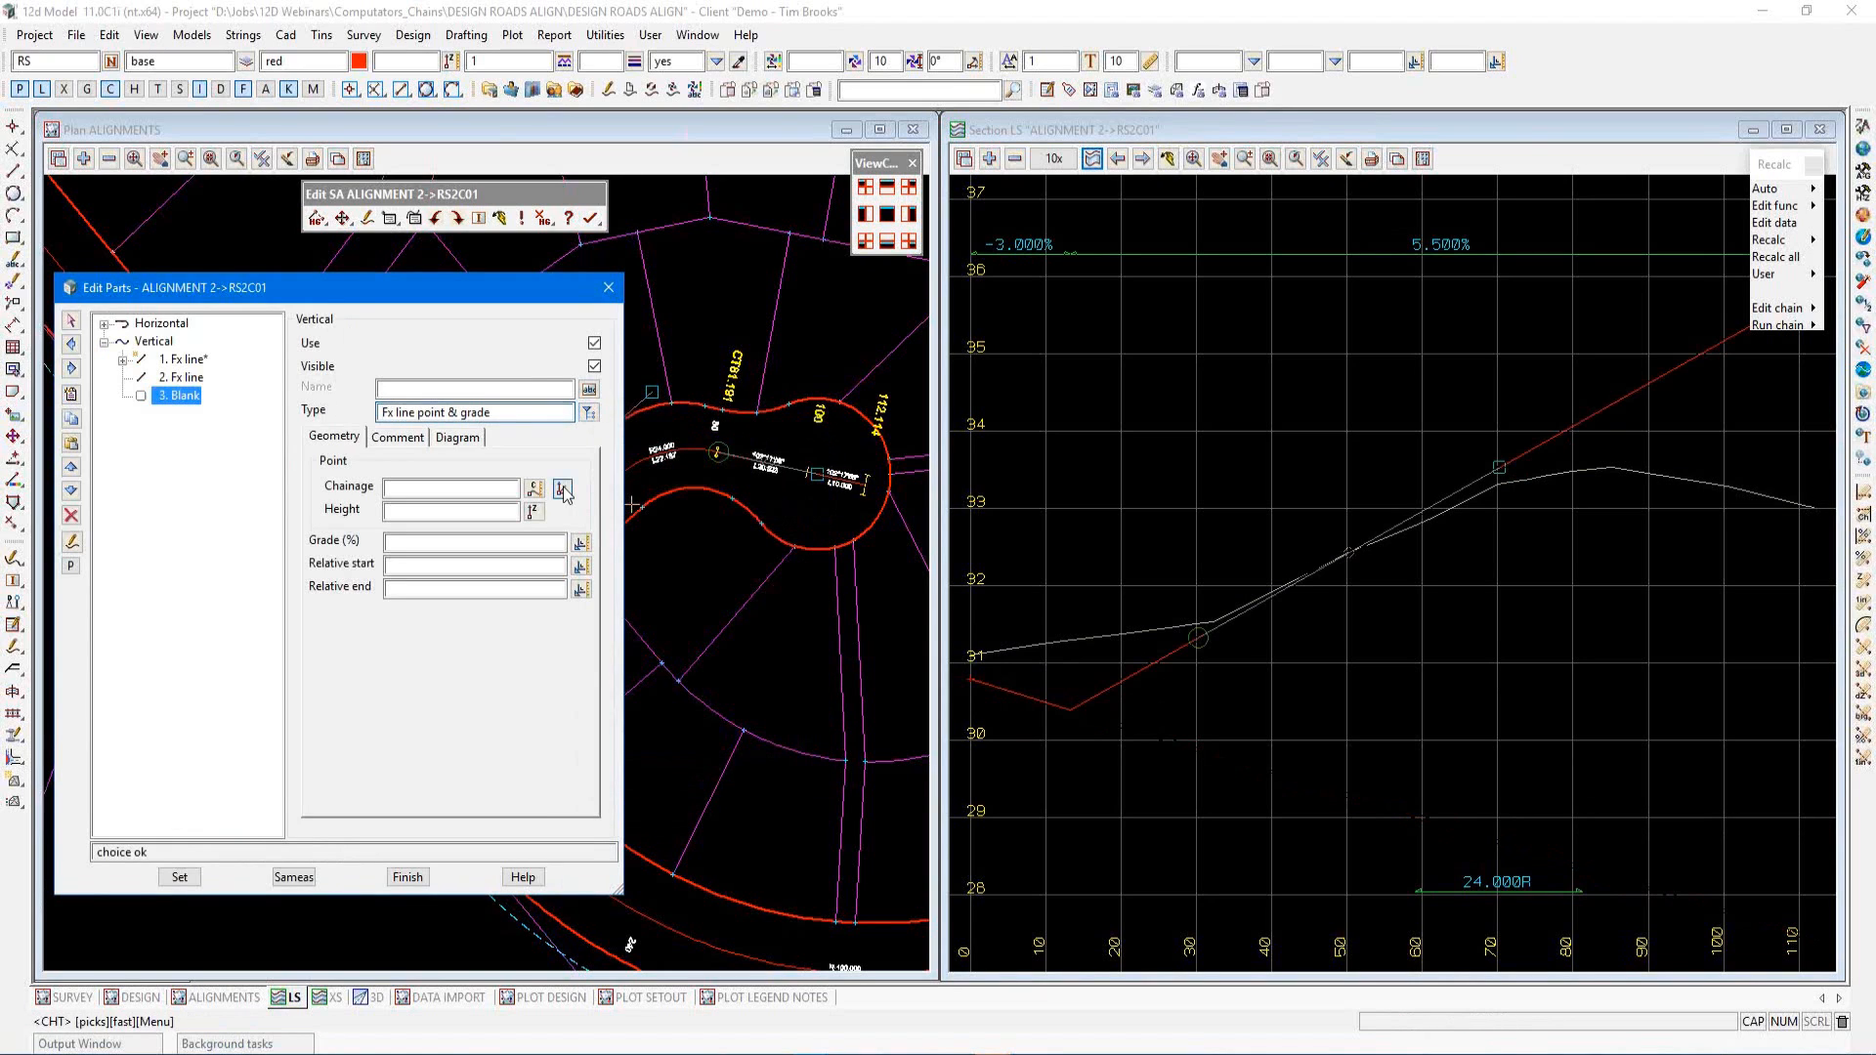
left_click(1819, 507)
middle_click(1819, 506)
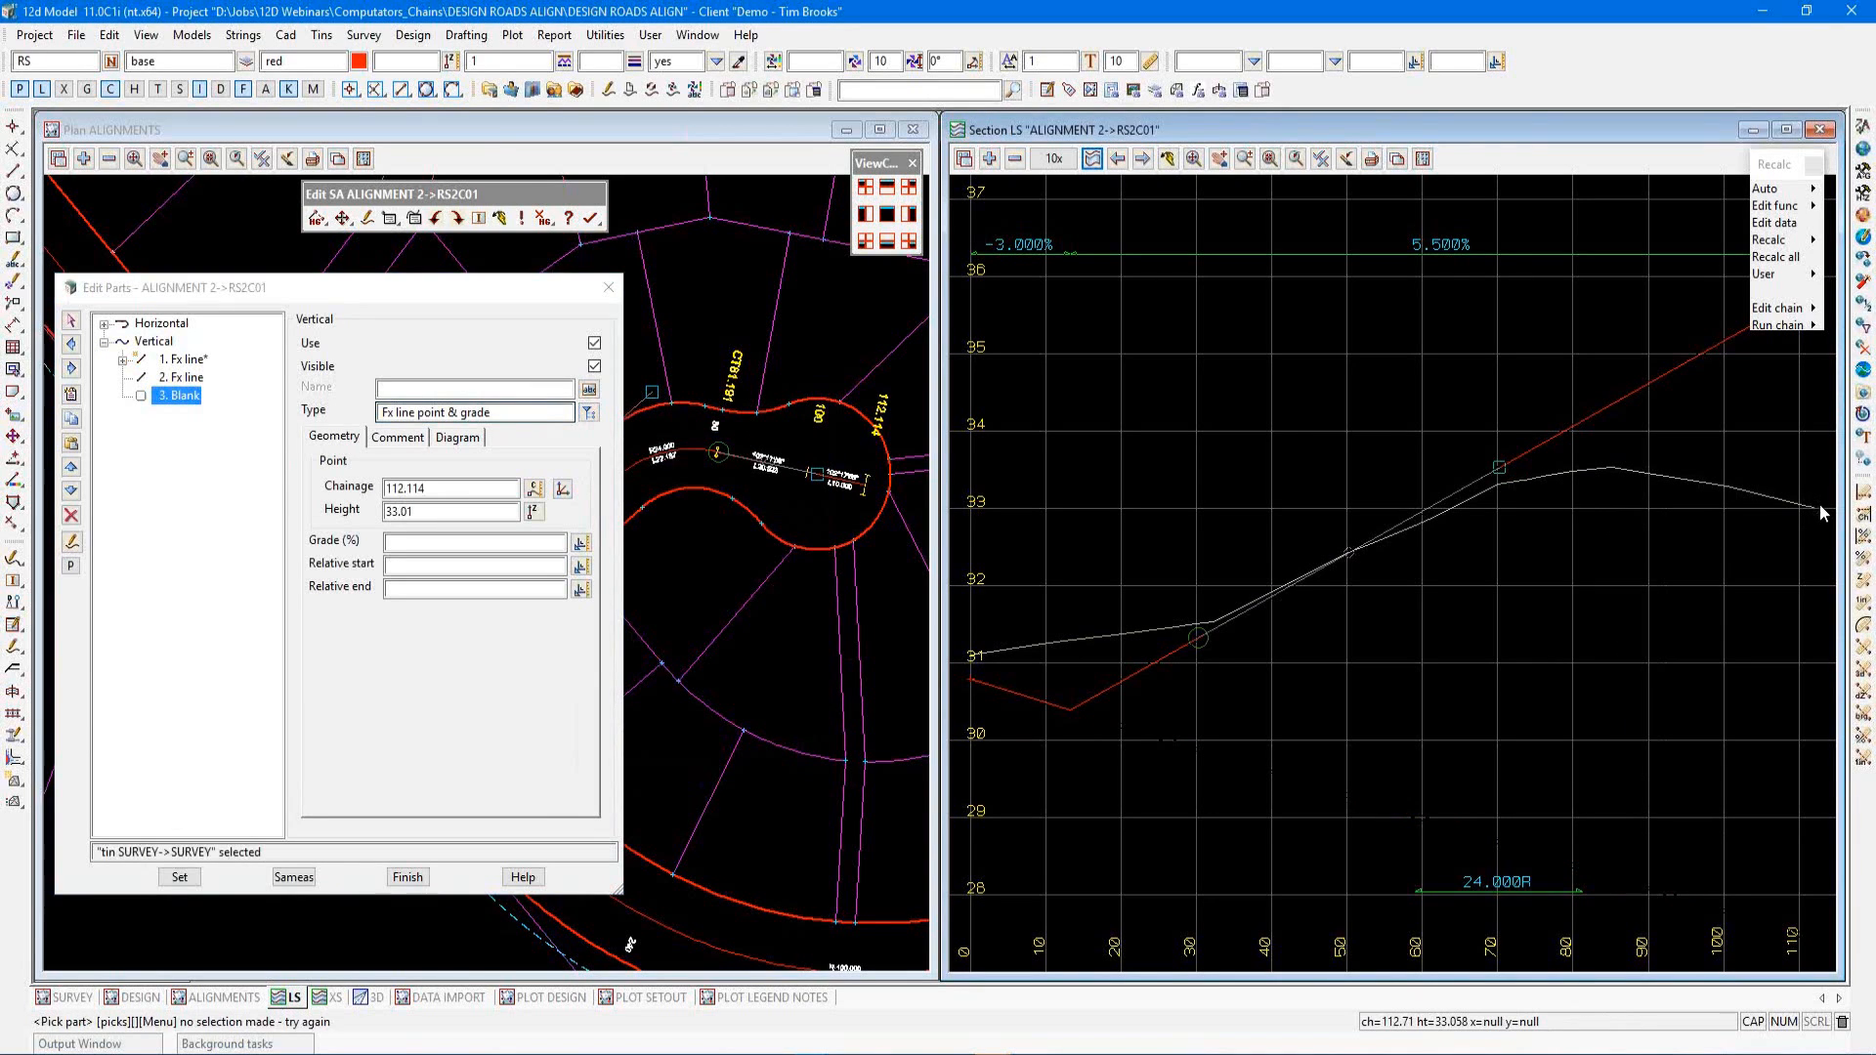
left_click(469, 513)
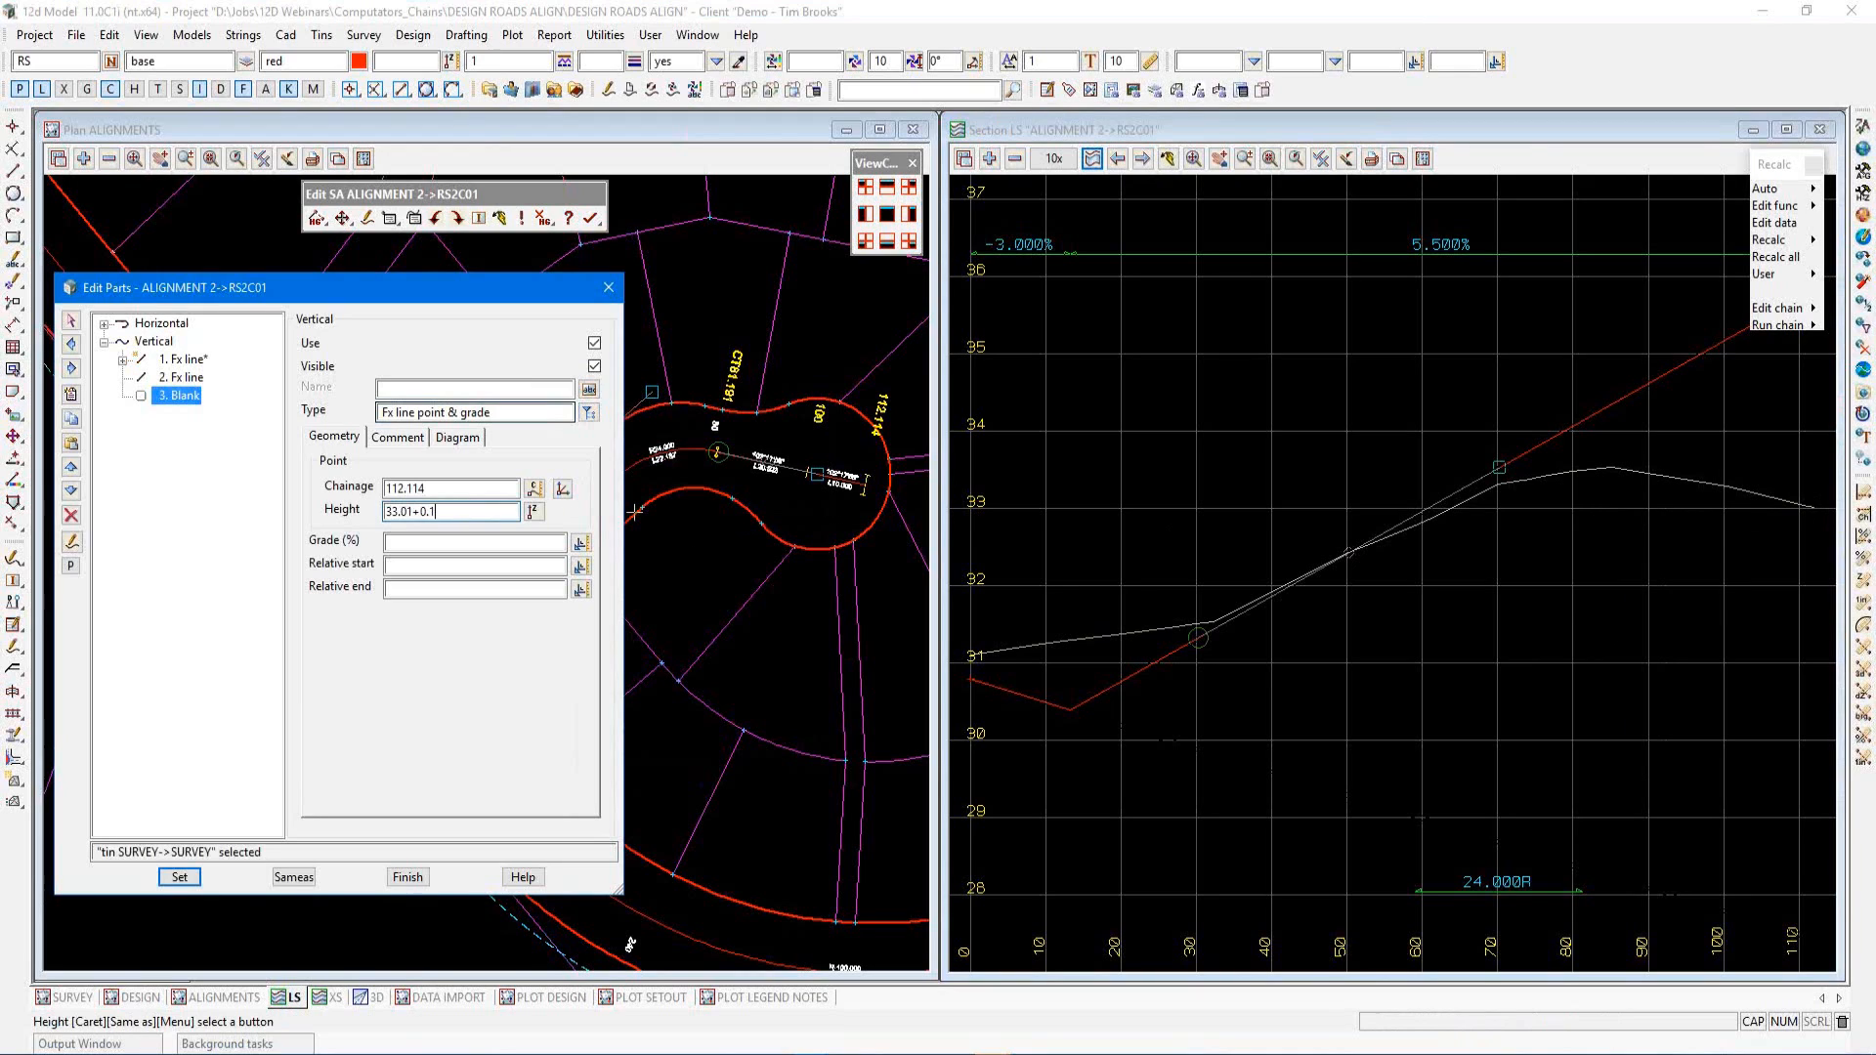
key("Return")
Set the line's grade to -3% with relative start -20 and relative end 0, and apply
left_click(444, 537)
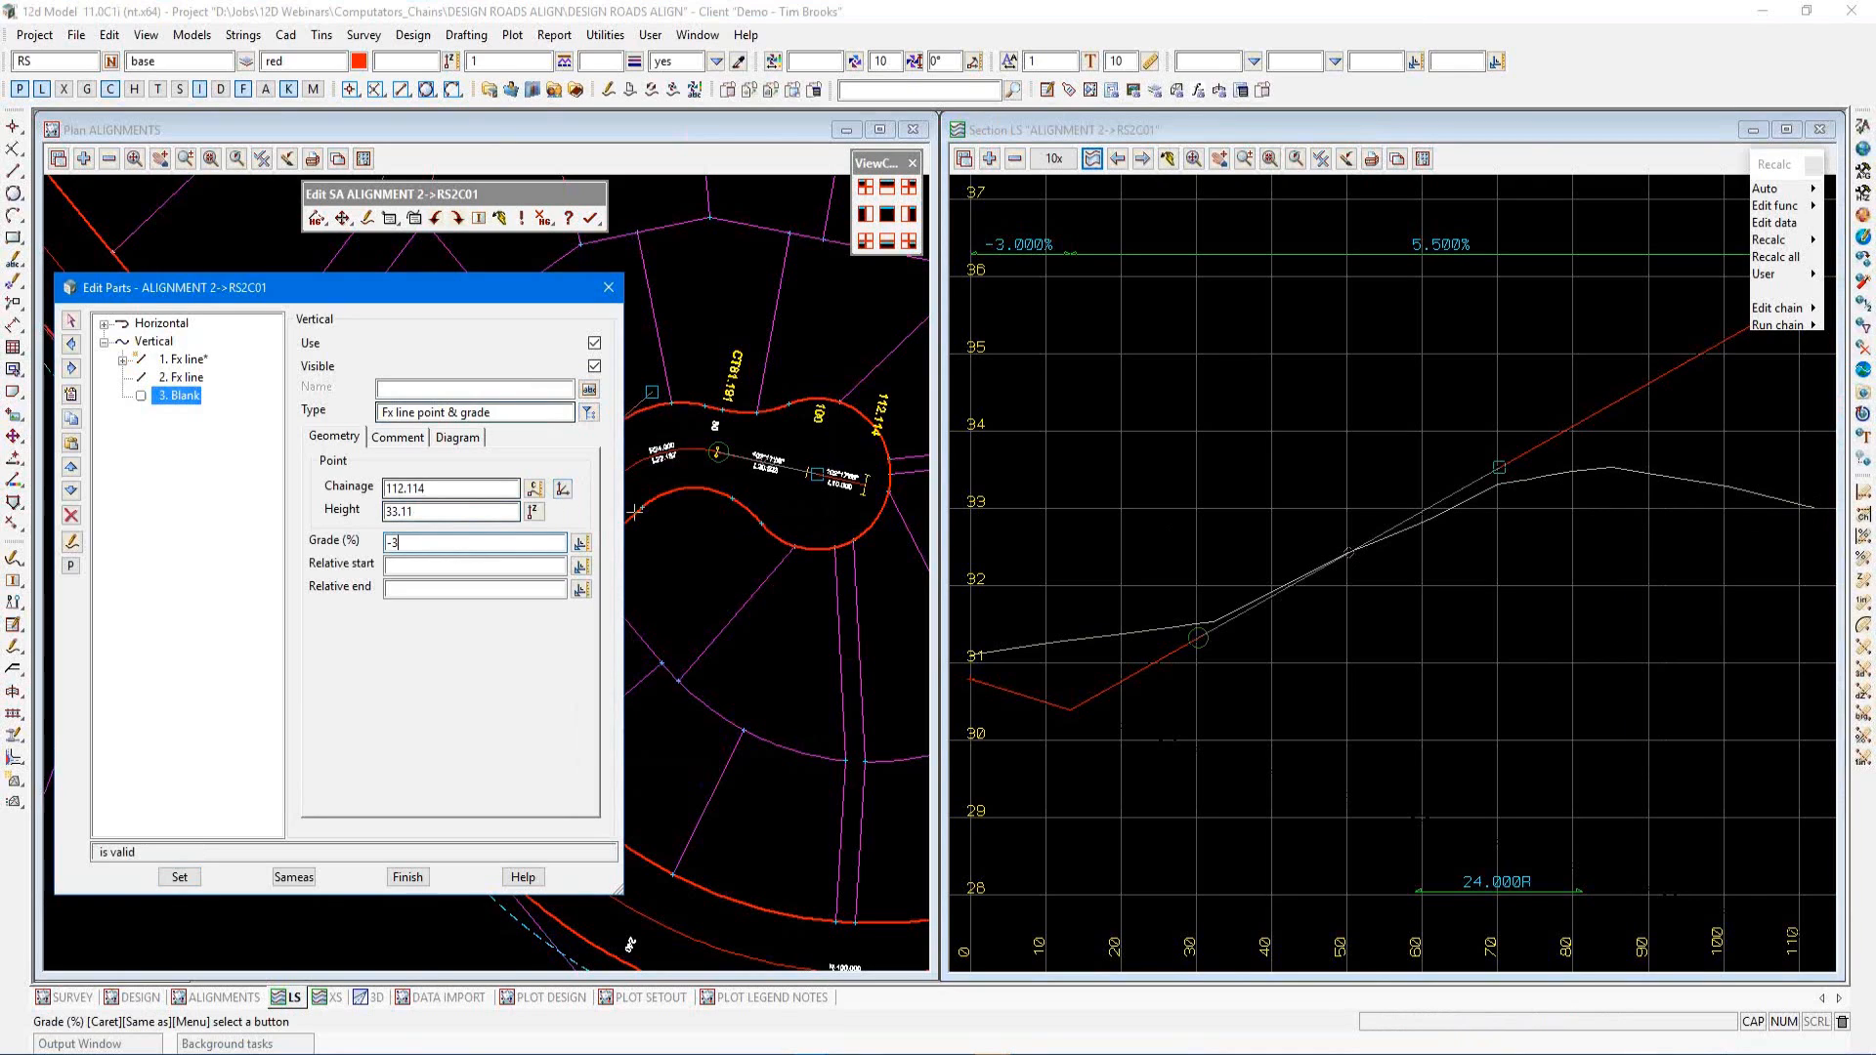
key("Tab")
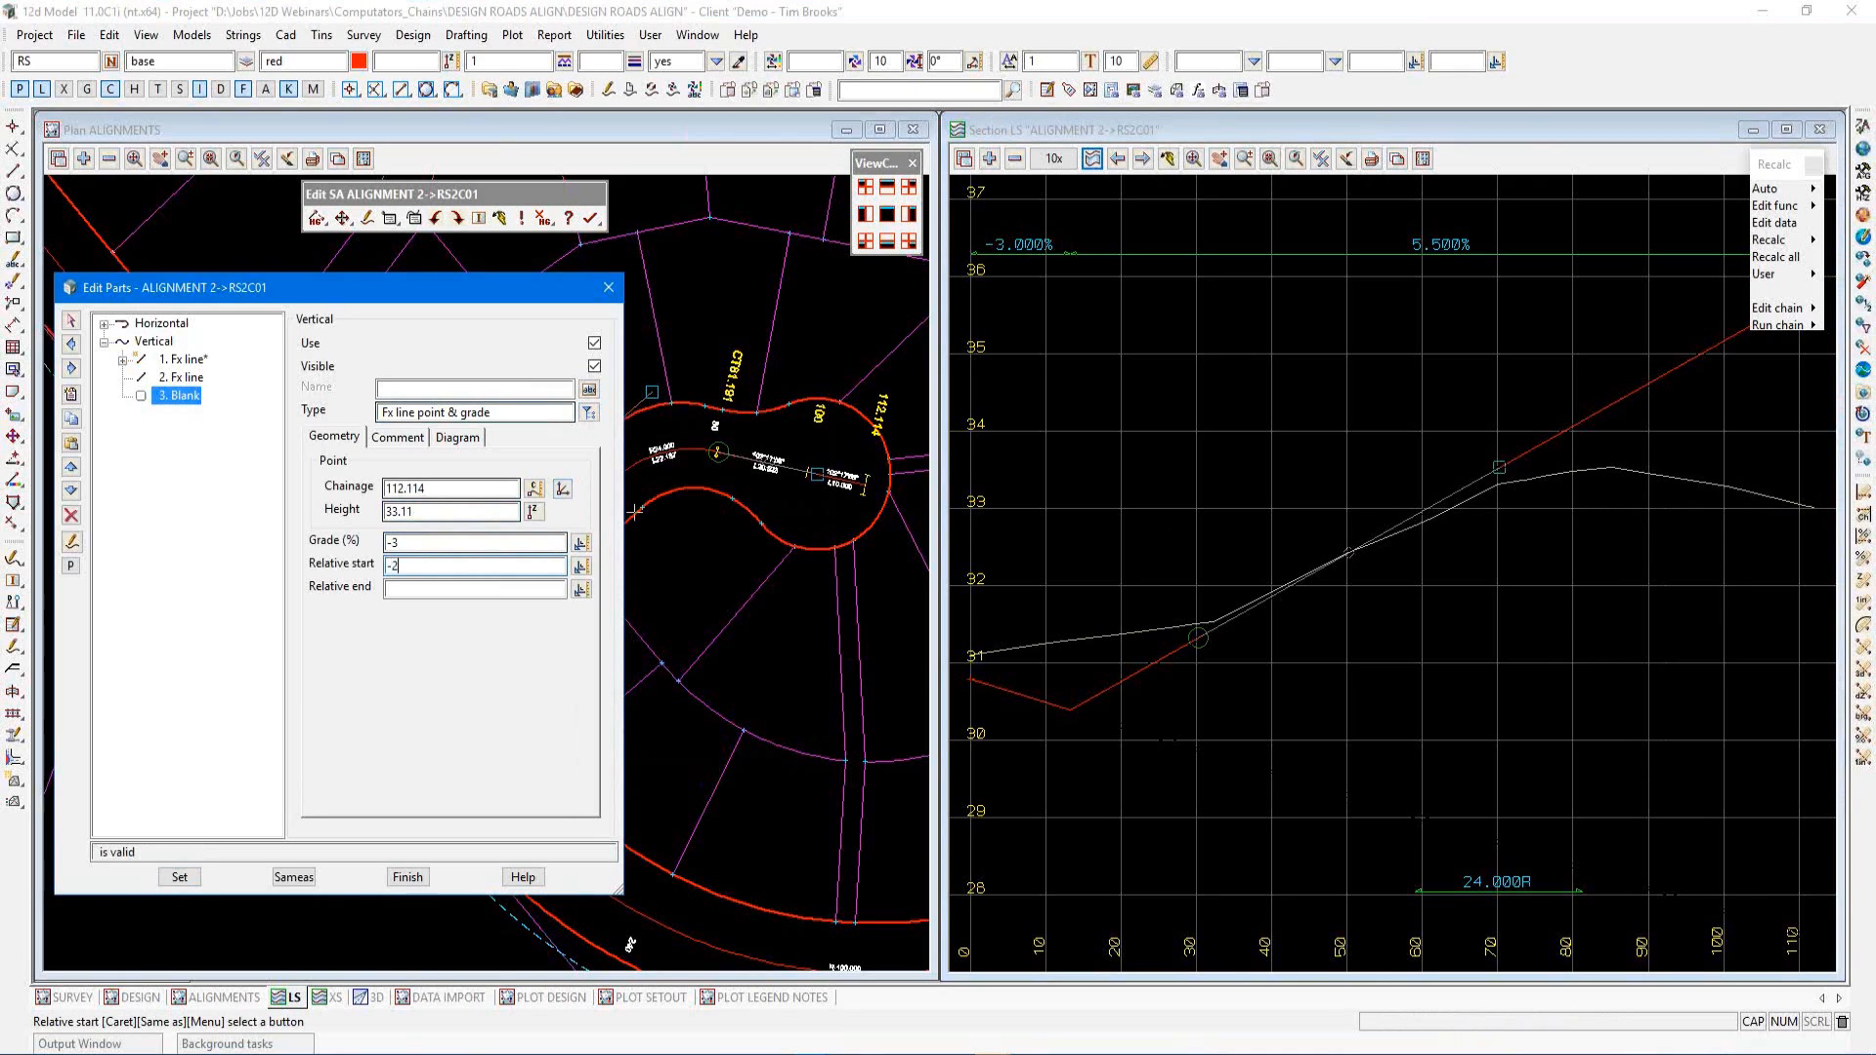
left_click(399, 591)
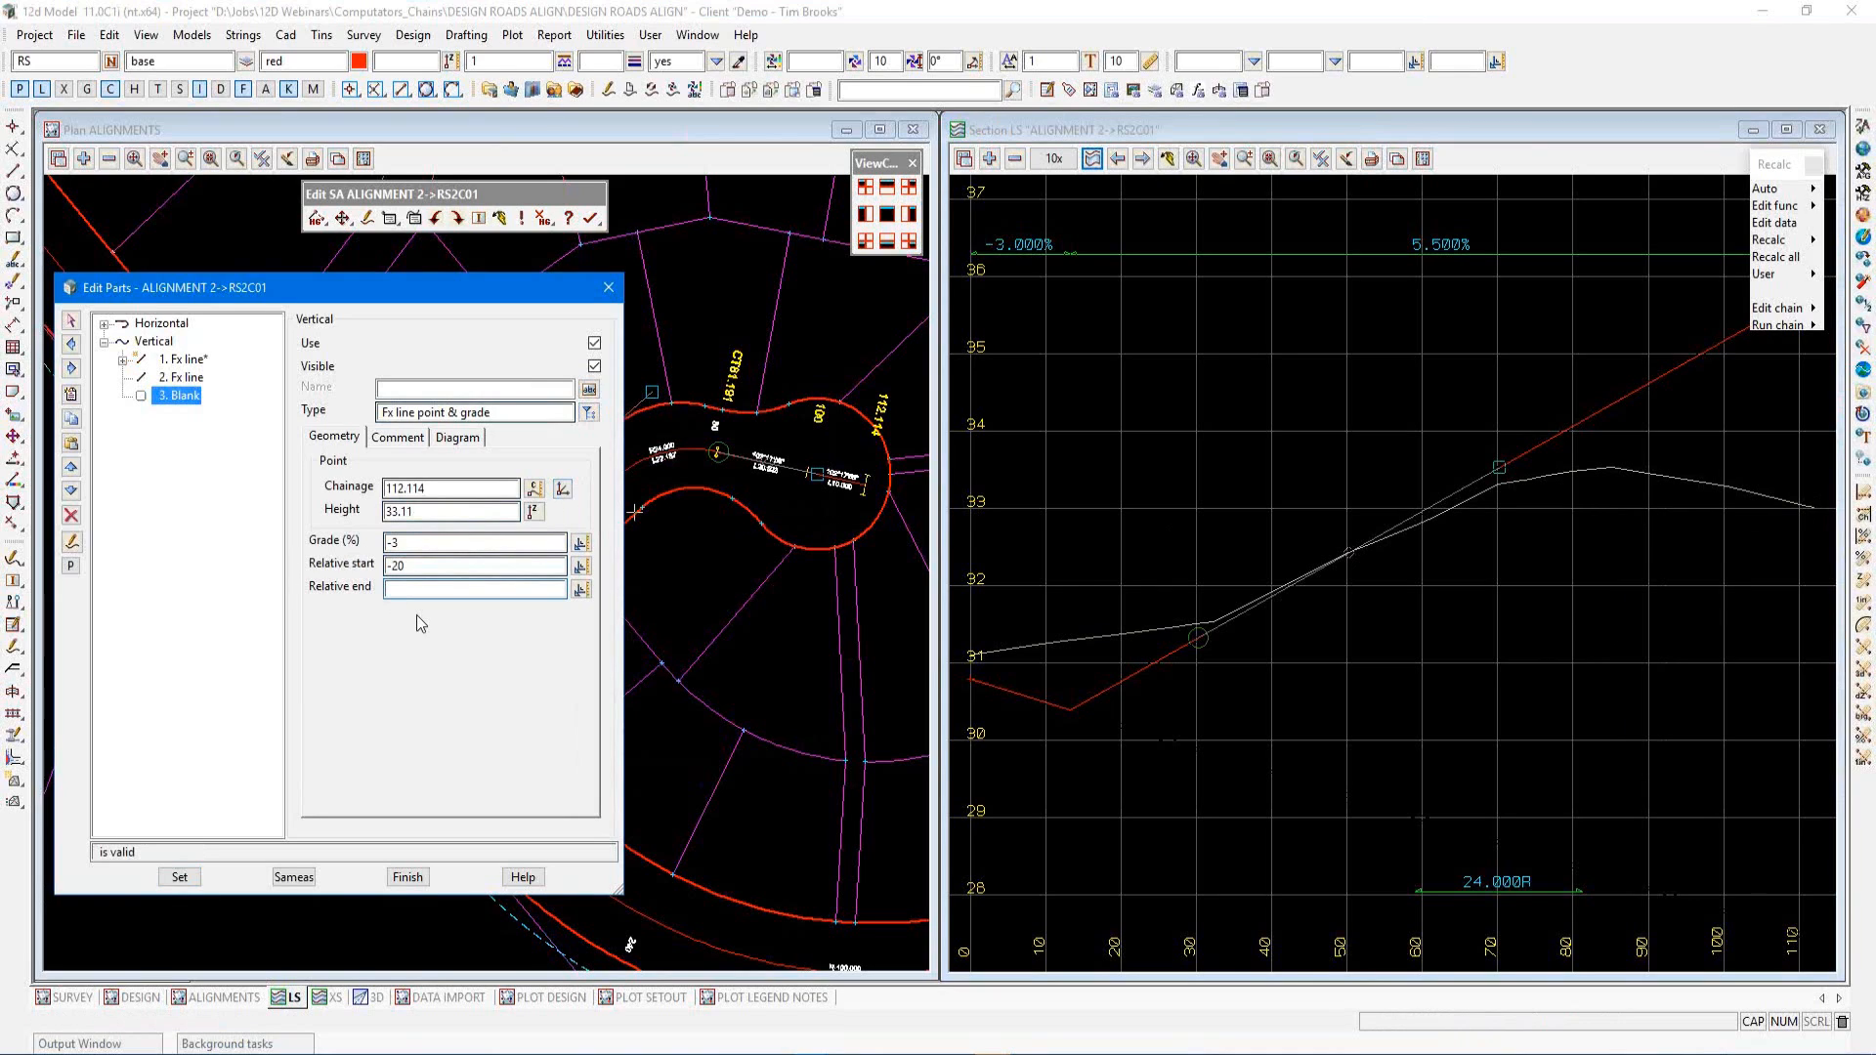
type("0")
left_click(179, 877)
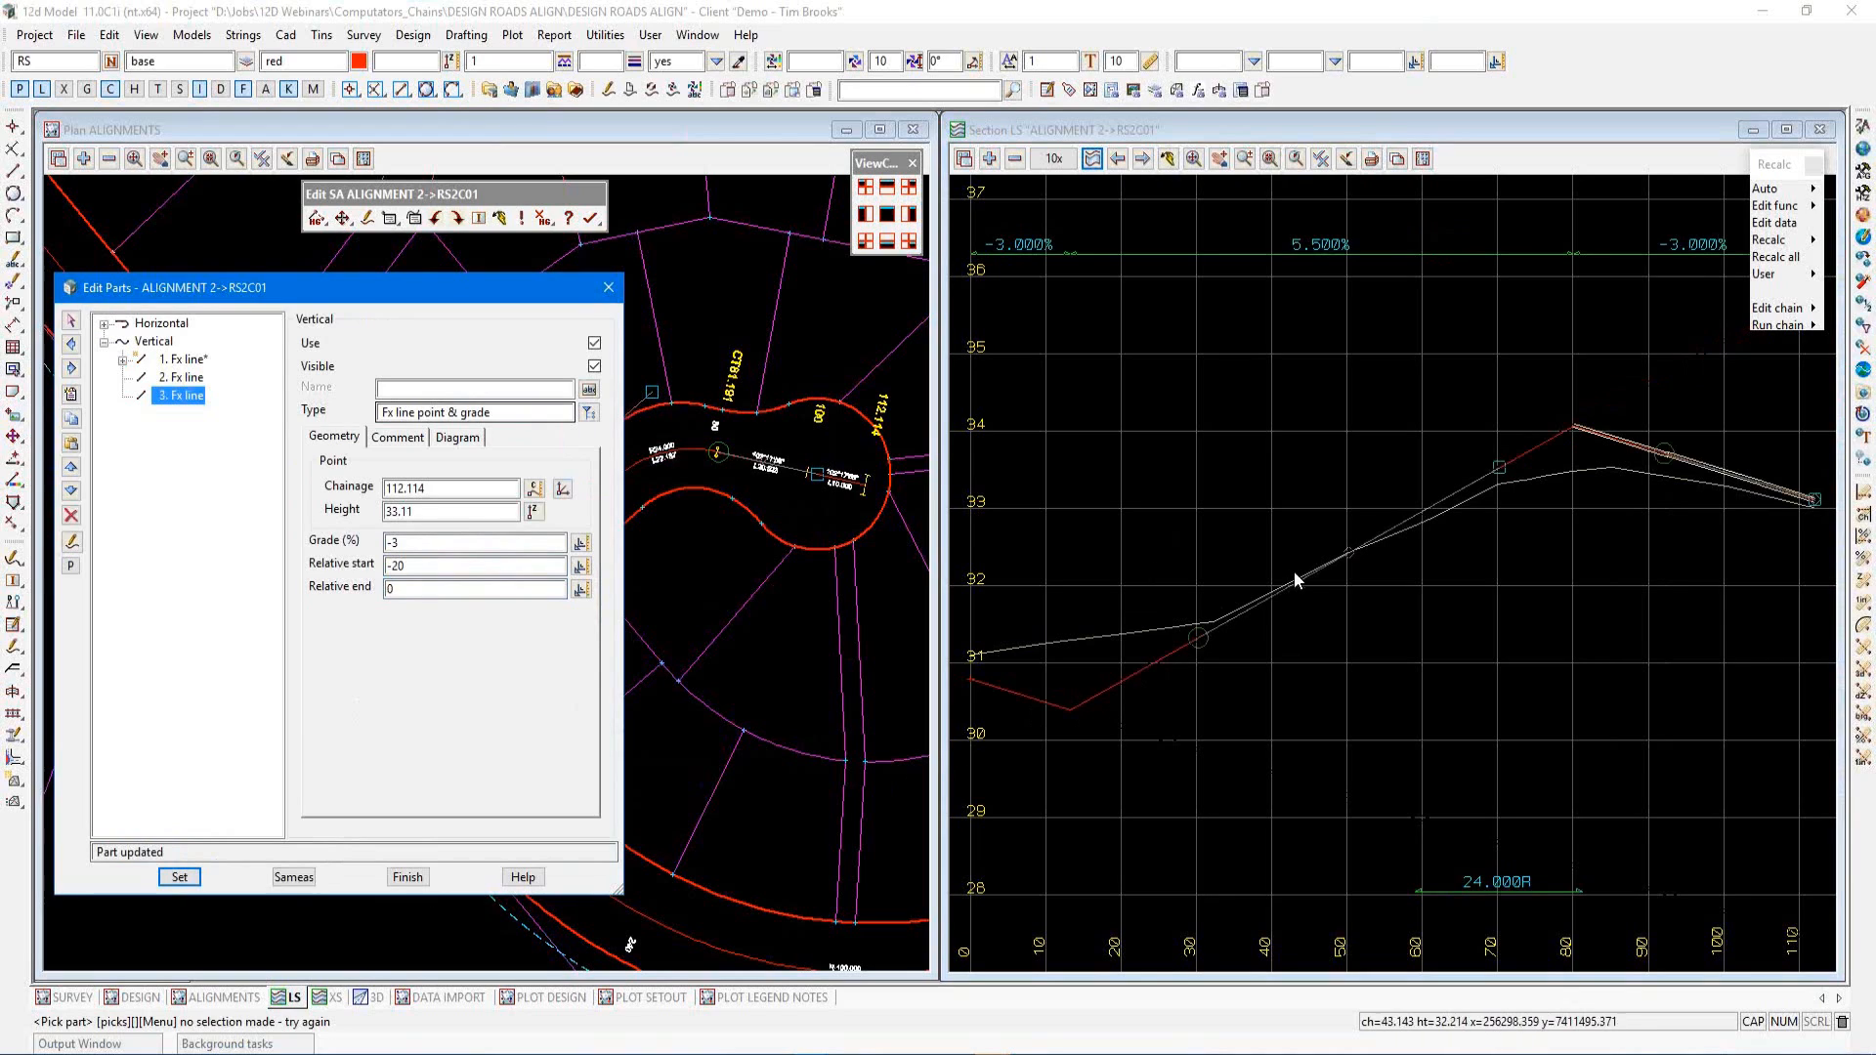
Insert a free parabola by length of 10 between the first and second vertical lines, and apply
left_click(185, 361)
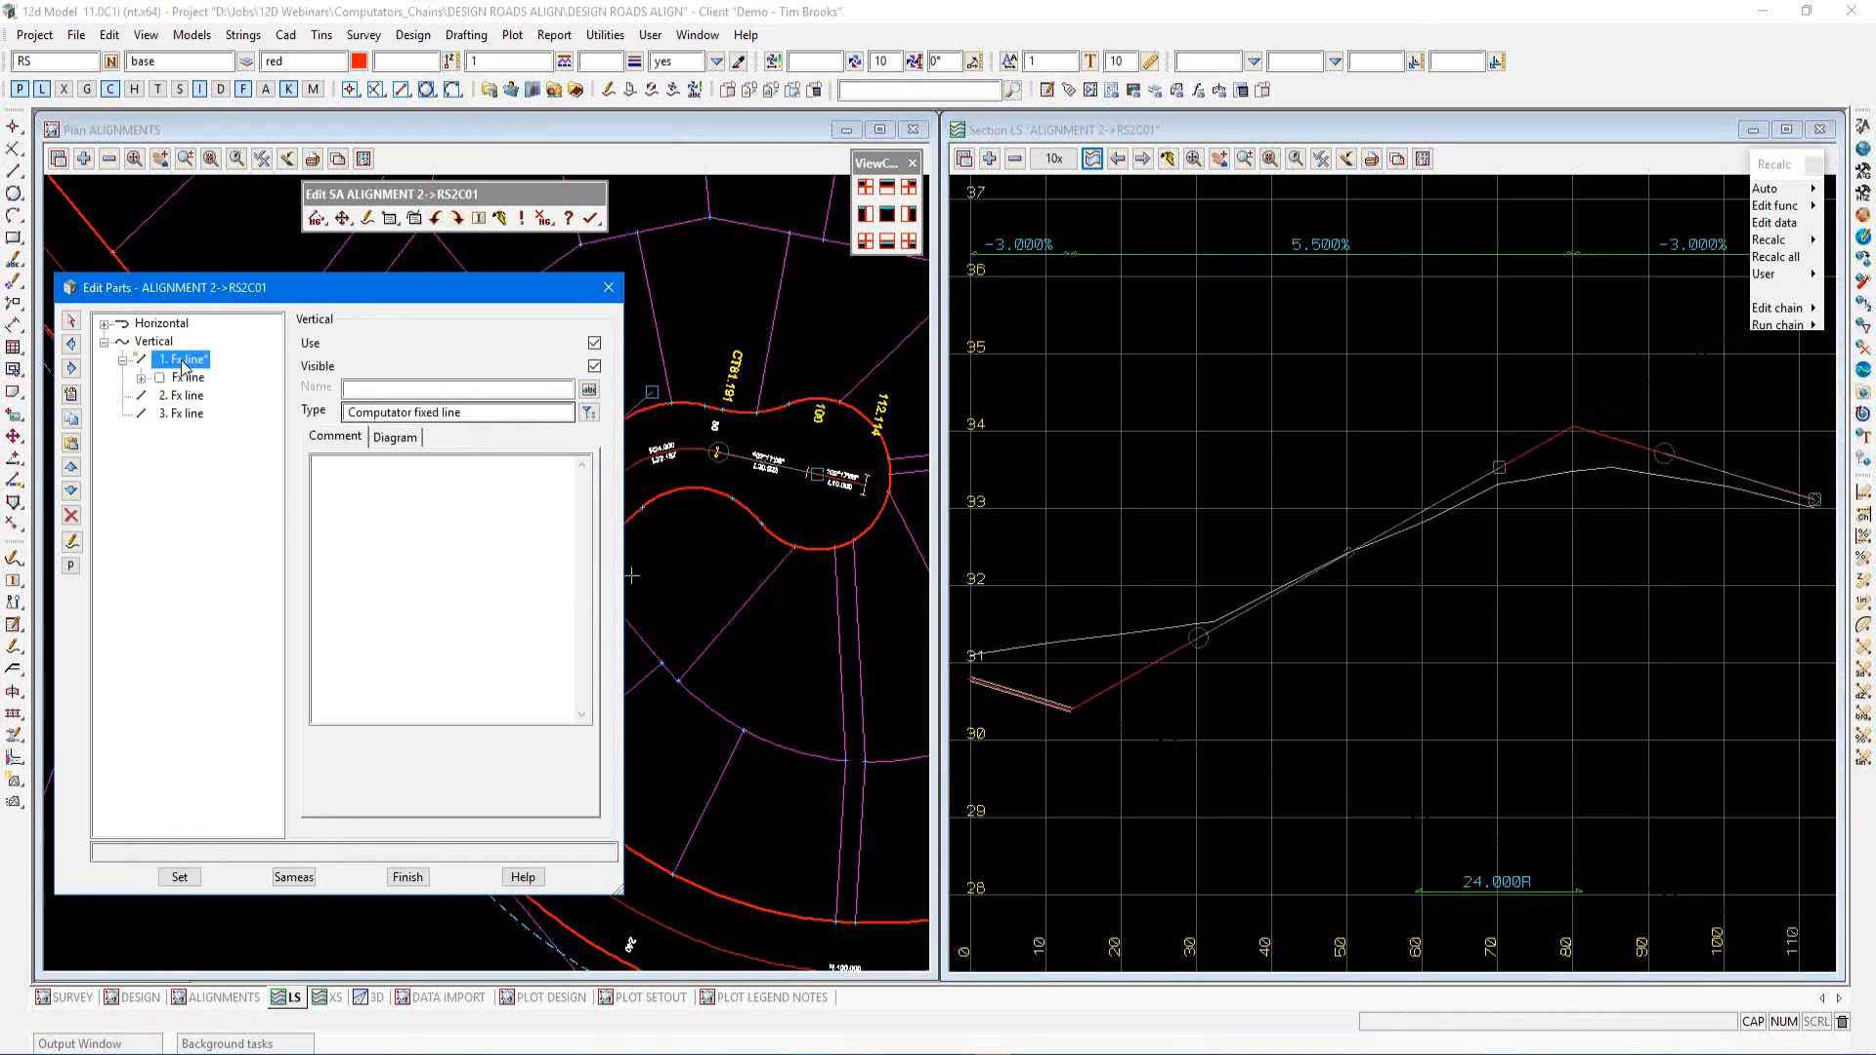
left_click(71, 393)
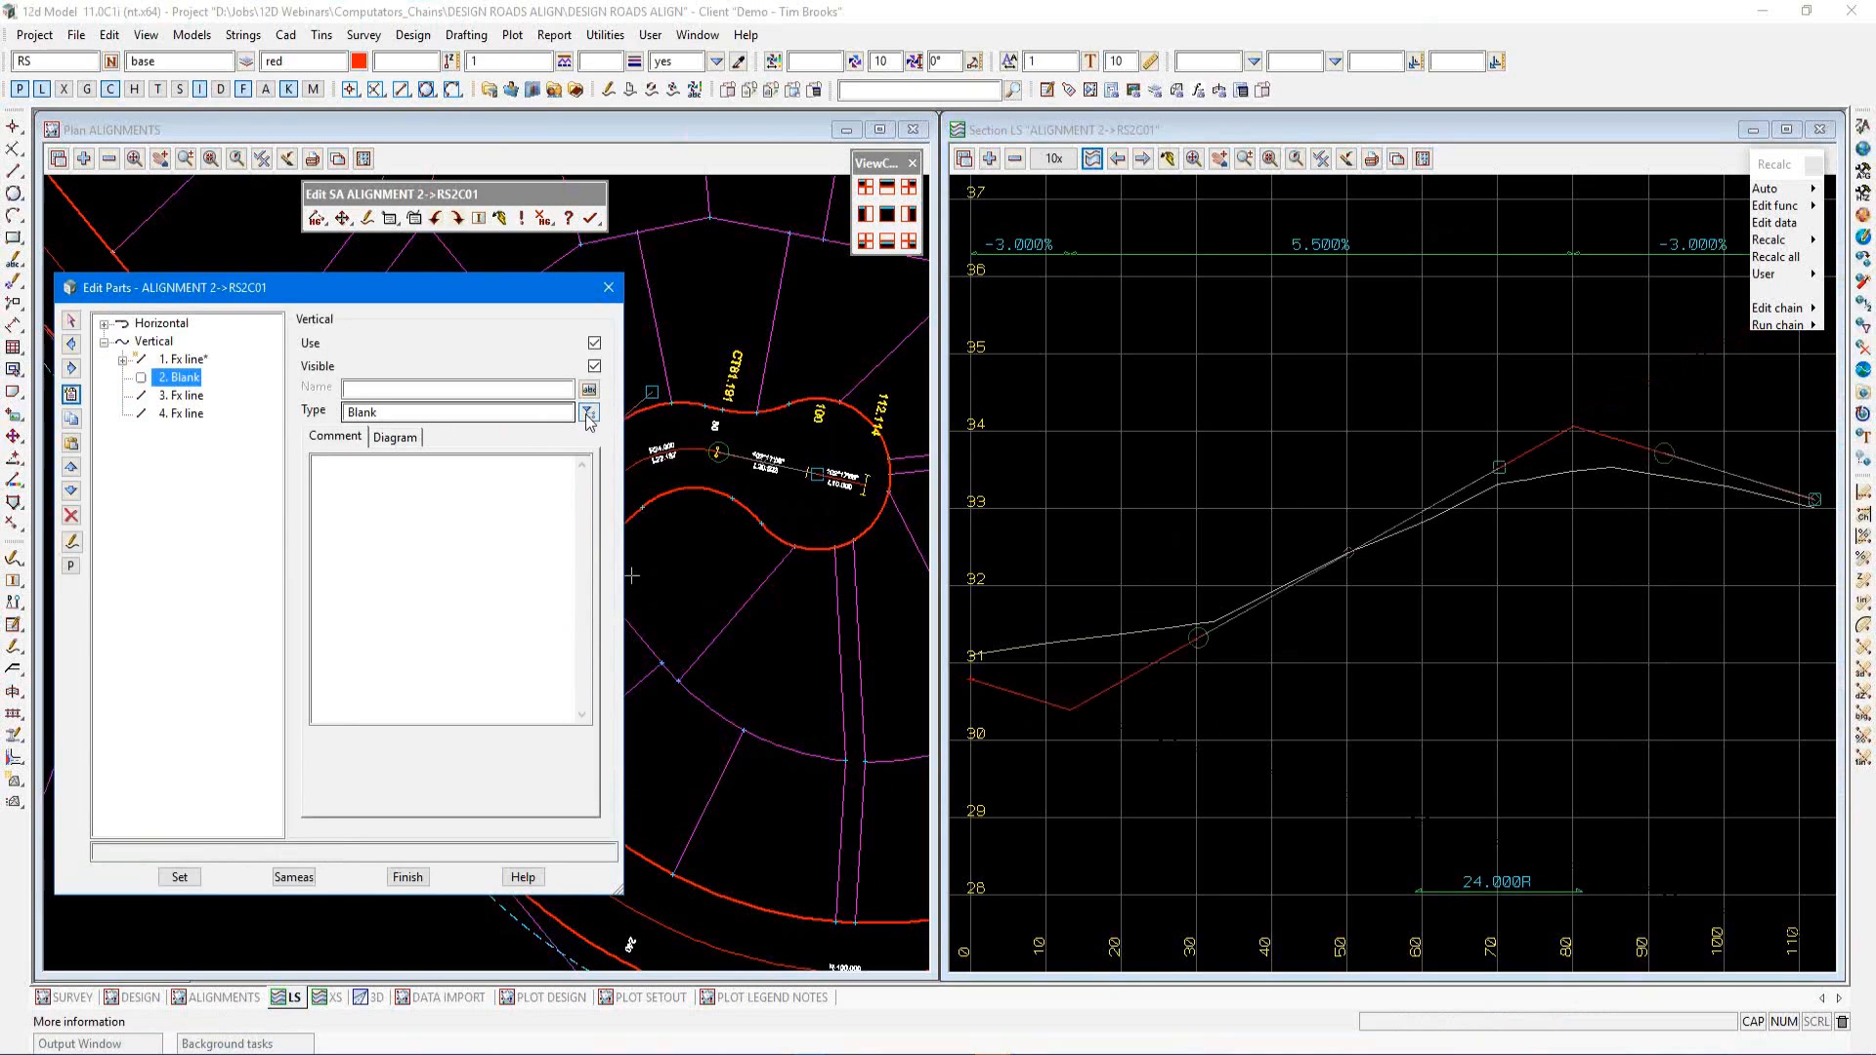
left_click(588, 413)
left_click(628, 572)
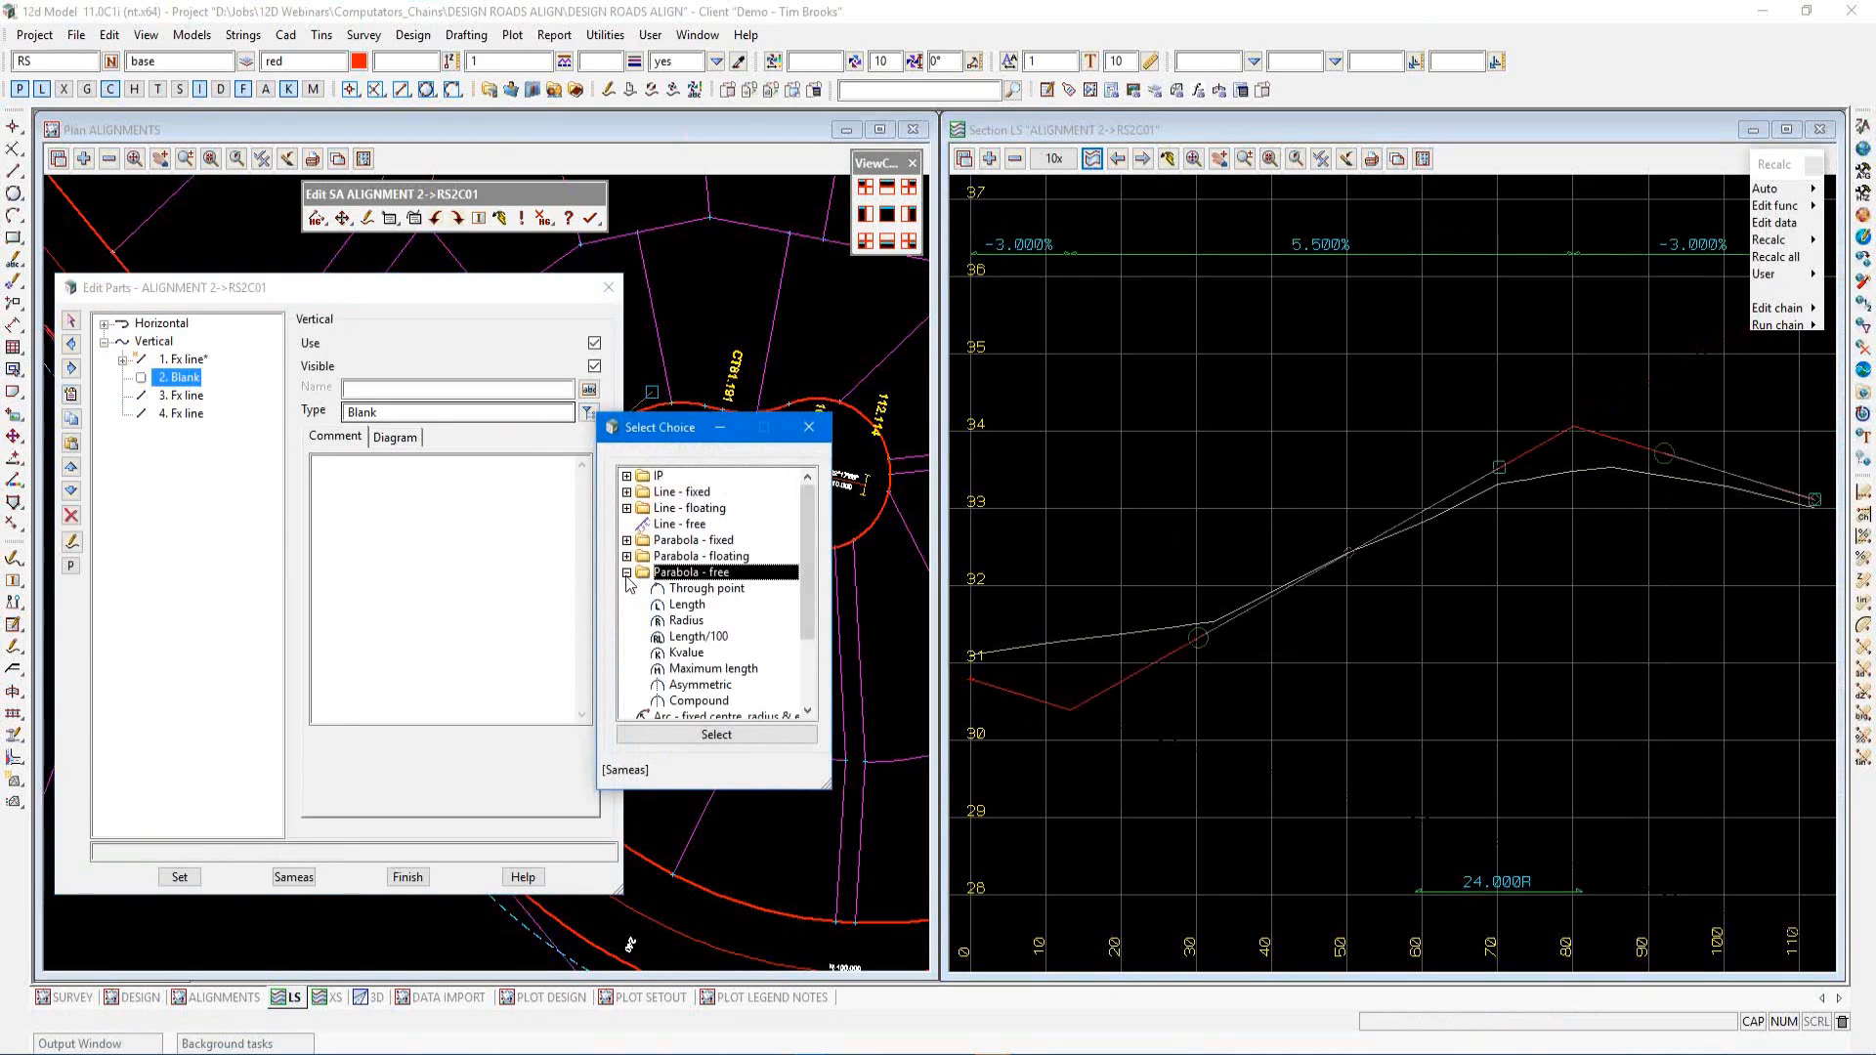
left_click(684, 605)
double_click(684, 605)
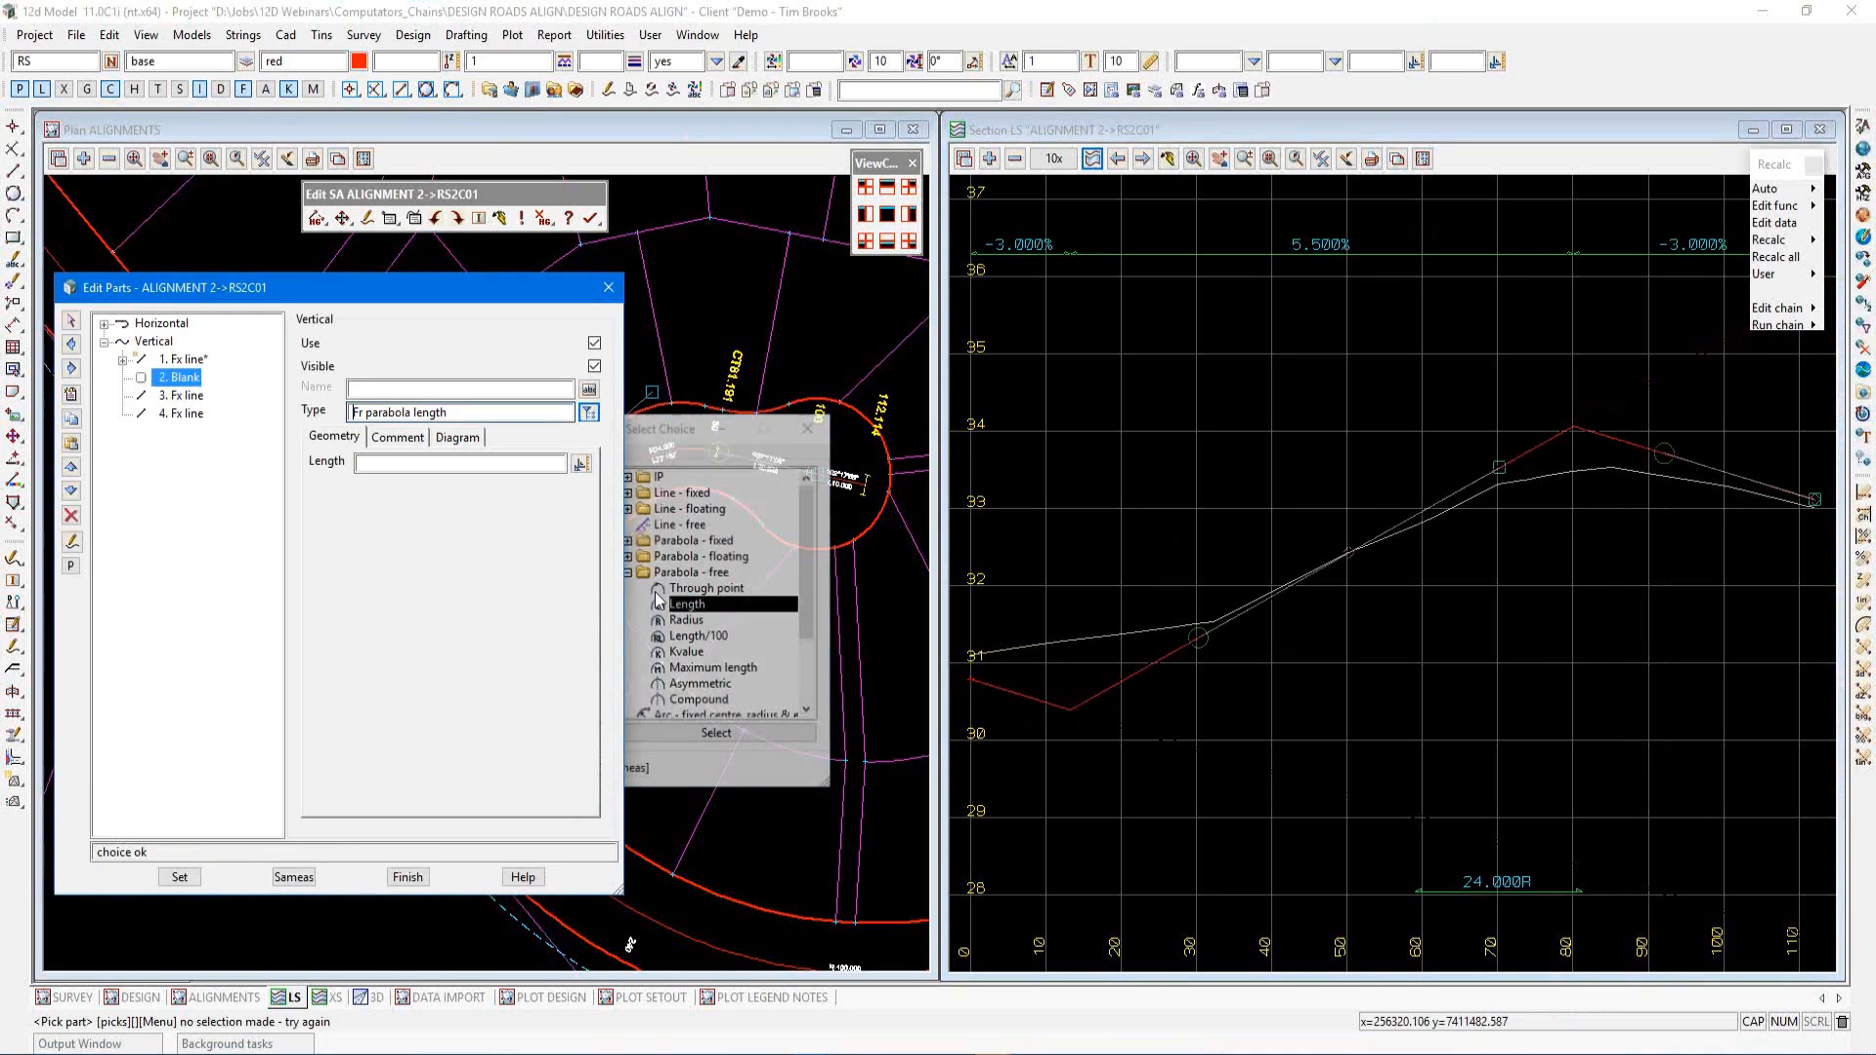
type("10")
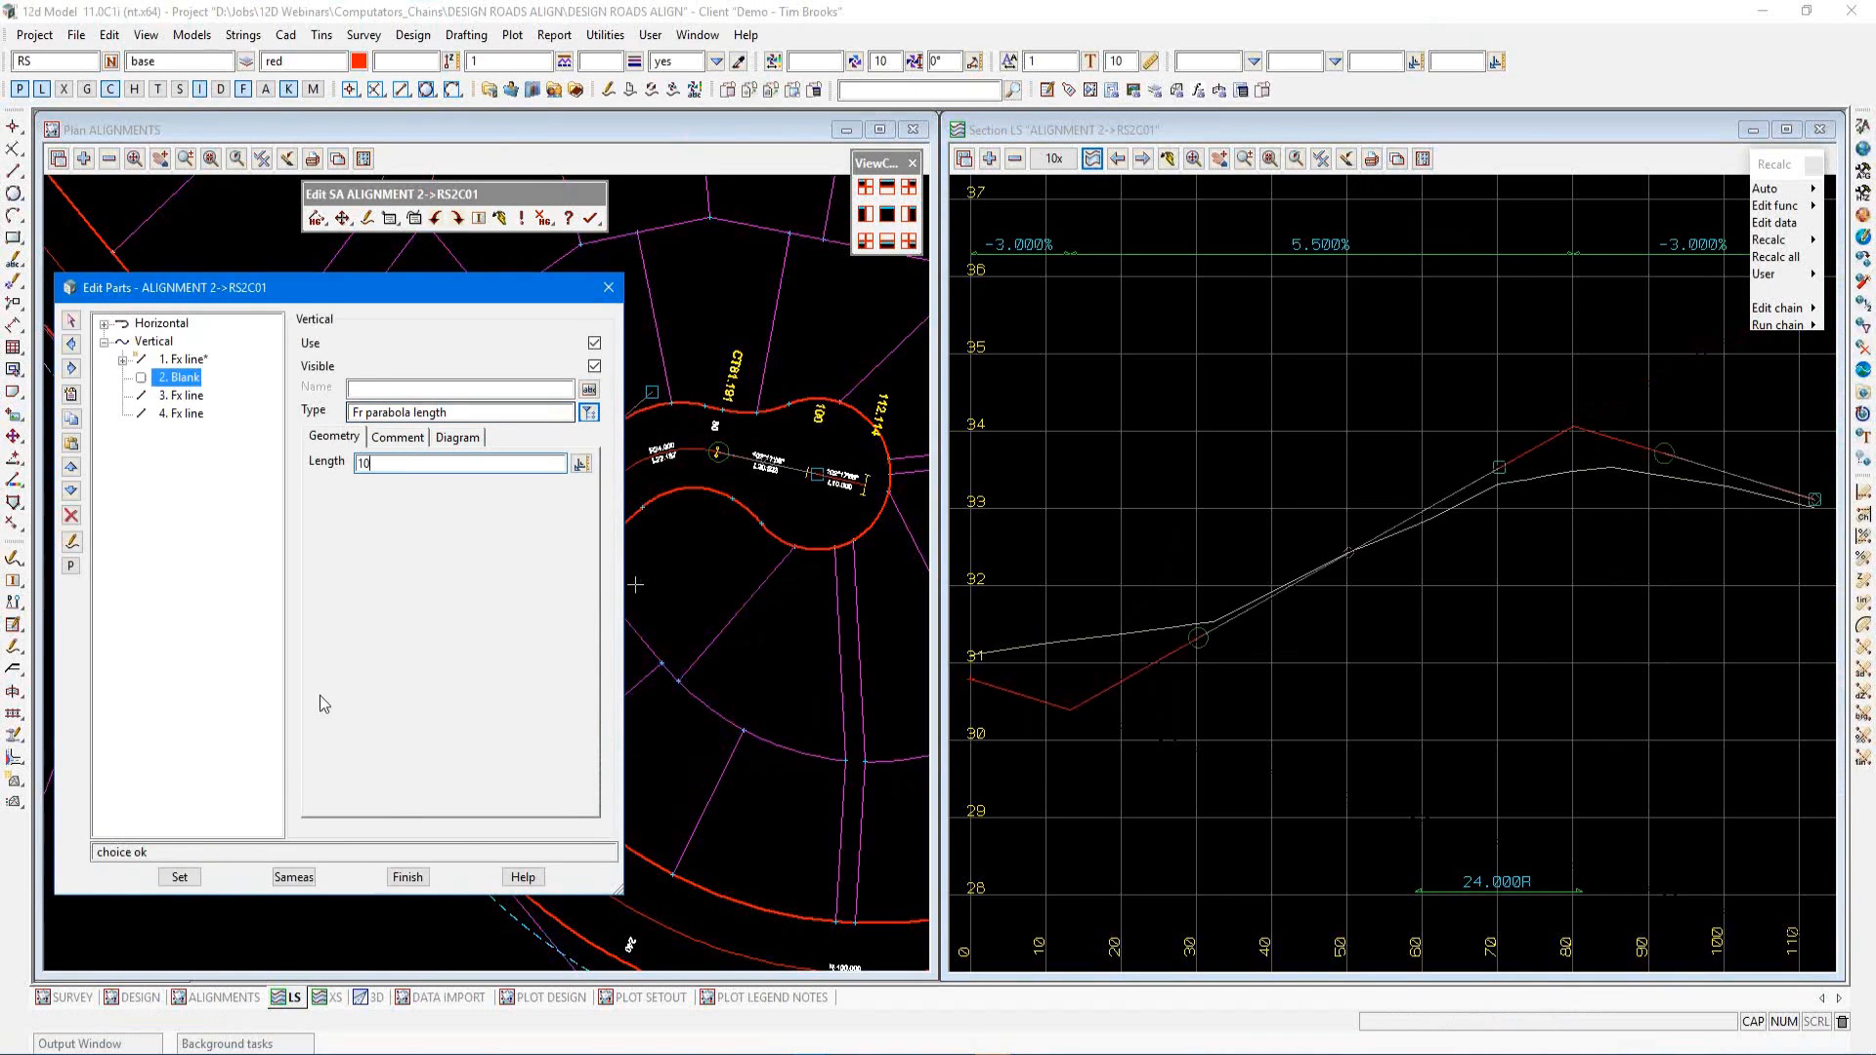
left_click(180, 877)
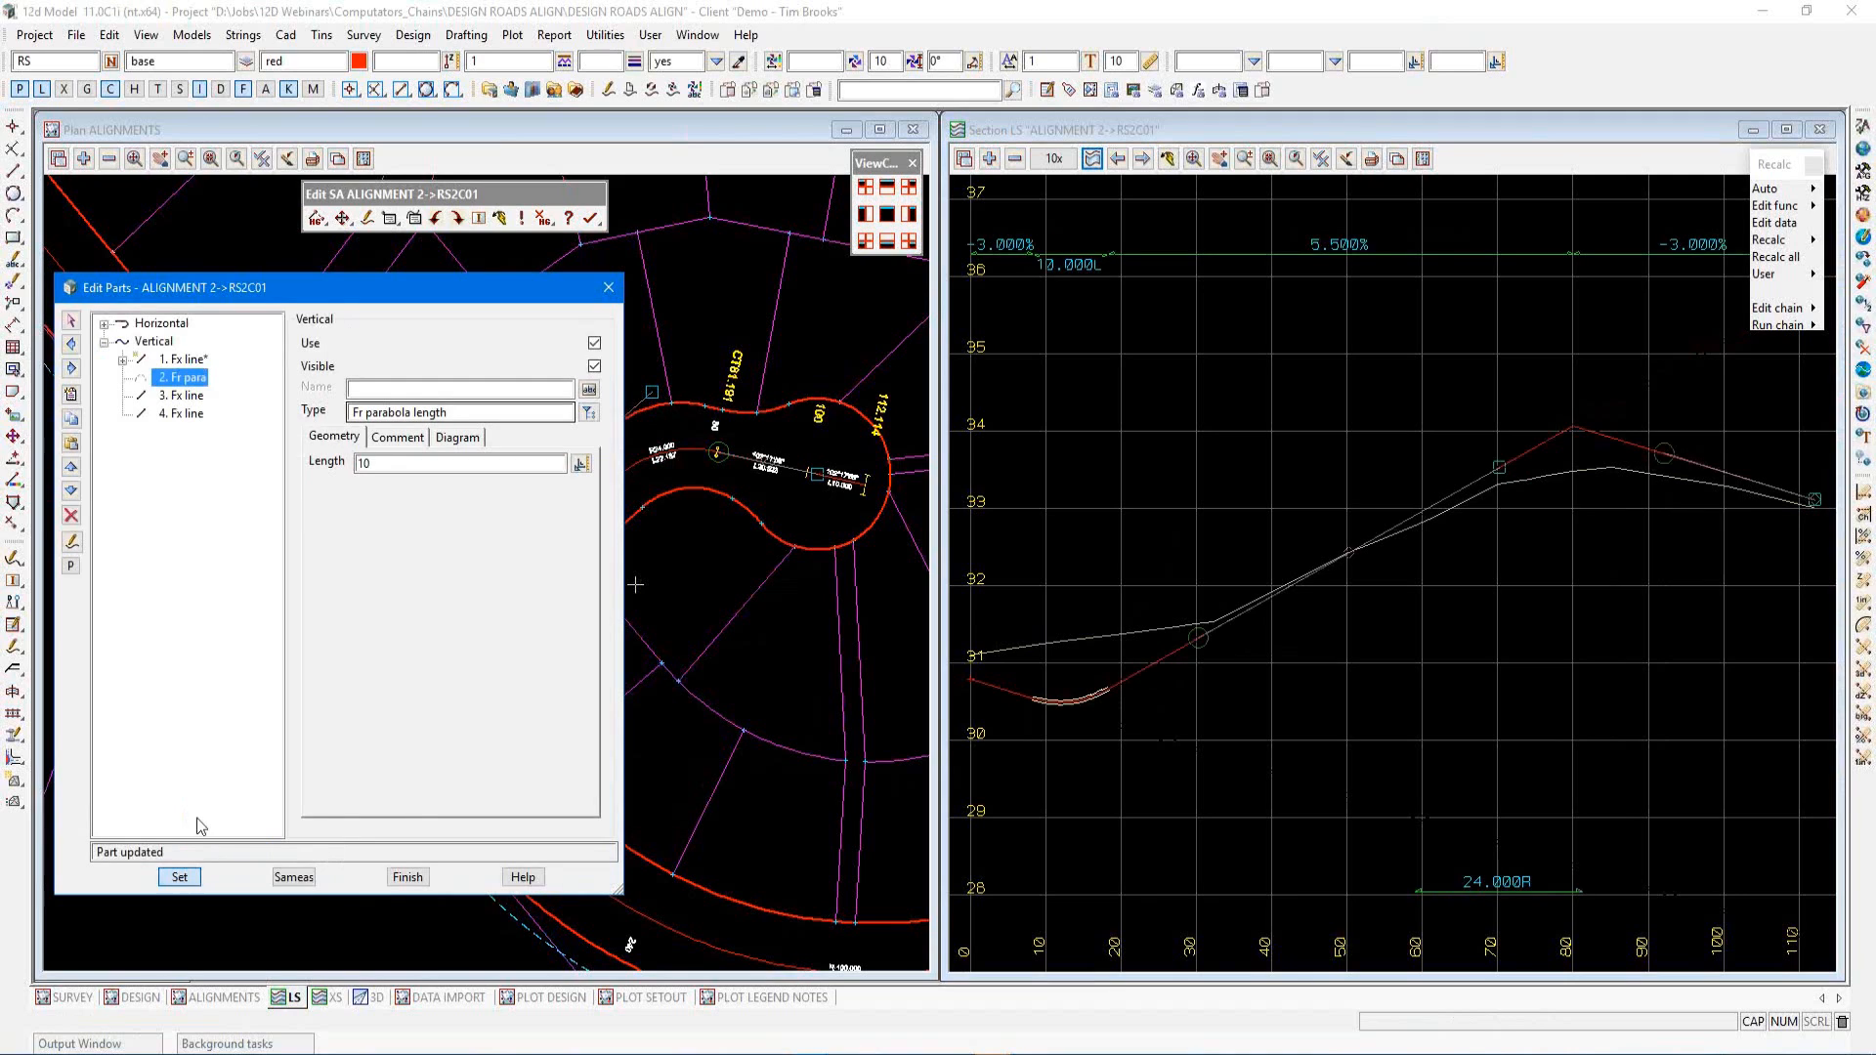
Insert a free parabola by radius of -500 after the 5.5% line, and apply
left_click(174, 396)
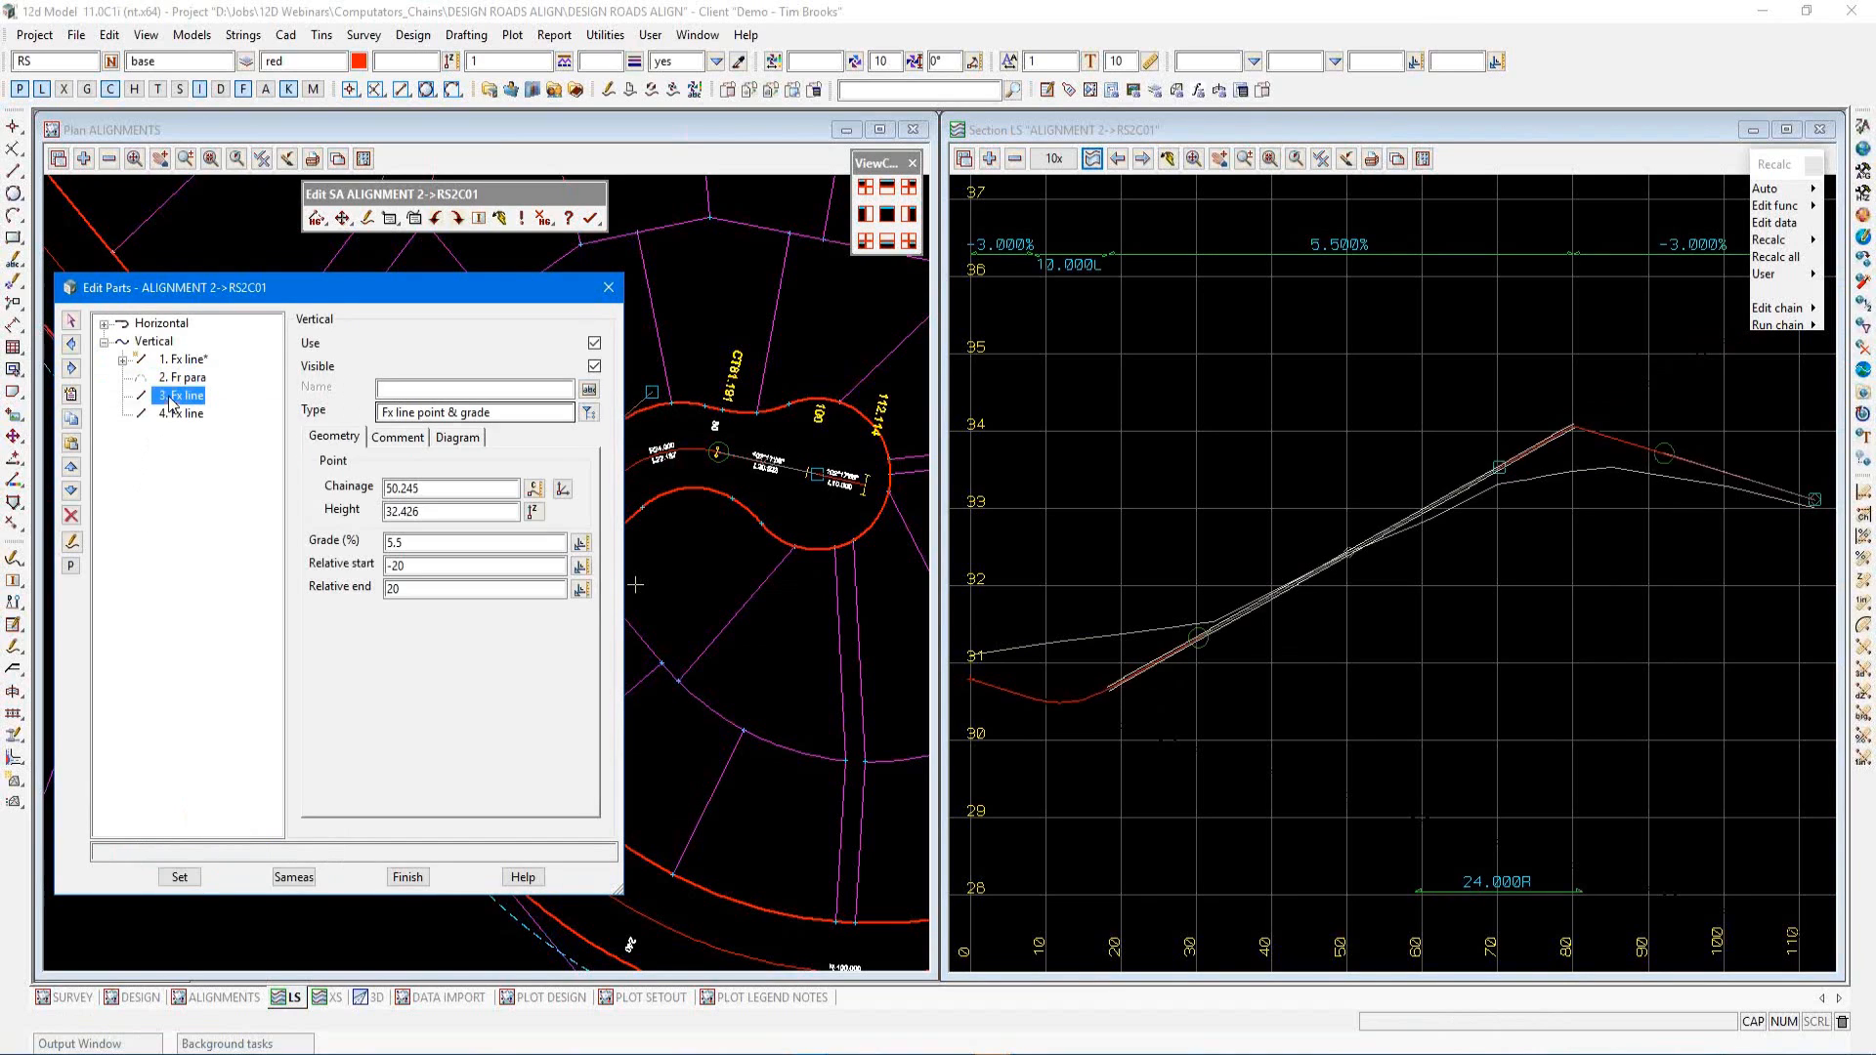
left_click(72, 393)
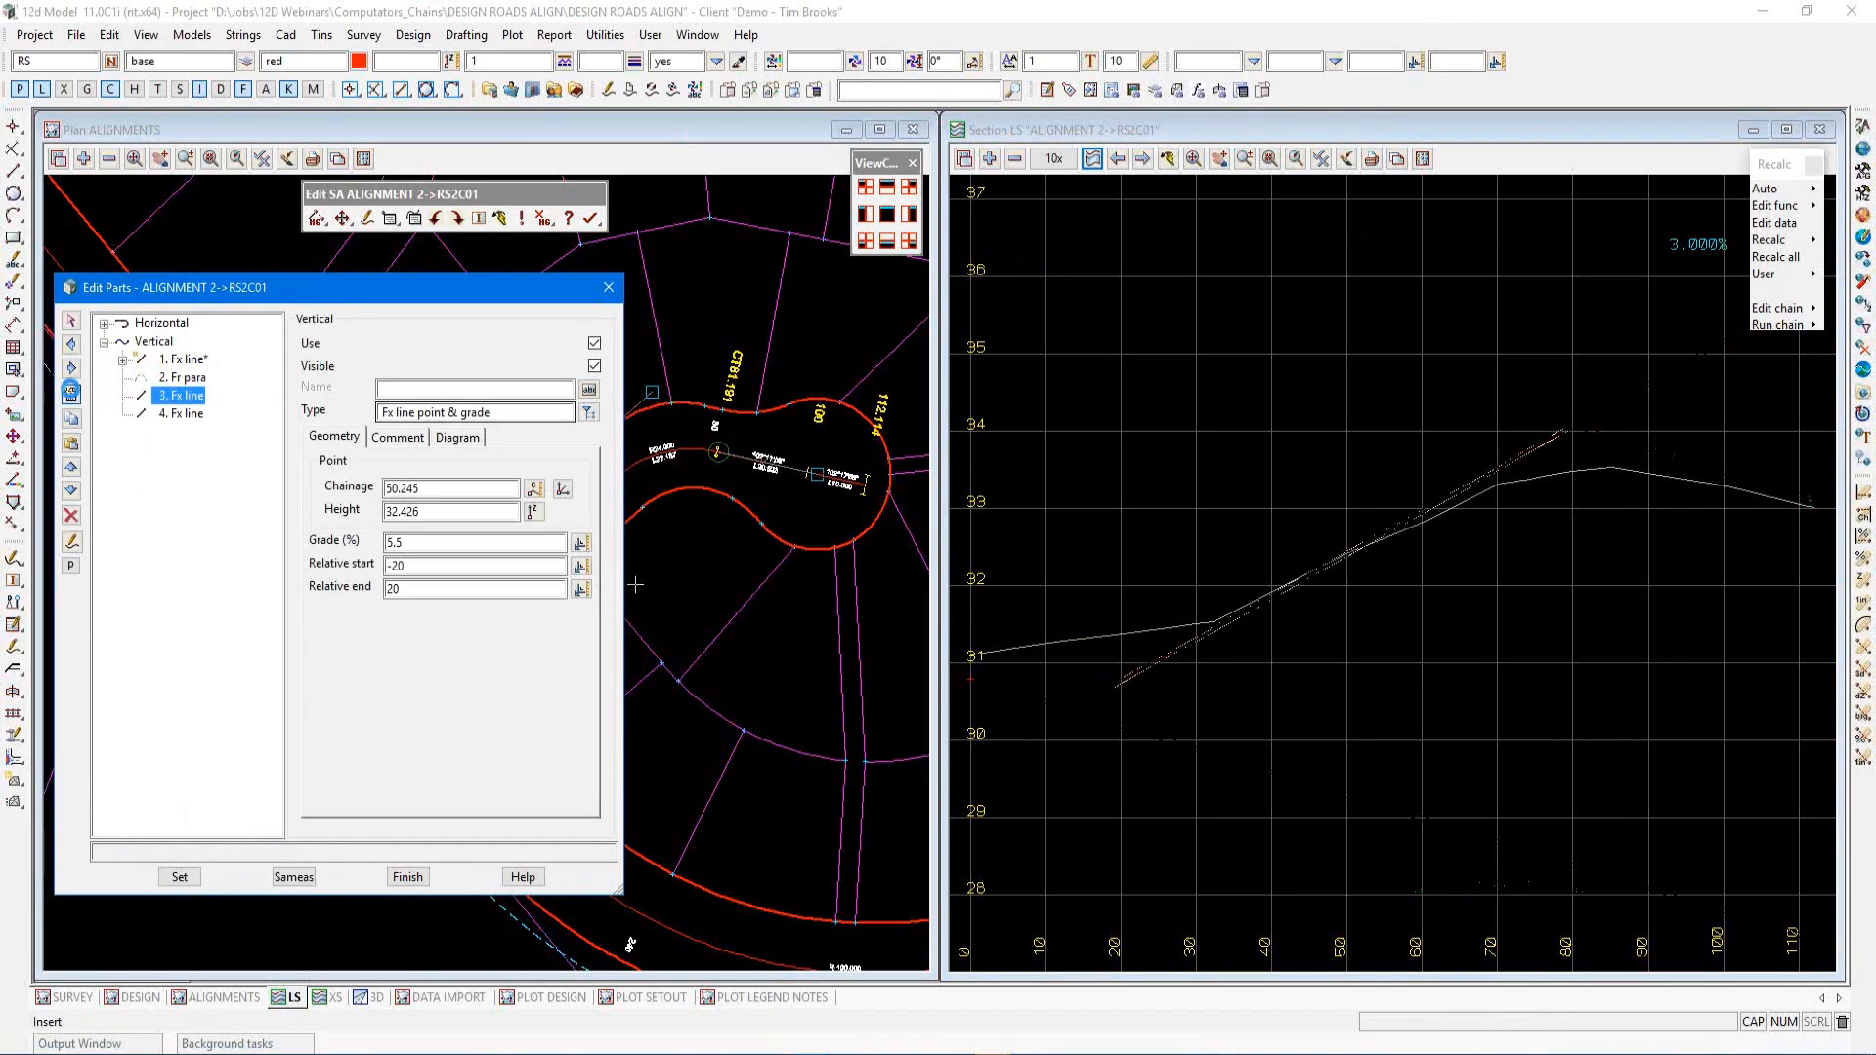
left_click(590, 412)
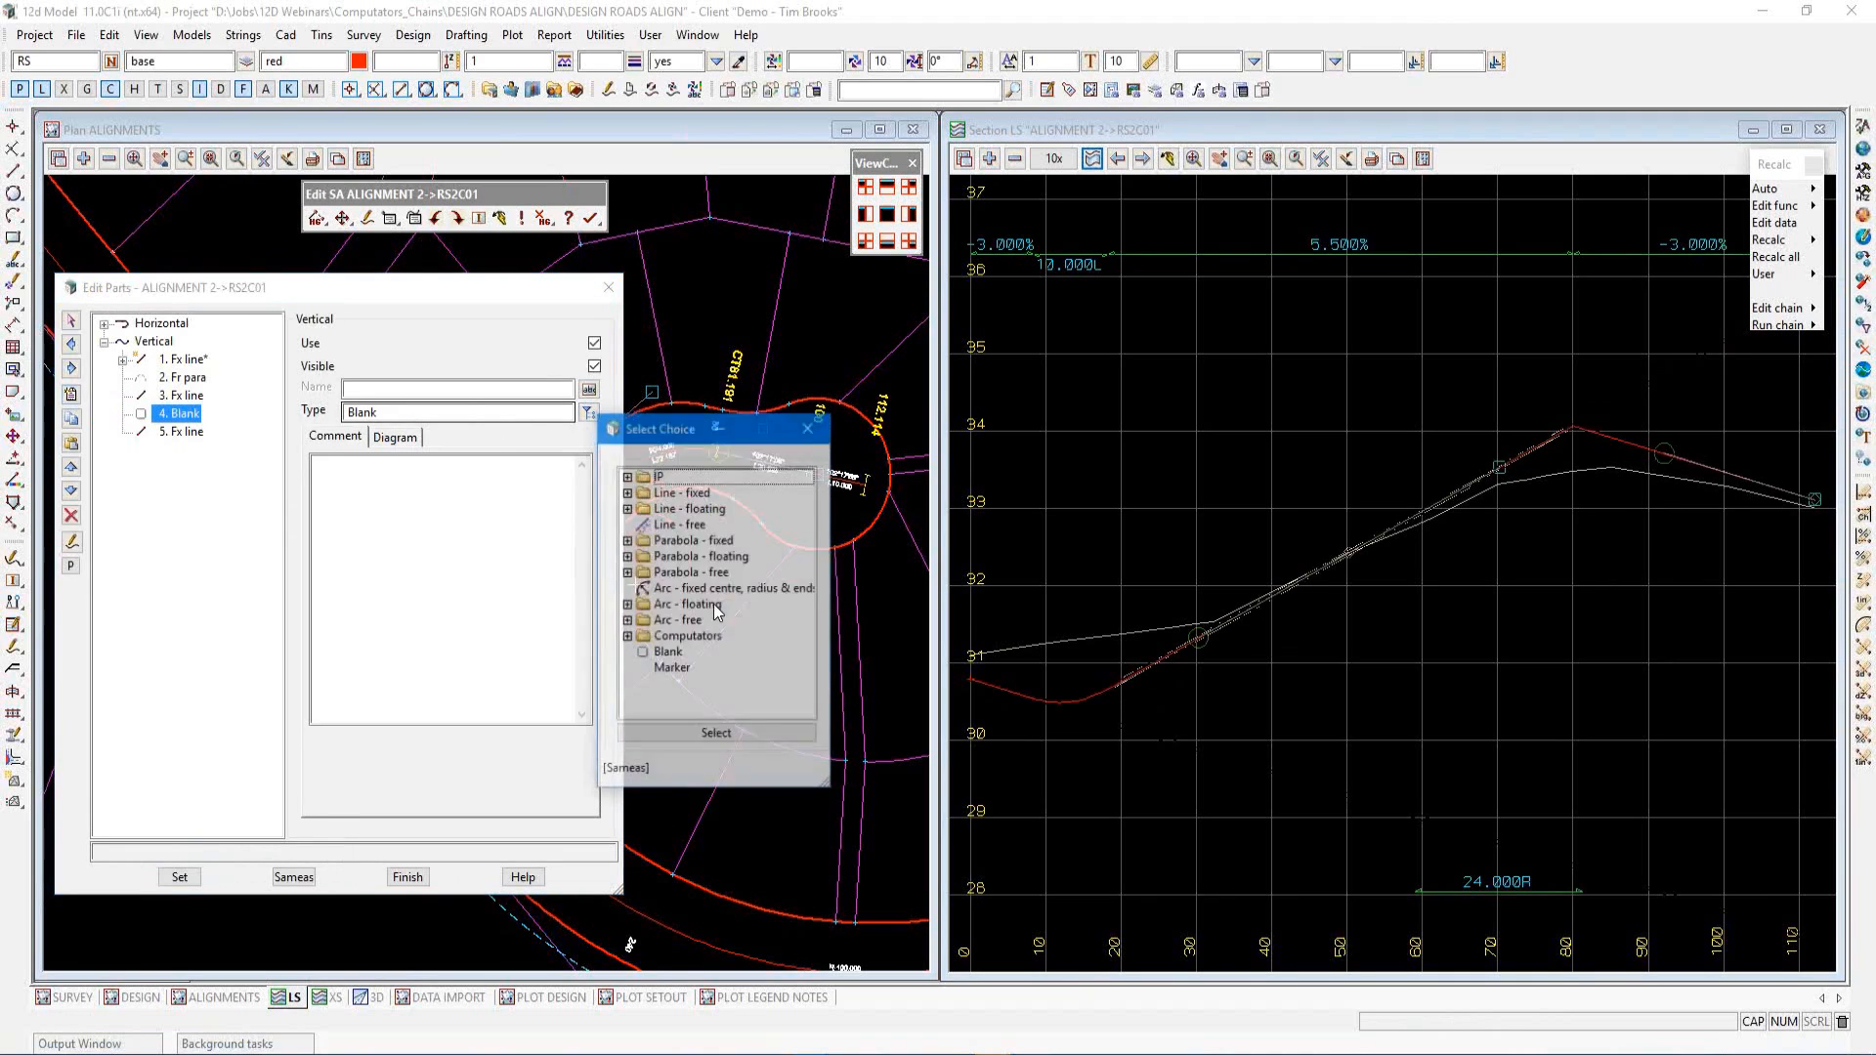
left_click(628, 574)
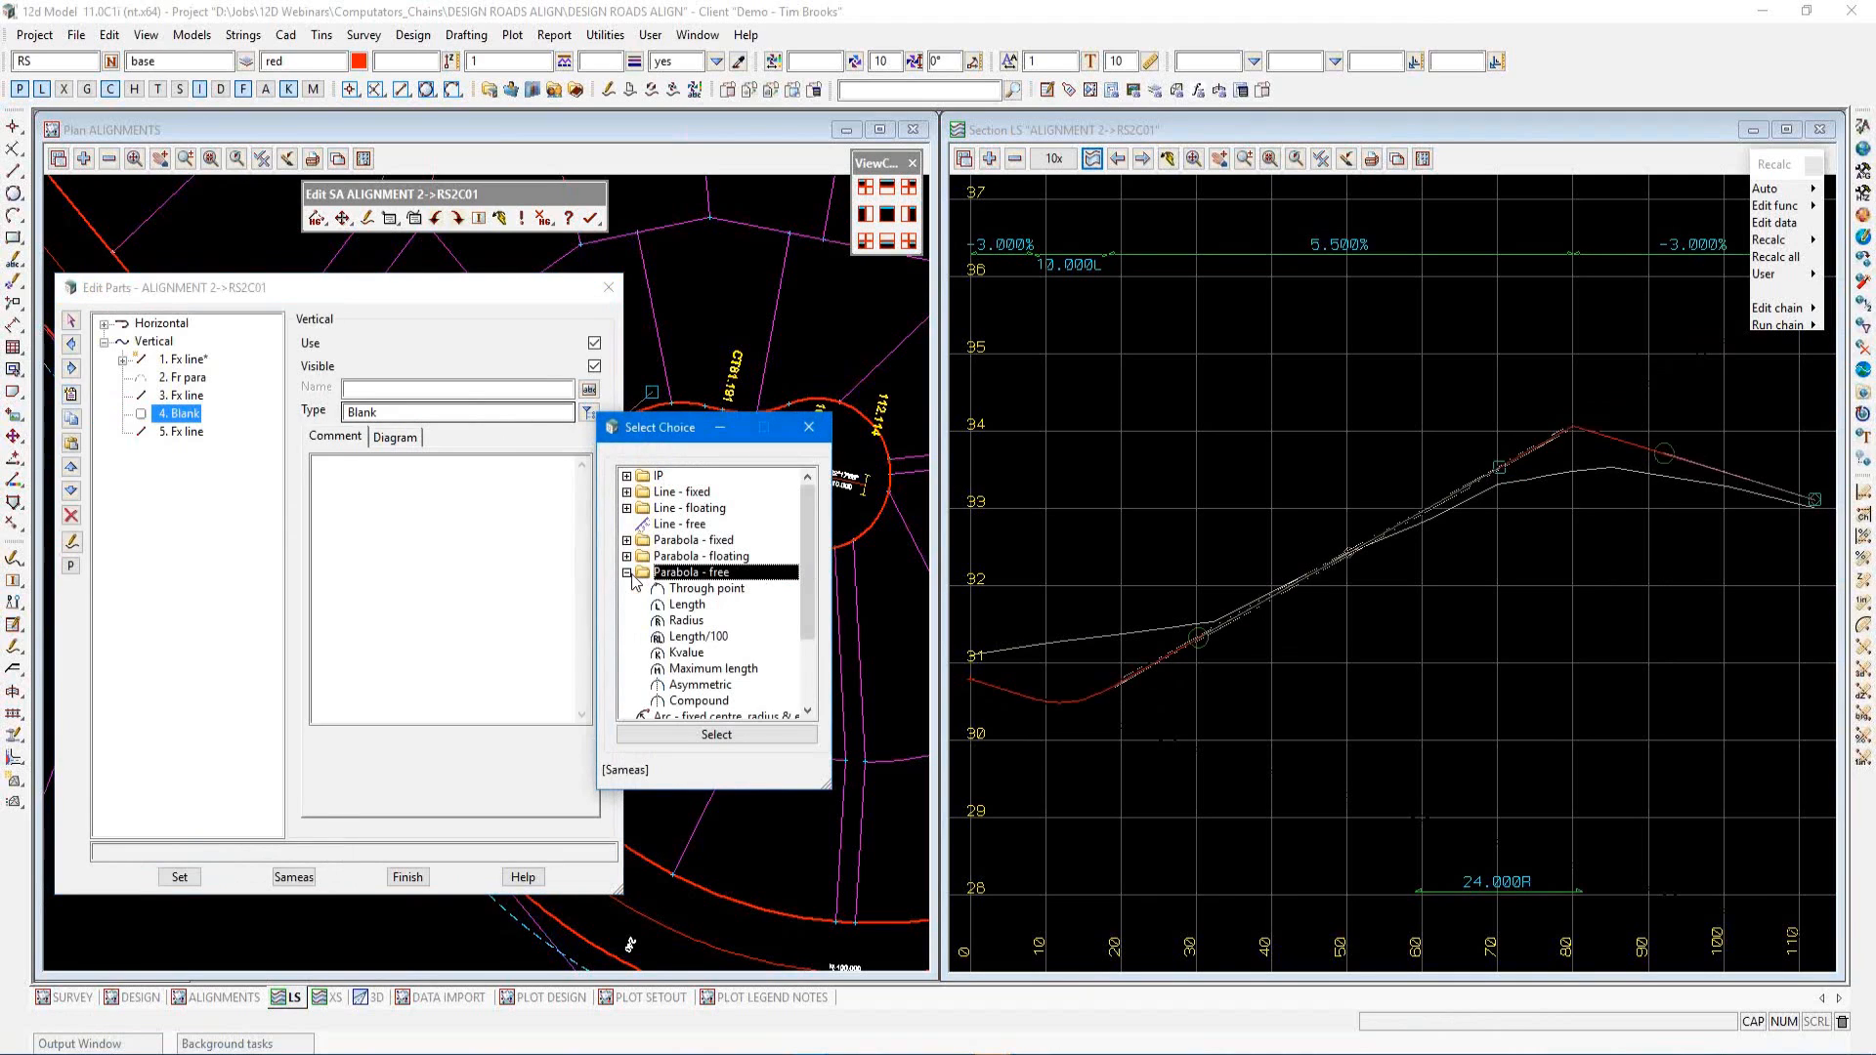
double_click(681, 625)
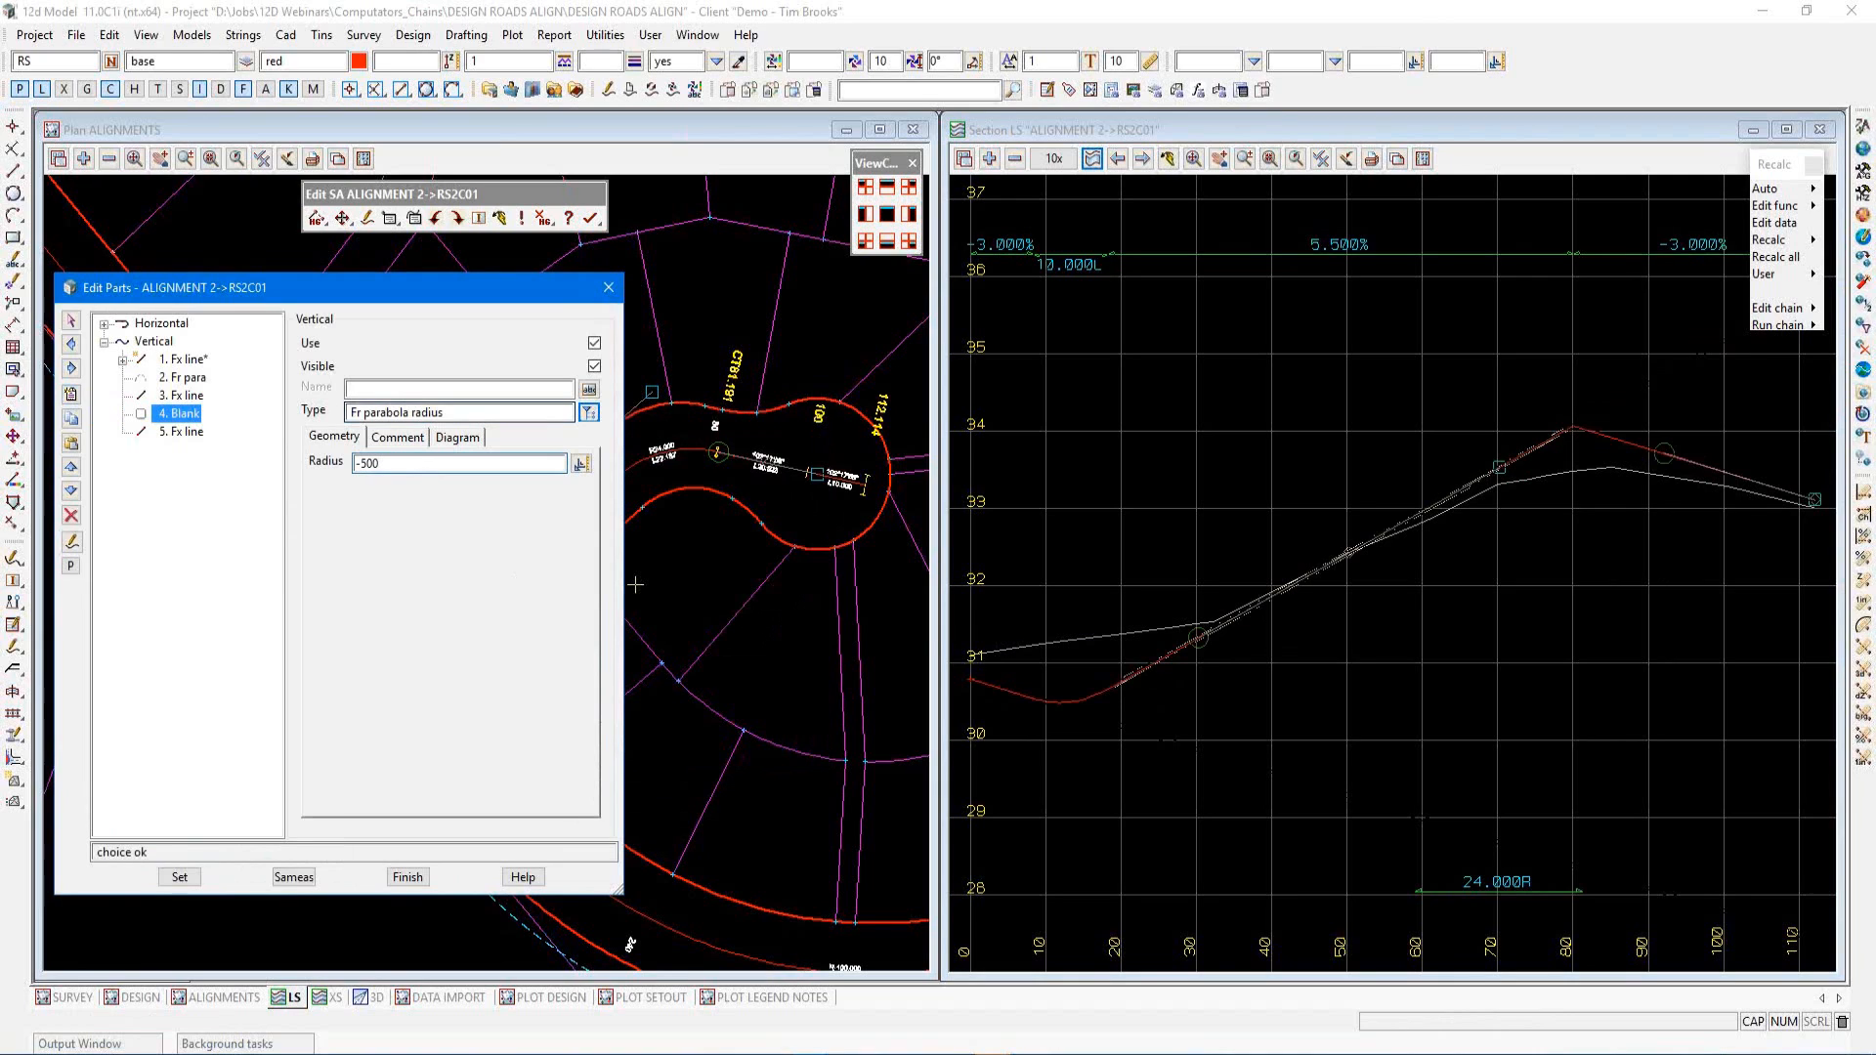
left_click(180, 877)
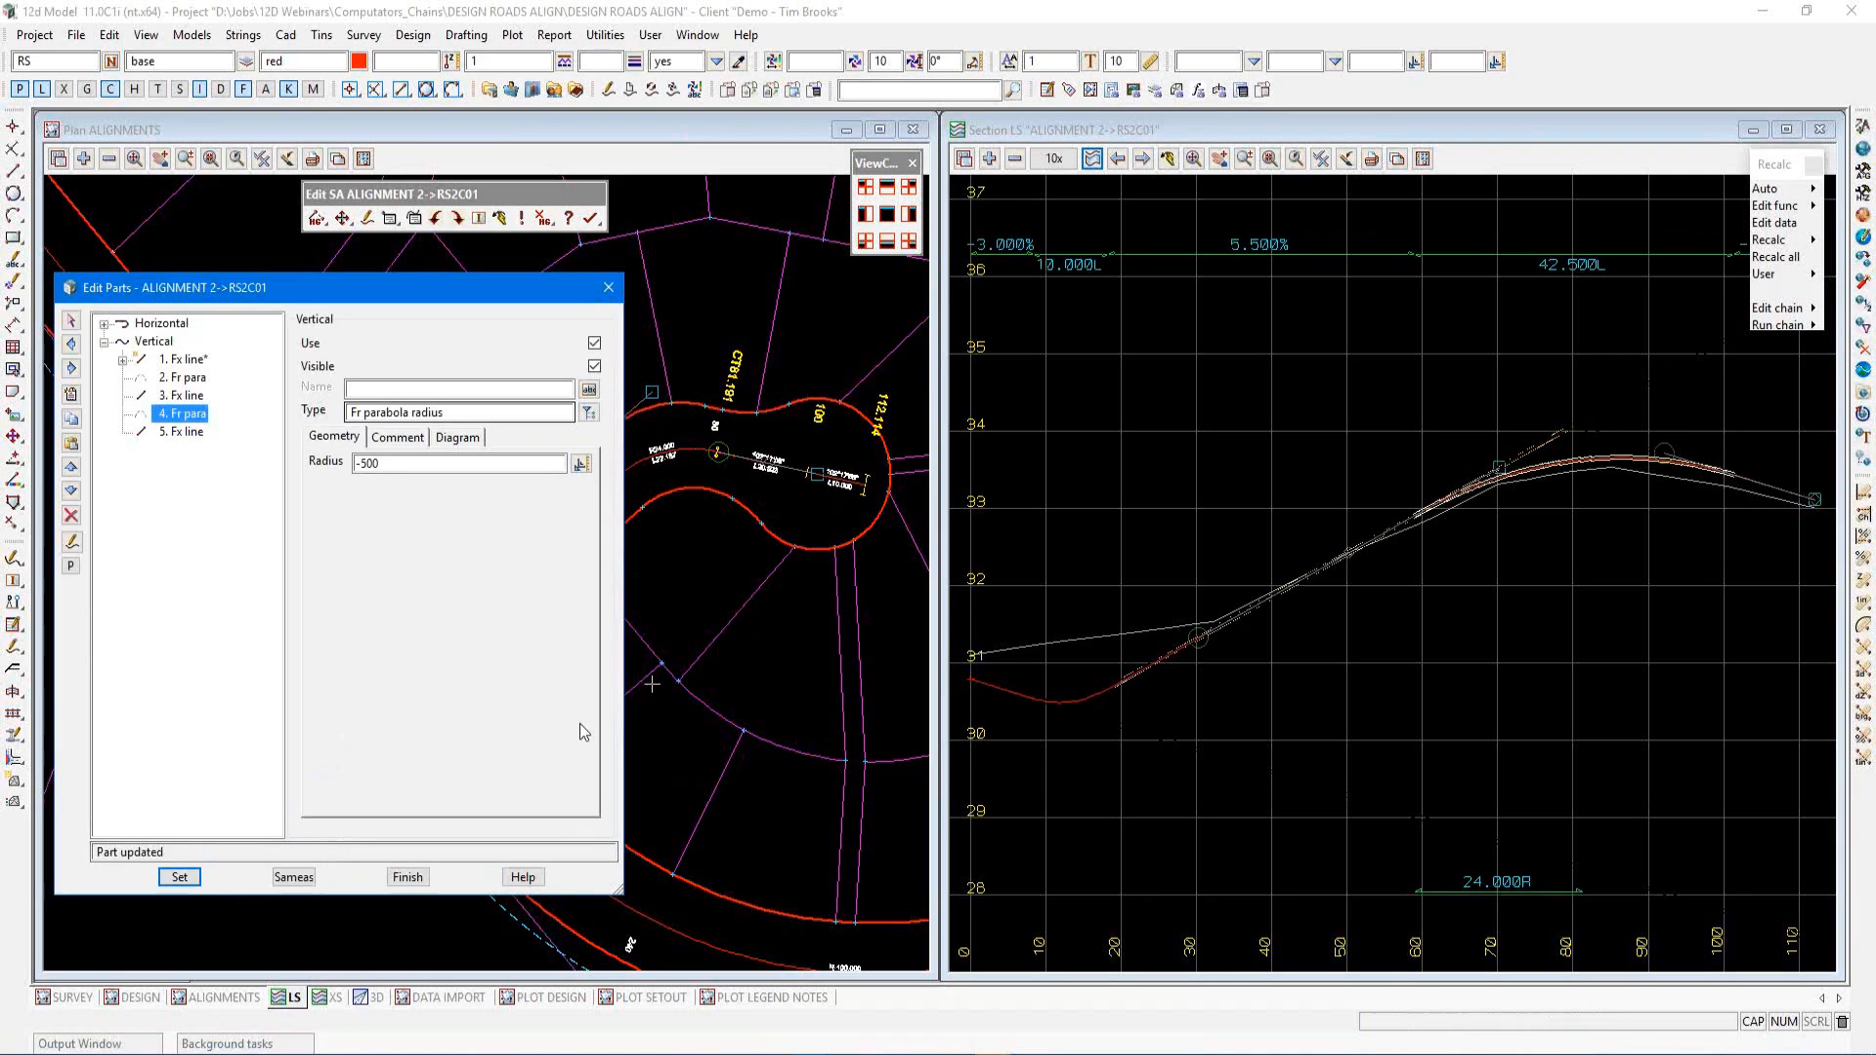
Finish the parts editing and confirm finishing the edit of super alignment RS2C01
left_click(423, 878)
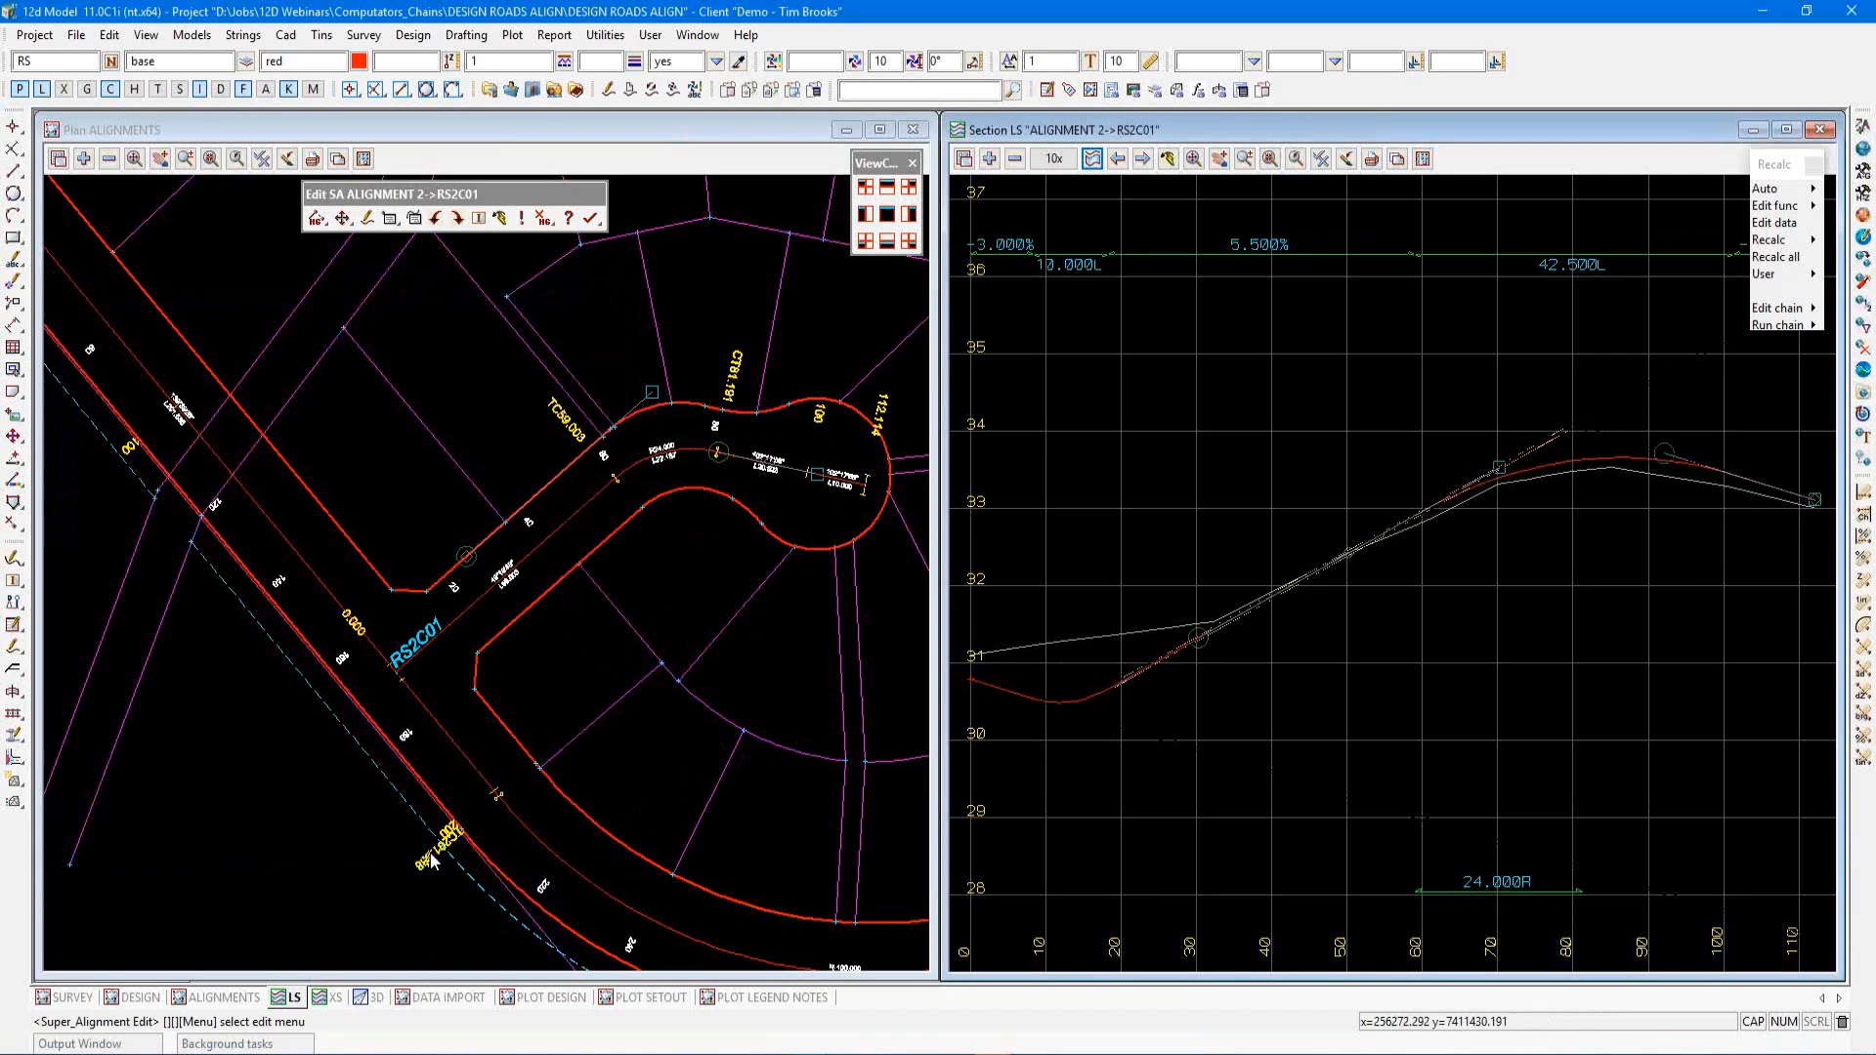
left_click(590, 218)
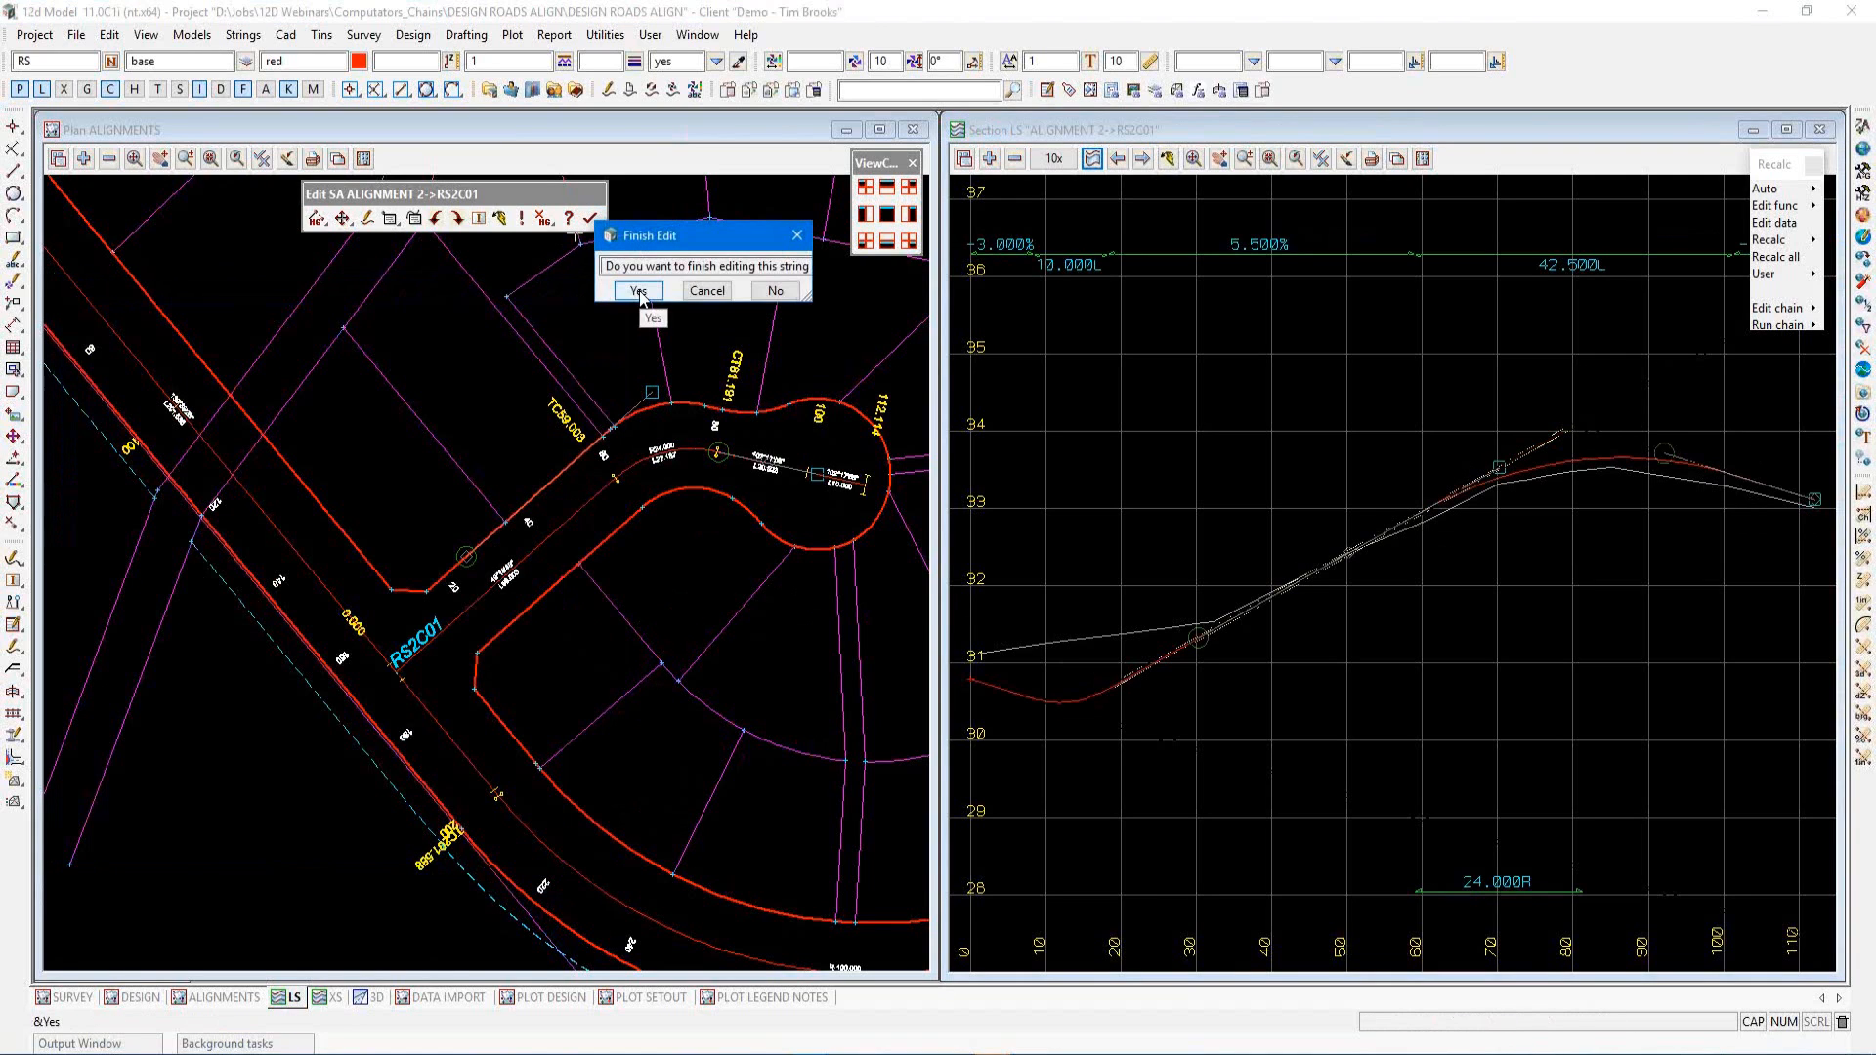
left_click(641, 290)
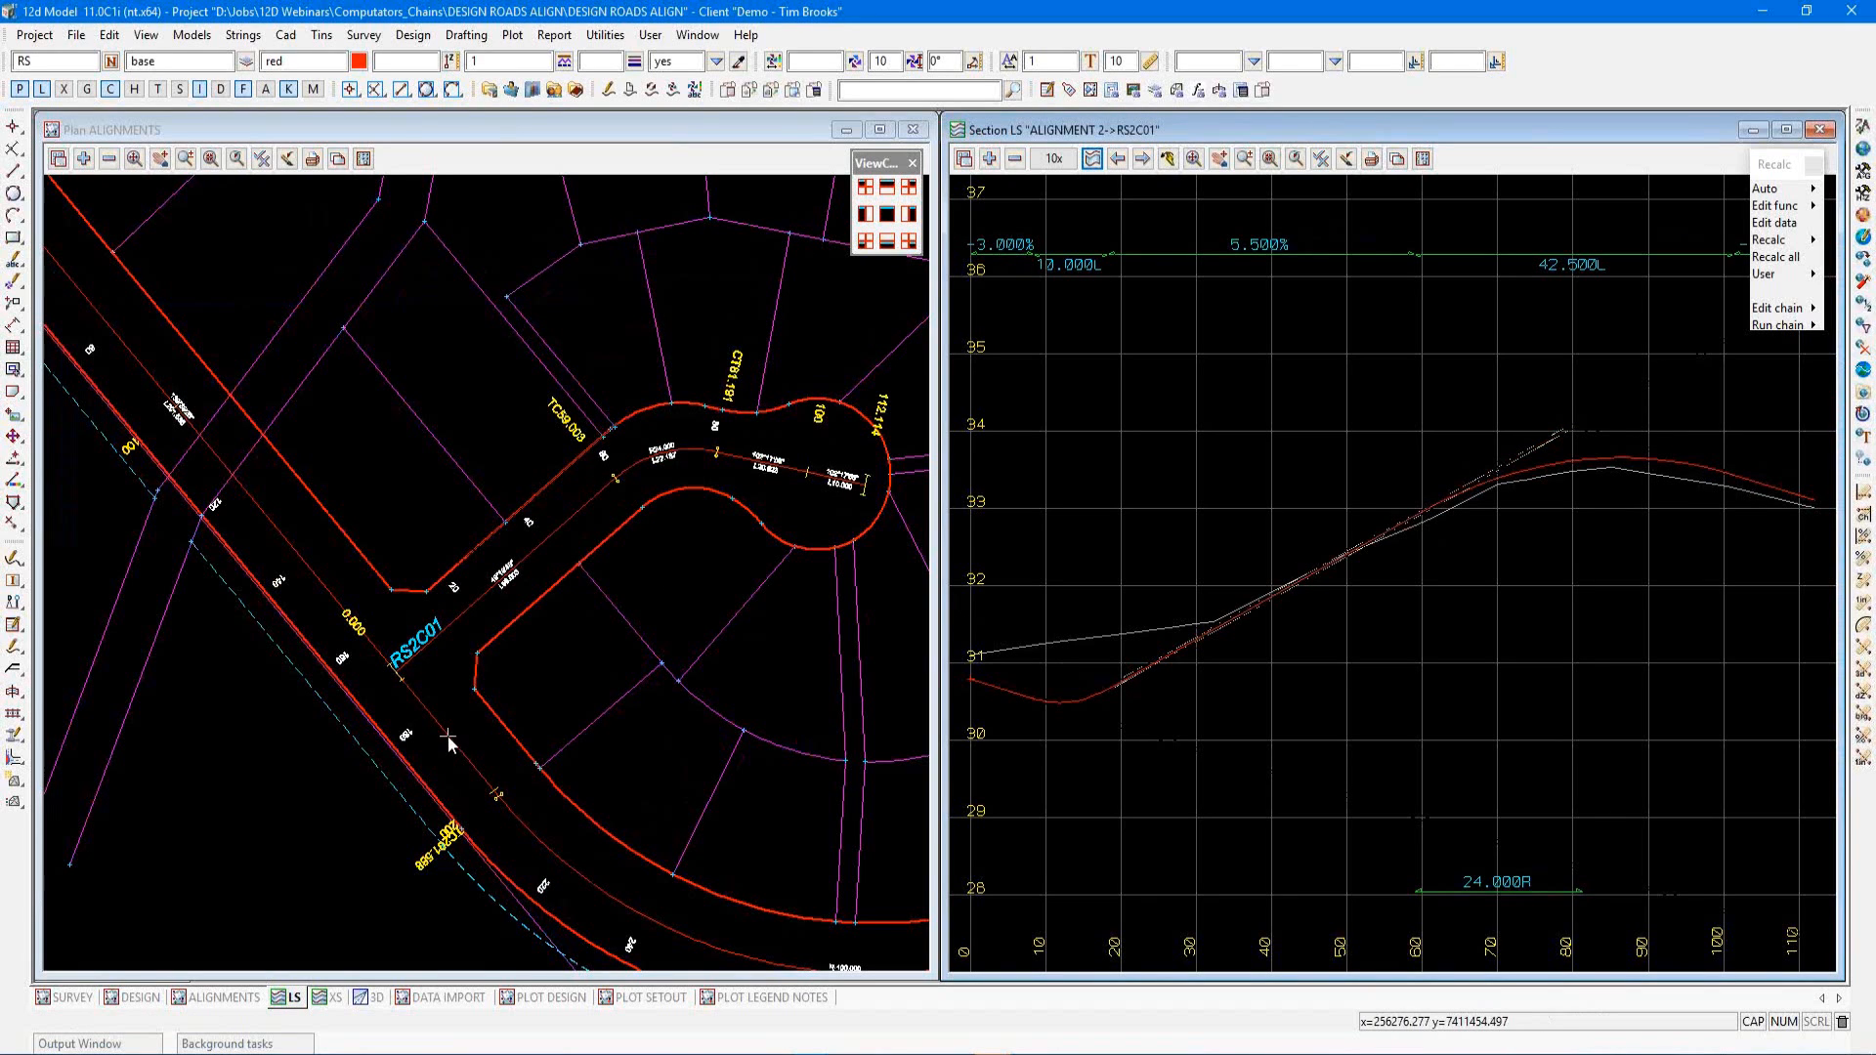
Start creating a new super alignment, copying settings from kerb string RSK2D01 picked in the plan view
scroll(772, 682, "down", 1)
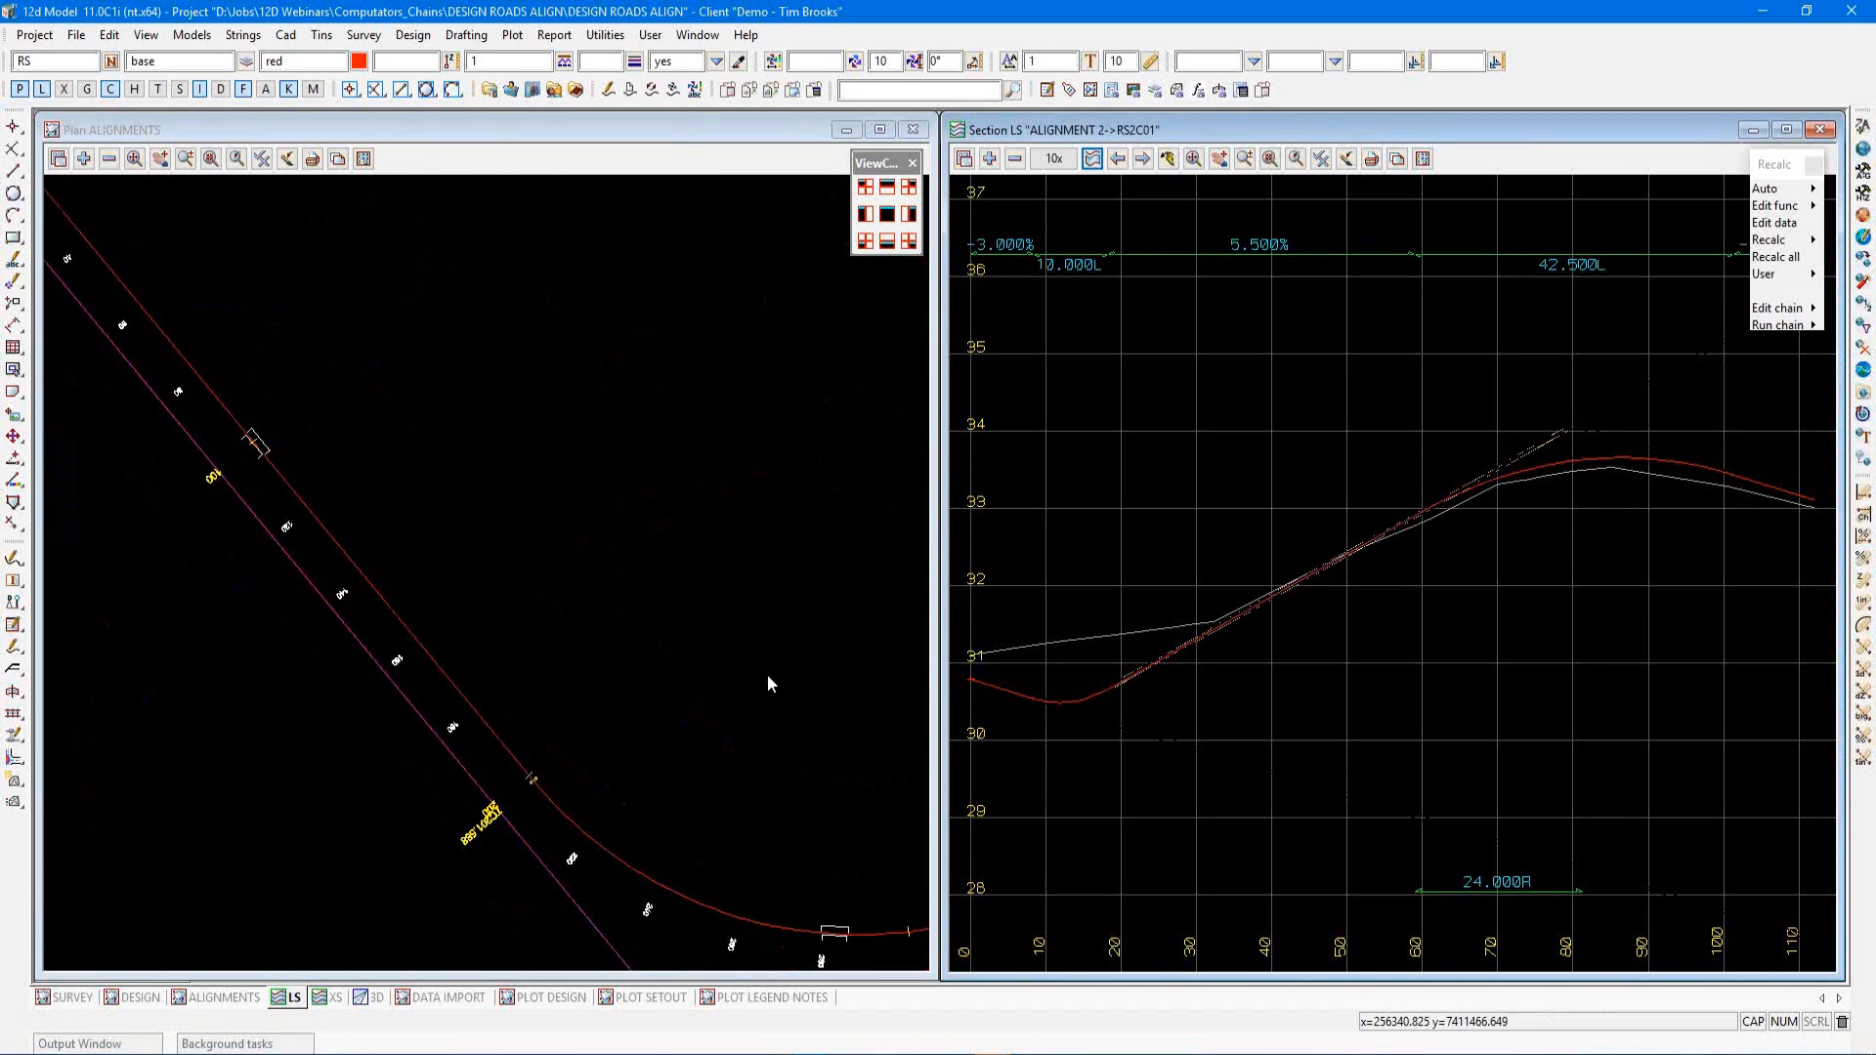
scroll(536, 662, "up", 2)
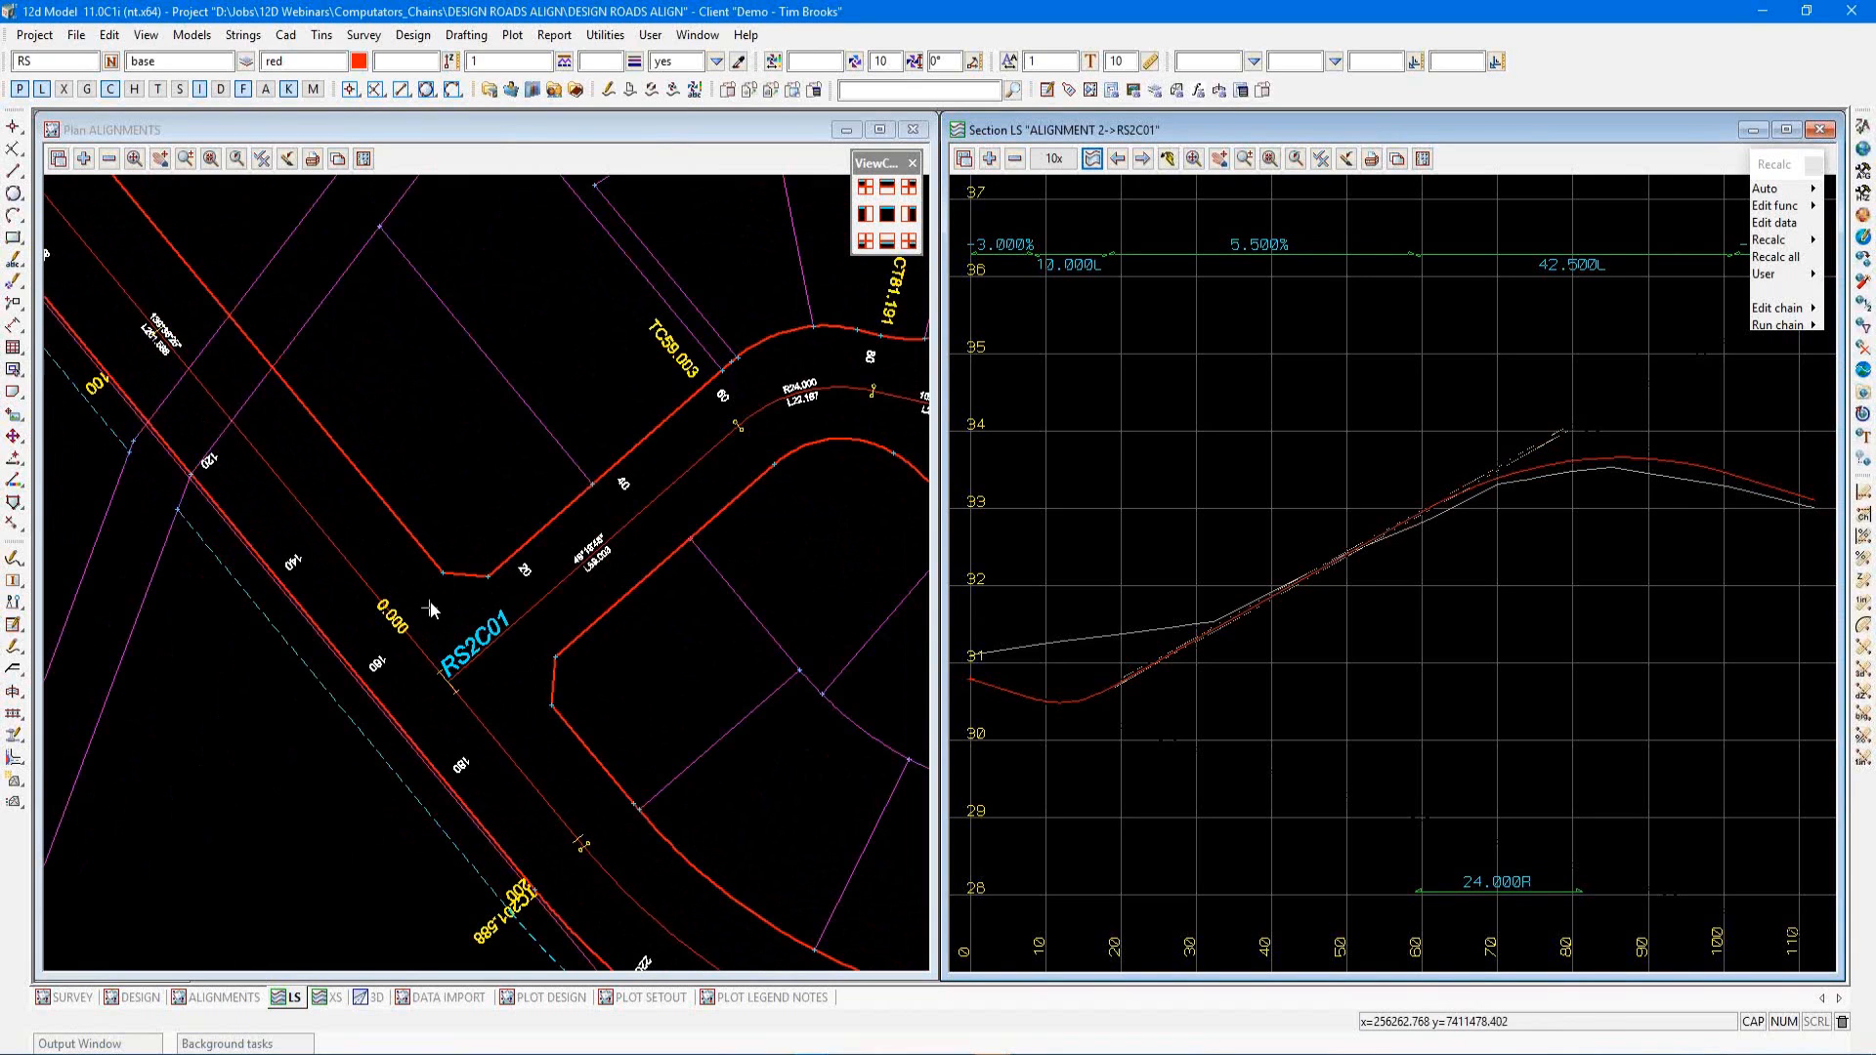
left_click(629, 91)
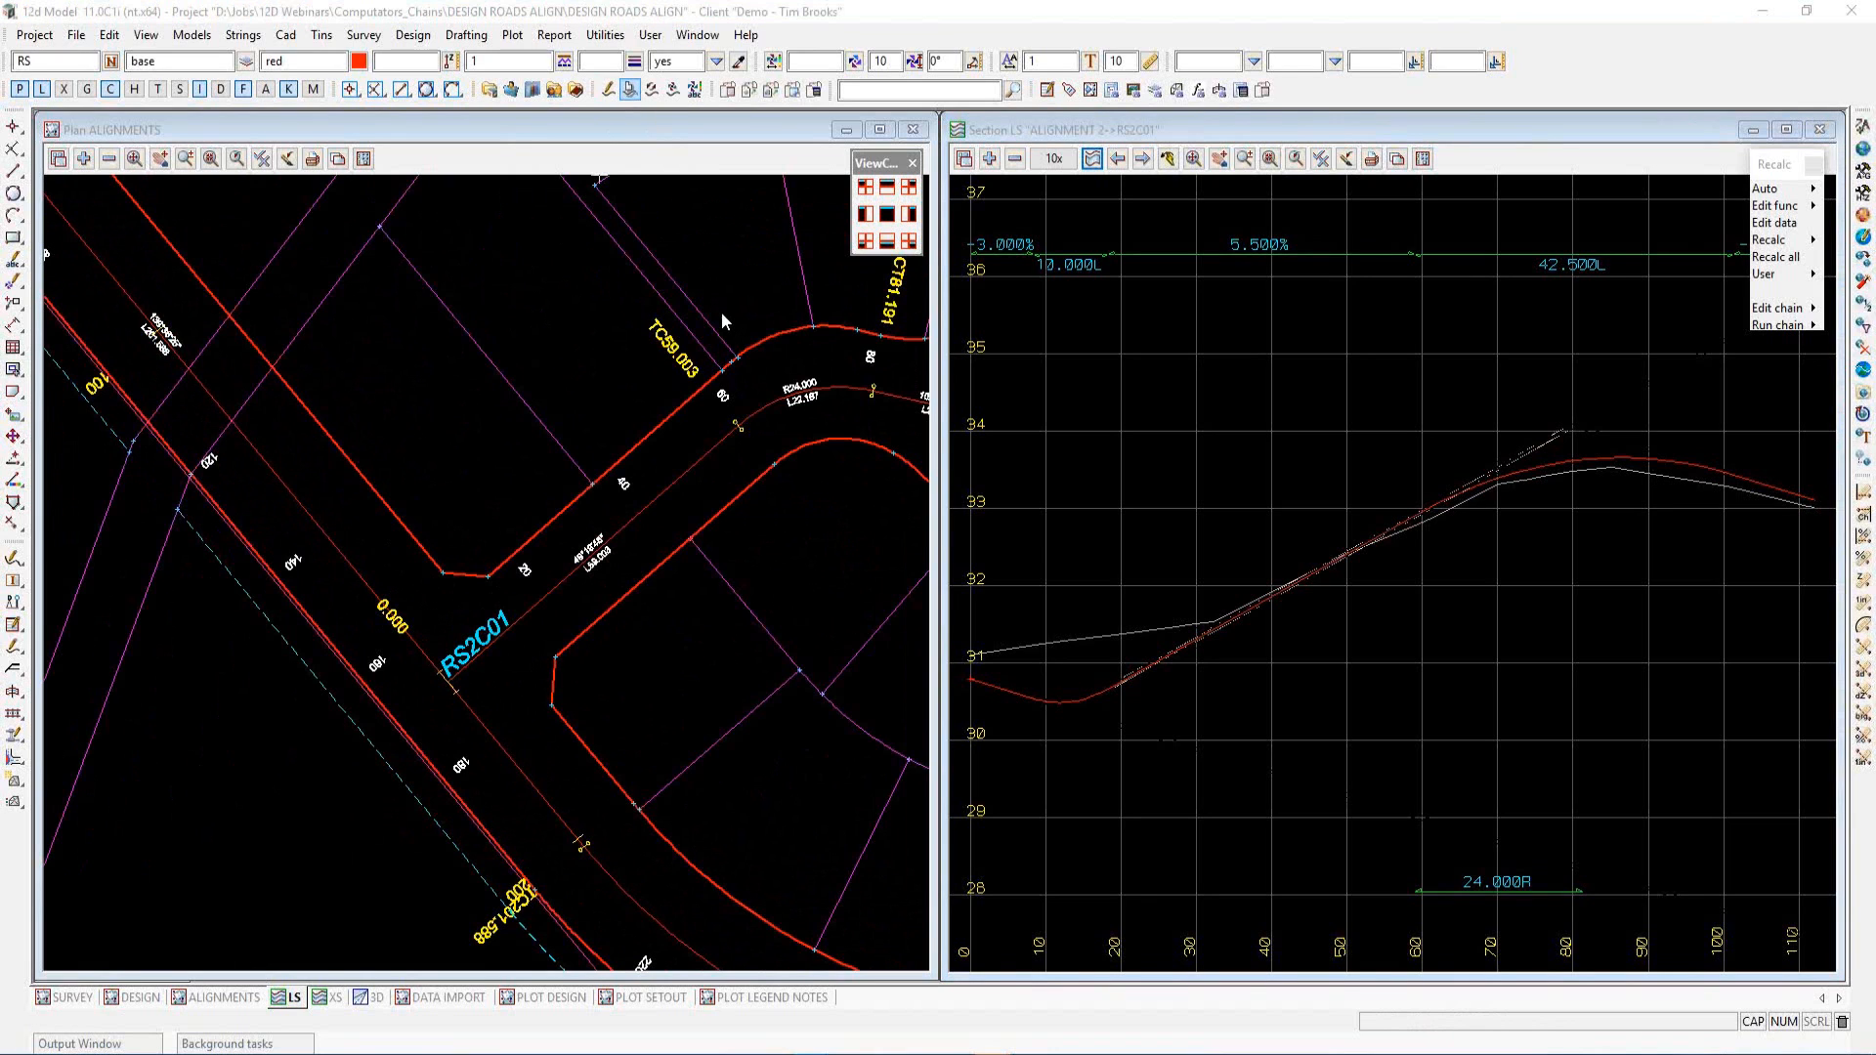
left_click_drag(796, 110, 1177, 226)
left_click(1250, 650)
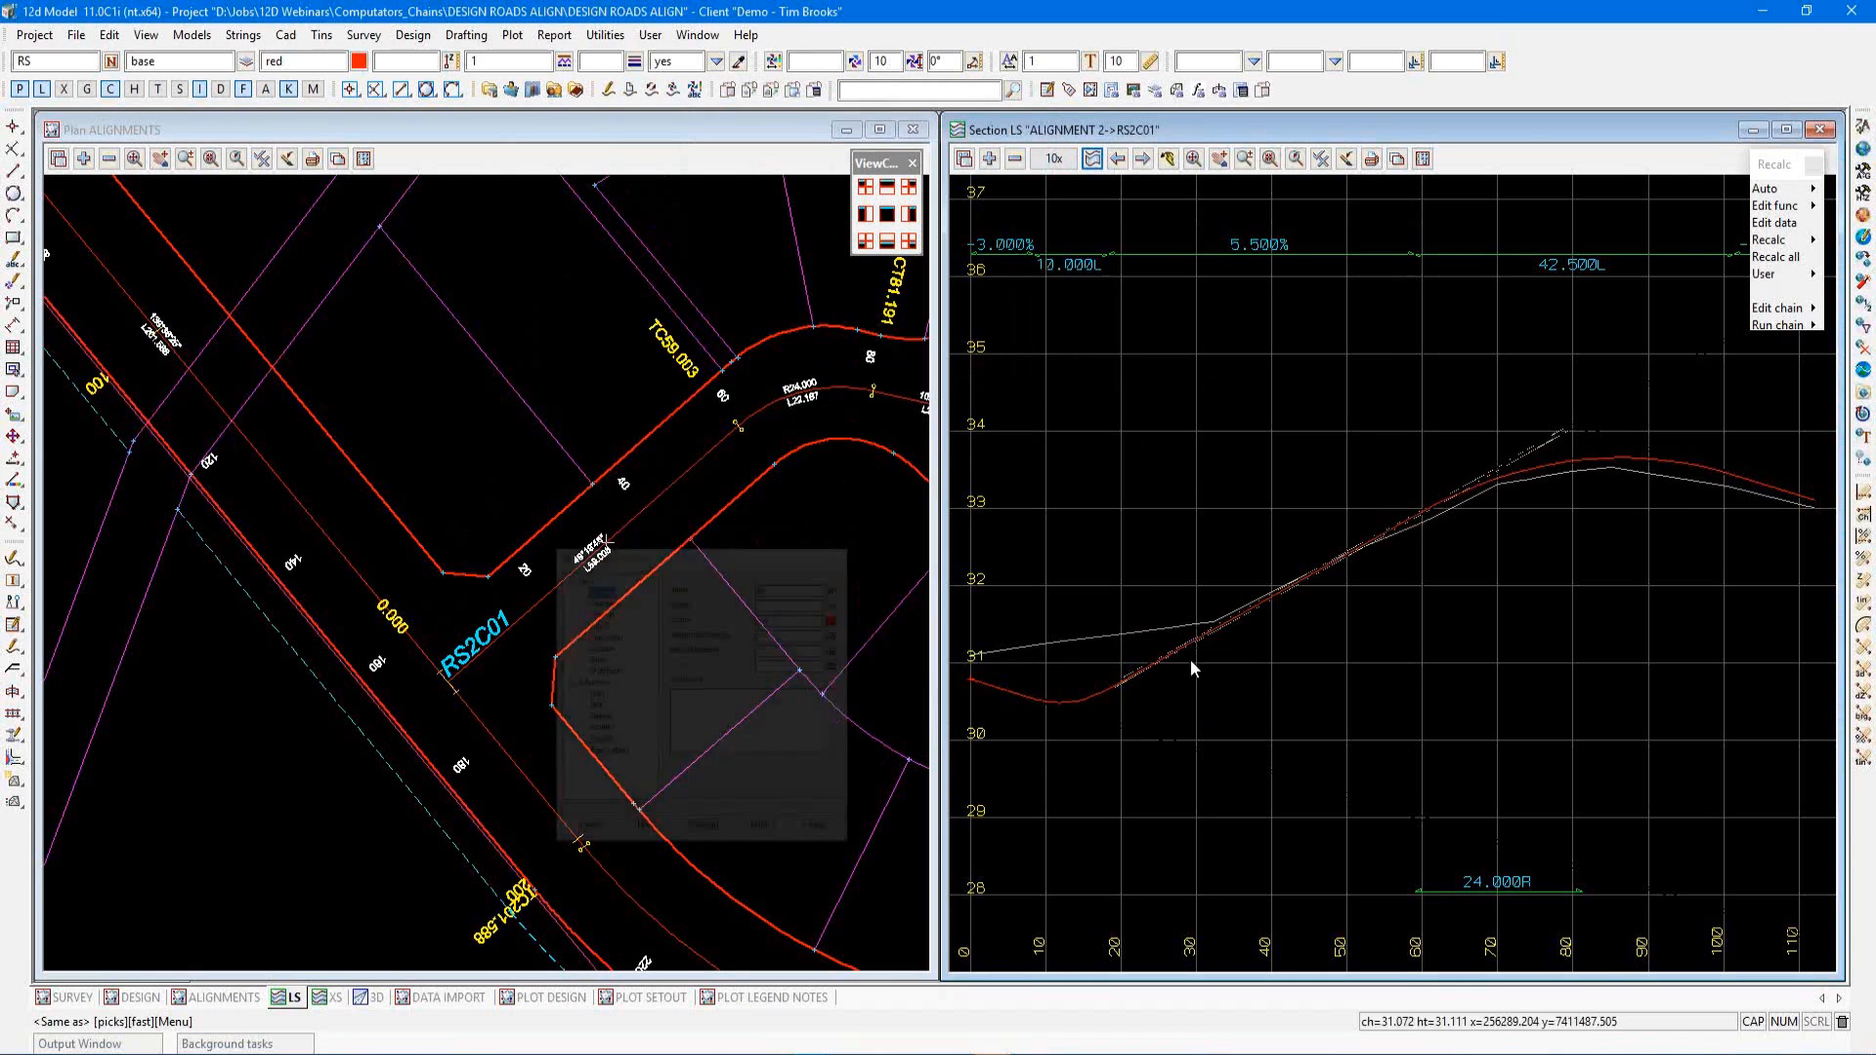
scroll(355, 666, "down", 1)
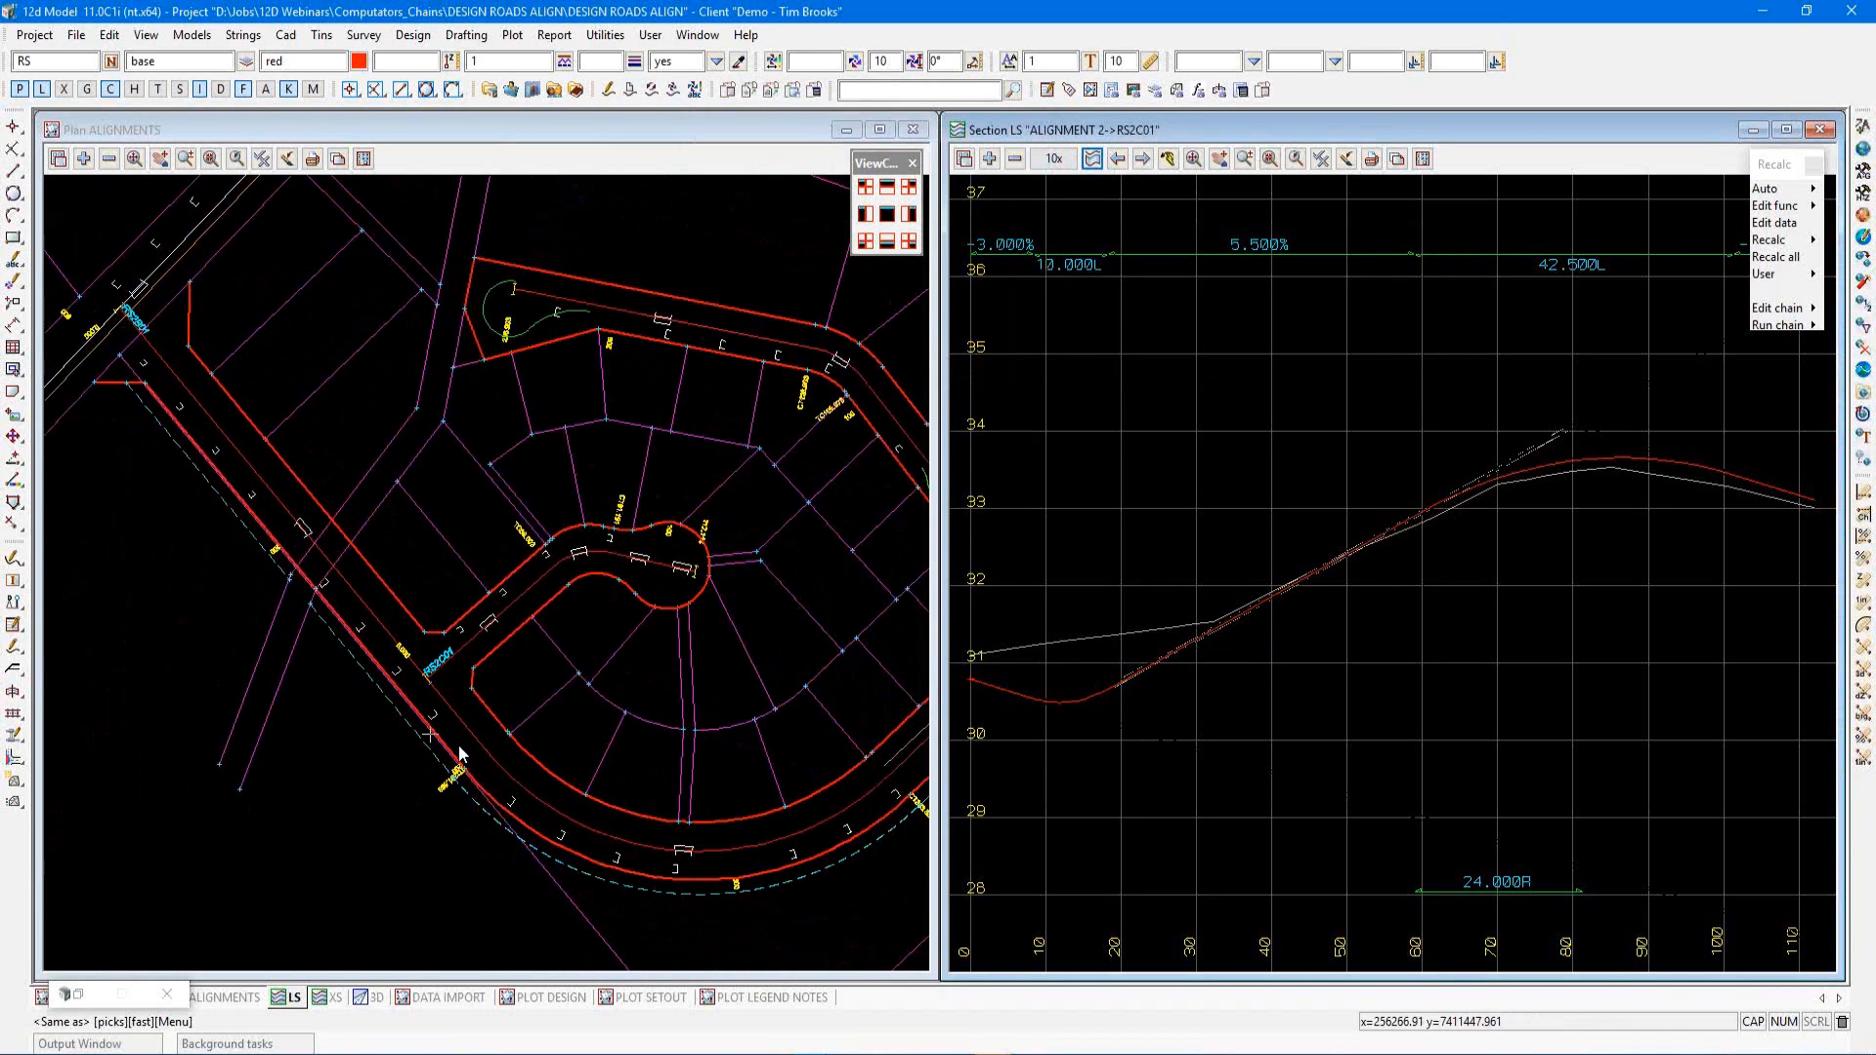
scroll(901, 661, "up", 3)
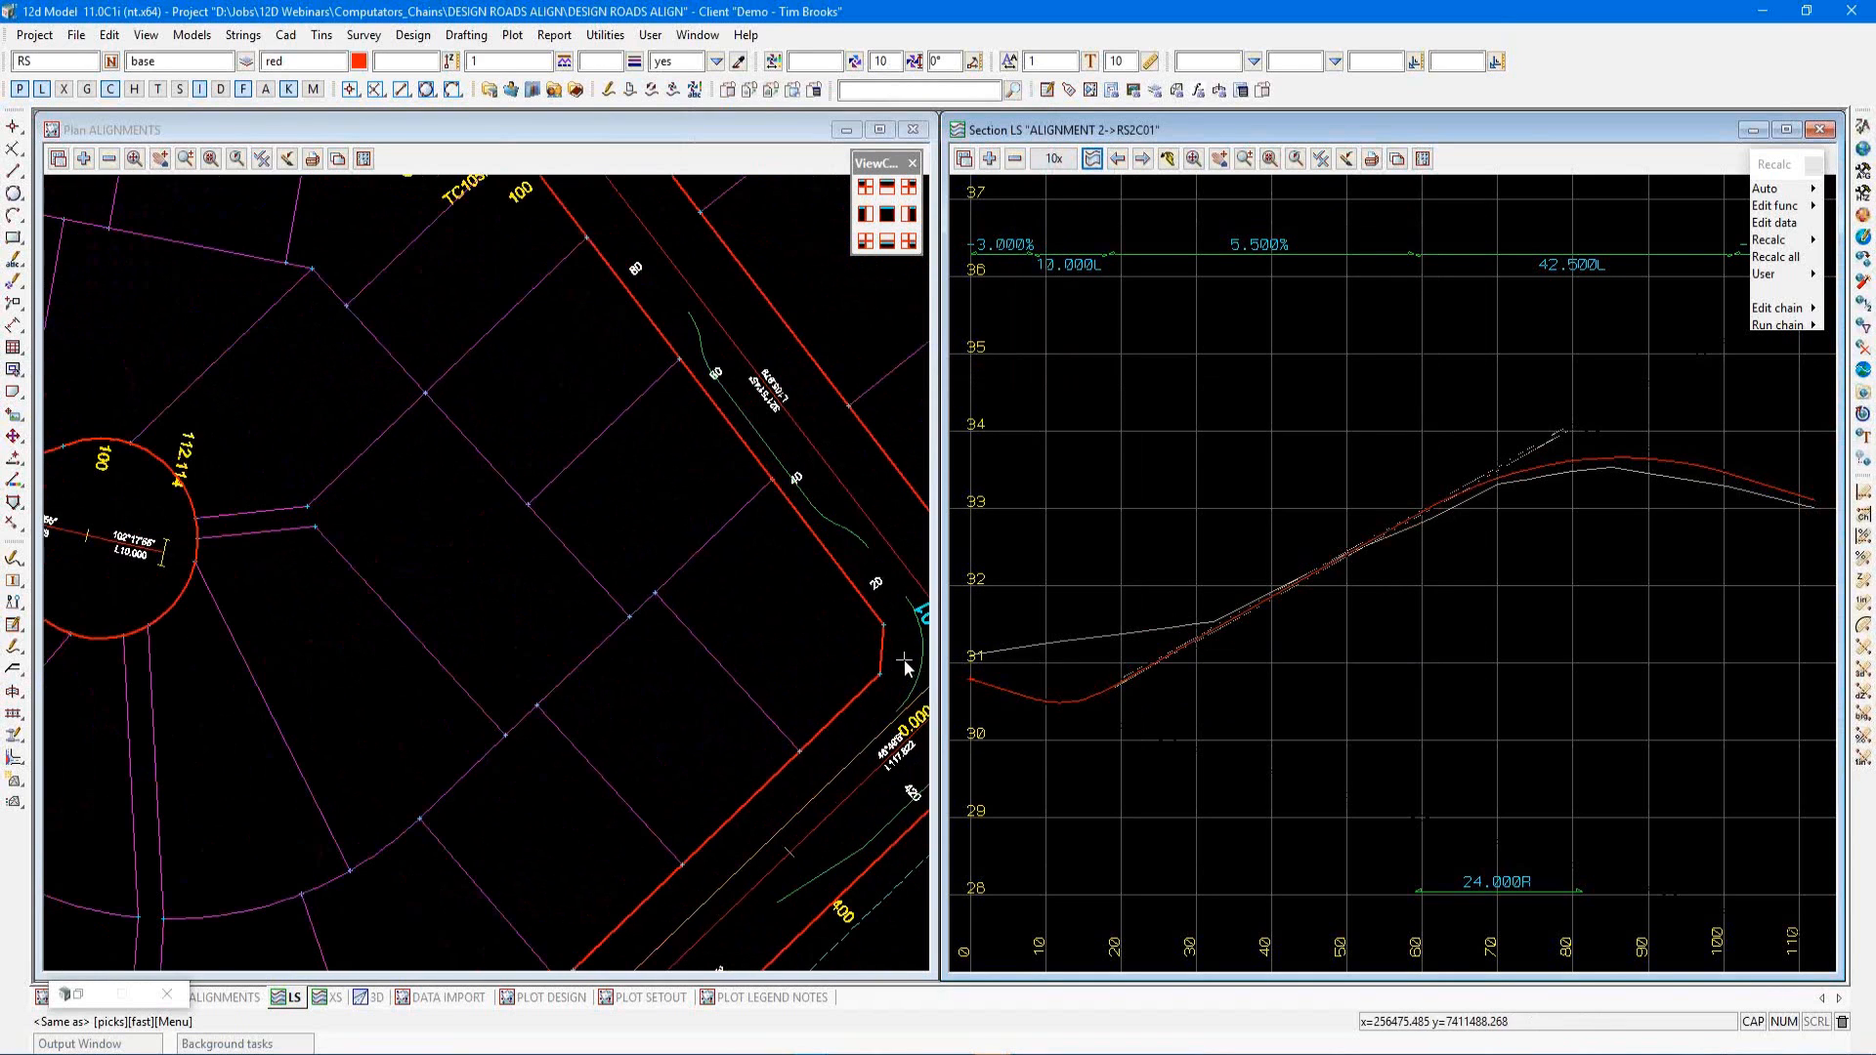
left_click(917, 670)
middle_click(917, 670)
scroll(826, 675, "down", 3)
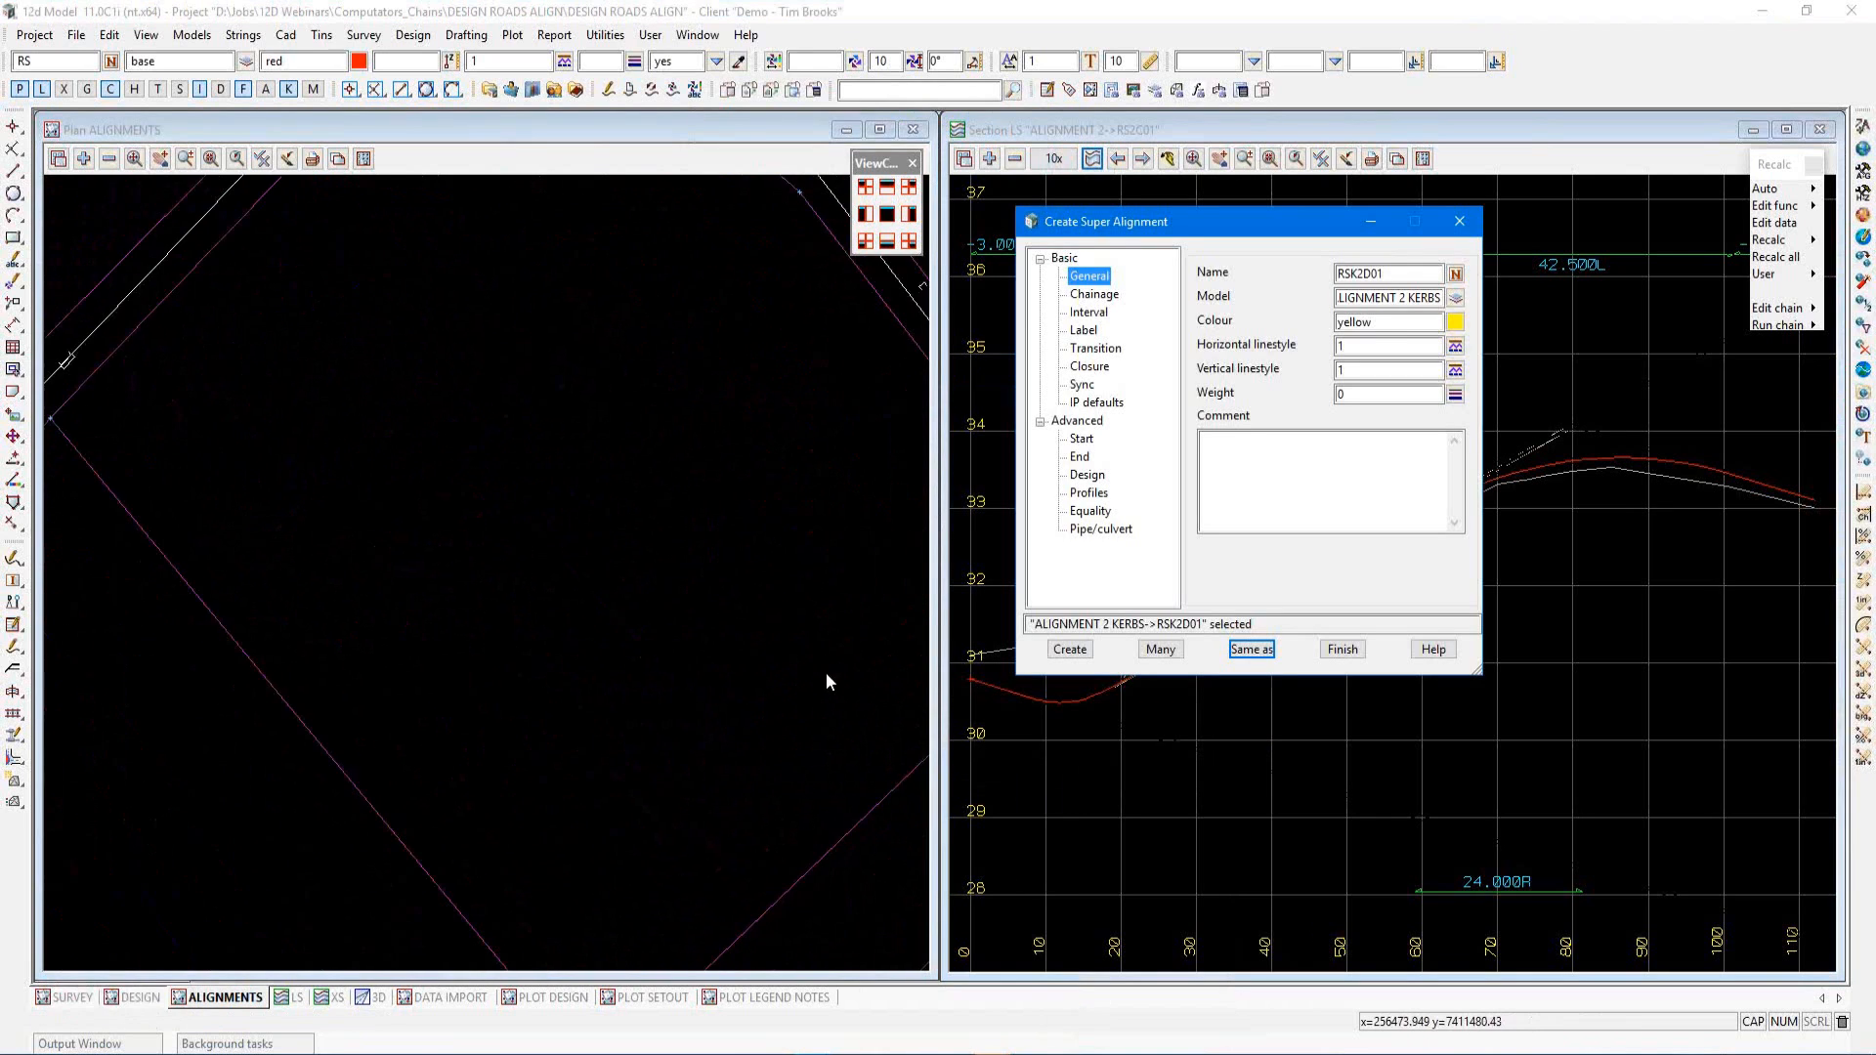
scroll(825, 677, "down", 1)
scroll(447, 704, "up", 2)
scroll(716, 666, "up", 2)
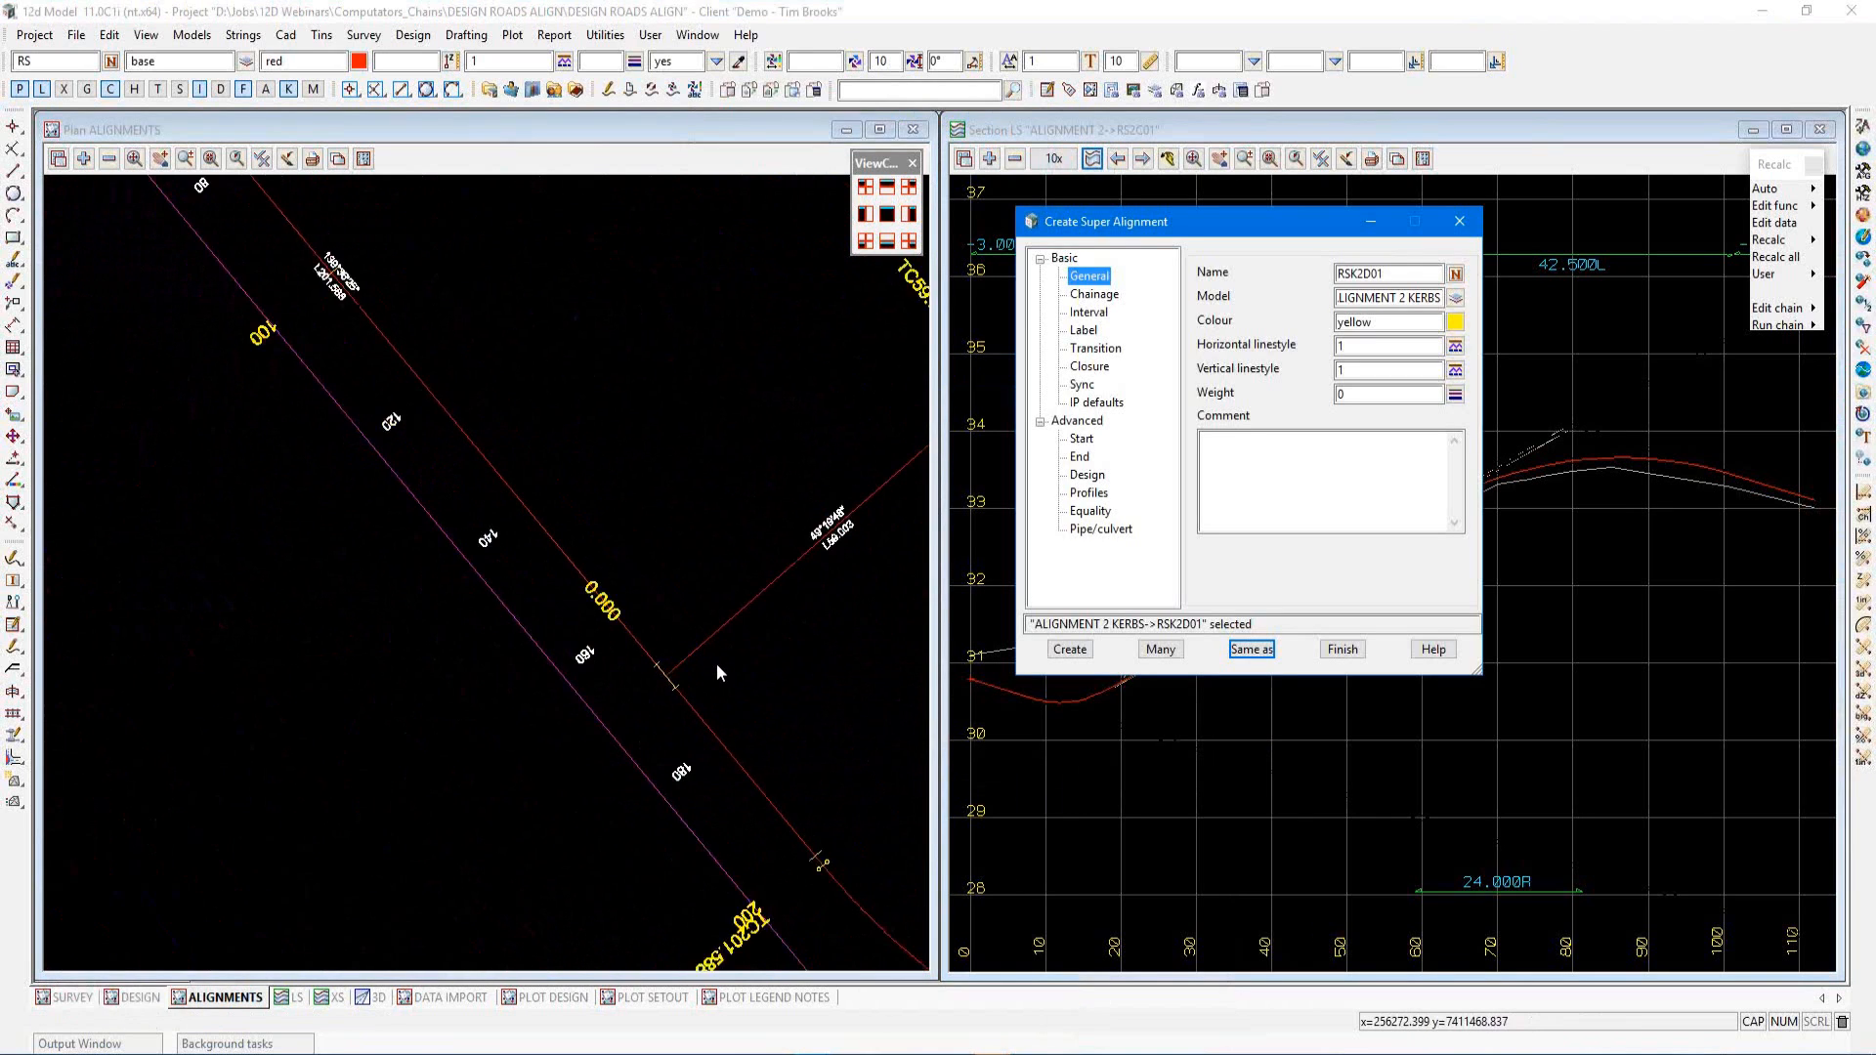
scroll(717, 672, "up", 2)
Create super alignment RSK2C01 with its vertical start mode set to absolute
left_click(1369, 273)
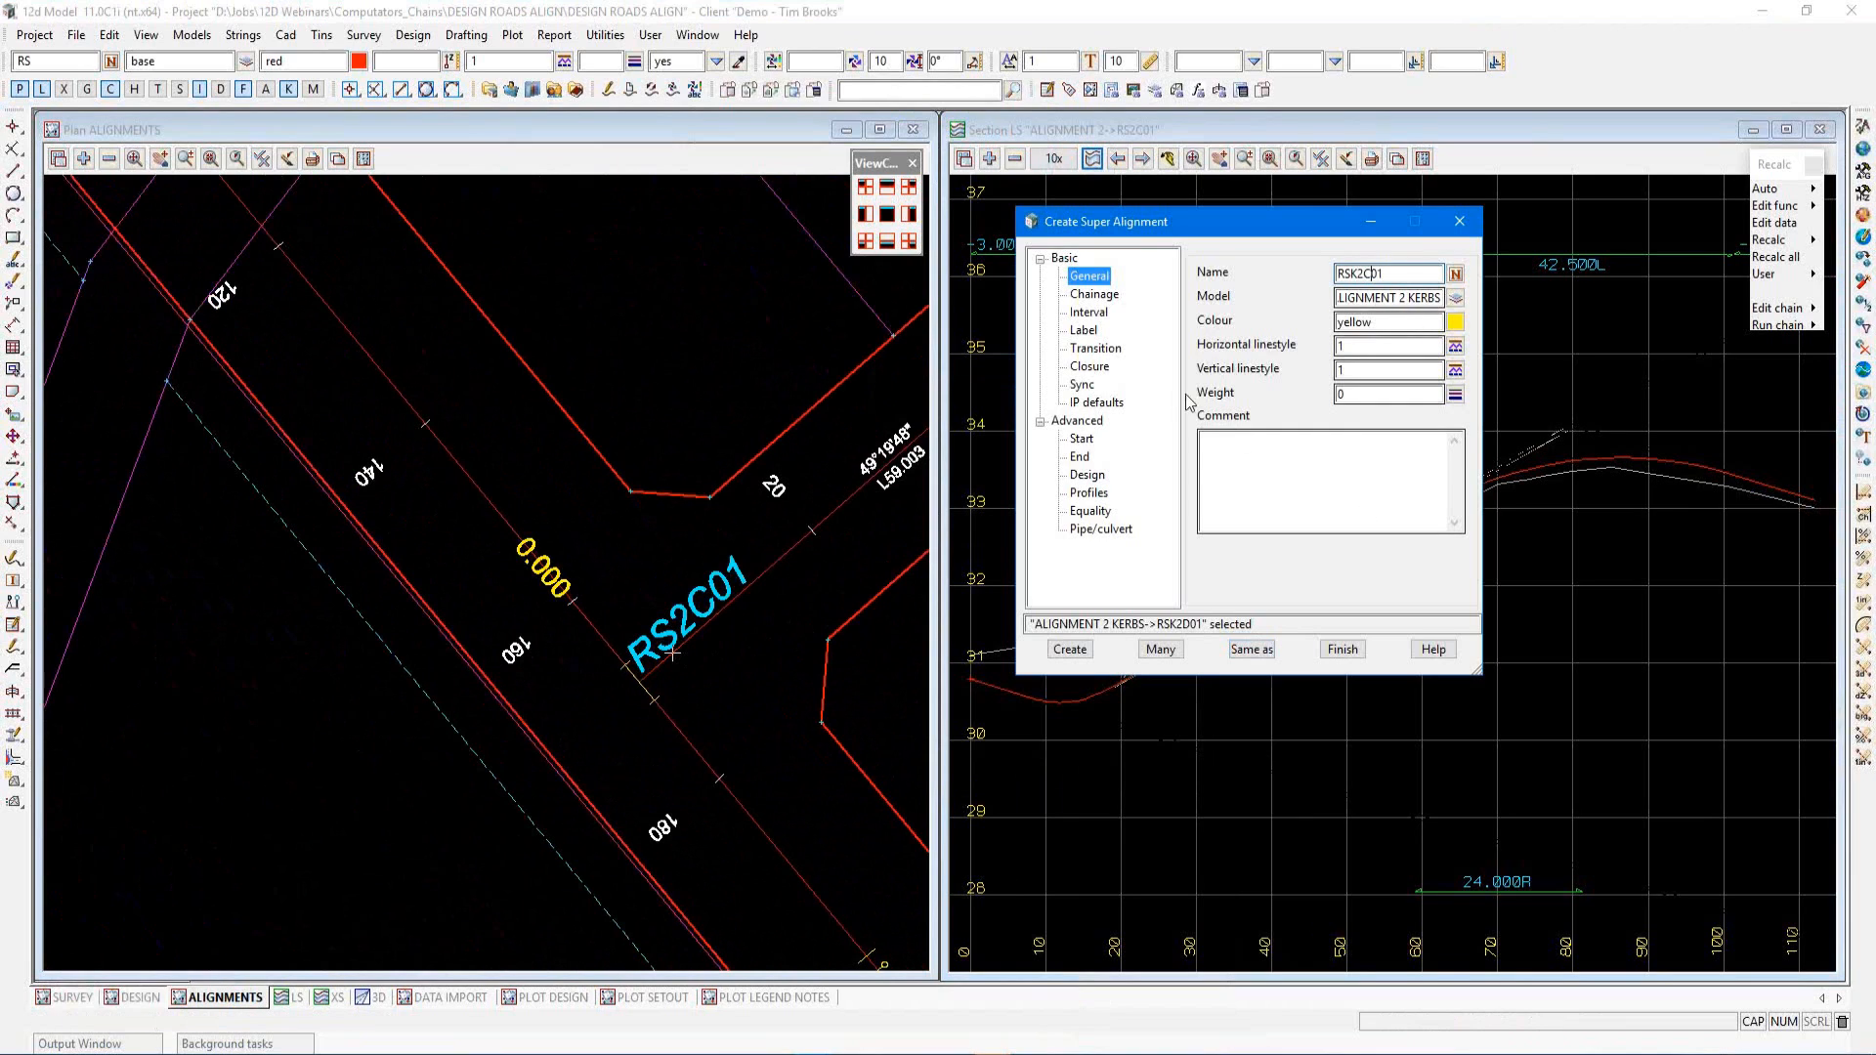
left_click(1083, 439)
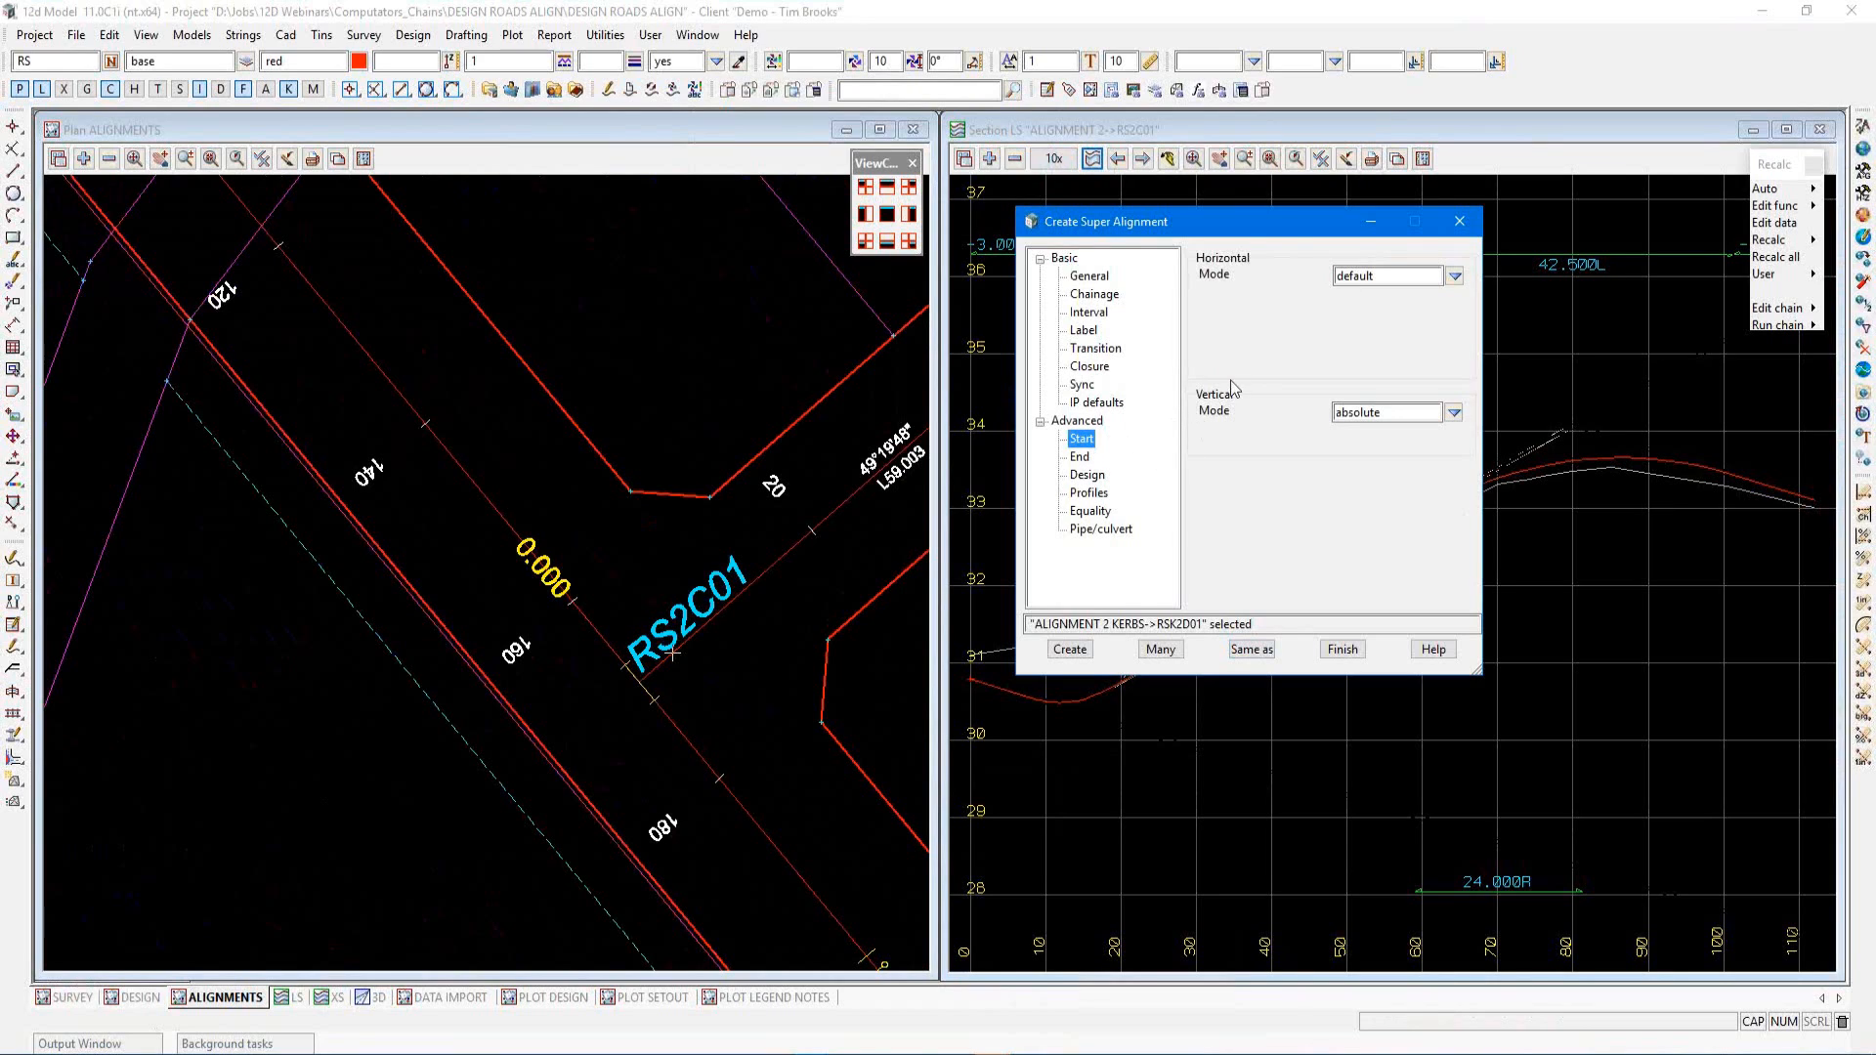
left_click(1454, 412)
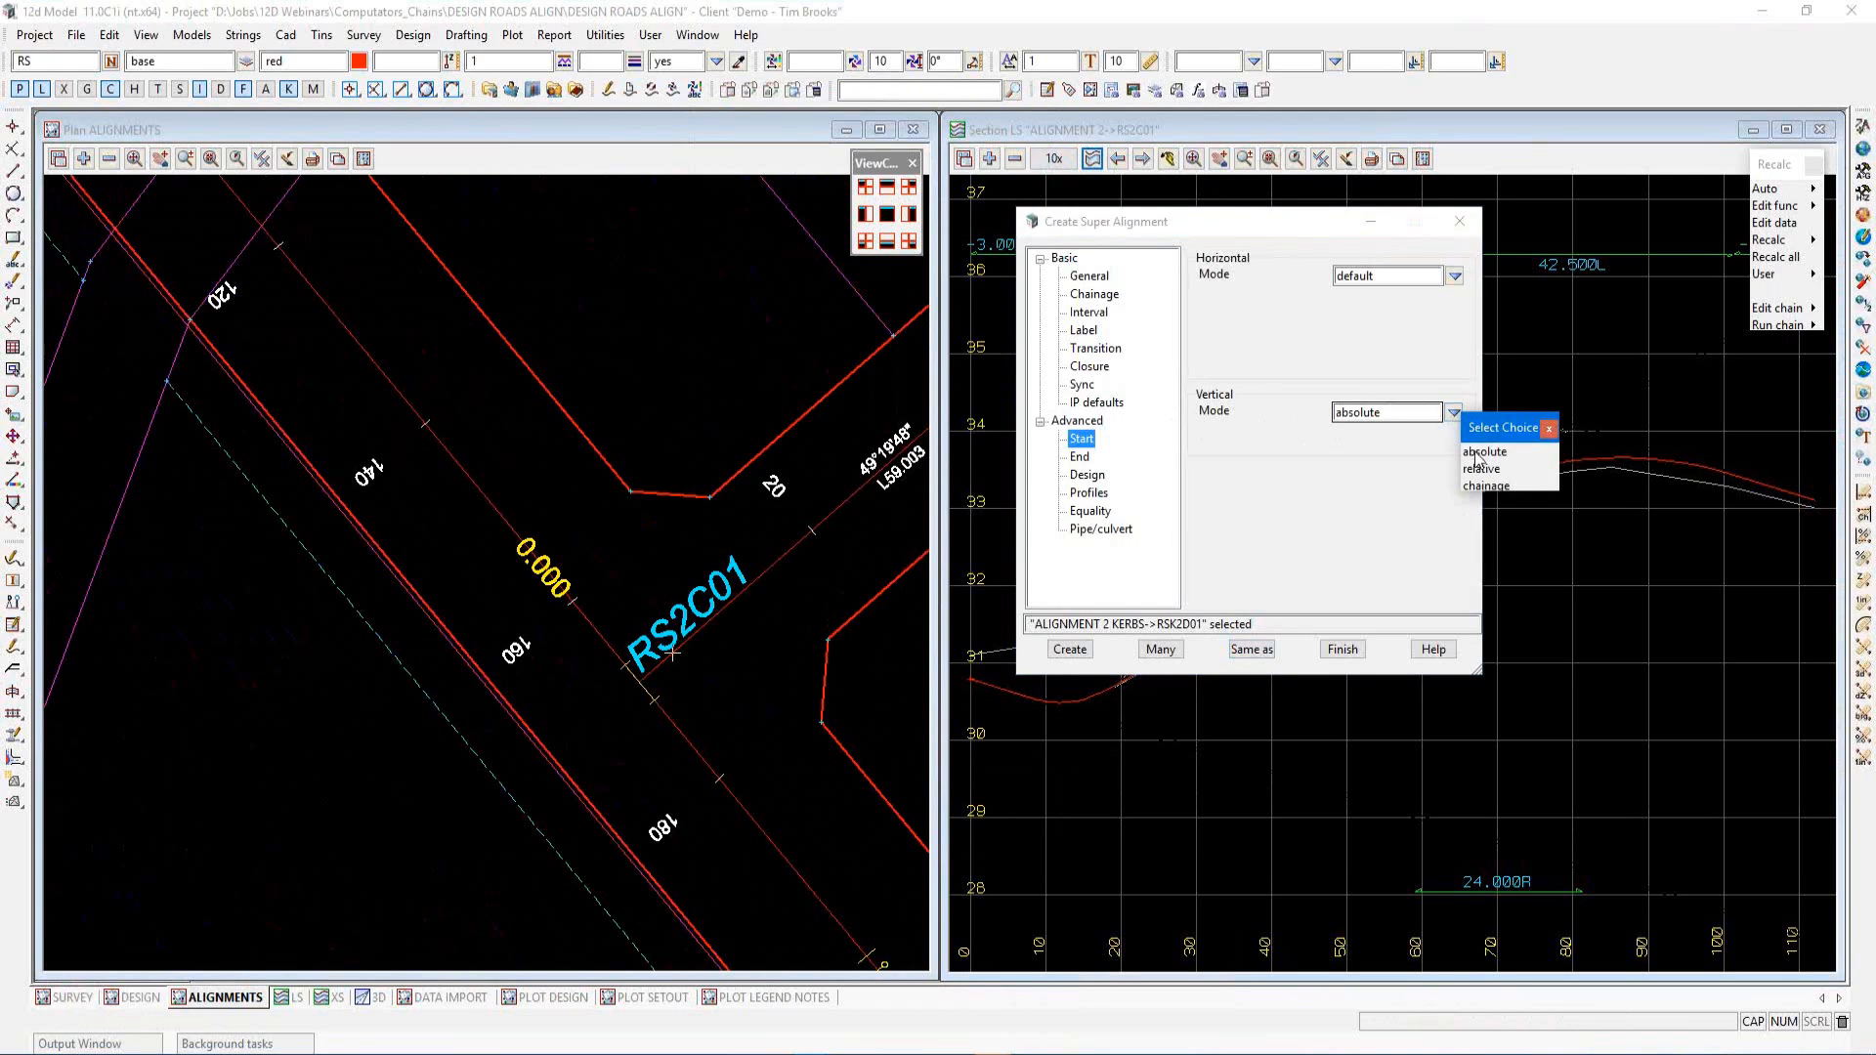
left_click(1476, 454)
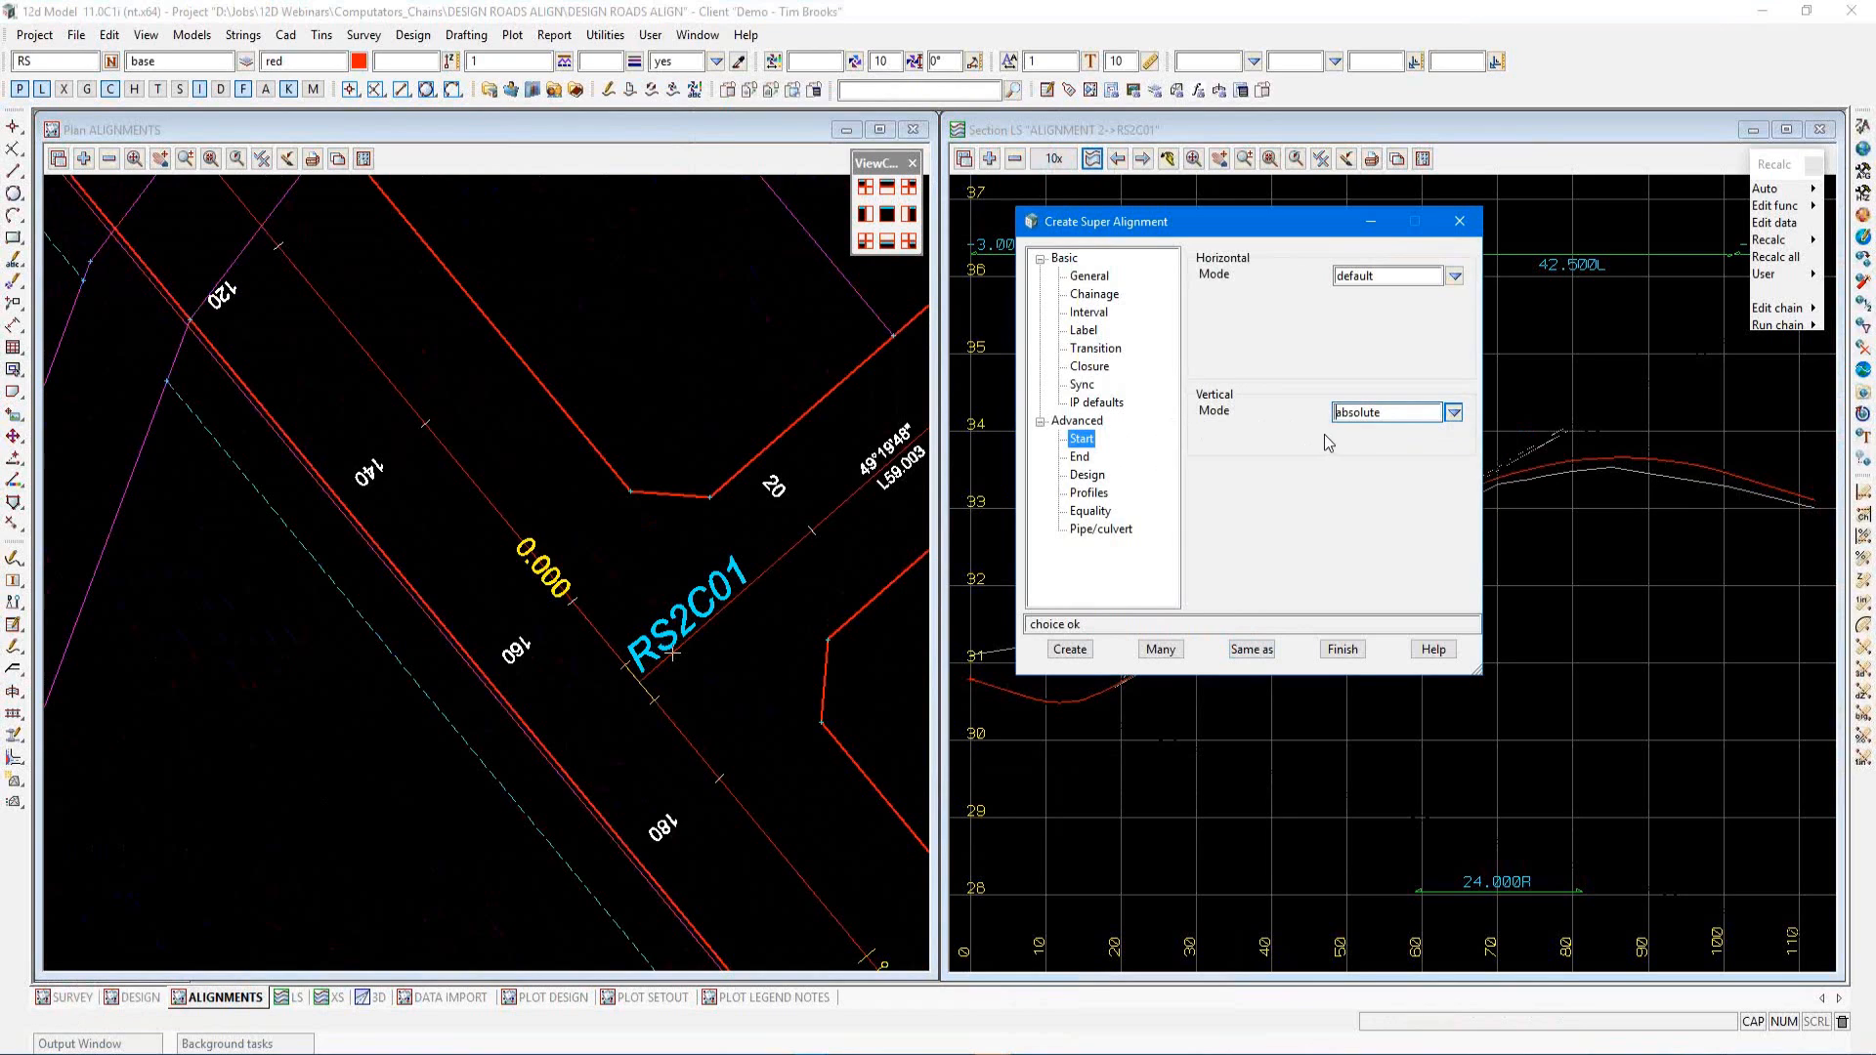
left_click(1070, 650)
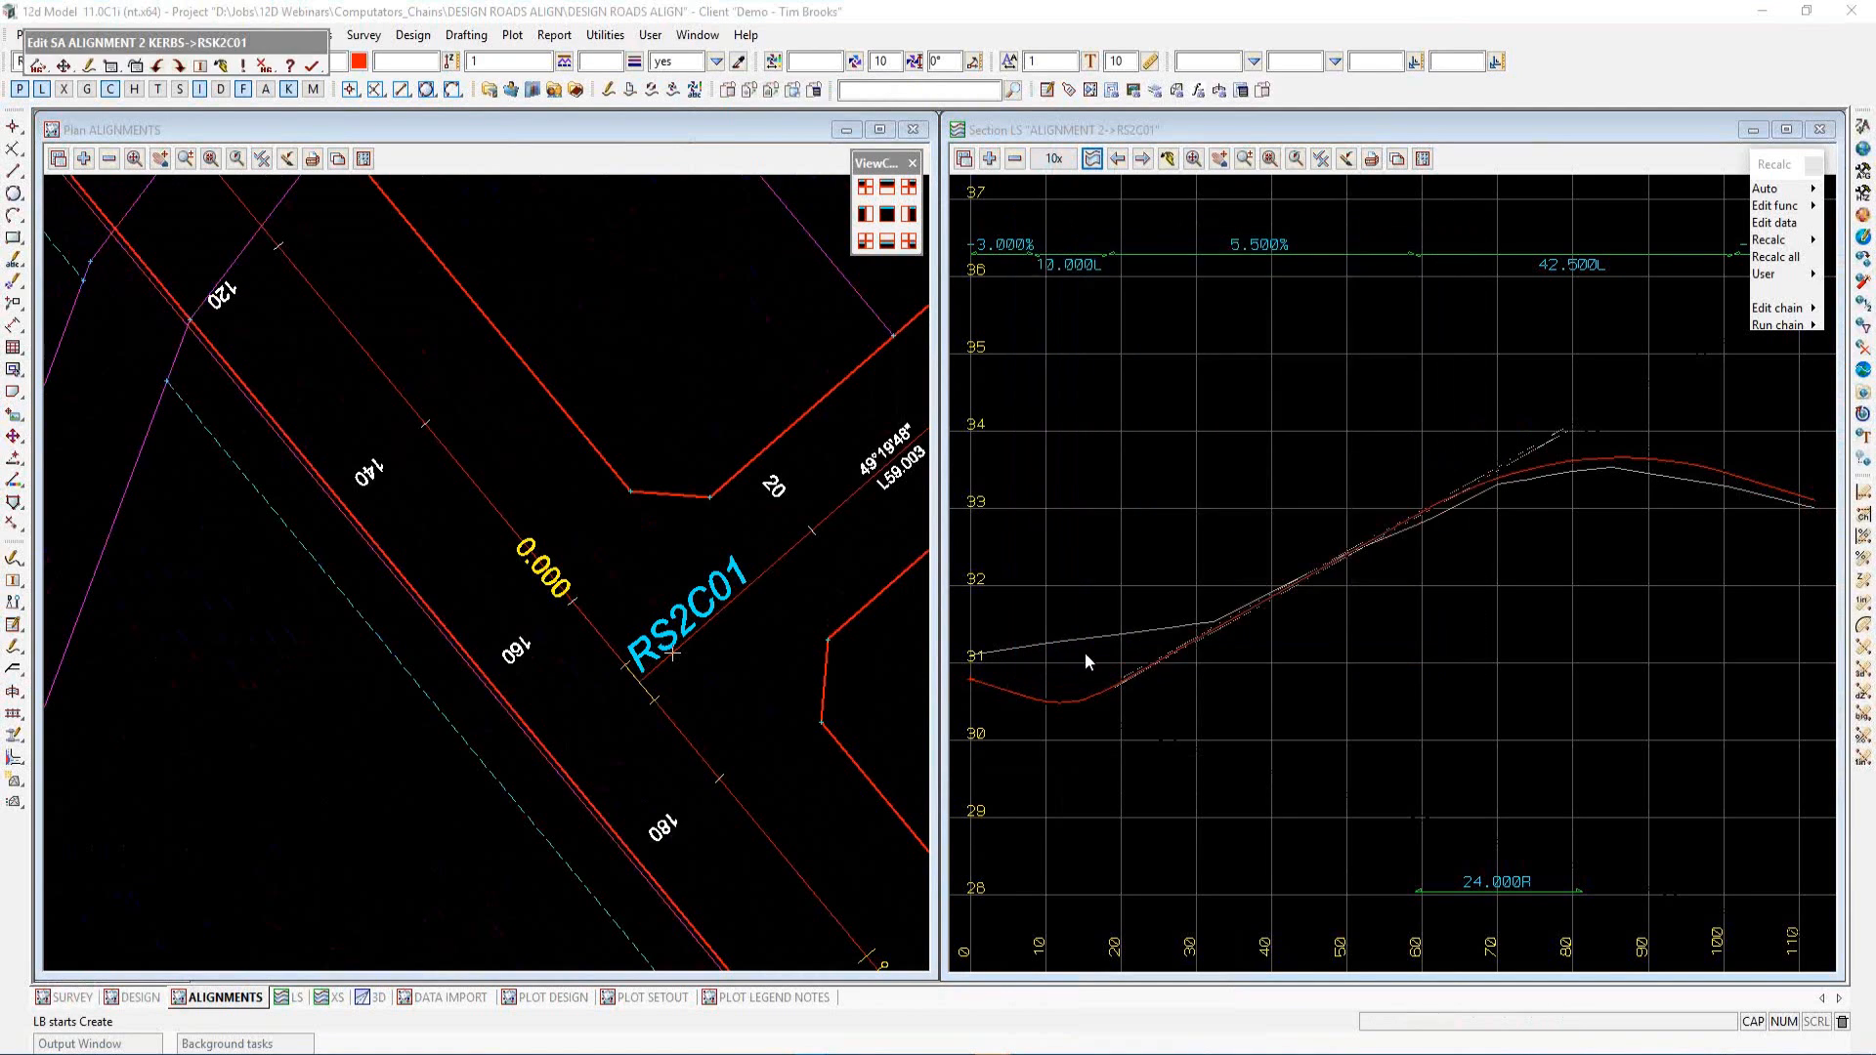
Open the parts editor of RSK2C01 and add a blank horizontal part, saving the project when reminded
left_click_drag(293, 43, 681, 199)
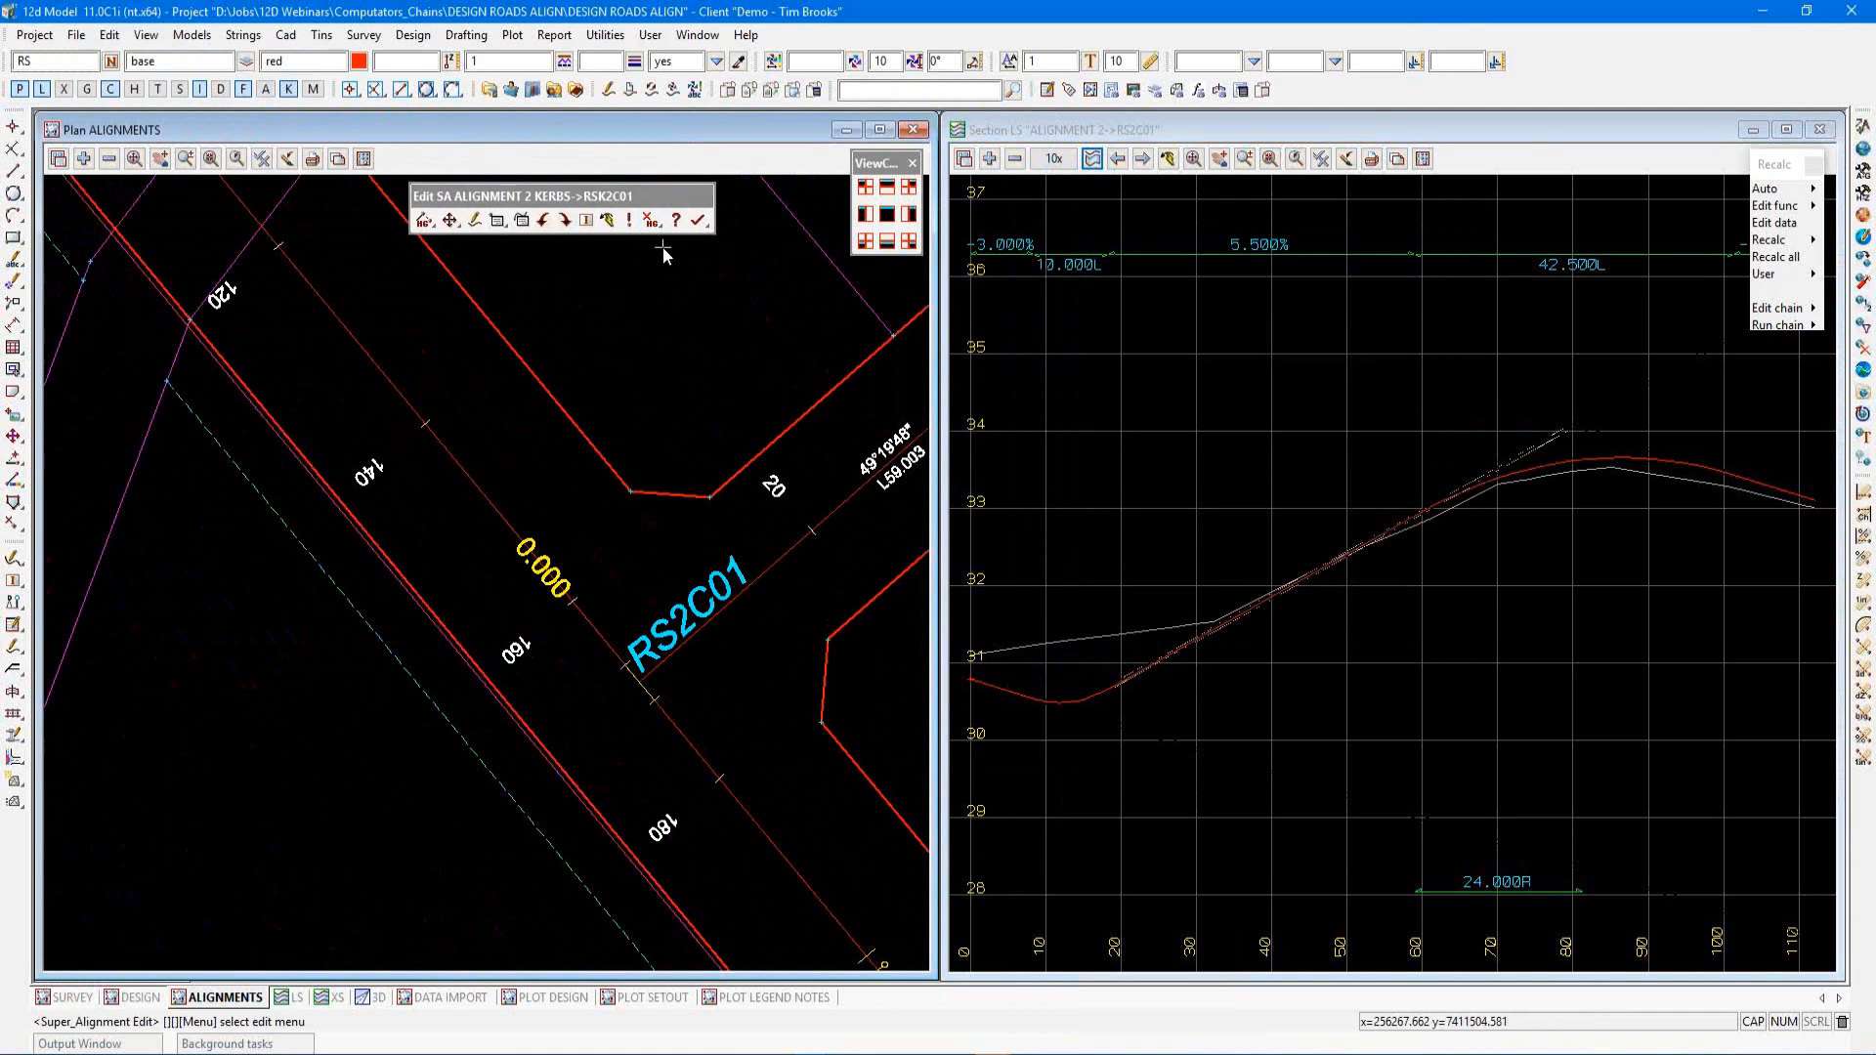
left_click(496, 220)
left_click(516, 277)
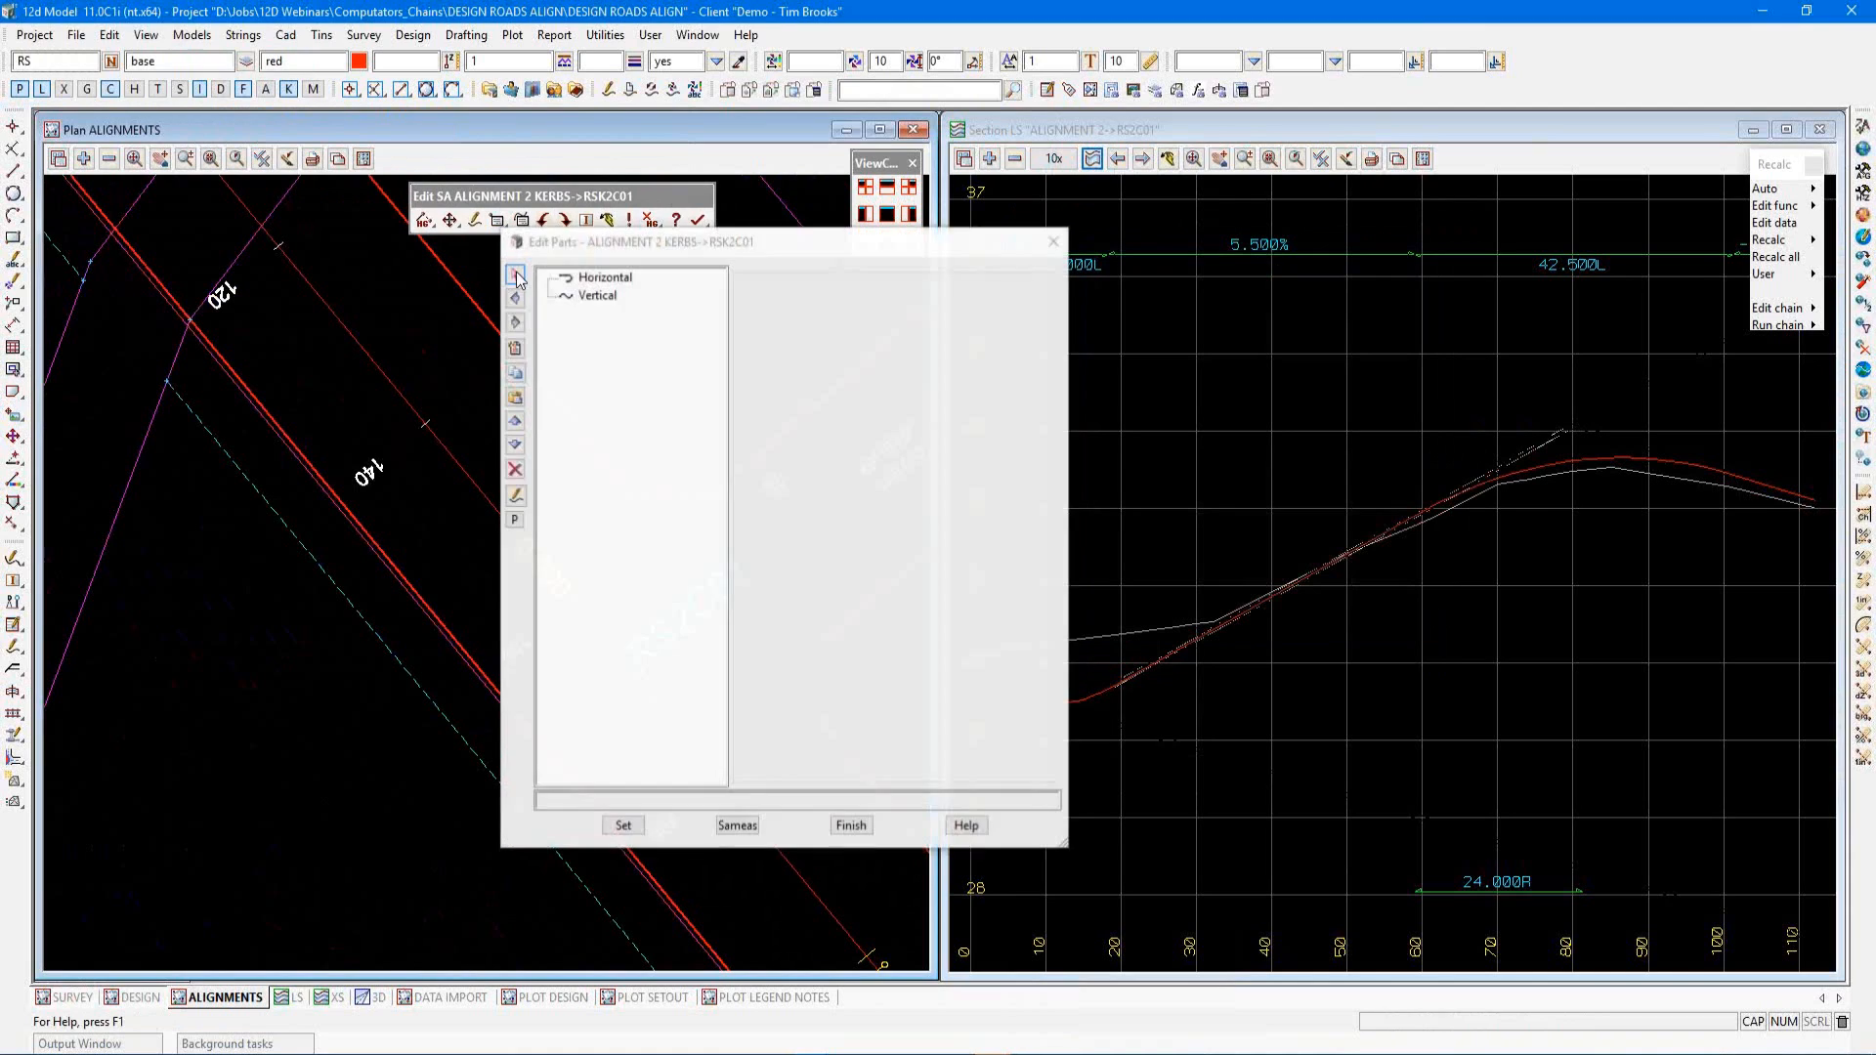
left_click_drag(581, 244, 1079, 262)
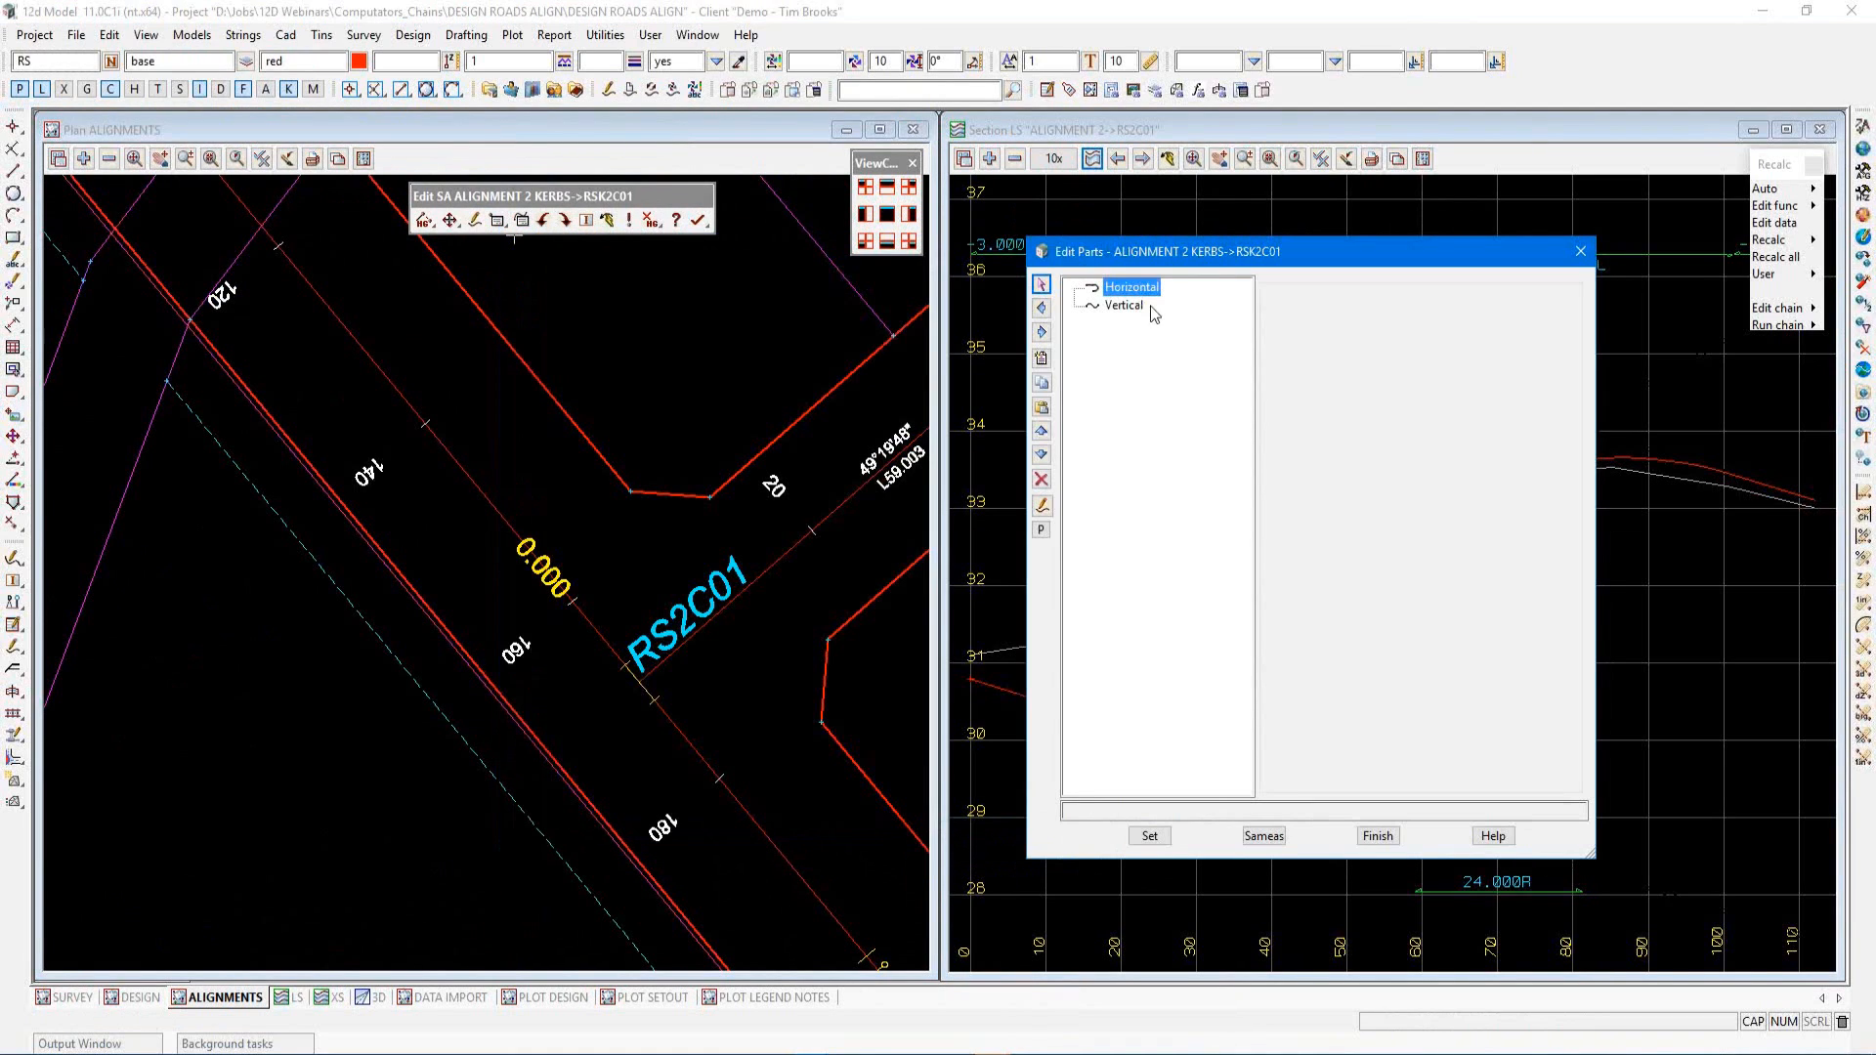
left_click(1044, 360)
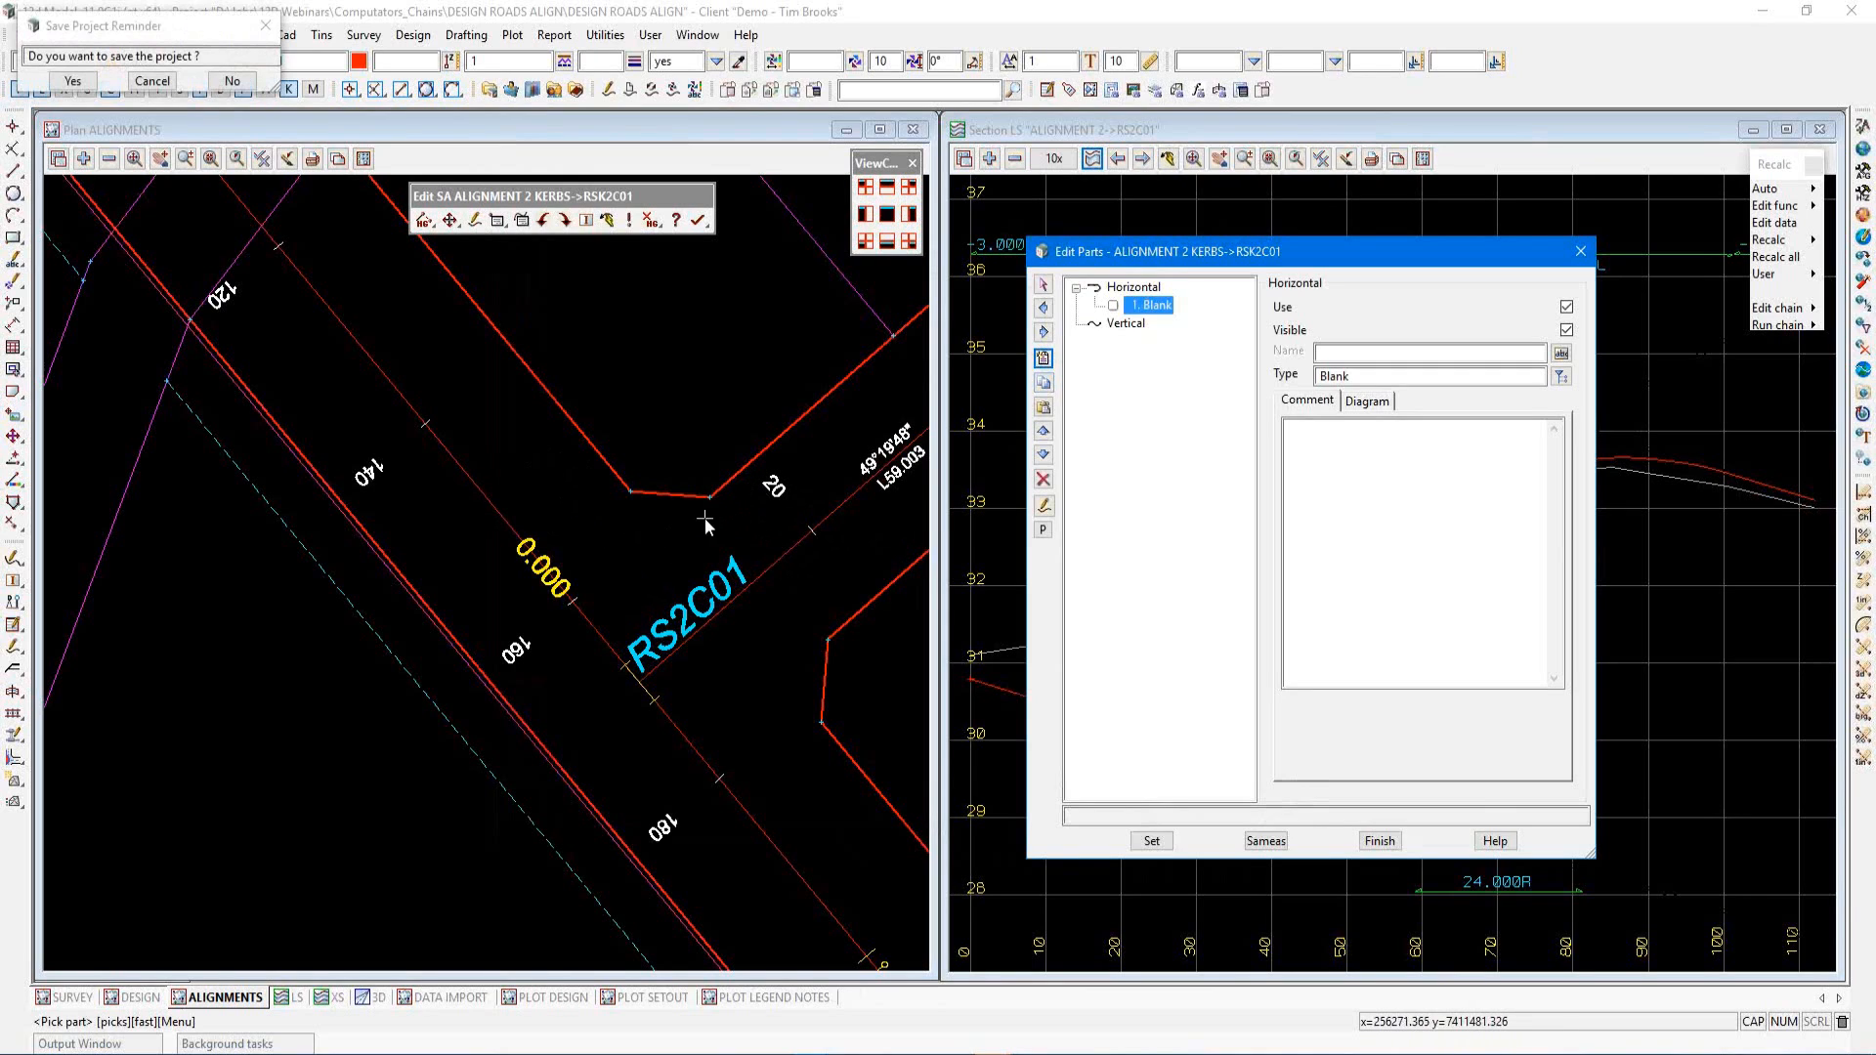
left_click(72, 81)
Set the new horizontal part's type to Computator fixed compound
left_click(1561, 376)
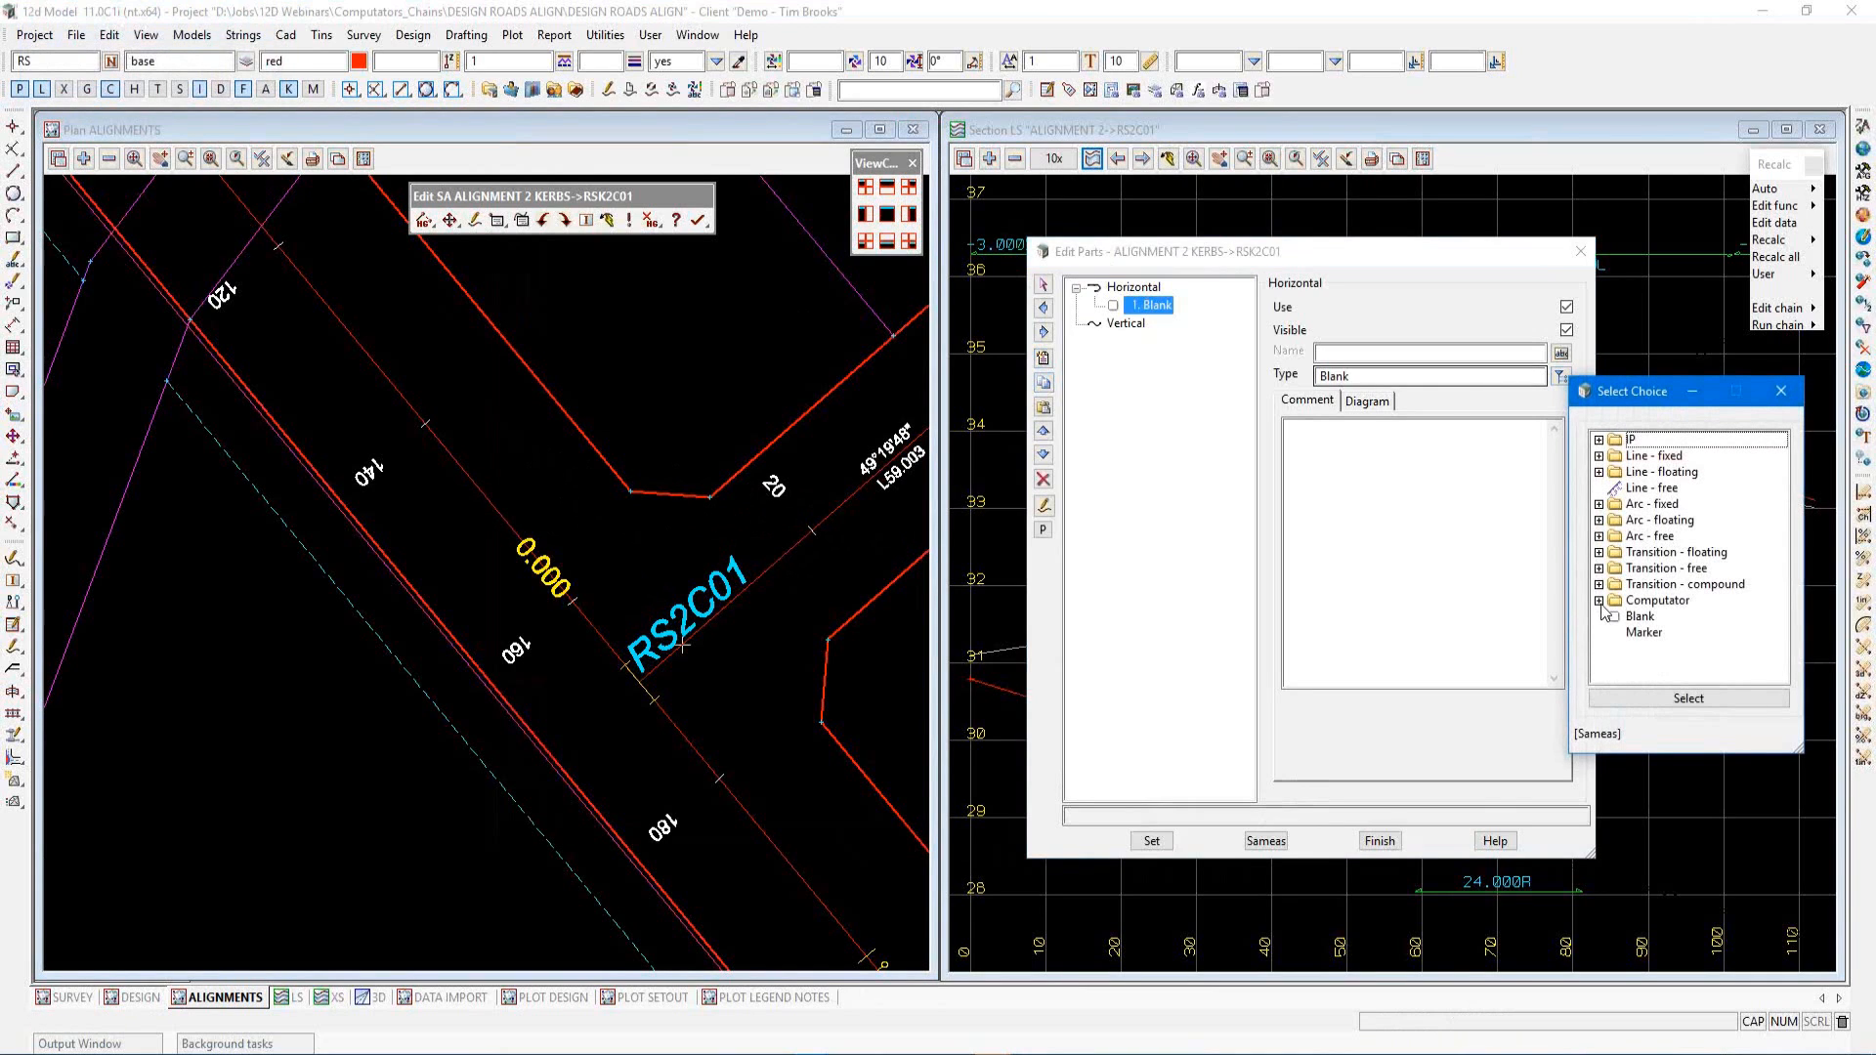
double_click(1607, 600)
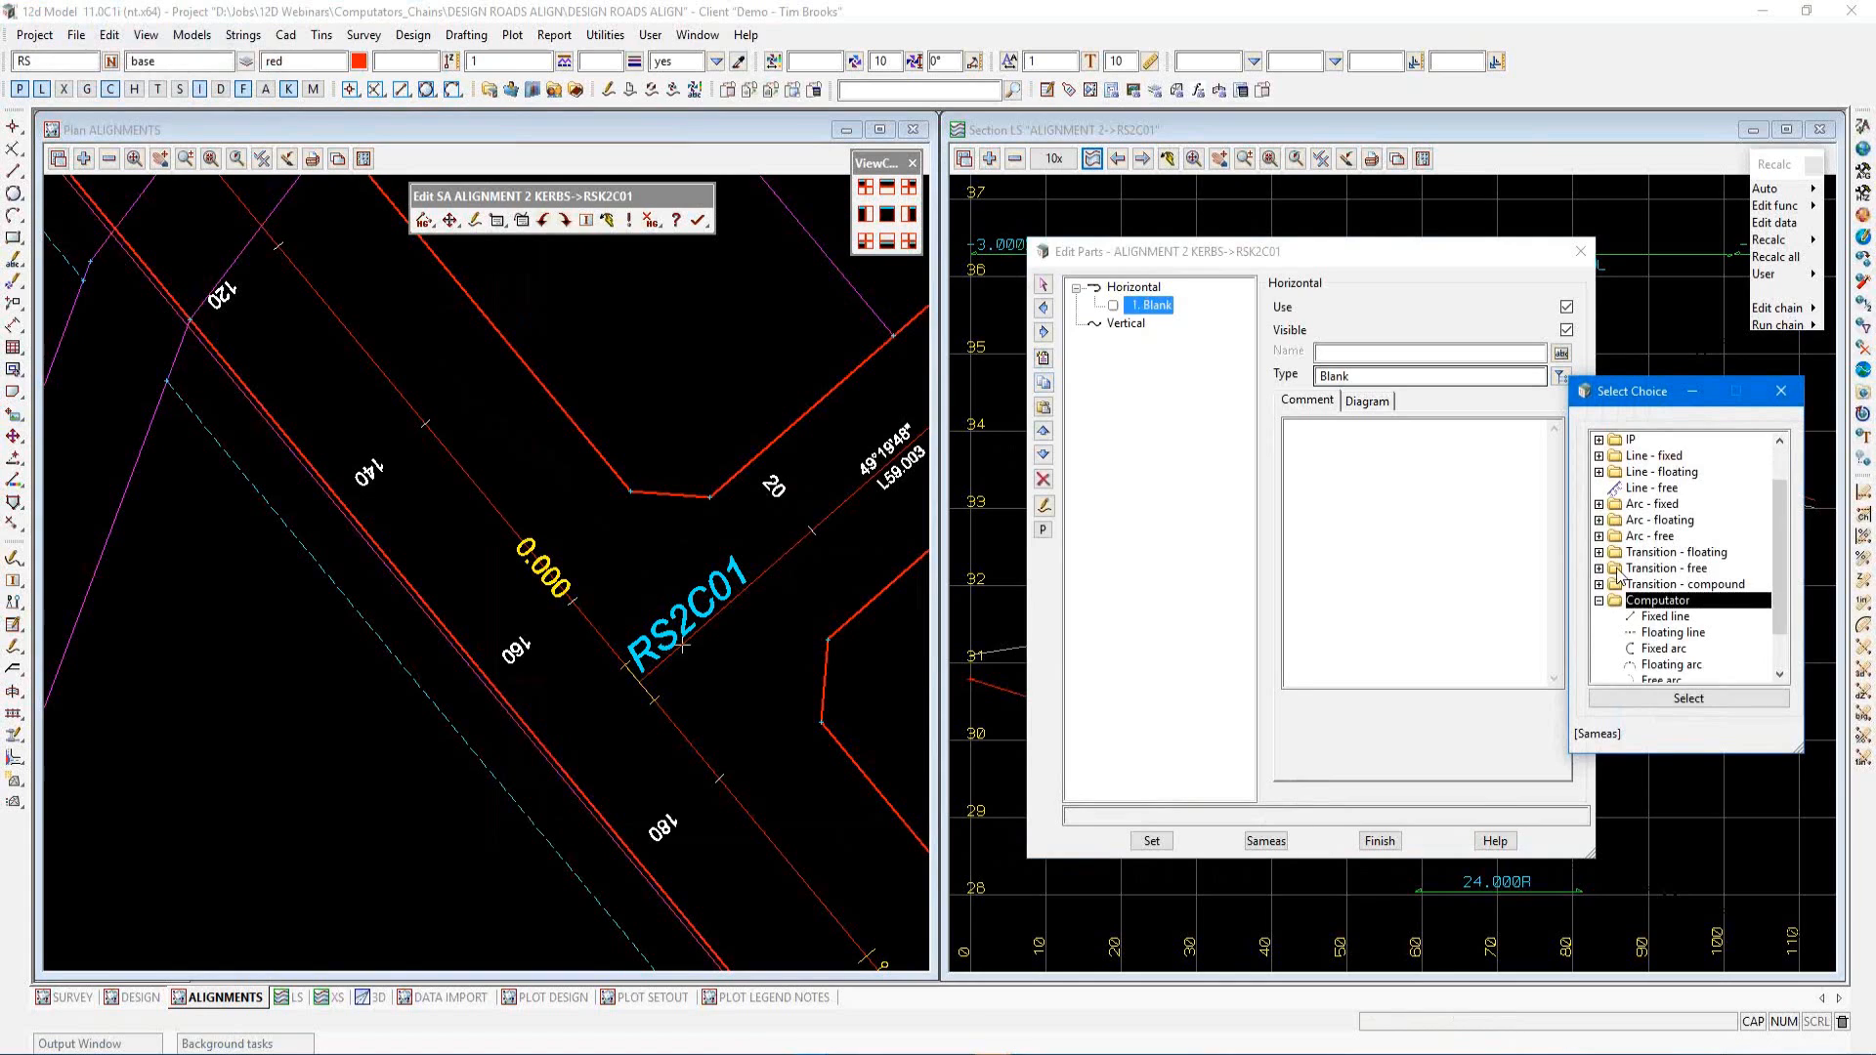
scroll(1618, 577, "down", 1)
scroll(1619, 577, "down", 4)
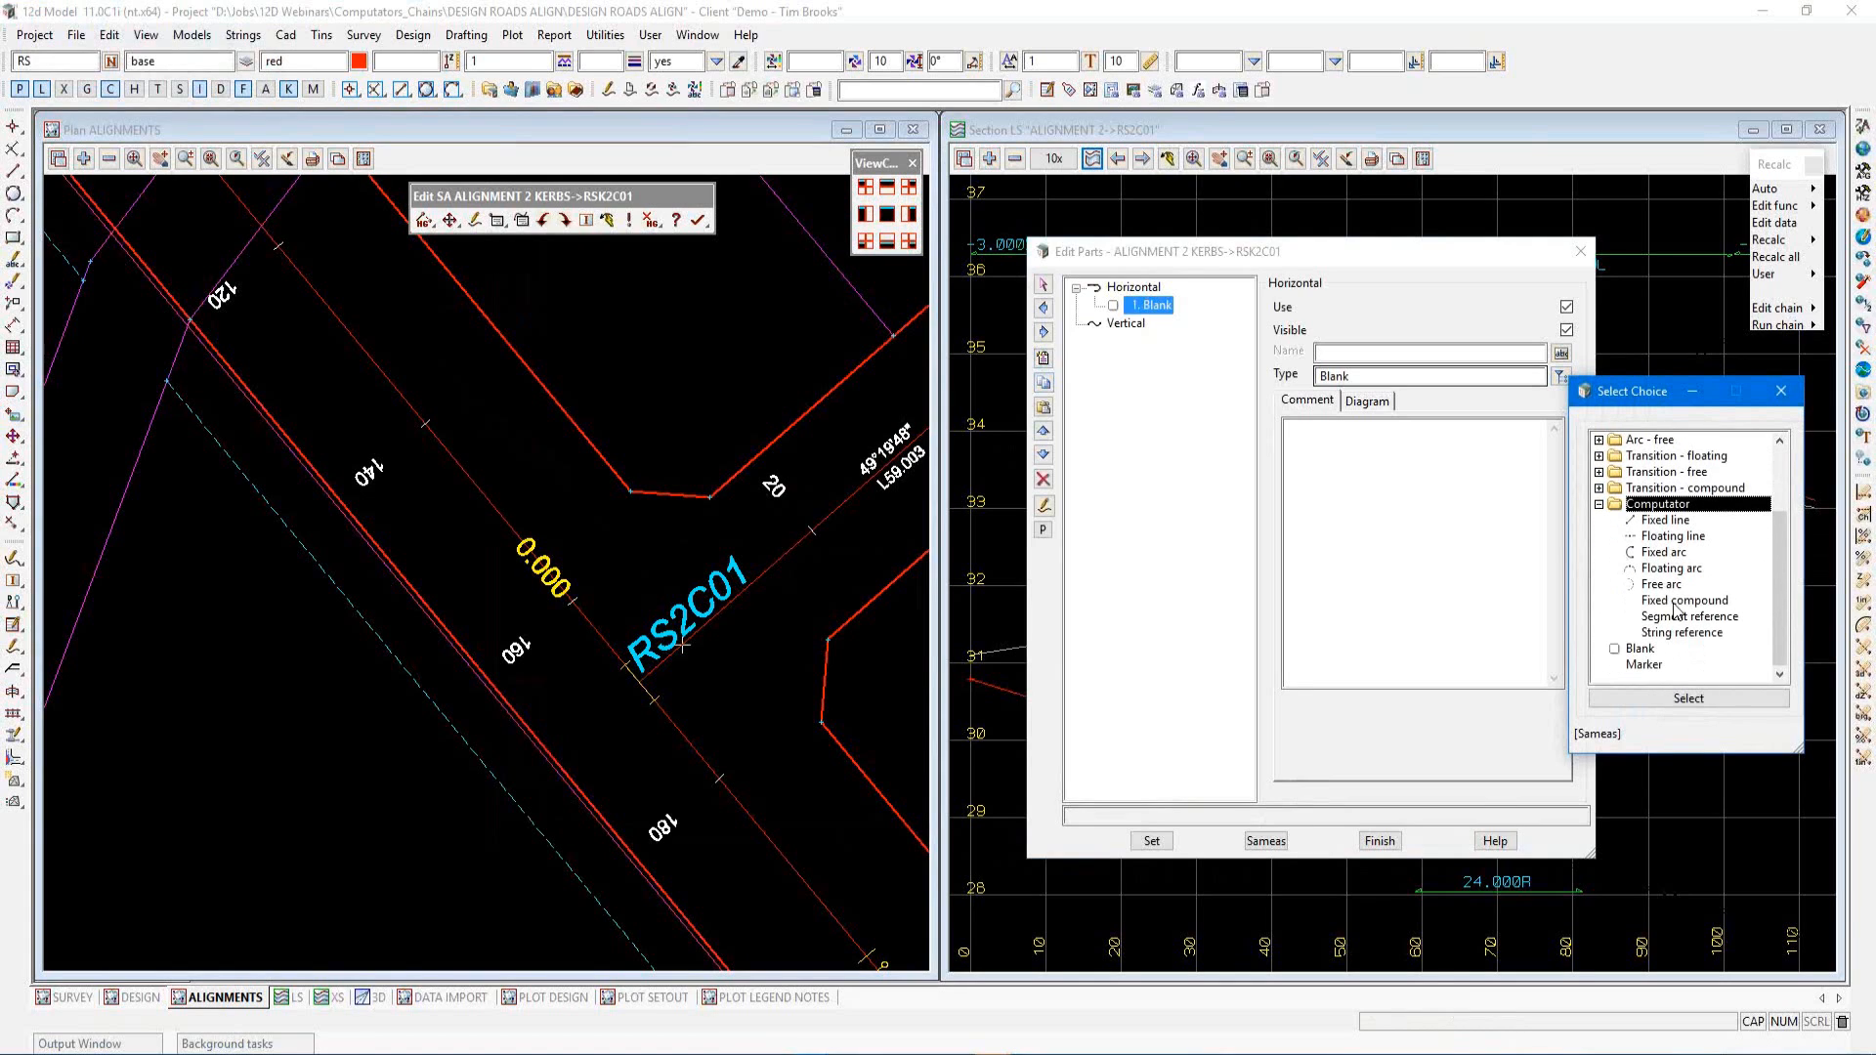
left_click(1686, 601)
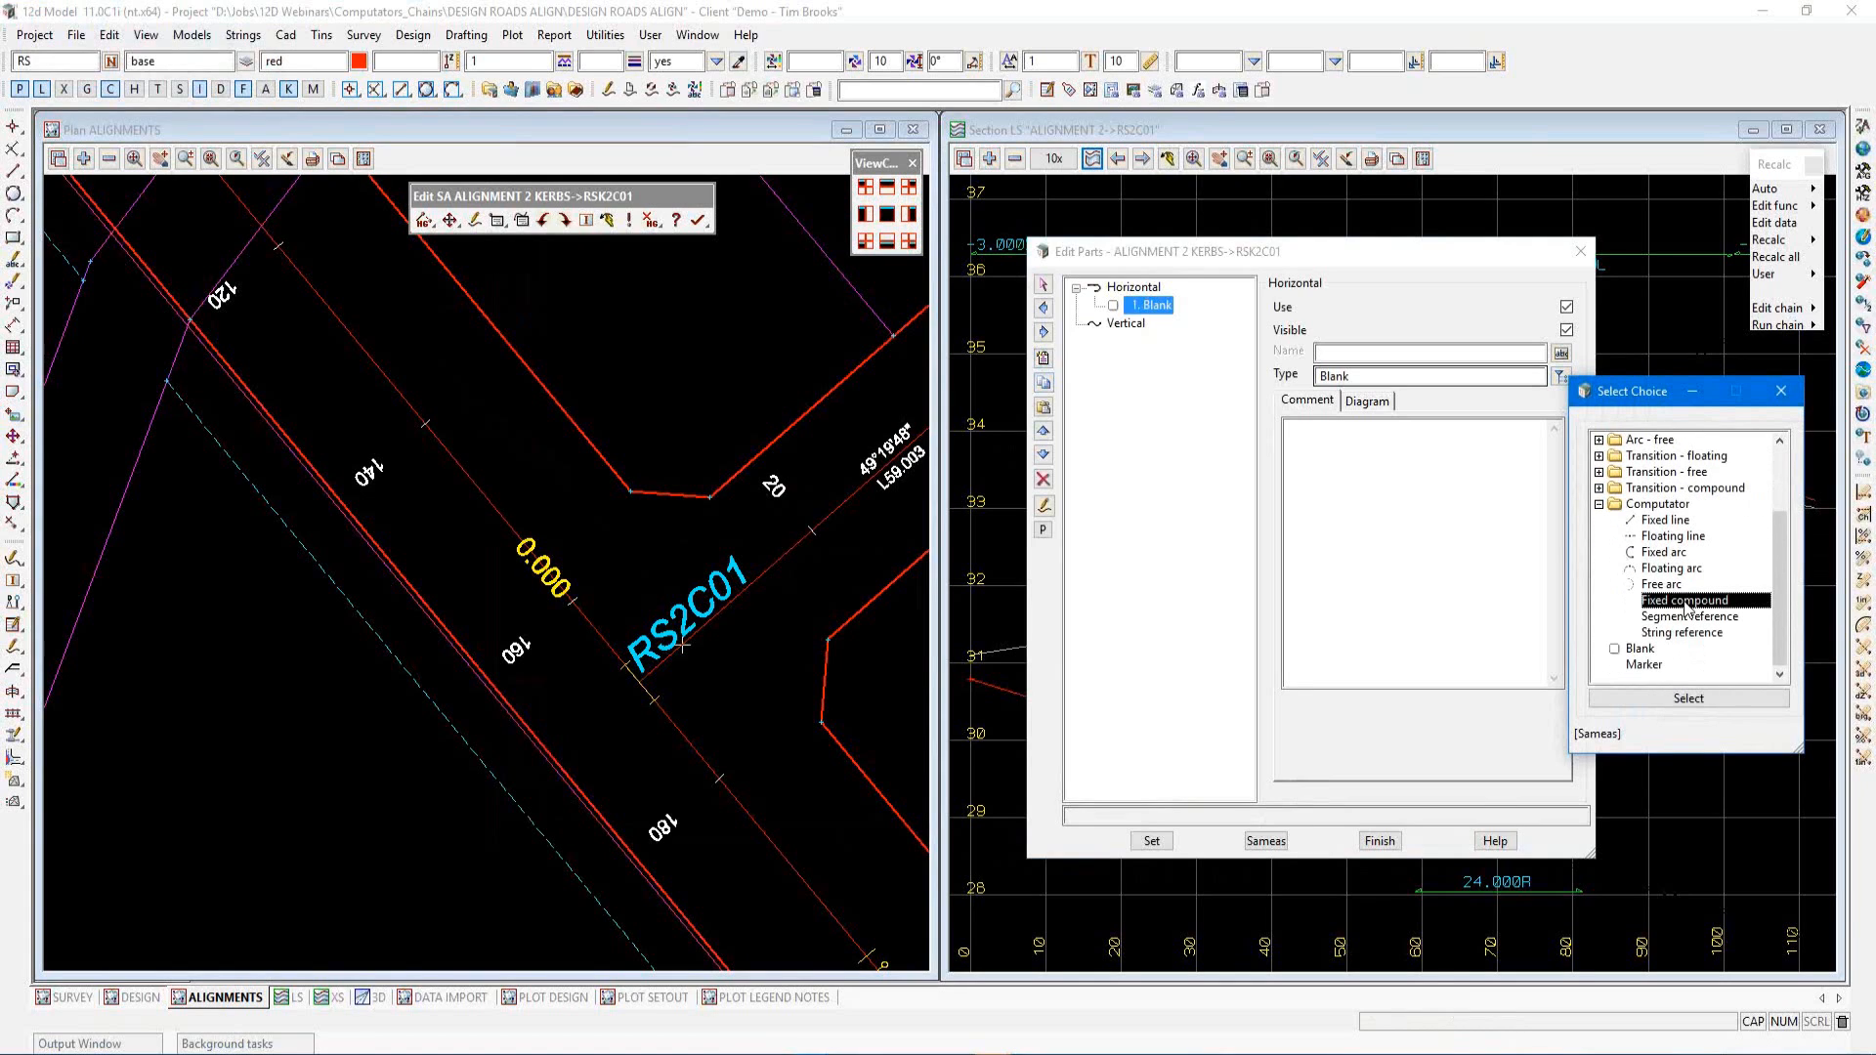
left_click(1683, 700)
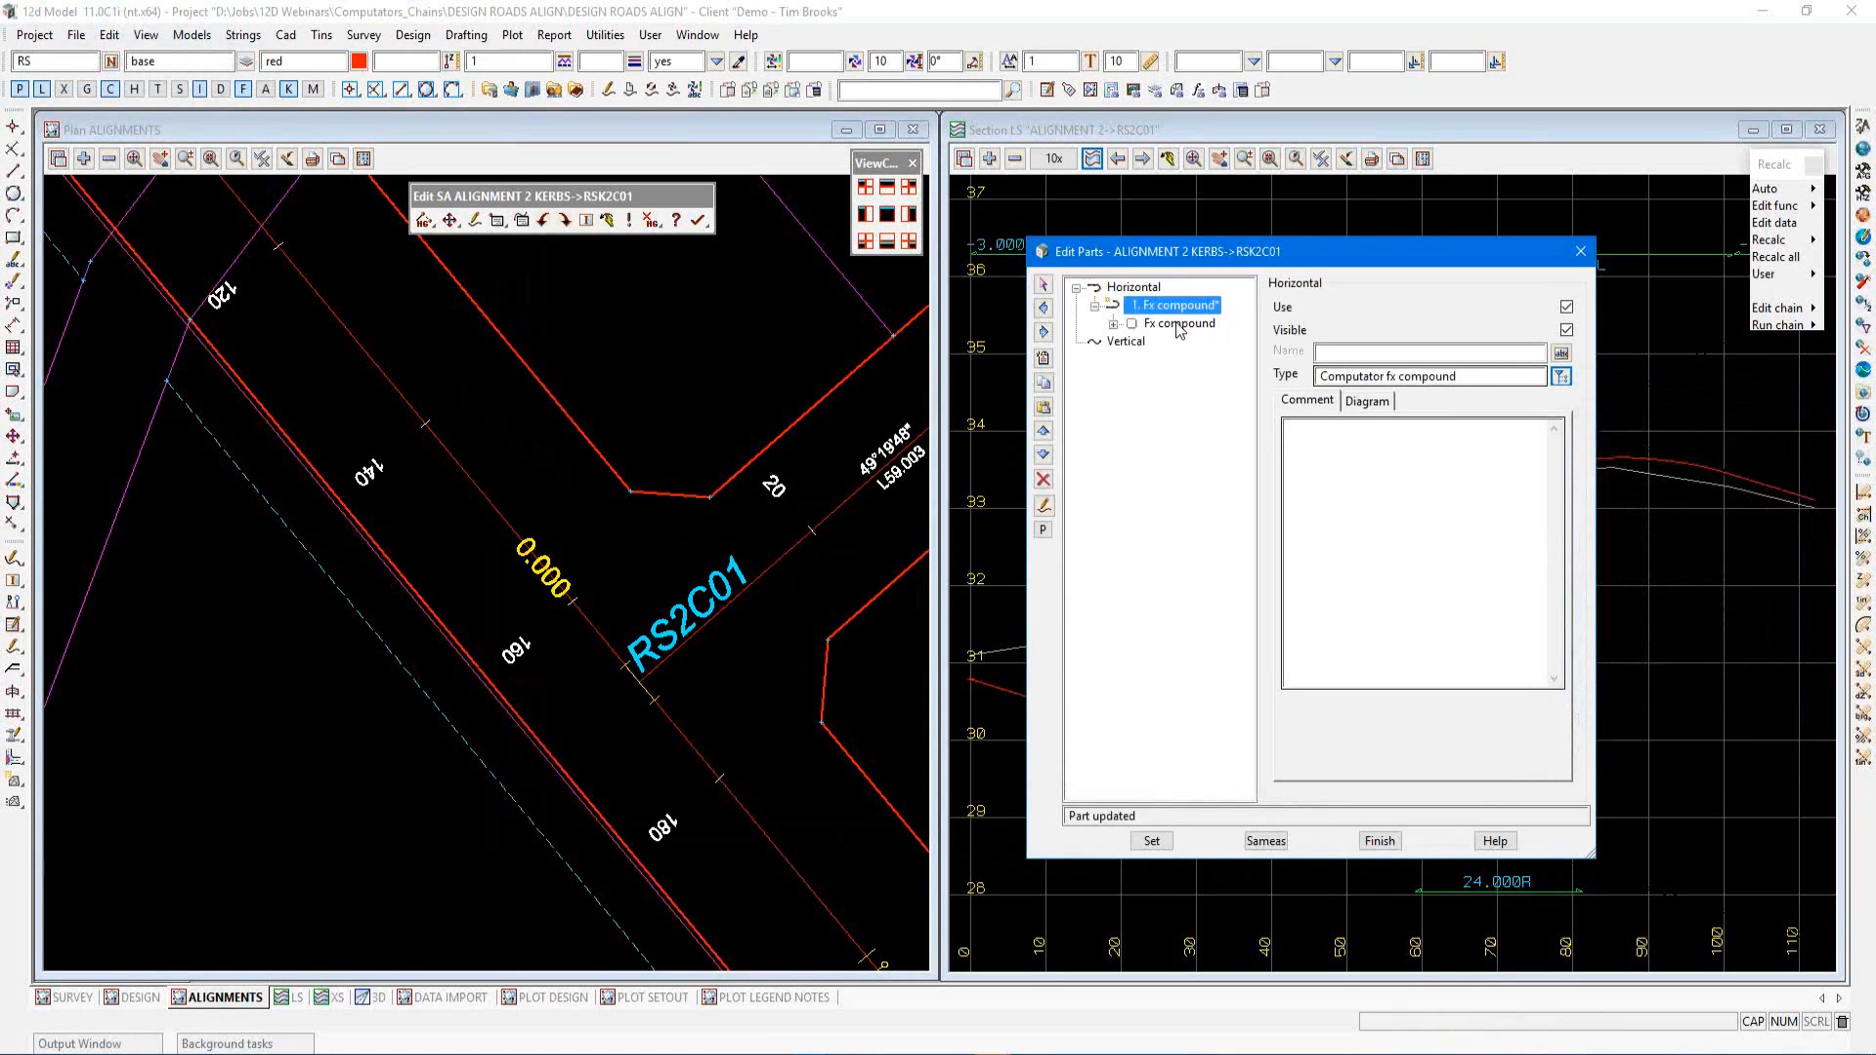
Define the fixed compound as a Fillet with a radius of -12.8 and apply it
left_click(1179, 323)
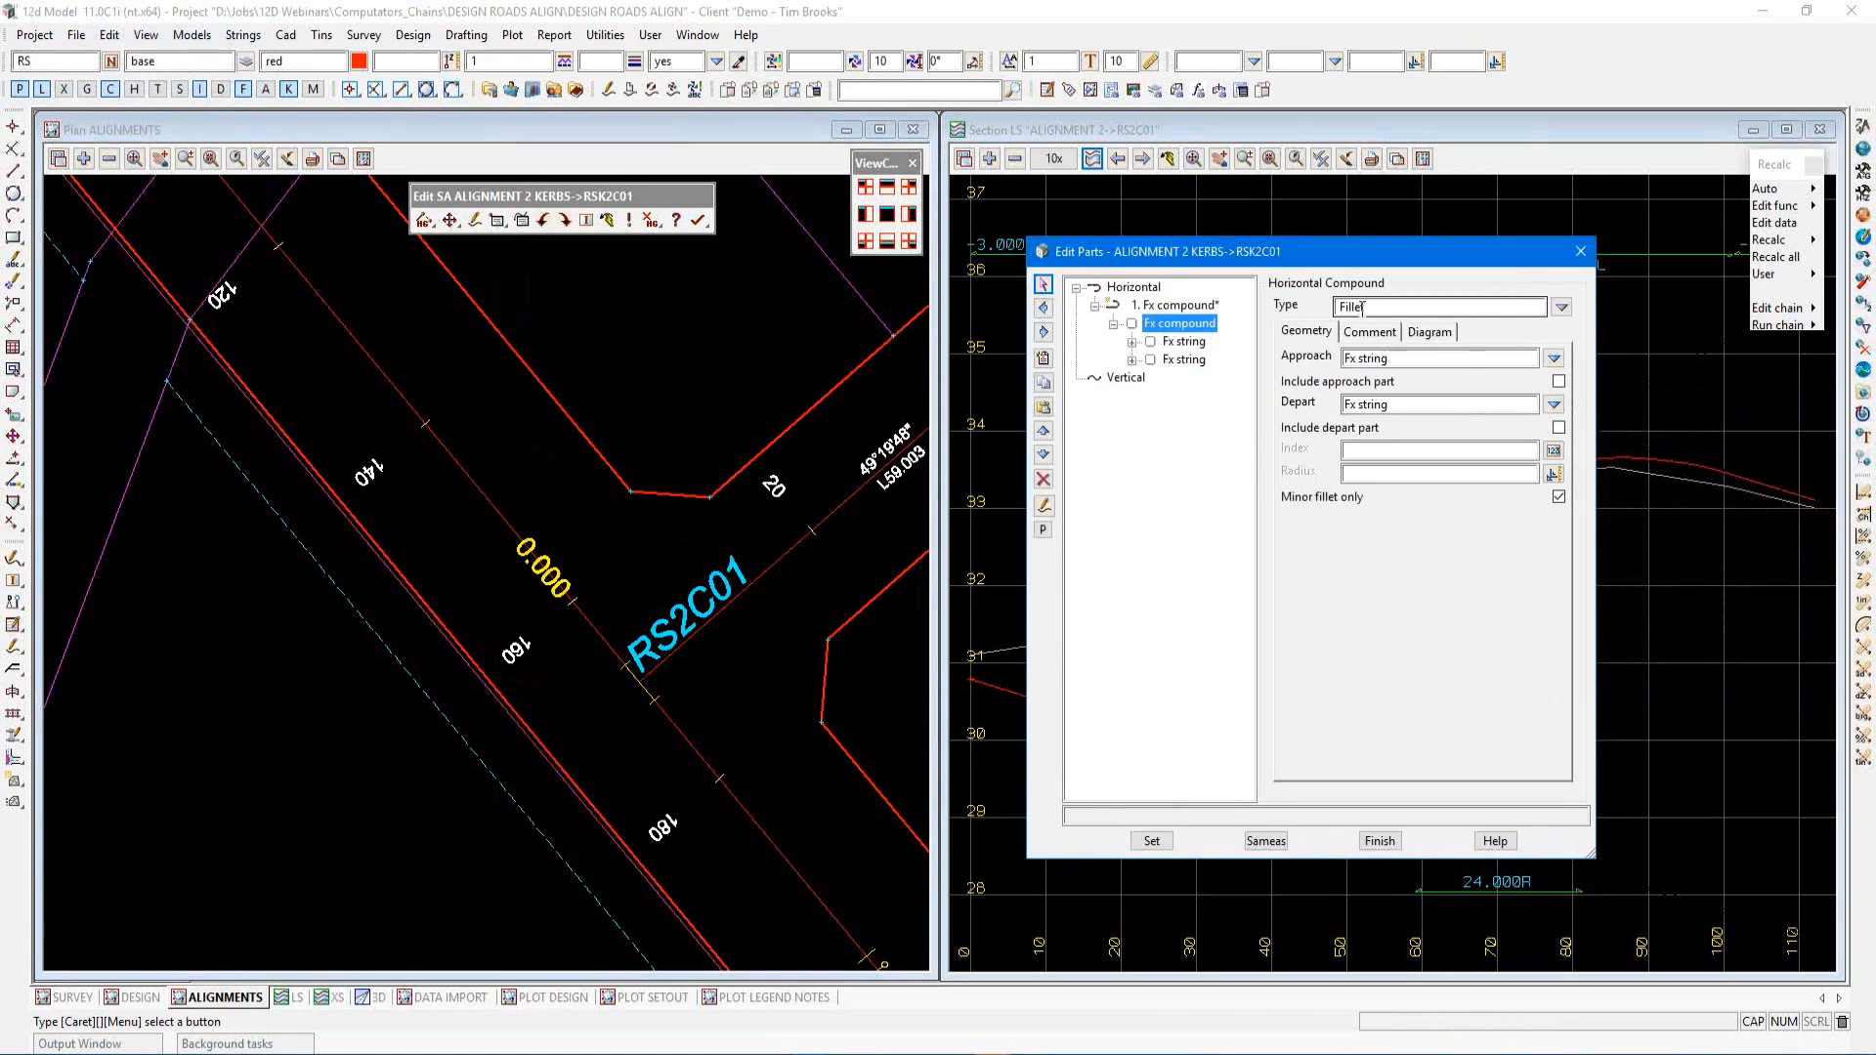
left_click(1561, 311)
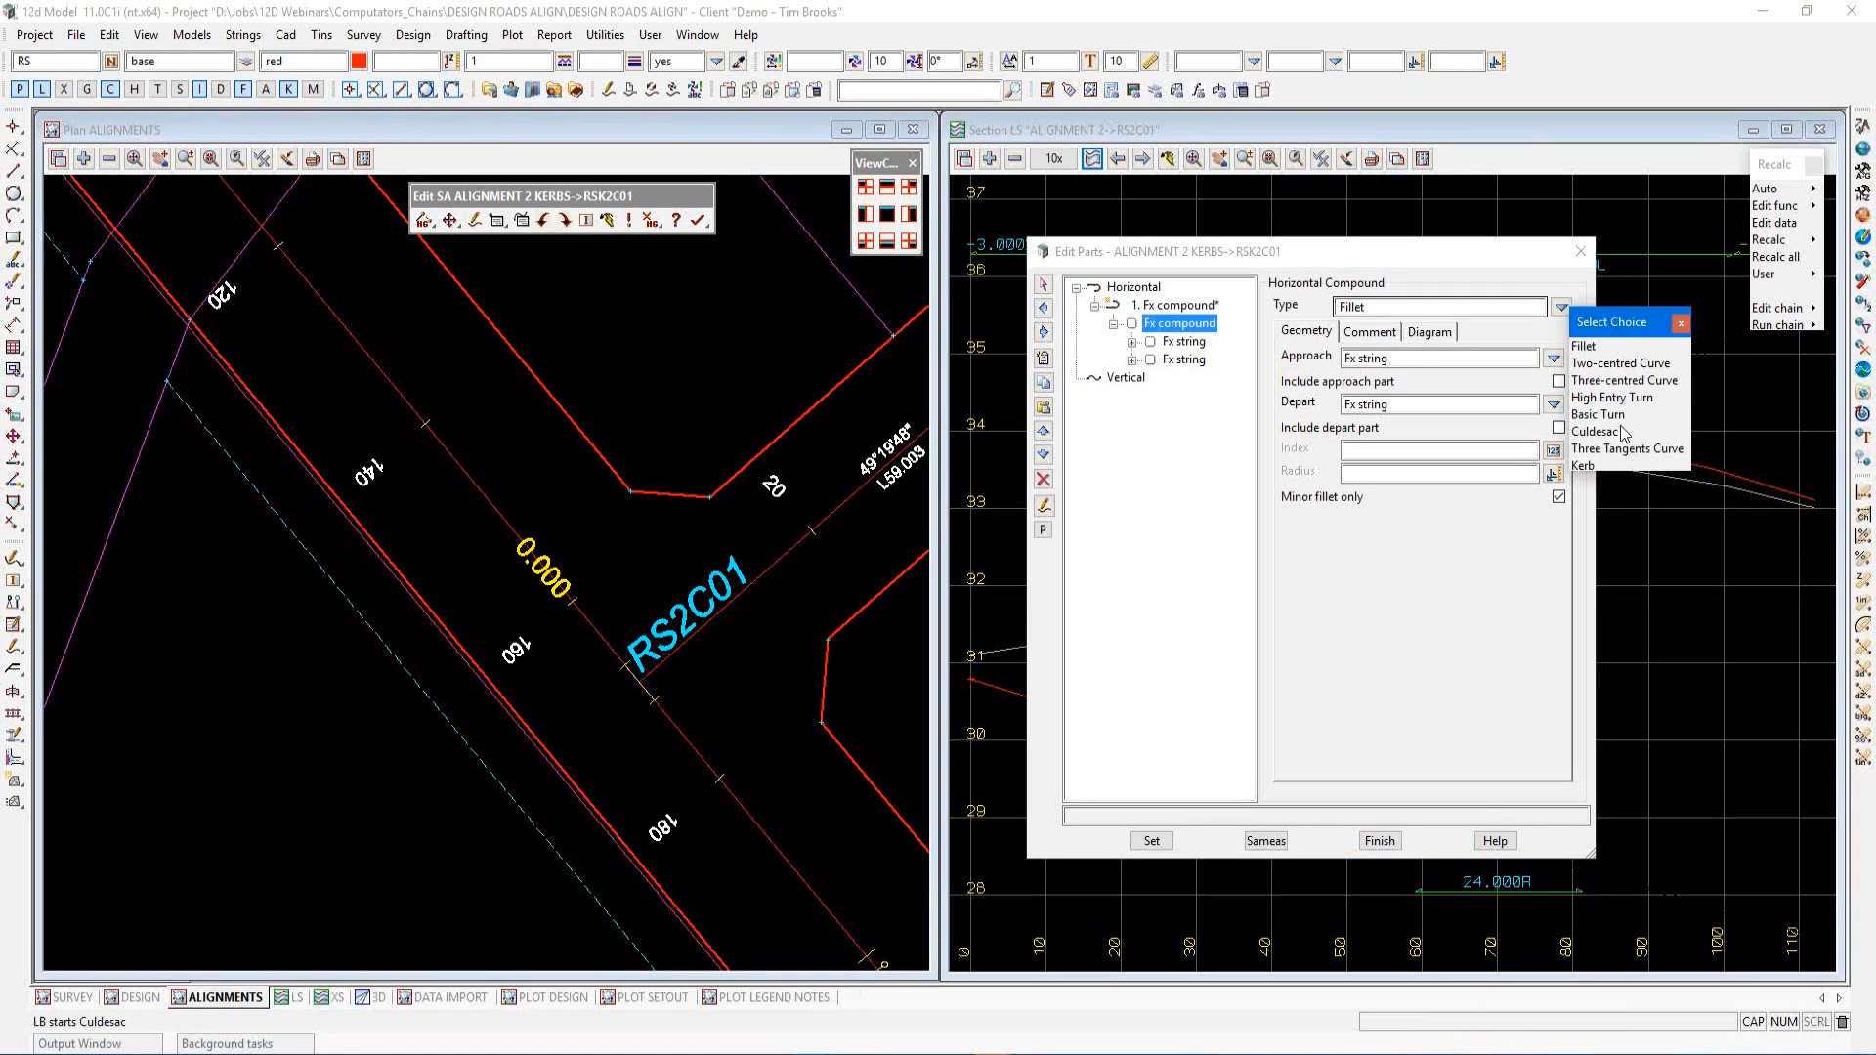
left_click(1679, 325)
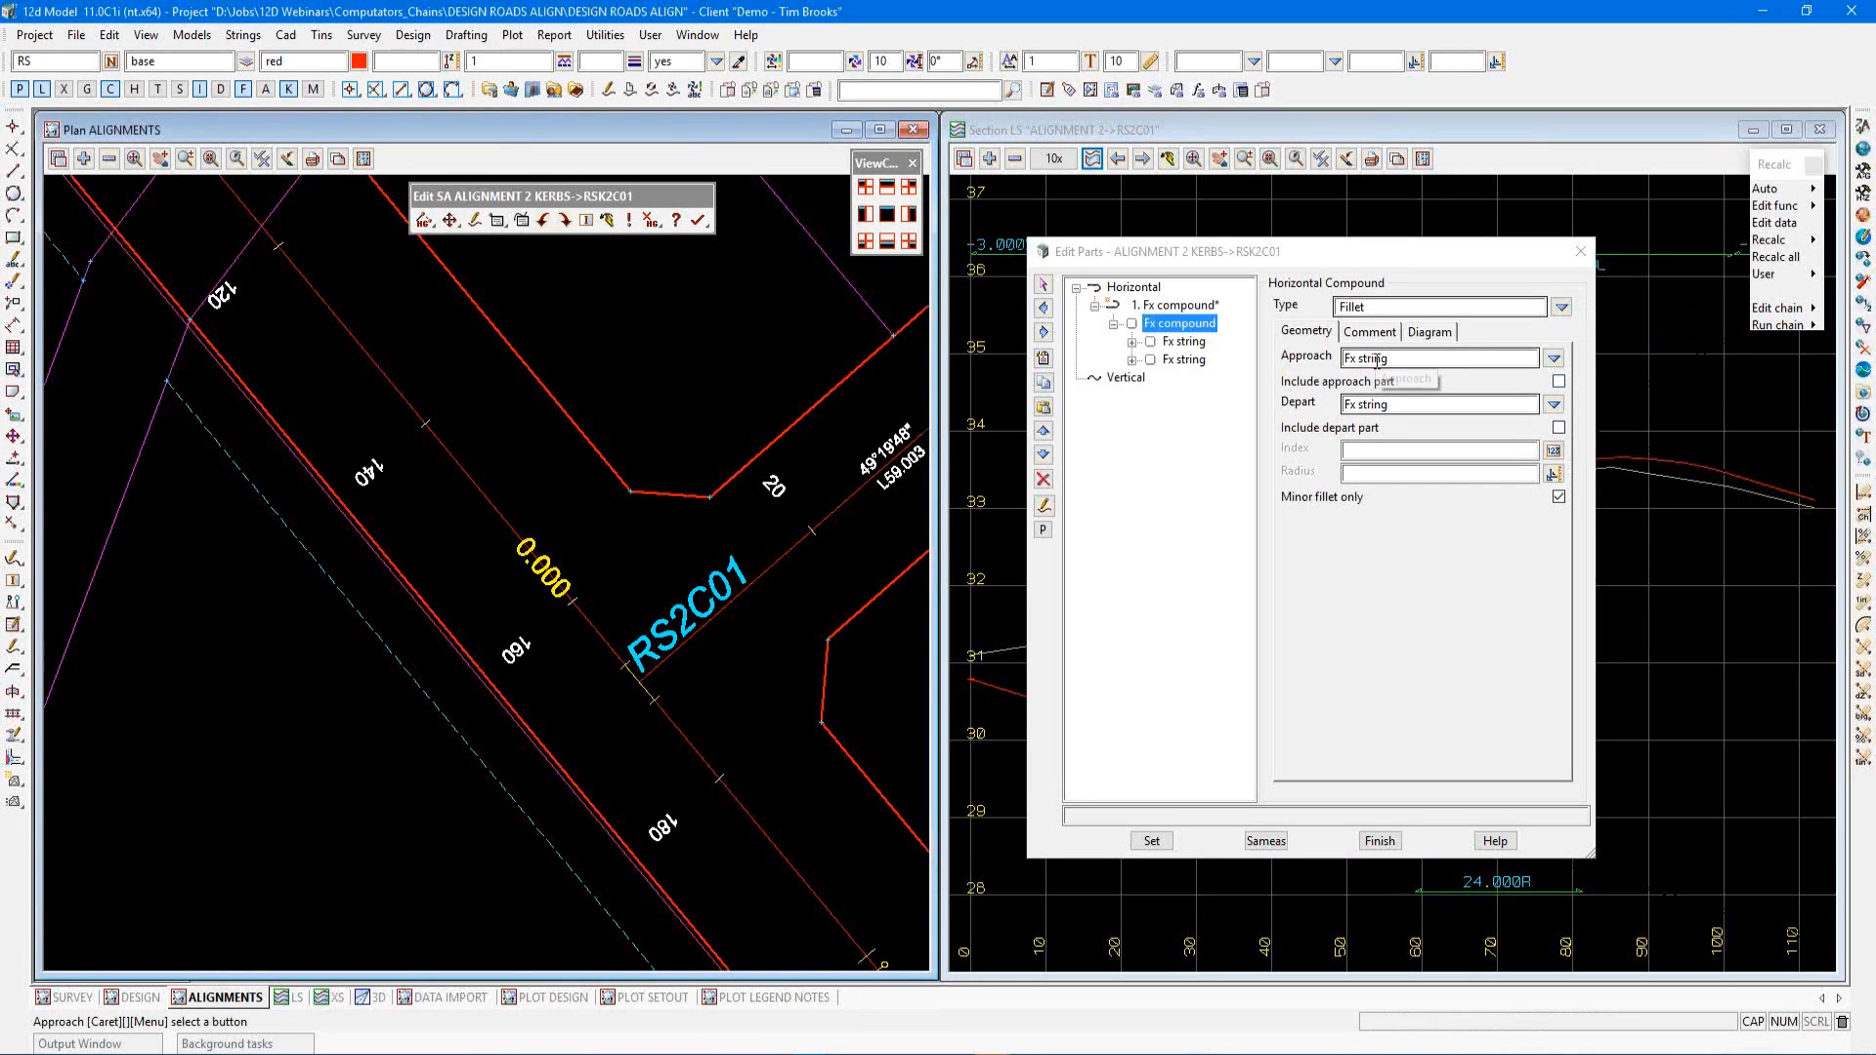
left_click(1554, 357)
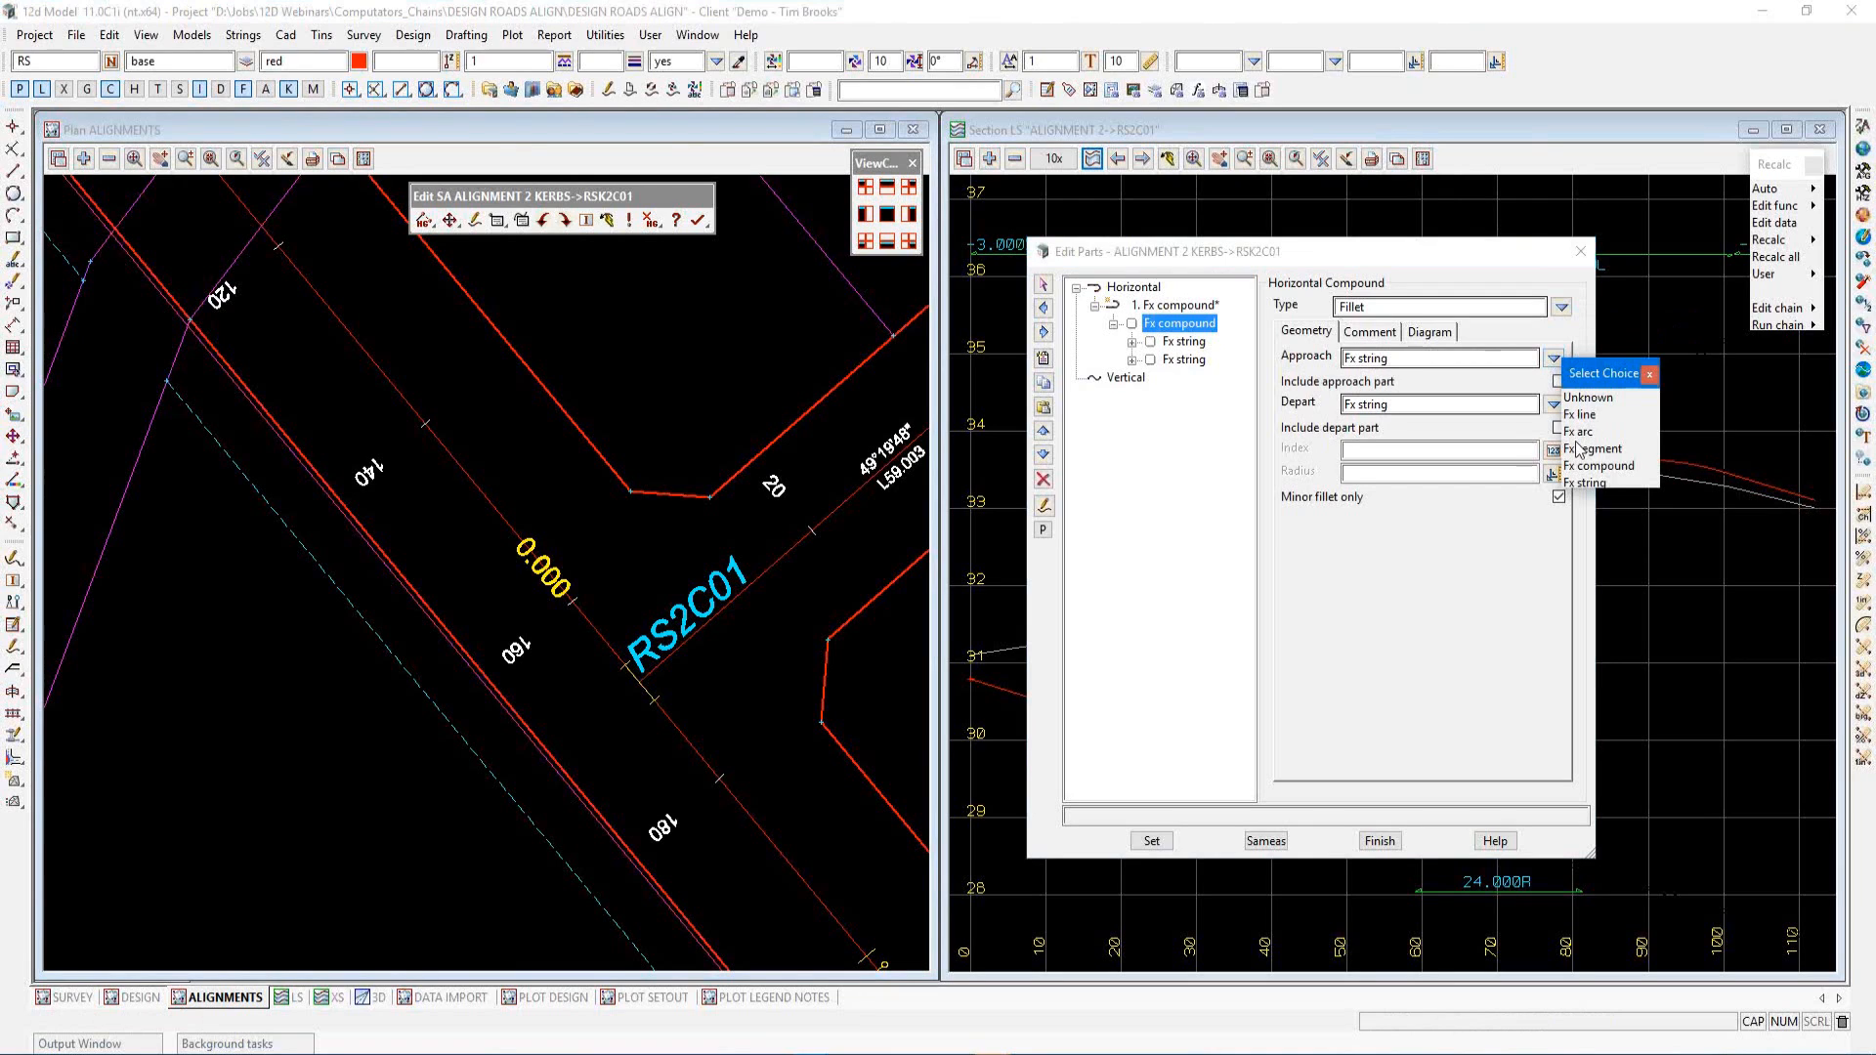
left_click(1652, 377)
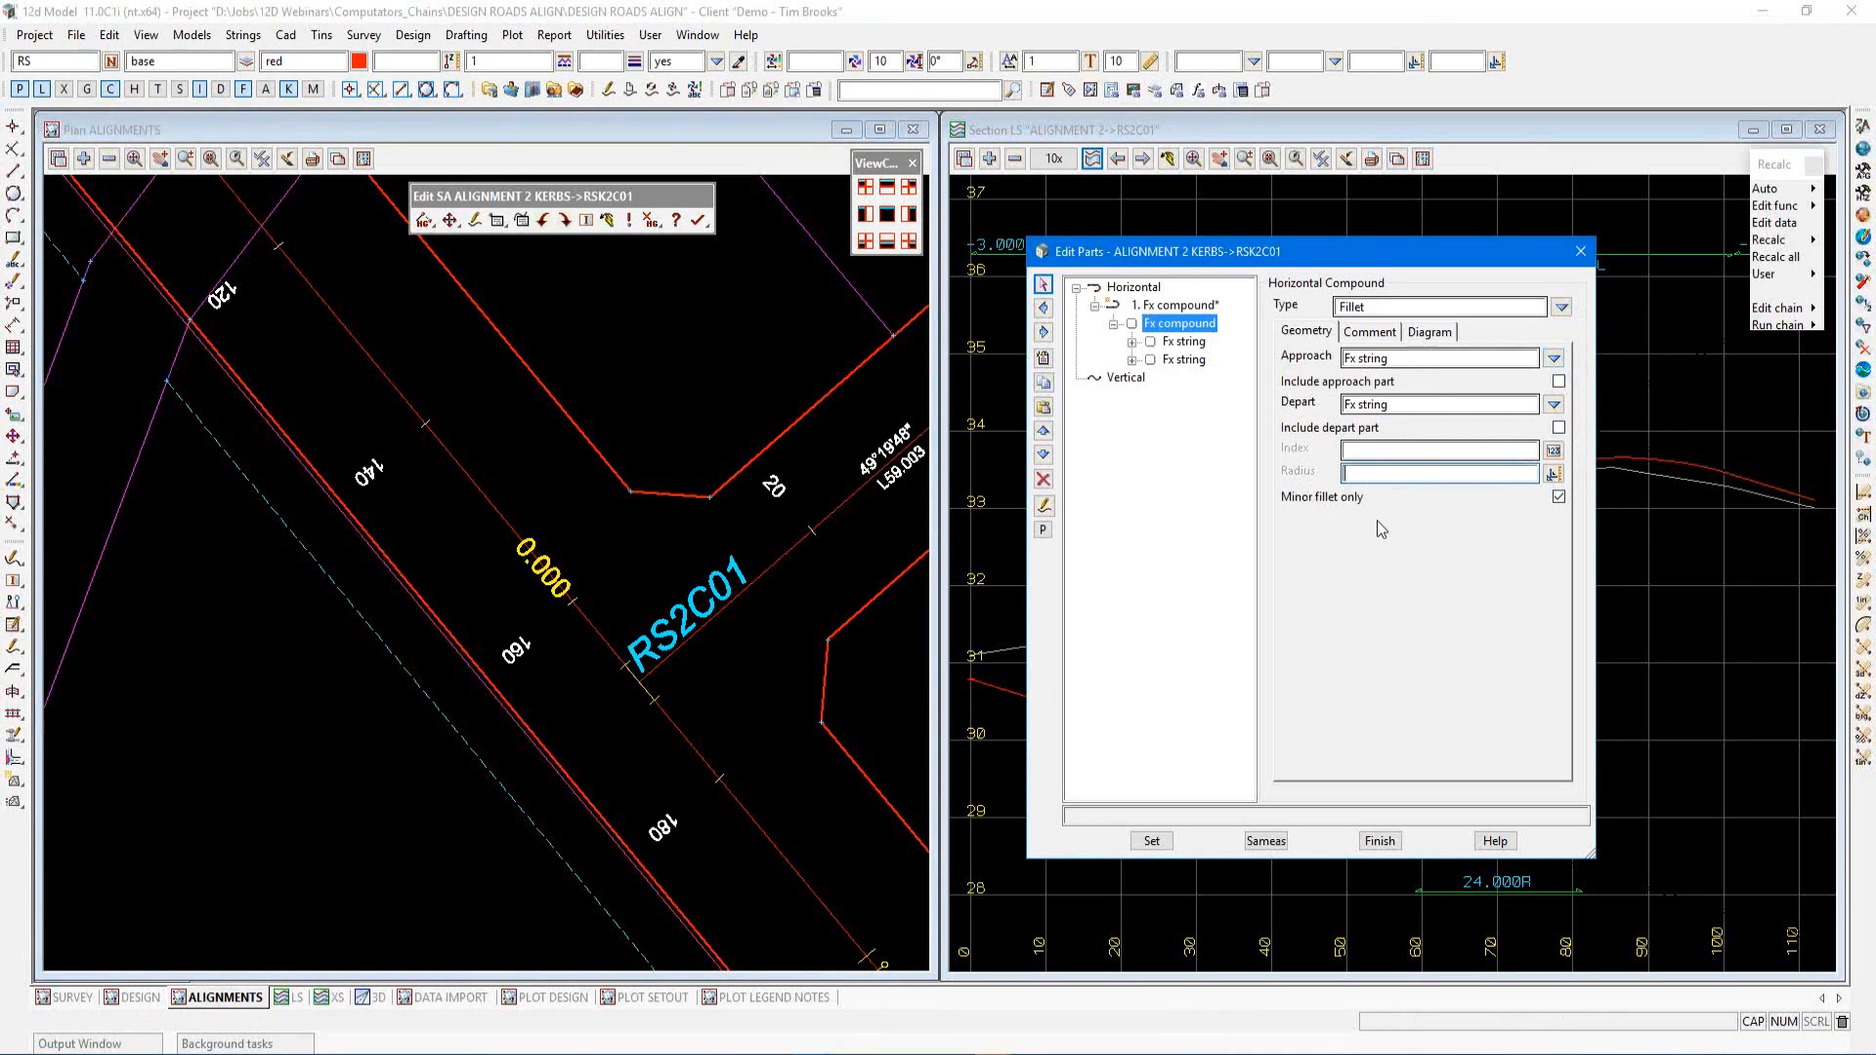
type("-12.8")
left_click(1160, 842)
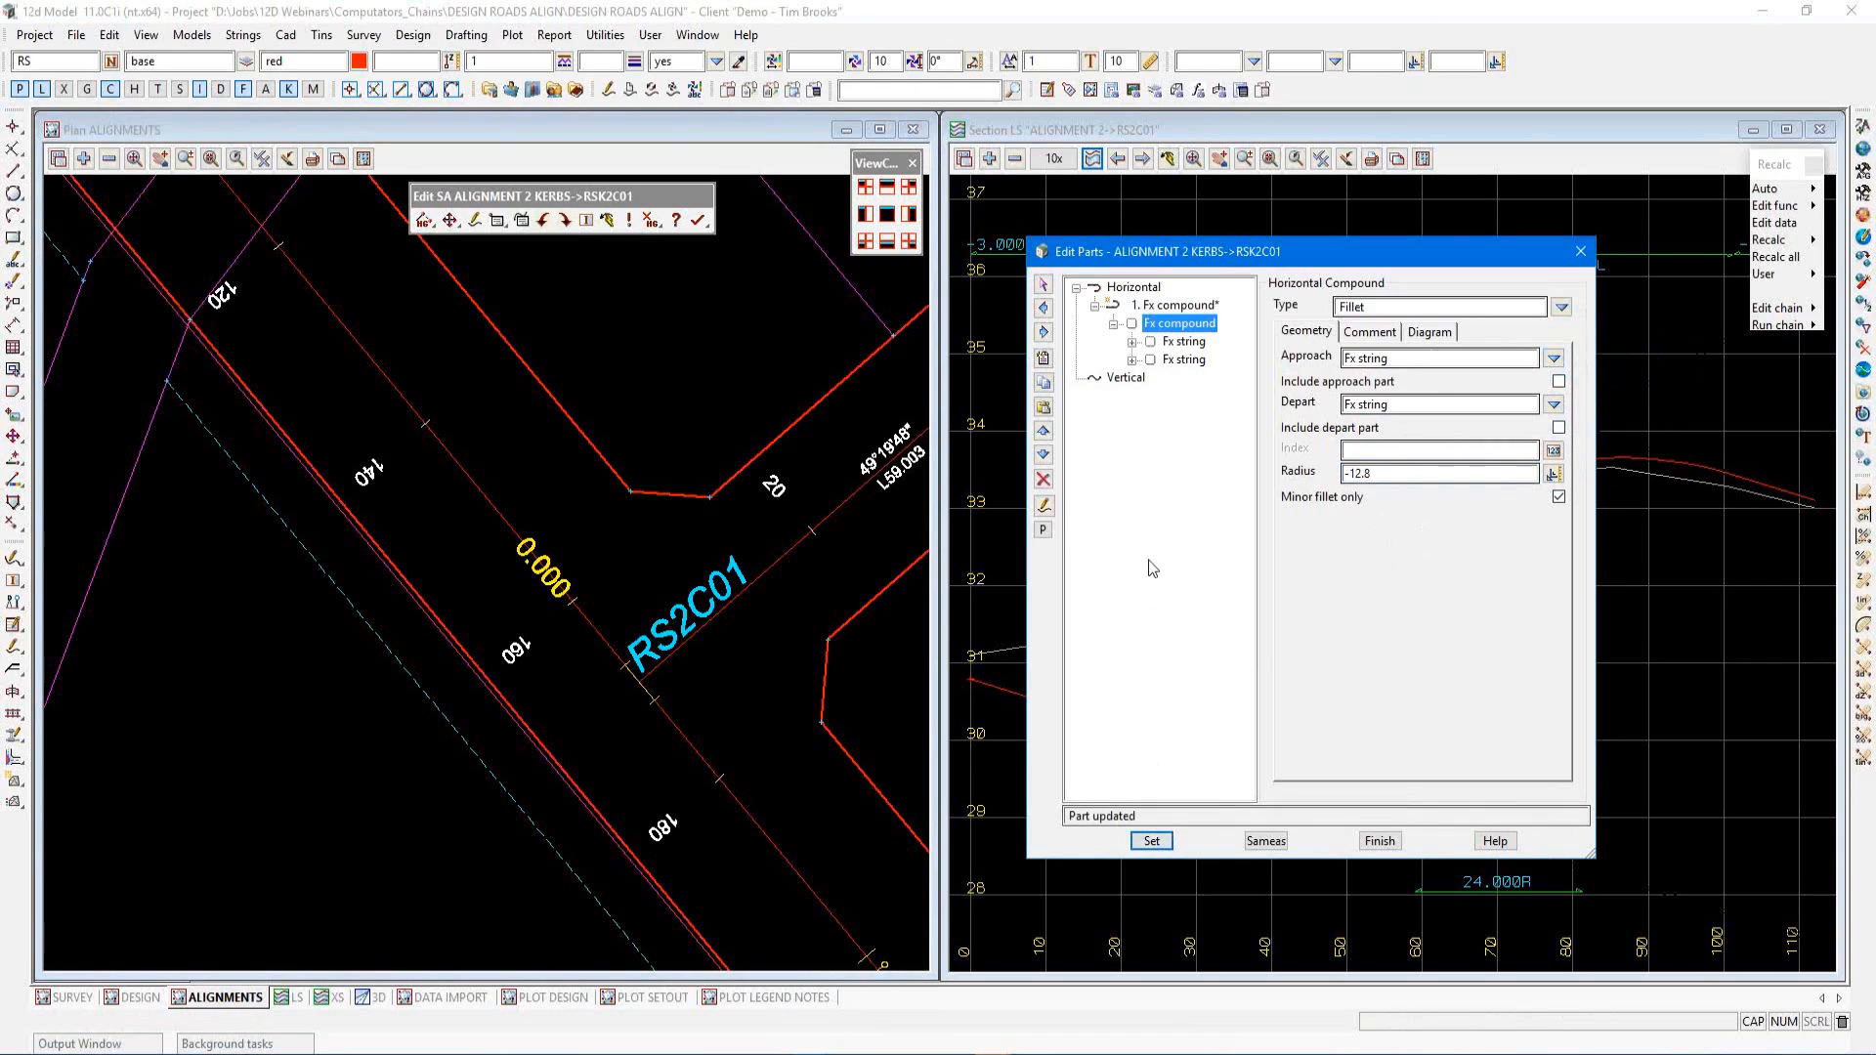
Reference the approach Fx string to ALIGNMENT 2->RS2B01 with an offset of -4.2 and apply it
left_click(1171, 343)
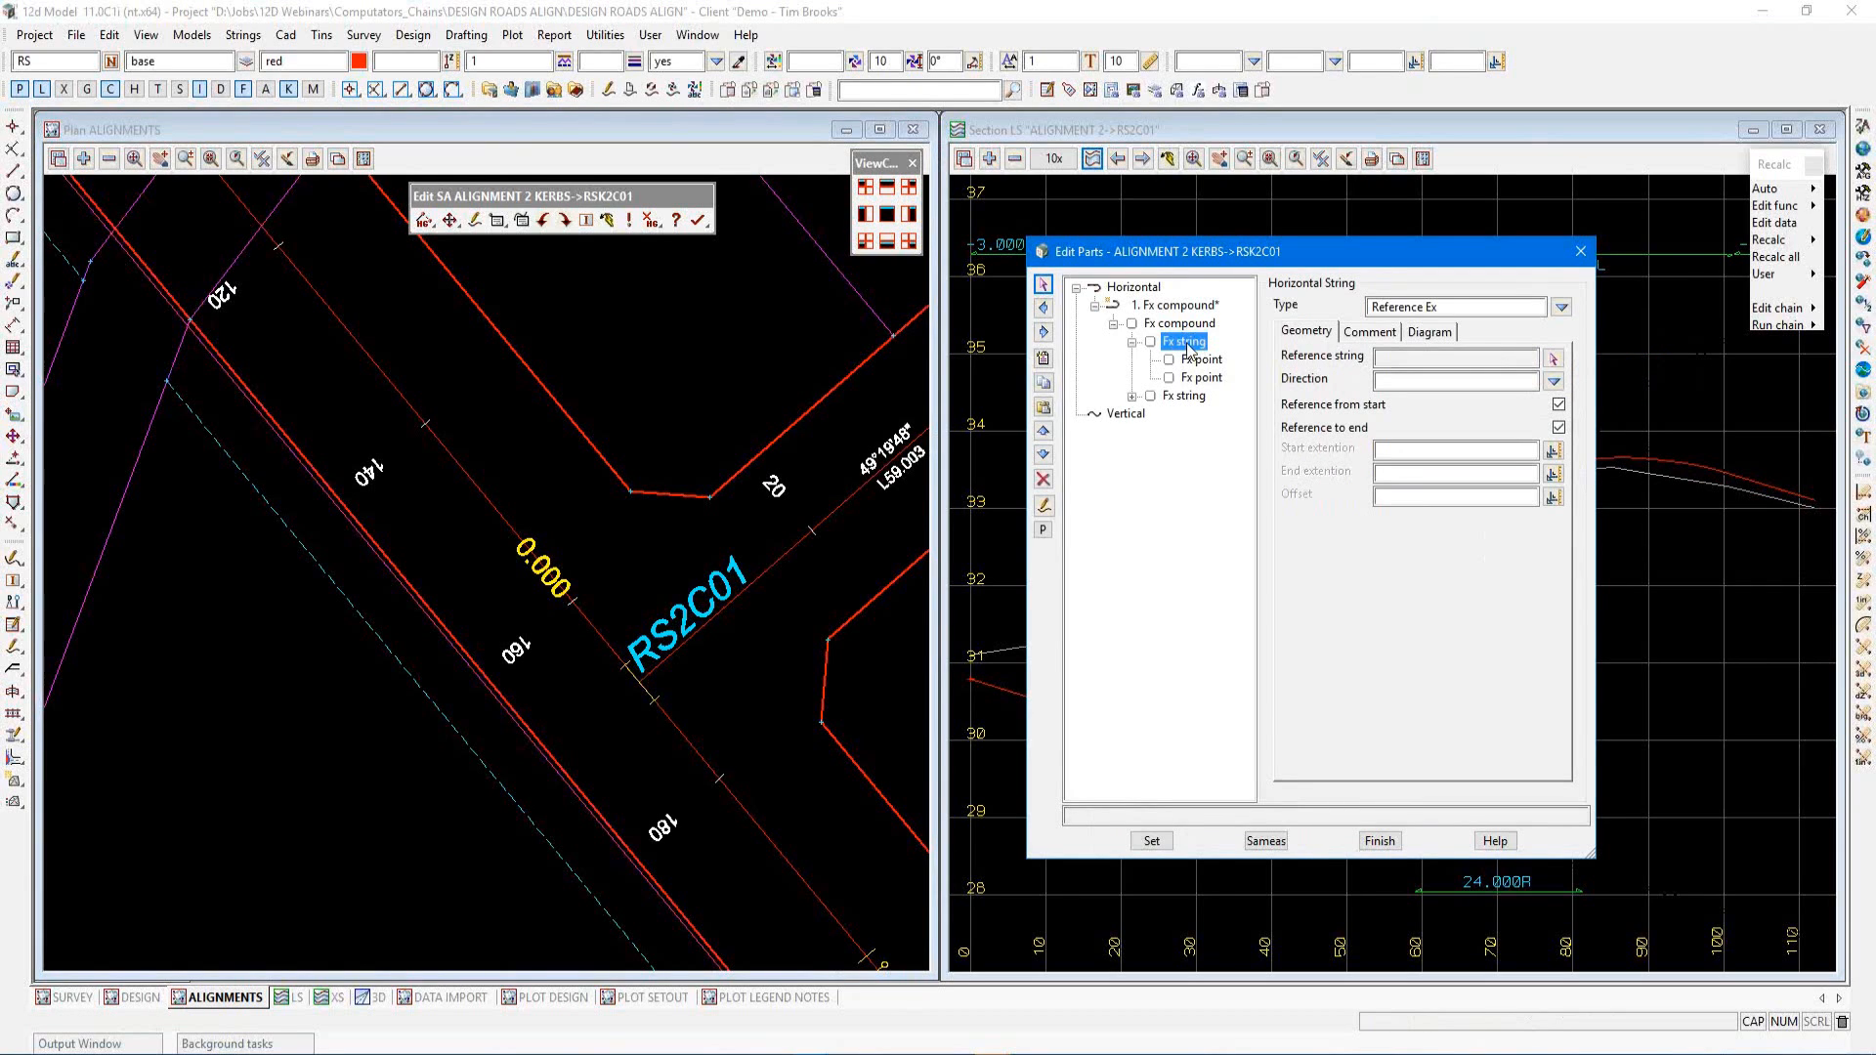
left_click(1553, 359)
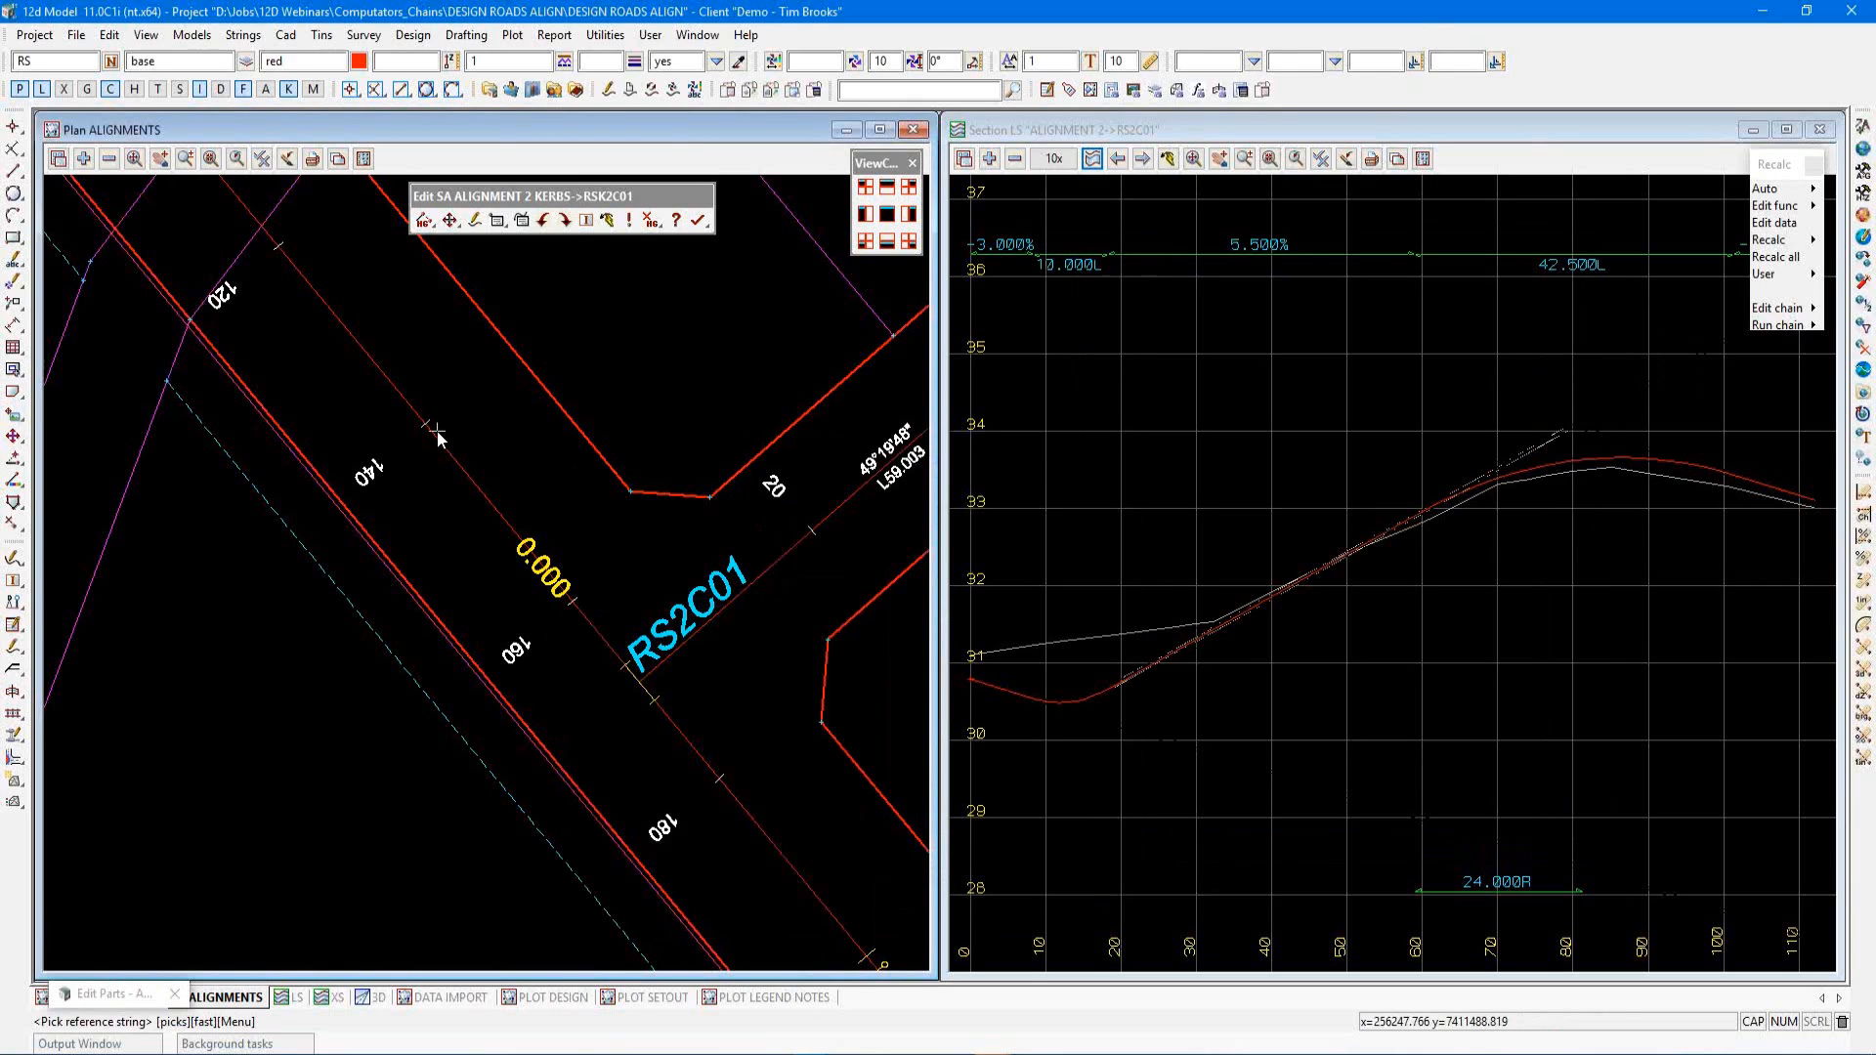
left_click(463, 471)
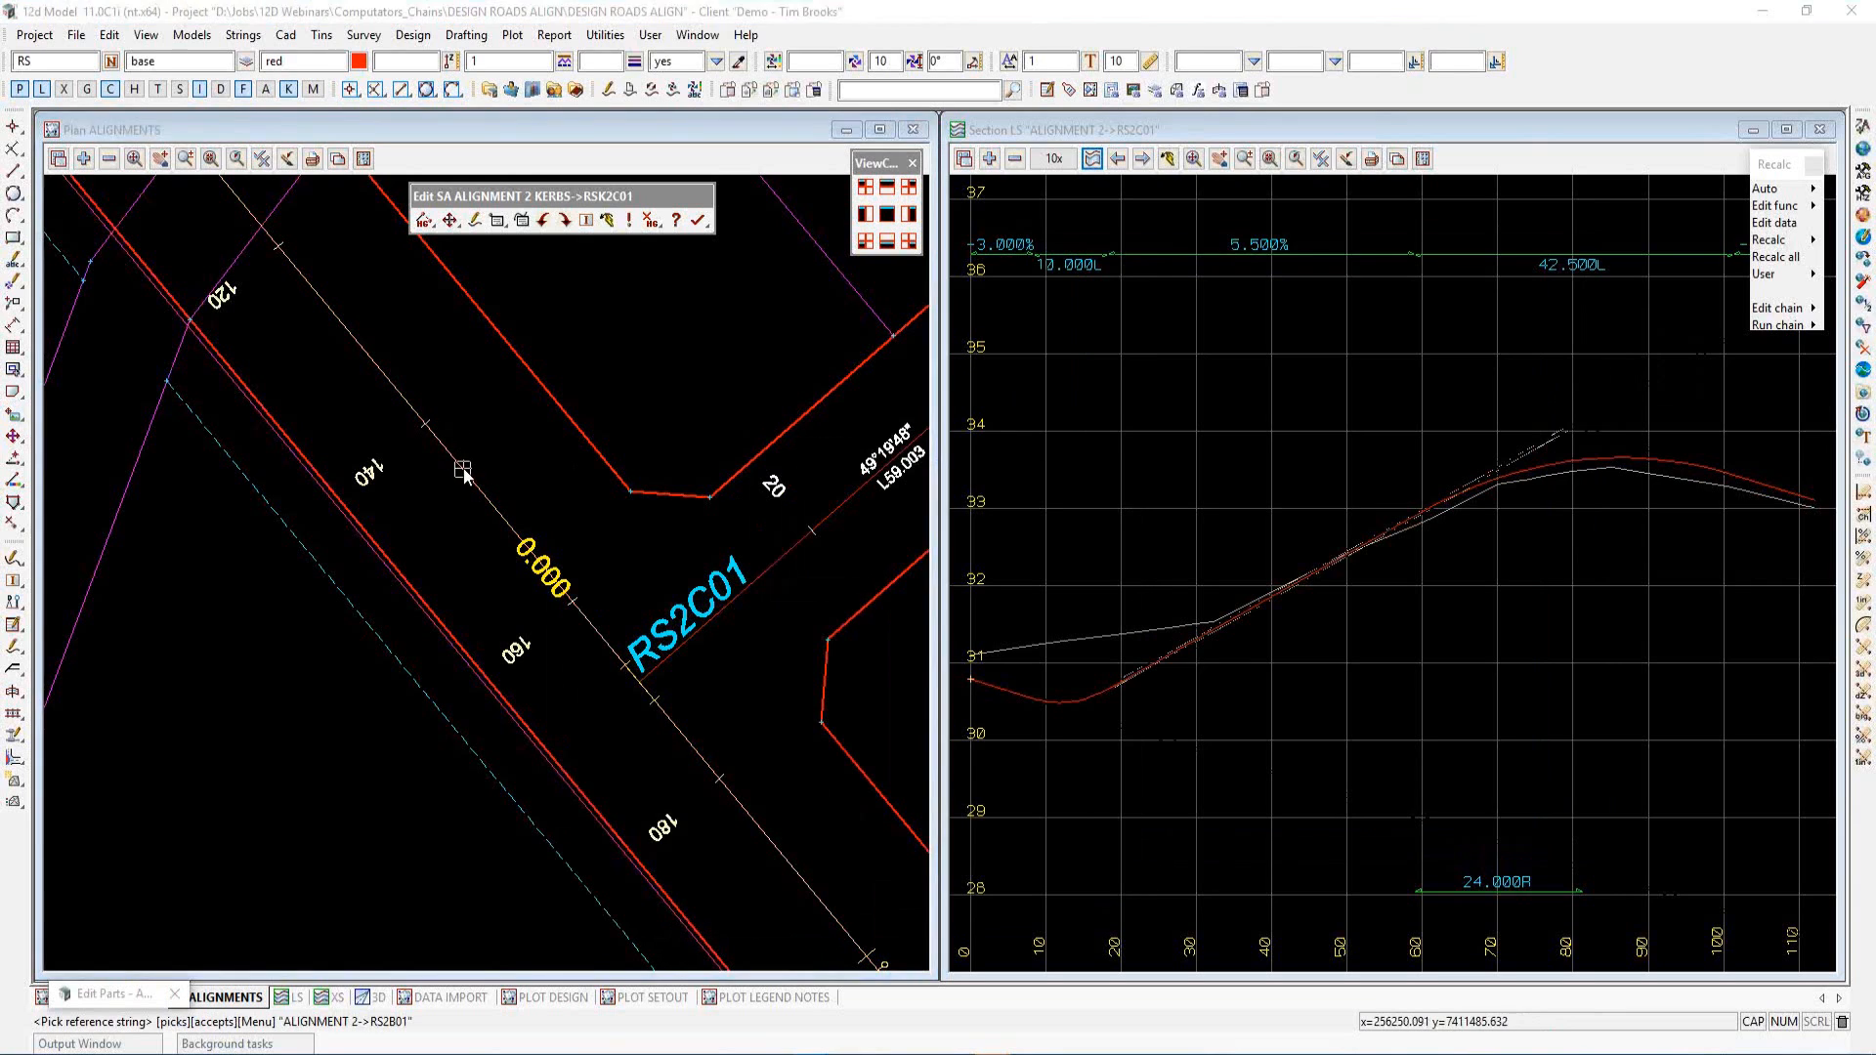
middle_click(463, 471)
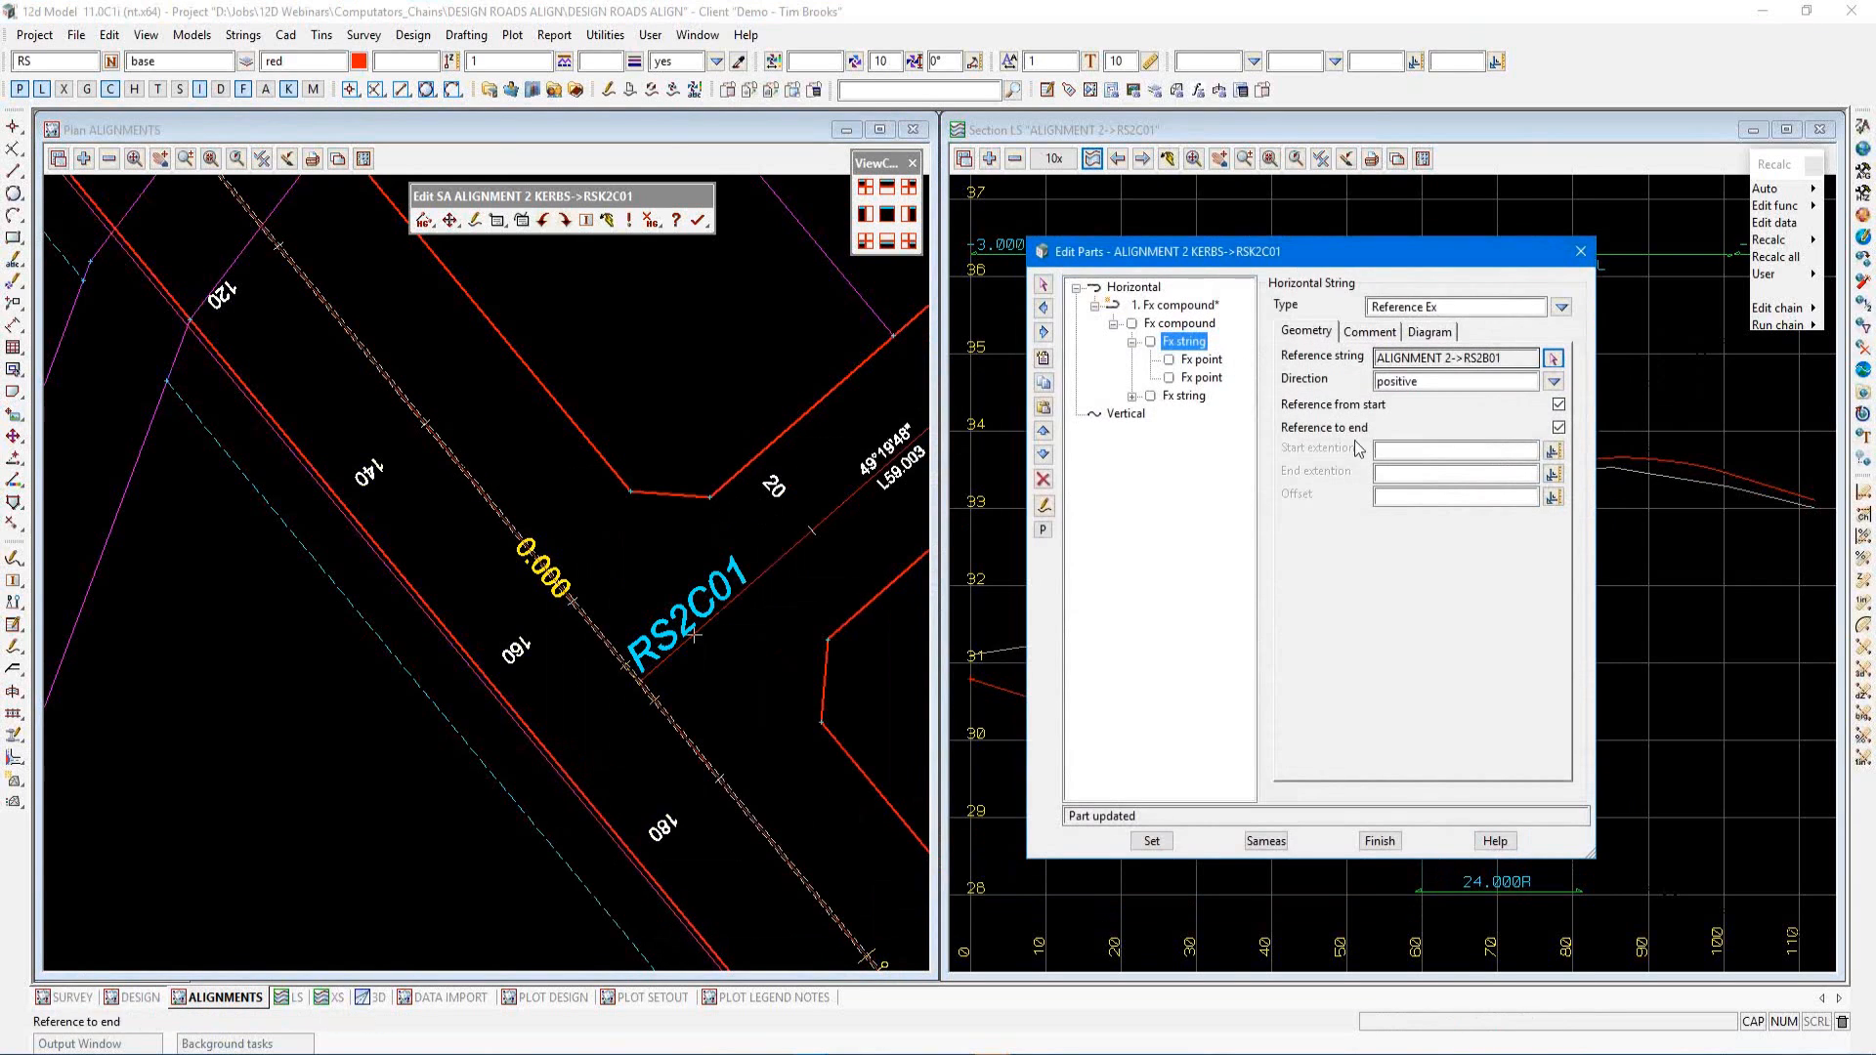
left_click(1395, 498)
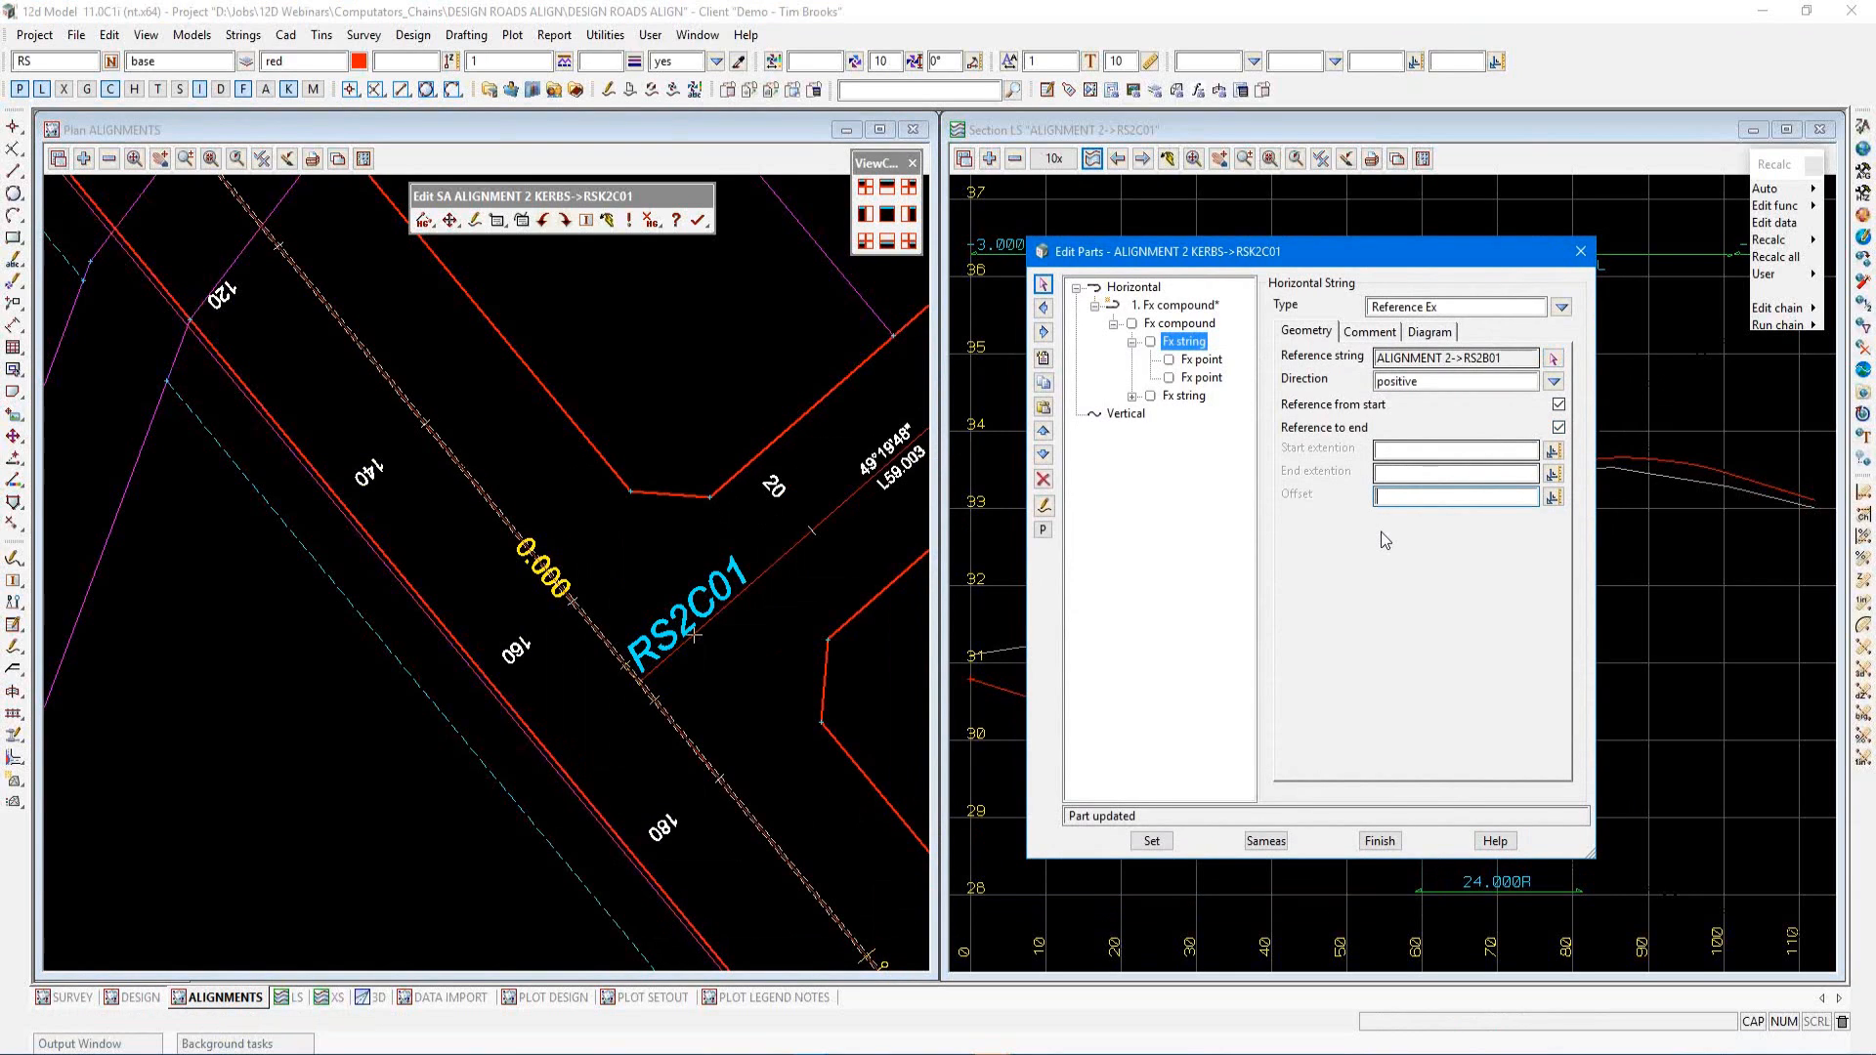
type("-4.2")
left_click(1152, 841)
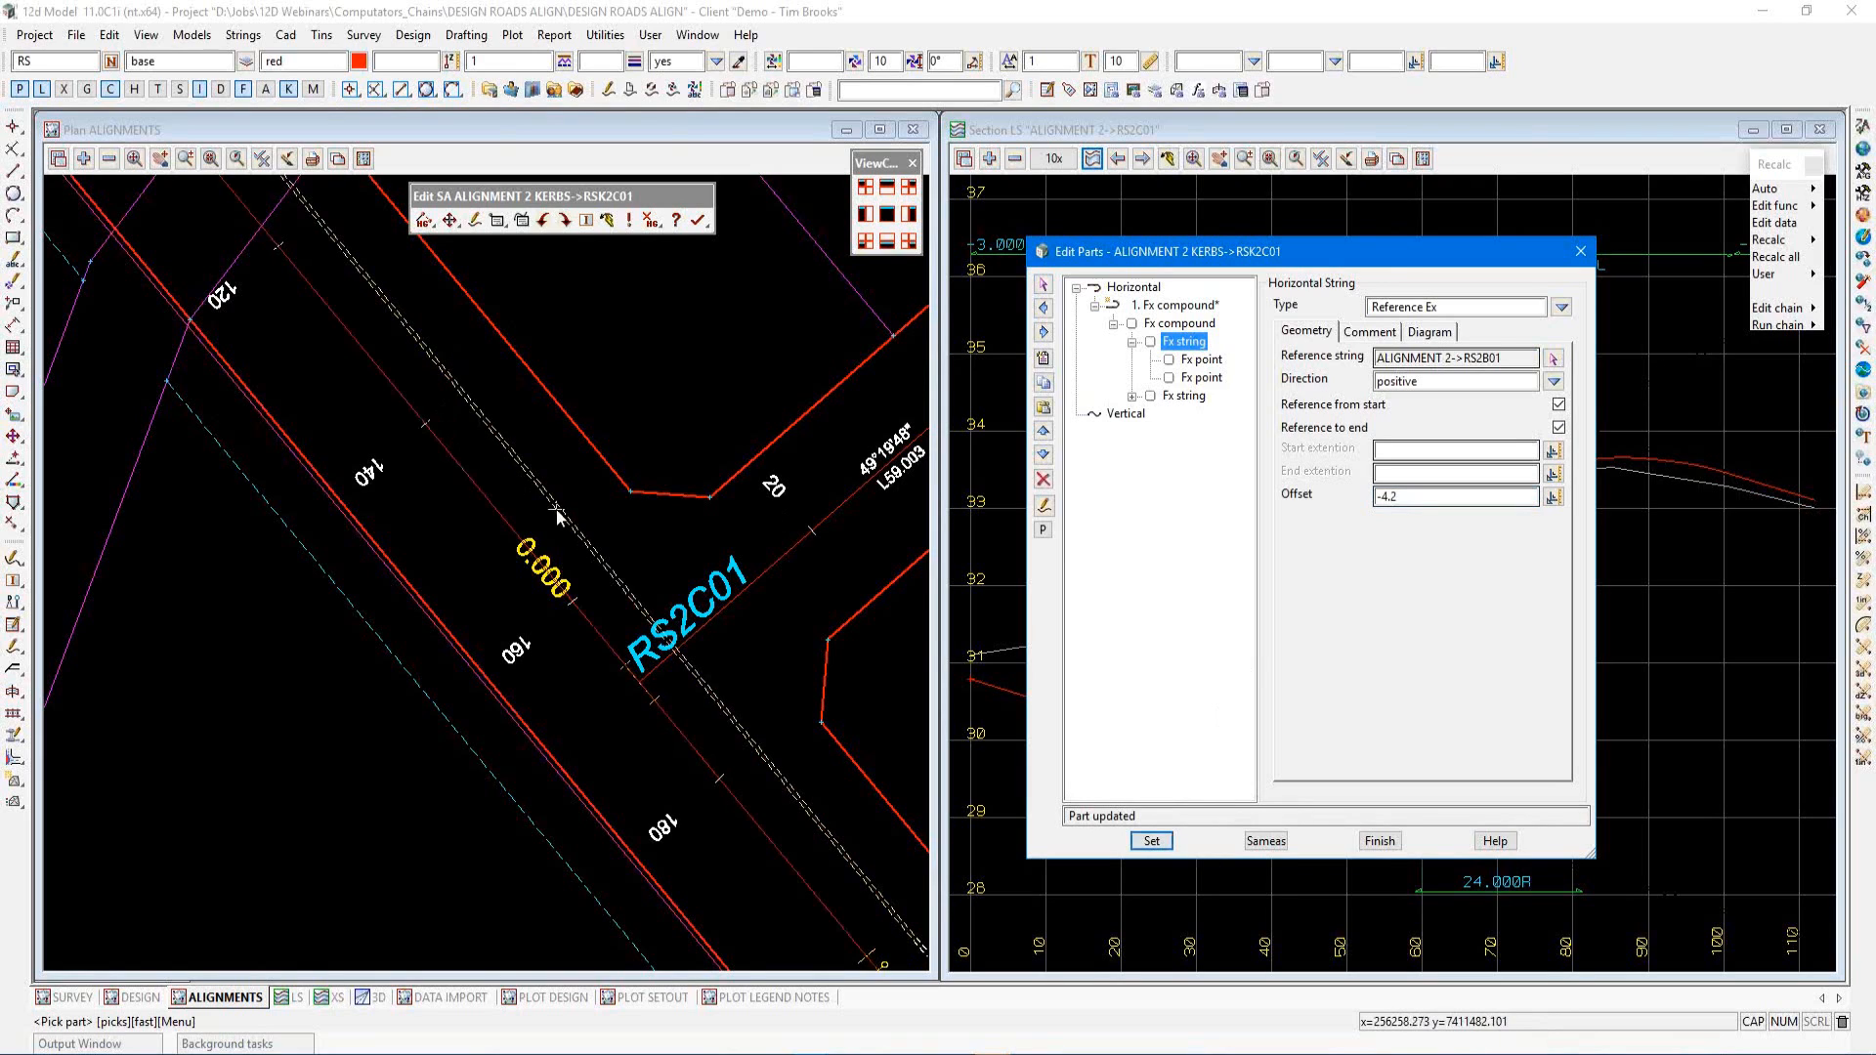
Reference the depart Fx string to ALIGNMENT 2->RS2C01 with an offset of -2.7 and apply it
double_click(1188, 395)
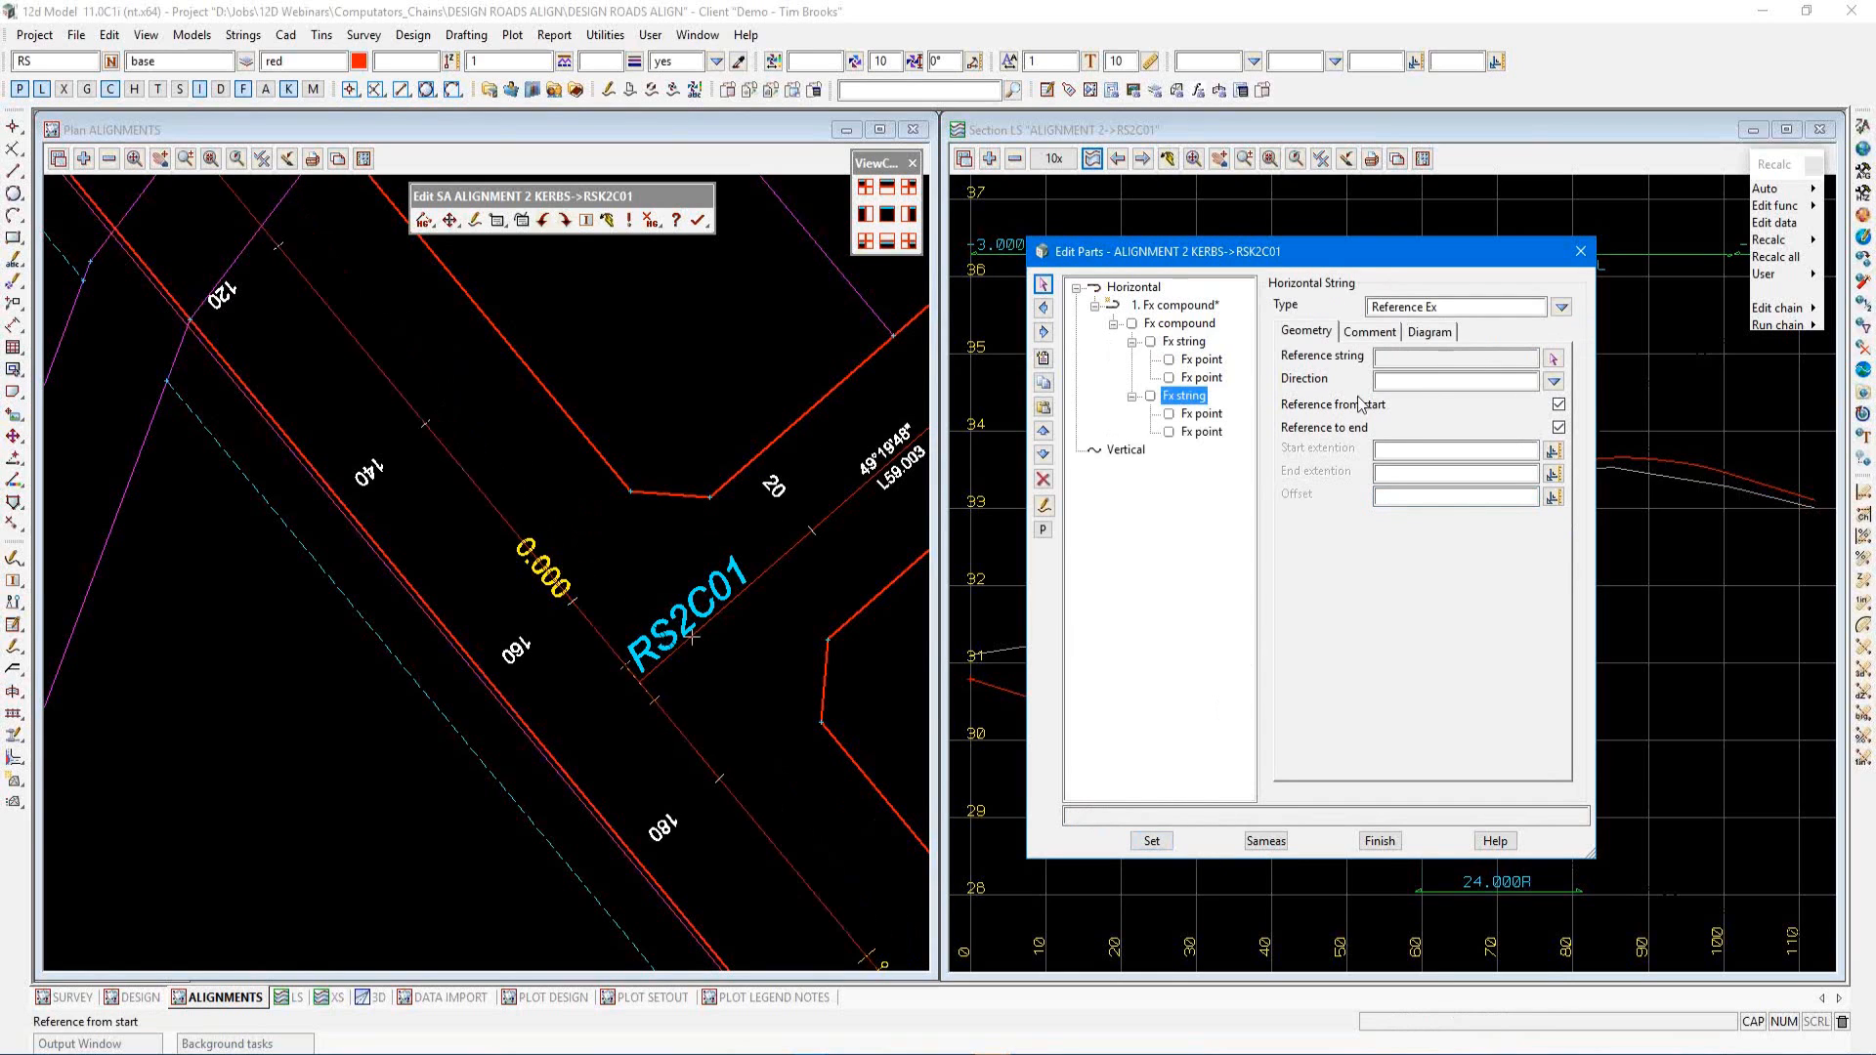
left_click(1554, 359)
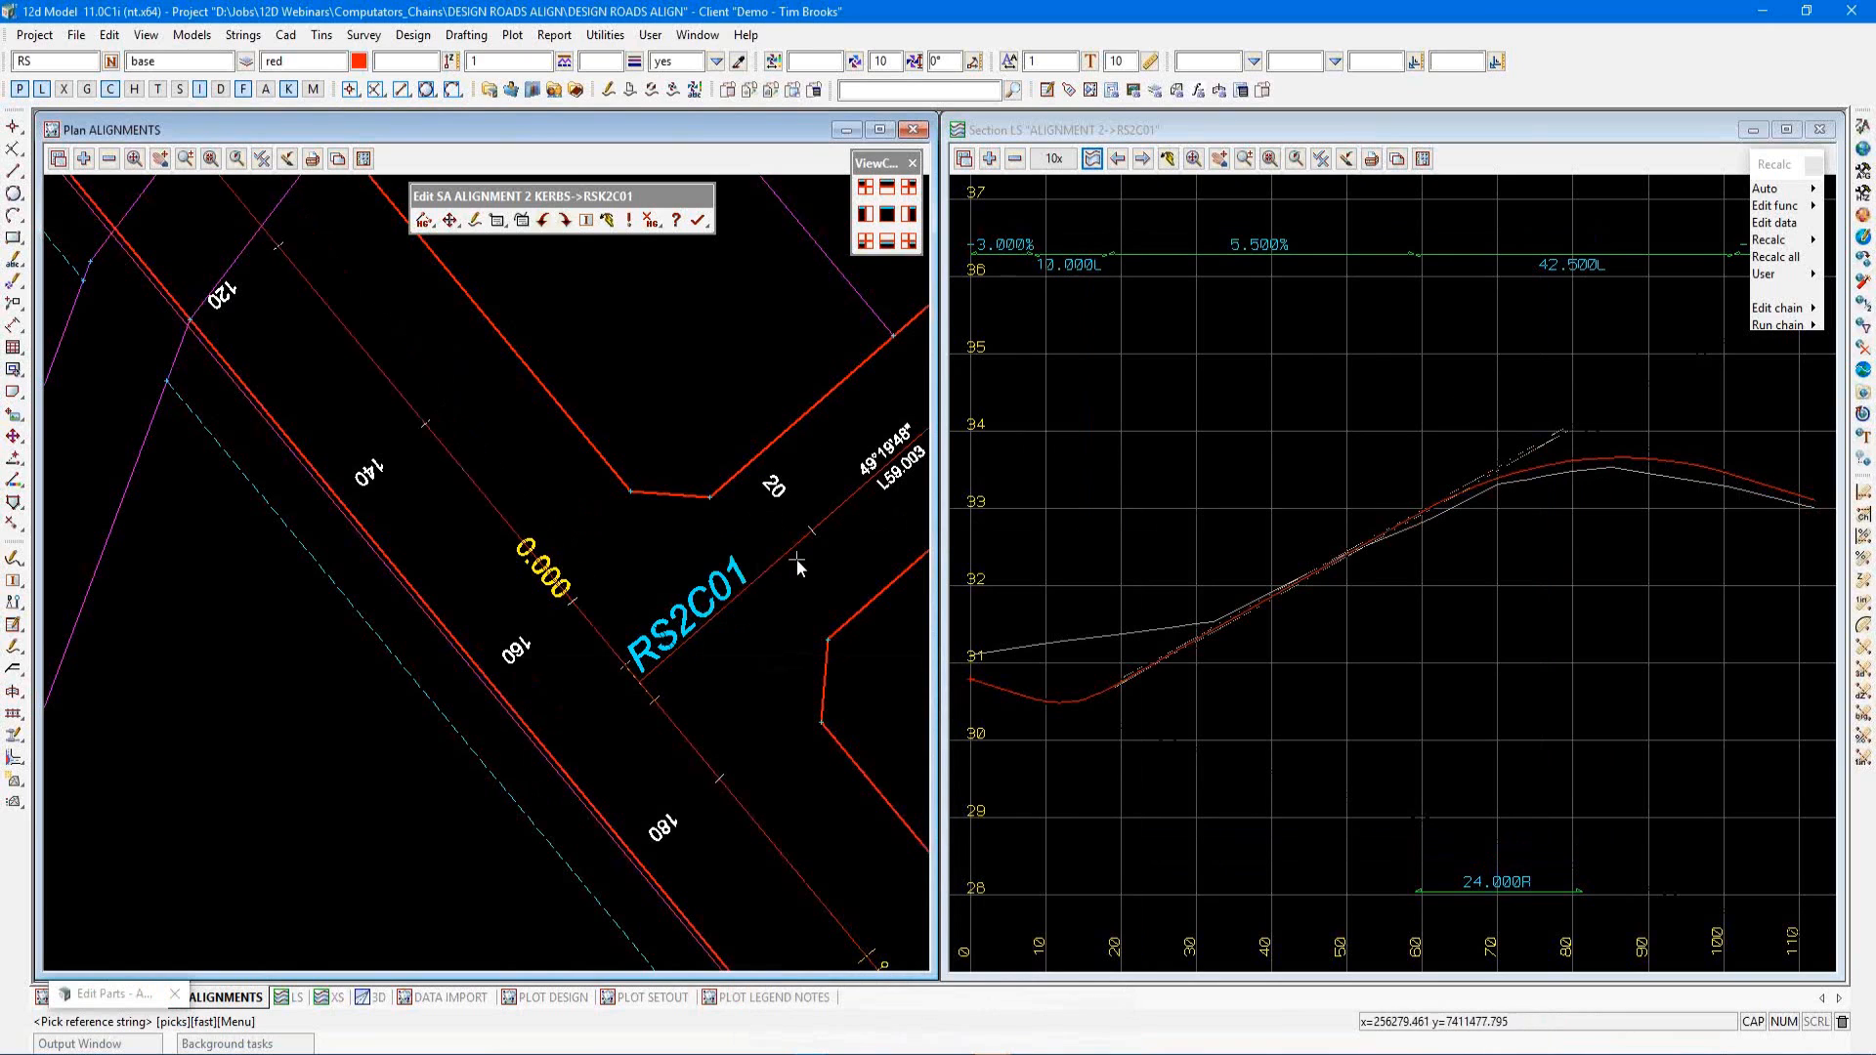
left_click(805, 553)
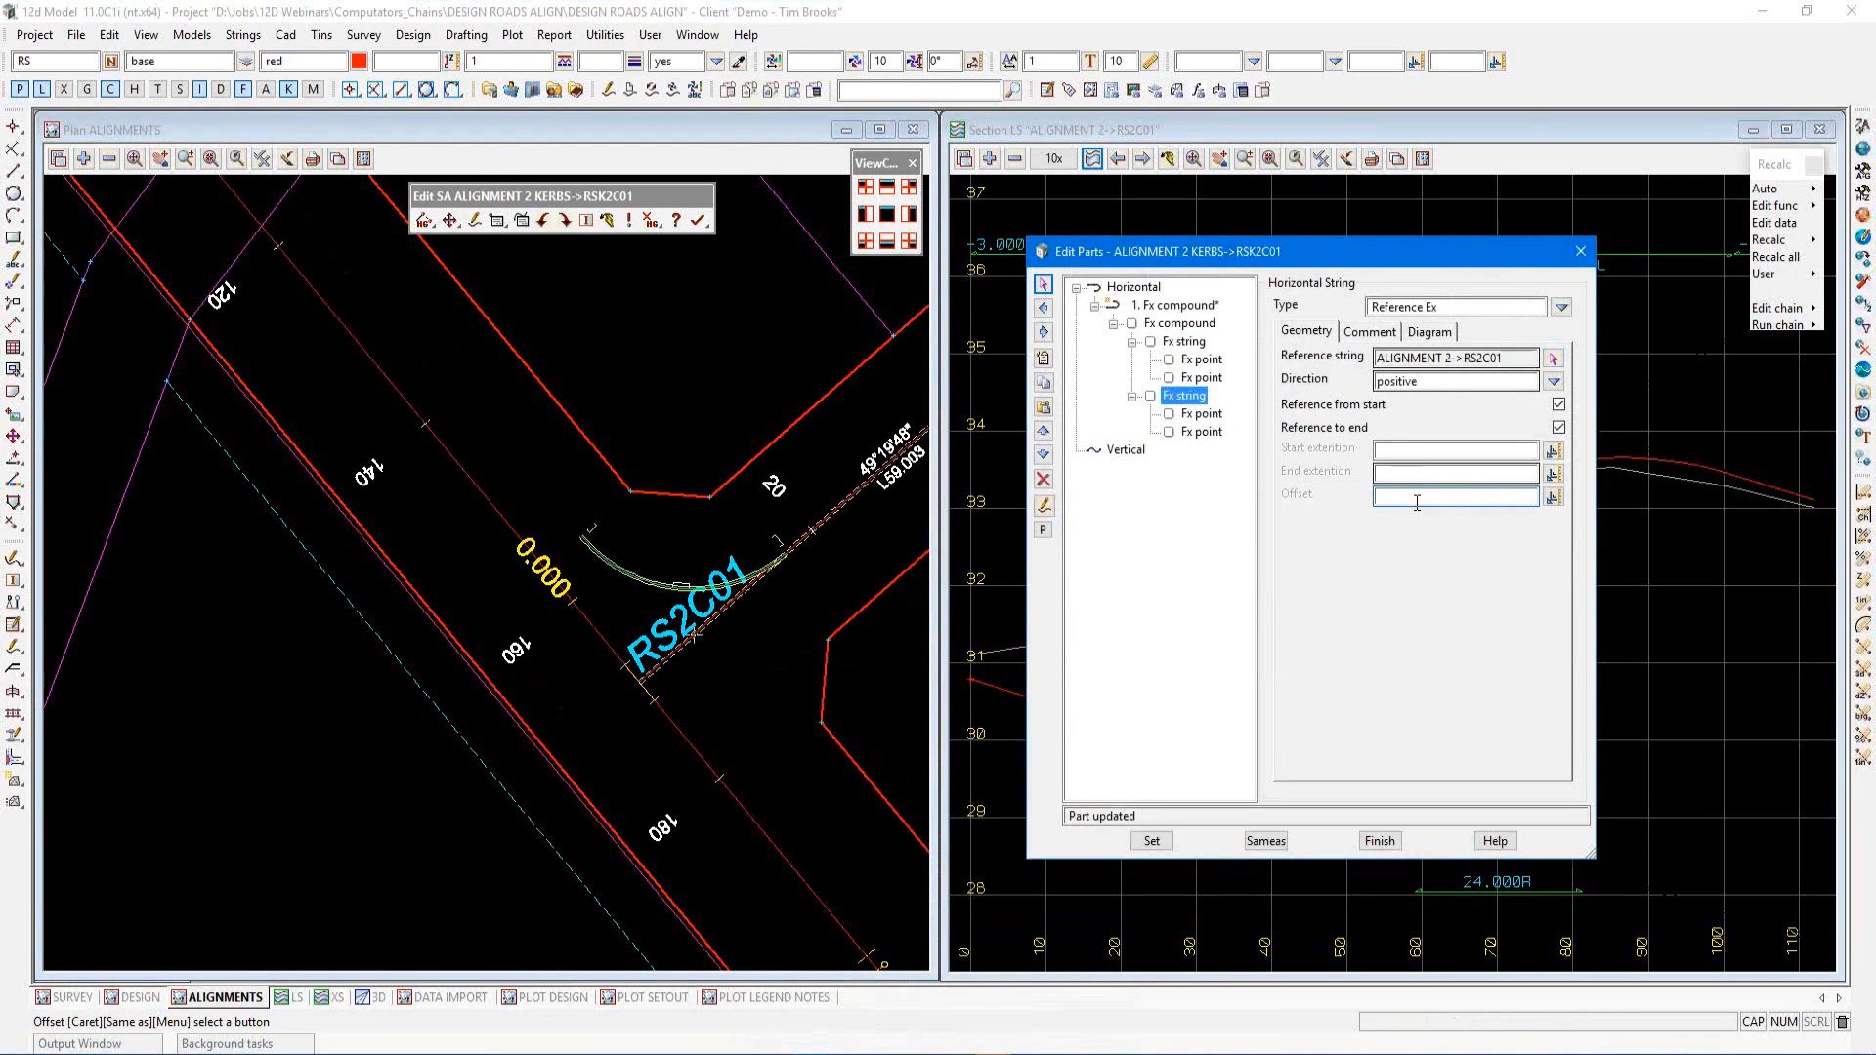
type(".7")
left_click(1152, 840)
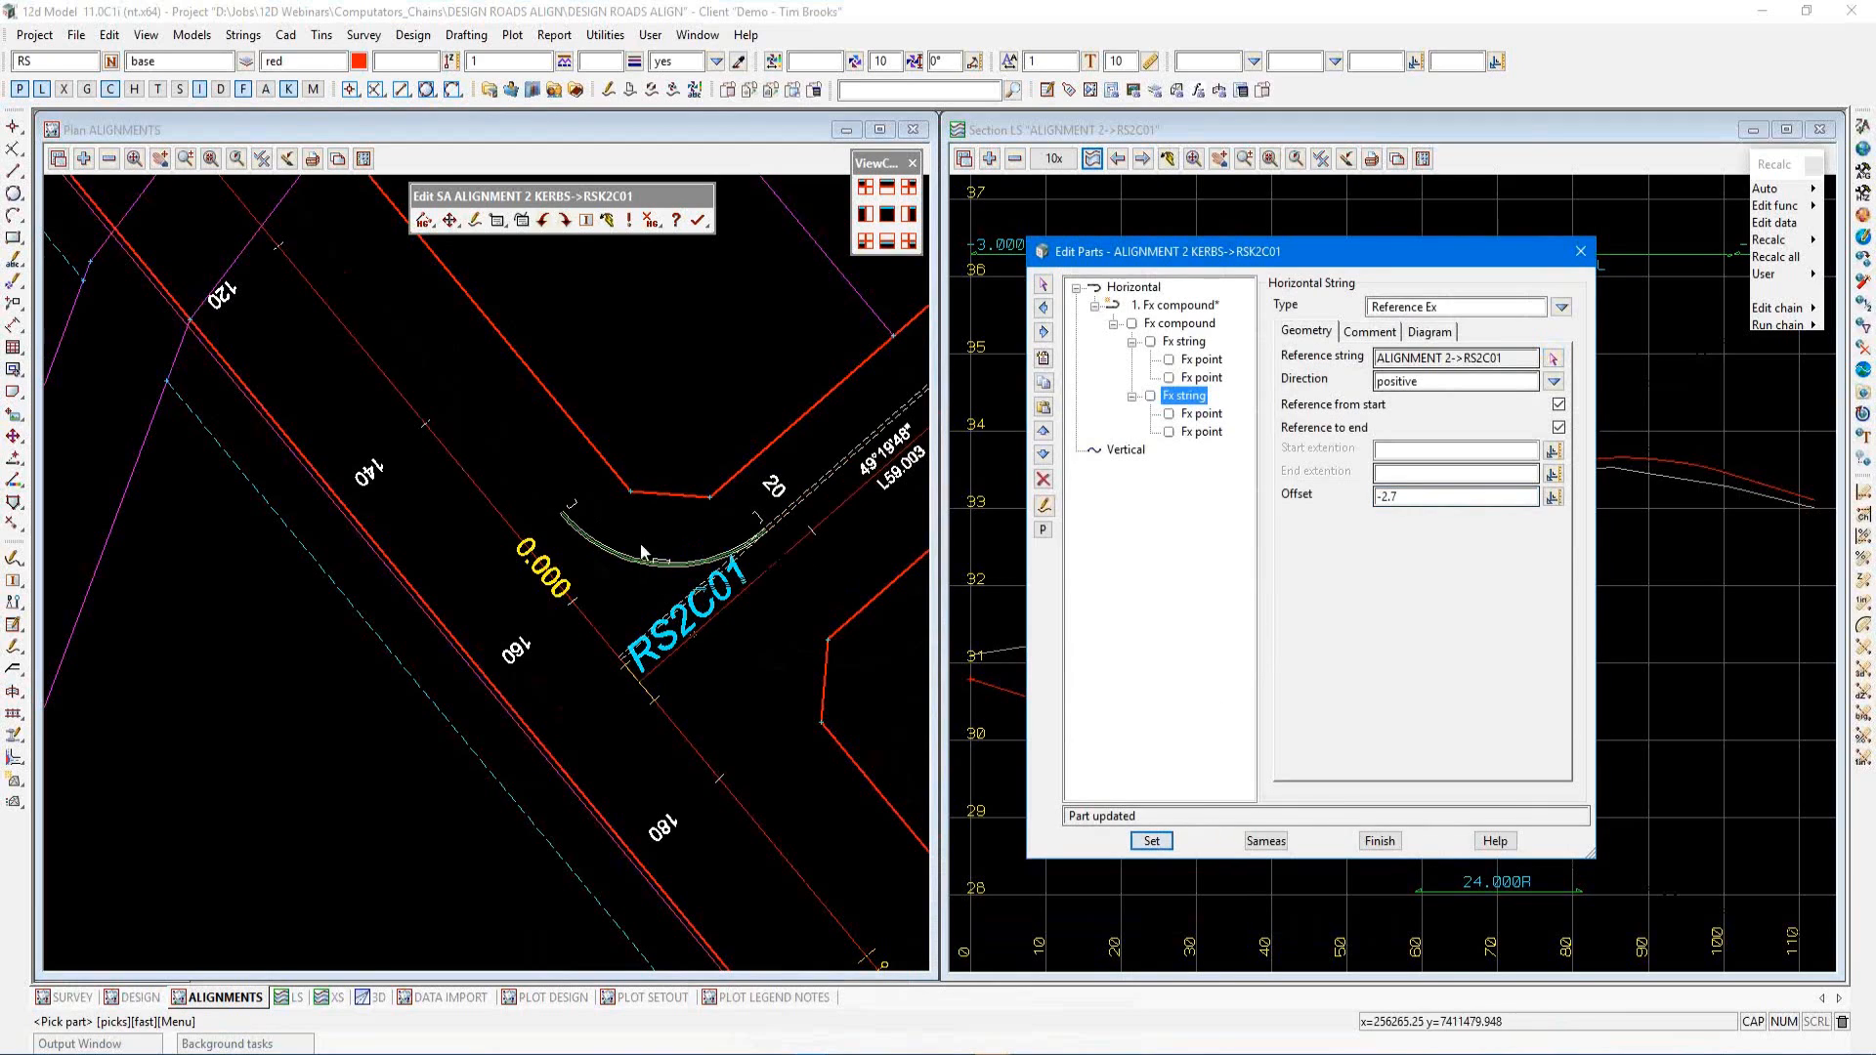
Inspect the new kerb fillet in the plan view and move the parts editor aside
left_click(719, 646)
scroll(727, 574, "up", 3)
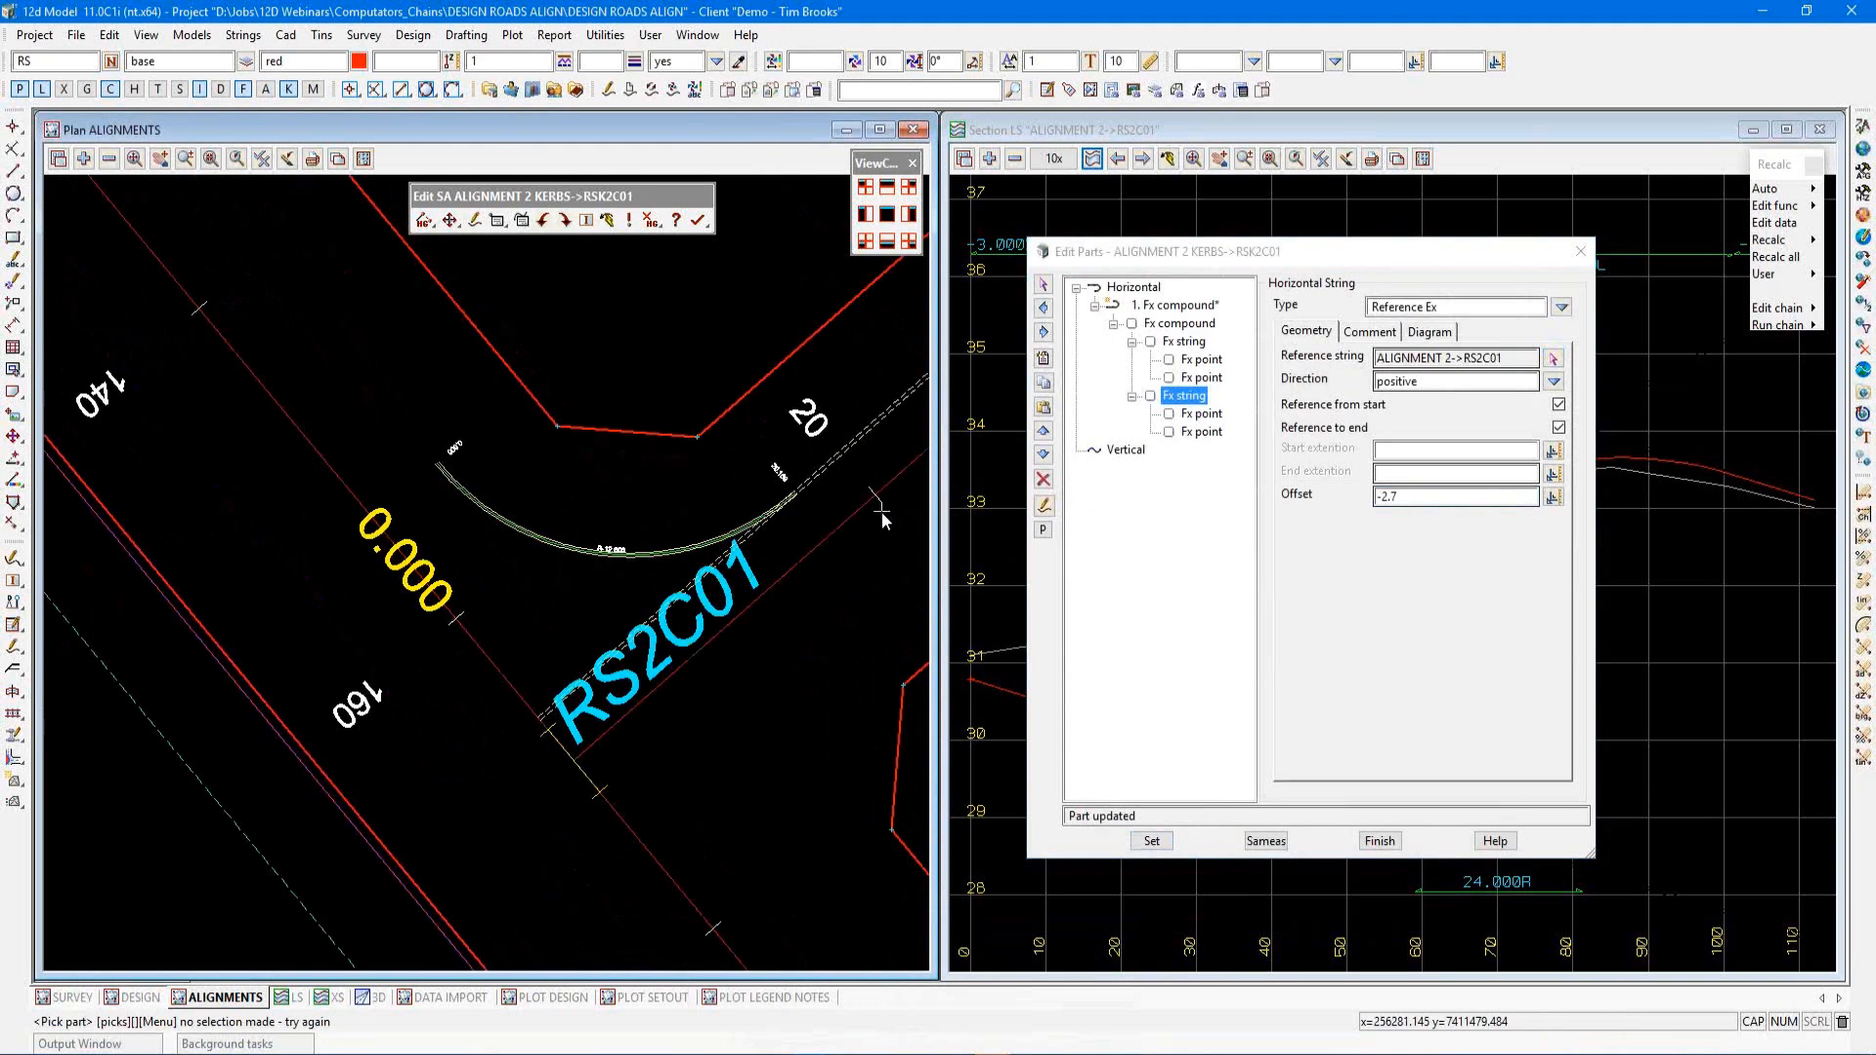
scroll(889, 513, "down", 3)
scroll(652, 565, "up", 1)
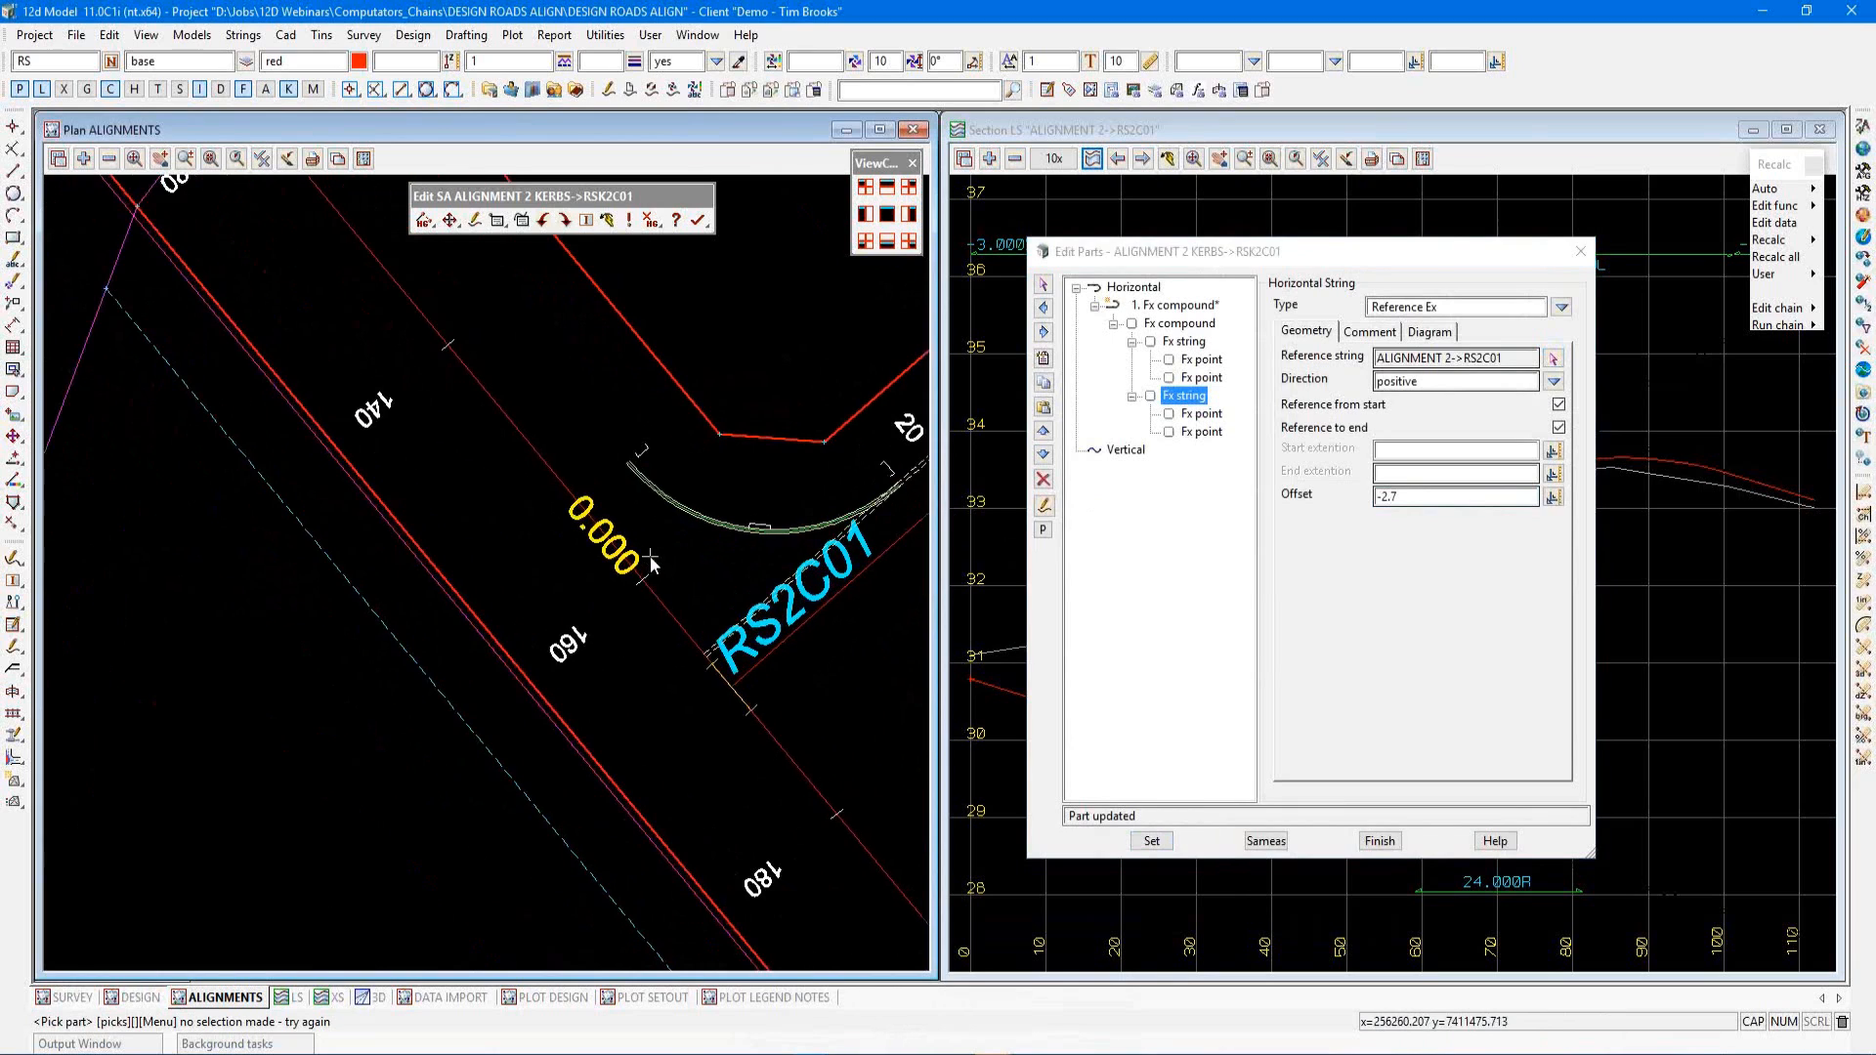
left_click_drag(1261, 251, 336, 256)
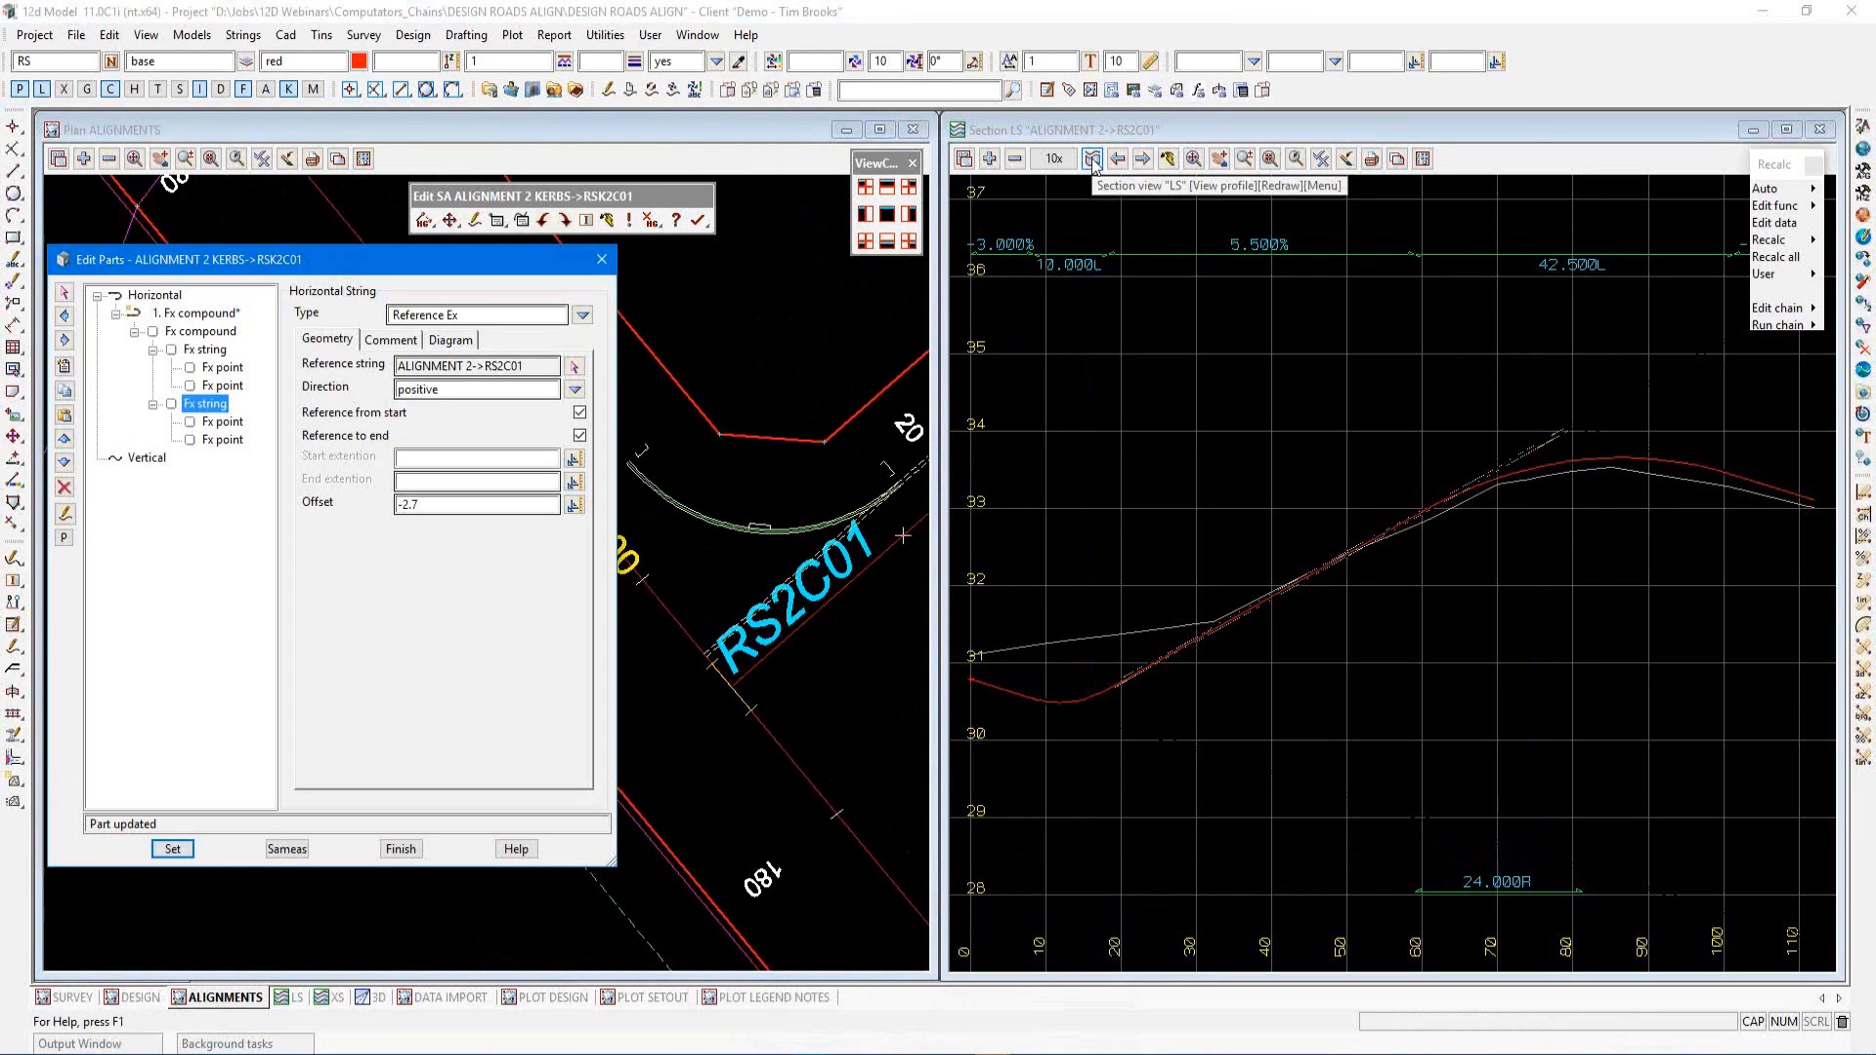
left_click(985, 342)
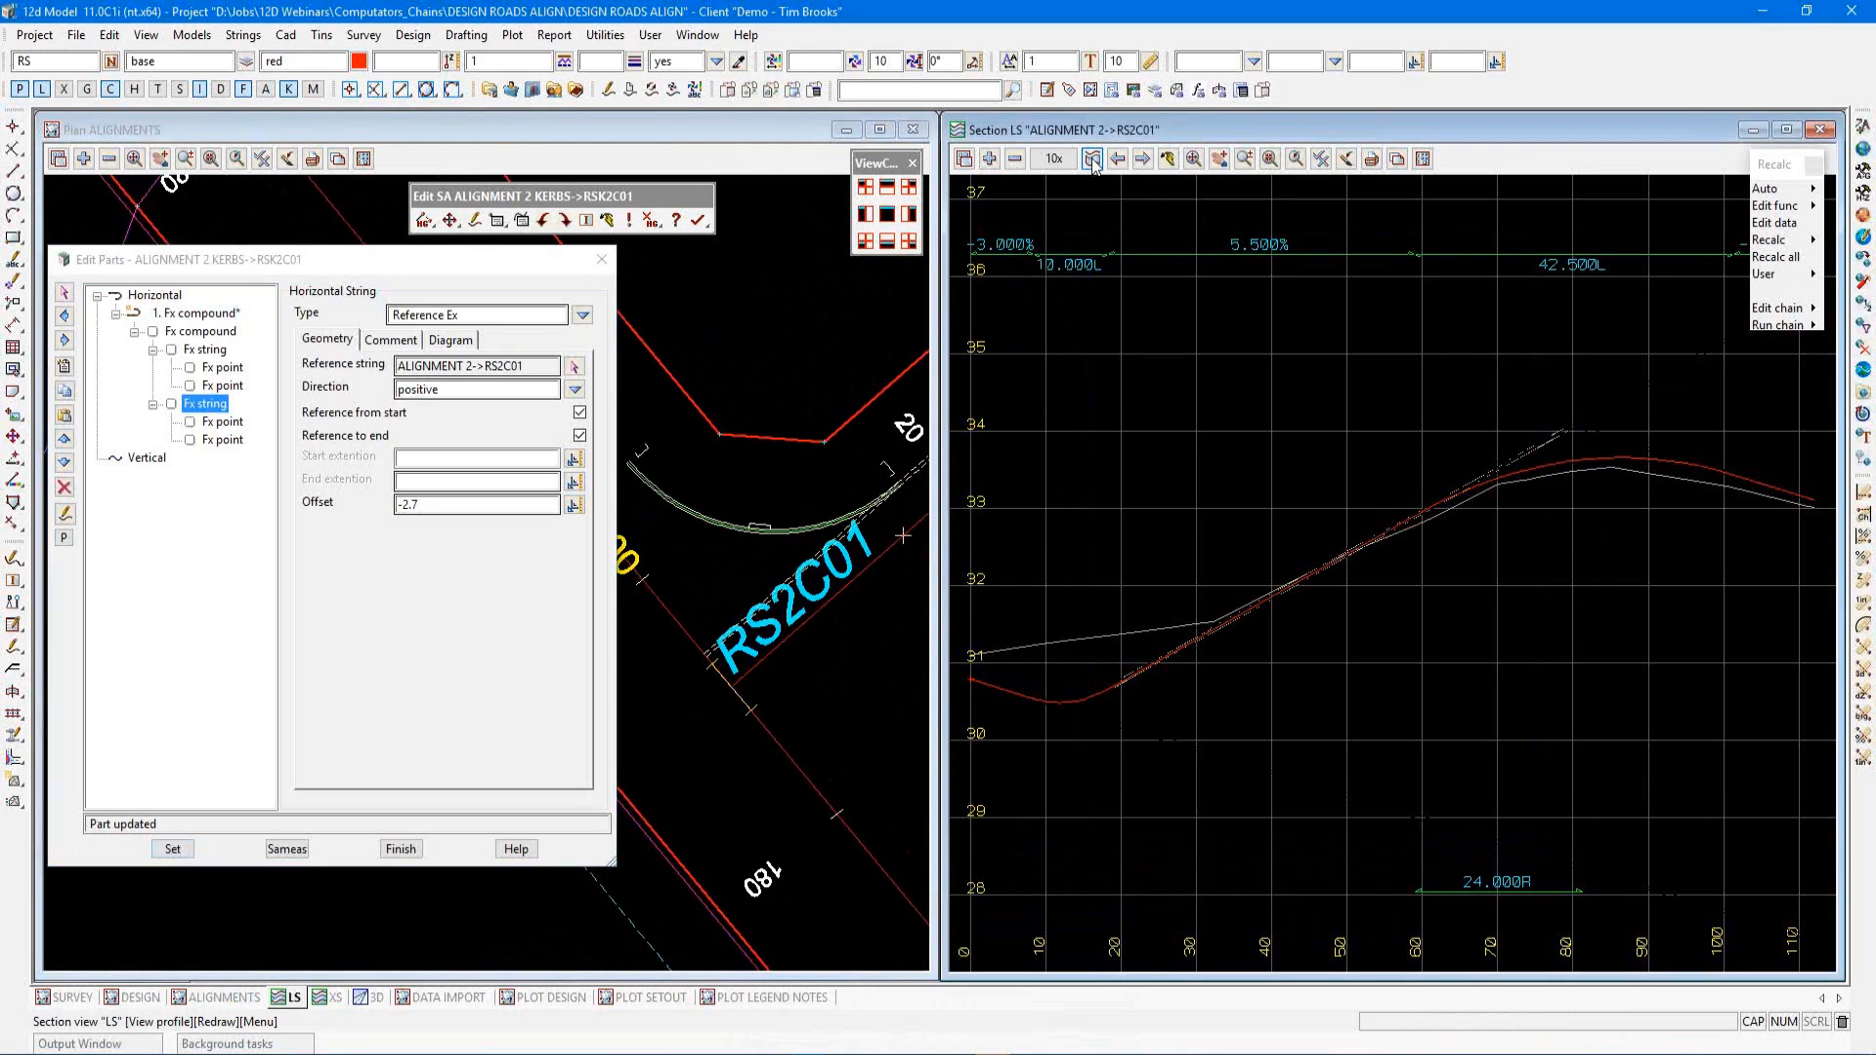
Add a vertical part to the kerb super alignment and set its type to Computator fixed line
left_click(719, 516)
middle_click(719, 516)
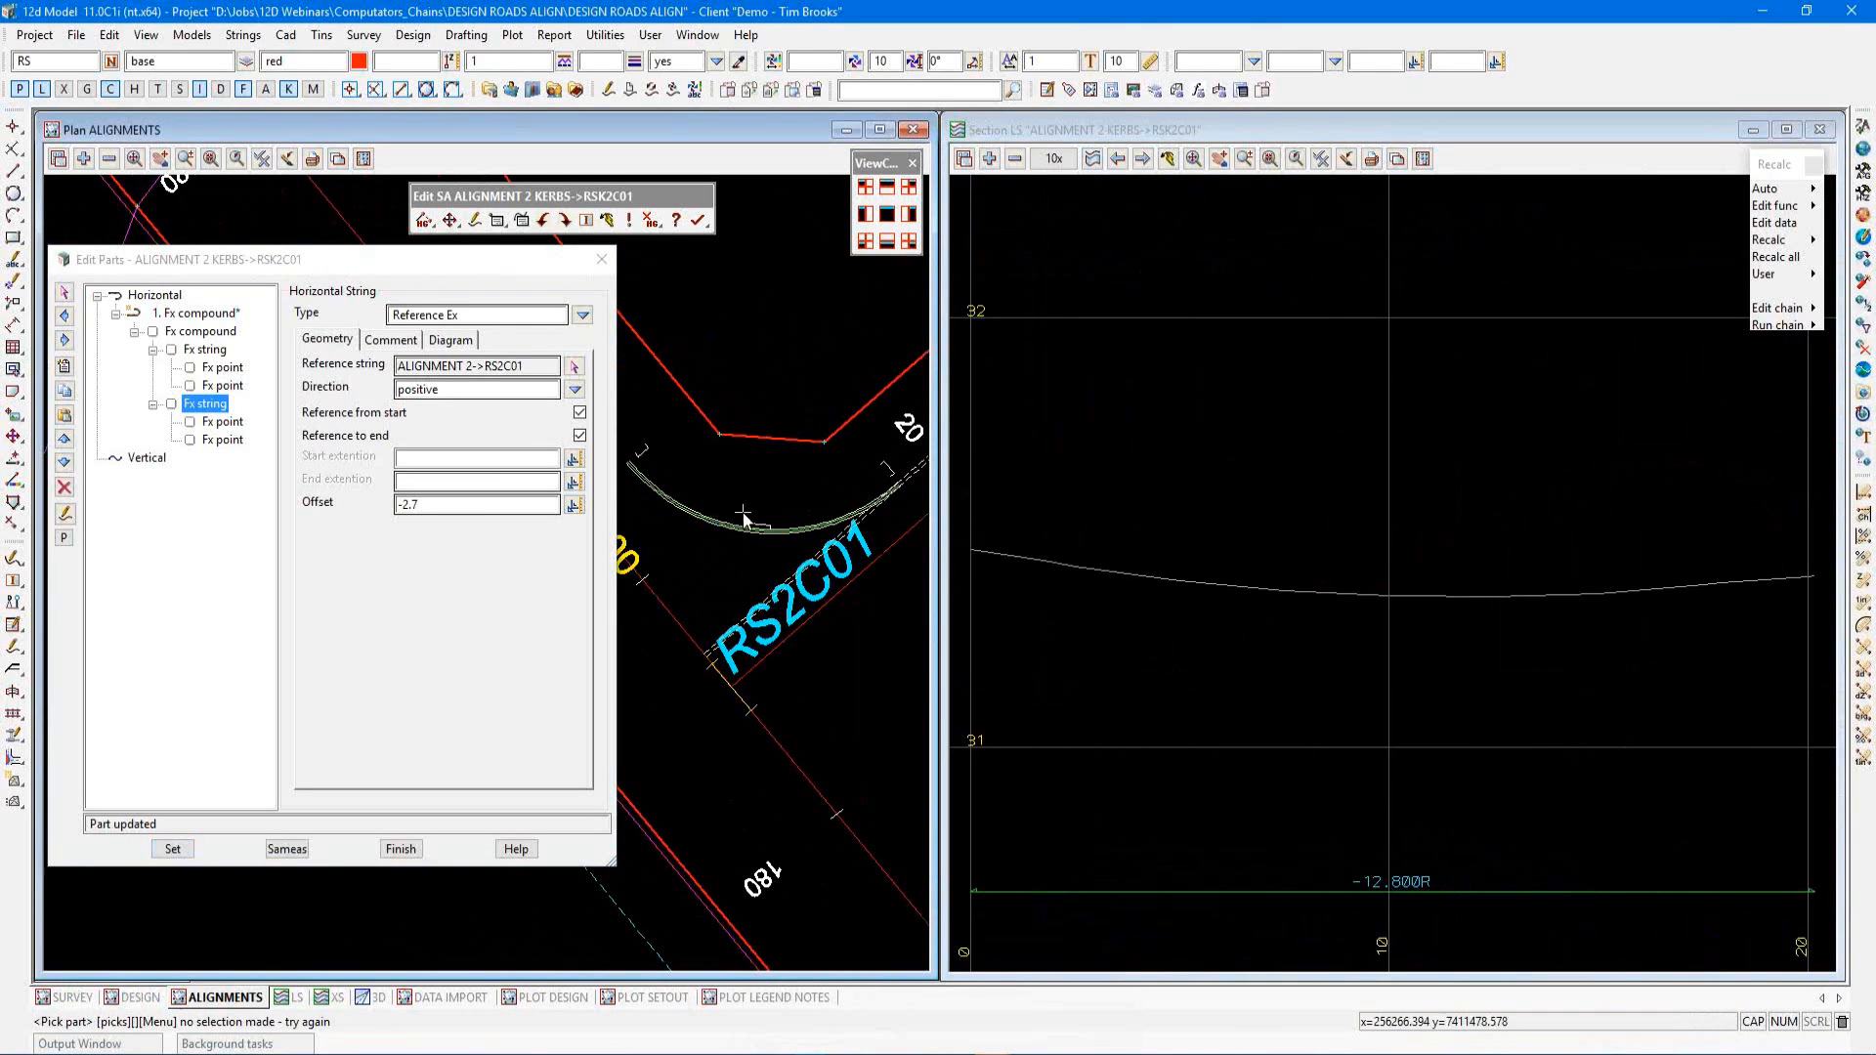
left_click(149, 460)
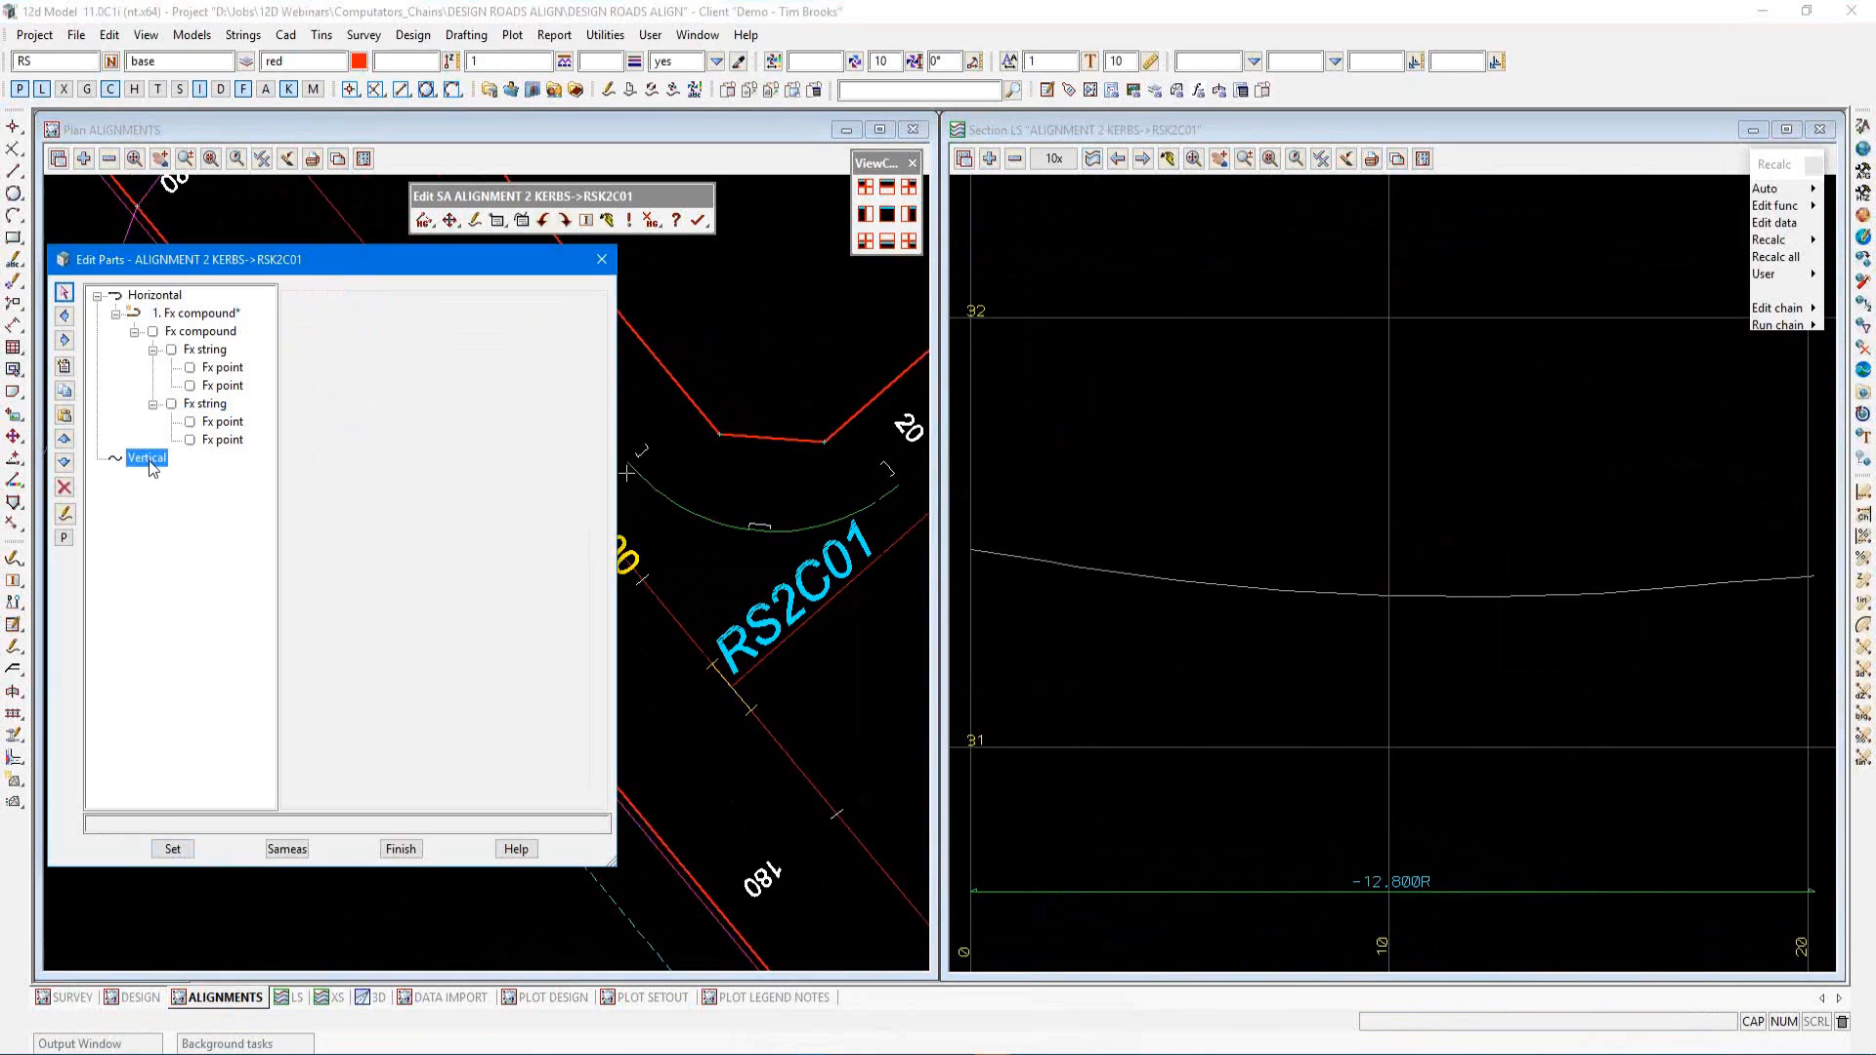
left_click(65, 368)
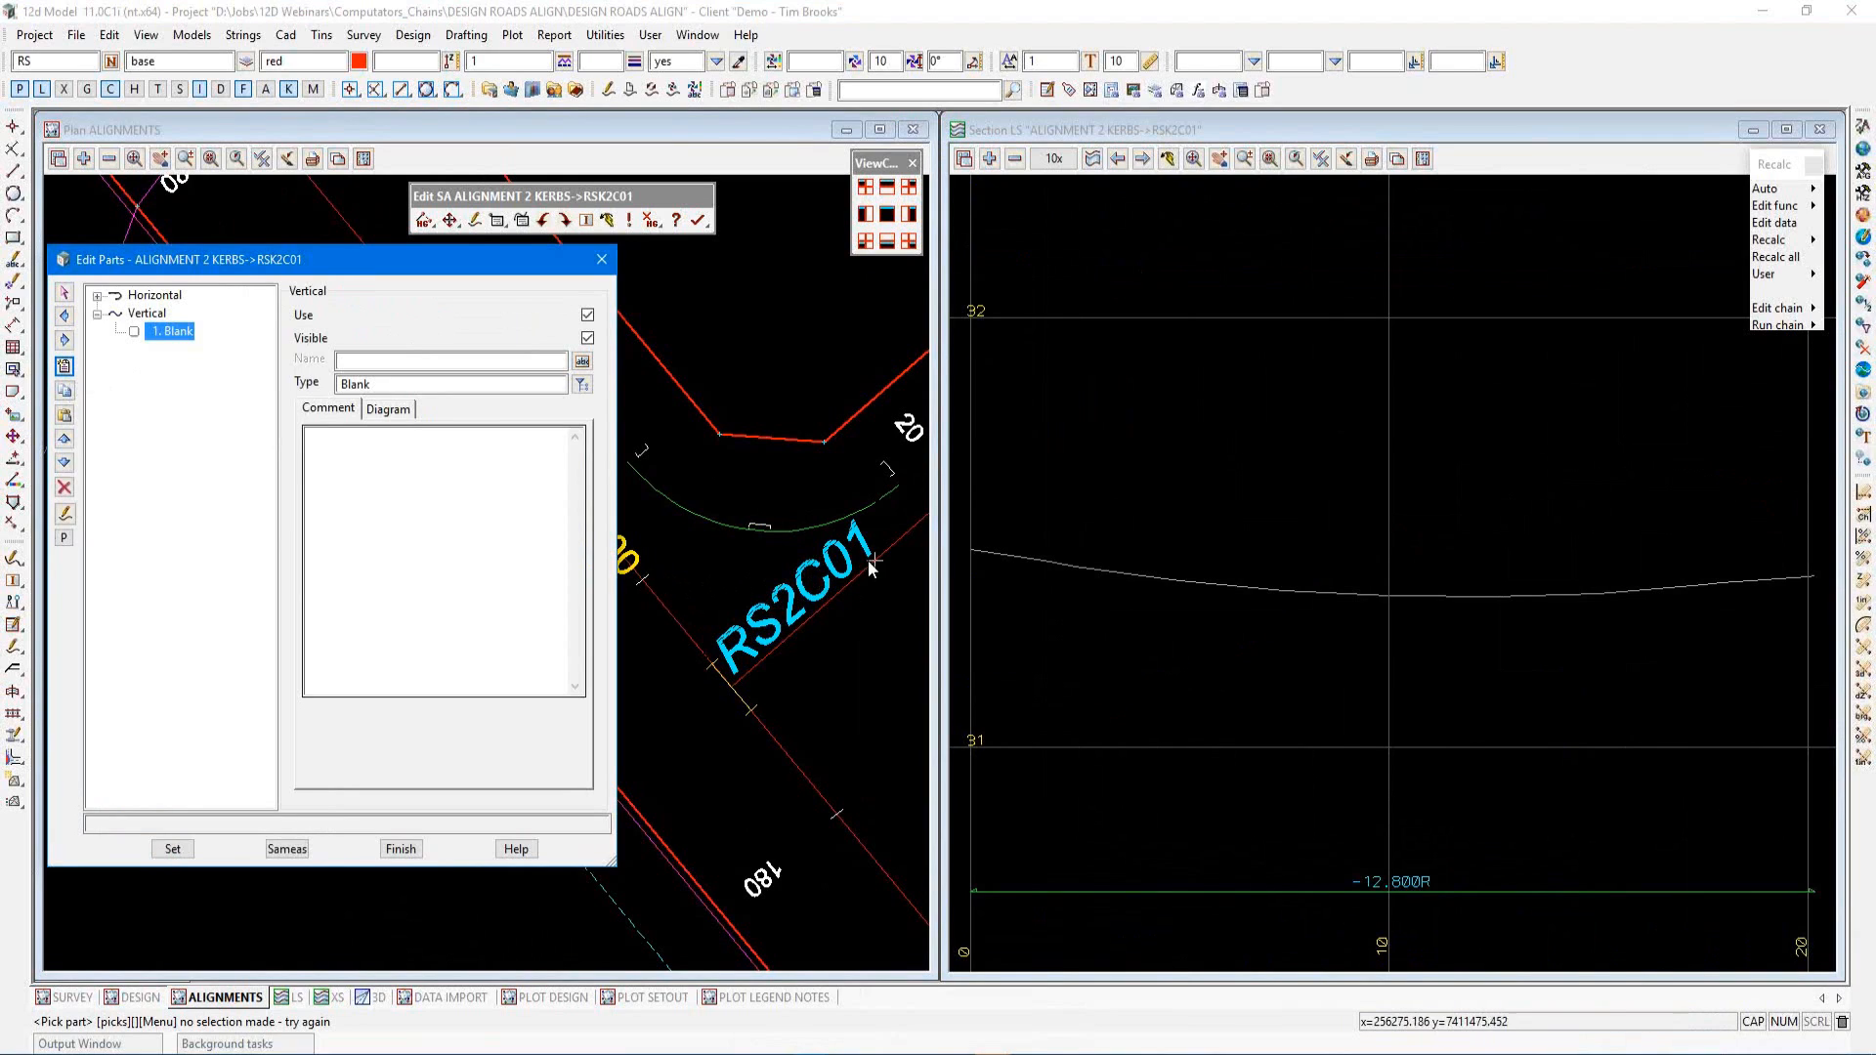
left_click(580, 386)
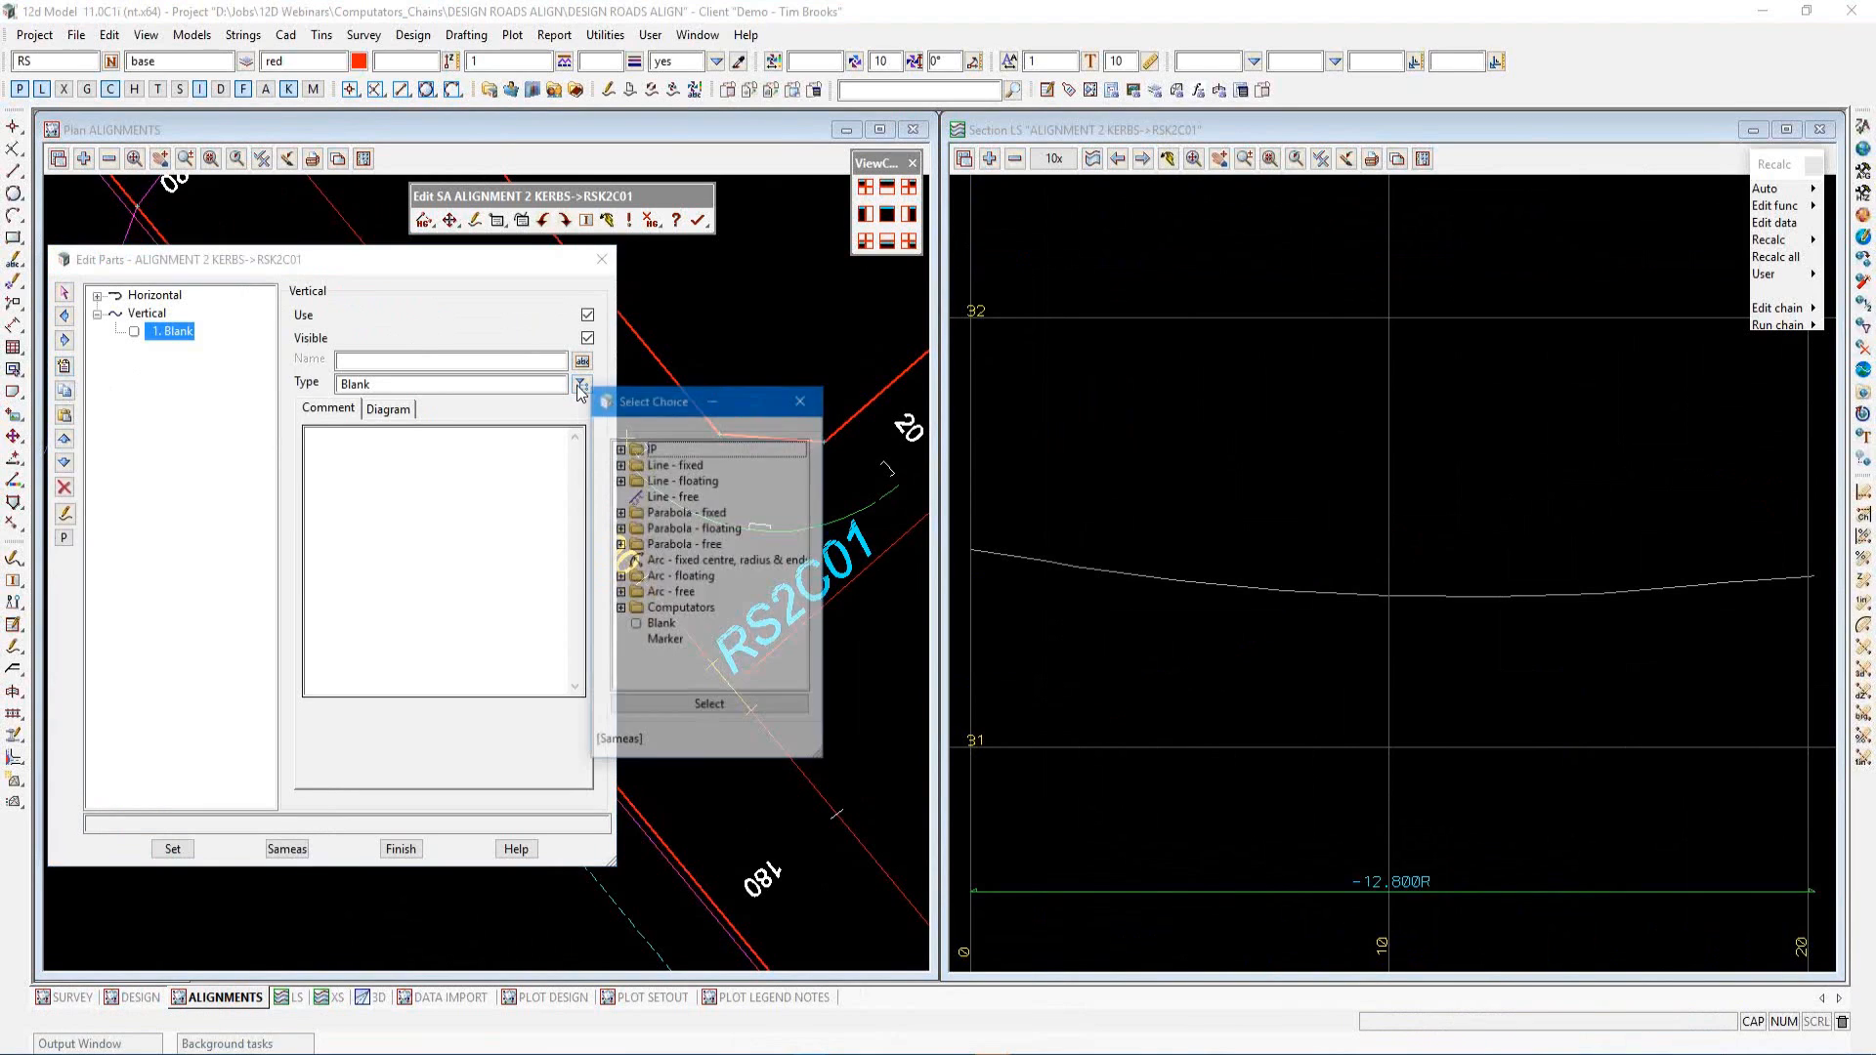
double_click(638, 607)
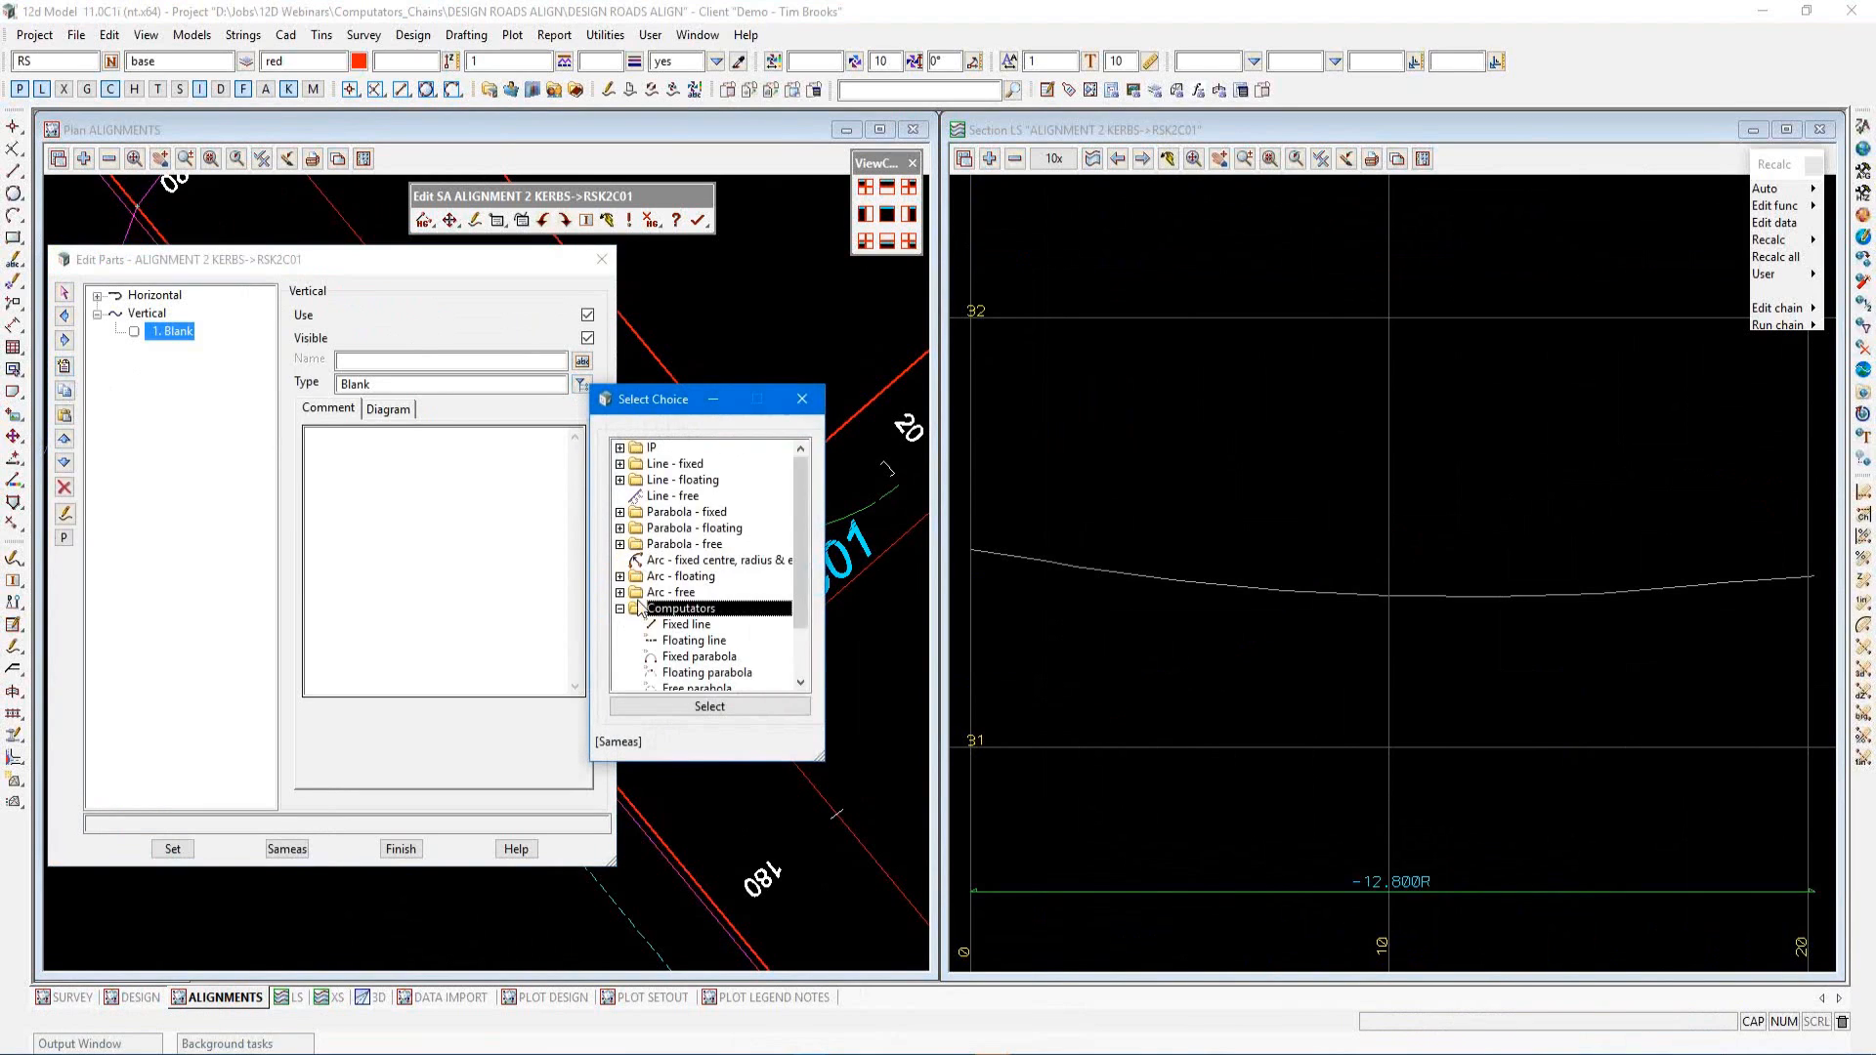
scroll(657, 592, "down", 3)
left_click(687, 578)
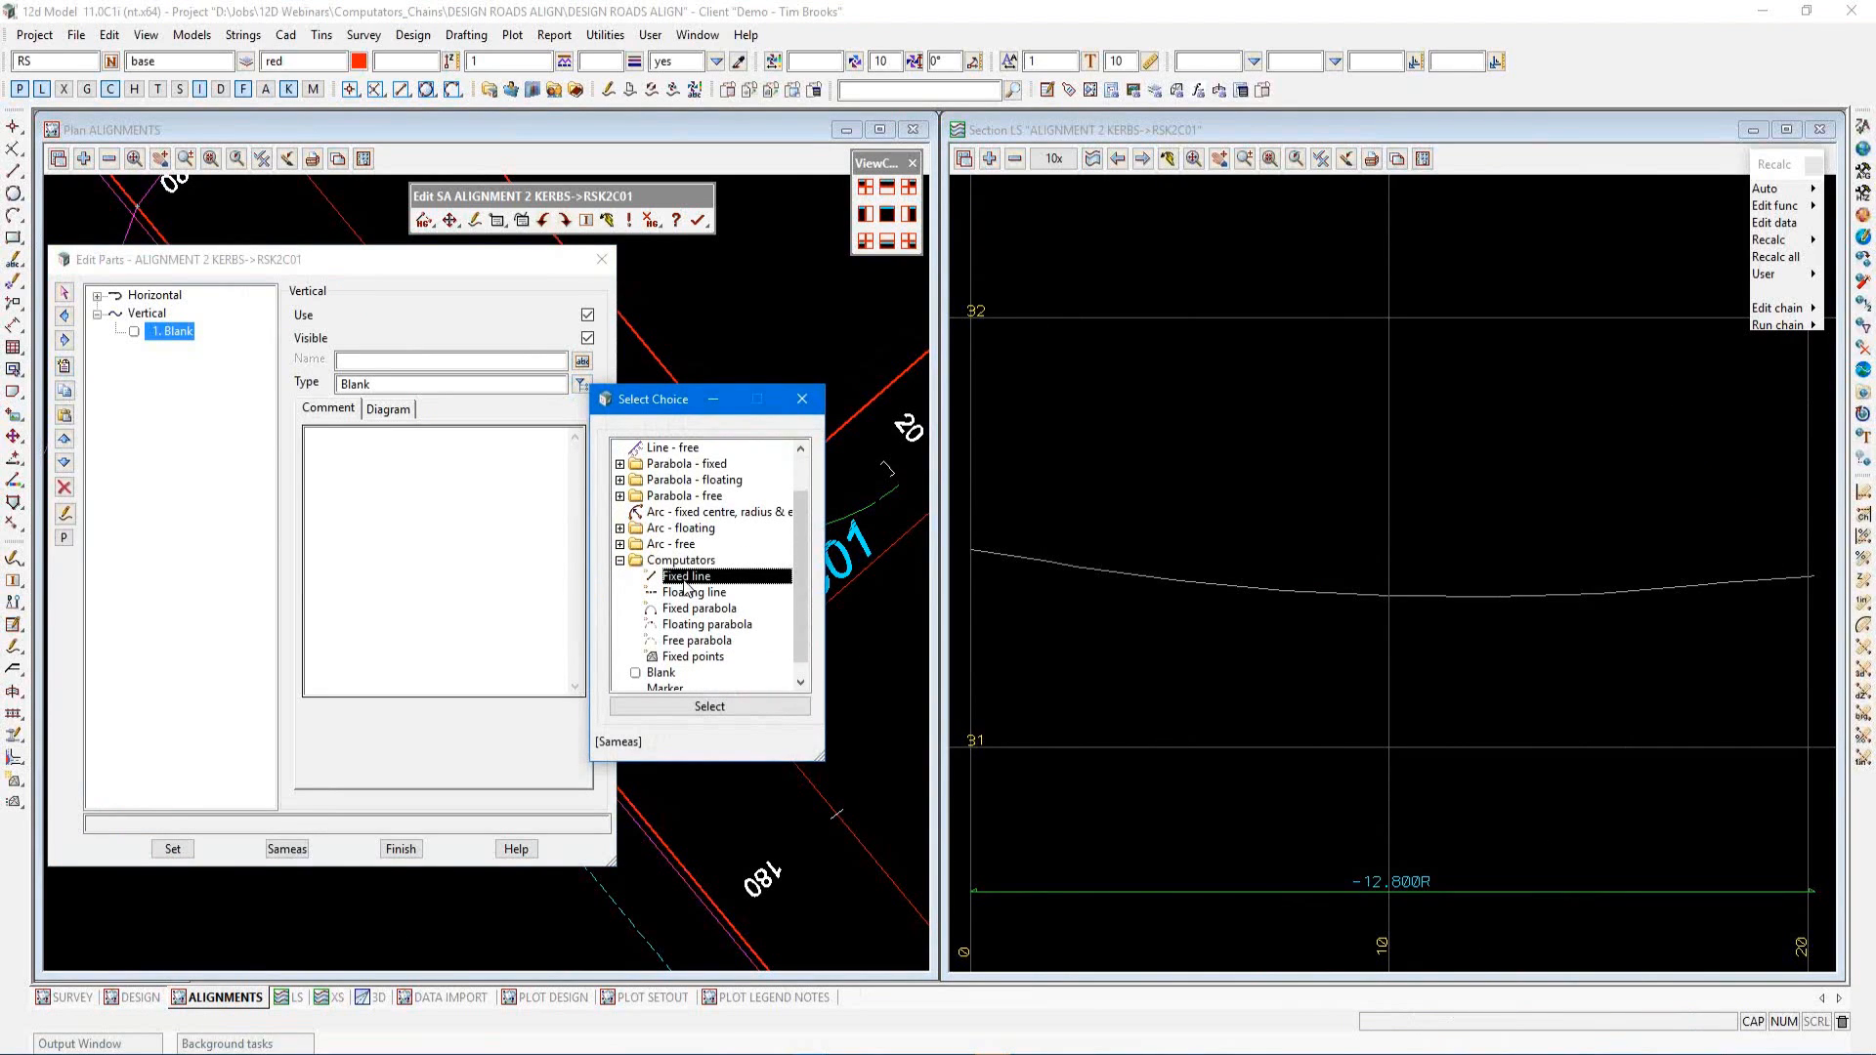
left_click(687, 707)
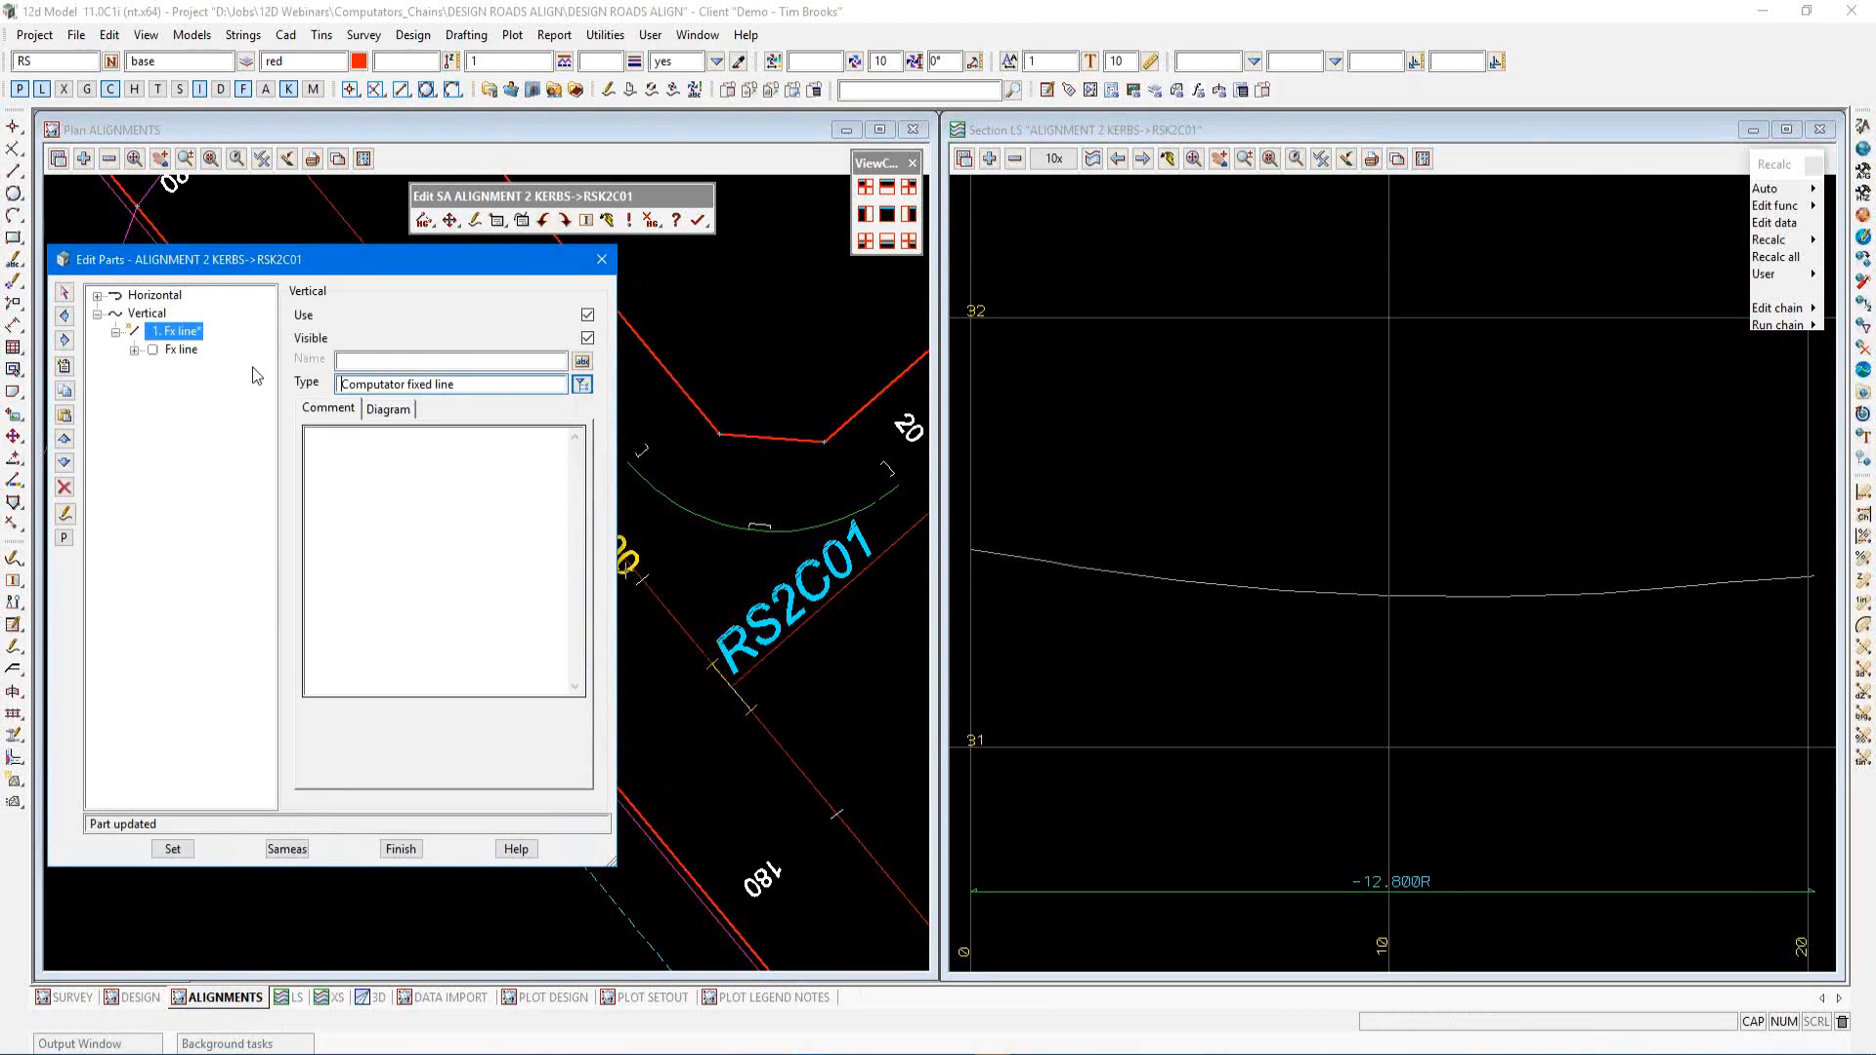
Set the vertical Fx line's type to Chainage Reference and reference it to ALIGNMENT 2->RS2B01
double_click(184, 350)
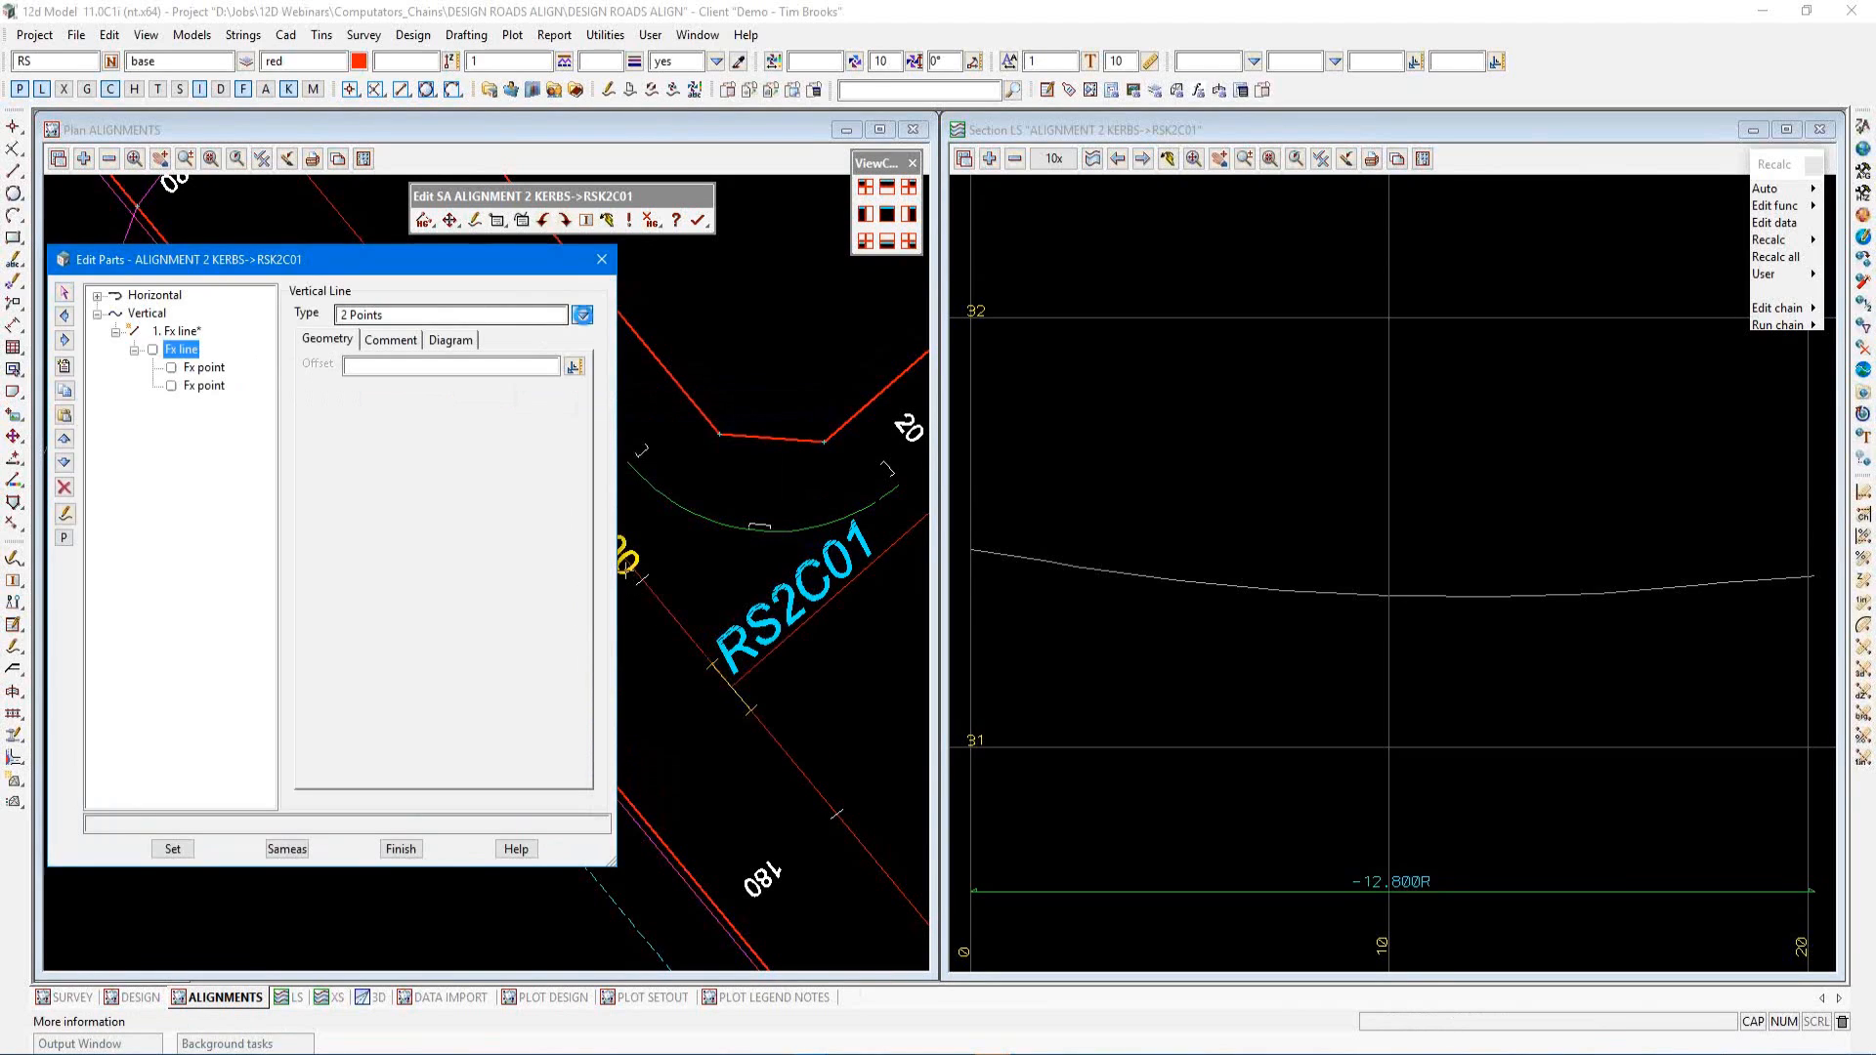
left_click(583, 315)
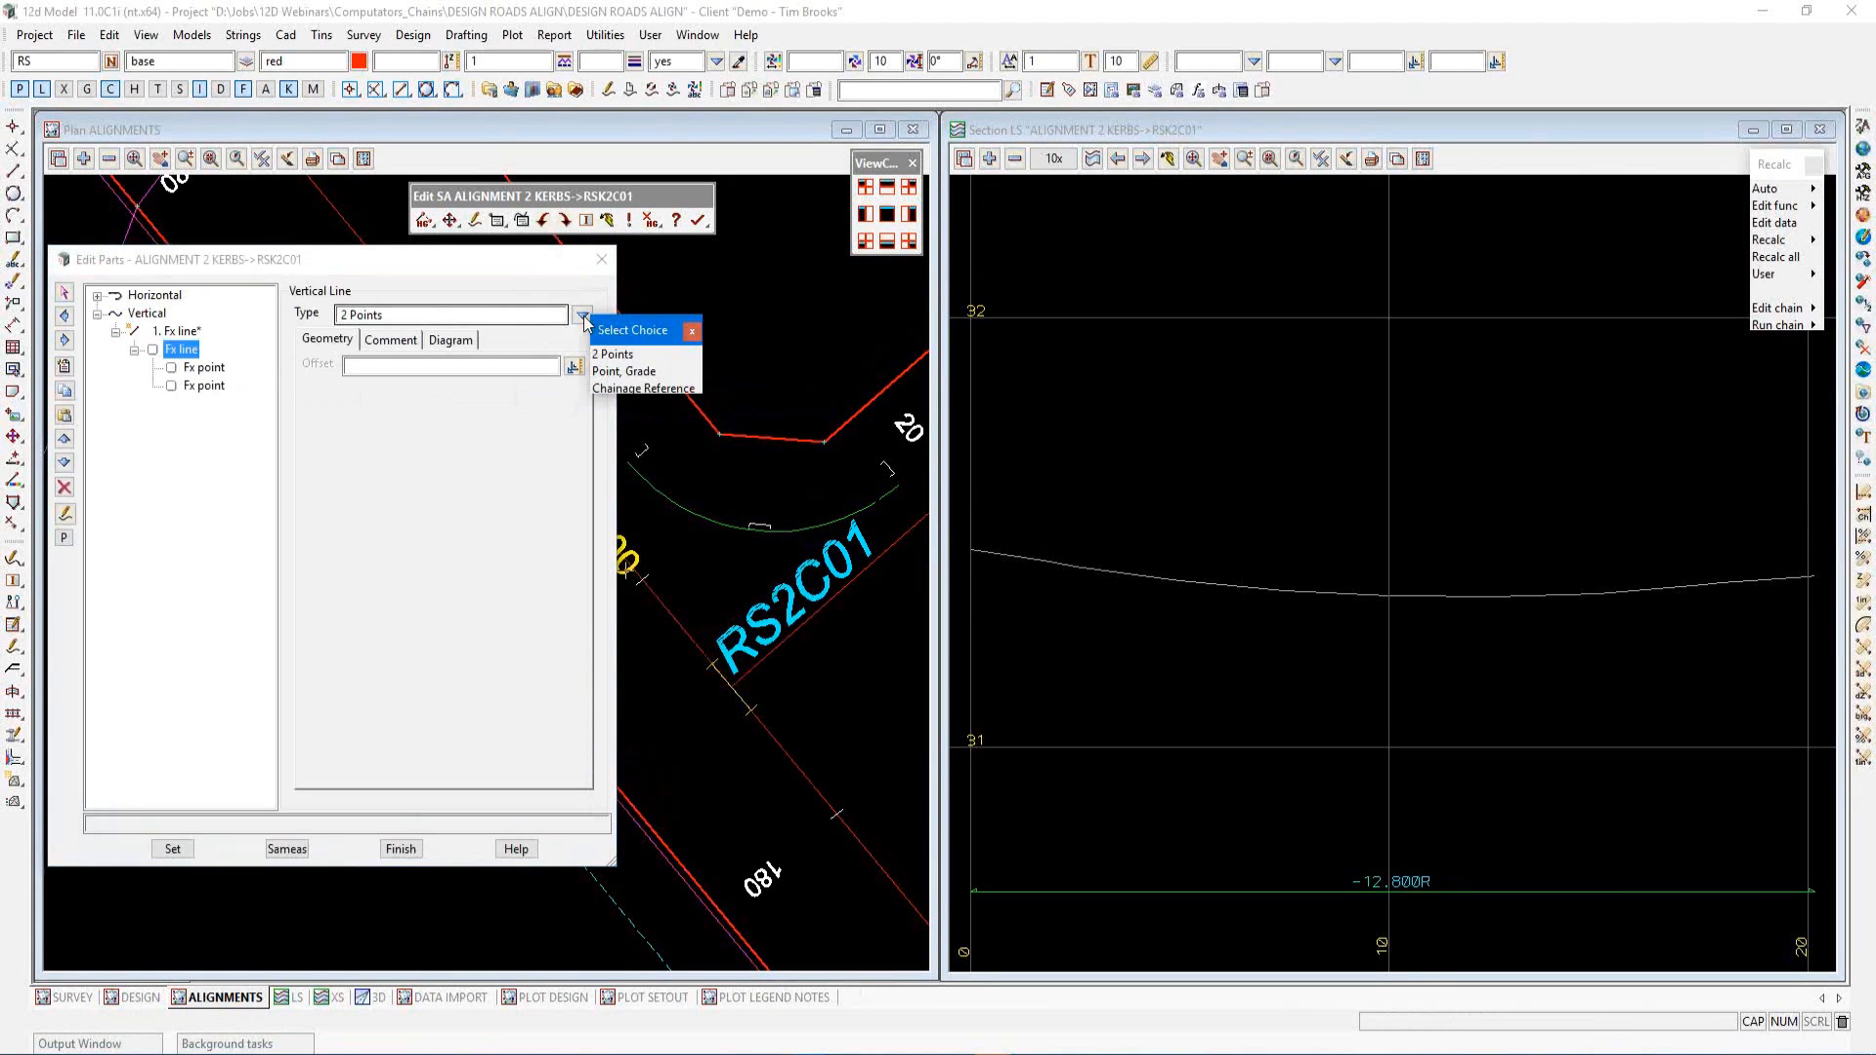
left_click(655, 389)
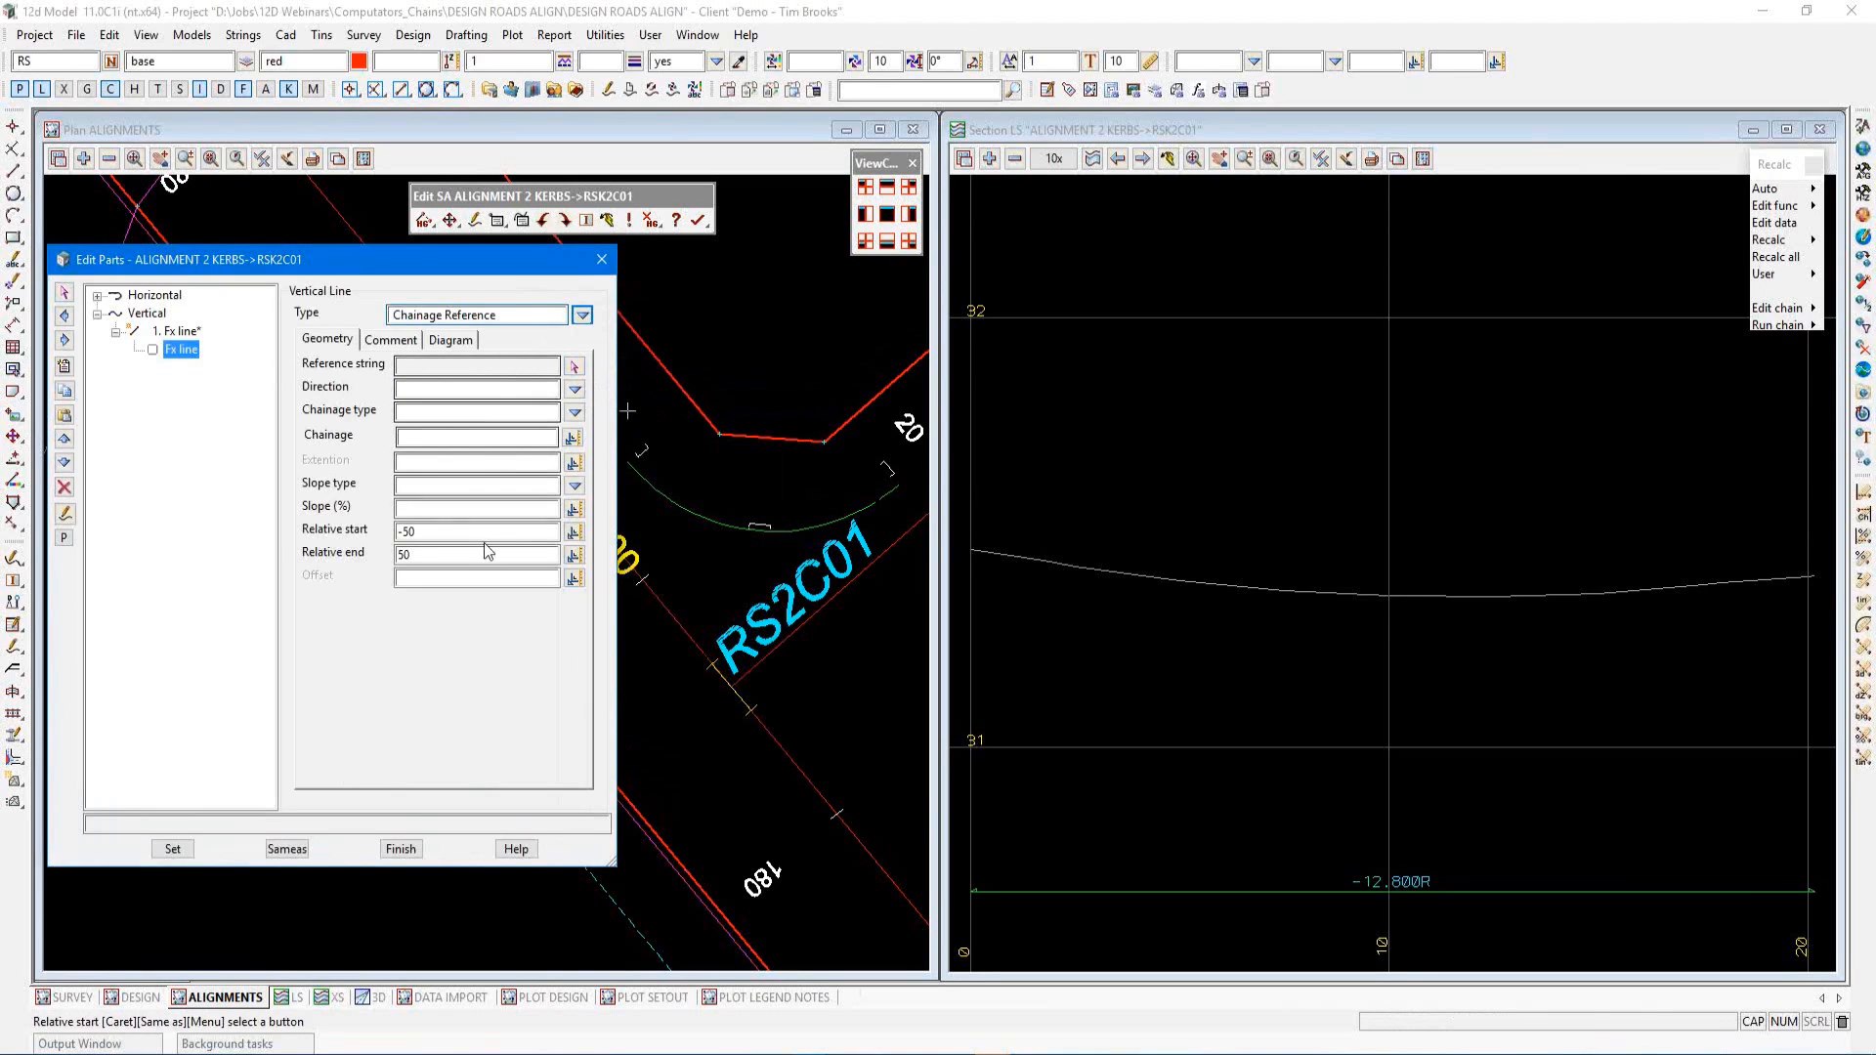
left_click(572, 368)
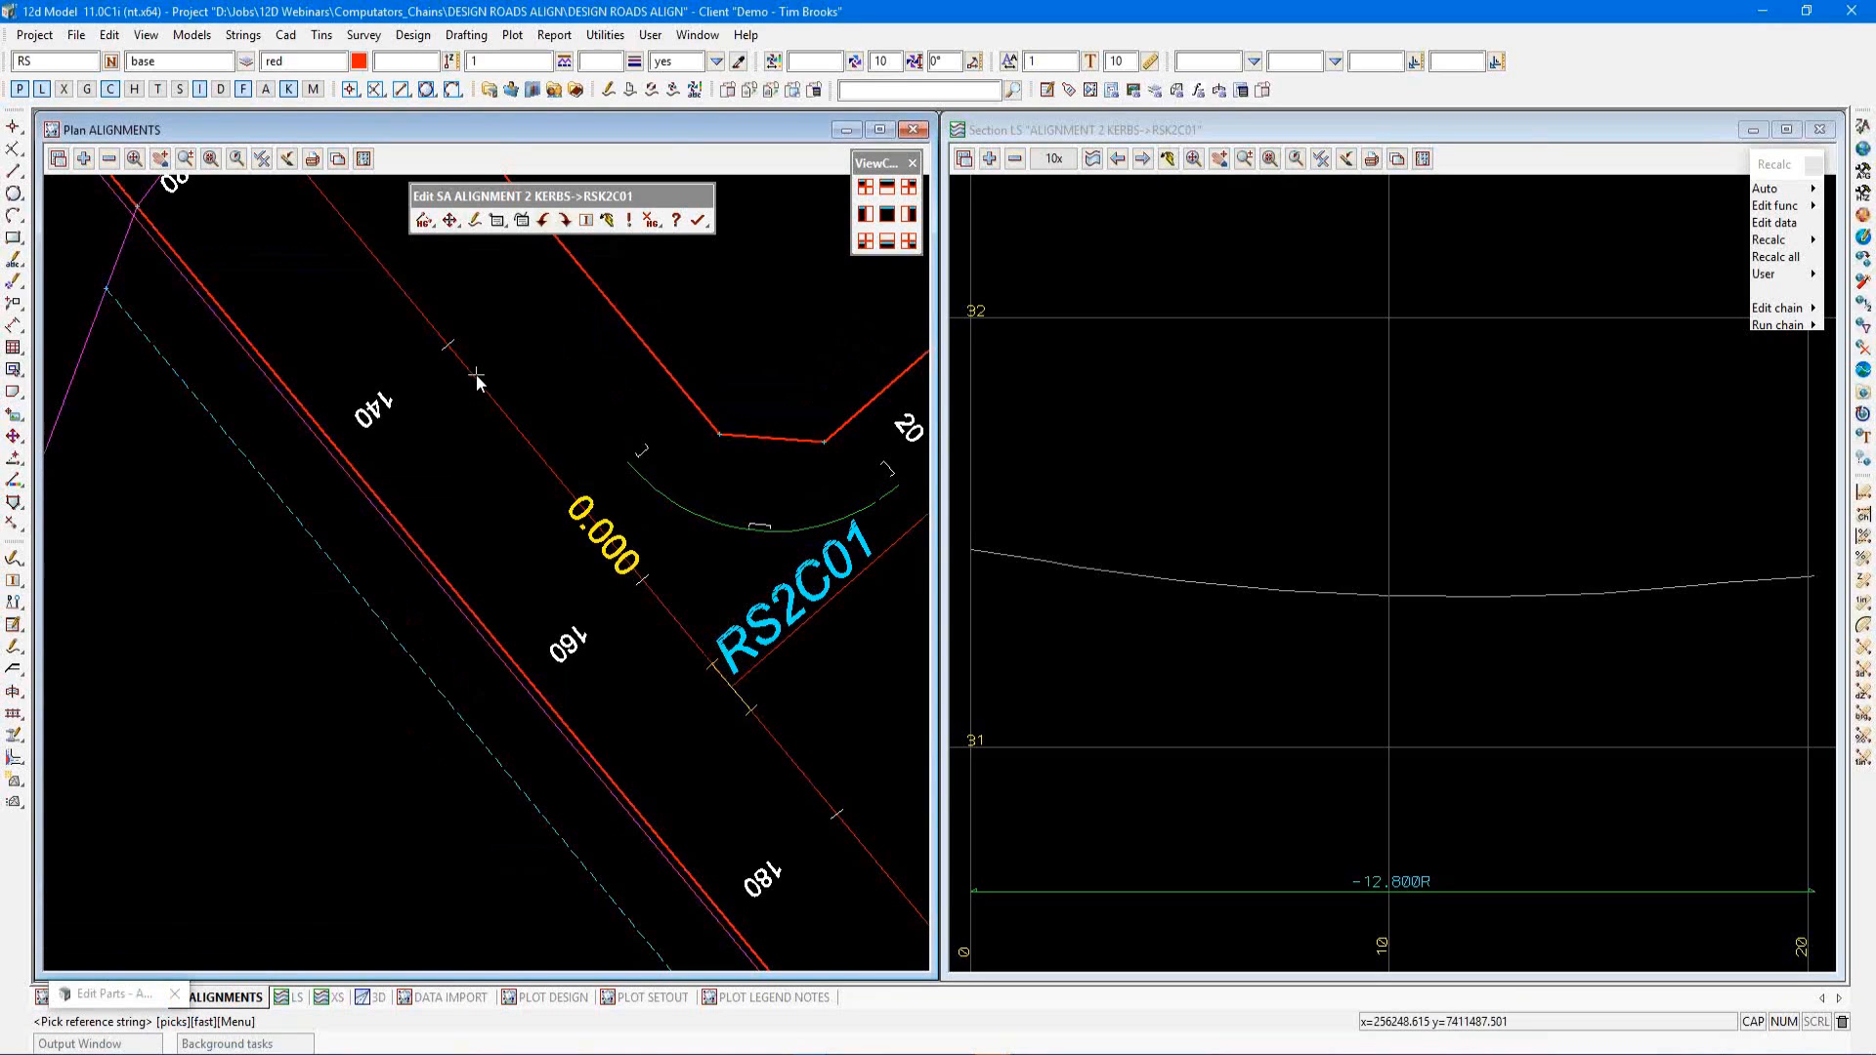
left_click(502, 412)
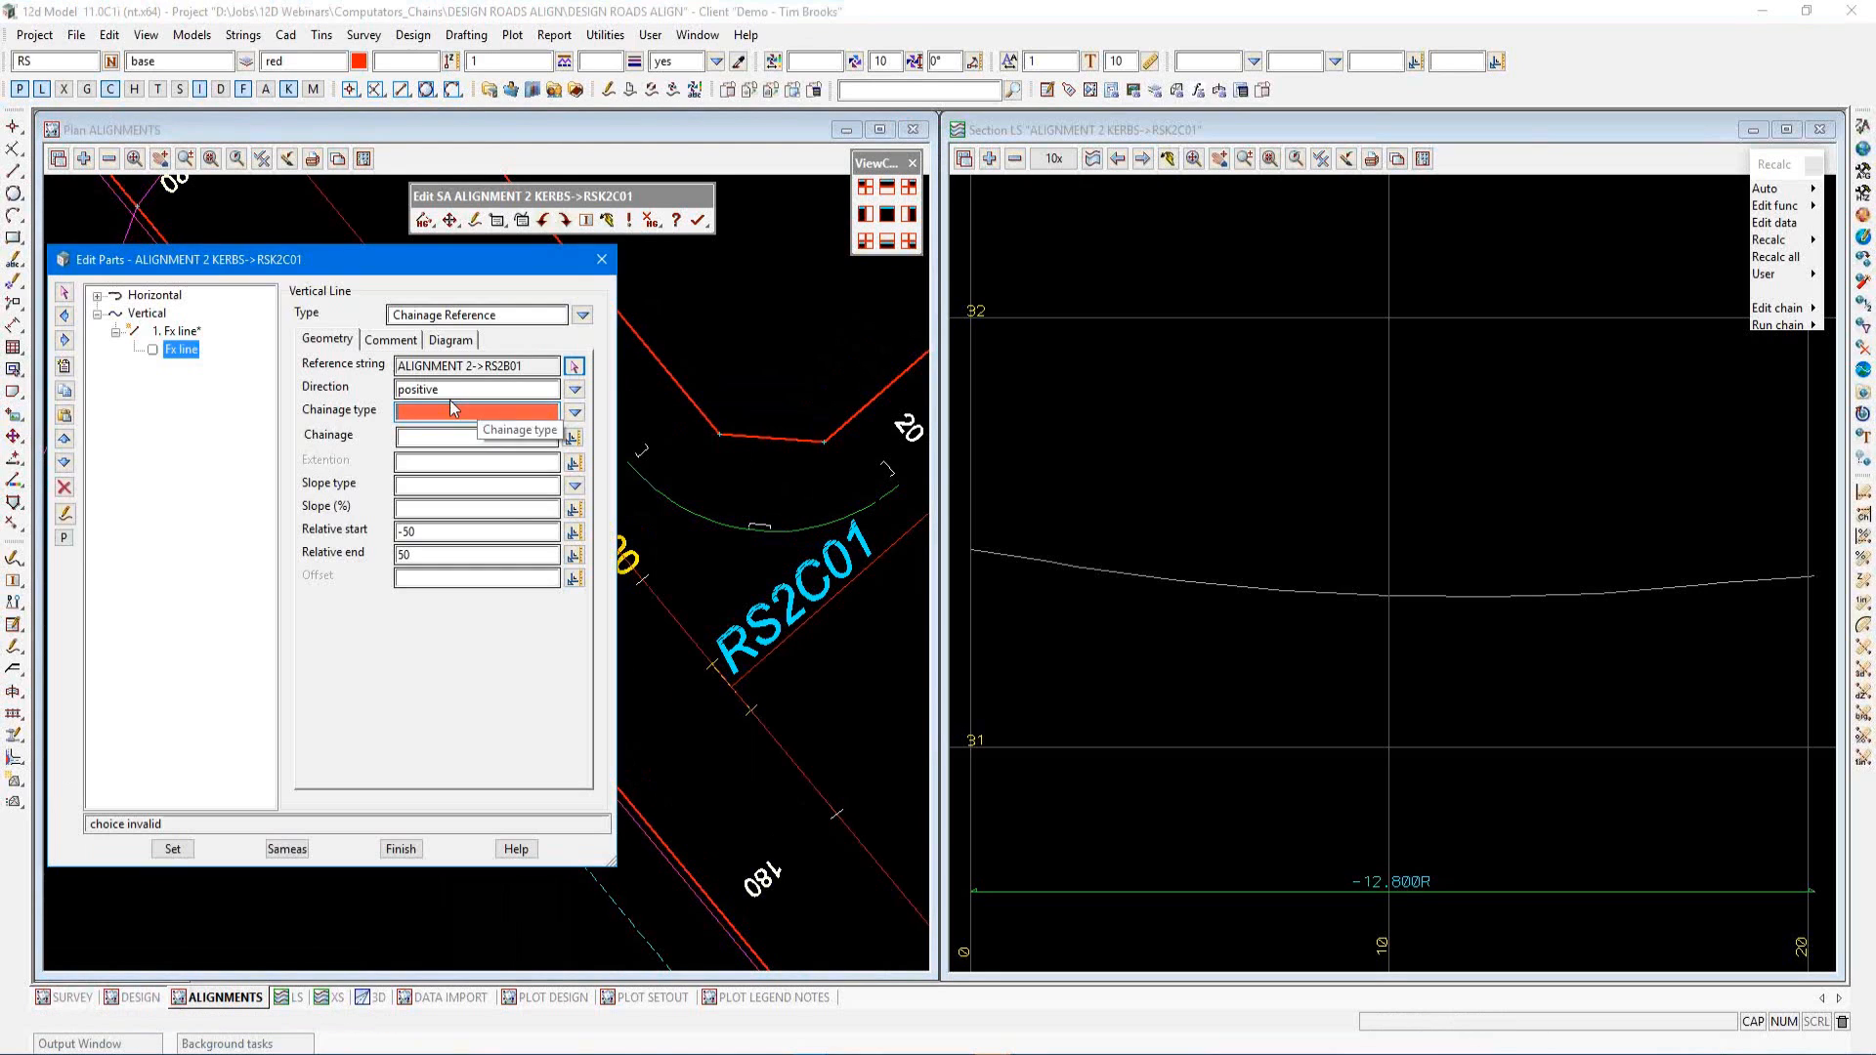
Set the chainage type to at vertex, slope type typed at -3%, relative start -5 and end 0, and apply
left_click(576, 415)
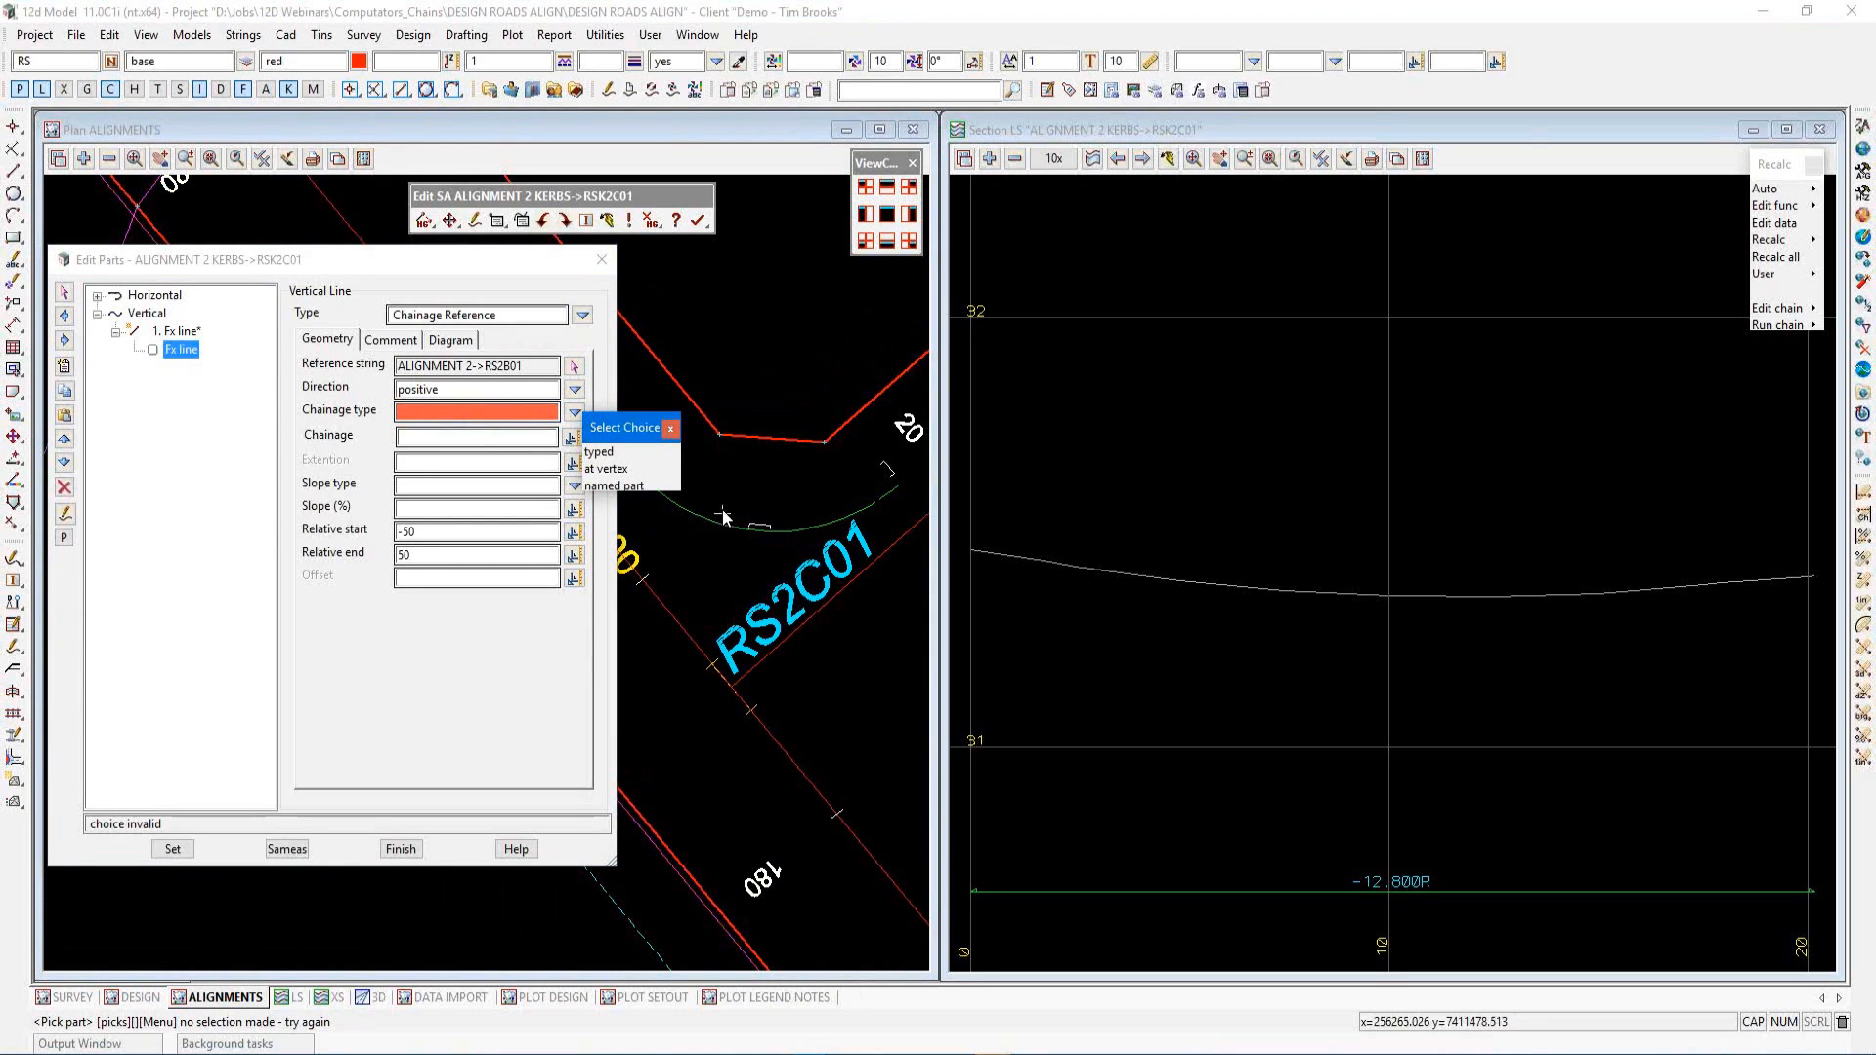
left_click(612, 470)
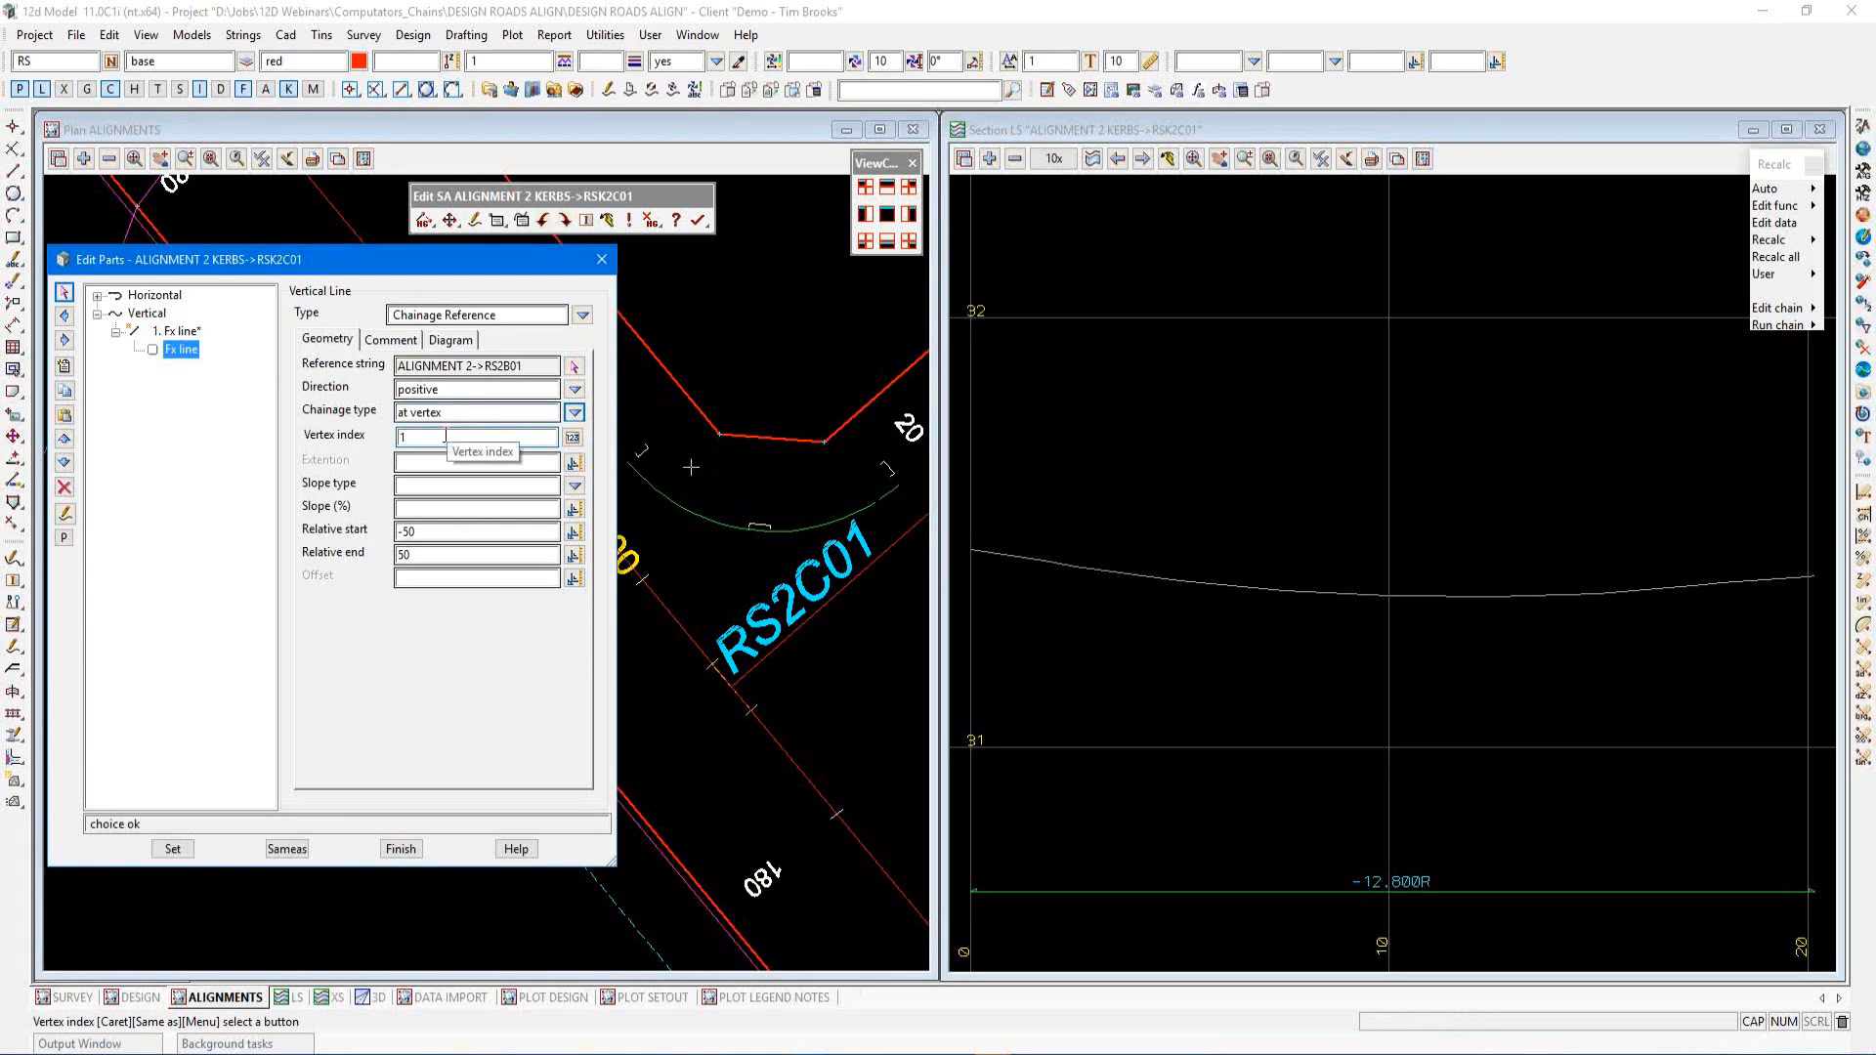
left_click(574, 488)
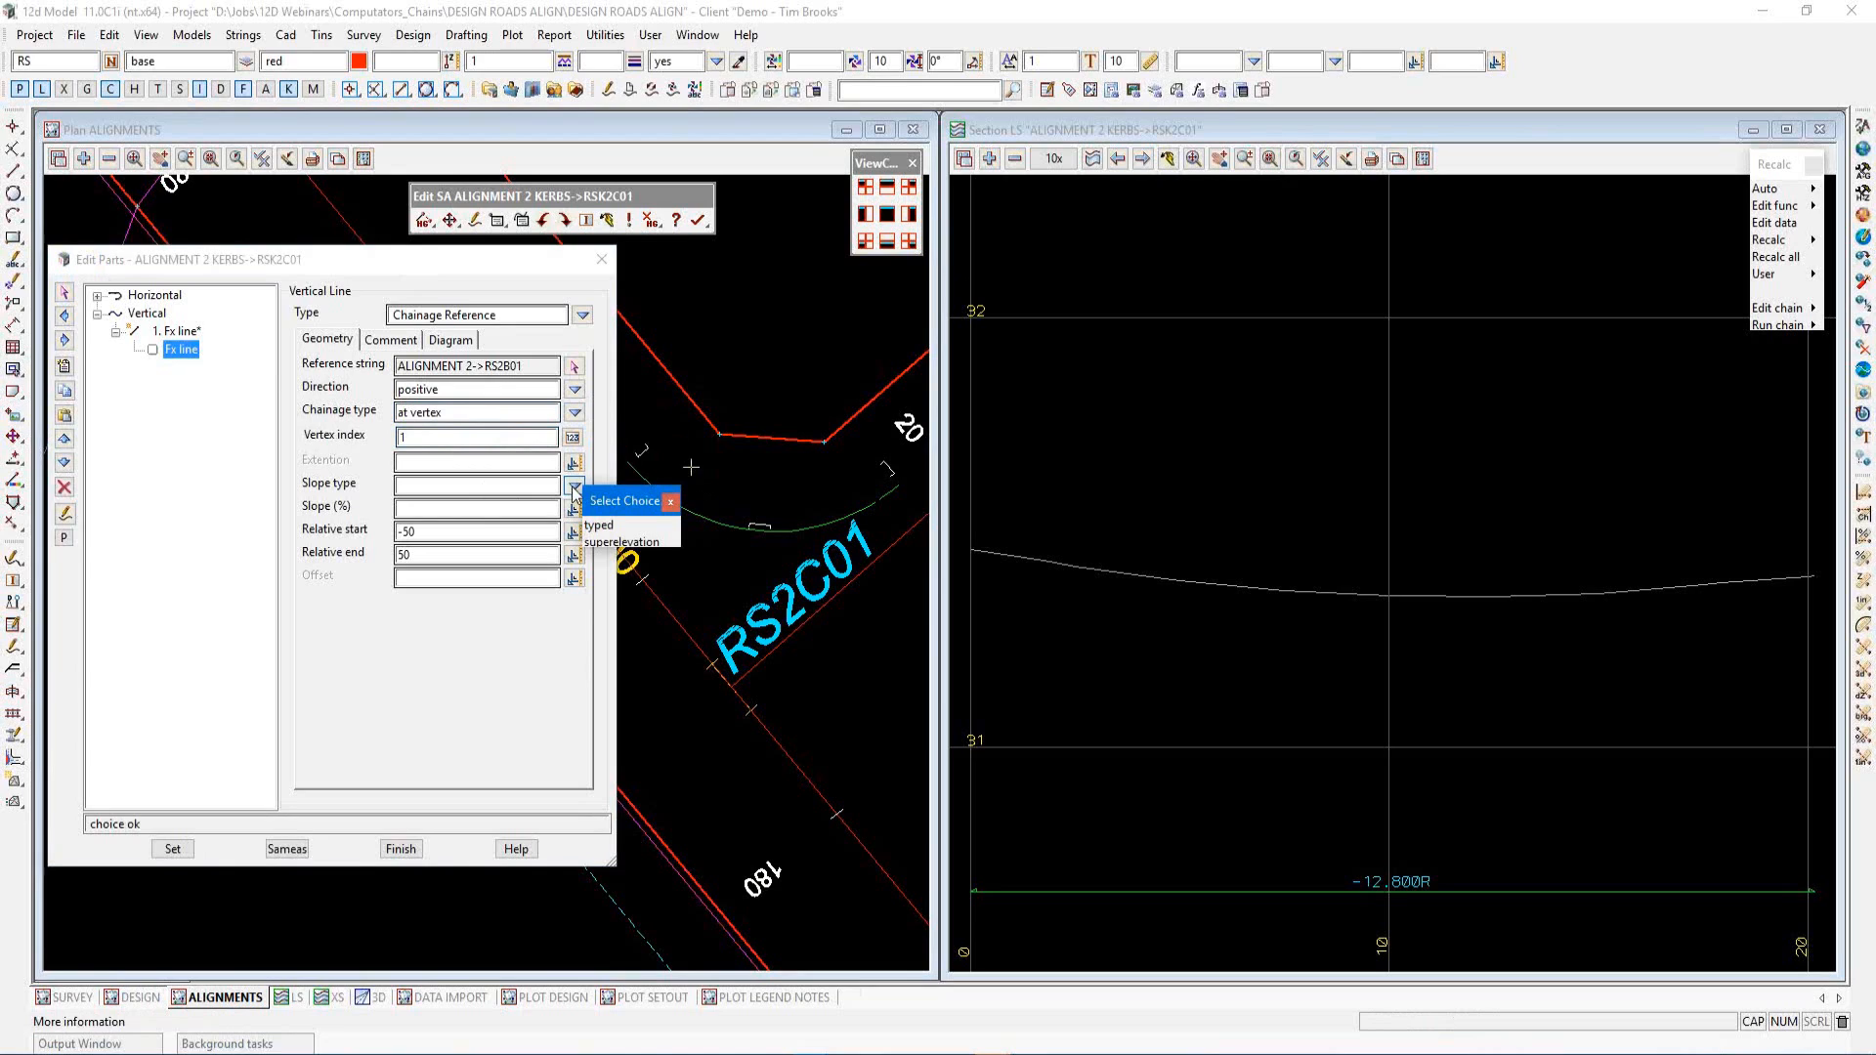
left_click(604, 527)
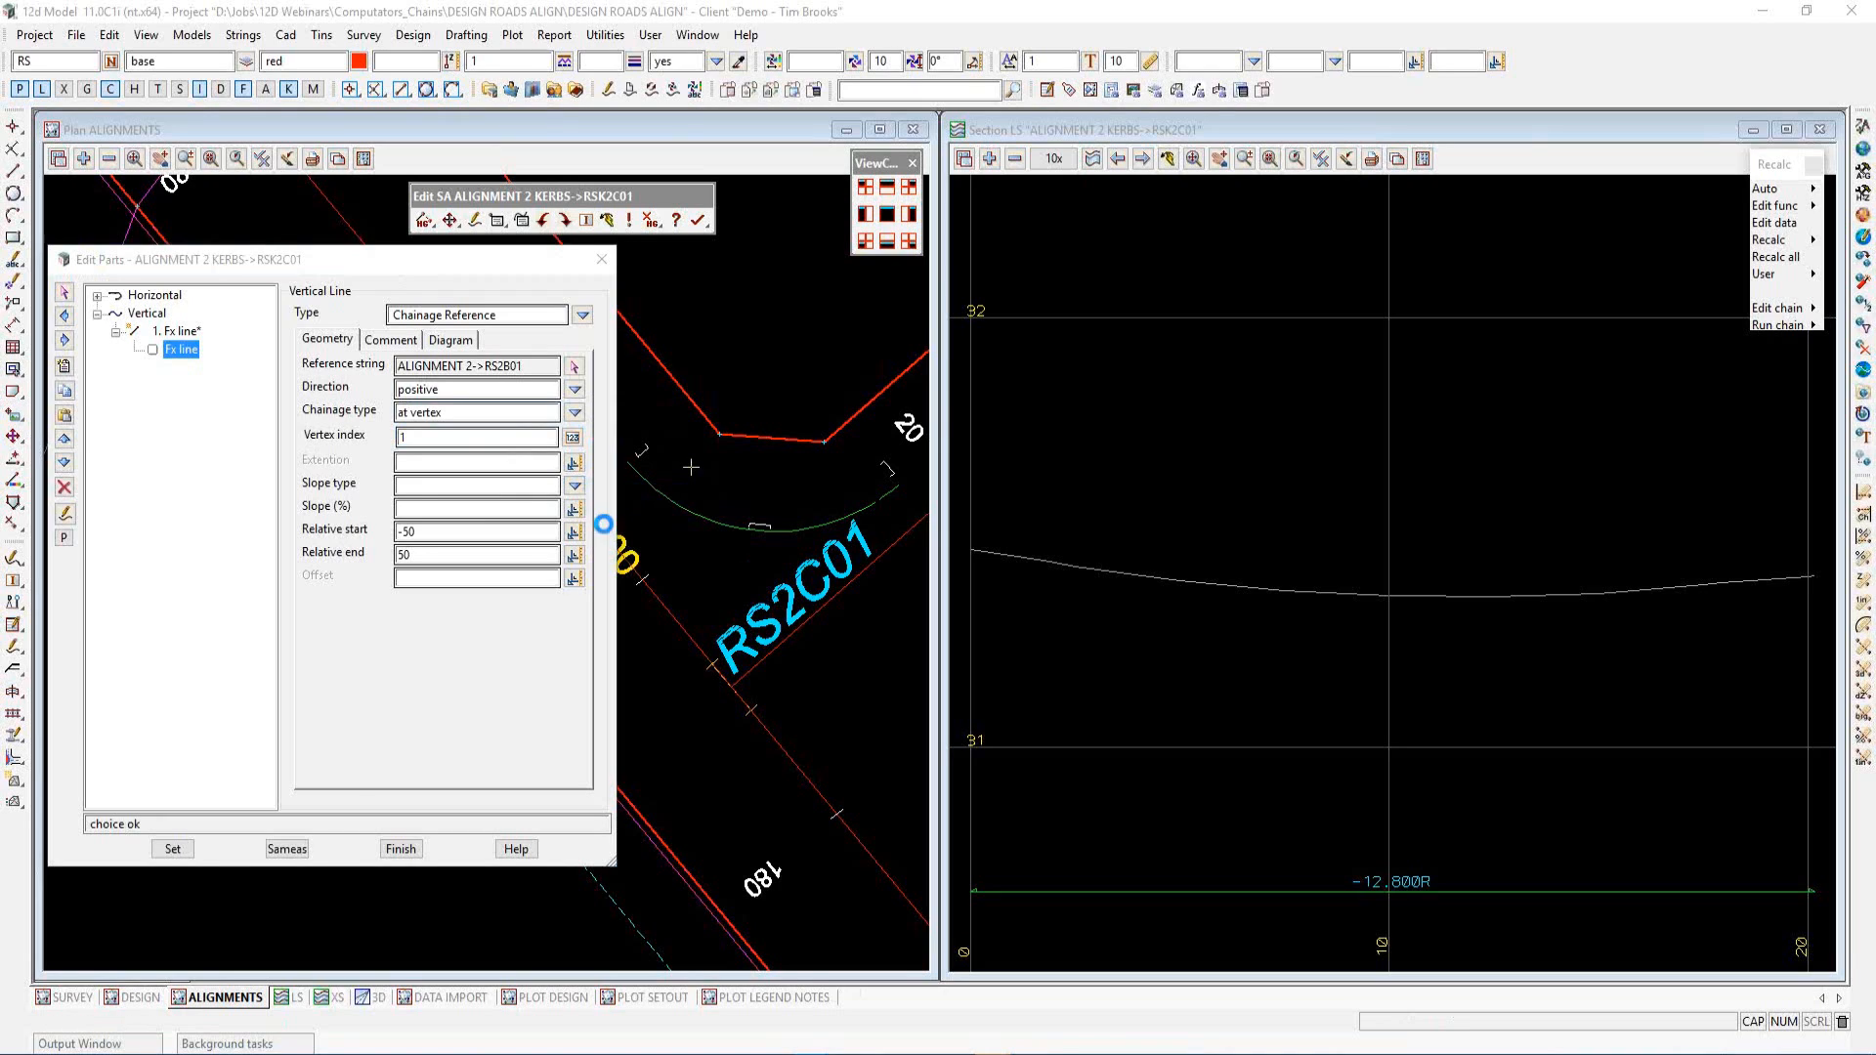
left_click(422, 507)
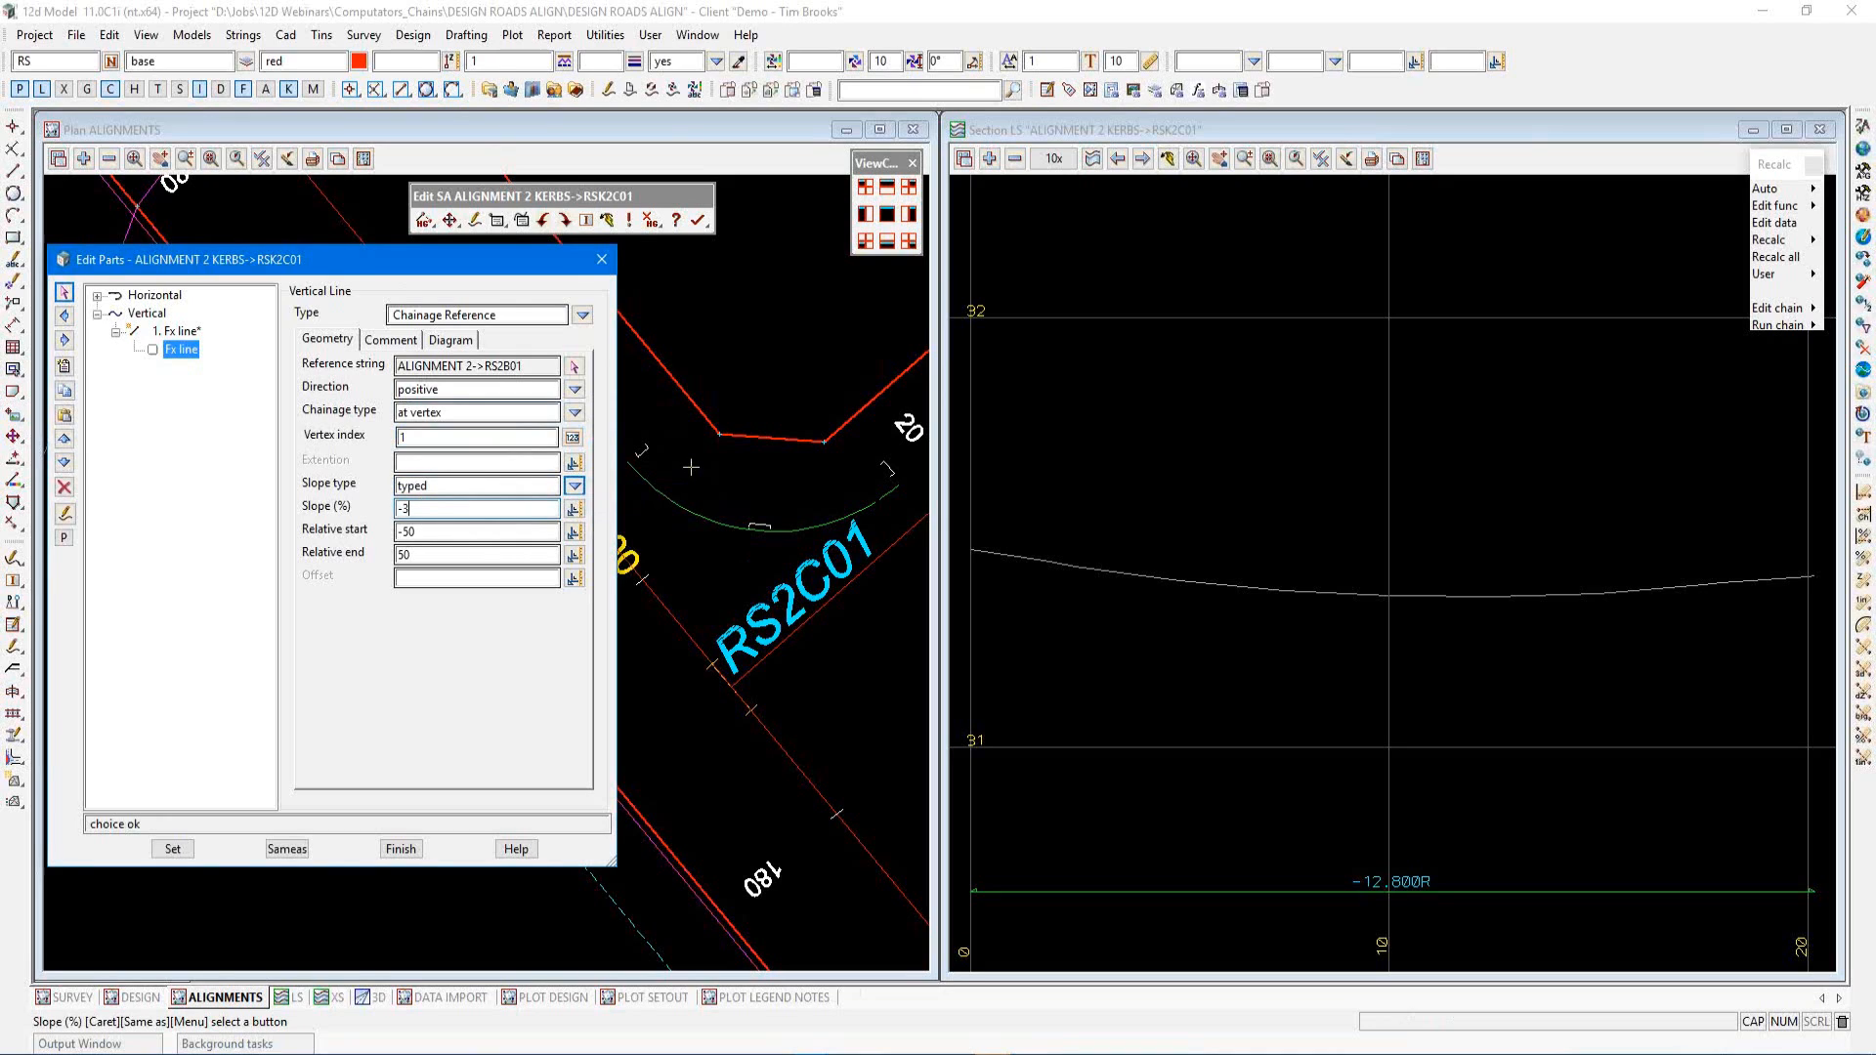
left_click(423, 530)
key("Tab")
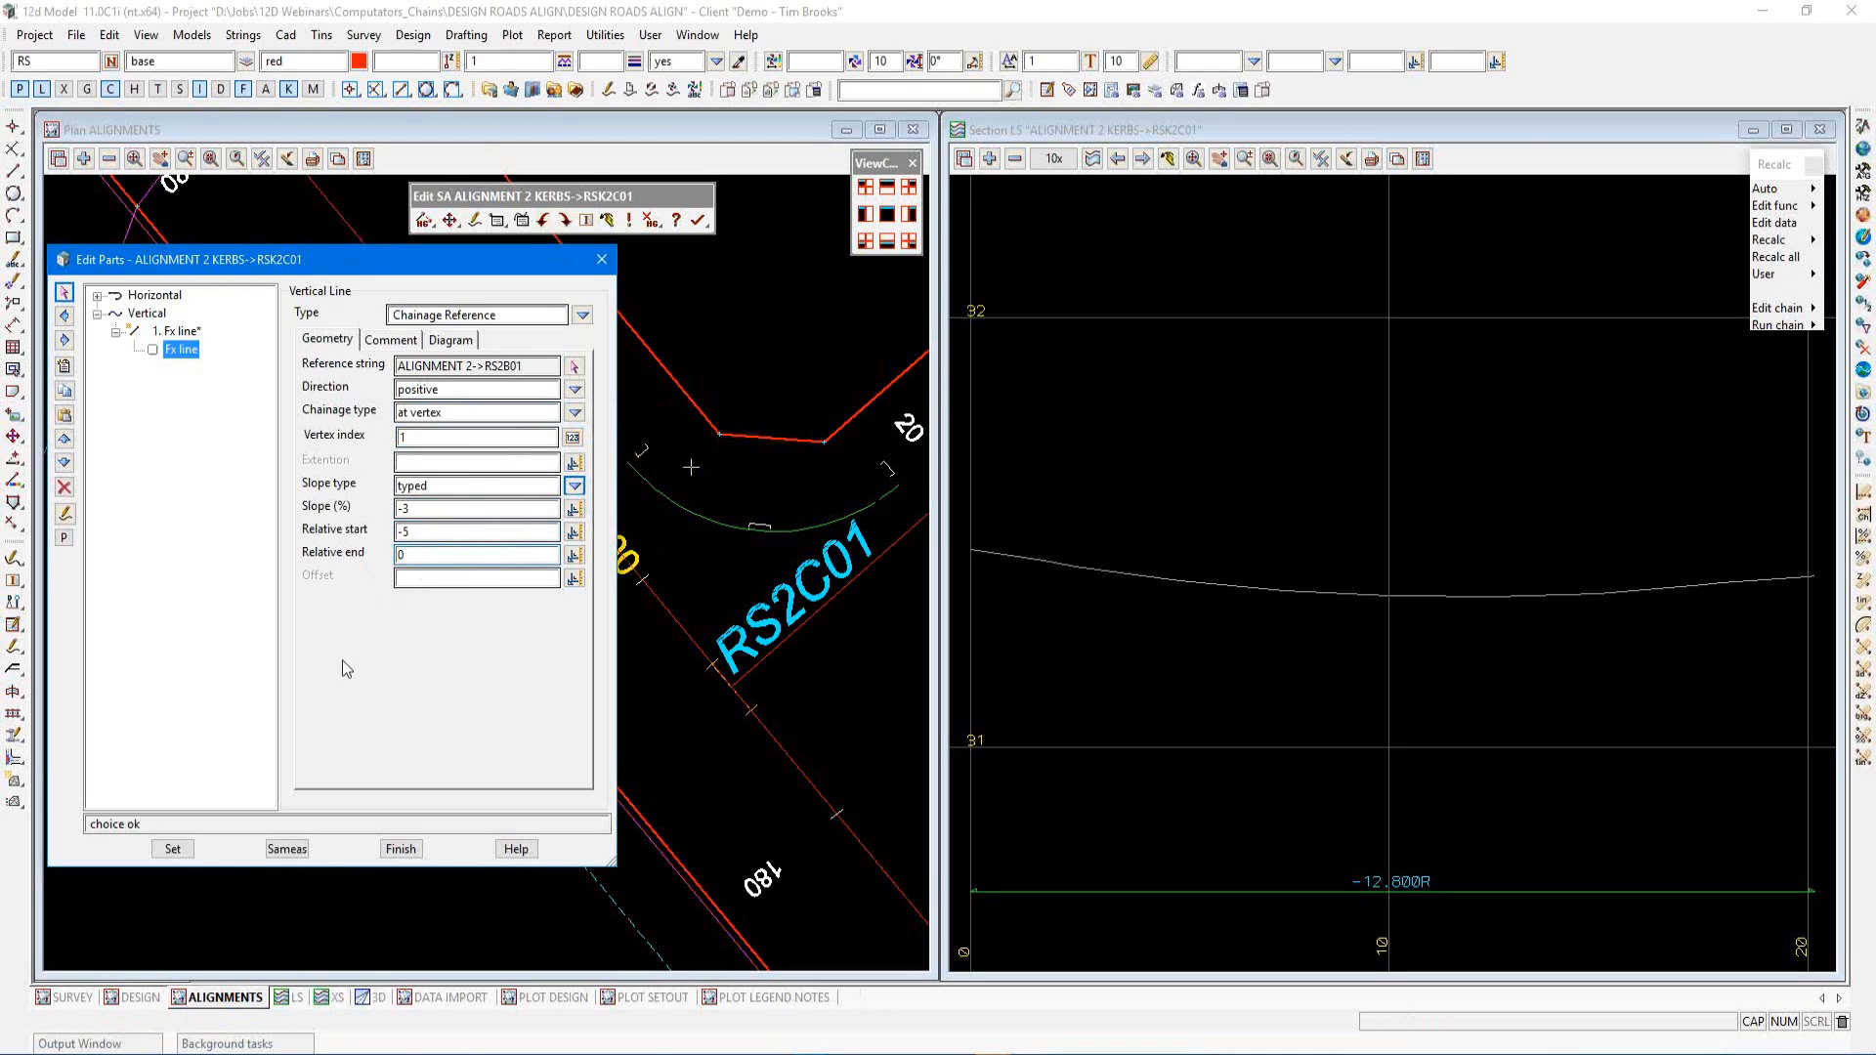
left_click(172, 849)
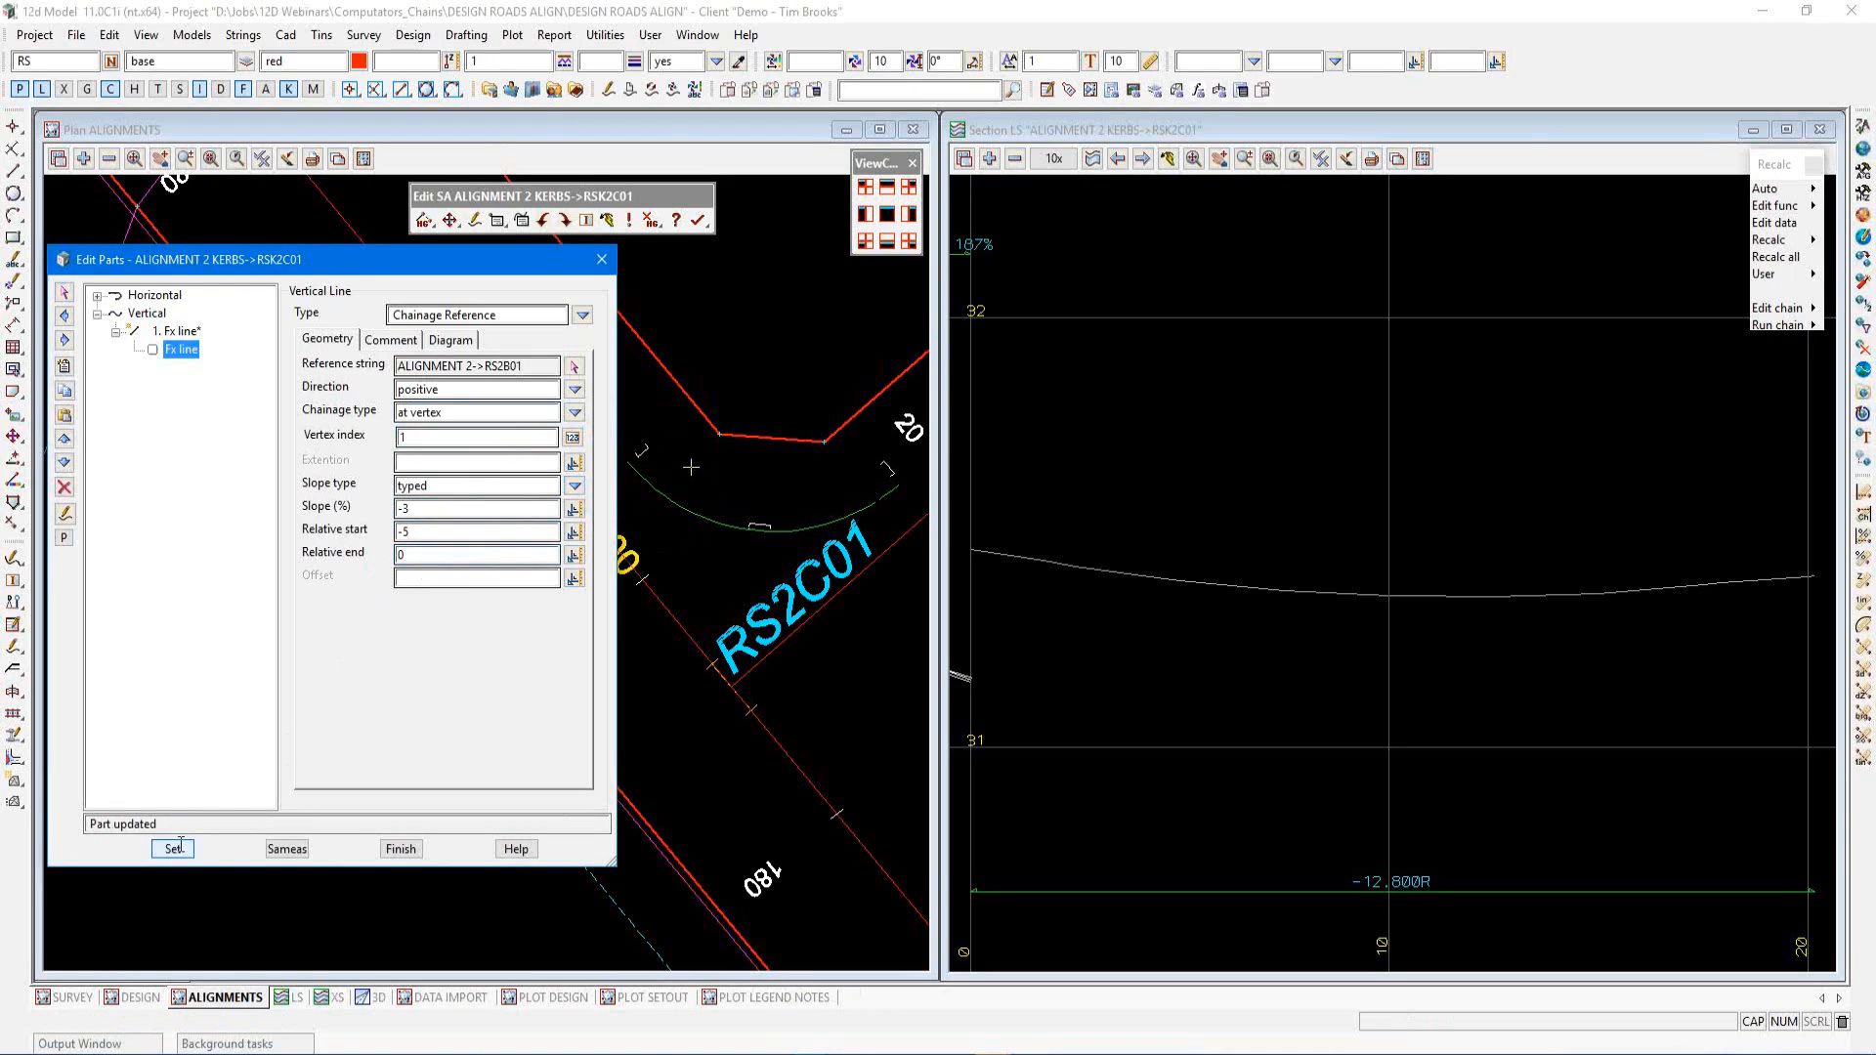
Copy and paste the first vertical line part, enable the pasted copy, and apply it
left_click(1240, 624)
scroll(1407, 561, "down", 2)
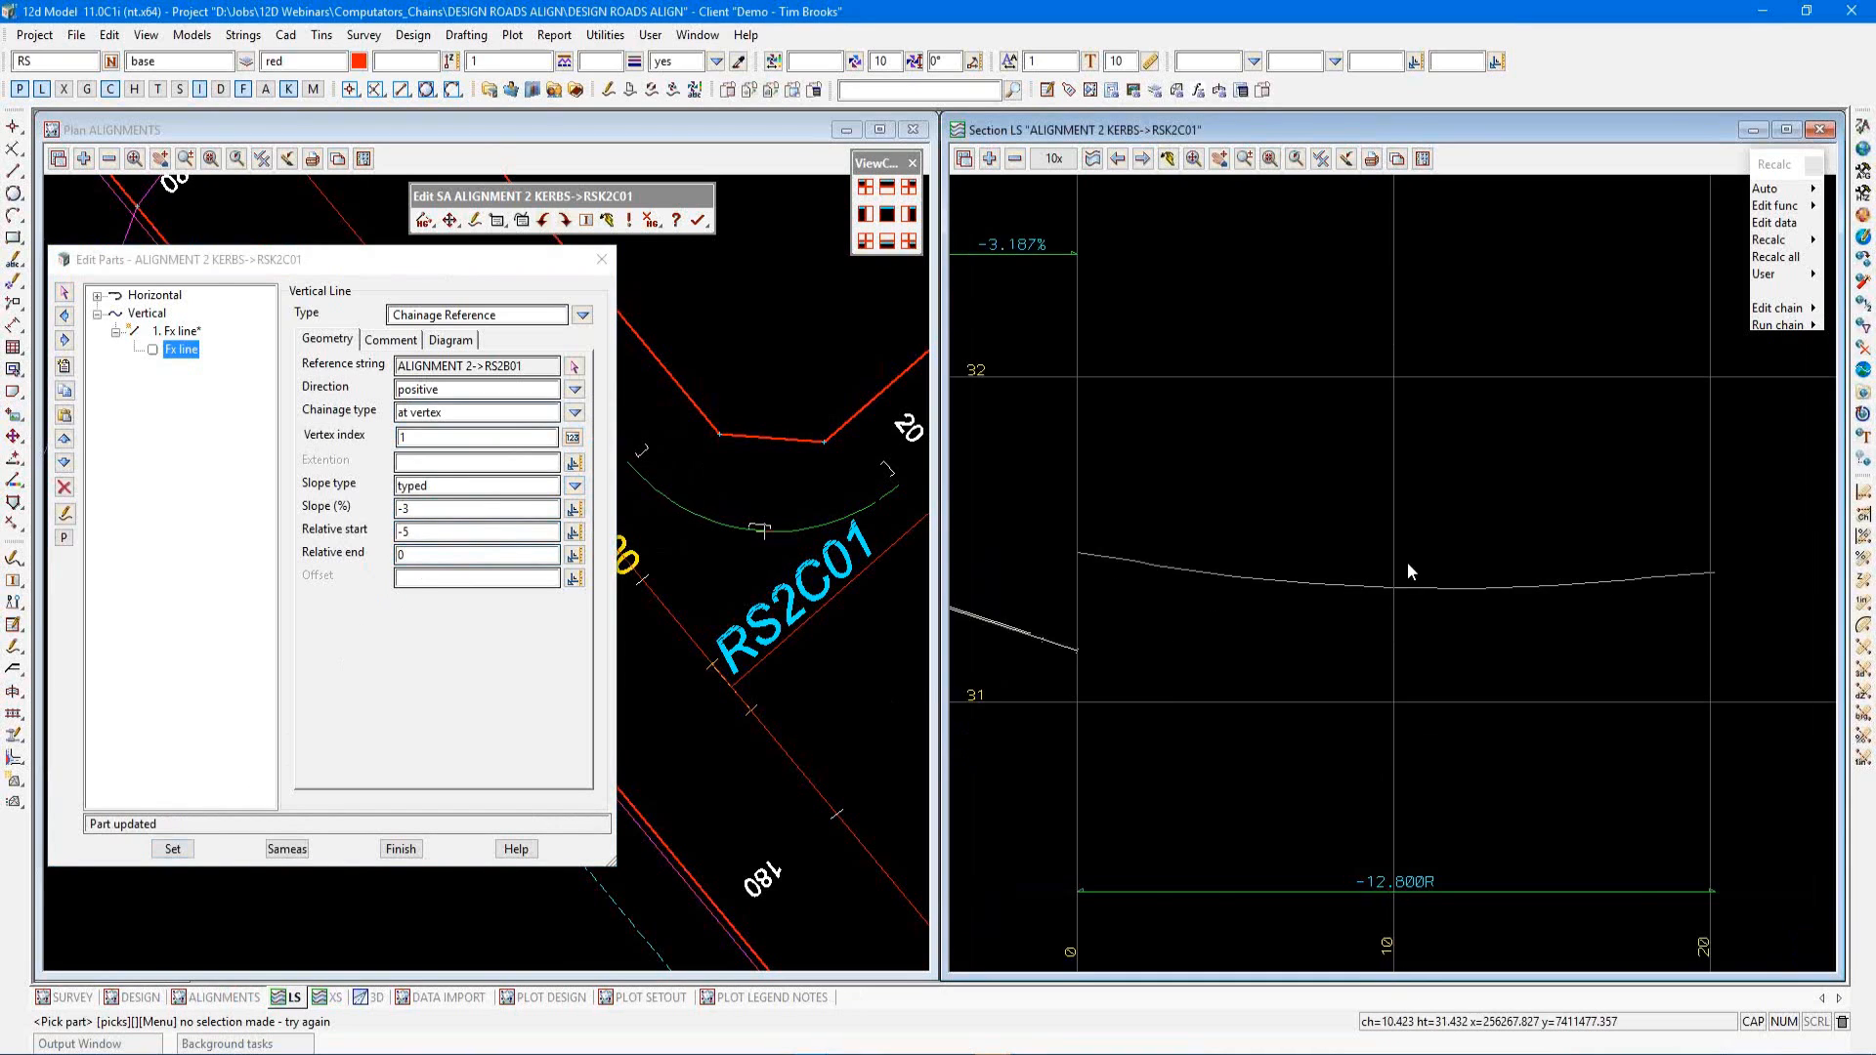
scroll(1409, 561, "down", 1)
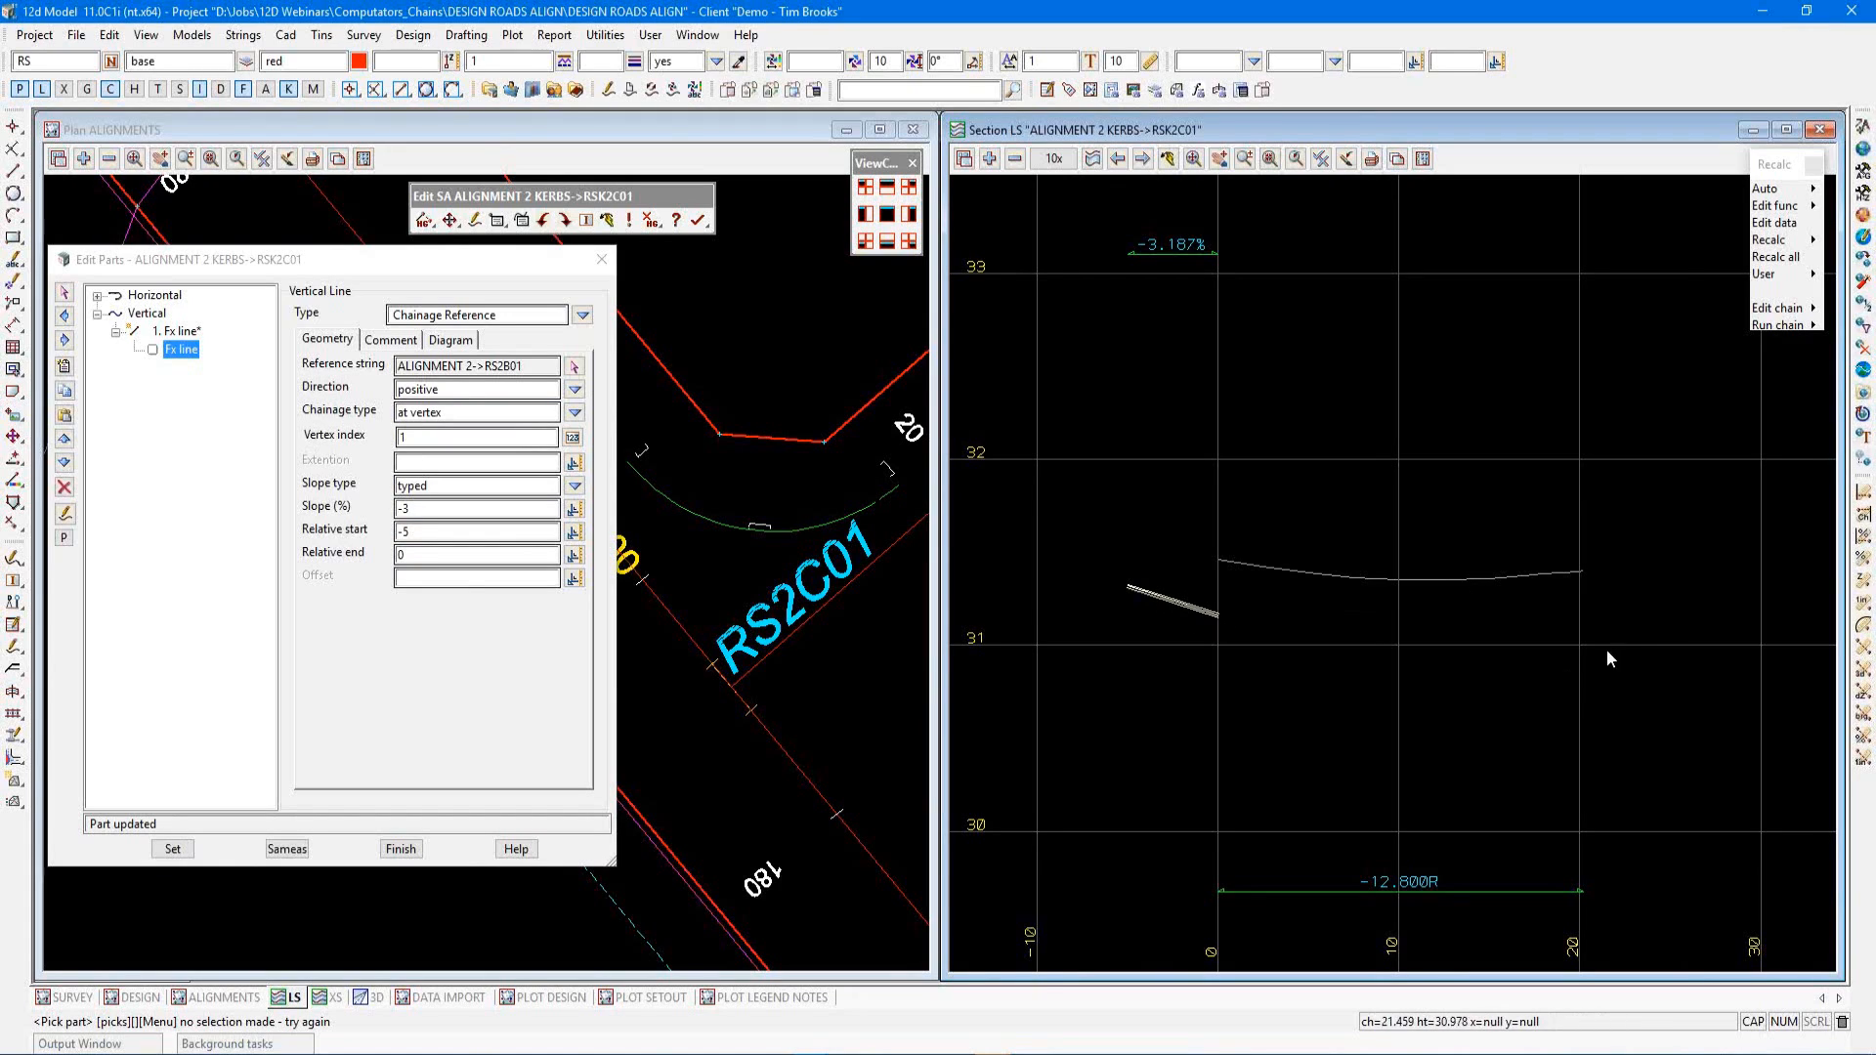
left_click(181, 334)
left_click(182, 334)
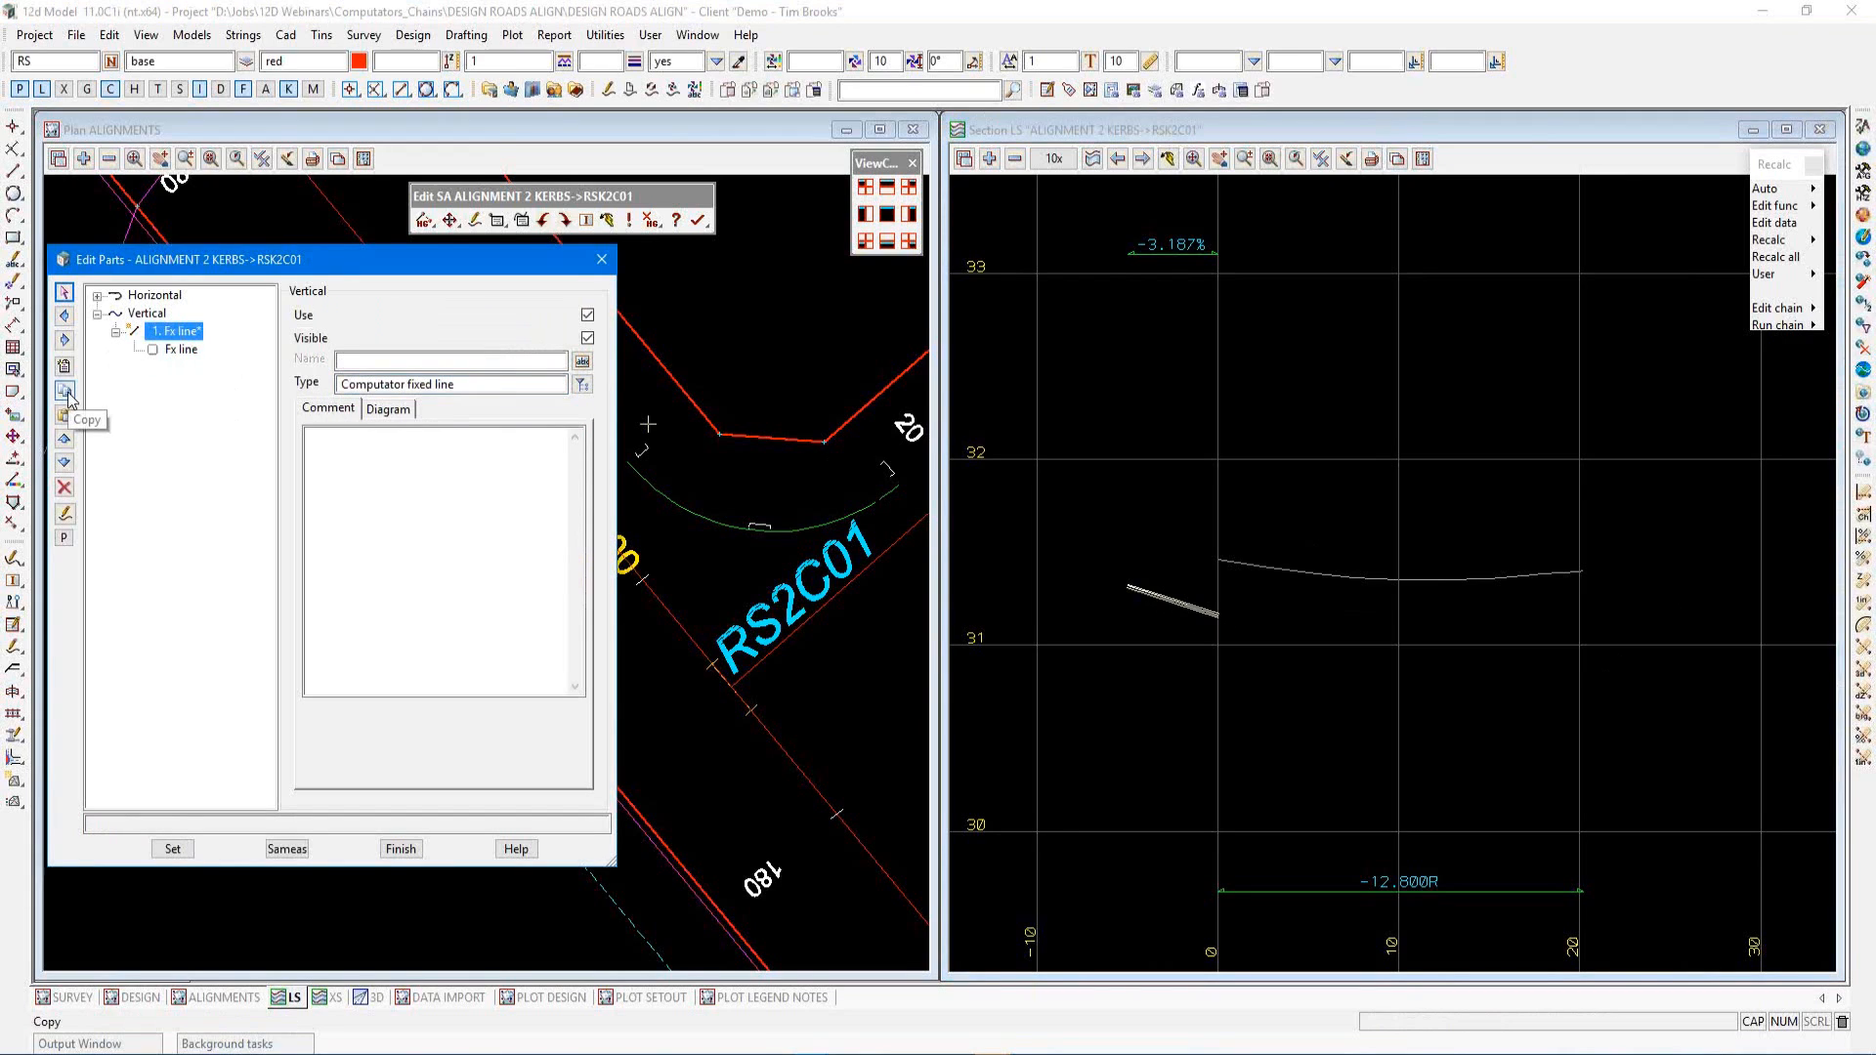
left_click(67, 393)
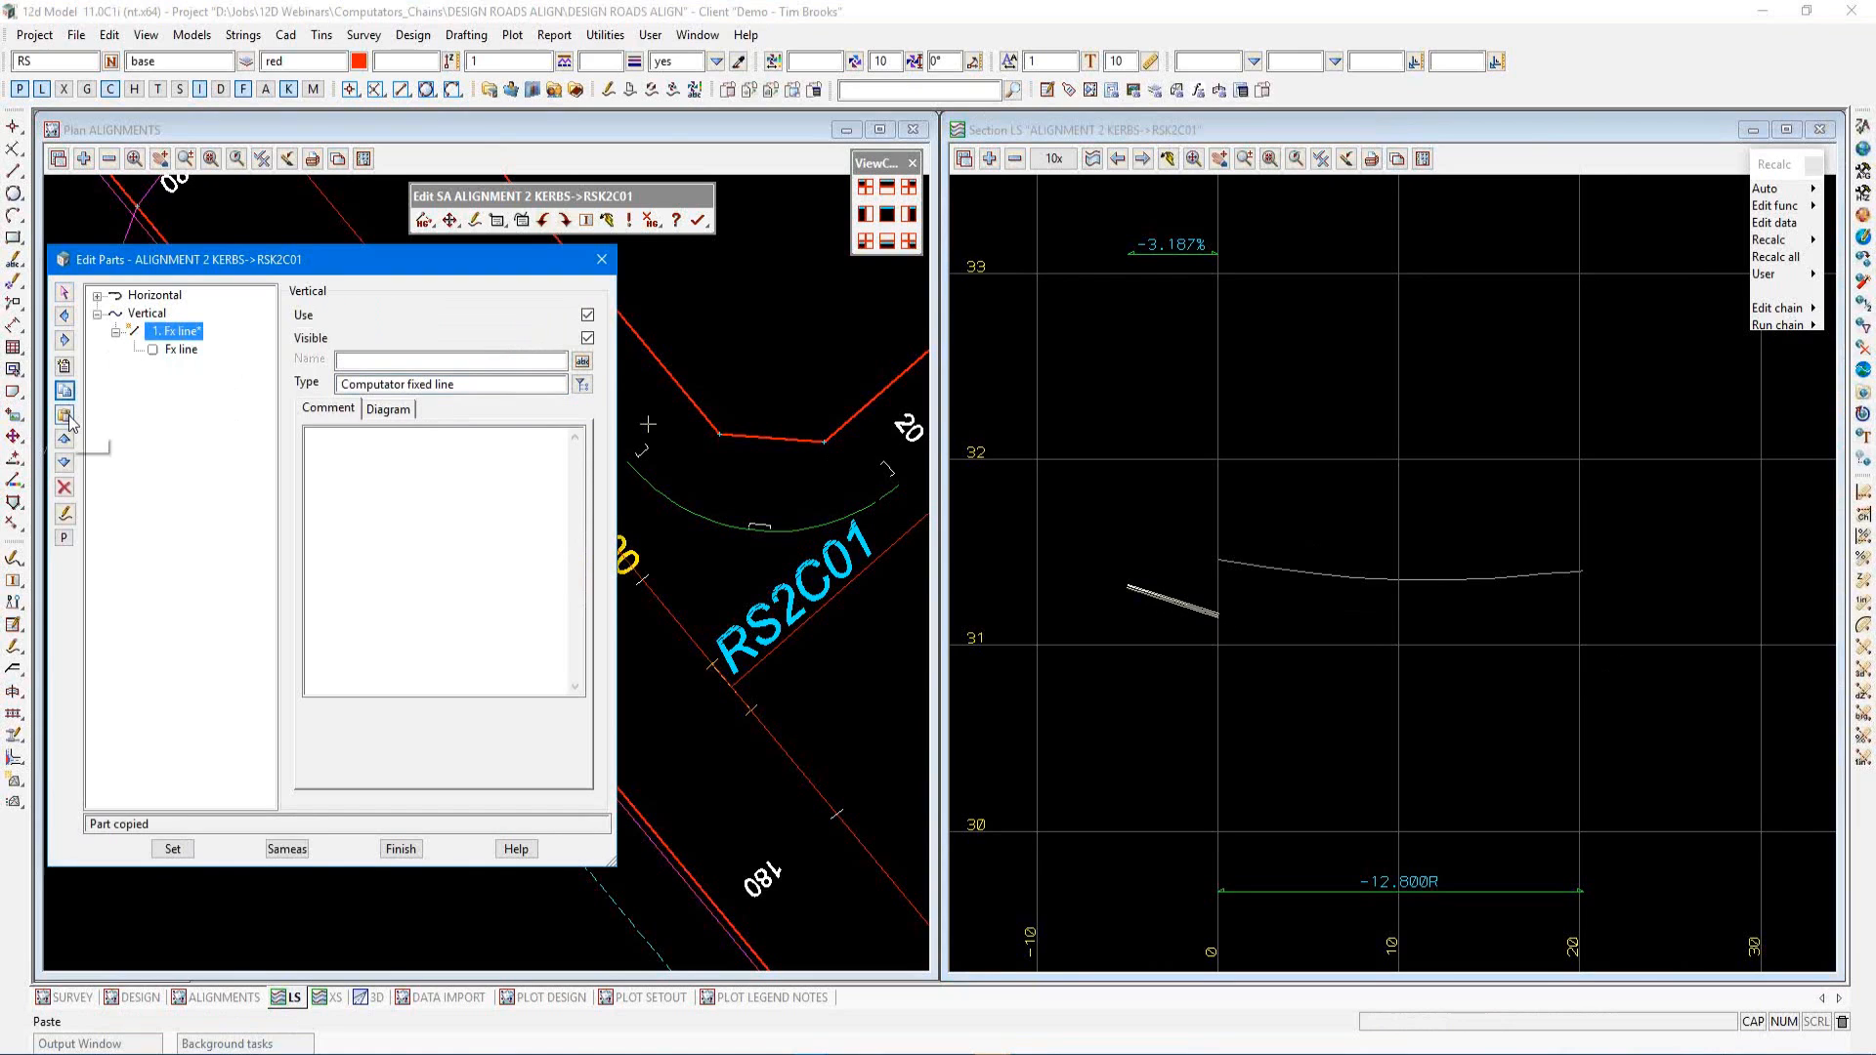
left_click(66, 415)
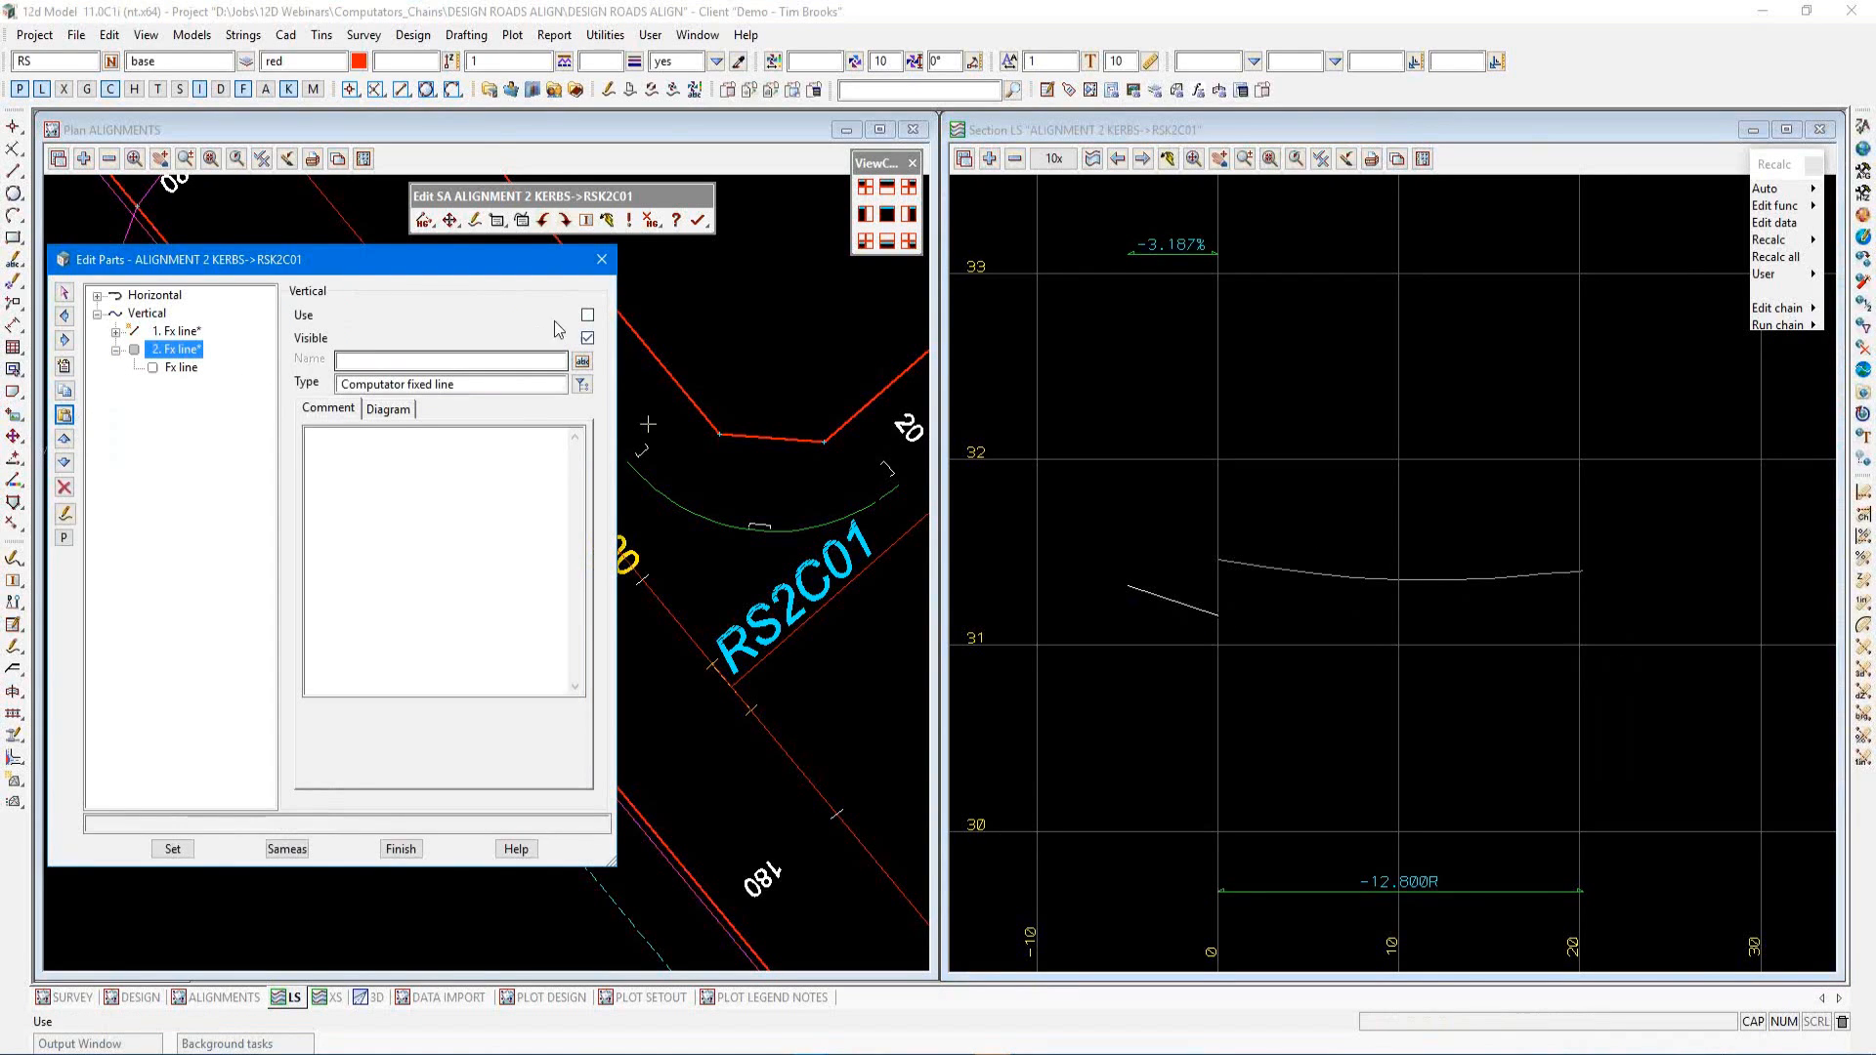
left_click(587, 315)
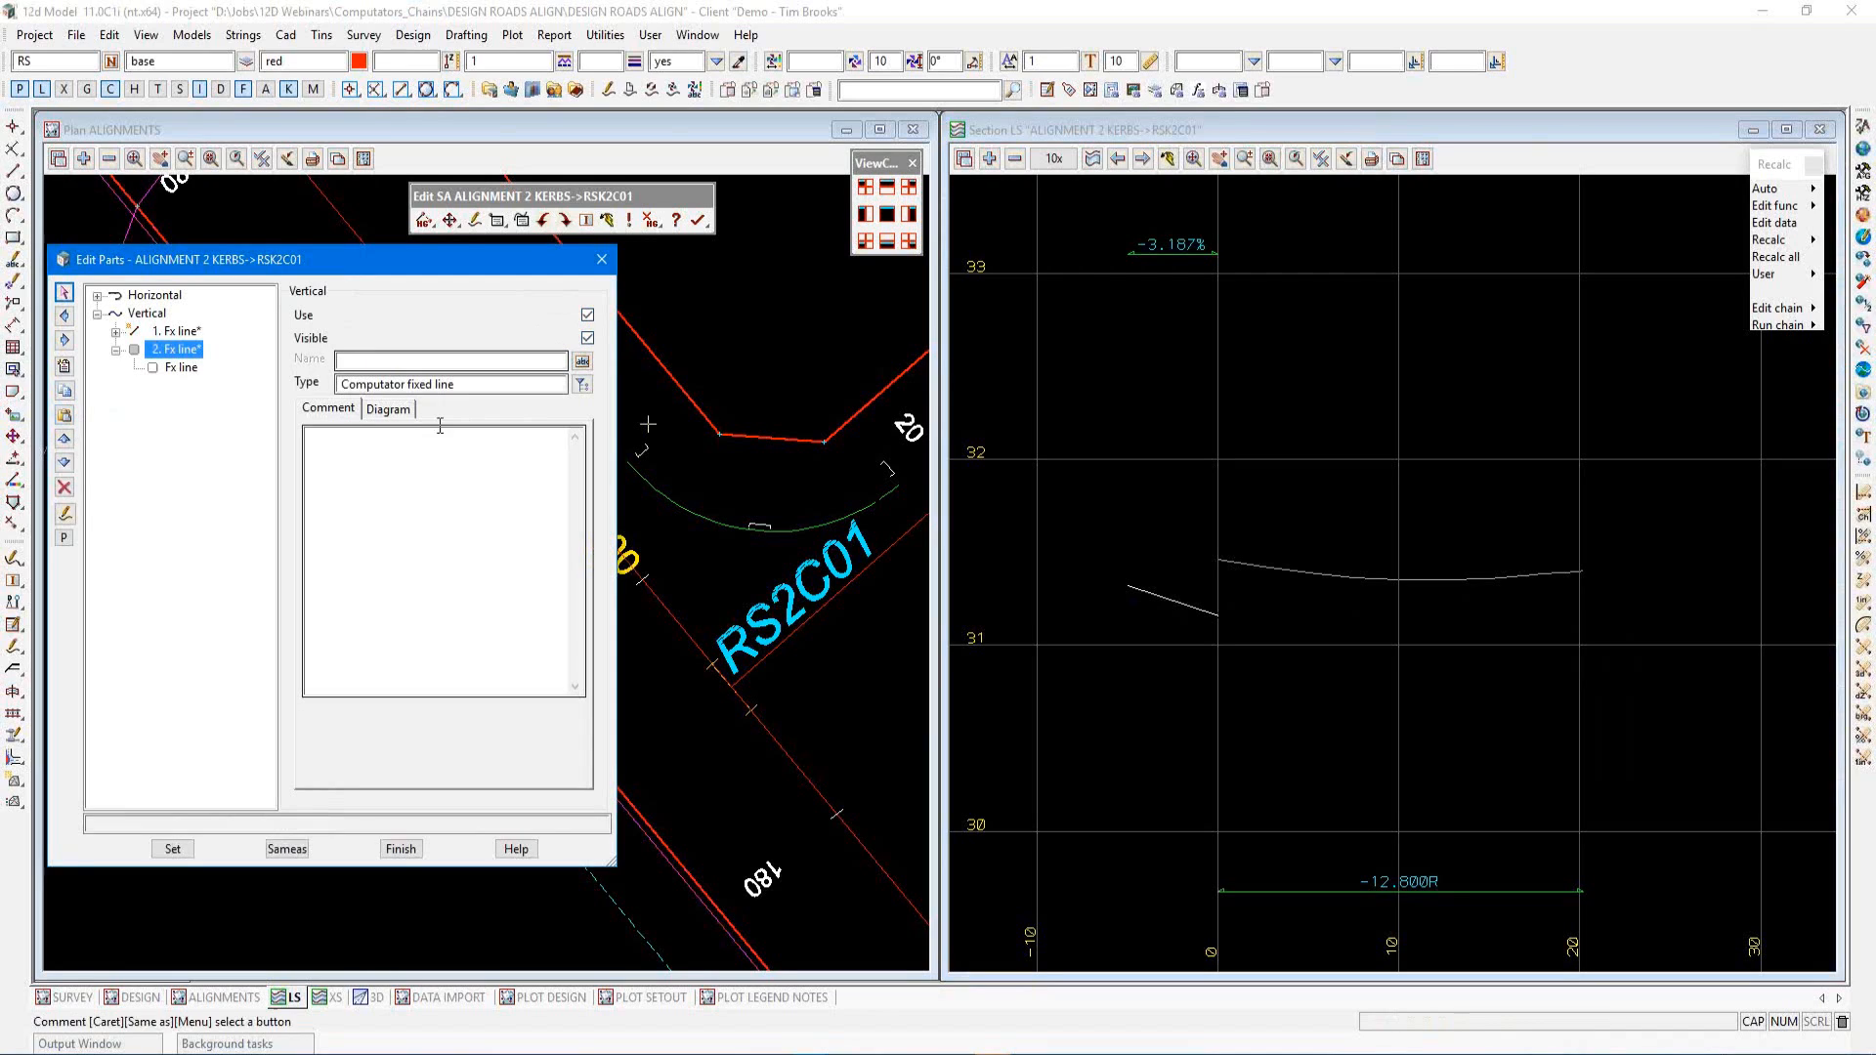
left_click(173, 849)
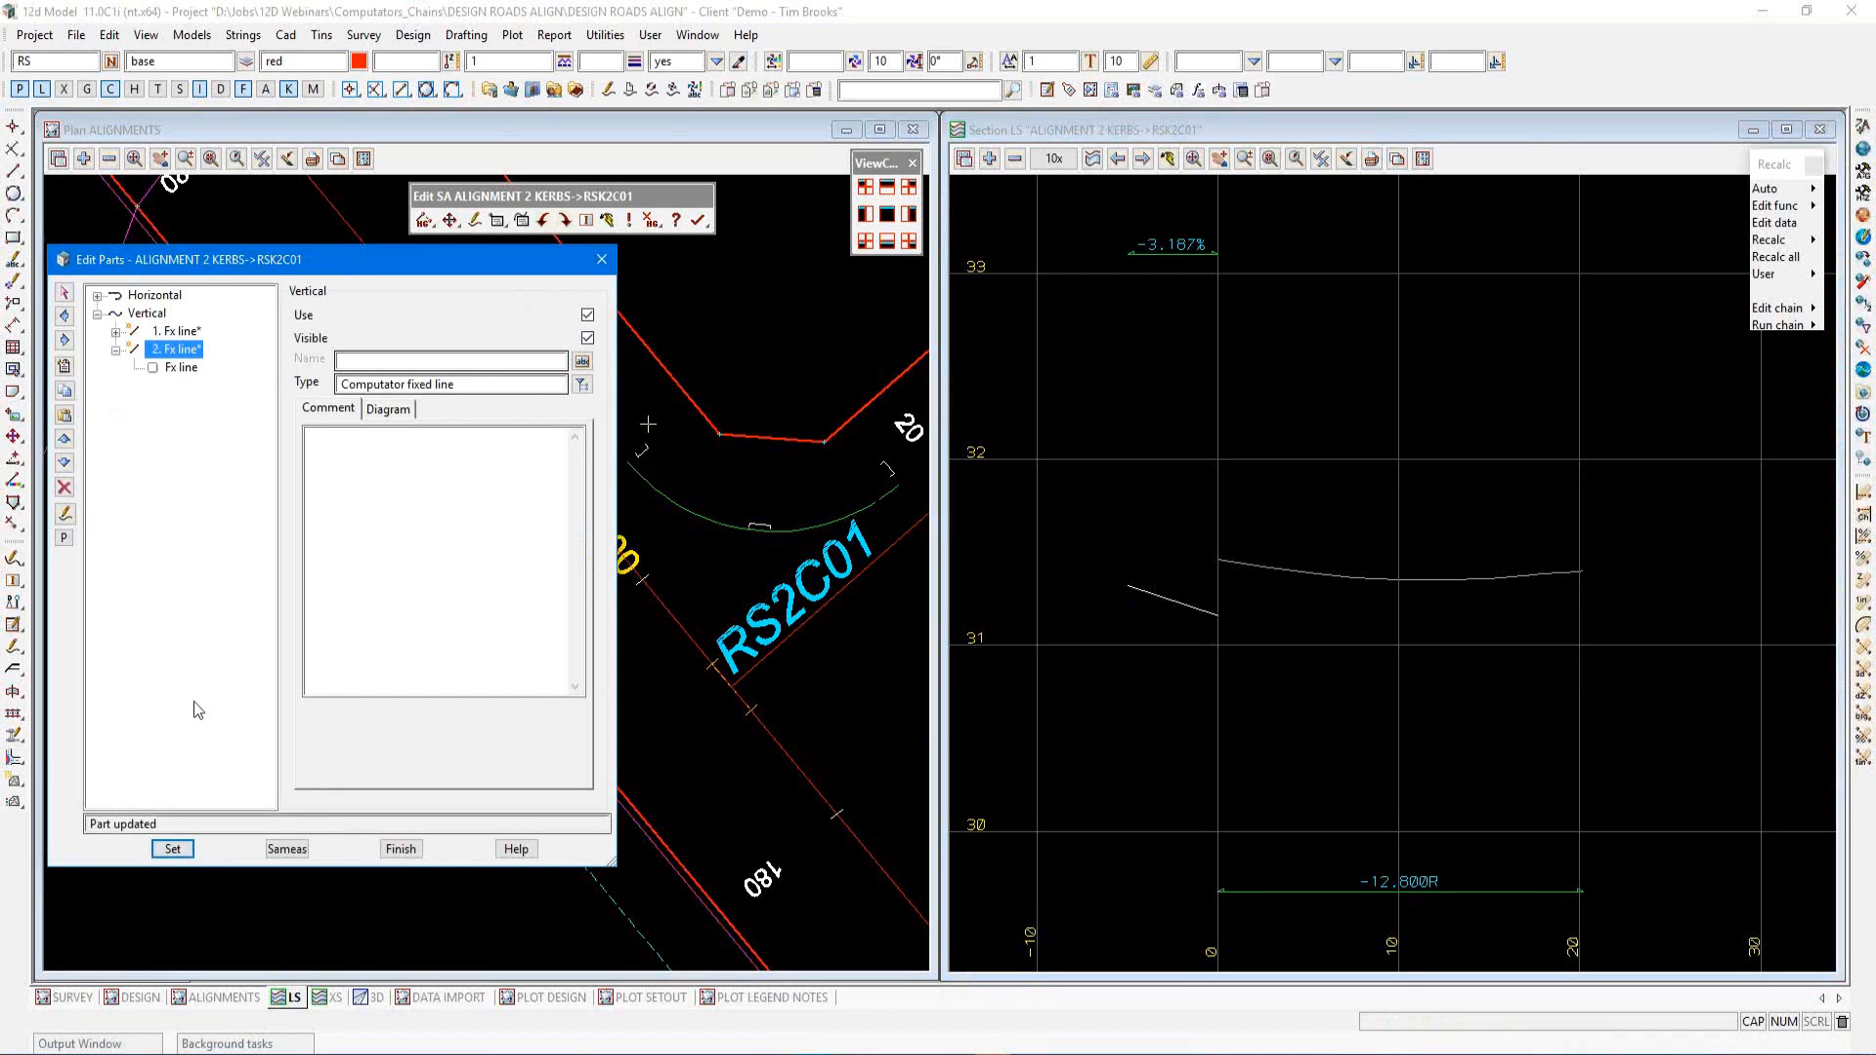
Reference the second vertical Fx line to ALIGNMENT 2->RS2C01
left_click(178, 368)
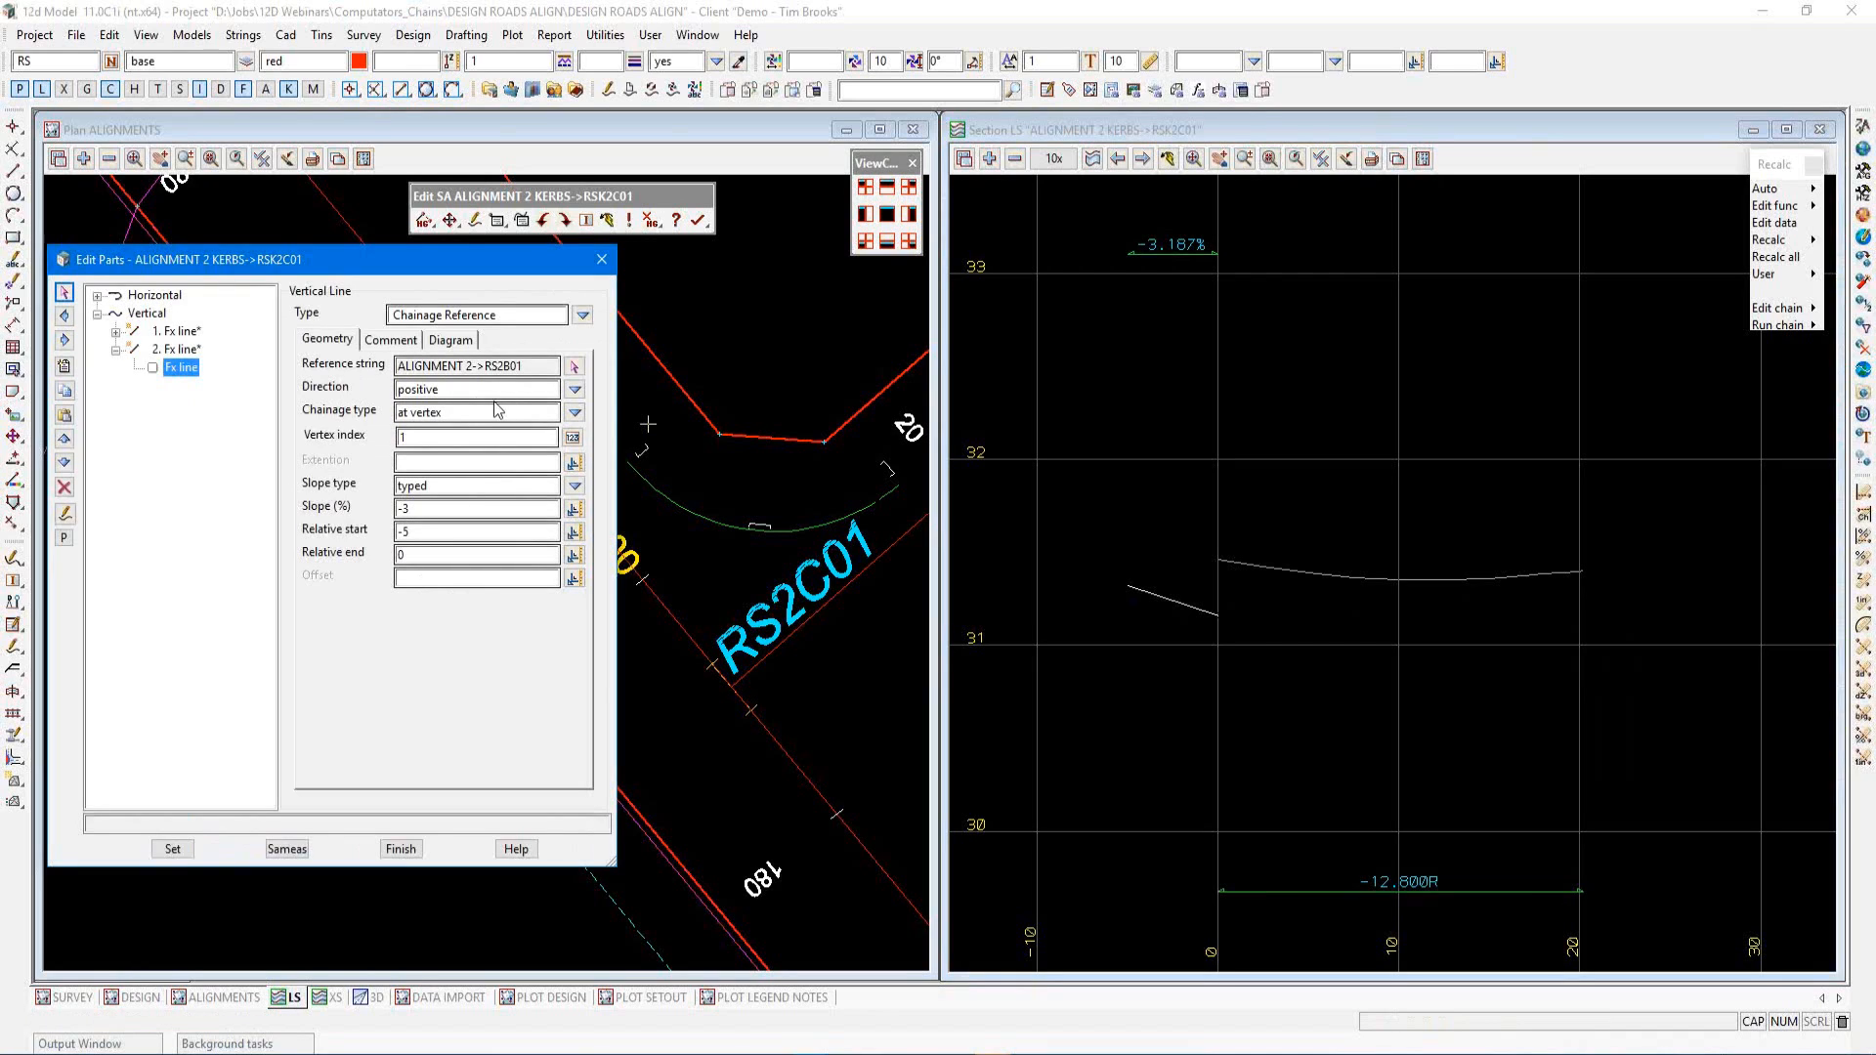
left_click(576, 368)
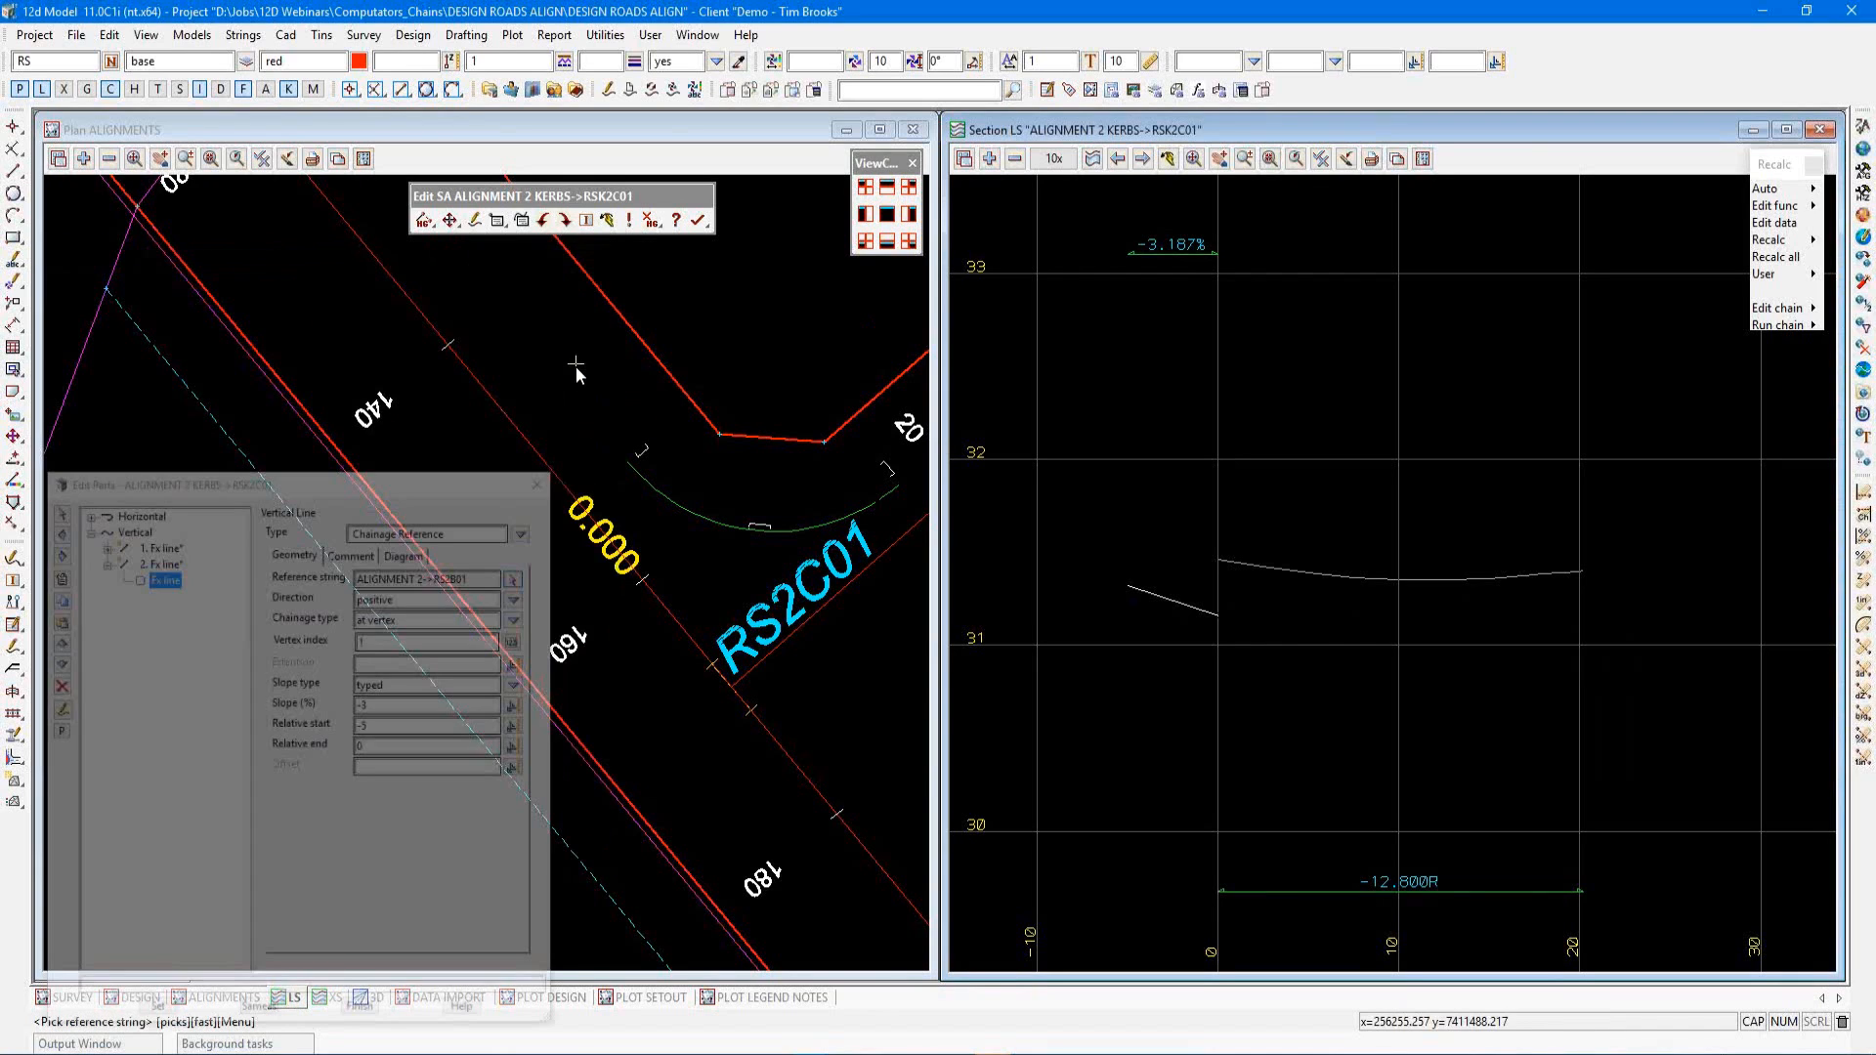
scroll(665, 724, "down", 2)
scroll(880, 647, "up", 1)
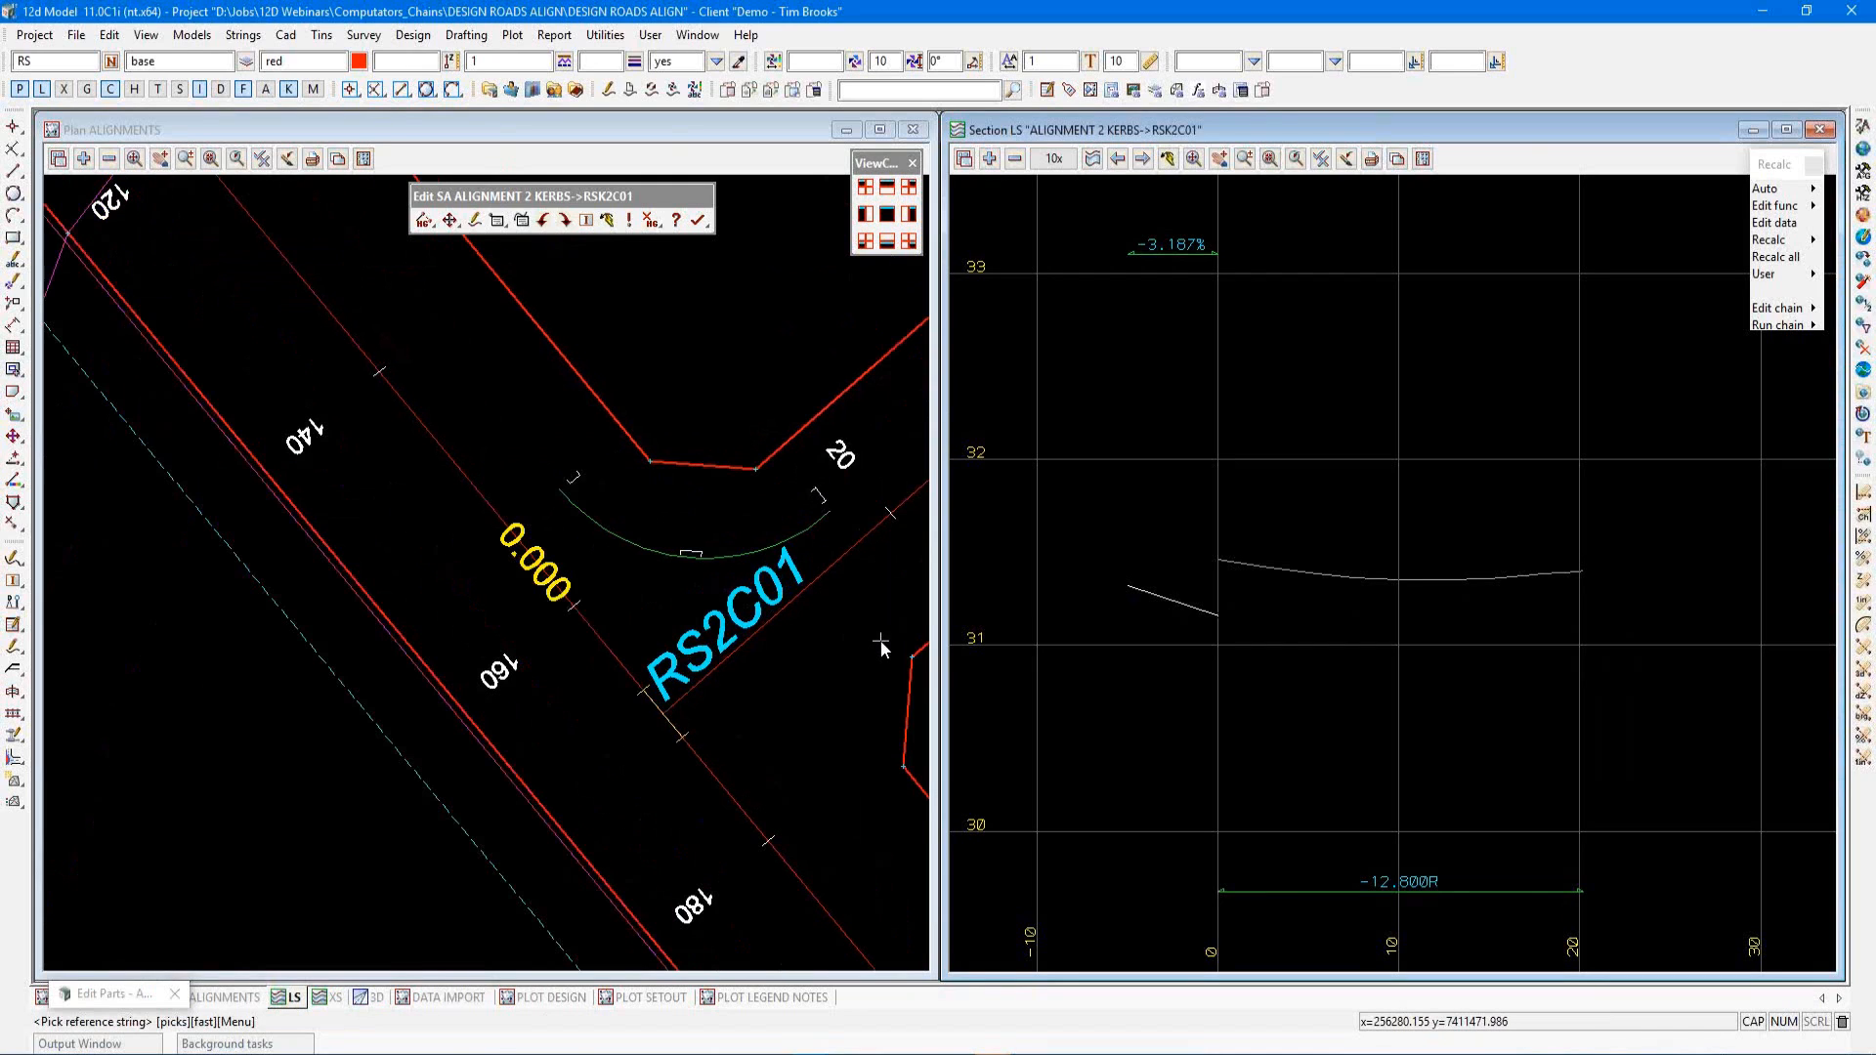
scroll(881, 641, "up", 1)
left_click(759, 596)
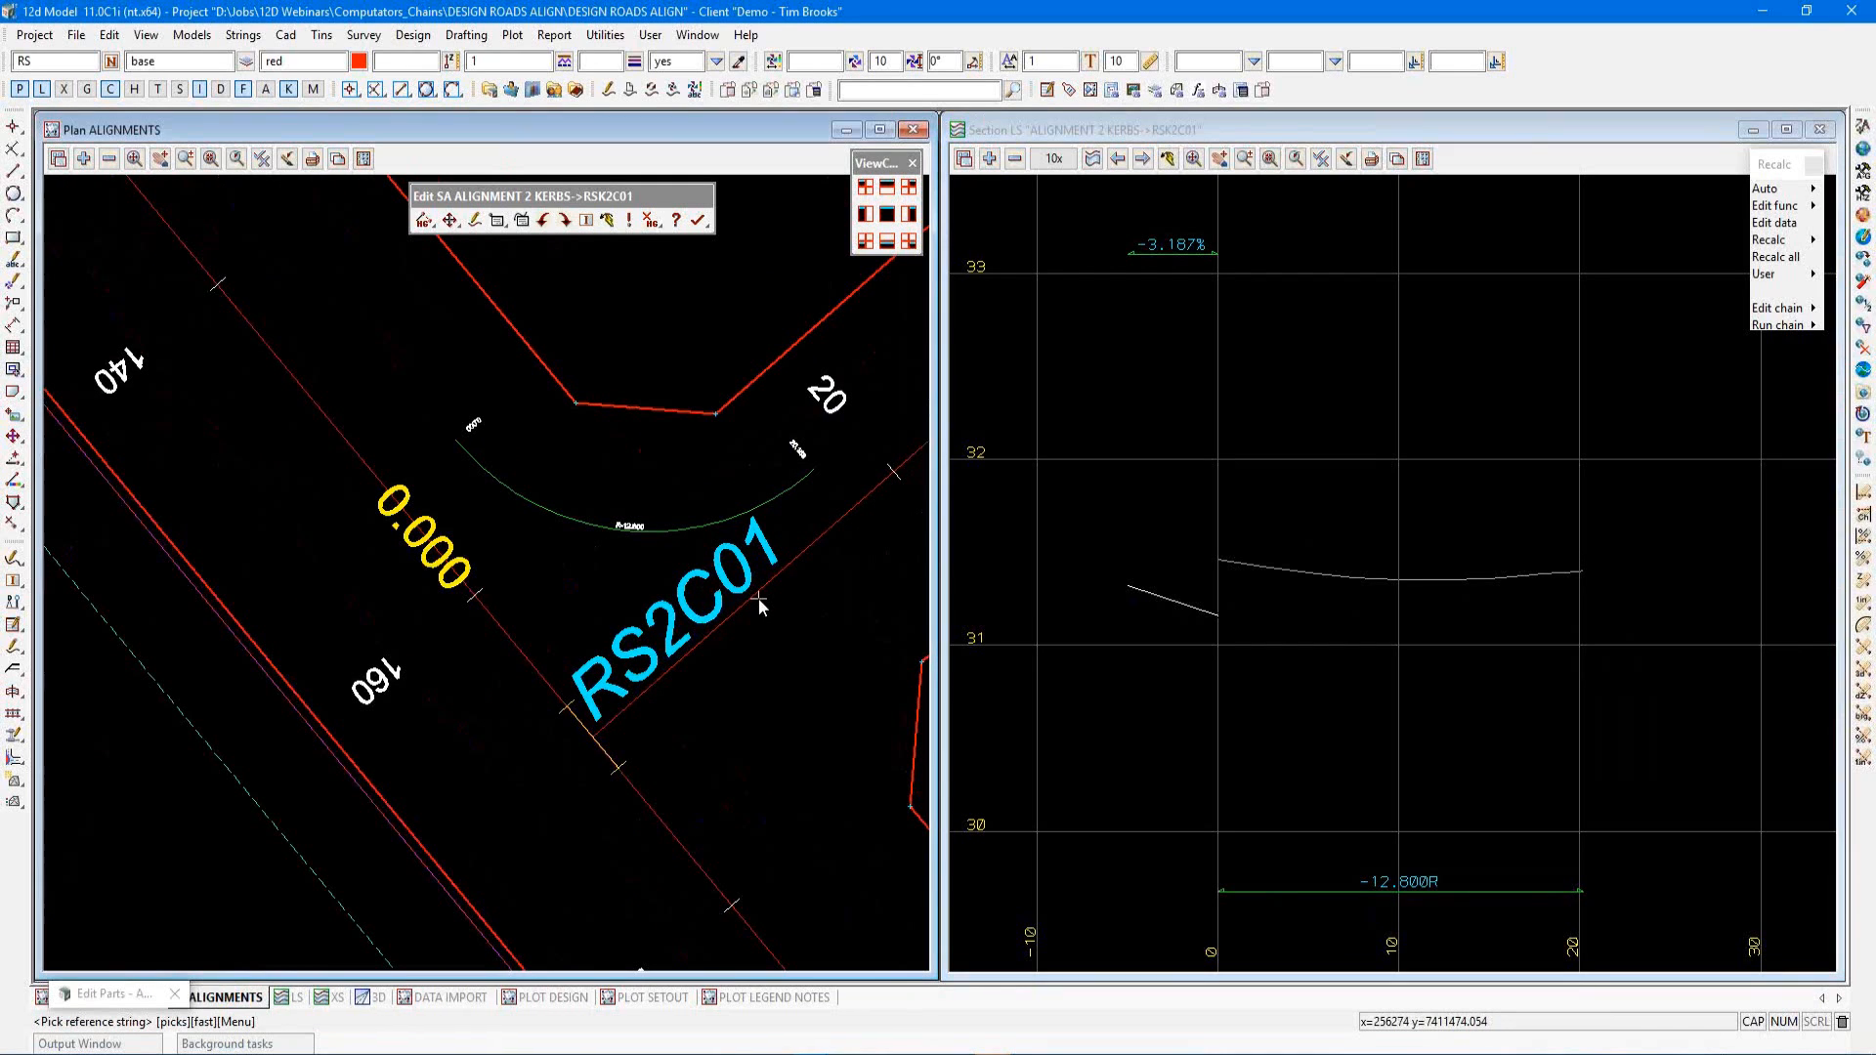
left_click(819, 537)
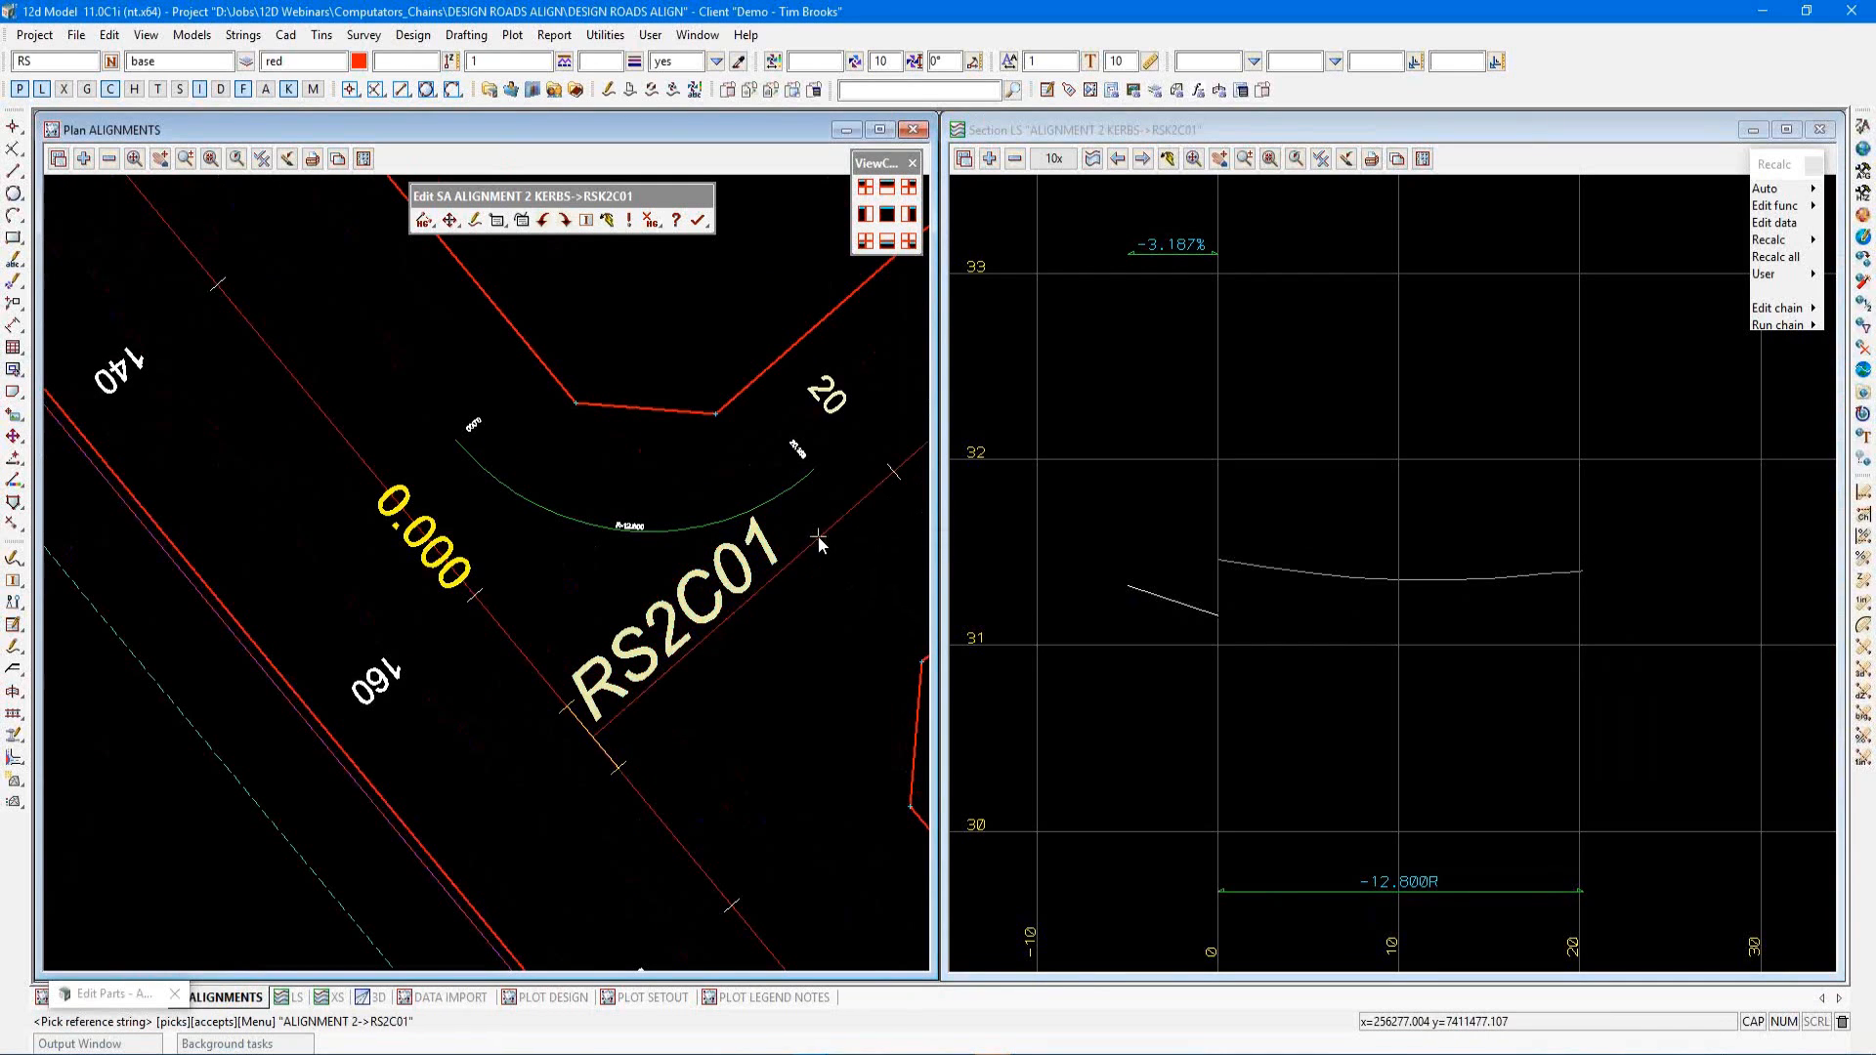
middle_click(819, 536)
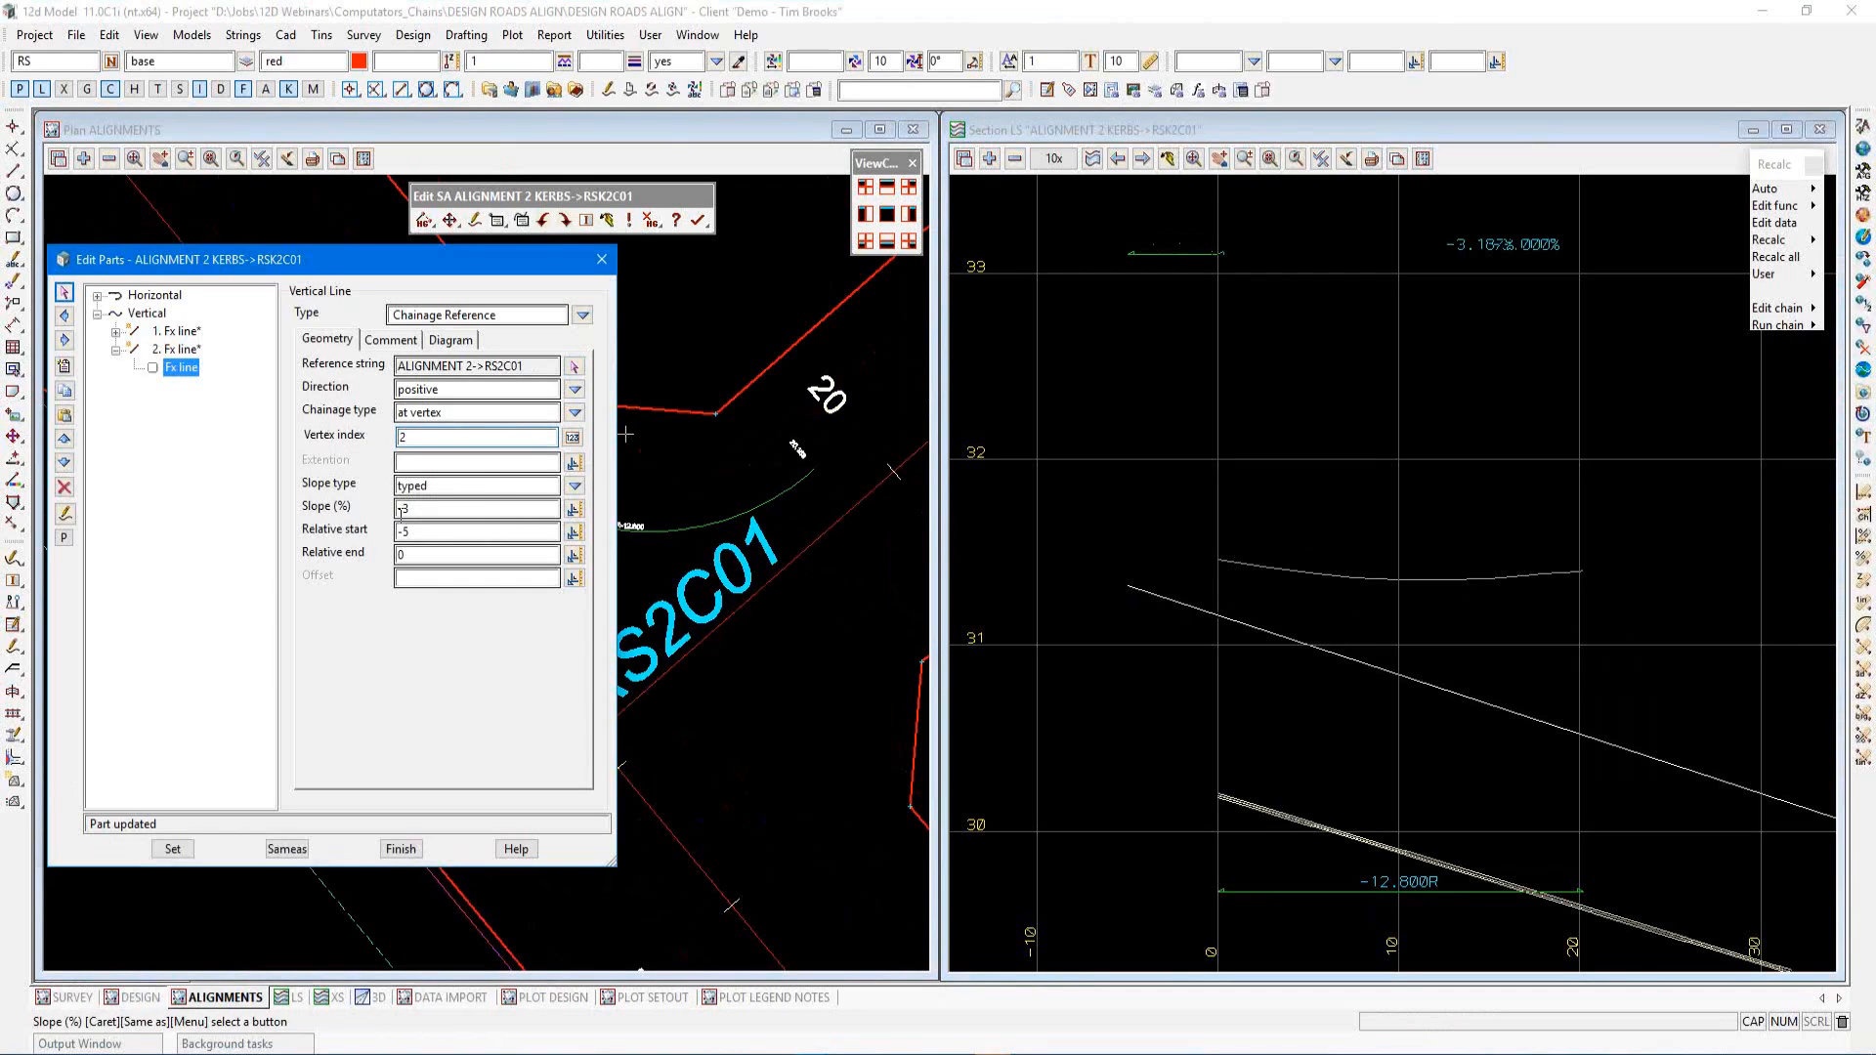
Set the second line's relative start to 0 and relative end to 5, and apply it
left_click(420, 530)
type("-5")
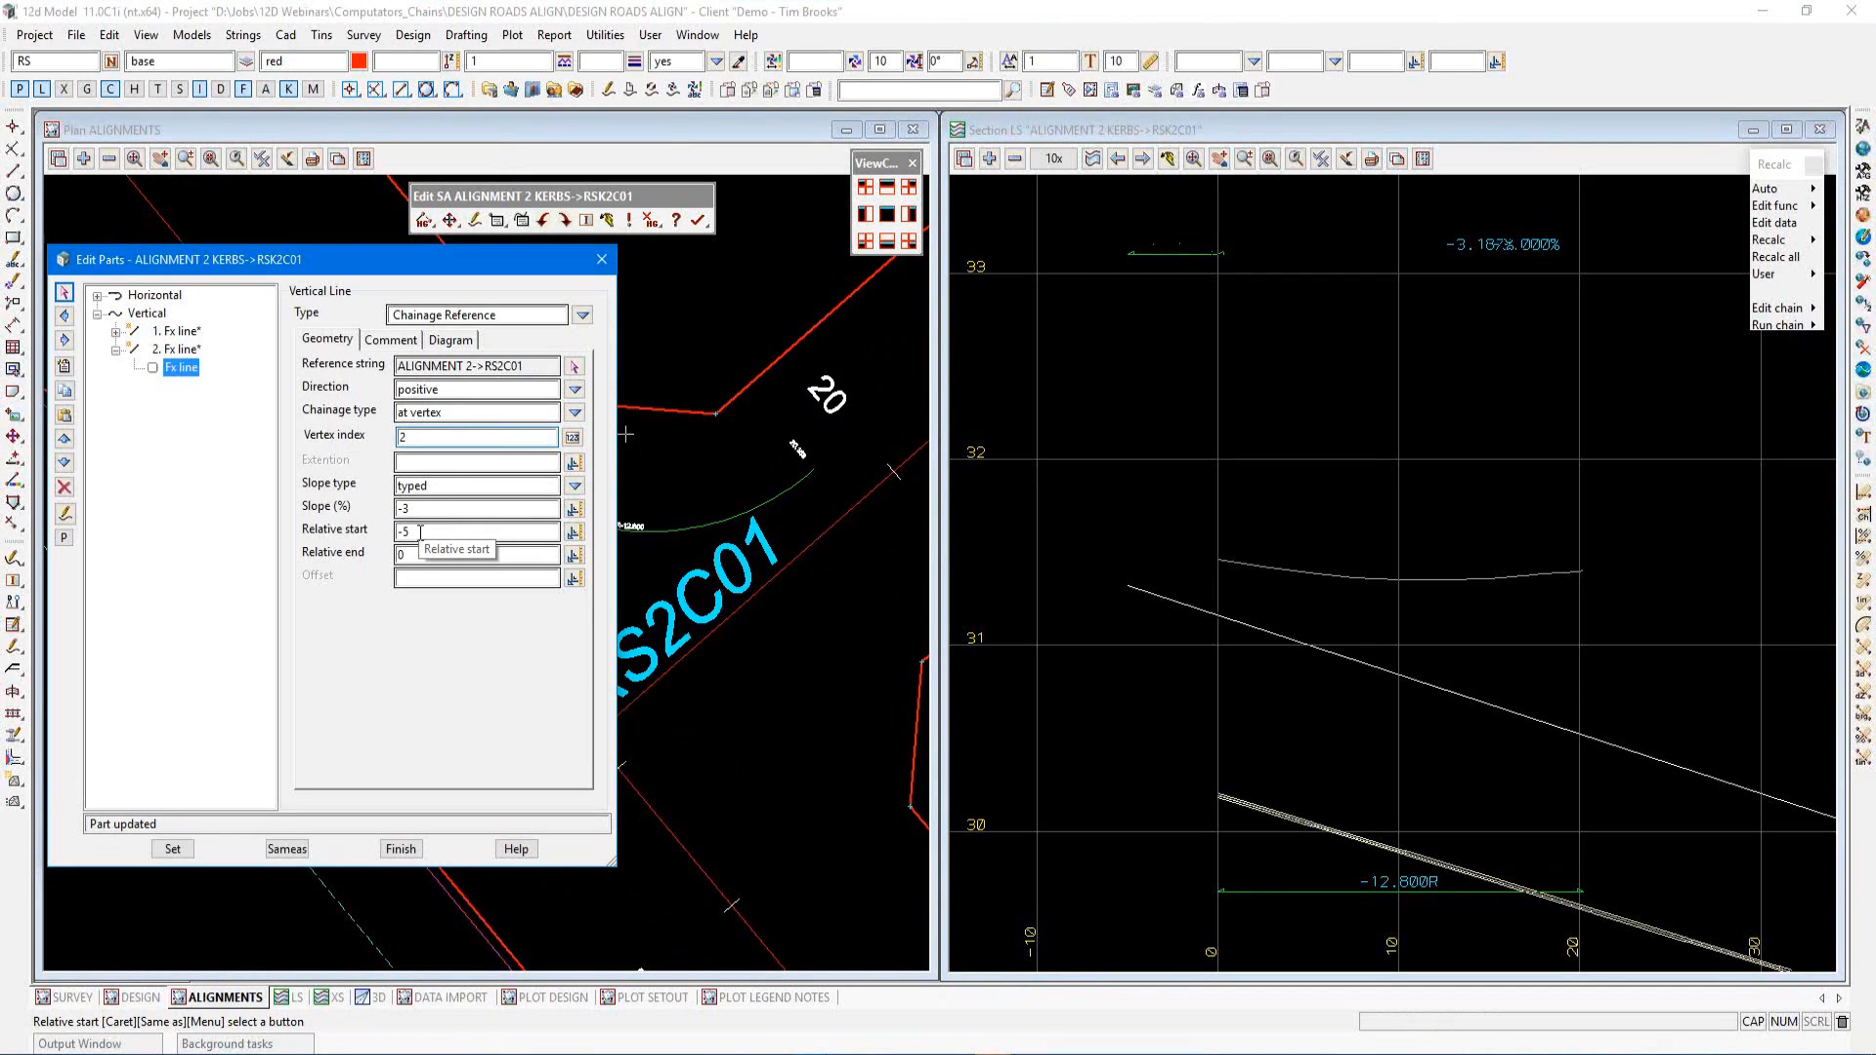
left_click_drag(420, 532, 388, 538)
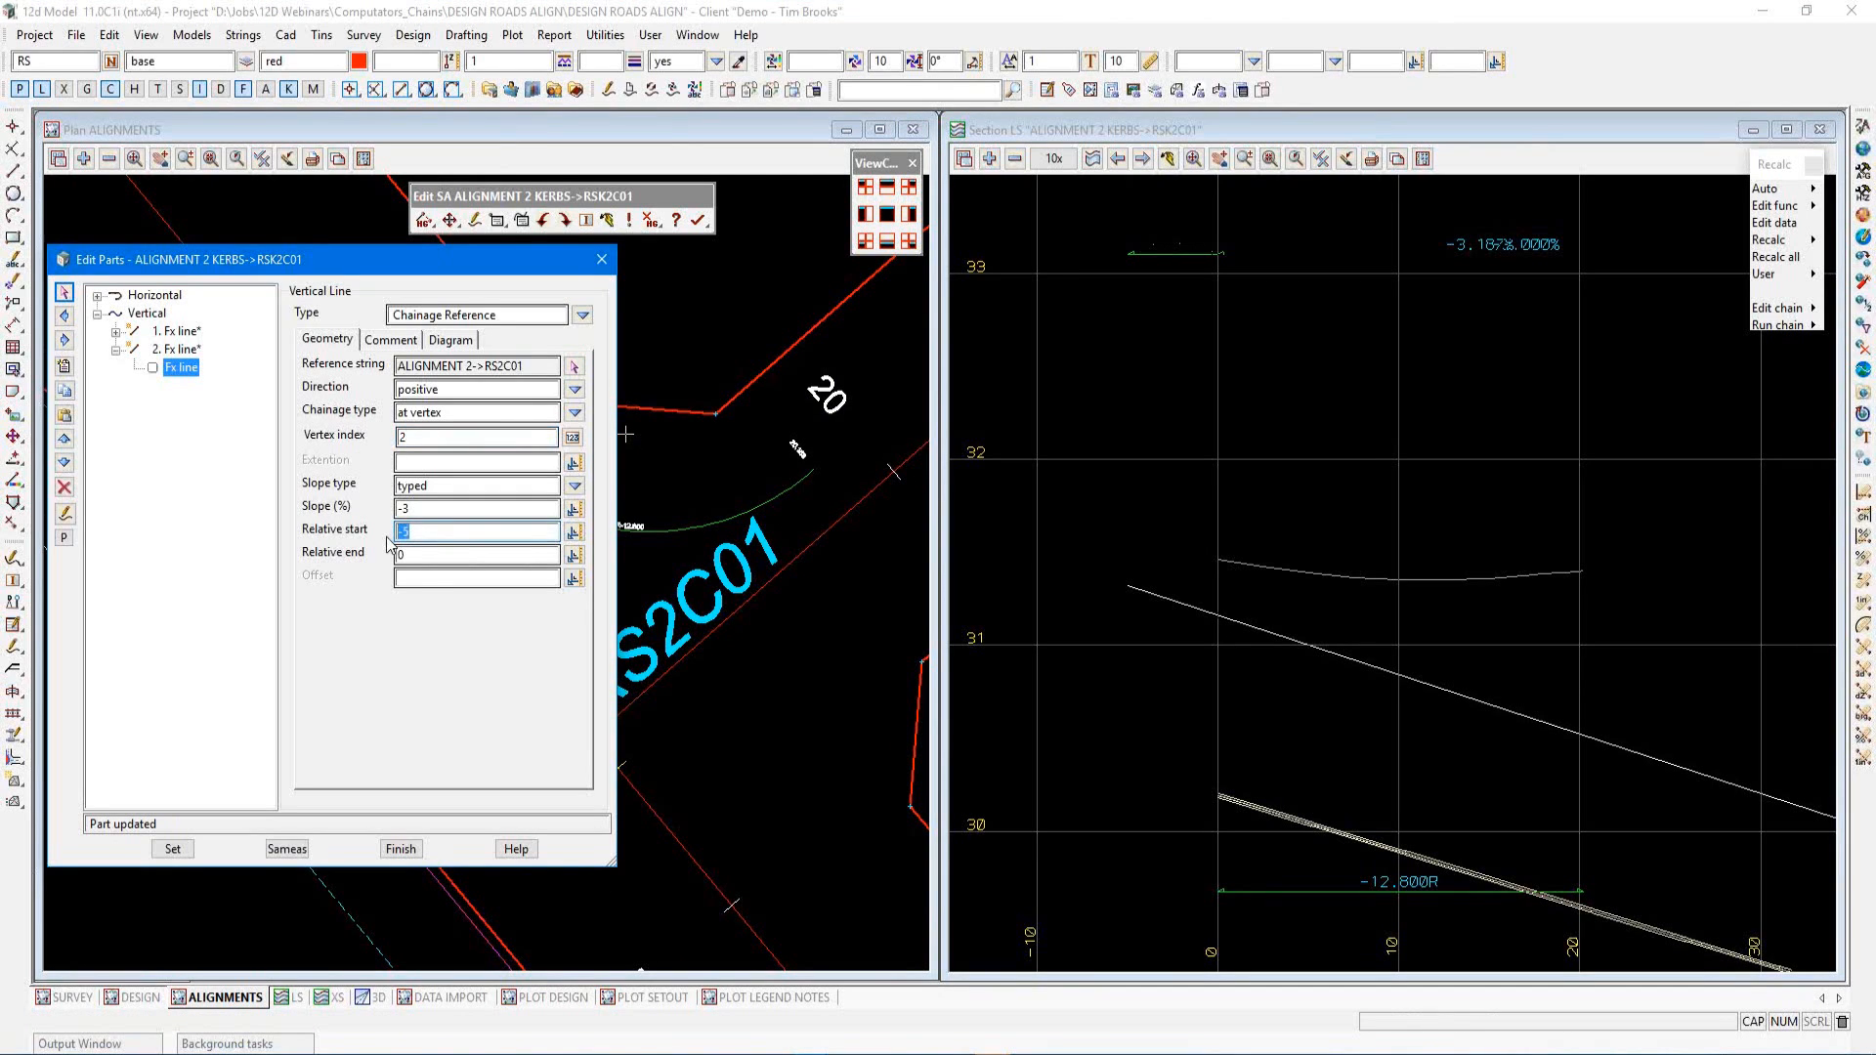
type("0")
key("Tab")
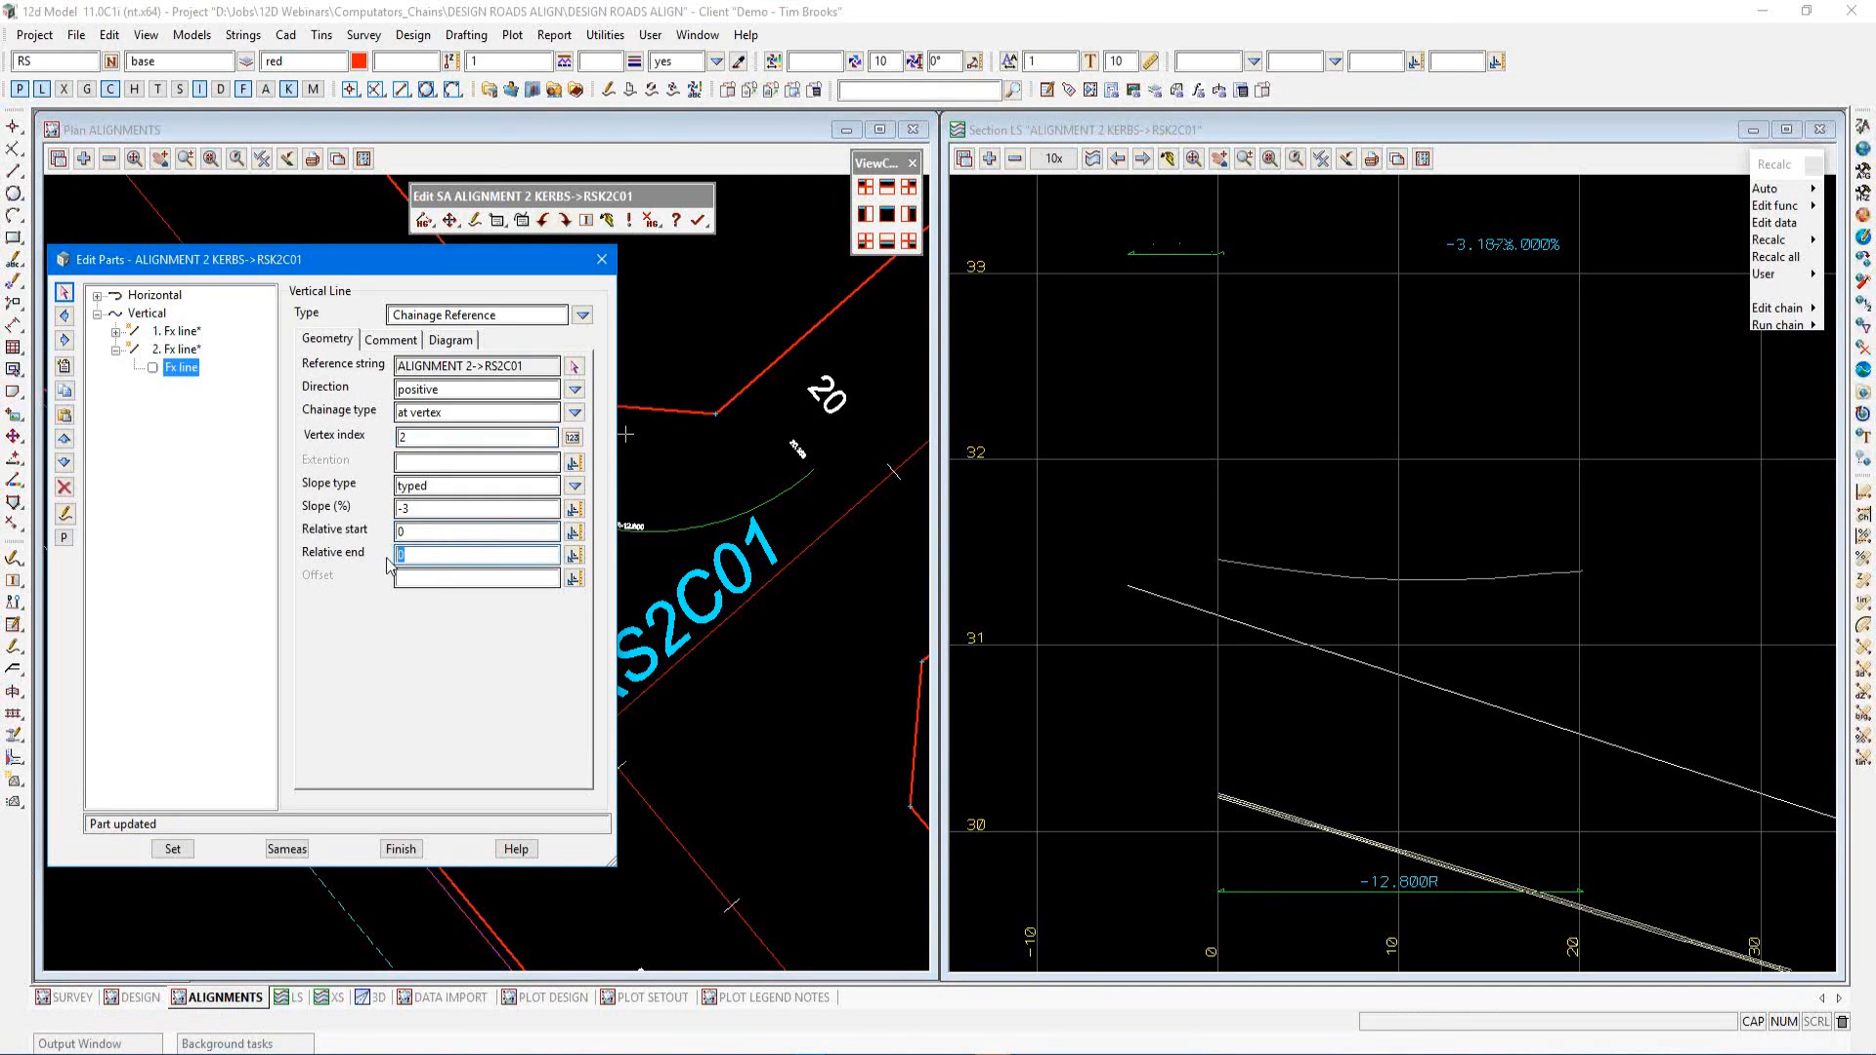
type("5")
left_click(172, 848)
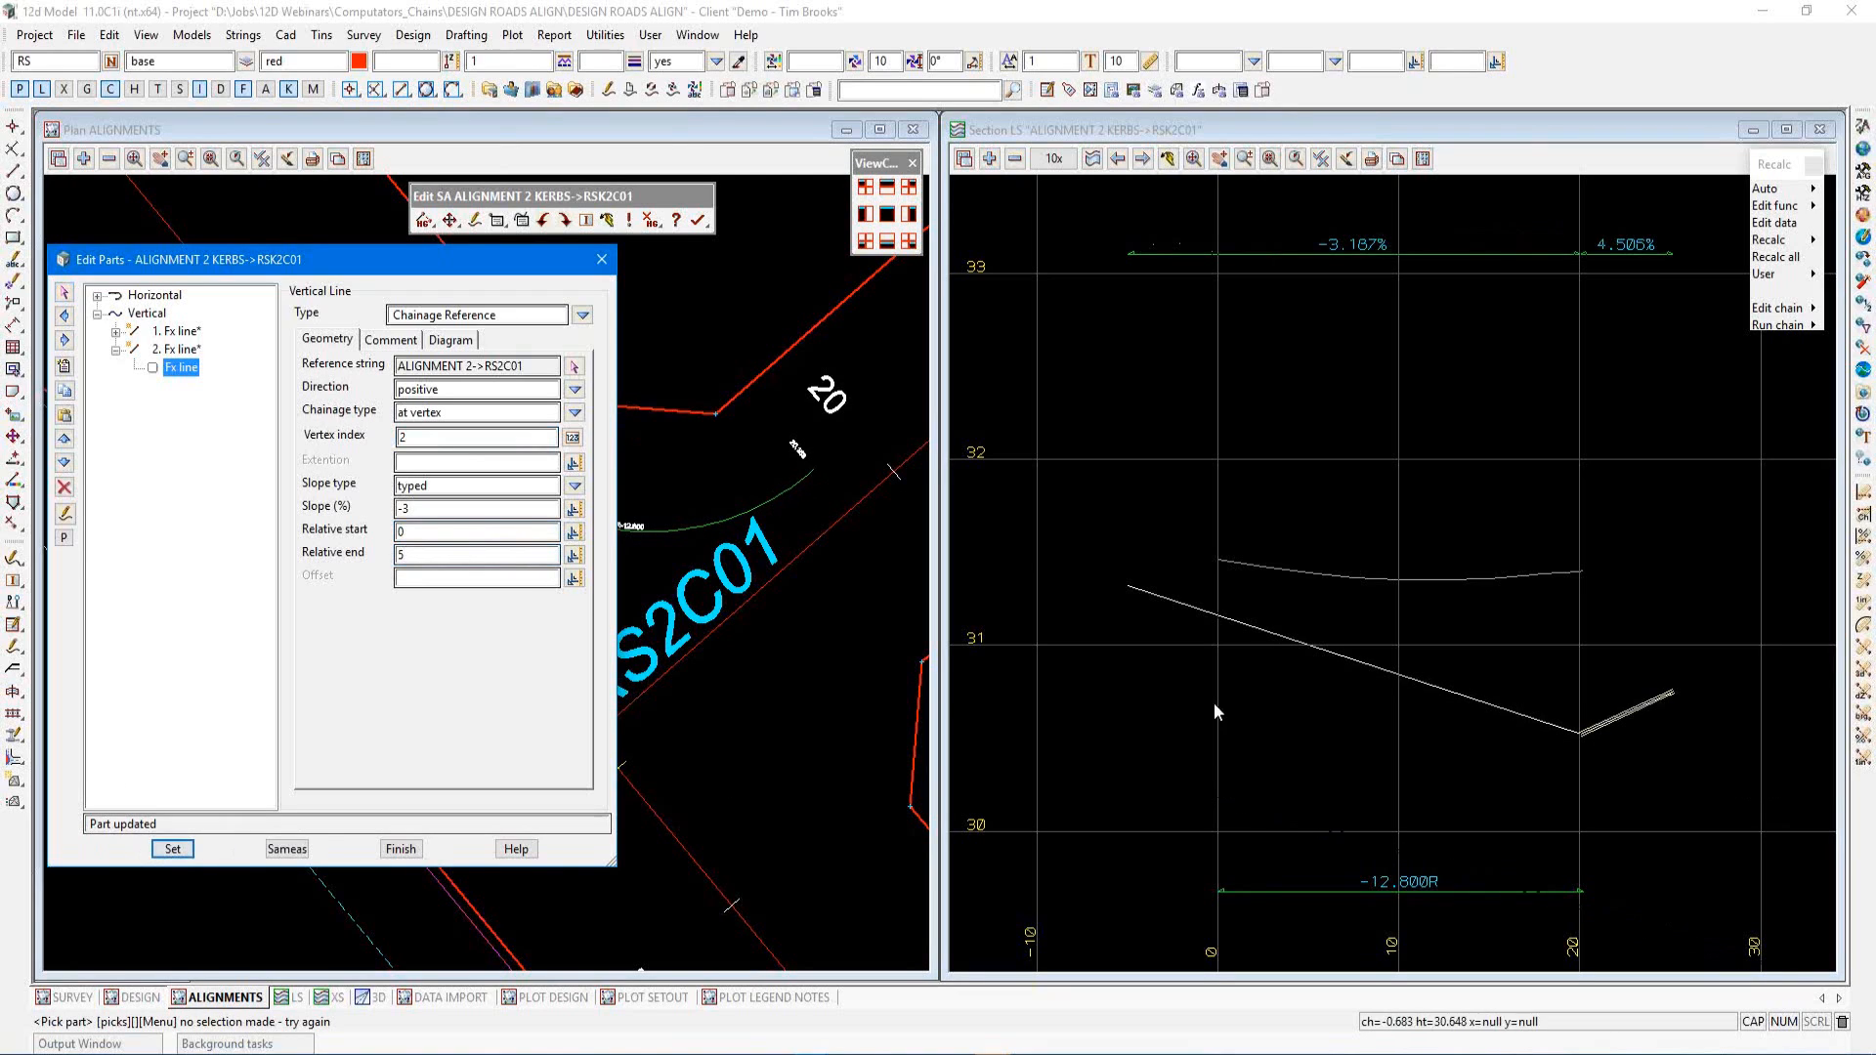
scroll(1442, 696, "down", 2)
scroll(1399, 722, "up", 2)
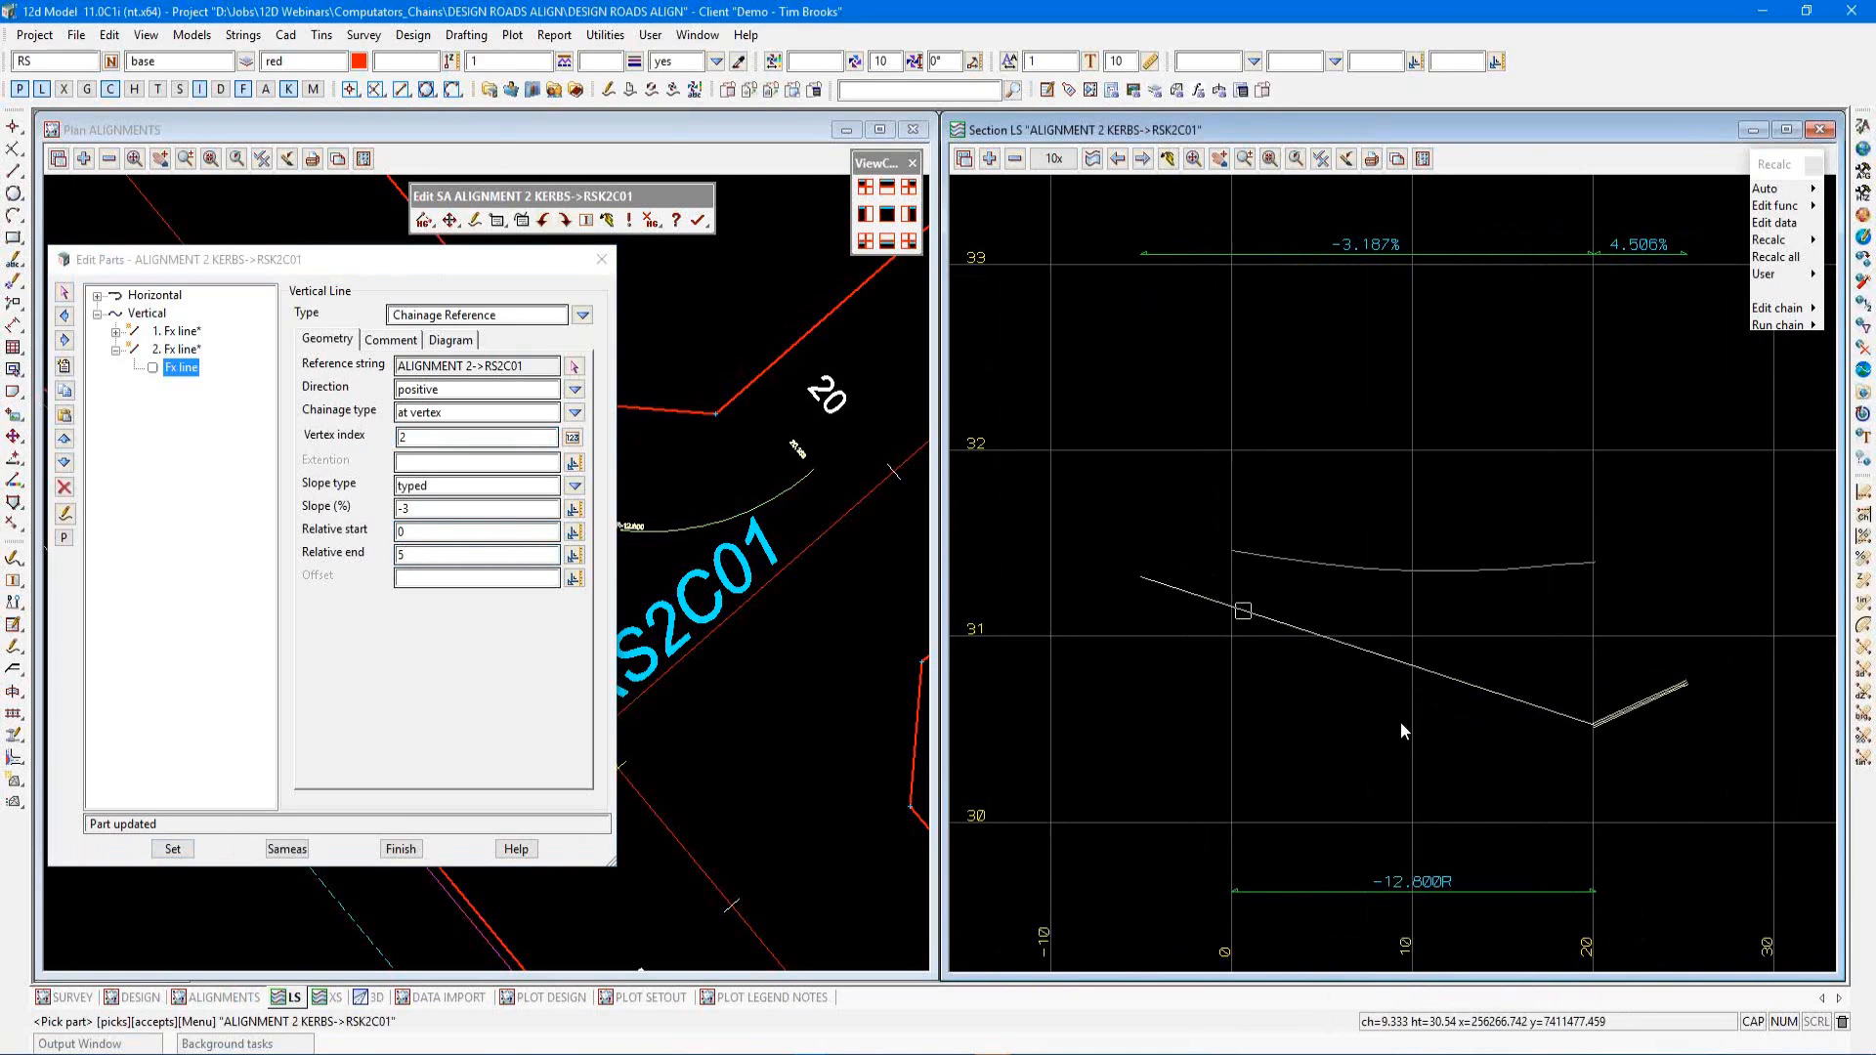
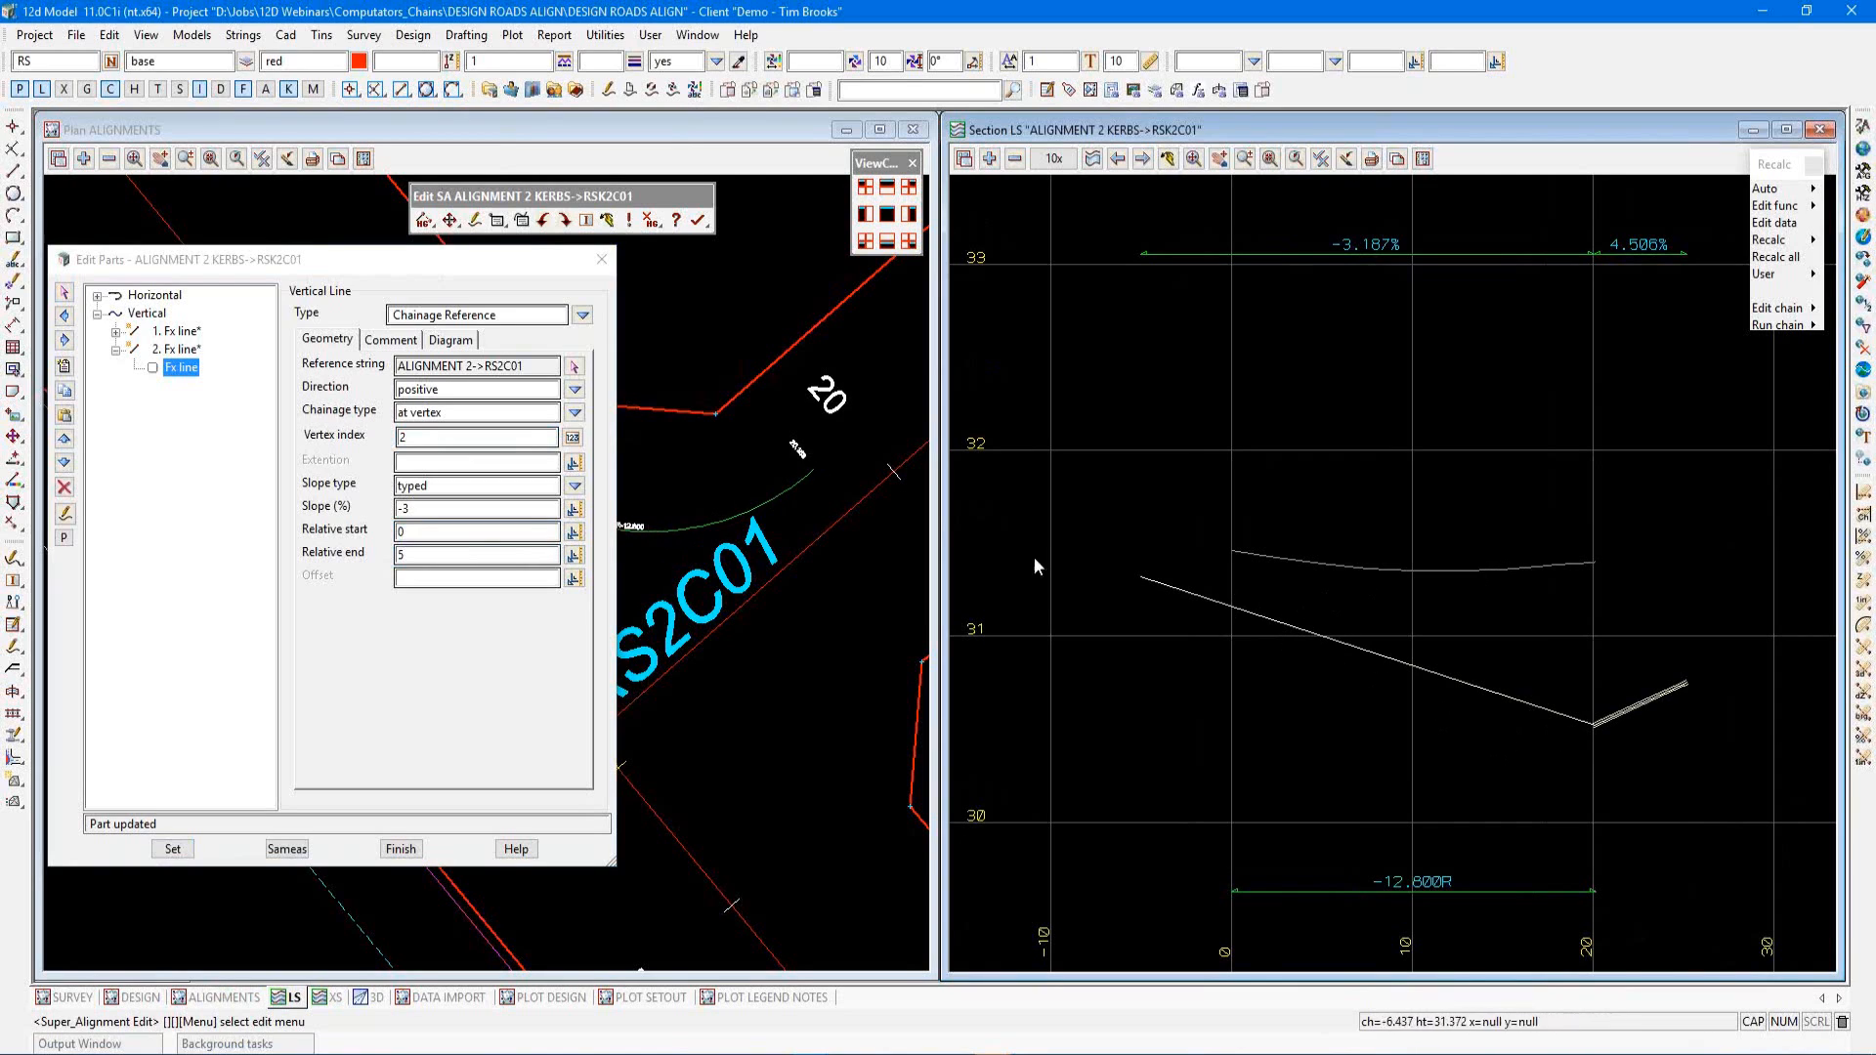
Insert a free compound parabola between the two vertical Fx lines with 50% length on the leading curve, and apply it
left_click(176, 331)
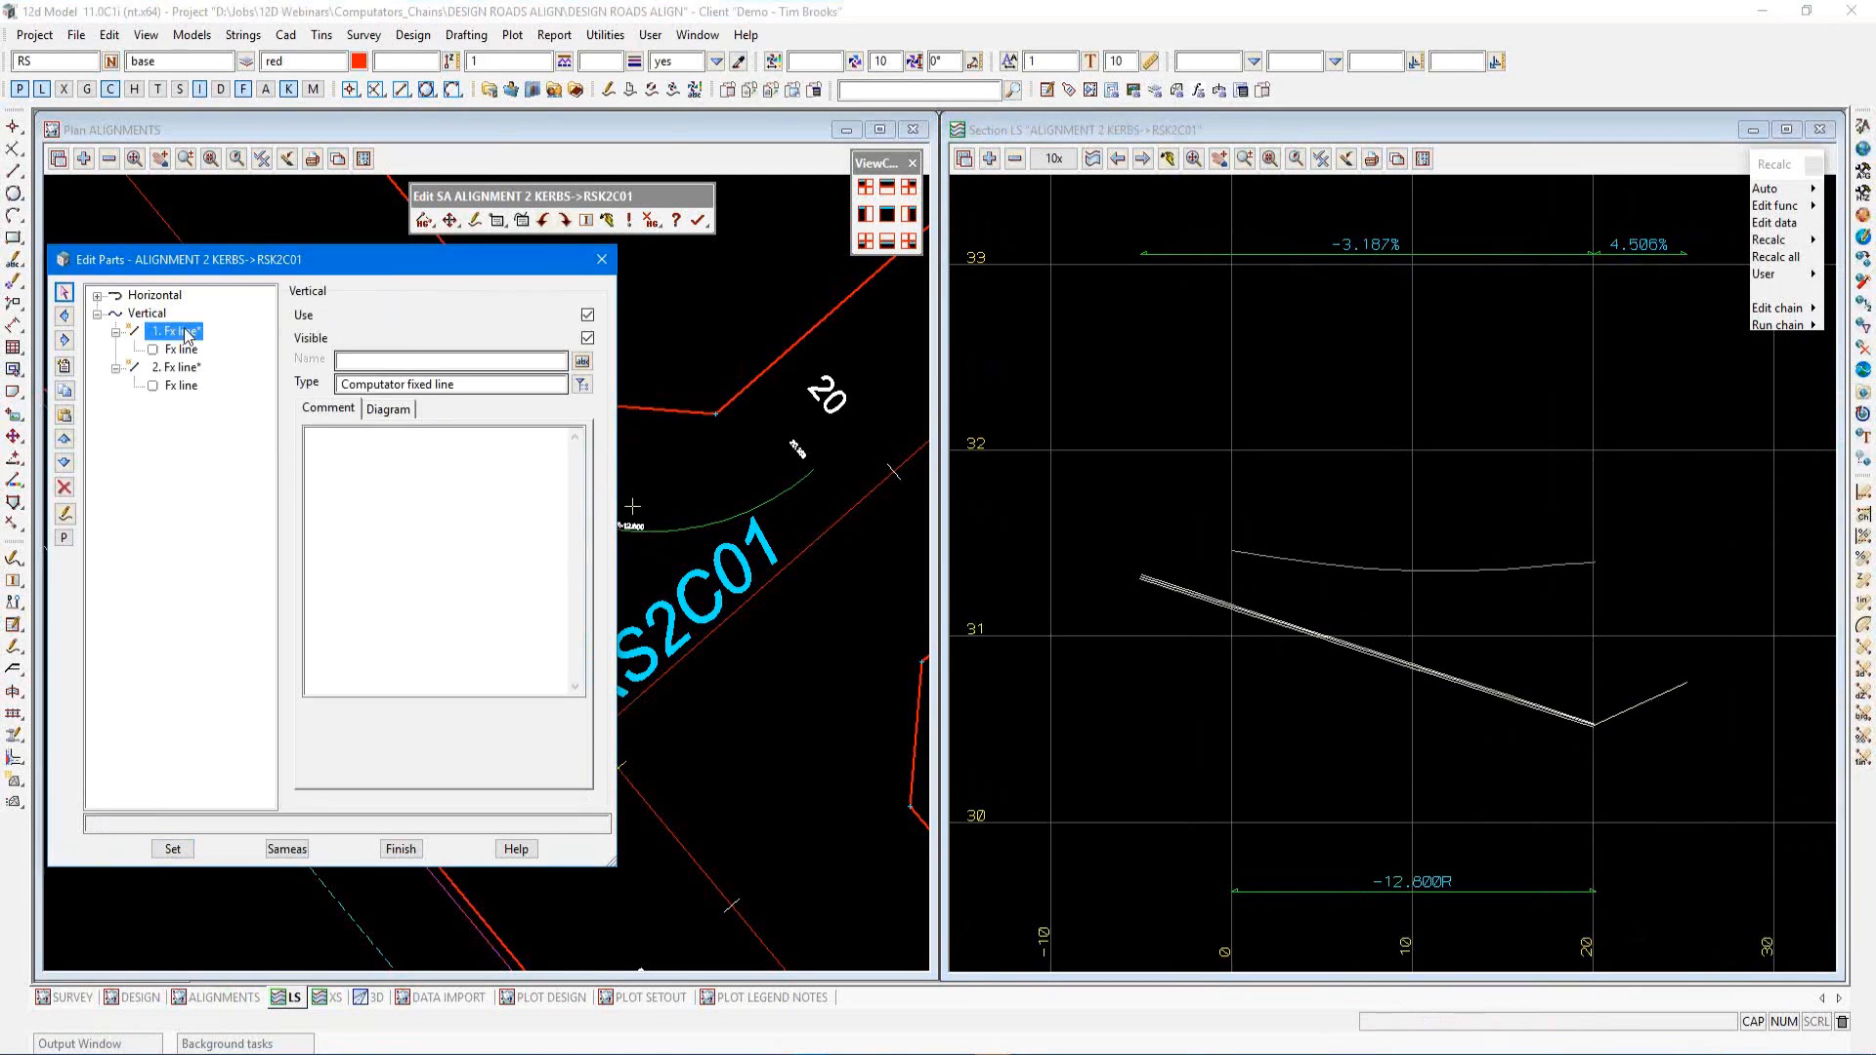
left_click(64, 366)
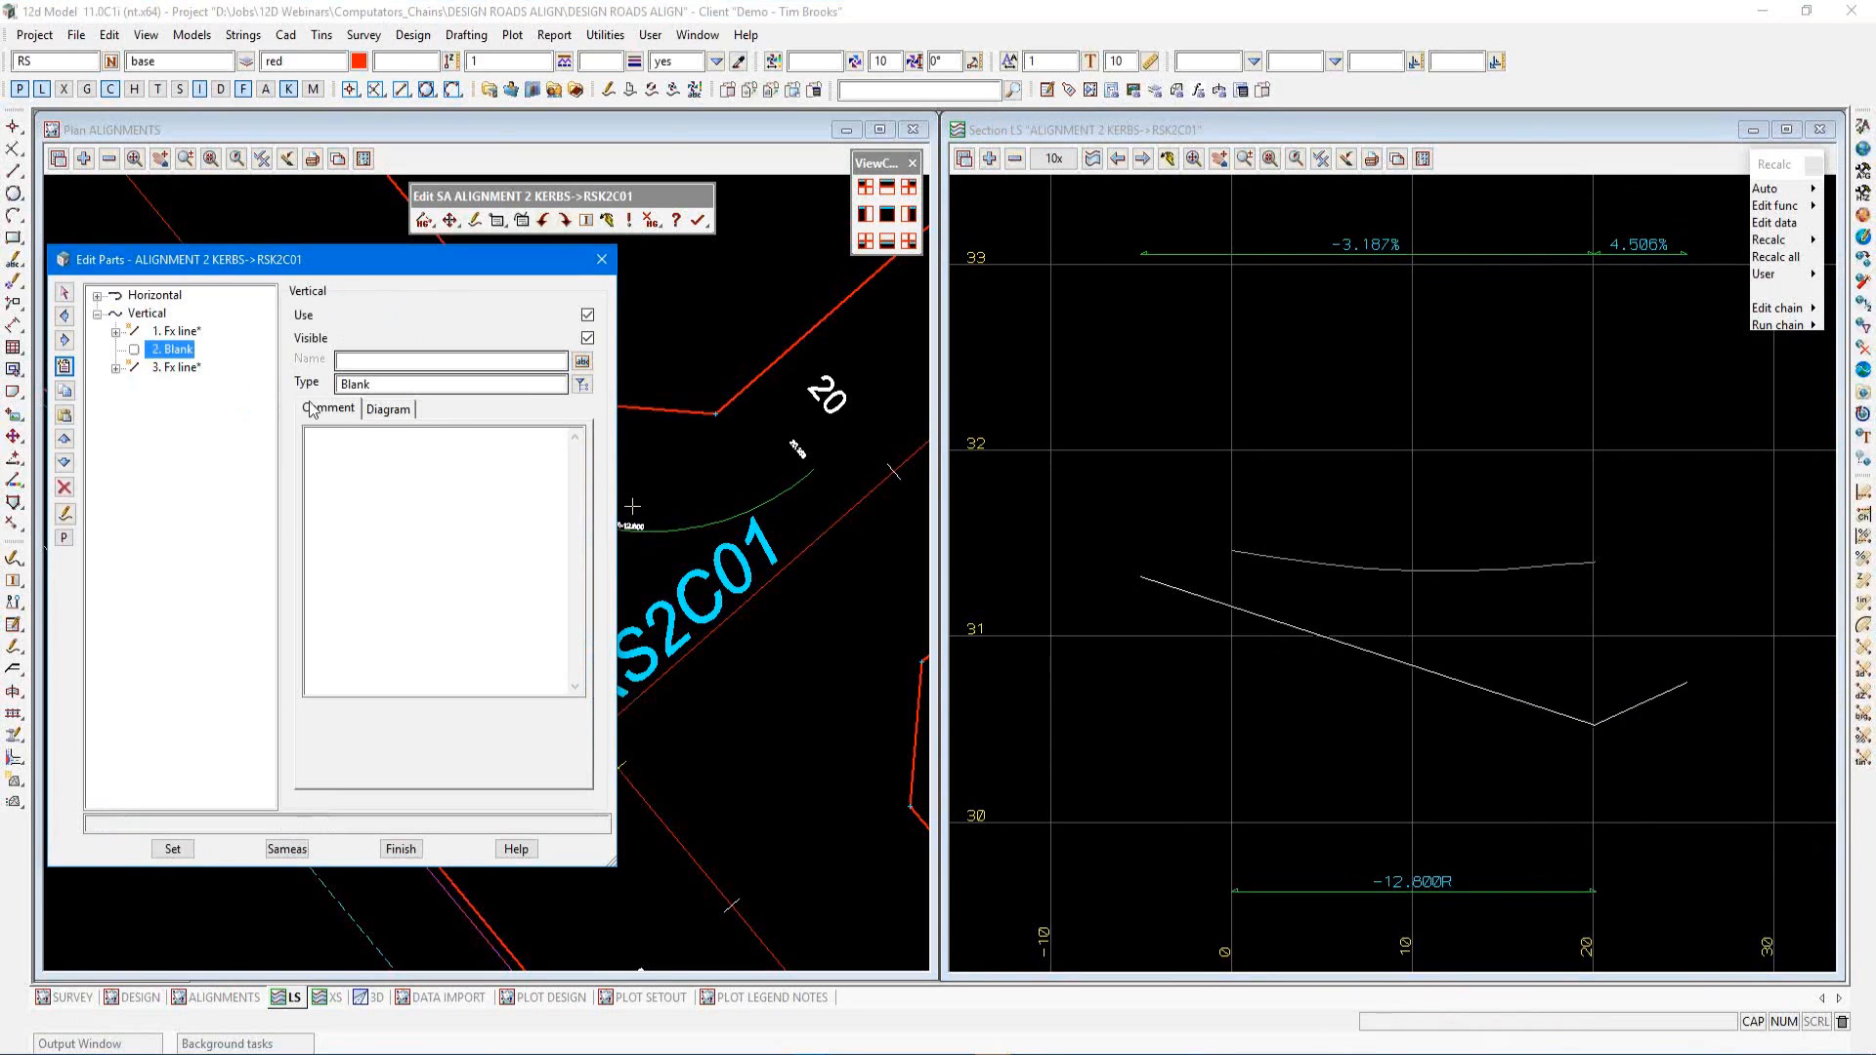
left_click(582, 384)
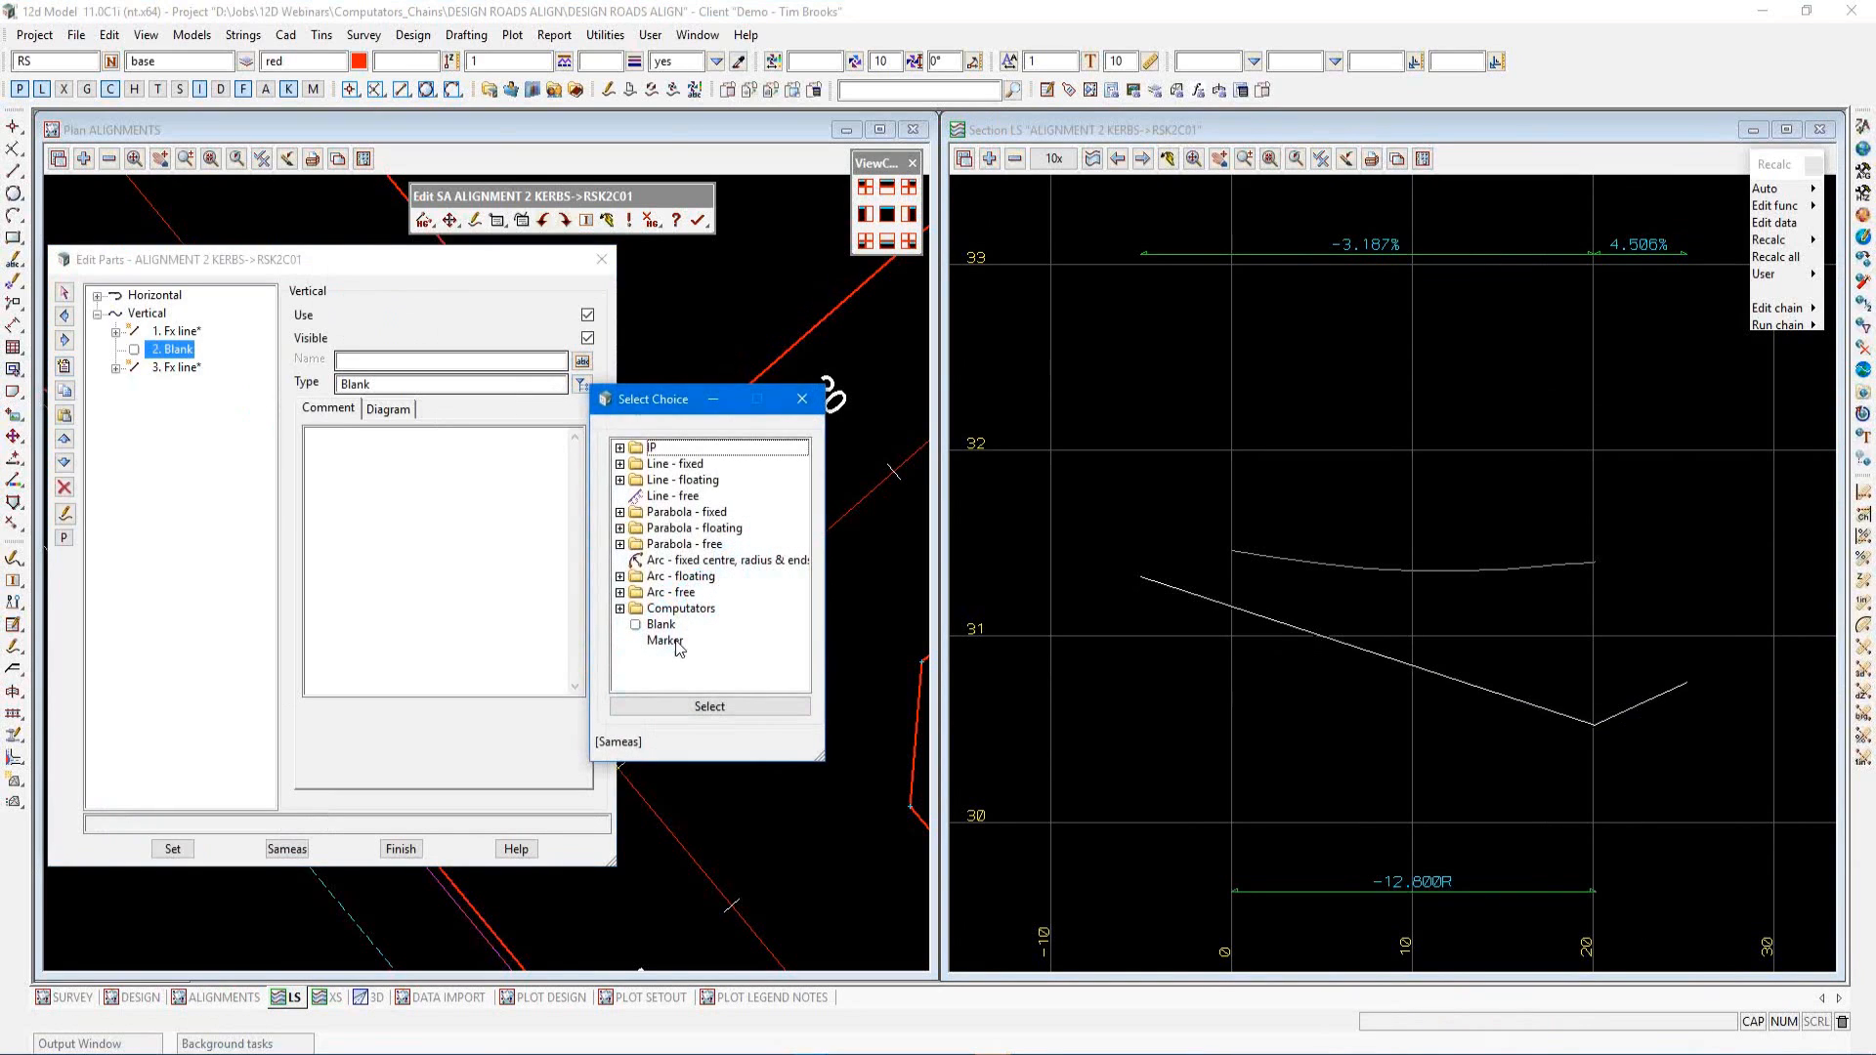
left_click(620, 545)
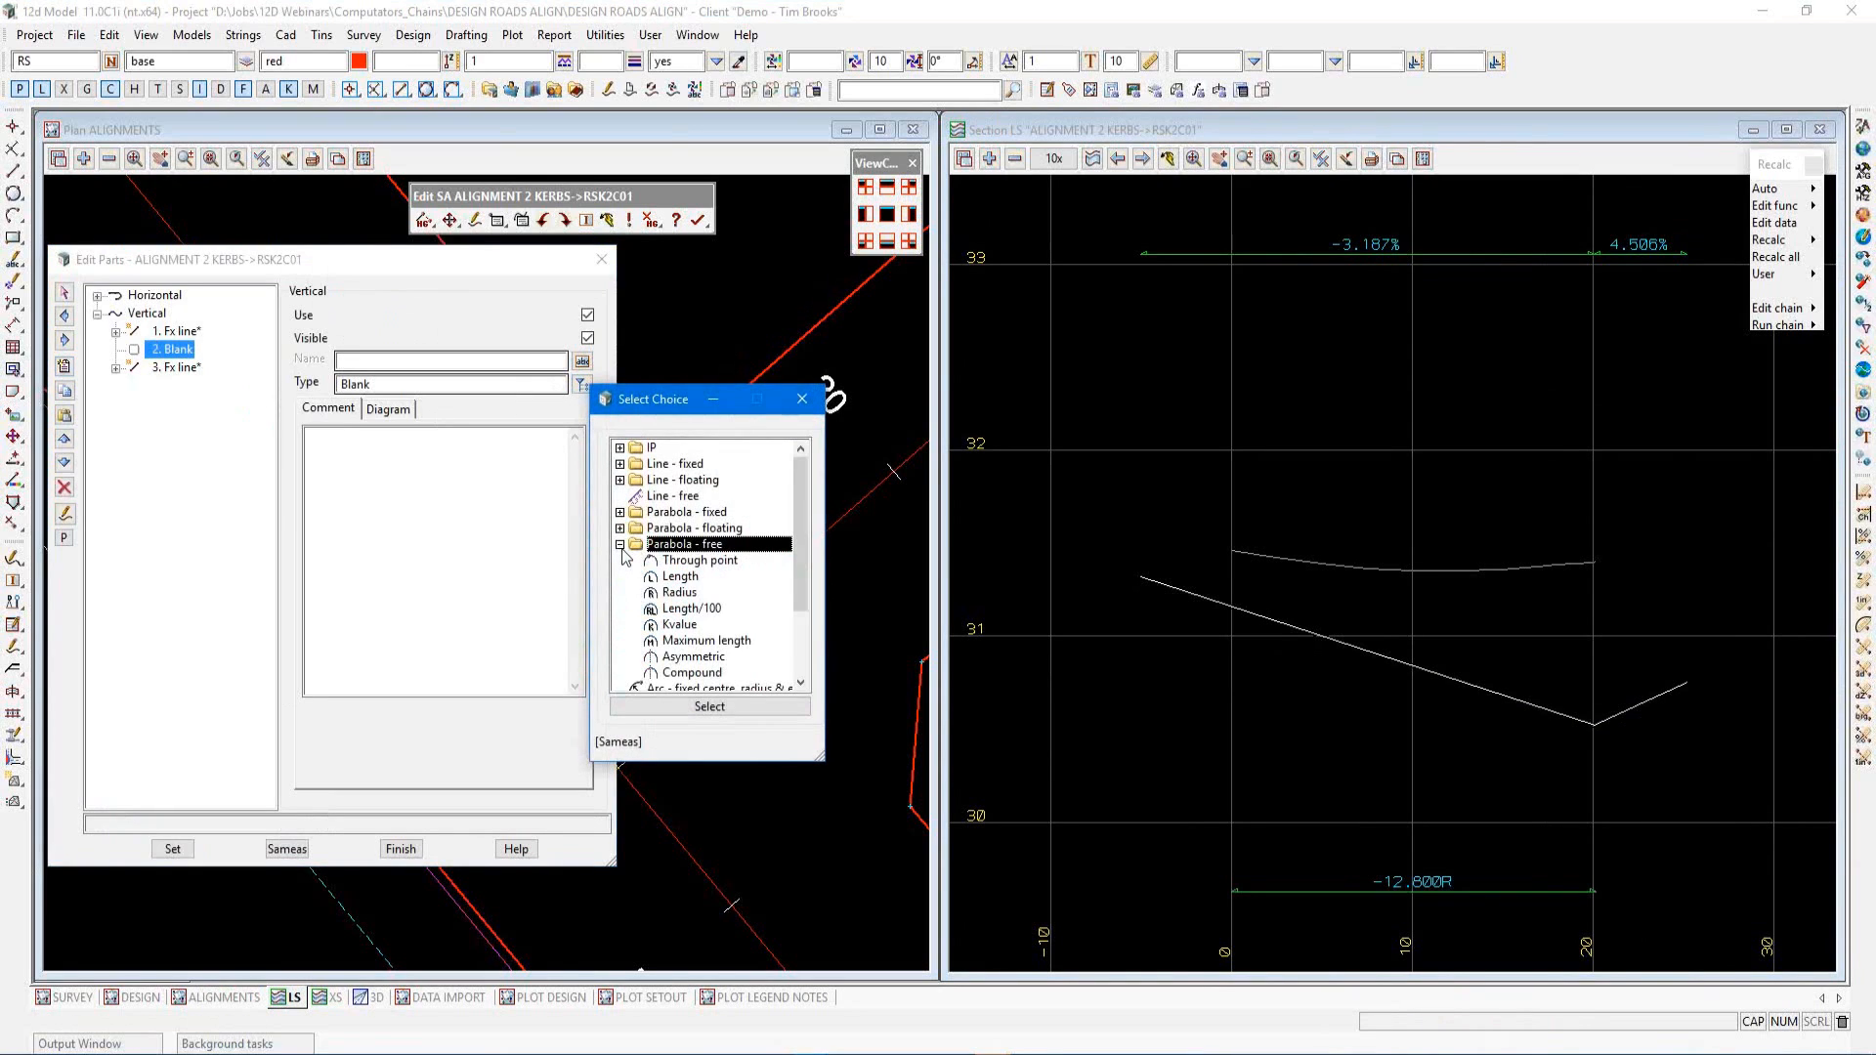
left_click(684, 674)
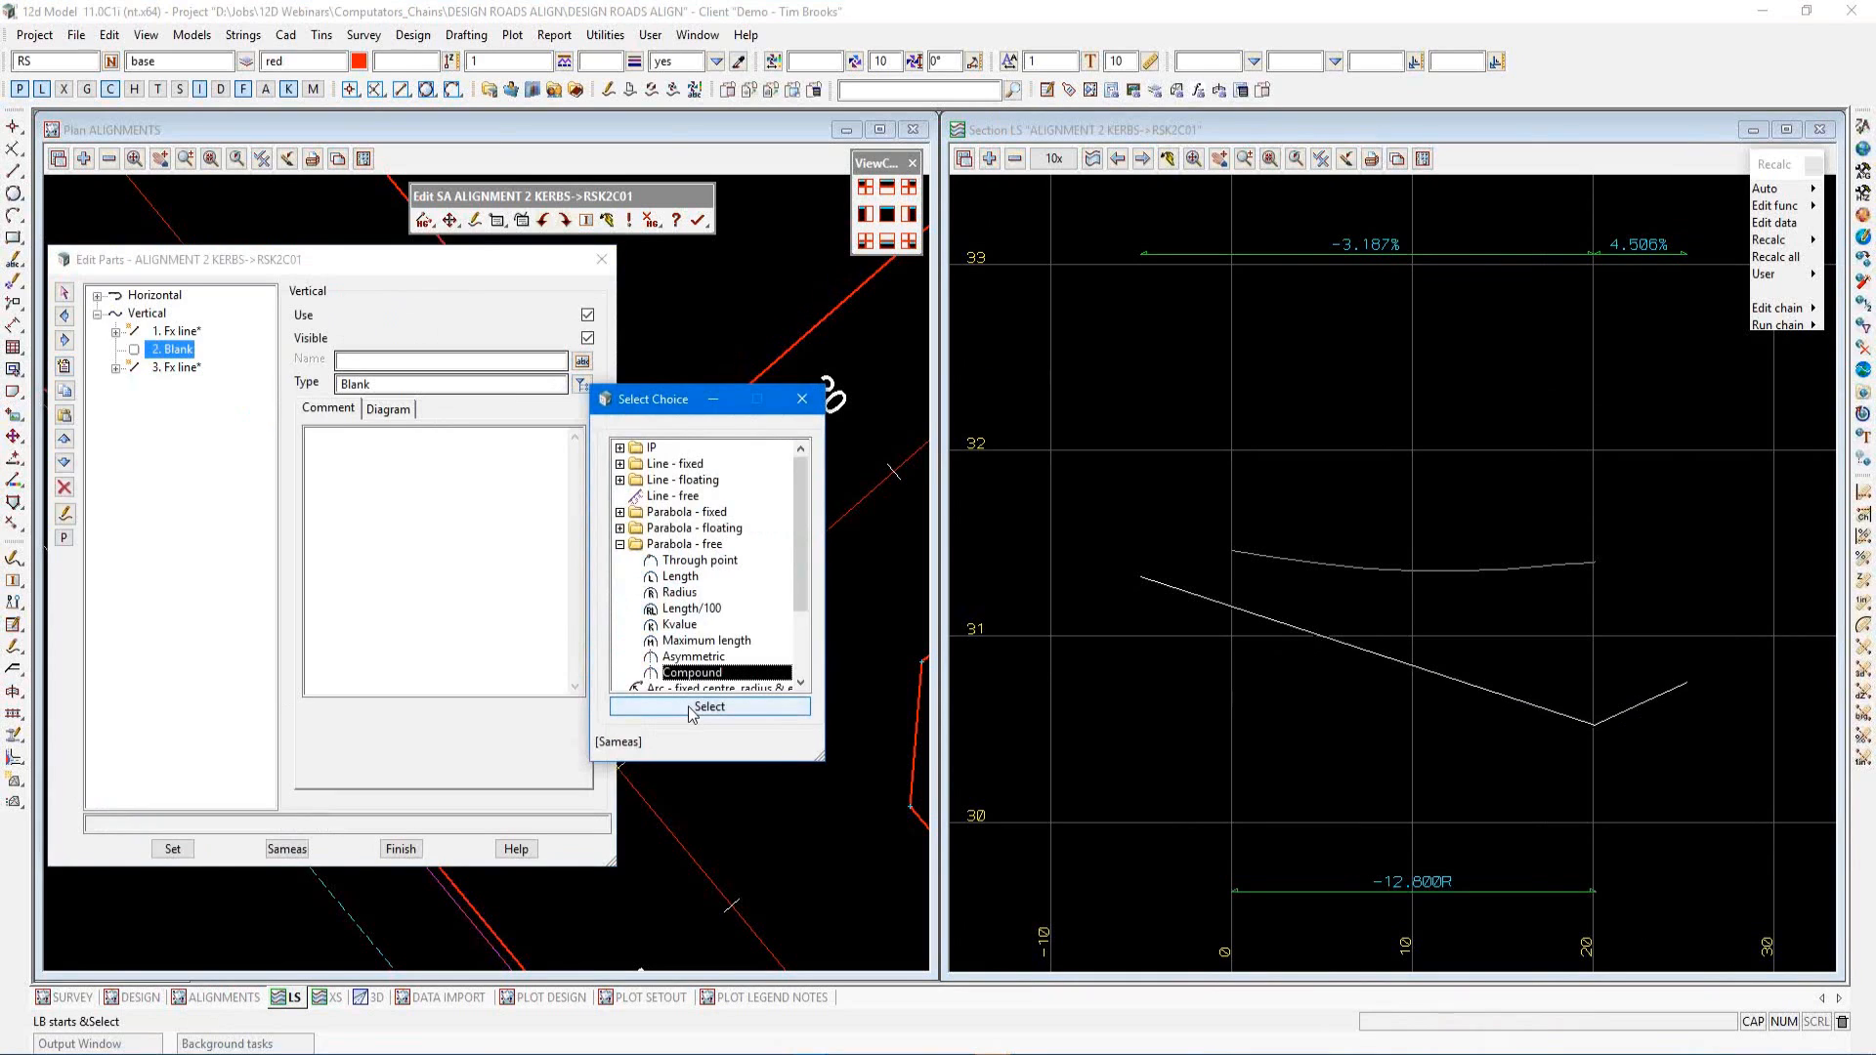
left_click(710, 707)
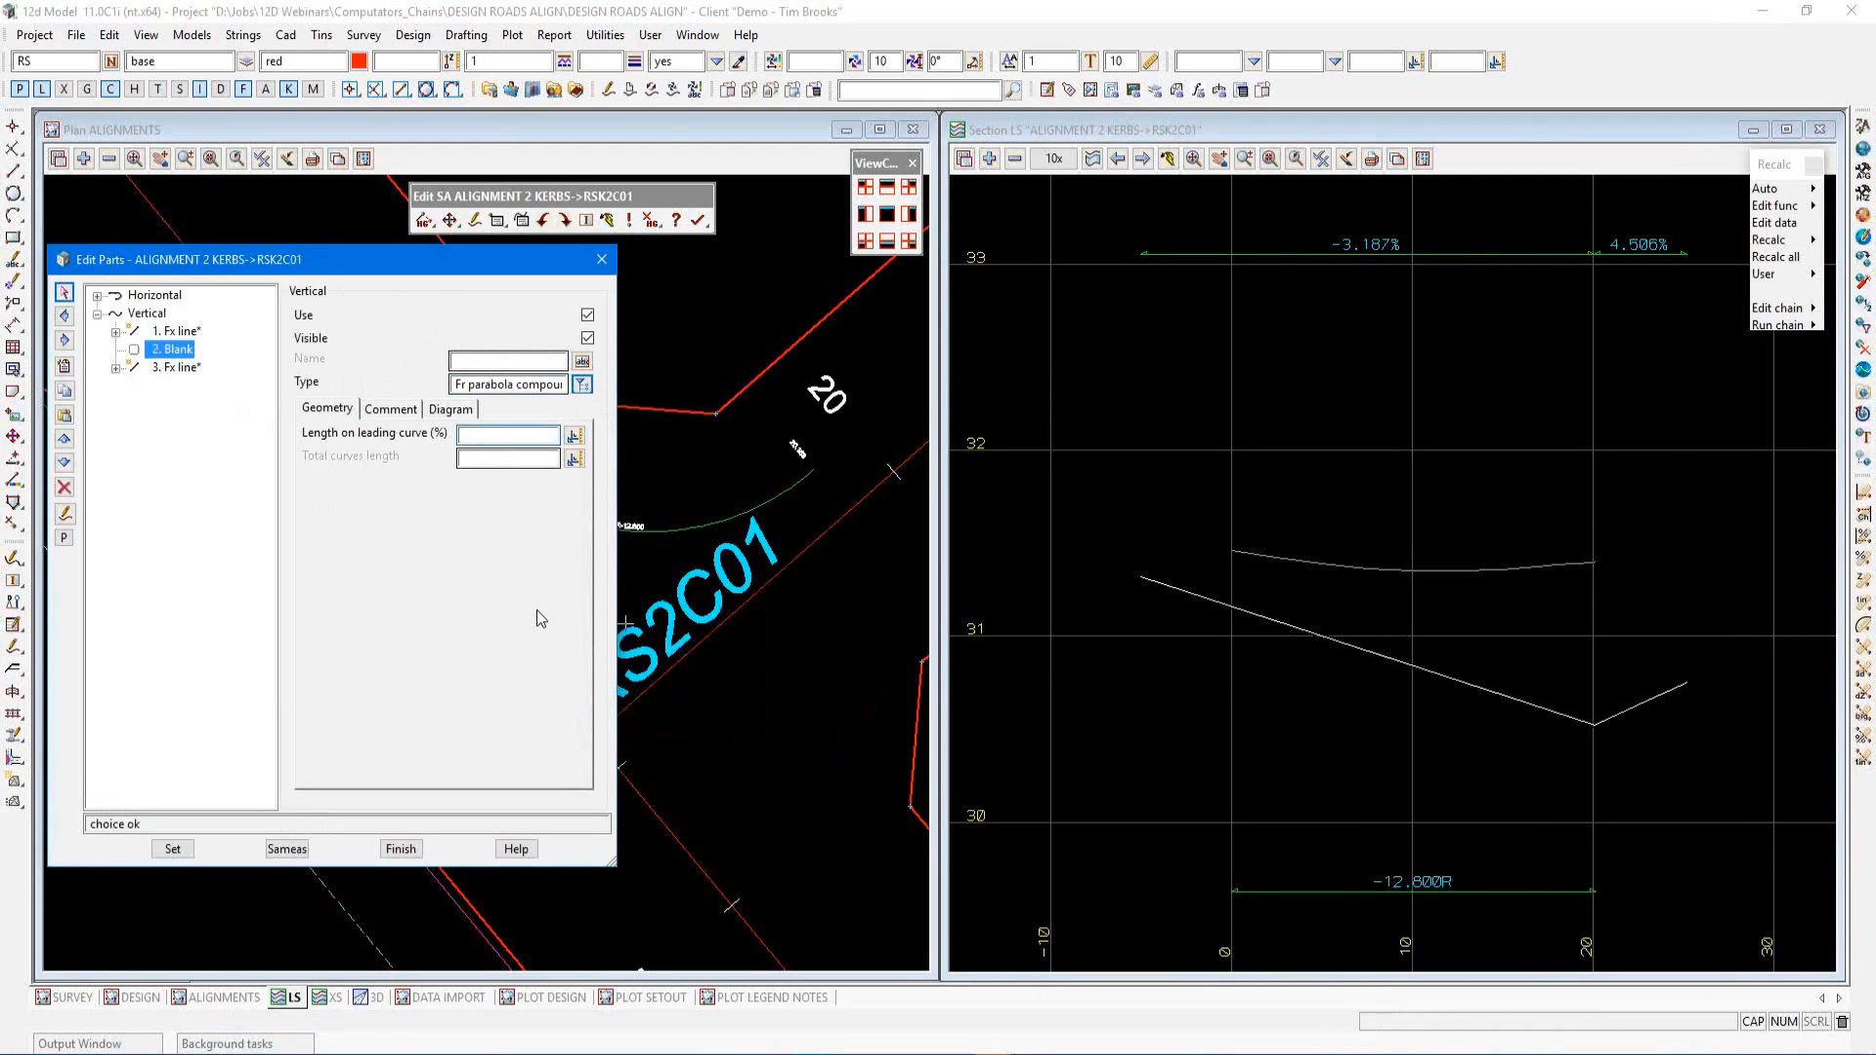
type("50")
left_click(176, 848)
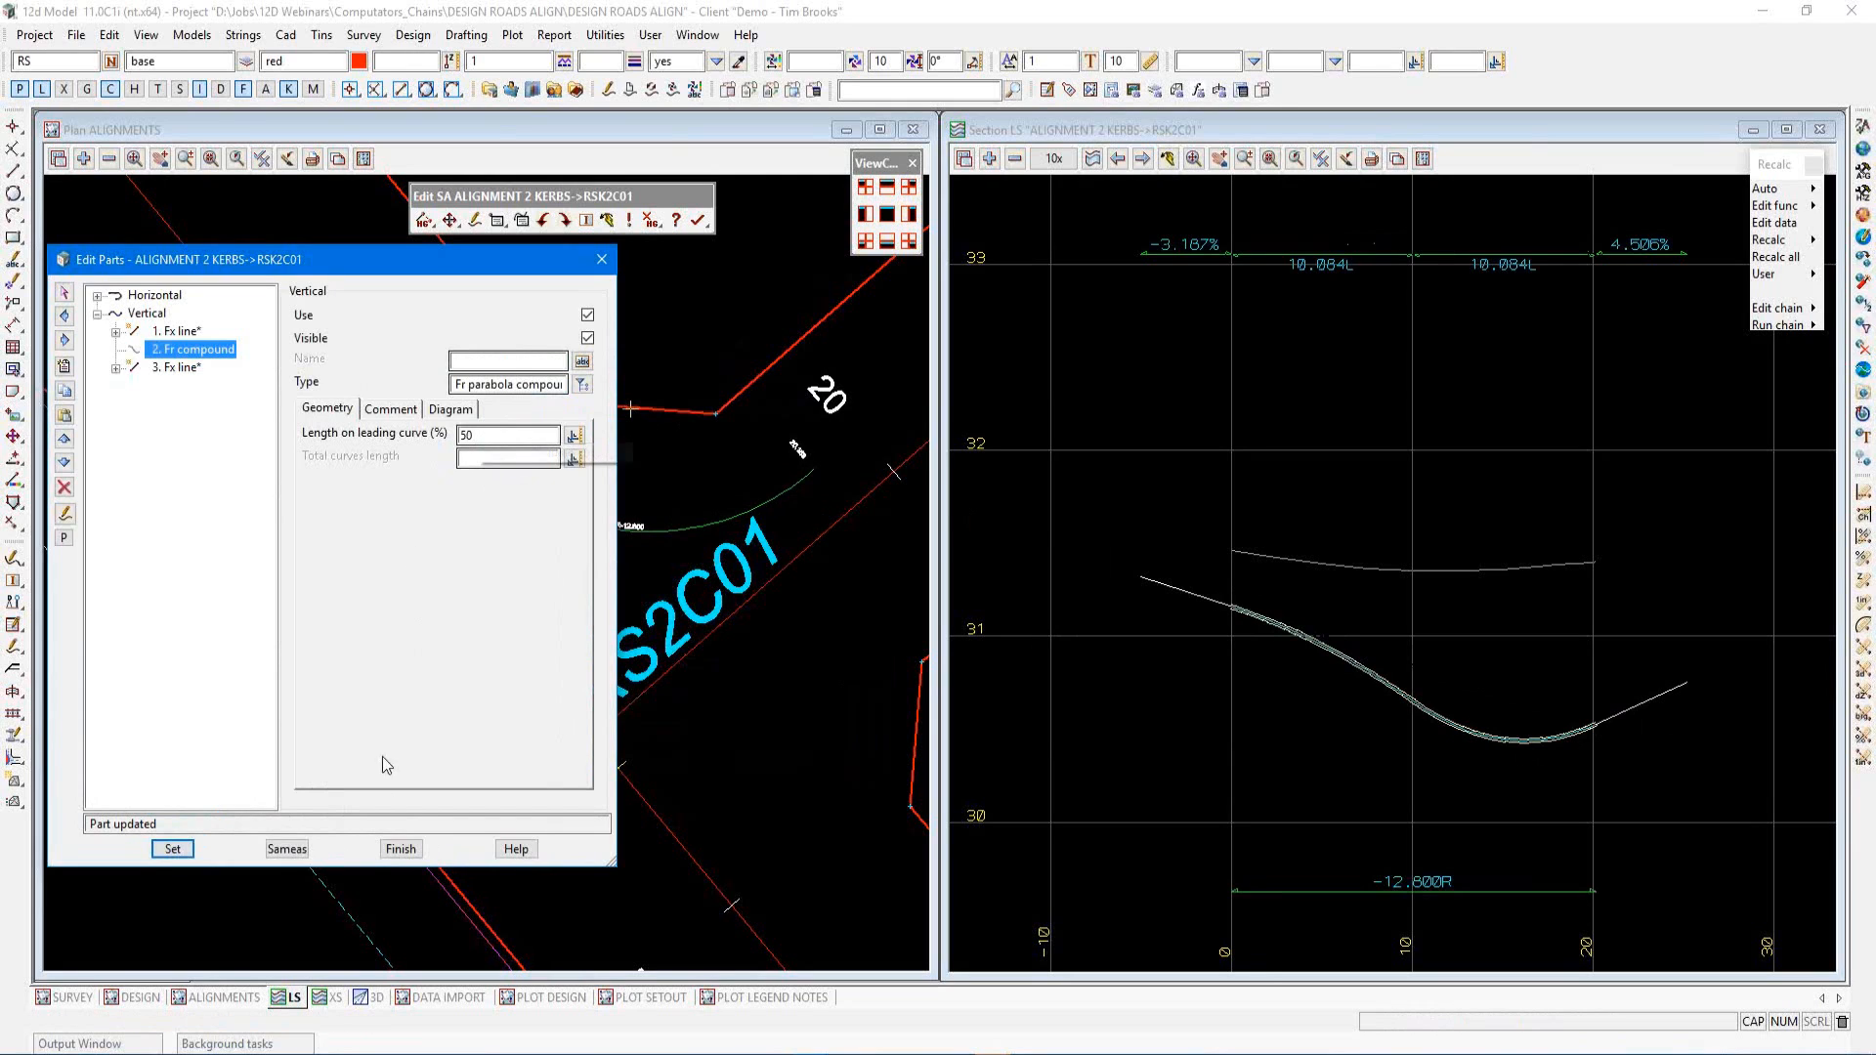
Finish editing the parts and close the super alignment edit for RSK2C01
left_click(402, 846)
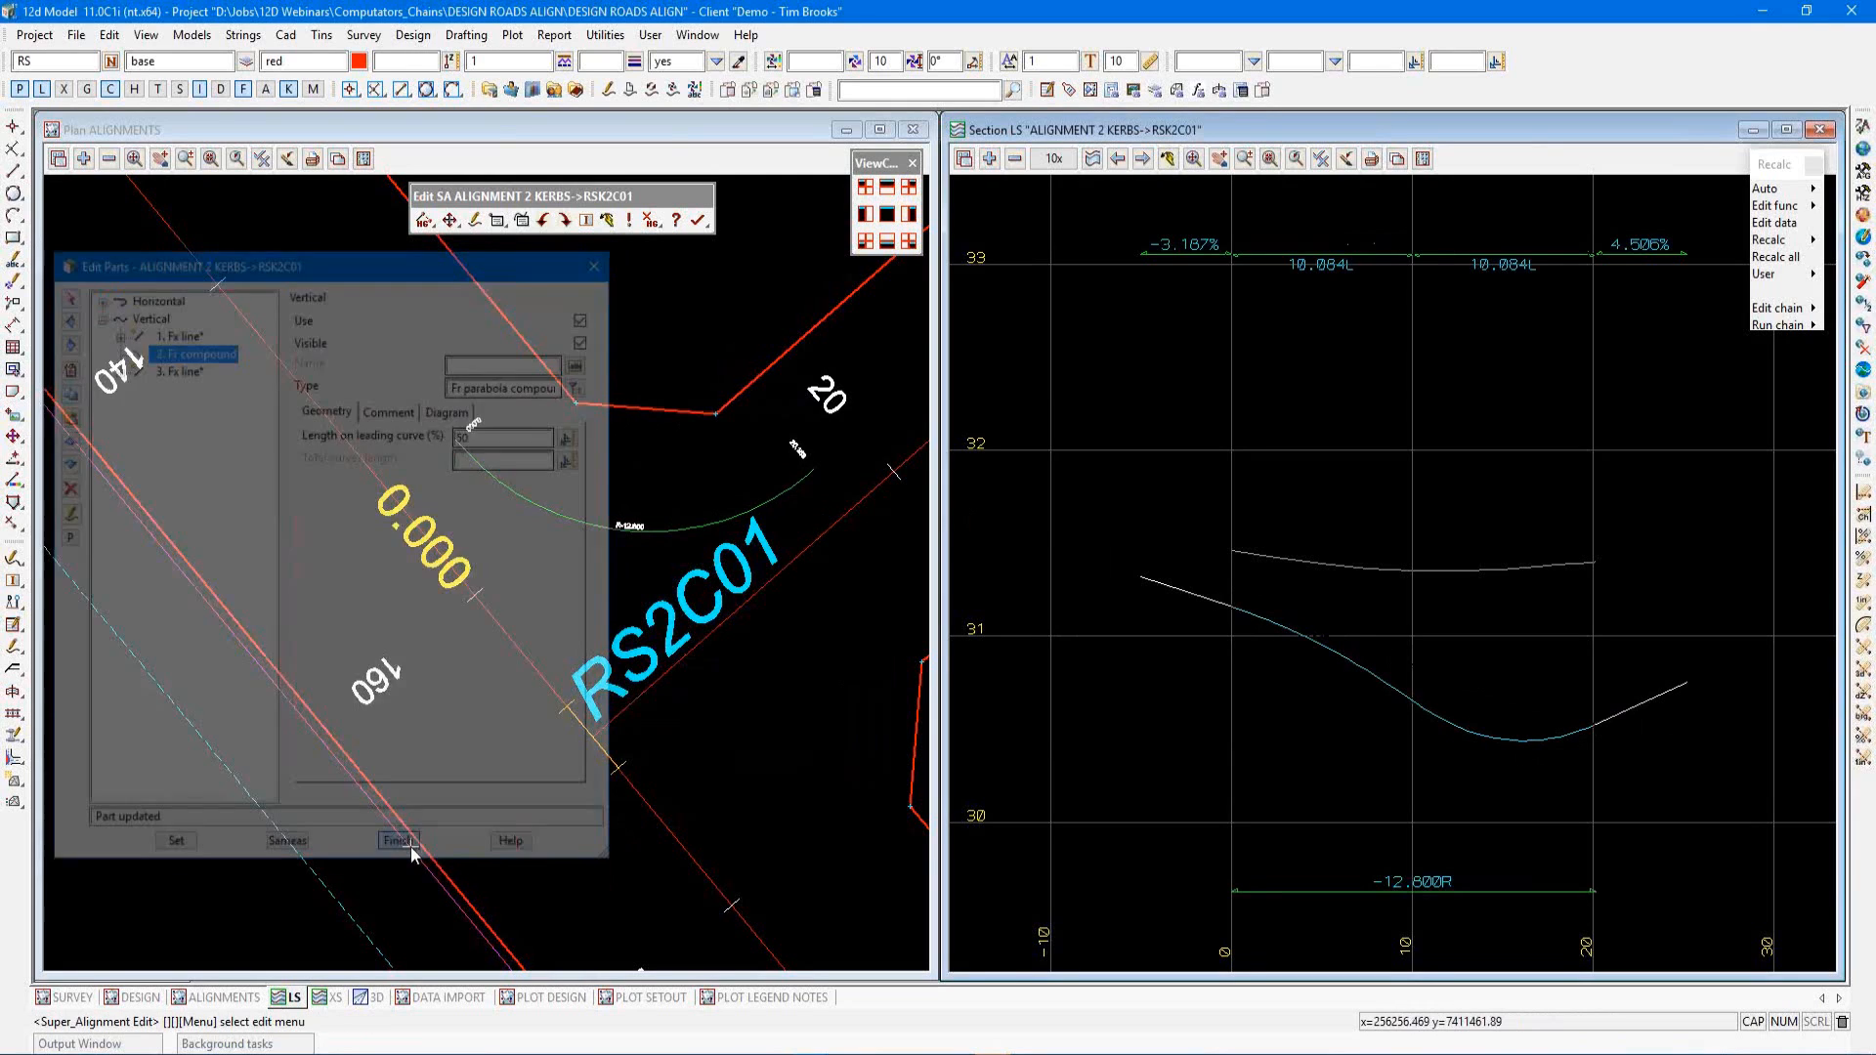
left_click(698, 221)
left_click(750, 290)
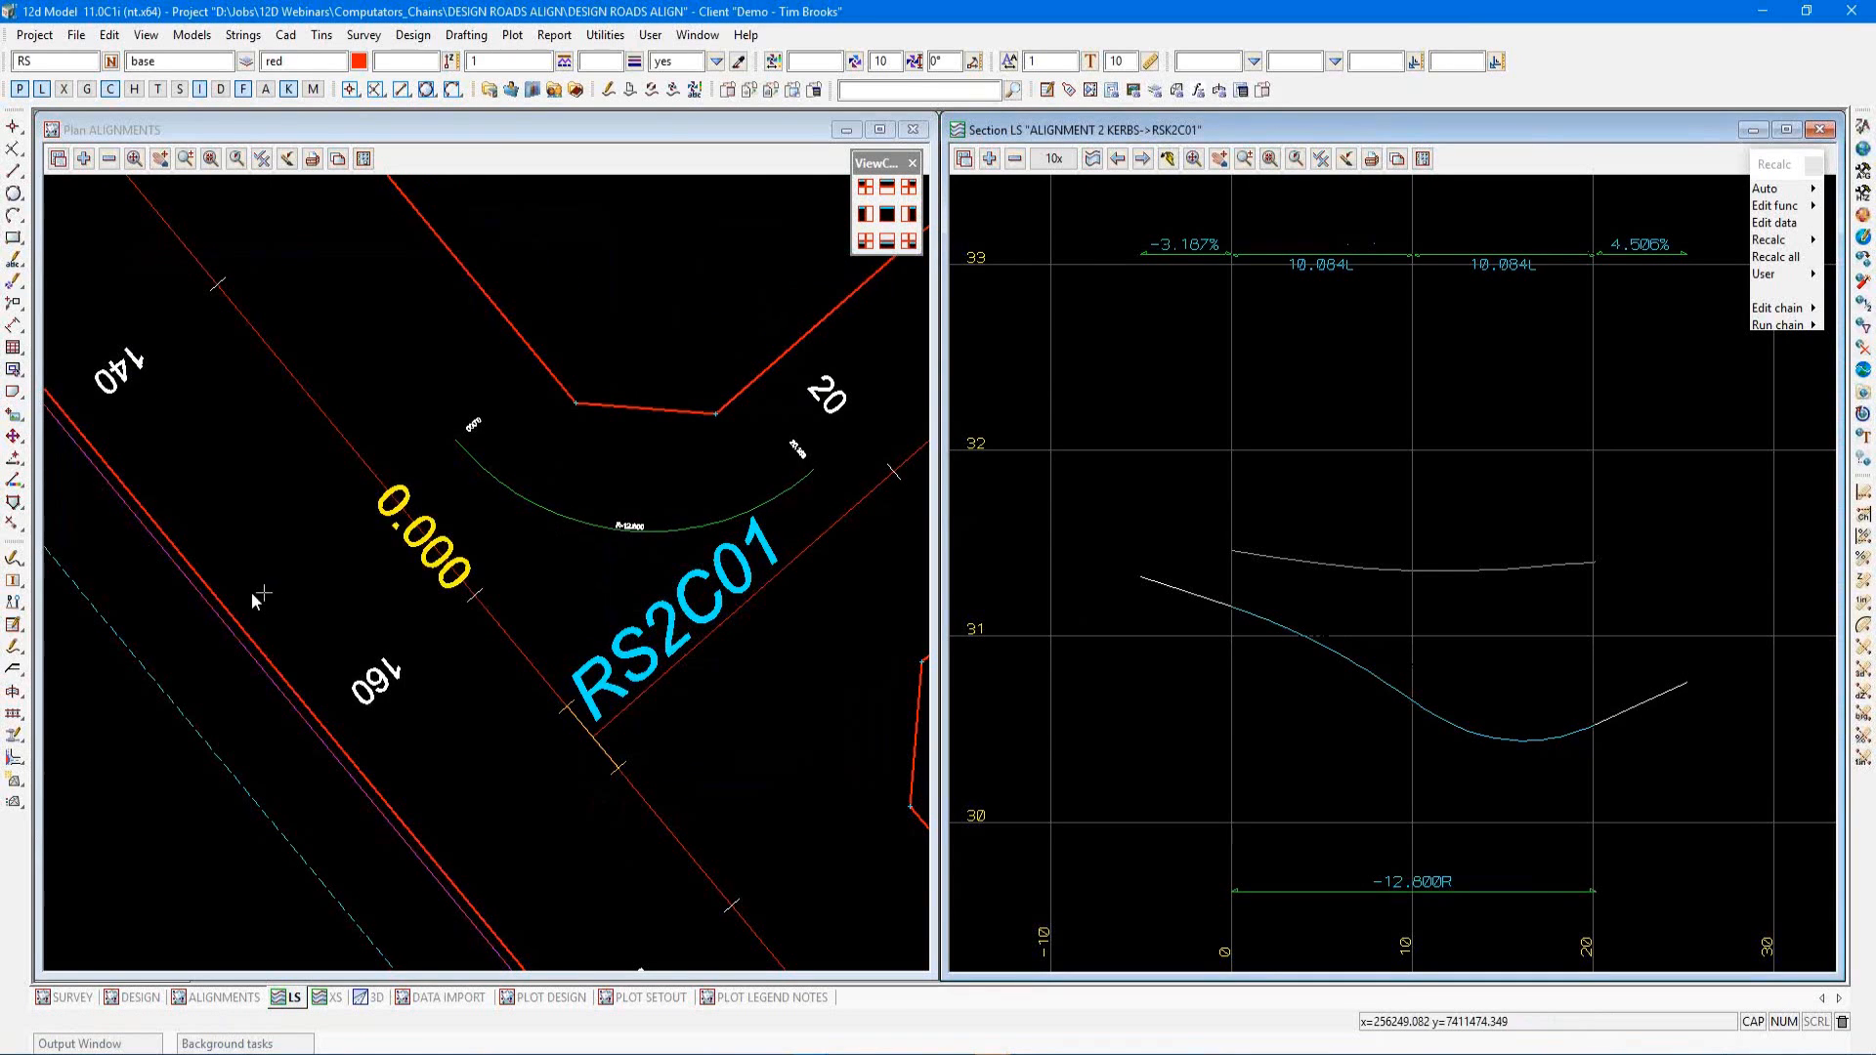
Open the Computator Kerb Return tool and copy its properties from the existing kerb alignment RSK2C01
scroll(250, 592, "down", 3)
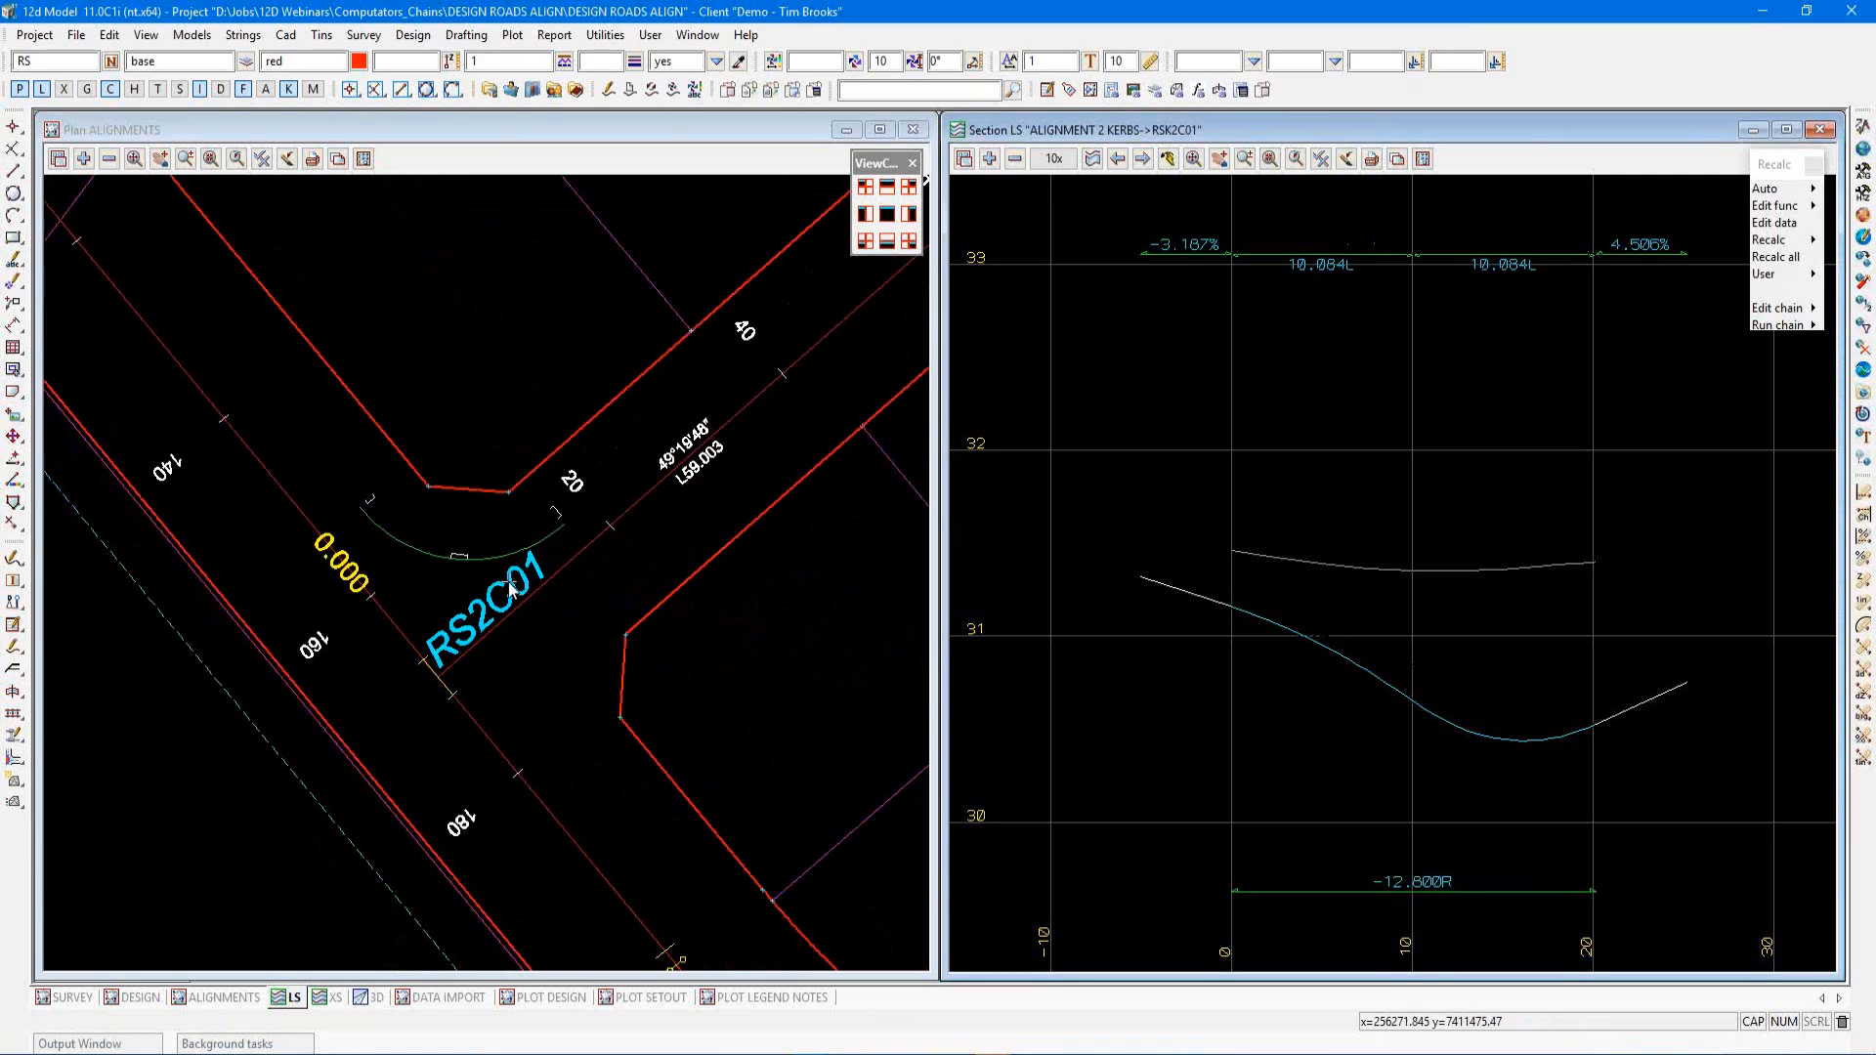
left_click(16, 670)
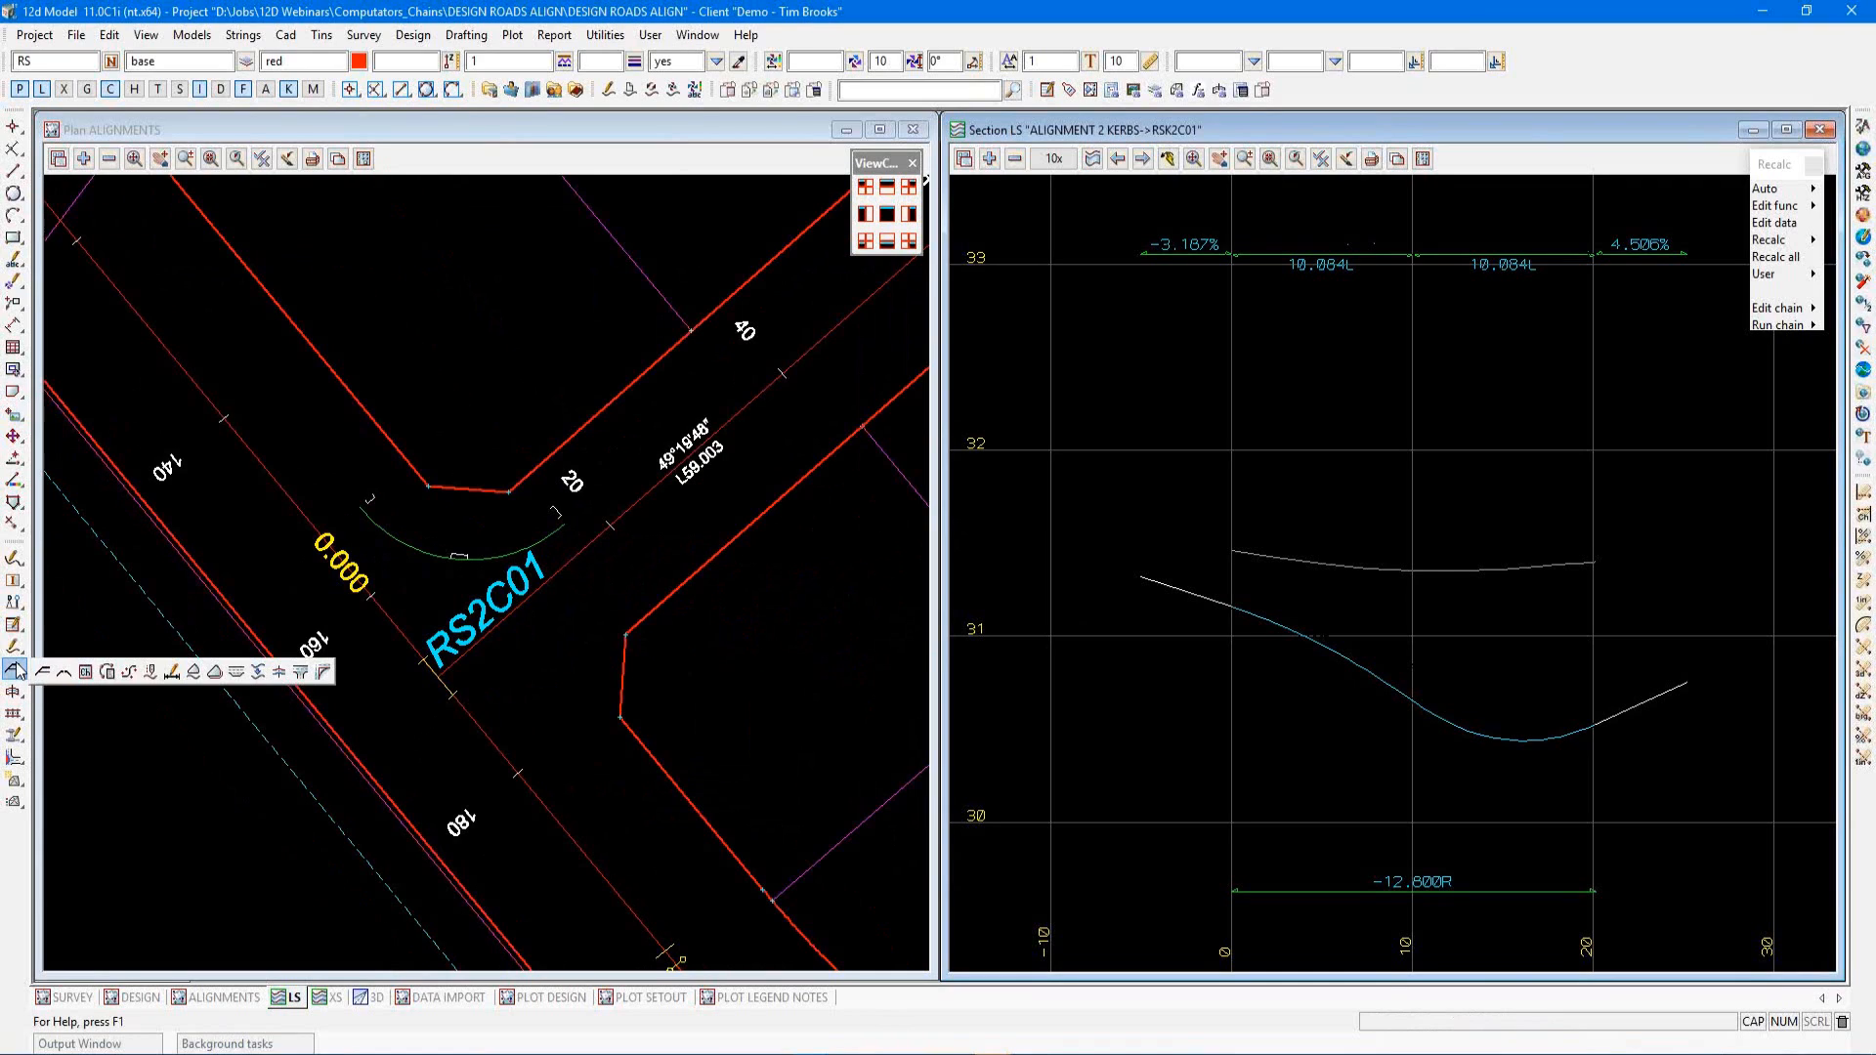
left_click(323, 673)
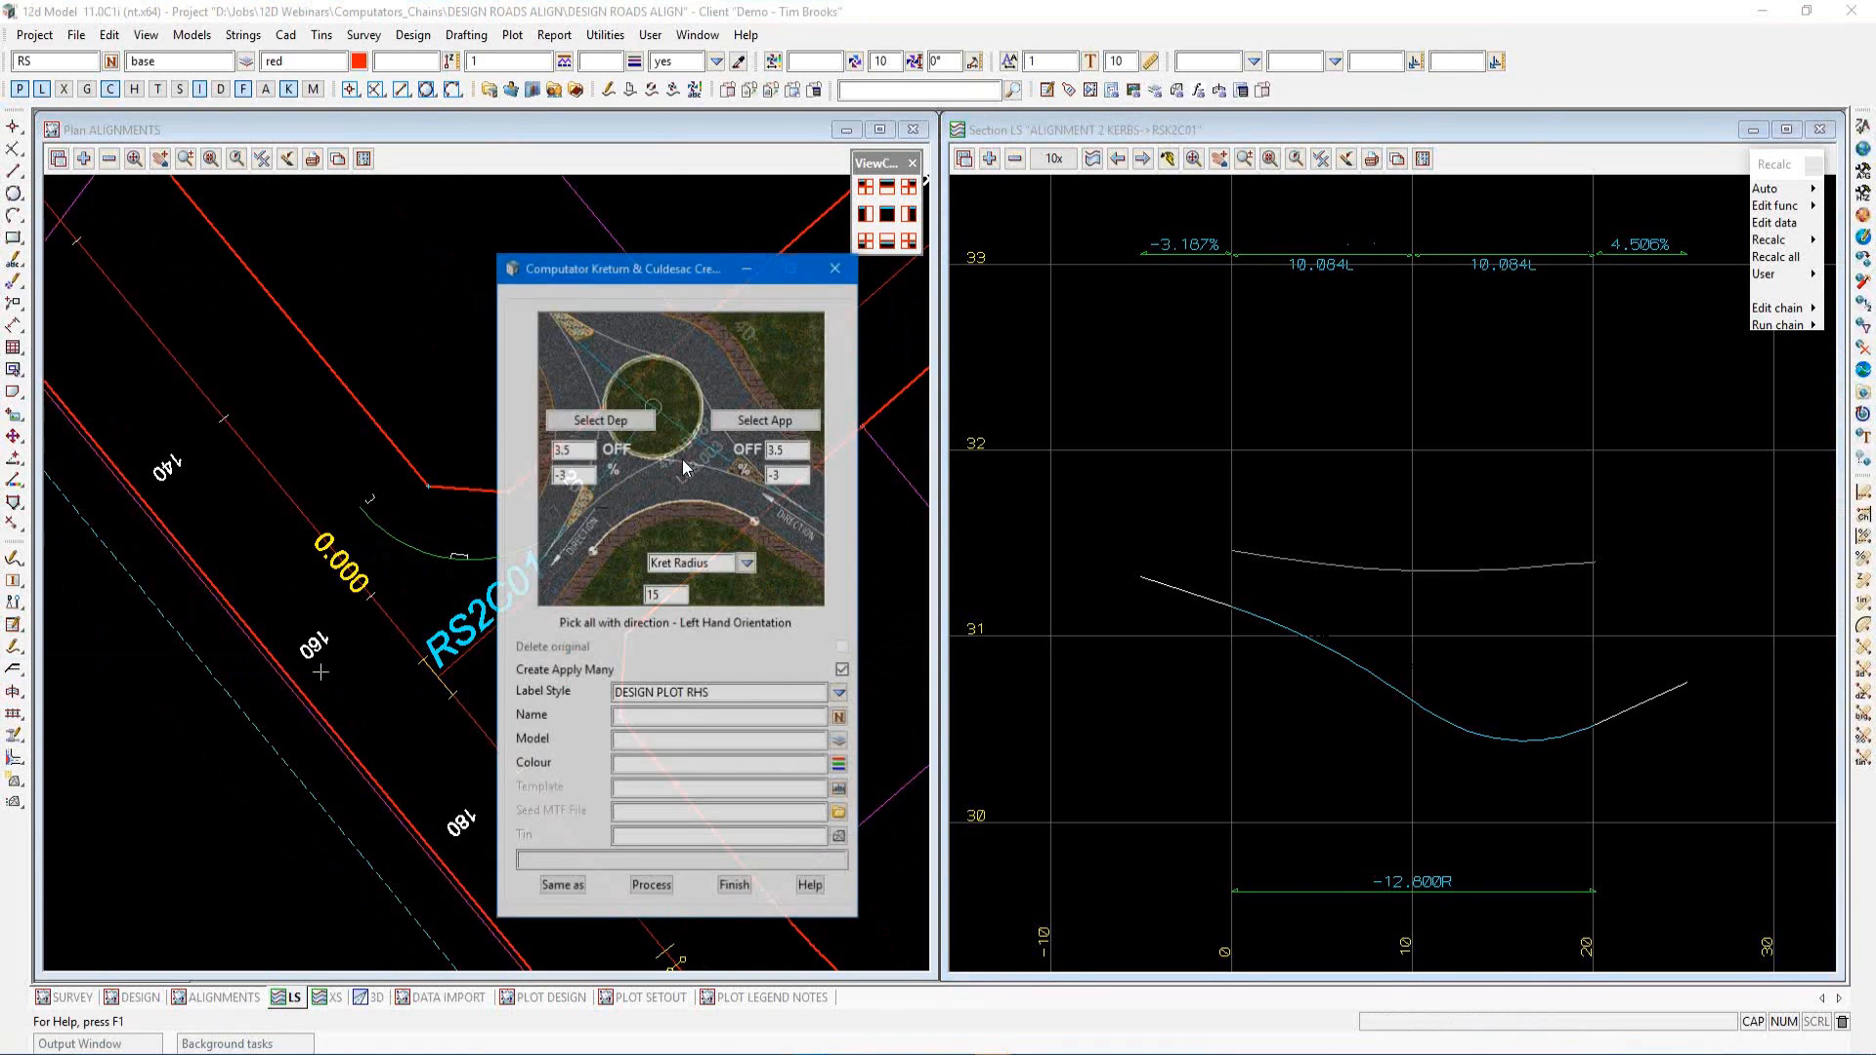
left_click_drag(686, 267, 1157, 260)
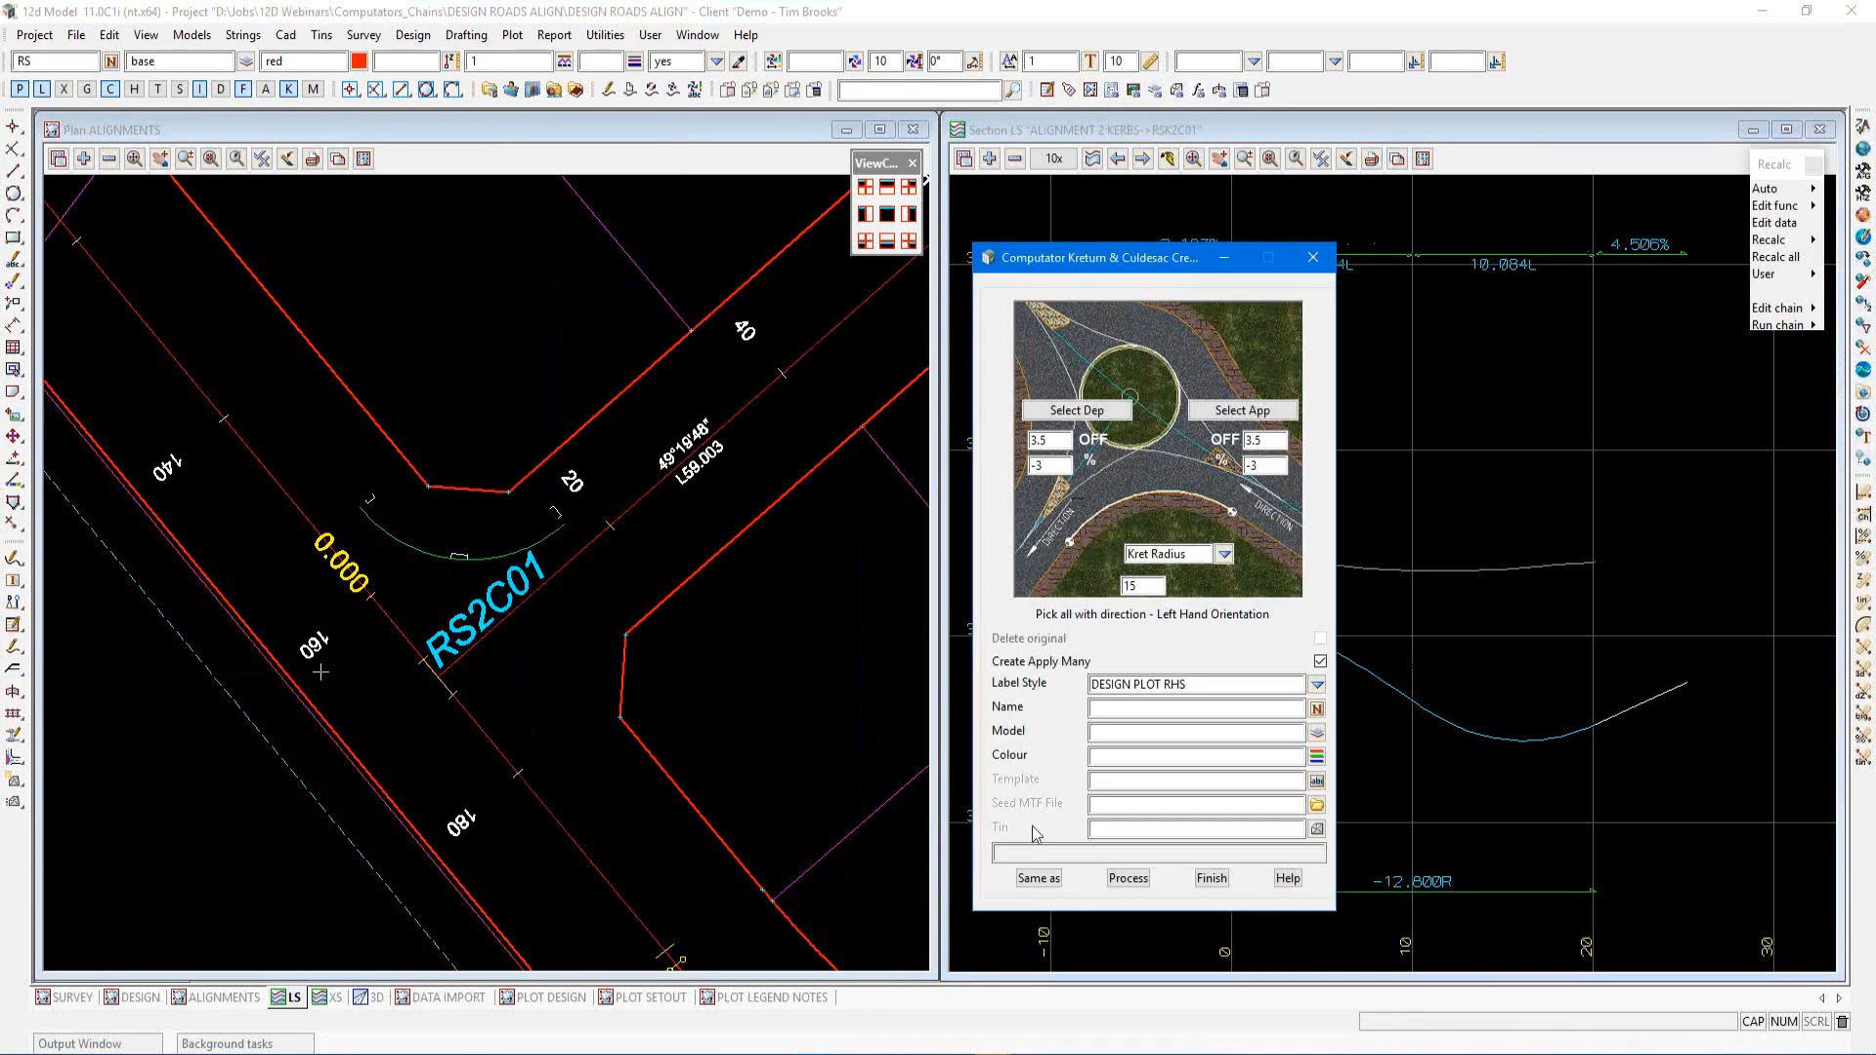
left_click(1040, 882)
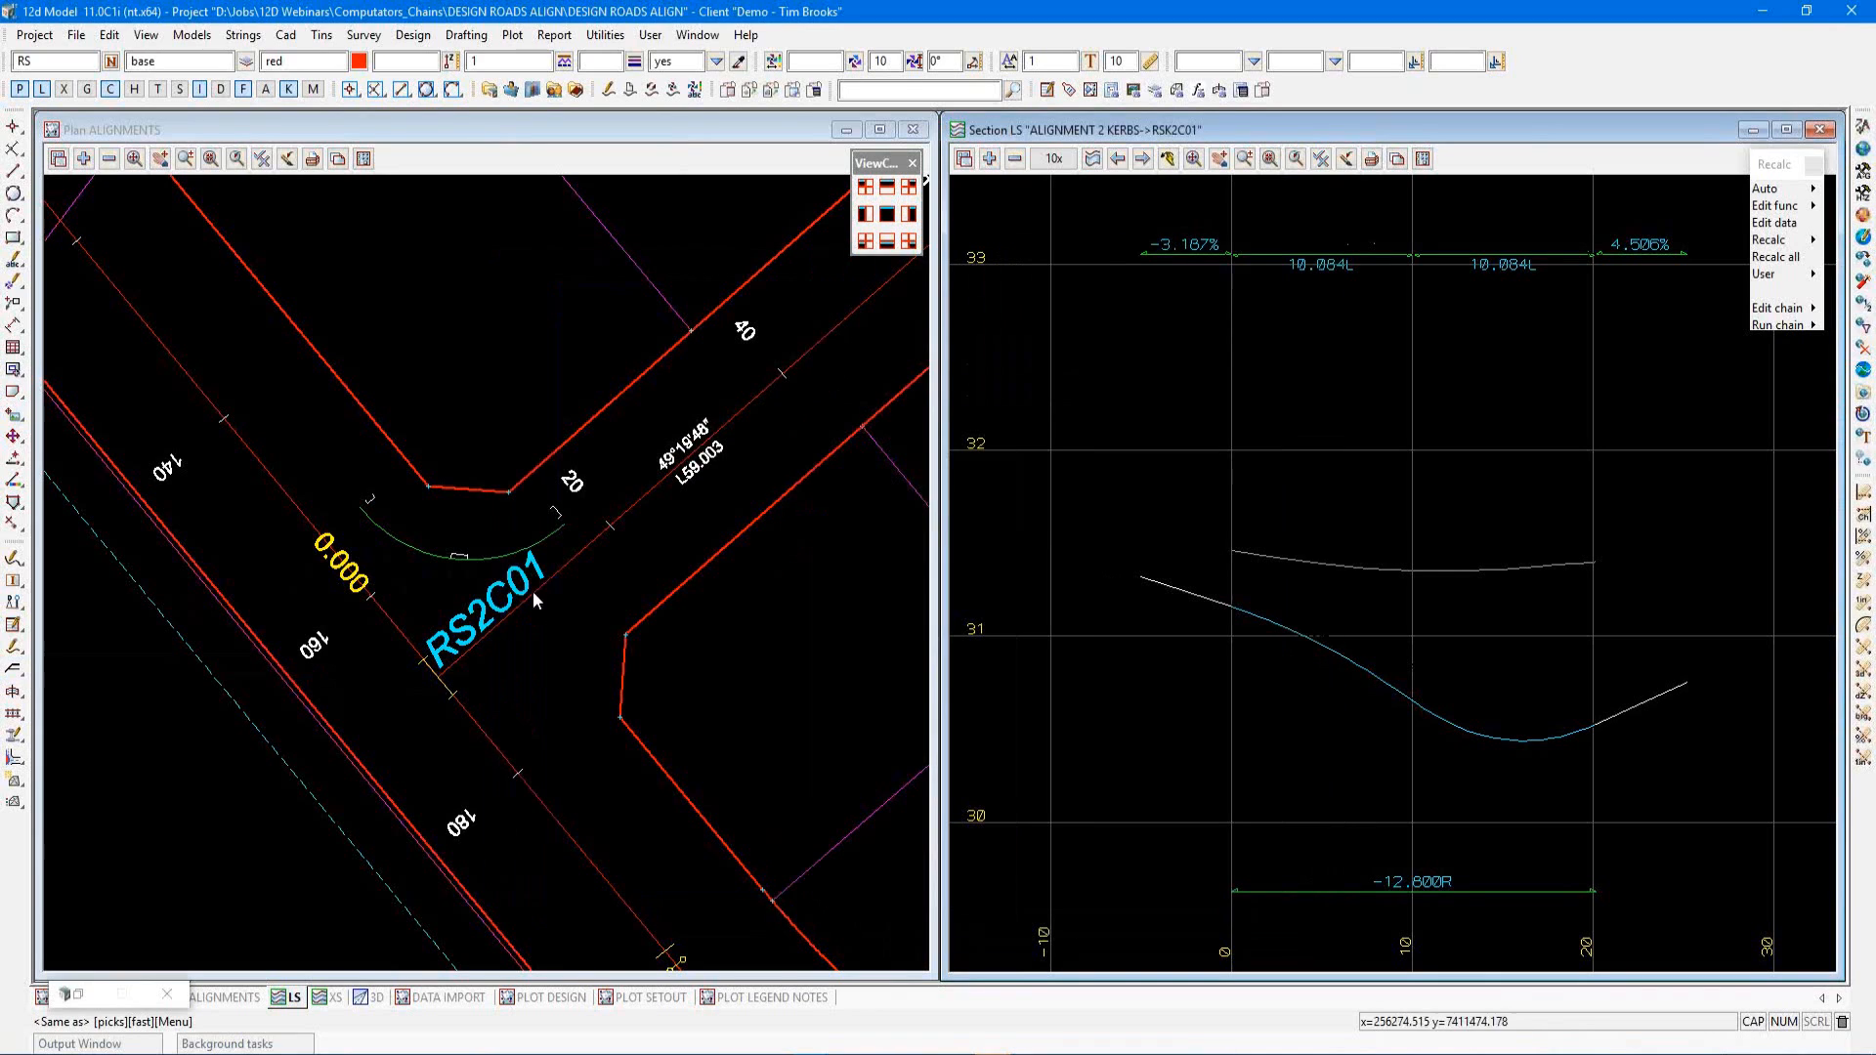
left_click(483, 554)
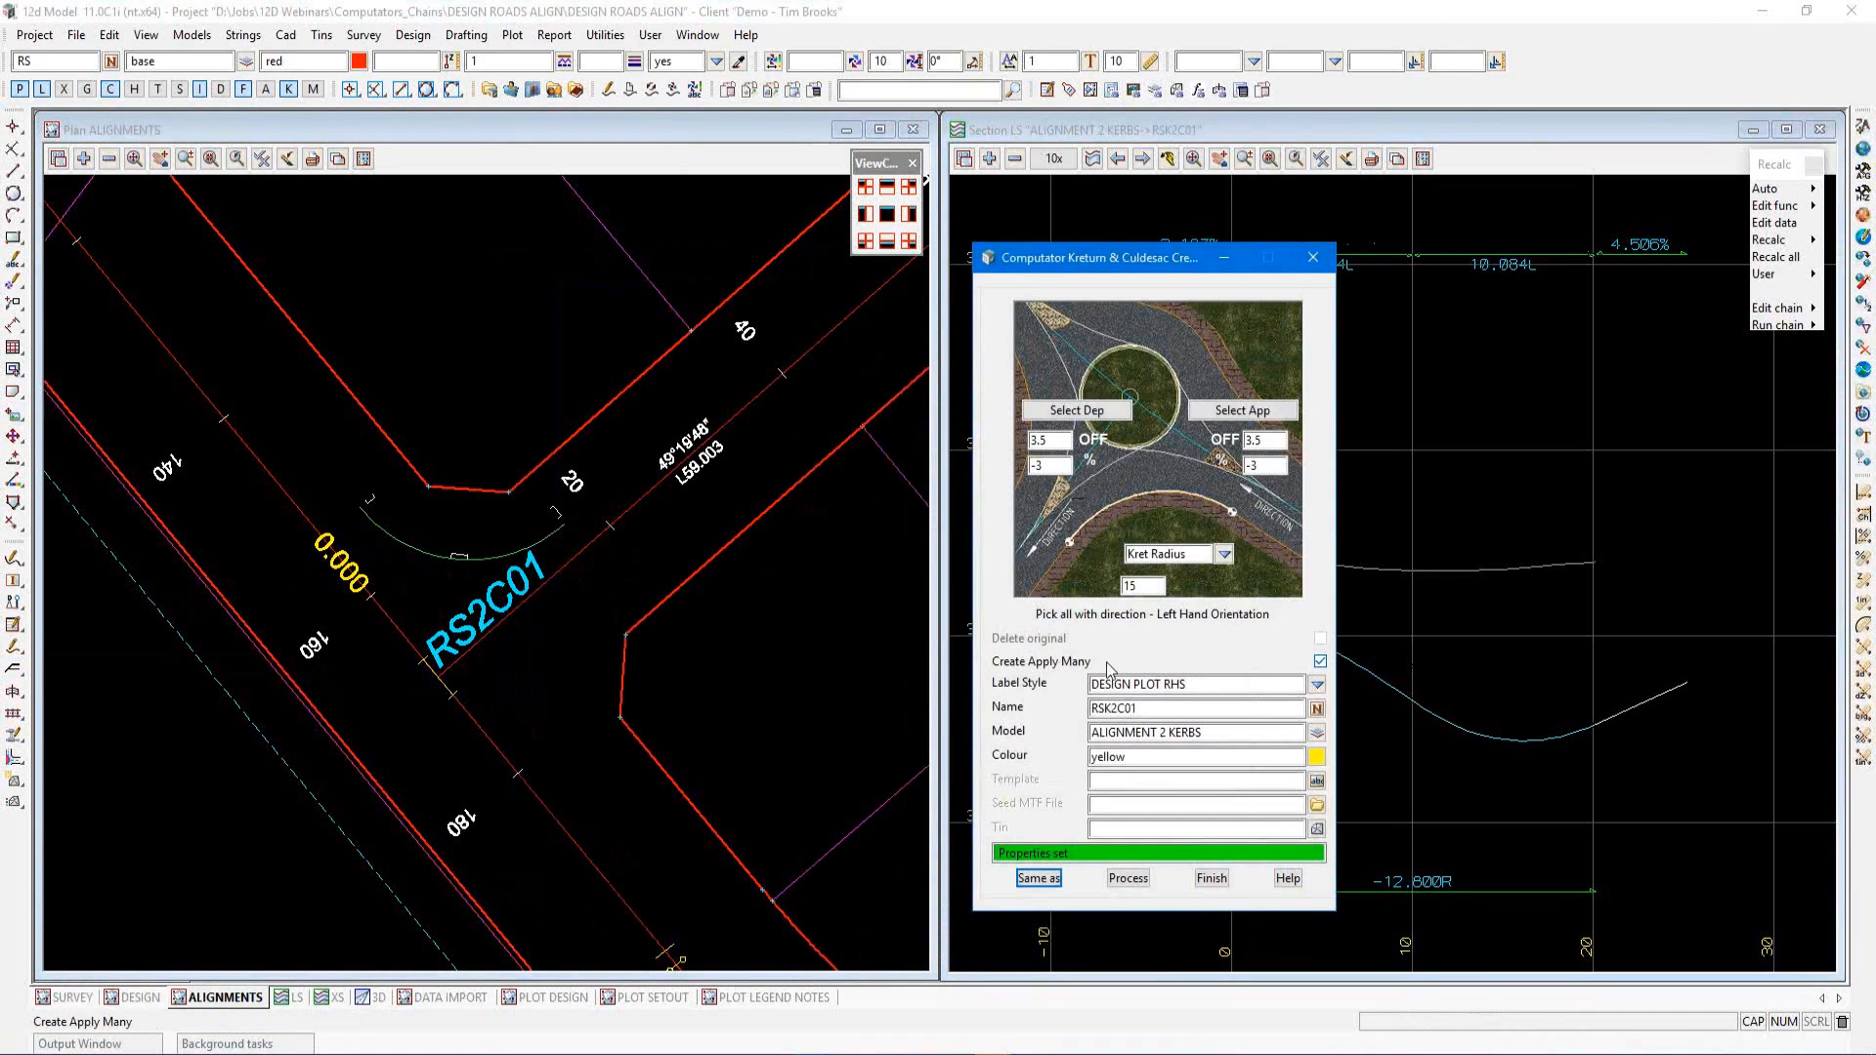
Turn off Create Apply Many, set the label style to KERBS LHS and the name to RSK2C02
left_click(1321, 662)
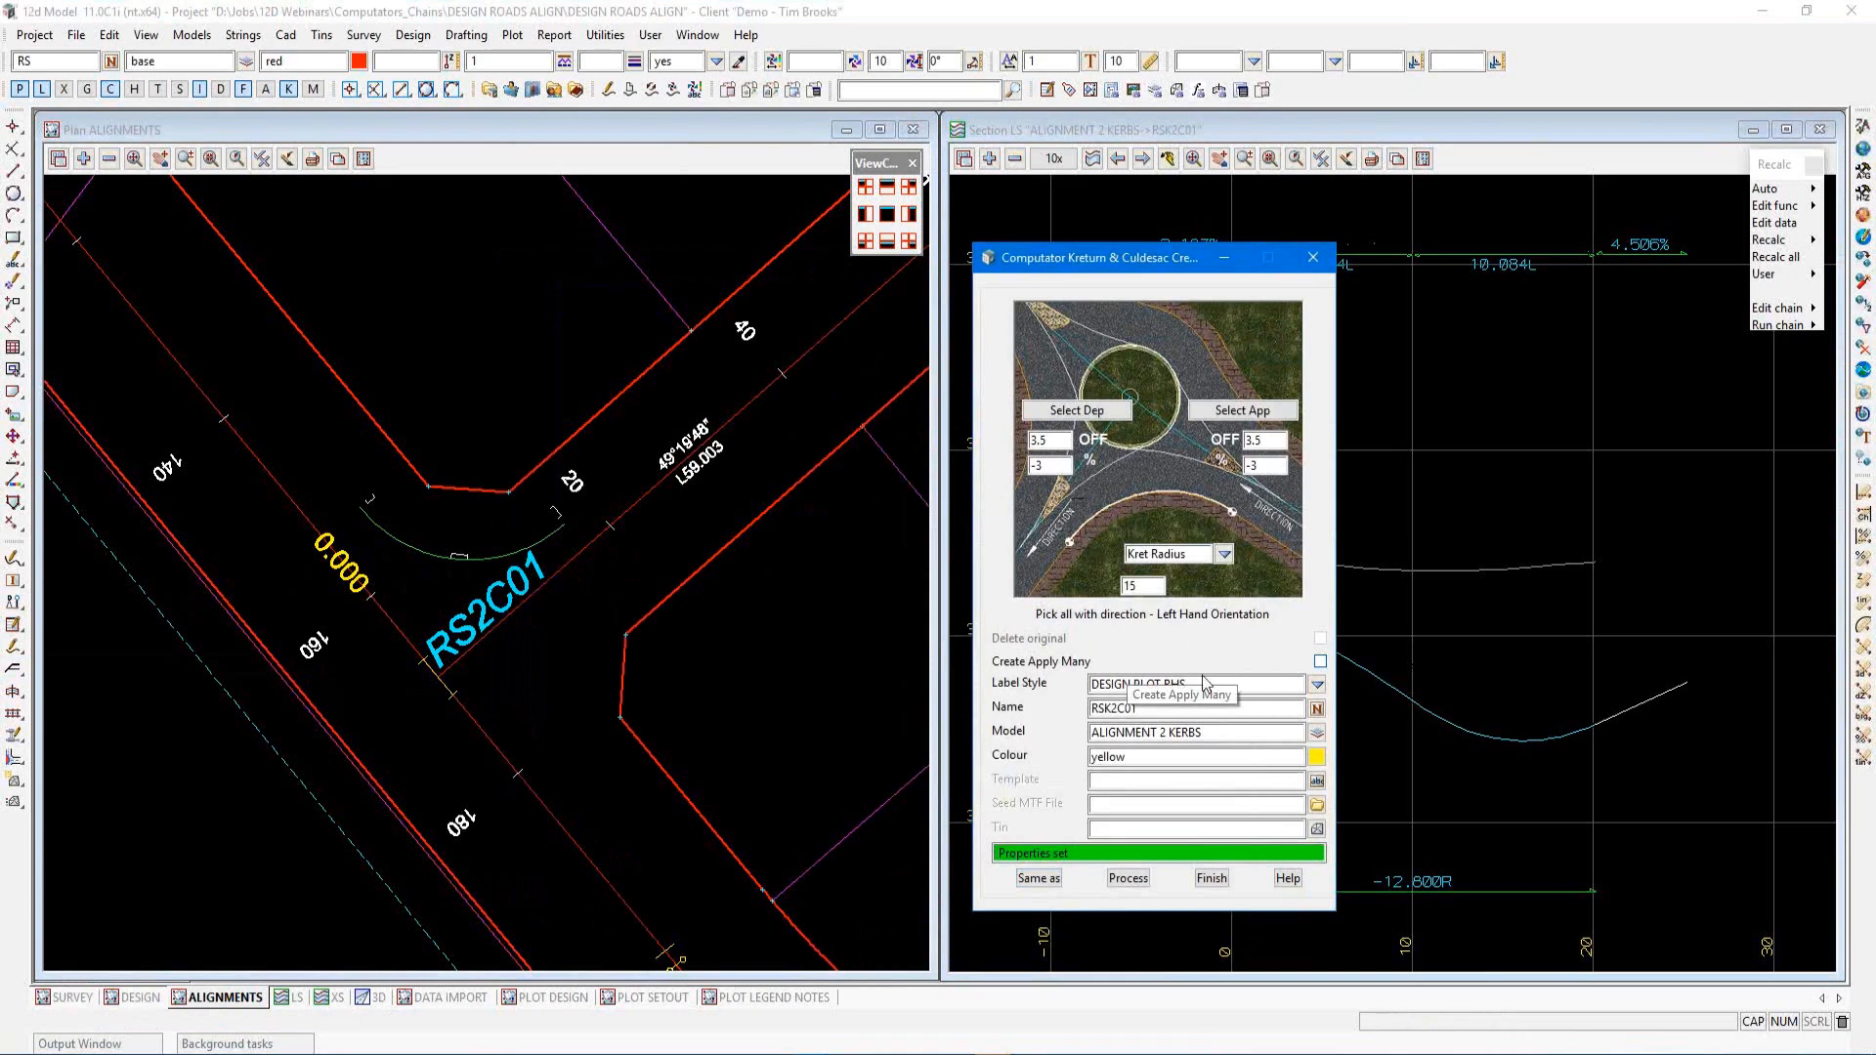
left_click(1318, 685)
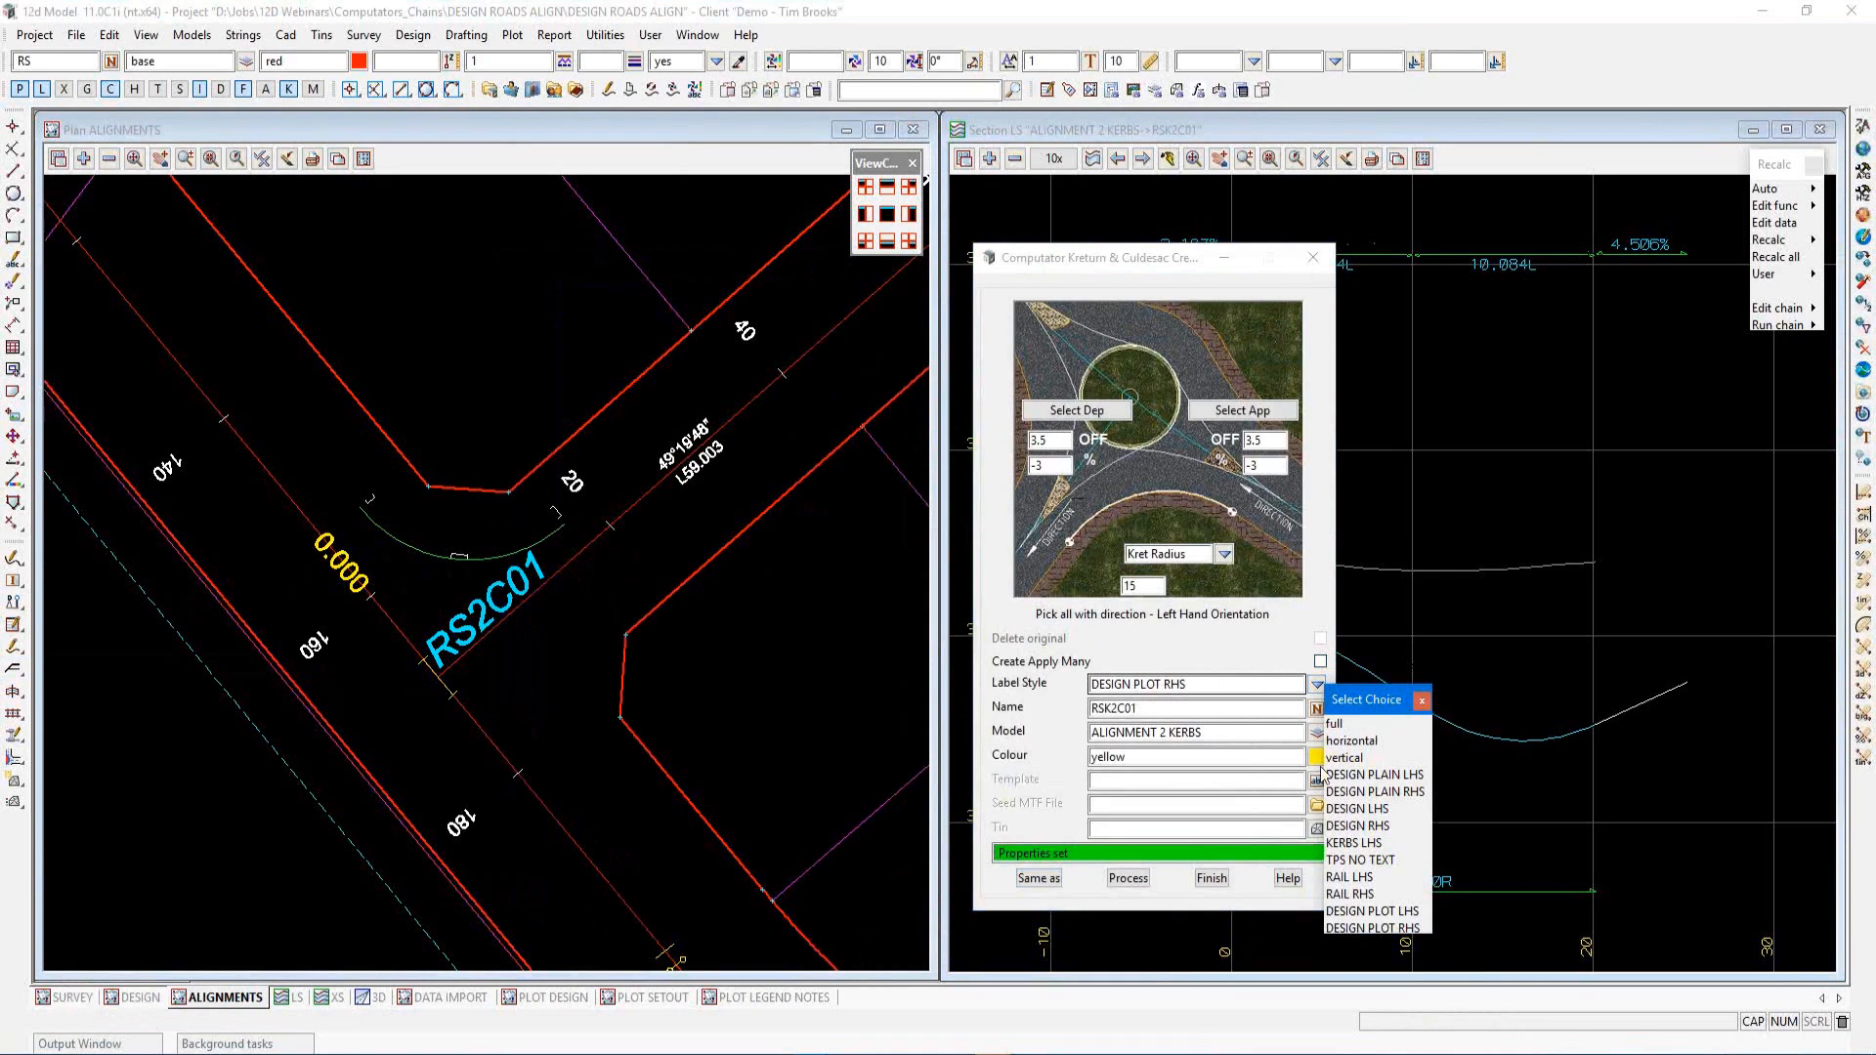
left_click(1352, 843)
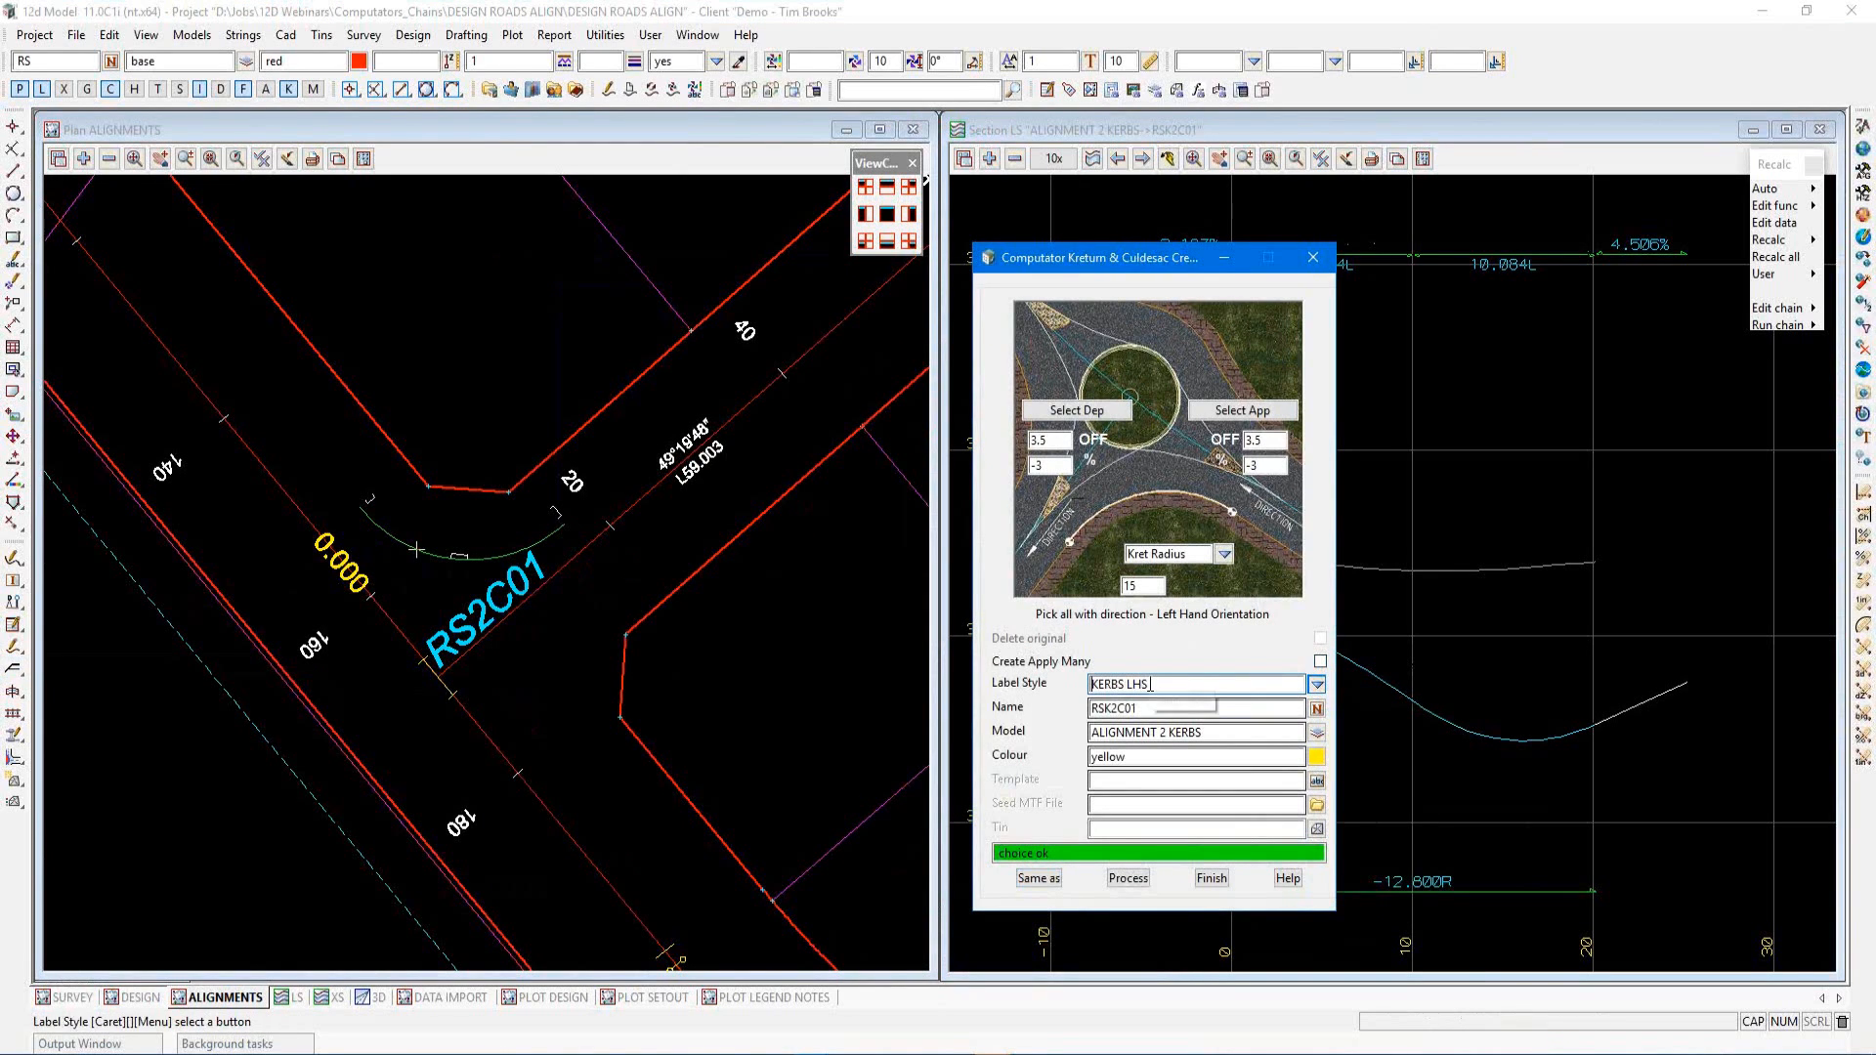
left_click(1145, 707)
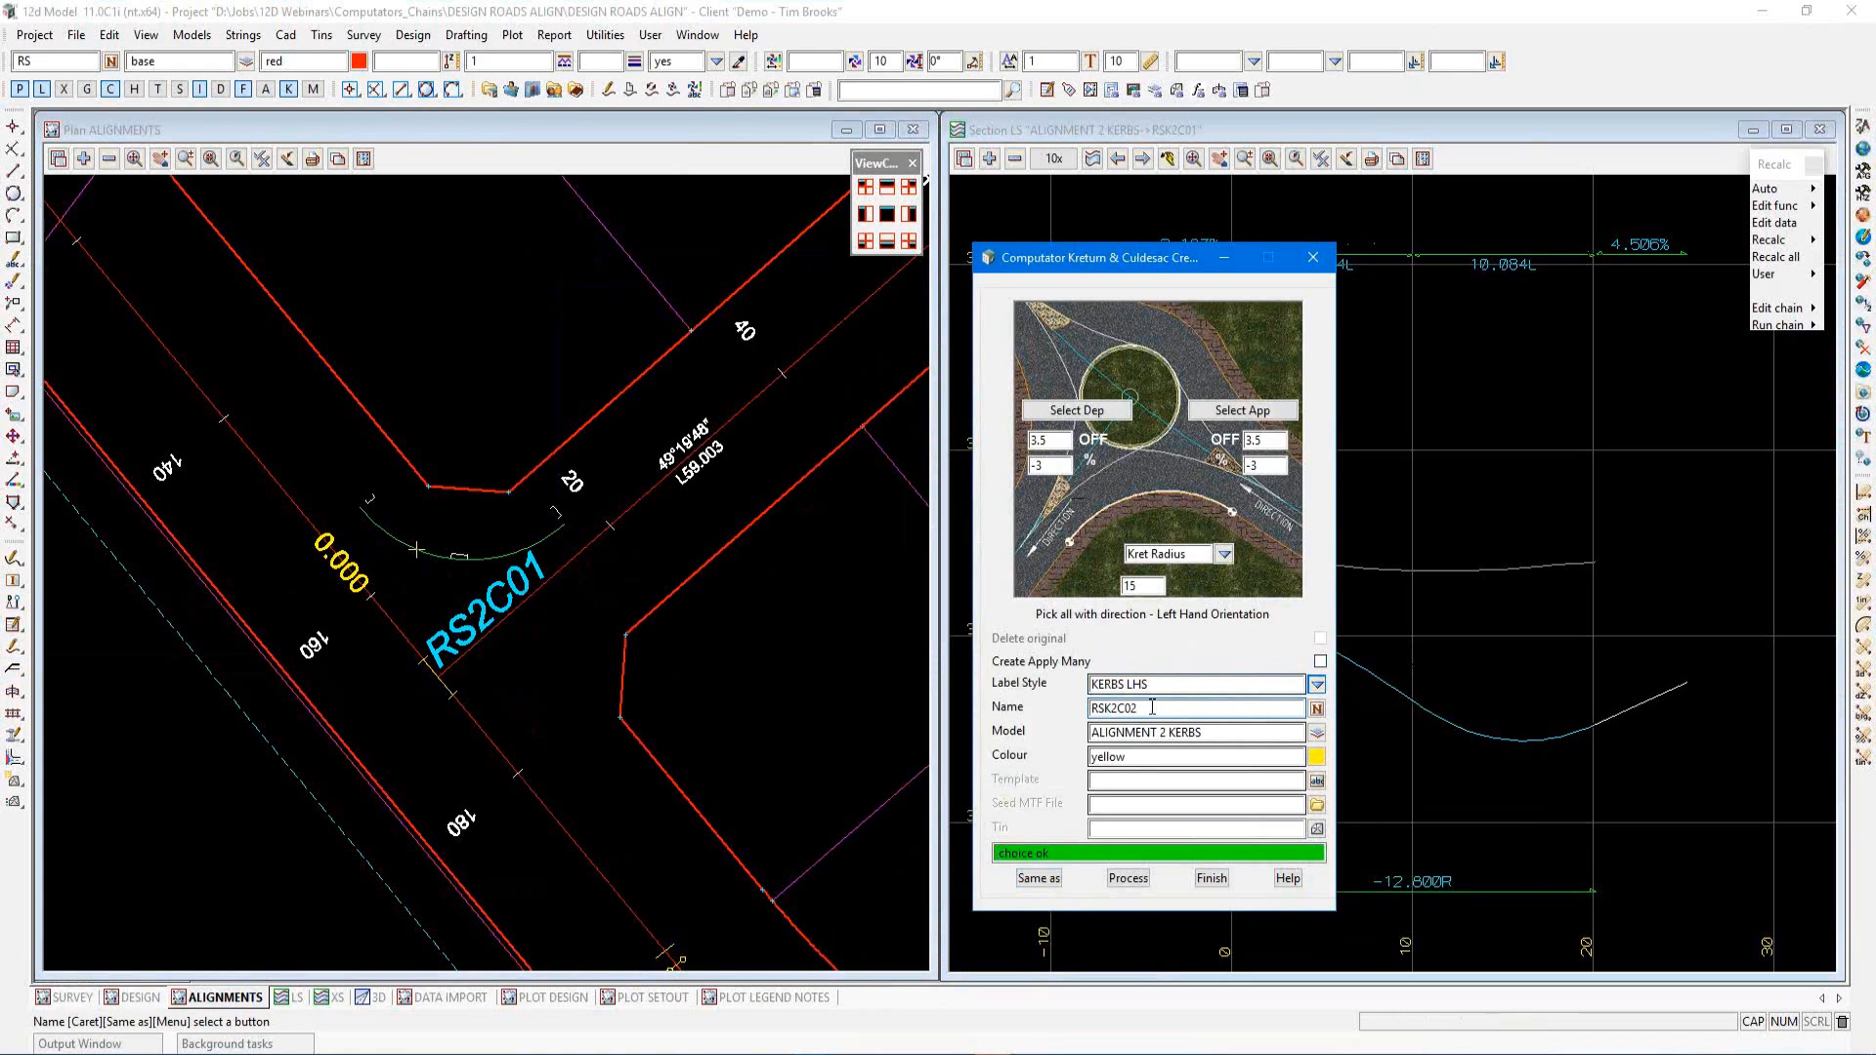
Select RS2C01 as the approach string and set its offset to 2.7
left_click(1231, 410)
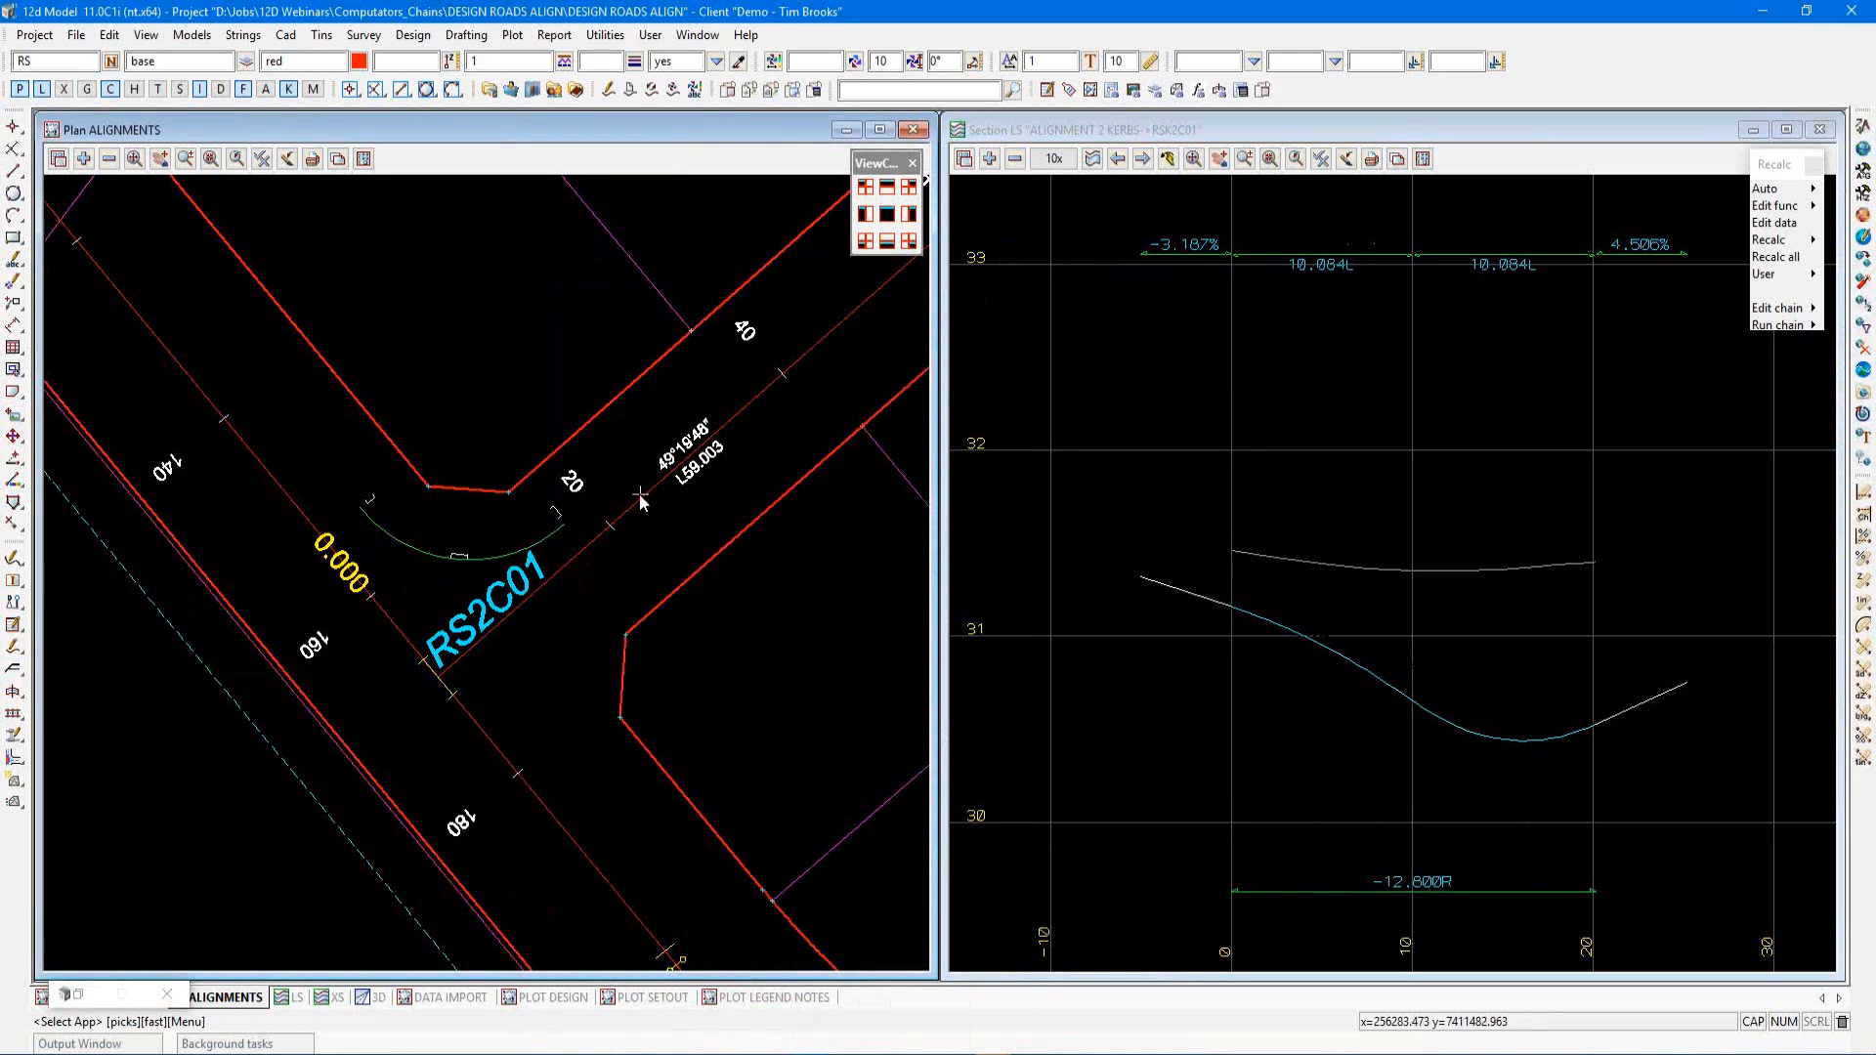
left_click(601, 532)
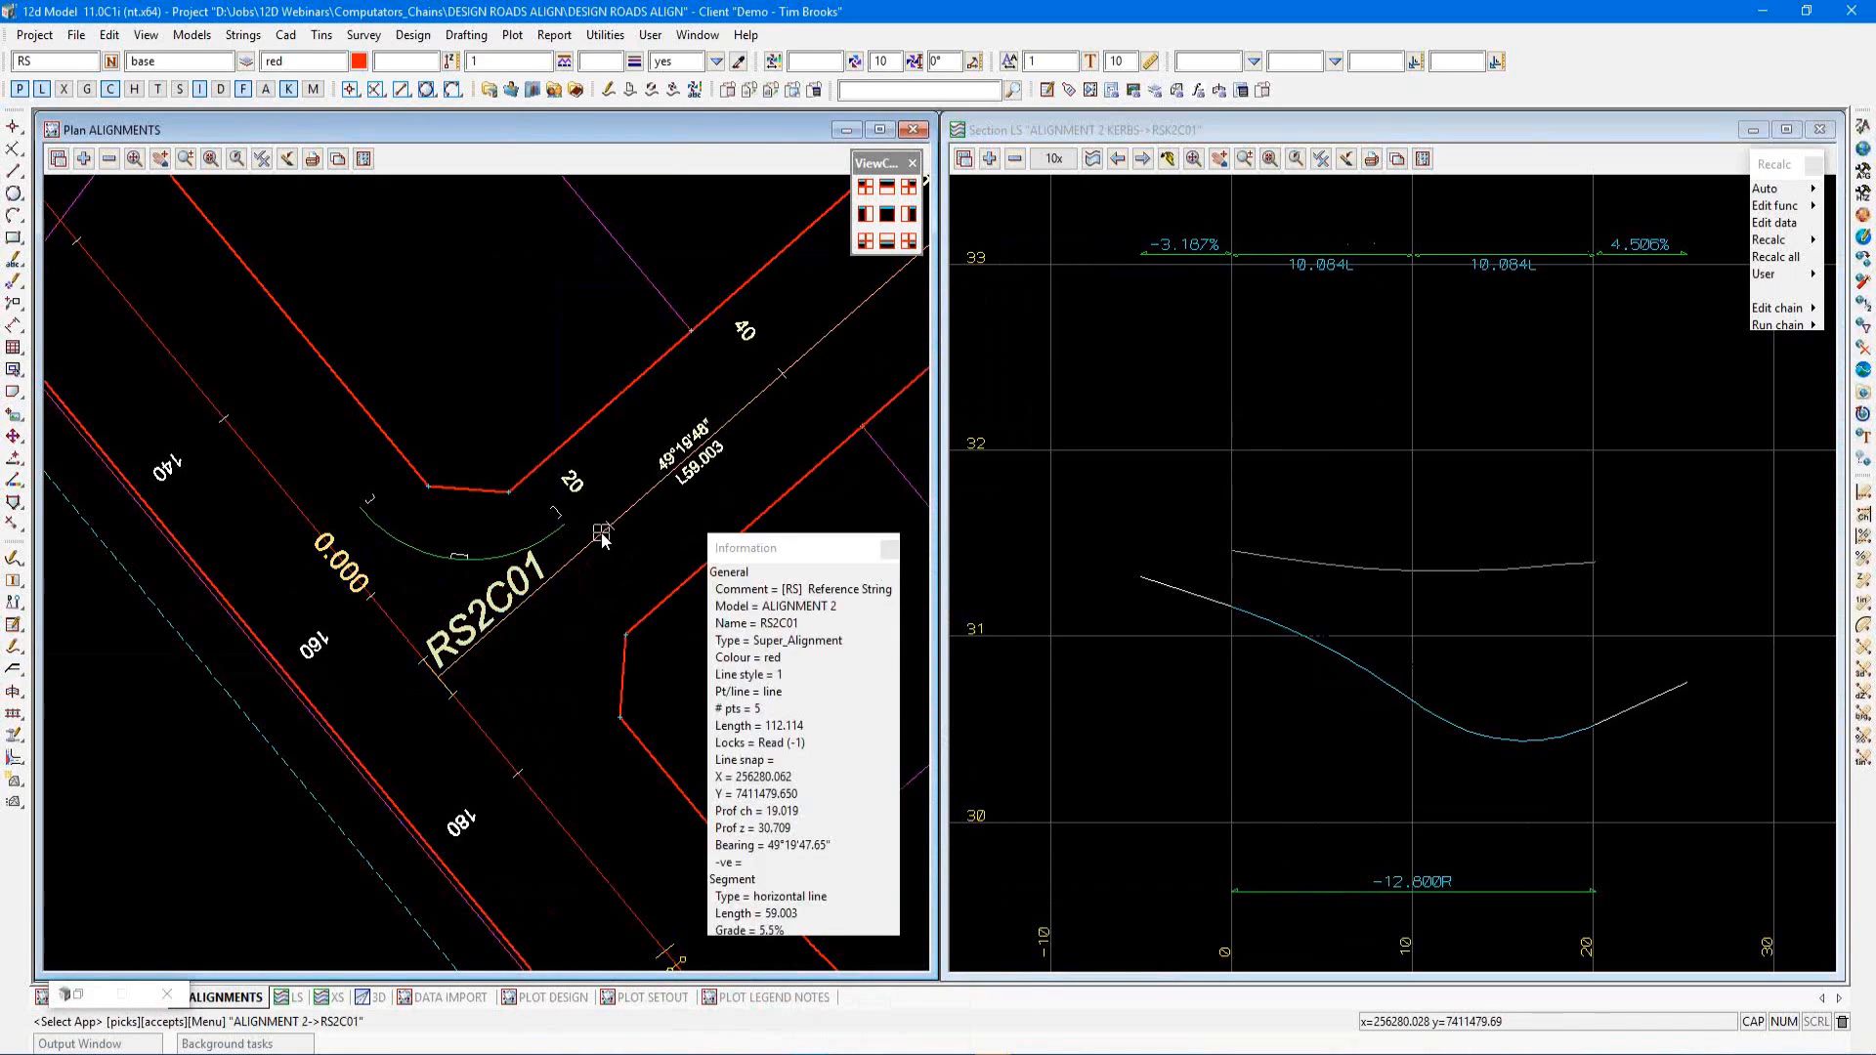
left_click(601, 531)
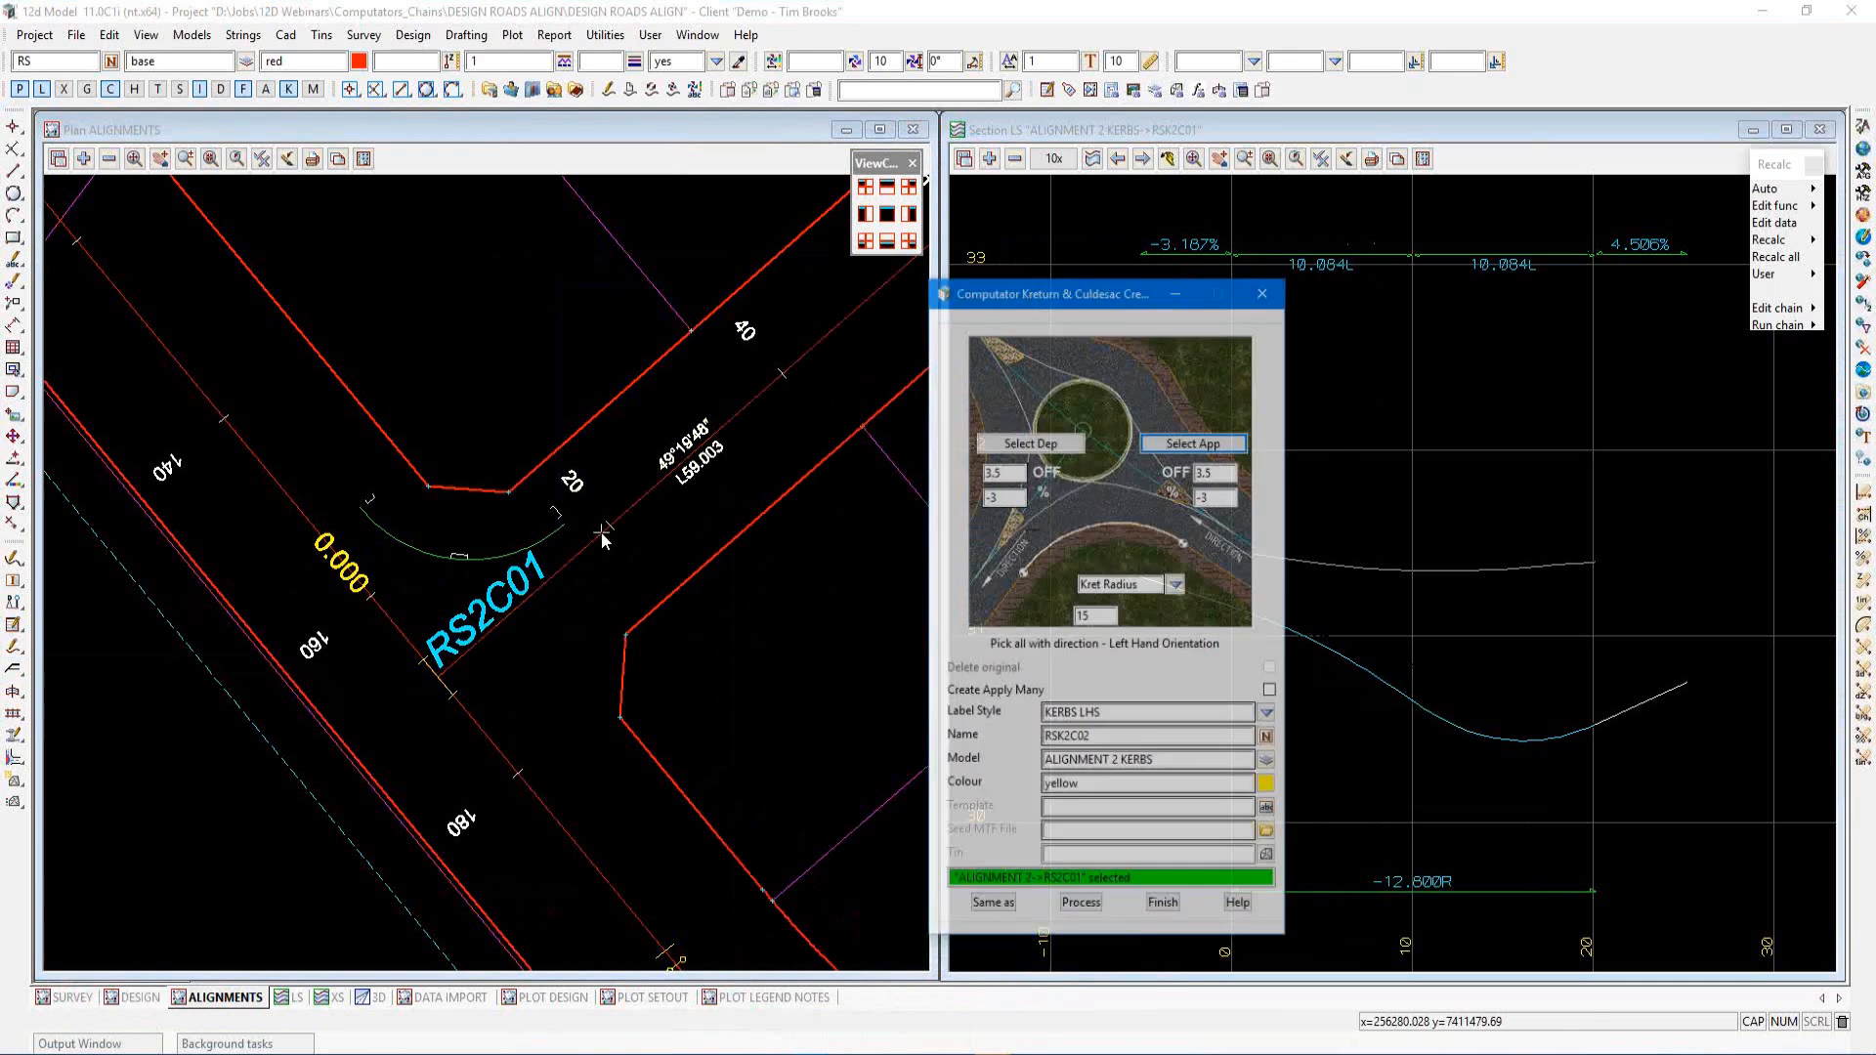
double_click(1261, 440)
type("2.7")
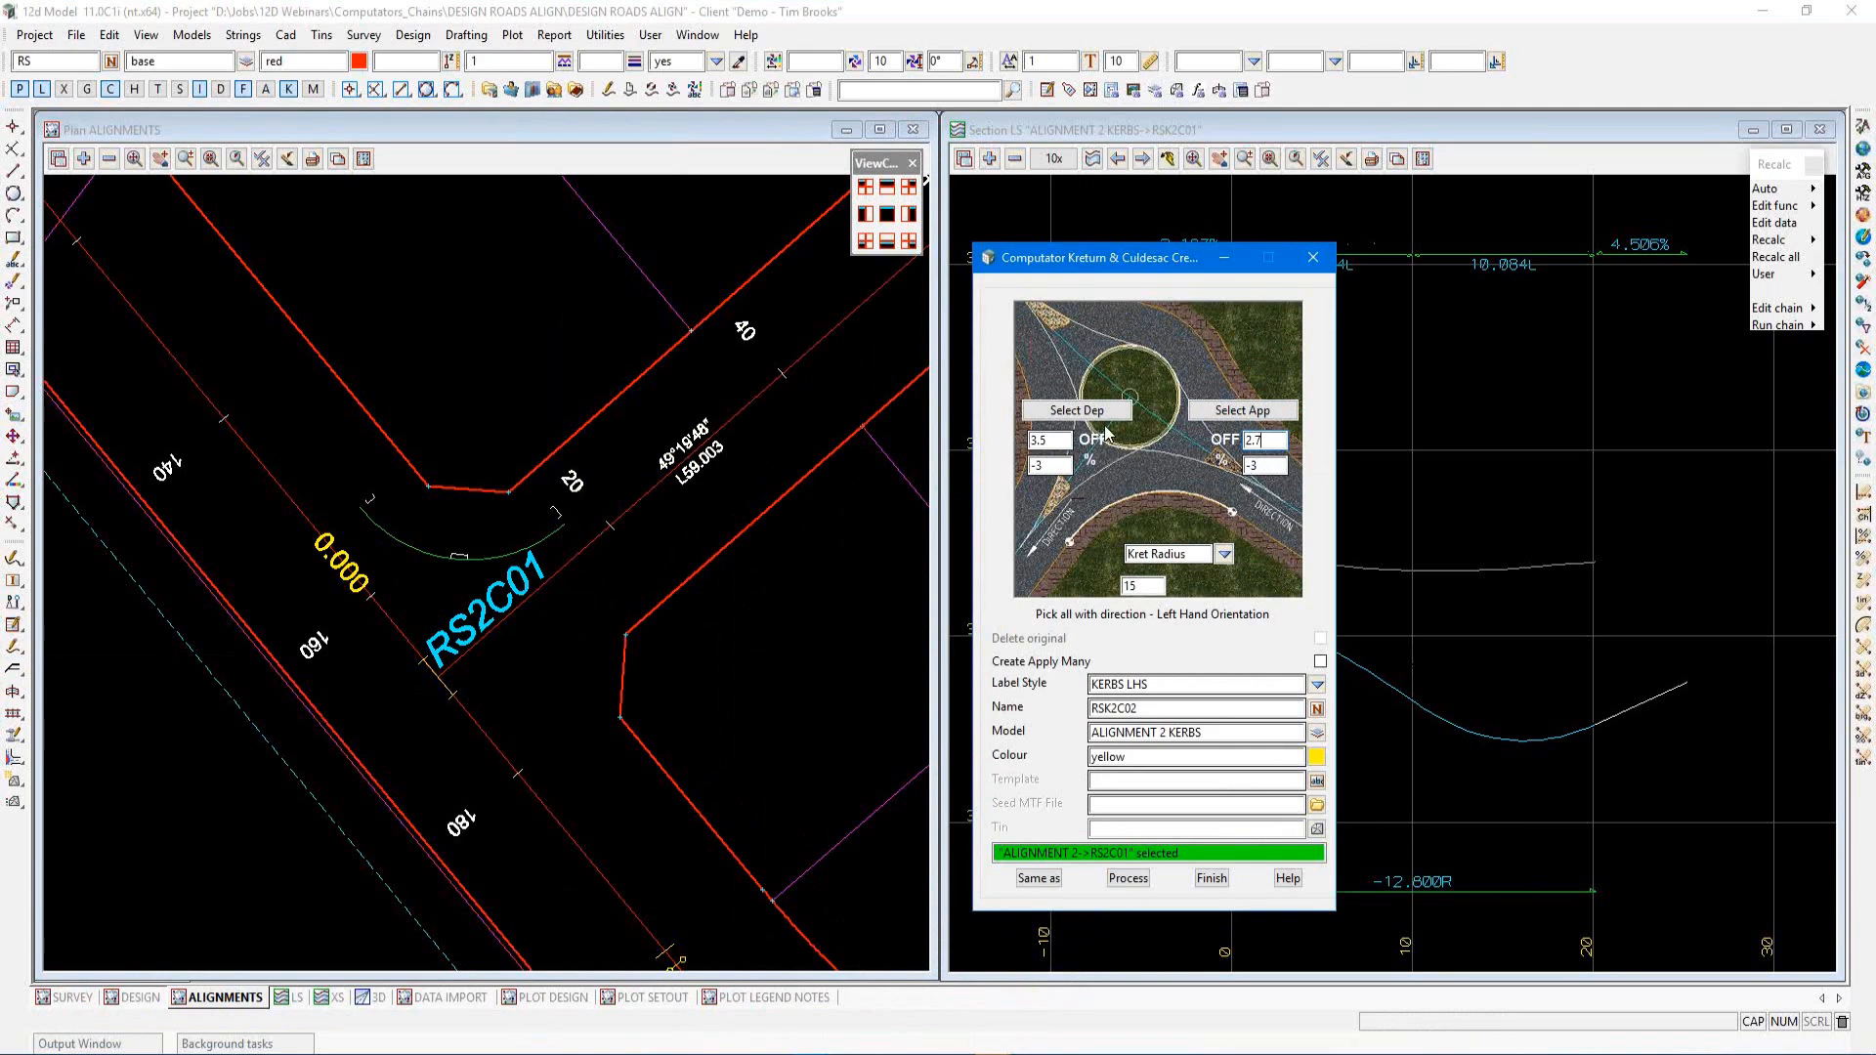
Select RS2B01 as the departure string and set its offset to 4.2
left_click(1085, 414)
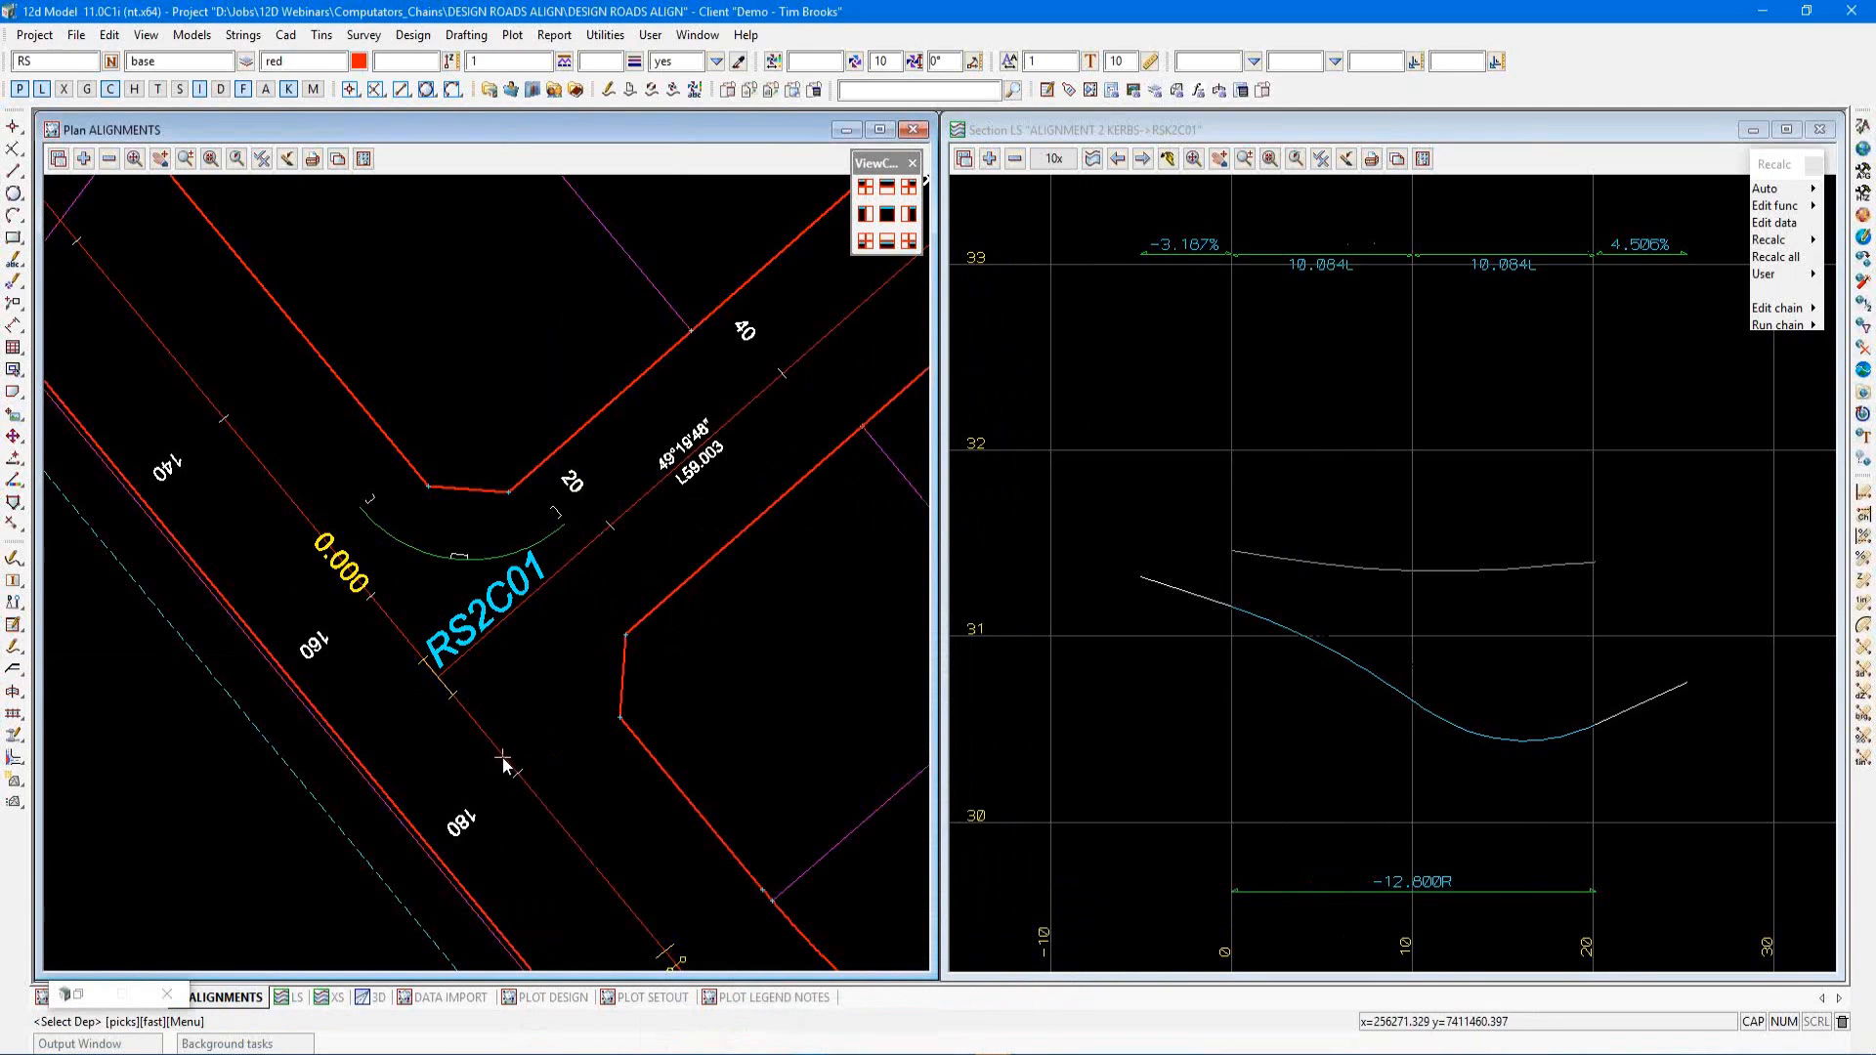
left_click(540, 799)
middle_click(540, 799)
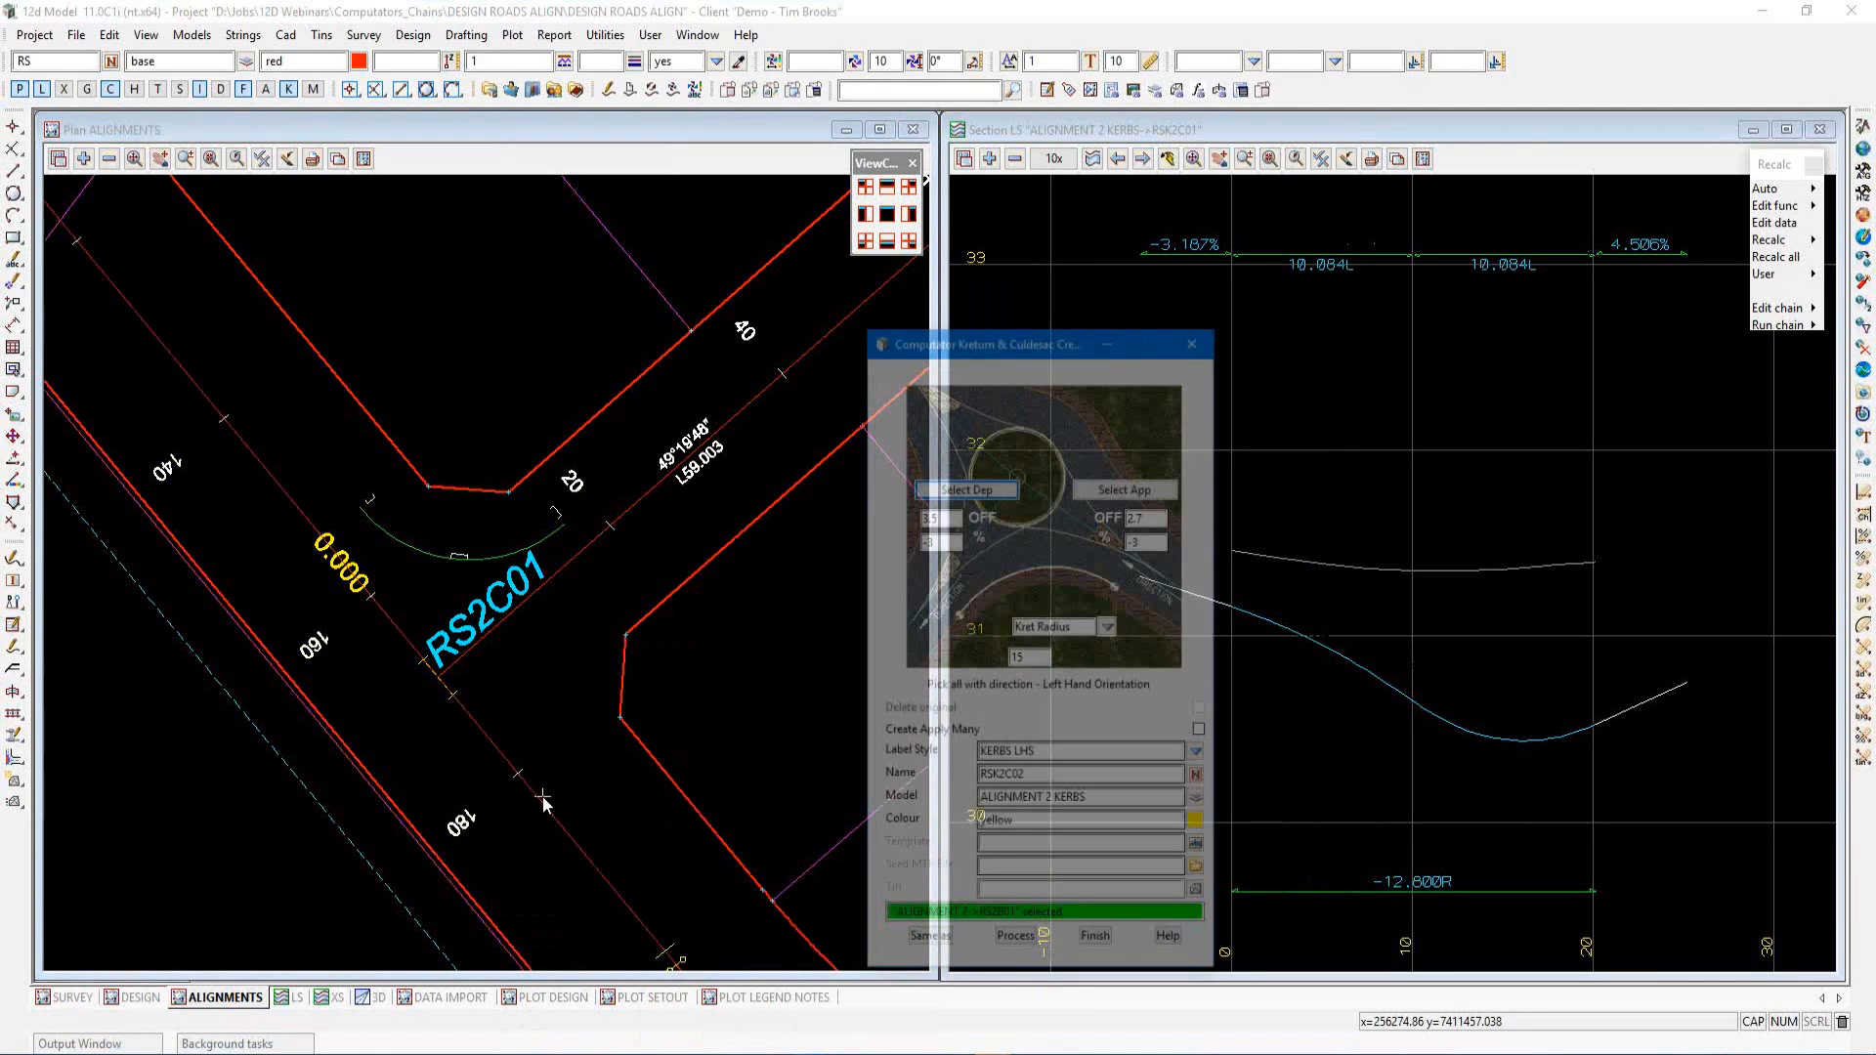
left_click(1056, 443)
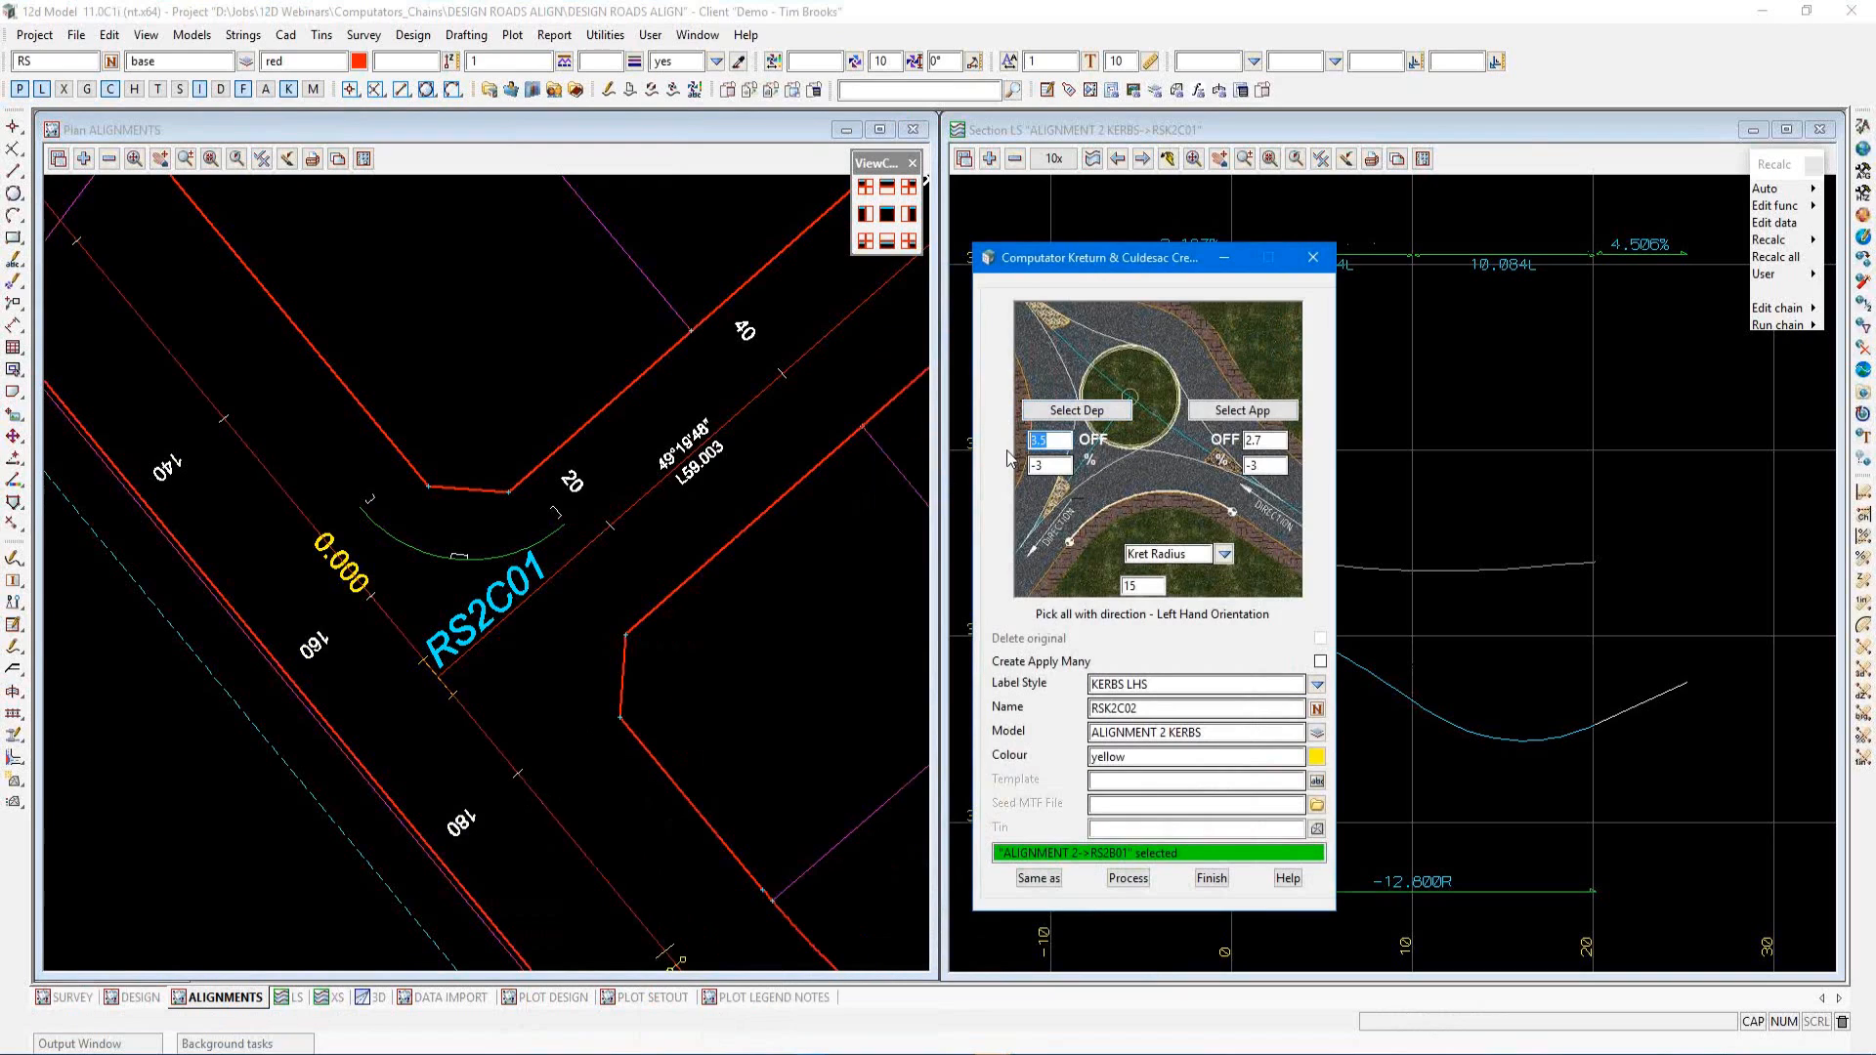
type("4.2")
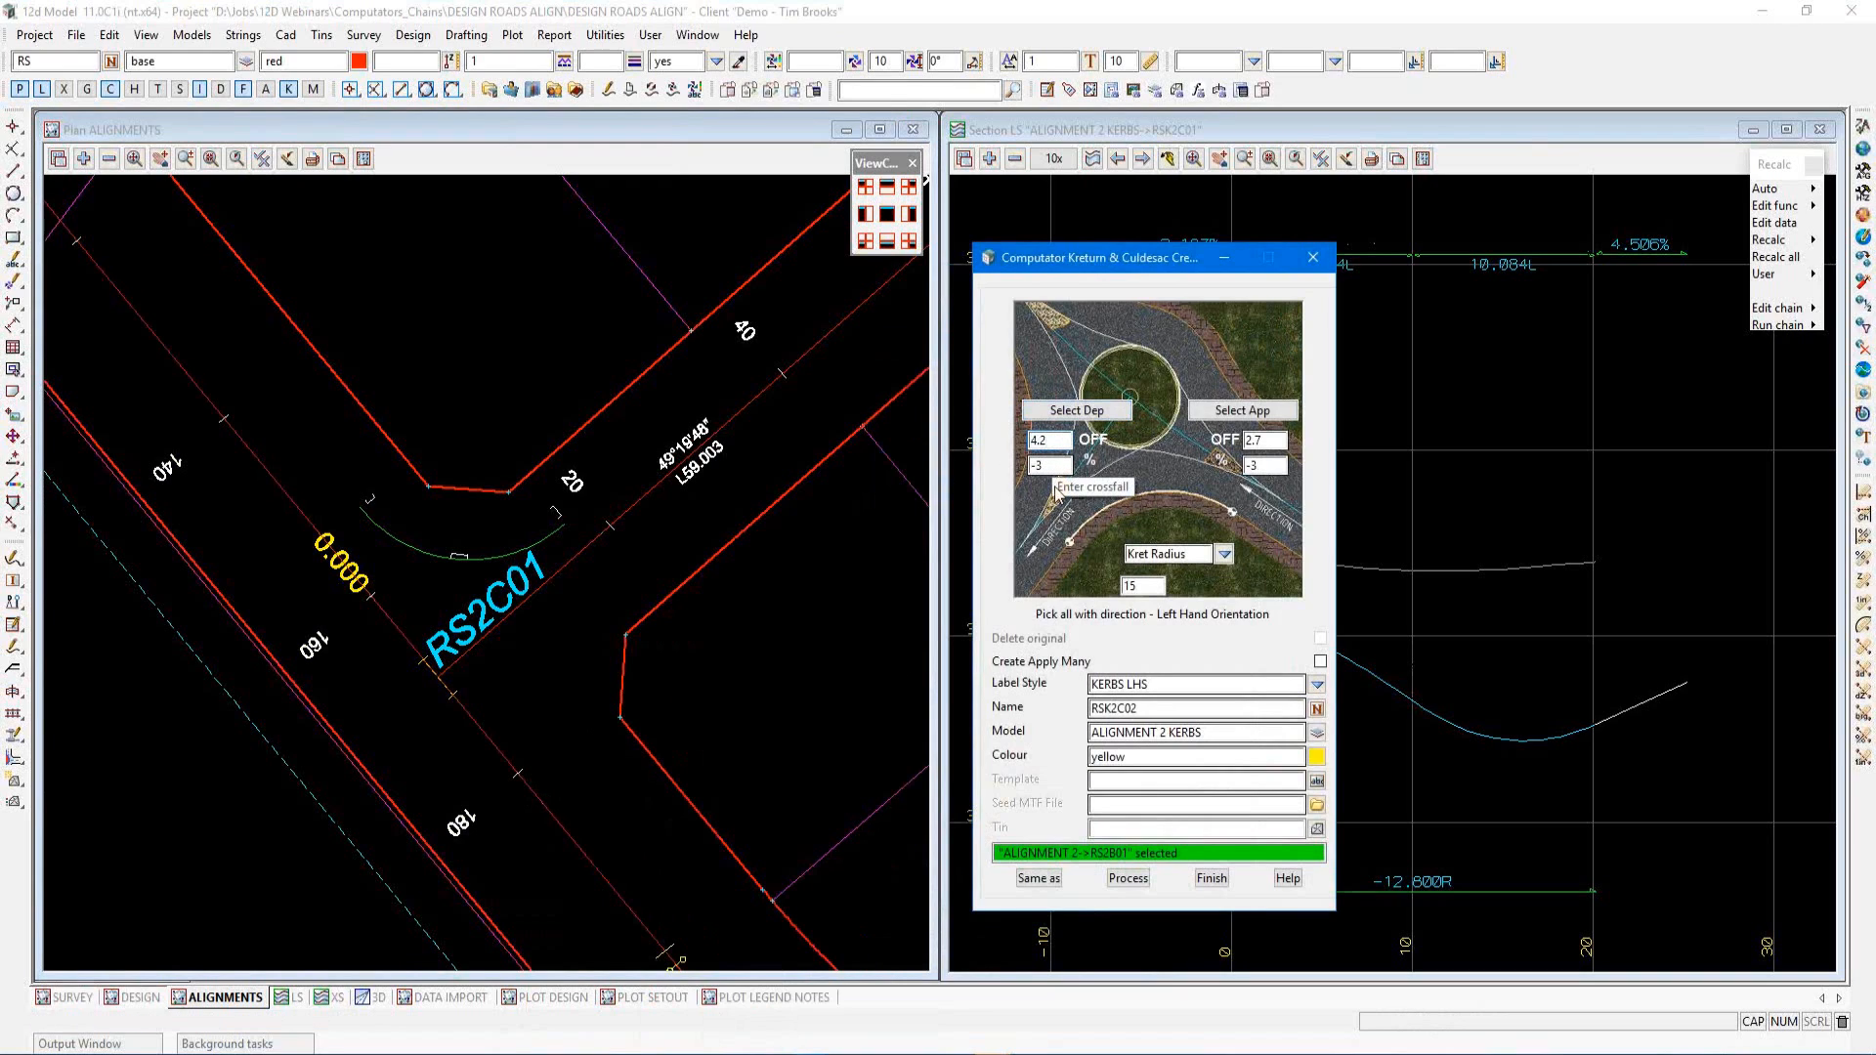
Set the kerb return radius to 12.8 and process the kerb return
left_click_drag(1149, 586, 1117, 589)
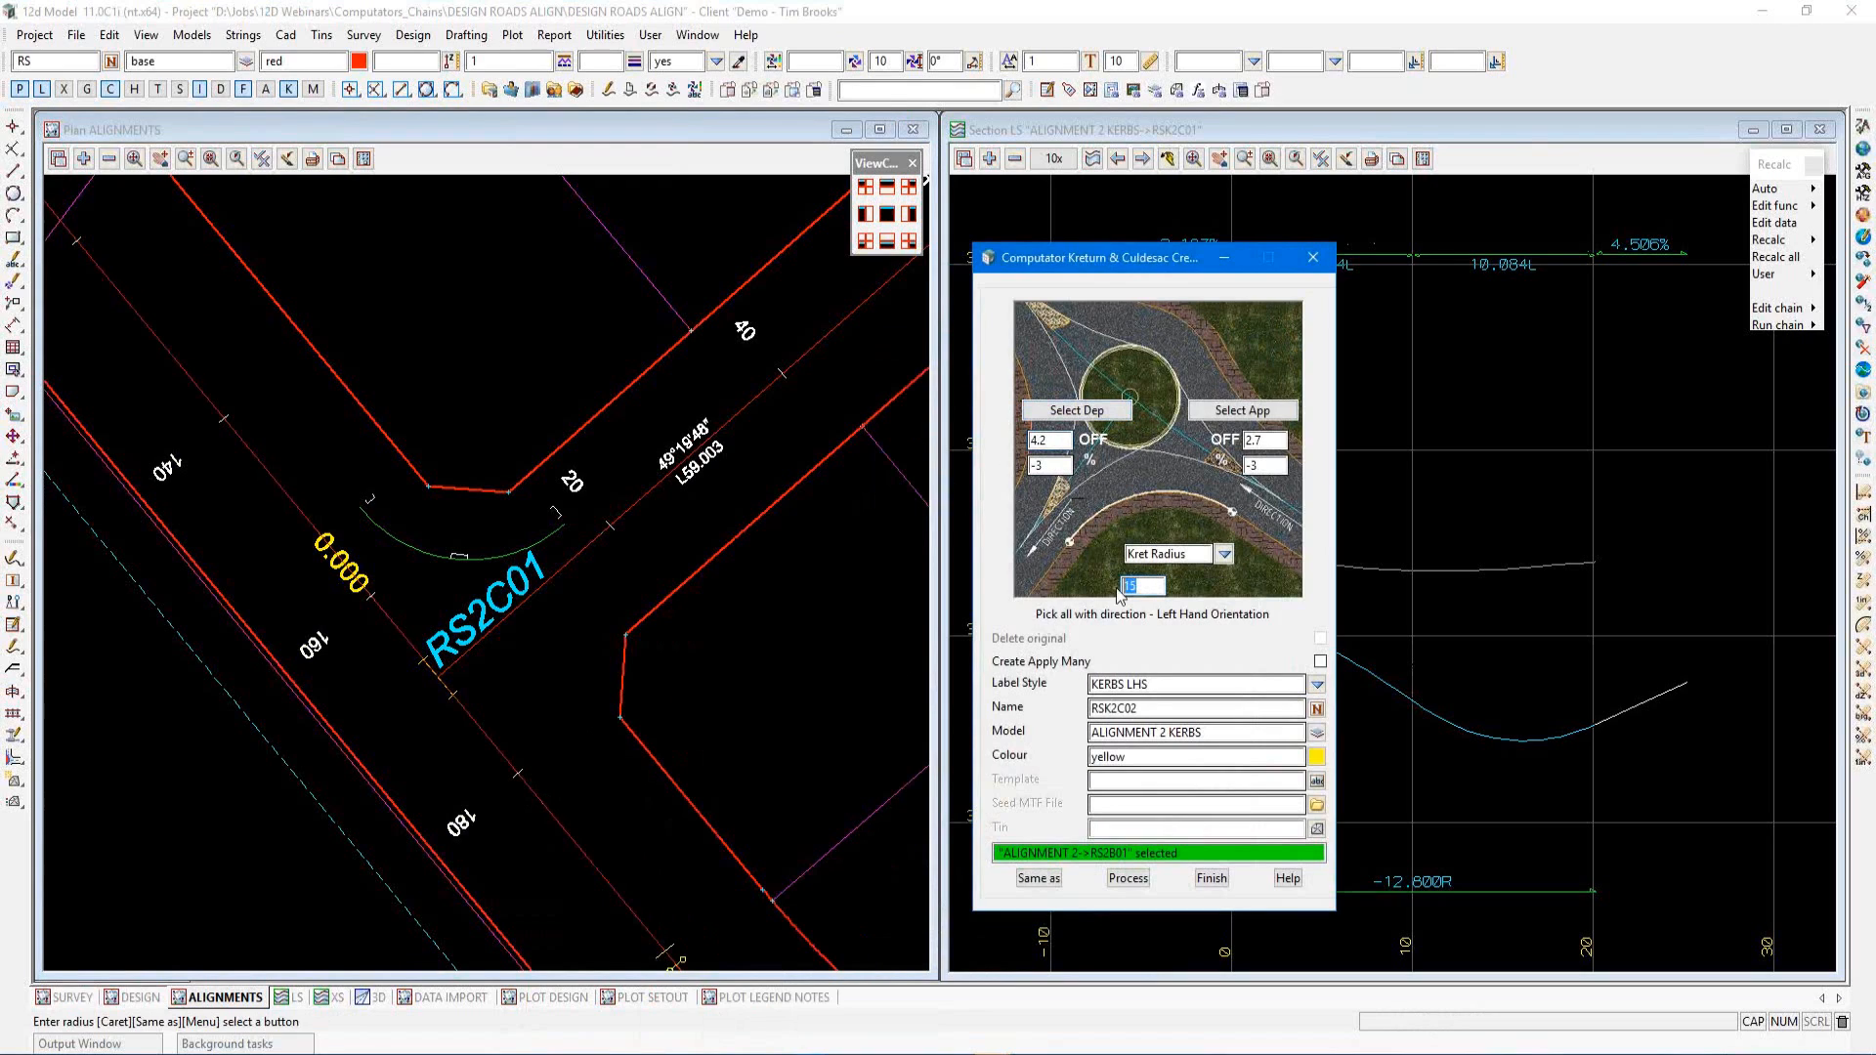
type("12.8")
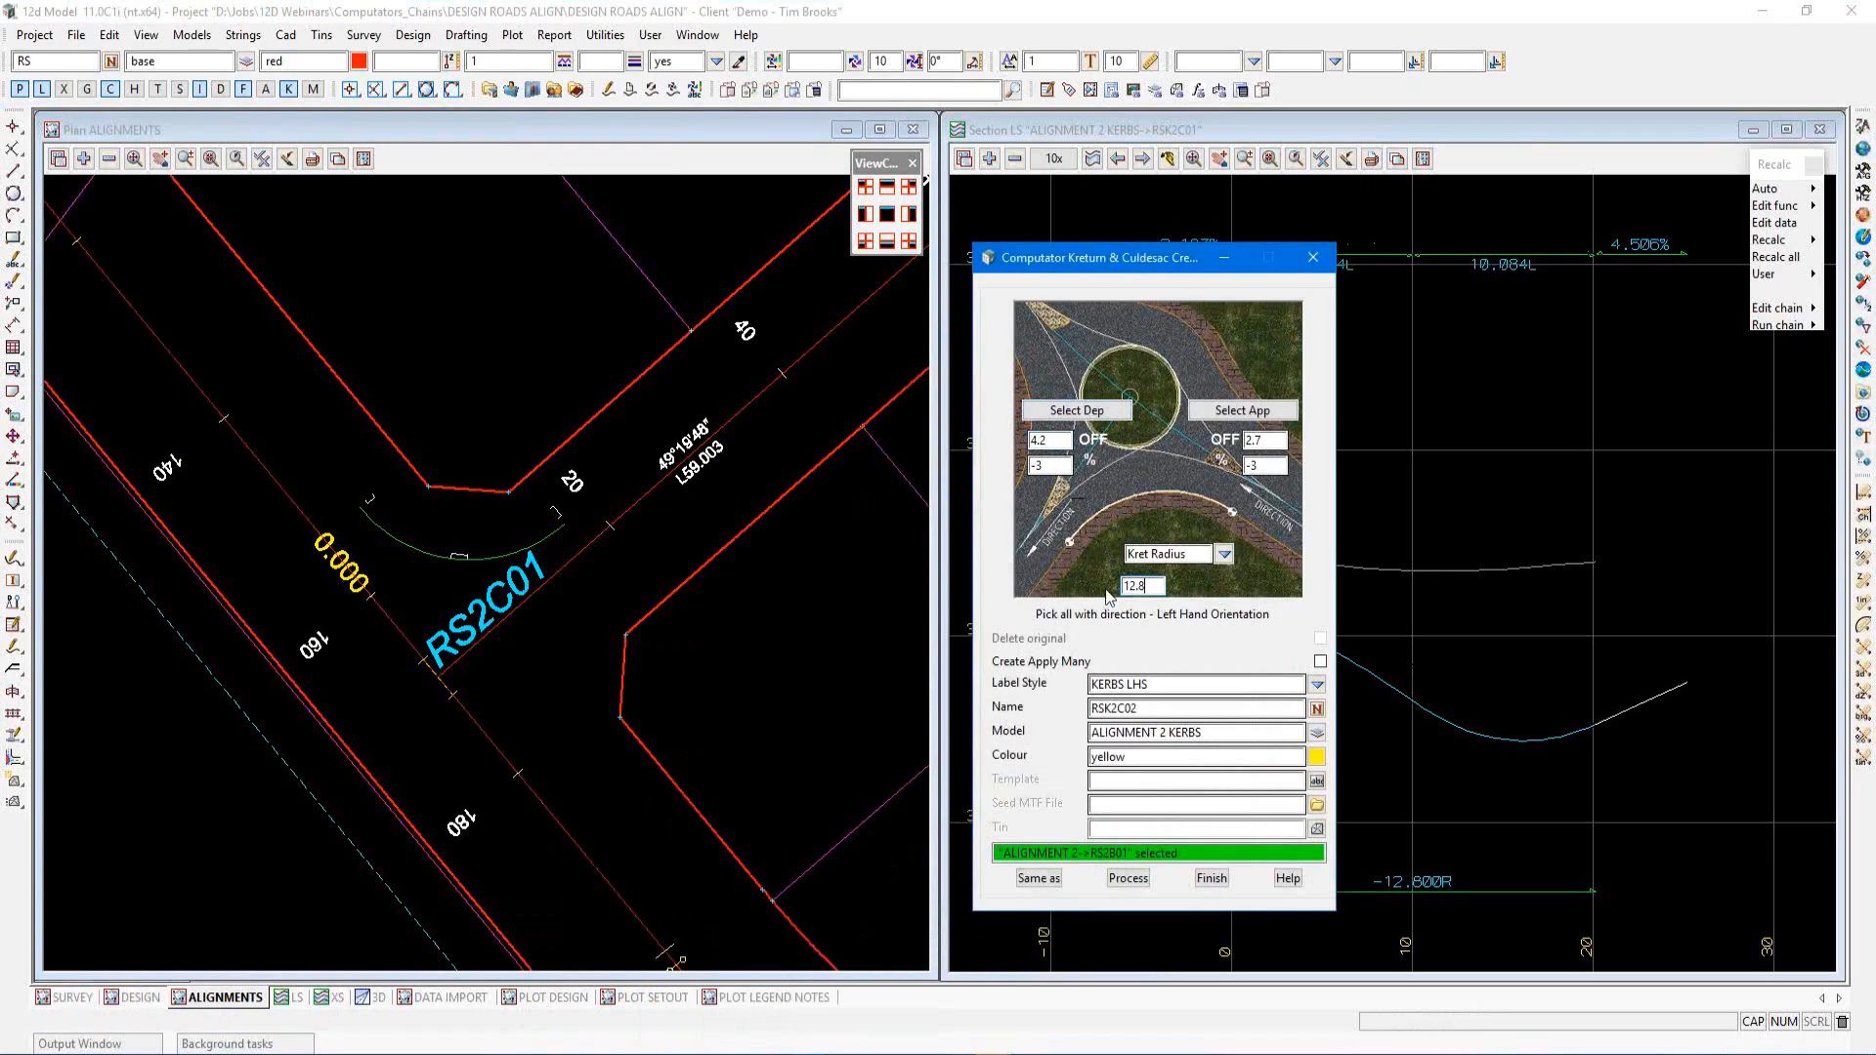
left_click(1125, 881)
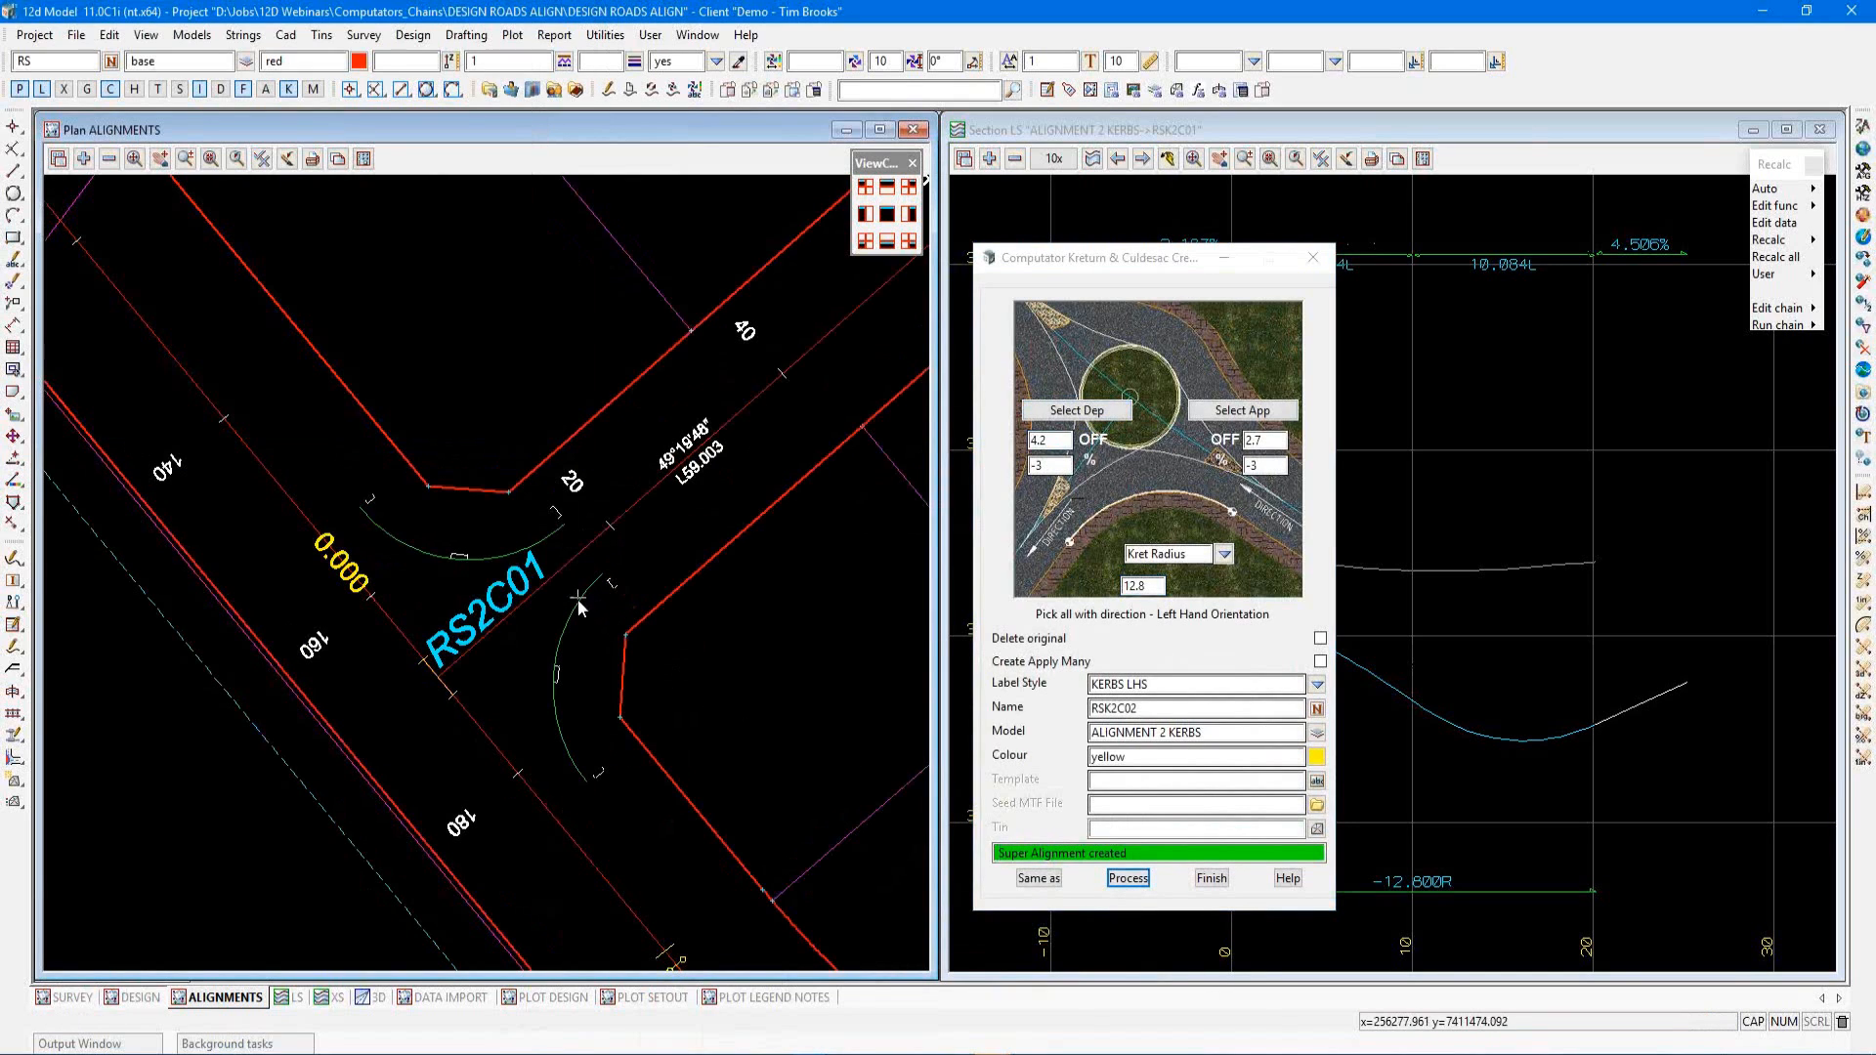
Open the new kerb return super alignment RSK2C02 for editing
scroll(510, 718, "up", 2)
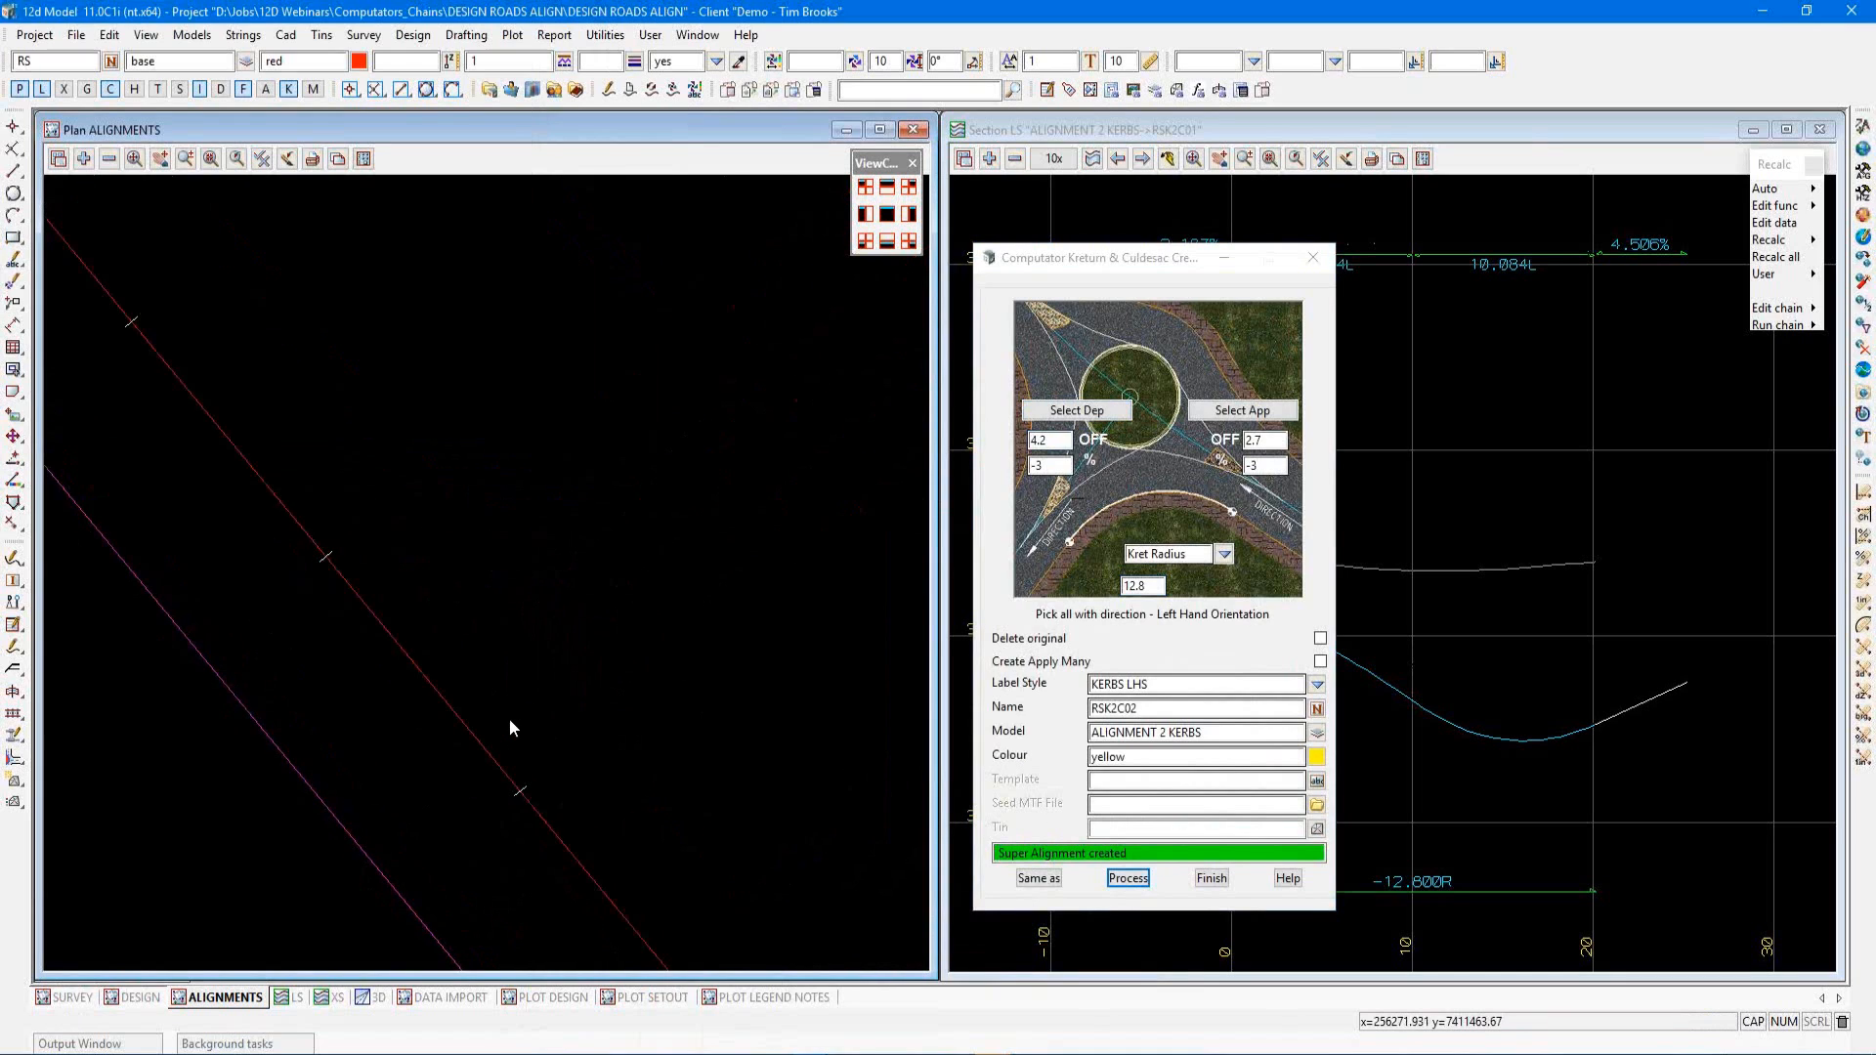
scroll(512, 718, "up", 1)
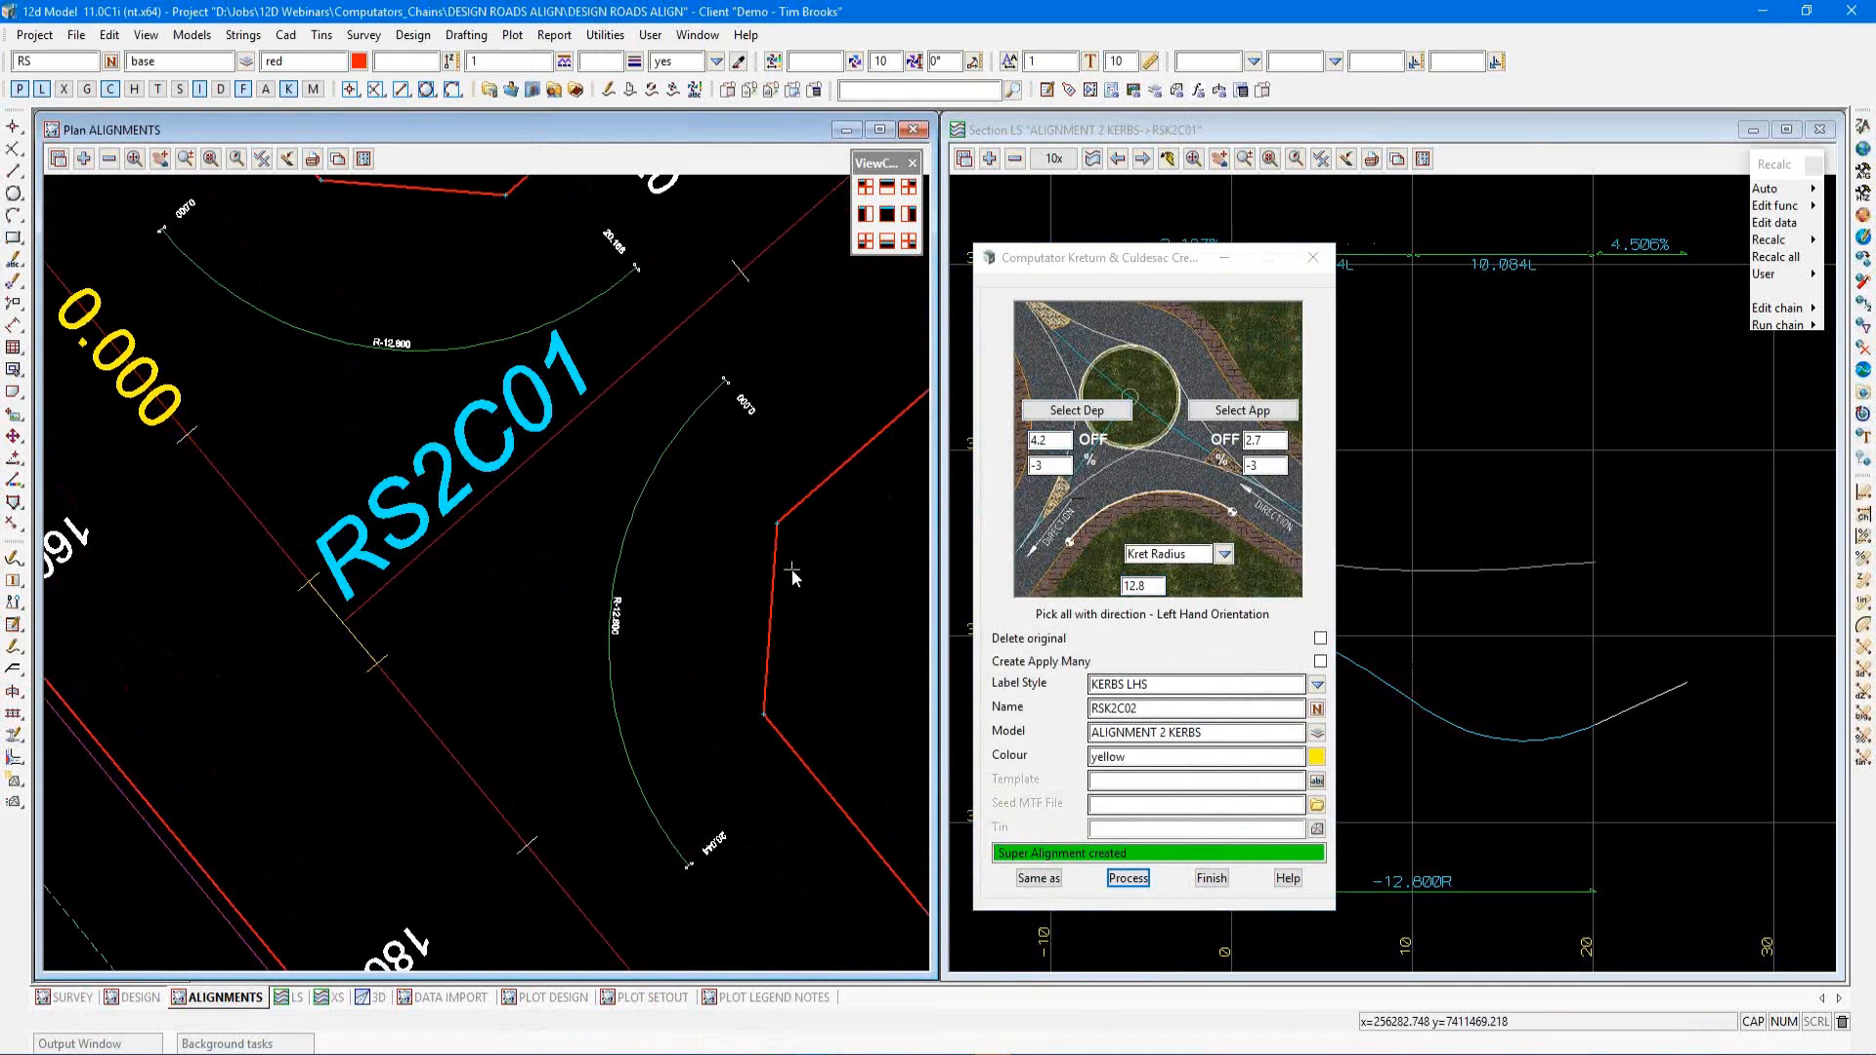
key("F2")
left_click(847, 641)
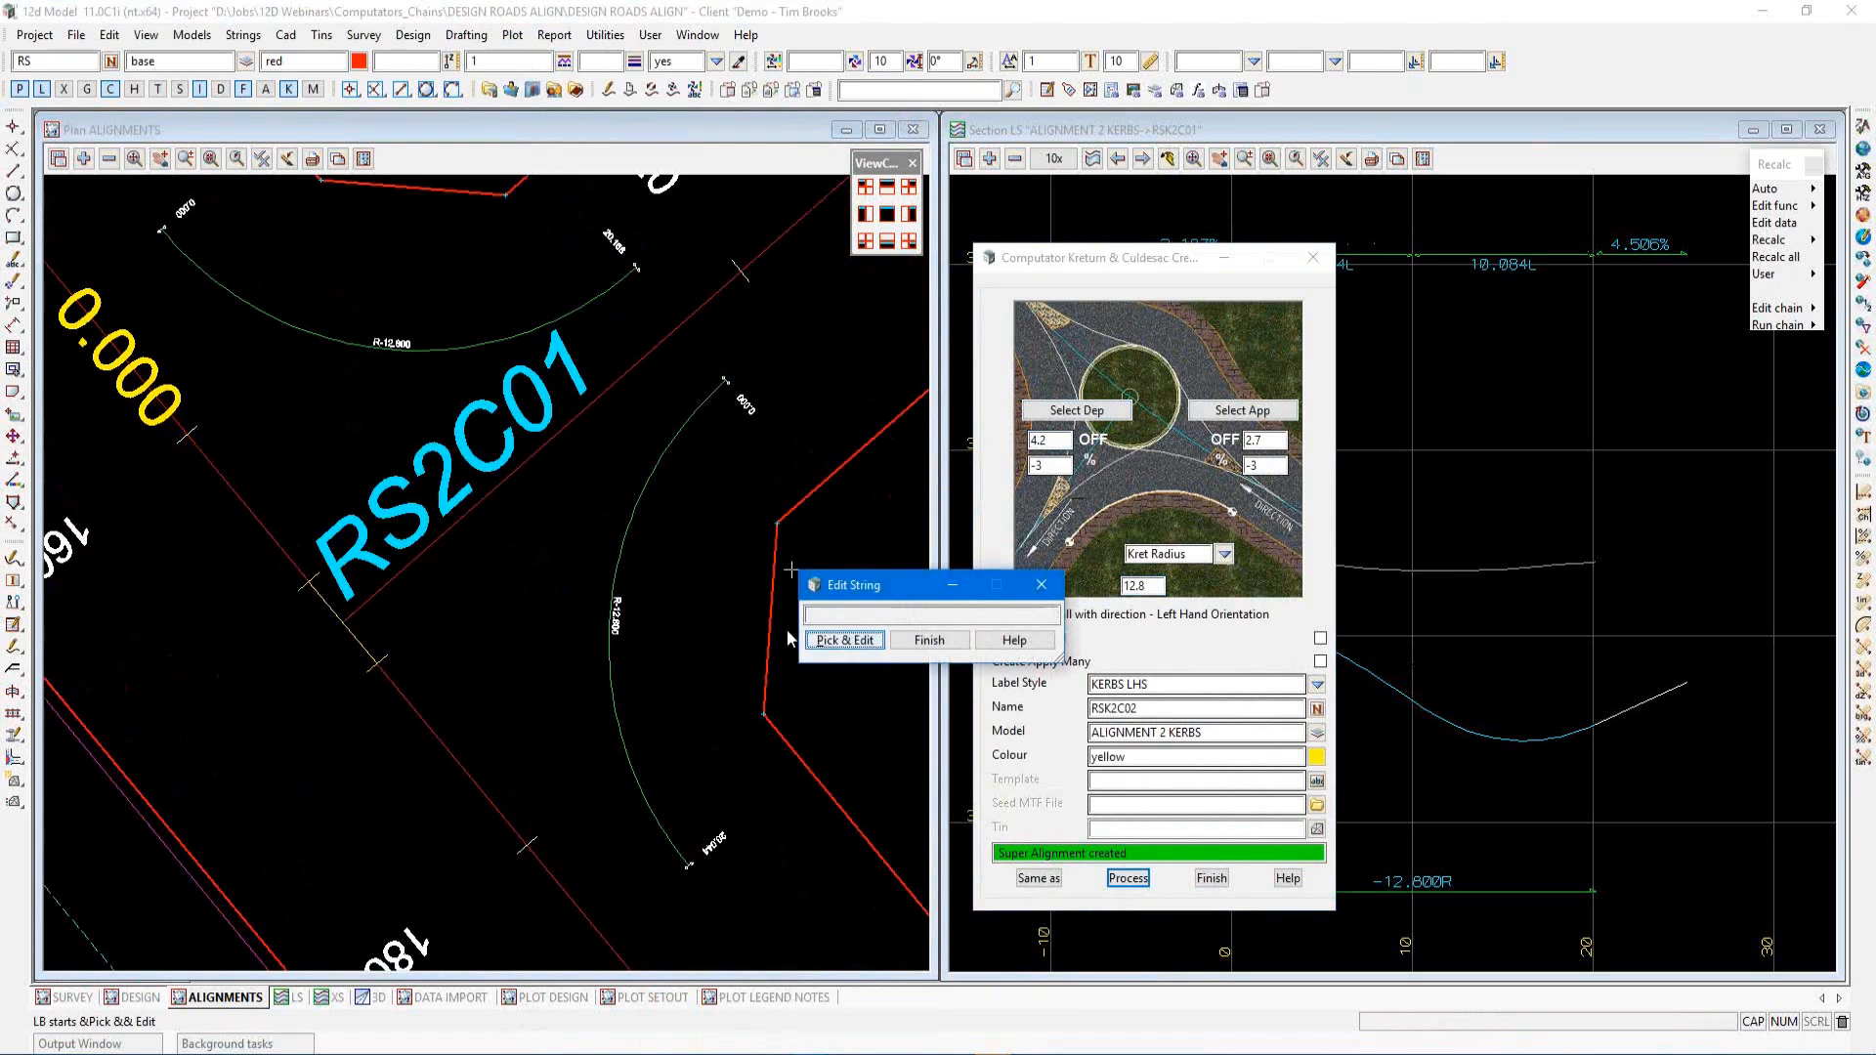
left_click(648, 506)
left_click(661, 519)
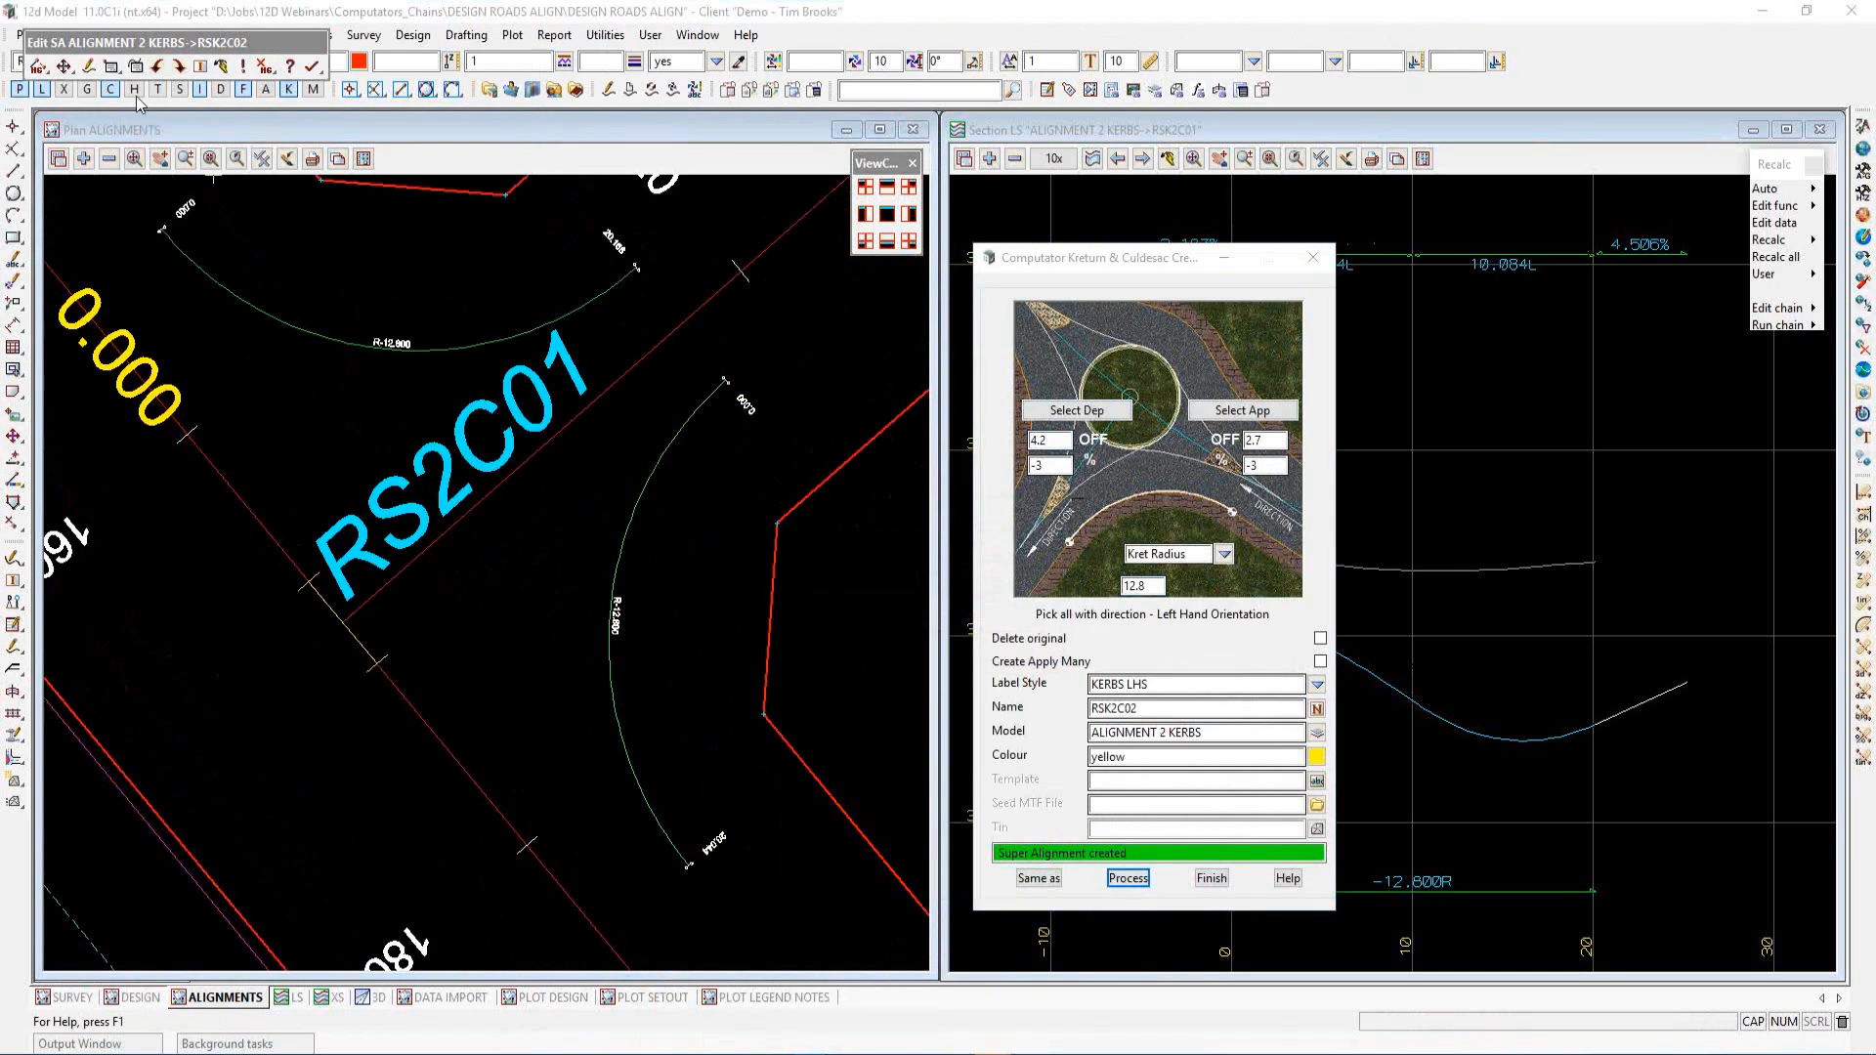
Review RSK2C02's horizontal fillet and vertical compound parts in Edit Parts, then quit editing the string
left_click(122, 71)
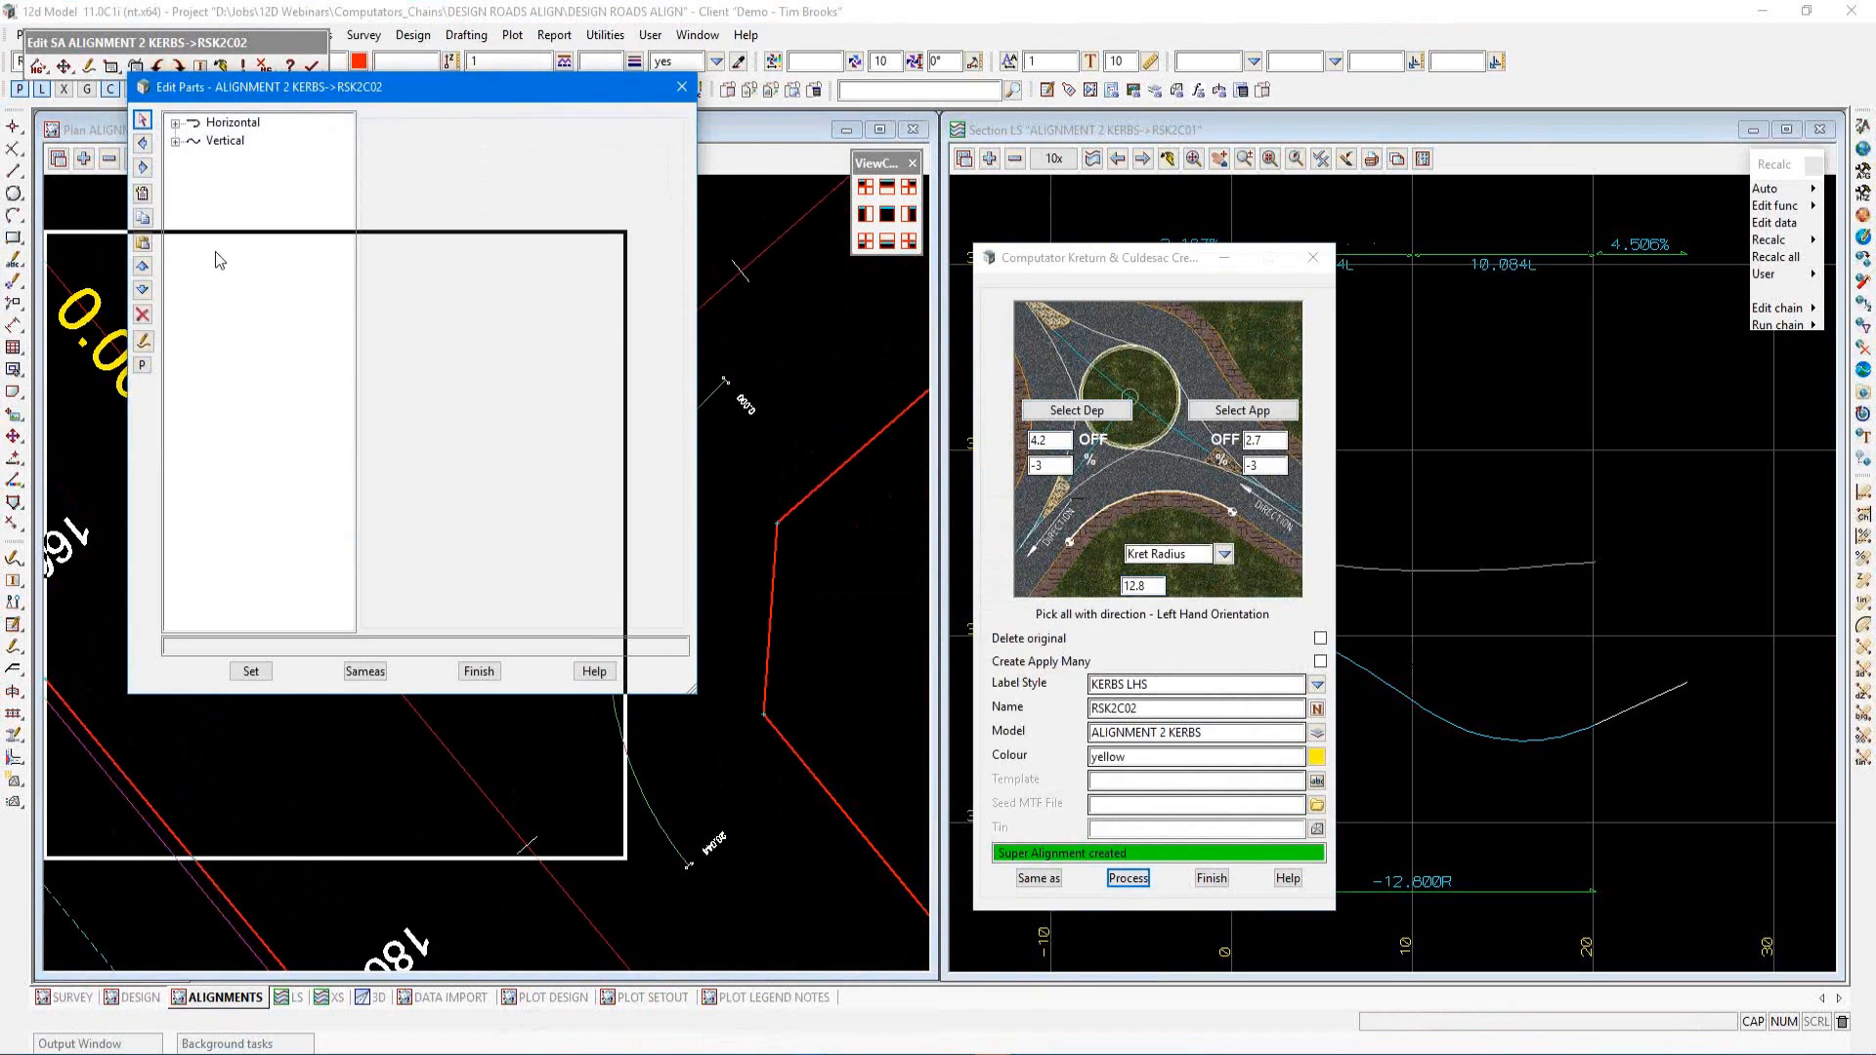
left_click_drag(215, 250, 977, 275)
left_click(862, 308)
left_click(878, 326)
left_click(940, 345)
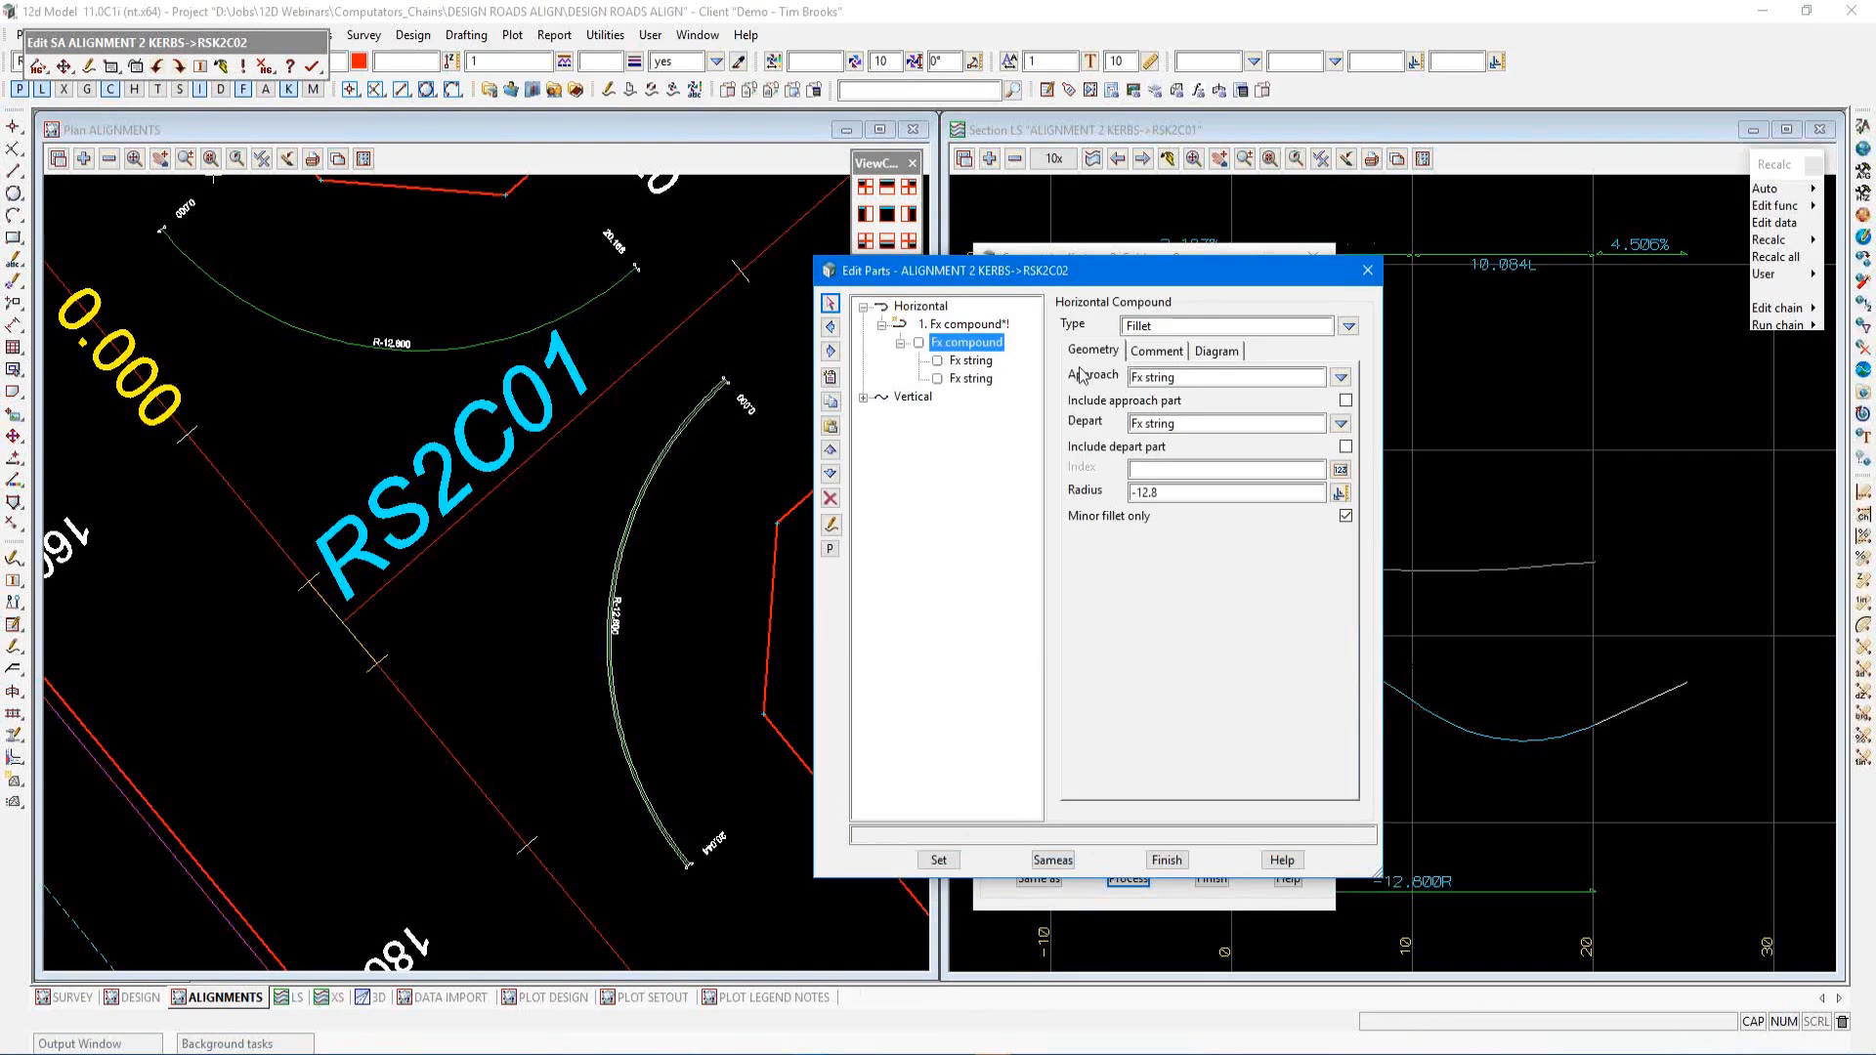
left_click(863, 397)
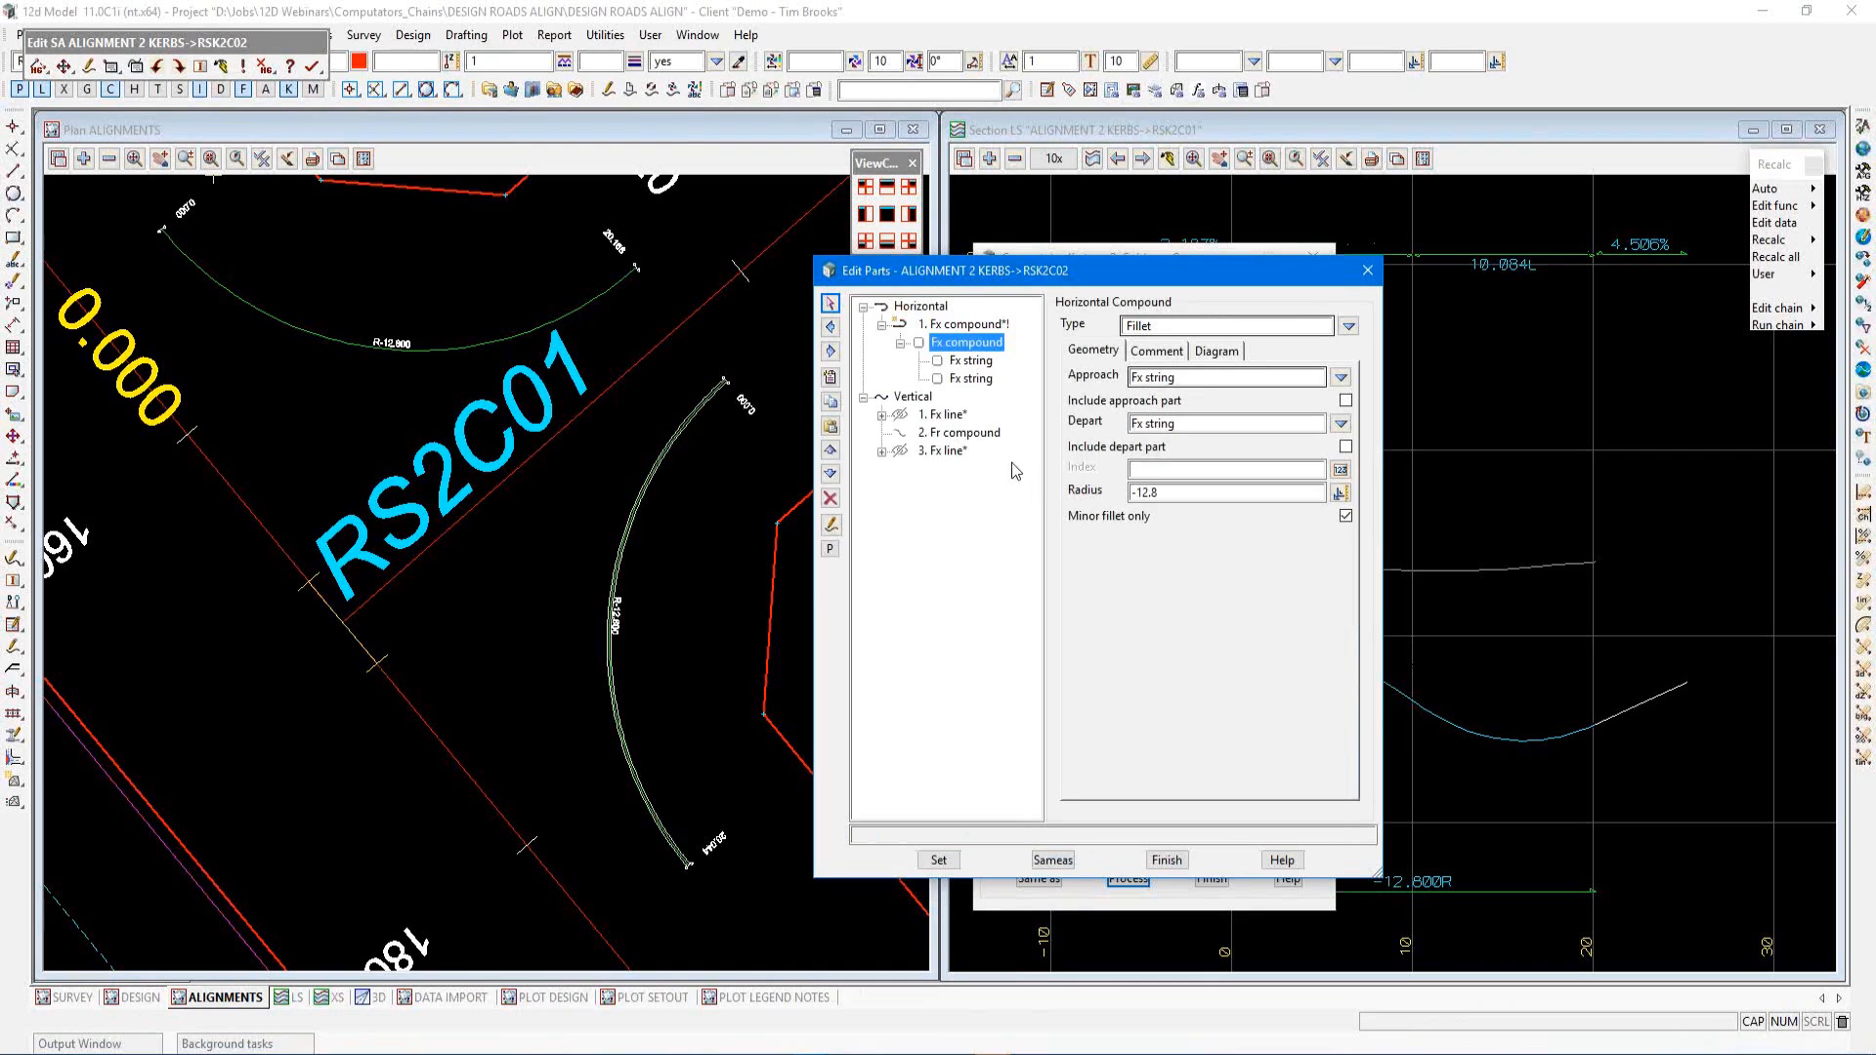
left_click(966, 433)
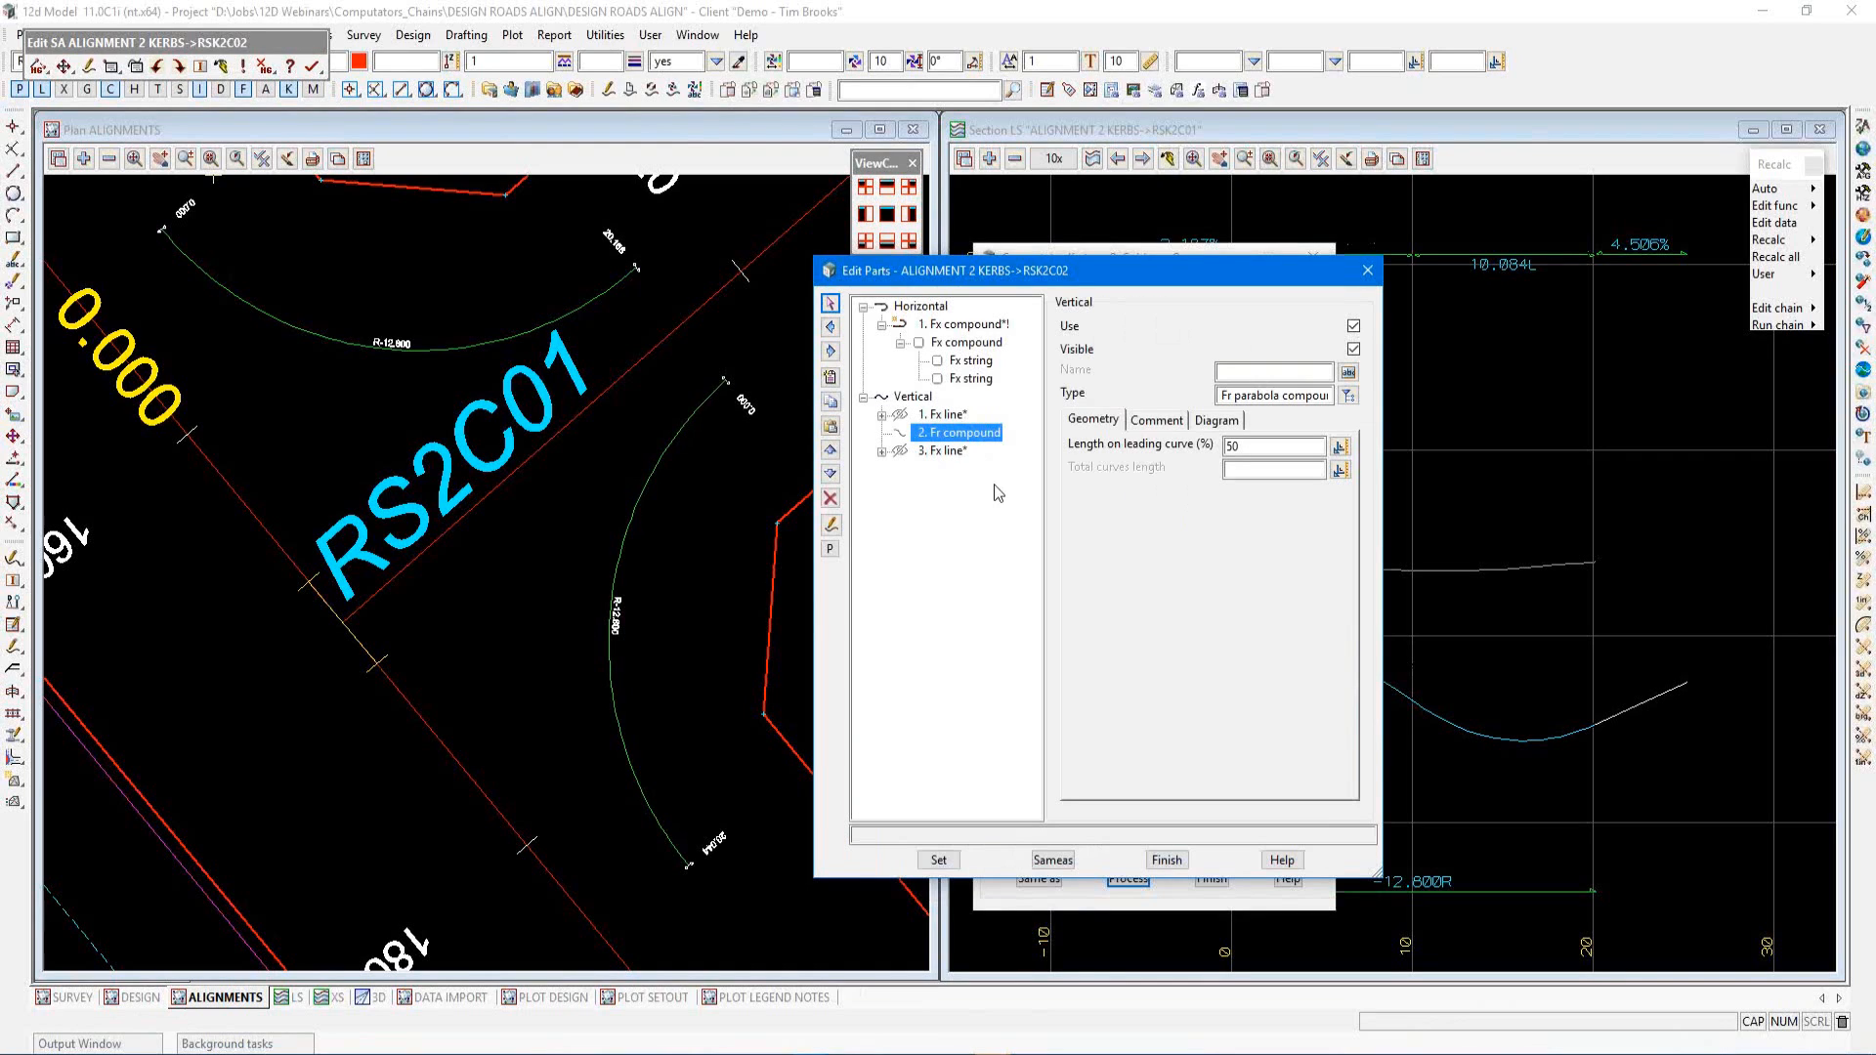
left_click(1163, 860)
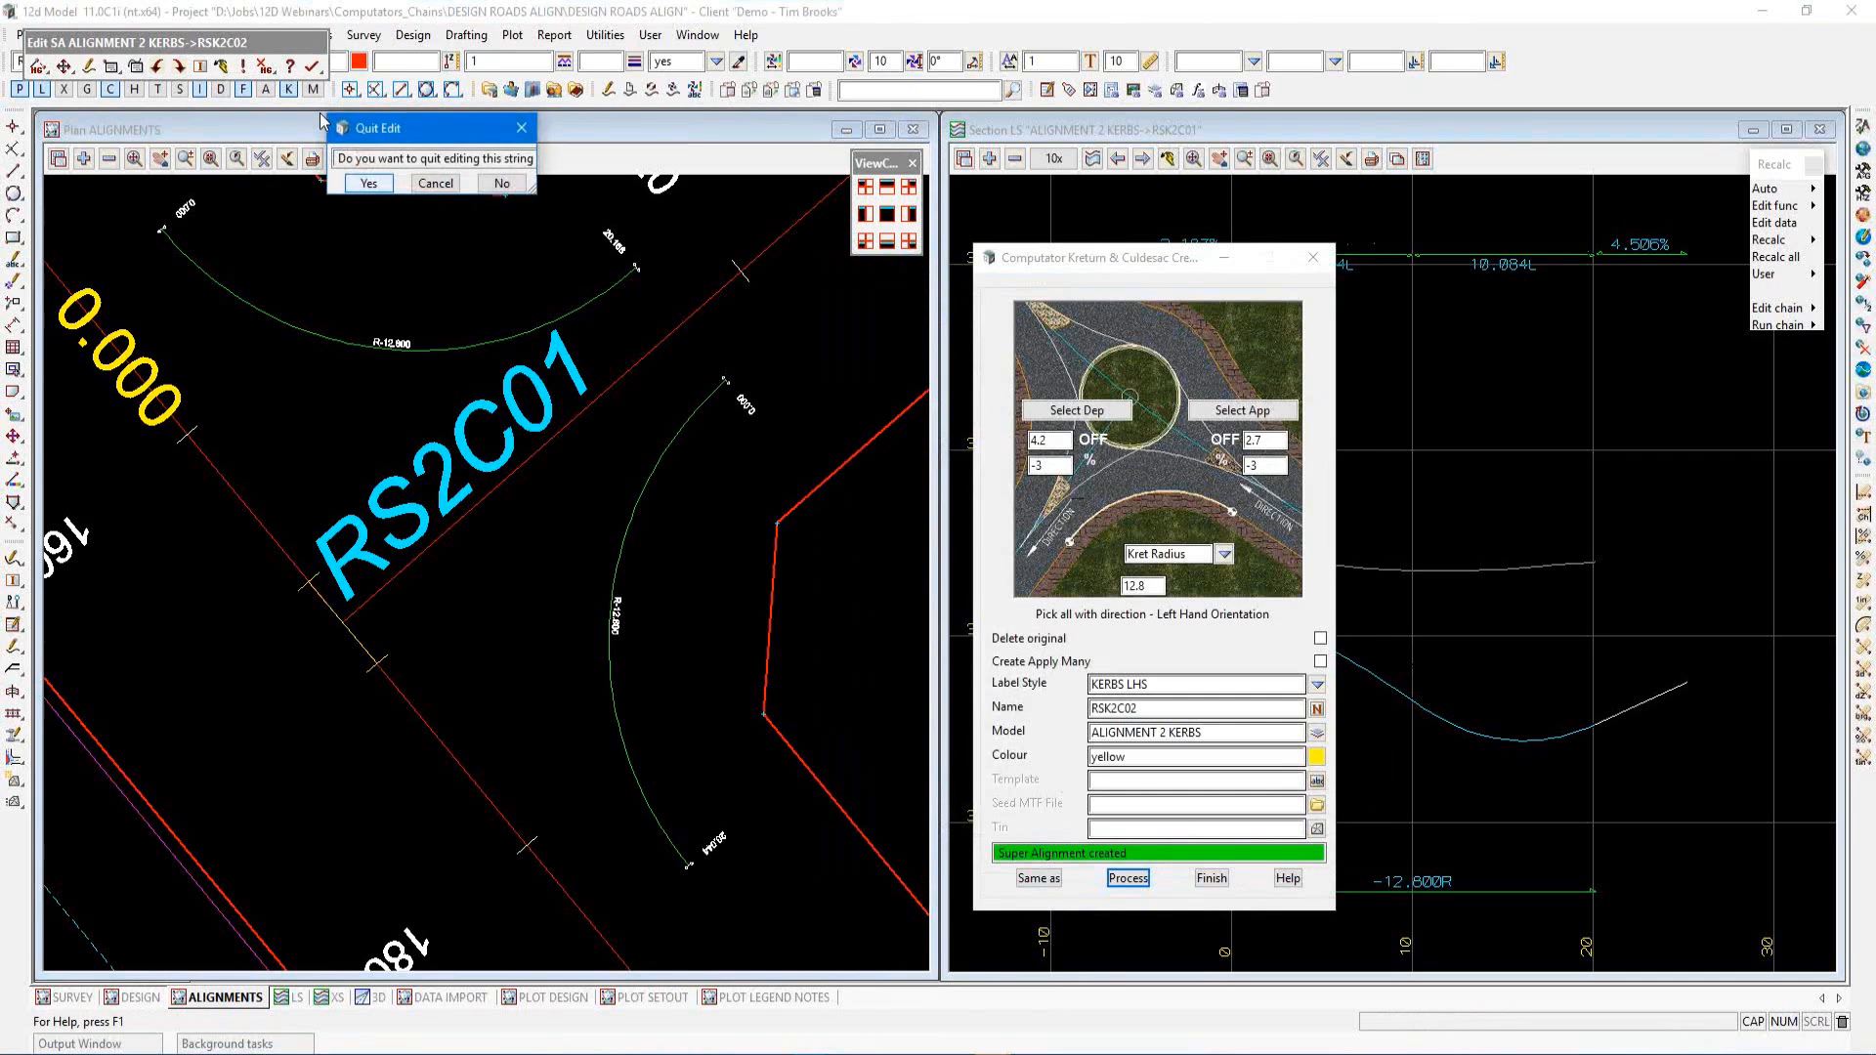
left_click(368, 180)
Switch the kerb tool to Culdesac mode and name the new string RSK2C03
scroll(557, 661, "down", 2)
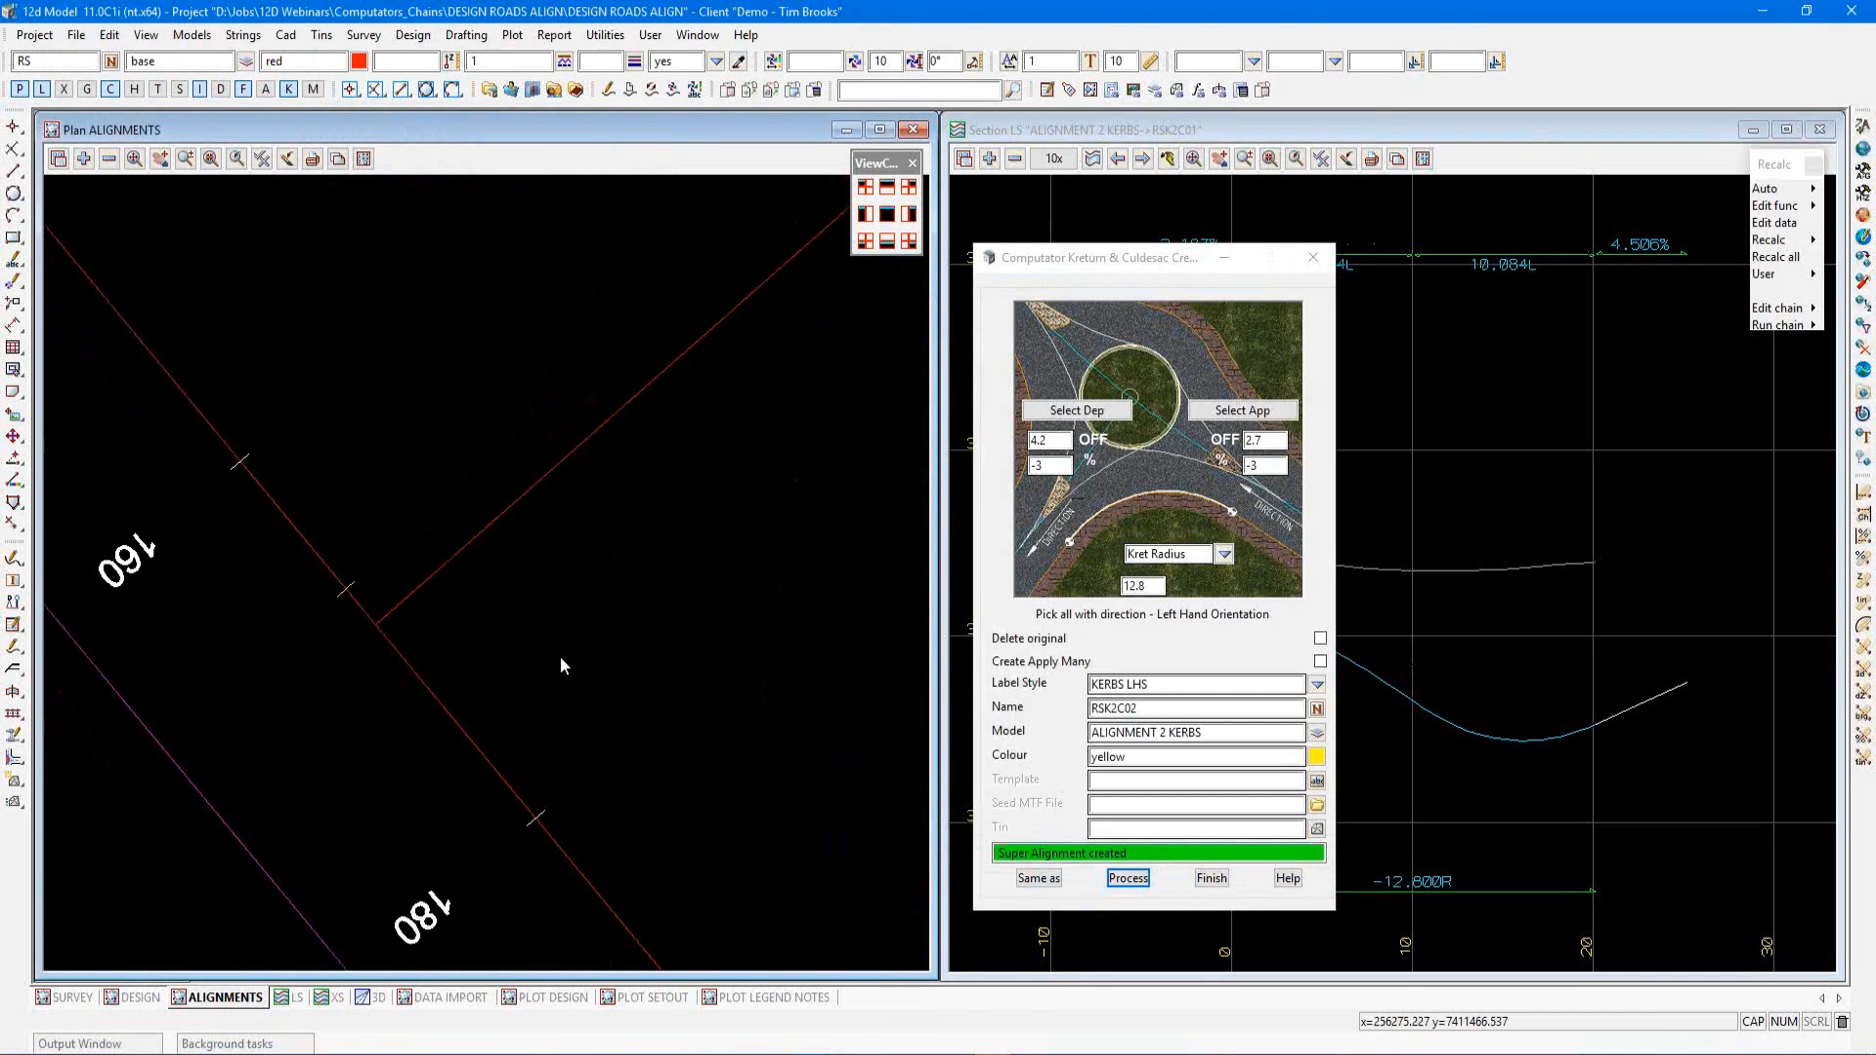
scroll(526, 677, "down", 3)
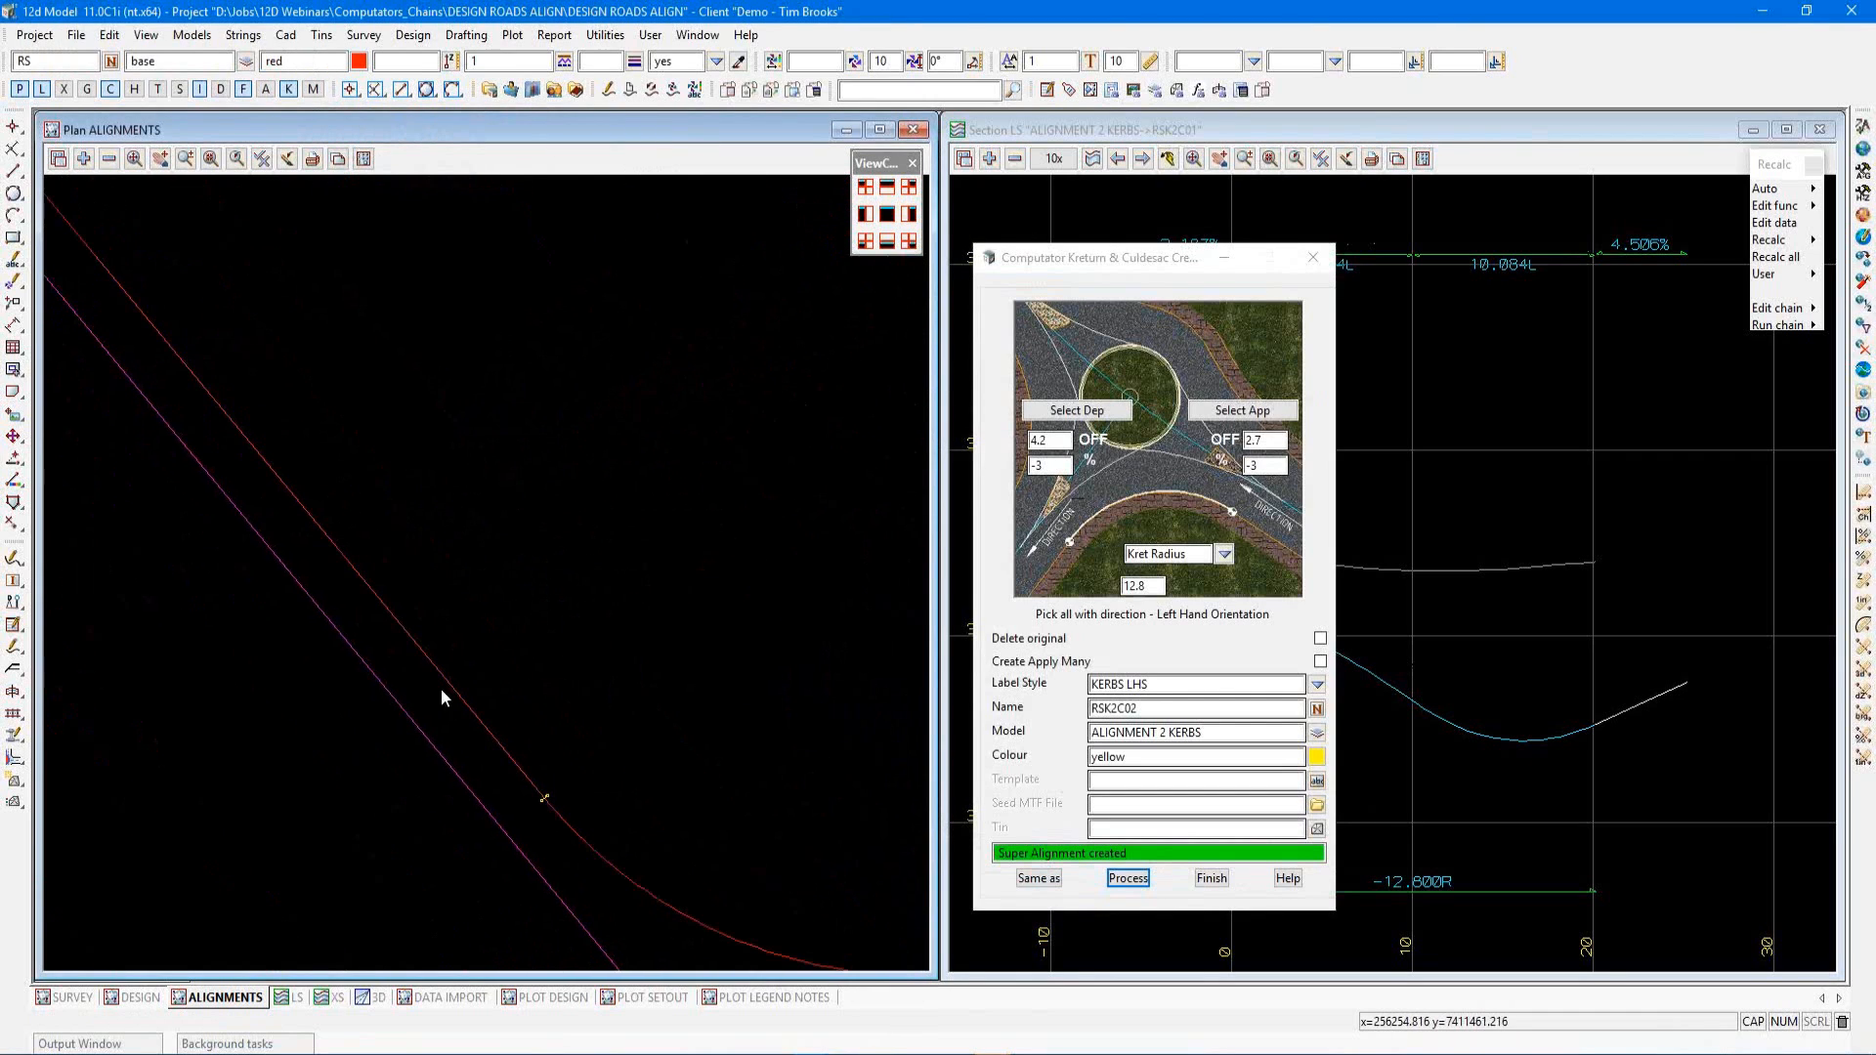
scroll(788, 571, "up", 3)
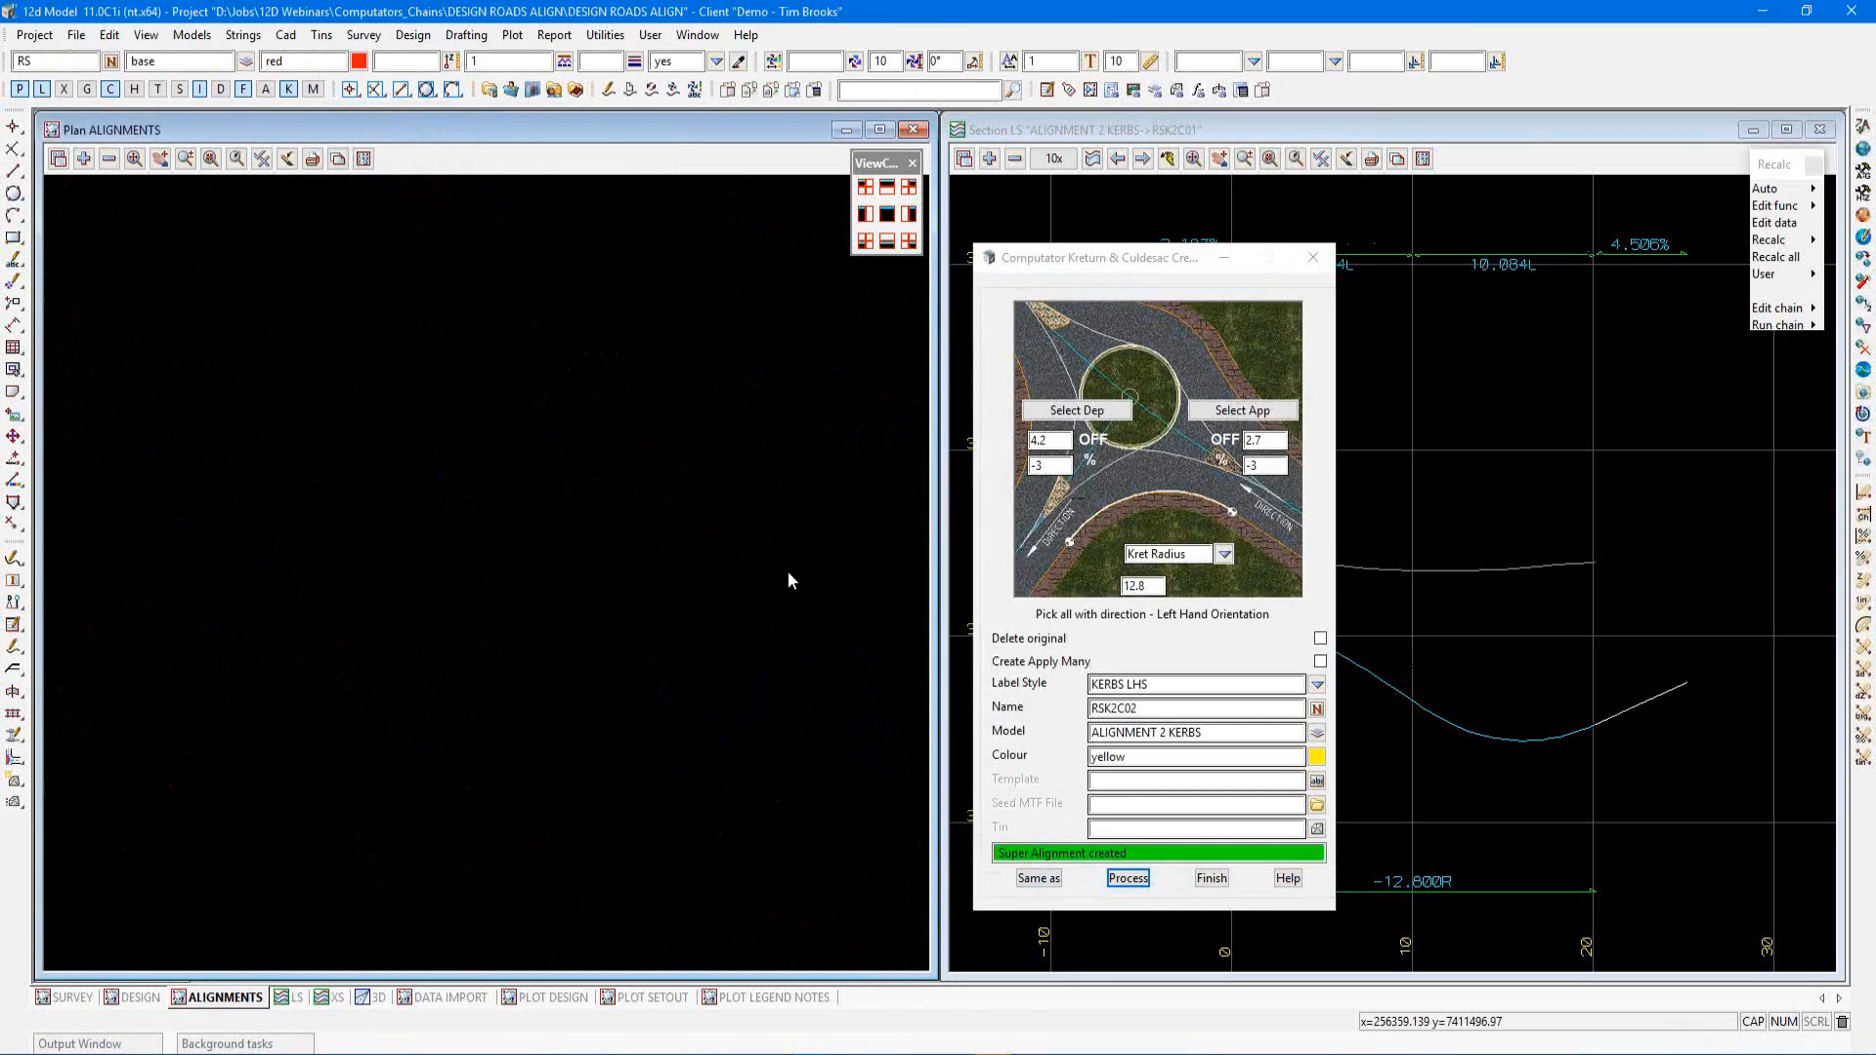
left_click(1224, 555)
left_click(1252, 627)
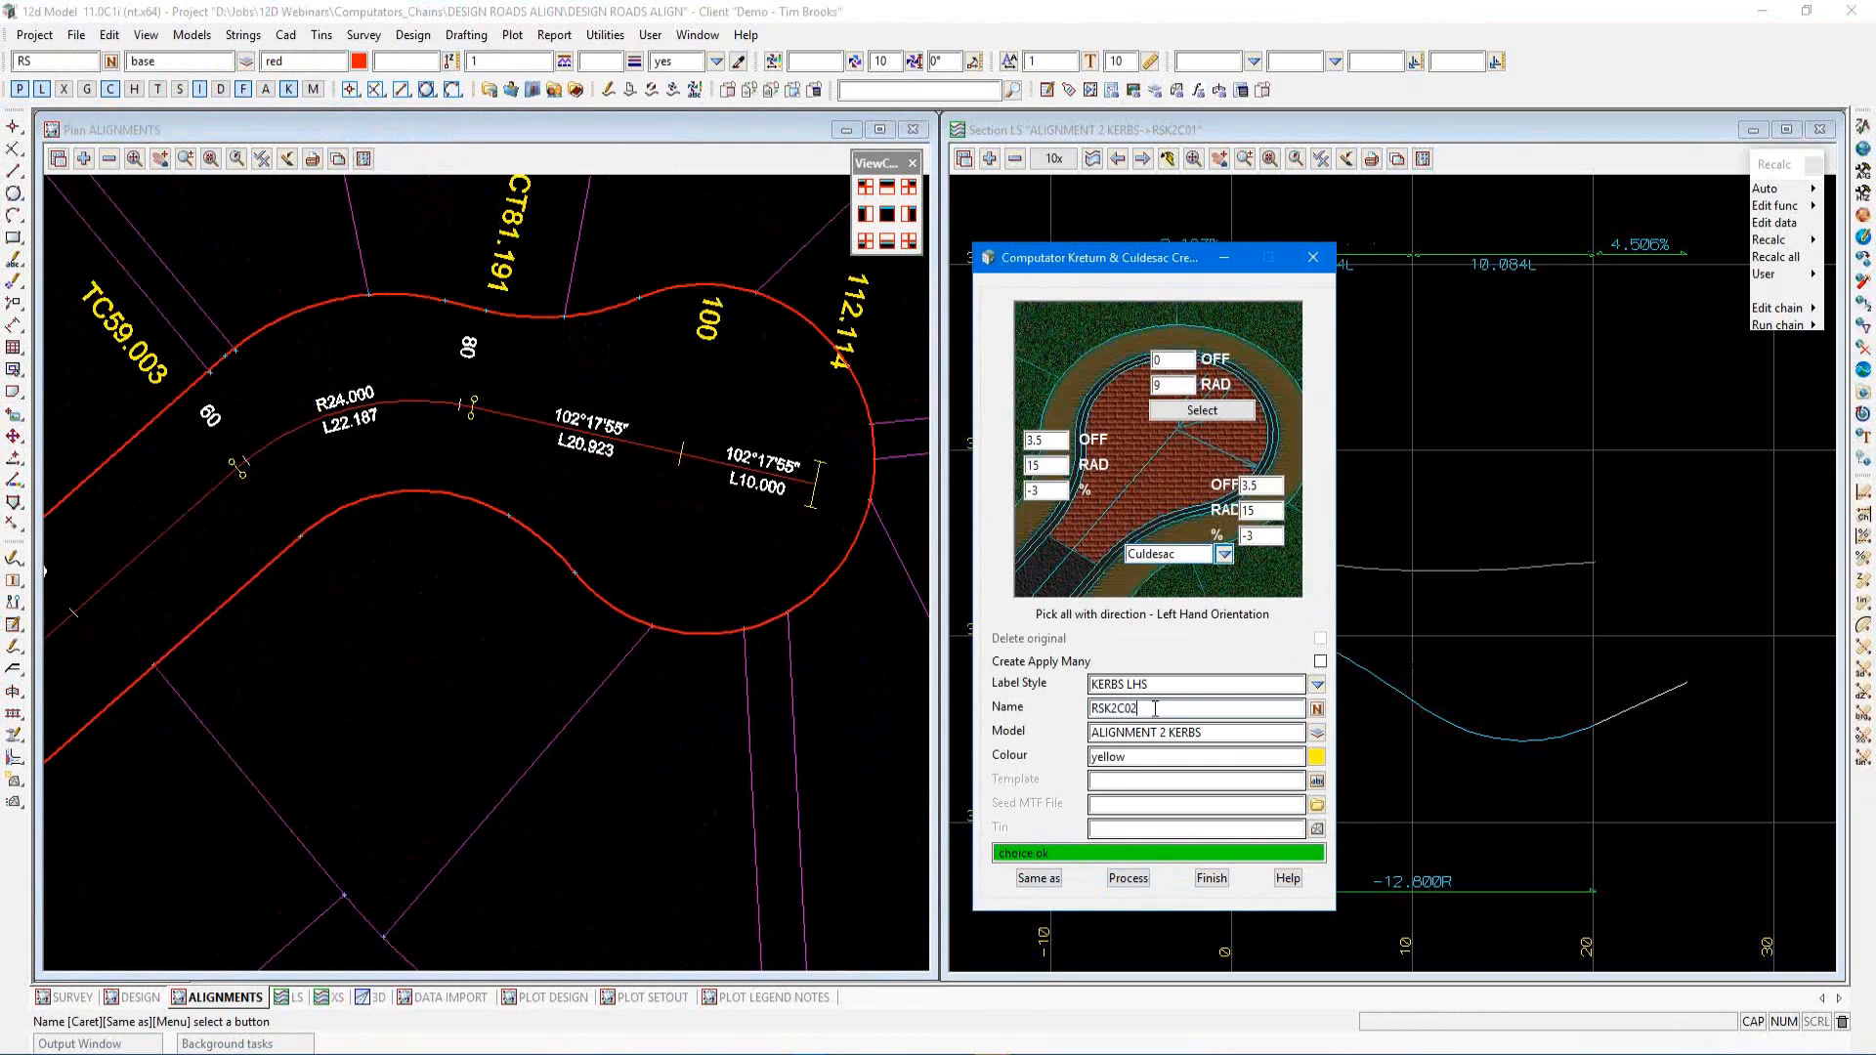
left_click(1155, 709)
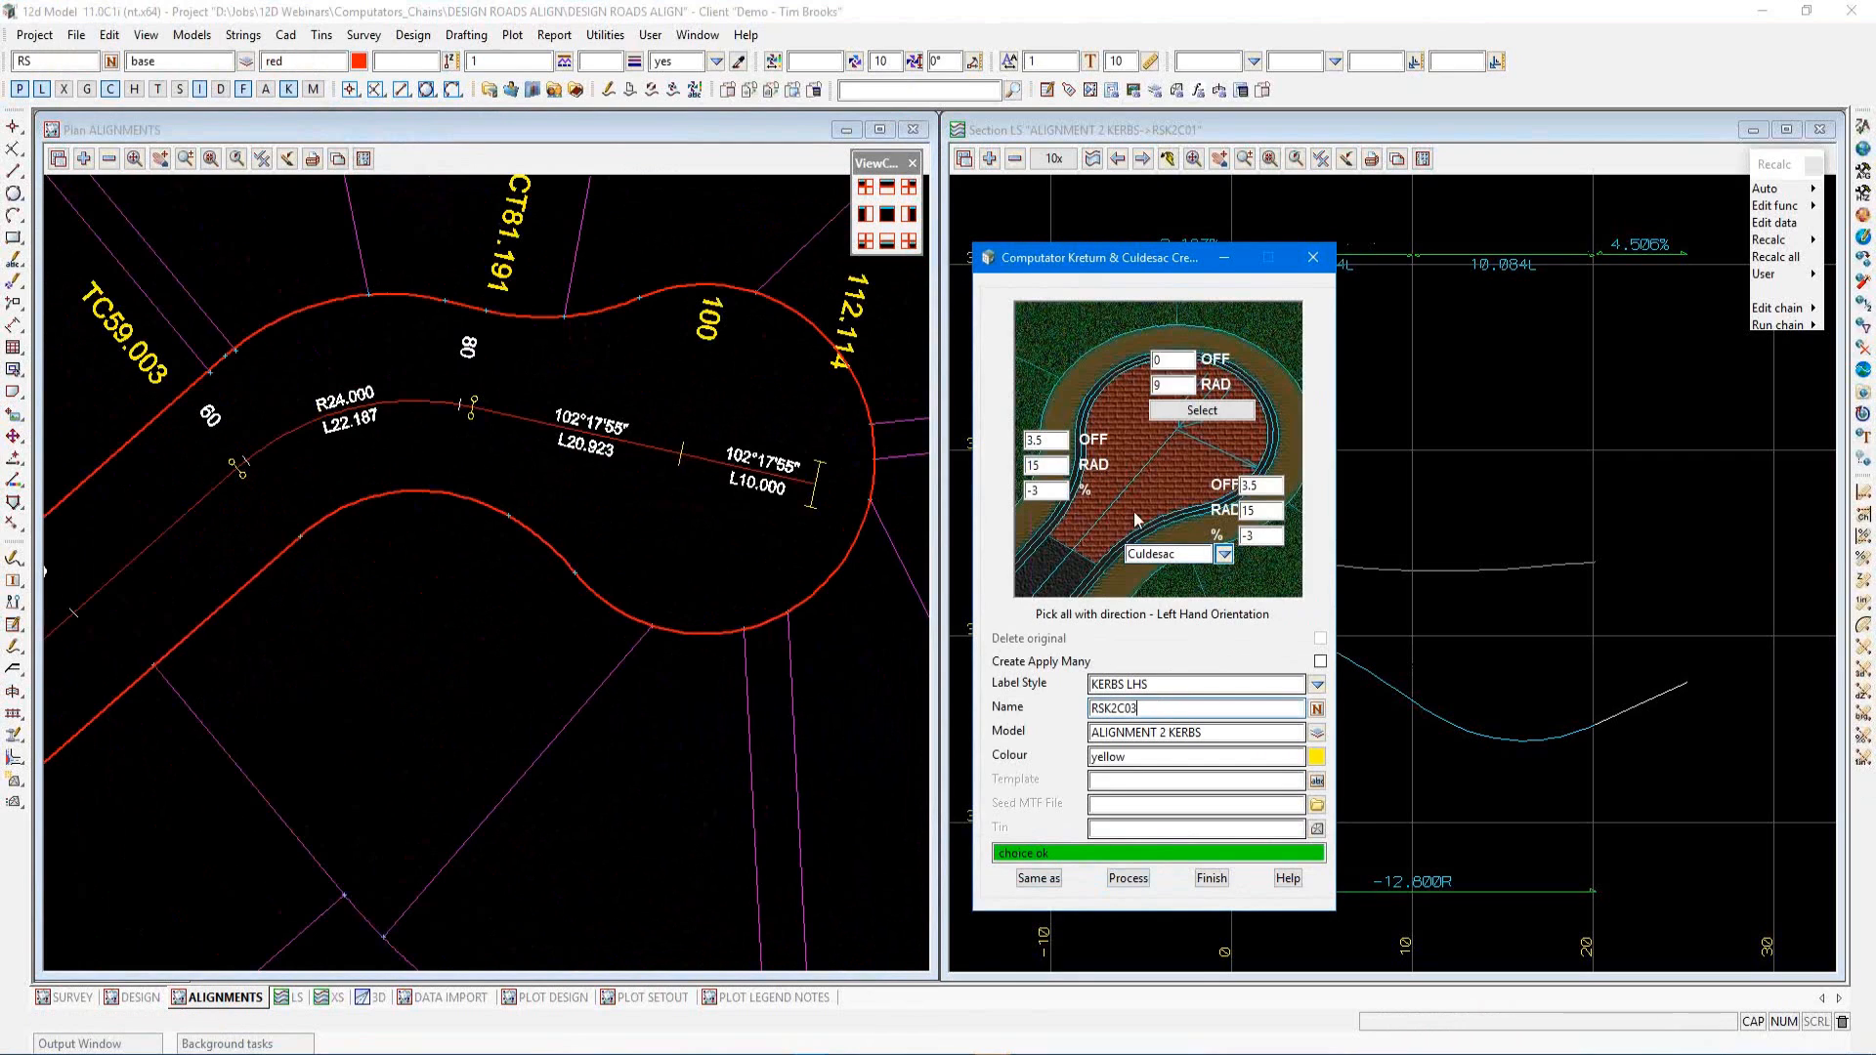
Select RS2C01 as the culdesac centreline string and set the bulb radius to 10 with centre offset 0
left_click(1191, 411)
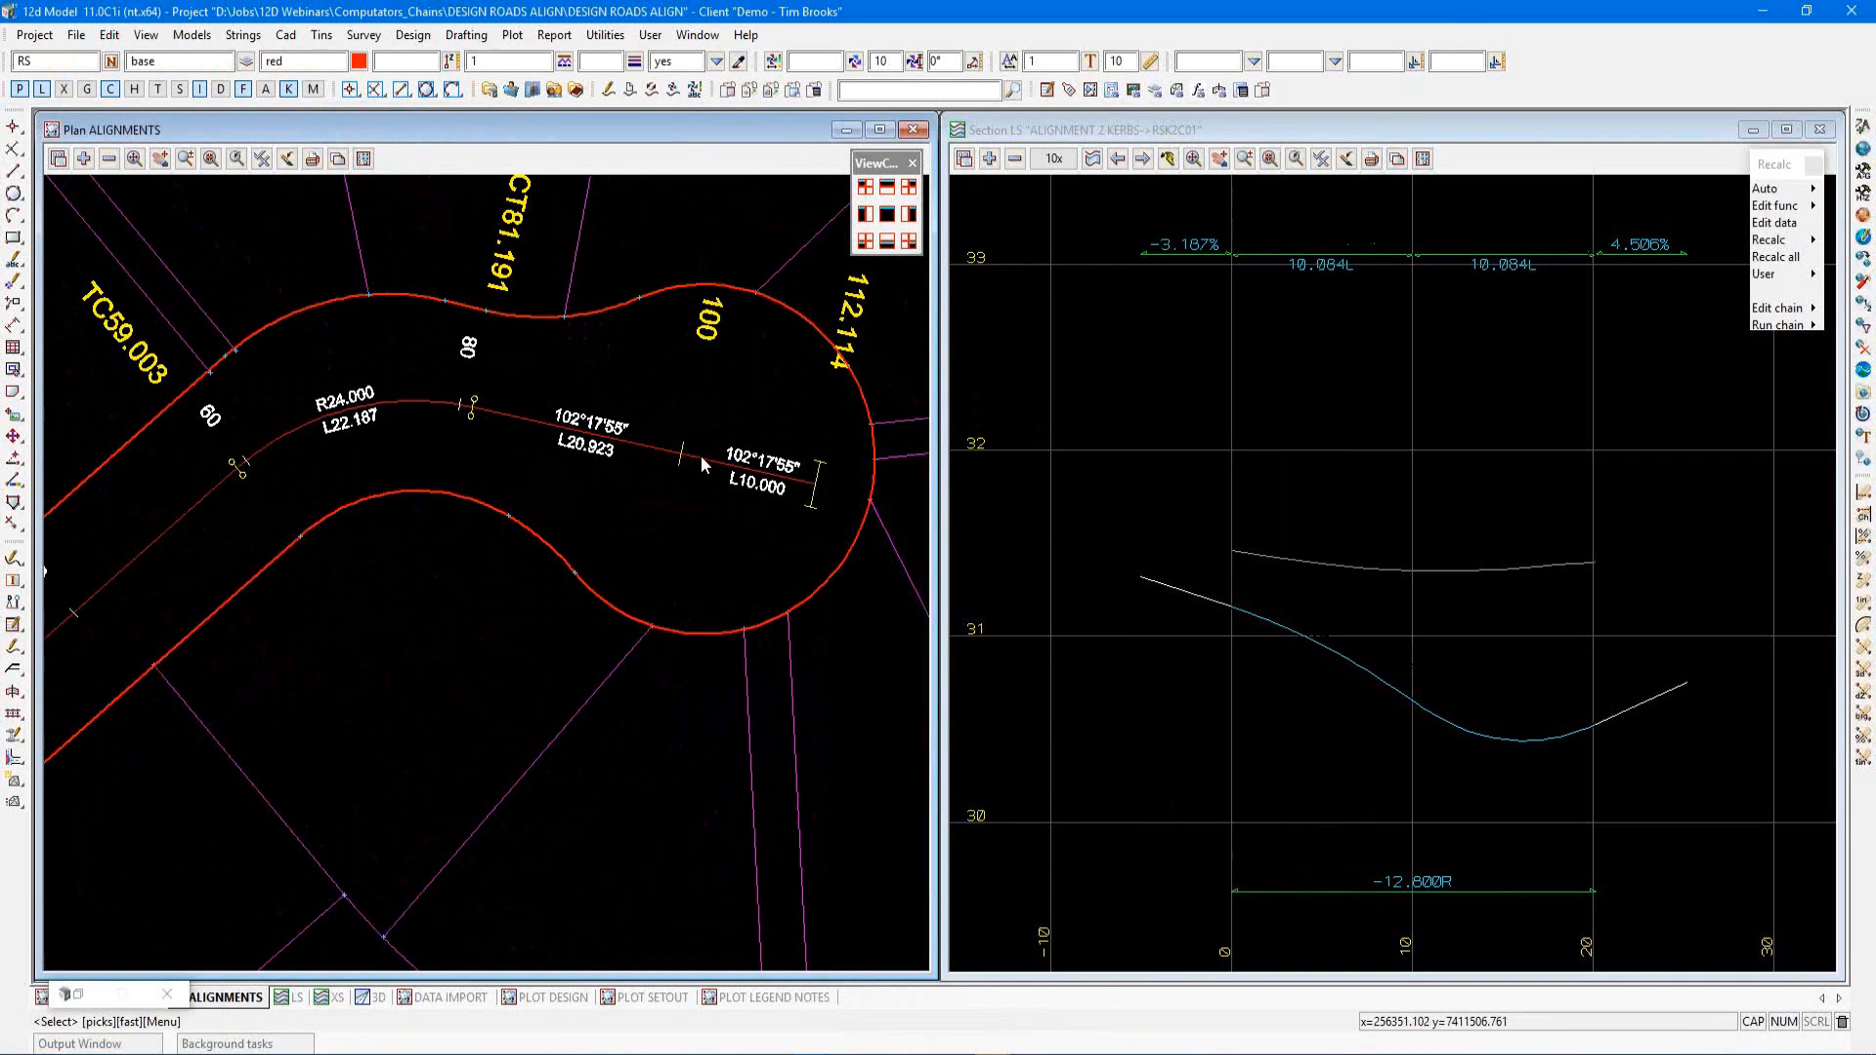
left_click(733, 472)
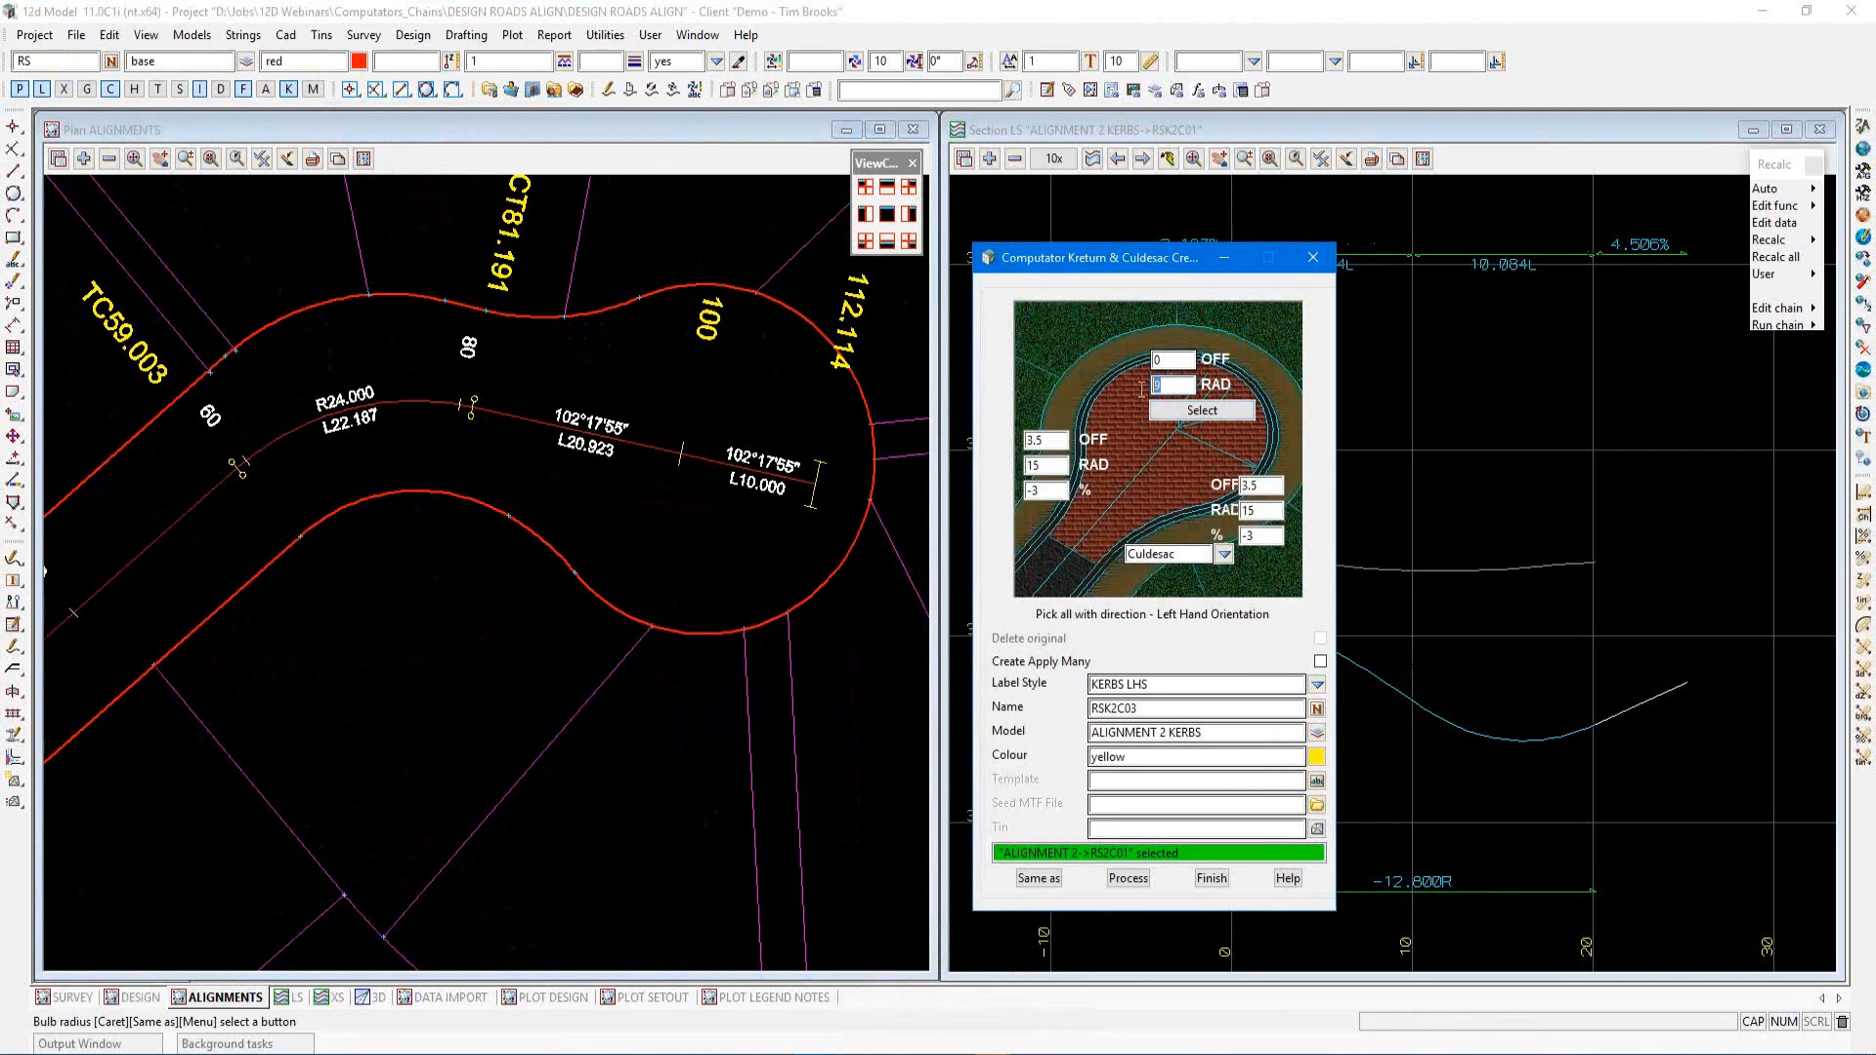
type("10")
left_click(1171, 362)
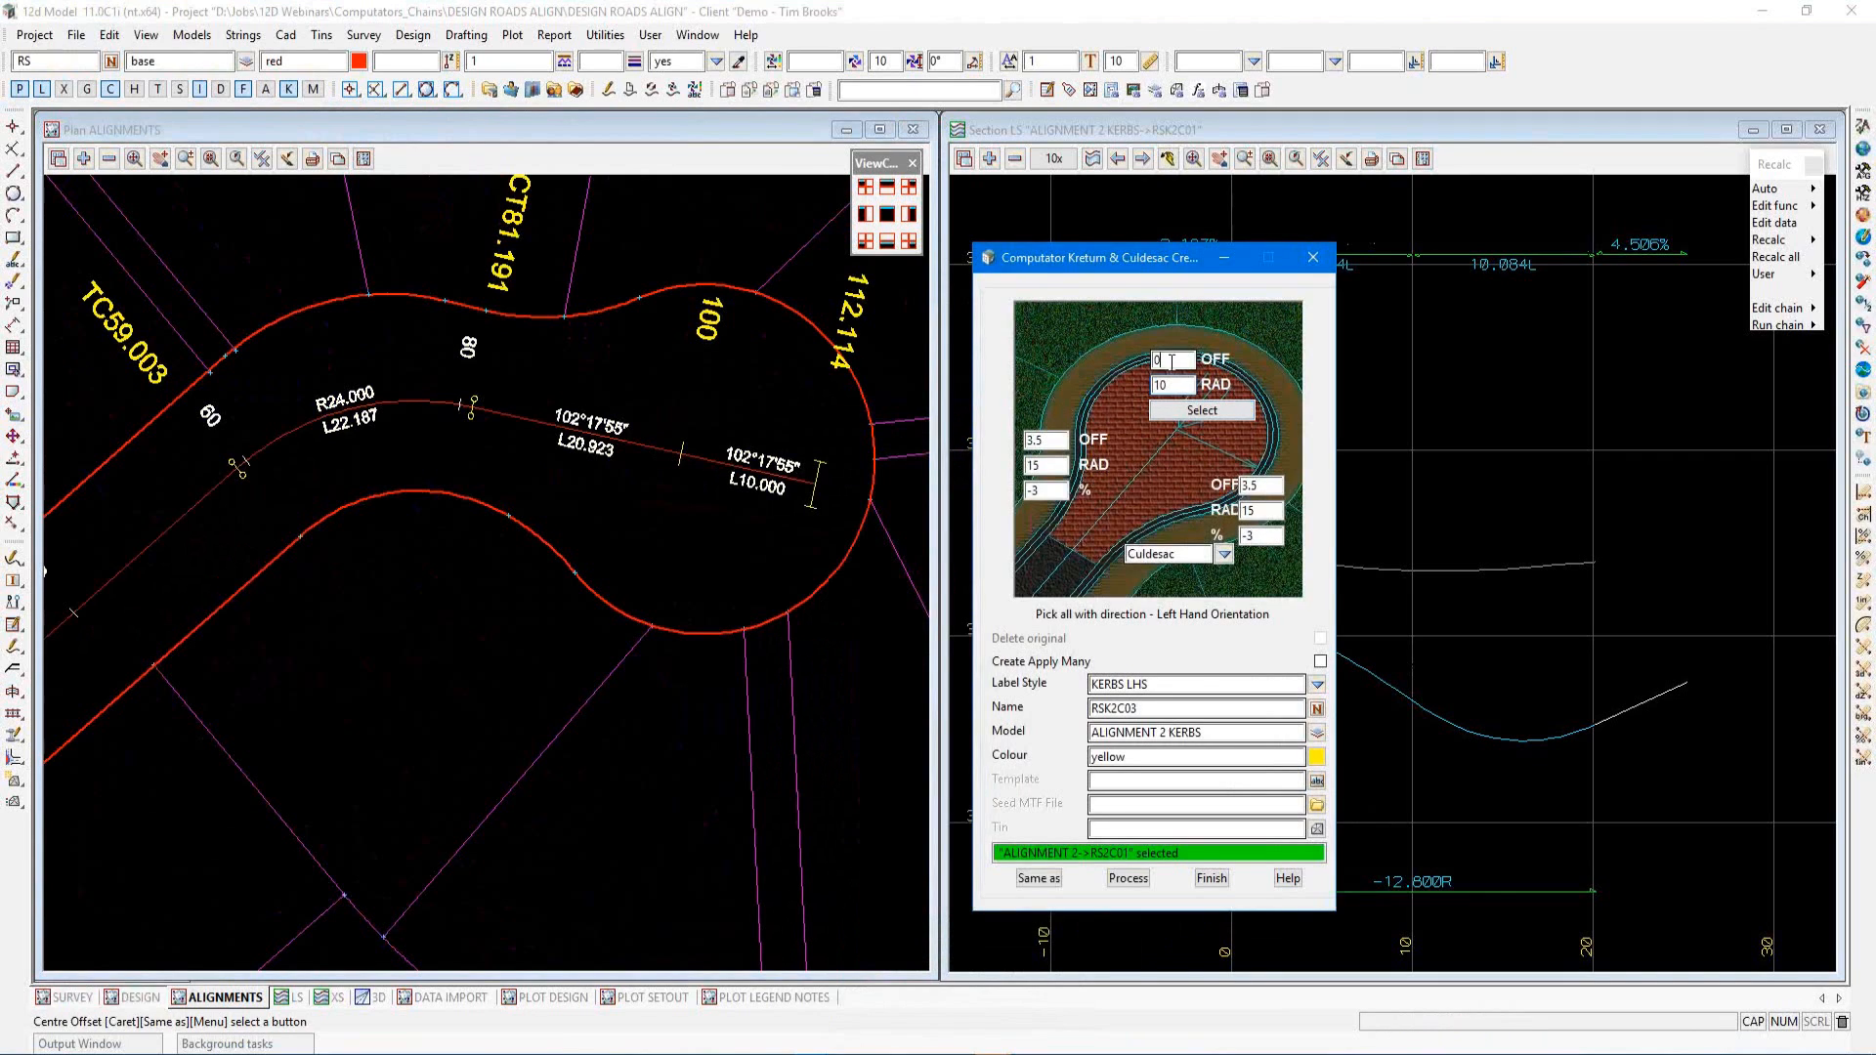
double_click(1172, 362)
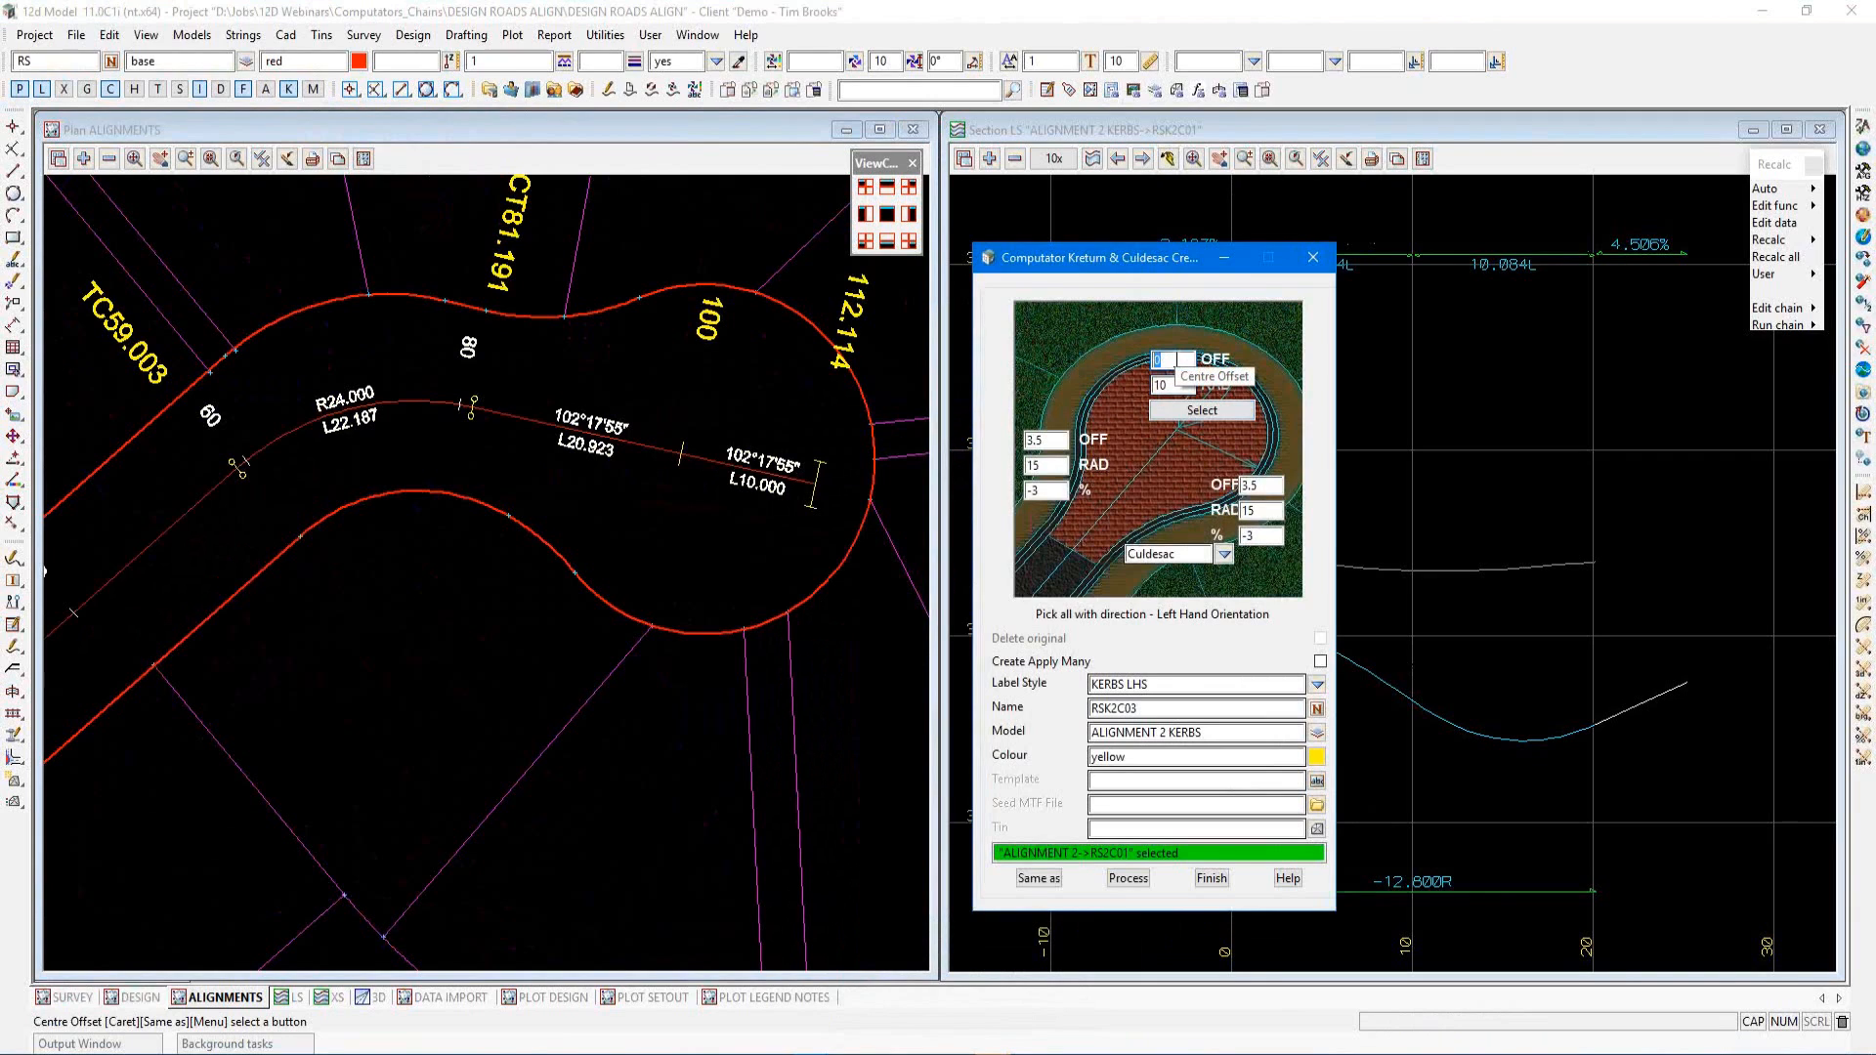
Set both the left and right culdesac offsets to 2.7
left_click(1057, 440)
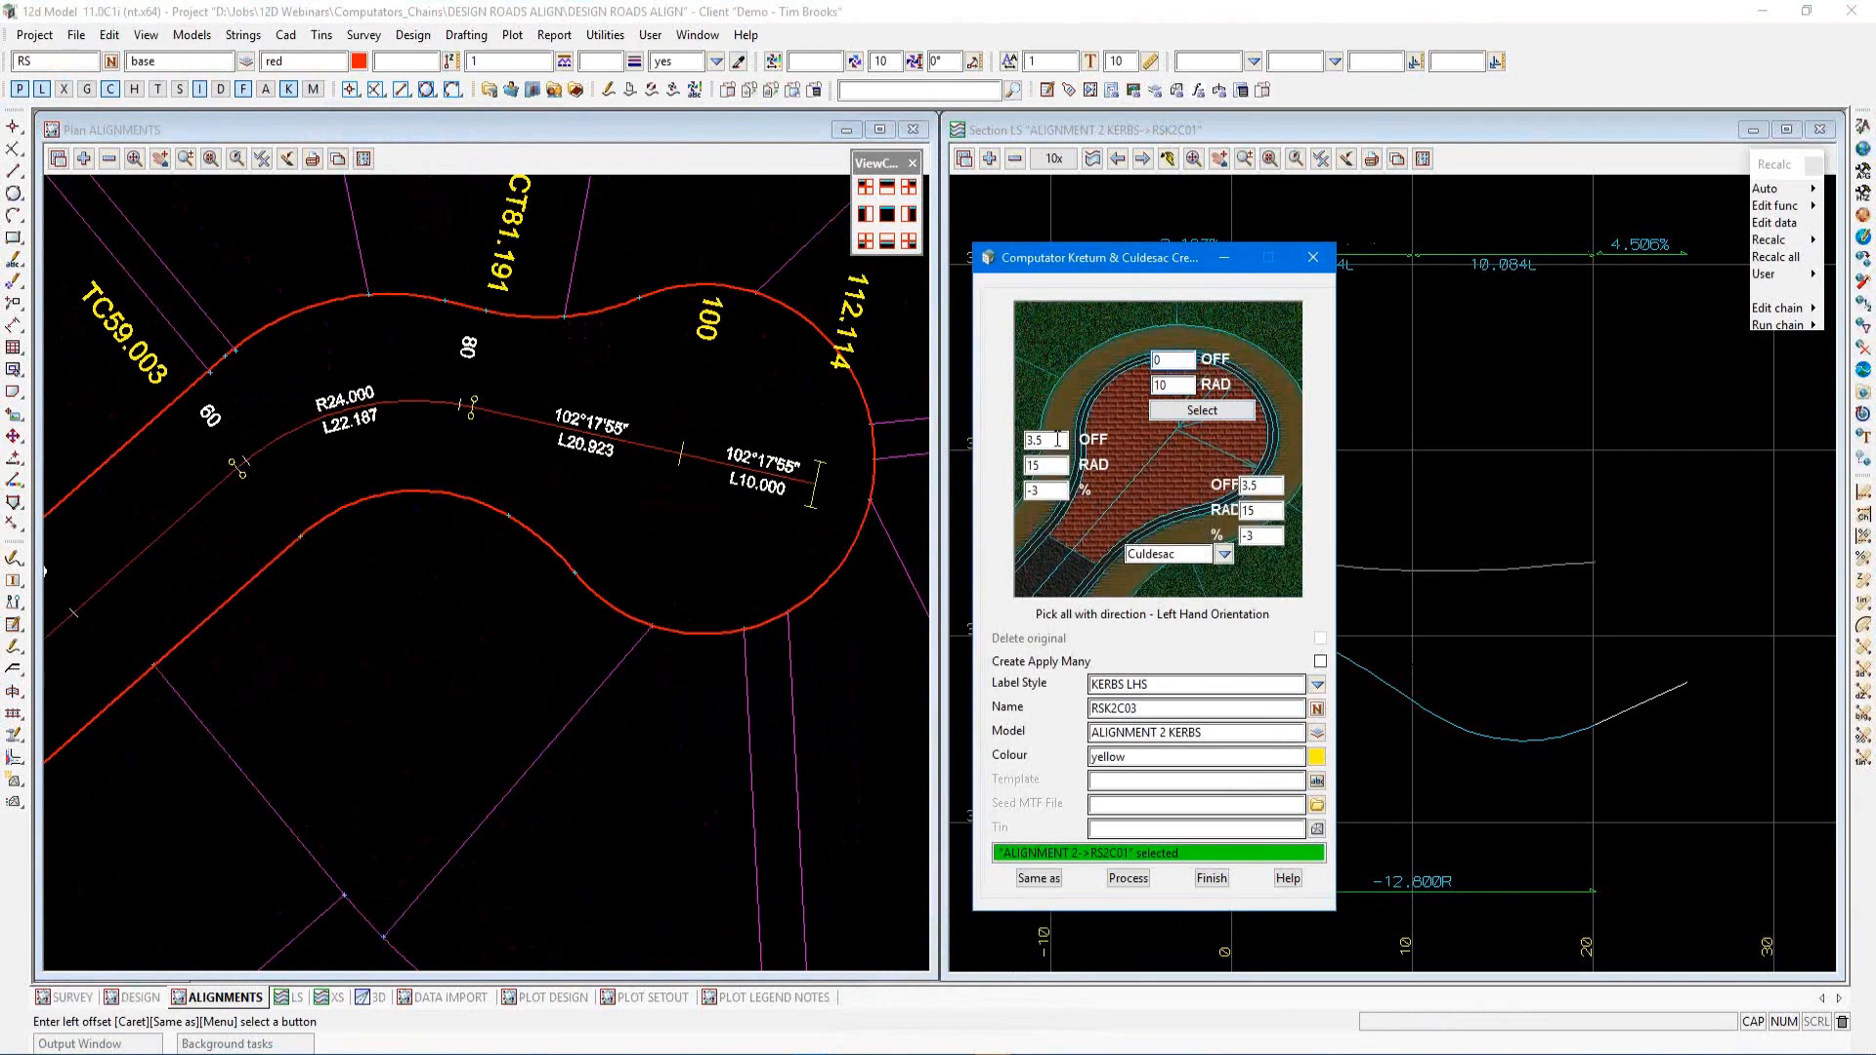
double_click(1058, 440)
type("2.7")
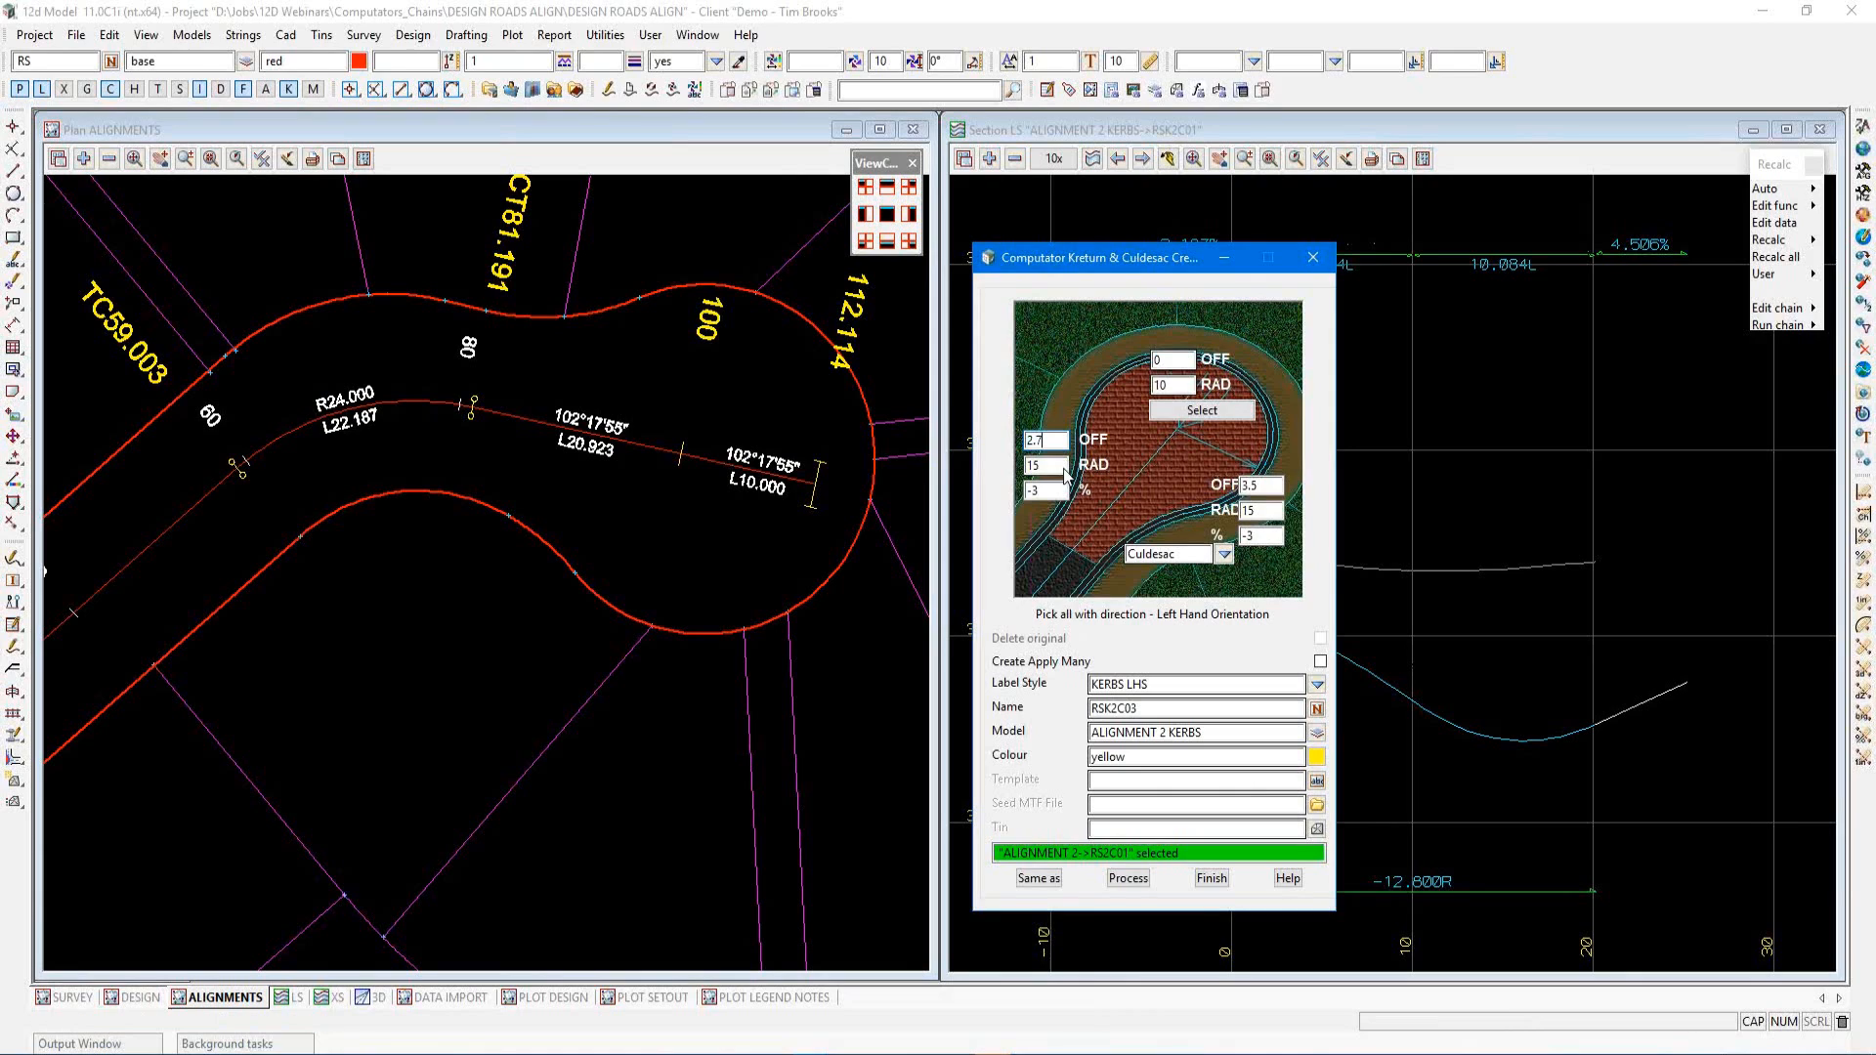
double_click(1255, 486)
type("2.7")
Set both the left and right fillet radii to 20
double_click(1043, 465)
type("20")
left_click(1259, 510)
type("20")
Process the culdesac super alignment and close the kerb return tool
left_click(1129, 879)
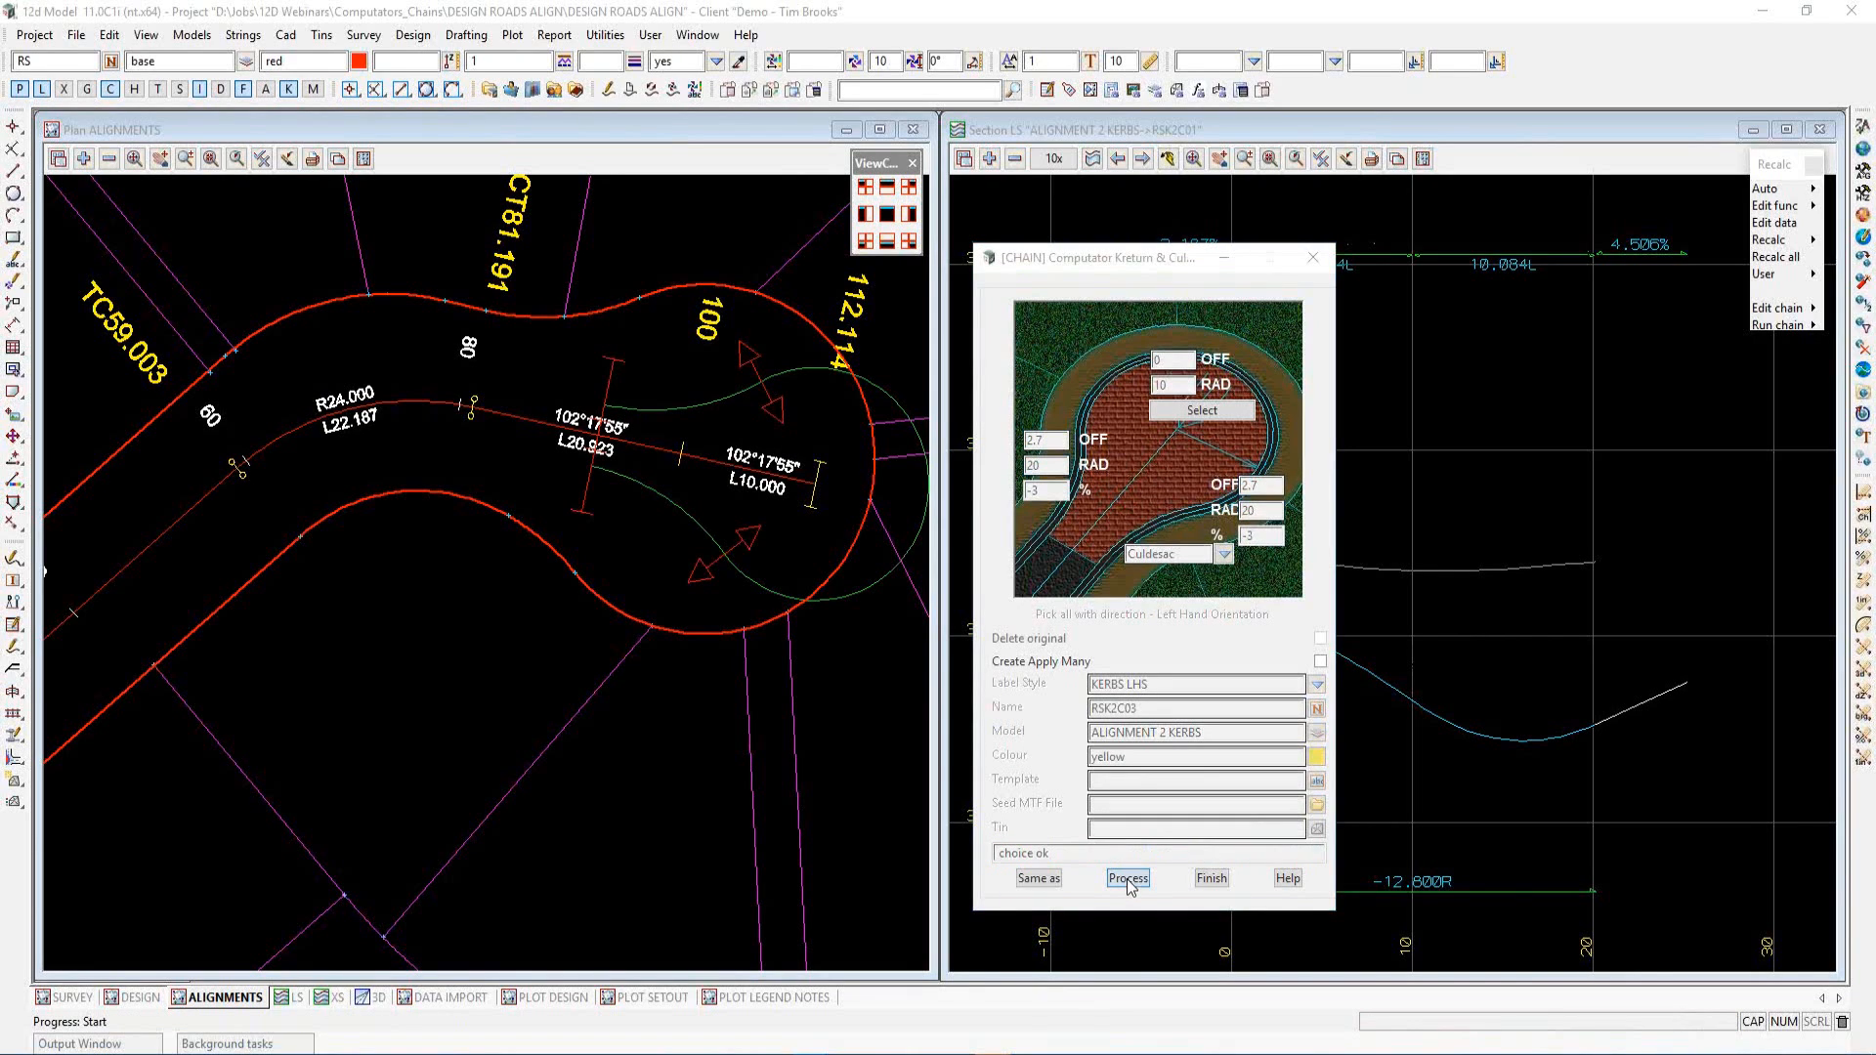
scroll(658, 684, "down", 3)
scroll(666, 665, "up", 2)
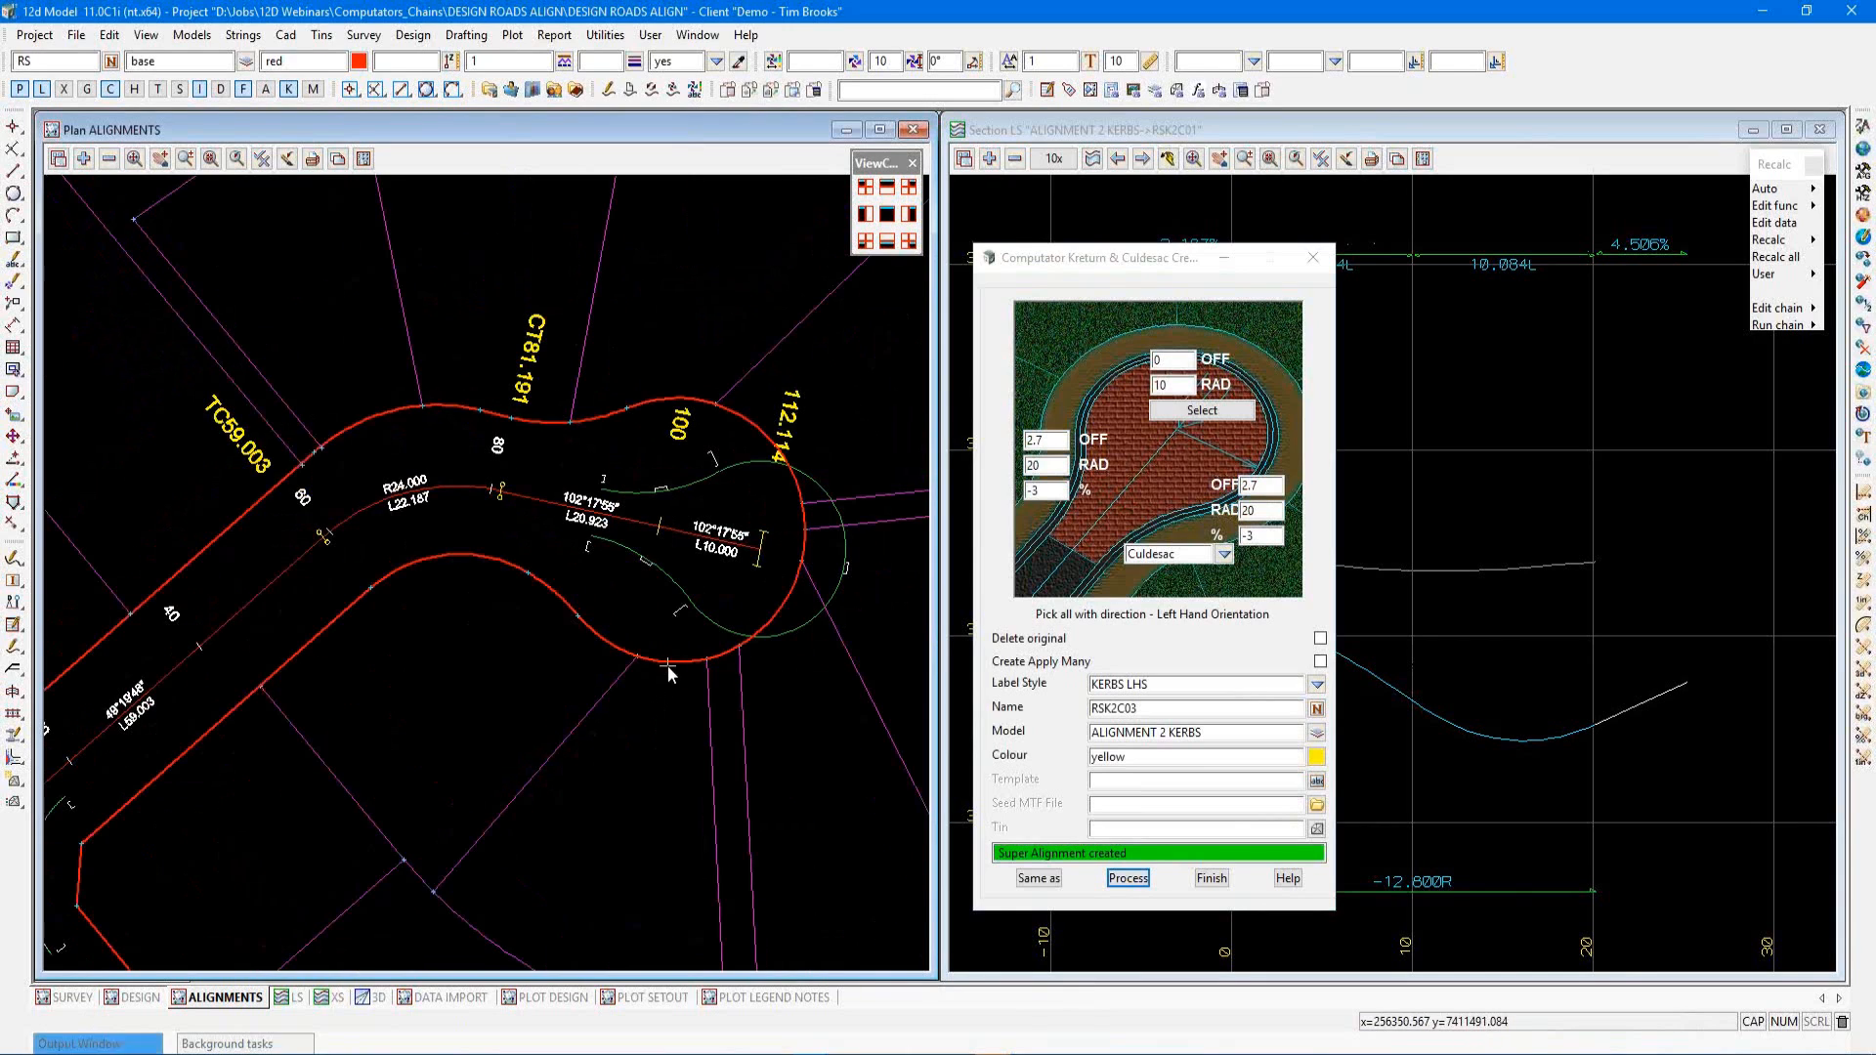
left_click(1212, 880)
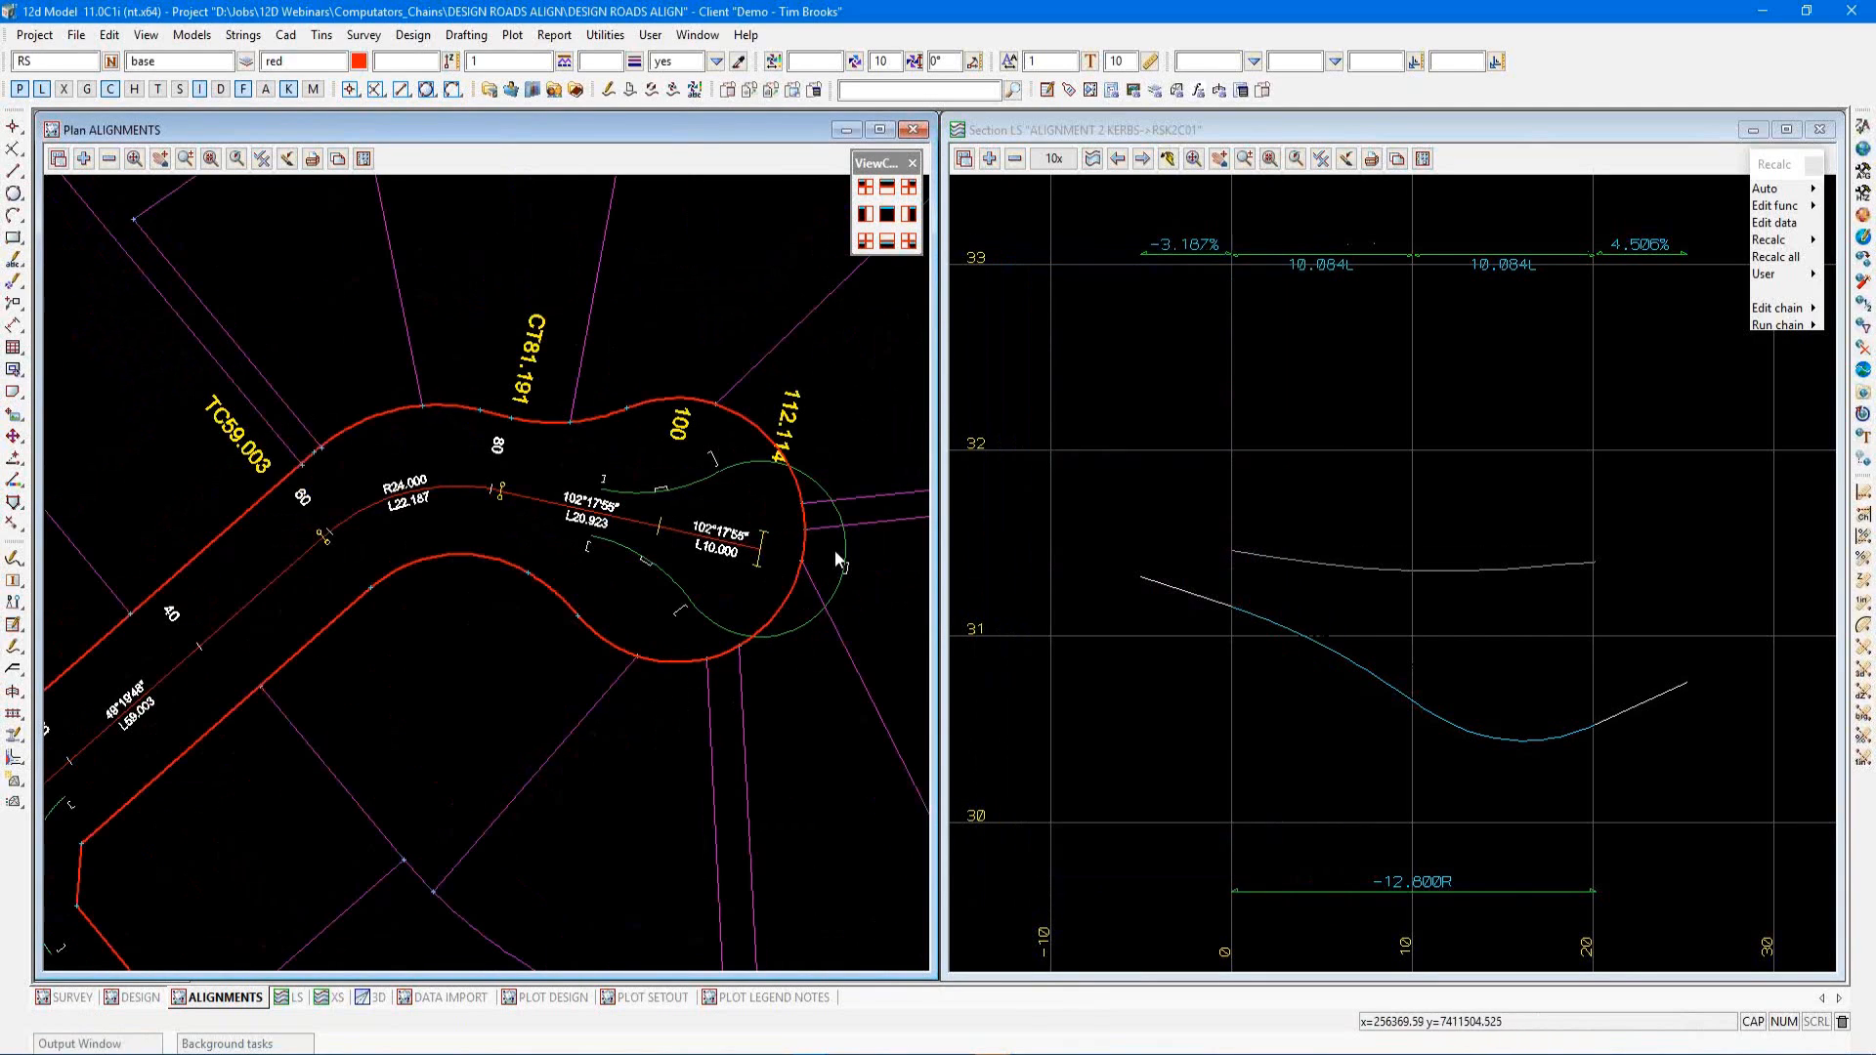
Open the new culdesac super alignment RSK2C03 in Edit Parts
key("e")
left_click(922, 647)
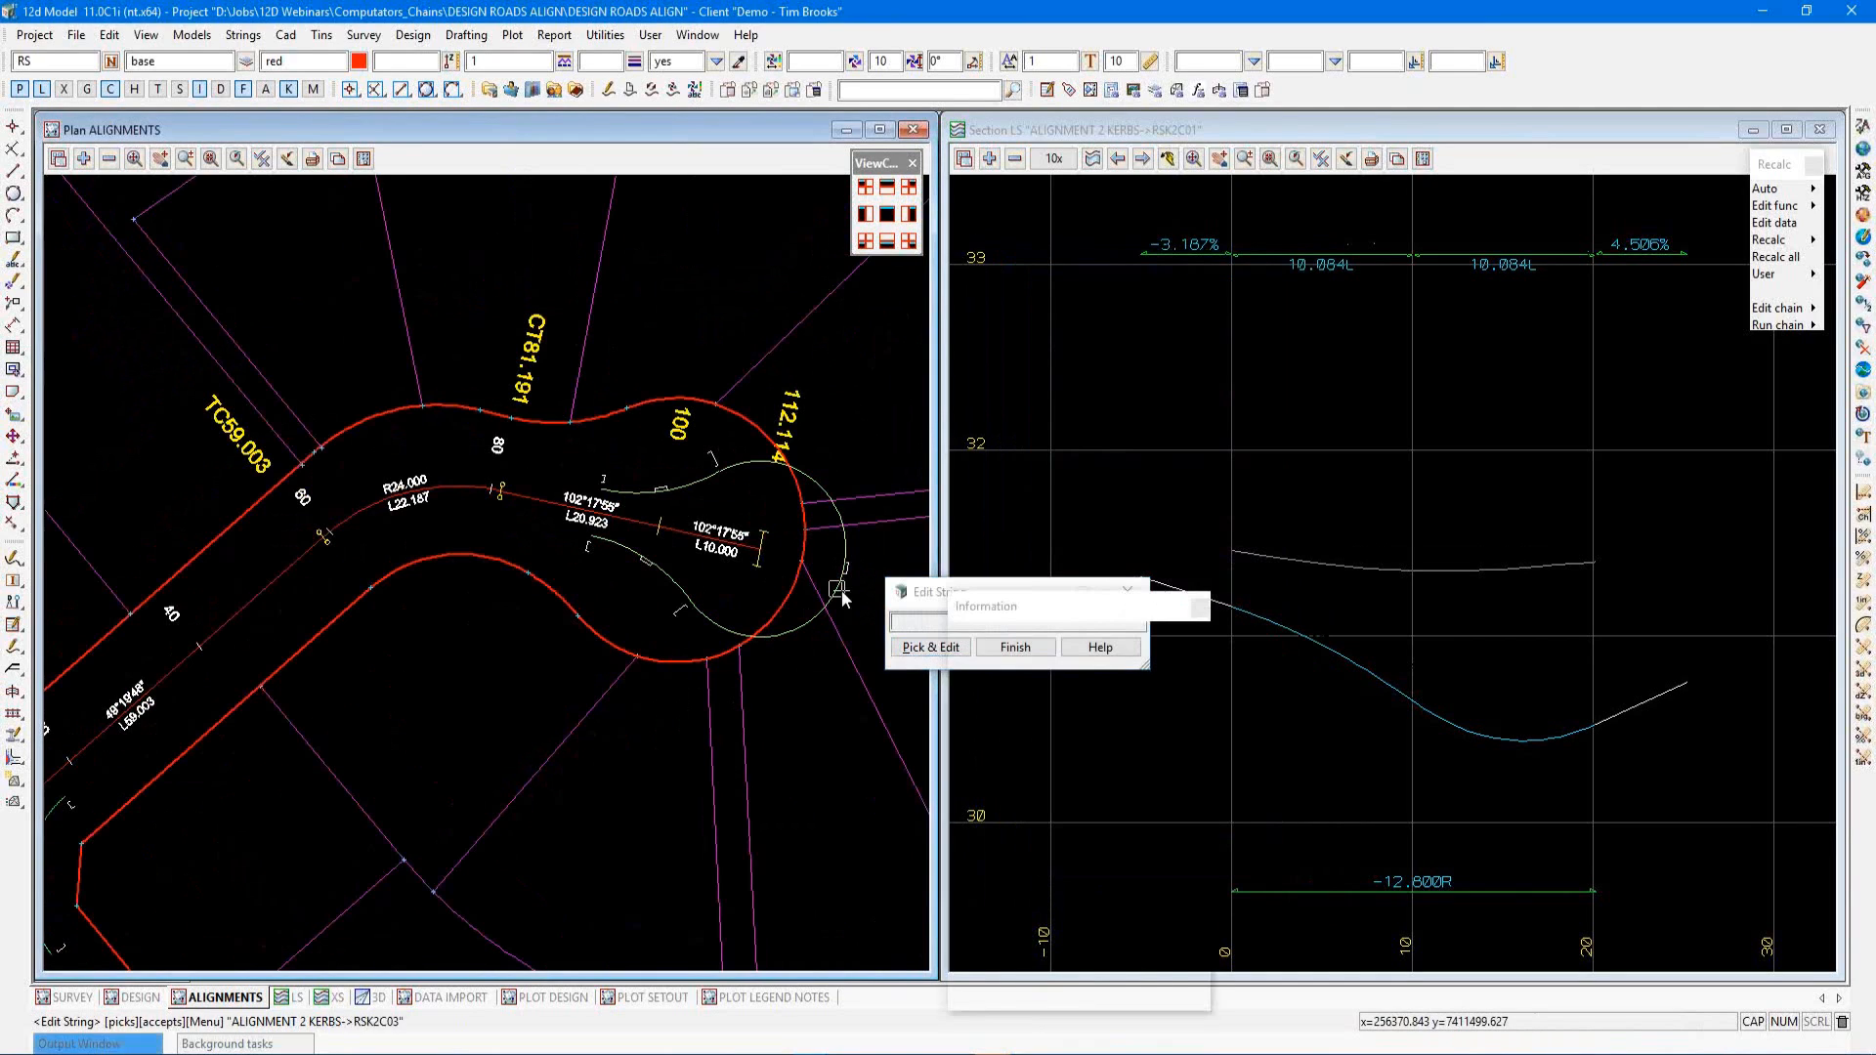
left_click(729, 476)
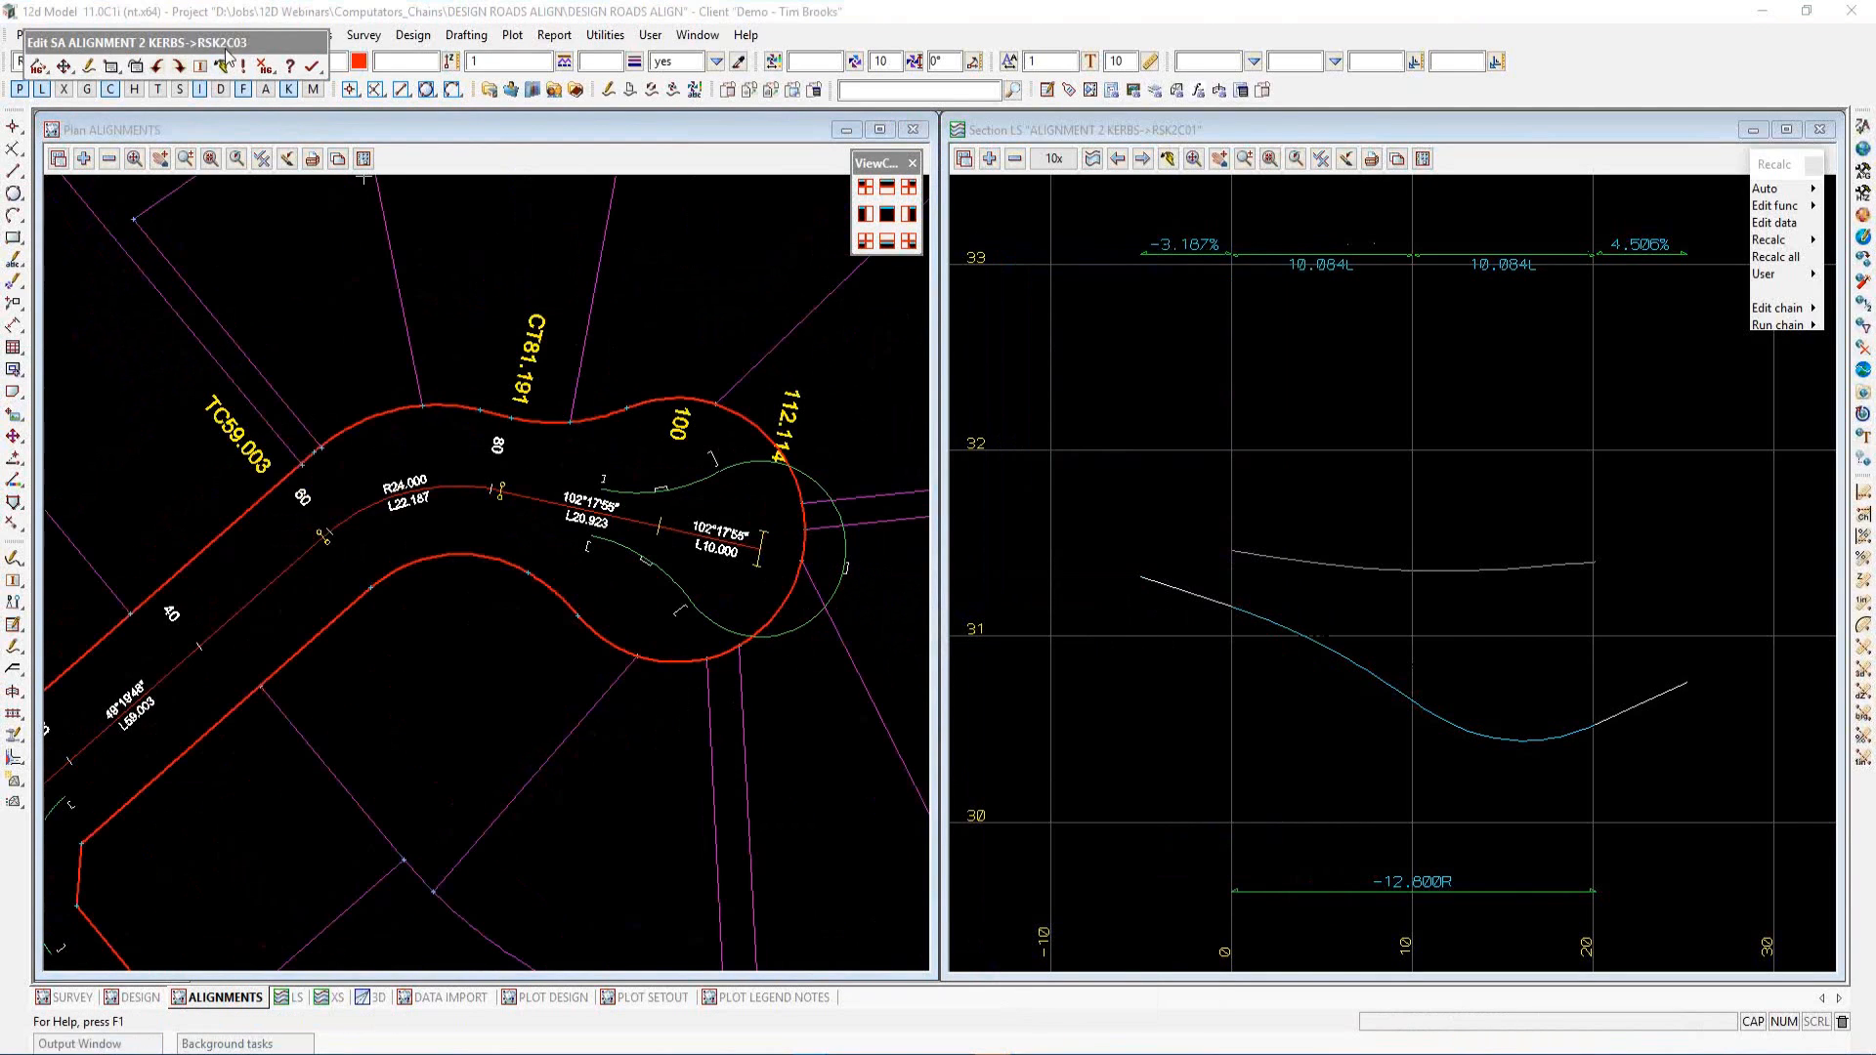
left_click_drag(171, 44, 206, 205)
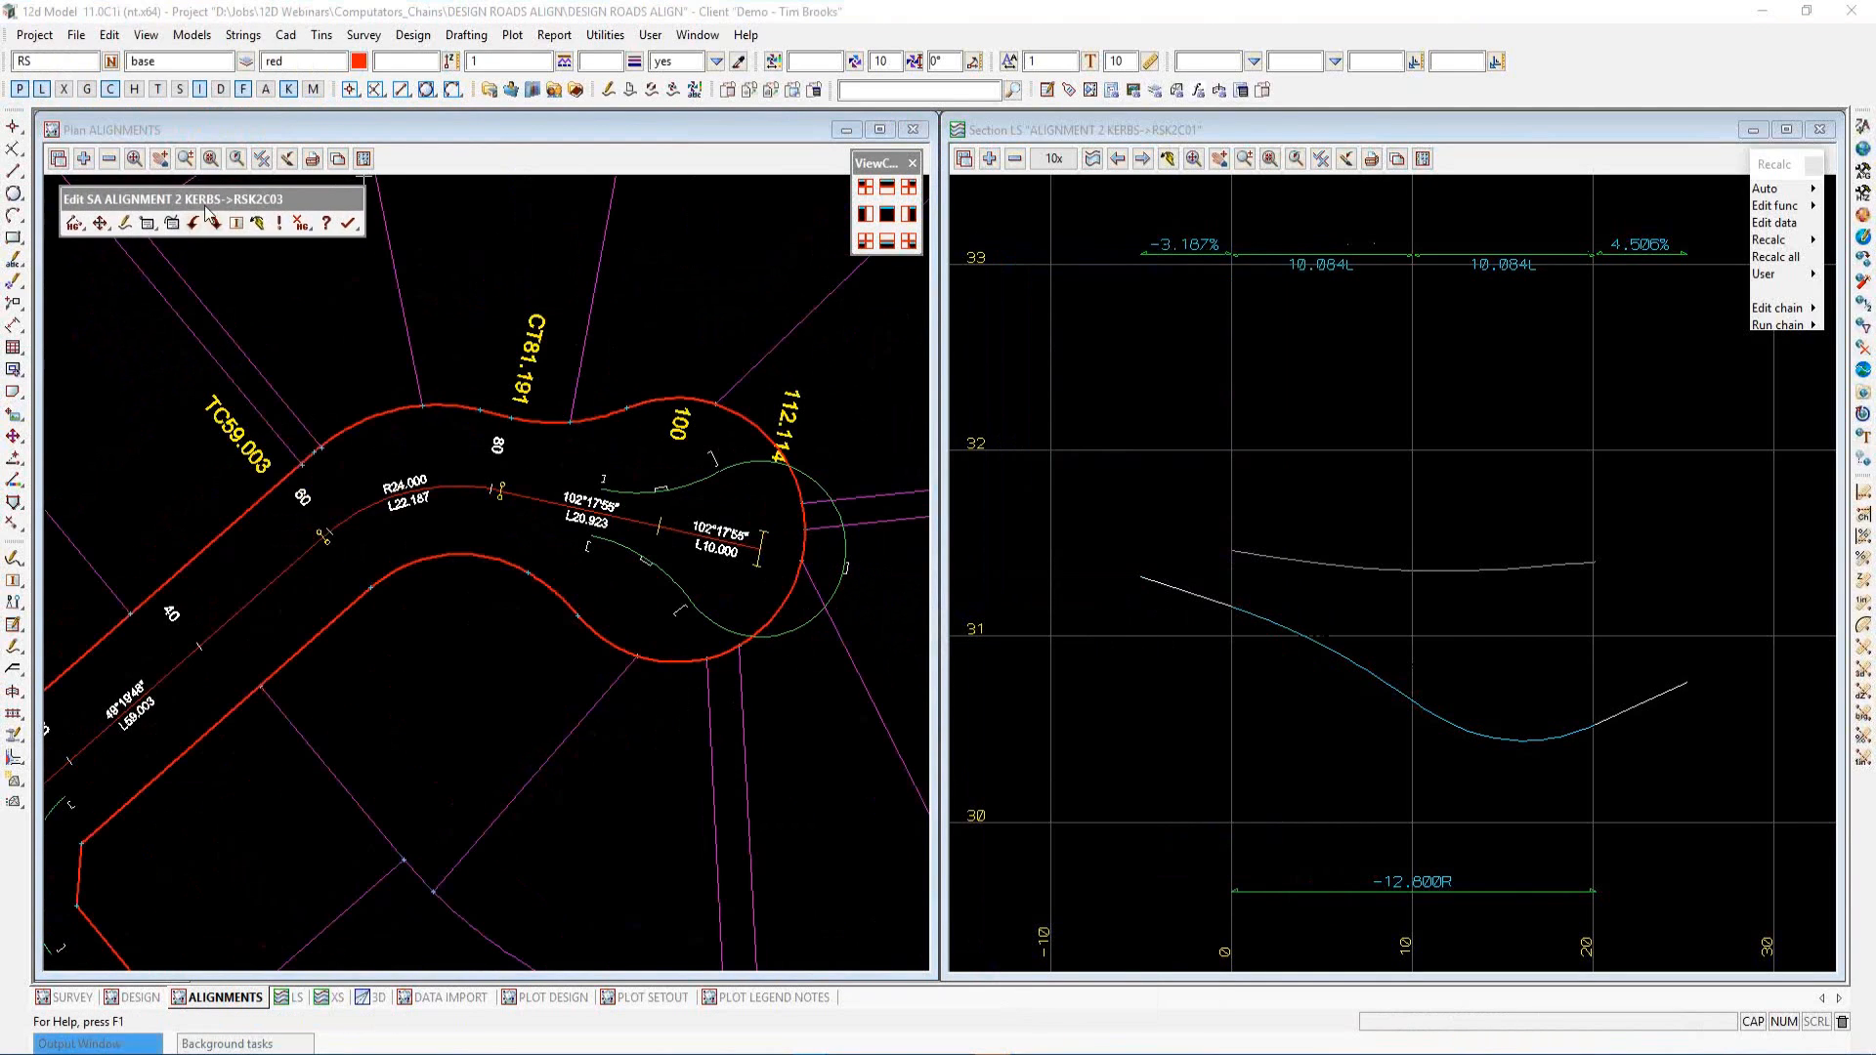
left_click(154, 224)
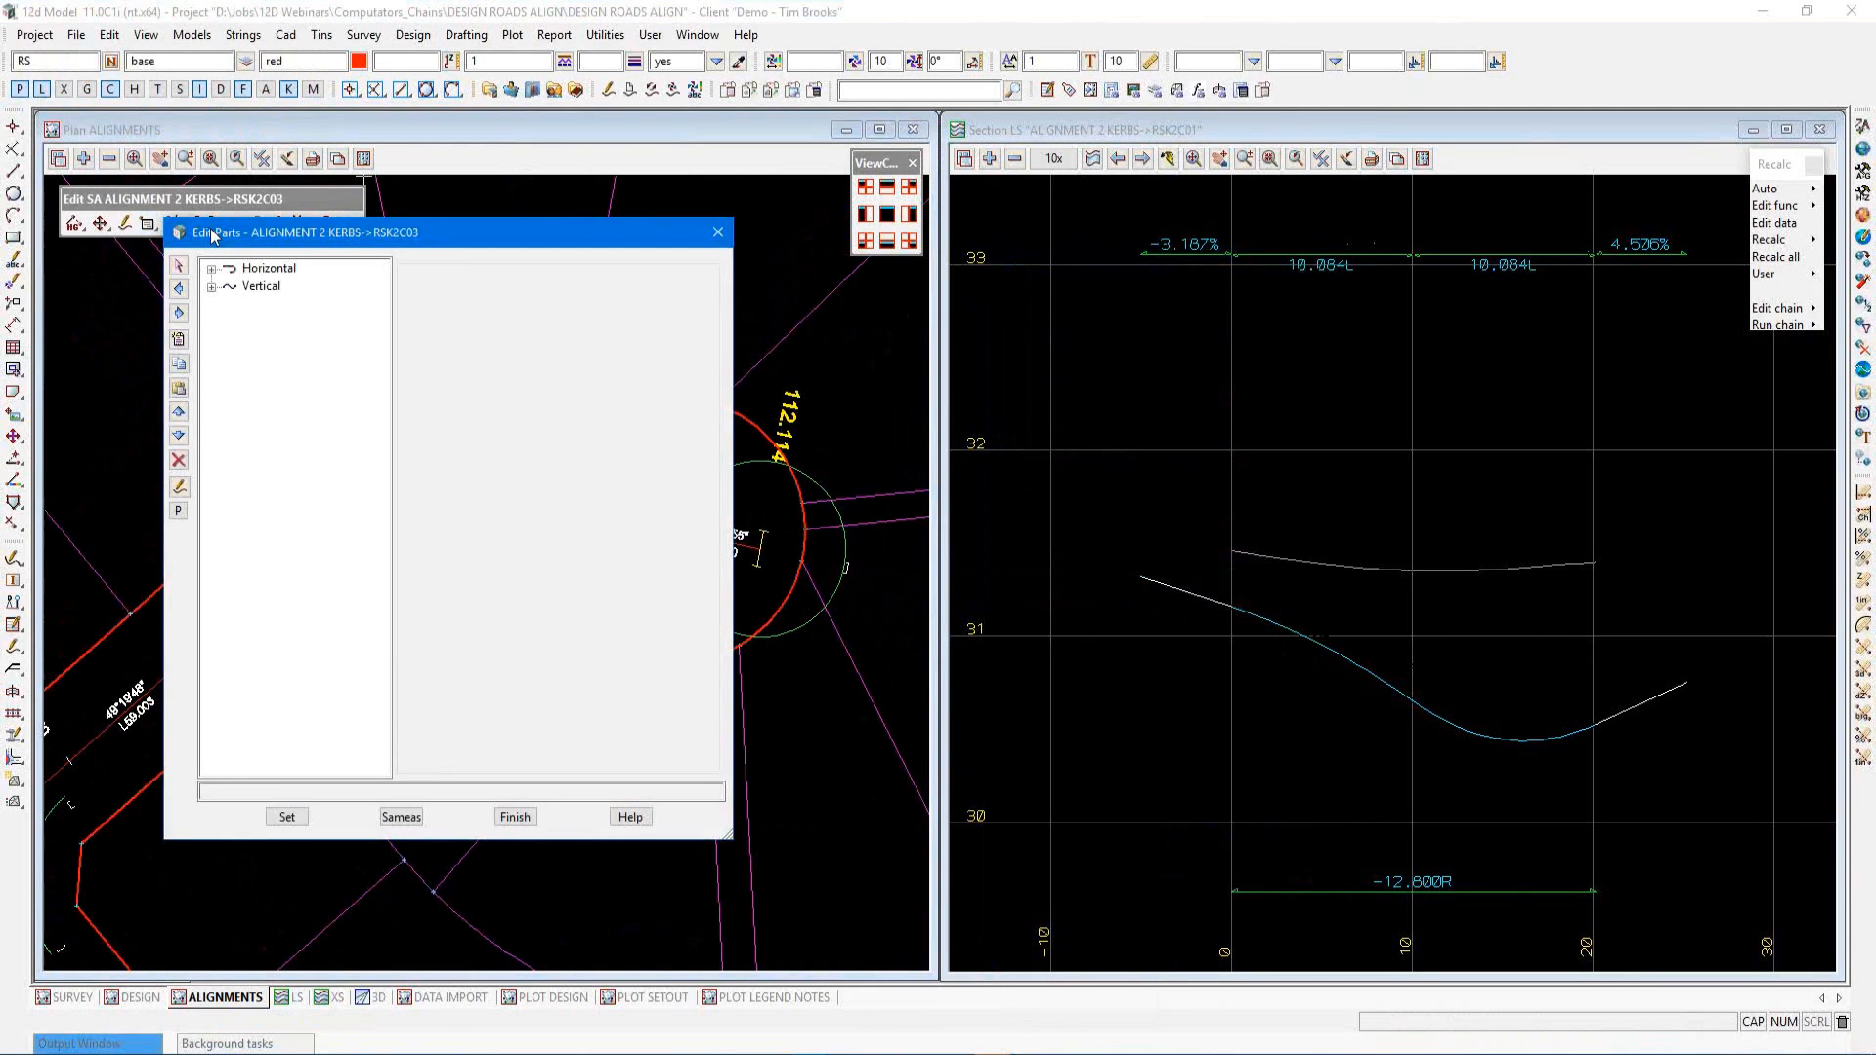
left_click_drag(212, 234, 1039, 210)
Set the culdesac horizontal compound's projection to -10 and apply the change
left_click(1039, 244)
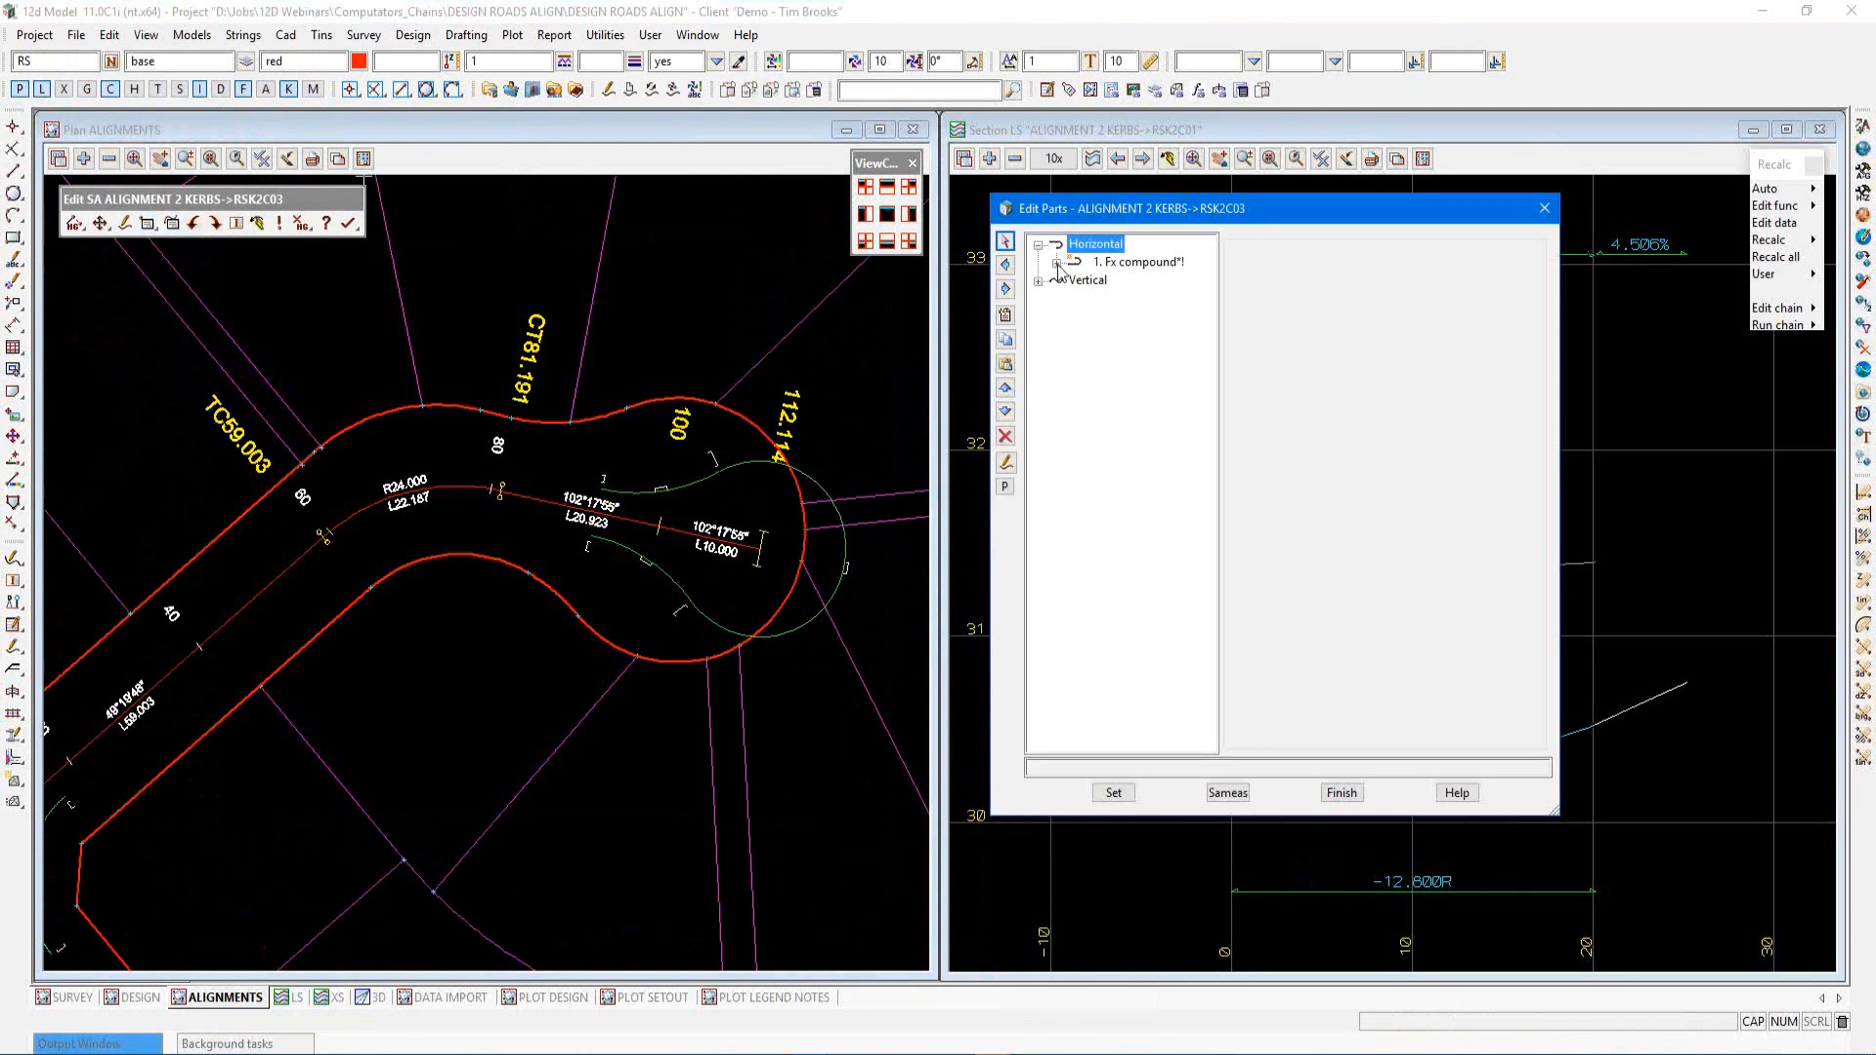
left_click(1057, 263)
left_click(1136, 282)
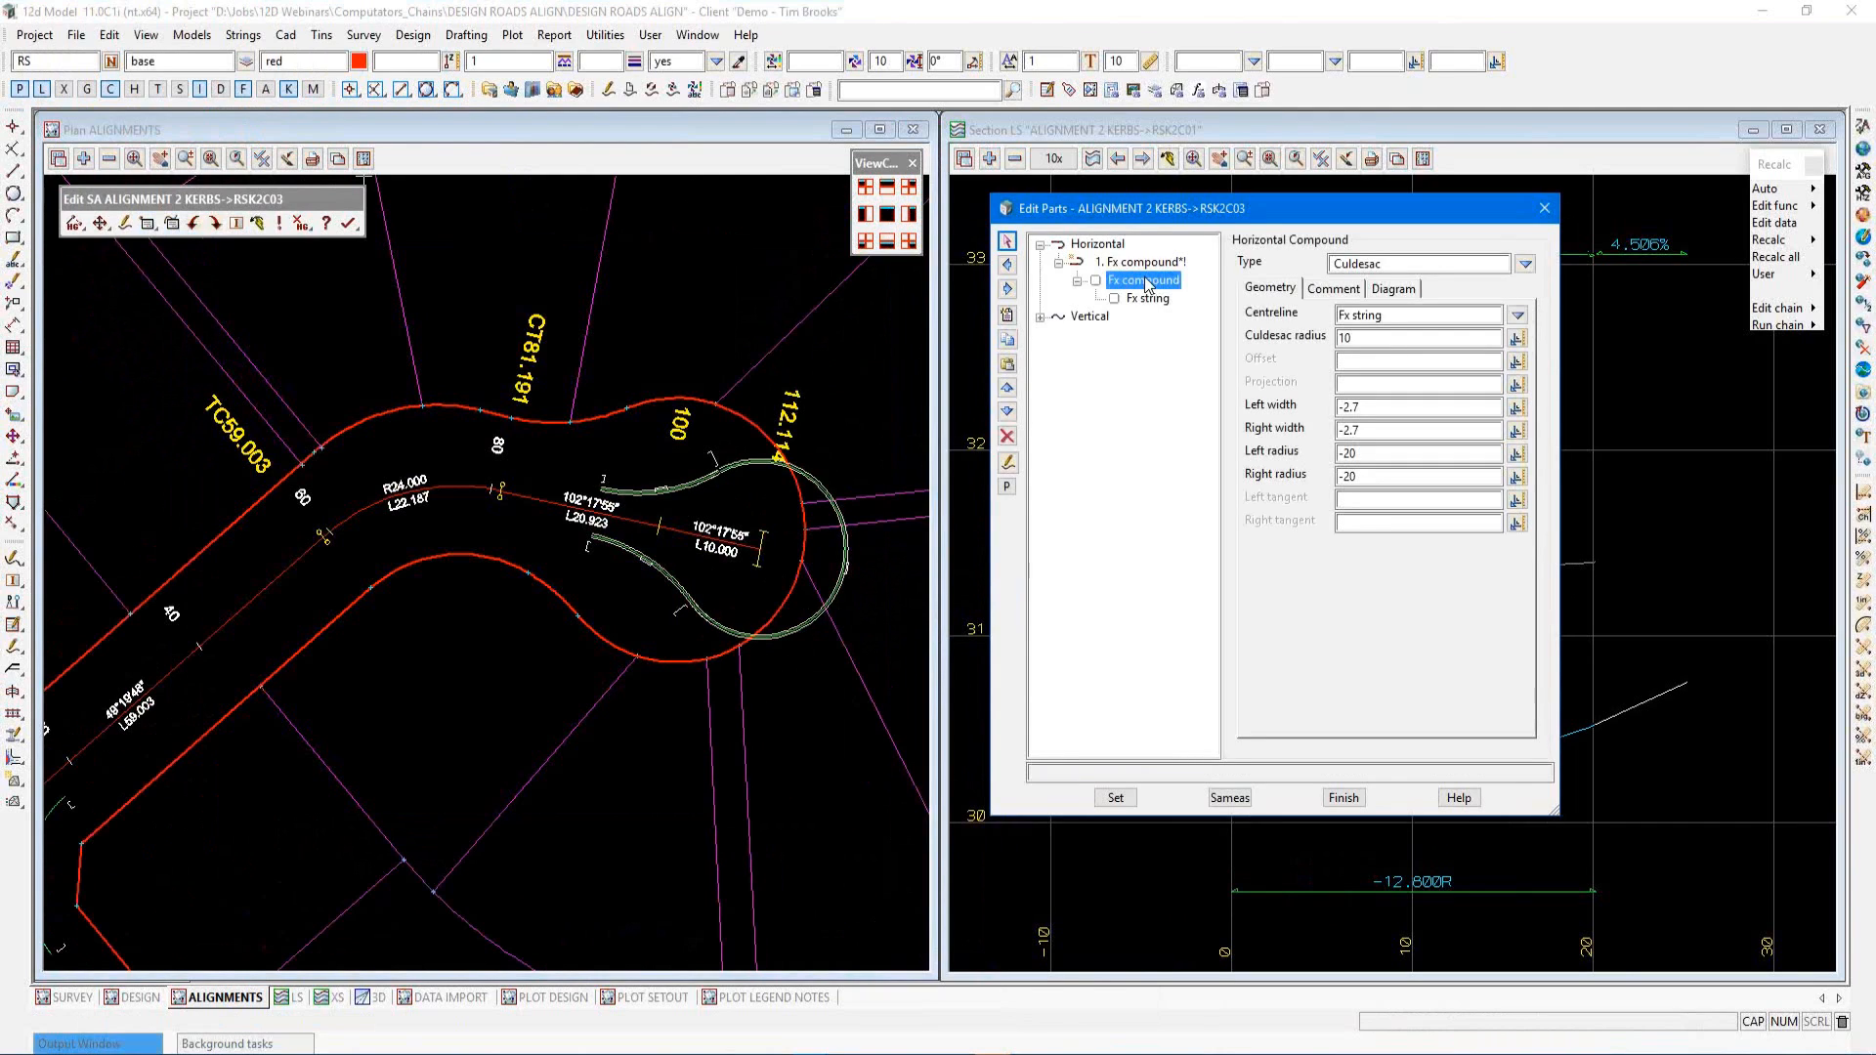
left_click(1349, 386)
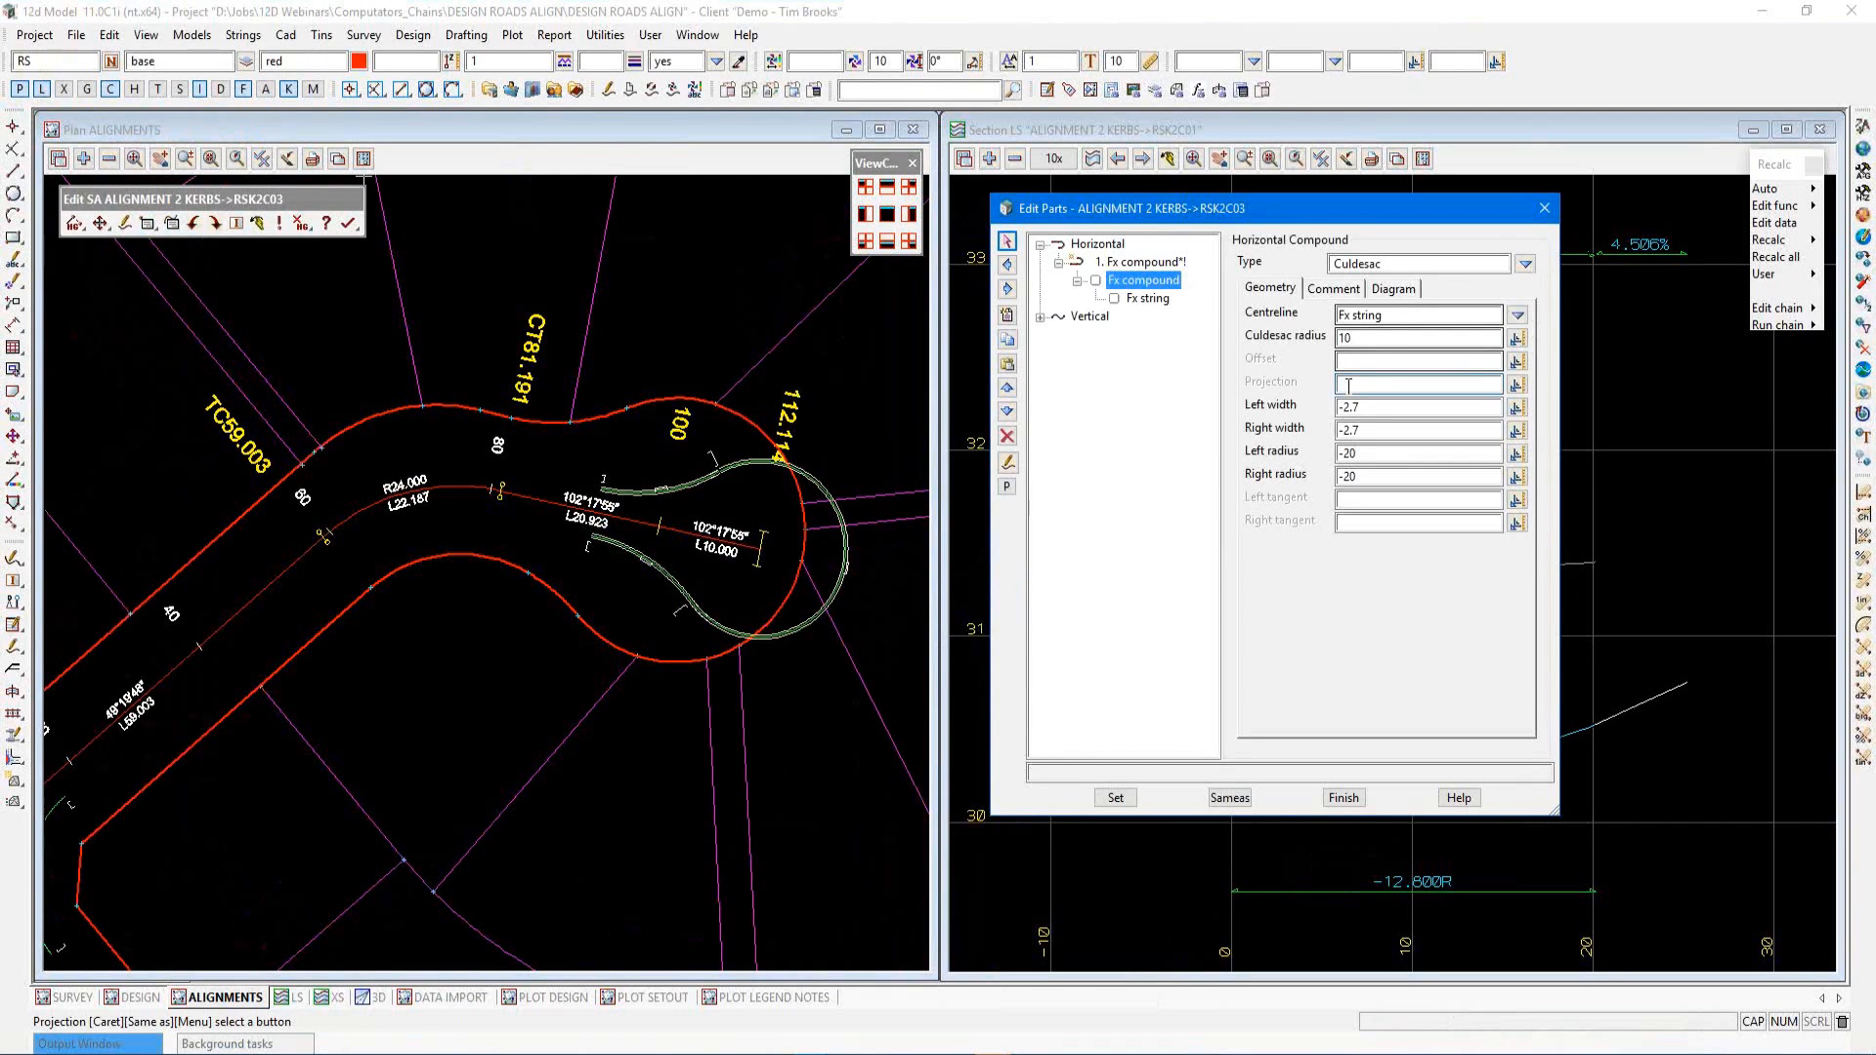
type("-10")
key("Return")
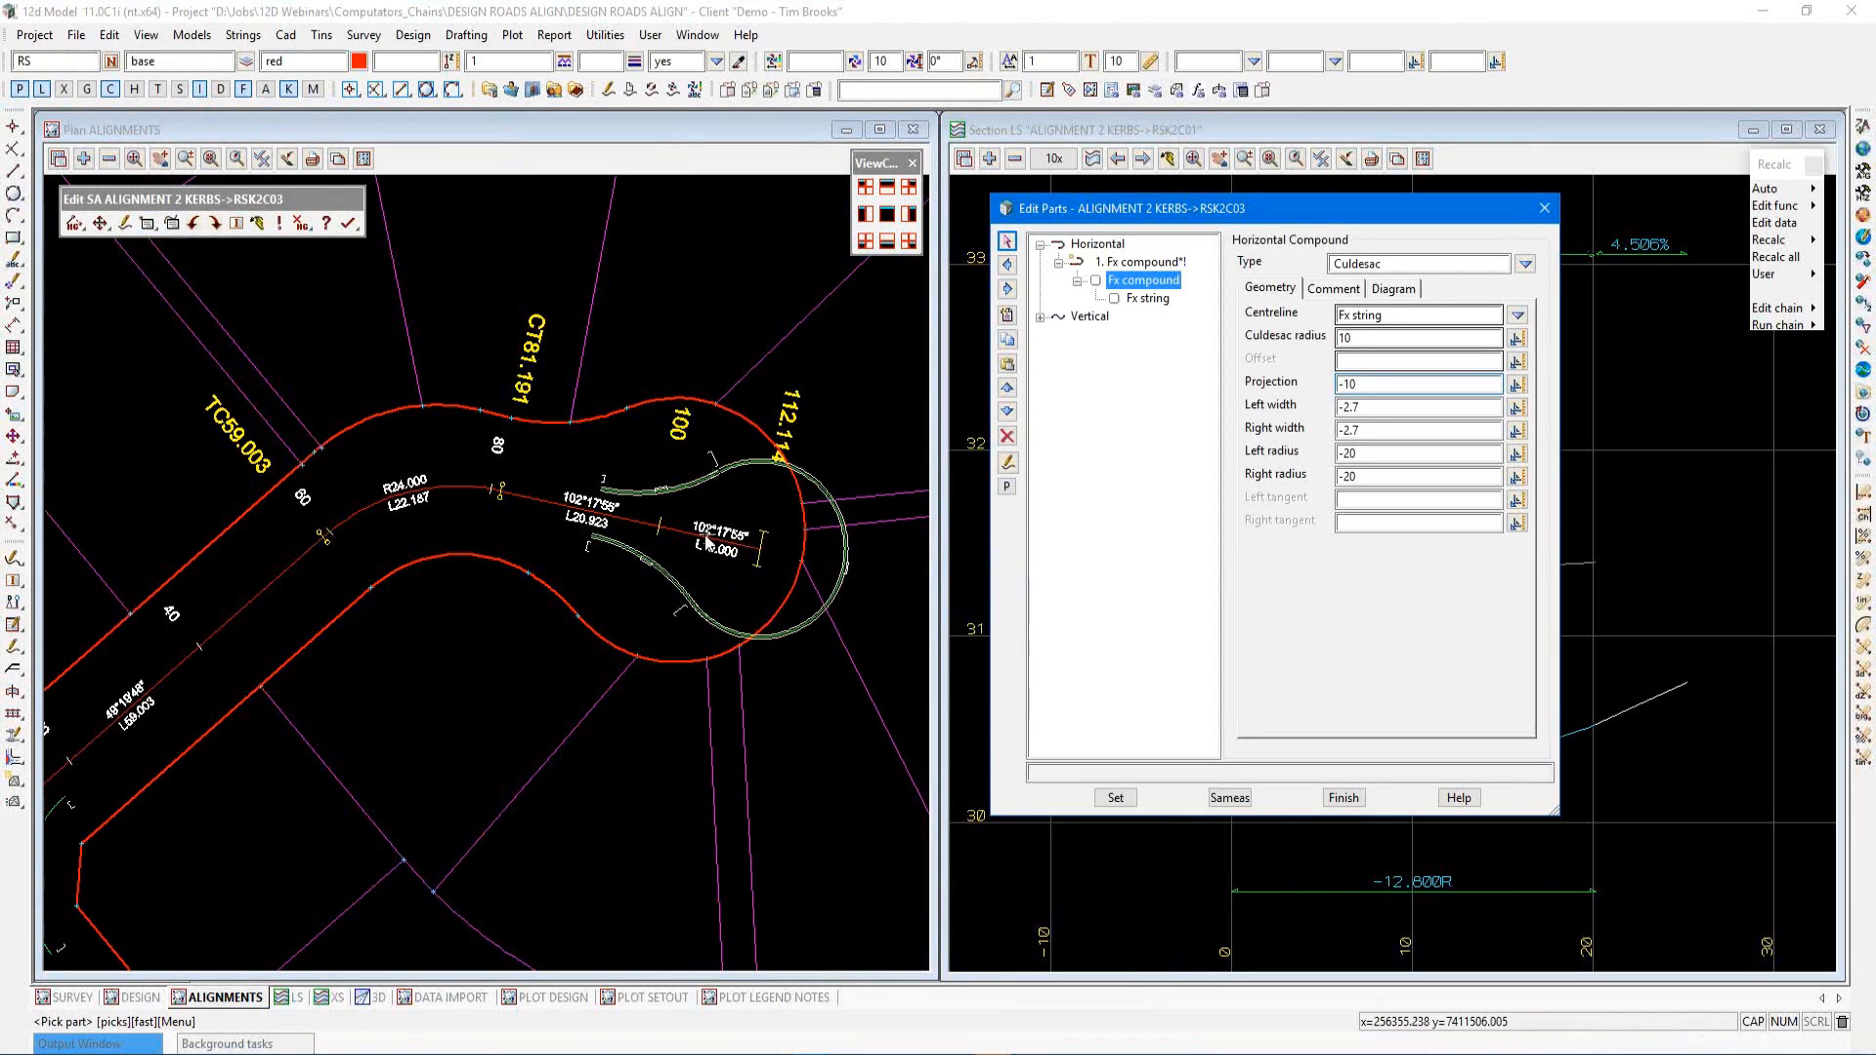
left_click(1105, 797)
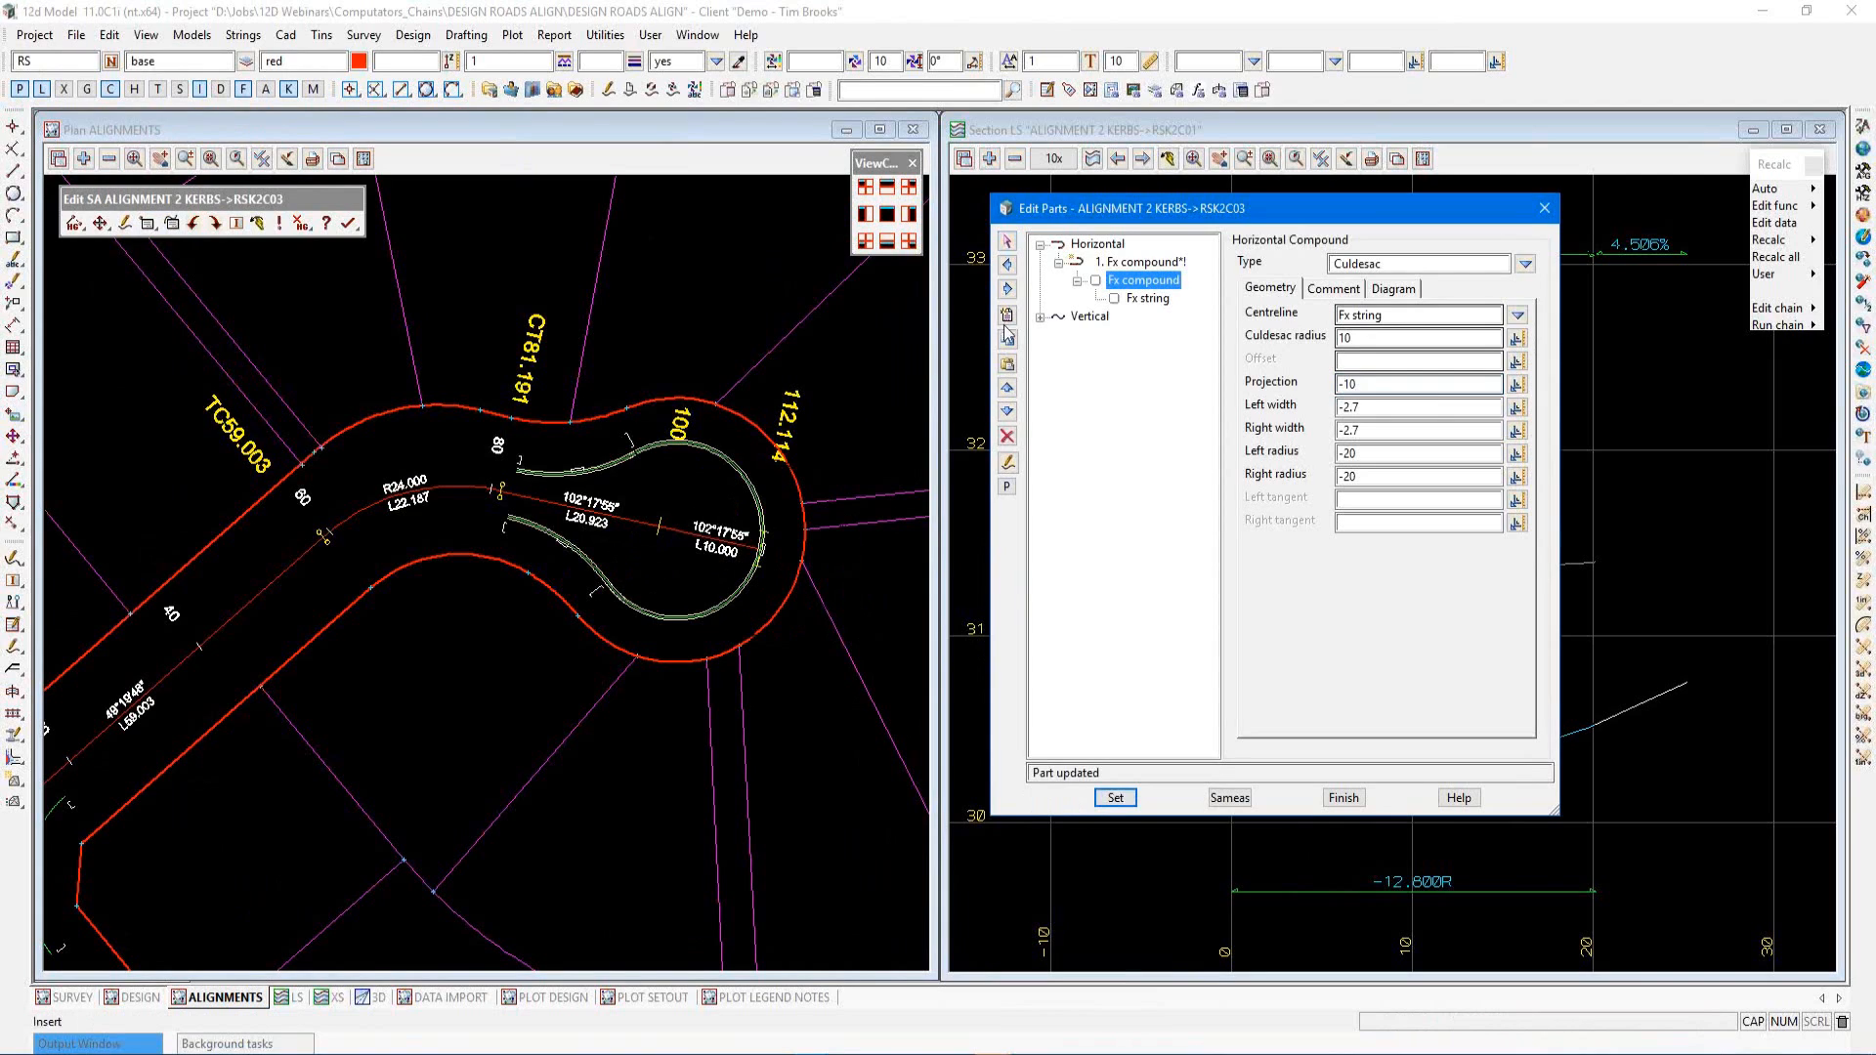
Expand RSK2C03's vertical parts and move the Edit Parts dialog aside
left_click(1041, 316)
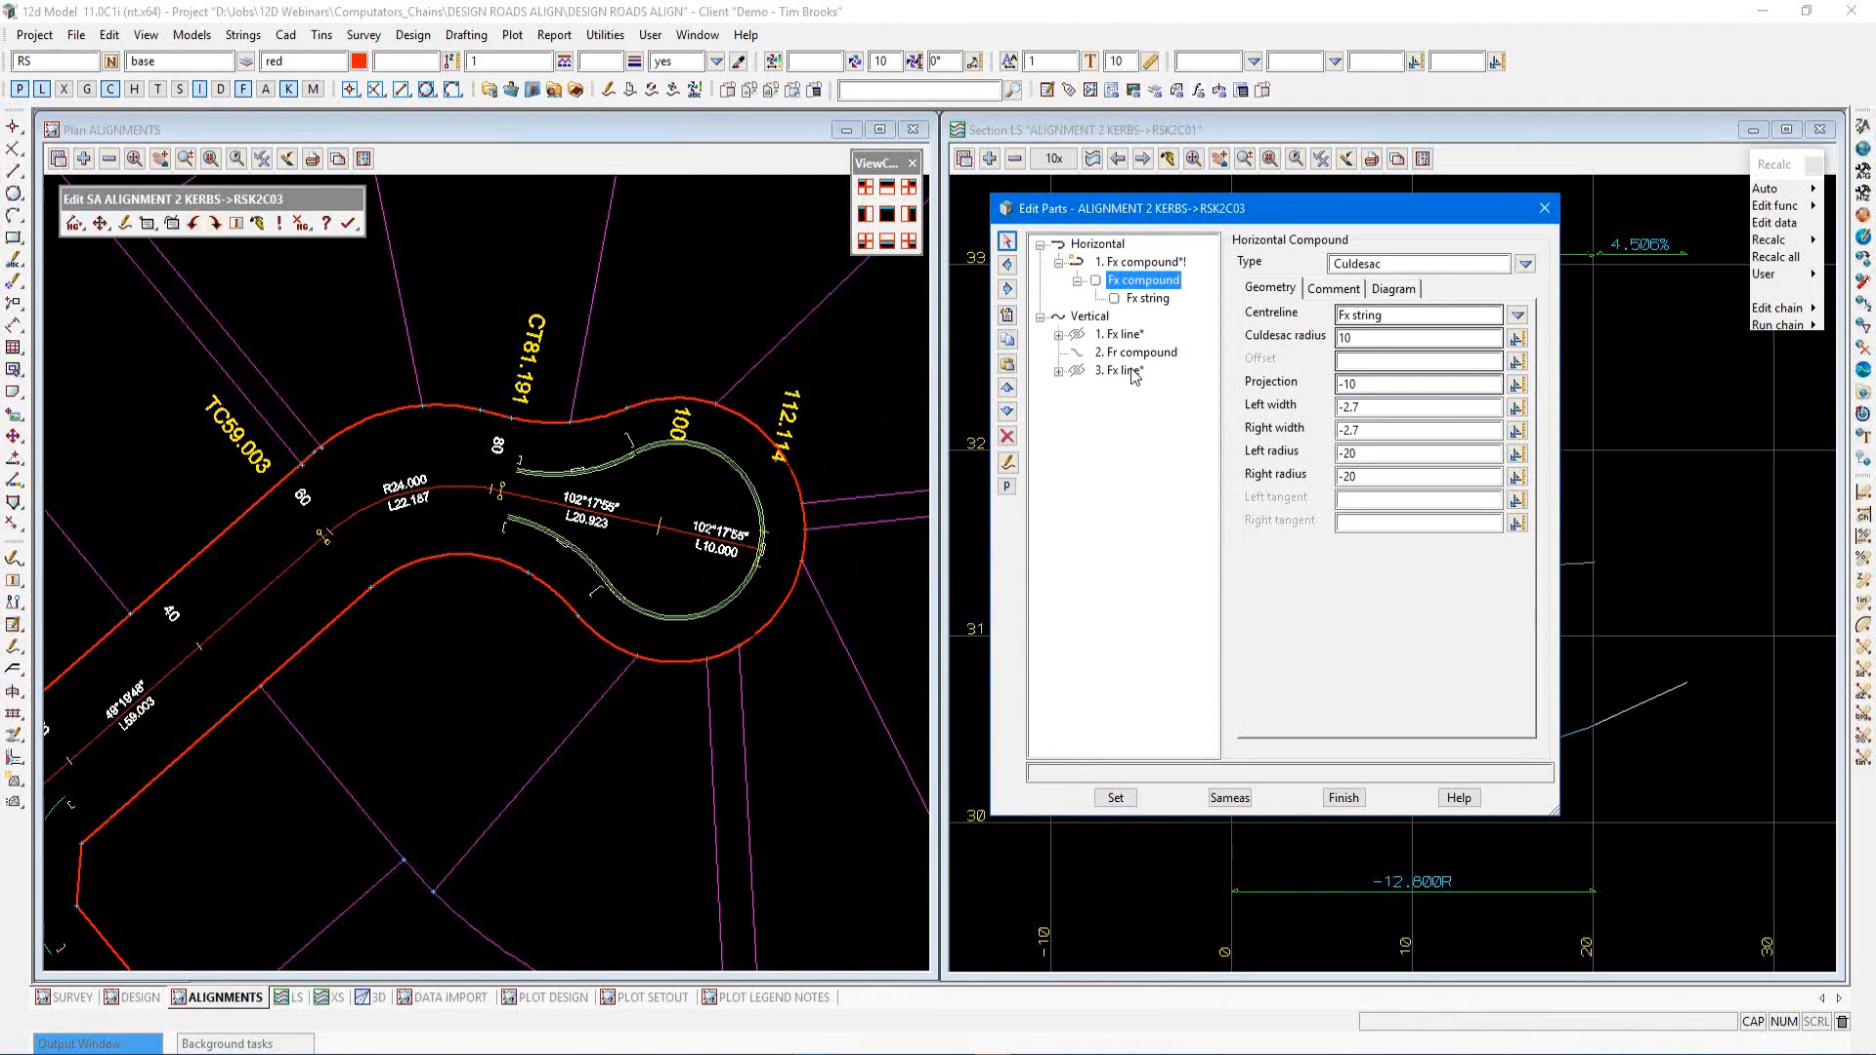
scroll(867, 450, "down", 1)
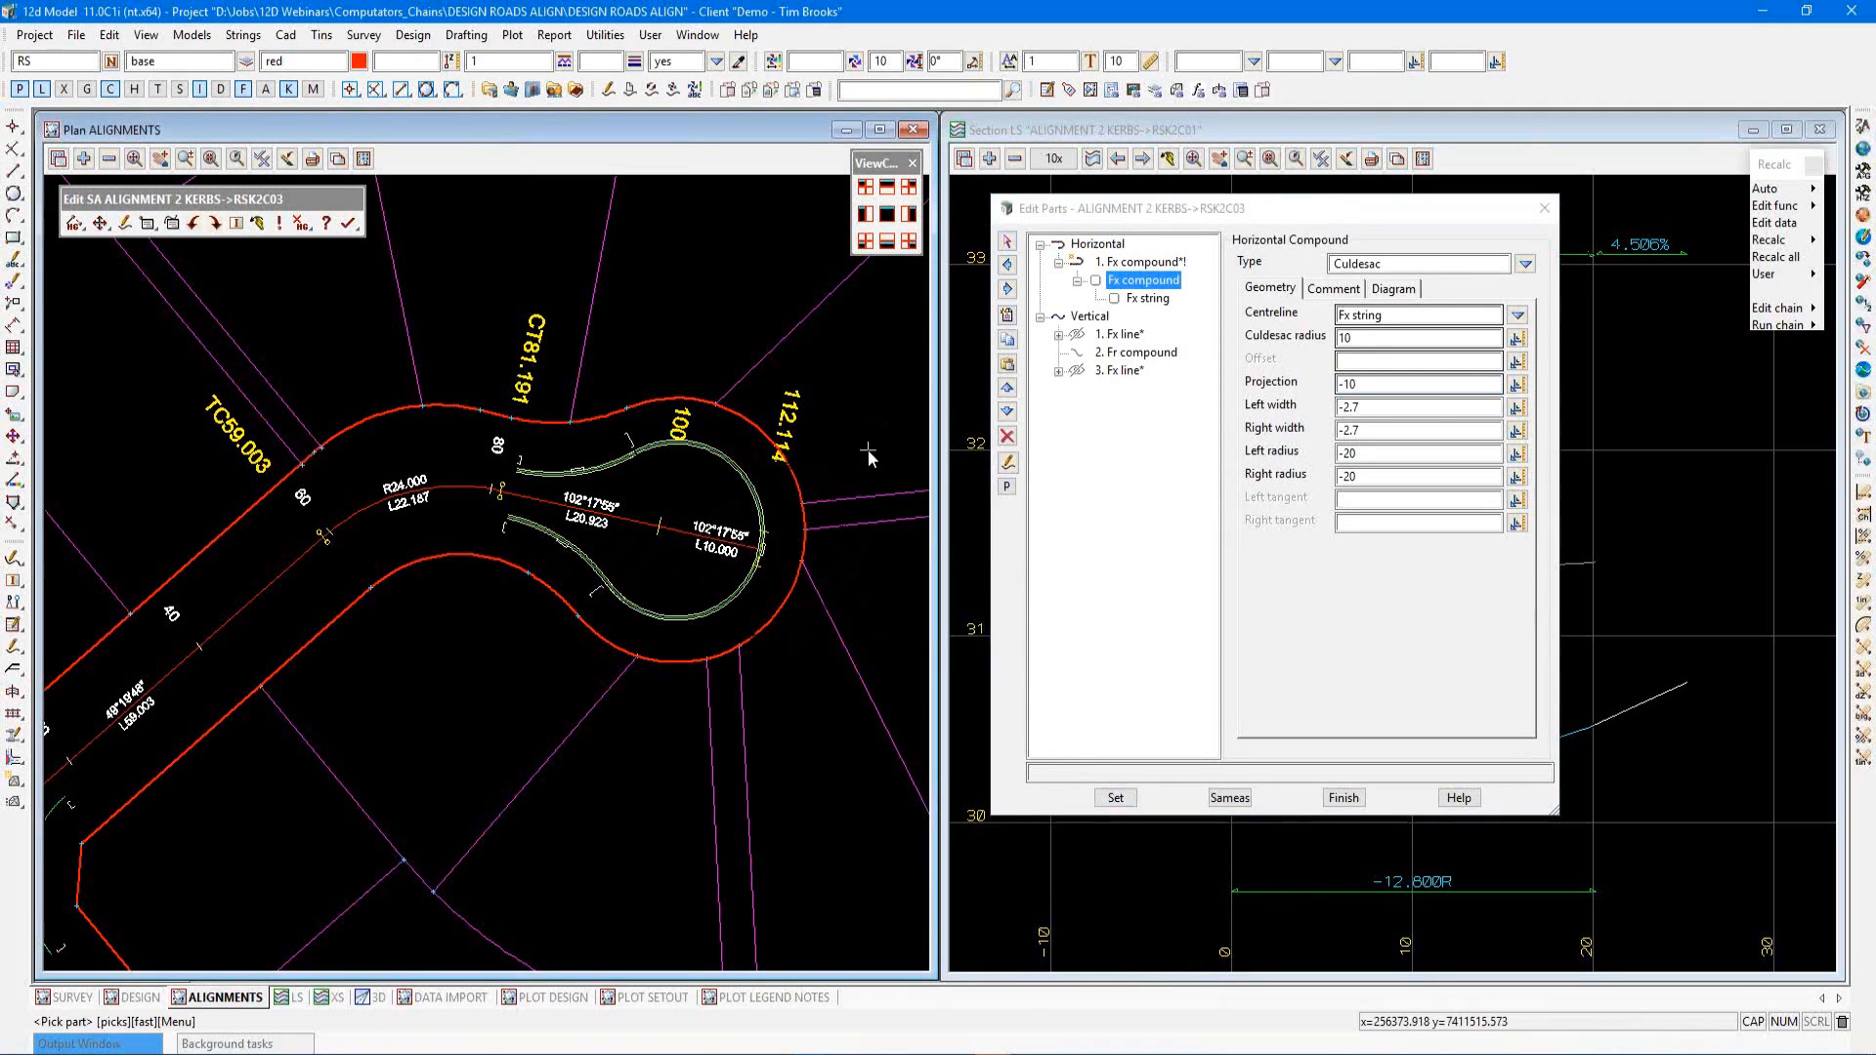
scroll(623, 544, "up", 1)
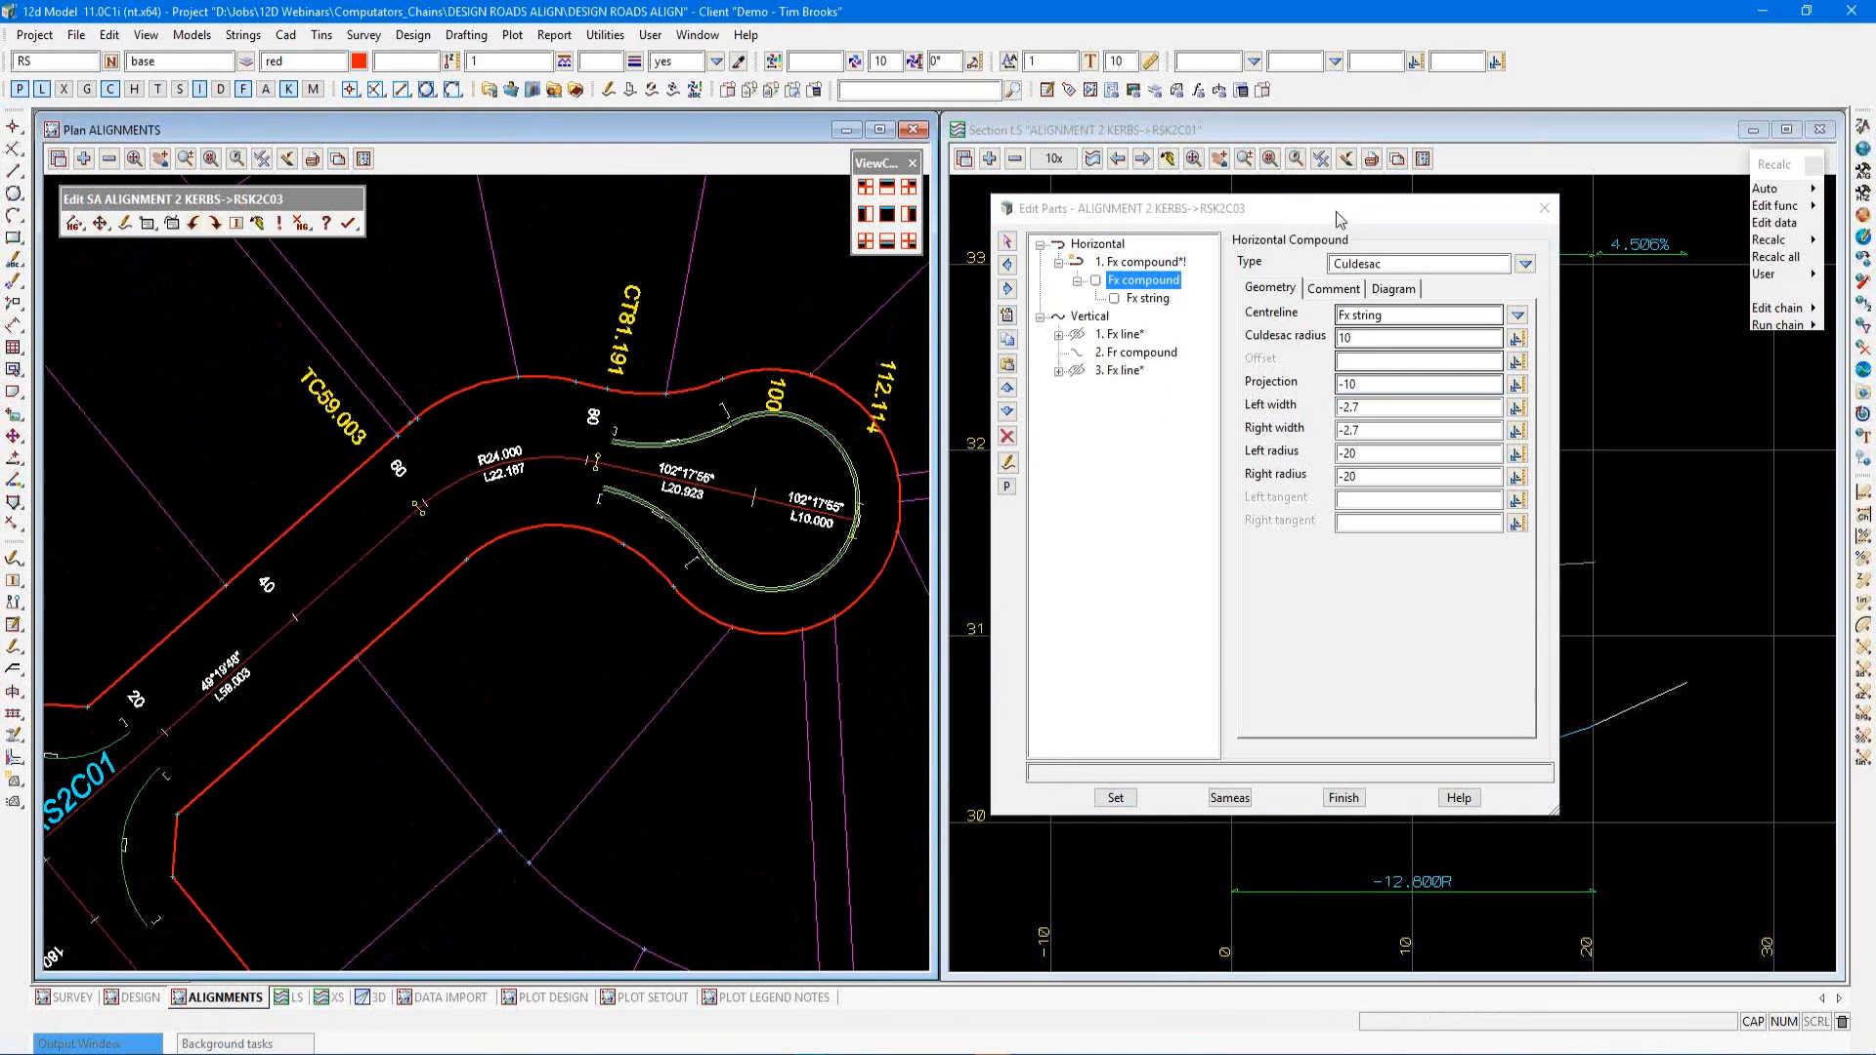
left_click_drag(1335, 211, 395, 273)
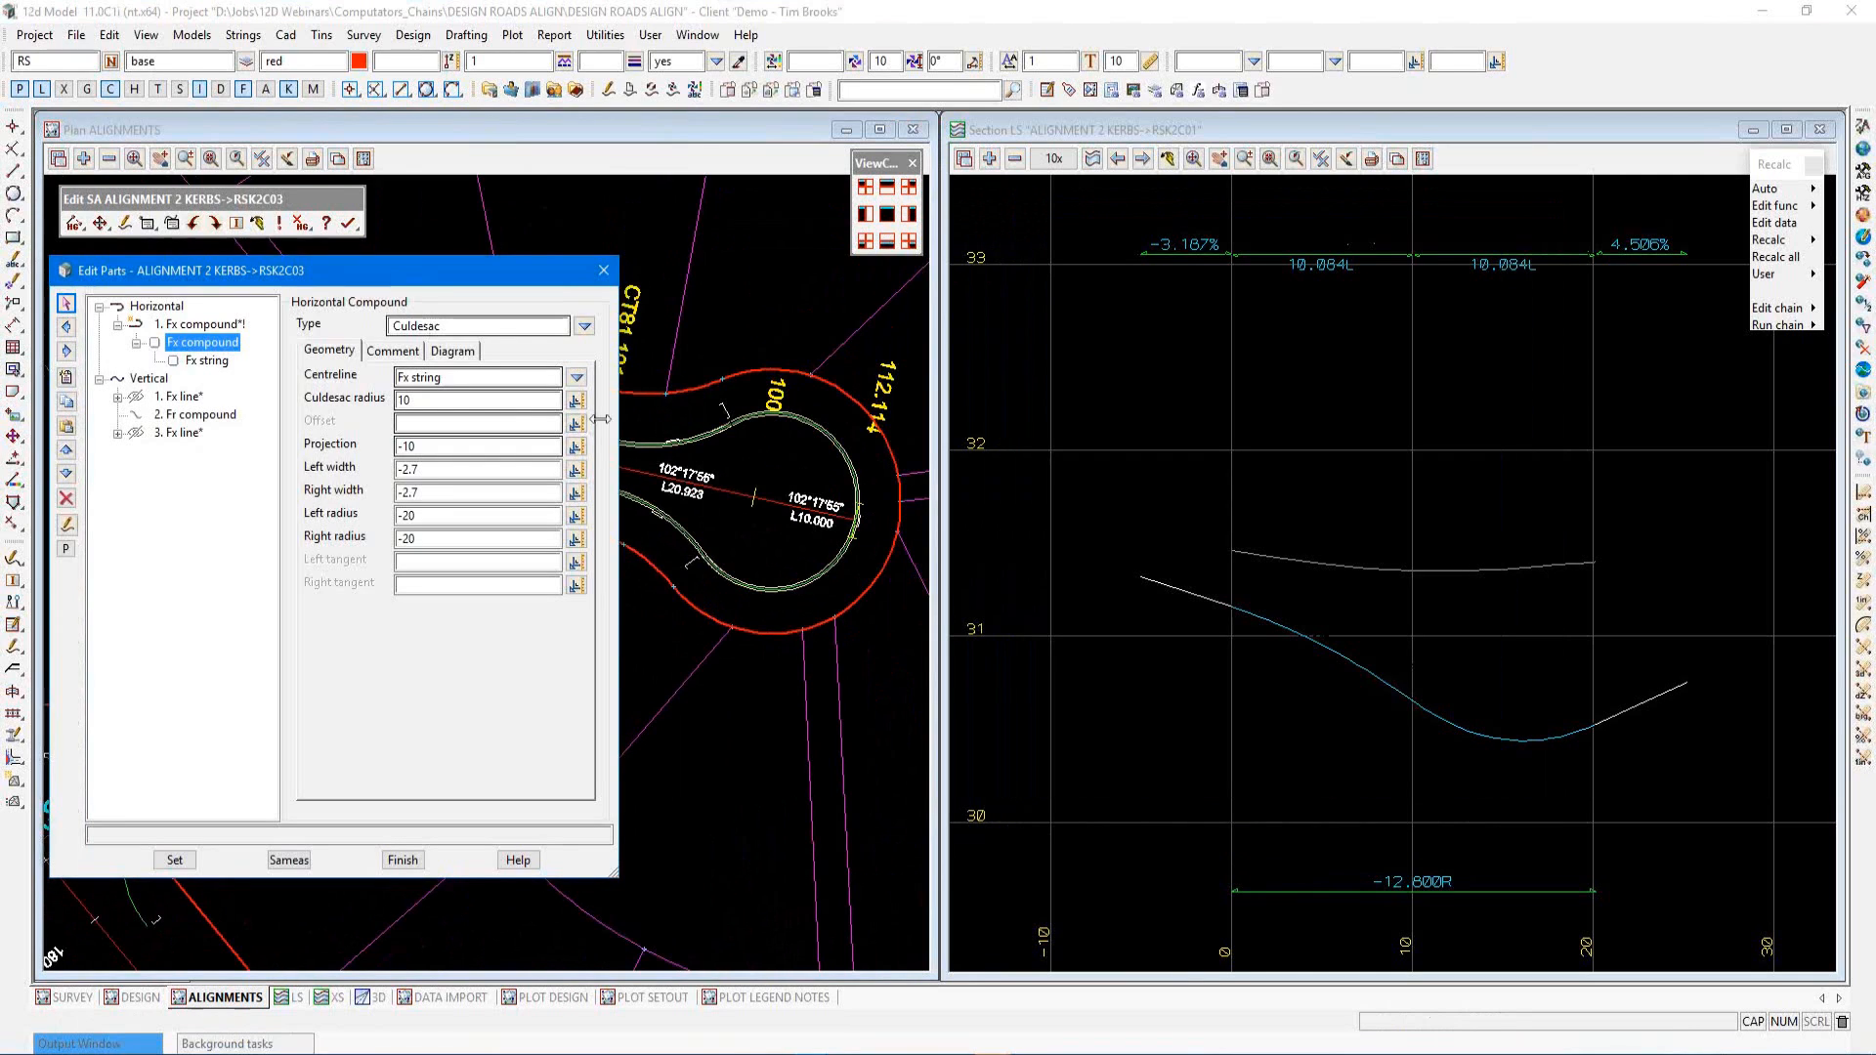
Display the culdesac super alignment RSK2C03 in the long section view
middle_click_drag(728, 503, 805, 529)
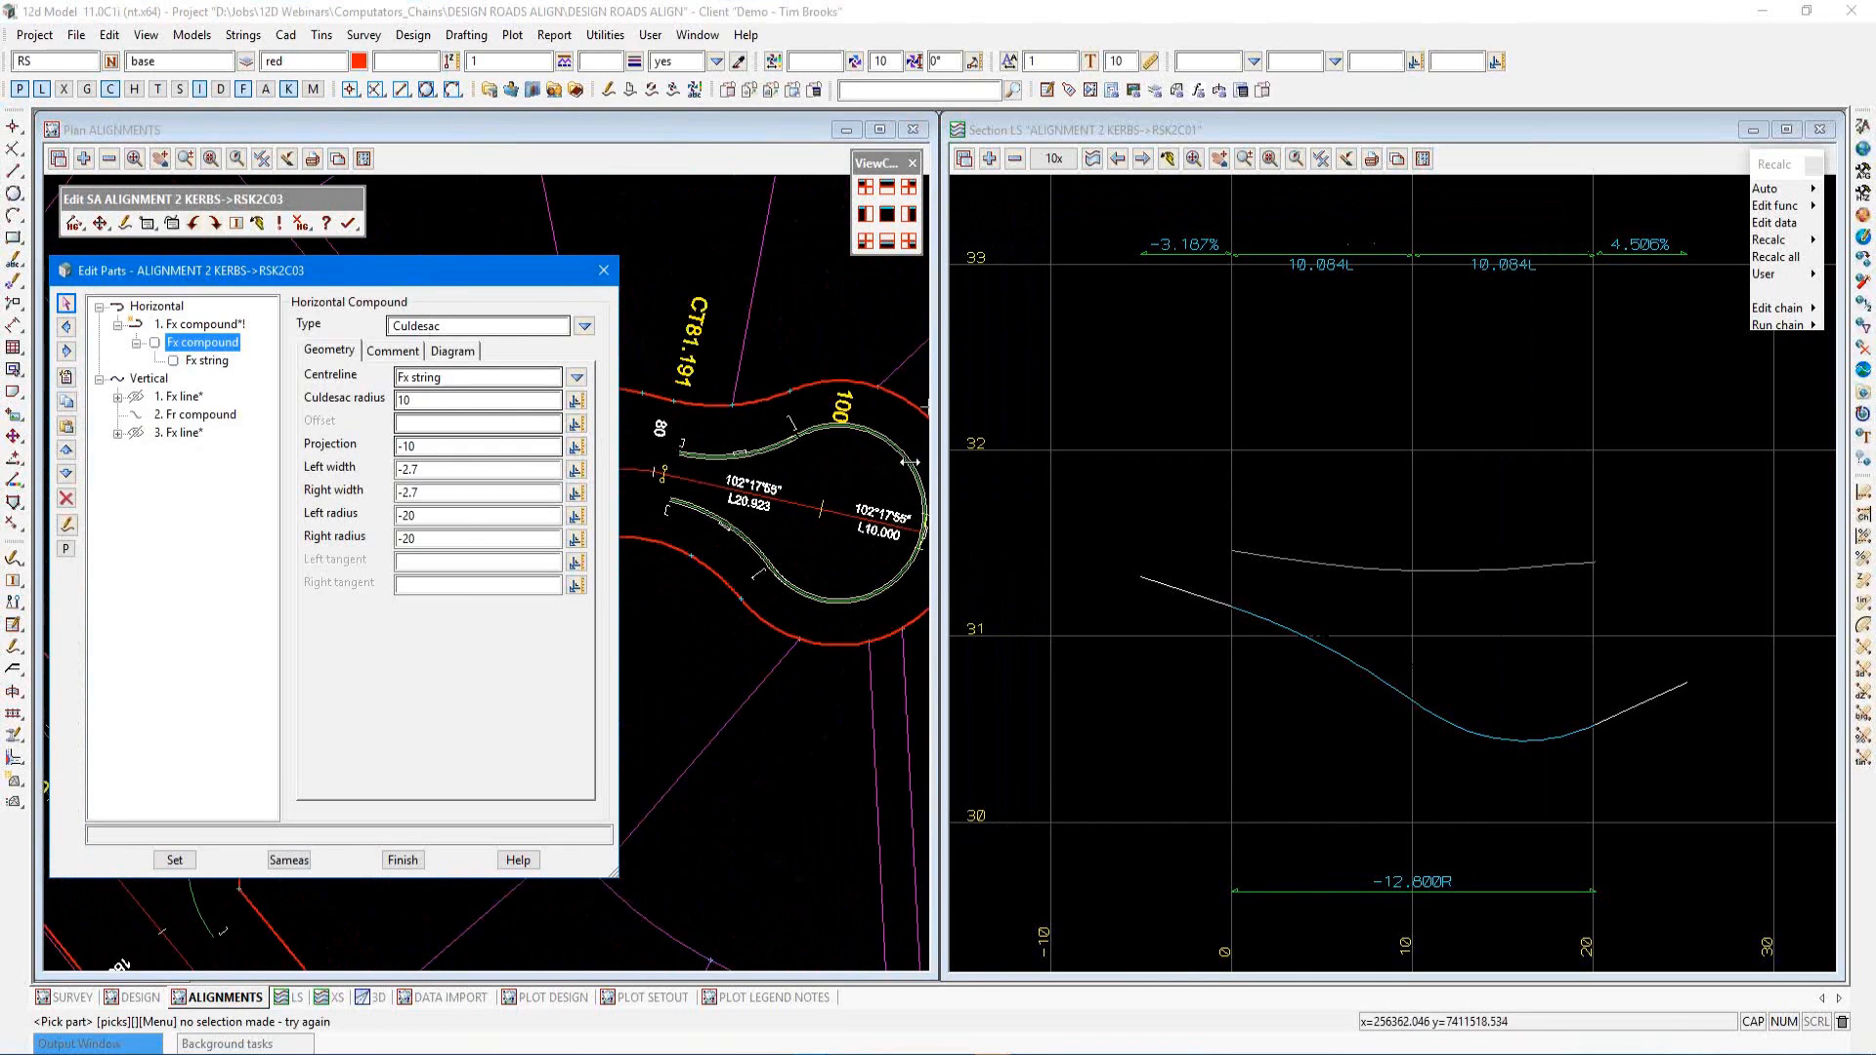
left_click(1092, 159)
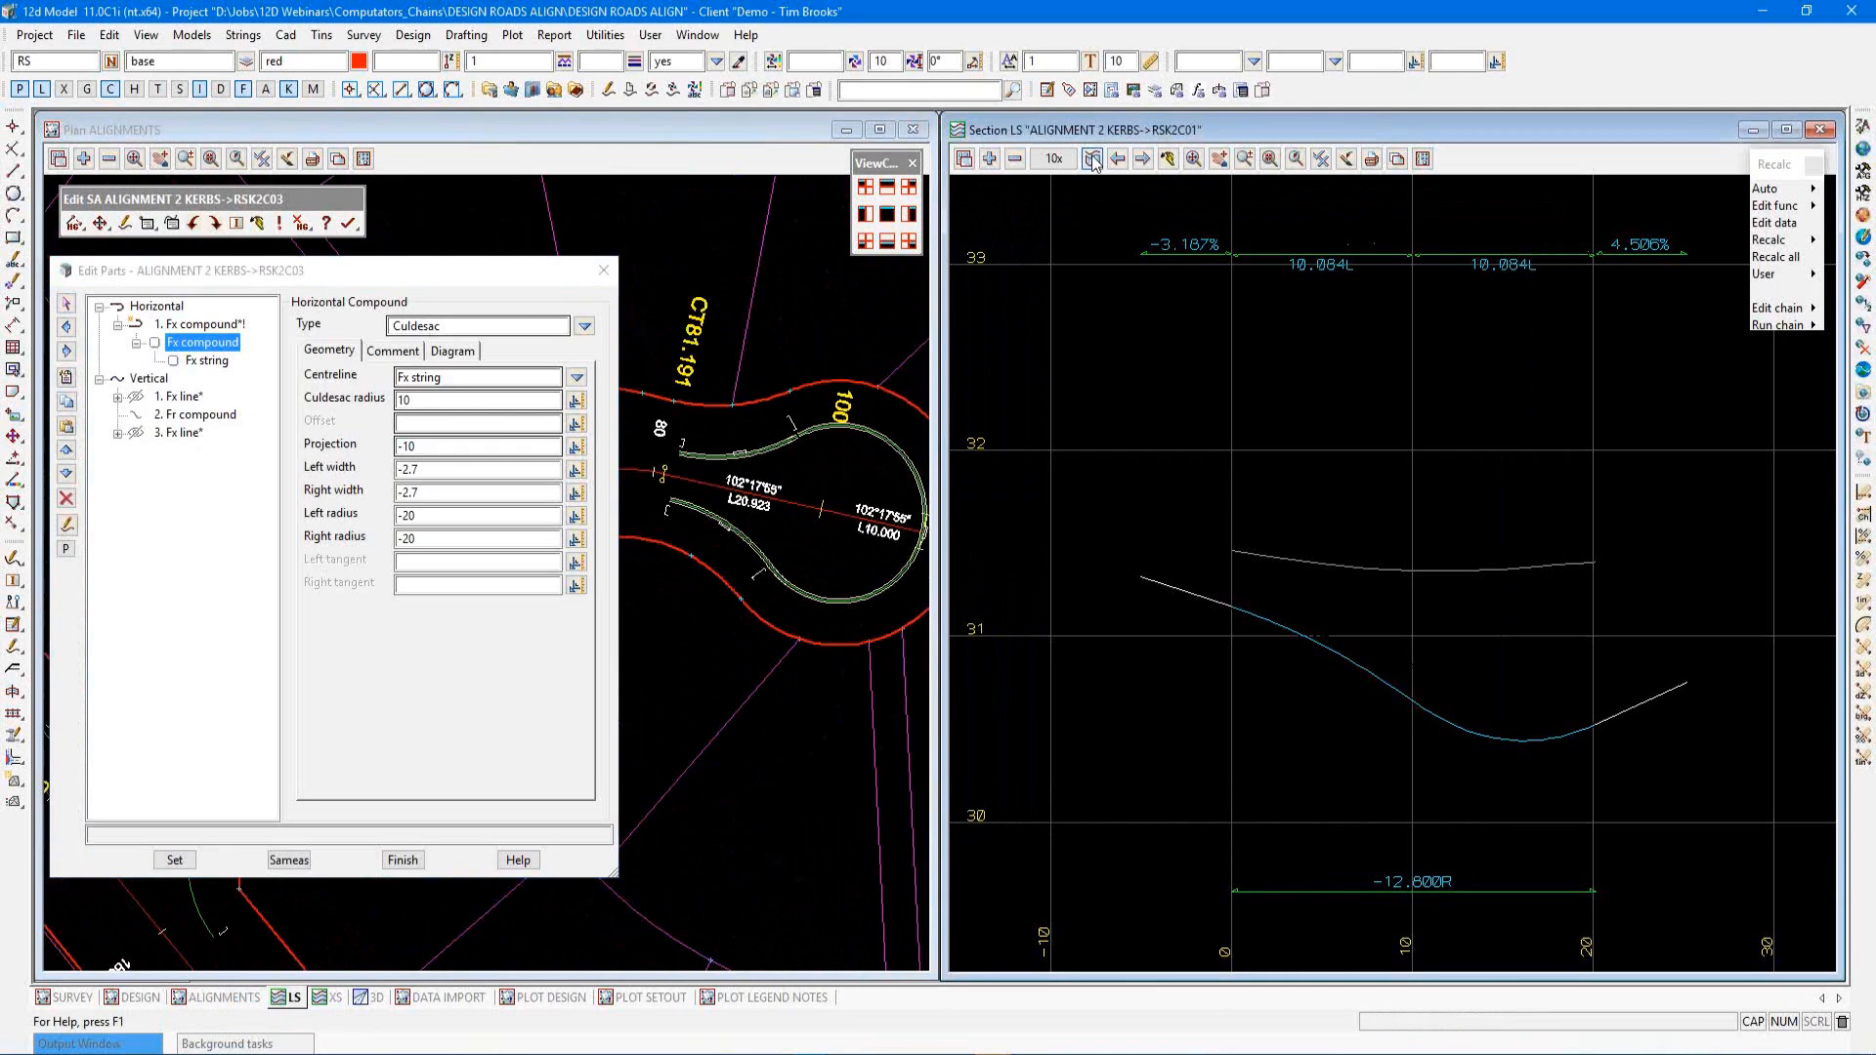
left_click(864, 428)
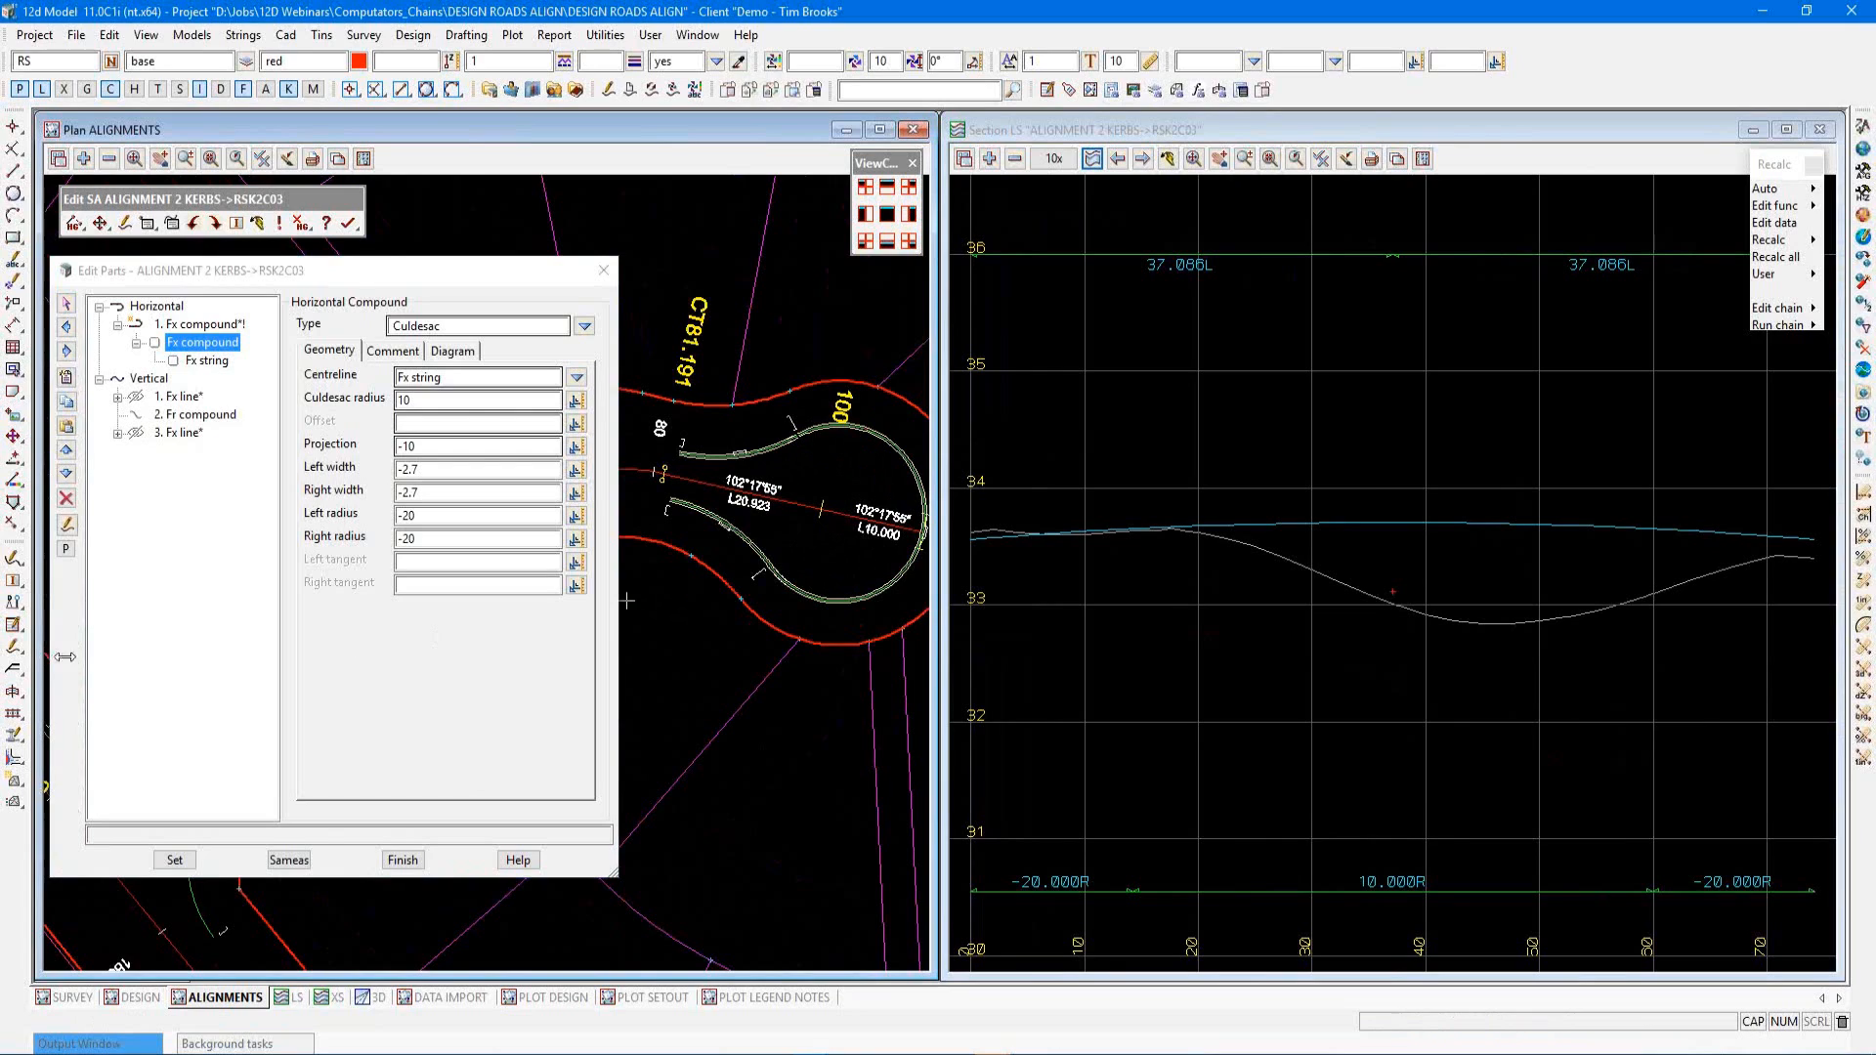
Open the Road Widening (Xfall Envelope) tool and name the function WID RS2C02
mouse_move(17, 676)
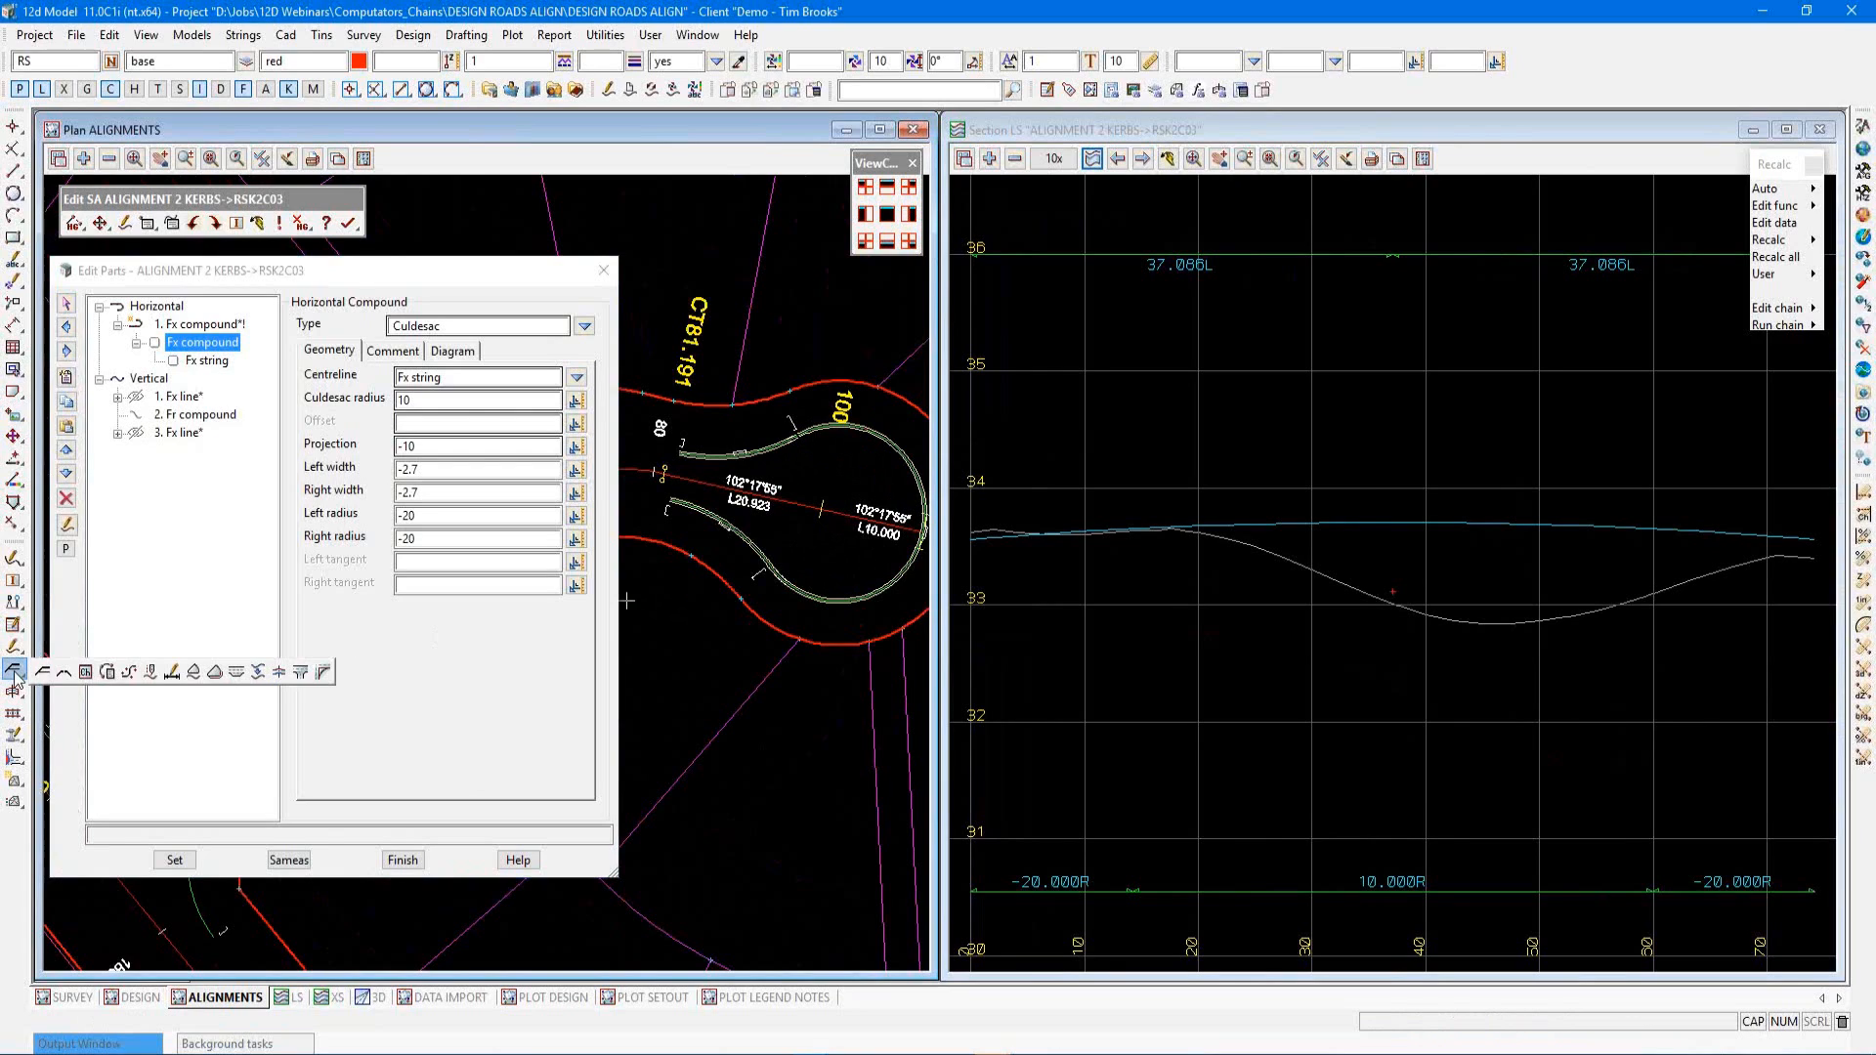
left_click(237, 675)
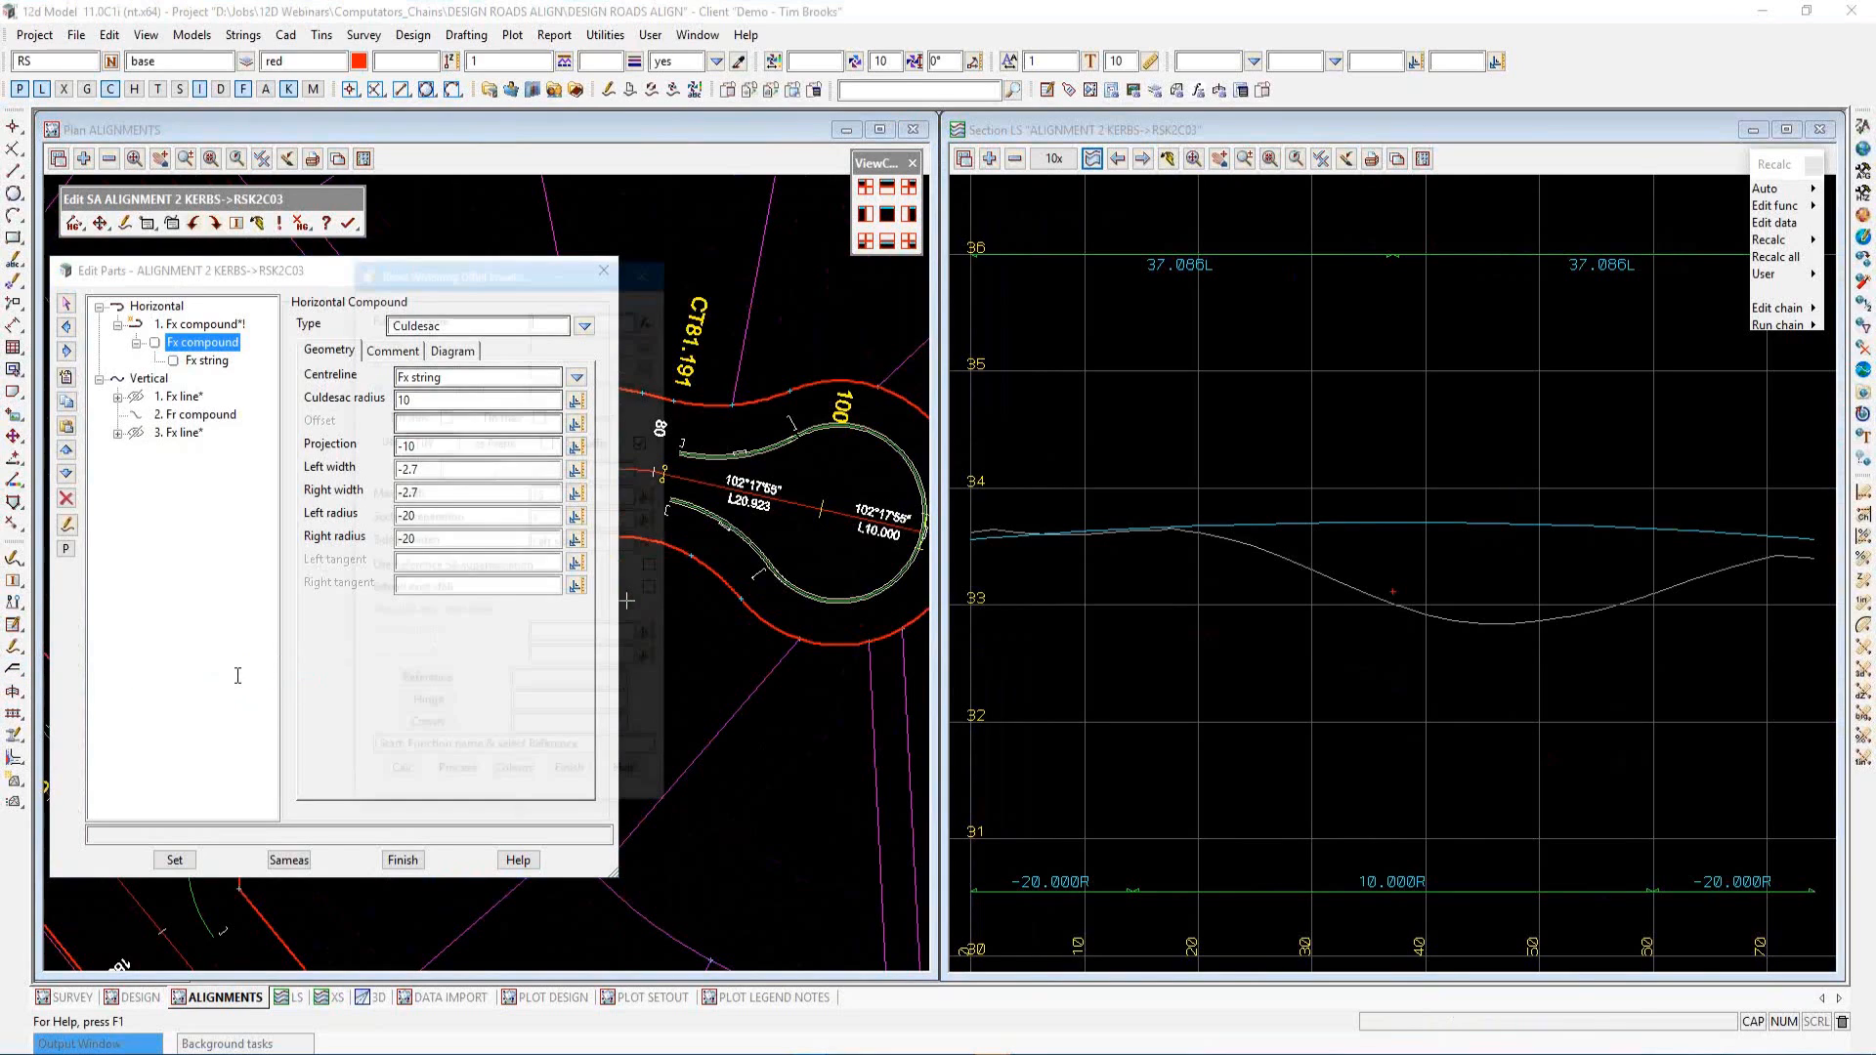
left_click_drag(521, 273, 390, 323)
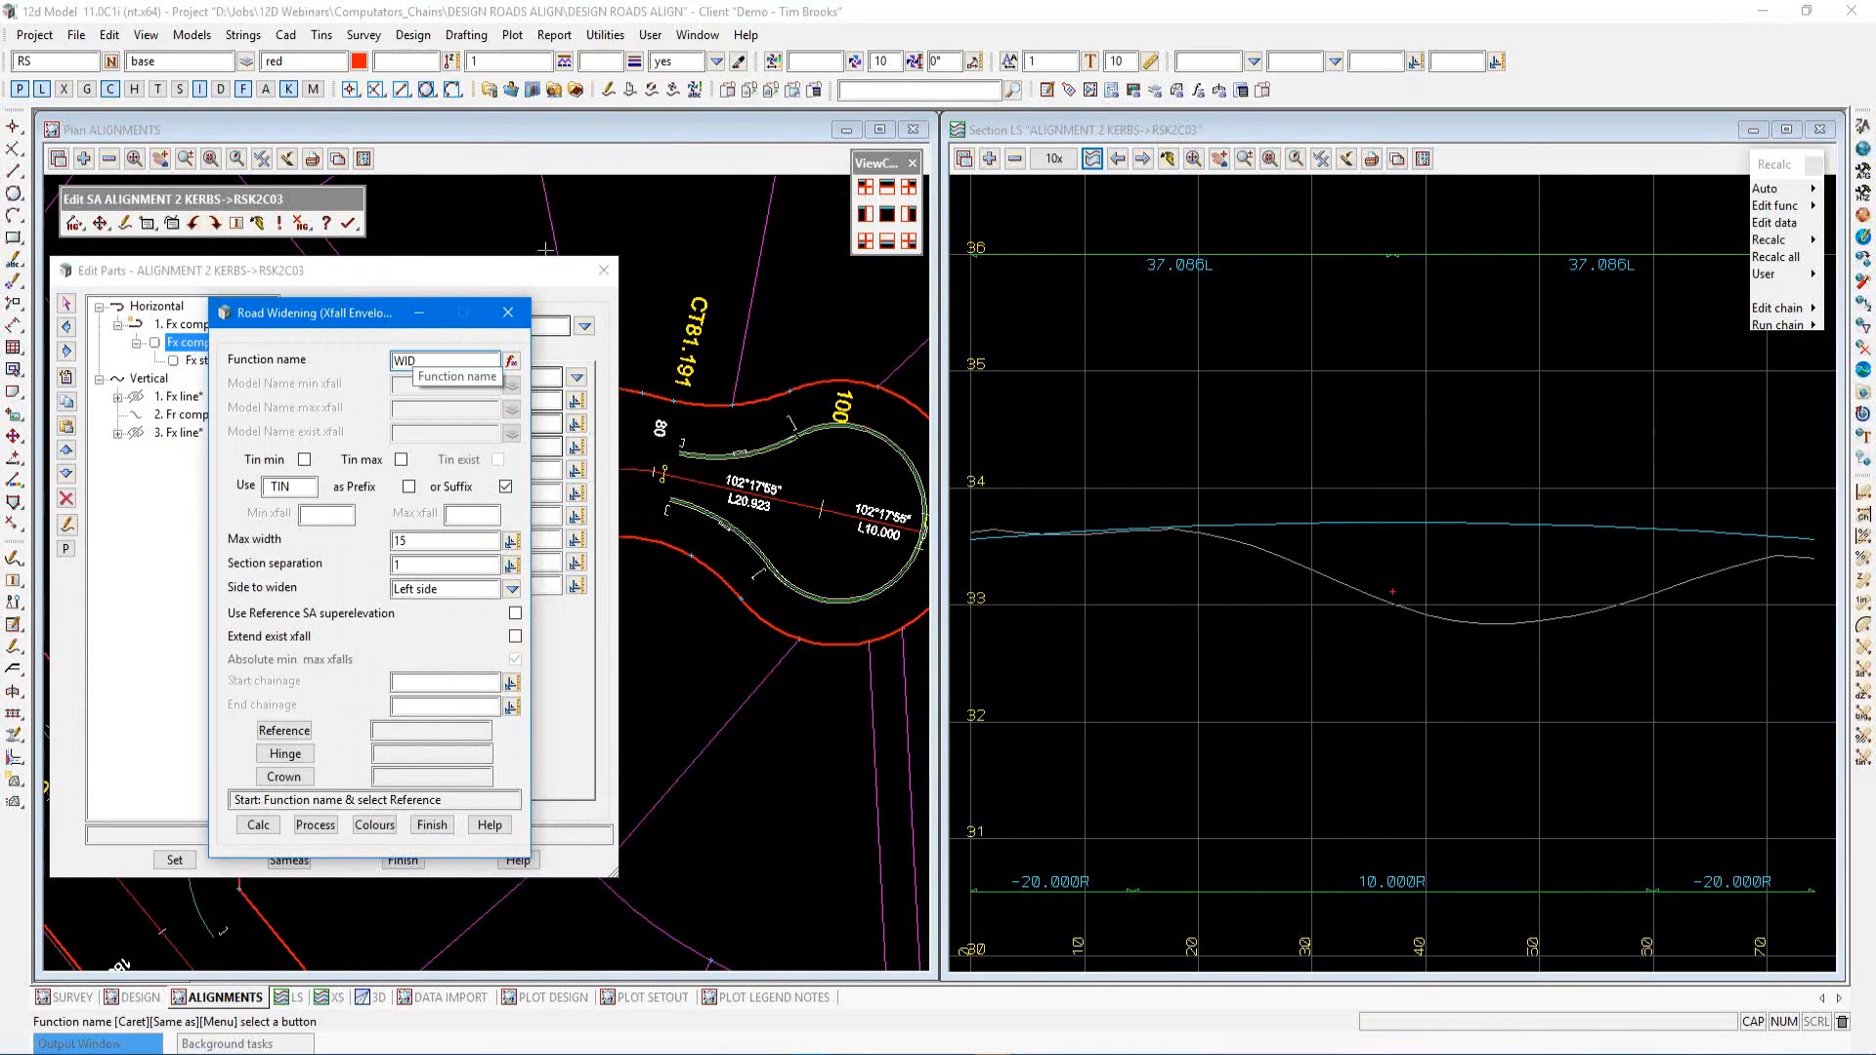
type("WID")
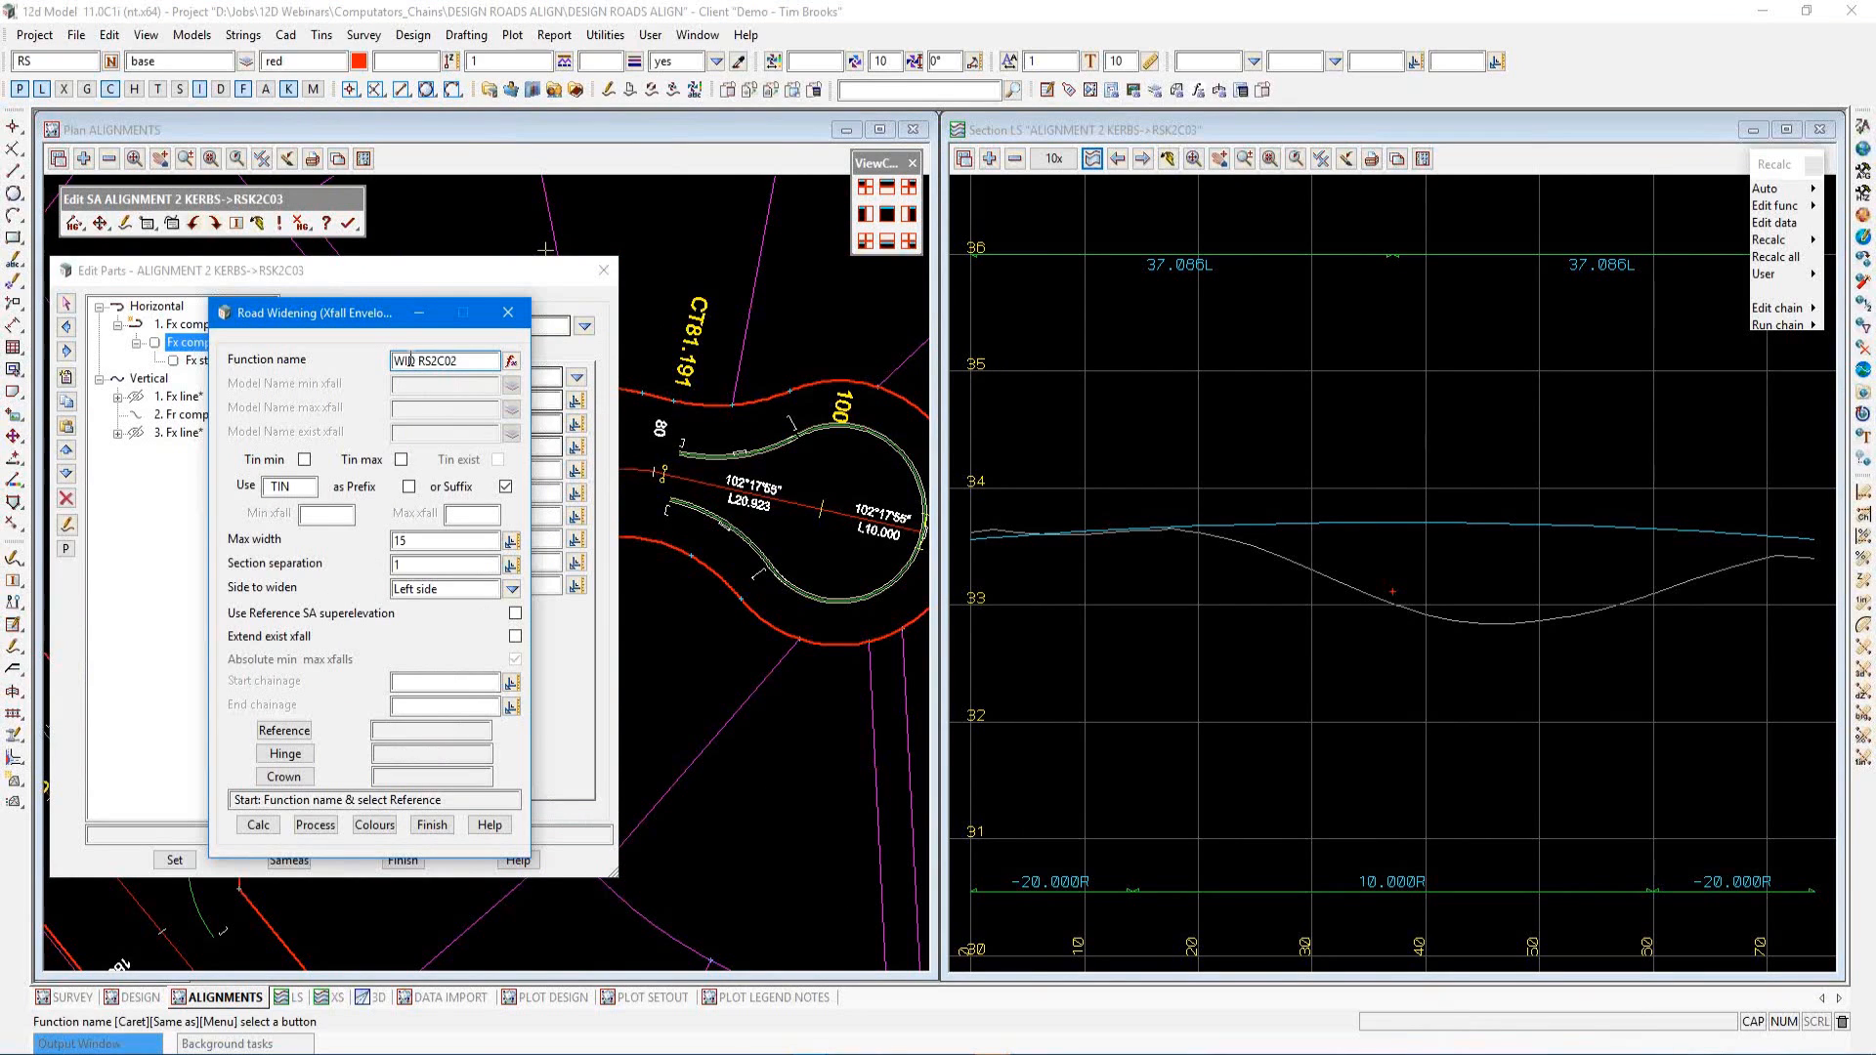
Select super alignment RS2C01 as the widening reference string
left_click(283, 740)
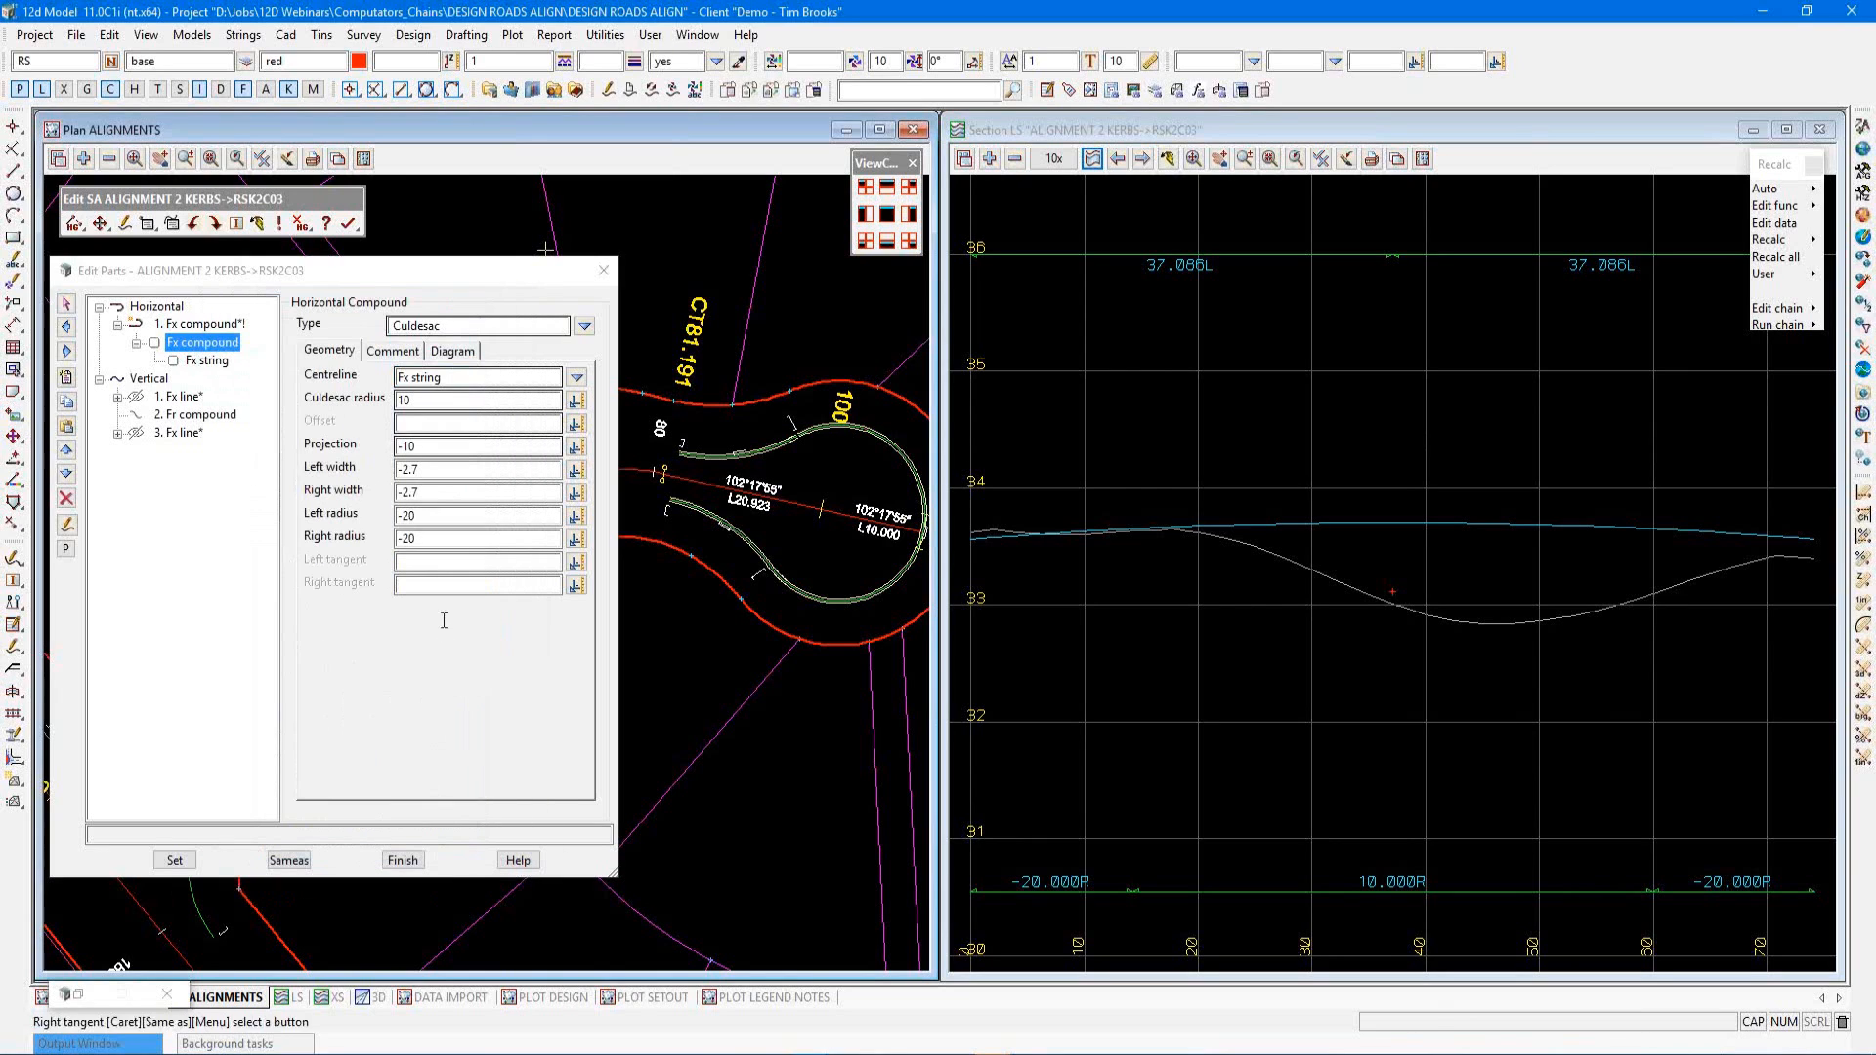
left_click(701, 483)
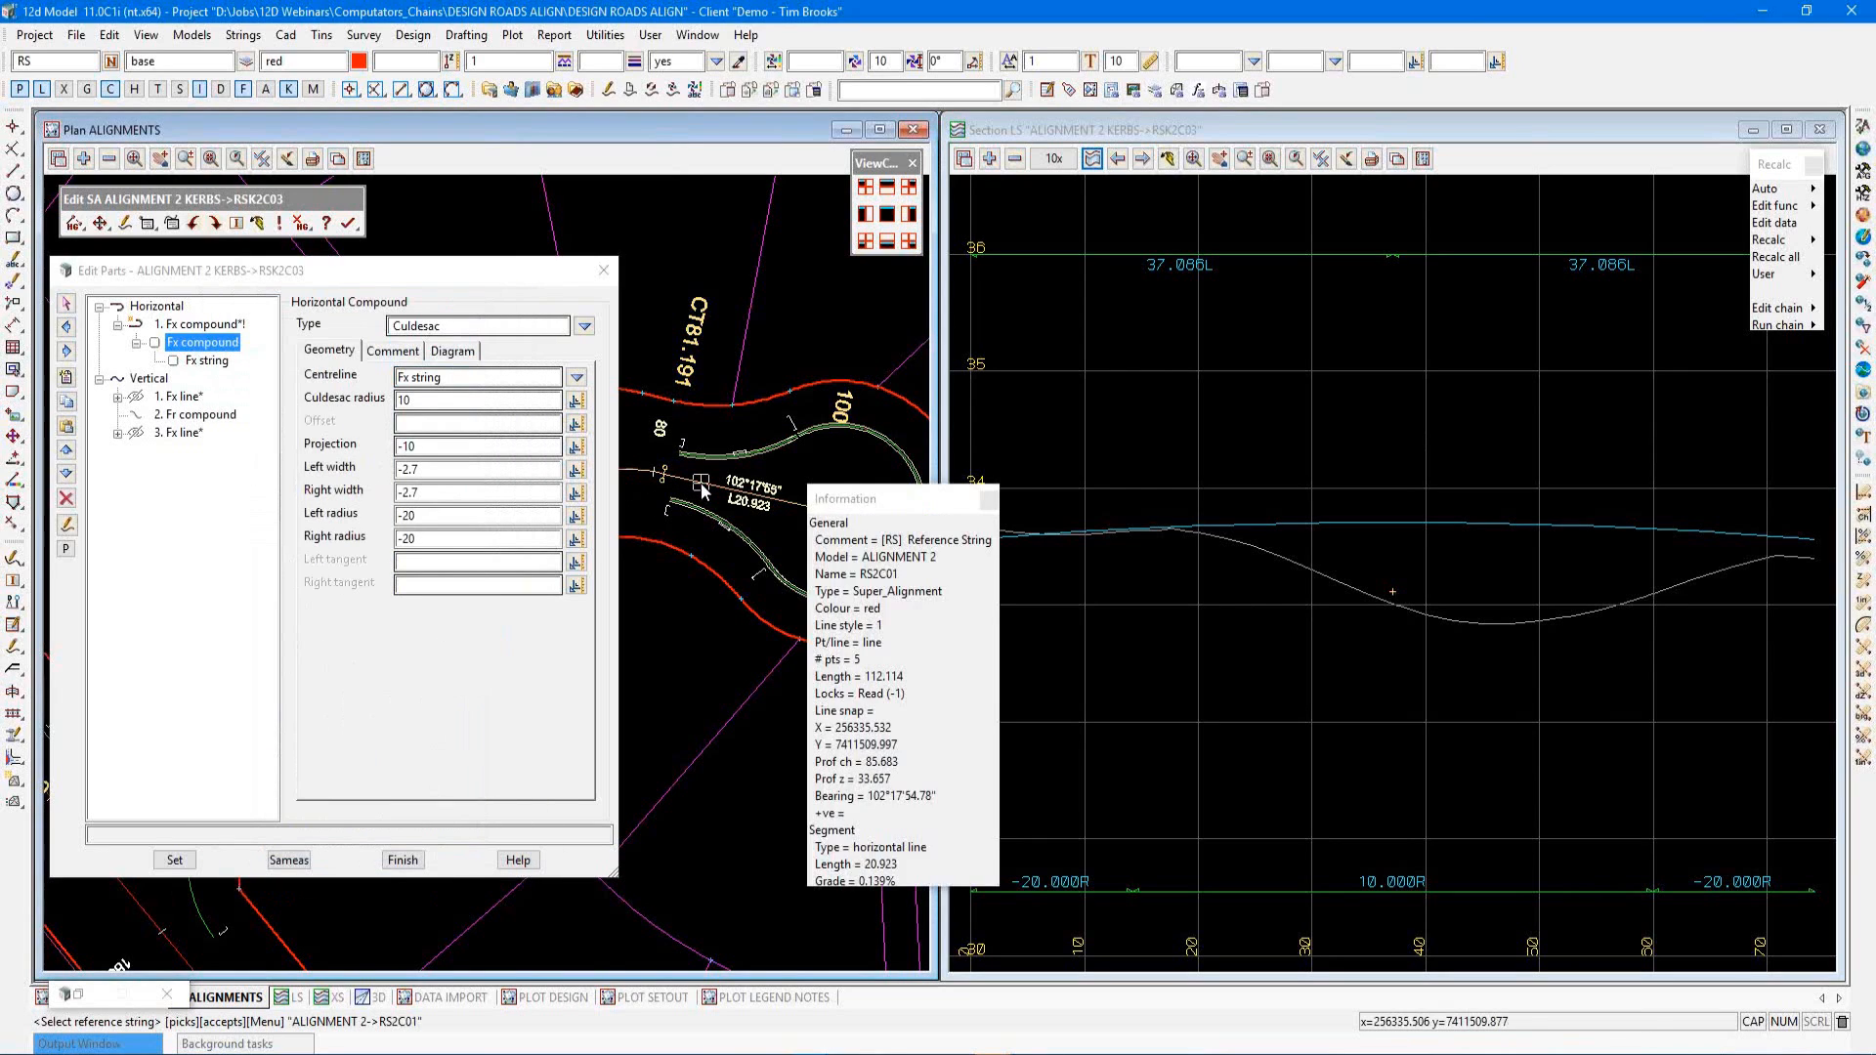
left_click(700, 483)
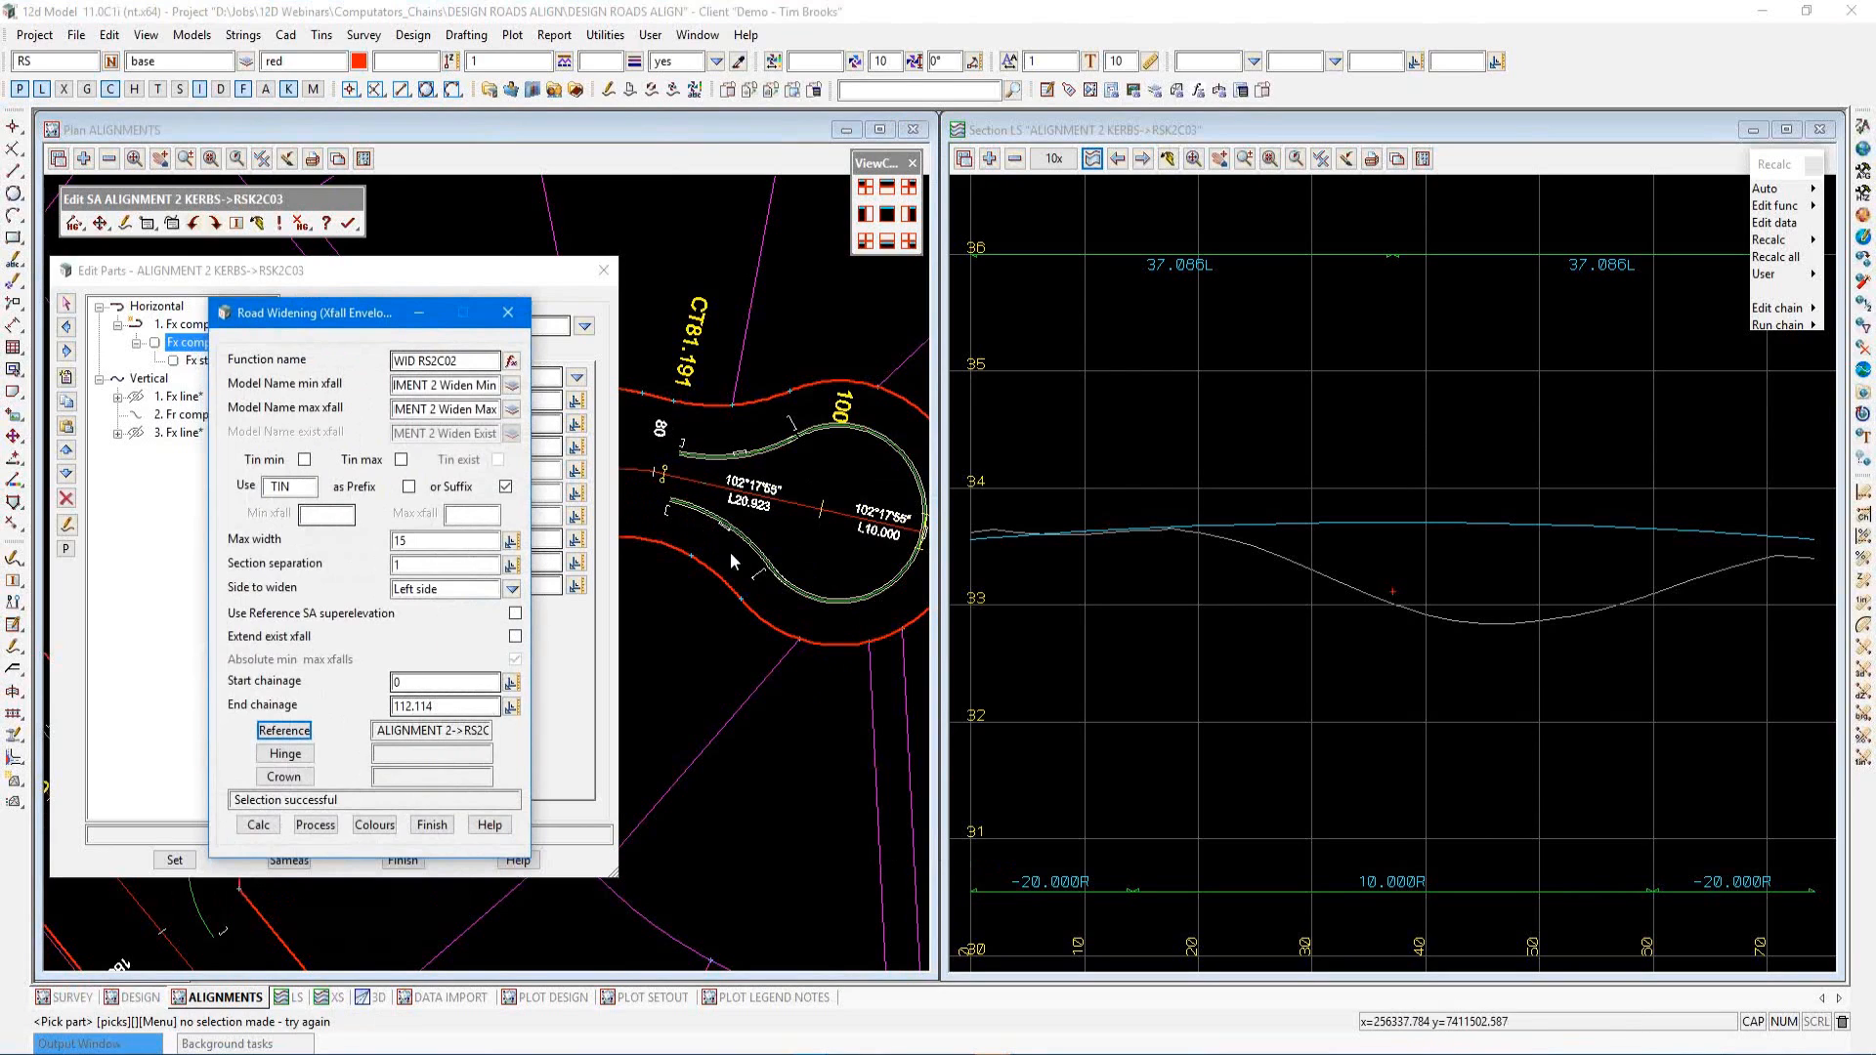
Set the widening start chainage to 80
left_click(412, 683)
type("8")
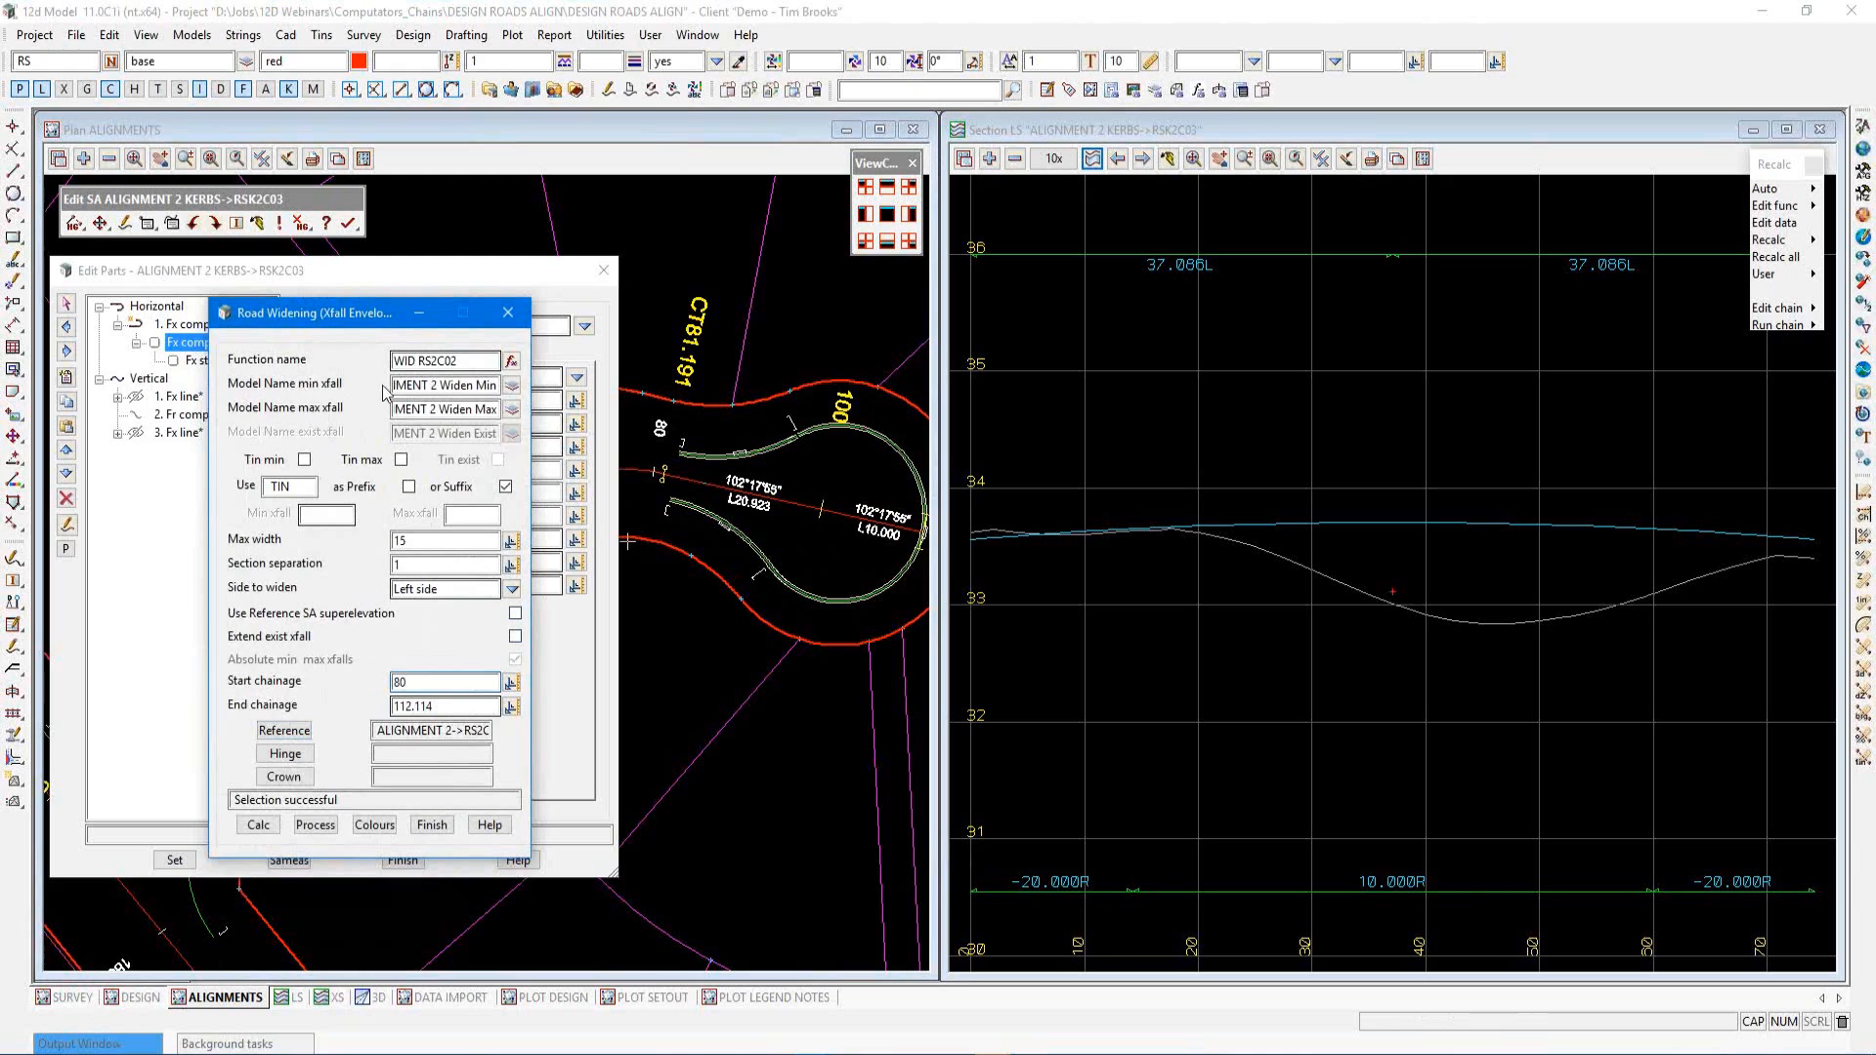
Rename the min and max xfall models to Widen RS2C02 Min and Widen RS2C02 Max
left_click_drag(439, 384, 365, 398)
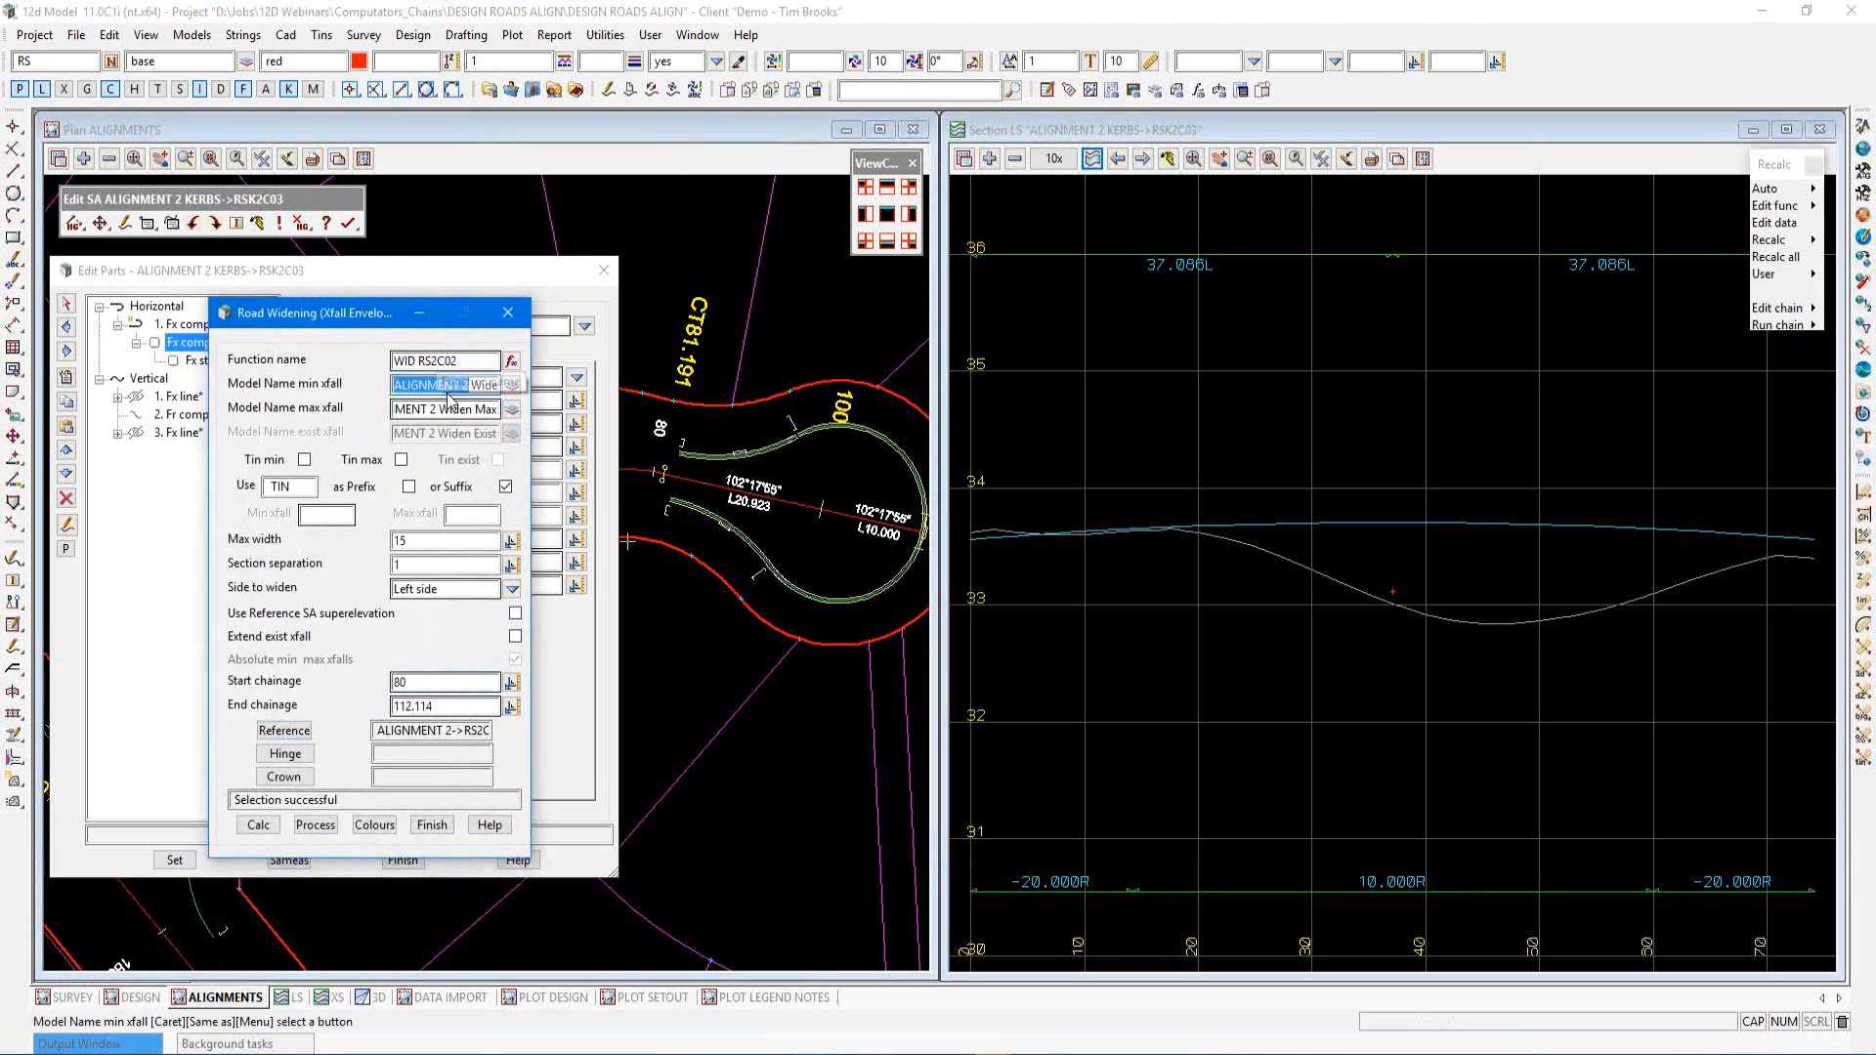
key("Delete")
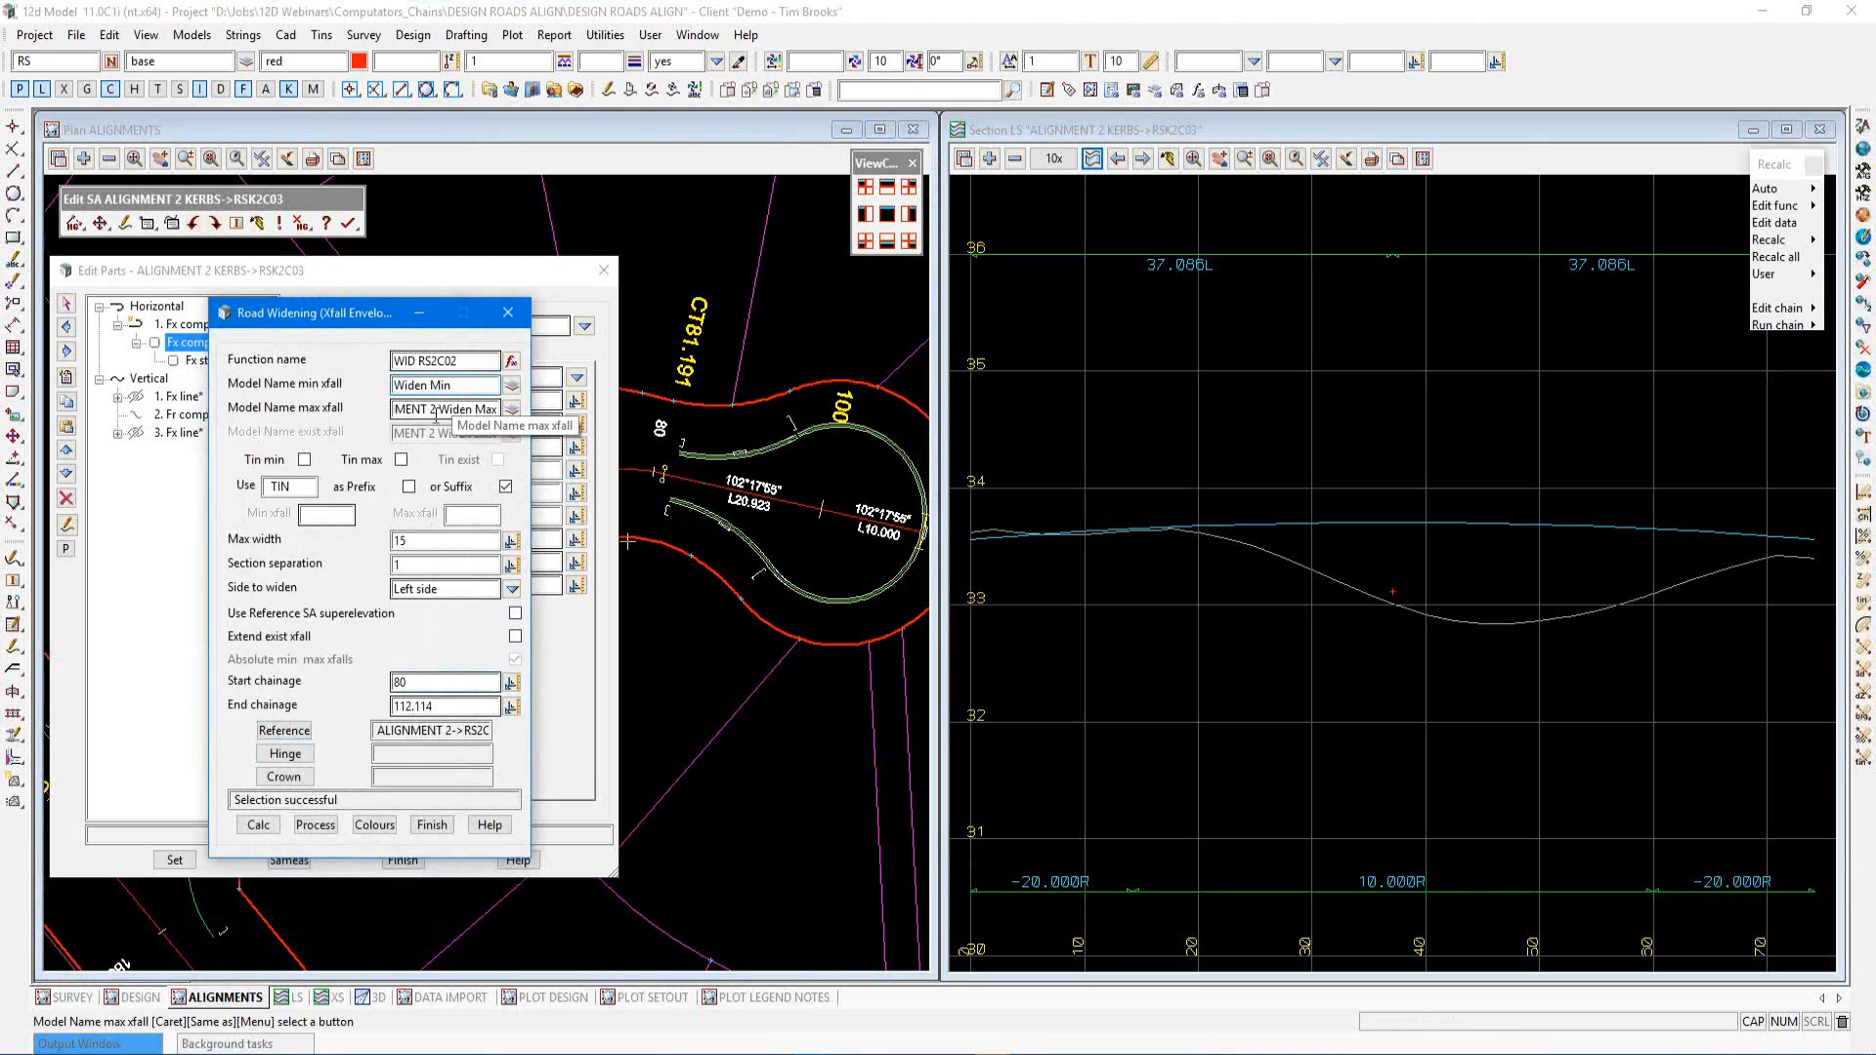
left_click_drag(436, 412, 365, 433)
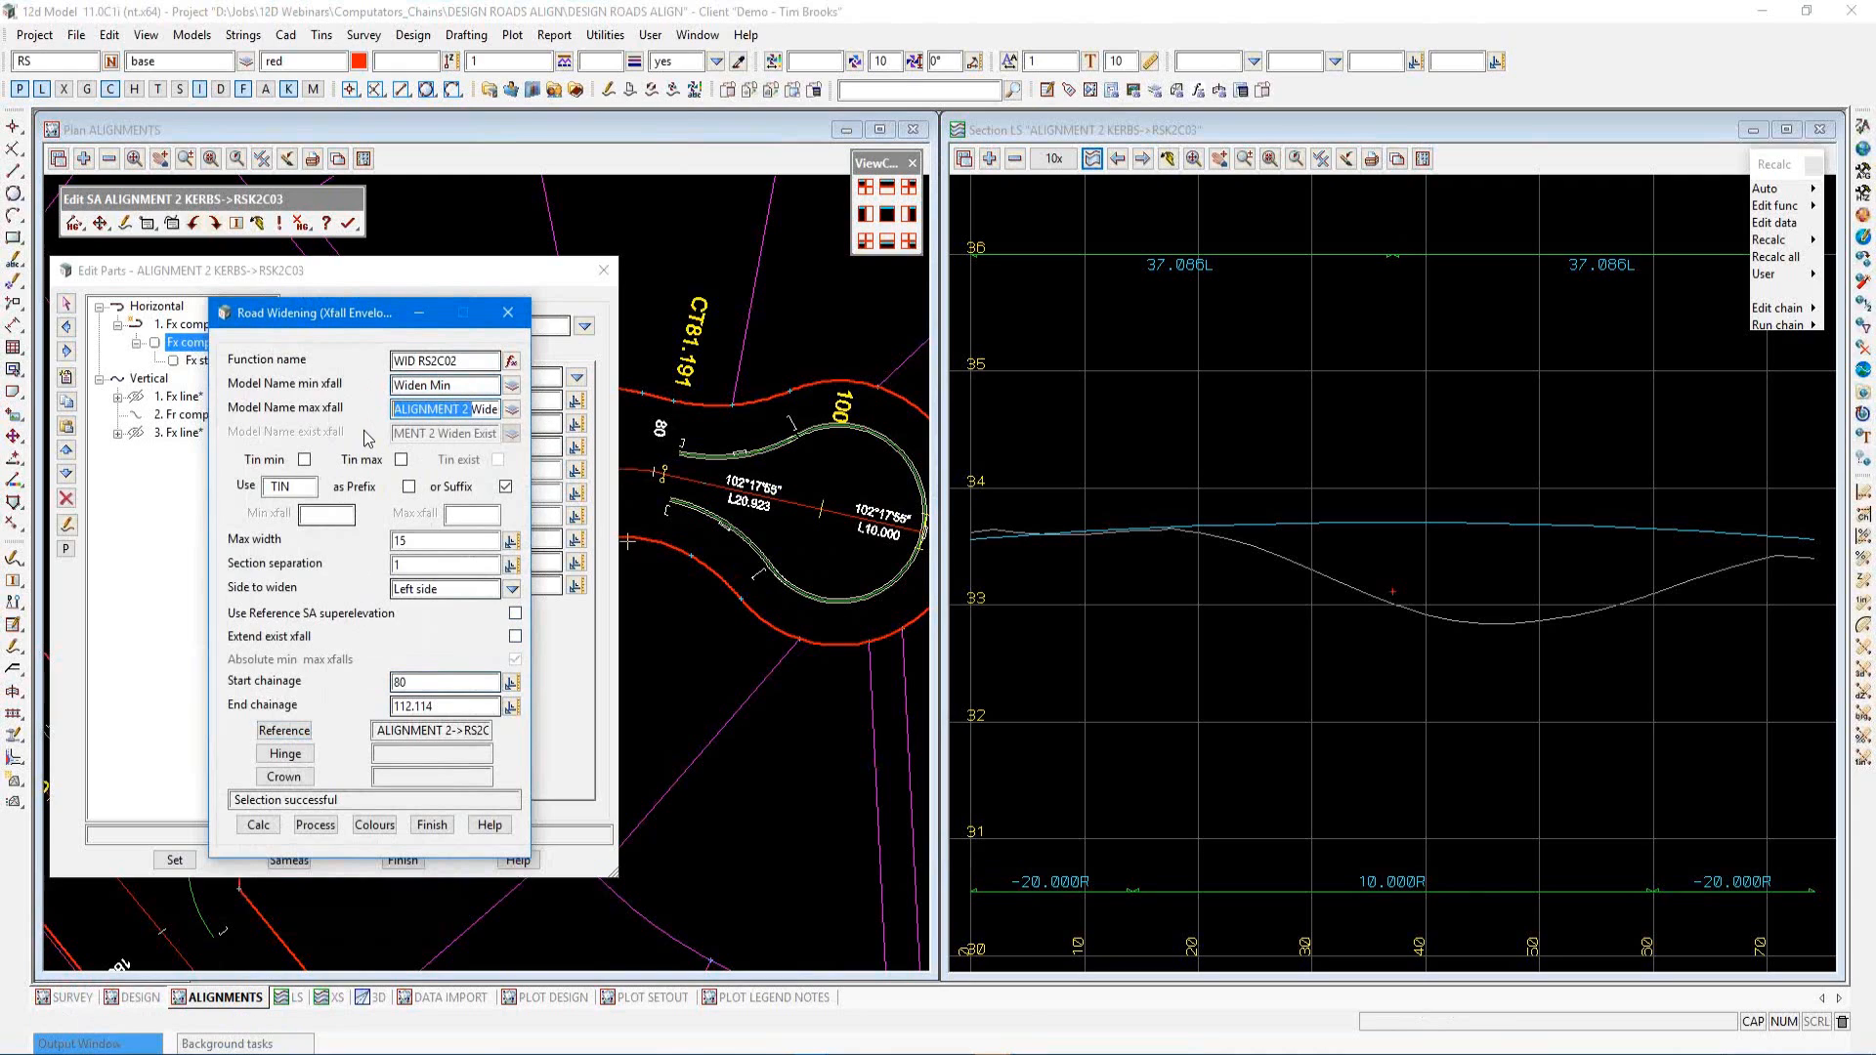
key("Delete")
left_click_drag(418, 361, 447, 363)
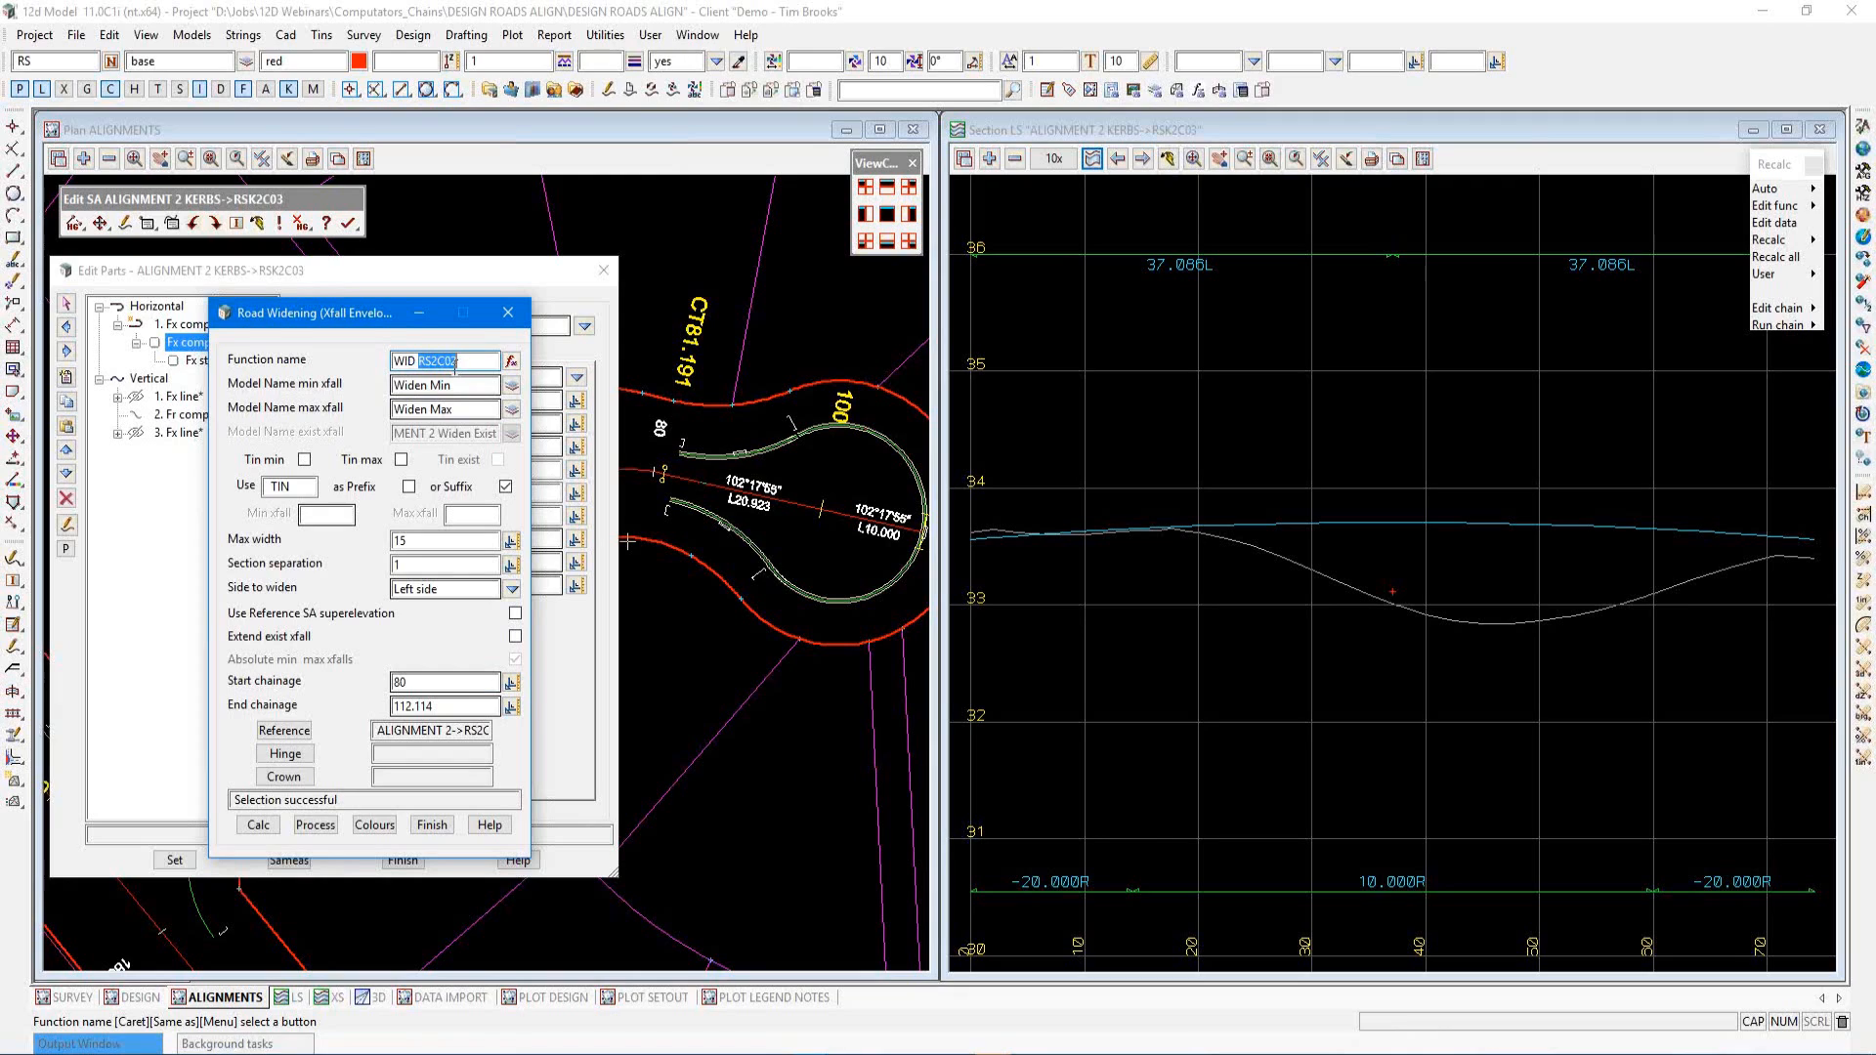
left_click(433, 386)
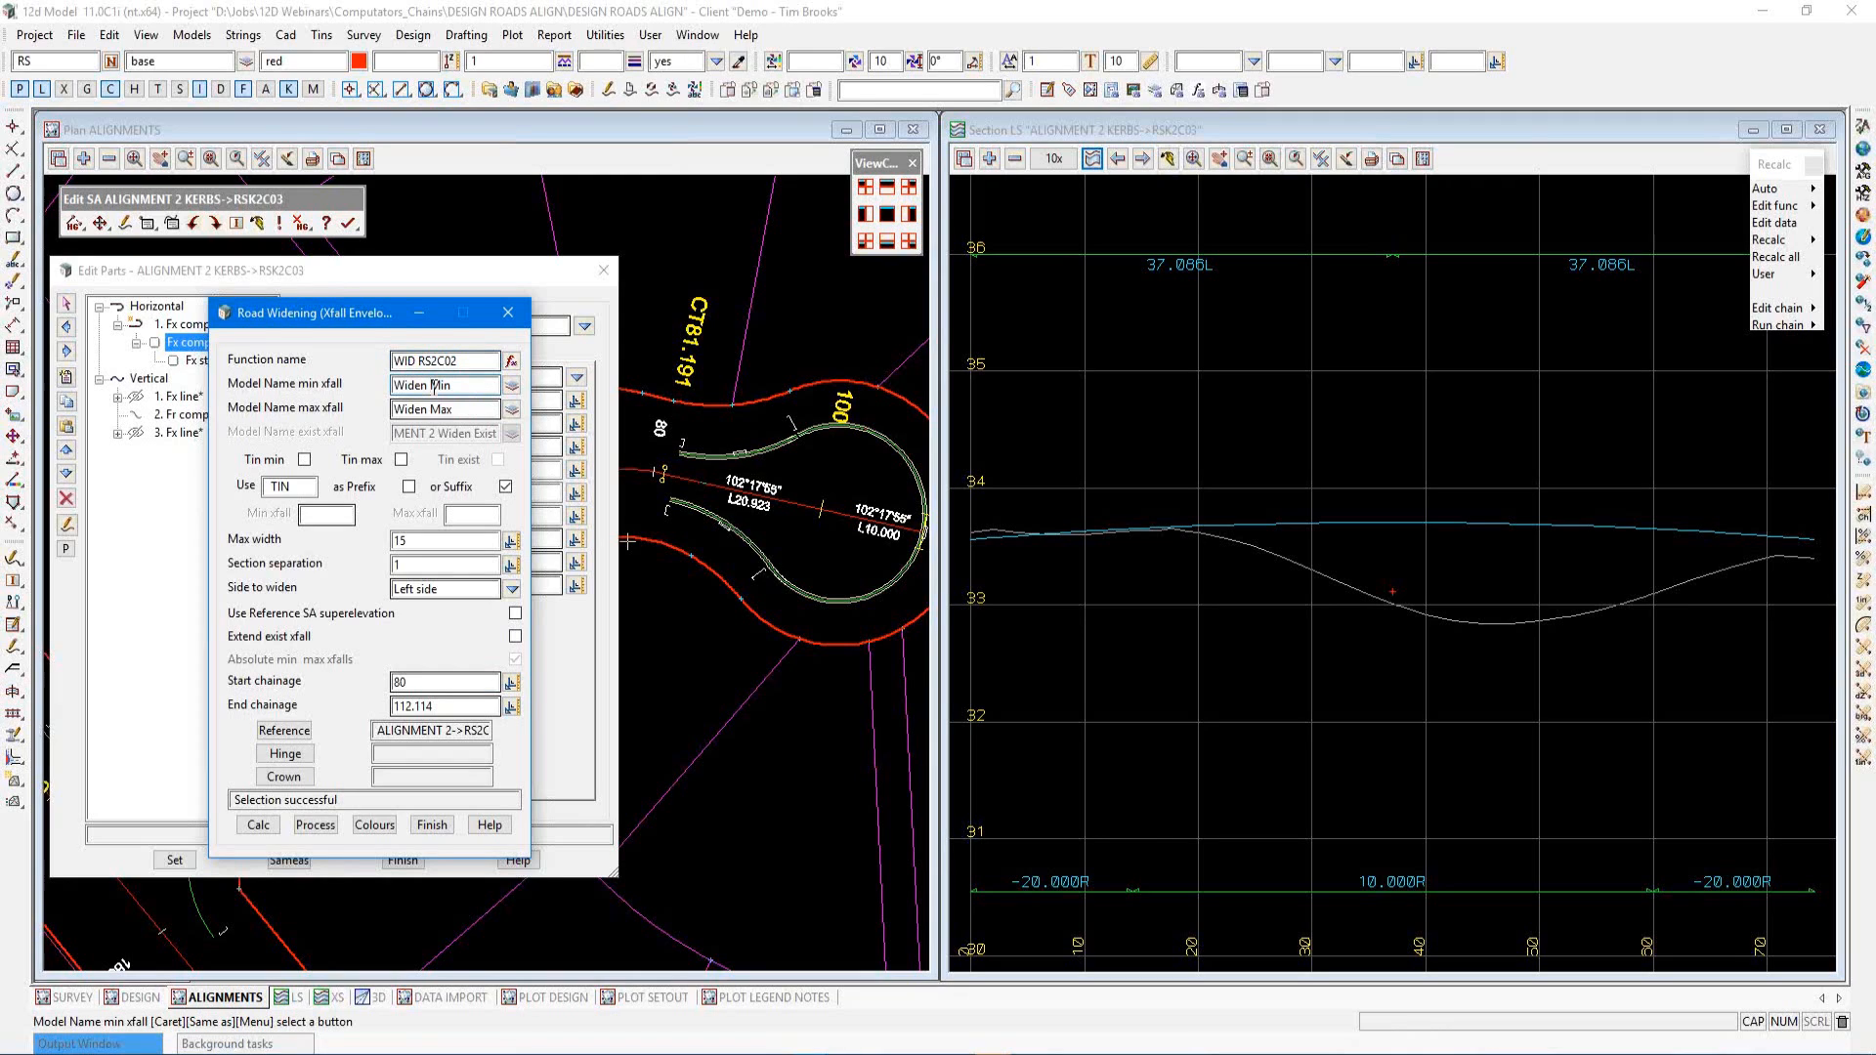
type("RS2C02")
left_click(432, 409)
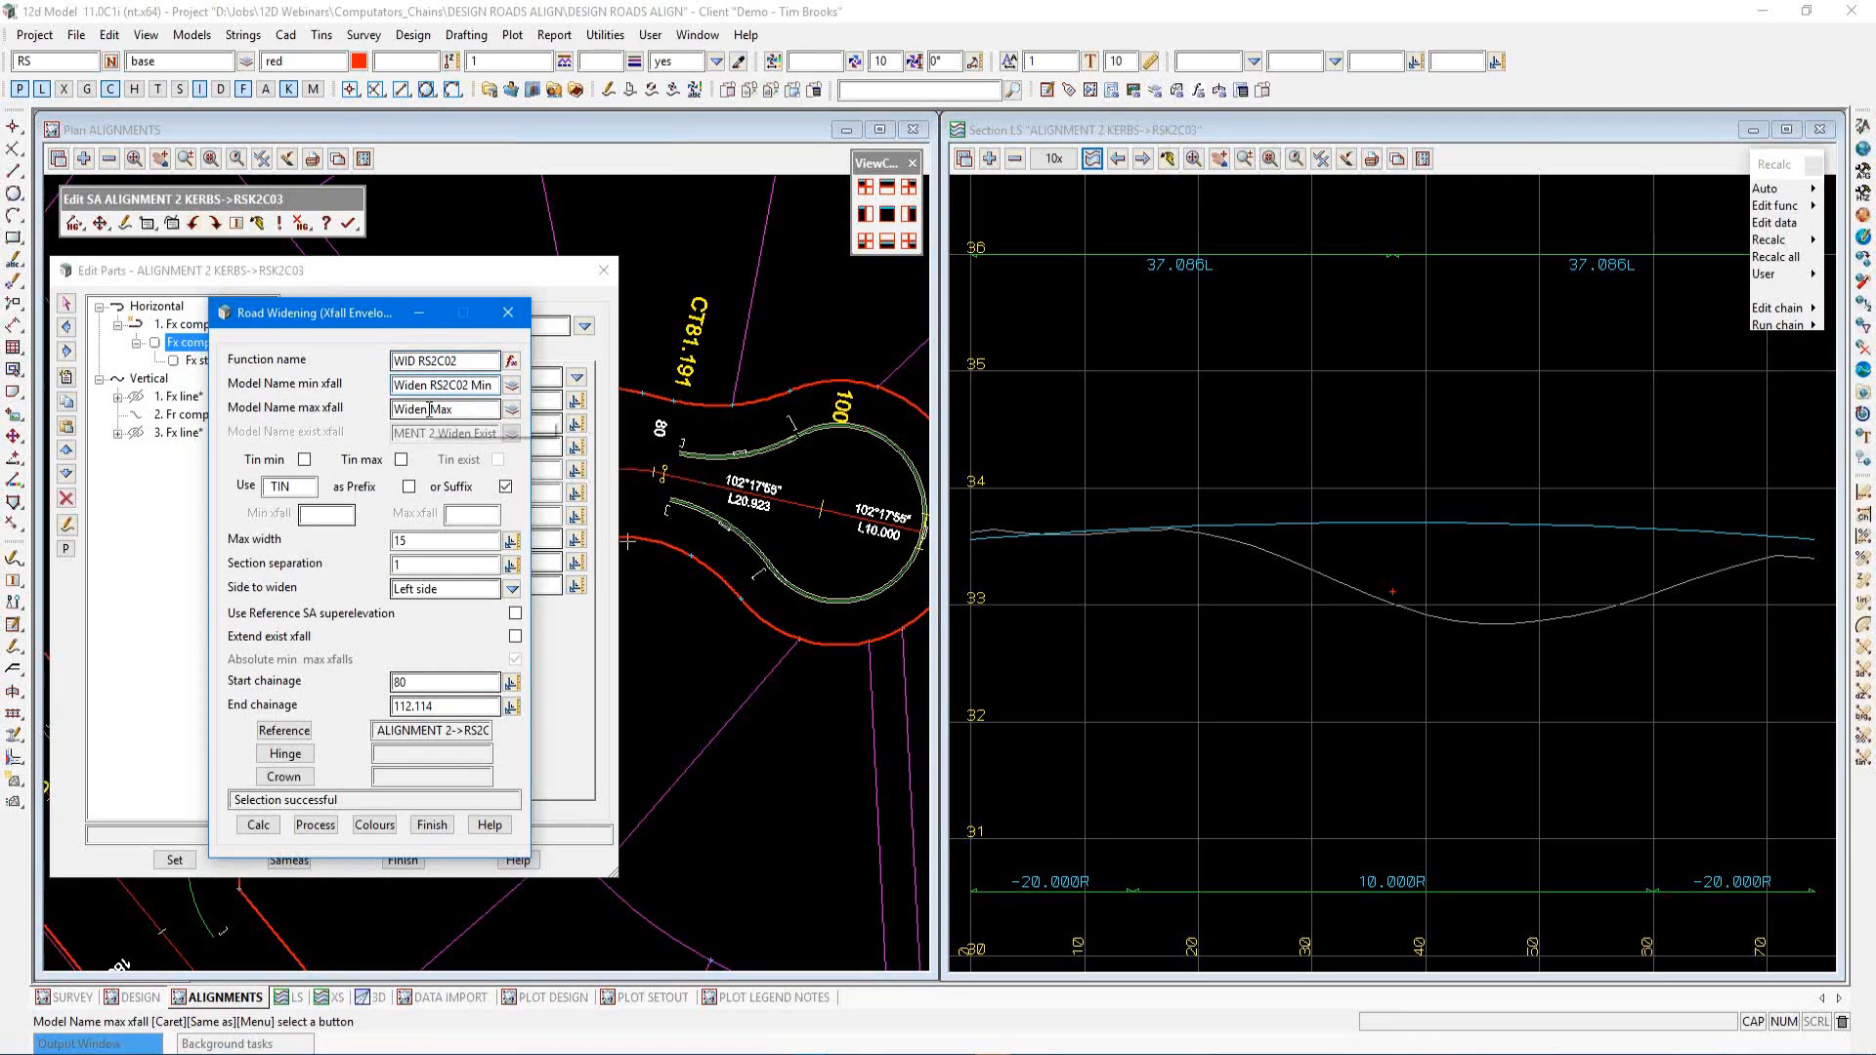
type("RS2C02")
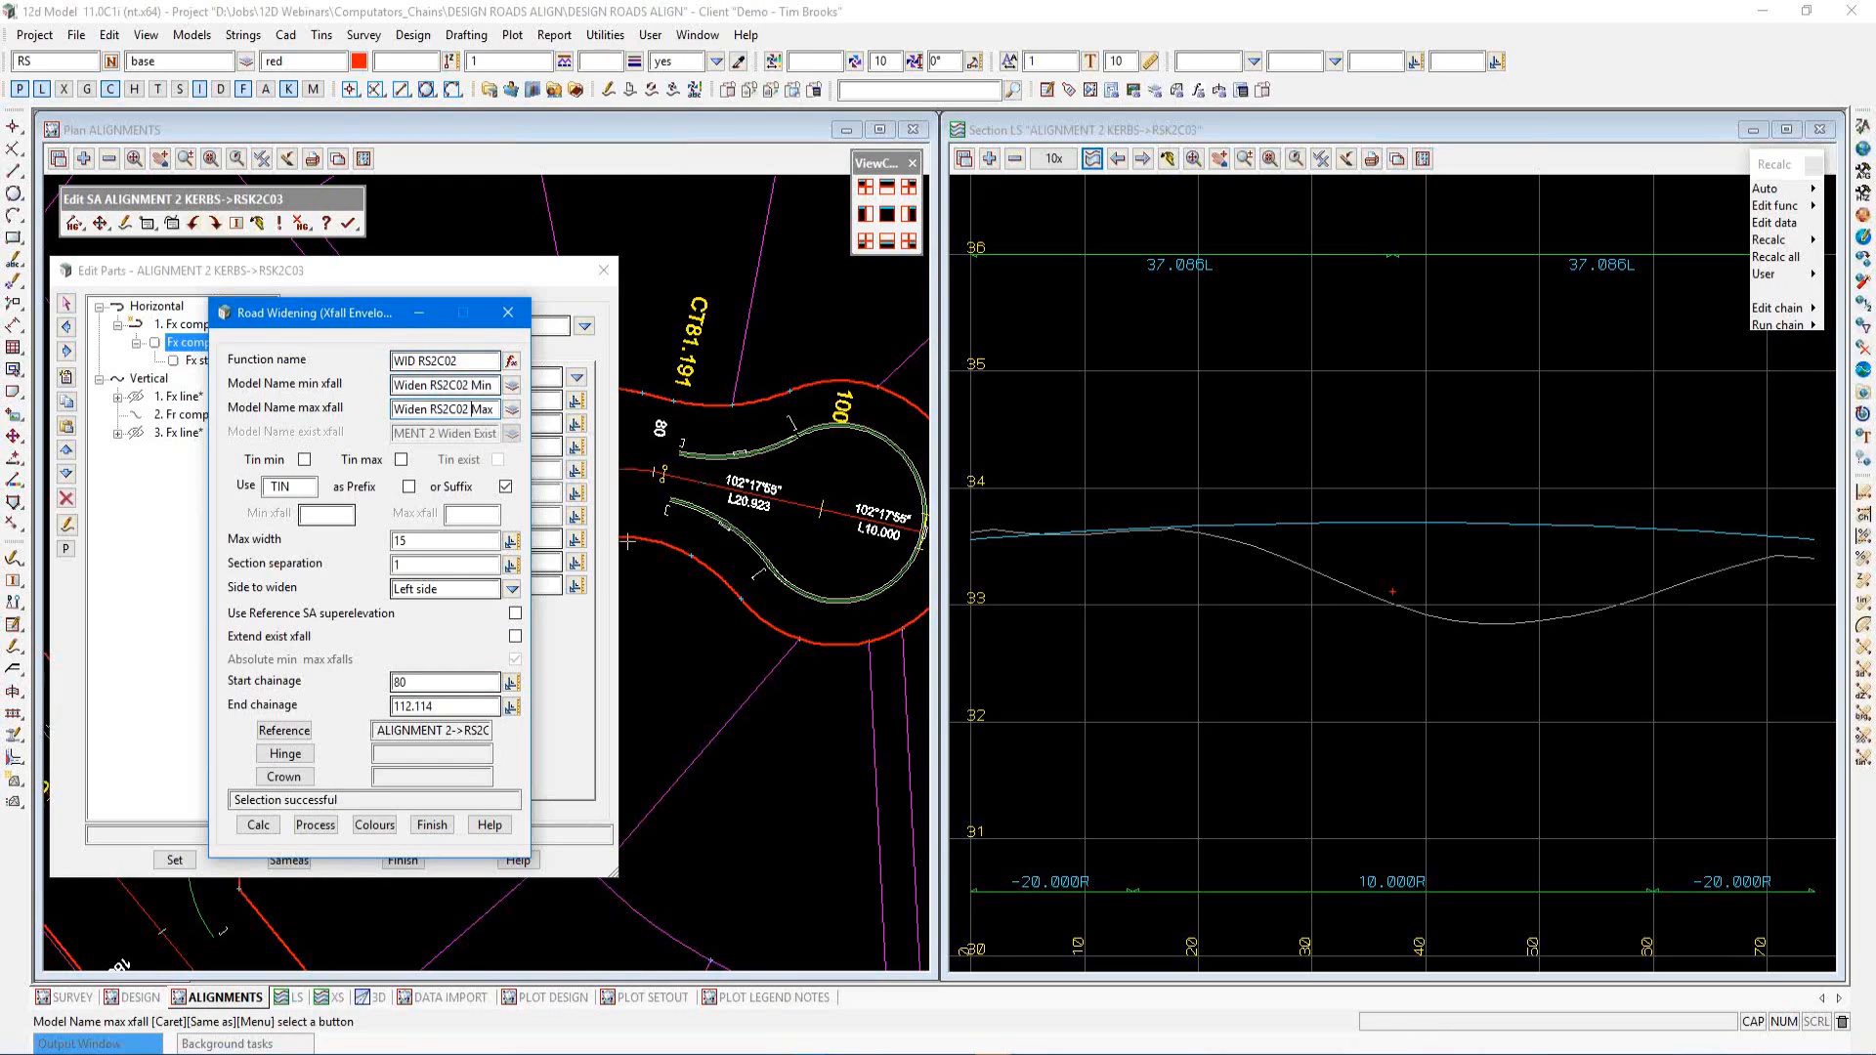
Enable Tin min and Tin max, and set the min xfall to -3 and the max xfall to 3
left_click(305, 459)
left_click(400, 459)
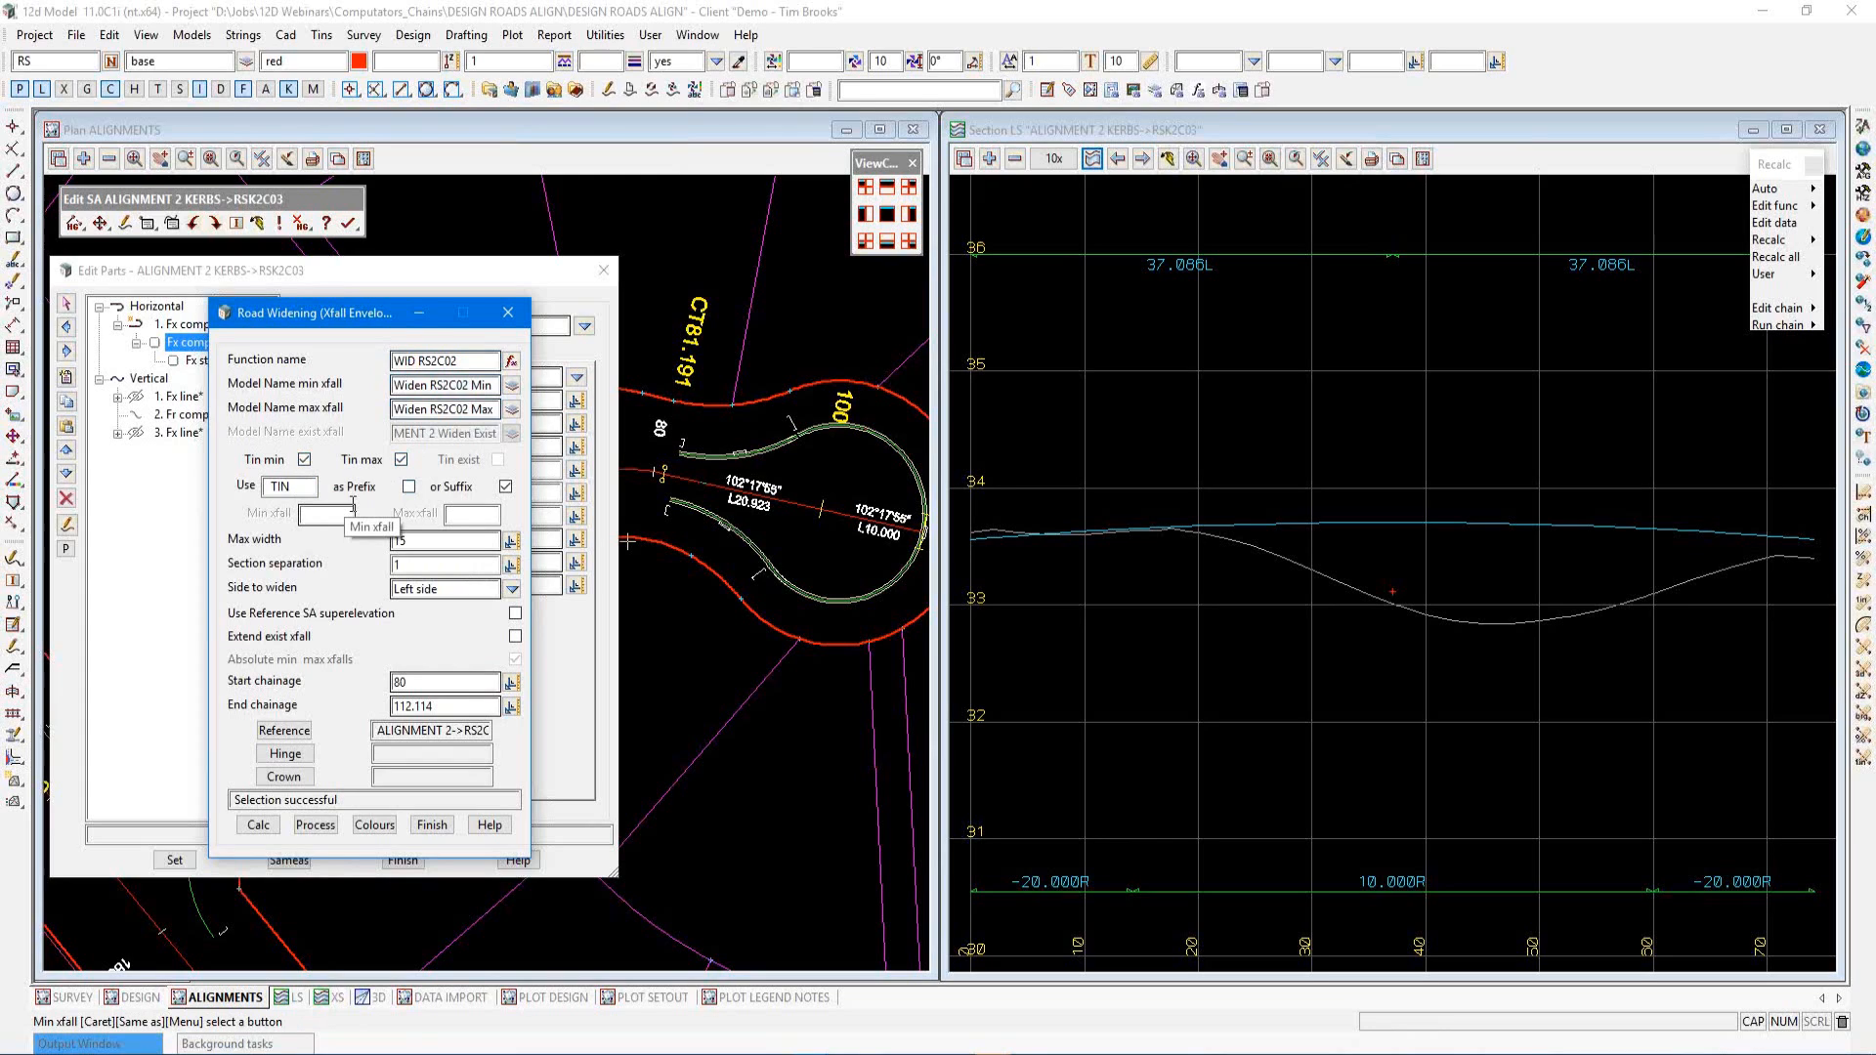
left_click(340, 515)
type("-3")
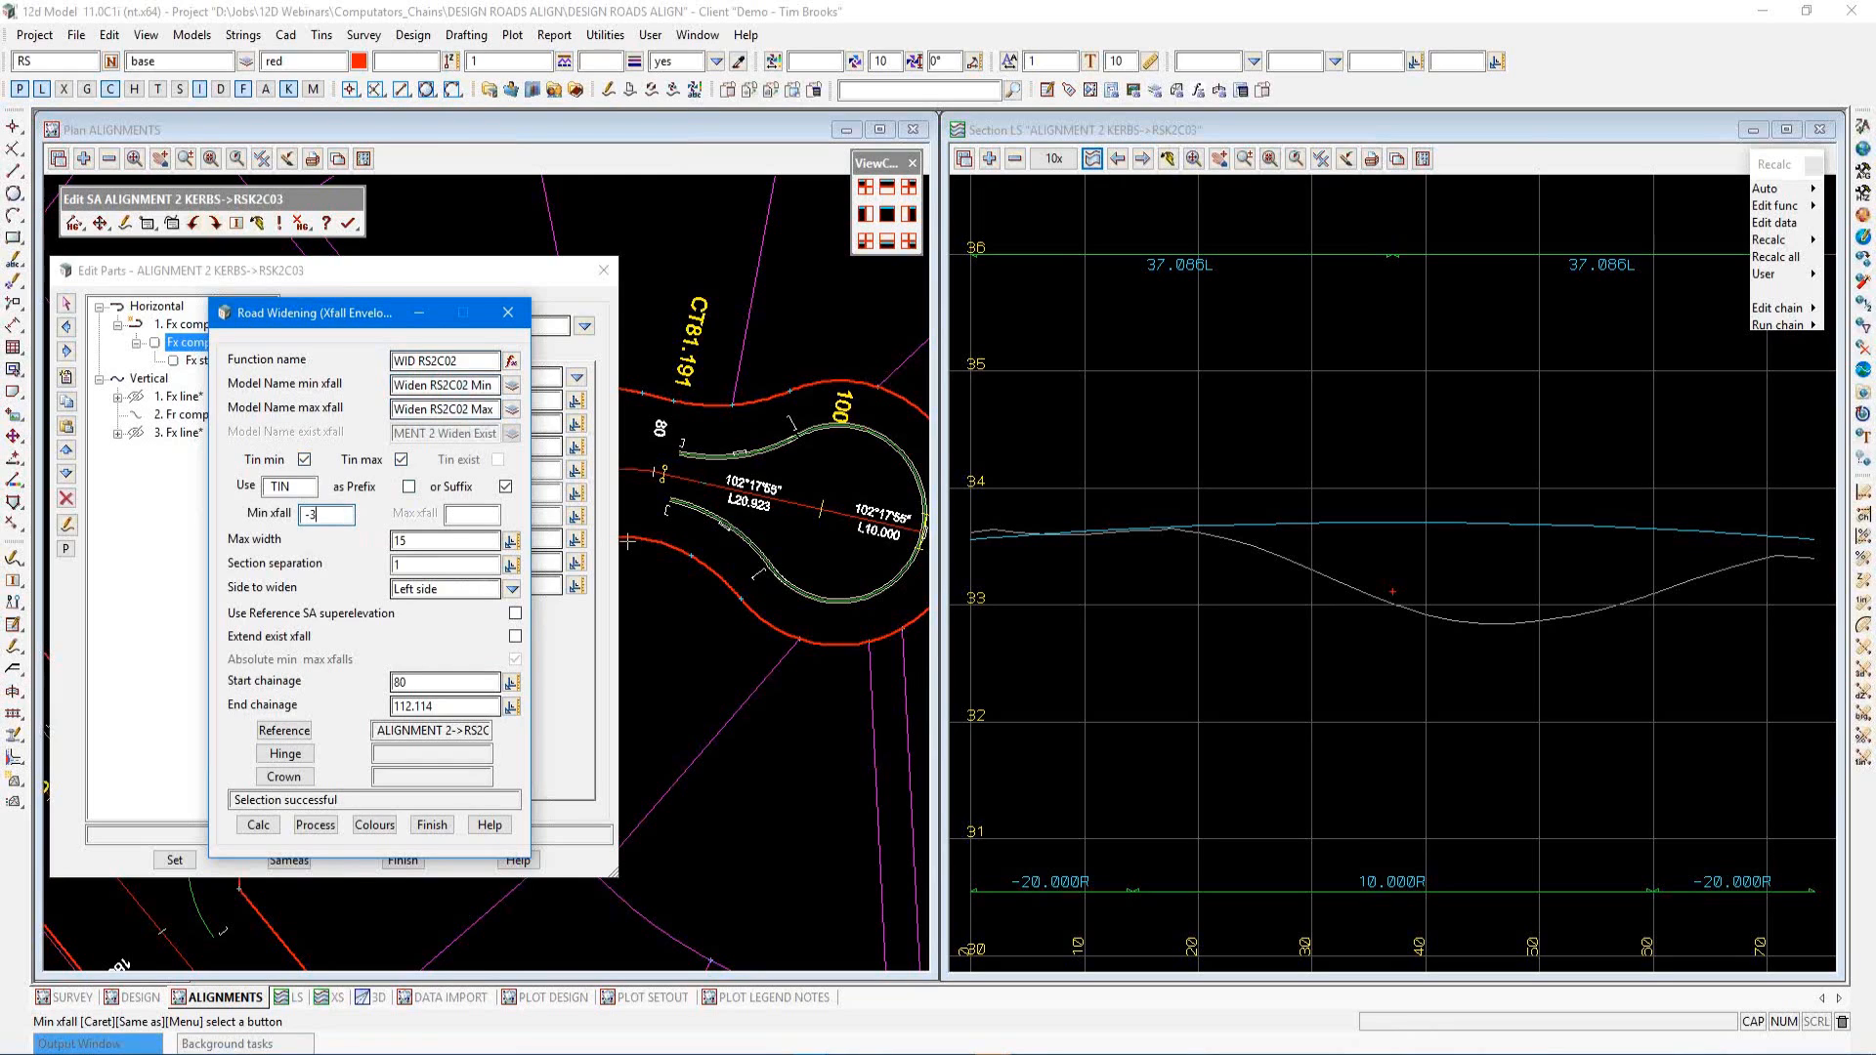
left_click(456, 517)
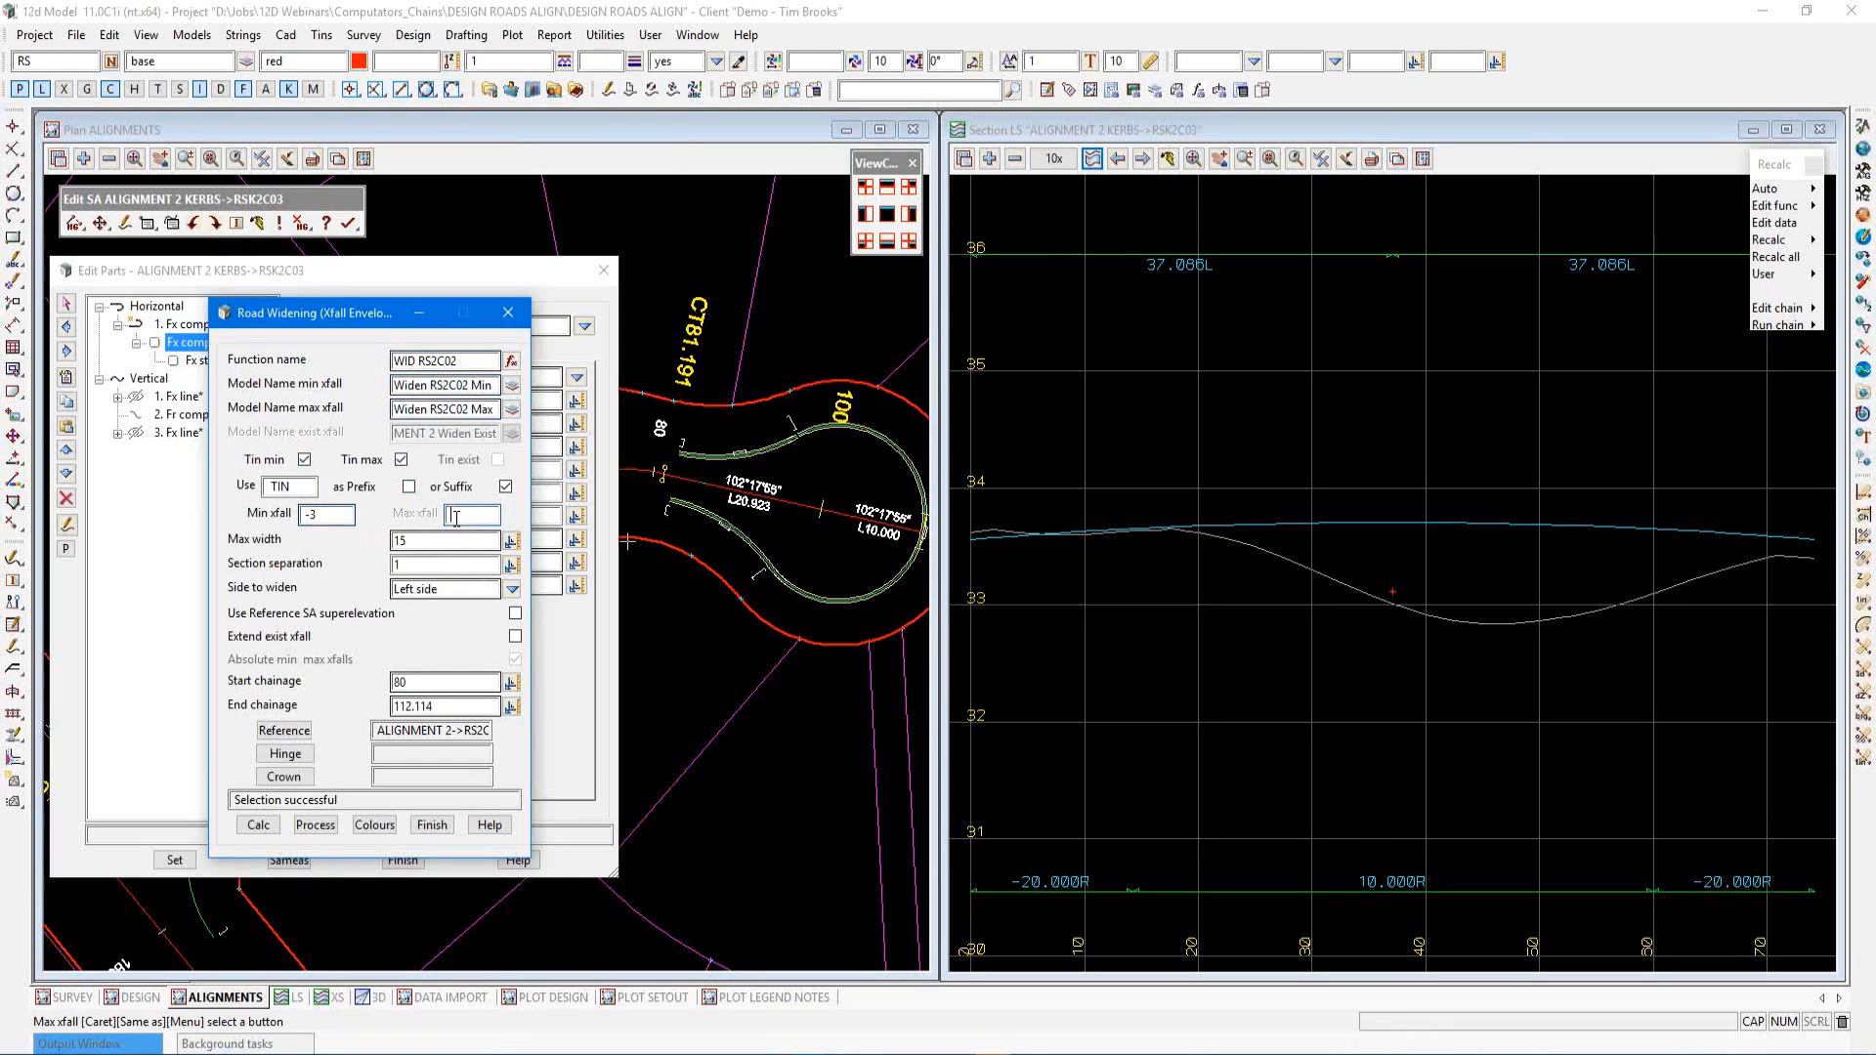
type("3")
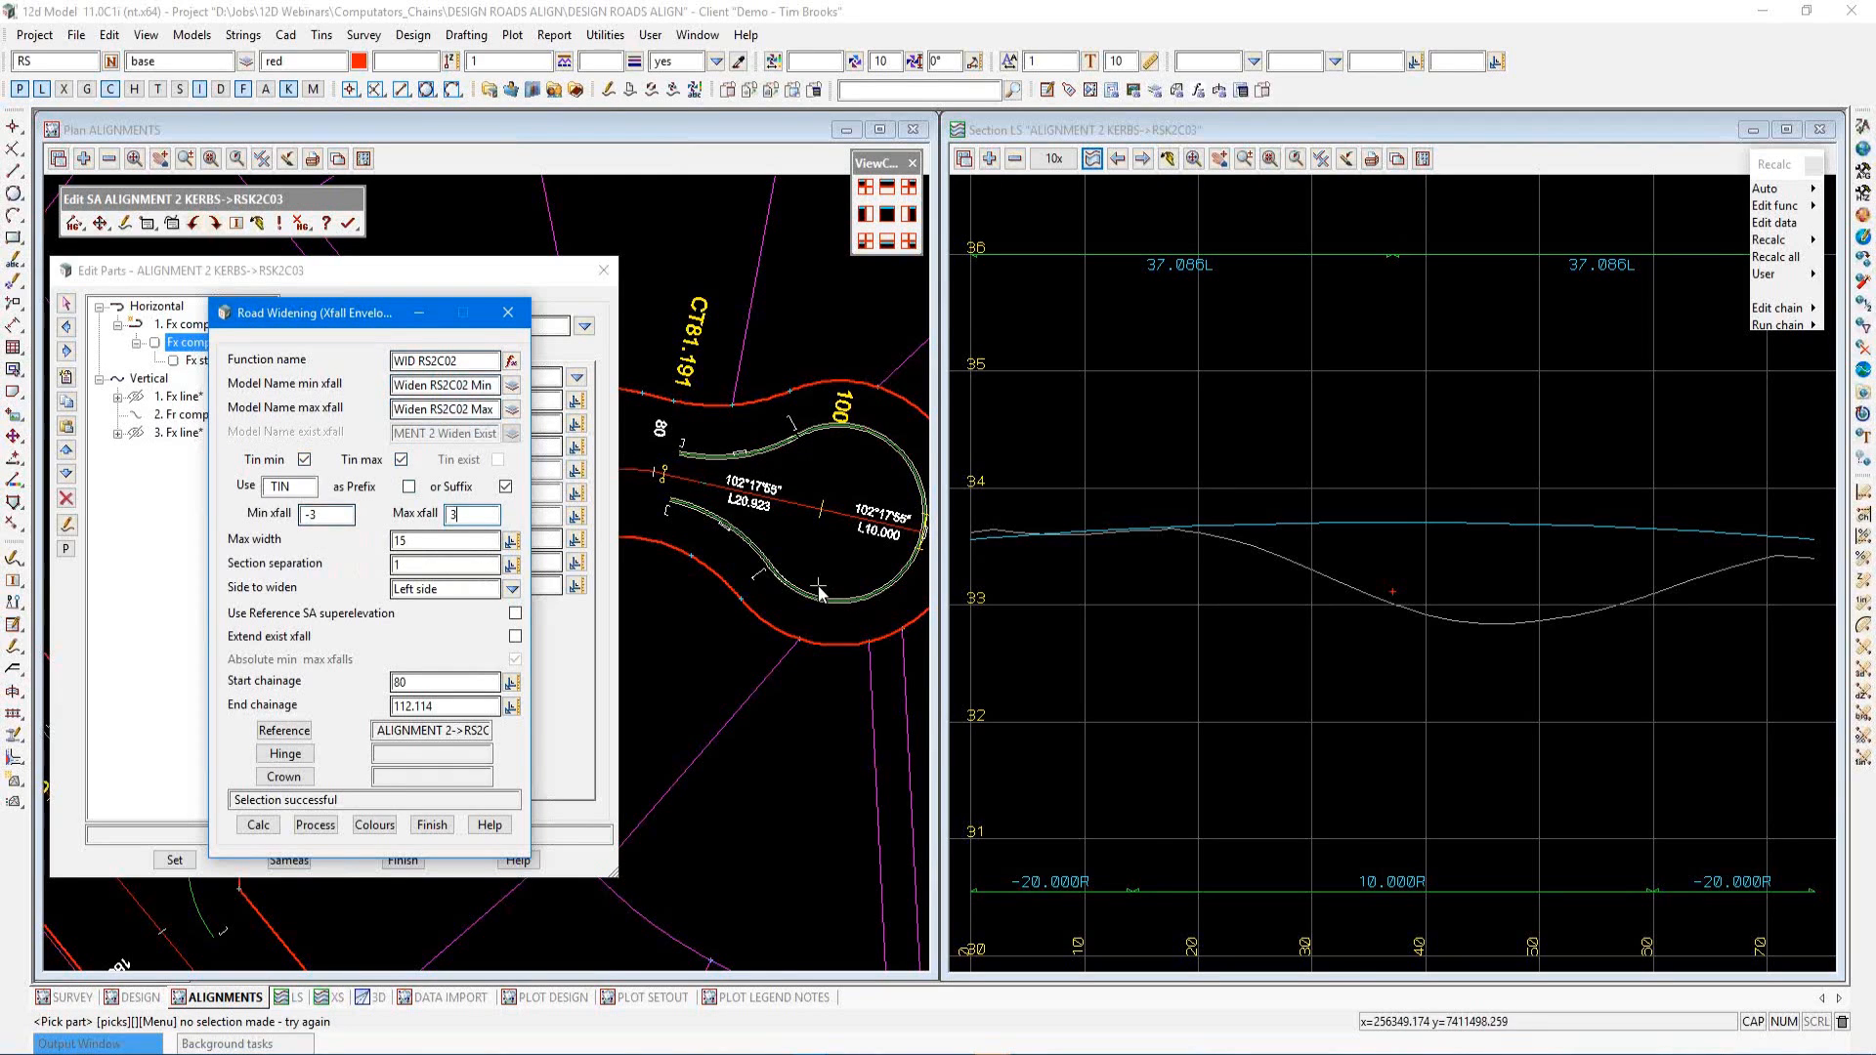
Set the side to widen to Both sides
left_click(406, 541)
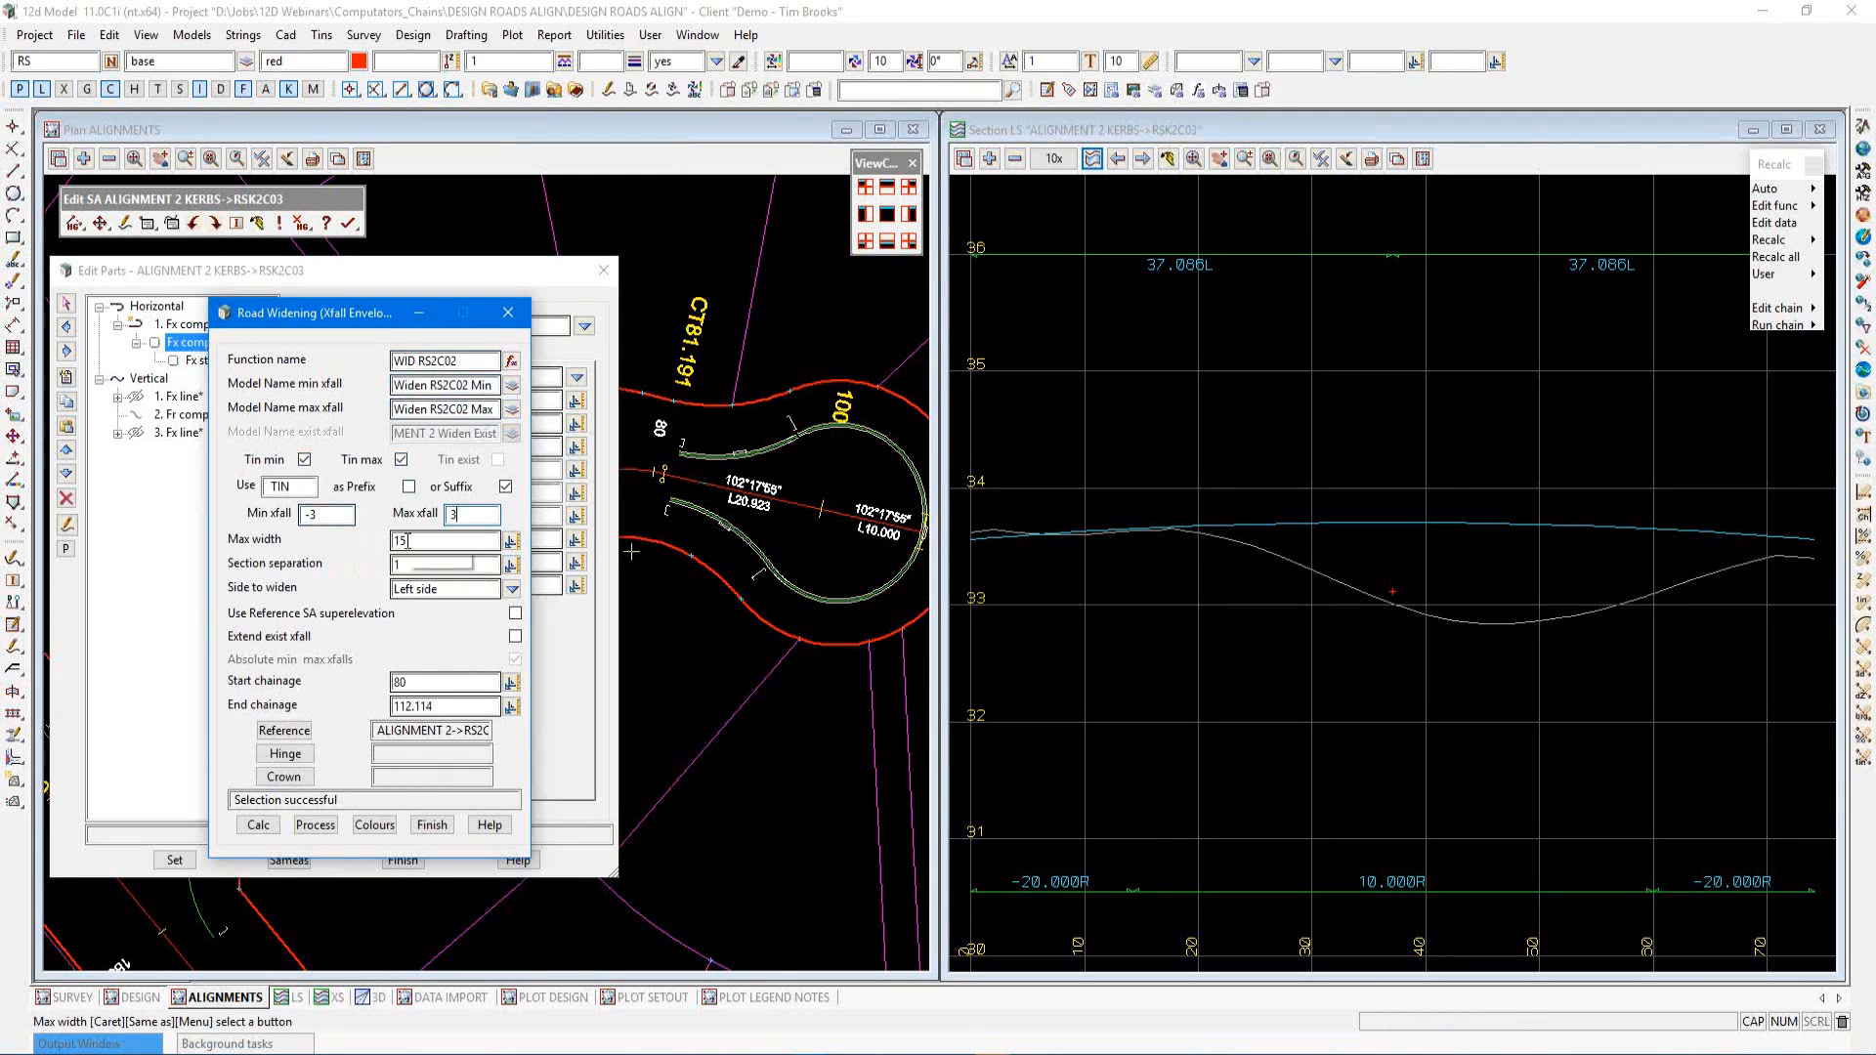
left_click(412, 567)
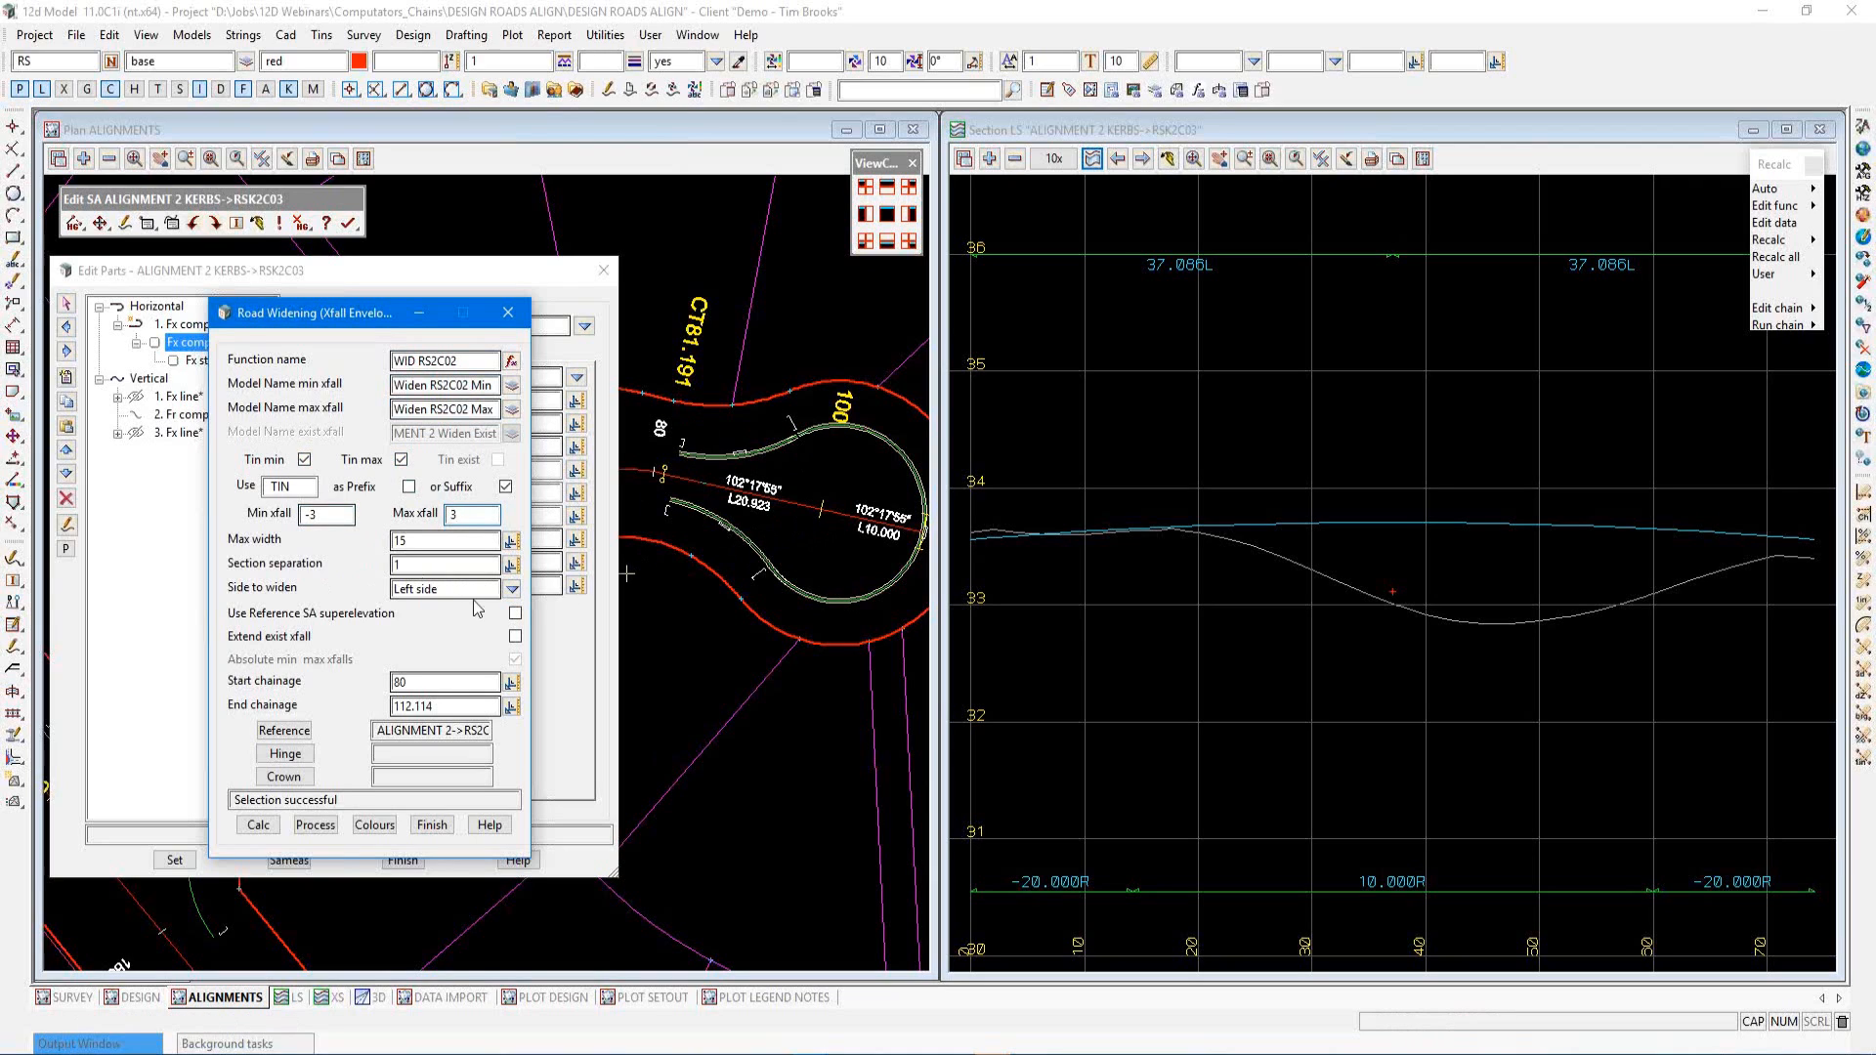
left_click(512, 590)
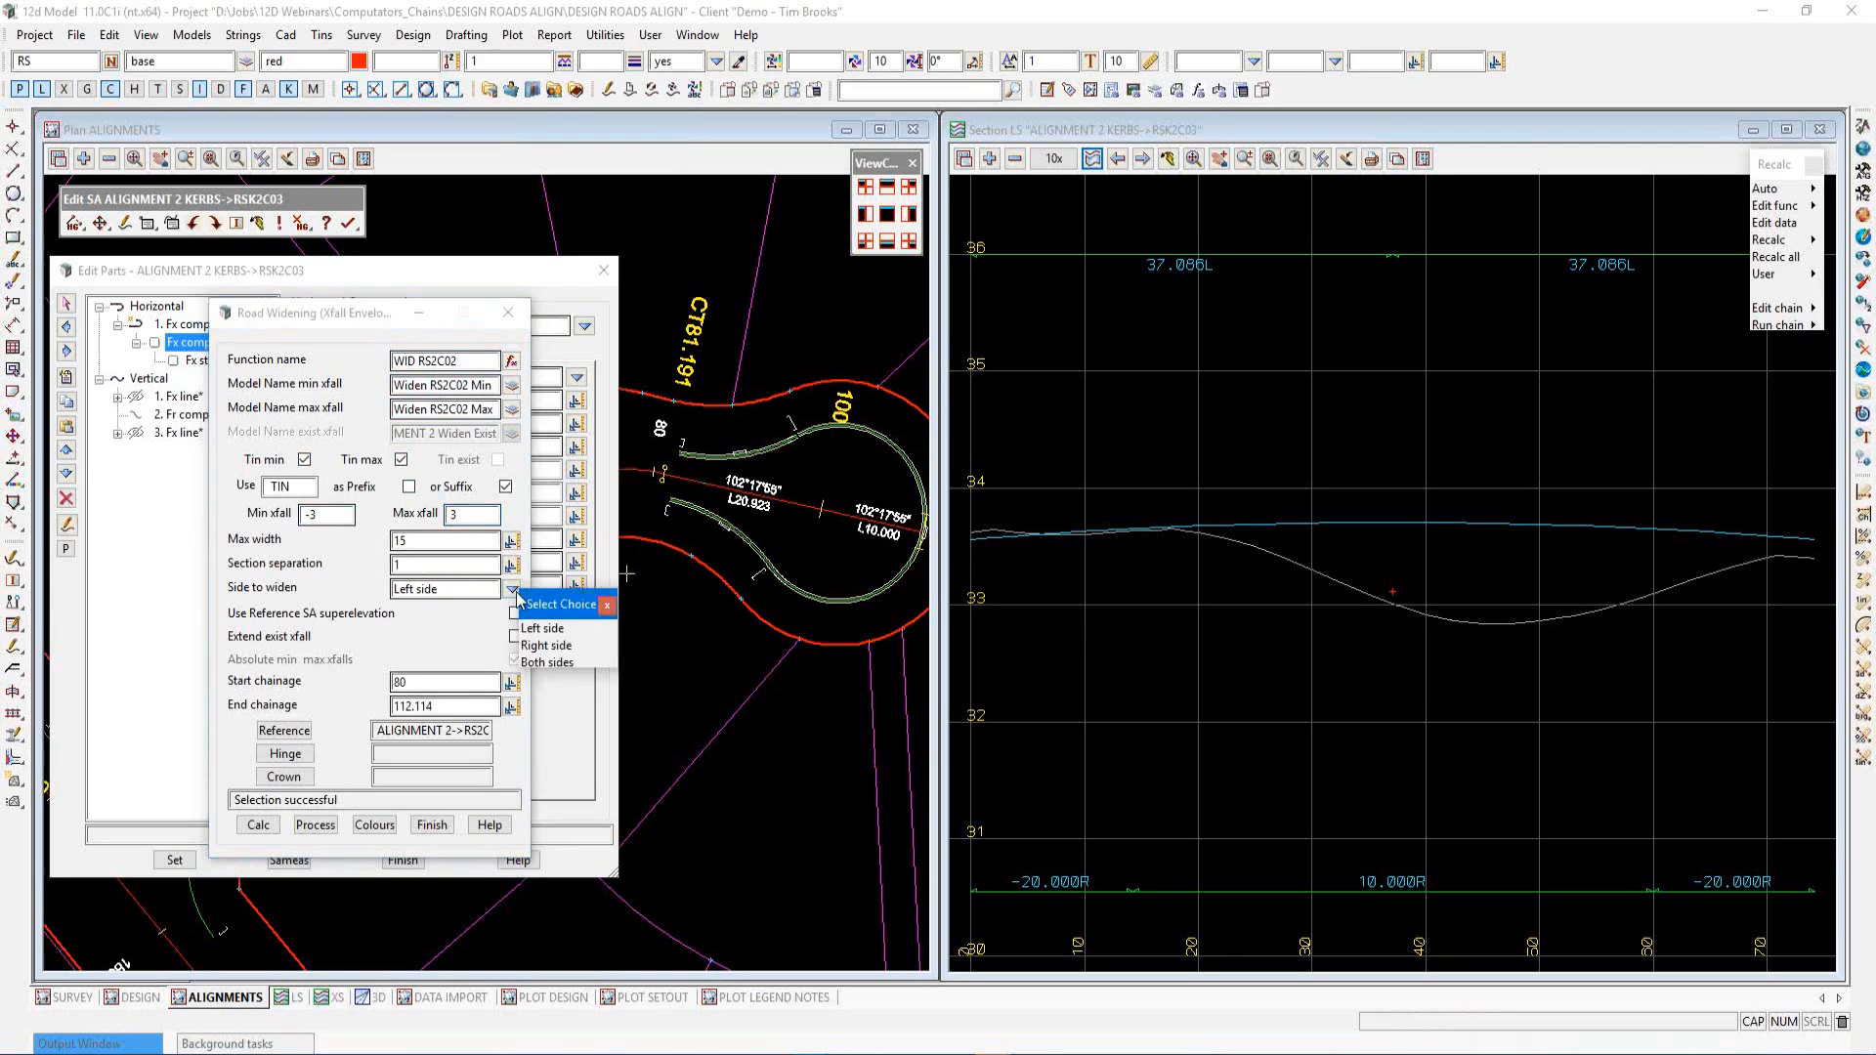
left_click(536, 663)
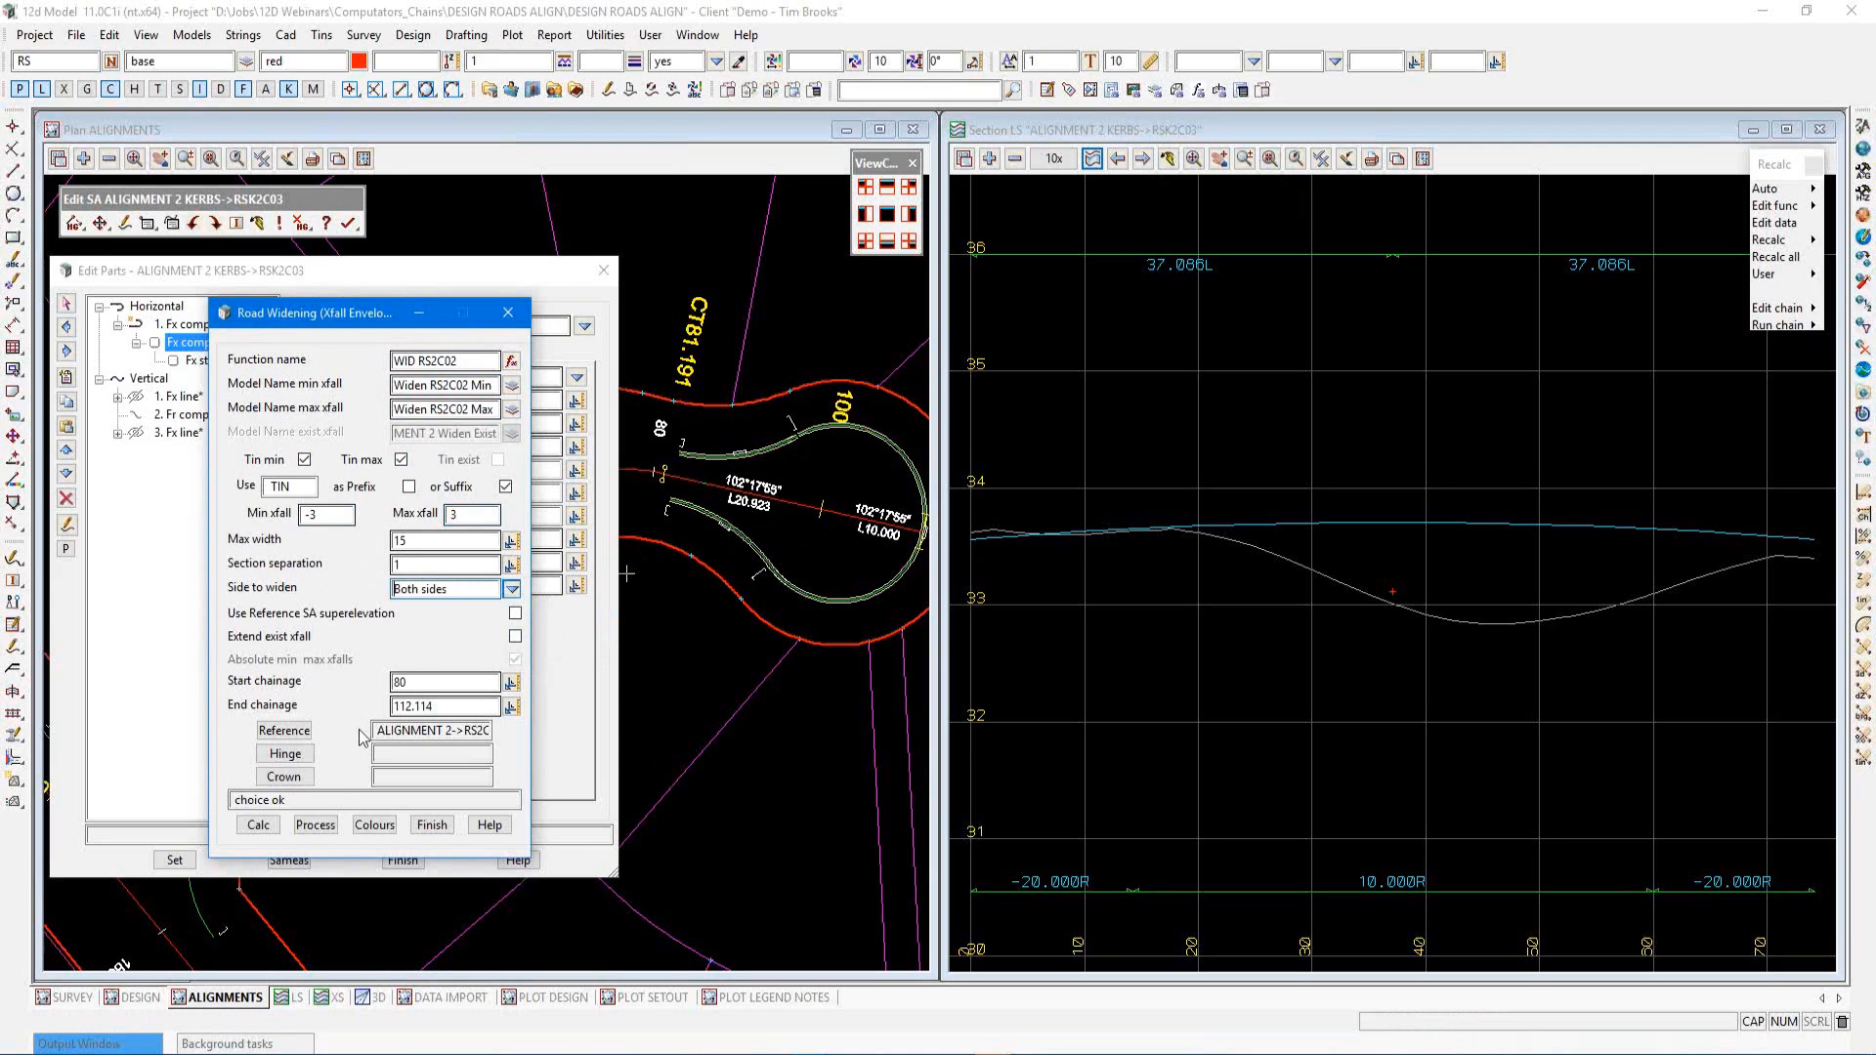
Set the widening colours to magenta for min and orange for max, then apply and close
left_click(382, 827)
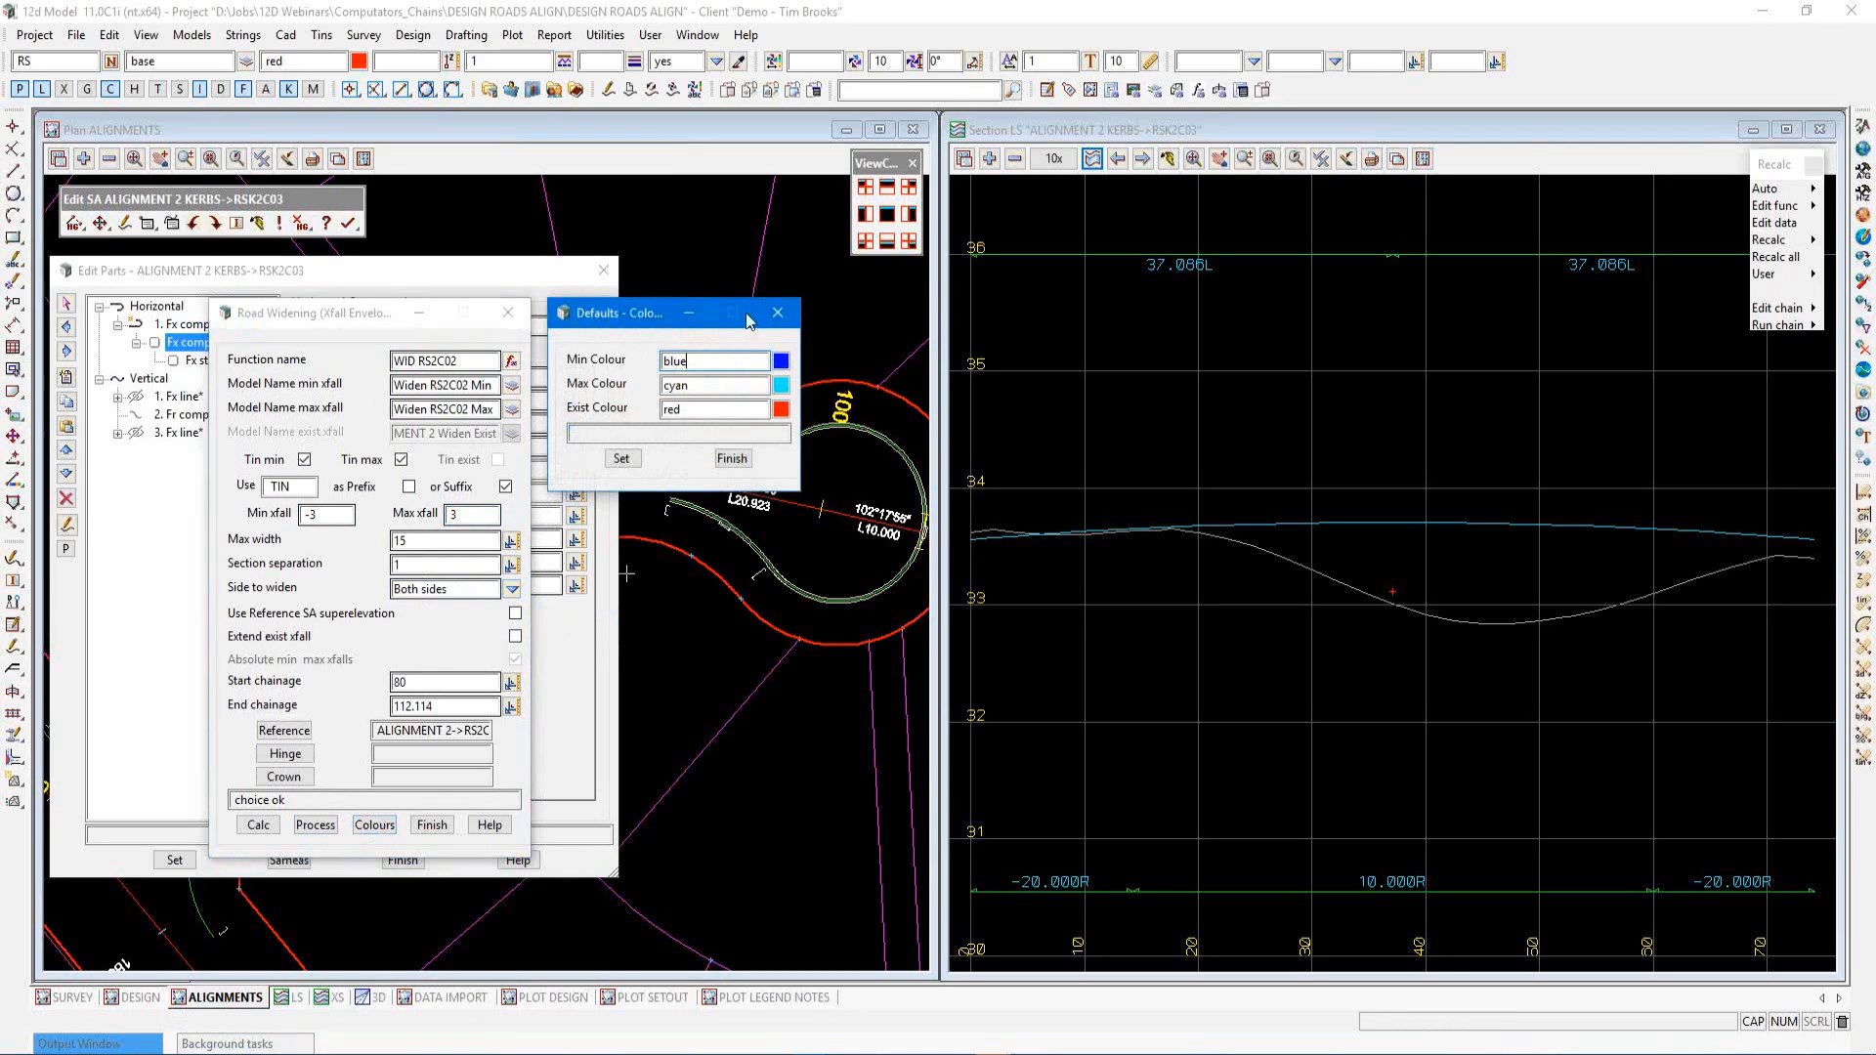
left_click(782, 364)
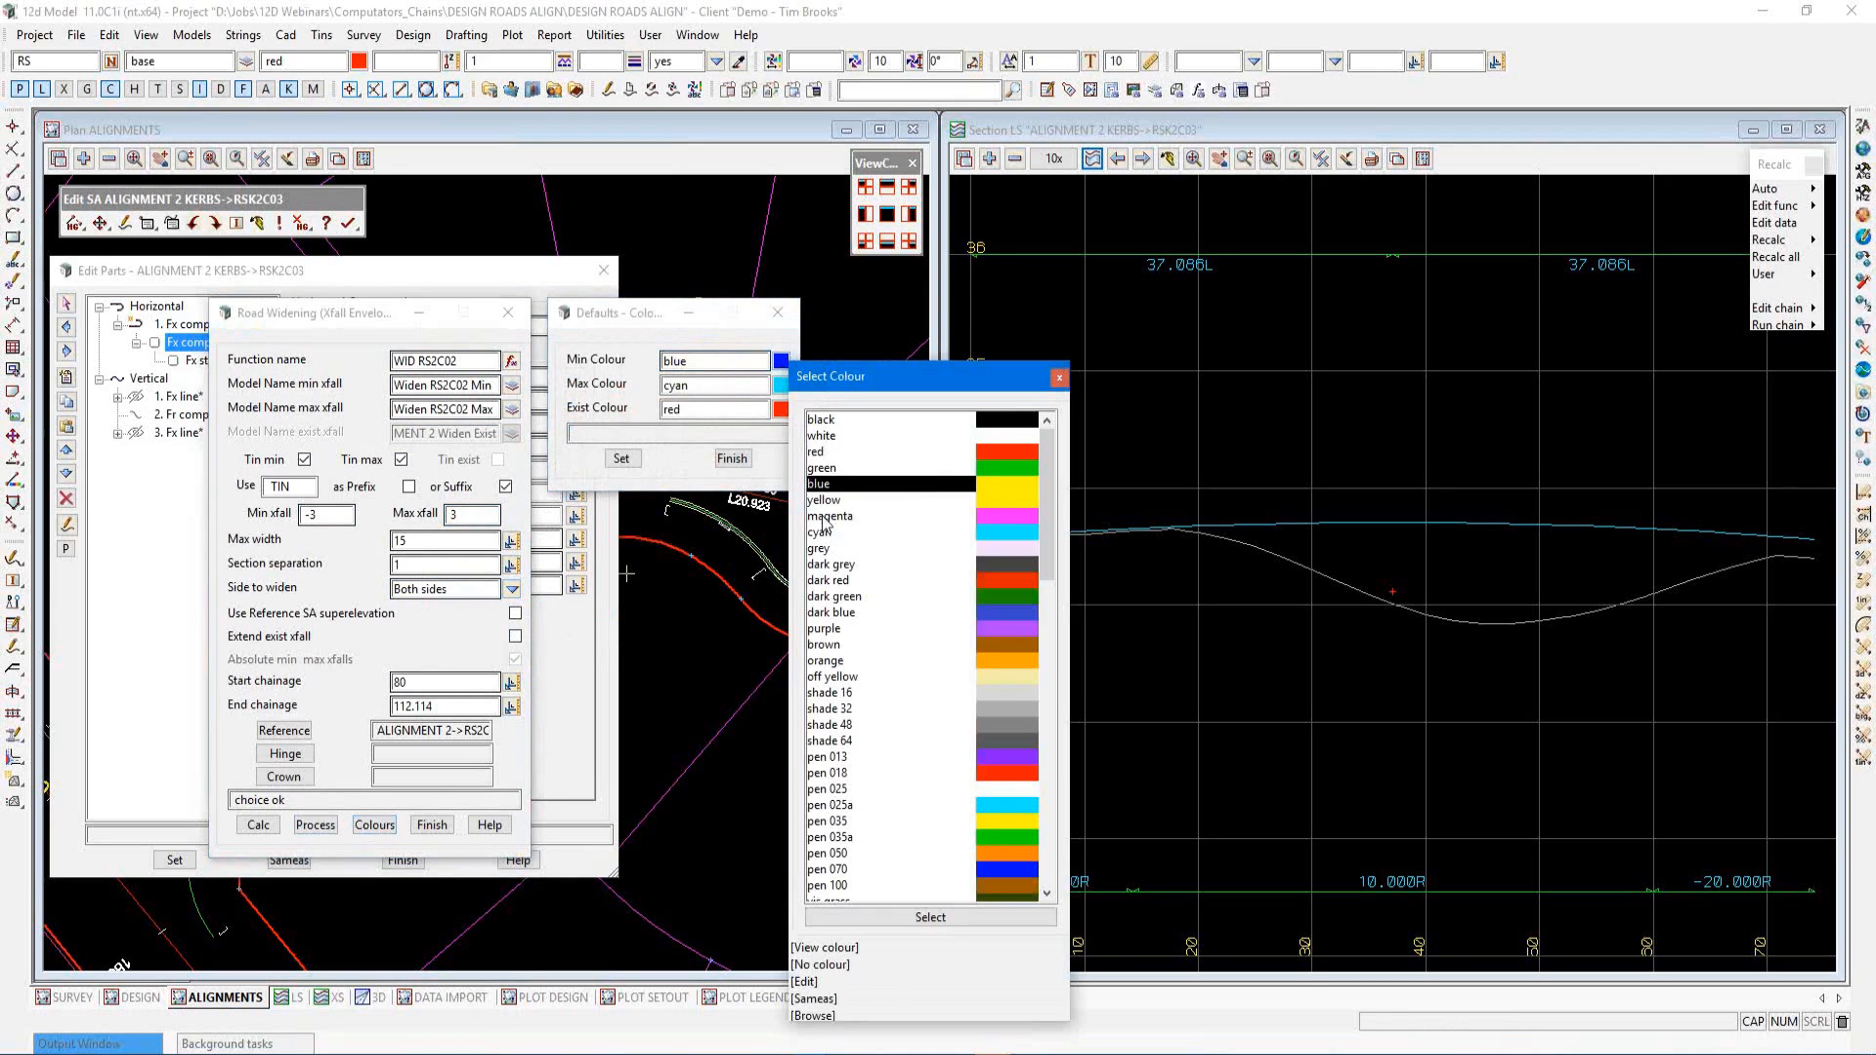
left_click(825, 518)
double_click(825, 518)
left_click(780, 385)
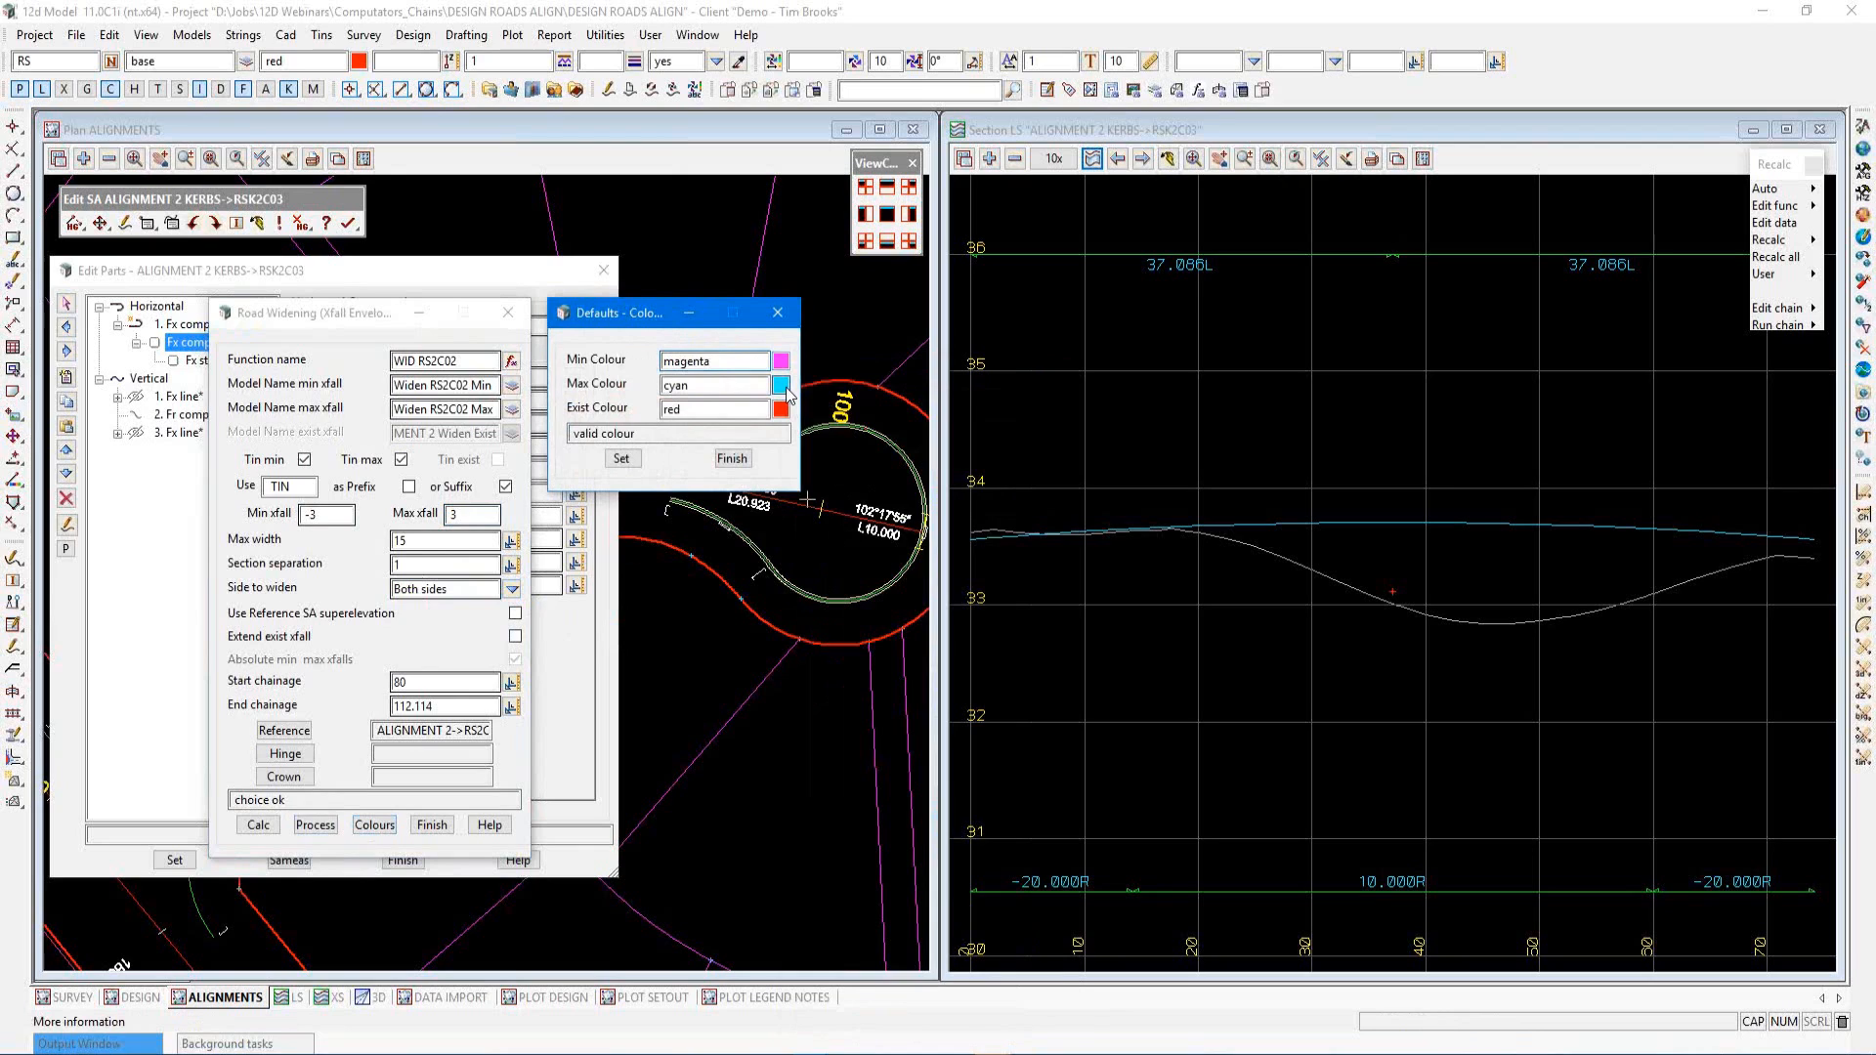
double_click(827, 687)
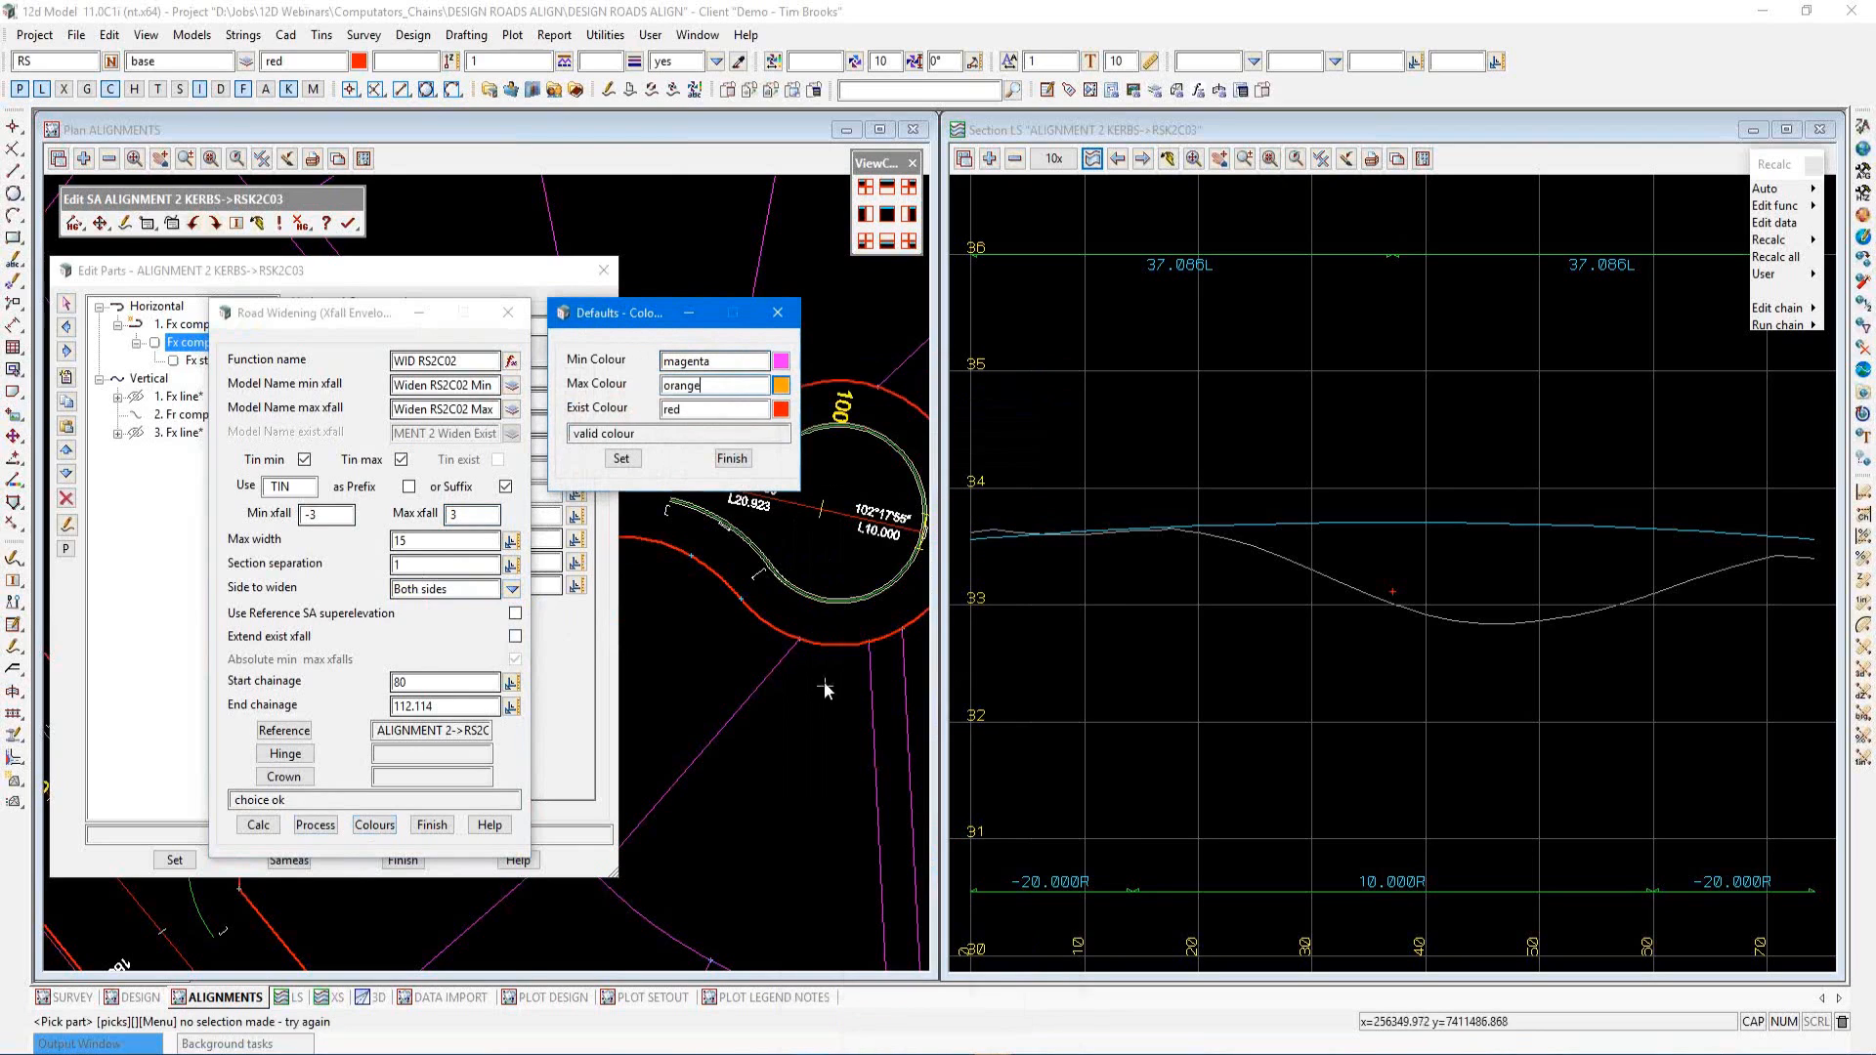
left_click(625, 459)
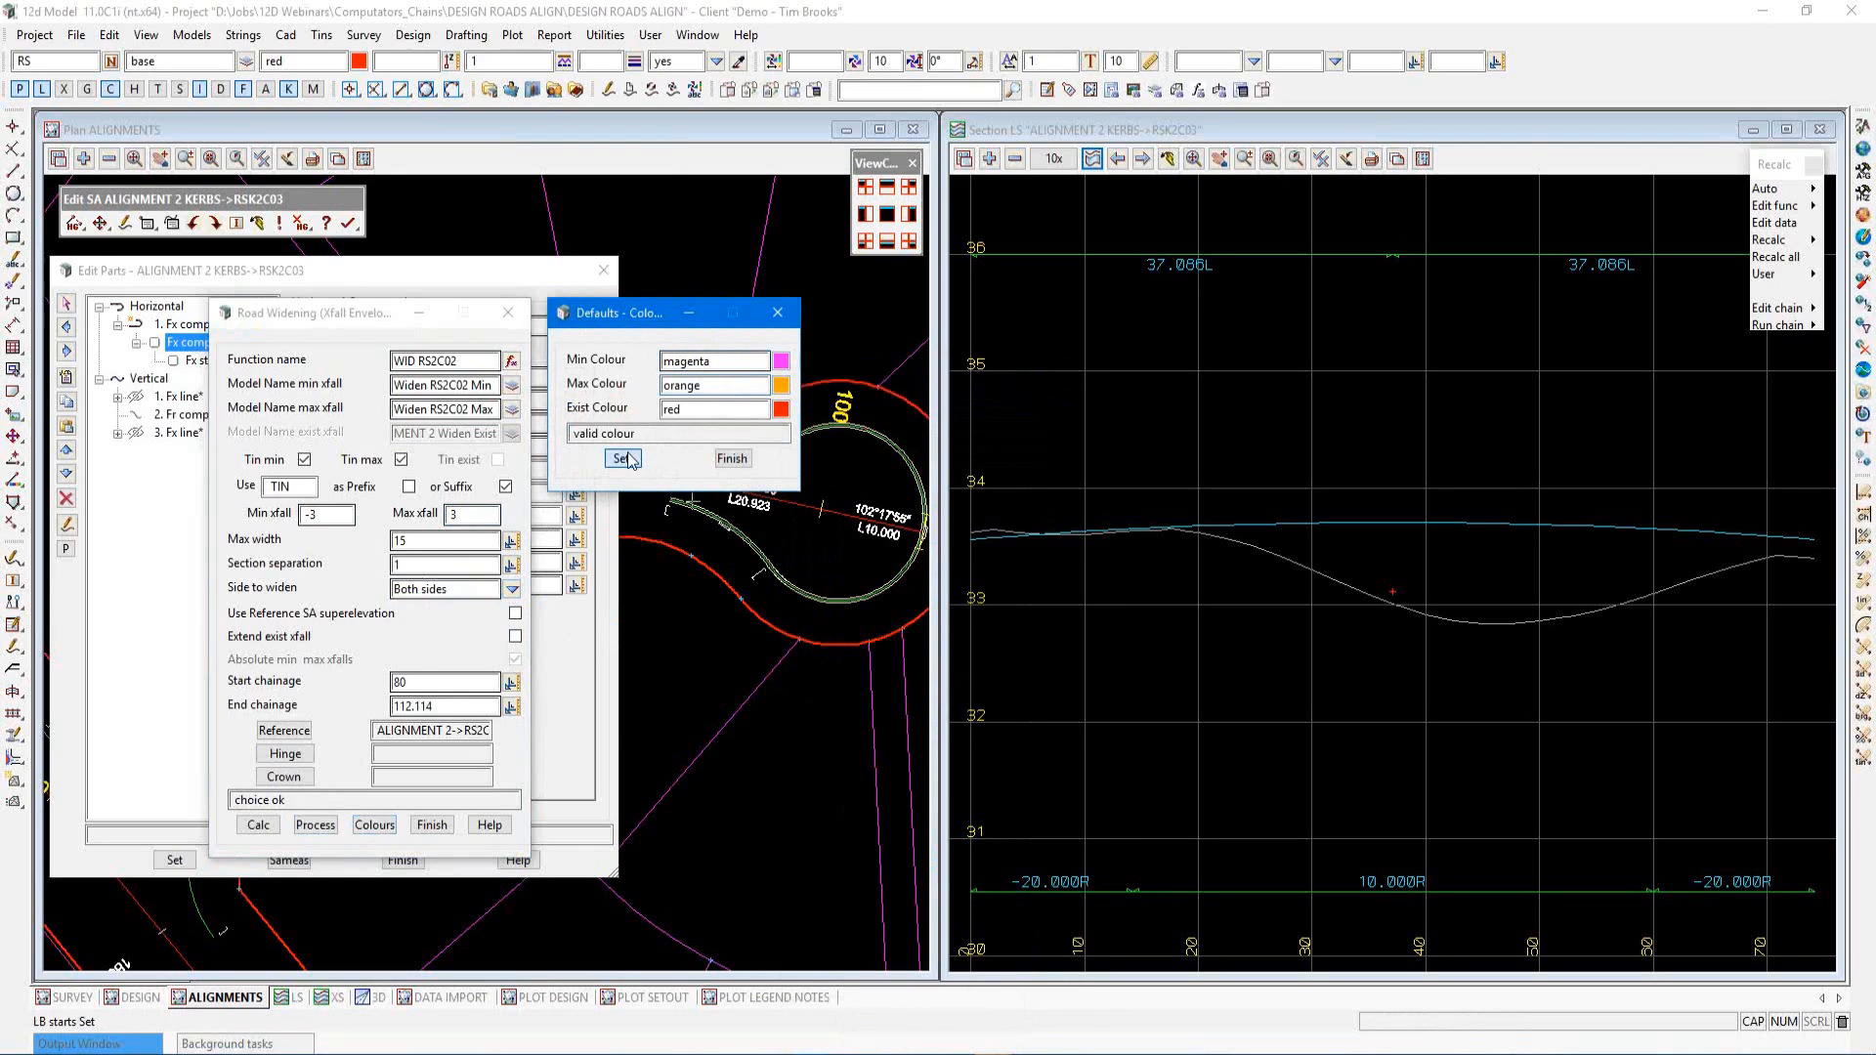
left_click(732, 459)
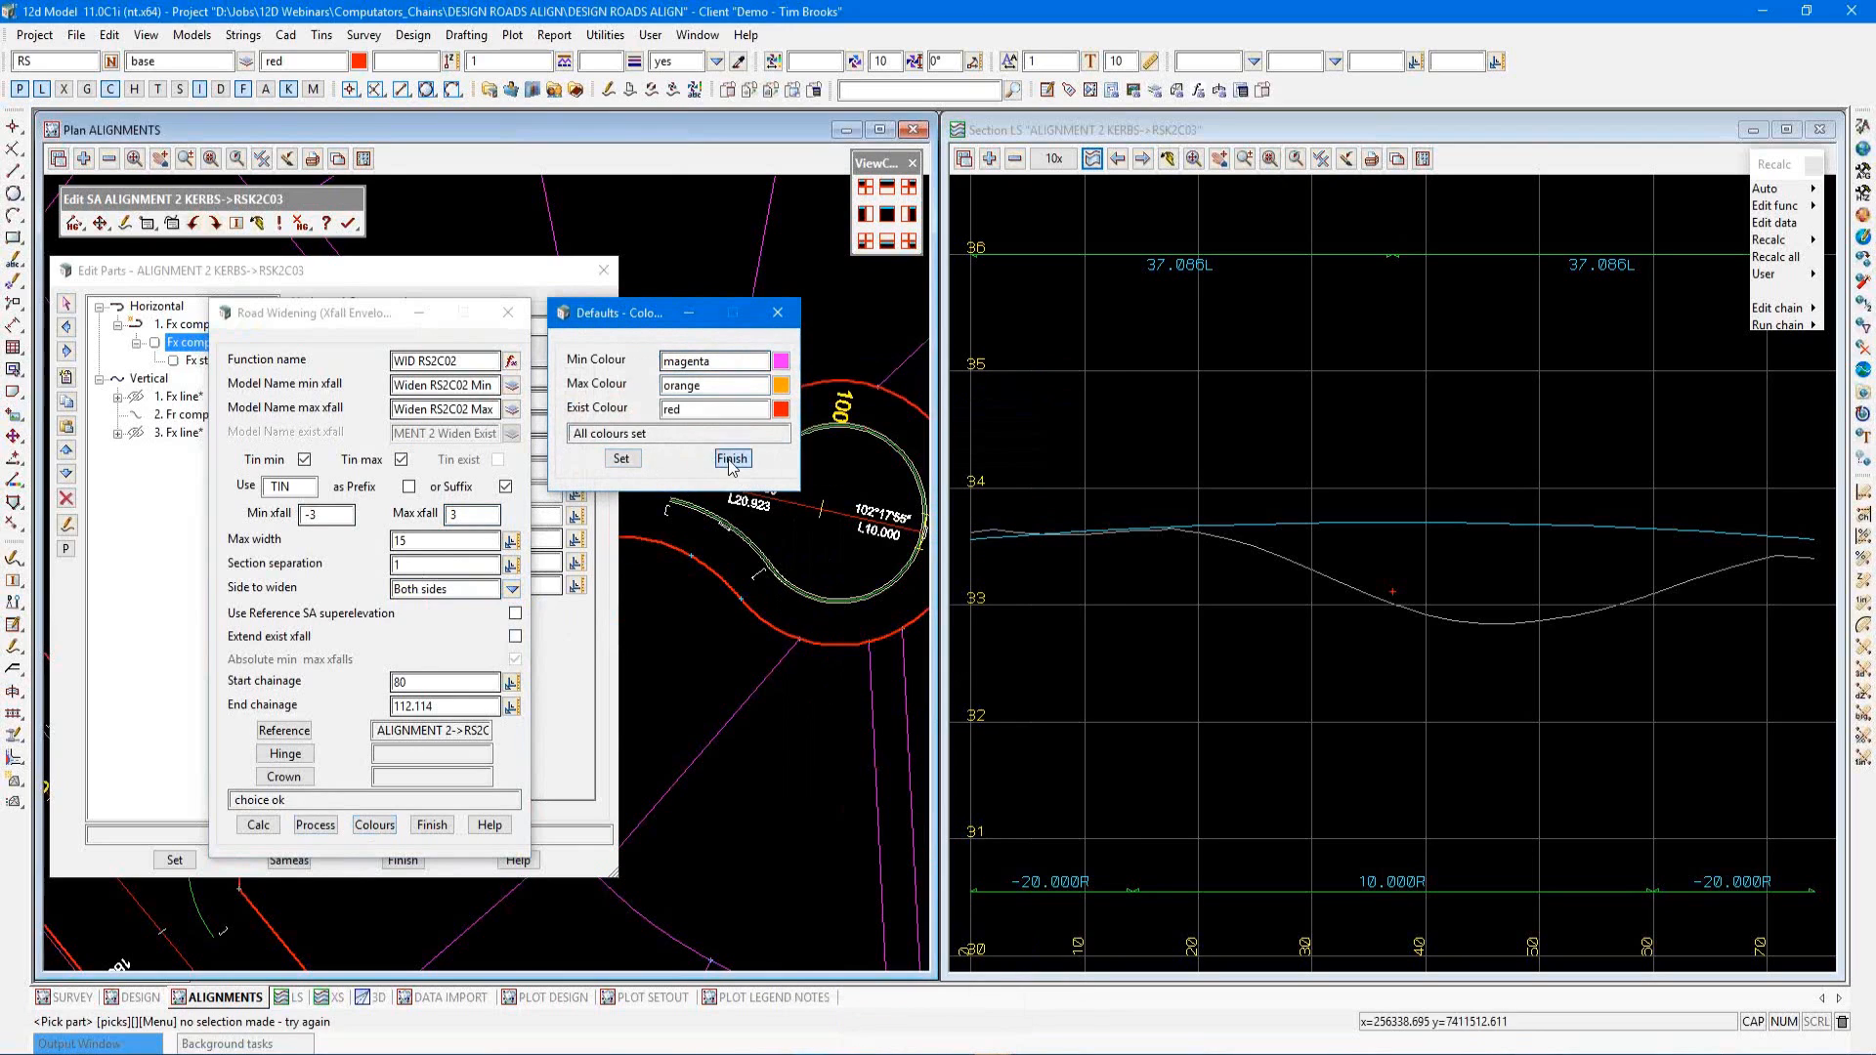
Process the widening xfall envelope and close the Road Widening tool
left_click(321, 831)
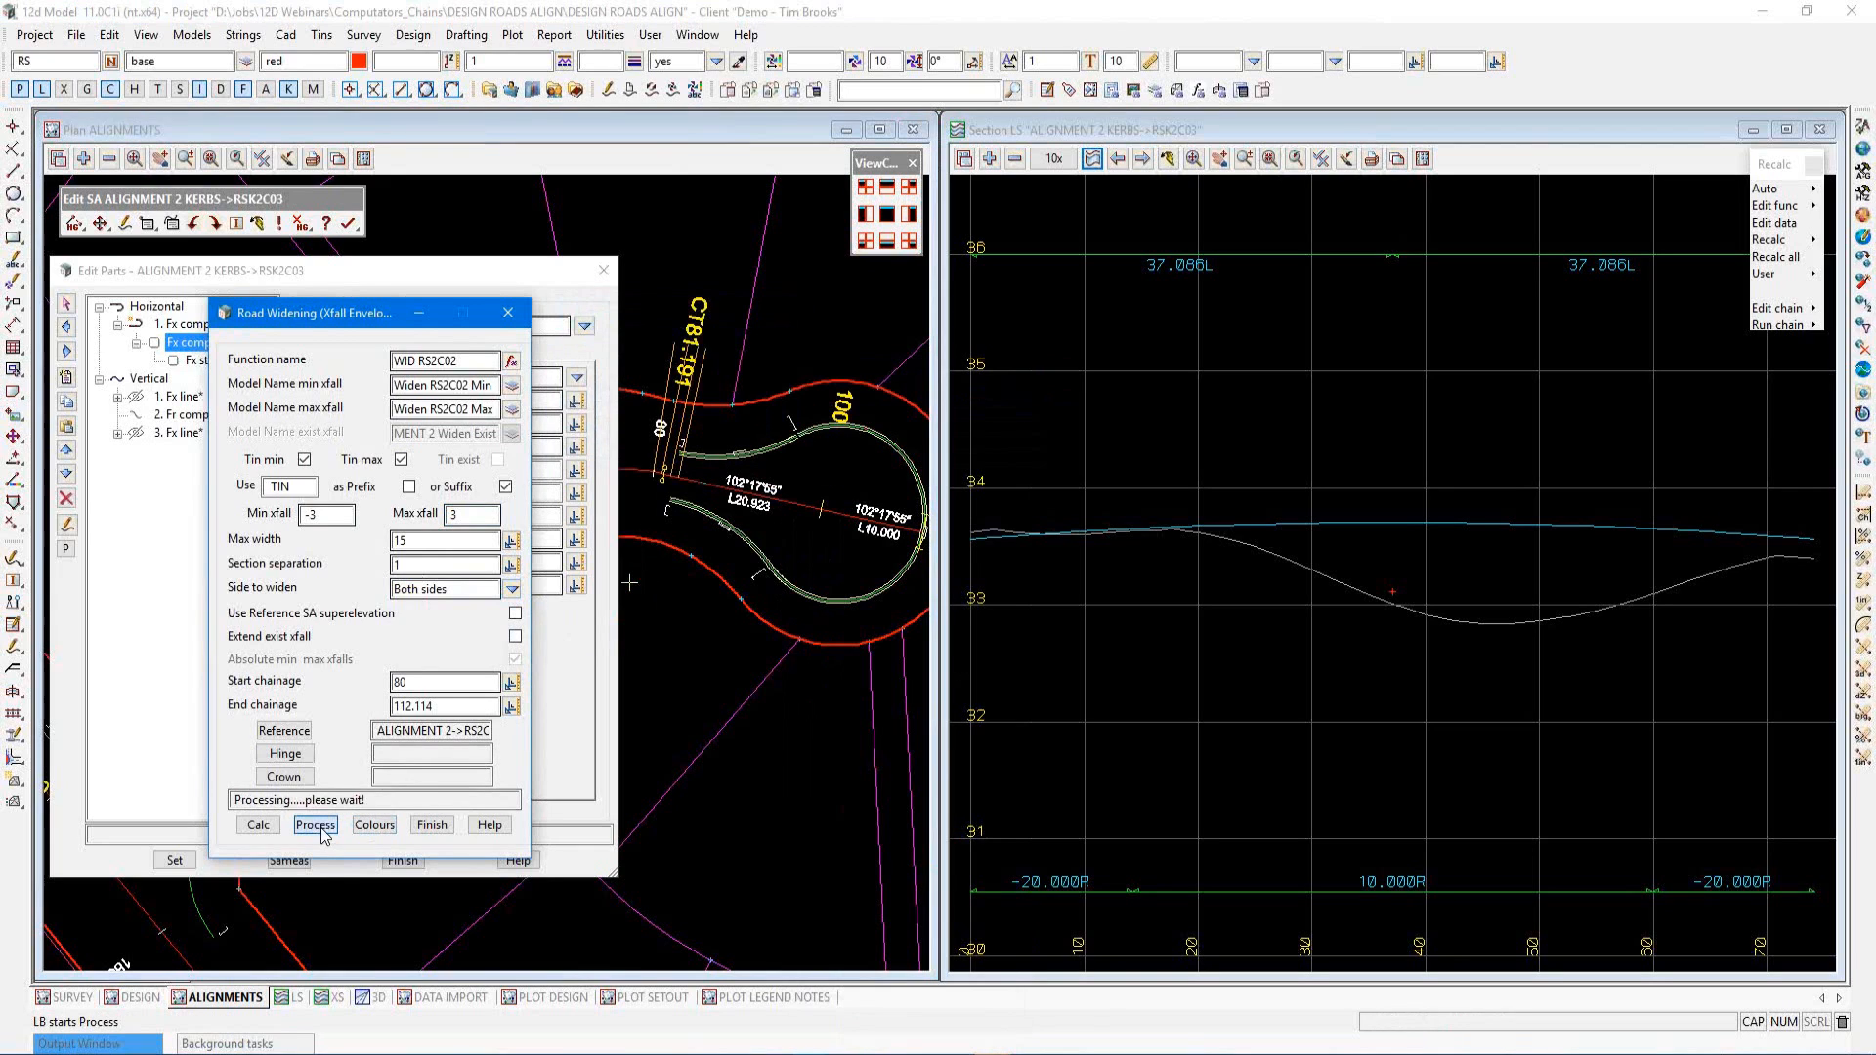
scroll(712, 726, "down", 1)
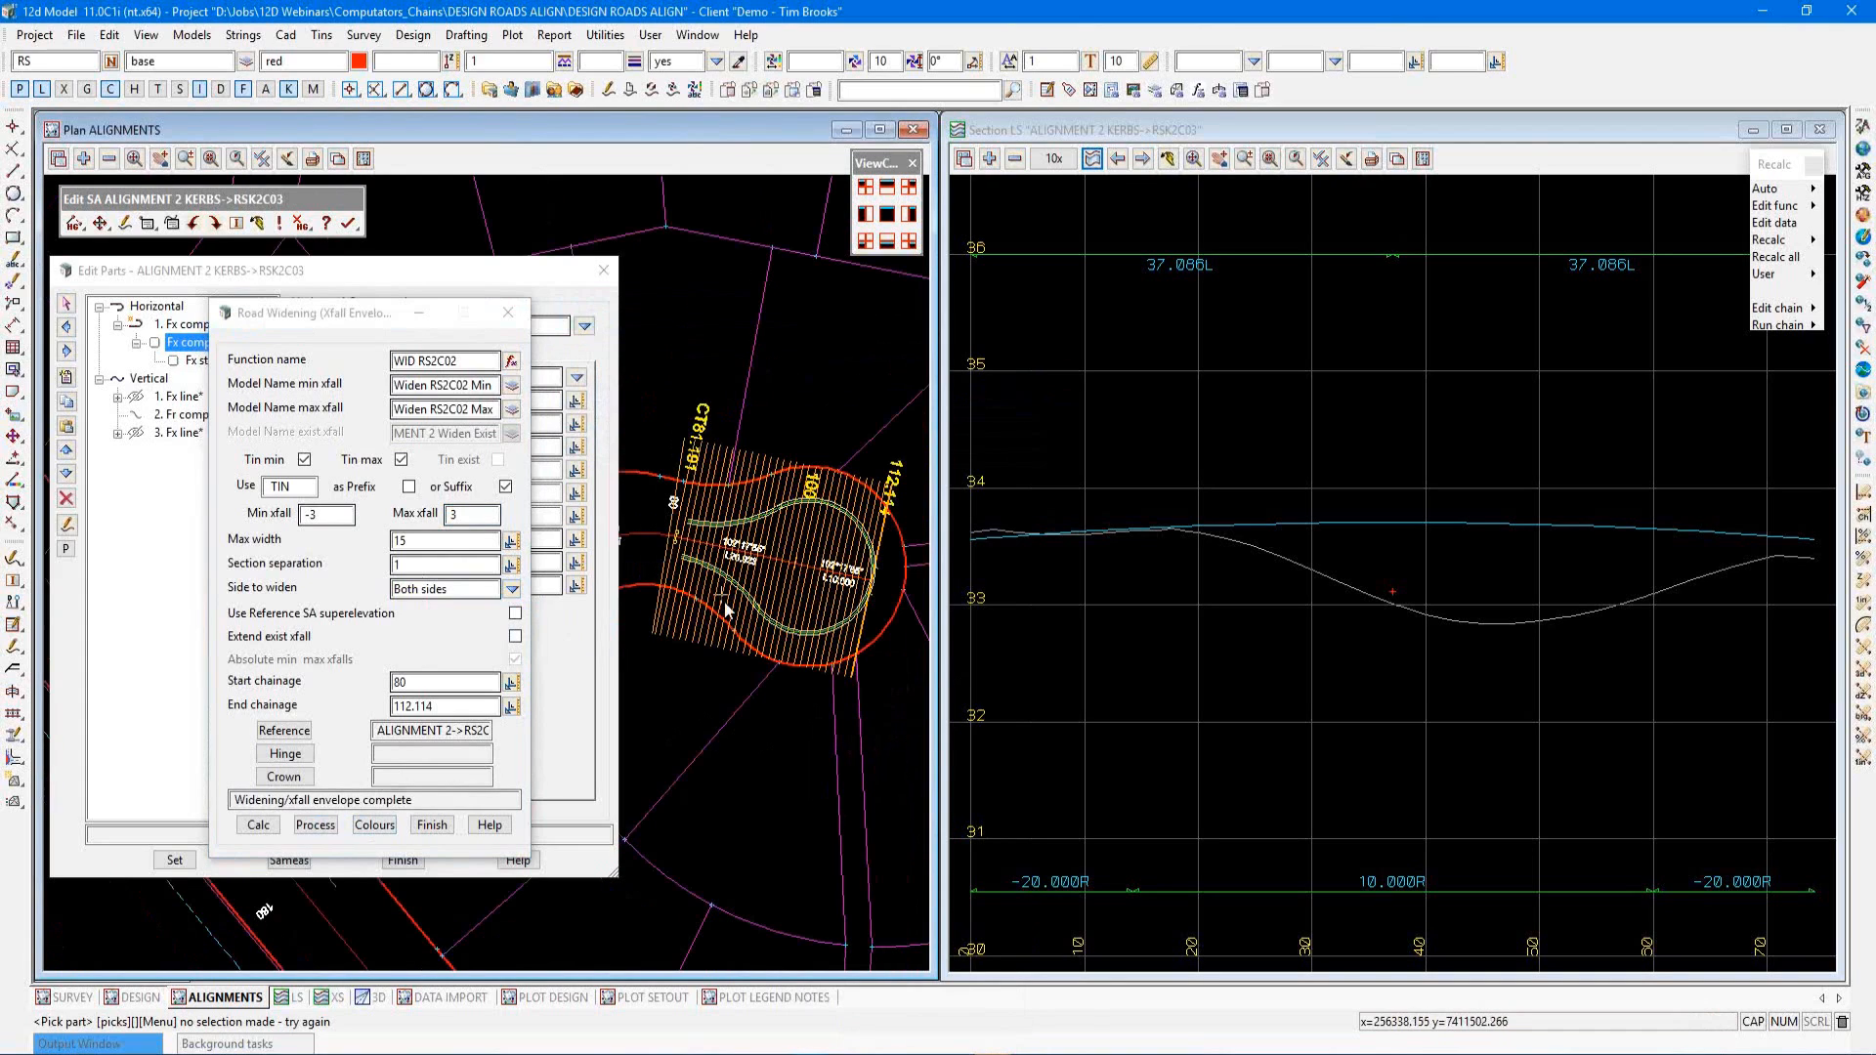
left_click(444, 827)
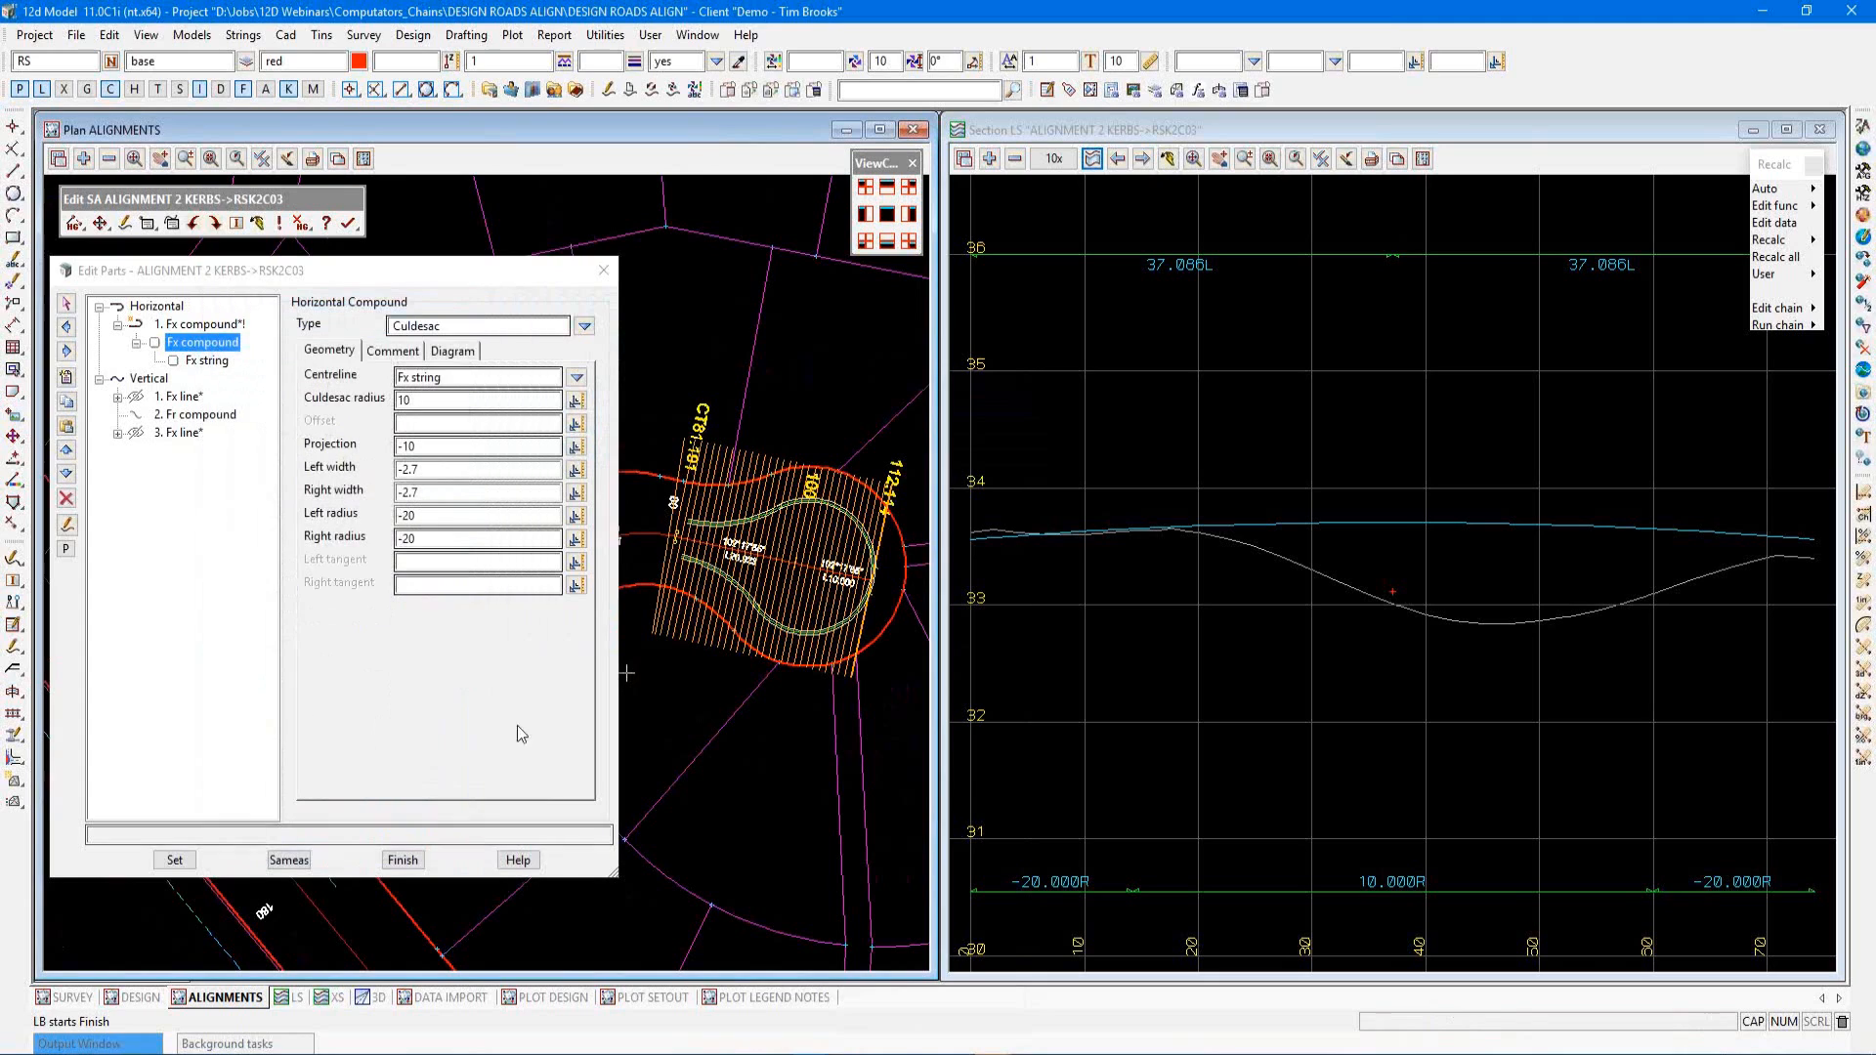
Remove the Widen RS2C02 Max and Widen RS2C02 Min models from the plan view
left_click(112, 161)
left_click_drag(186, 211, 186, 226)
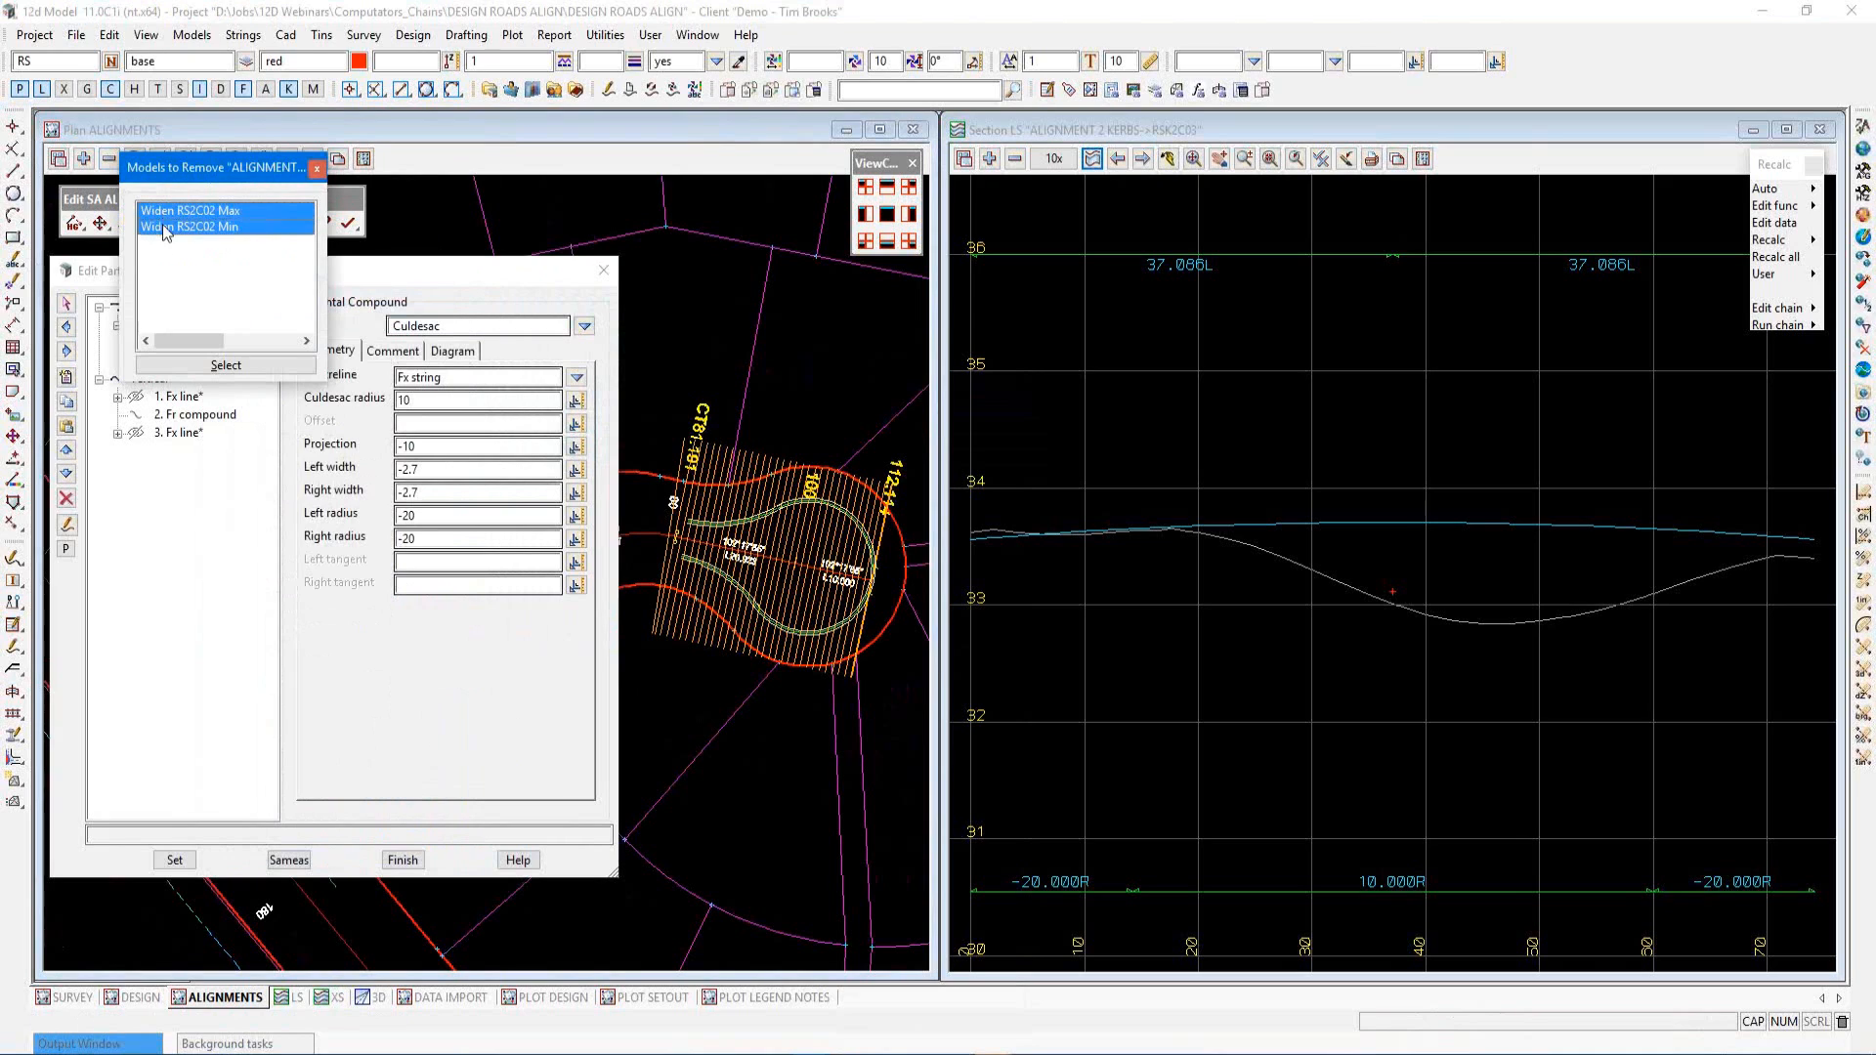
left_click(173, 366)
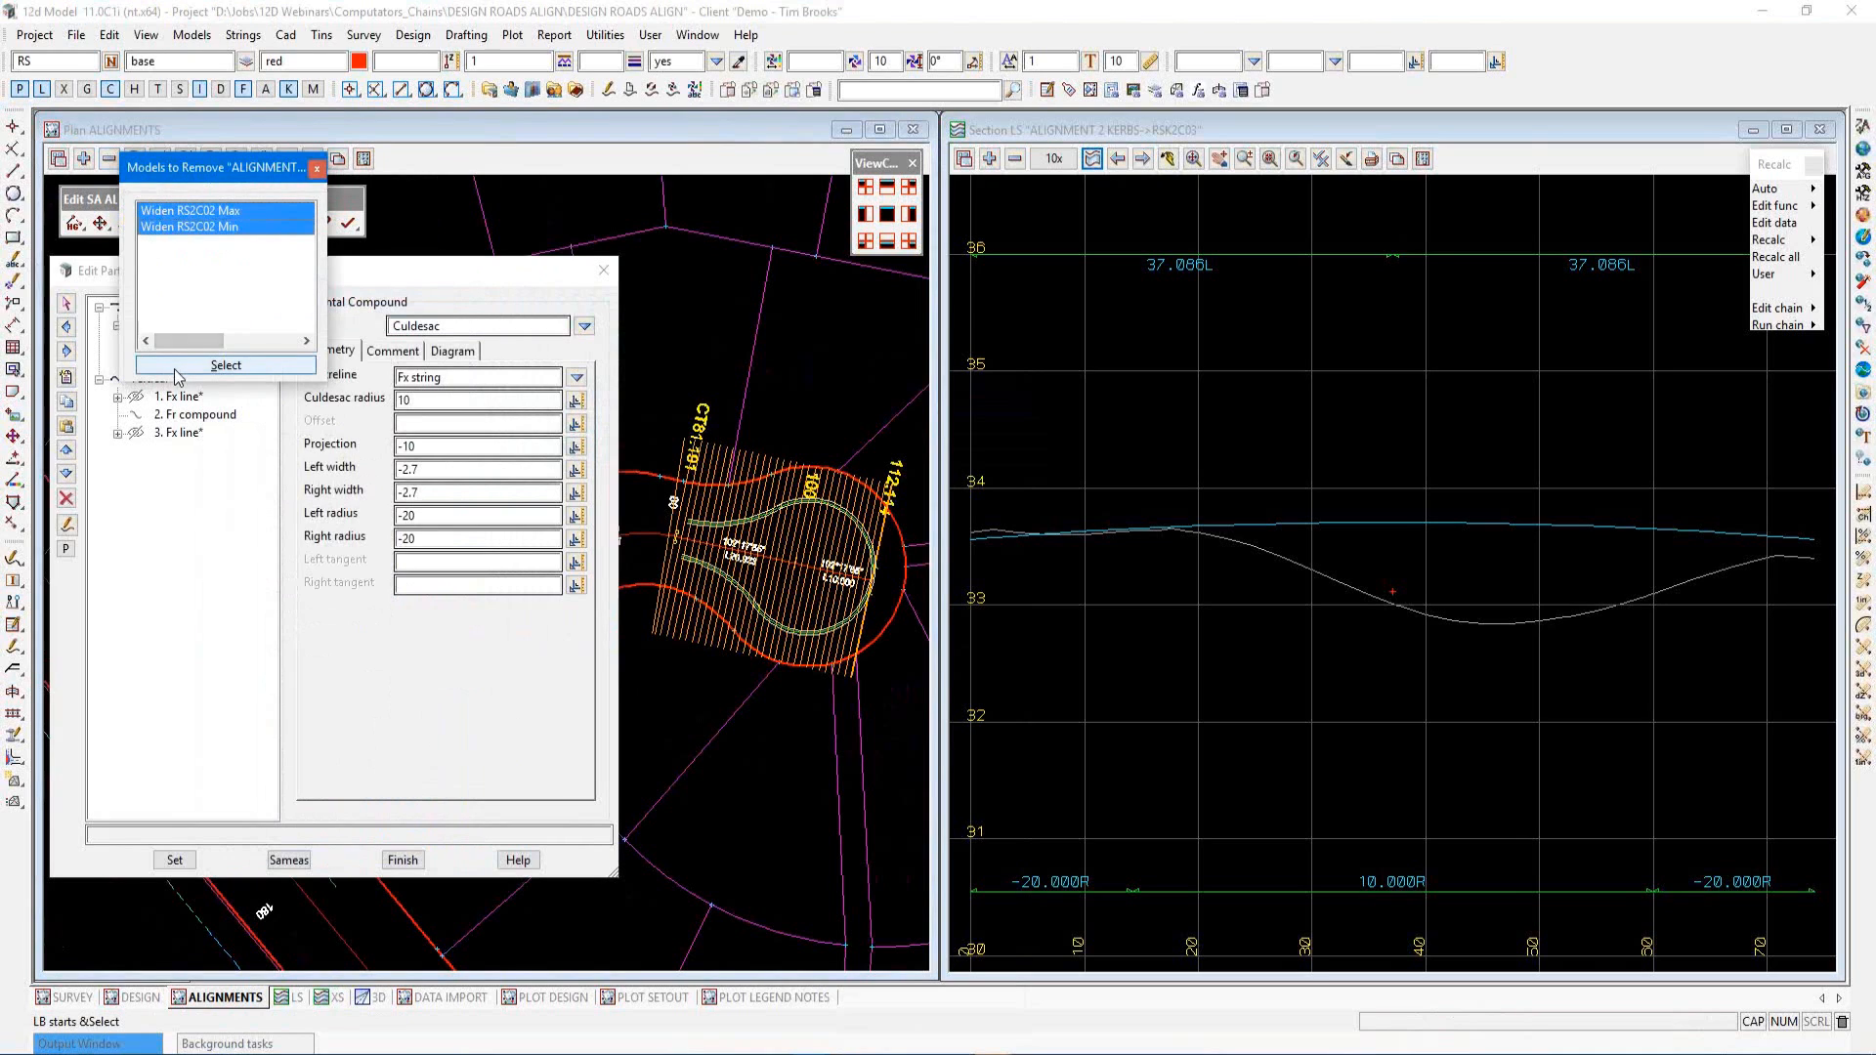
Add the Widen RS2C02 Max TIN and Widen RS2C02 Min TIN models to the long section view
left_click(1217, 553)
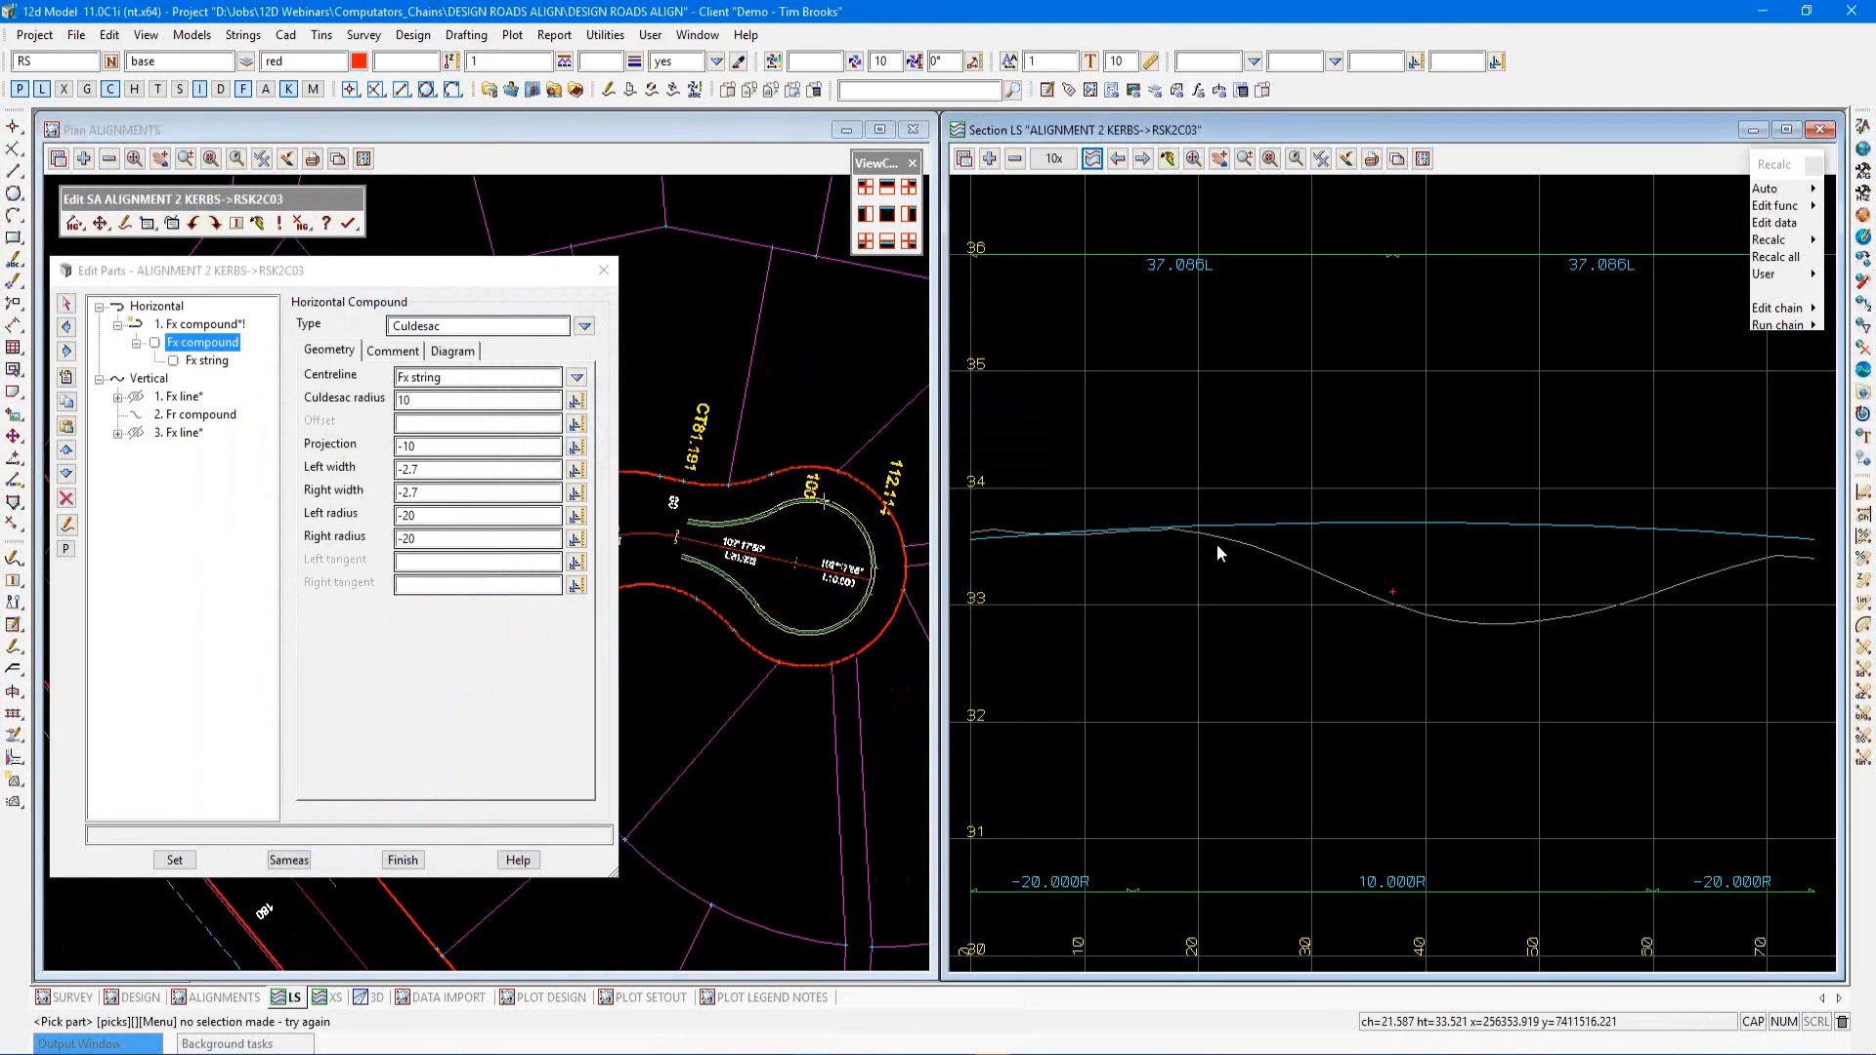
left_click(997, 164)
left_click(1091, 239)
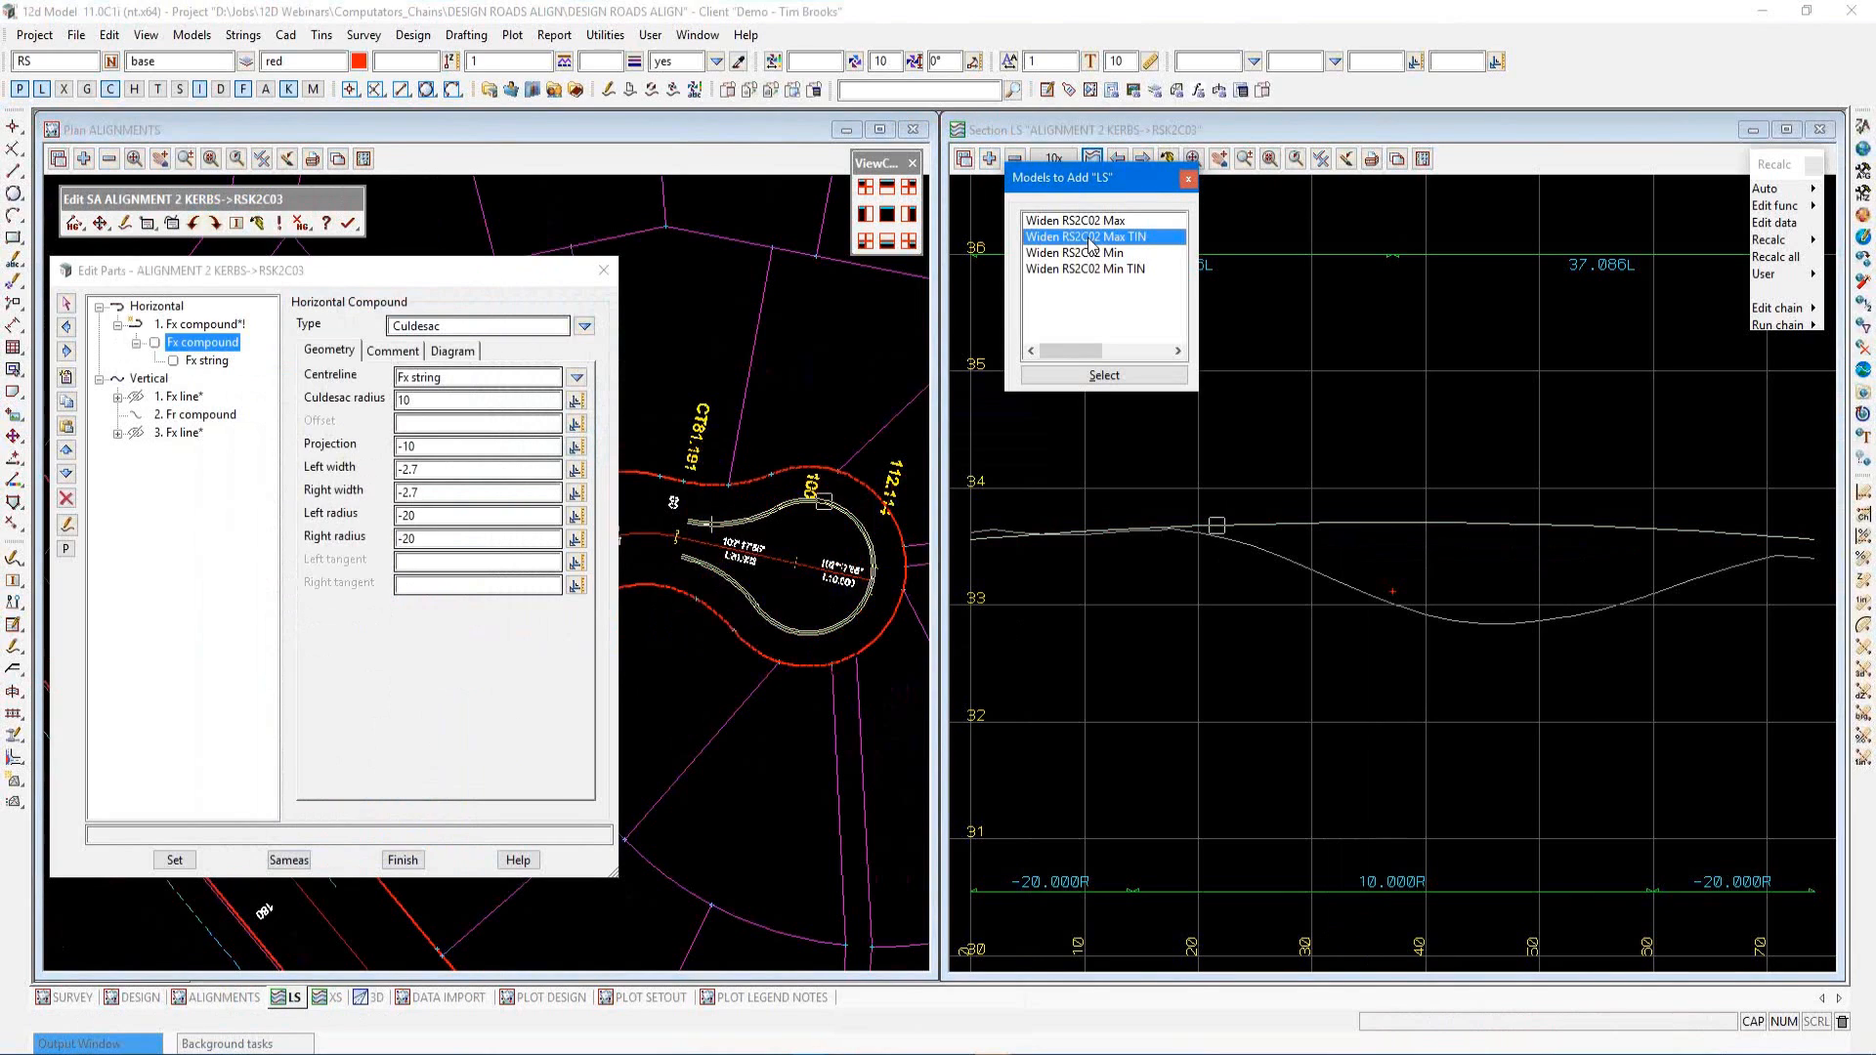
left_click(1102, 270, "ctrl")
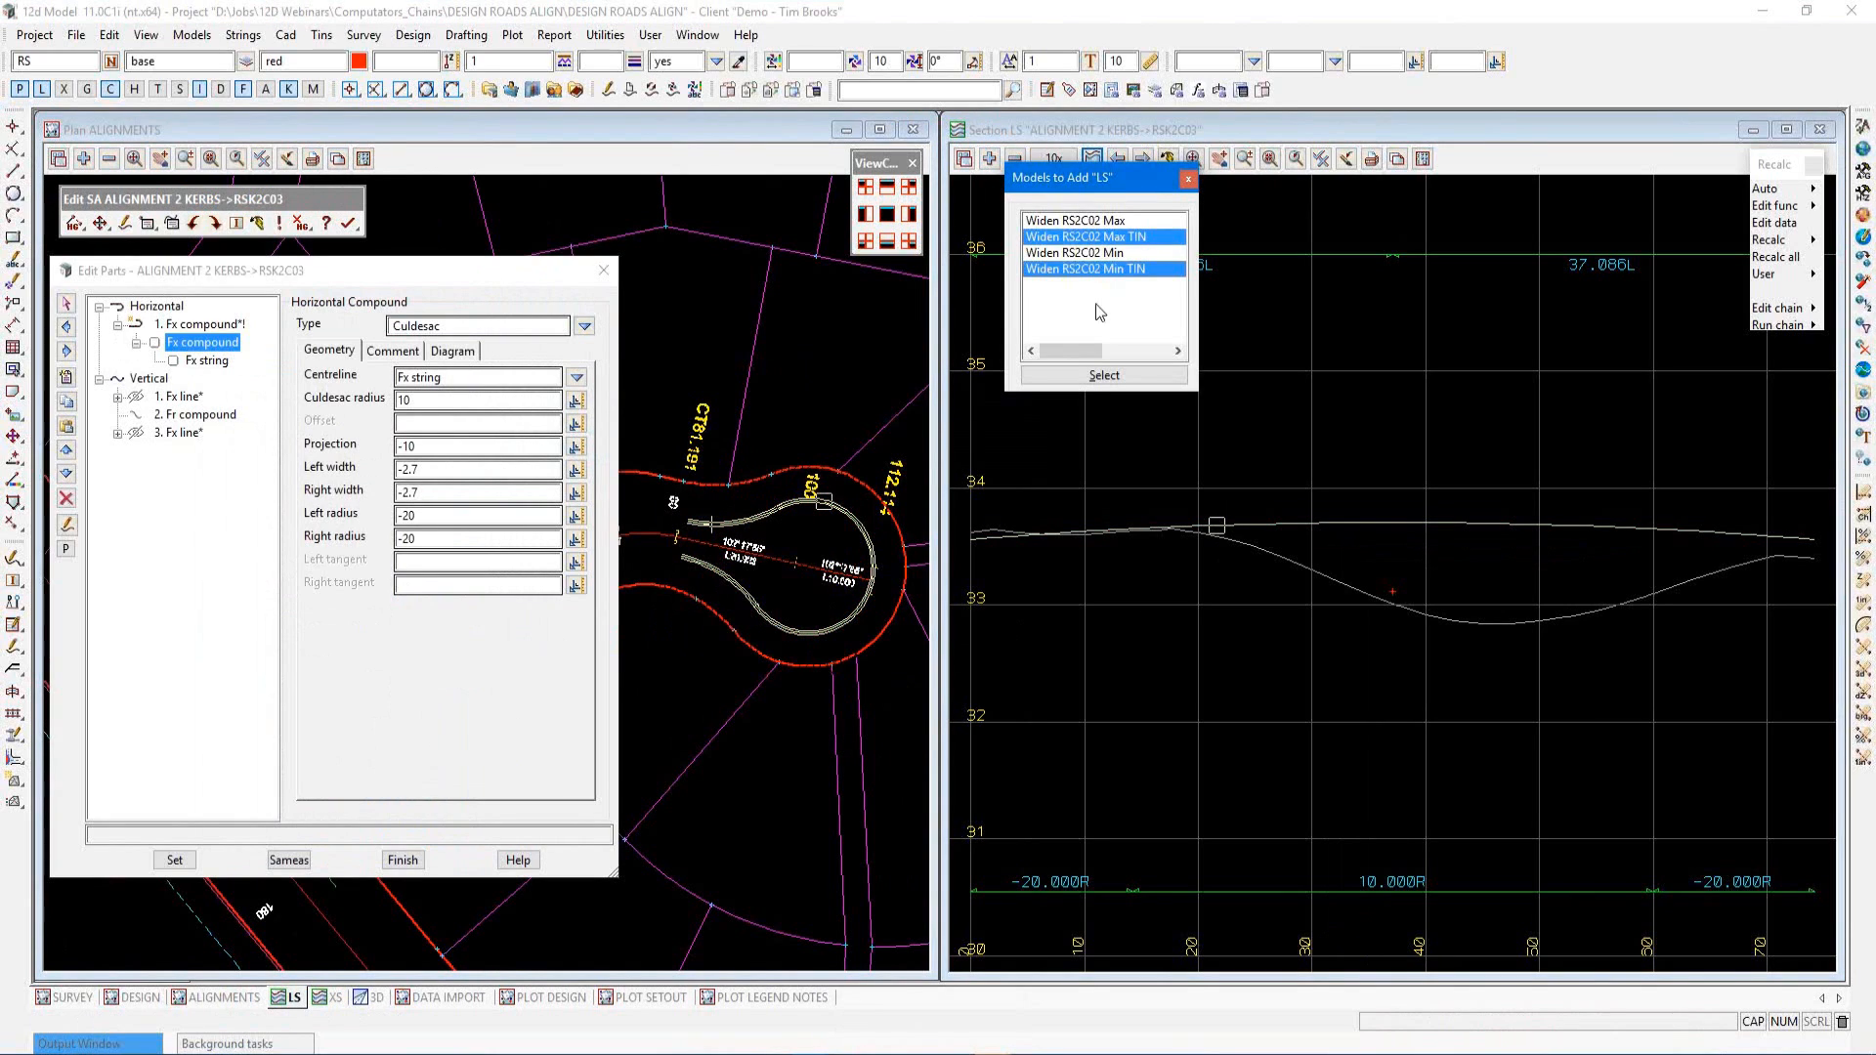
left_click(1091, 377)
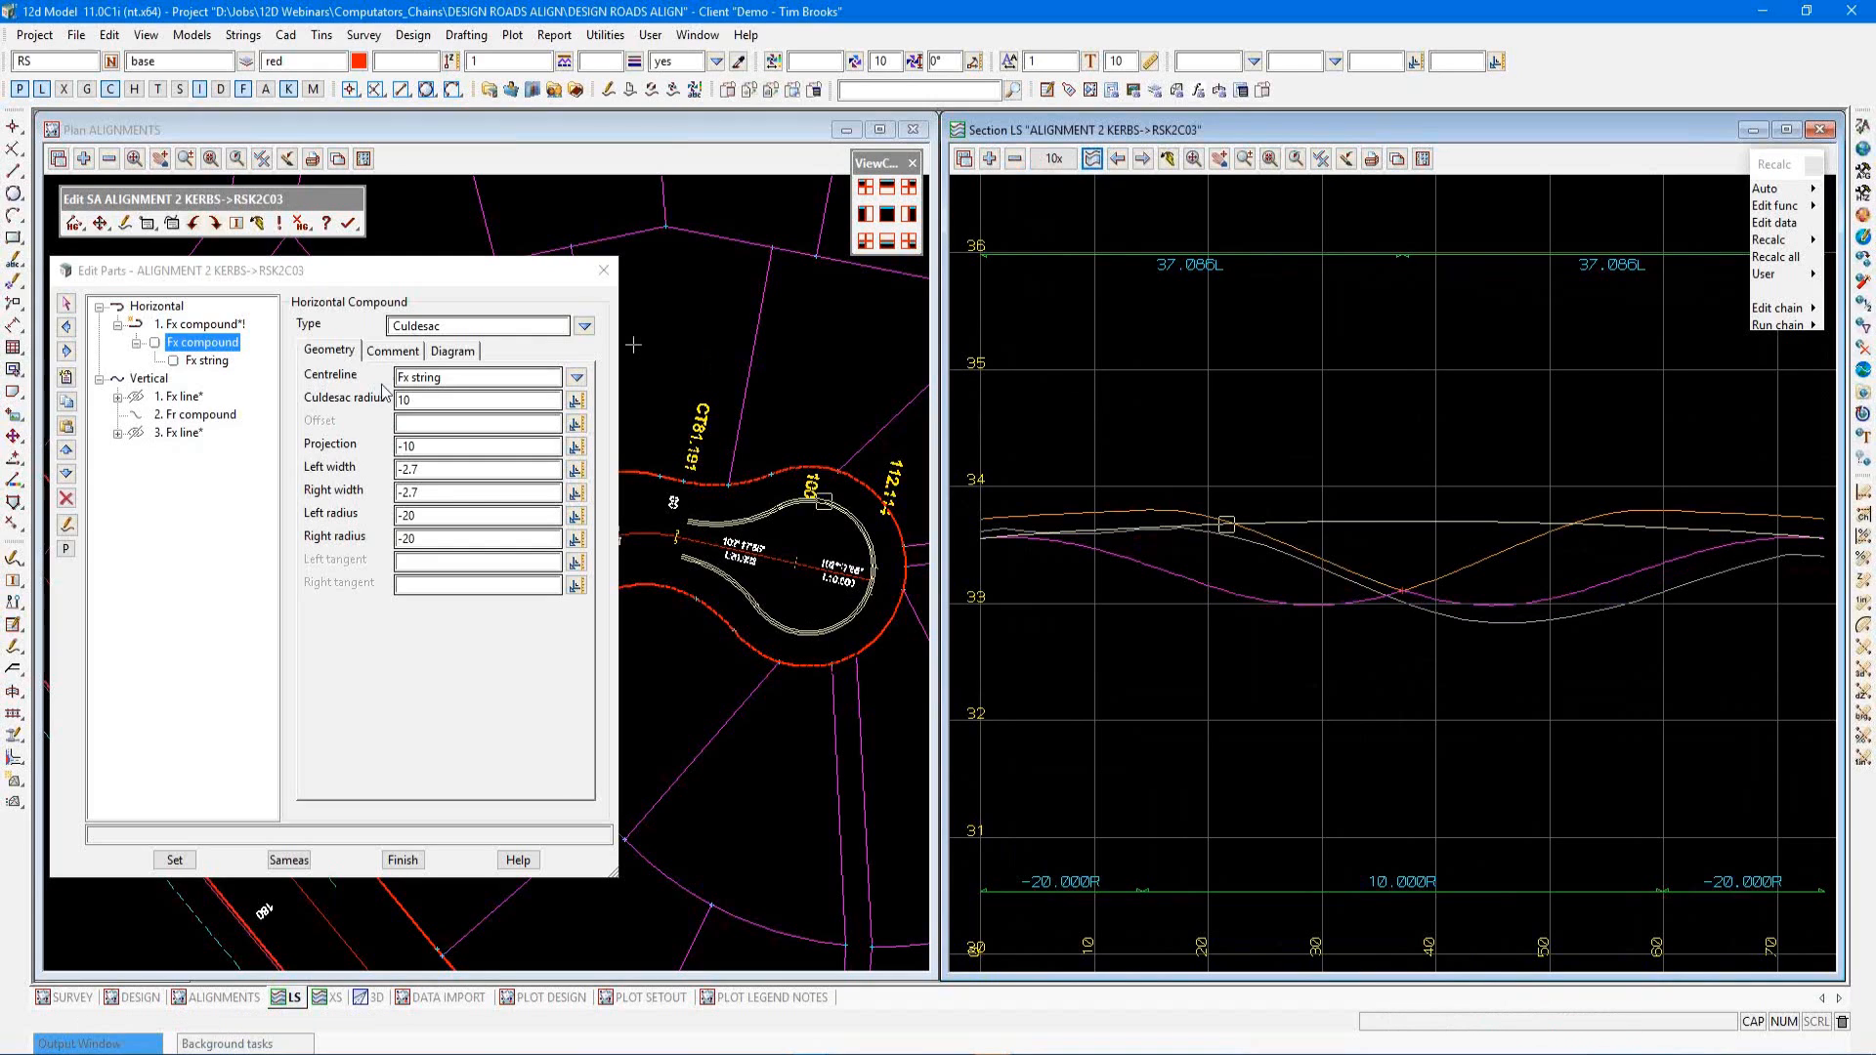
Insert a new vertical part after the Fr compound and set its type to Computator fixed points
left_click(176, 416)
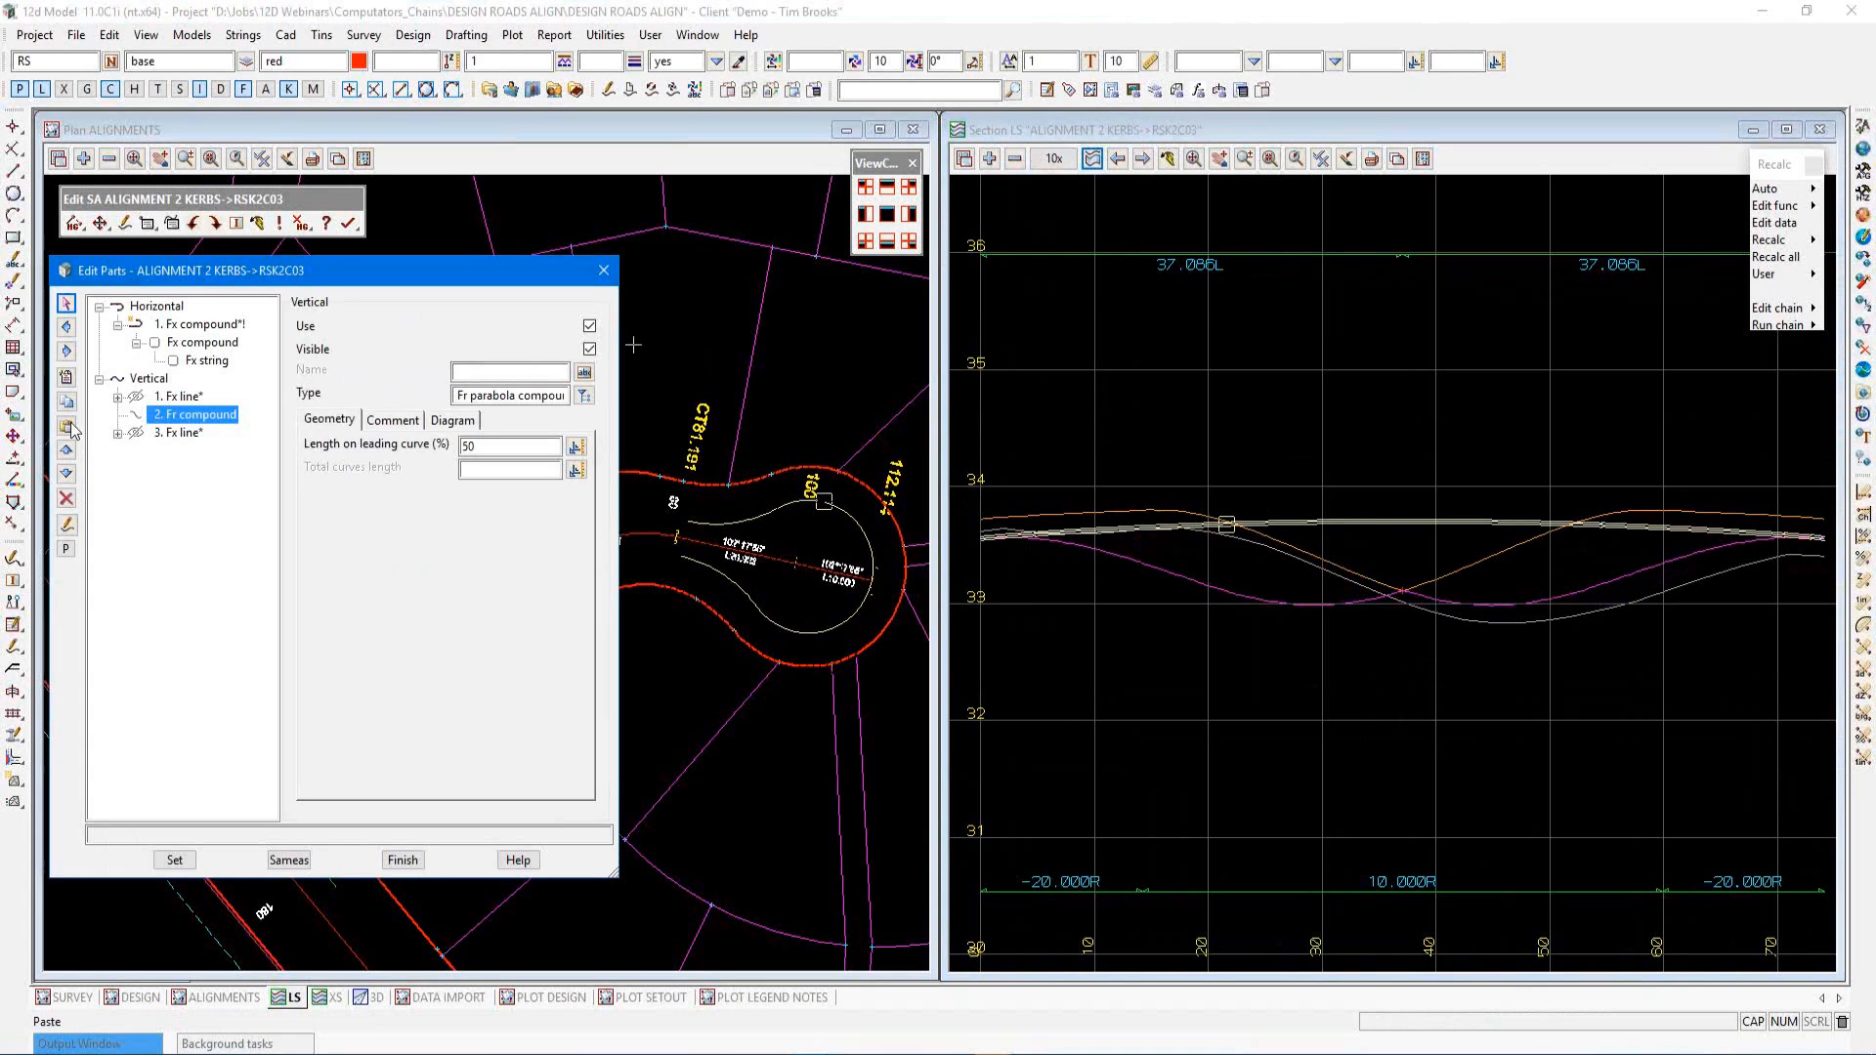
left_click(68, 404)
left_click(66, 379)
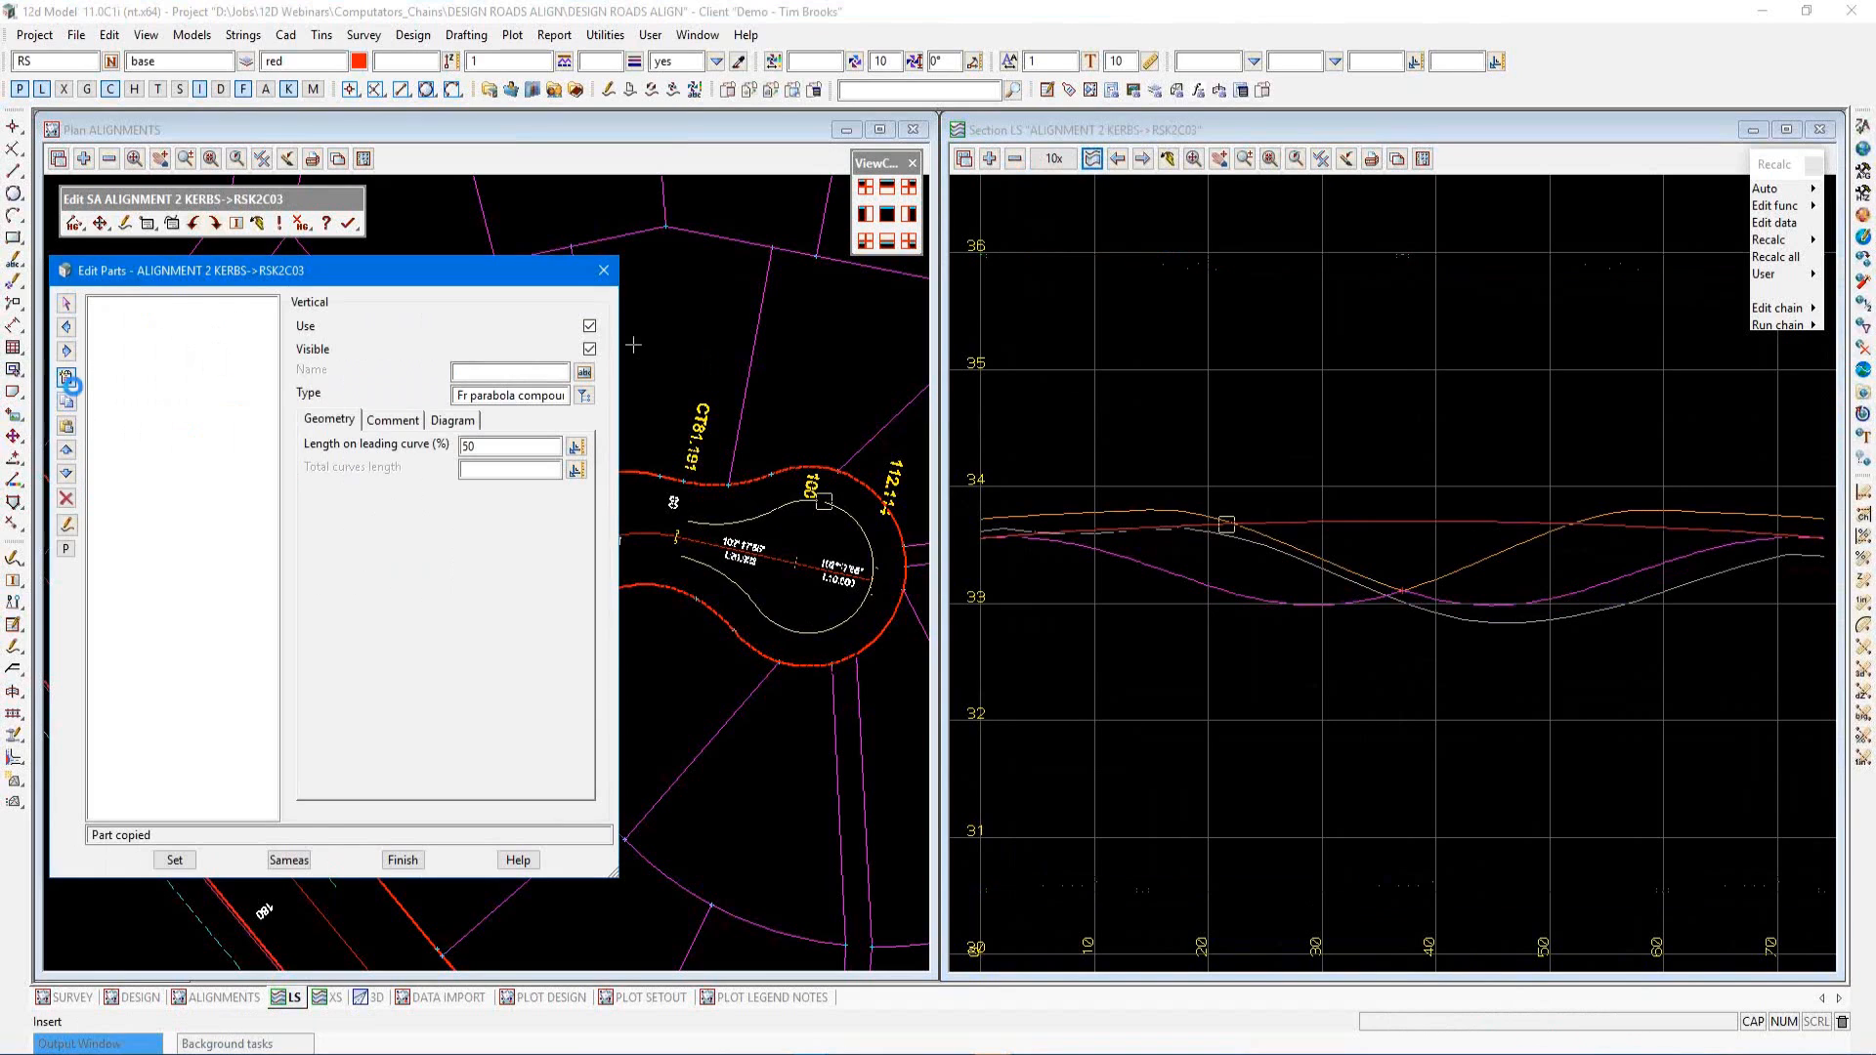
left_click(583, 394)
double_click(683, 619)
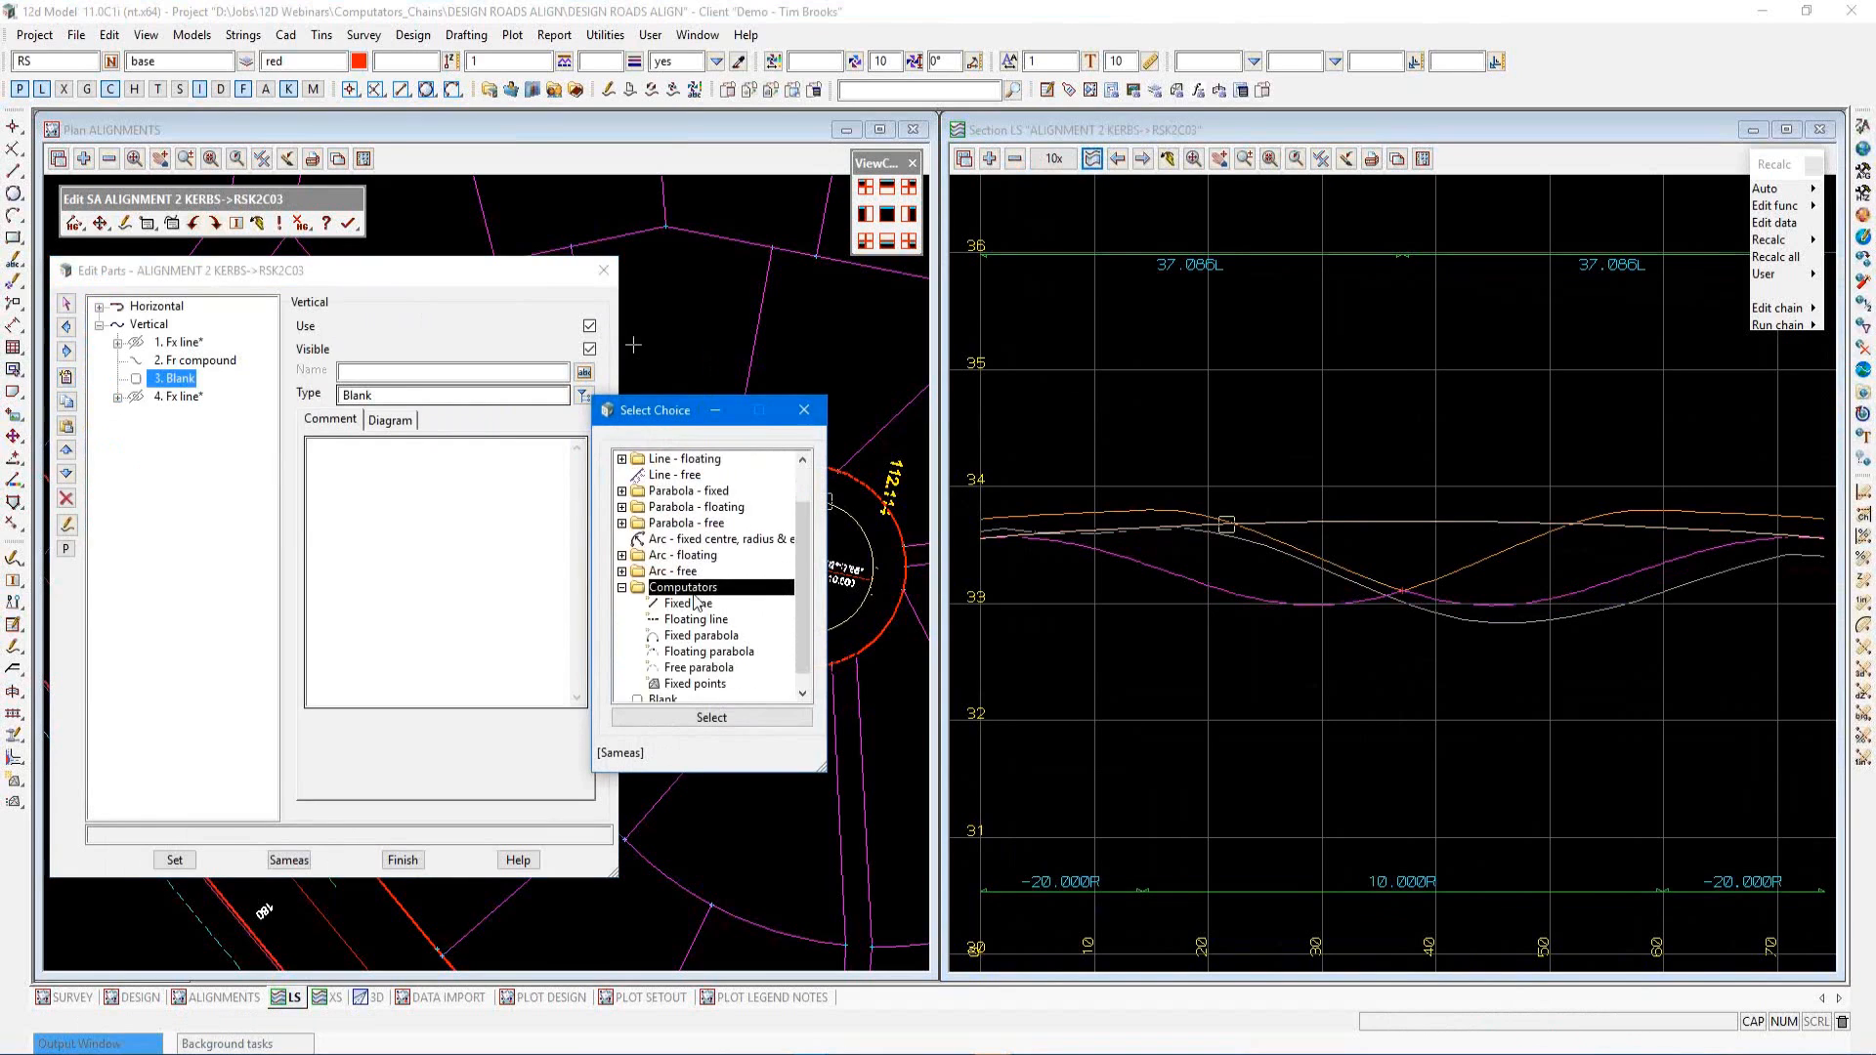
left_click(694, 653)
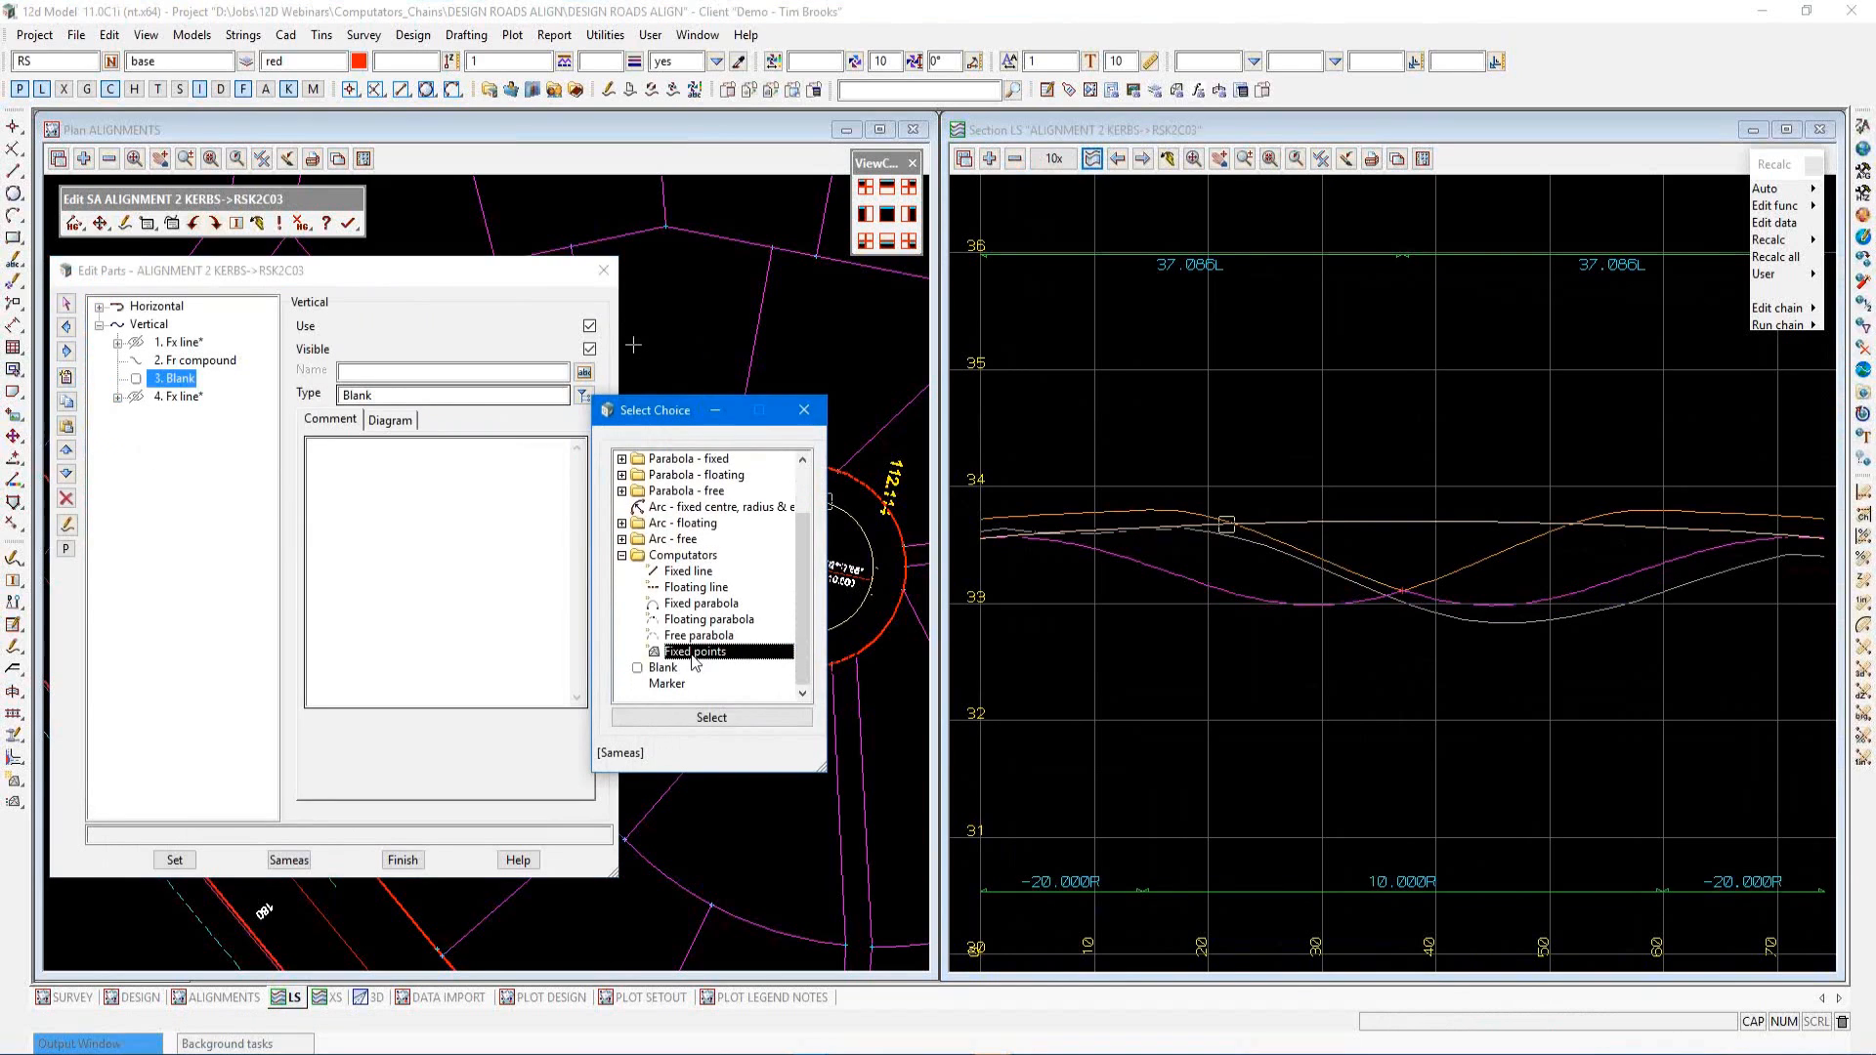
left_click(694, 718)
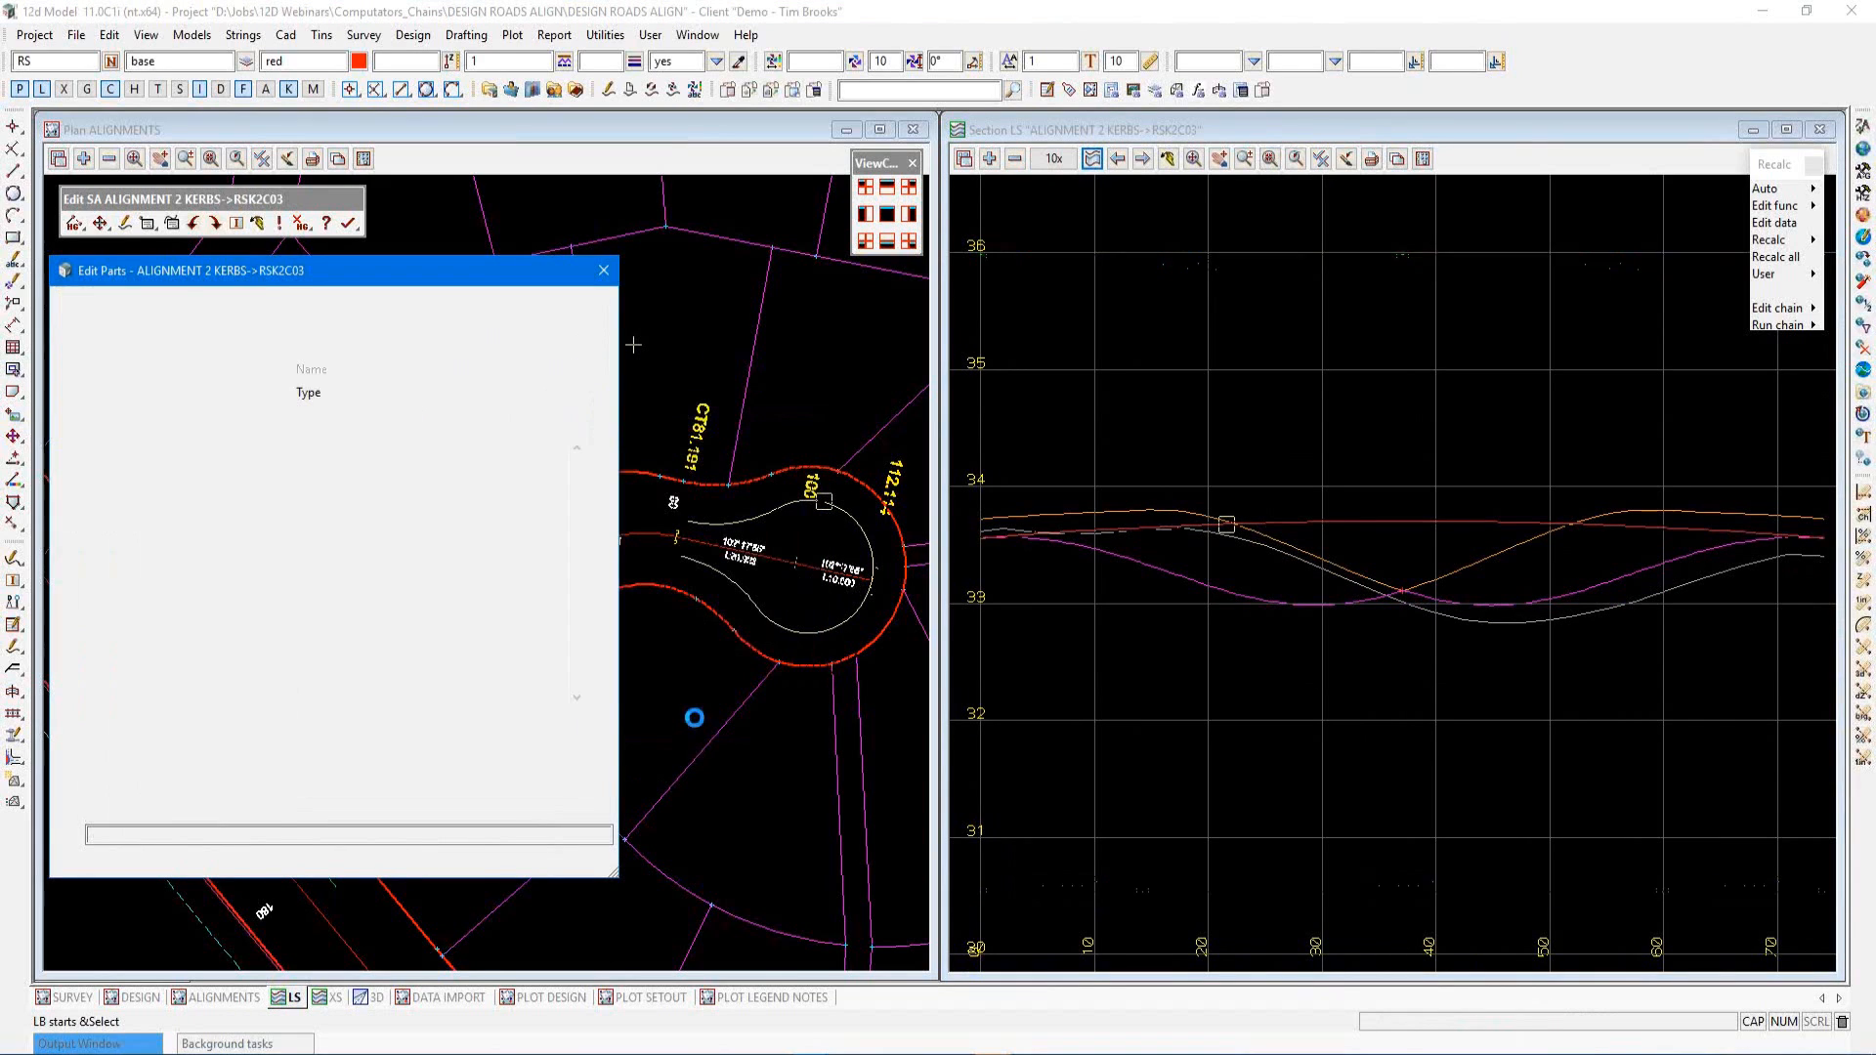
Set the fixed points string to Tin Drape Ex on the Widen RS2C02 Max tin with an interval of 1
left_click(201, 401)
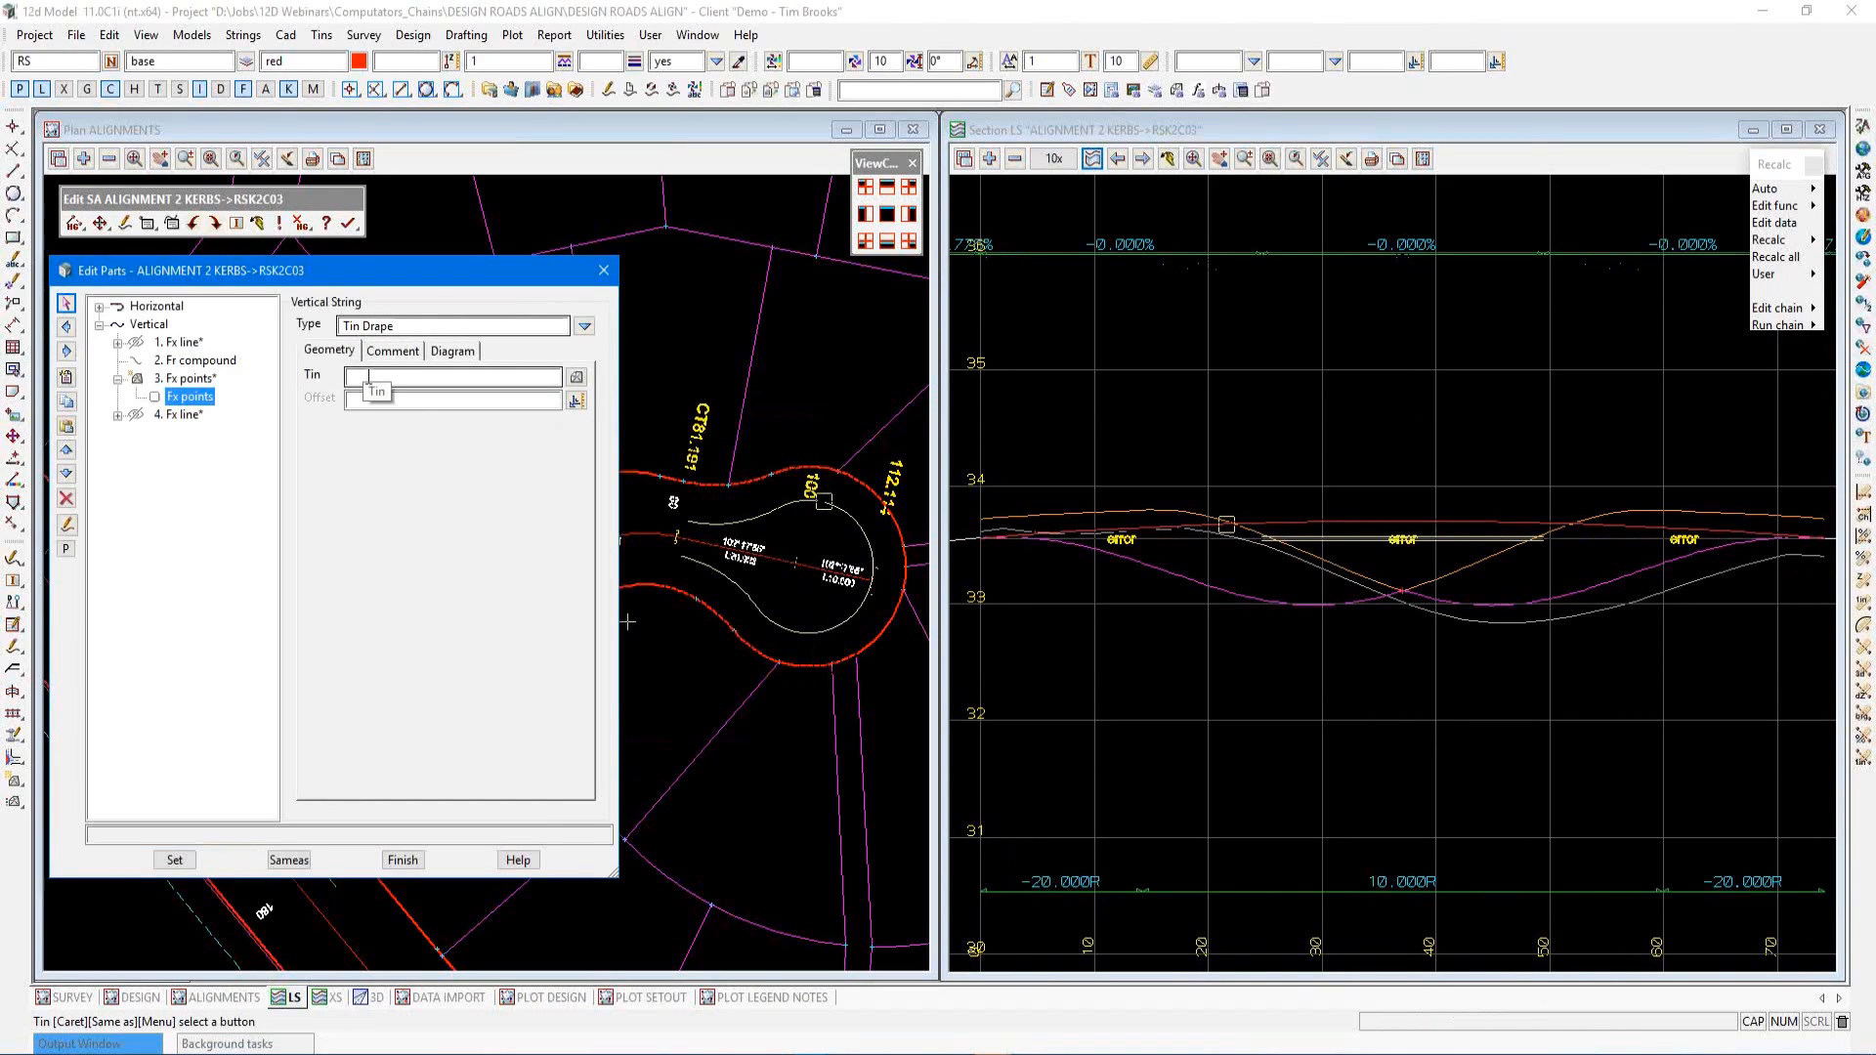
left_click(584, 328)
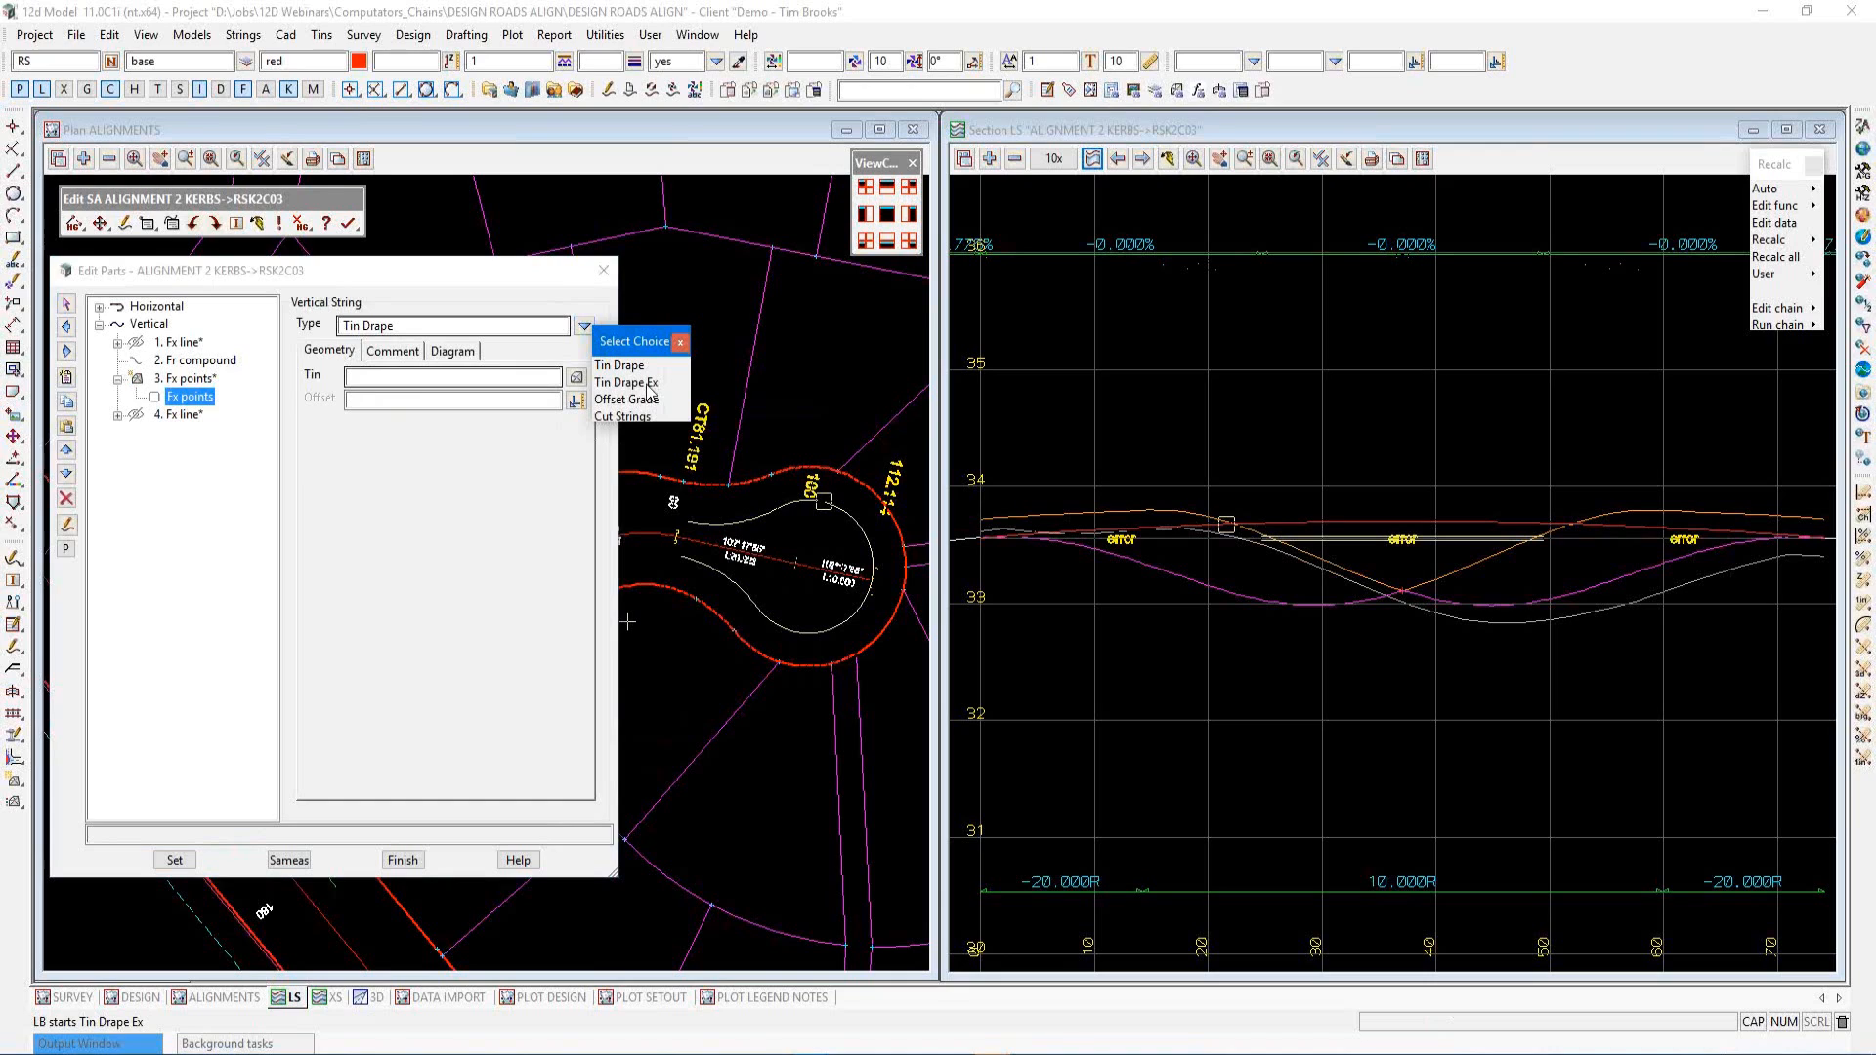
left_click(635, 384)
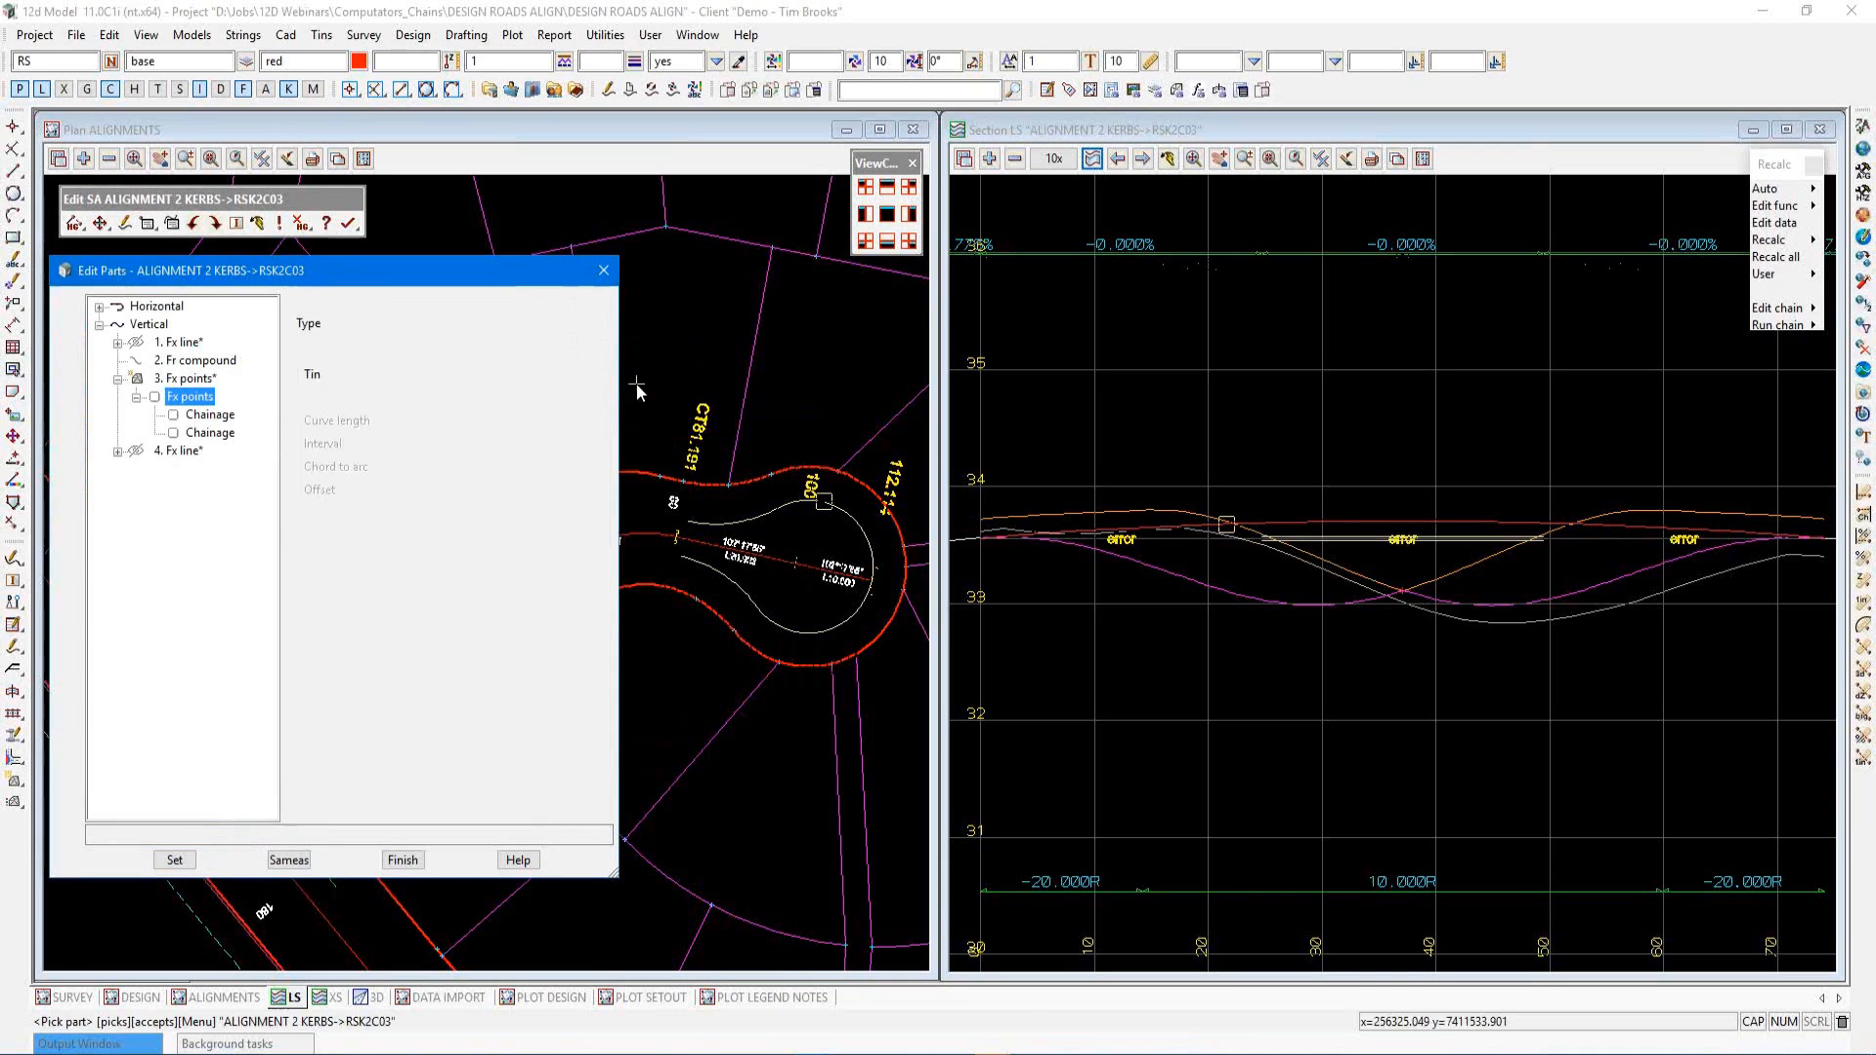
left_click(577, 378)
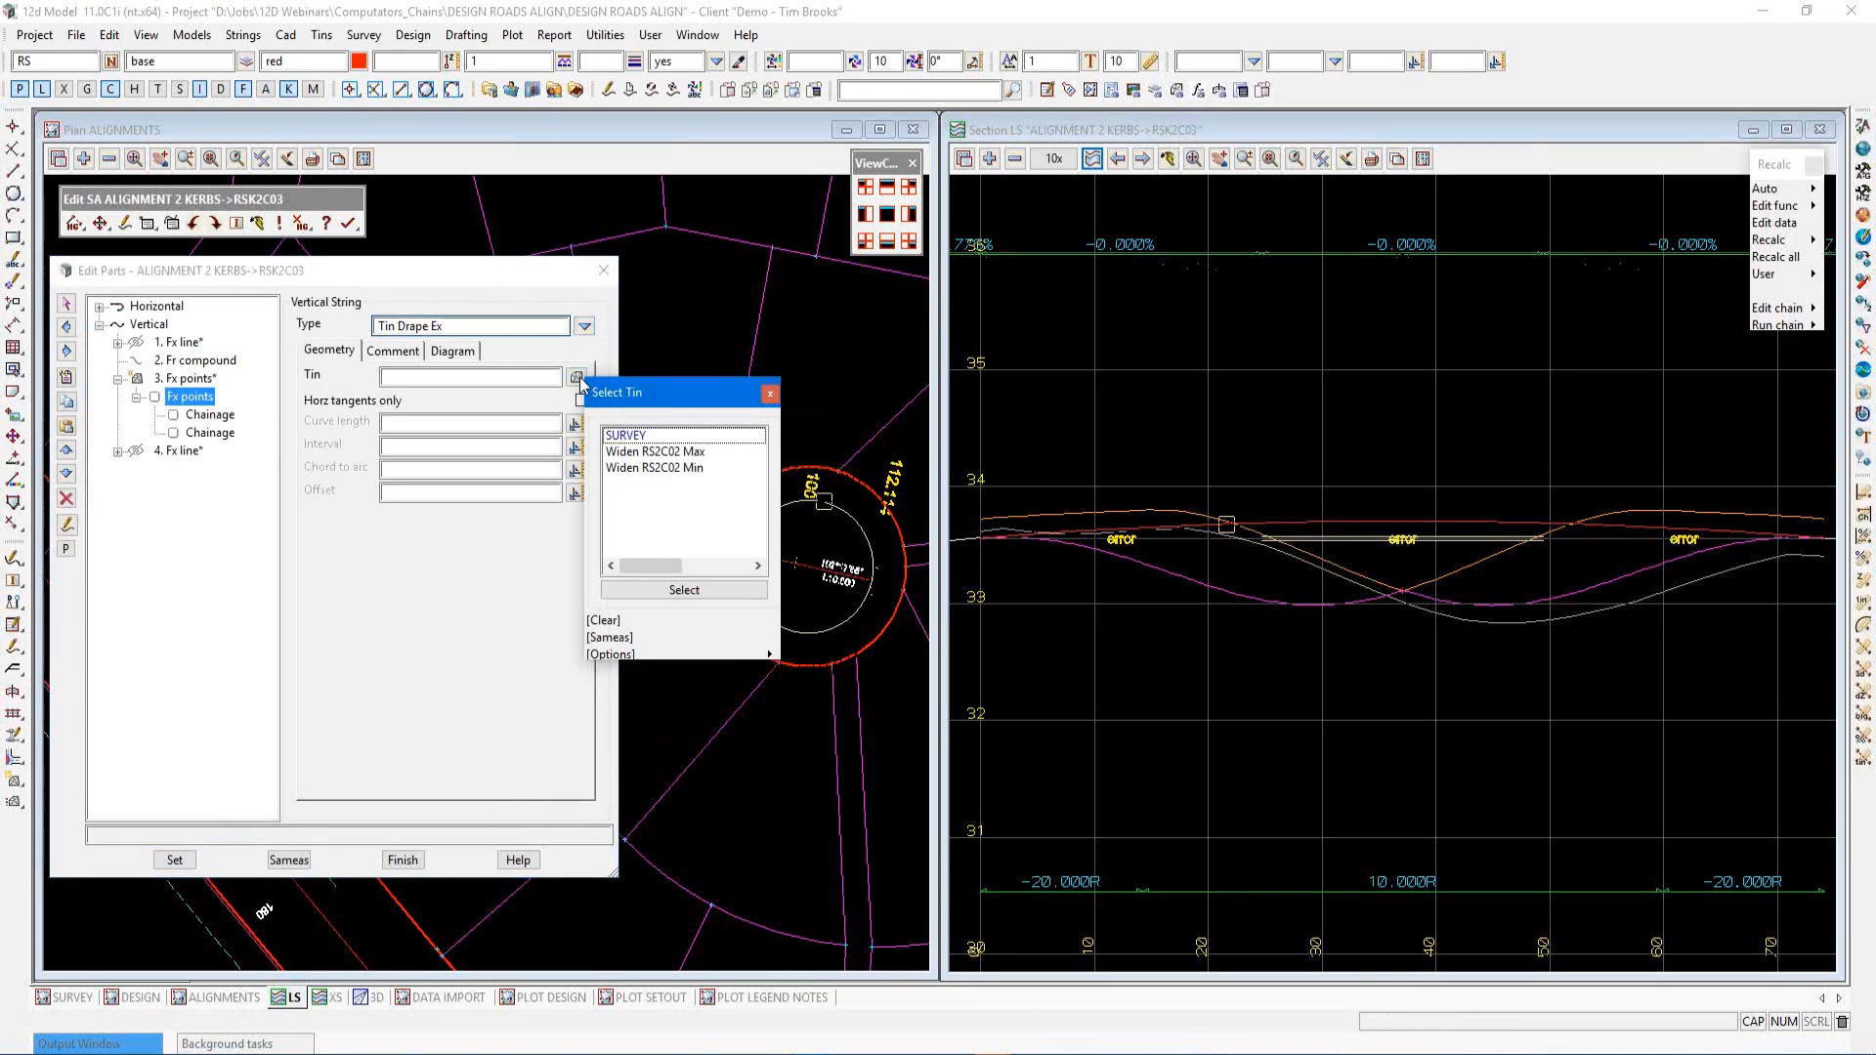
left_click(658, 453)
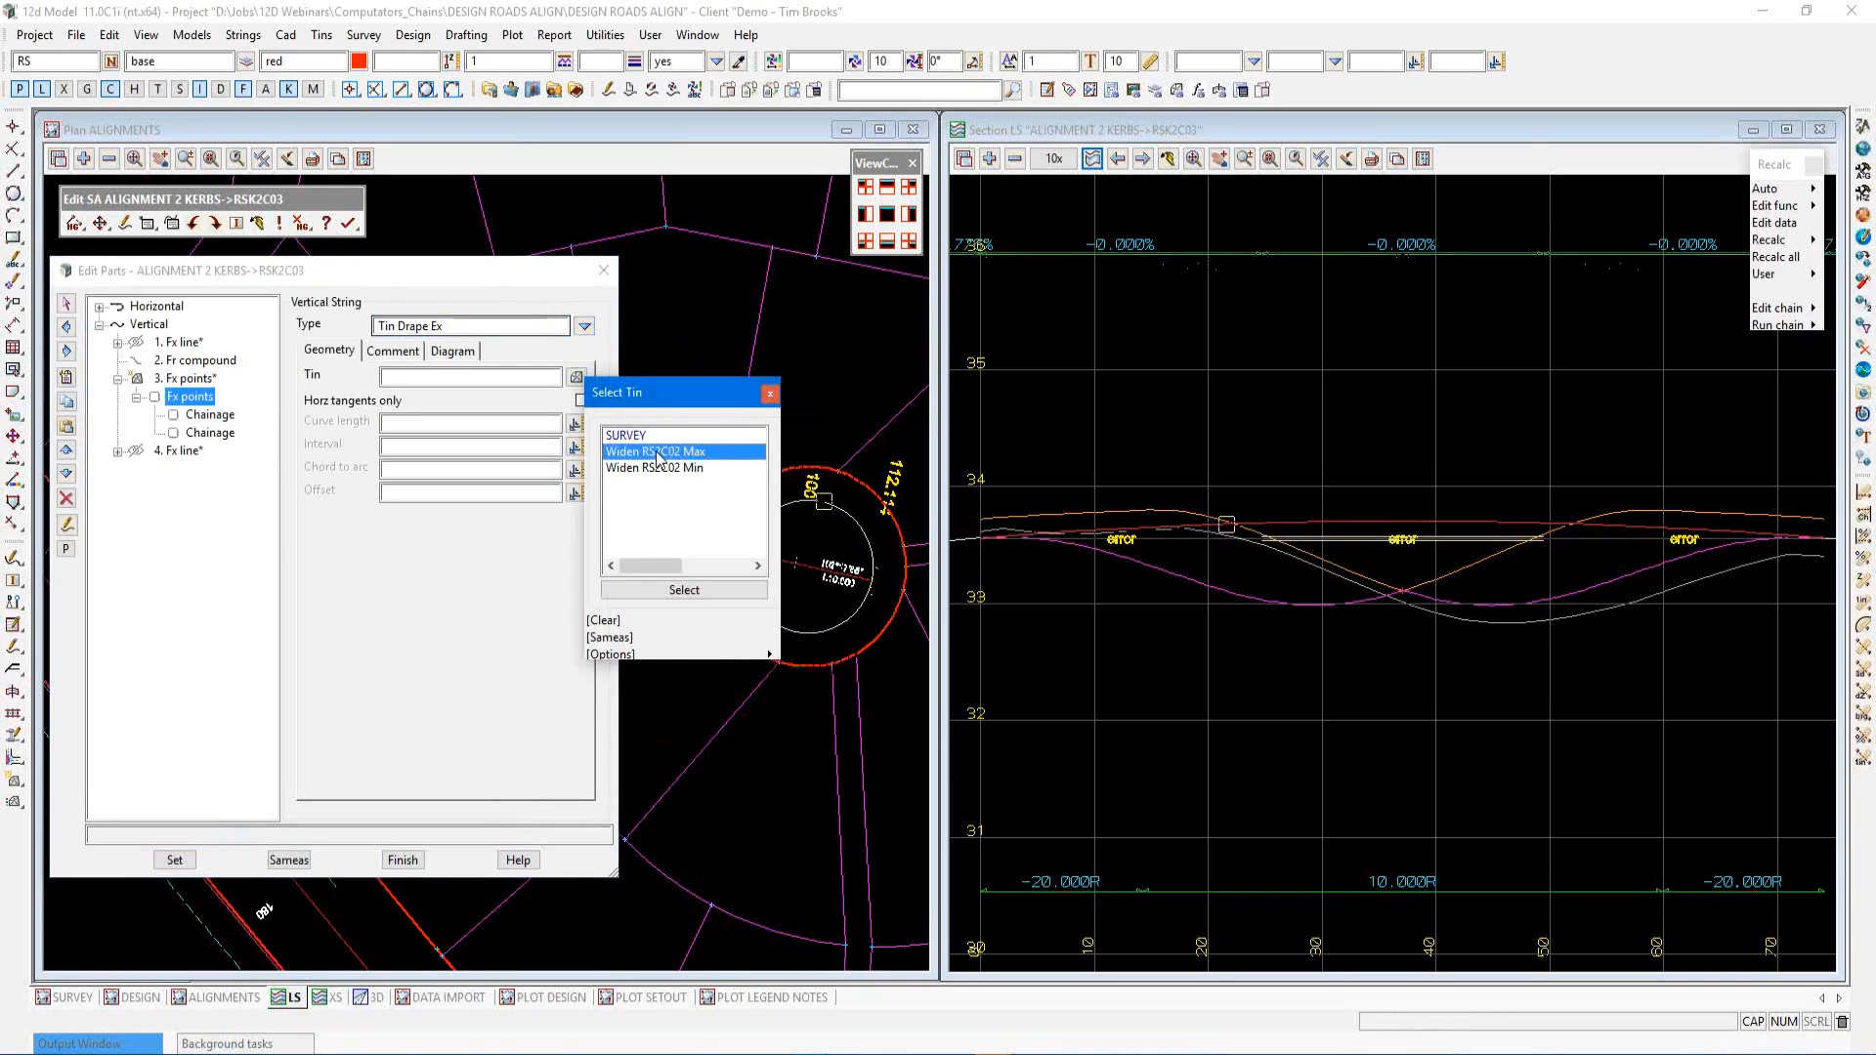
left_click(684, 589)
left_click(398, 447)
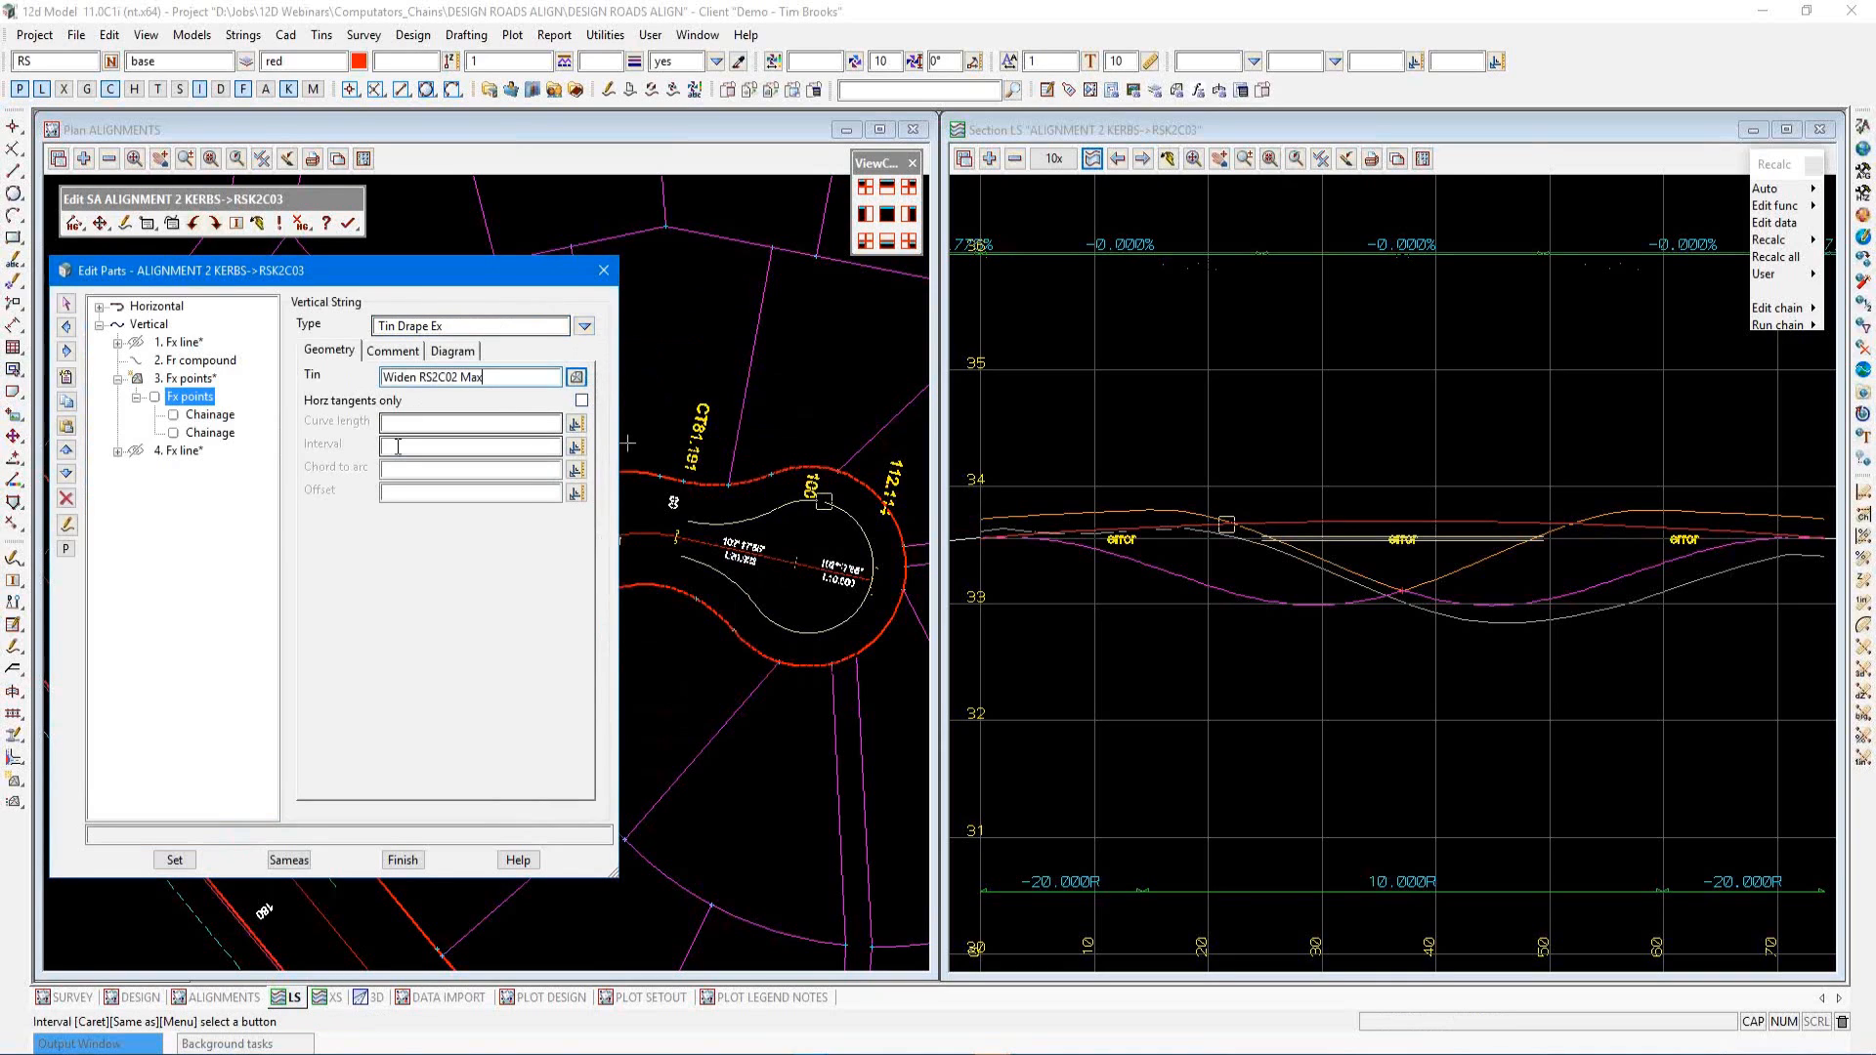
type("1")
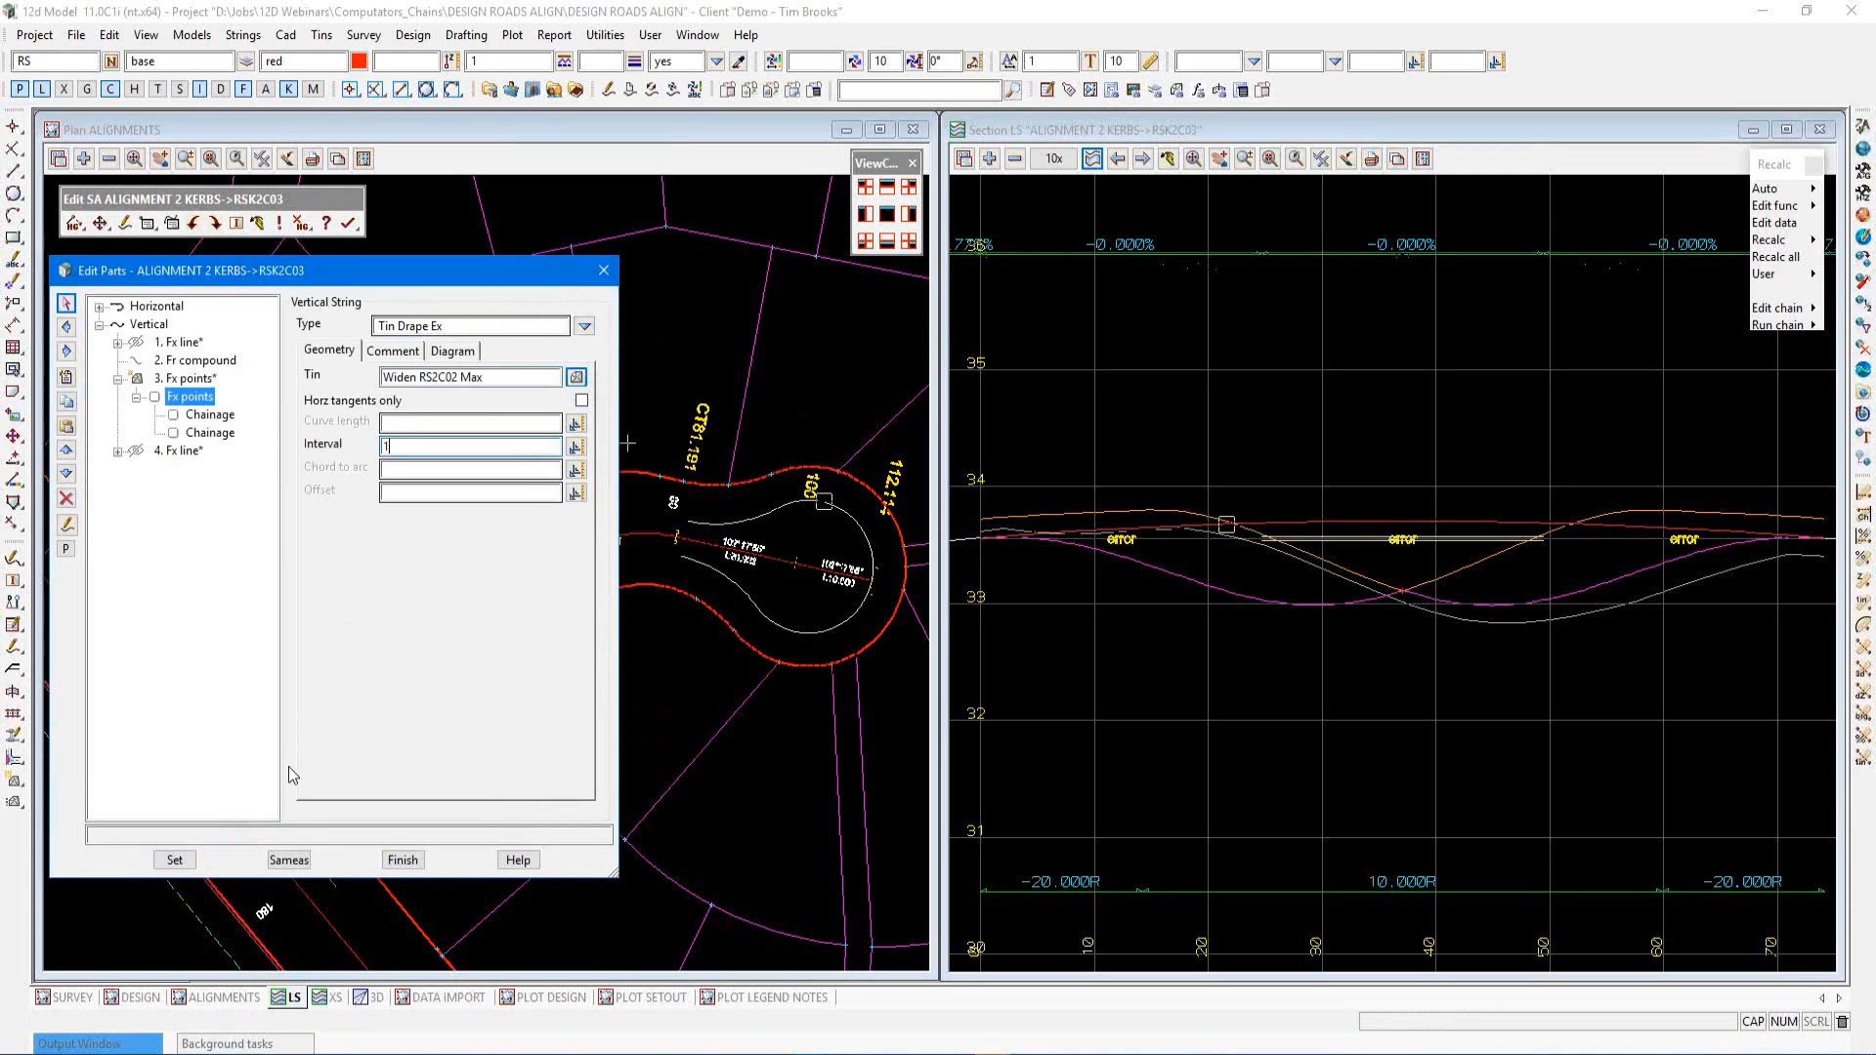
left_click(174, 860)
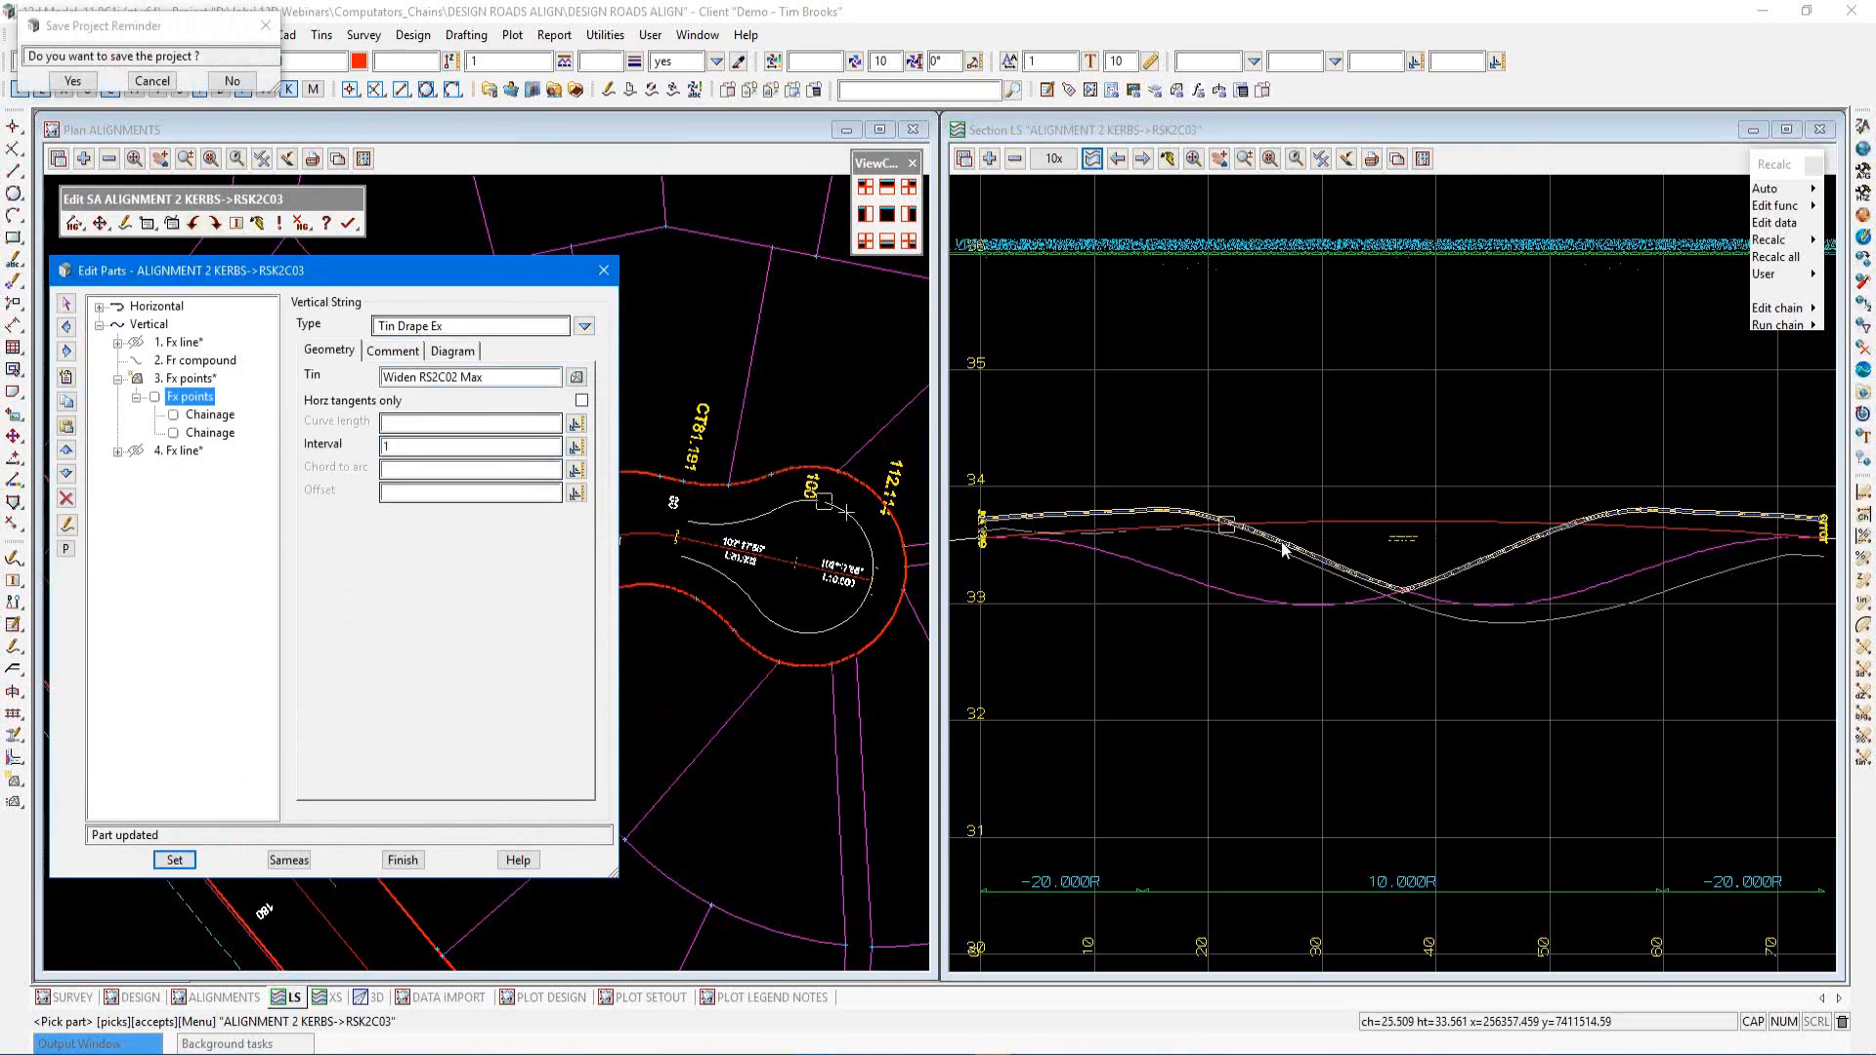
Set the first chainage of the fixed points to Start HG with a chainage extension of 18
left_click(209, 415)
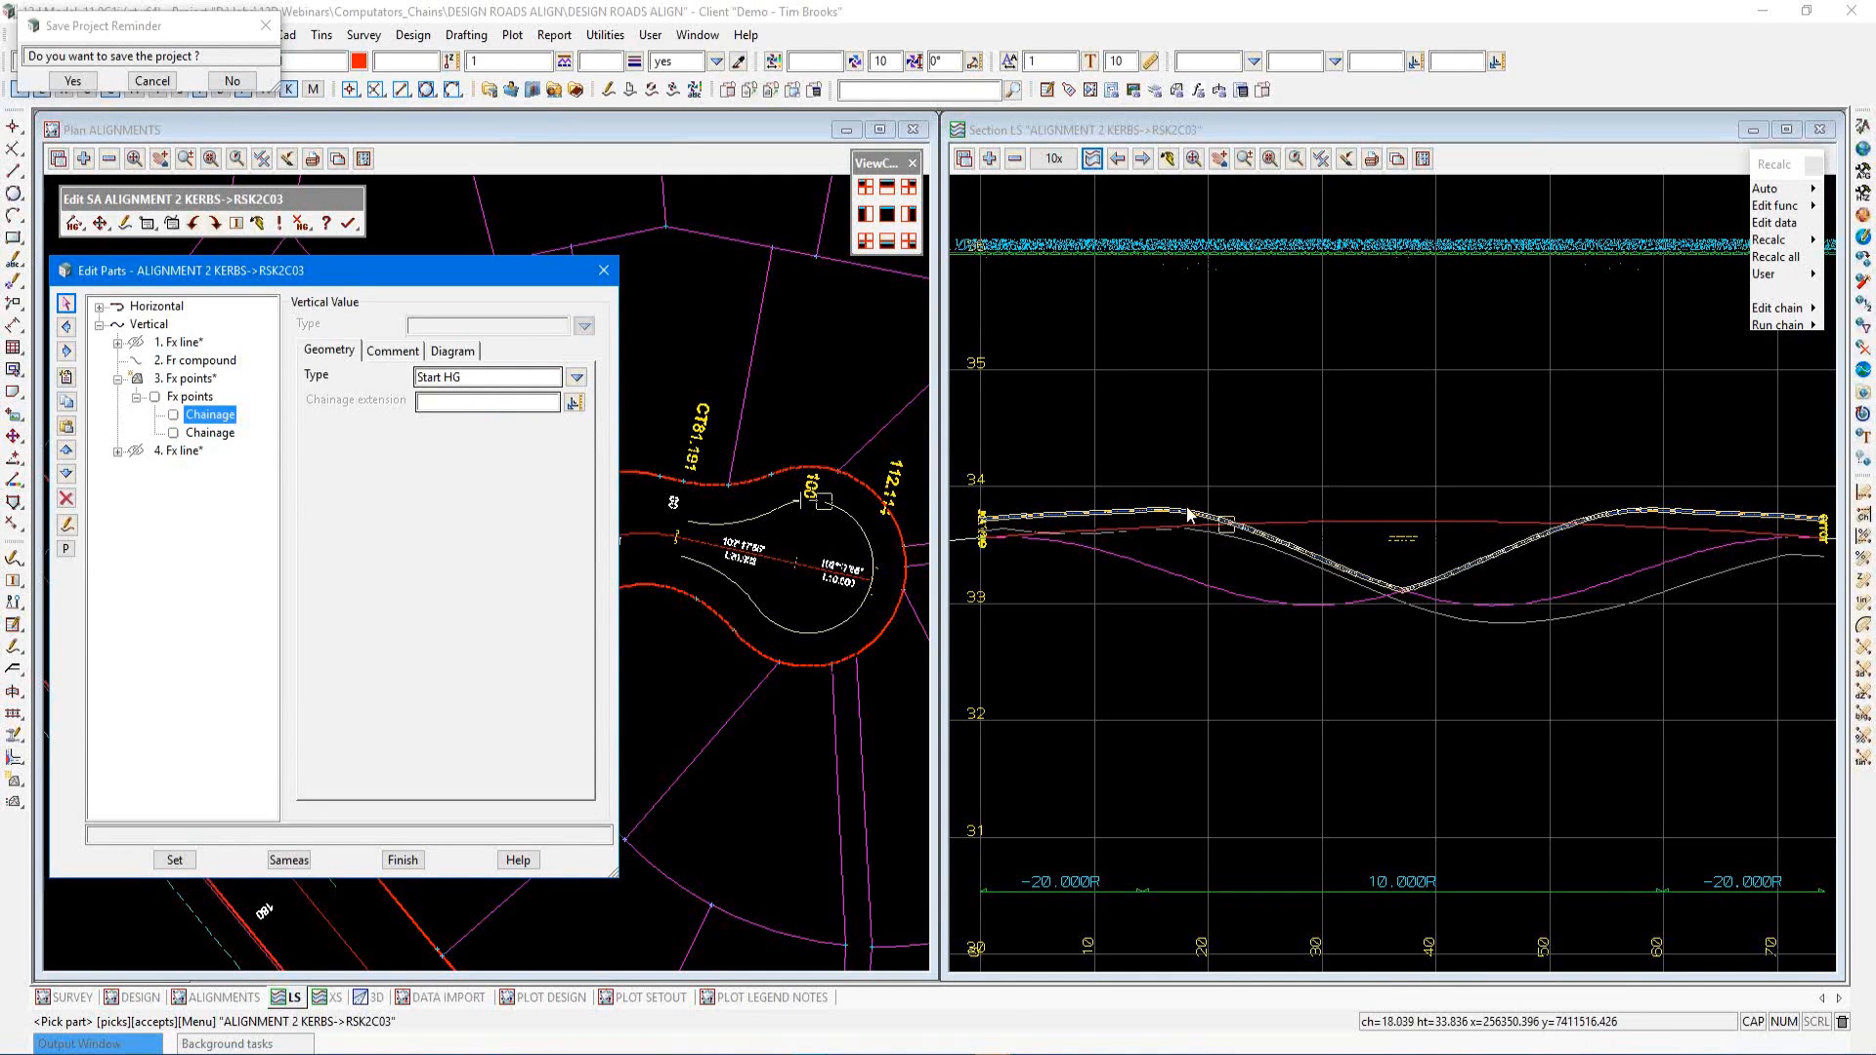
left_click(446, 402)
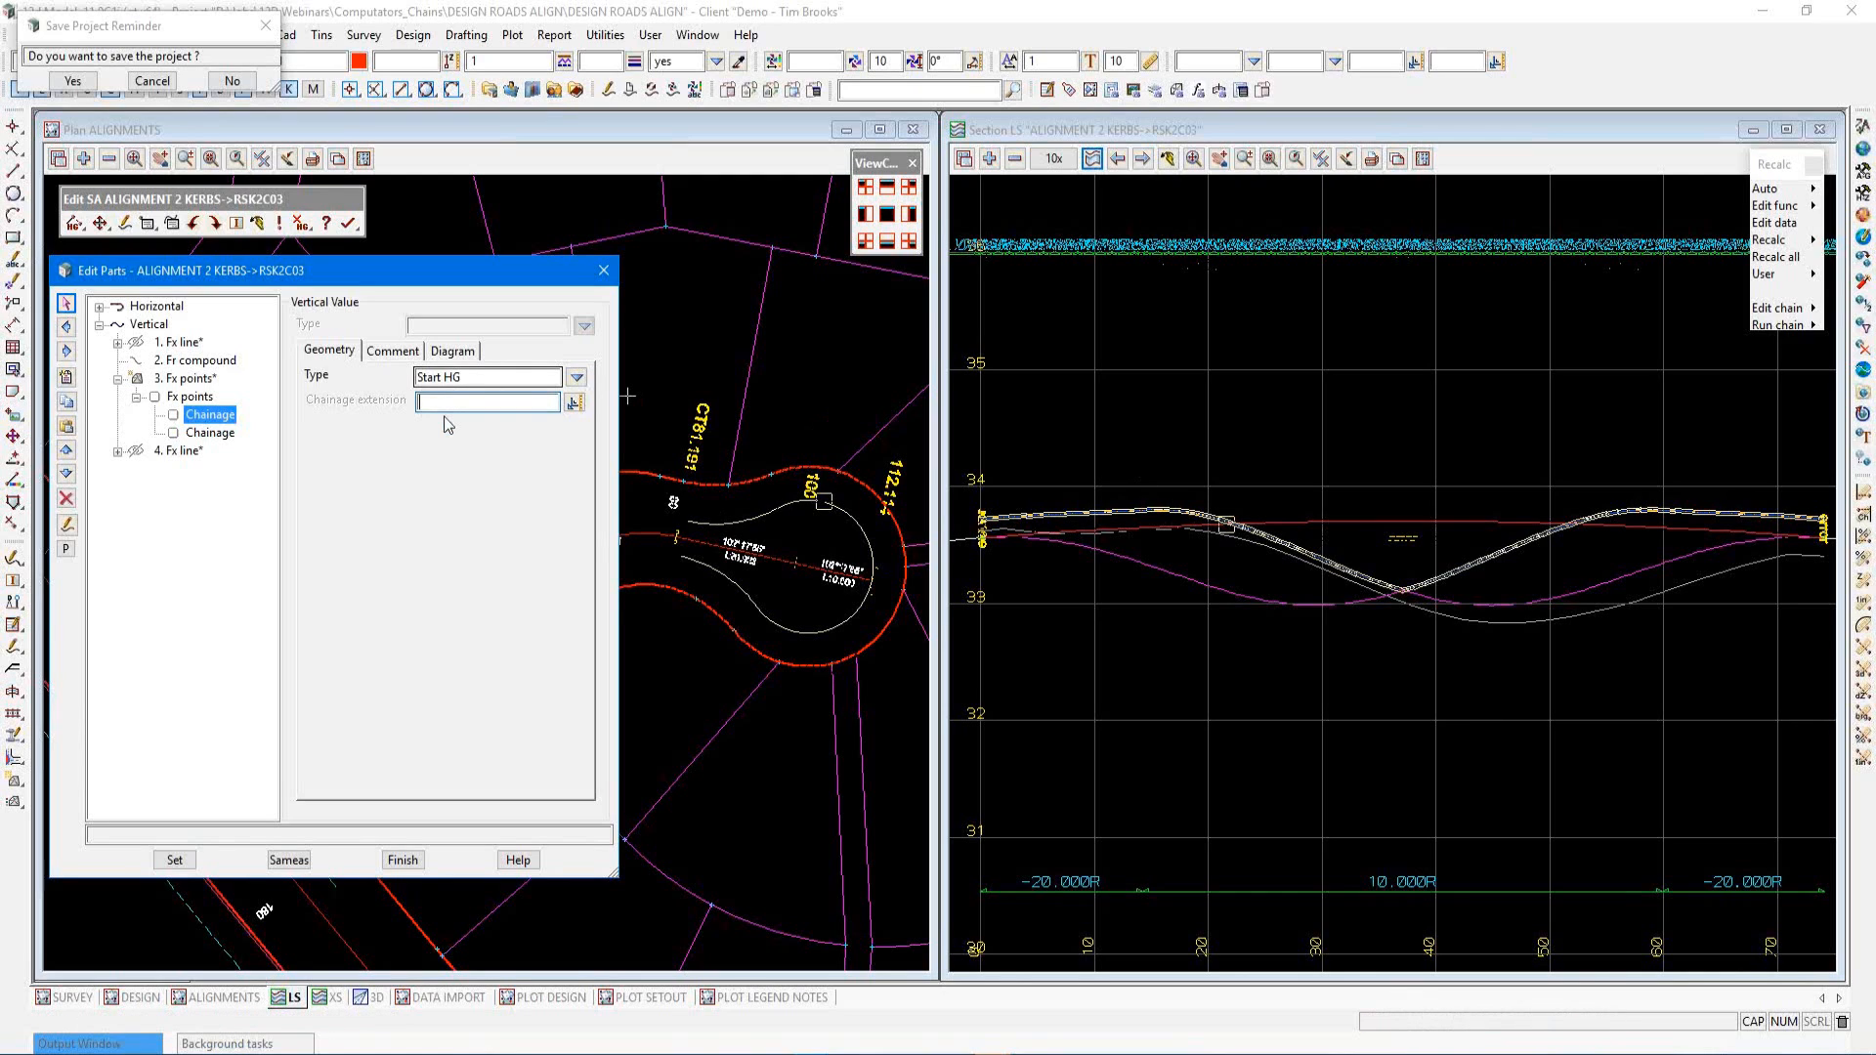
type("18")
left_click(179, 858)
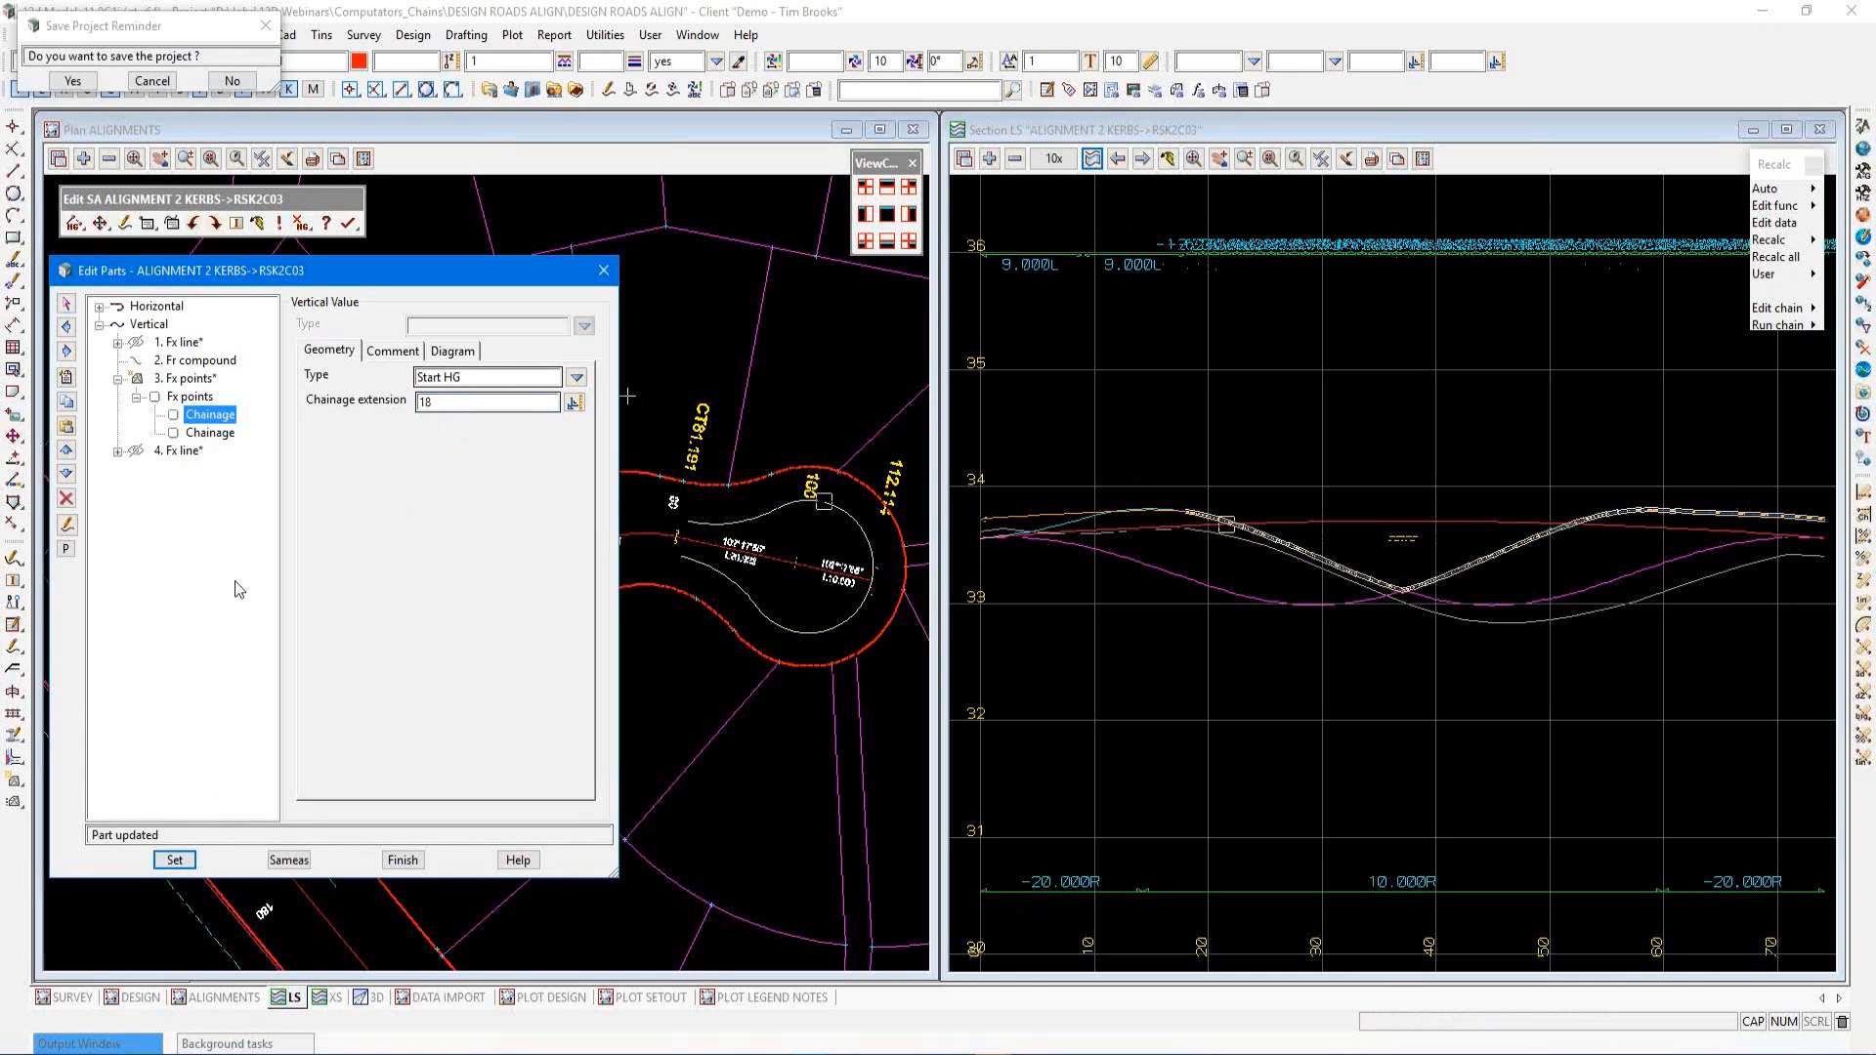
Set the second chainage of the fixed points to a fixed value of 36
left_click(210, 433)
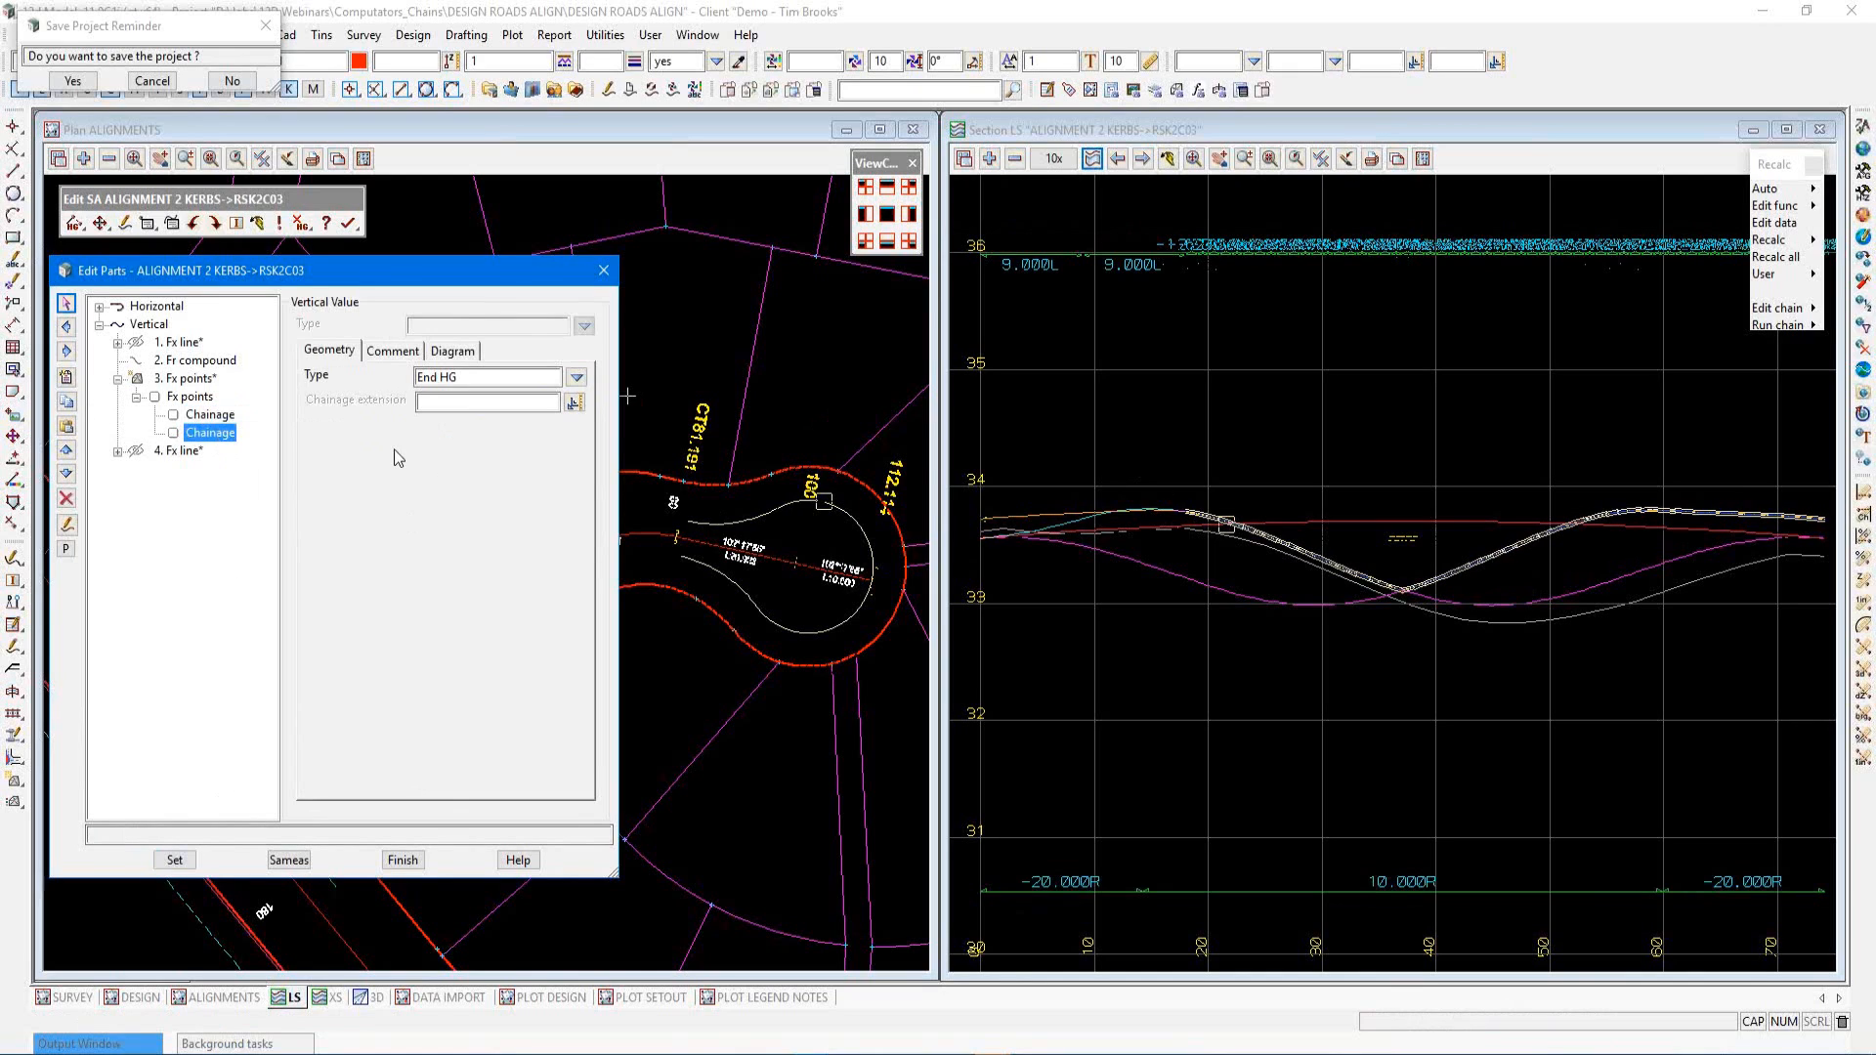
left_click(577, 378)
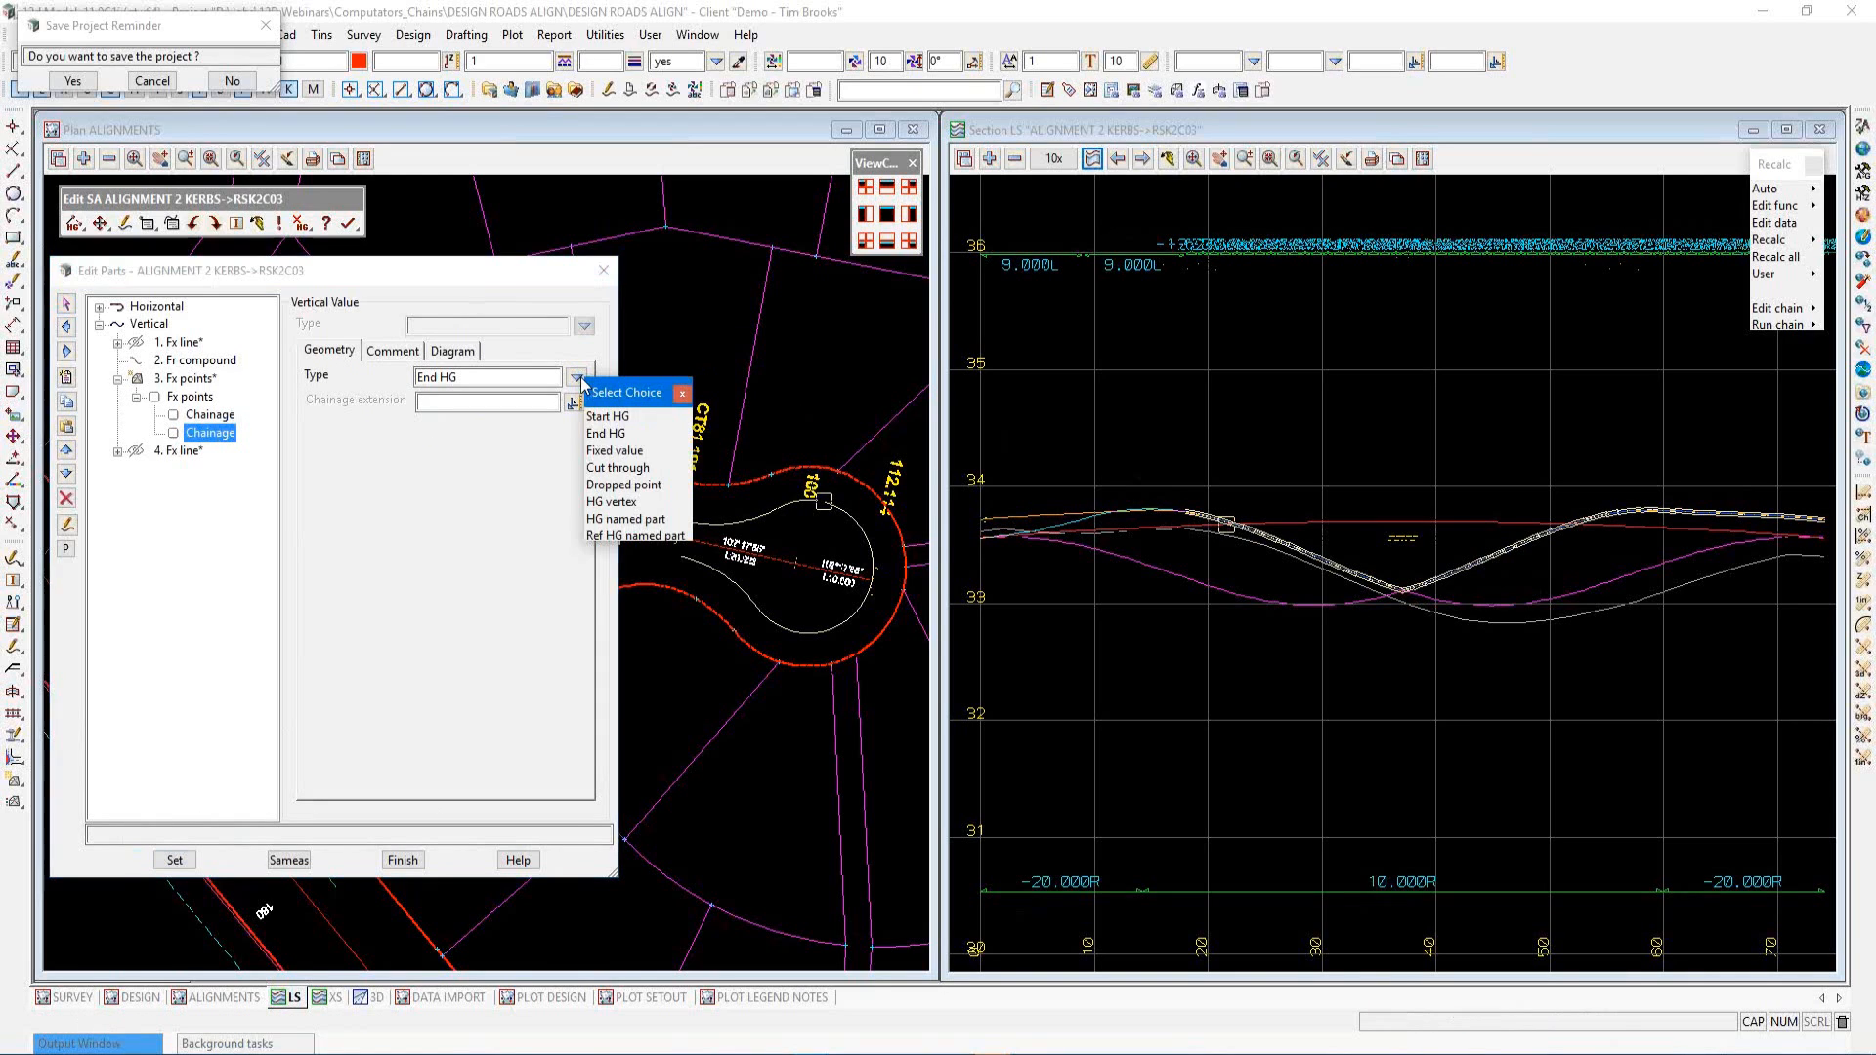
left_click(621, 454)
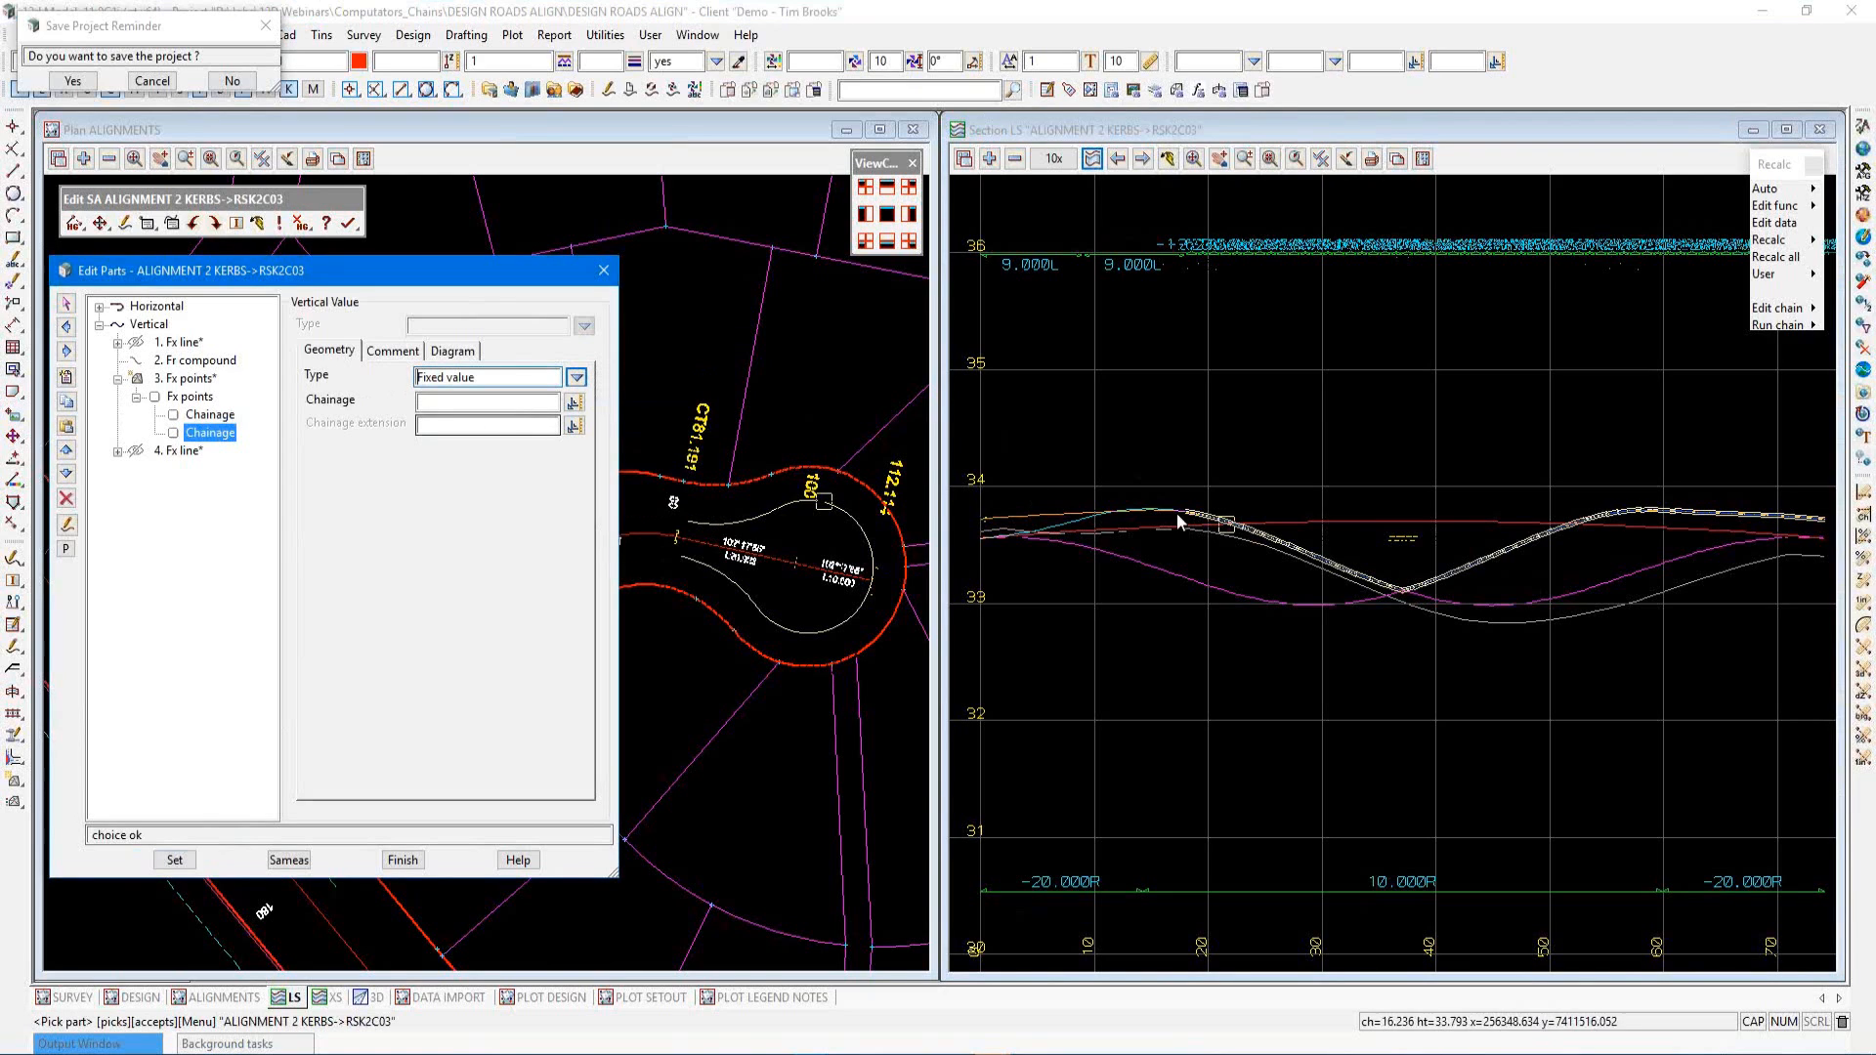
scroll(1357, 601, "up", 5)
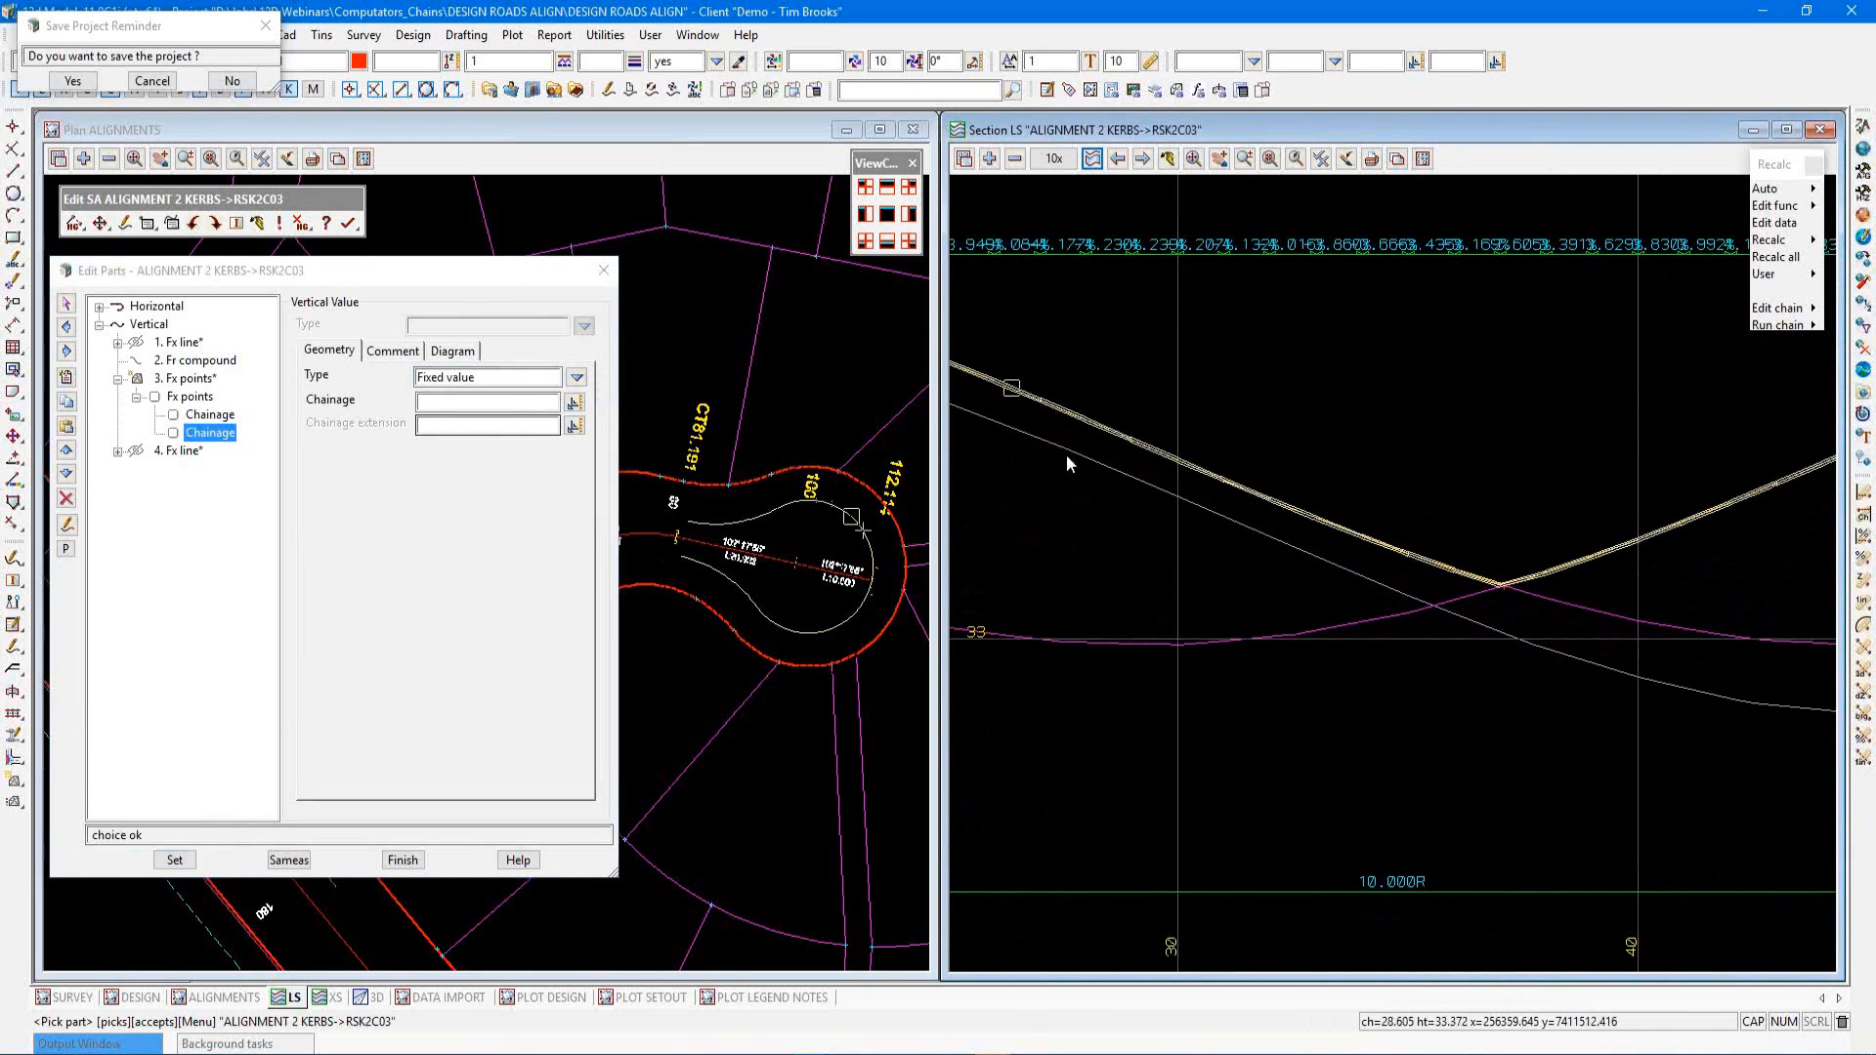
left_click(425, 402)
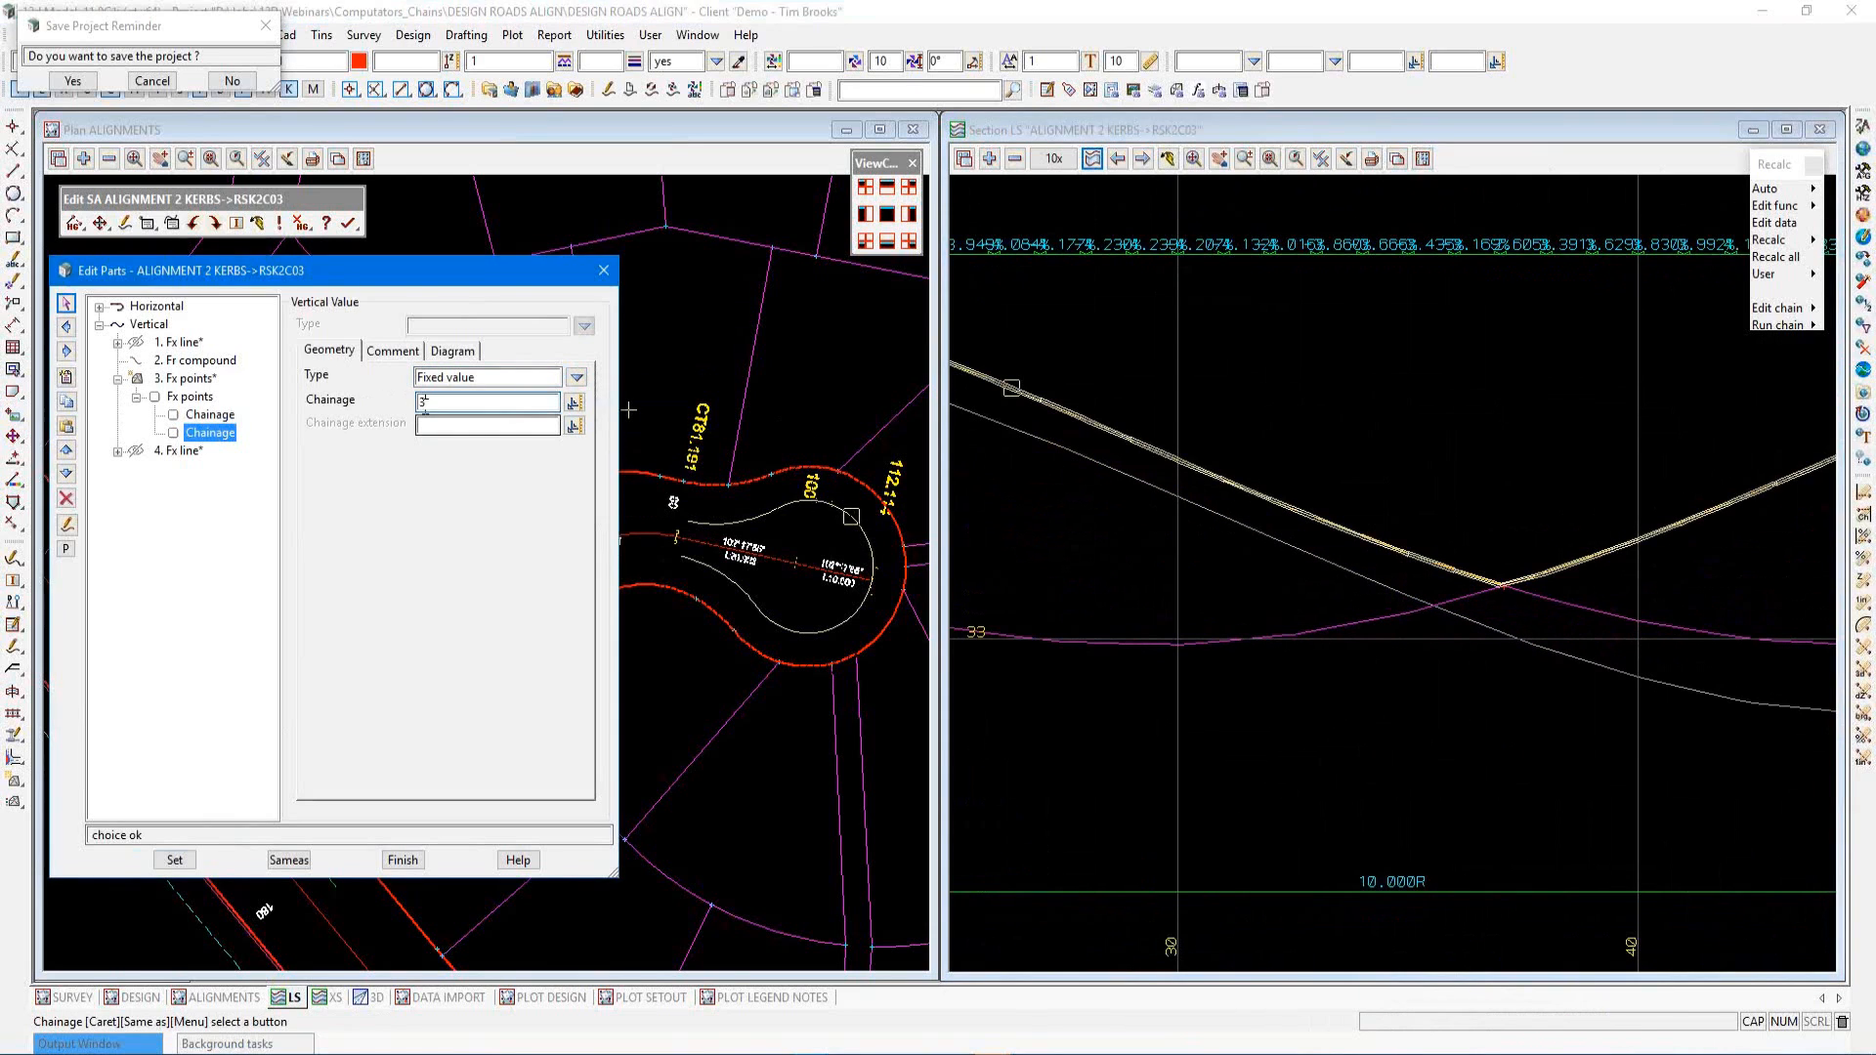
type("36")
left_click(178, 860)
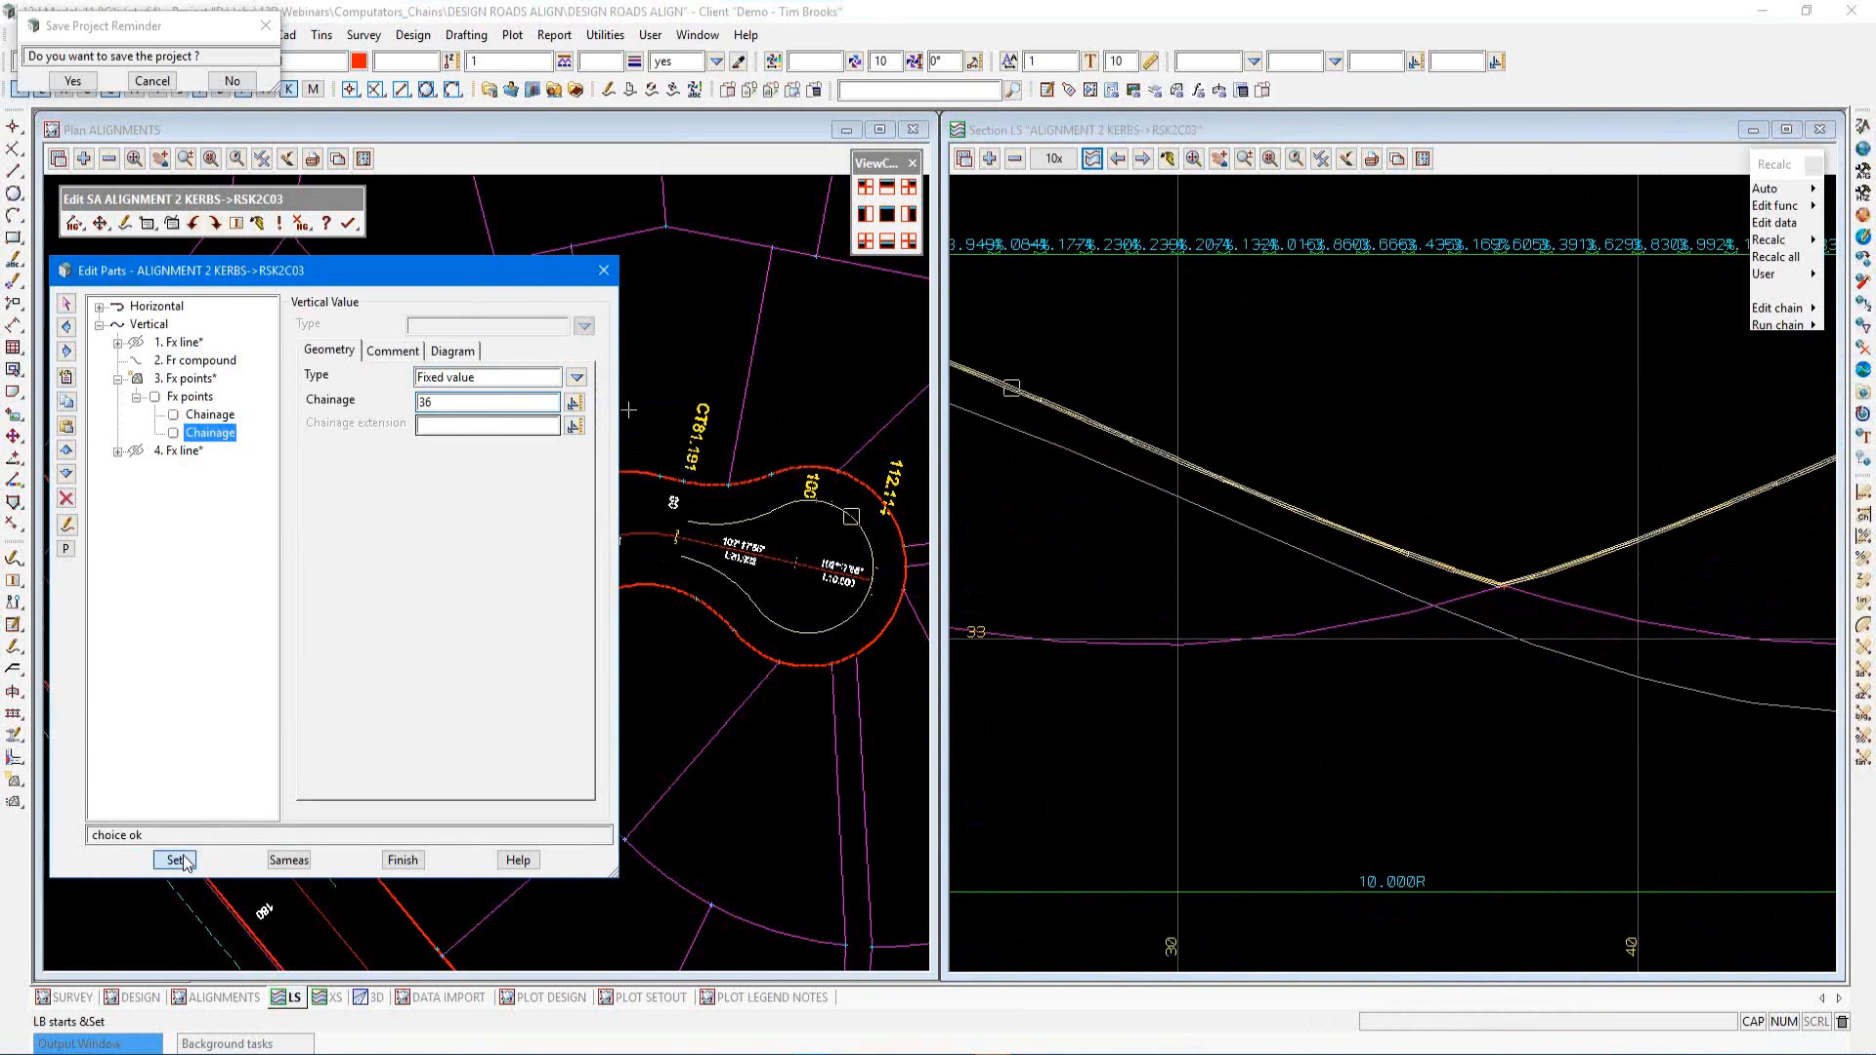
Inspect the vertical parts of the kerb profile in the long section view around the culdesac
left_click(1241, 598)
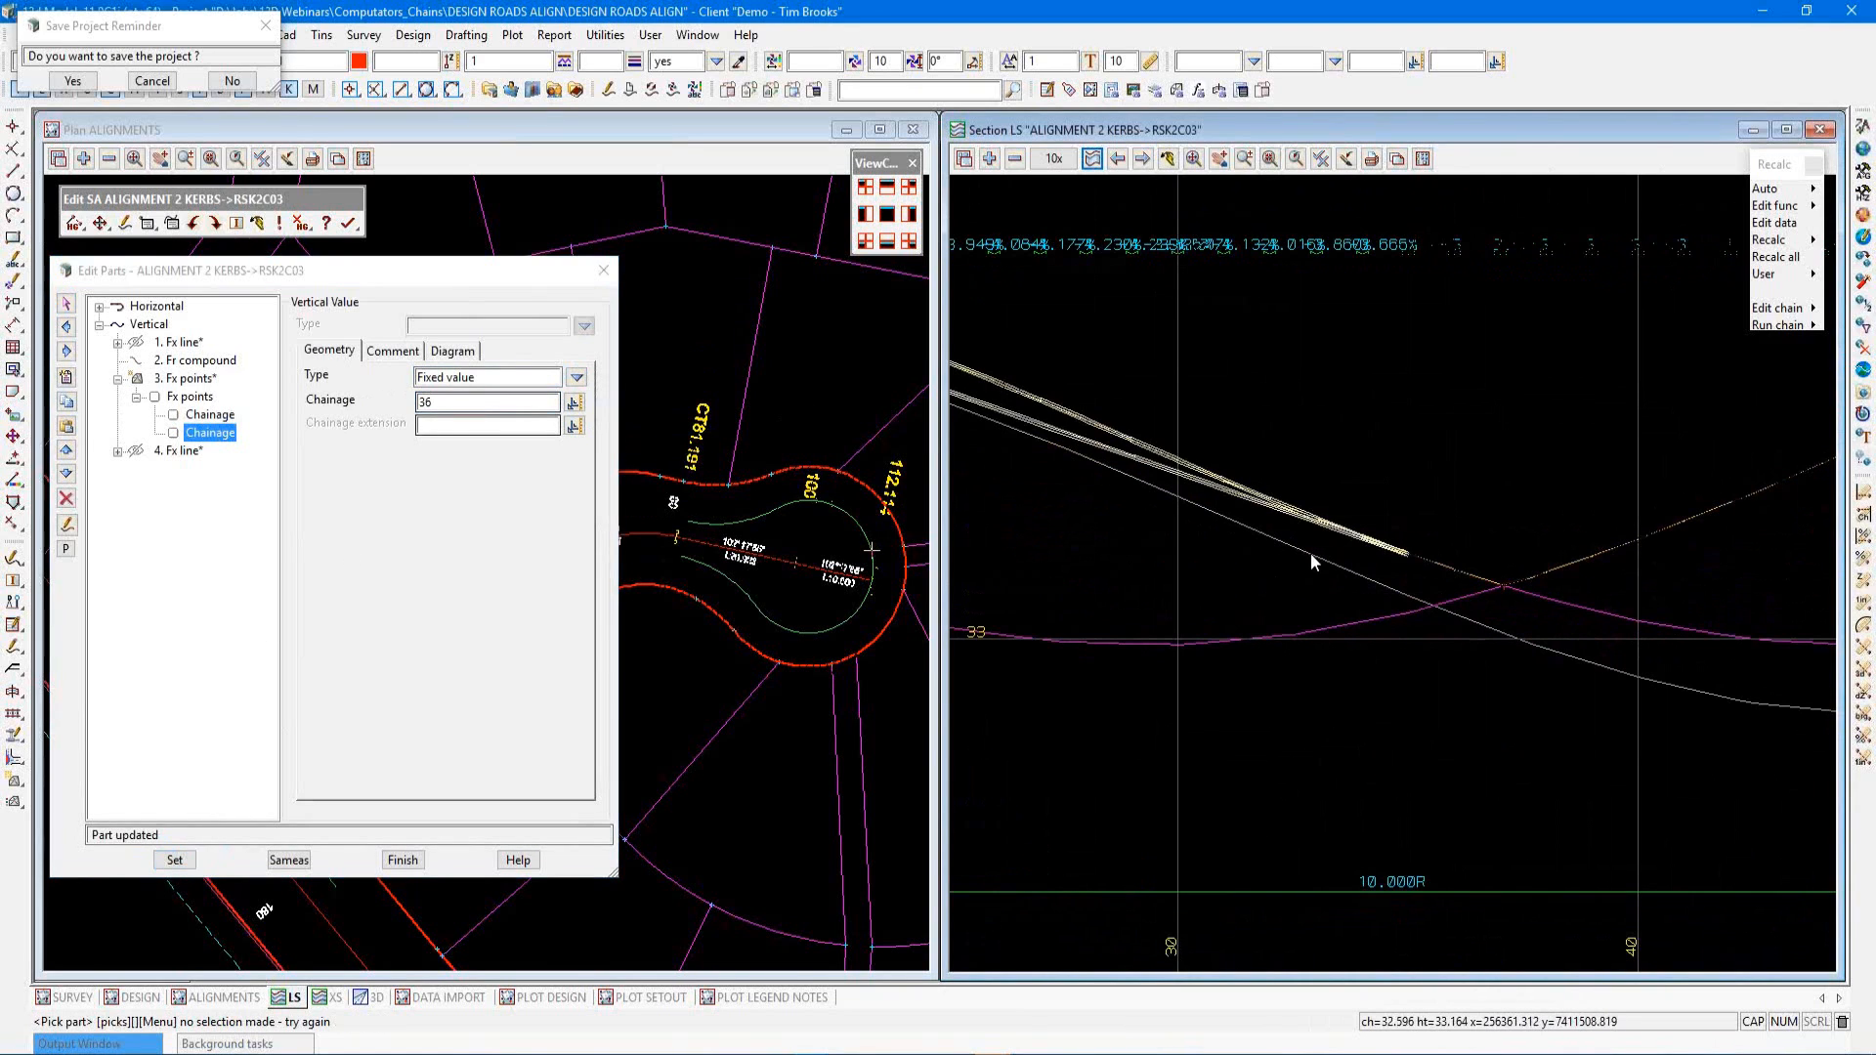
scroll(1319, 555, "down", 5)
scroll(1327, 440, "up", 1)
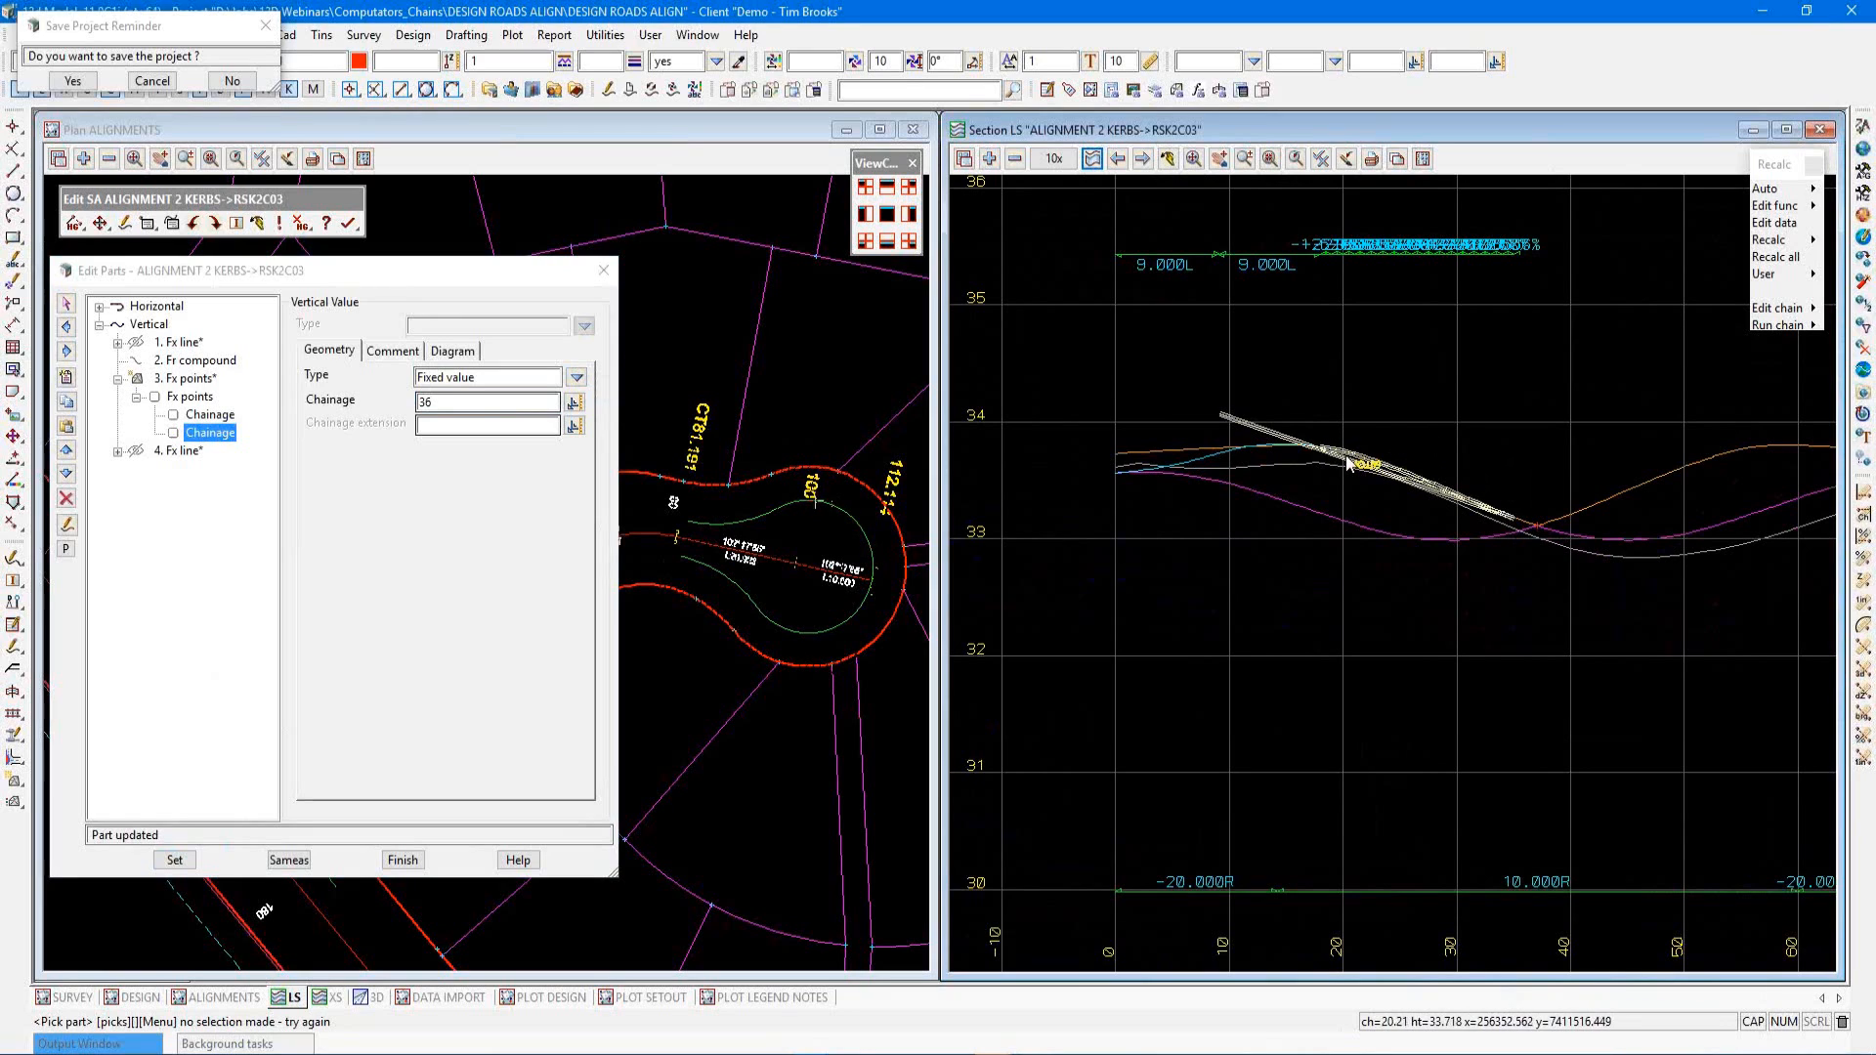
scroll(1145, 481, "up", 2)
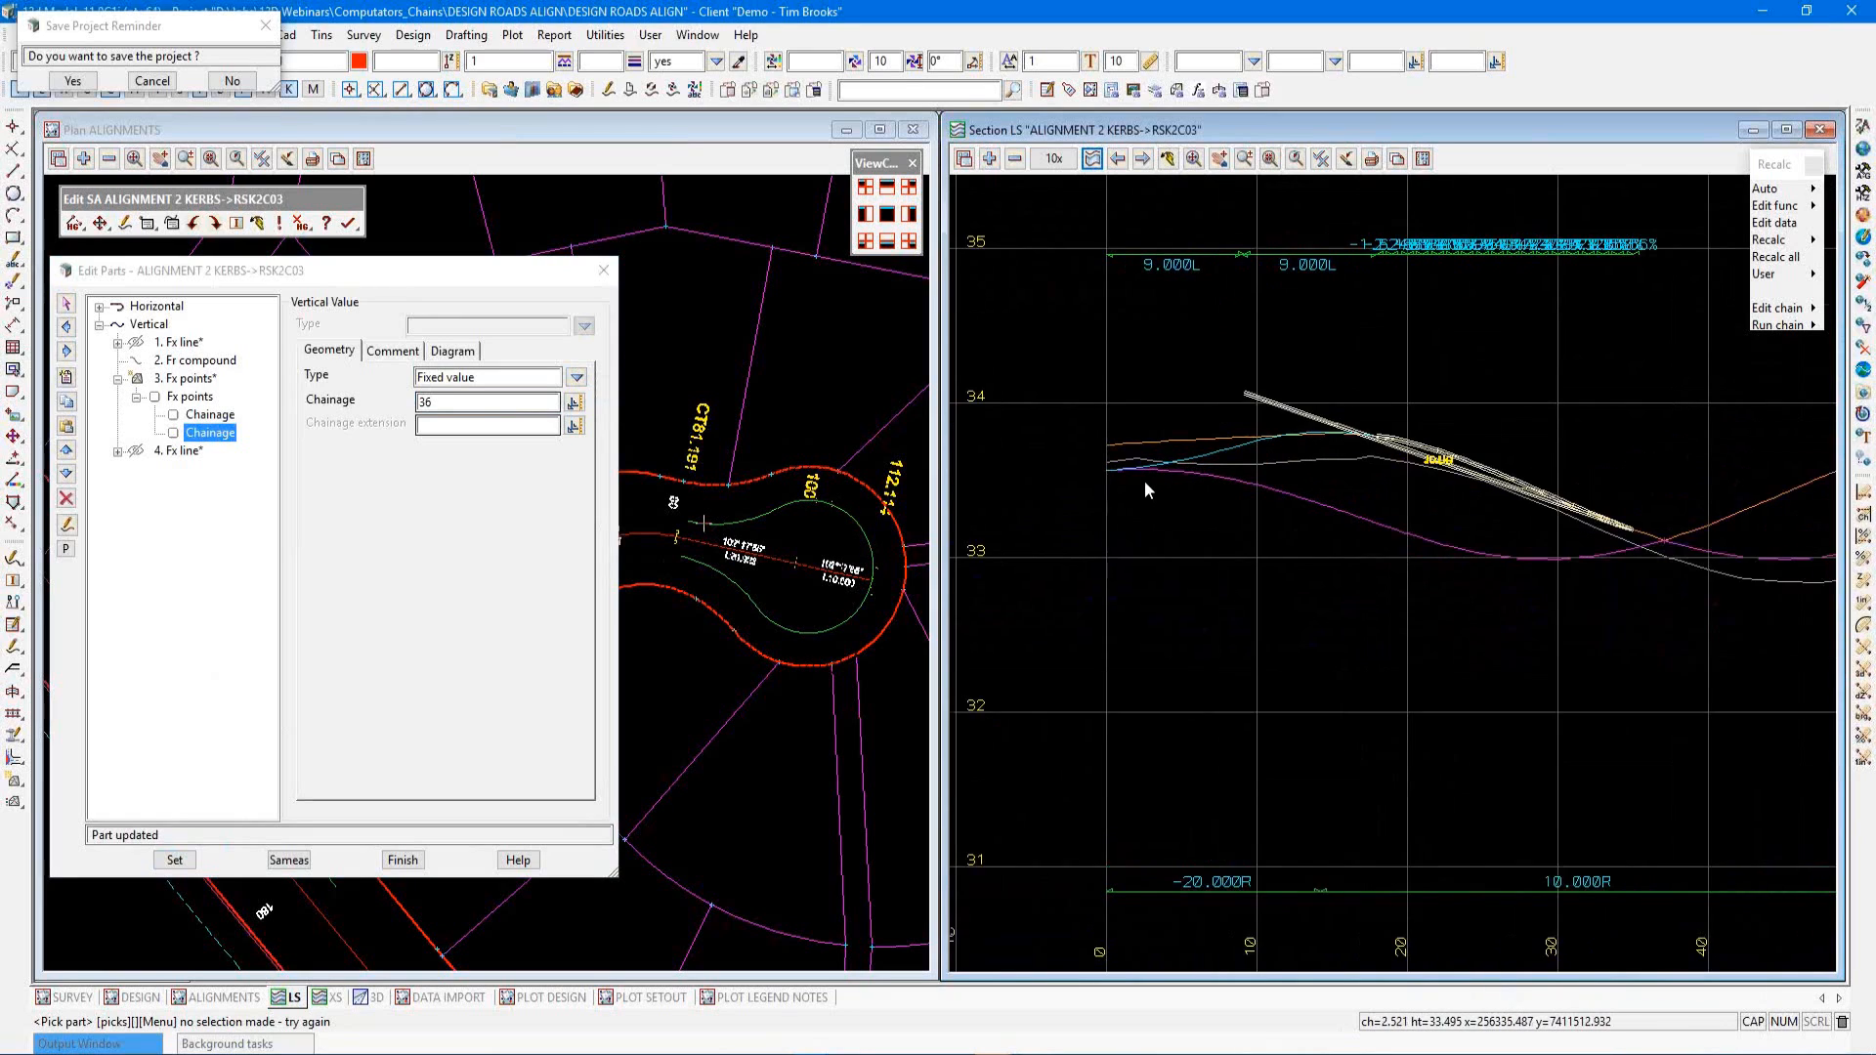
left_click(188, 362)
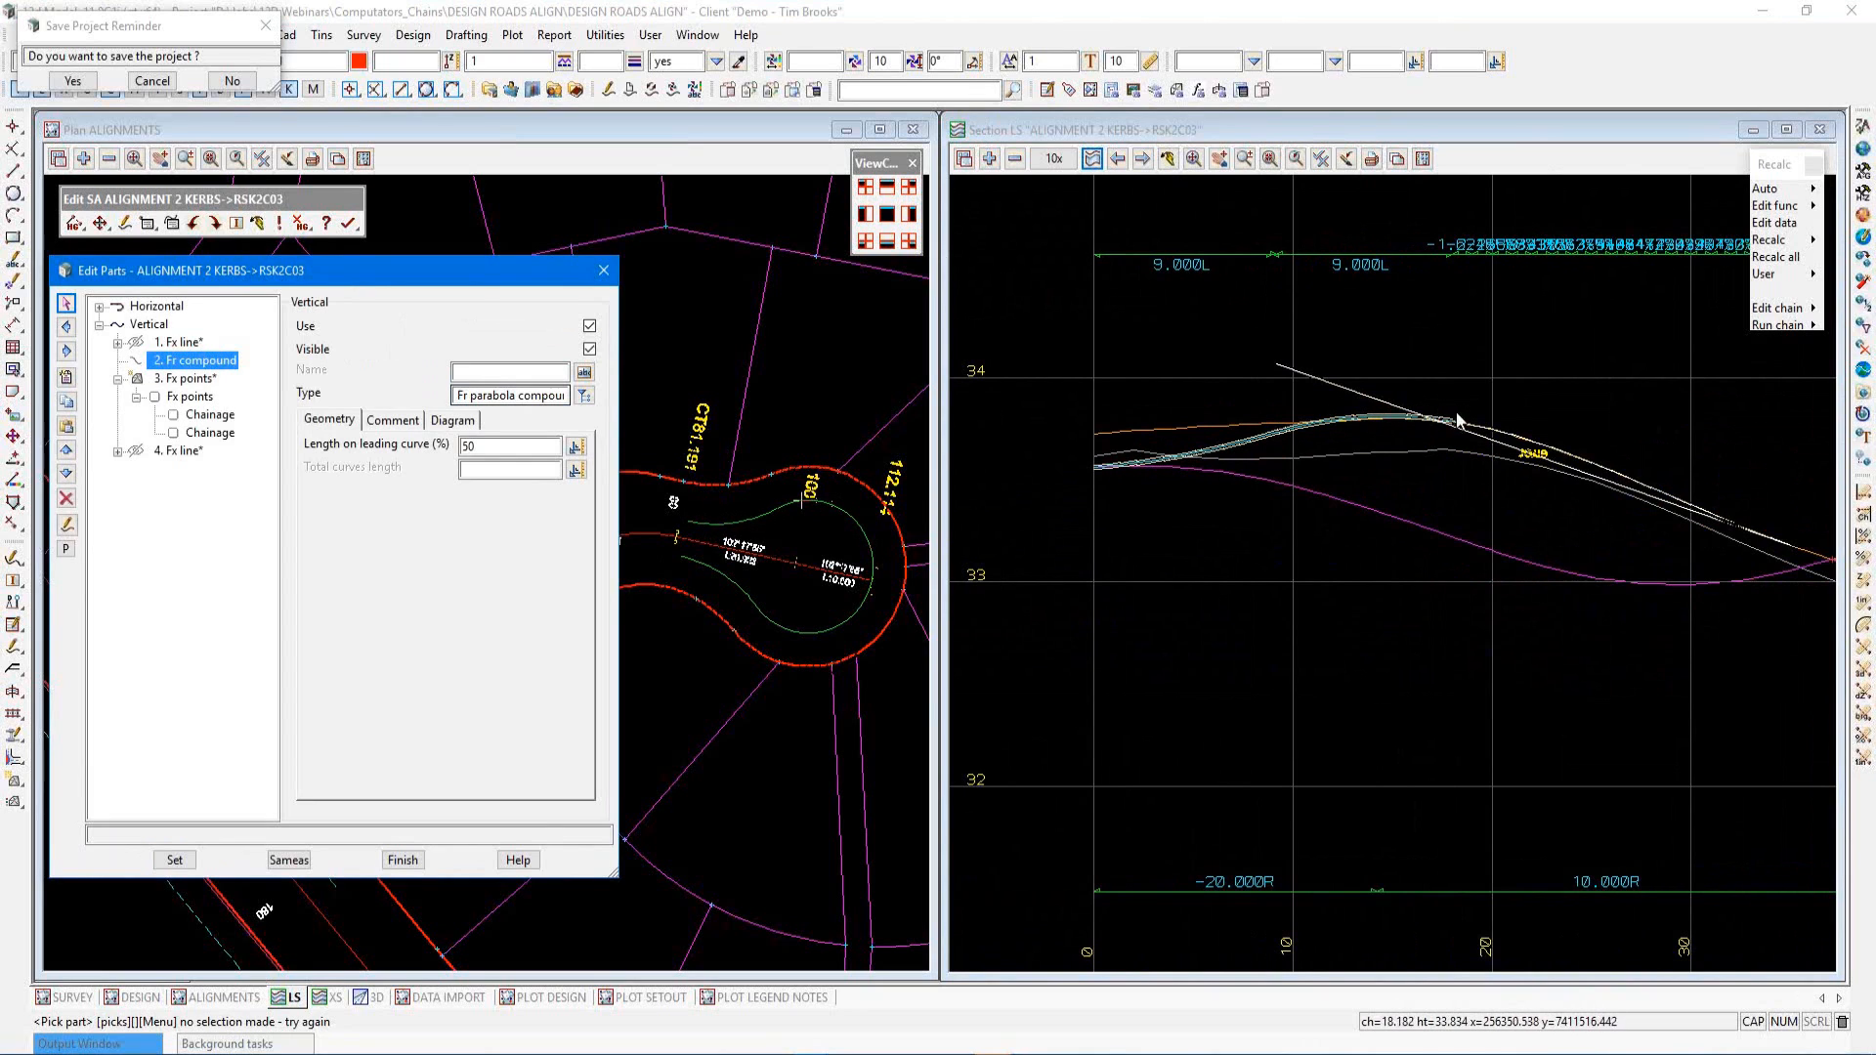
scroll(1189, 510, "down", 4)
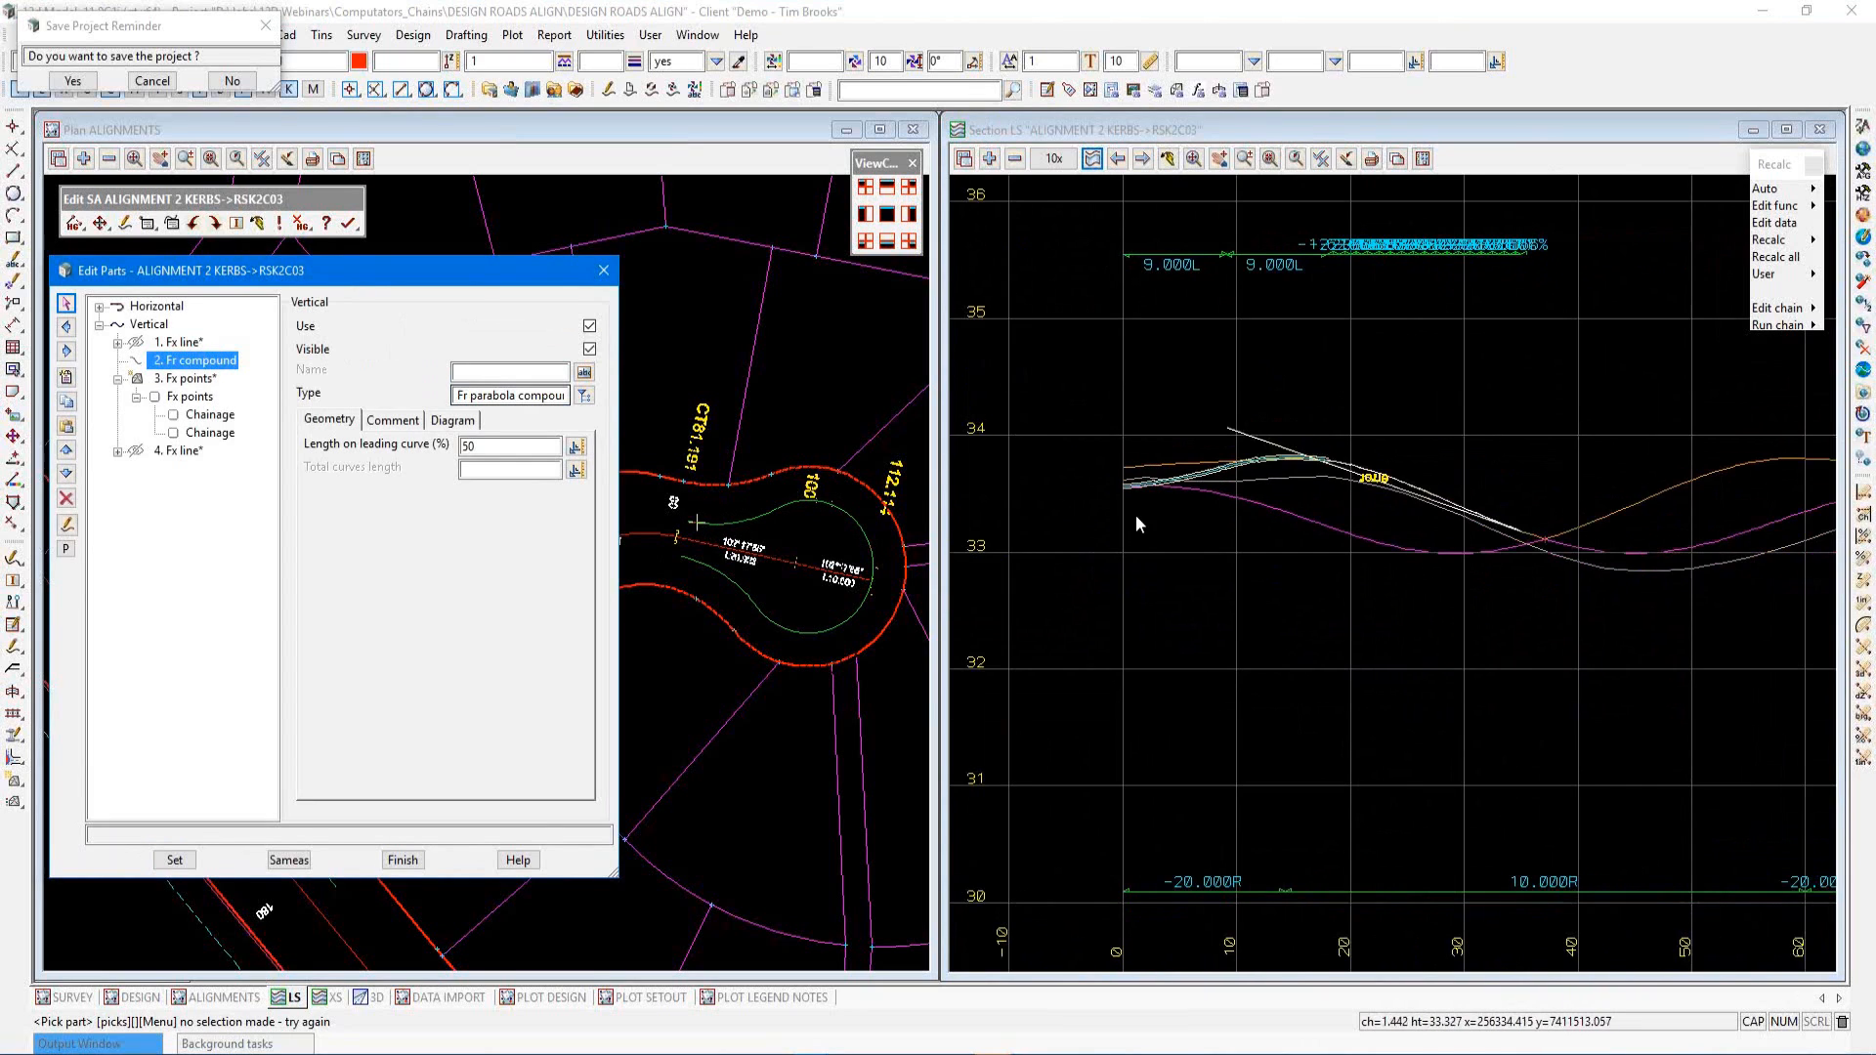
scroll(1528, 523, "up", 1)
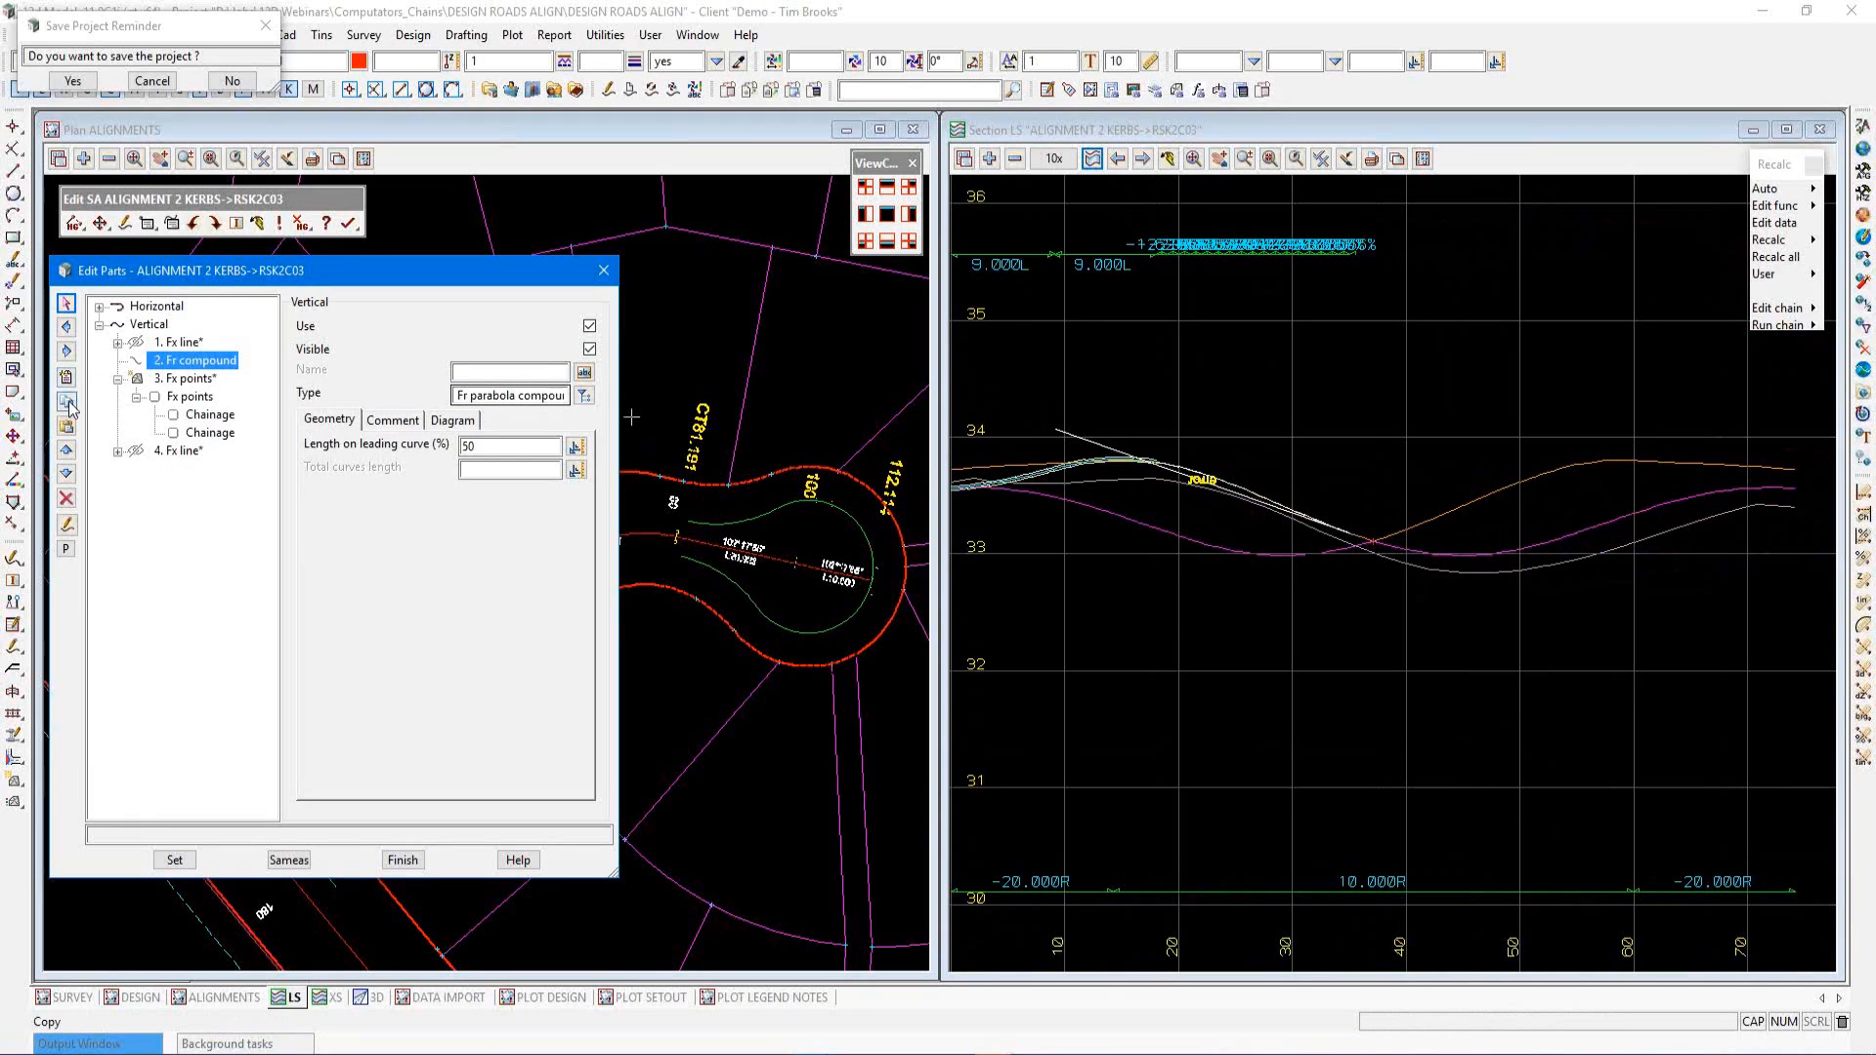
left_click(166, 381)
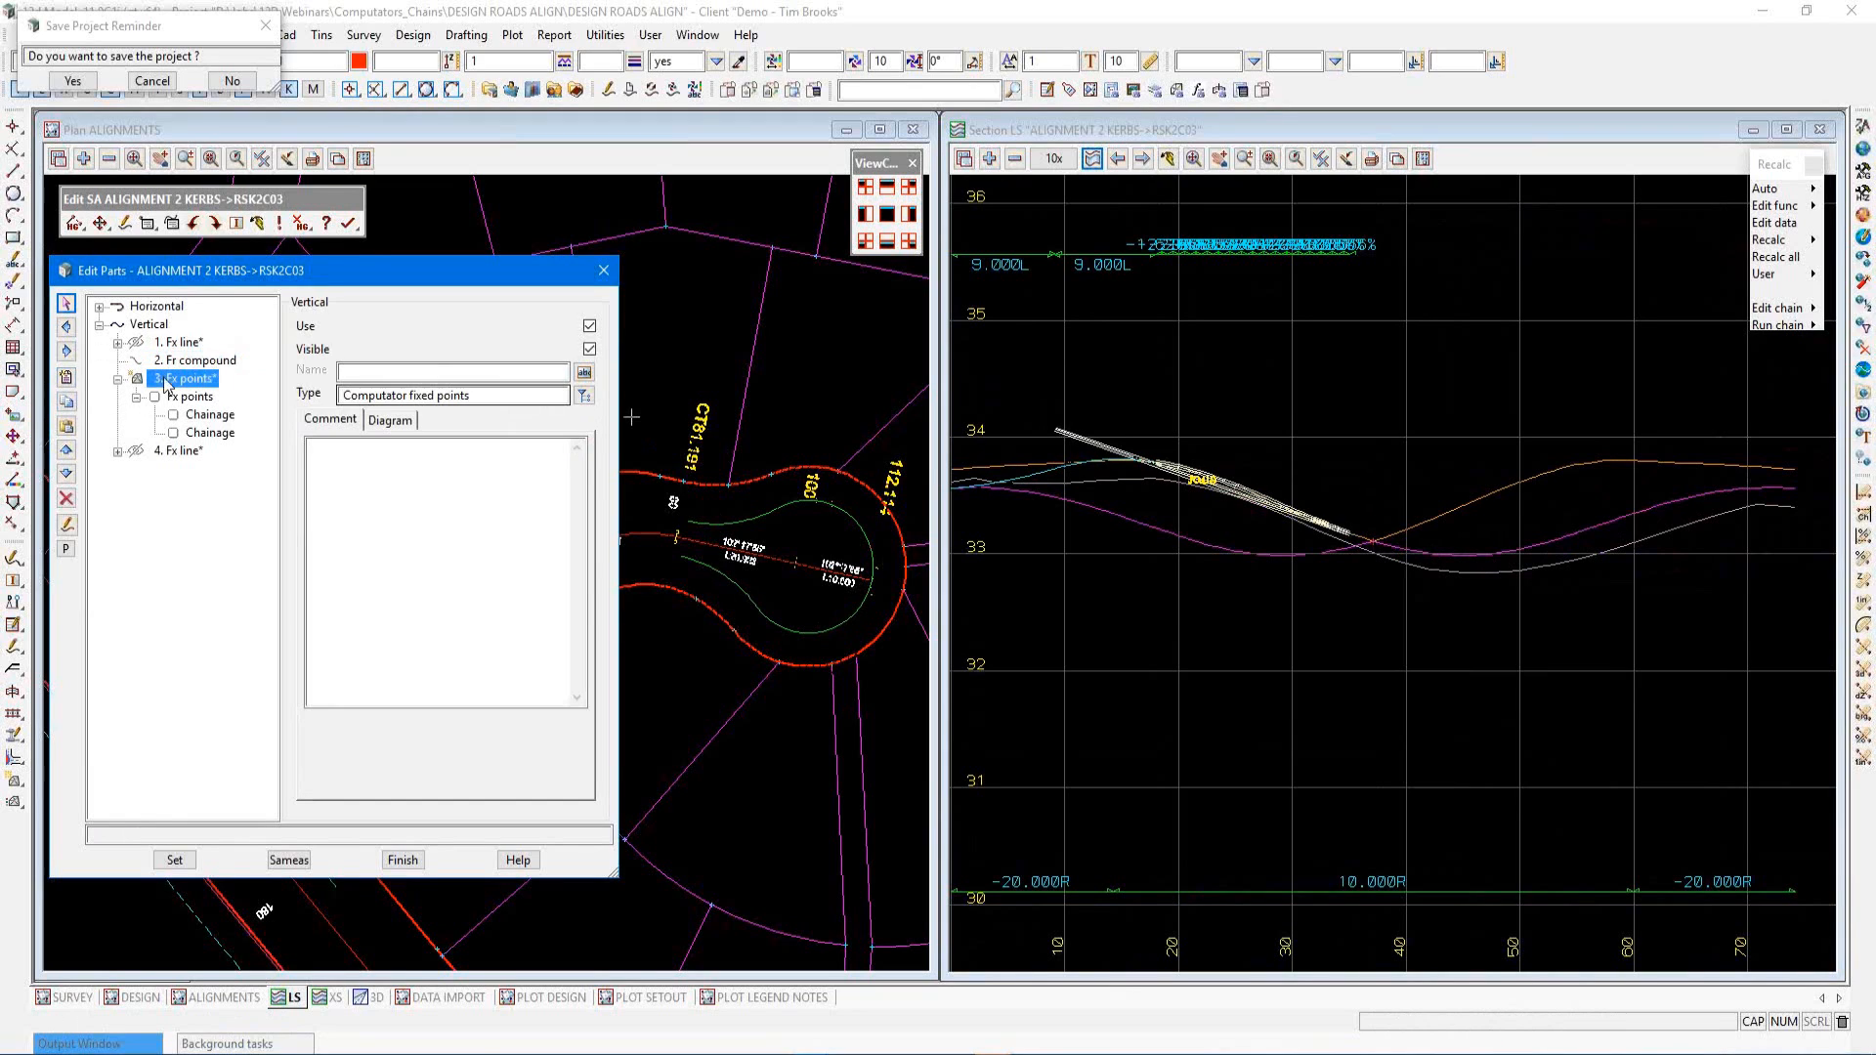
Insert a free parabola compound vertical part after the fixed points part and enable its use
left_click(67, 428)
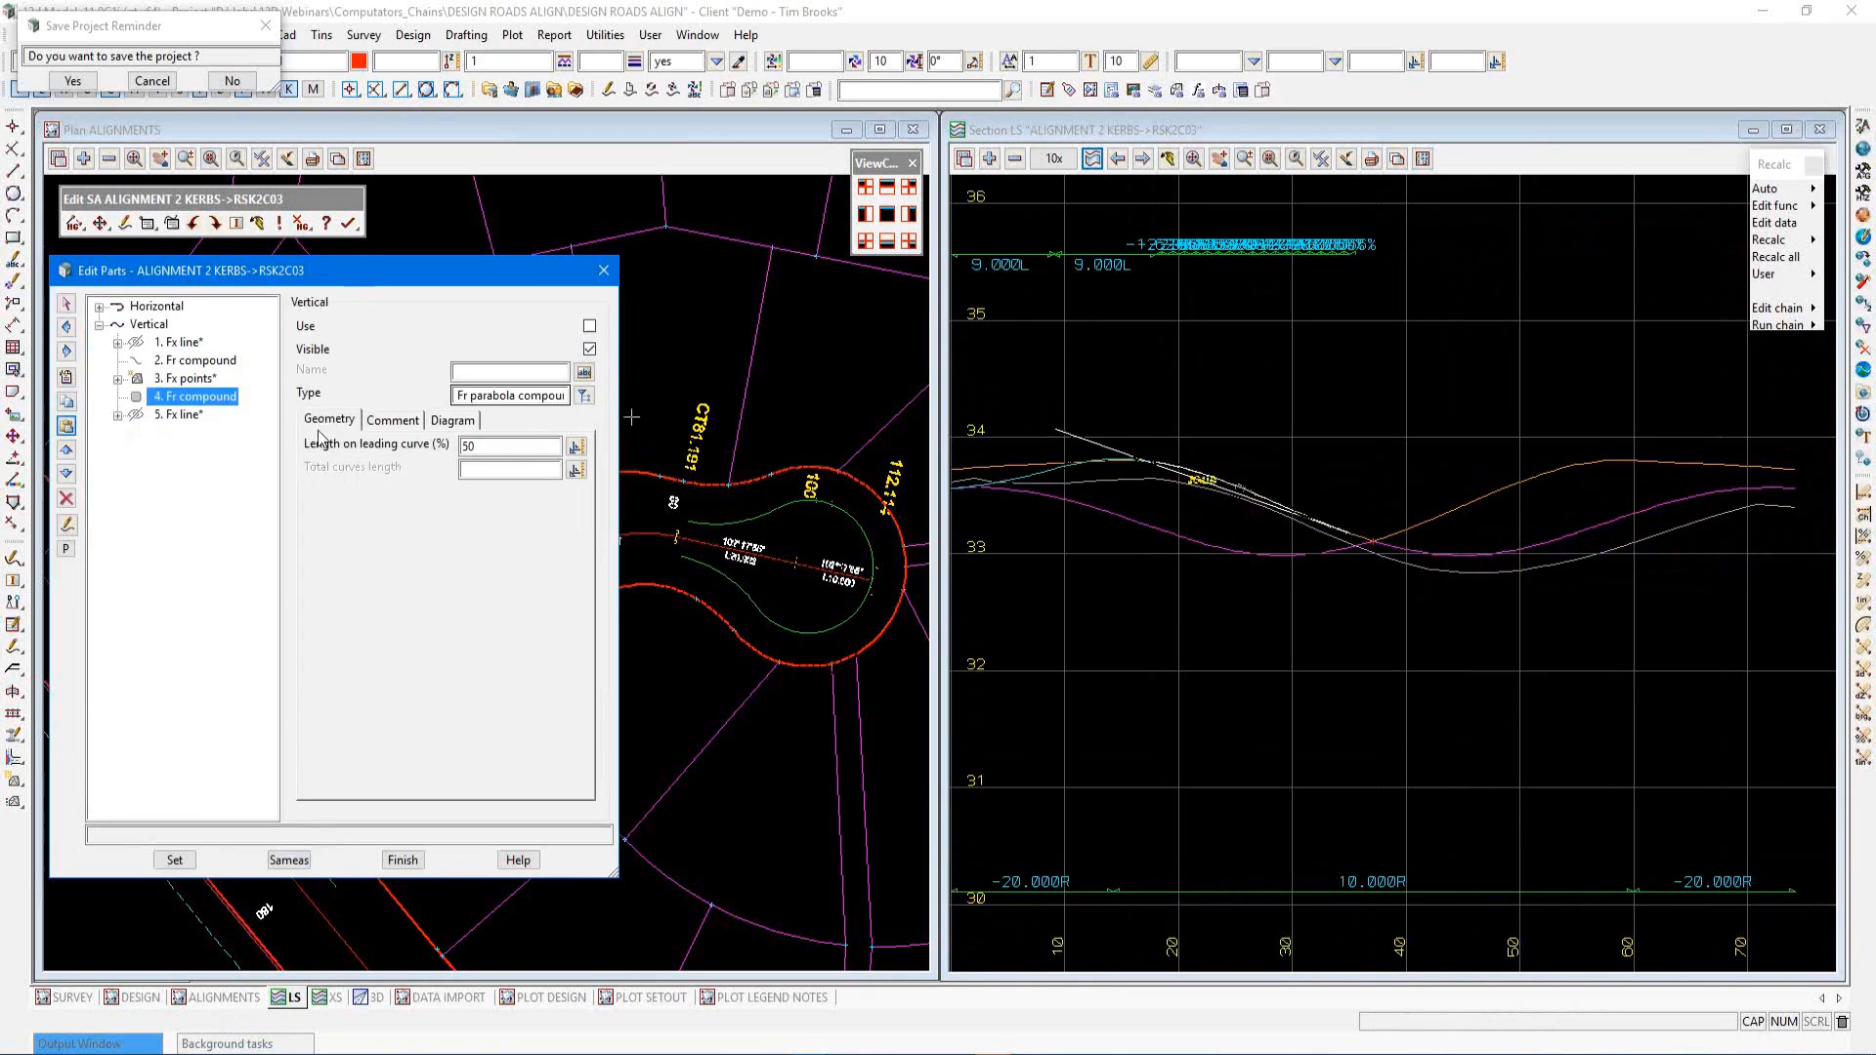
left_click(590, 327)
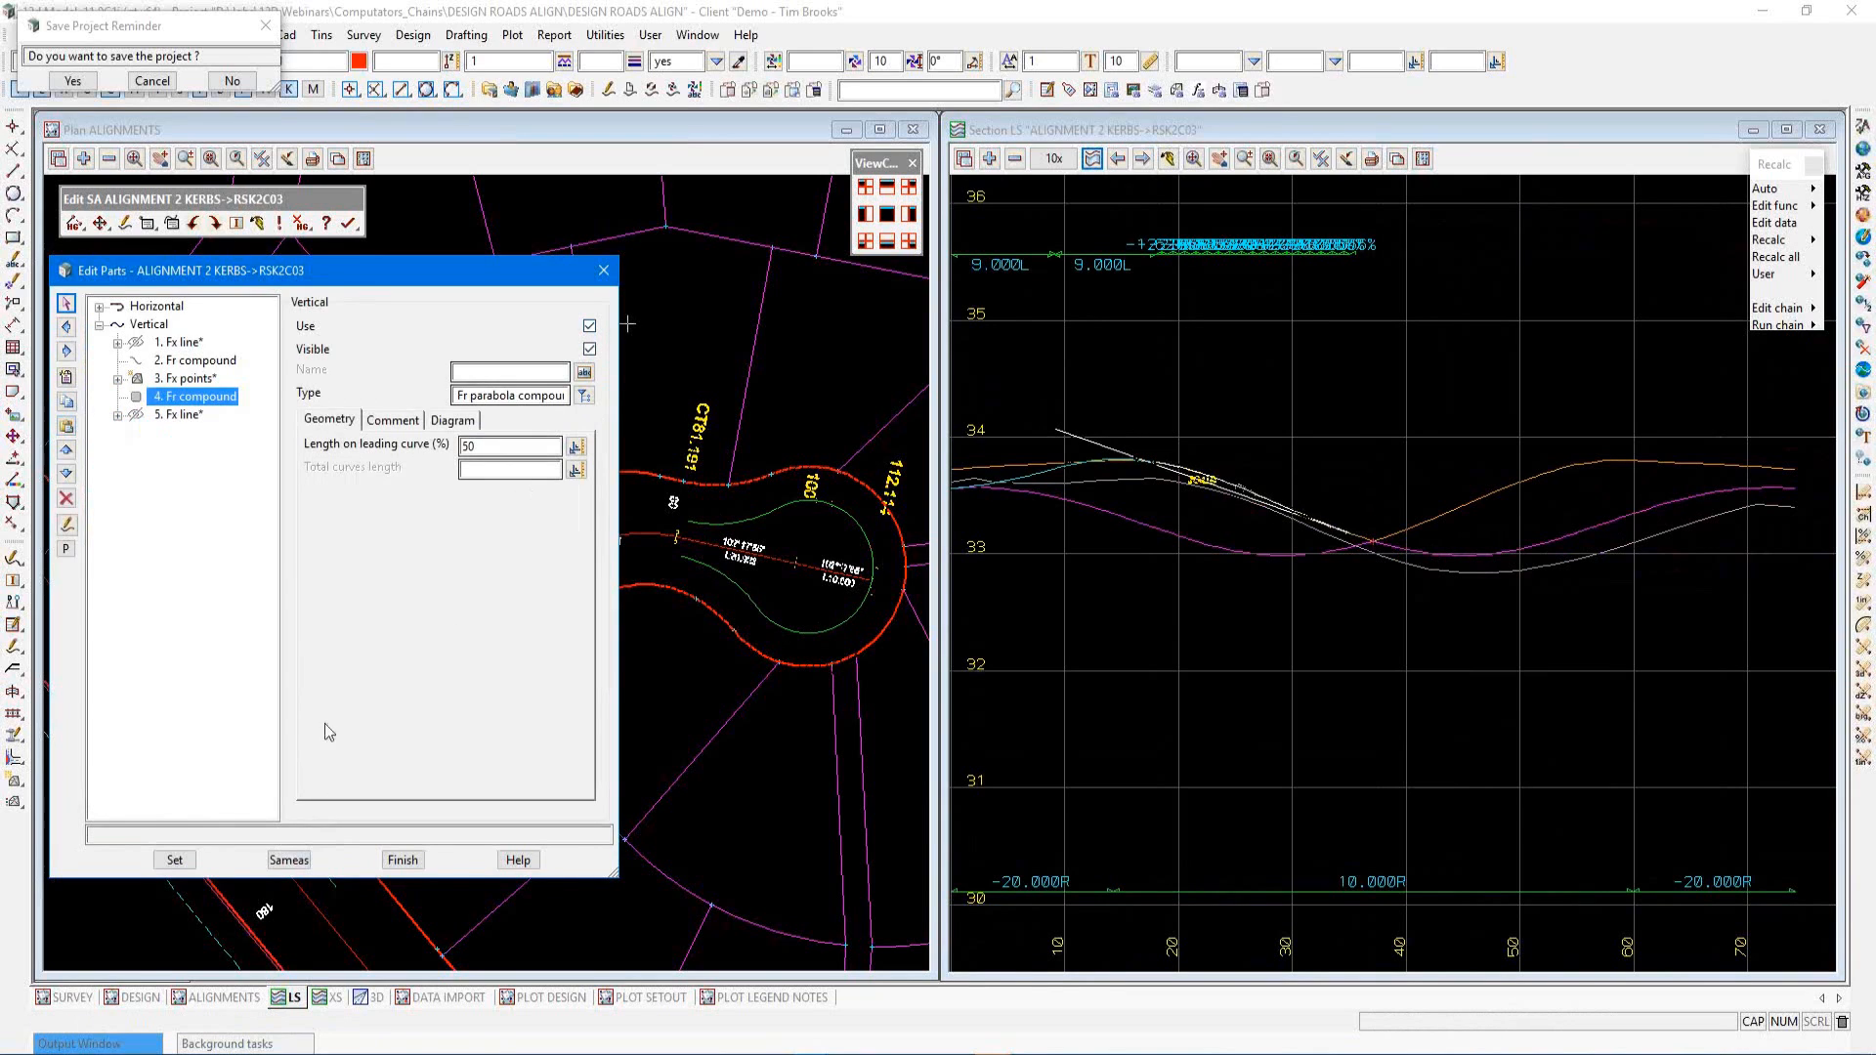
left_click(175, 862)
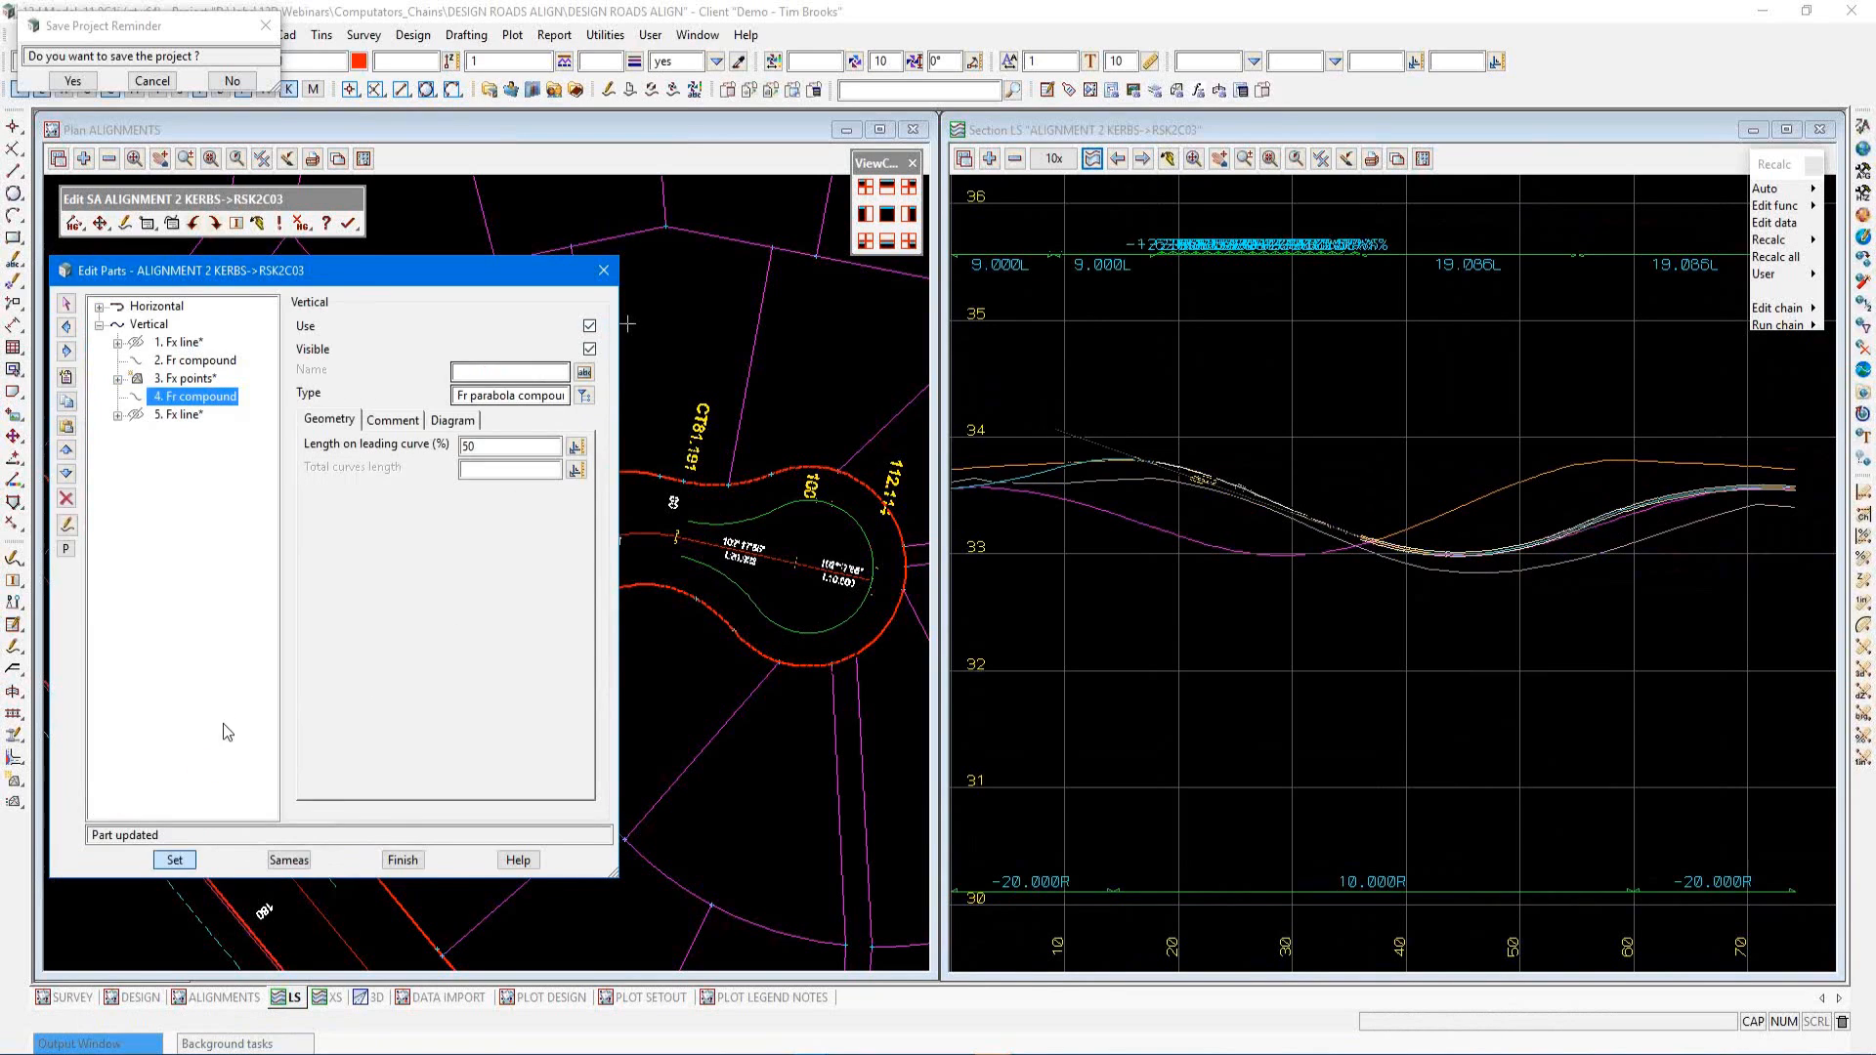
Set the compound part's length on leading curve to 55% and apply it
left_click(1650, 498)
scroll(1658, 501, "up", 2)
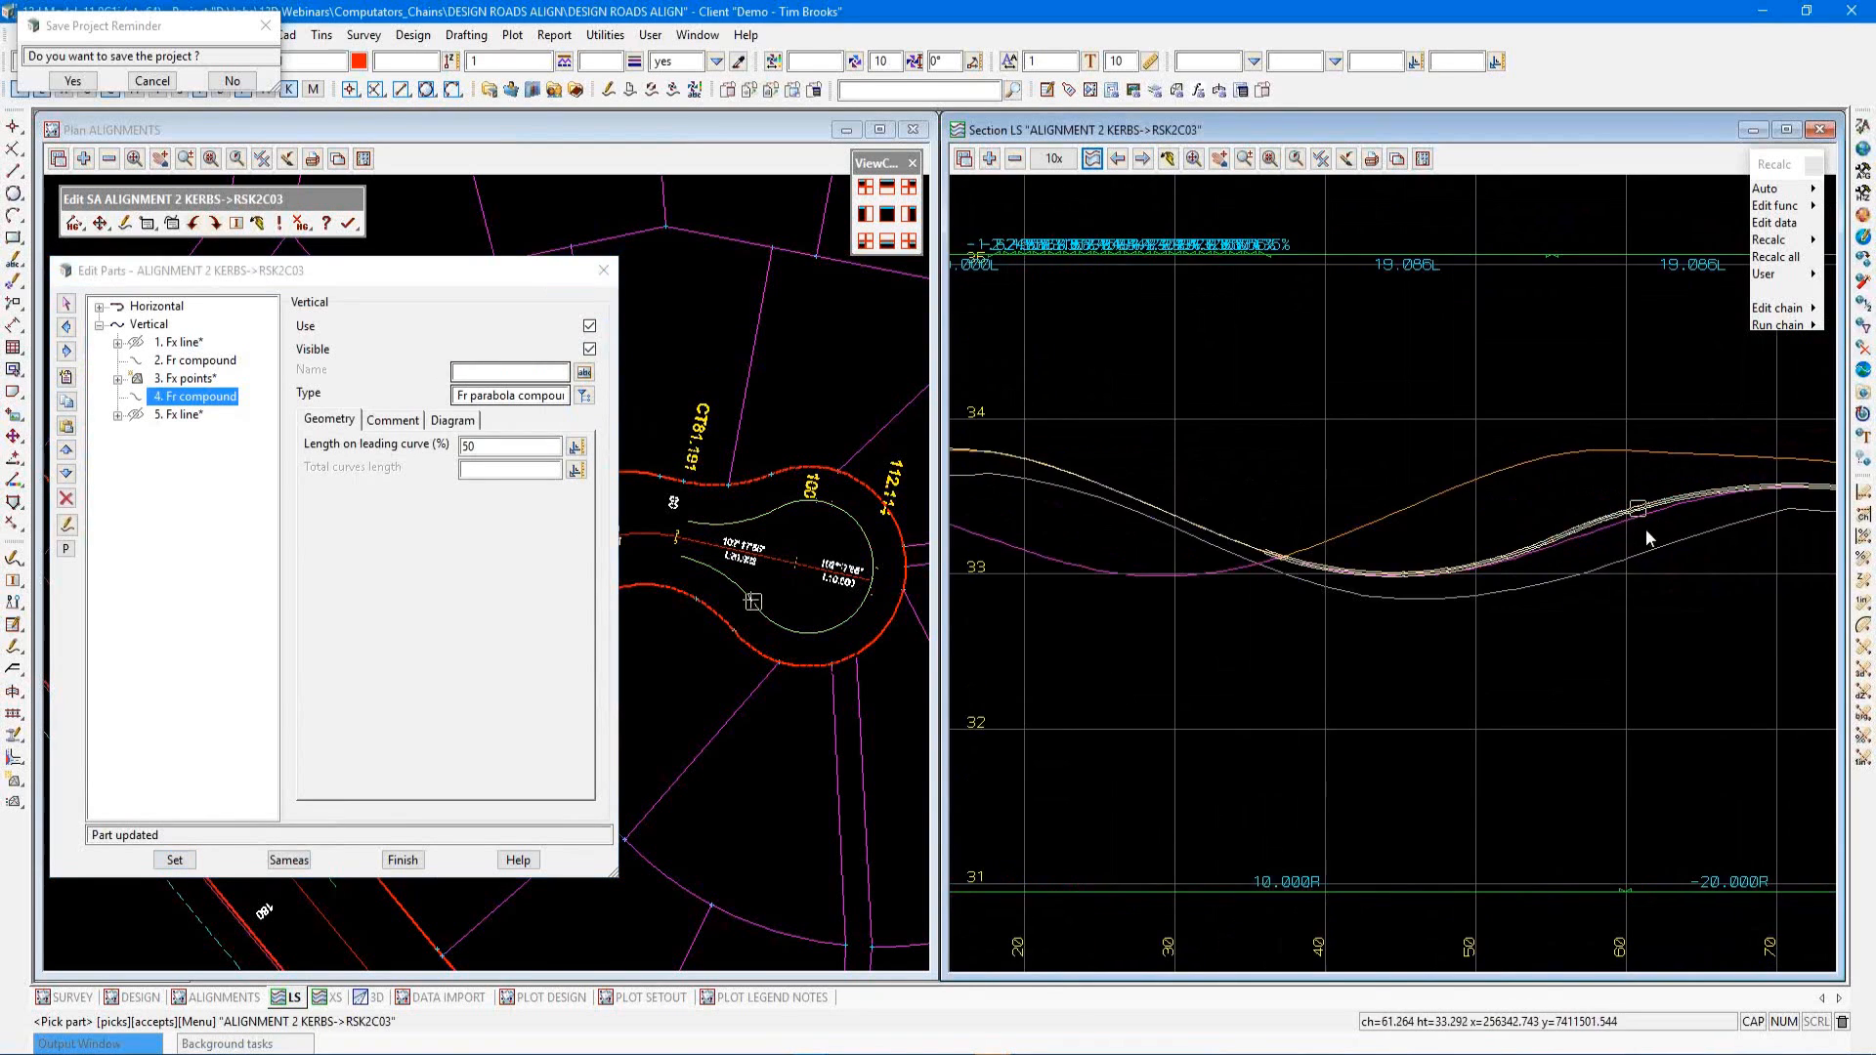
scroll(1429, 576, "down", 2)
scroll(1564, 559, "up", 1)
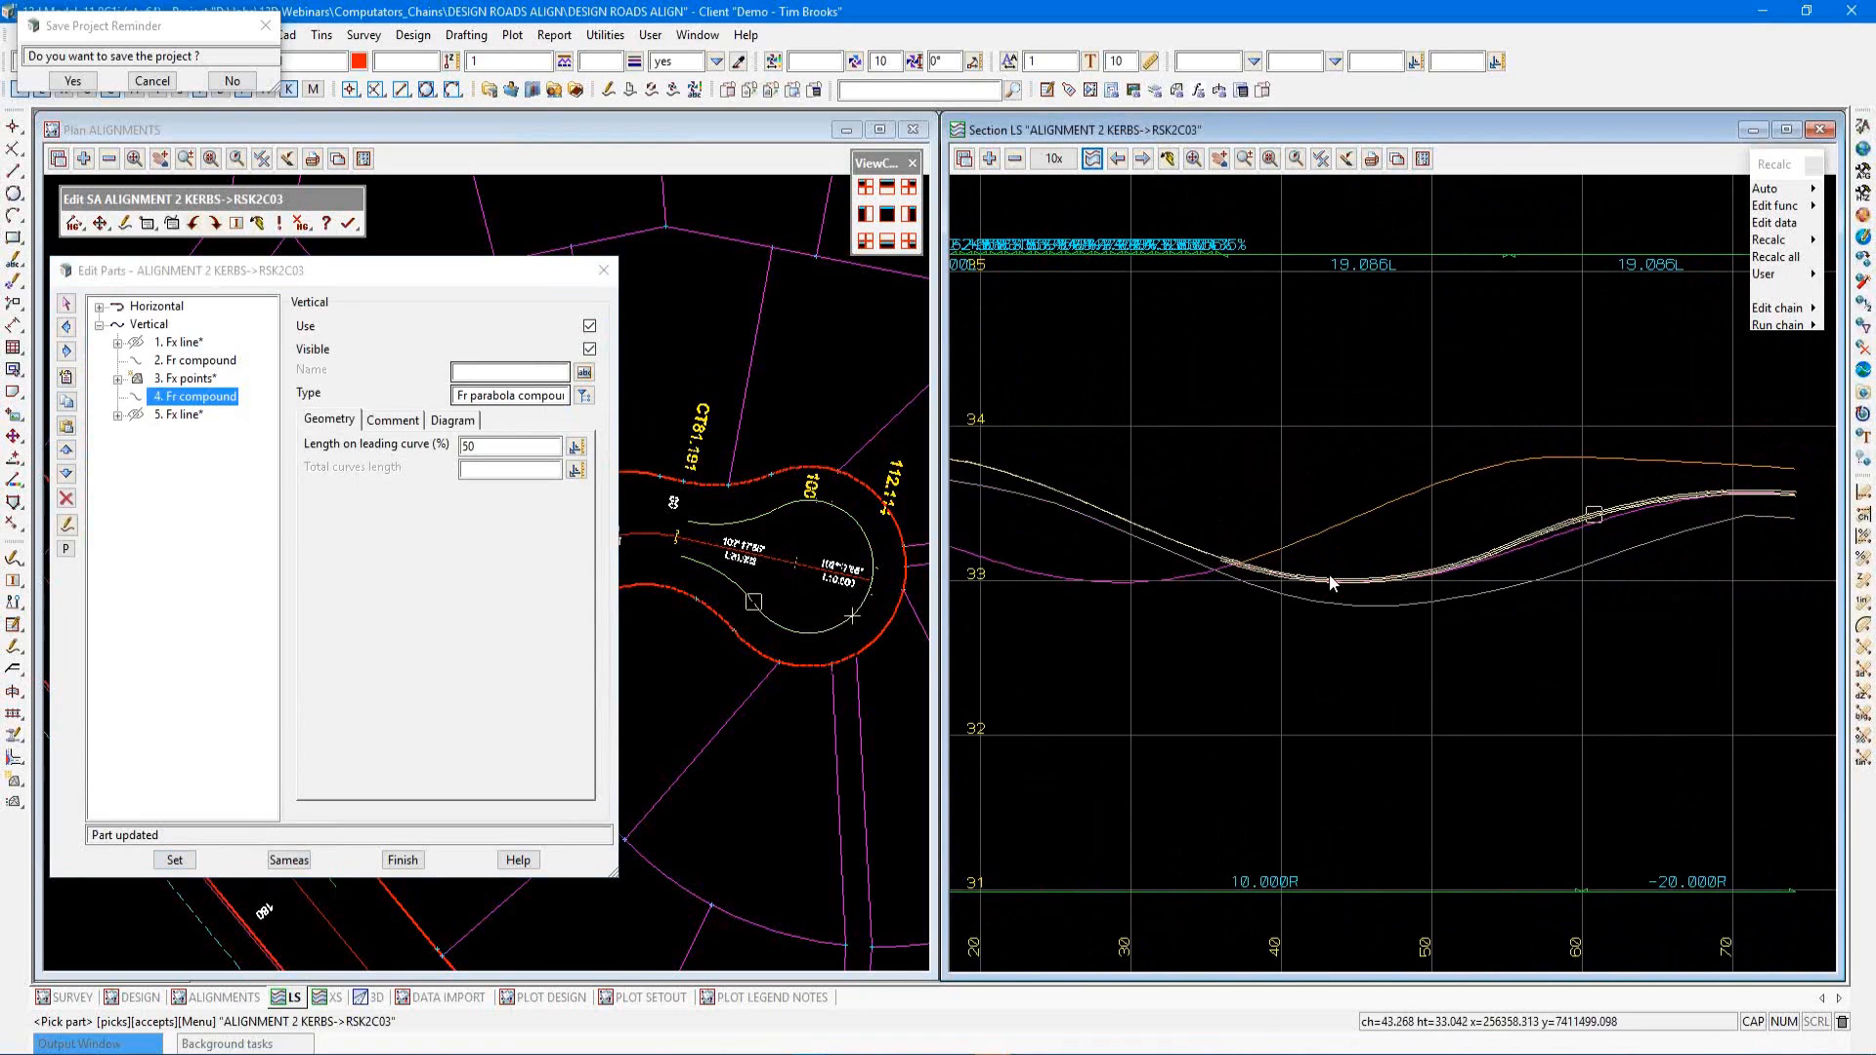
left_click(501, 447)
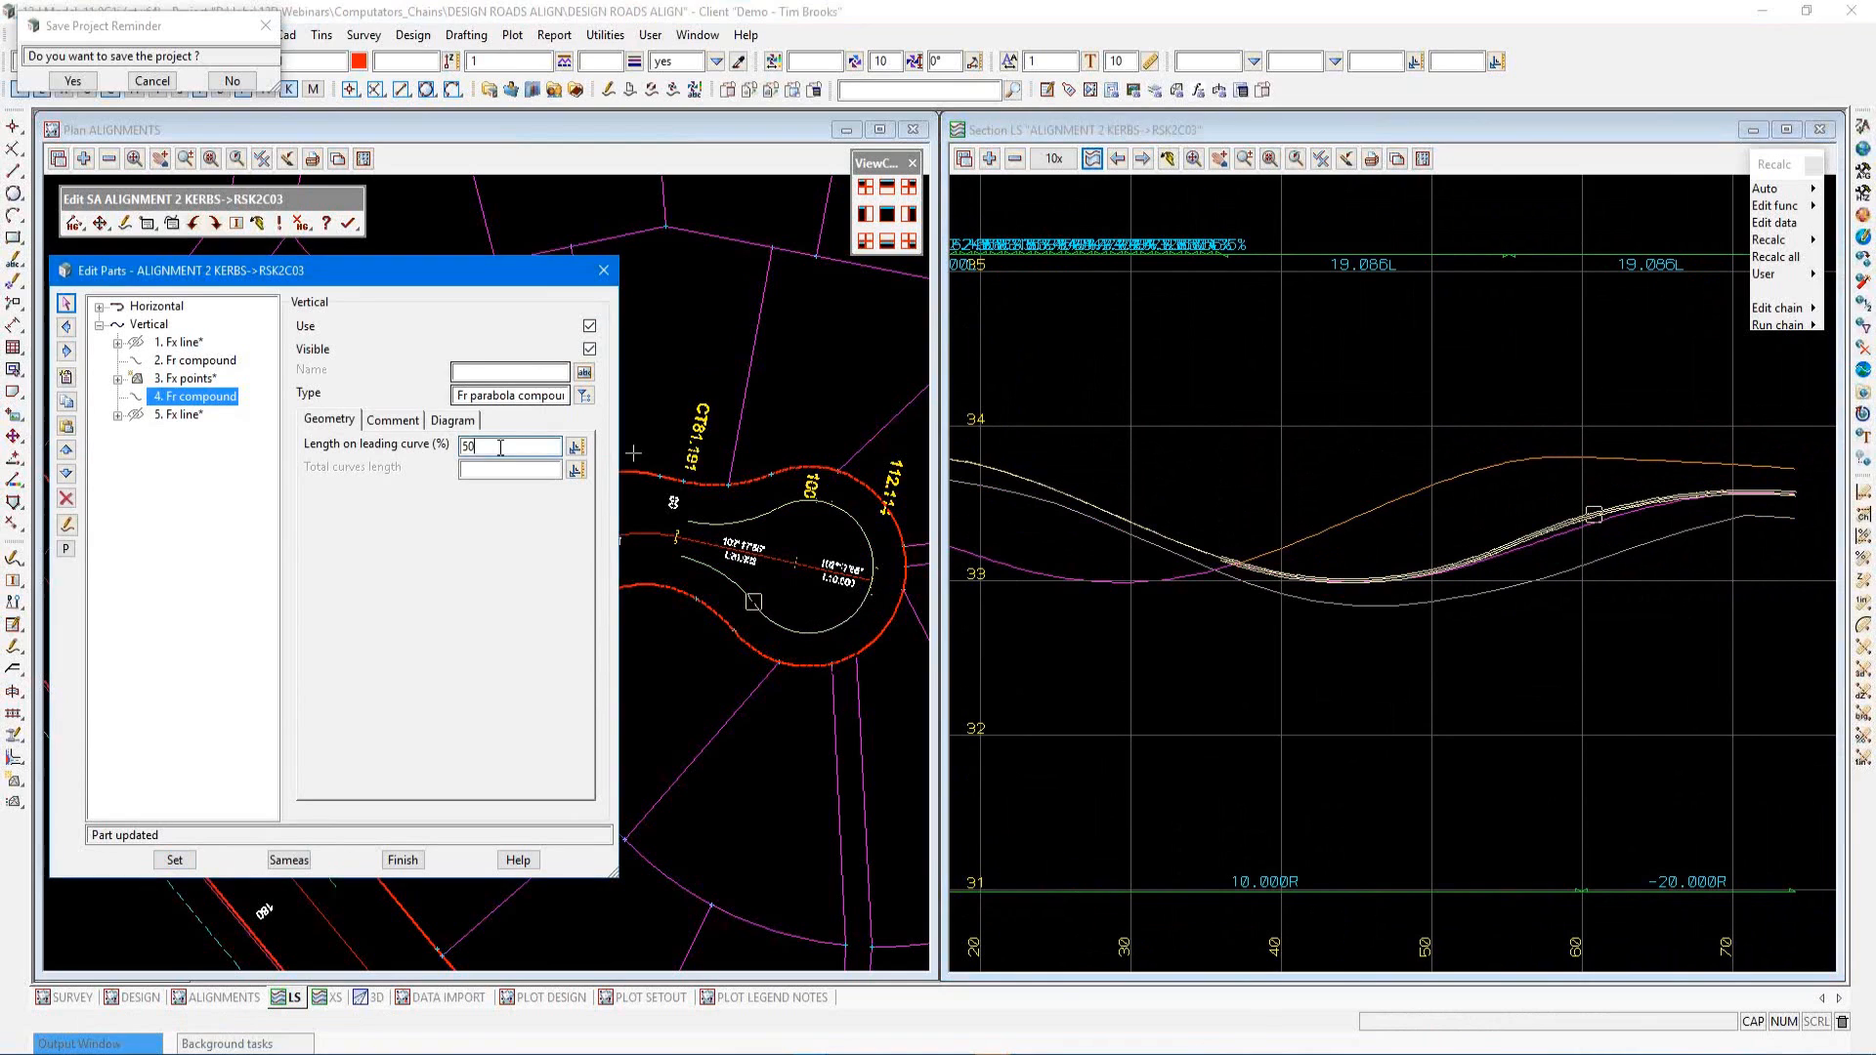
type("5")
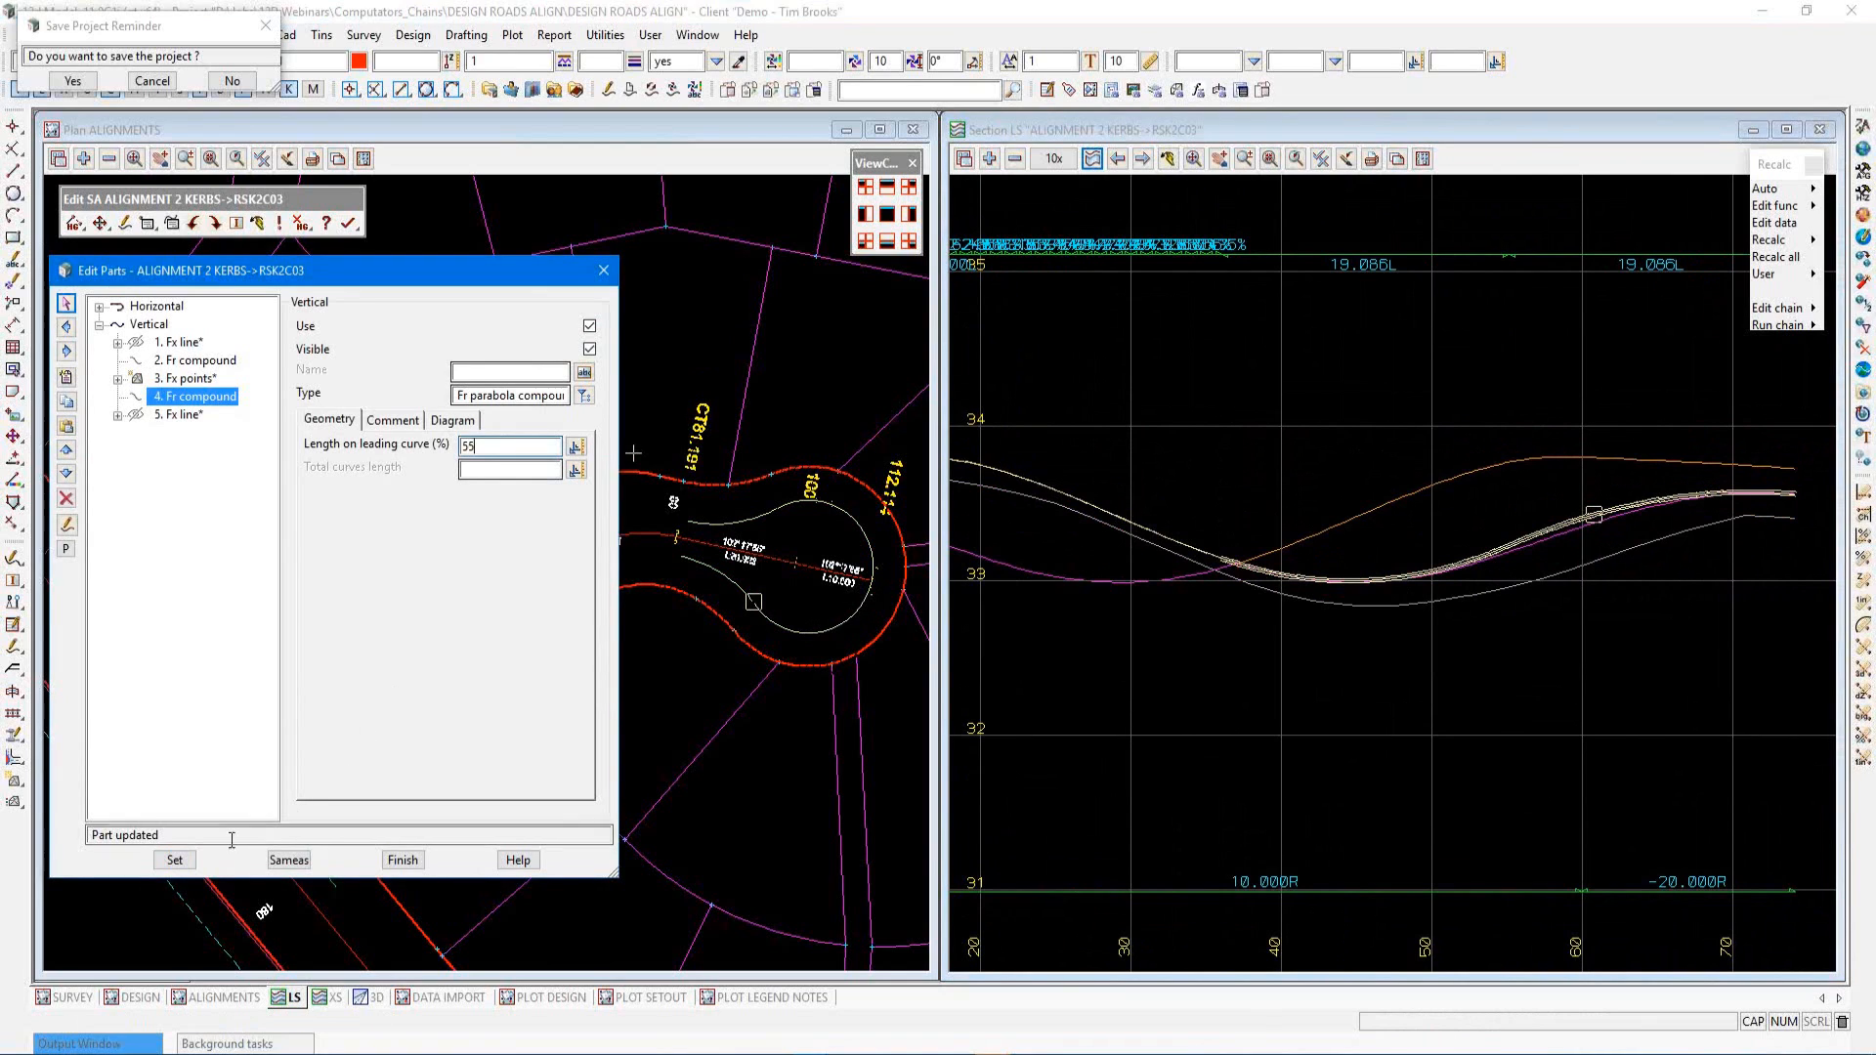
left_click(175, 861)
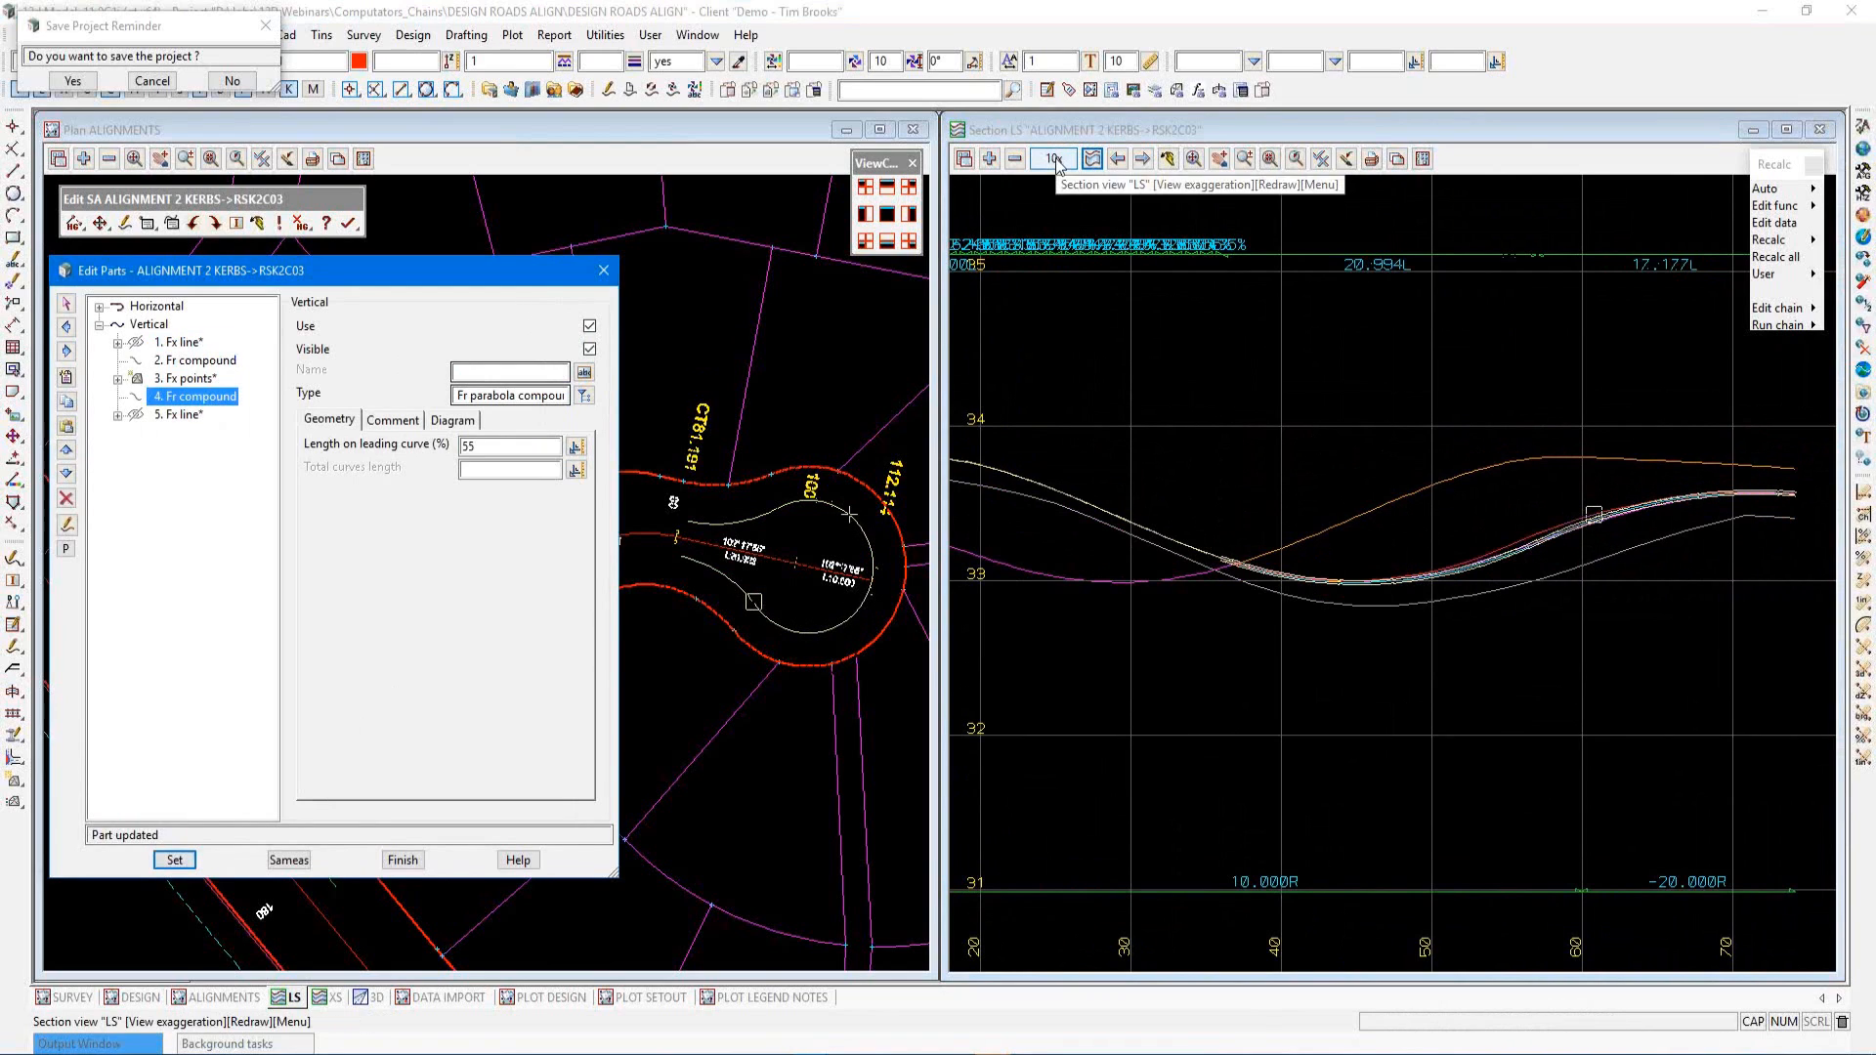
Save the project and finish editing the ALIGNMENT 2 KERBS->RSK2C03 super alignment
left_click(74, 78)
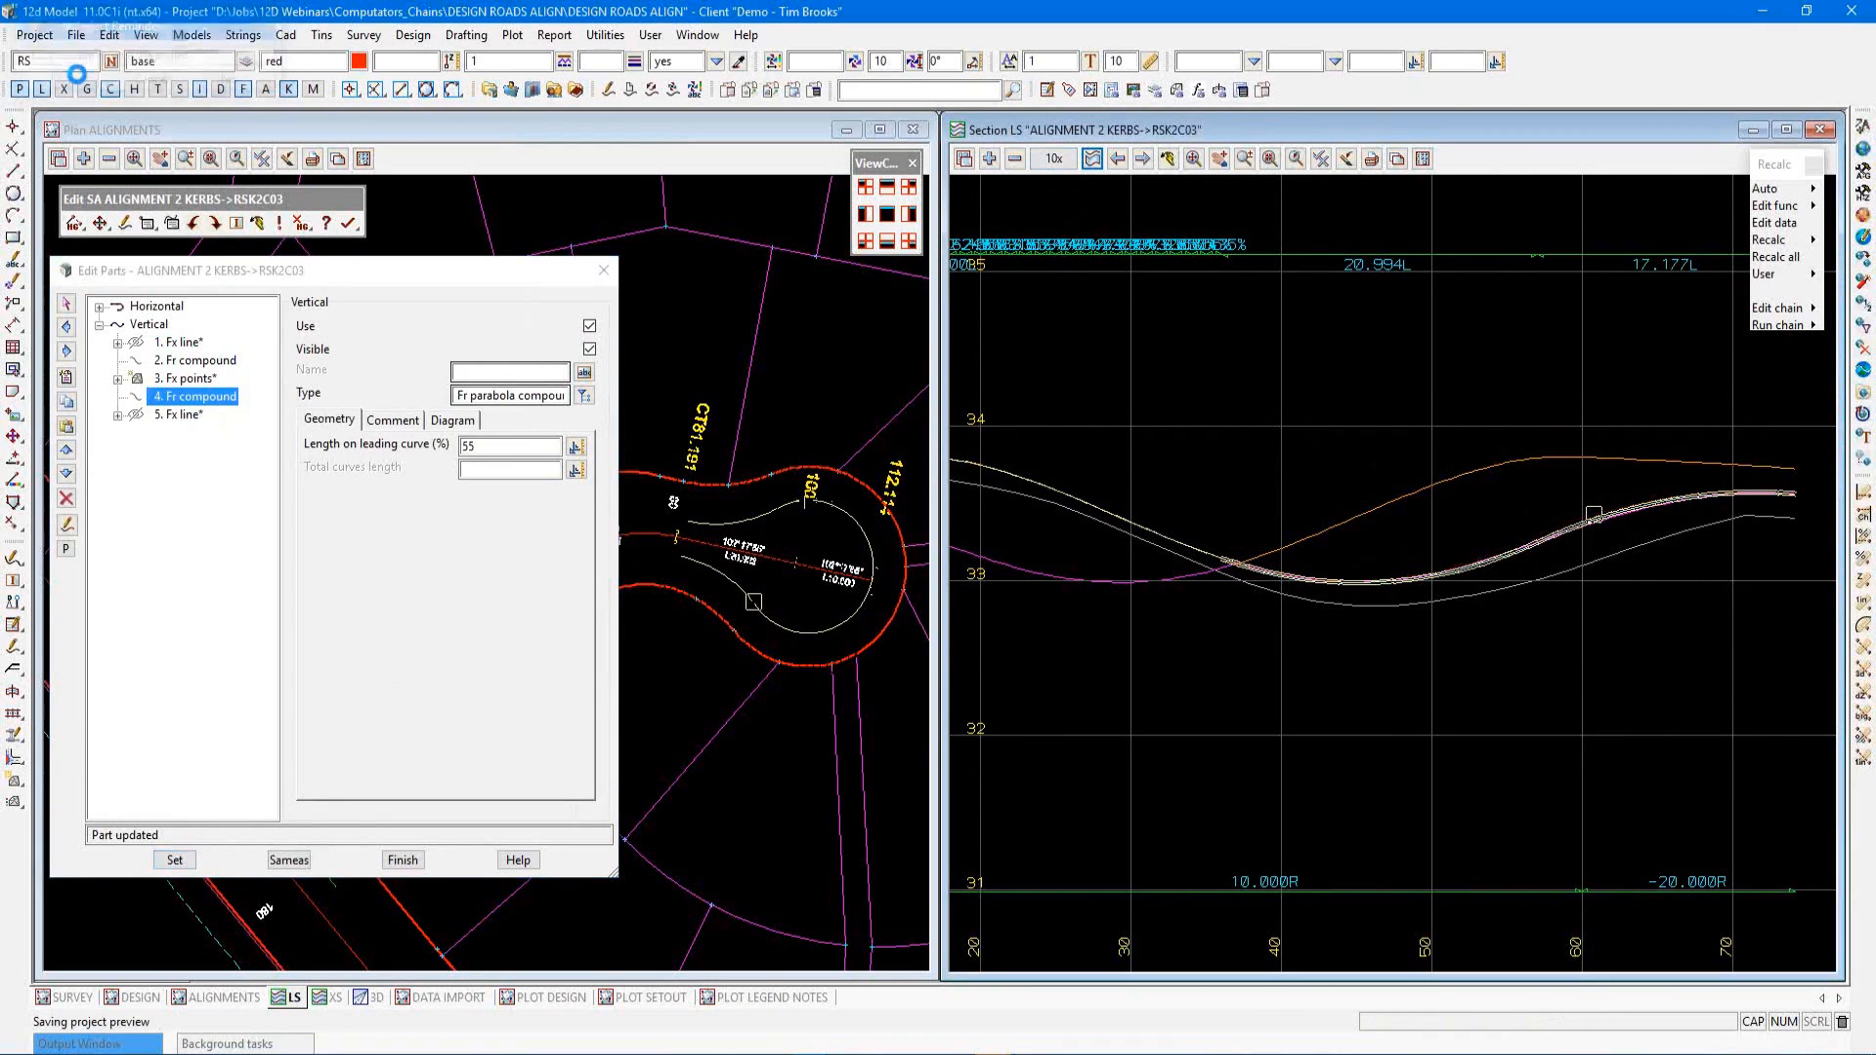
left_click(1193, 159)
scroll(1540, 577, "down", 1)
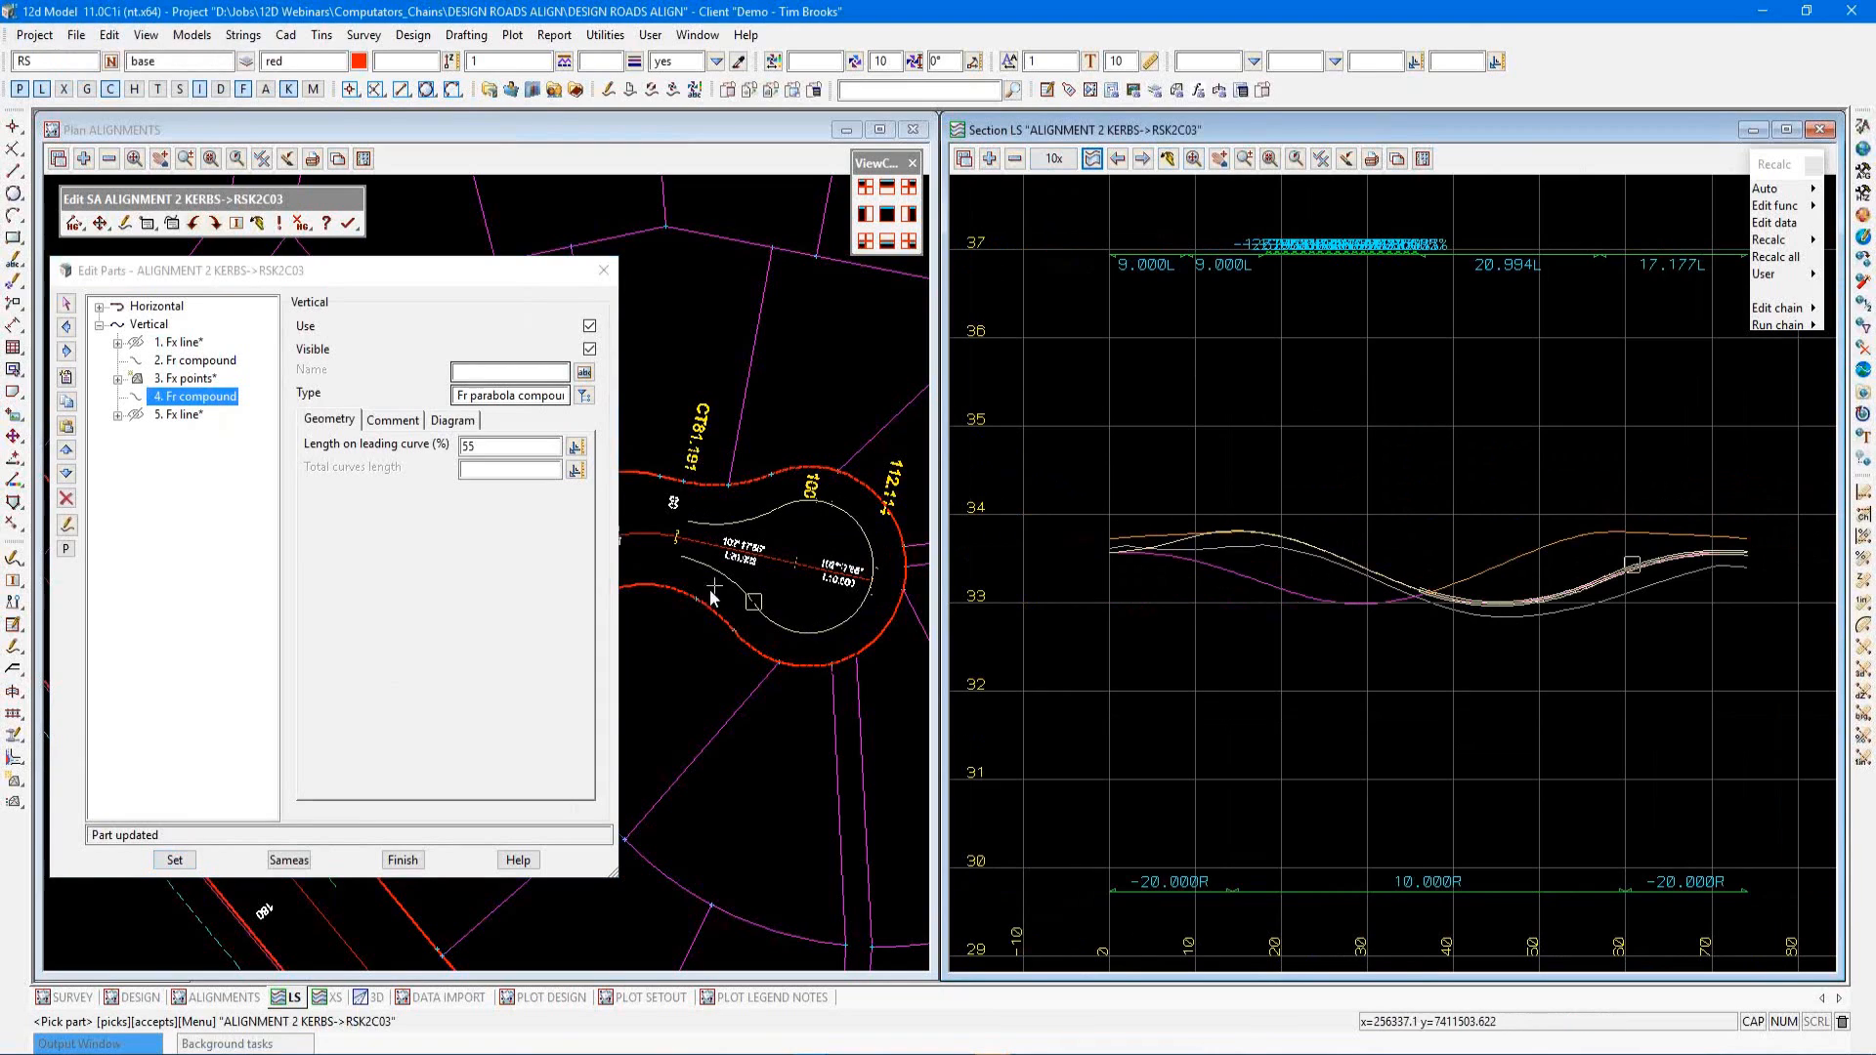
left_click(416, 861)
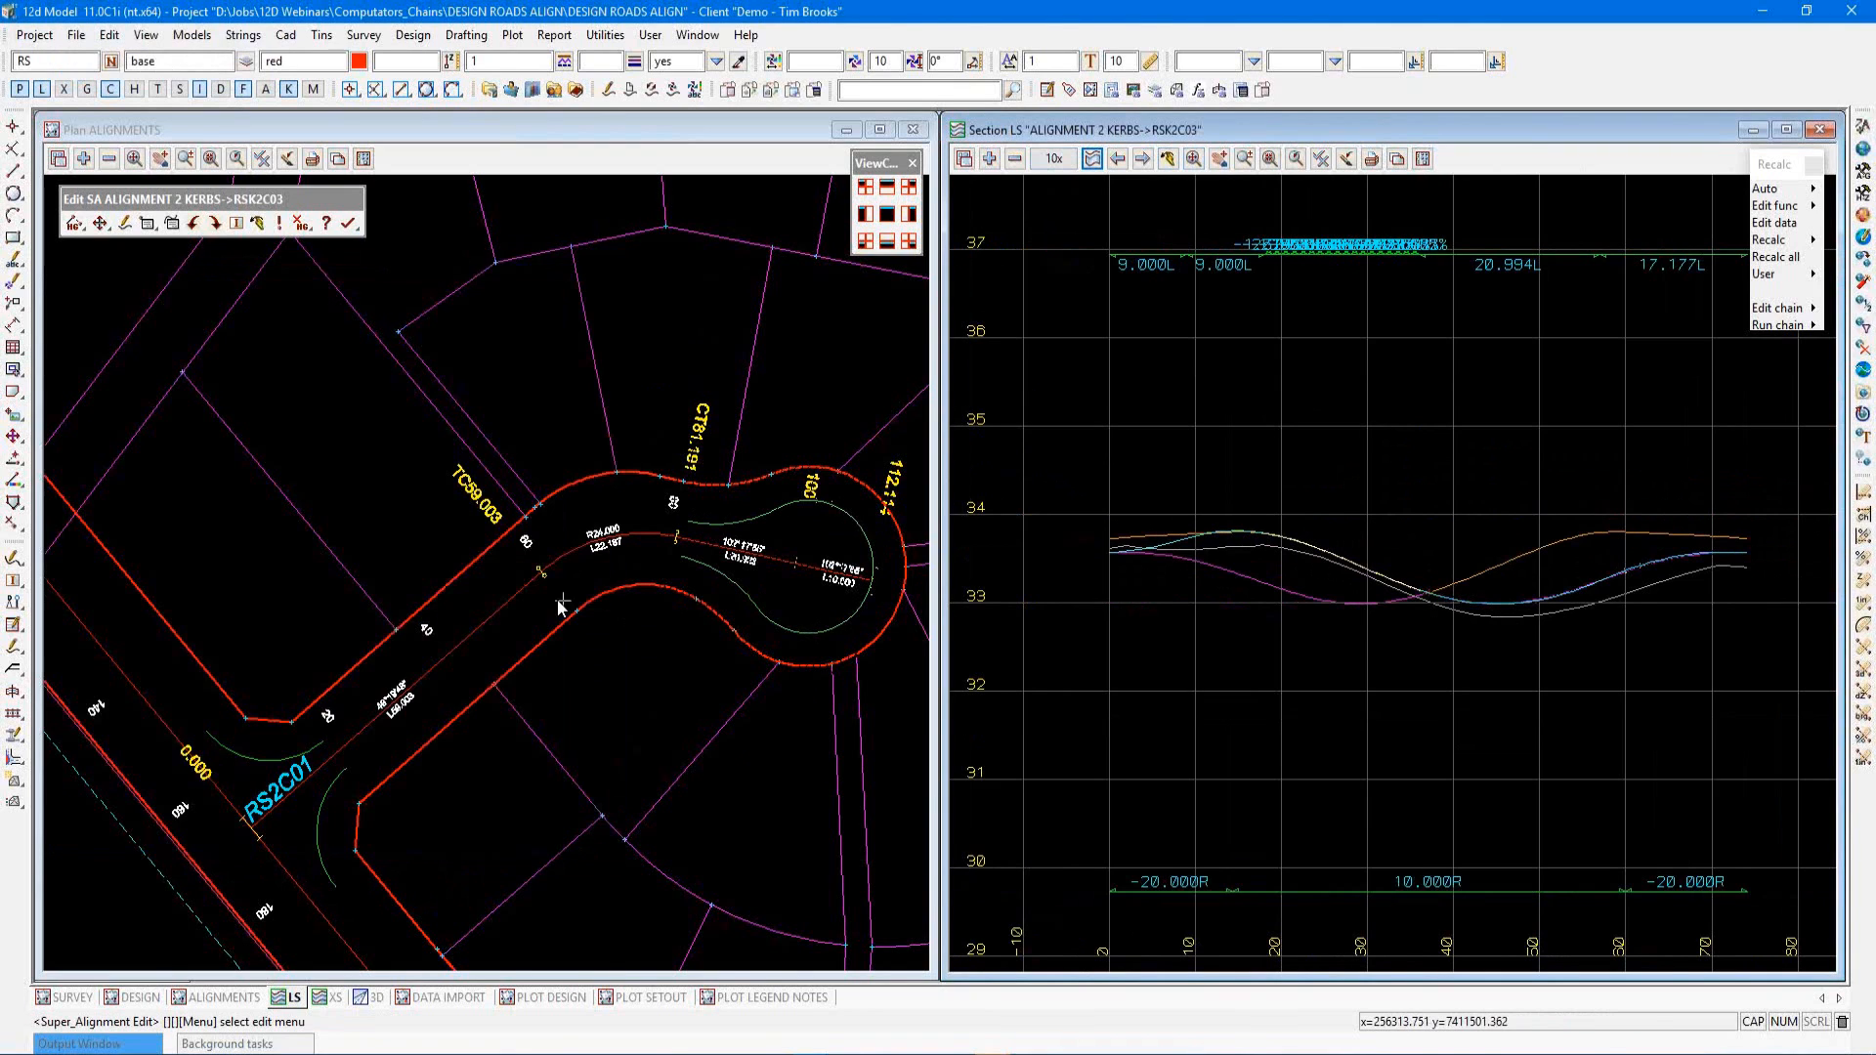
scroll(350, 625, "down", 1)
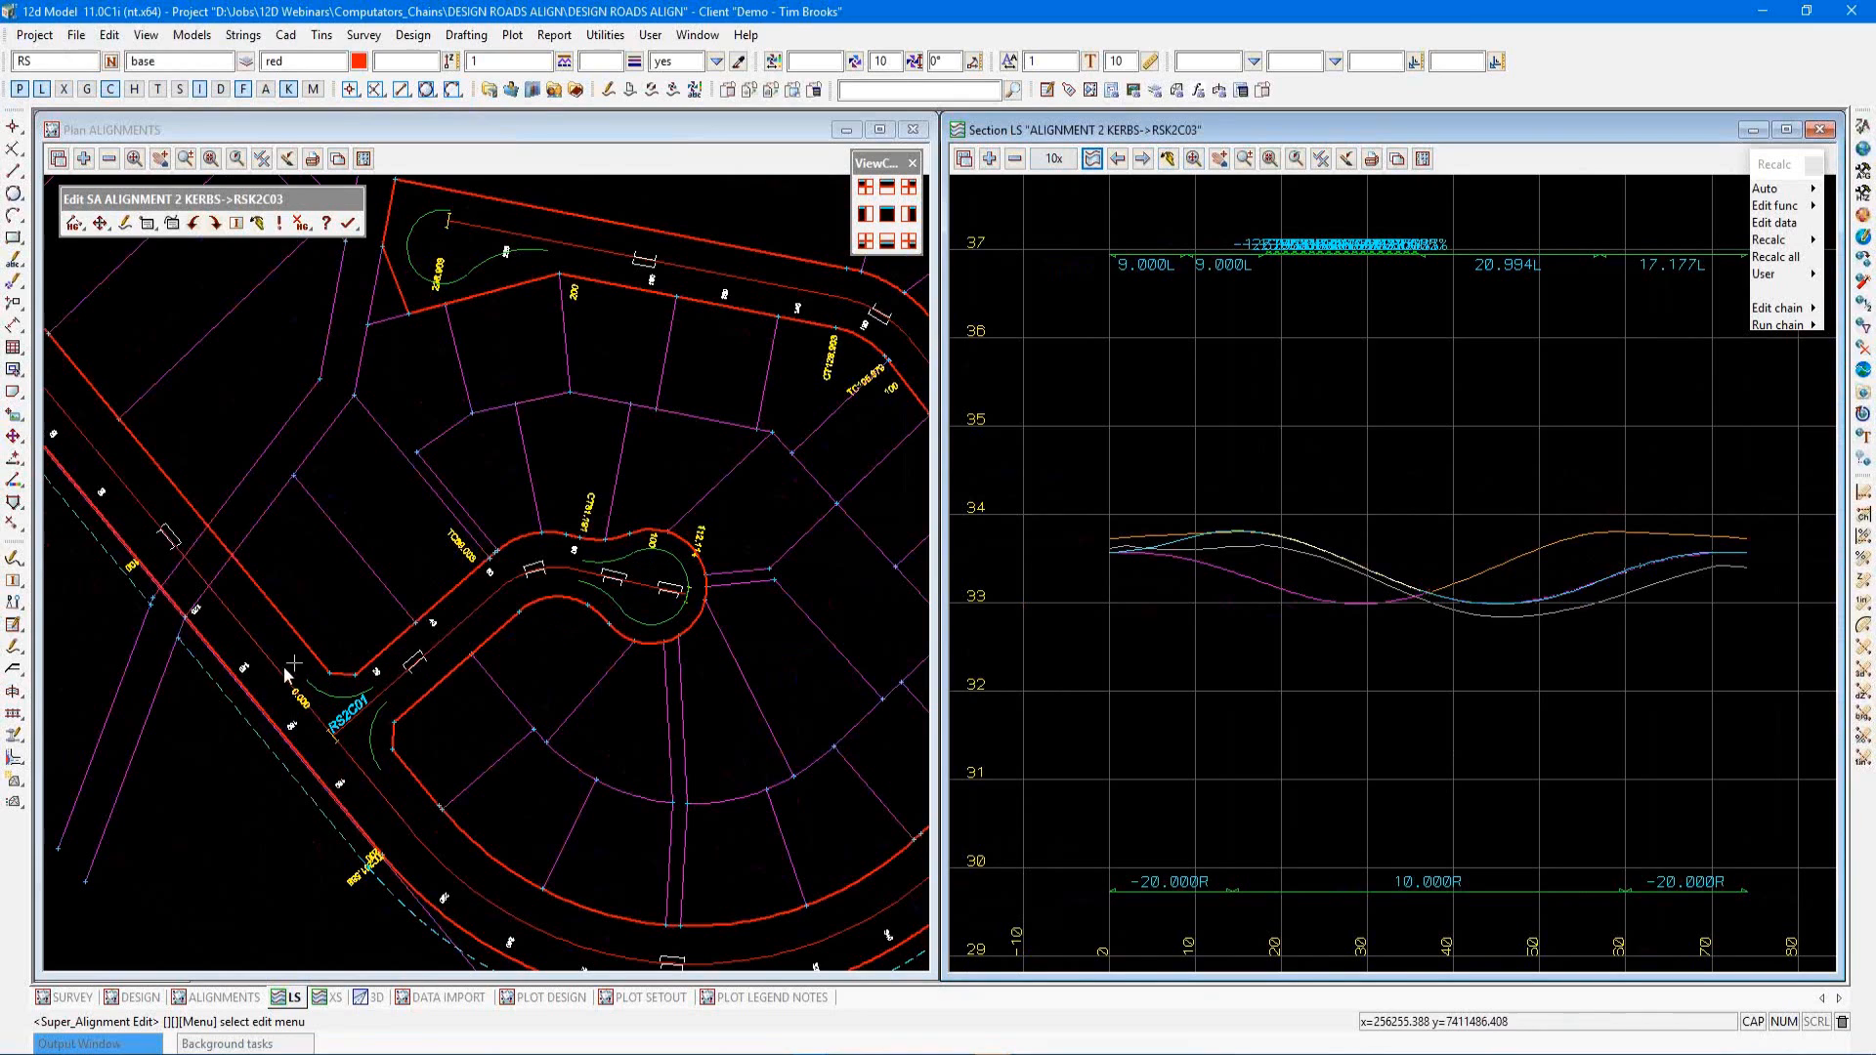
left_click(347, 223)
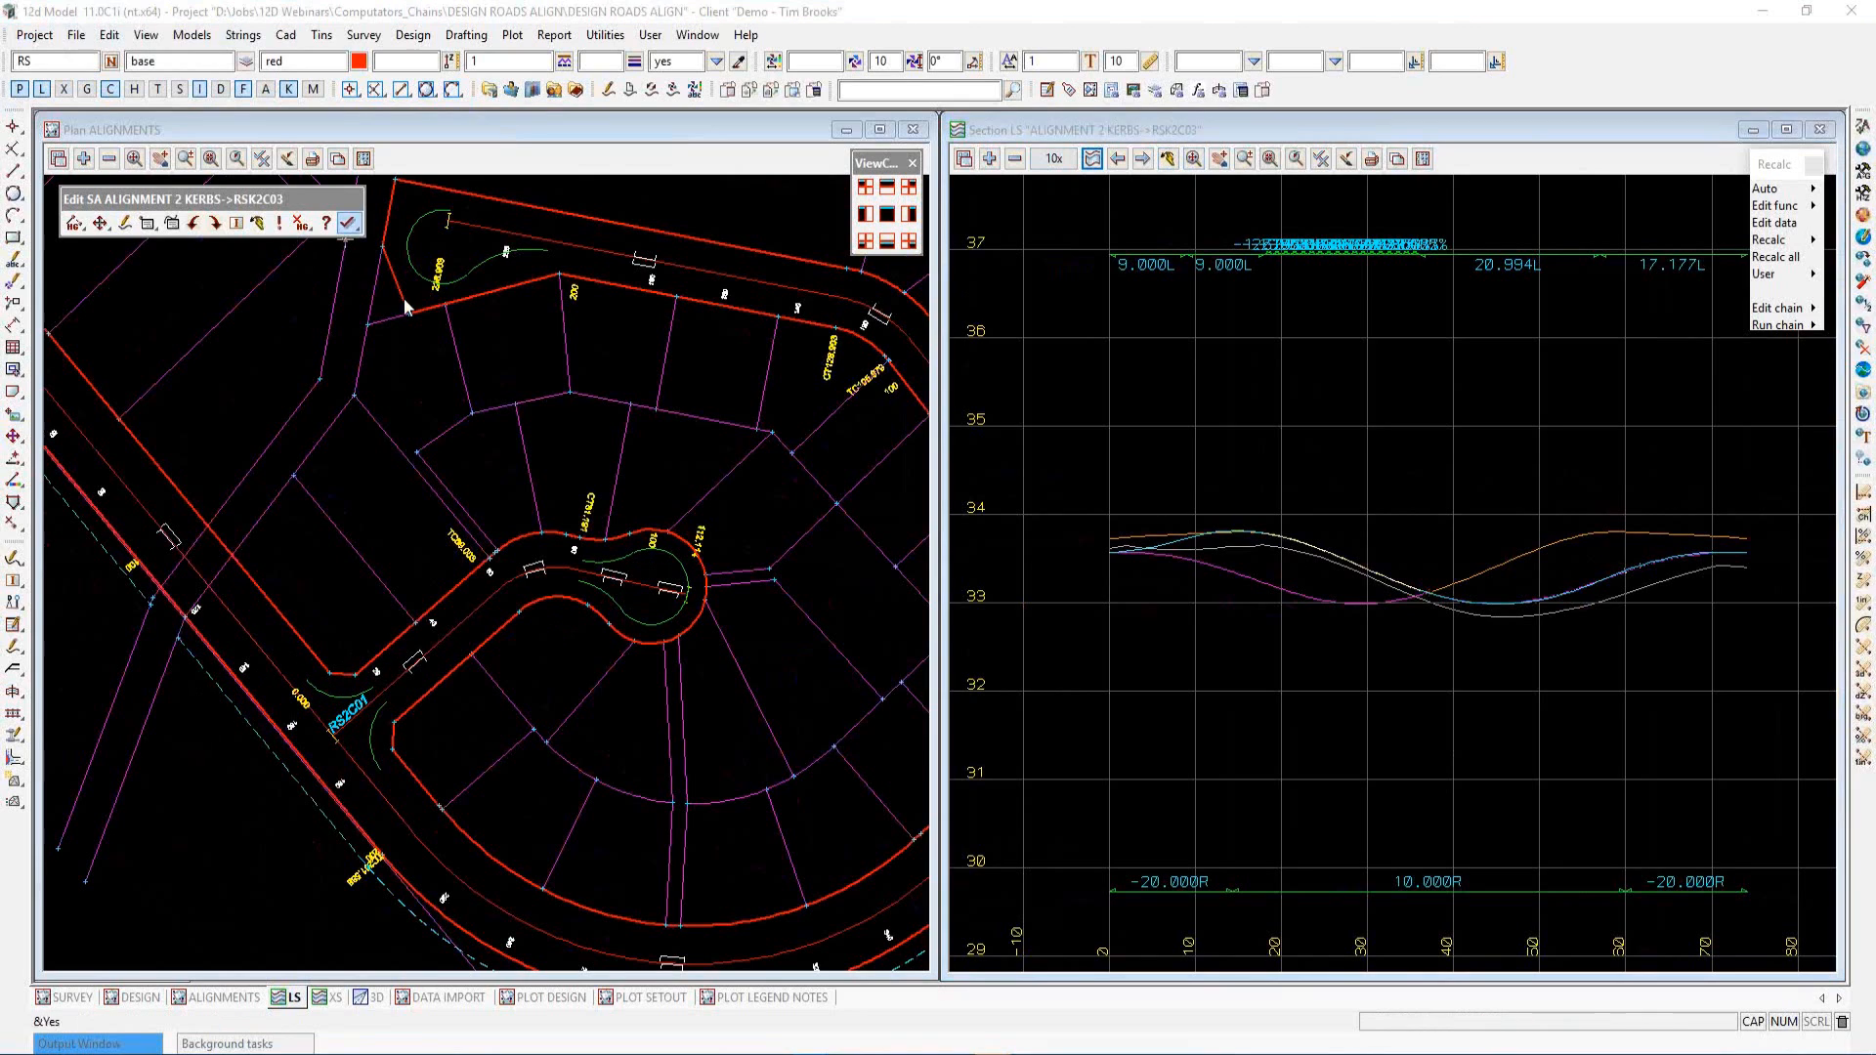
left_click(406, 303)
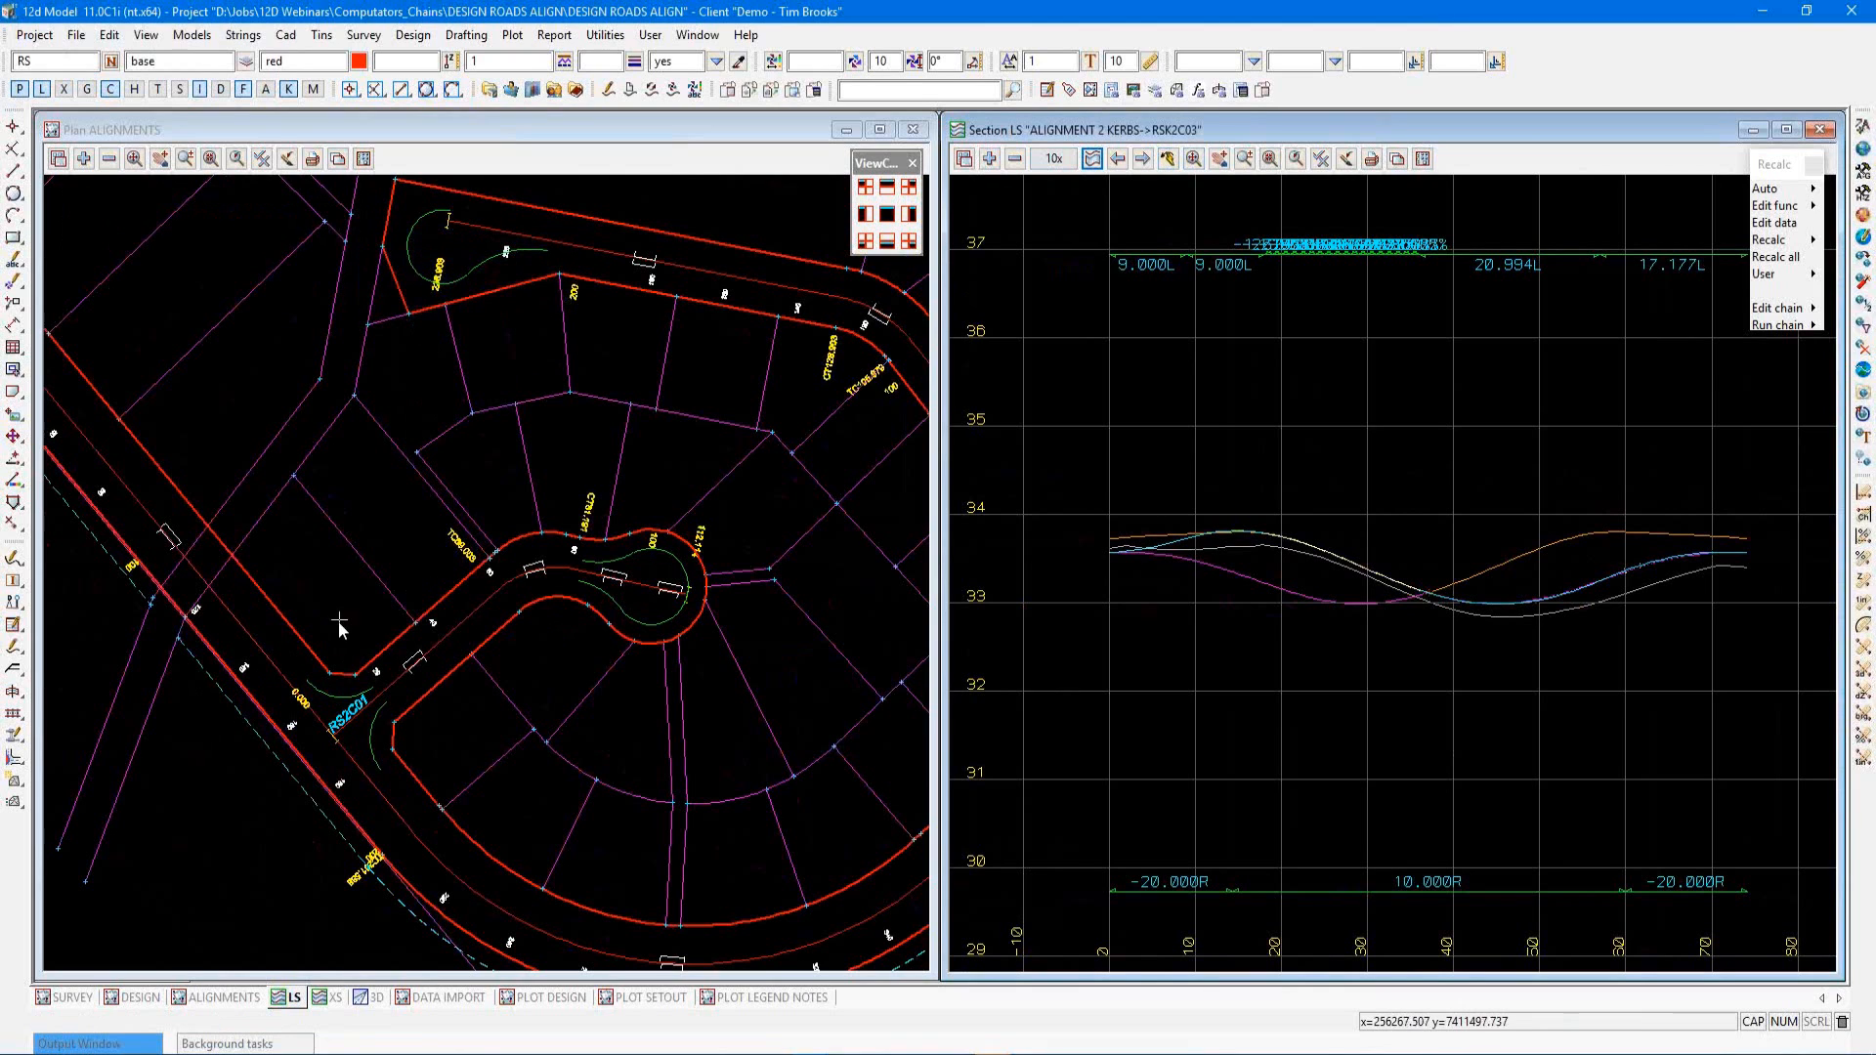
Open the ALIGNMENT 2 MODIFIERS->RSM2B01 super alignment near RS2D01 and expand its horizontal parts
scroll(311, 625, "down", 2)
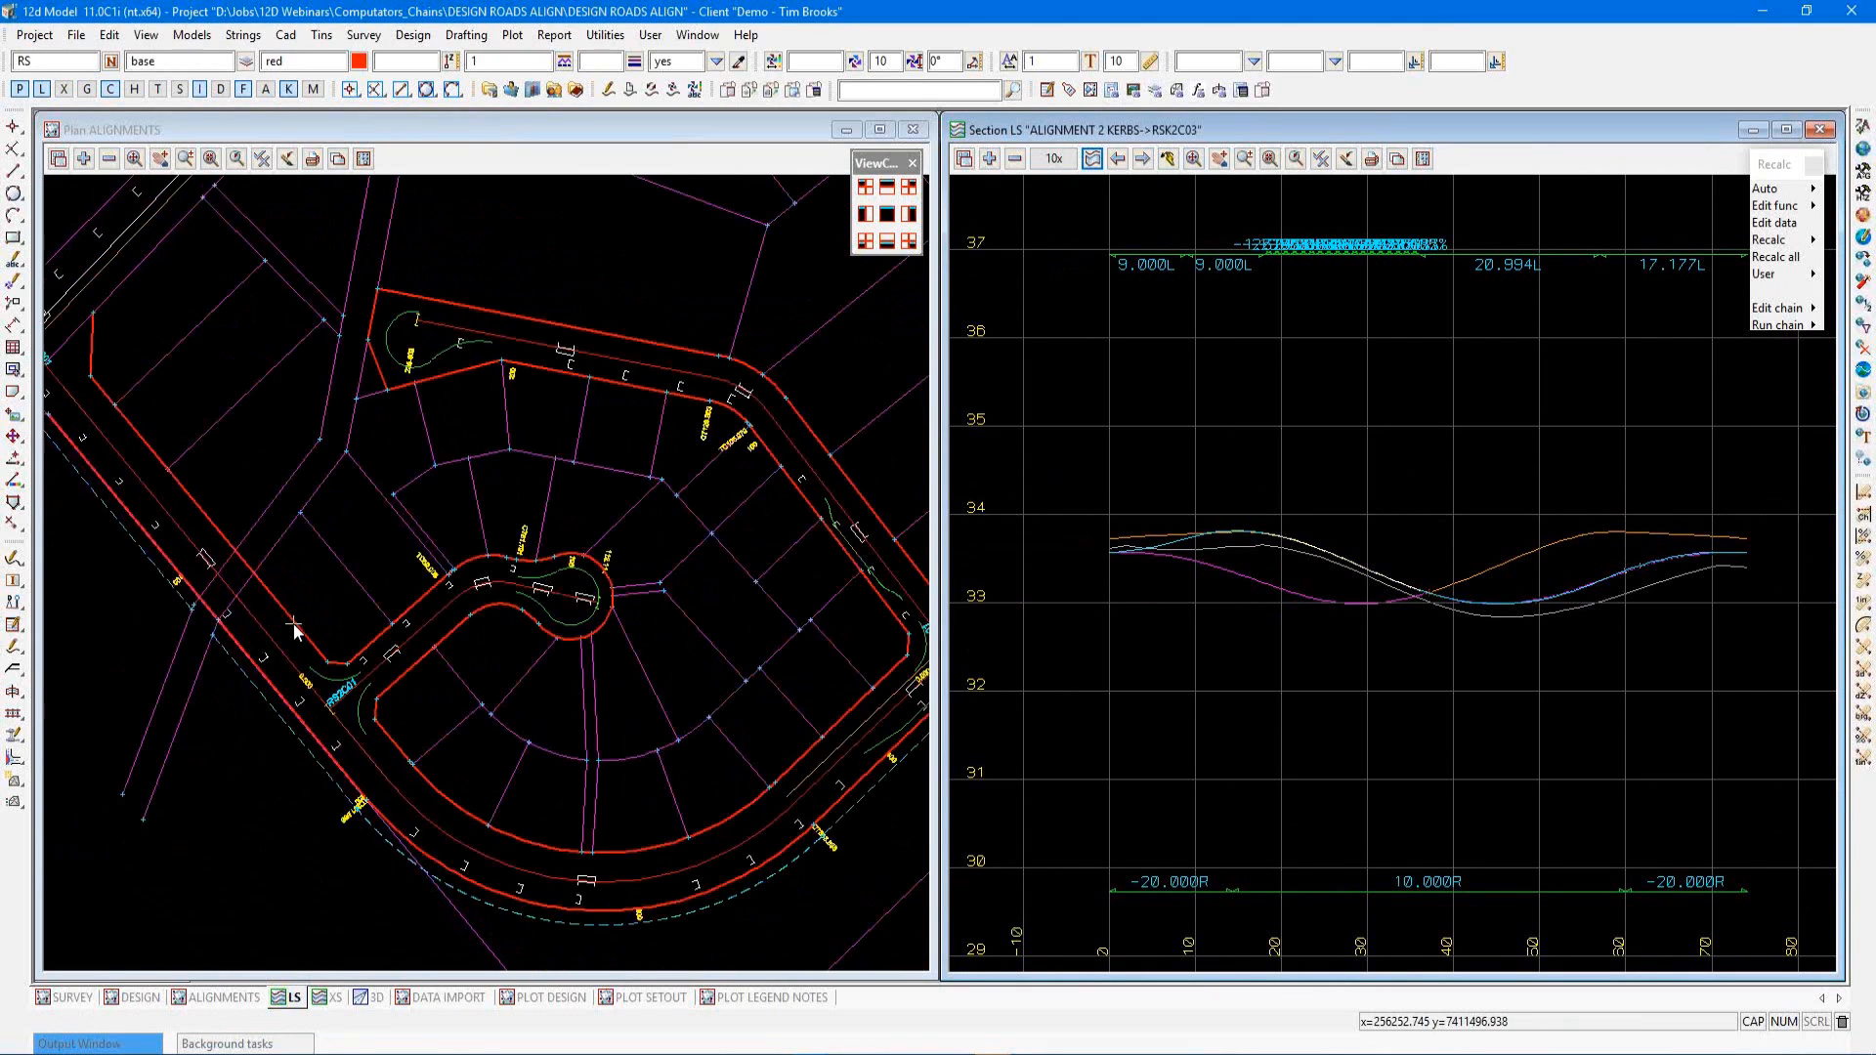
scroll(289, 626, "down", 1)
scroll(813, 690, "up", 2)
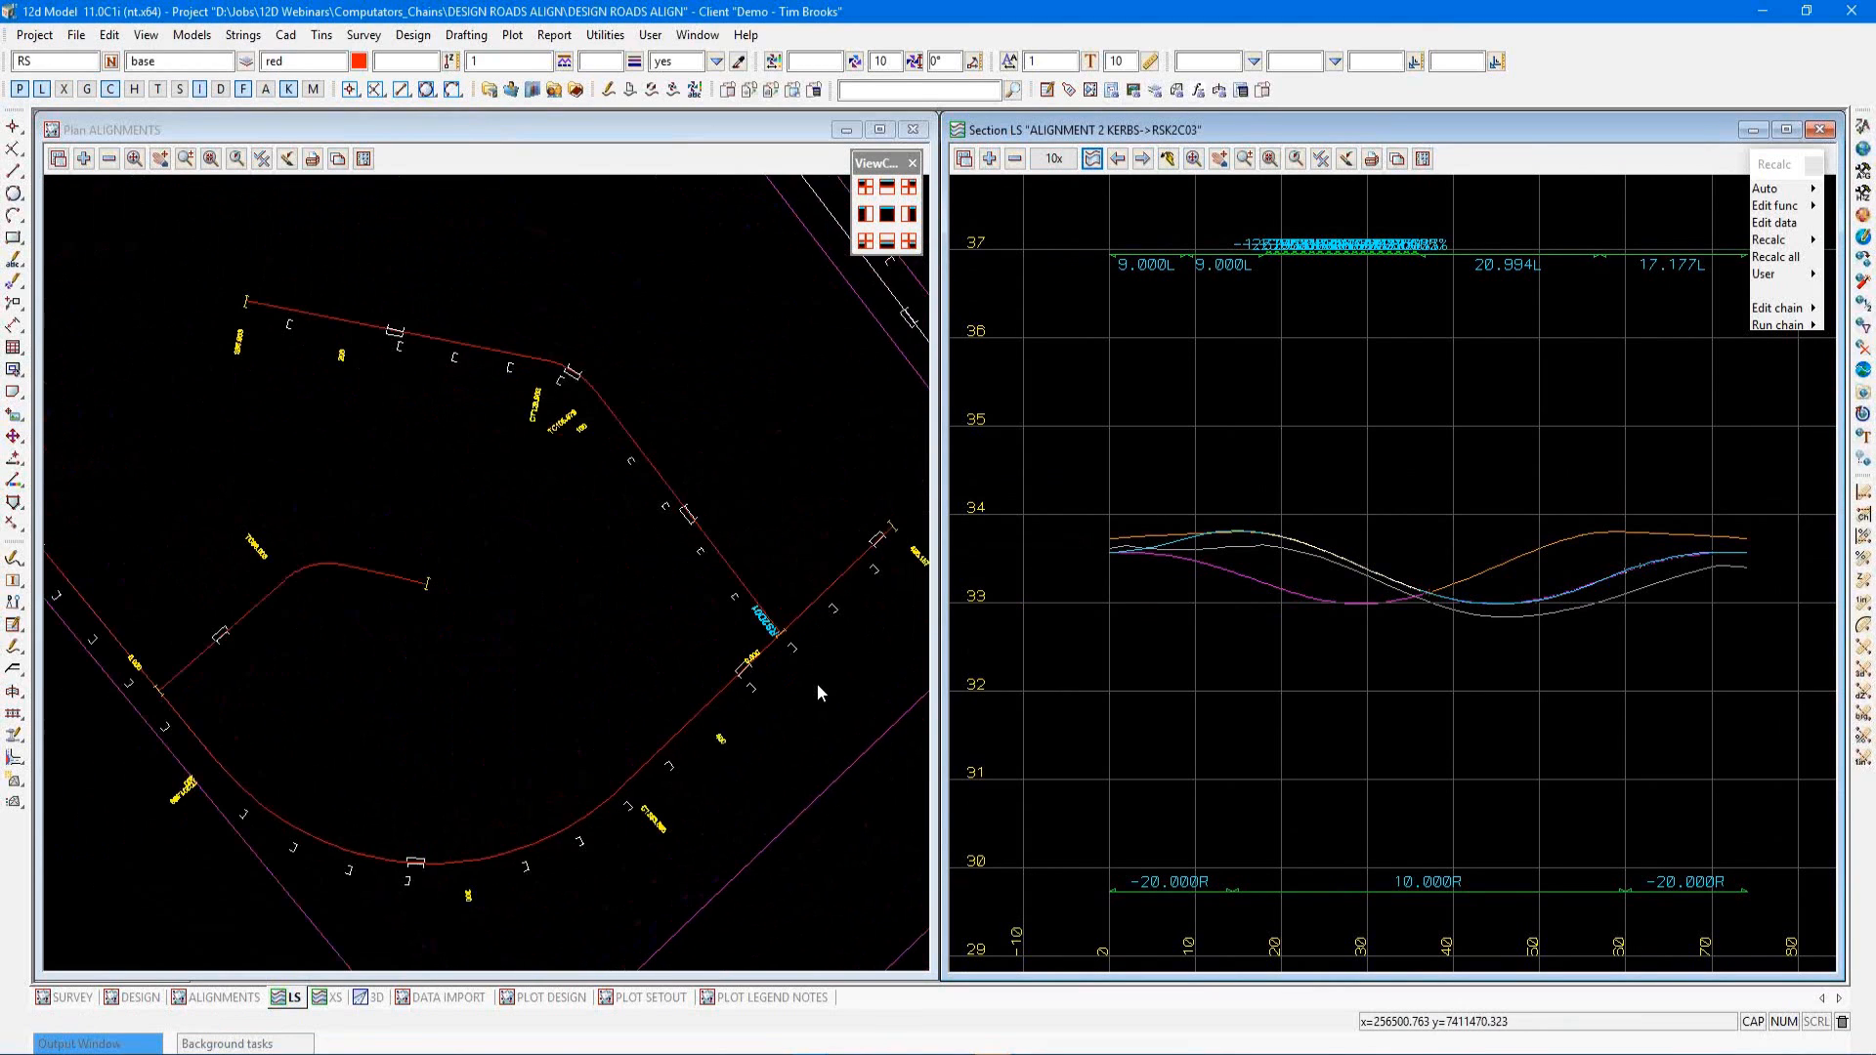
scroll(813, 696, "up", 2)
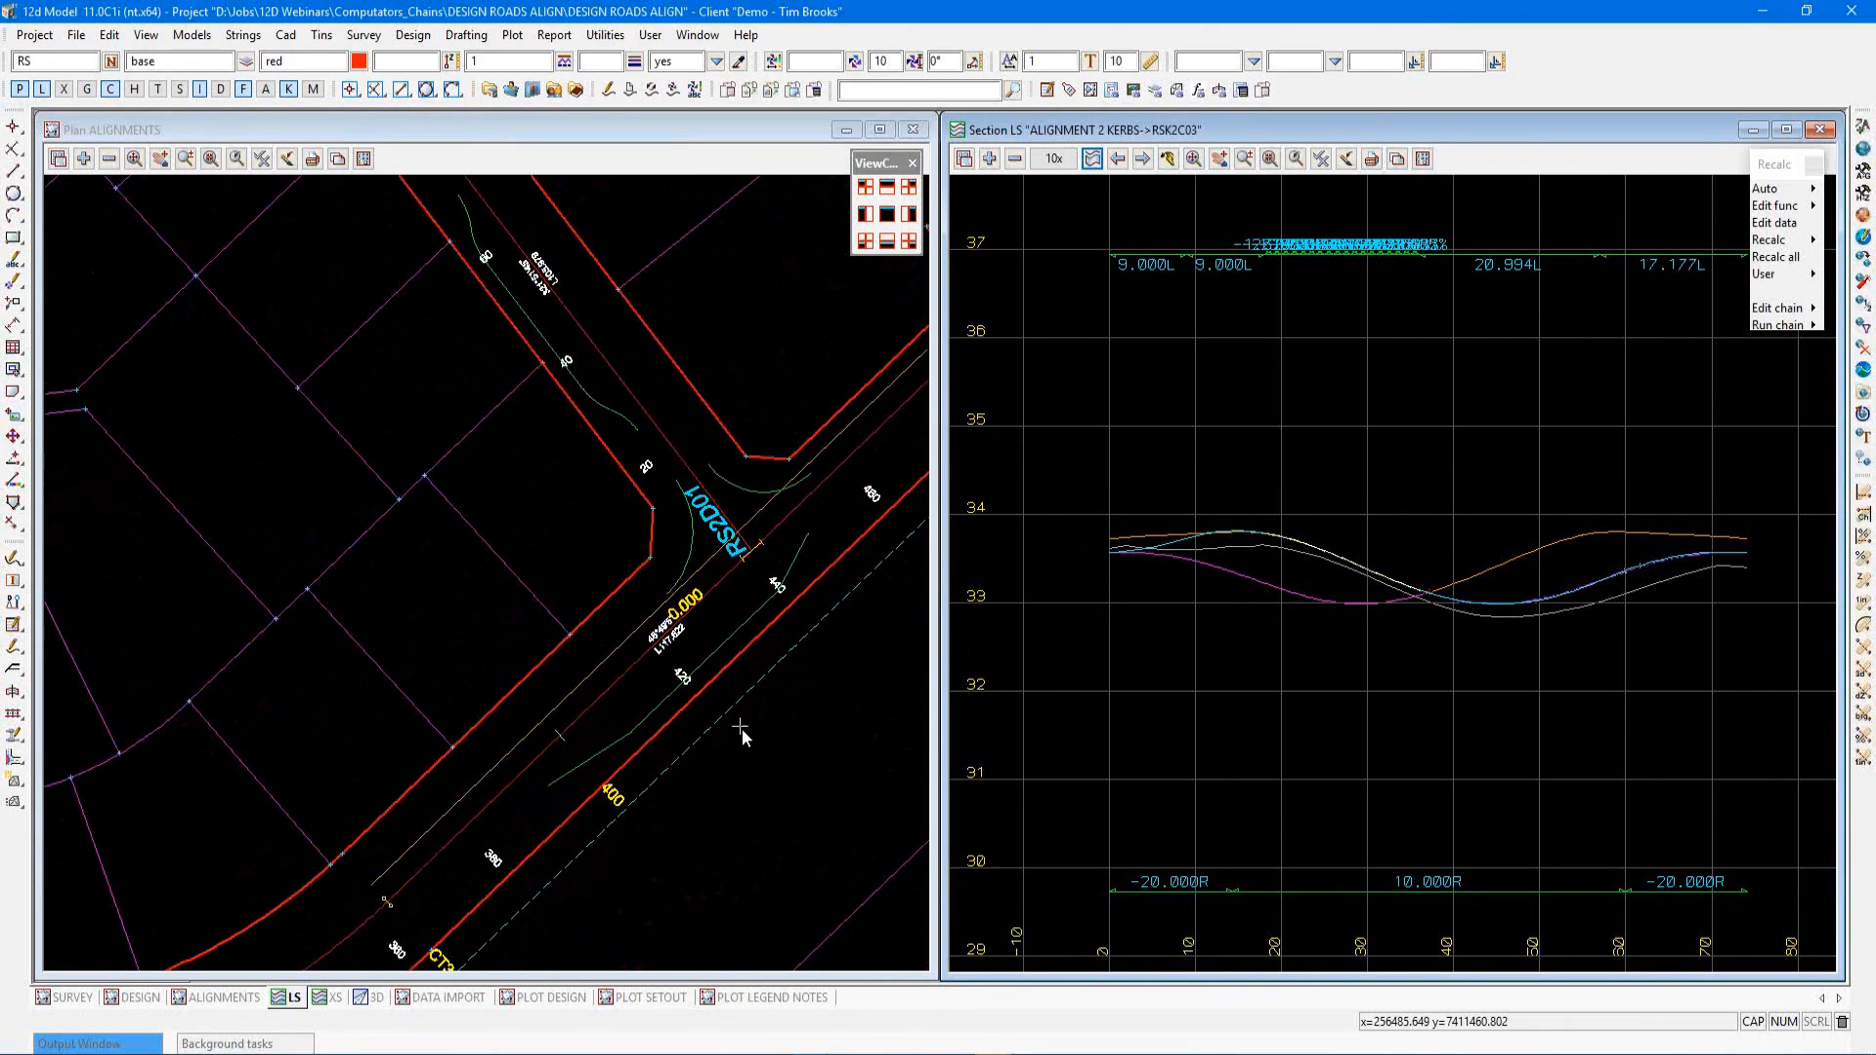
key("ctrl+e")
left_click(675, 697)
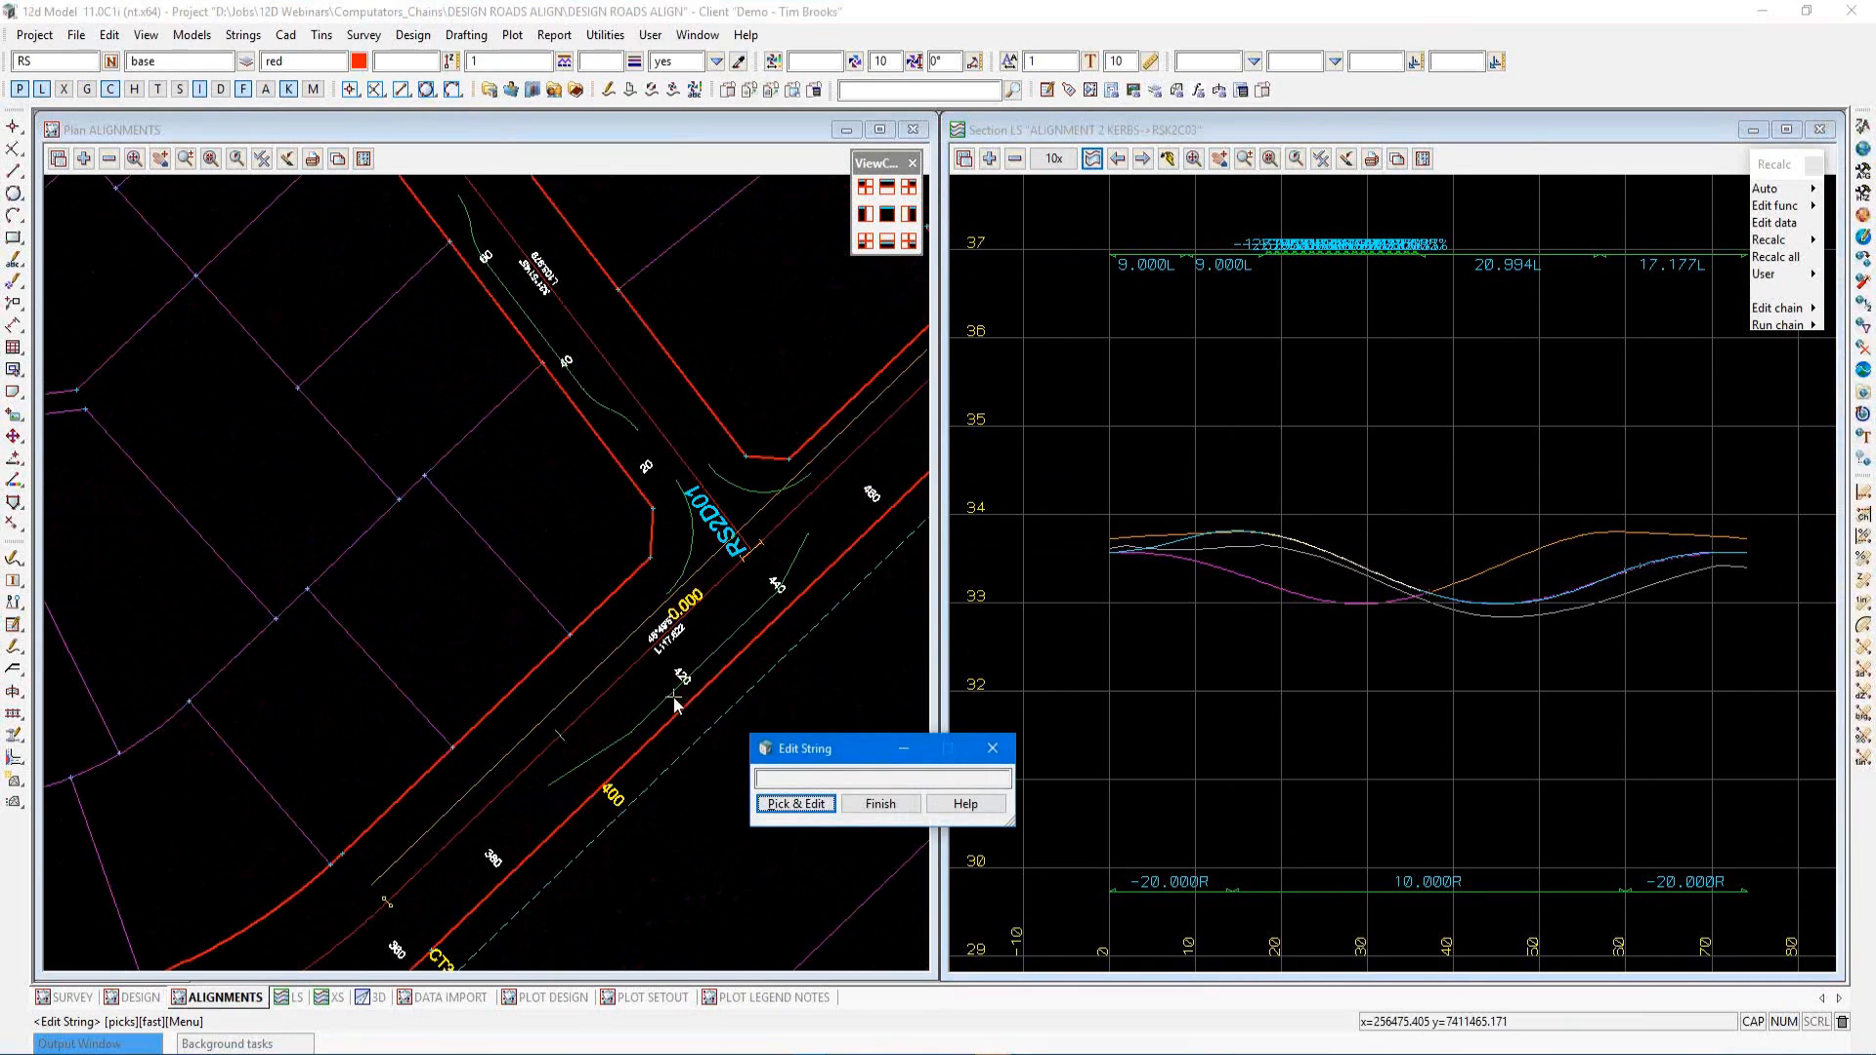
left_click(674, 696)
middle_click(674, 696)
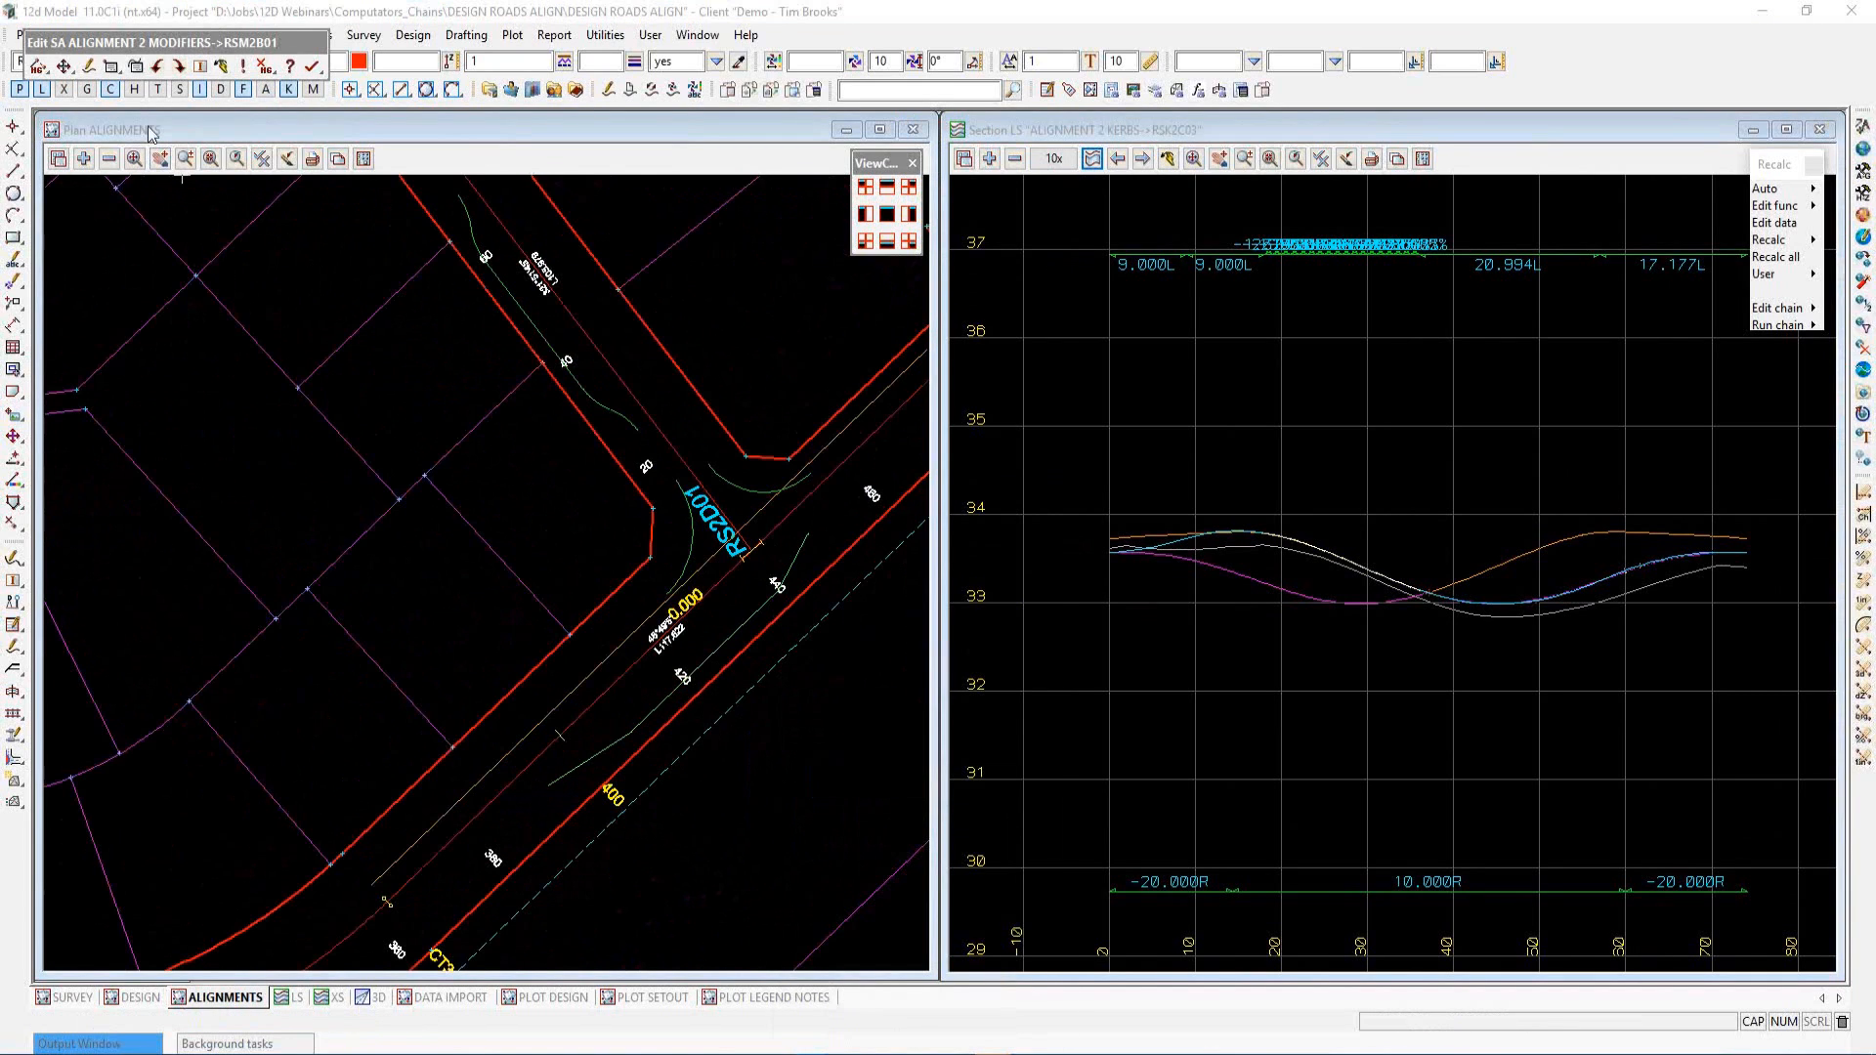
left_click_drag(125, 44, 1060, 231)
left_click(185, 207)
left_click(1106, 279)
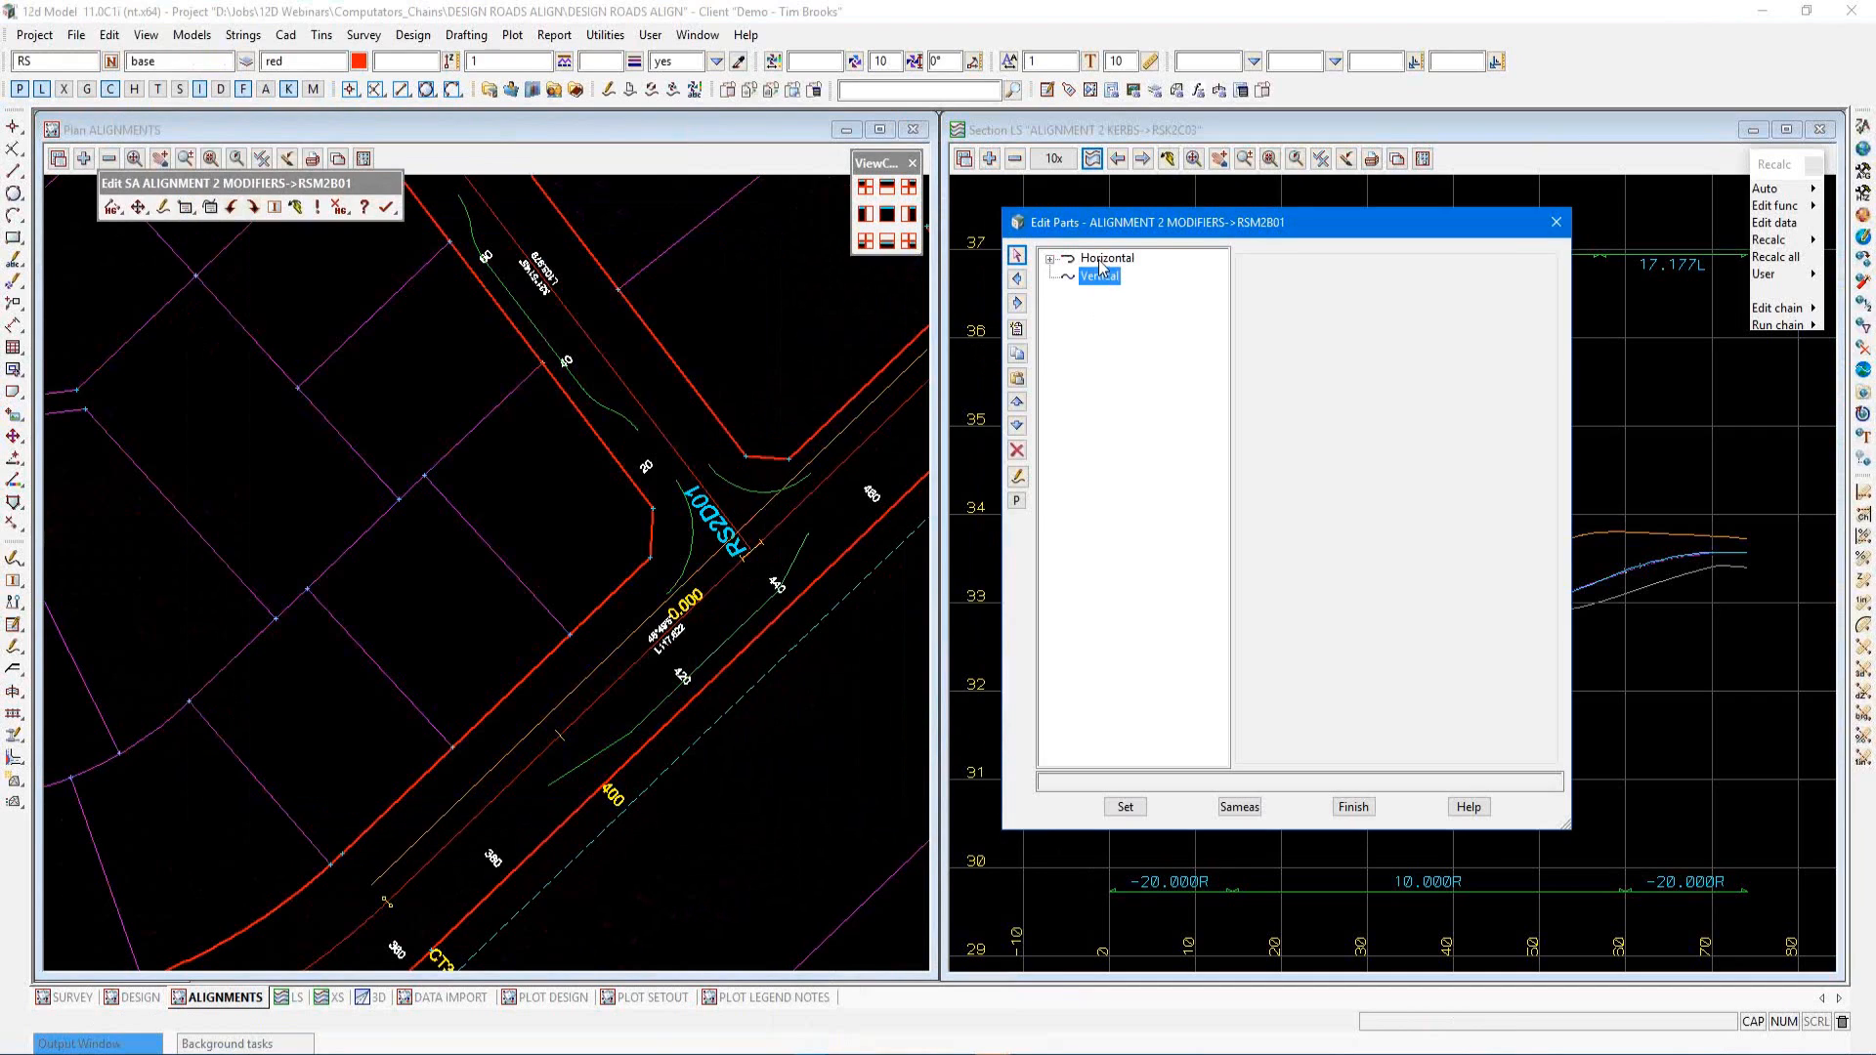
left_click(1102, 260)
left_click(1050, 260)
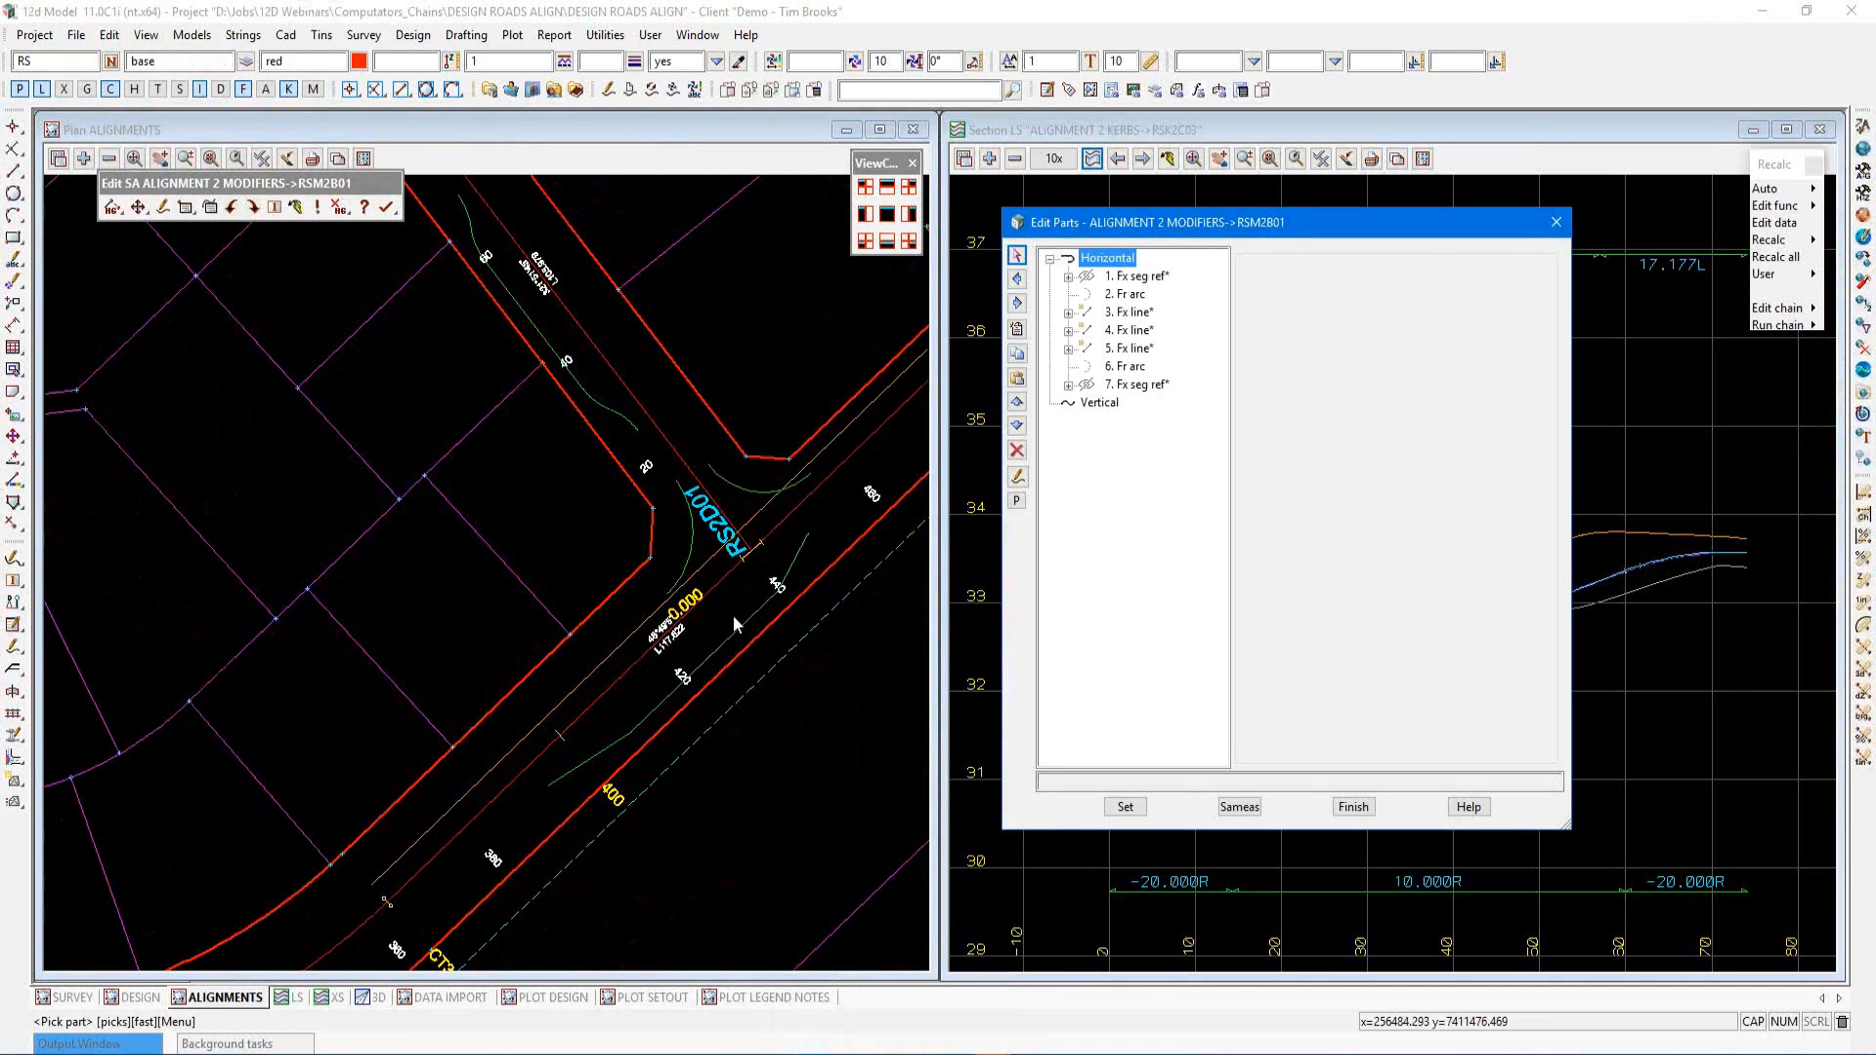
Inspect the modifier's horizontal segment and line parts, then finish editing the string
double_click(1137, 277)
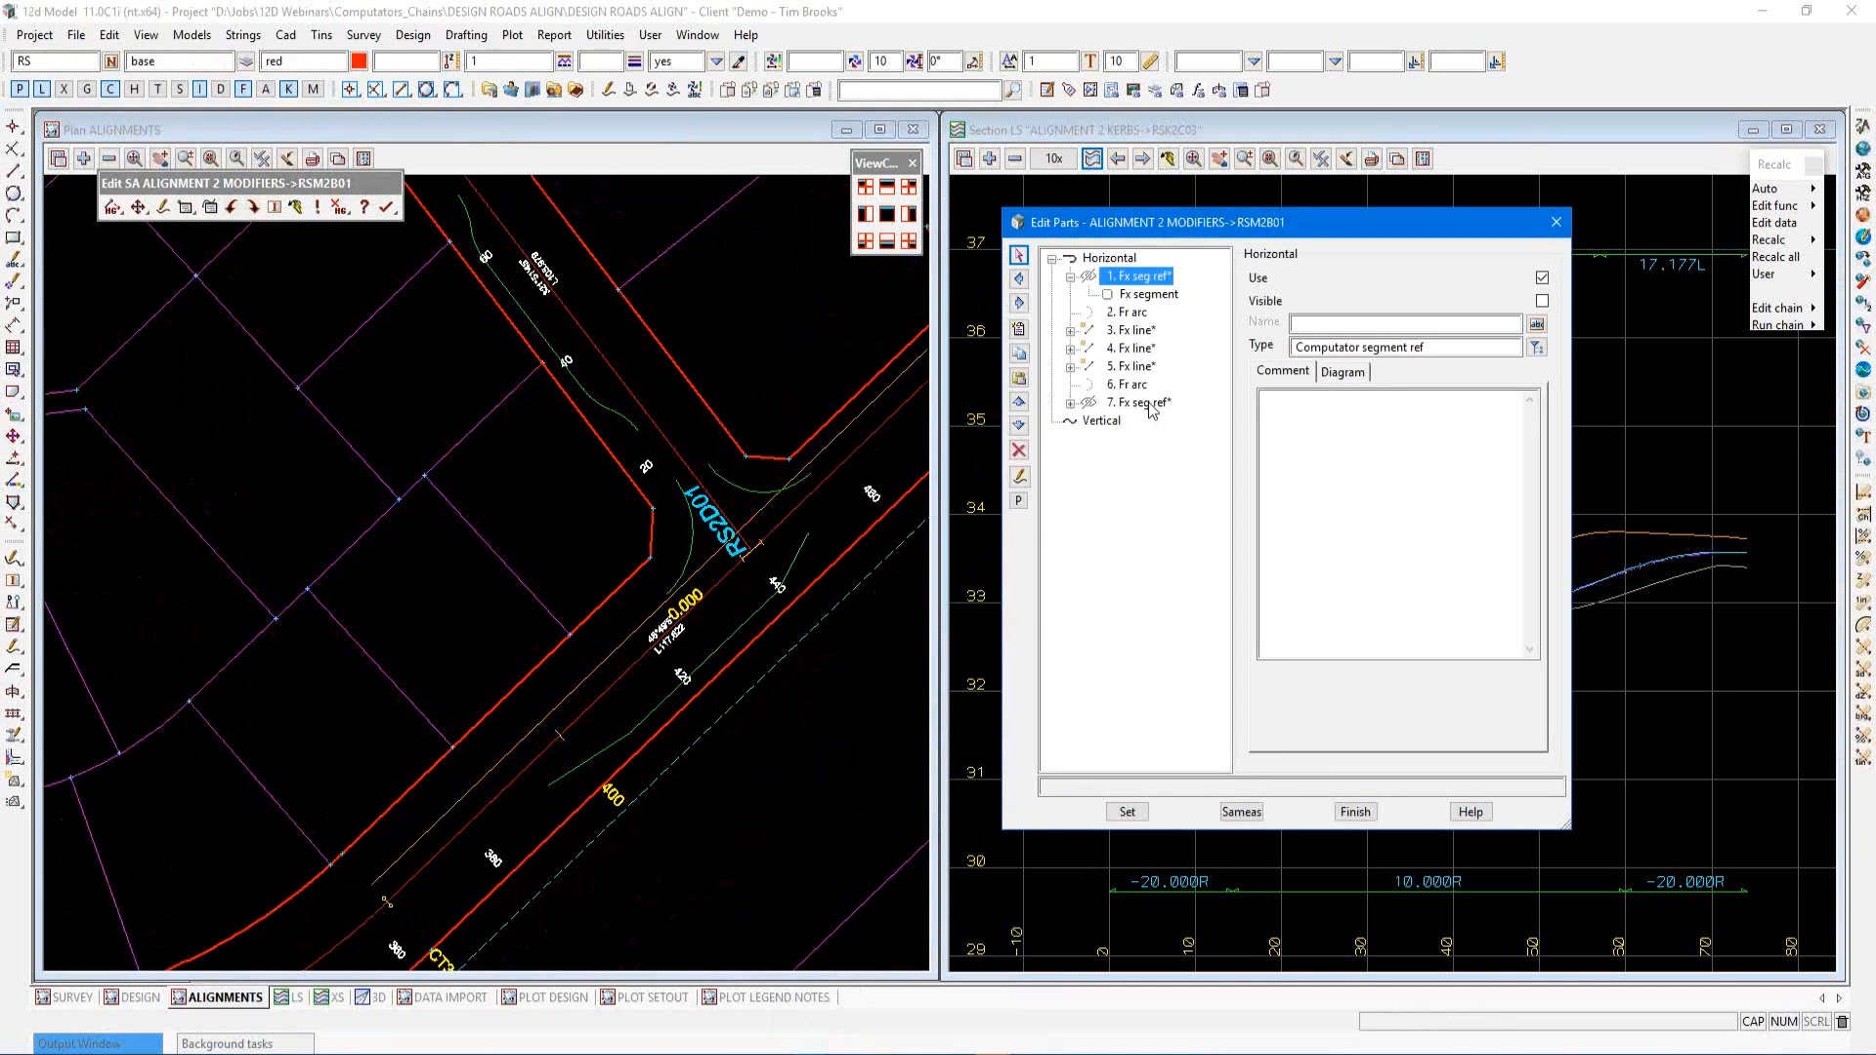
left_click(1150, 296)
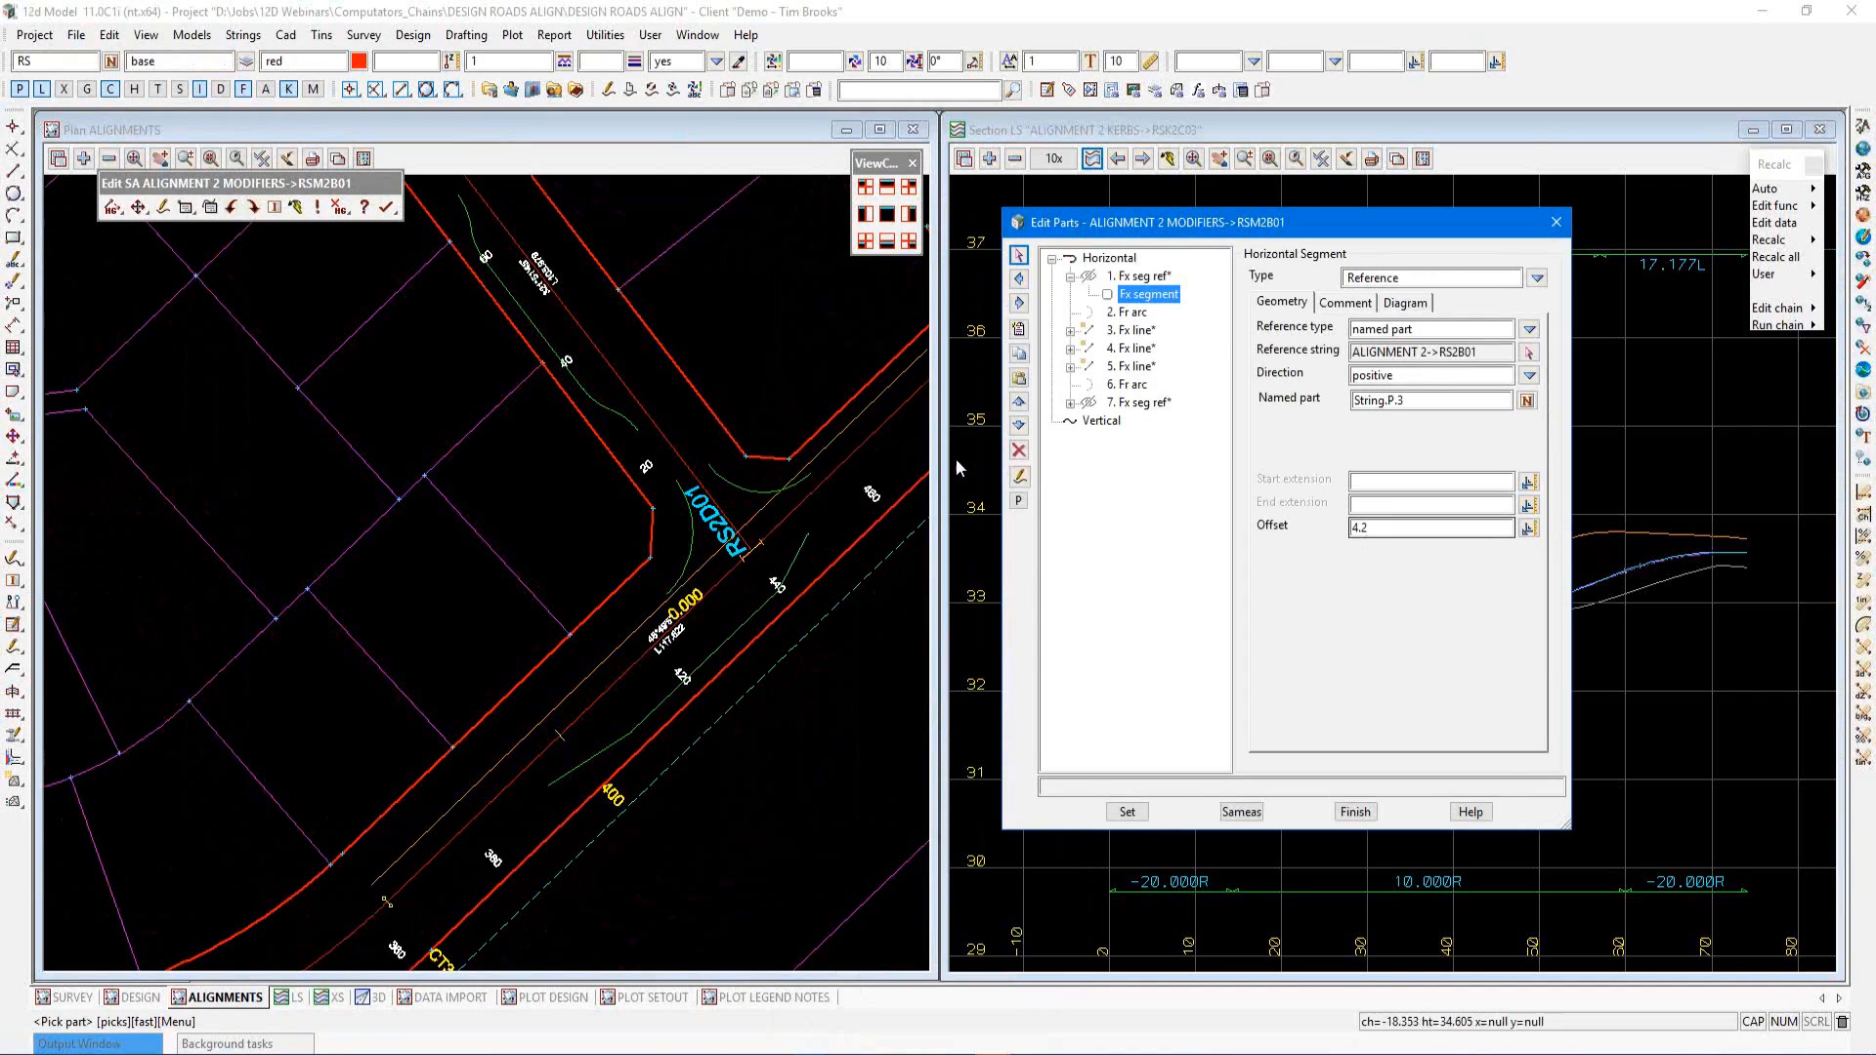
left_click(1141, 277)
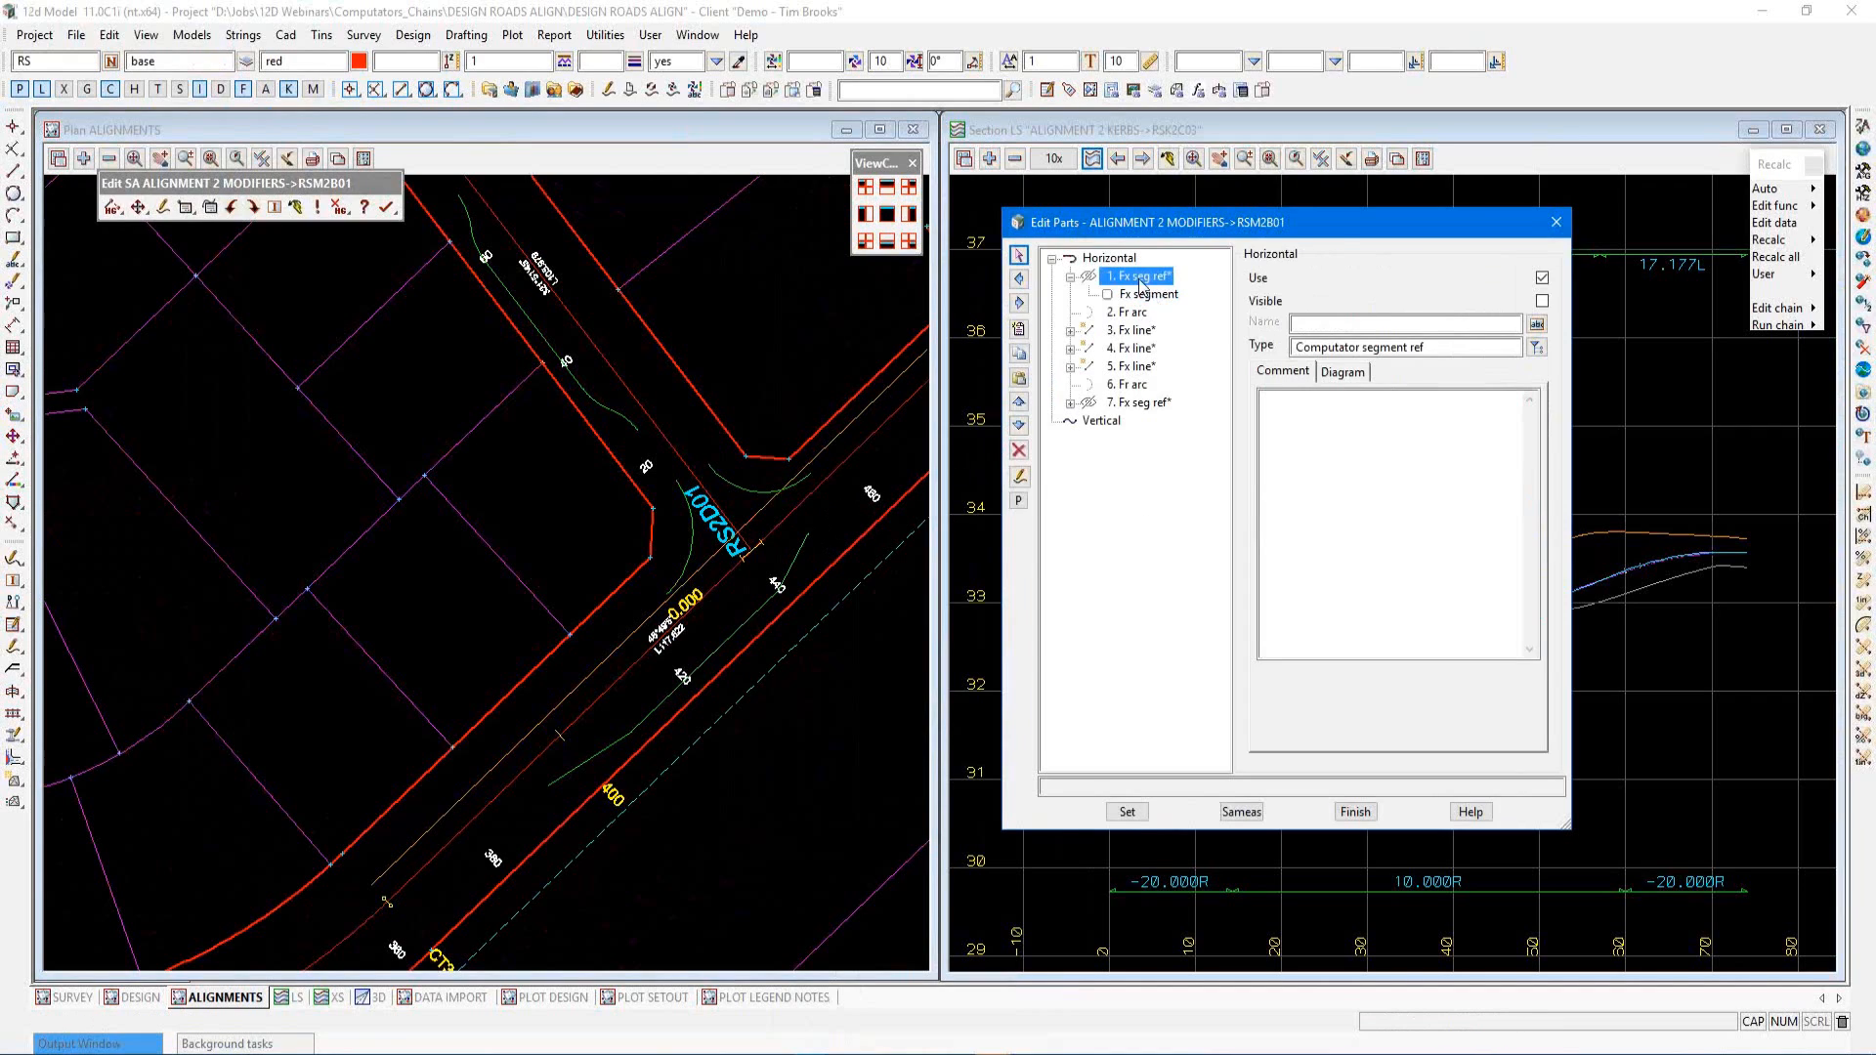
left_click(1166, 297)
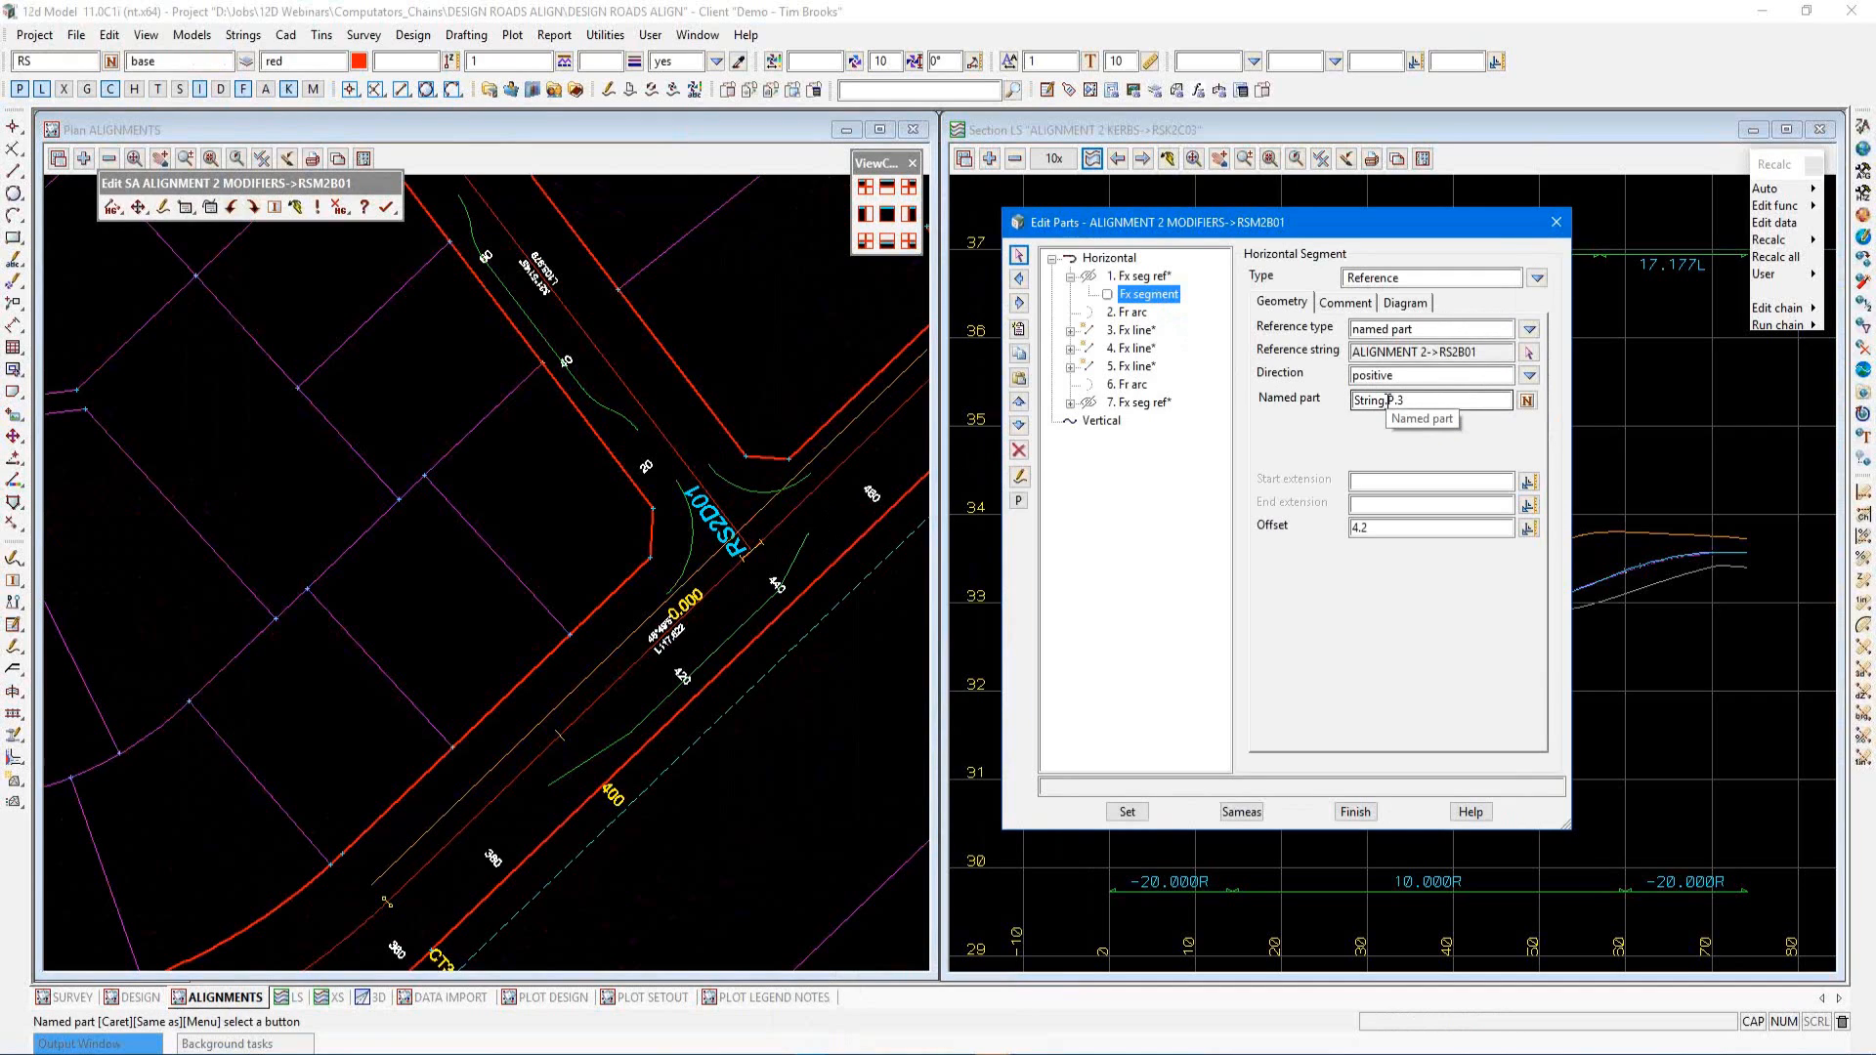
left_click(1134, 332)
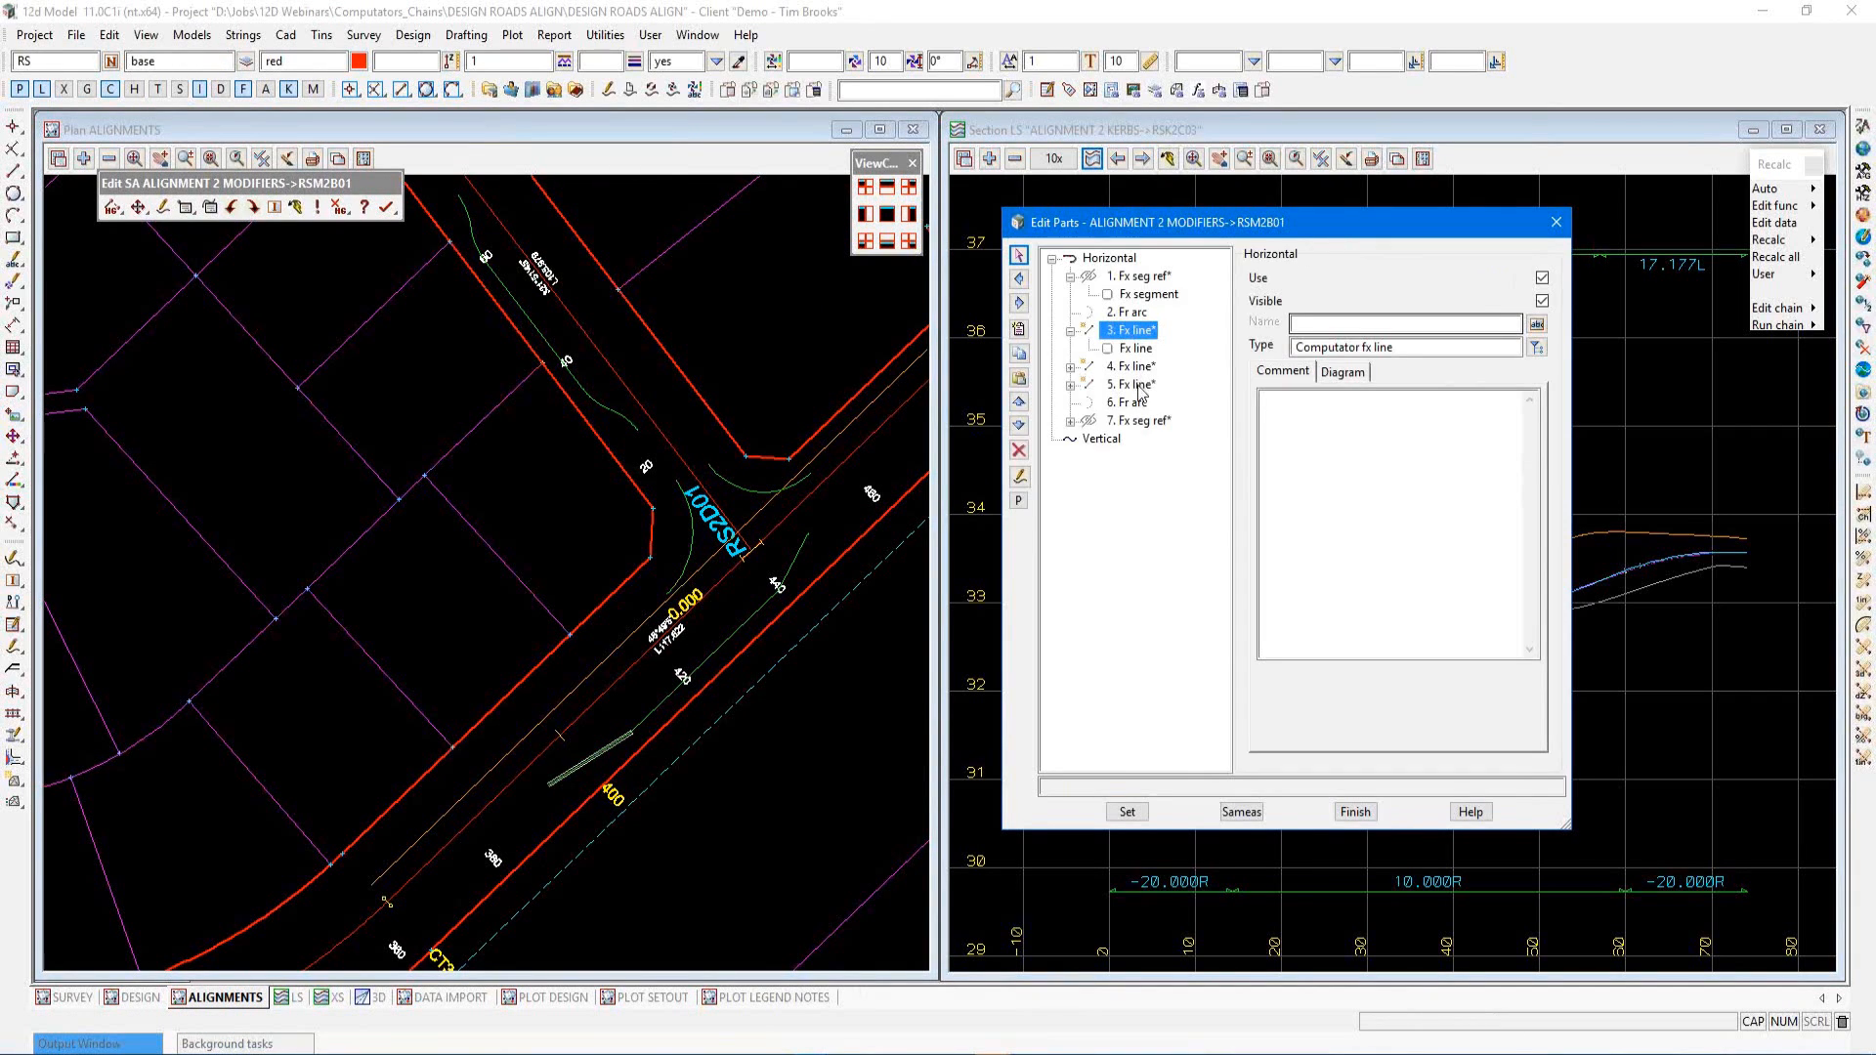
left_click(1144, 348)
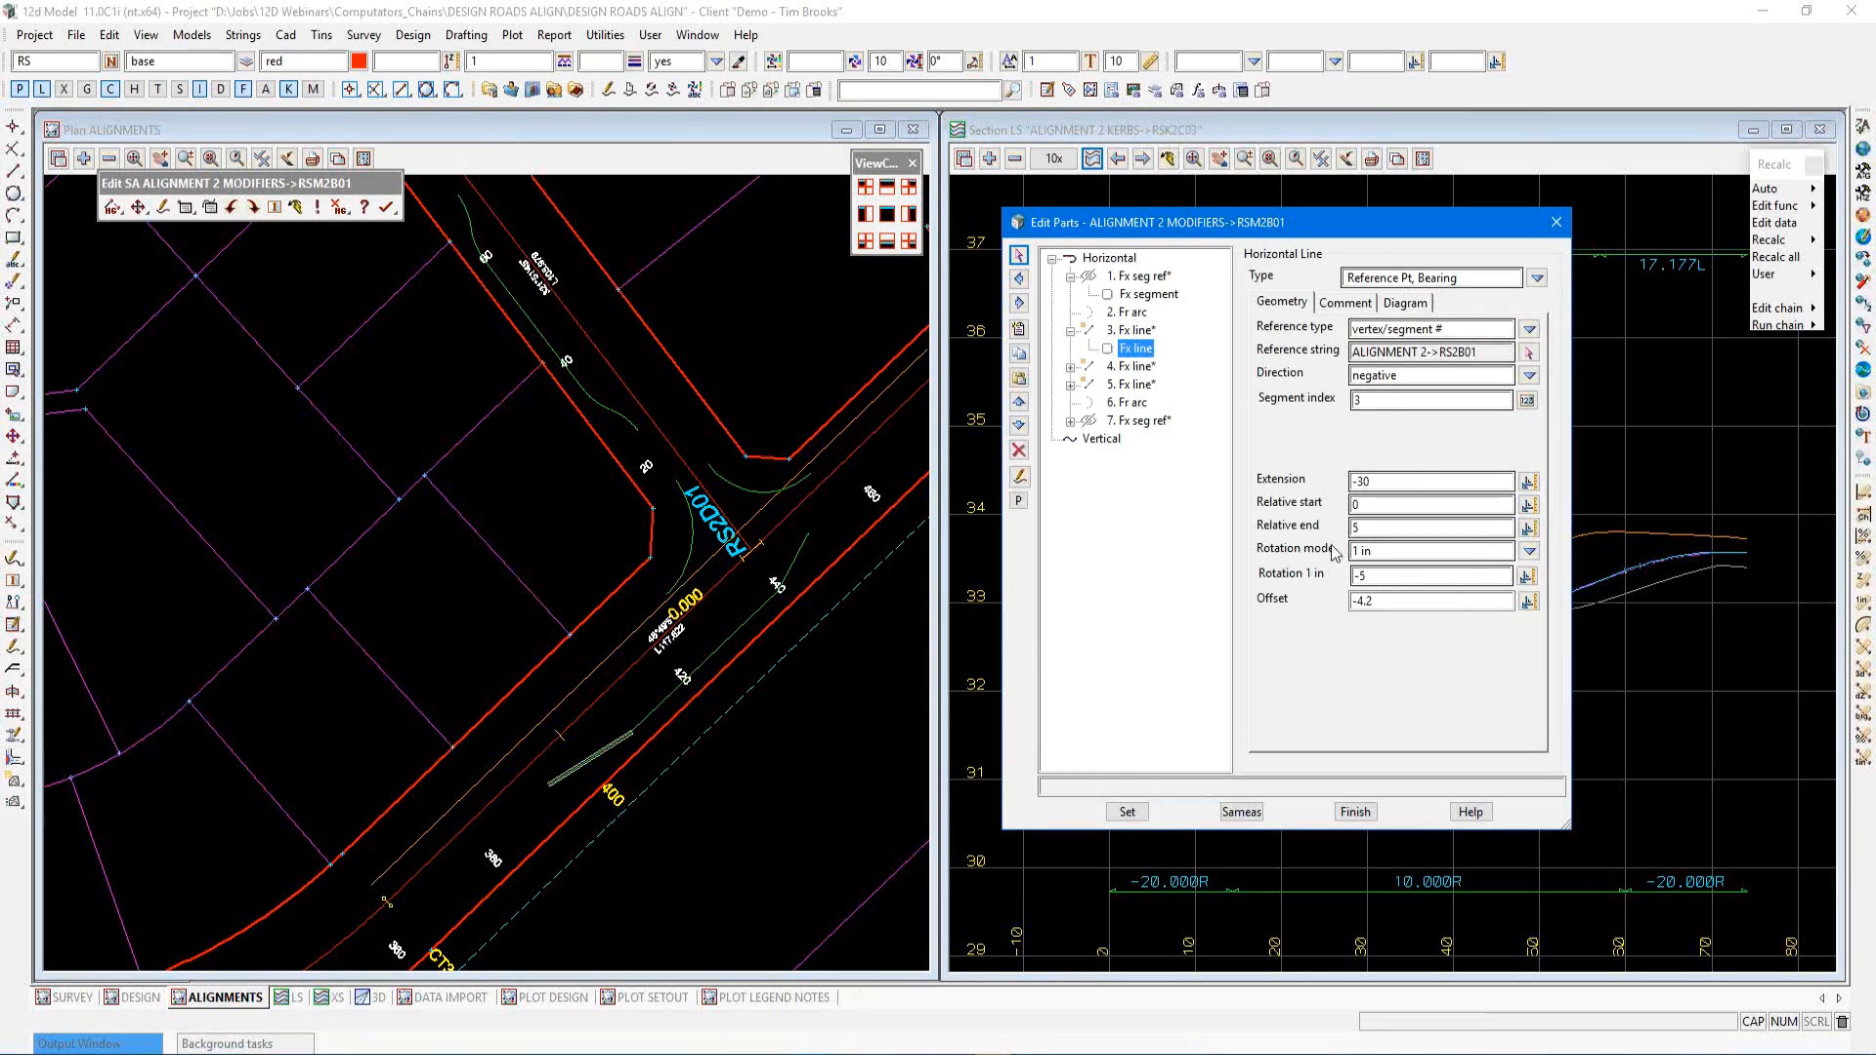
double_click(1128, 368)
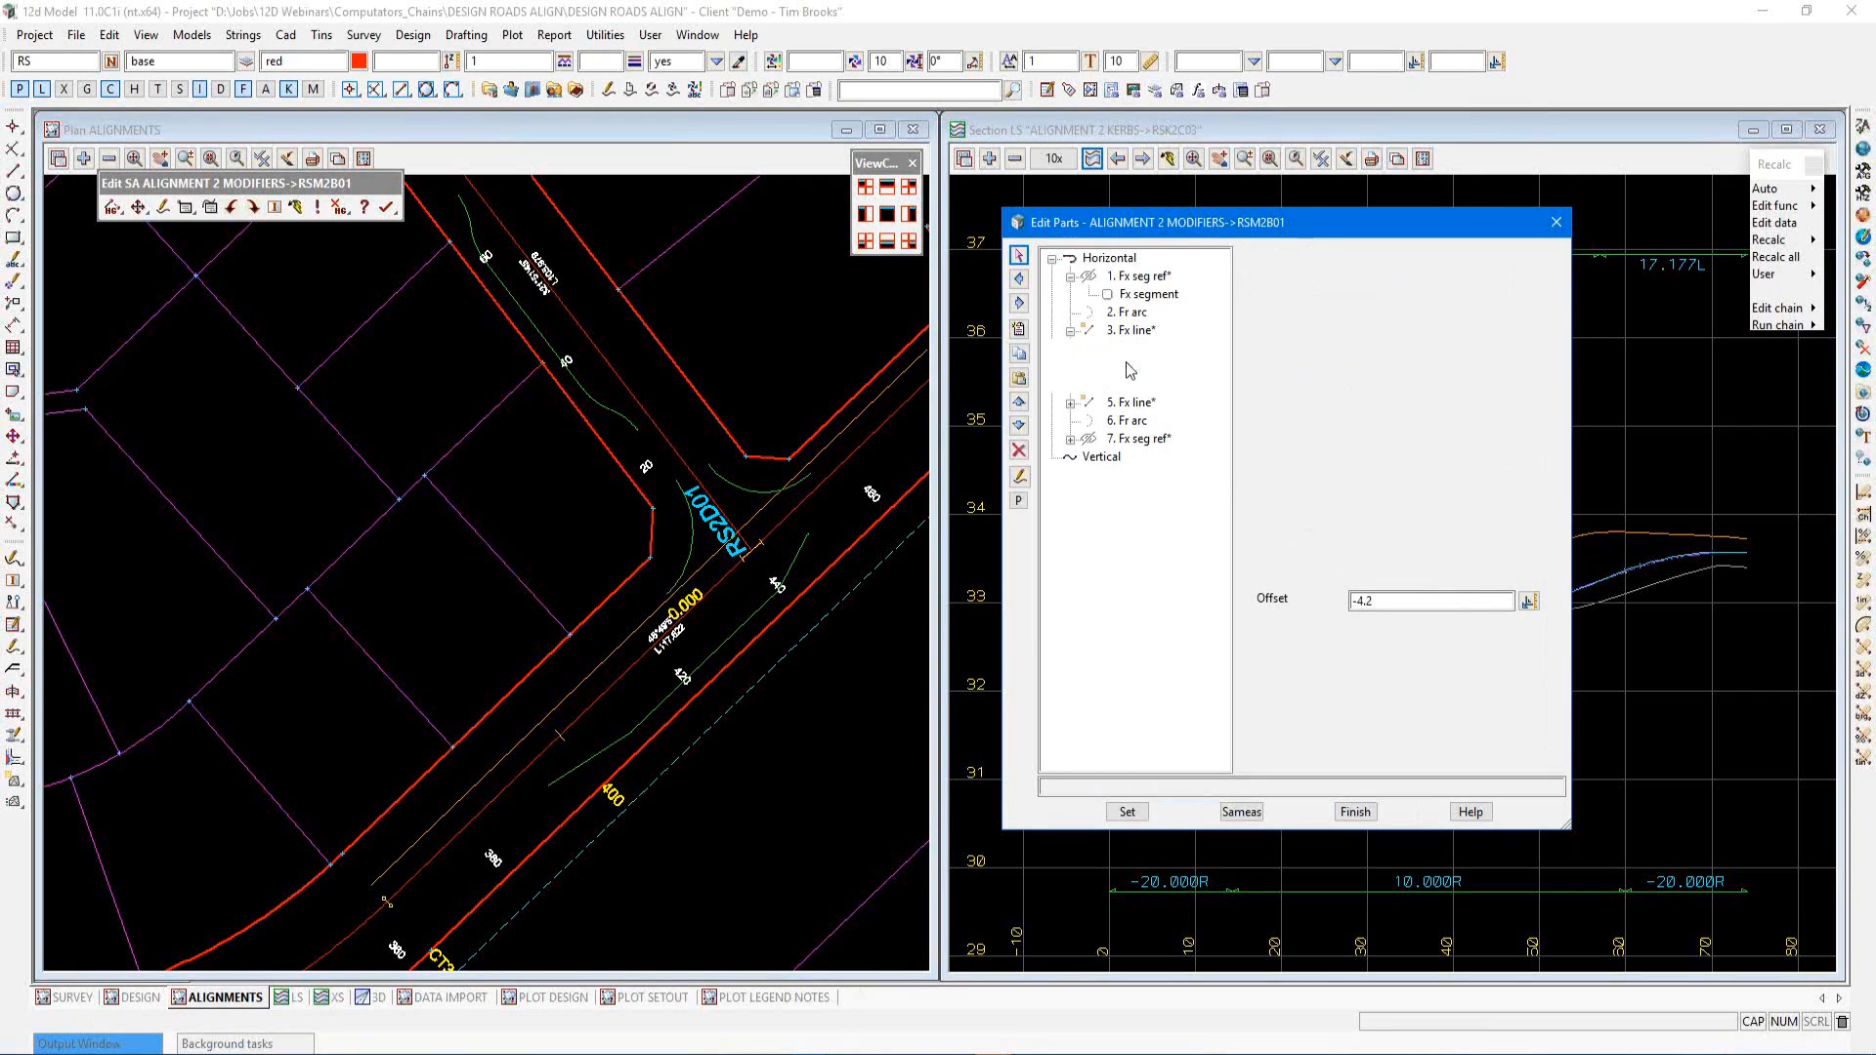
left_click(1132, 385)
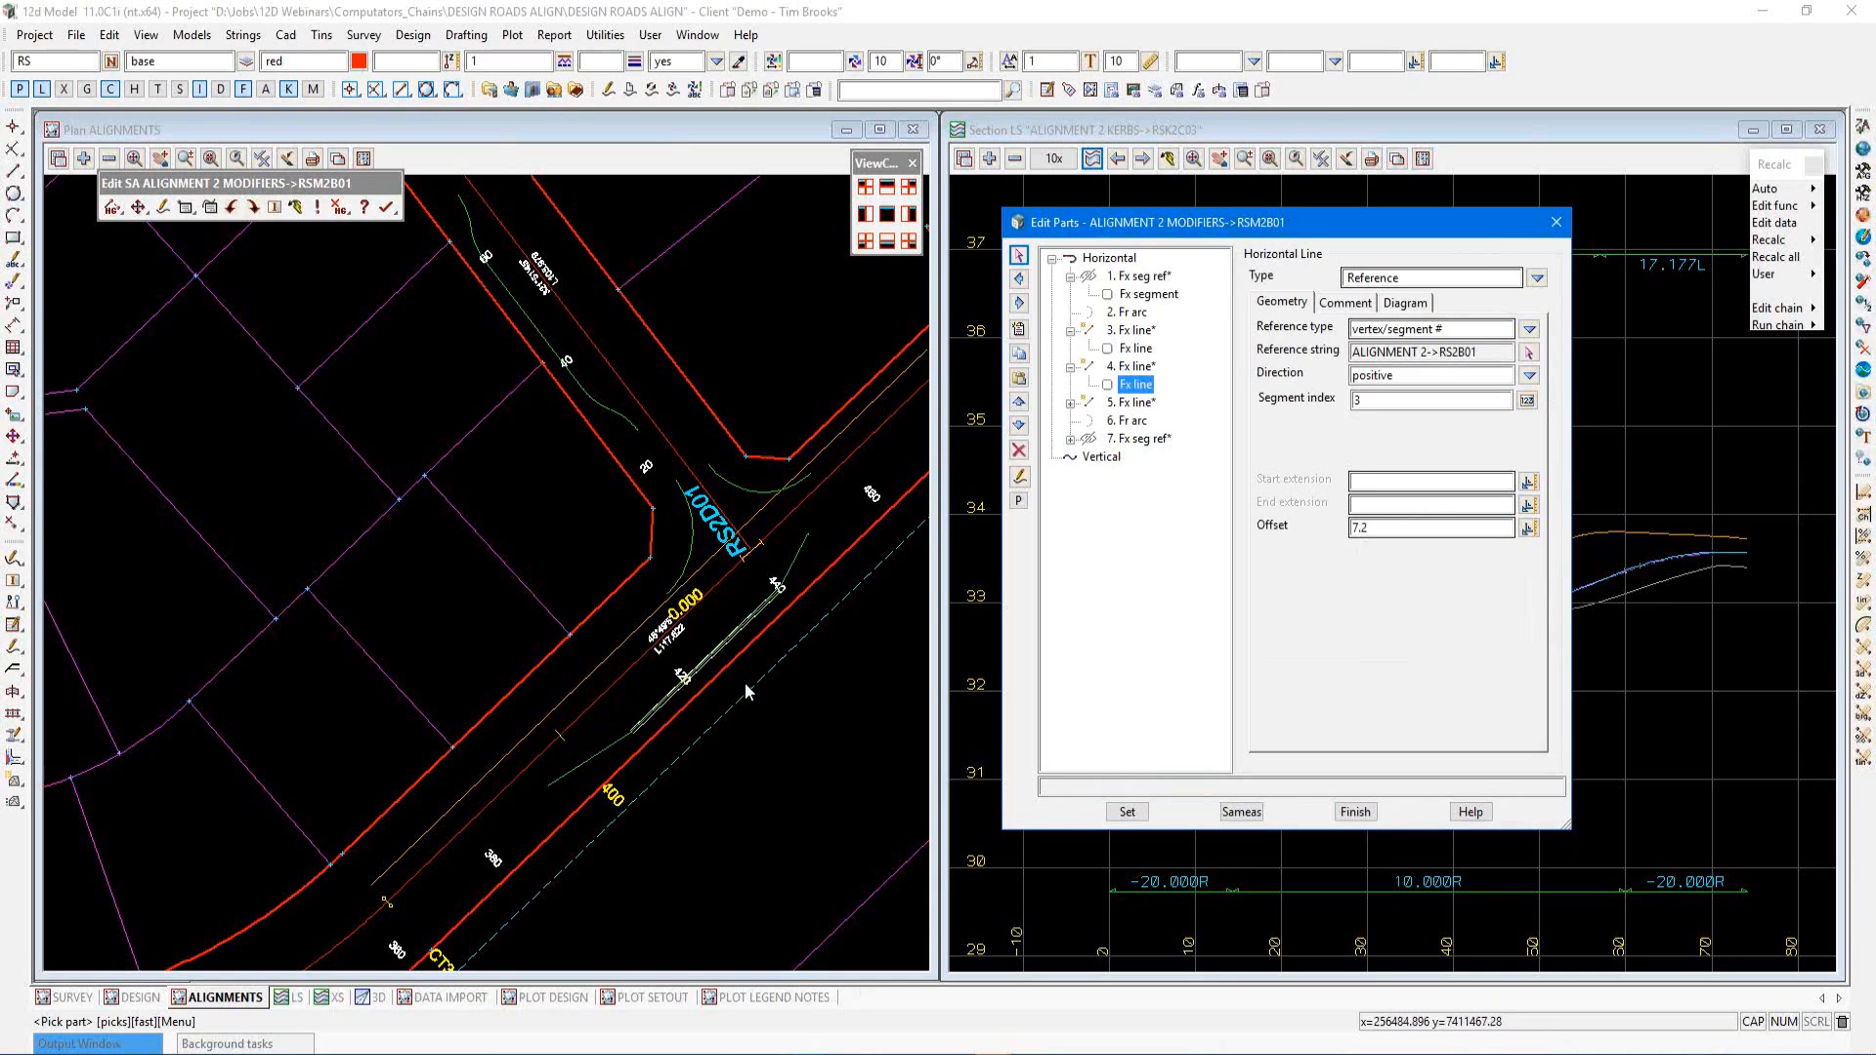
left_click(1354, 812)
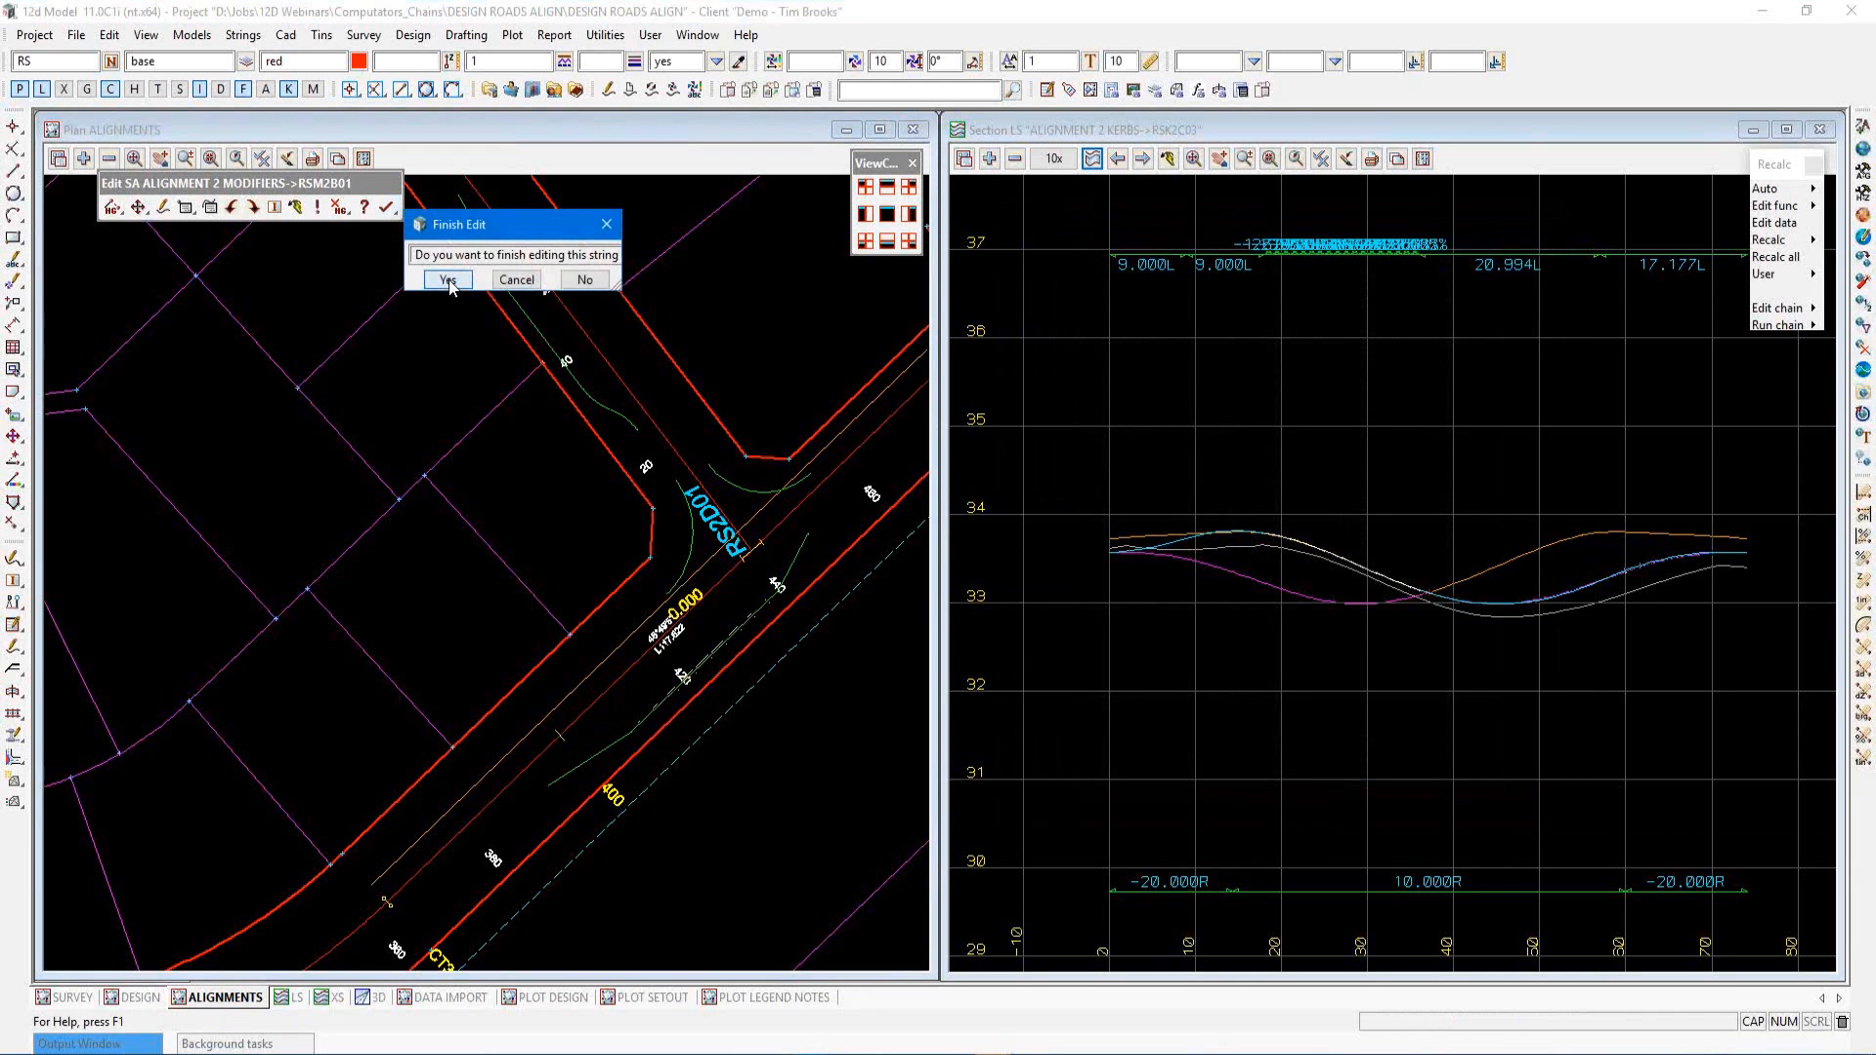
left_click(449, 280)
scroll(768, 628, "up", 3)
scroll(740, 590, "down", 3)
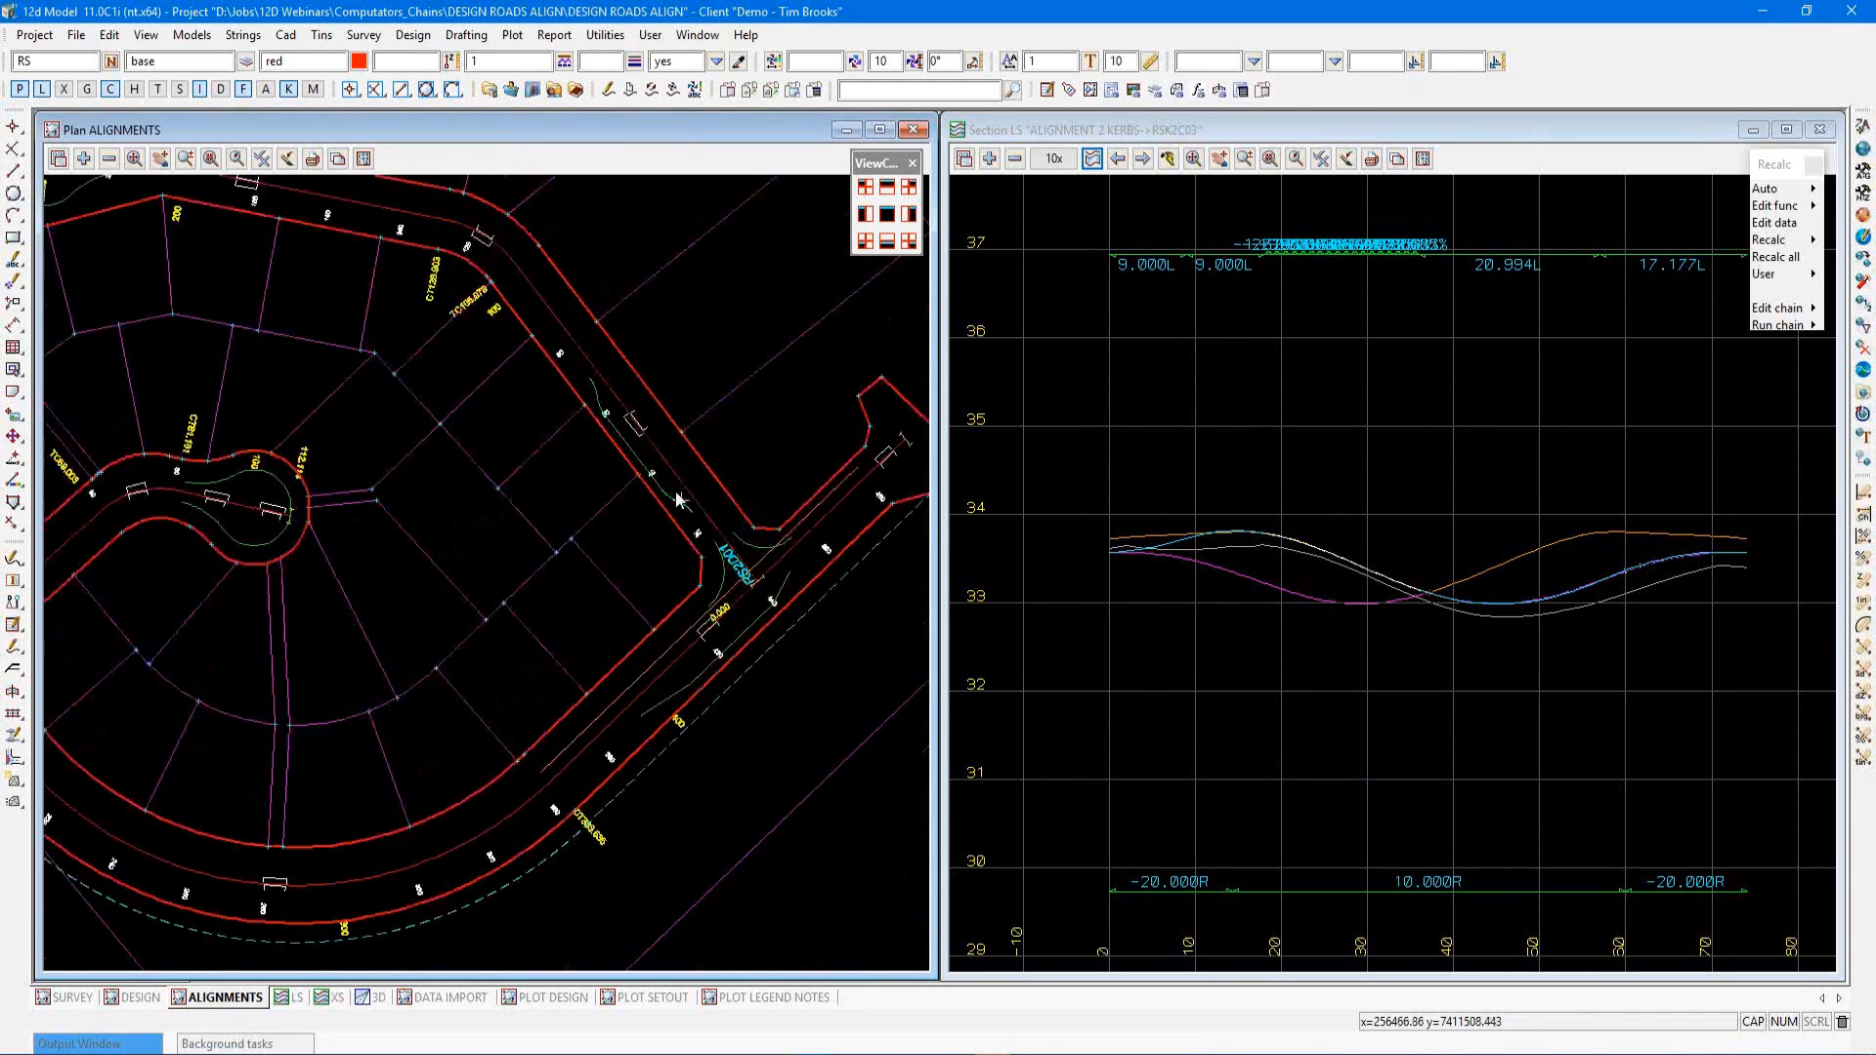
scroll(629, 434, "up", 4)
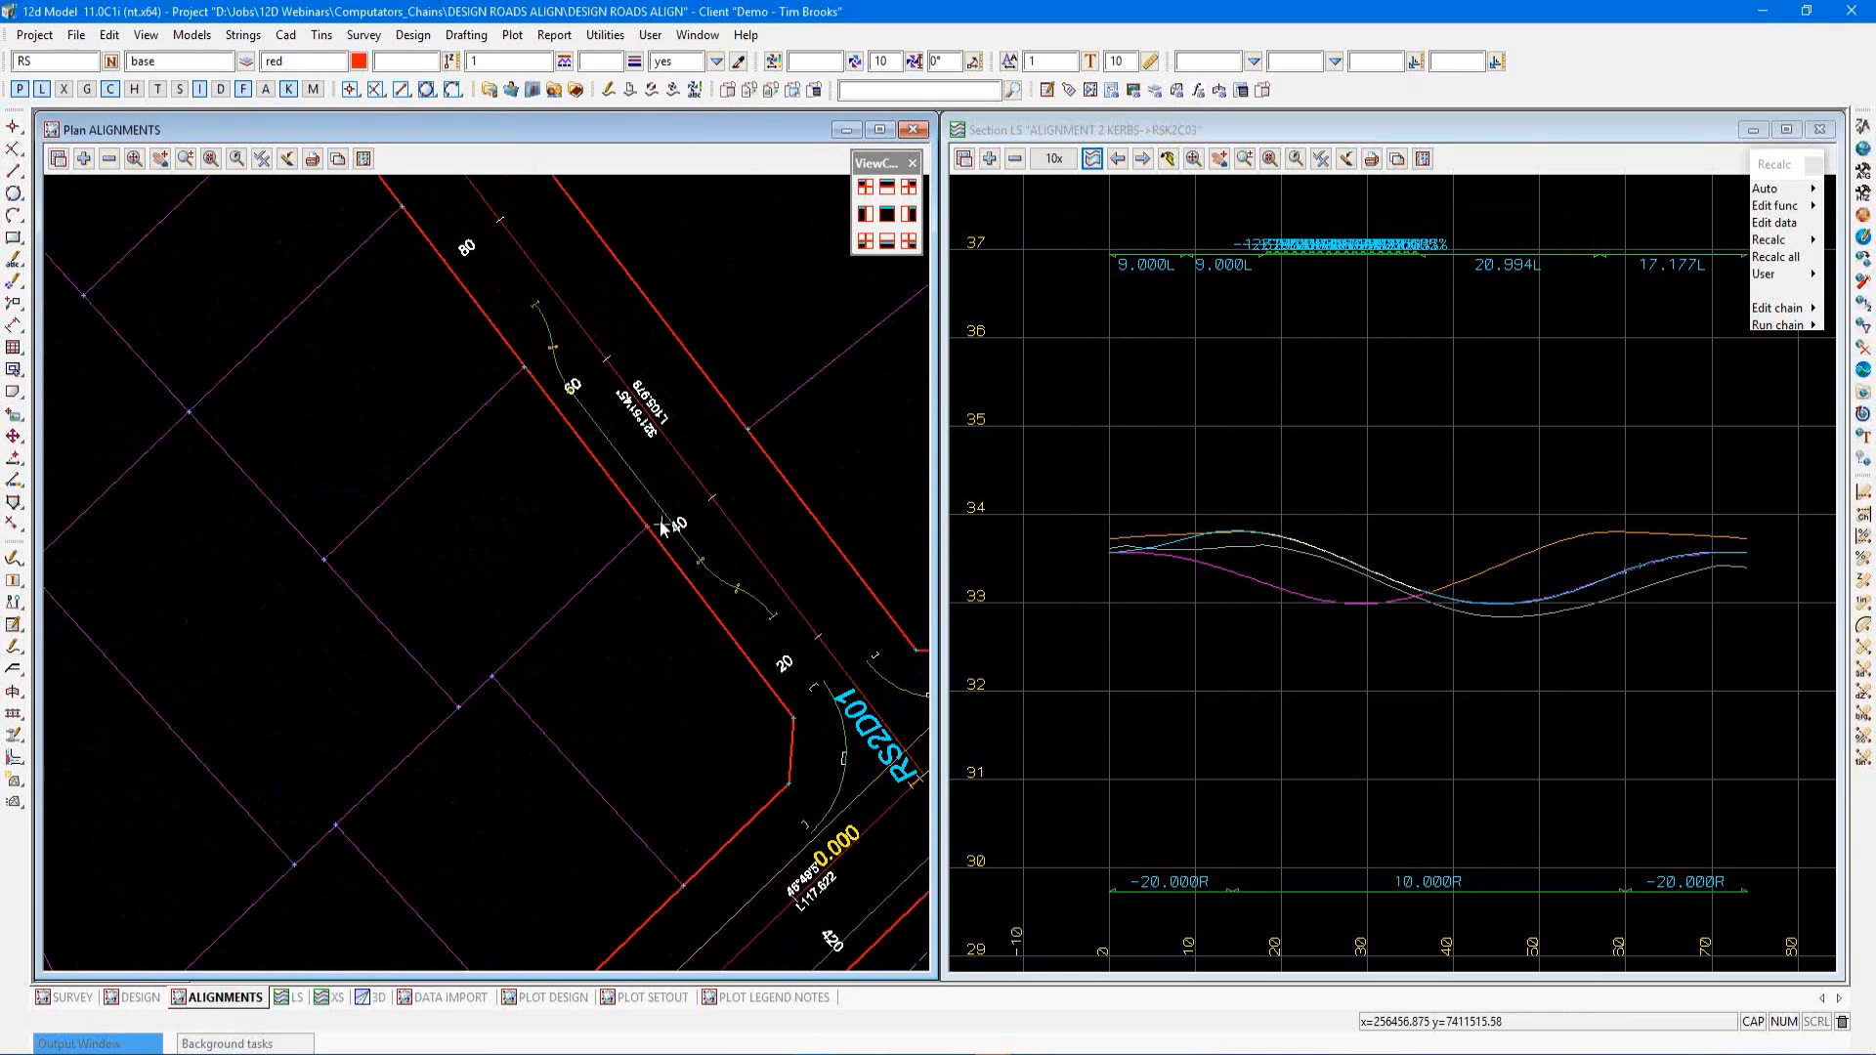
scroll(613, 446, "up", 1)
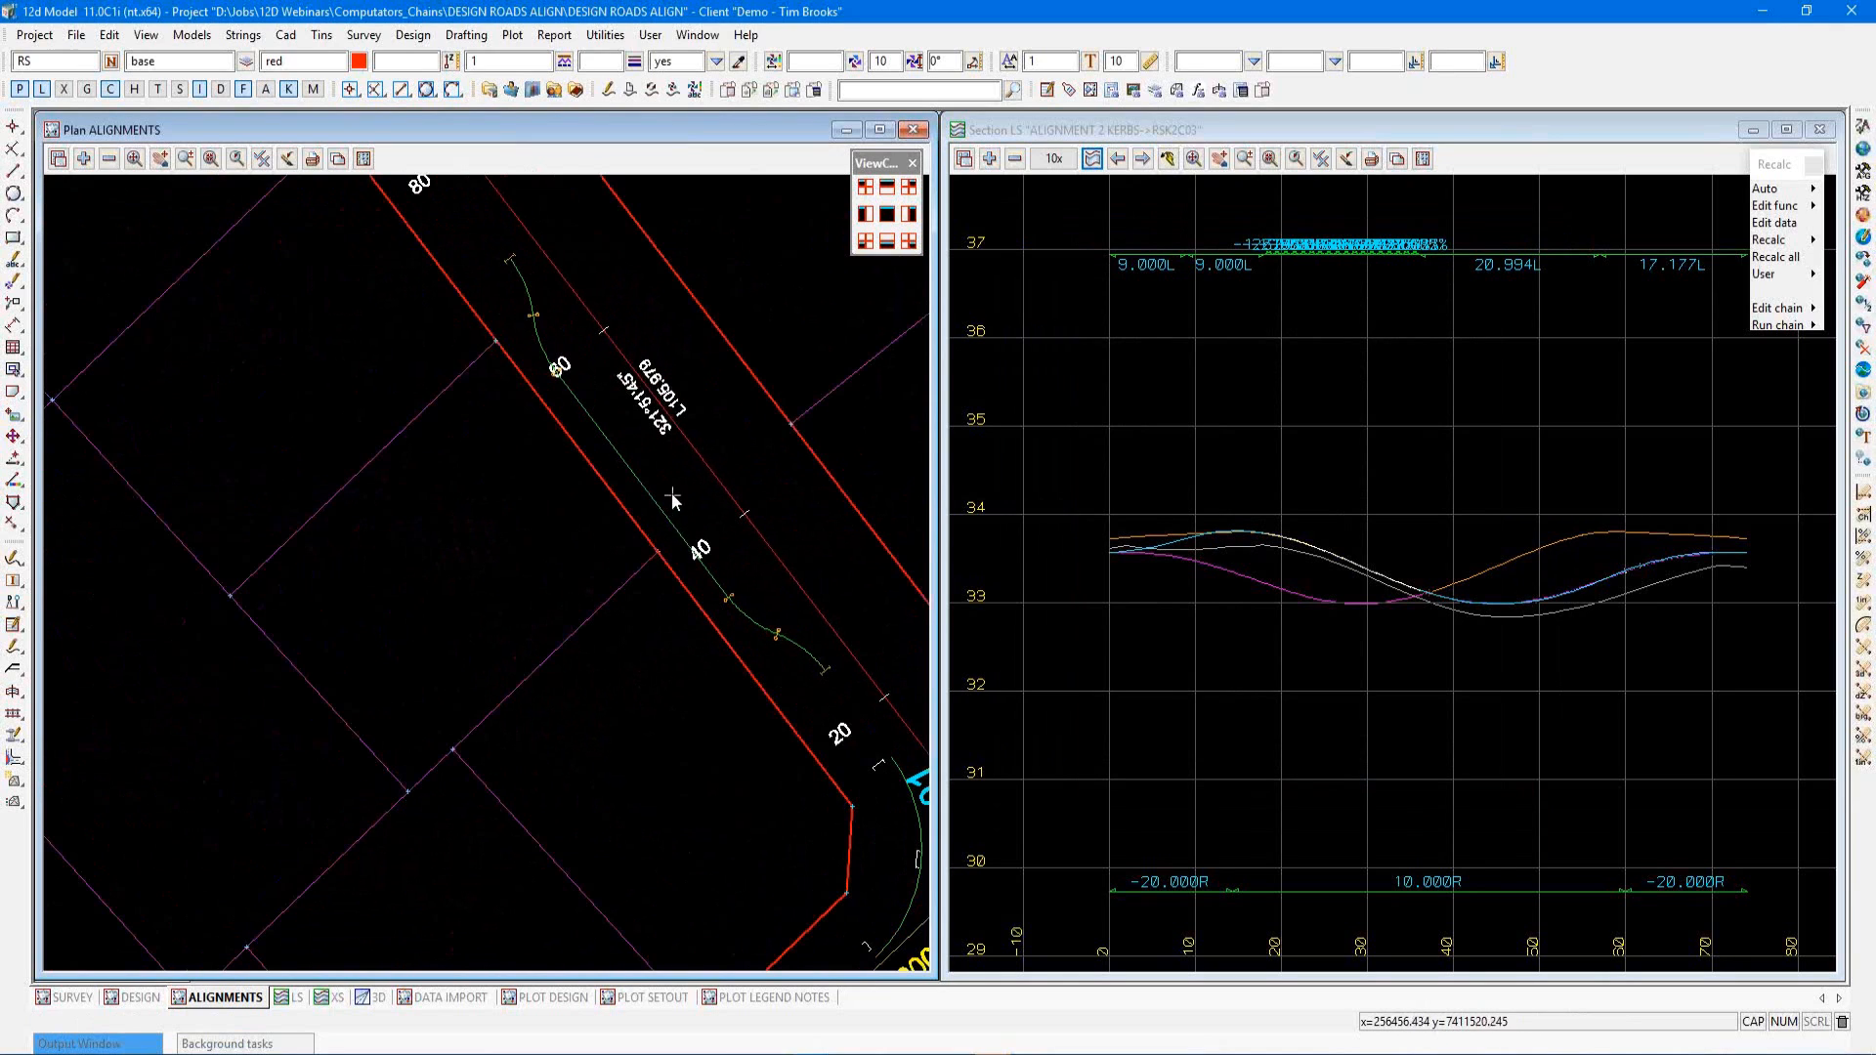
scroll(665, 479, "up", 3)
scroll(701, 479, "down", 3)
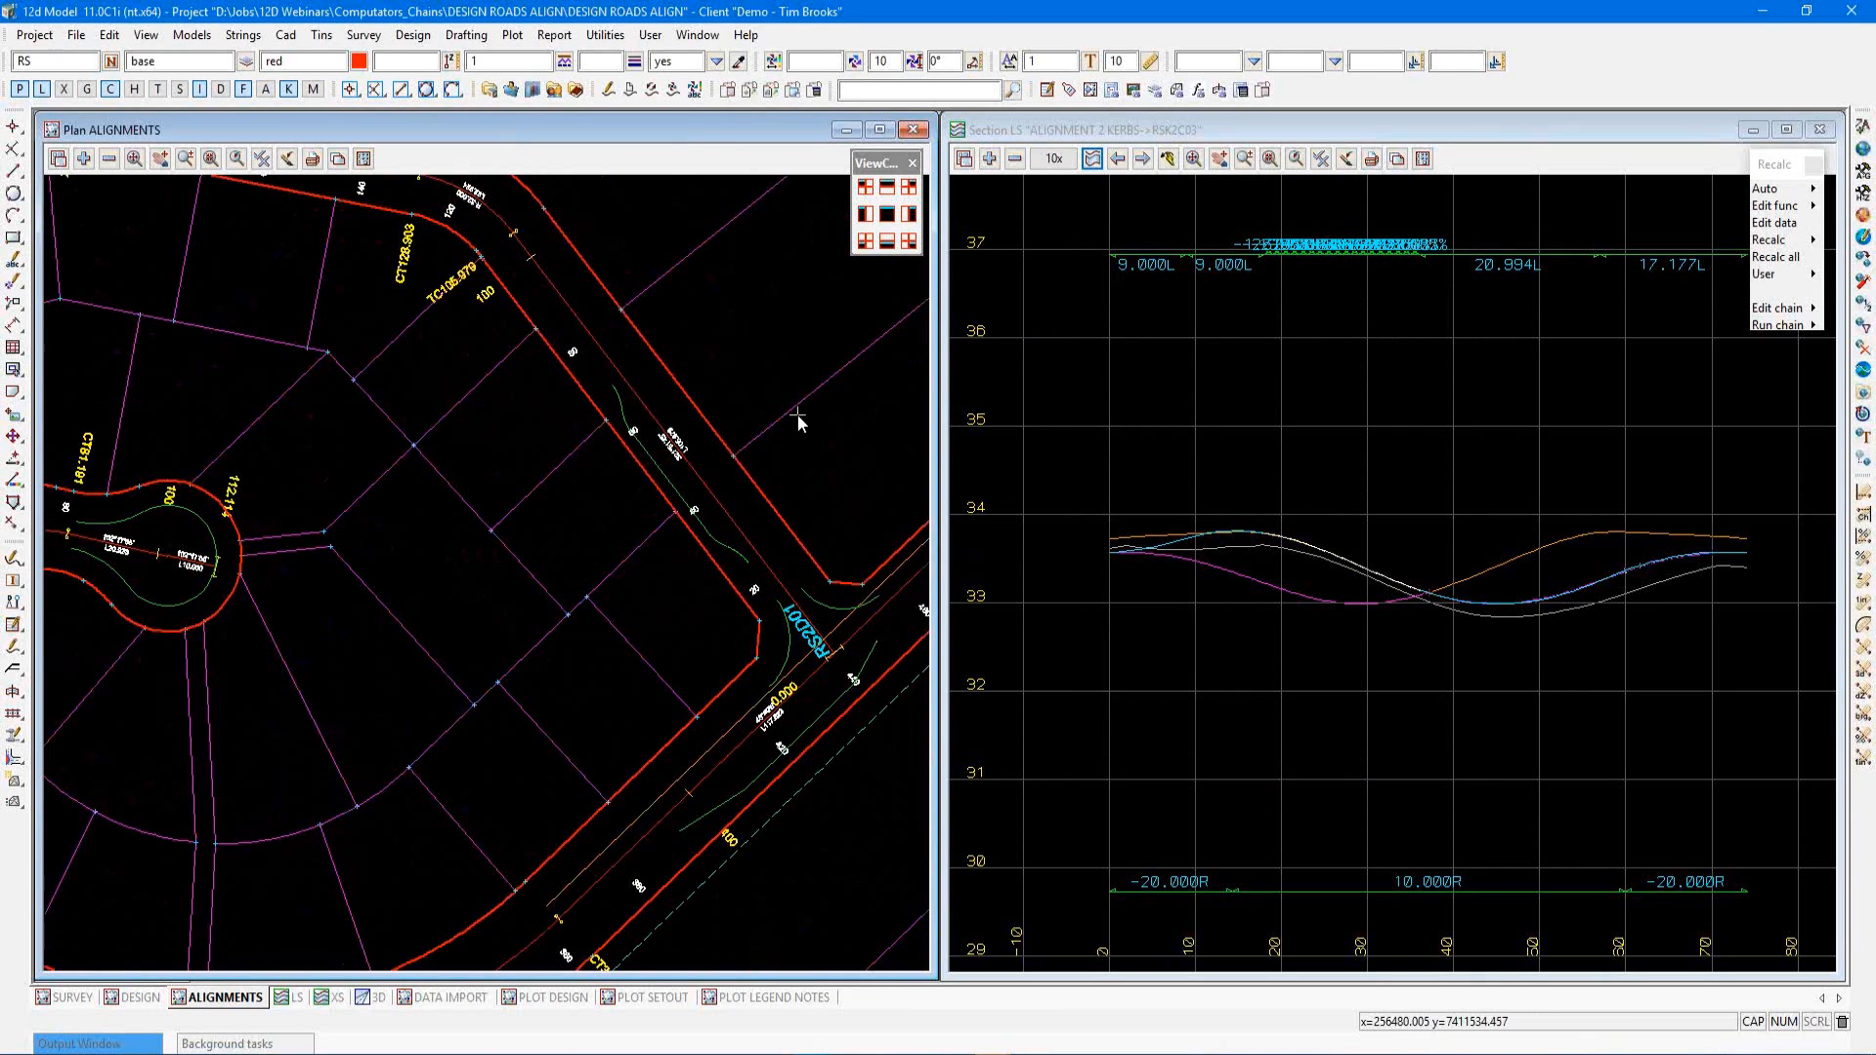
scroll(829, 395, "down", 3)
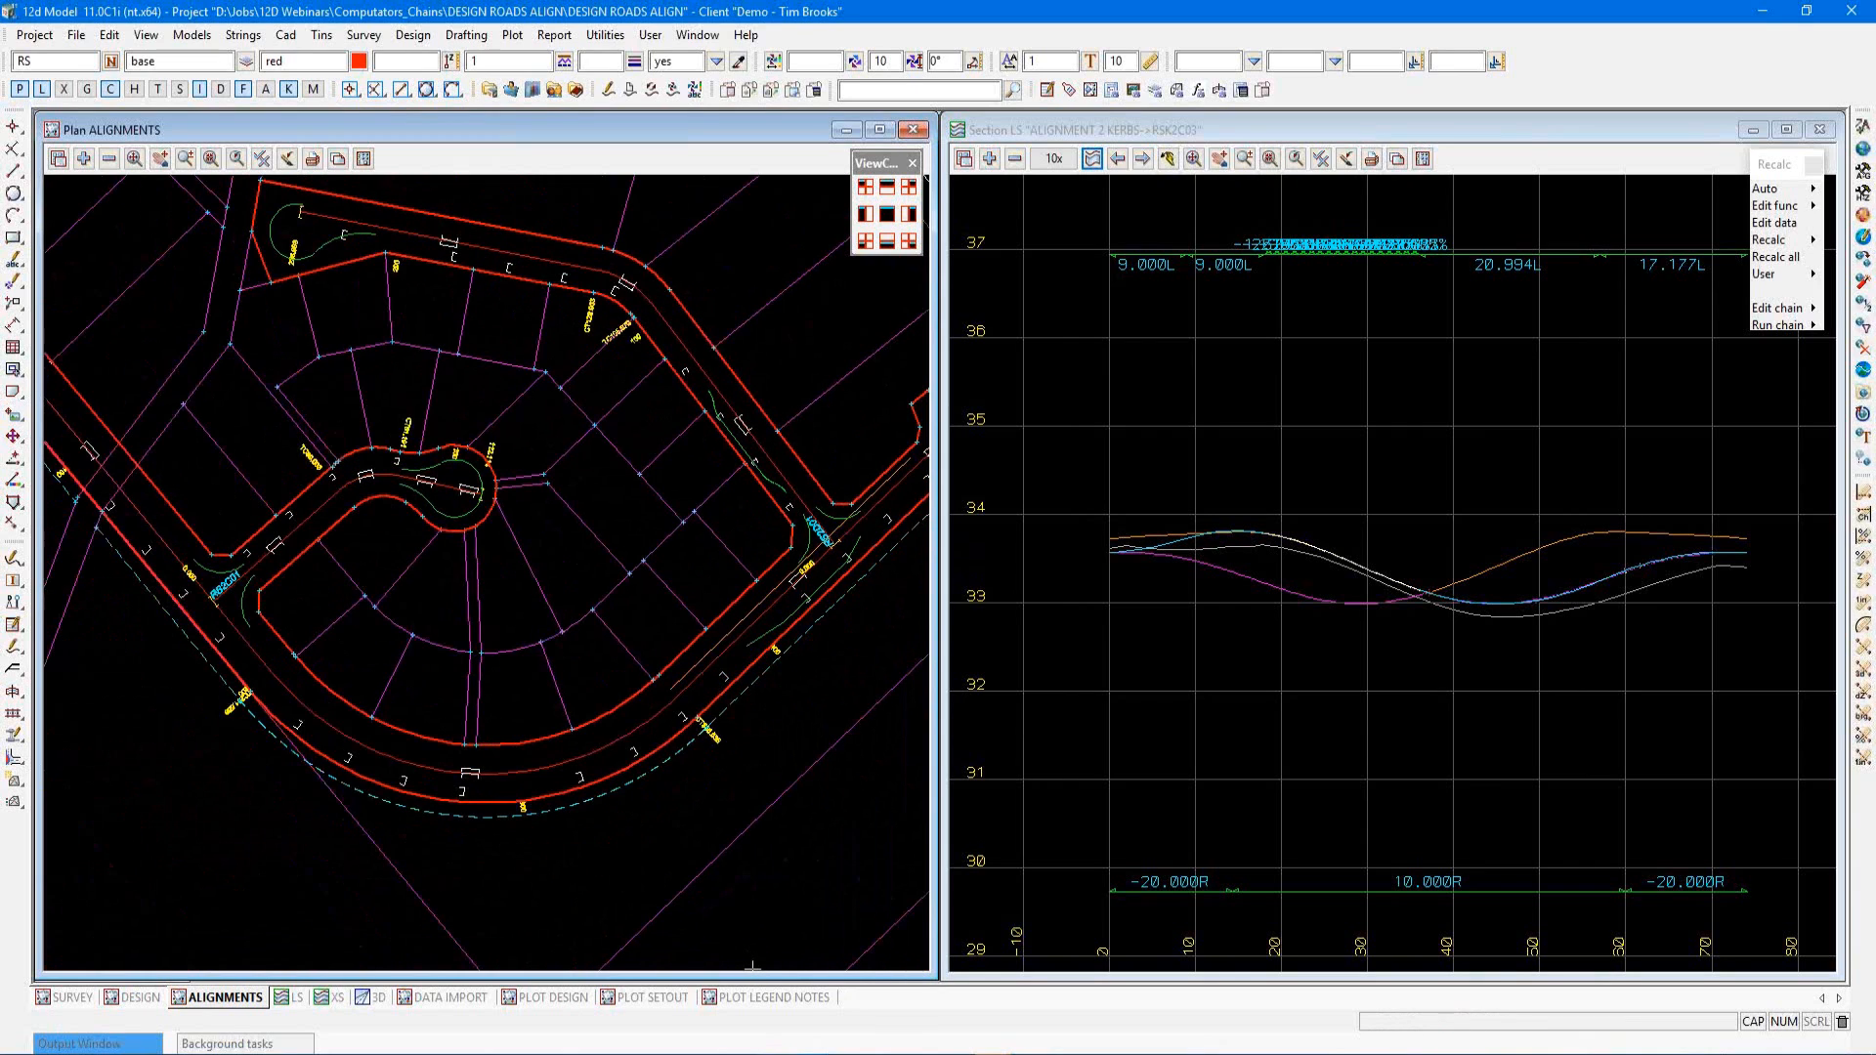
Switch to the DESIGN ROADS project session and view the design plan around RS2C01
left_click(811, 1054)
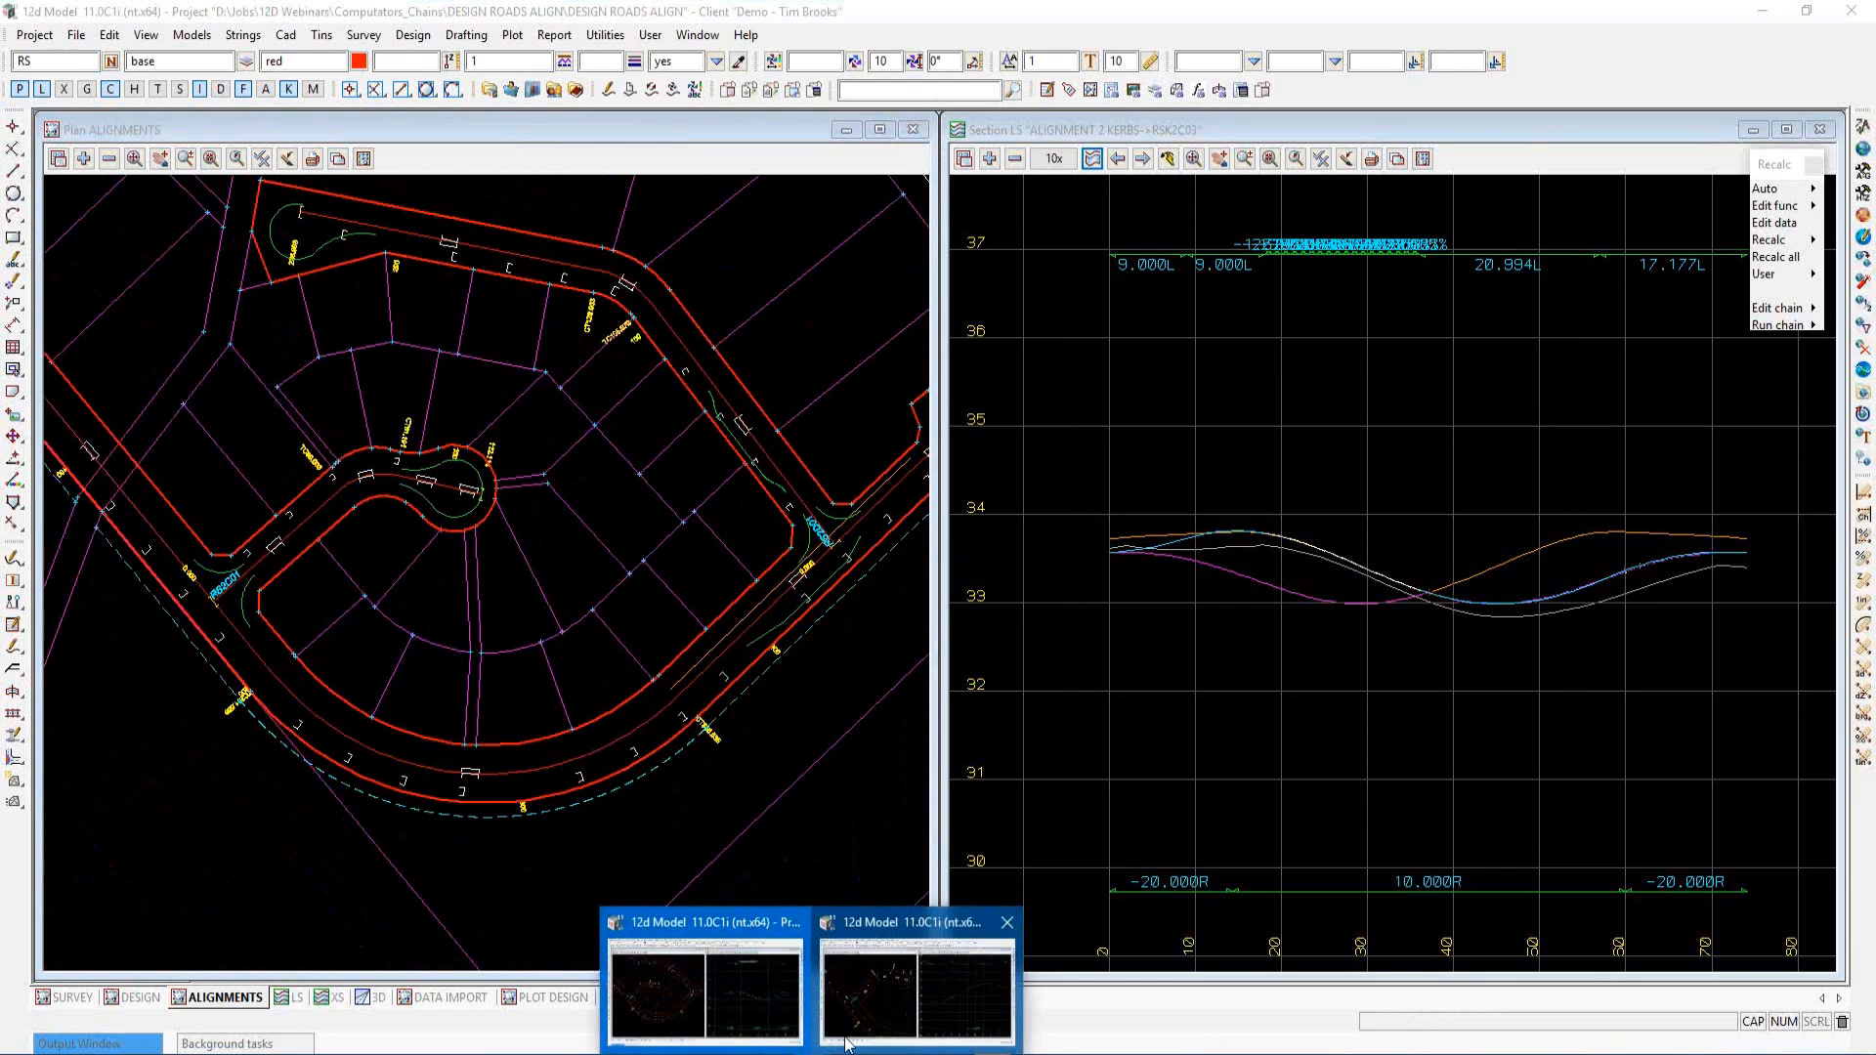
left_click(870, 1013)
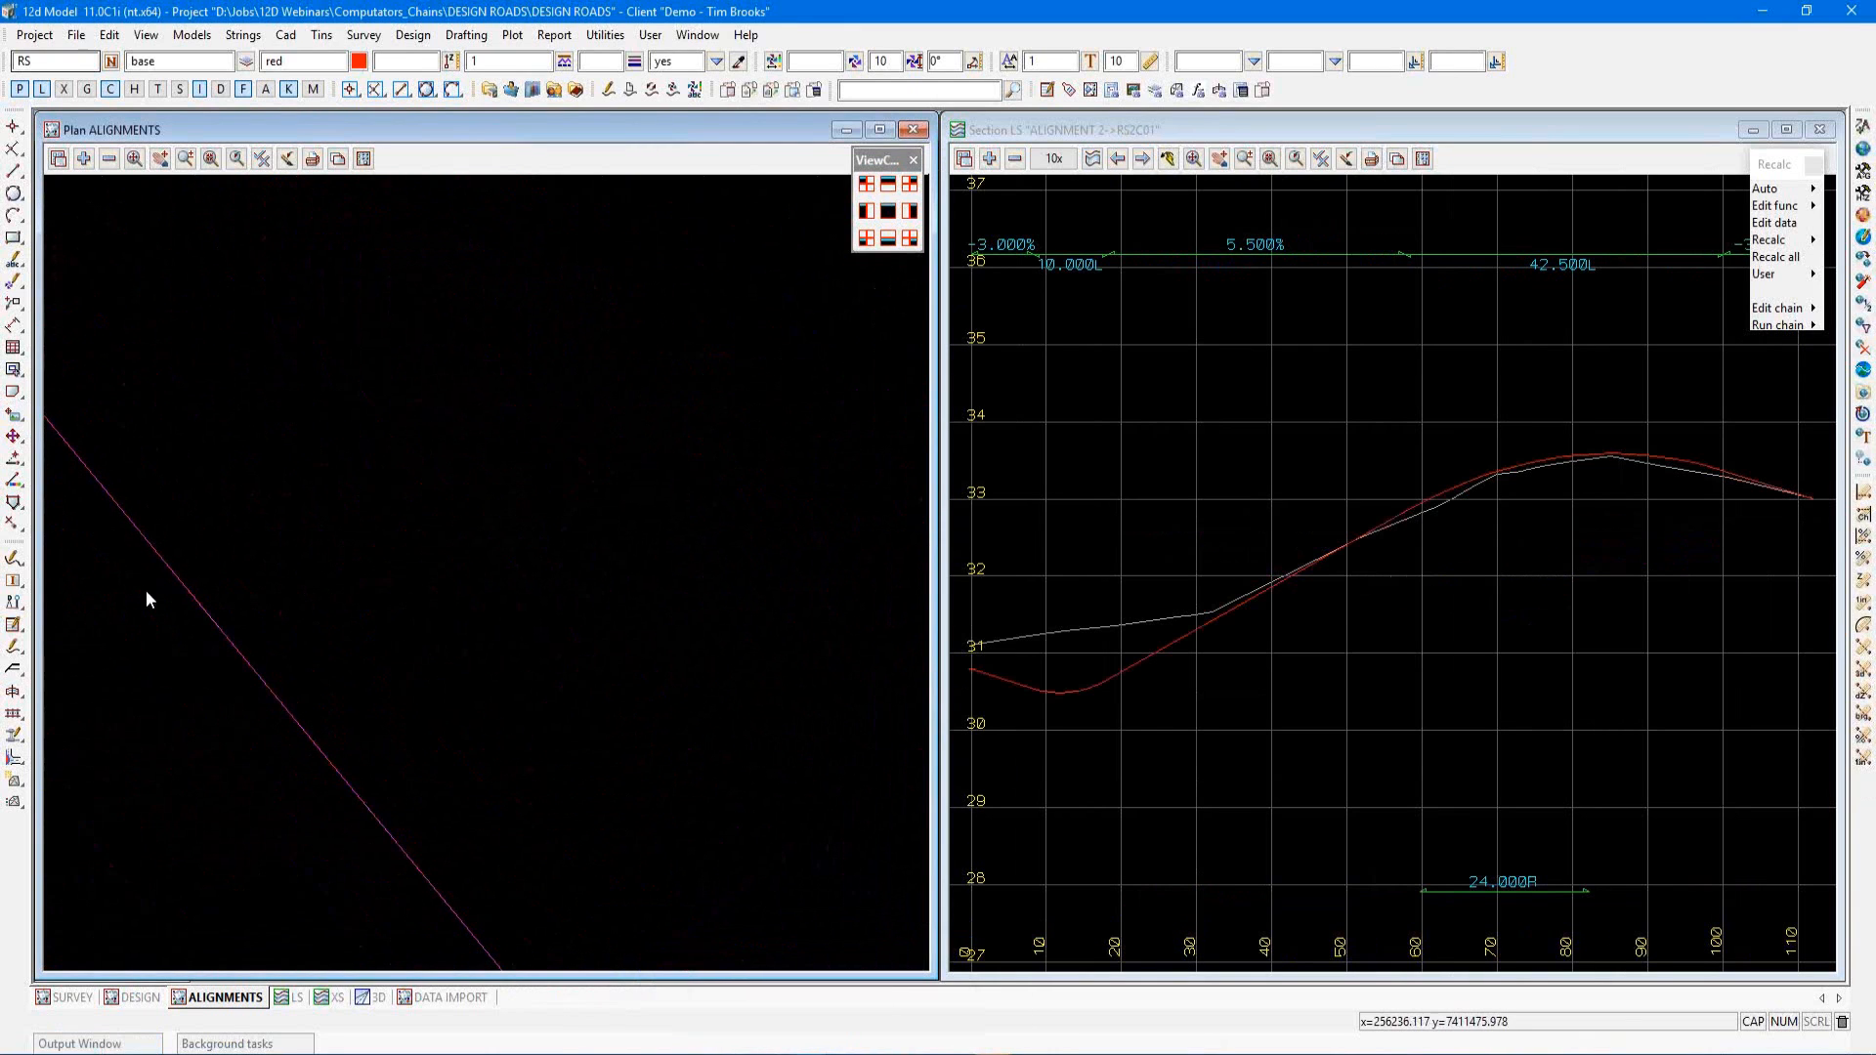
left_click(137, 996)
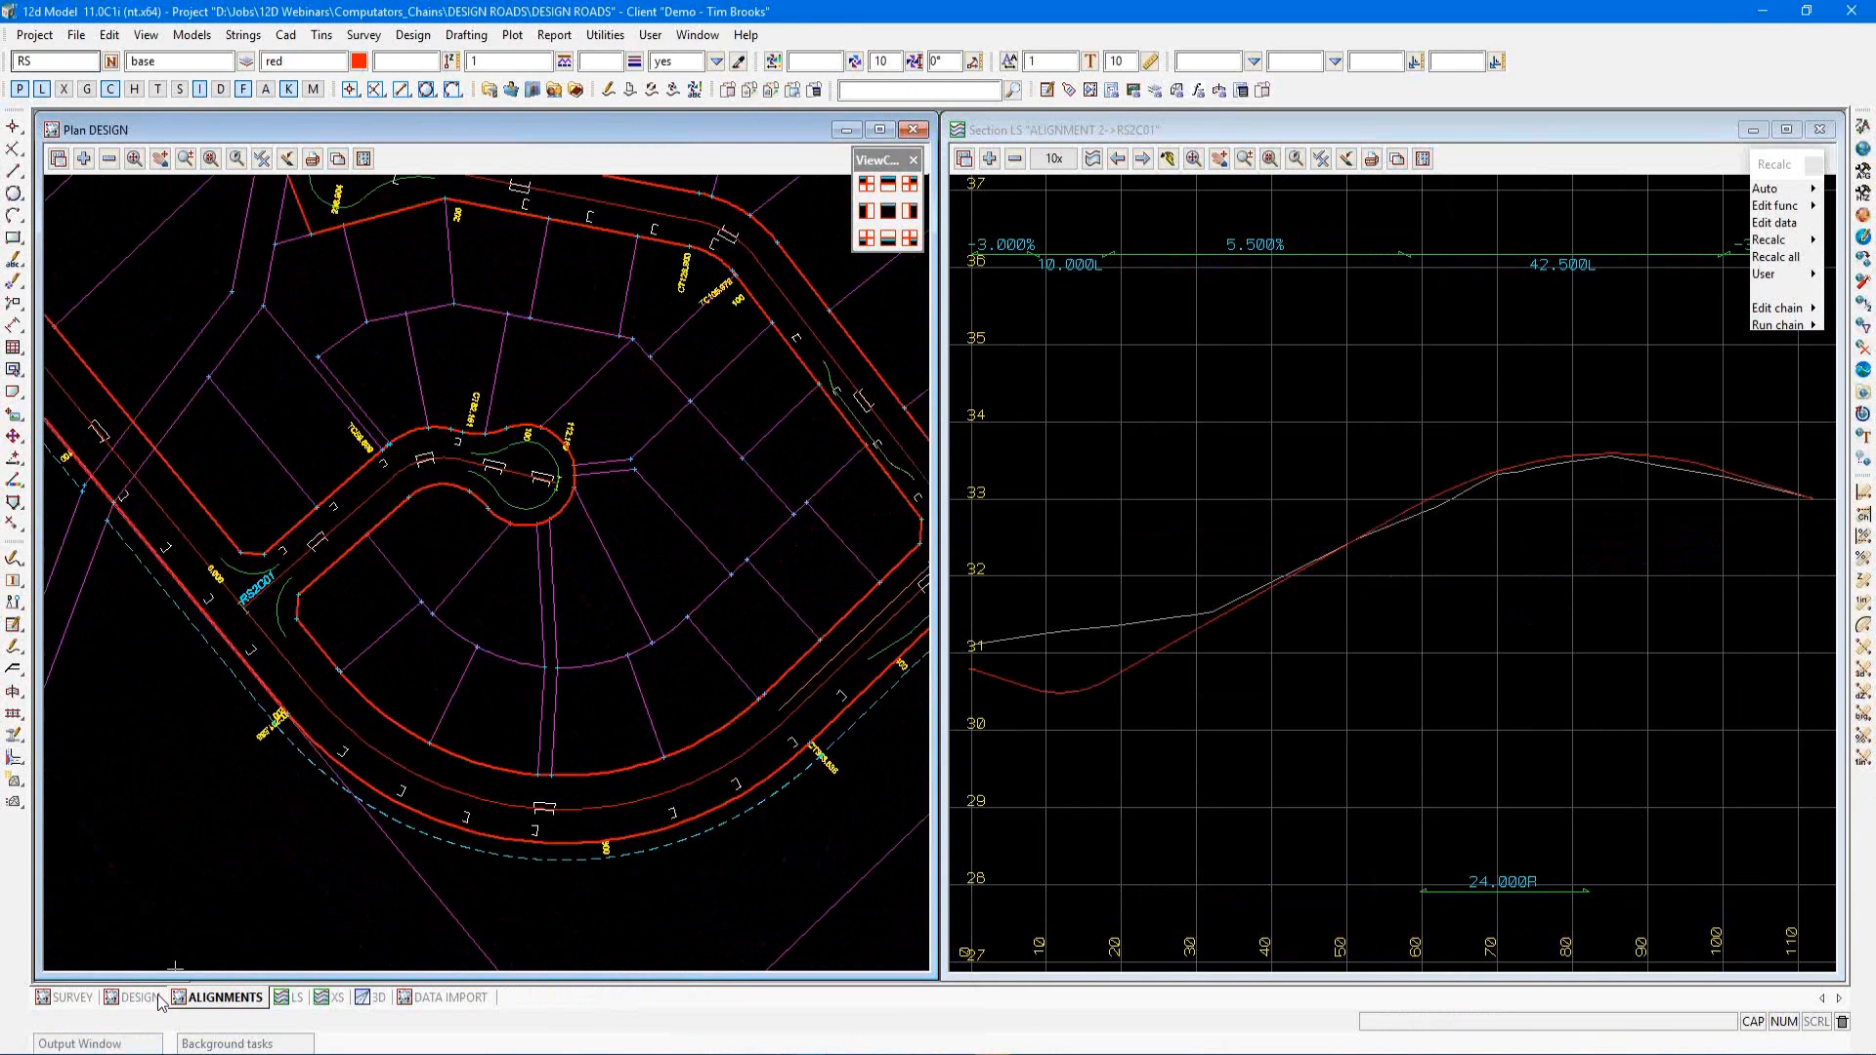
scroll(800, 404, "down", 2)
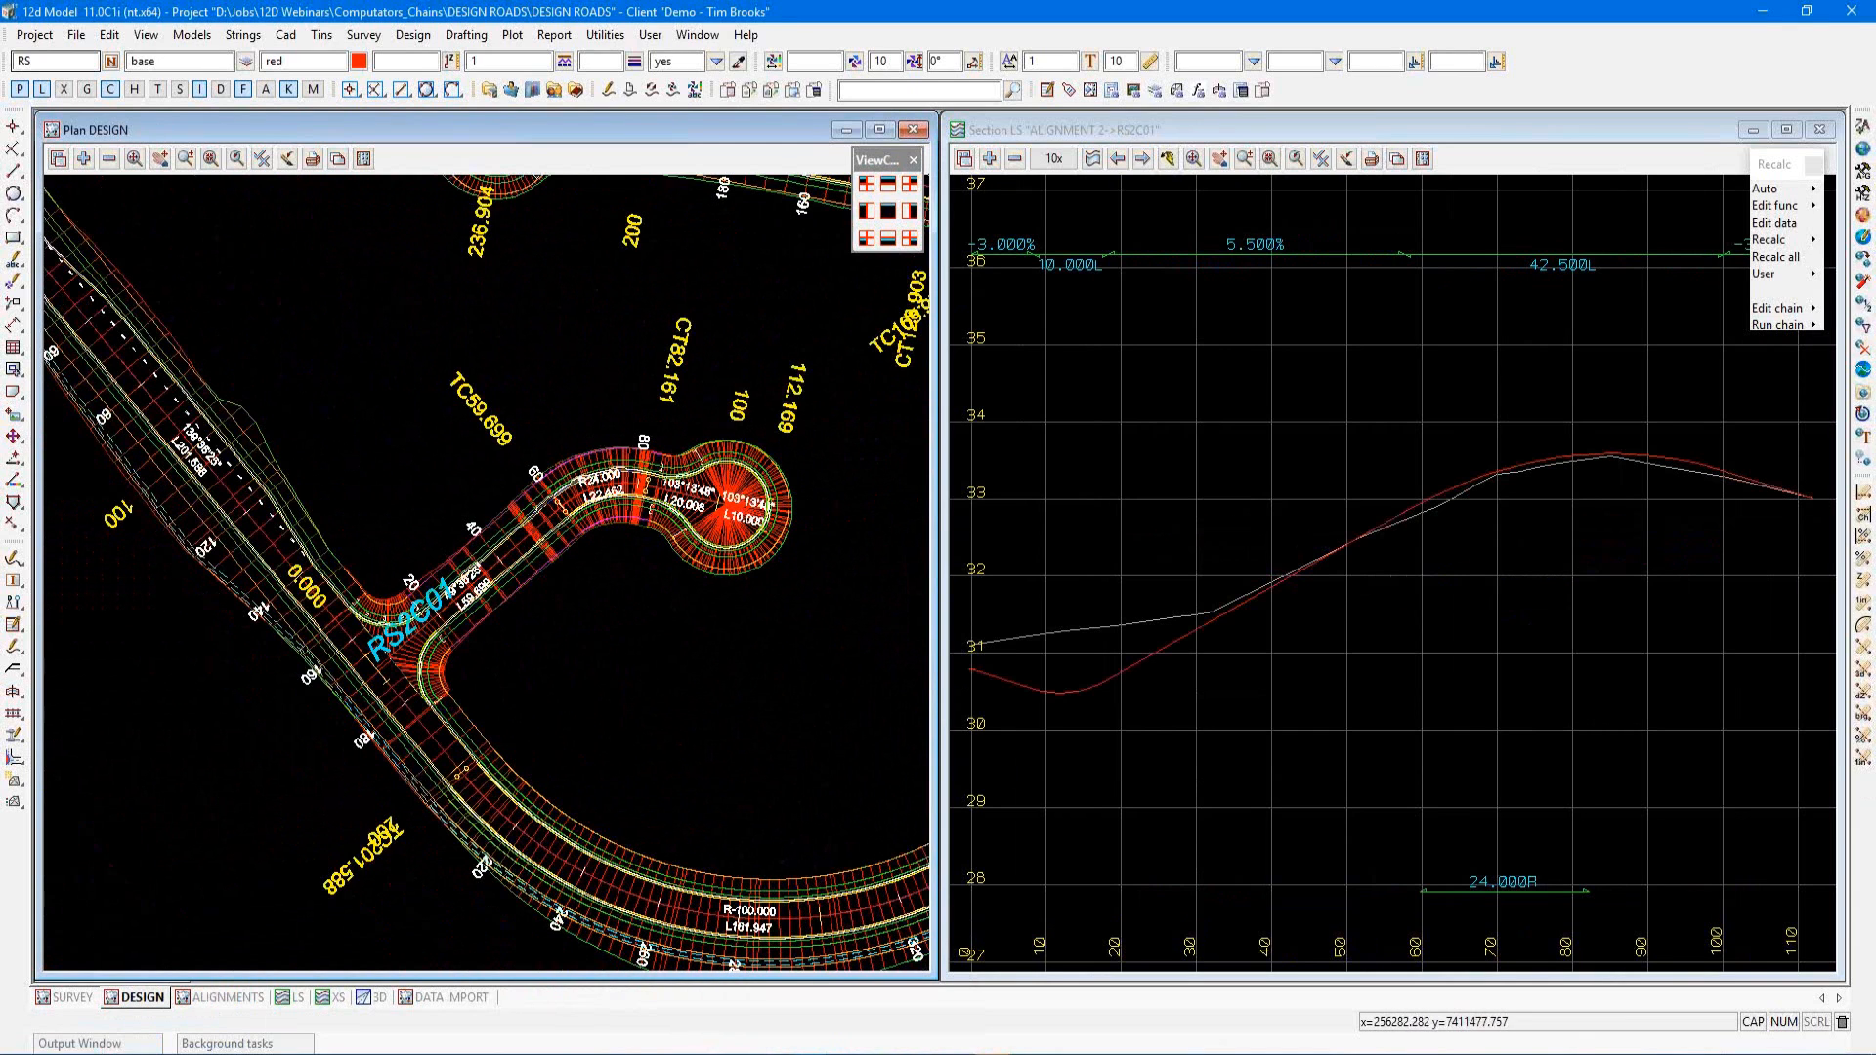
scroll(385, 630, "down", 1)
scroll(578, 655, "up", 2)
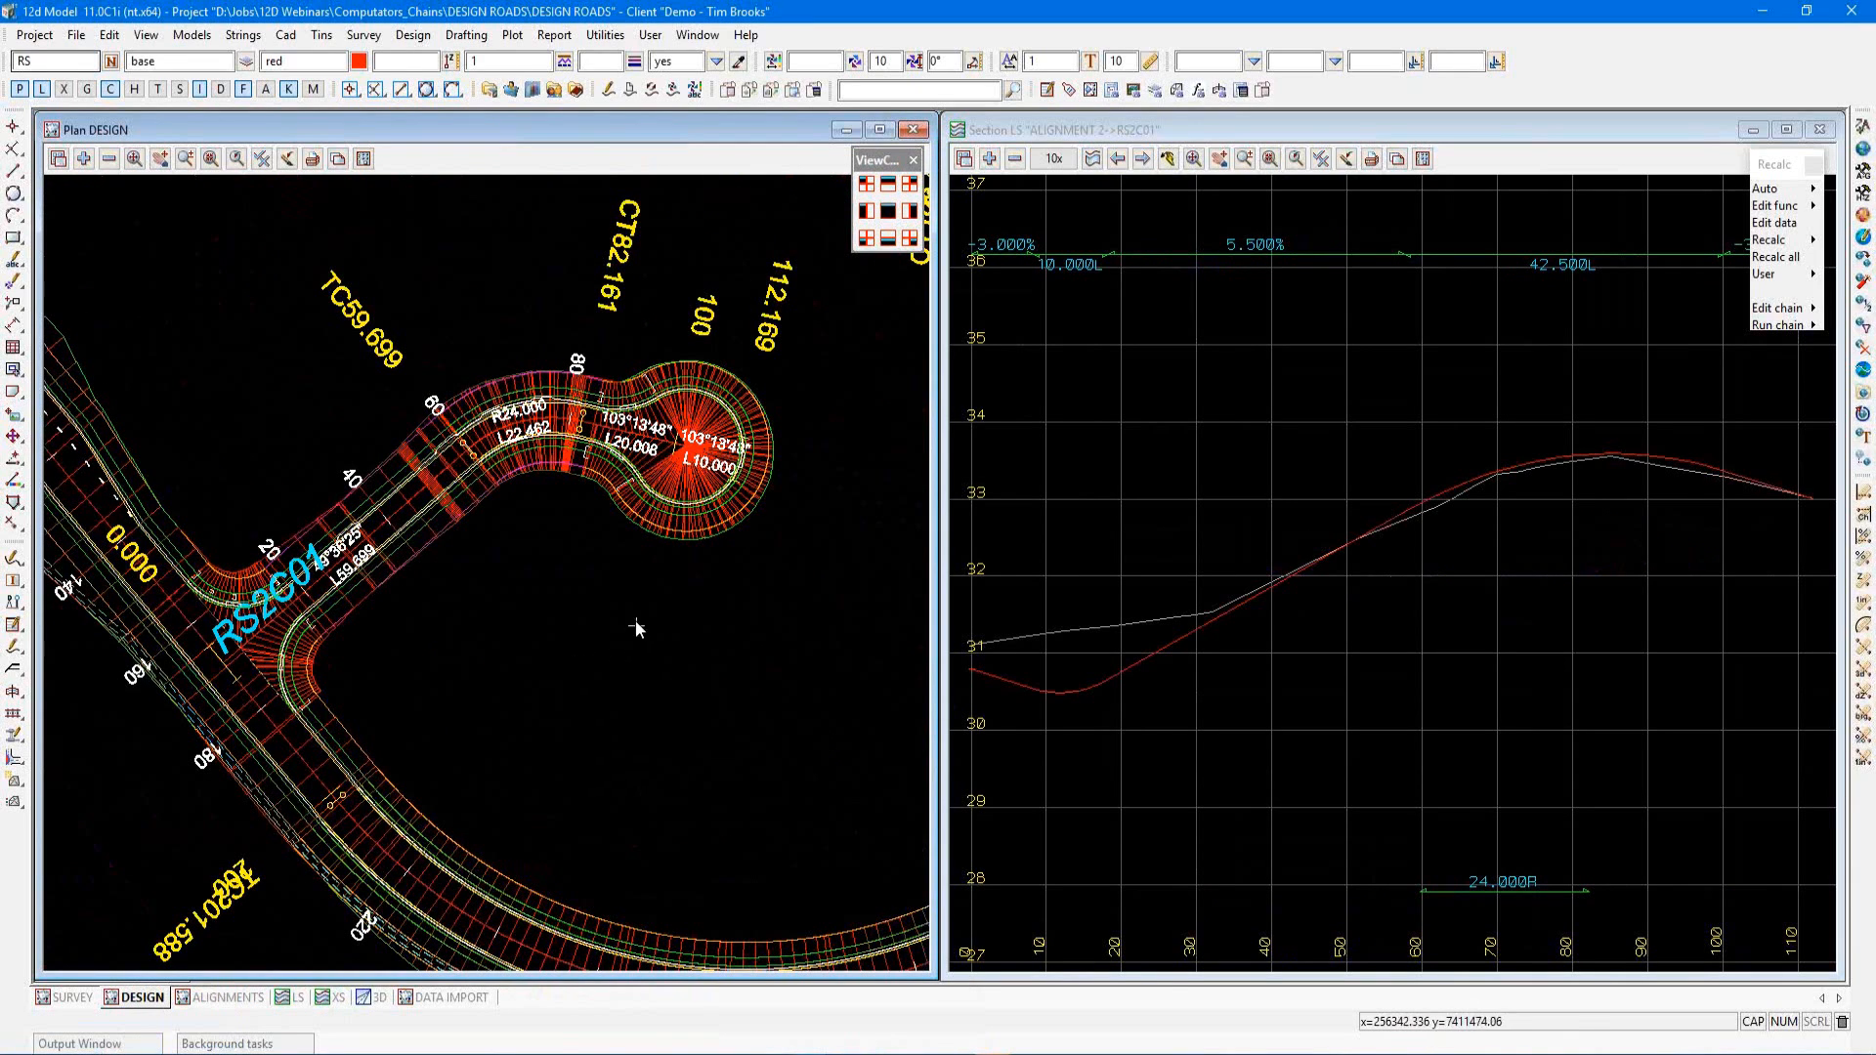
left_click(605, 36)
mouse_move(621, 142)
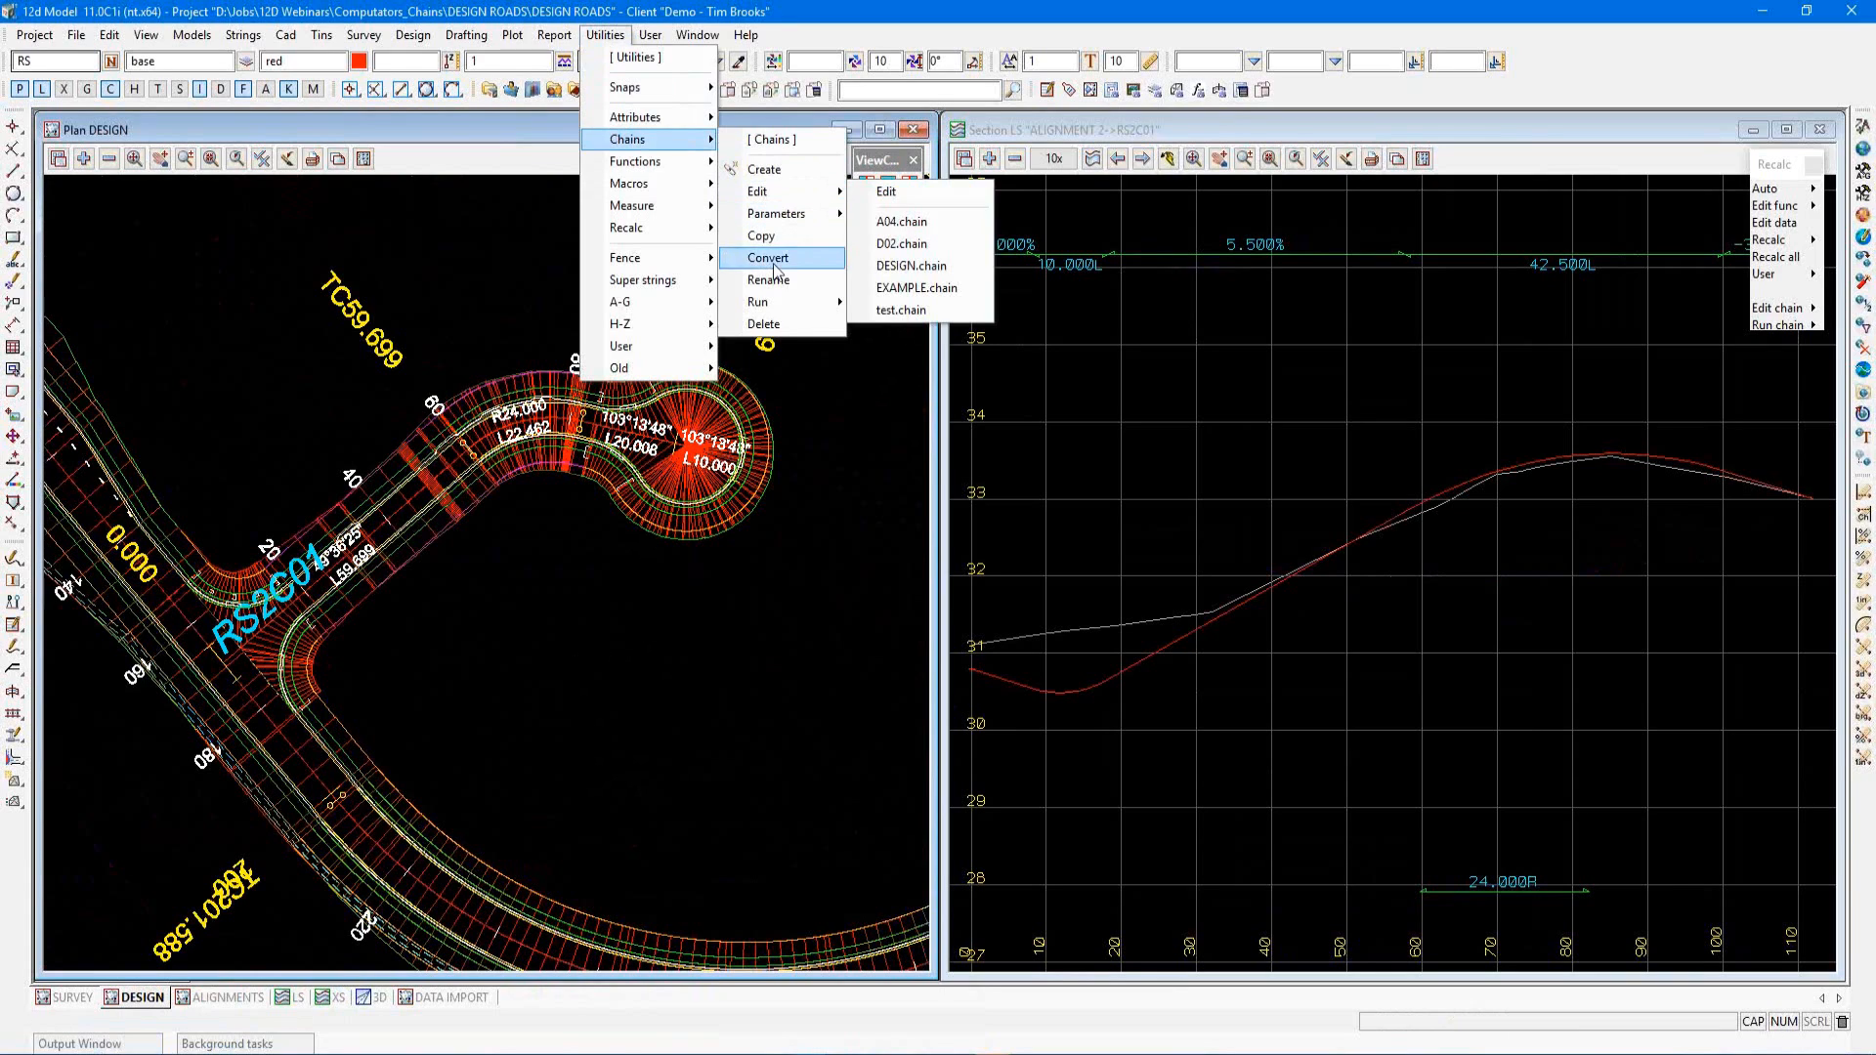
mouse_move(781, 221)
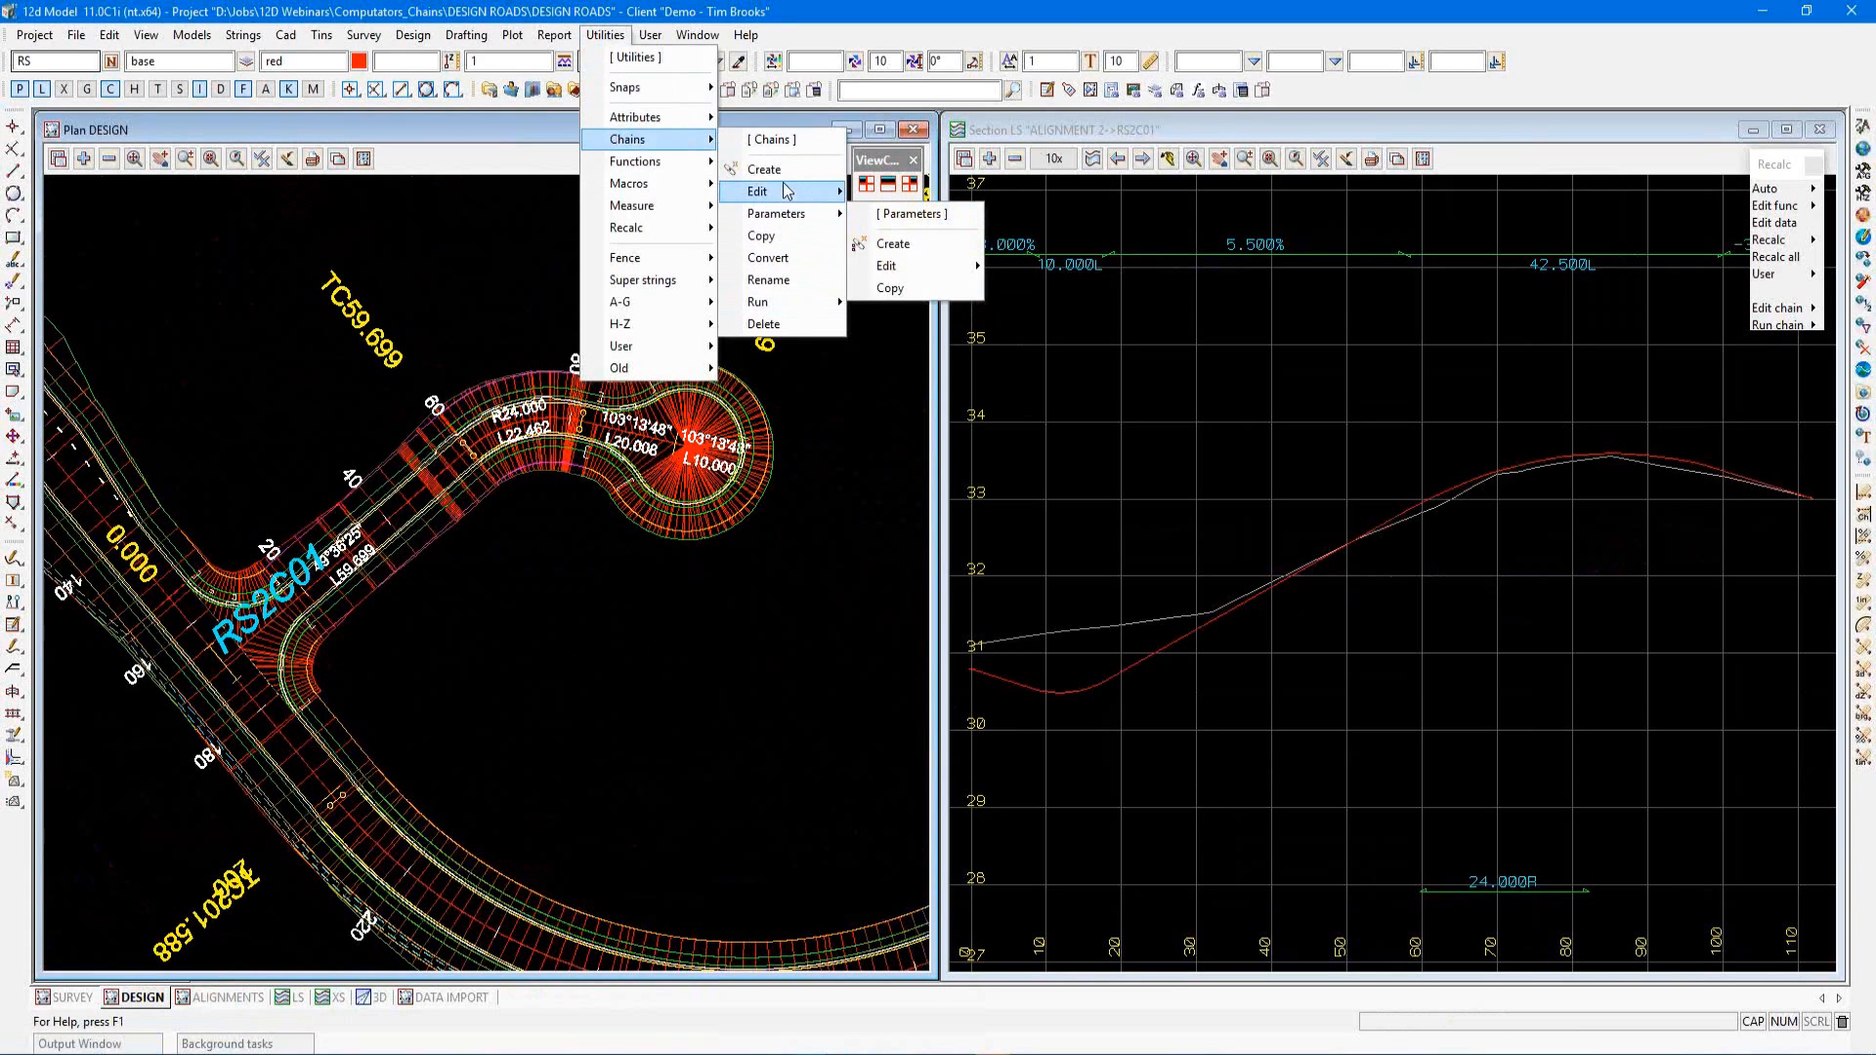
left_click(784, 174)
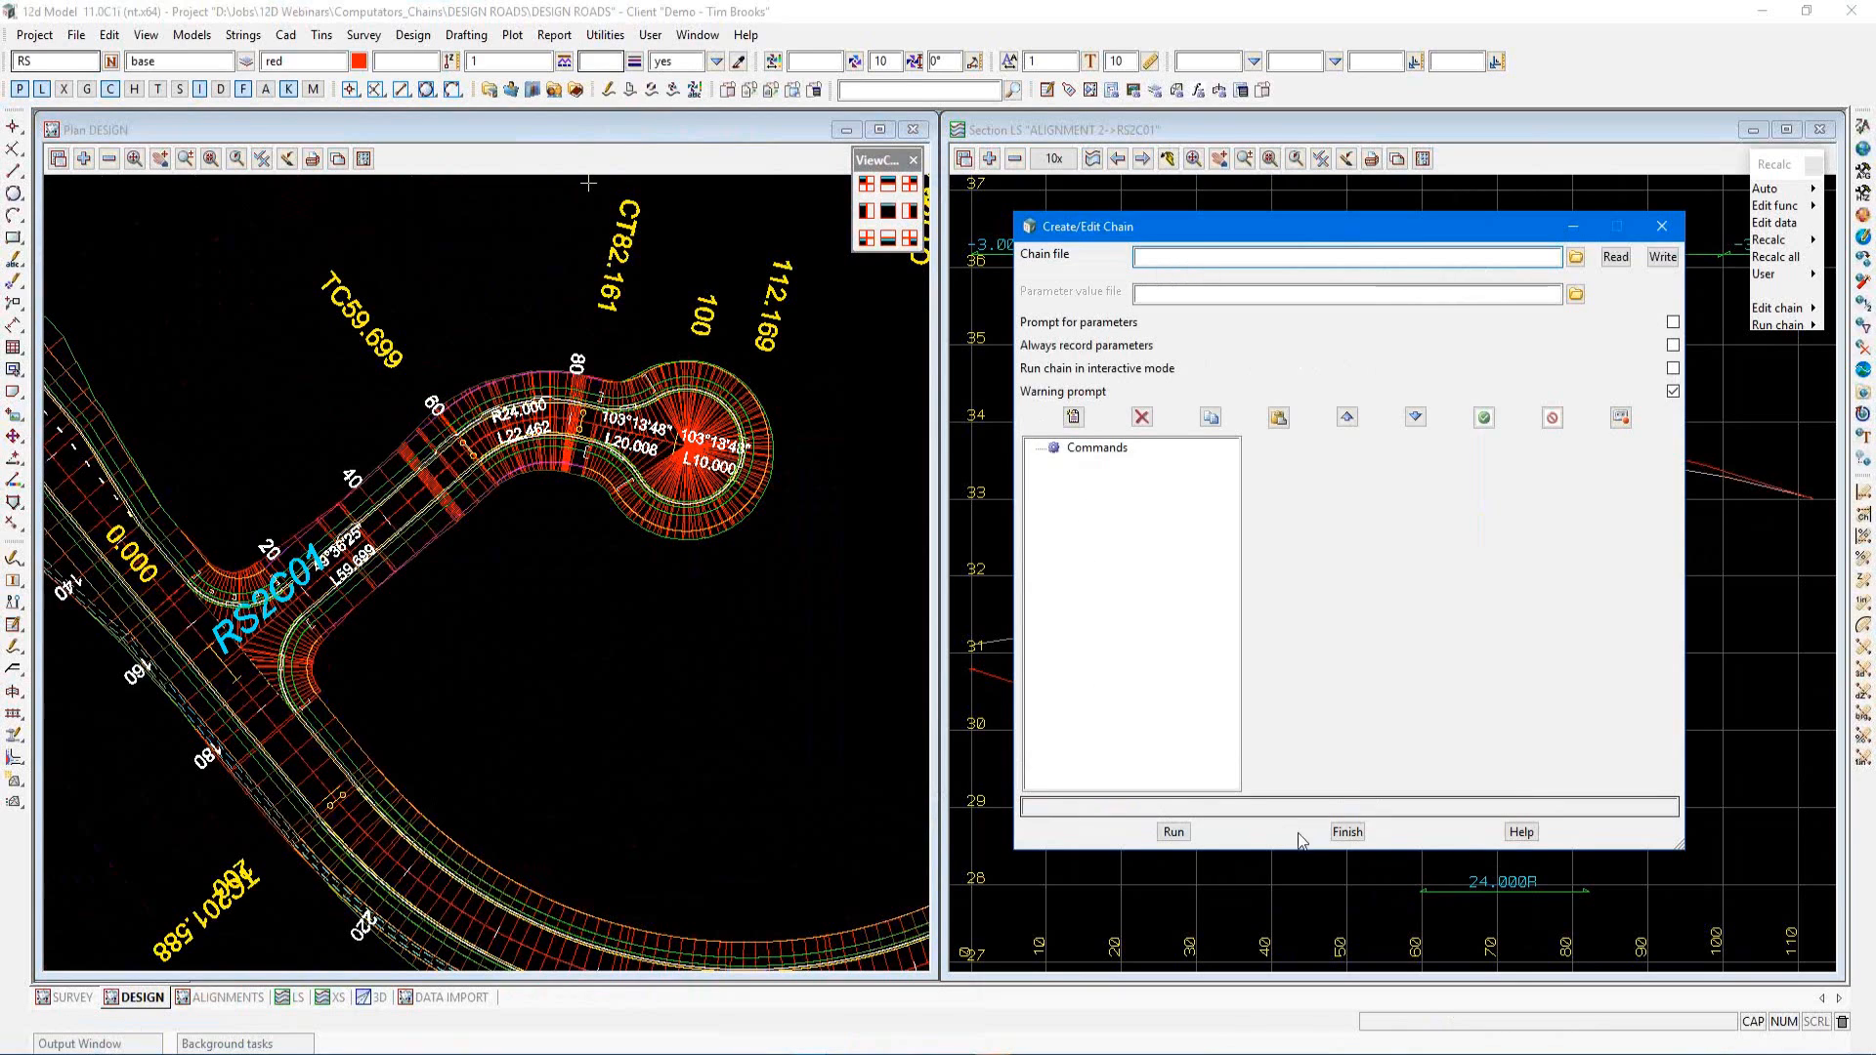
left_click(1348, 832)
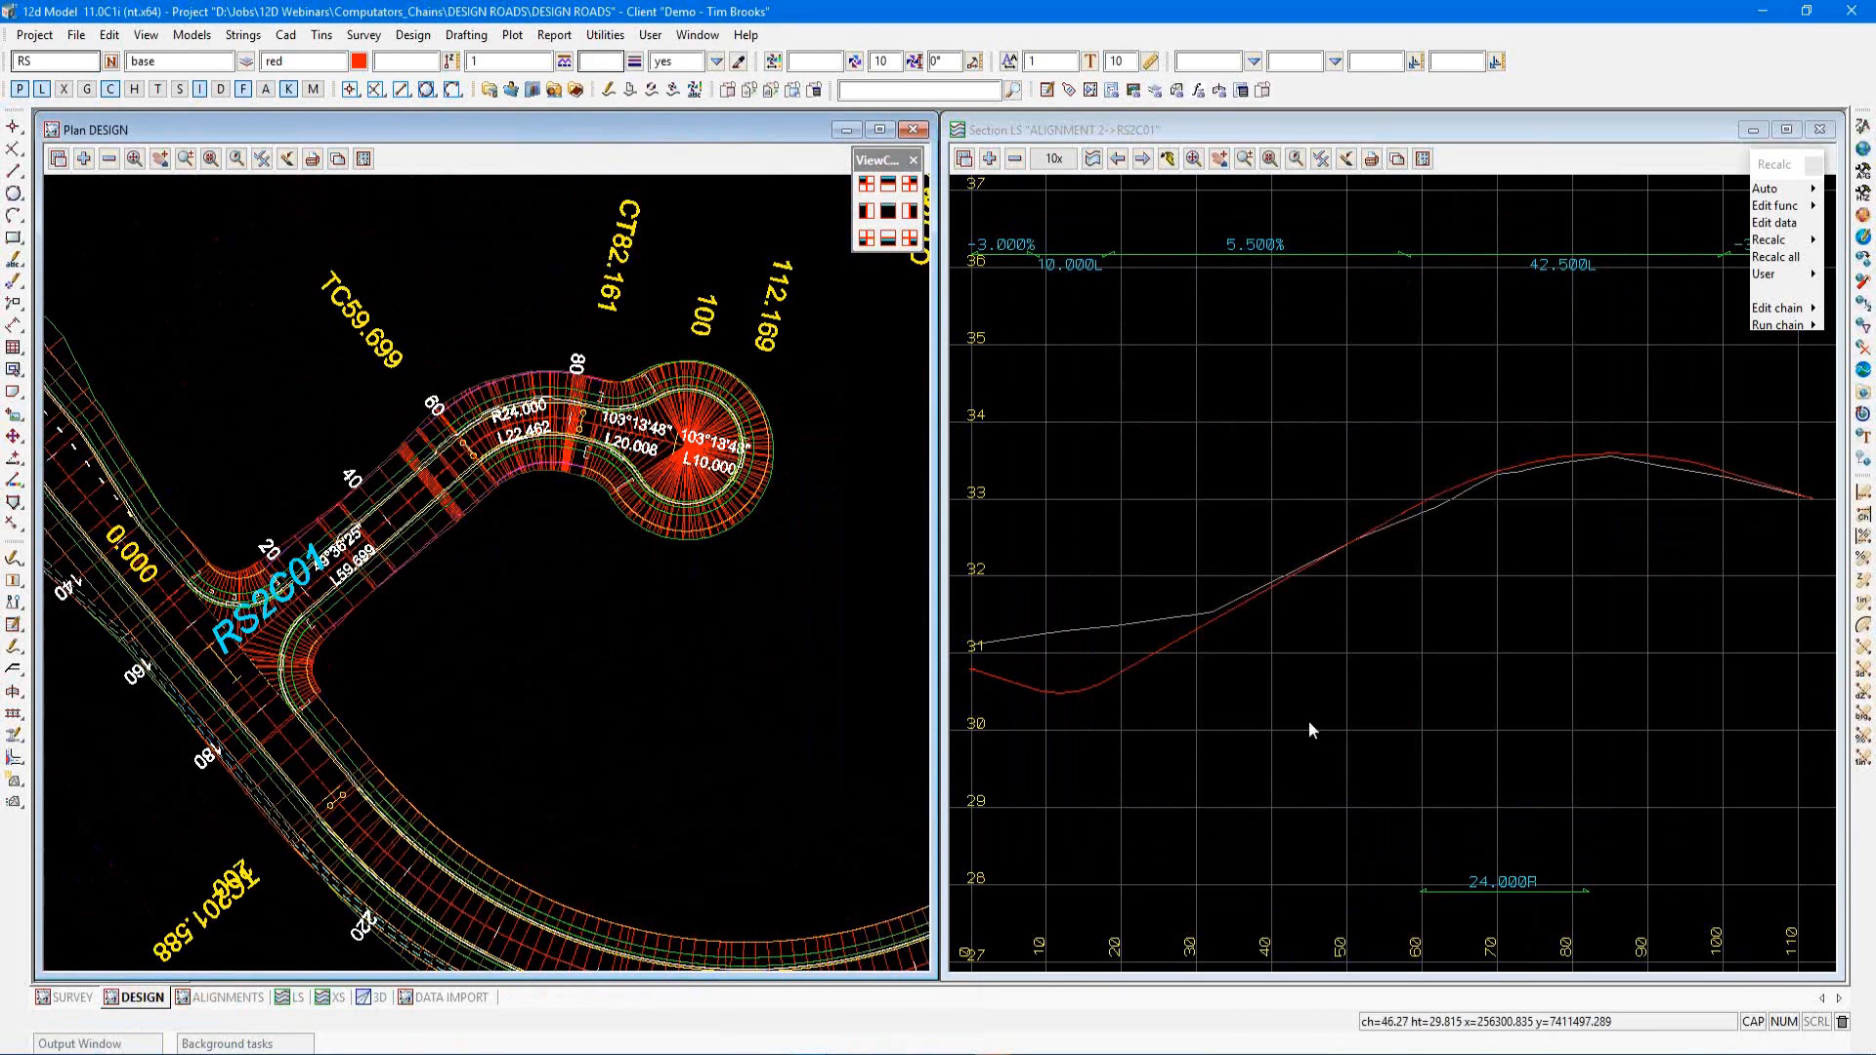
Open DESIGN.chain in the chain editor and select its MODIFIERS comment
left_click(1779, 324)
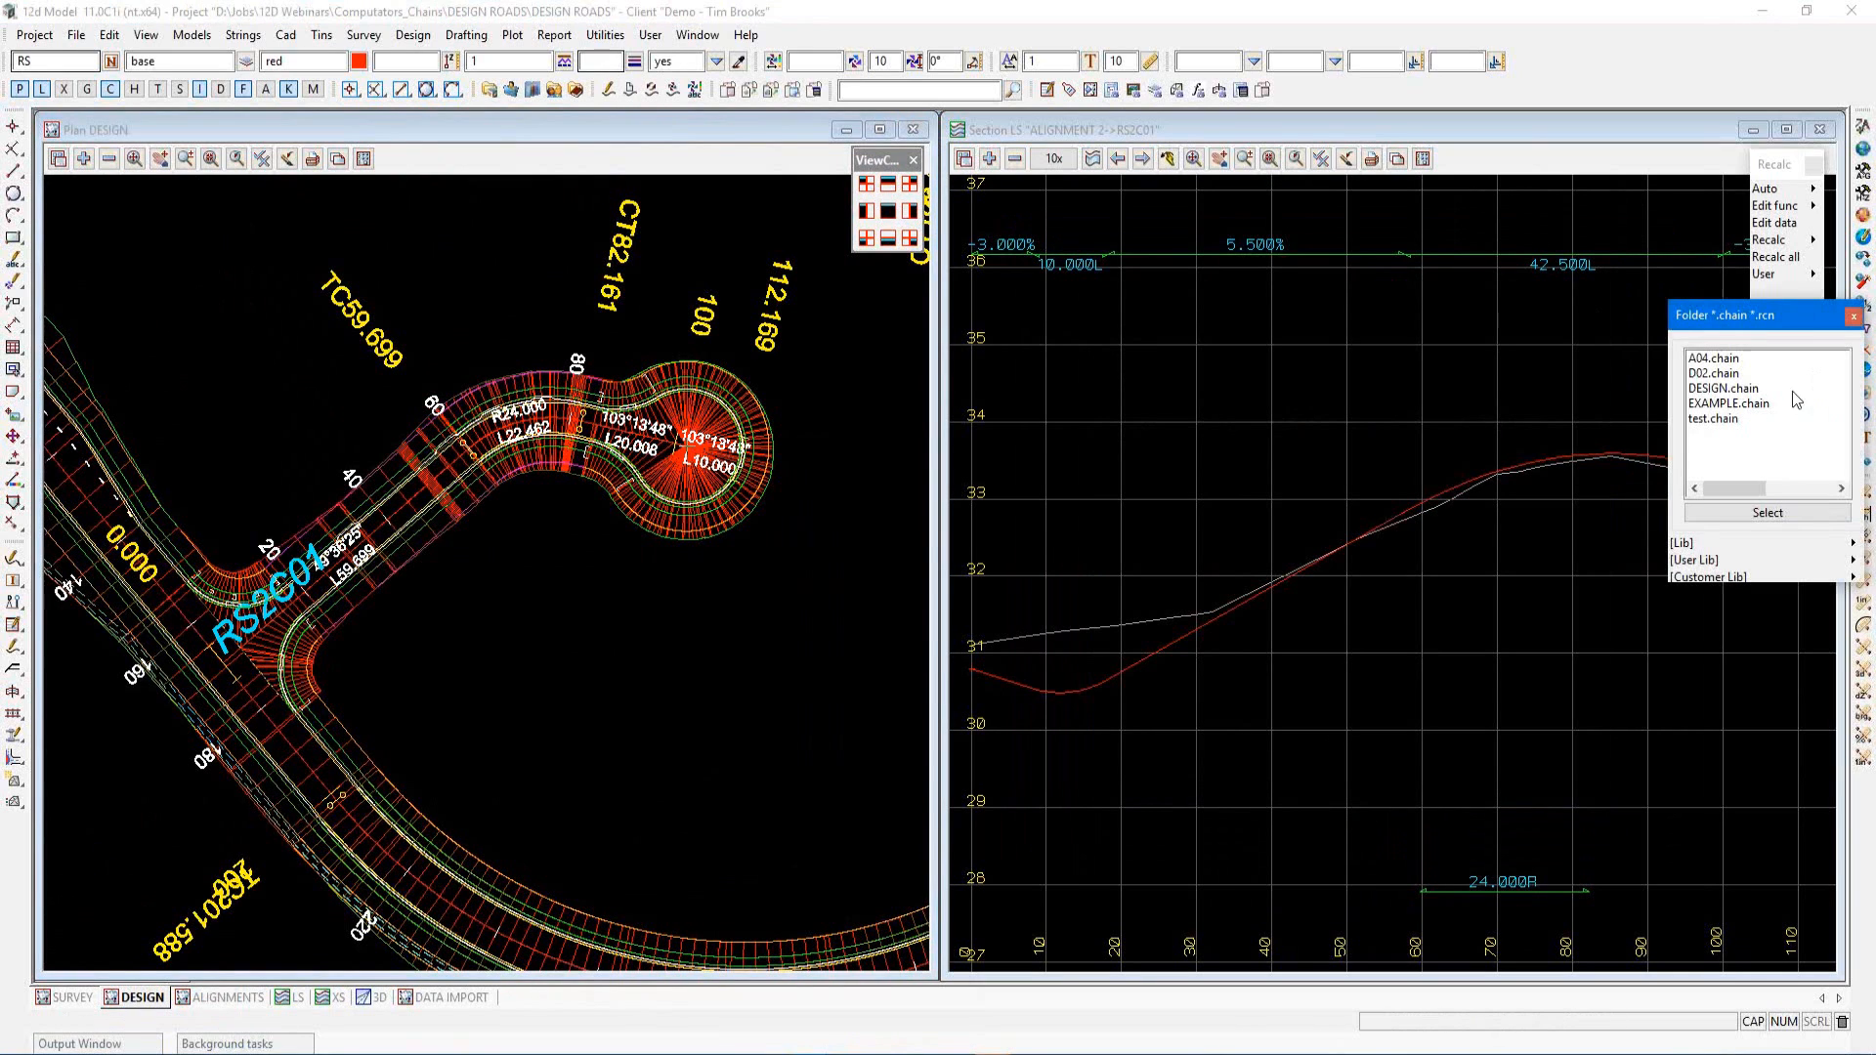
left_click(1717, 390)
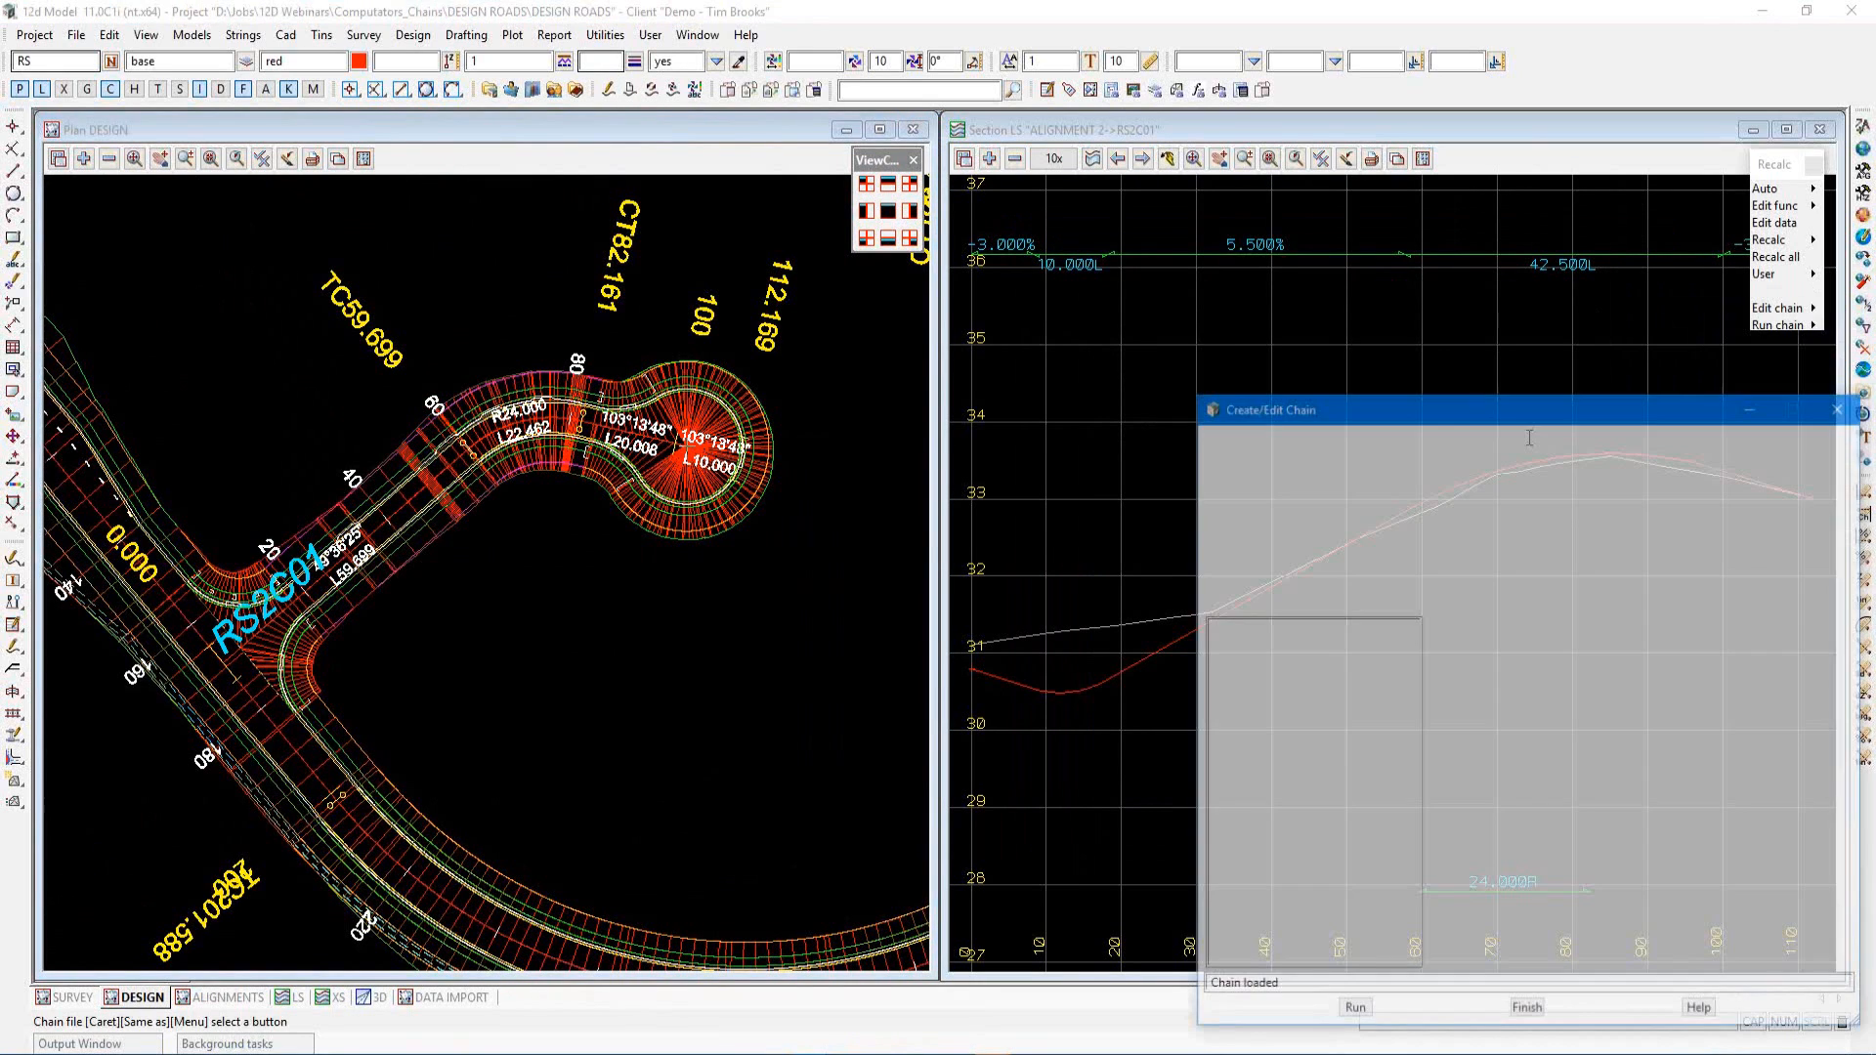
left_click_drag(1471, 414, 1292, 232)
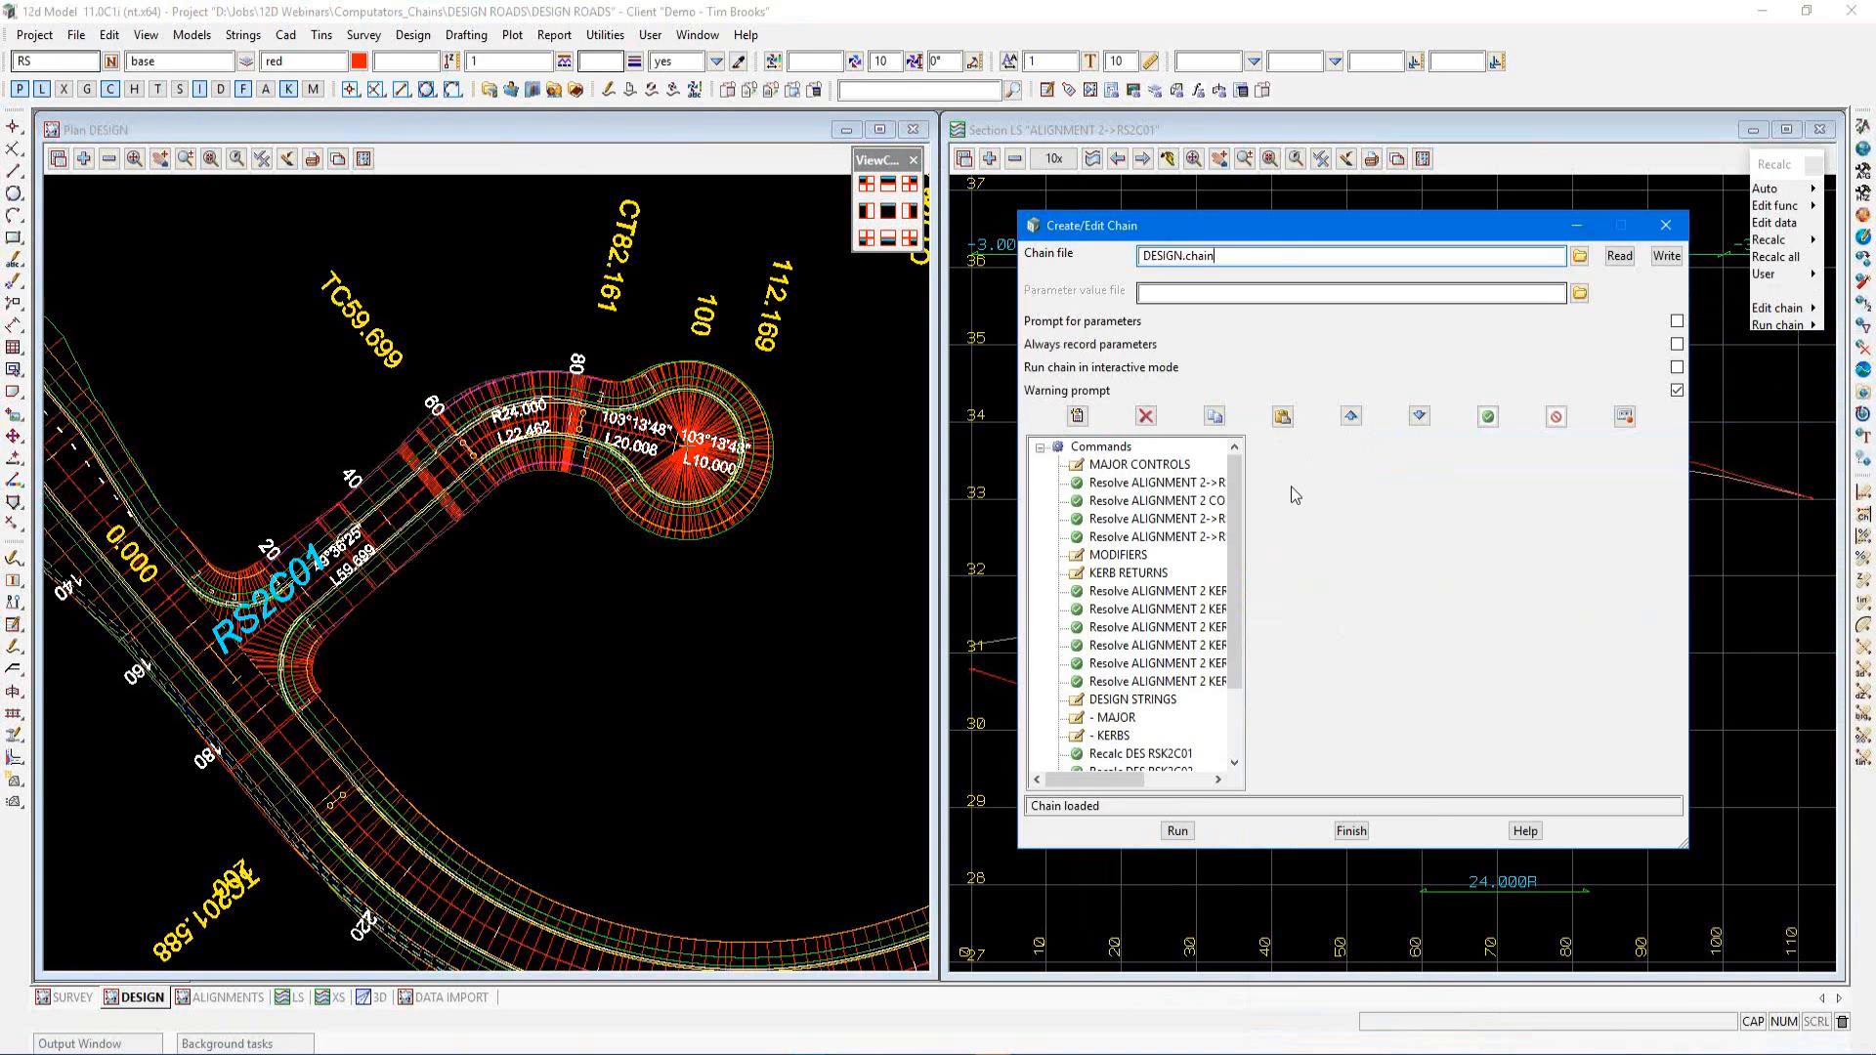
left_click(1152, 484)
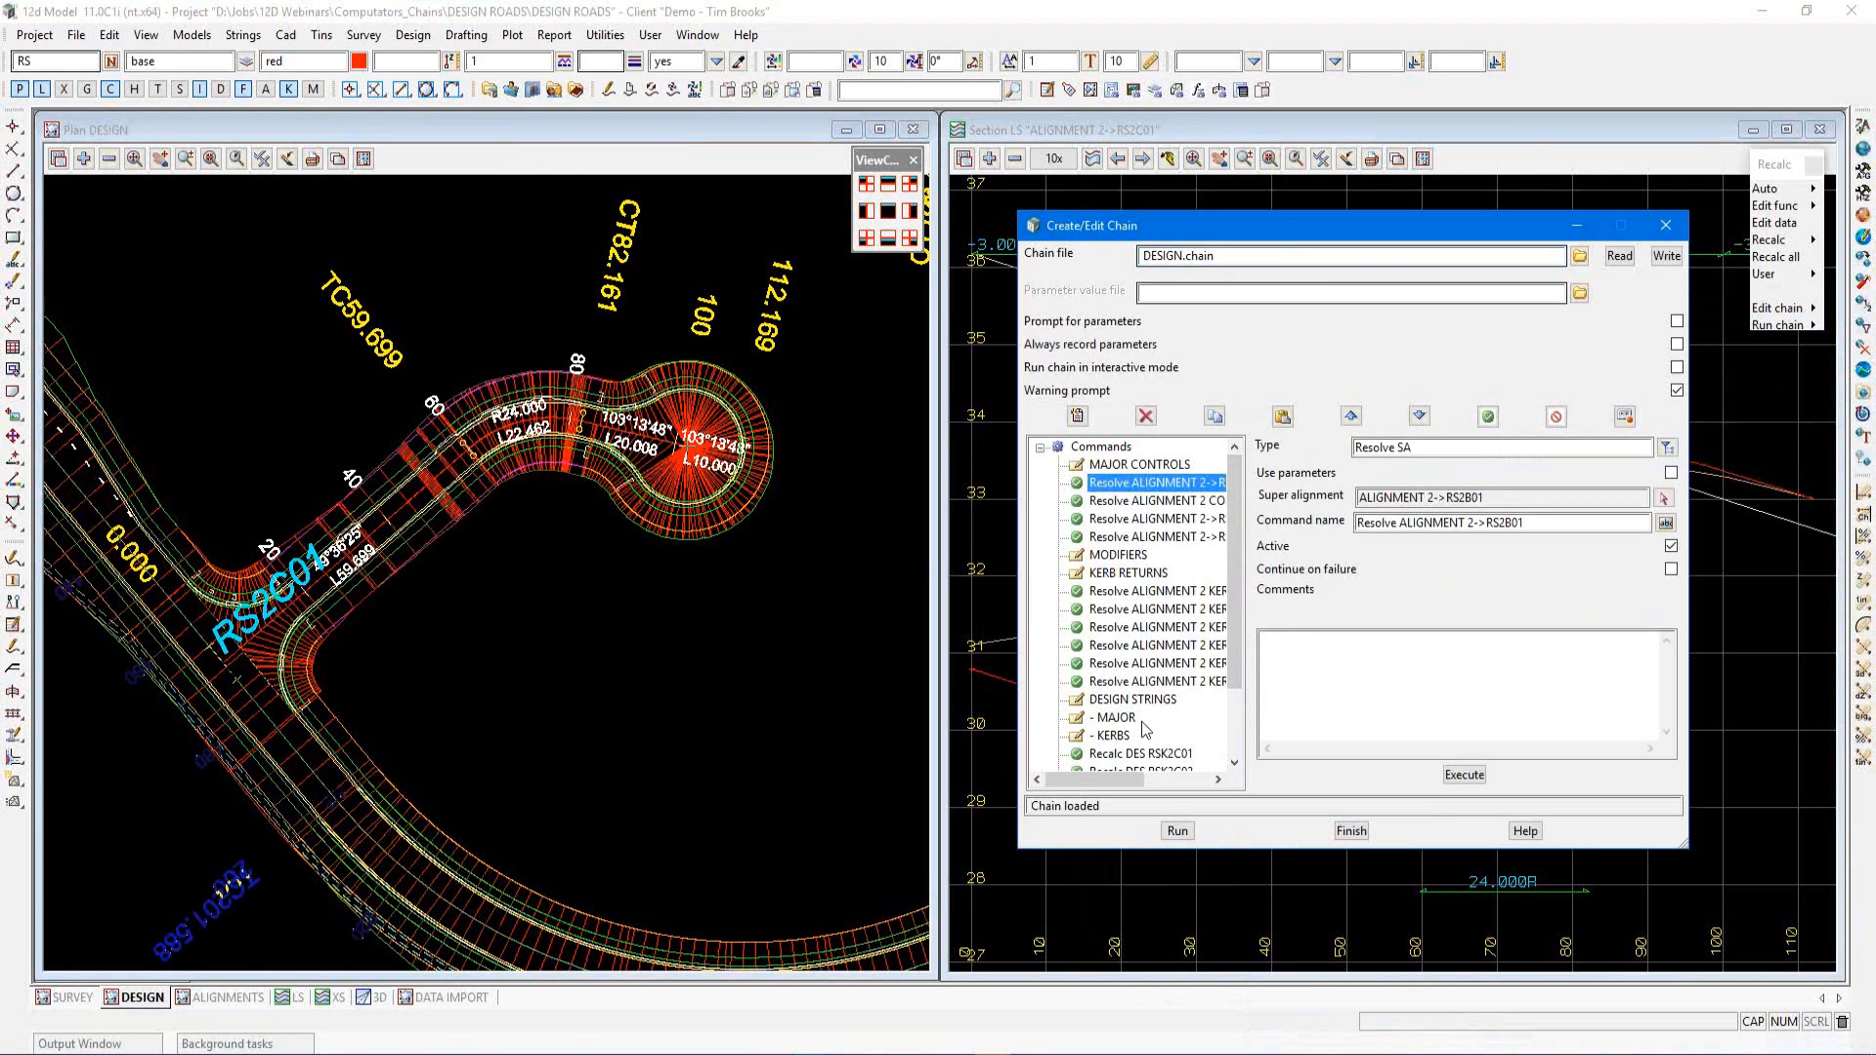
left_click(1114, 555)
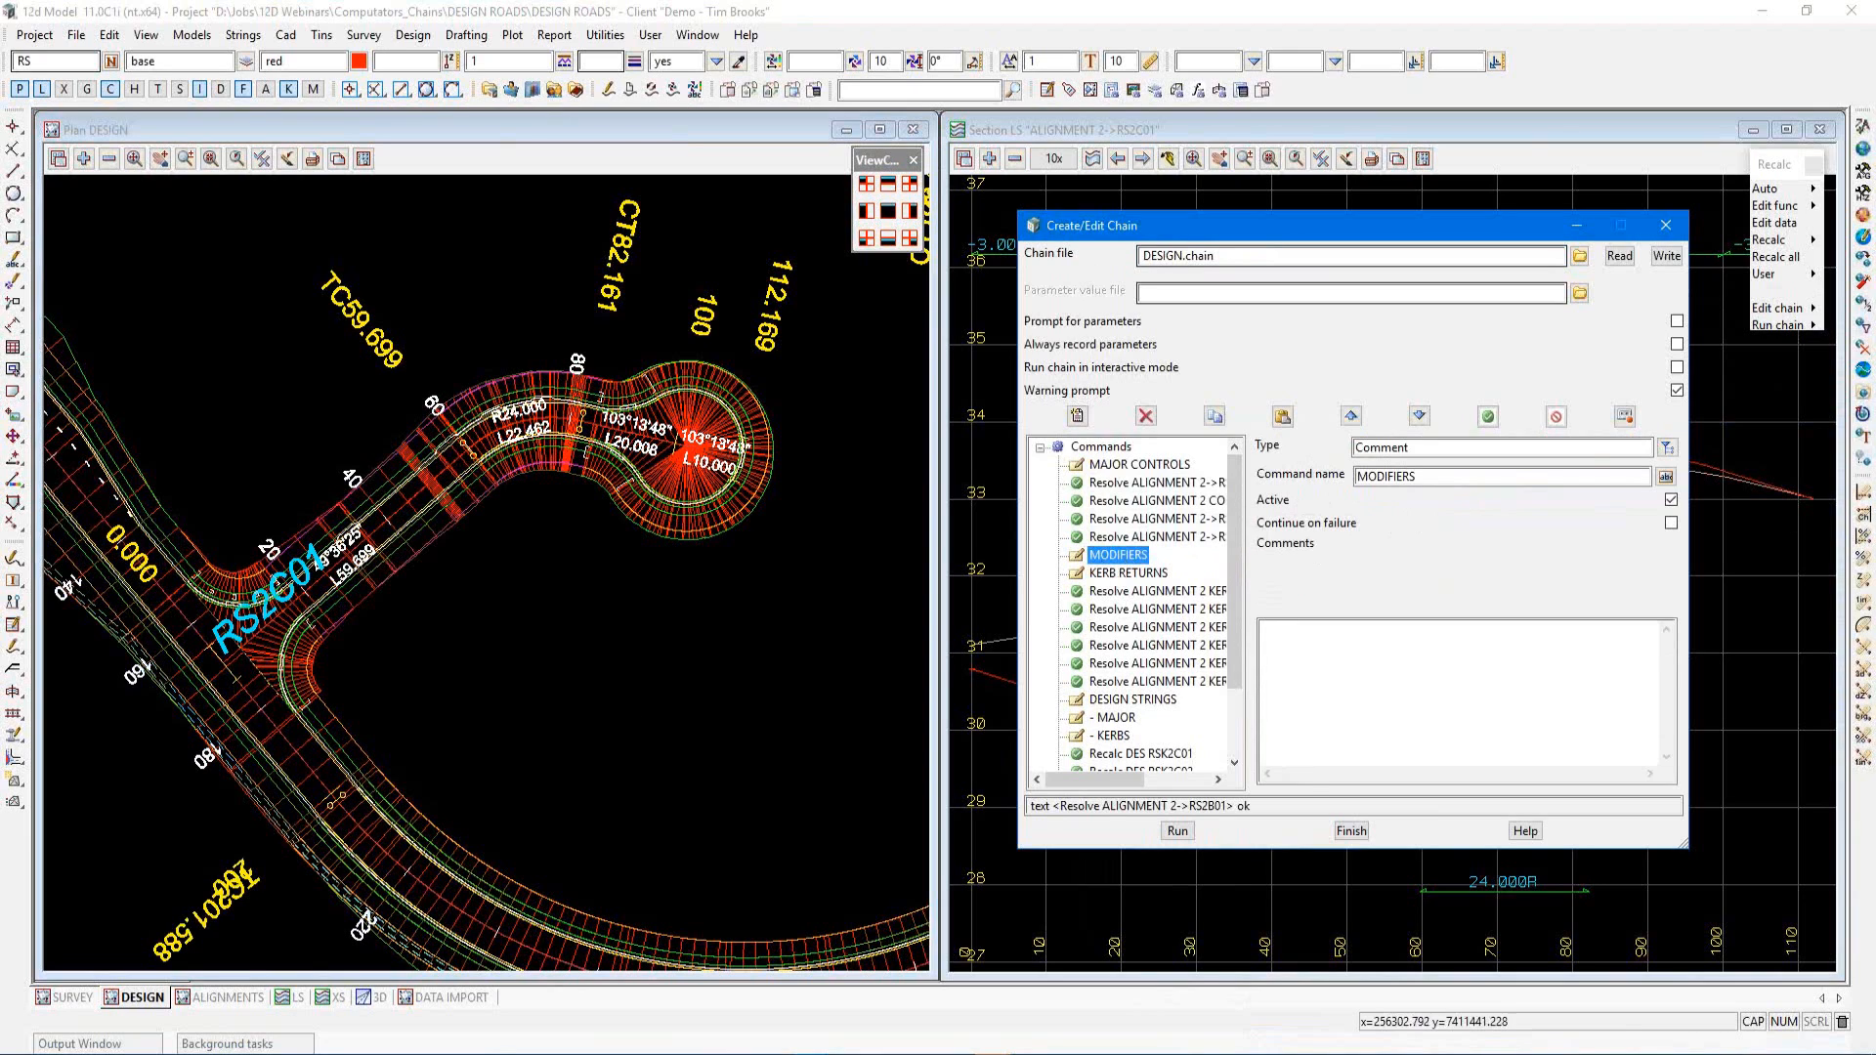
Insert a new command after MODIFIERS and set its type to Resolve SA
left_click(217, 998)
scroll(495, 725, "up", 4)
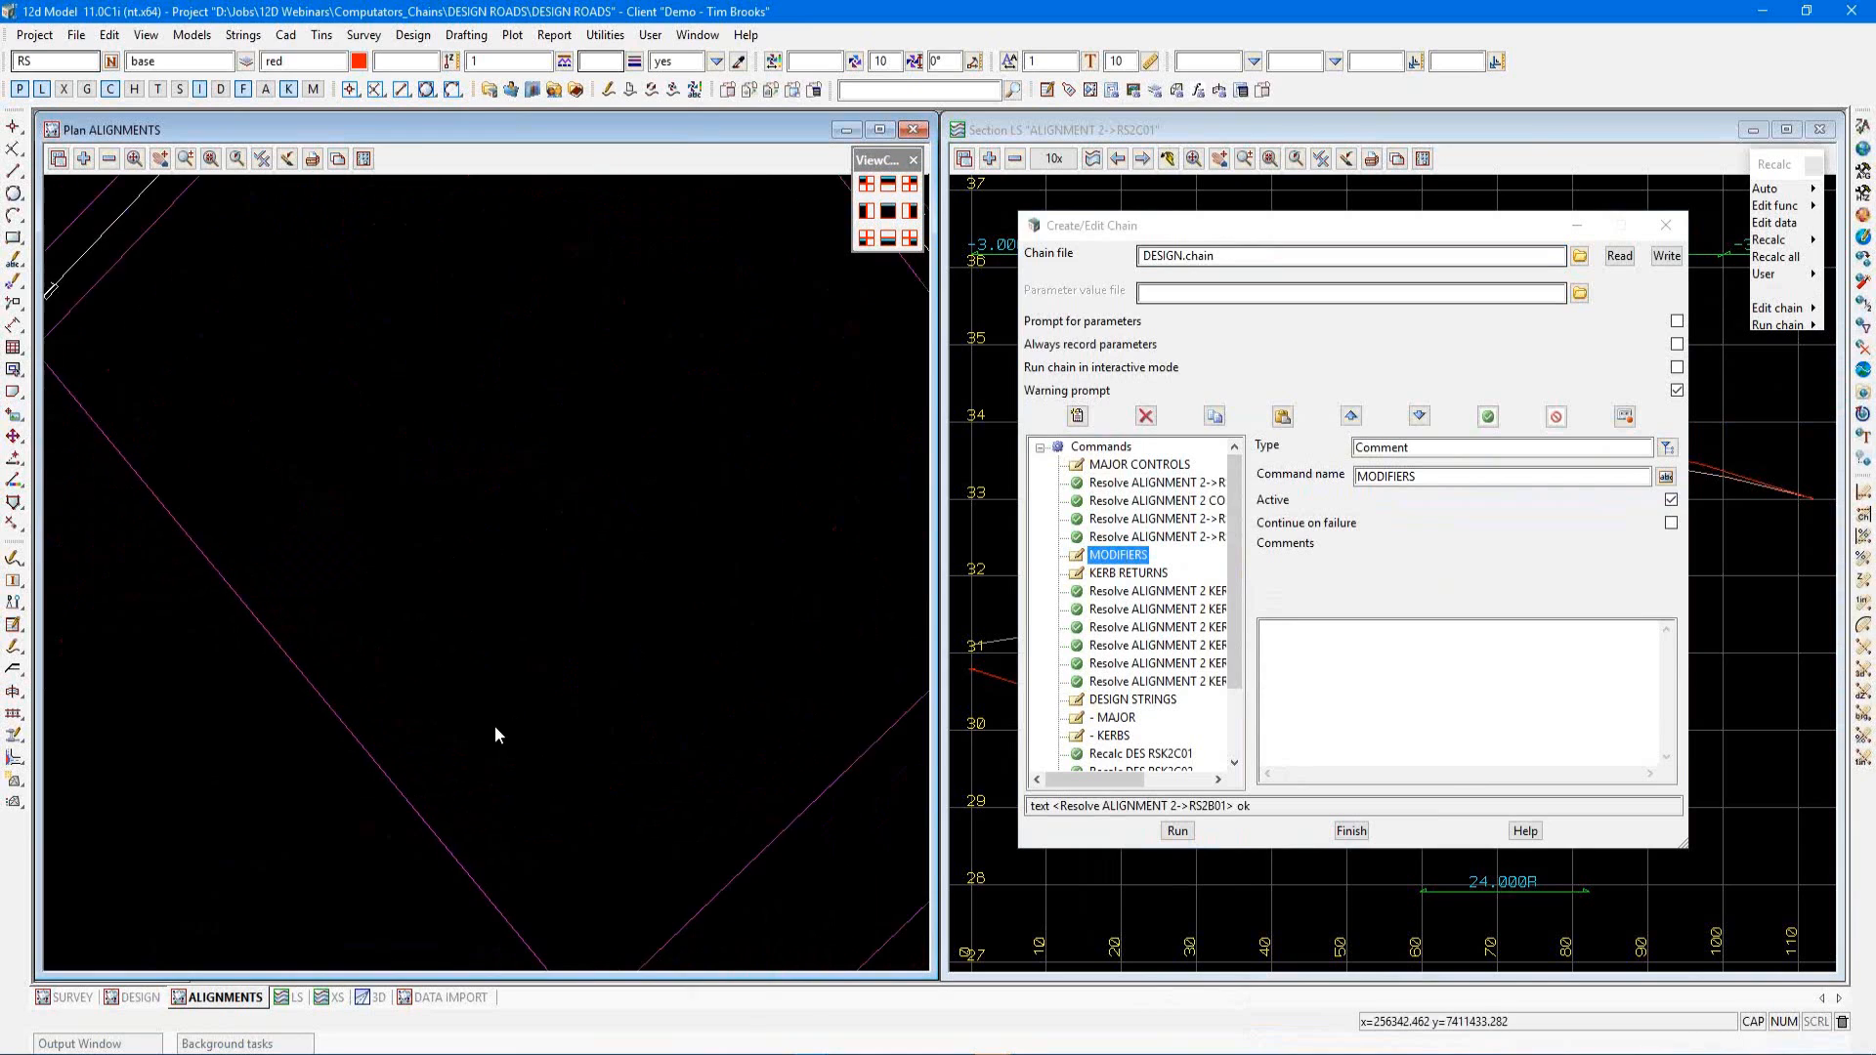
scroll(494, 725, "down", 5)
scroll(794, 660, "up", 2)
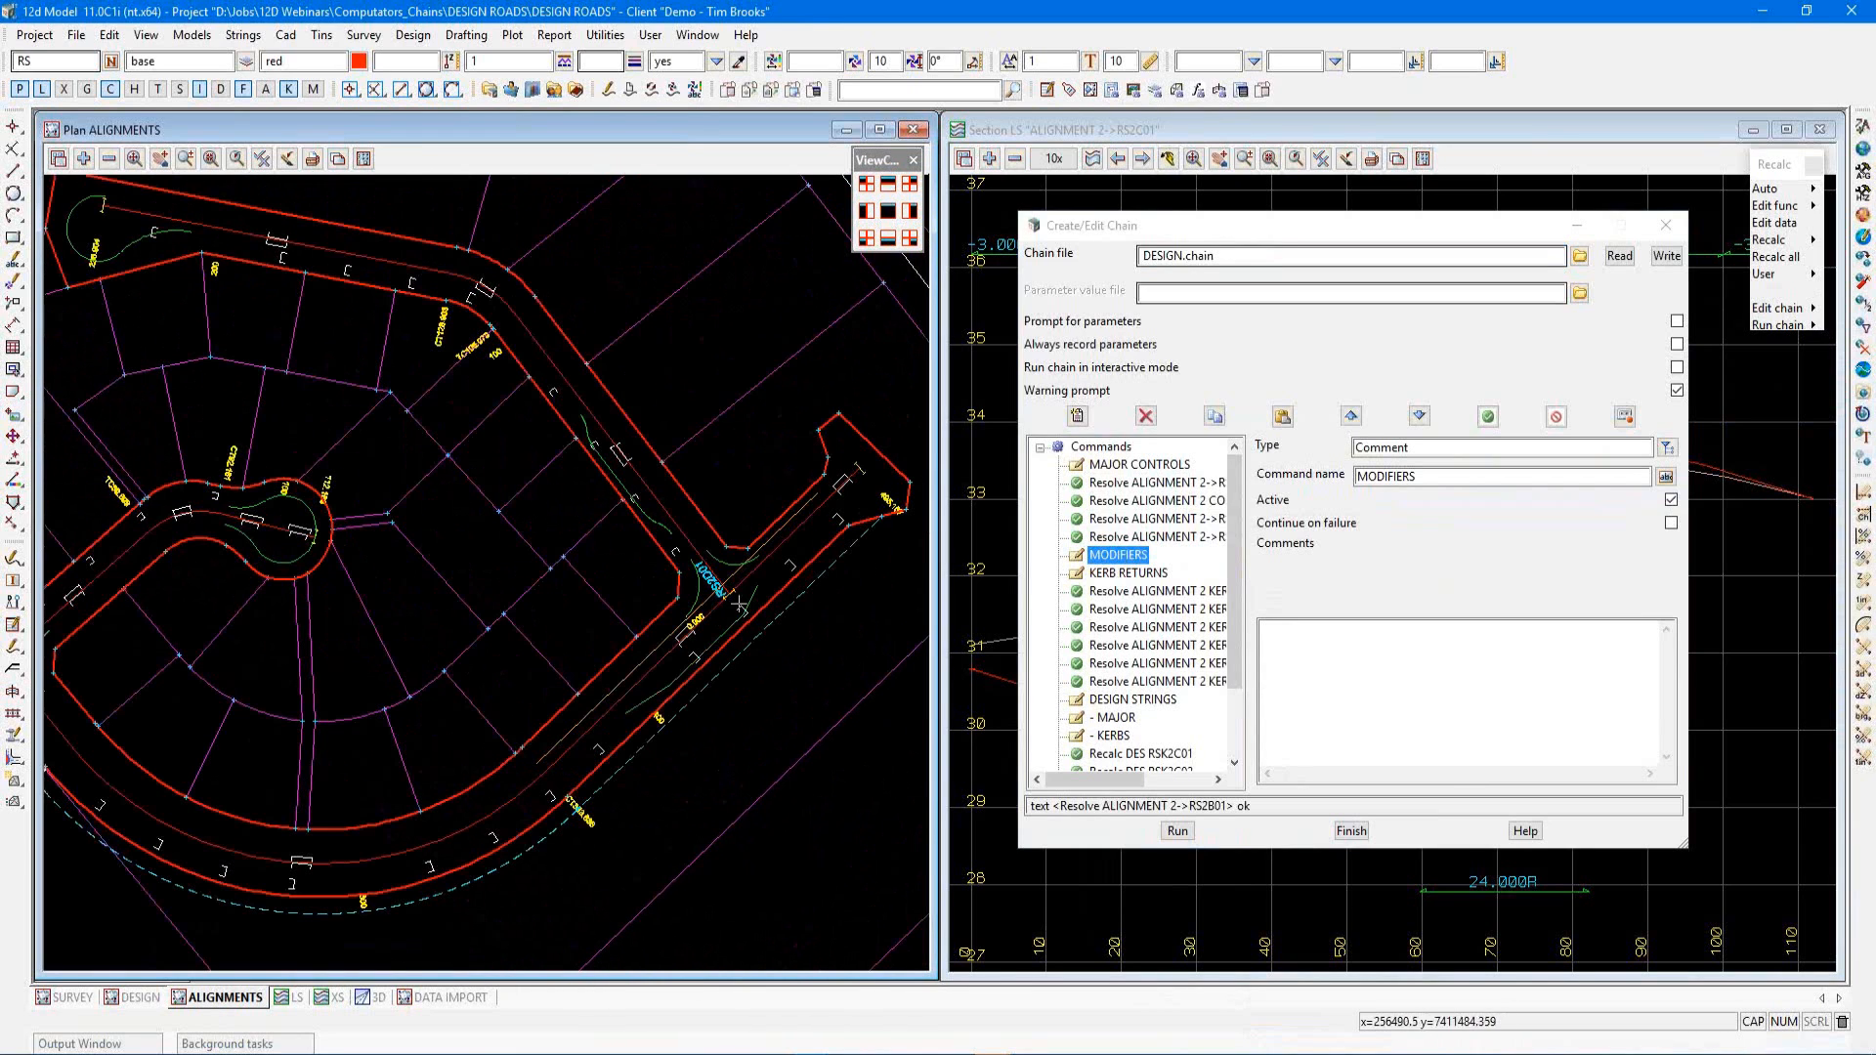
scroll(796, 670, "down", 2)
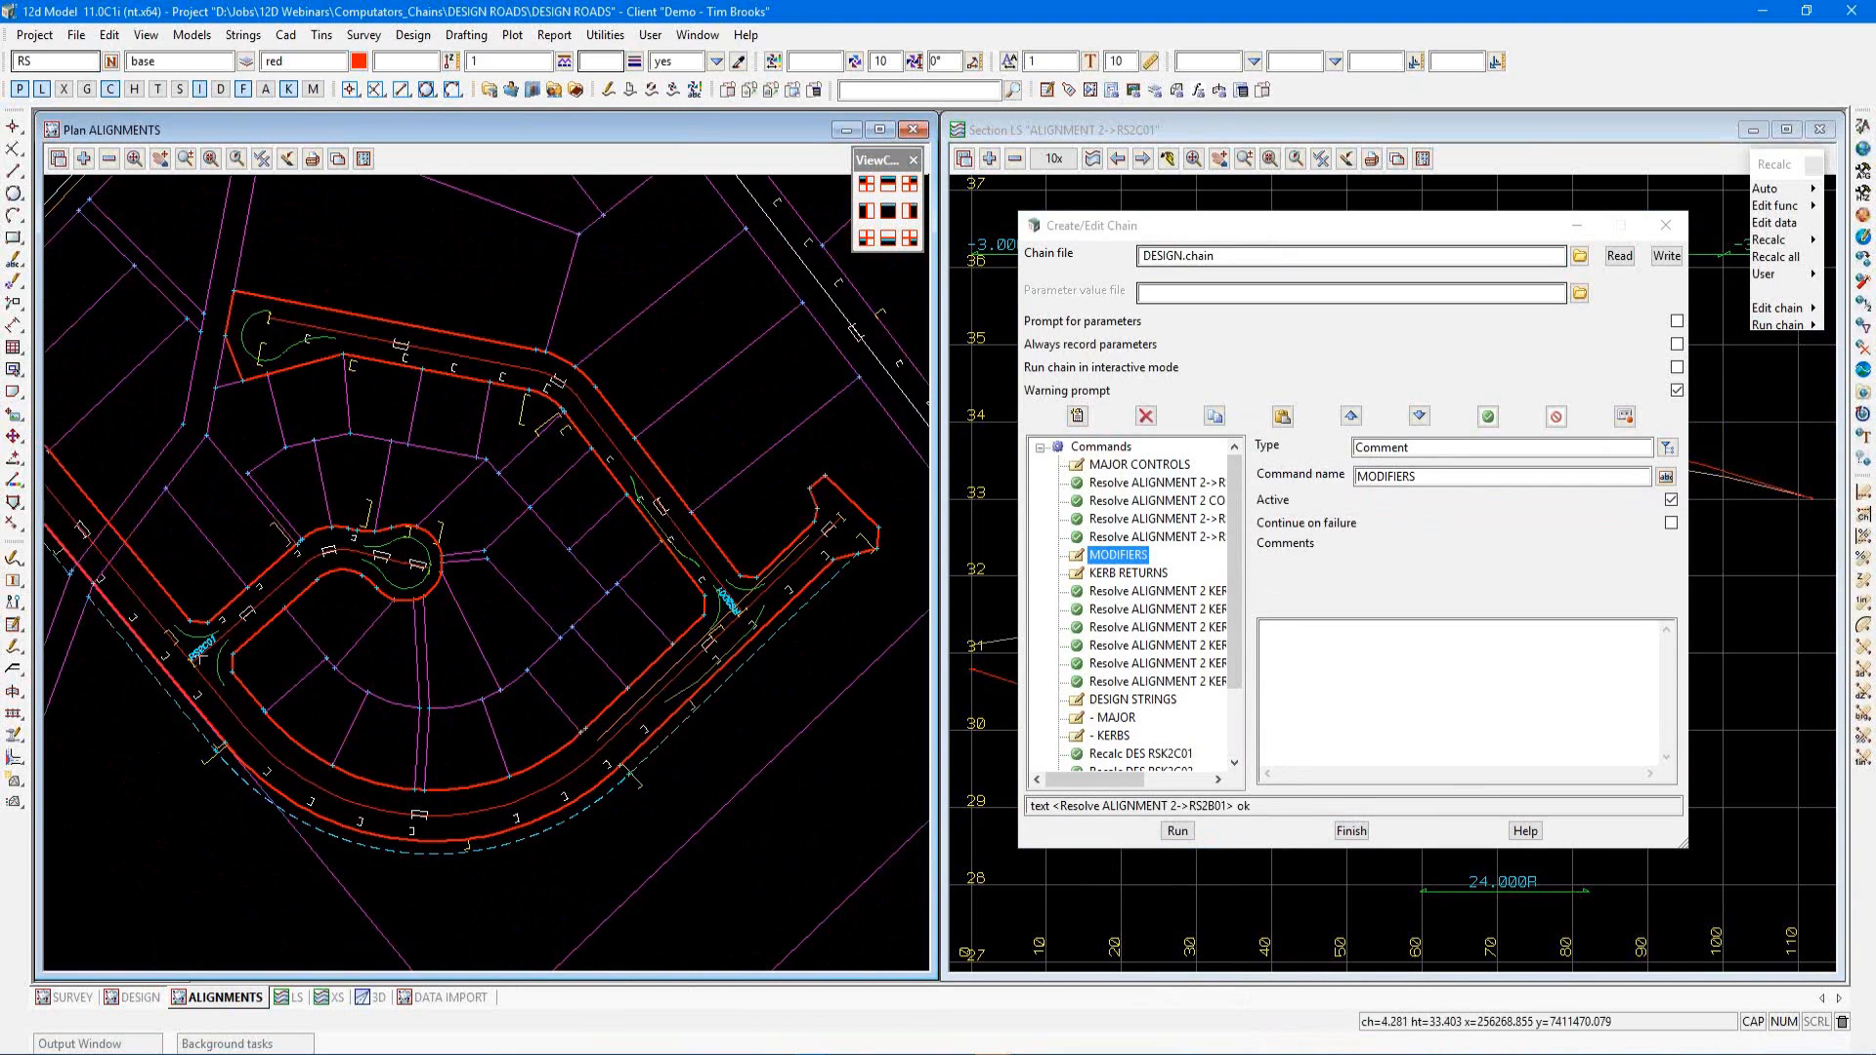
left_click(1079, 421)
left_click(1080, 426)
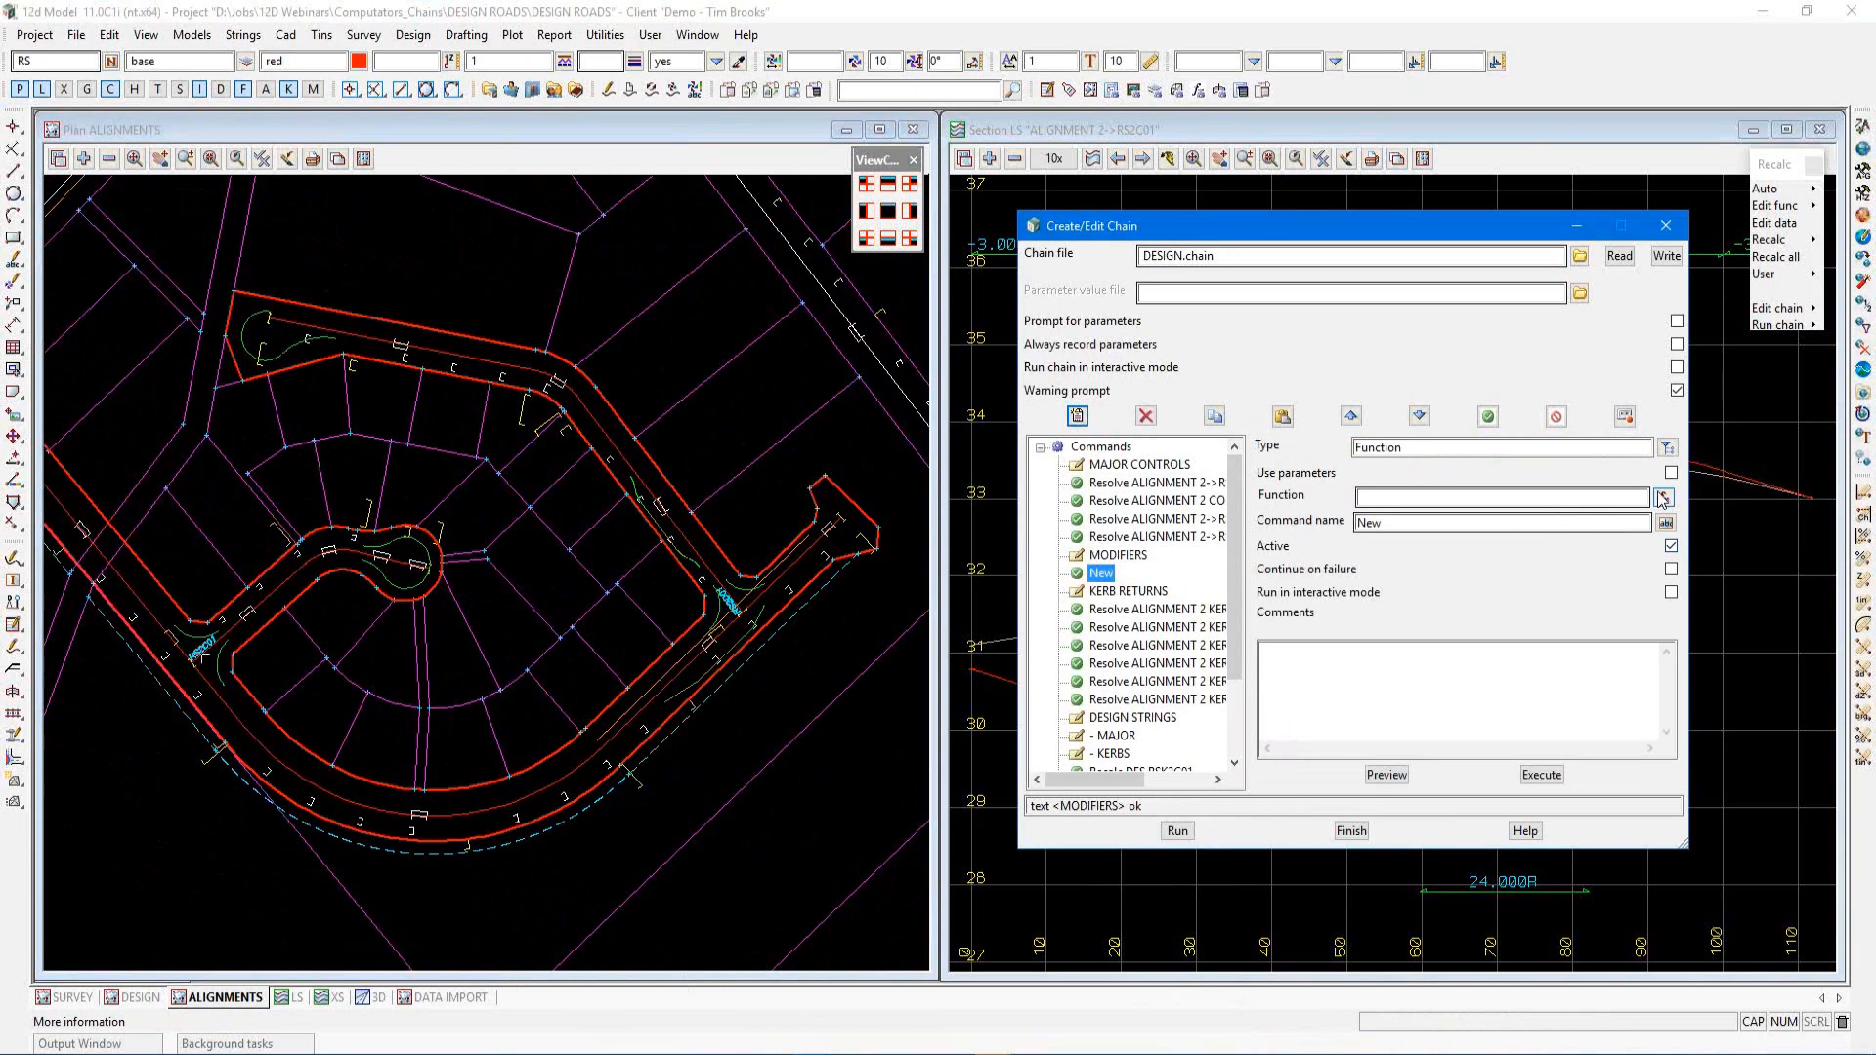
left_click(1668, 447)
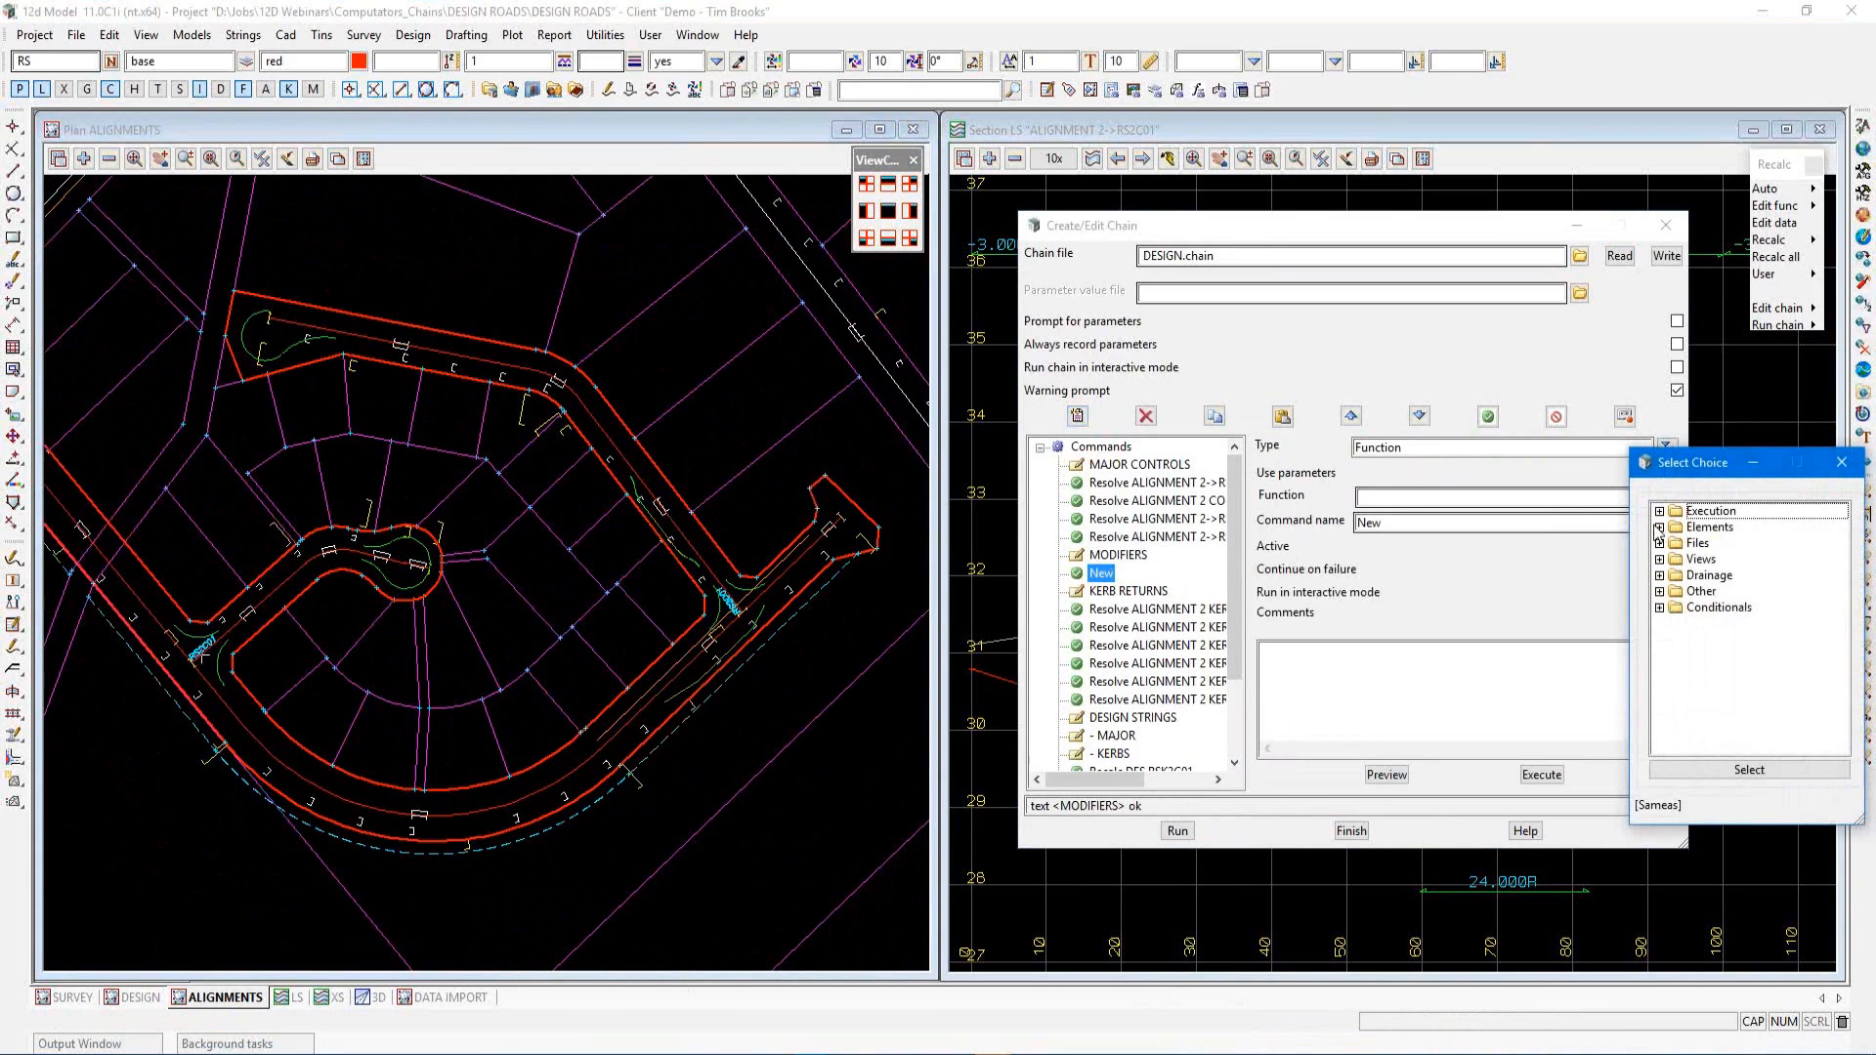
left_click(1659, 527)
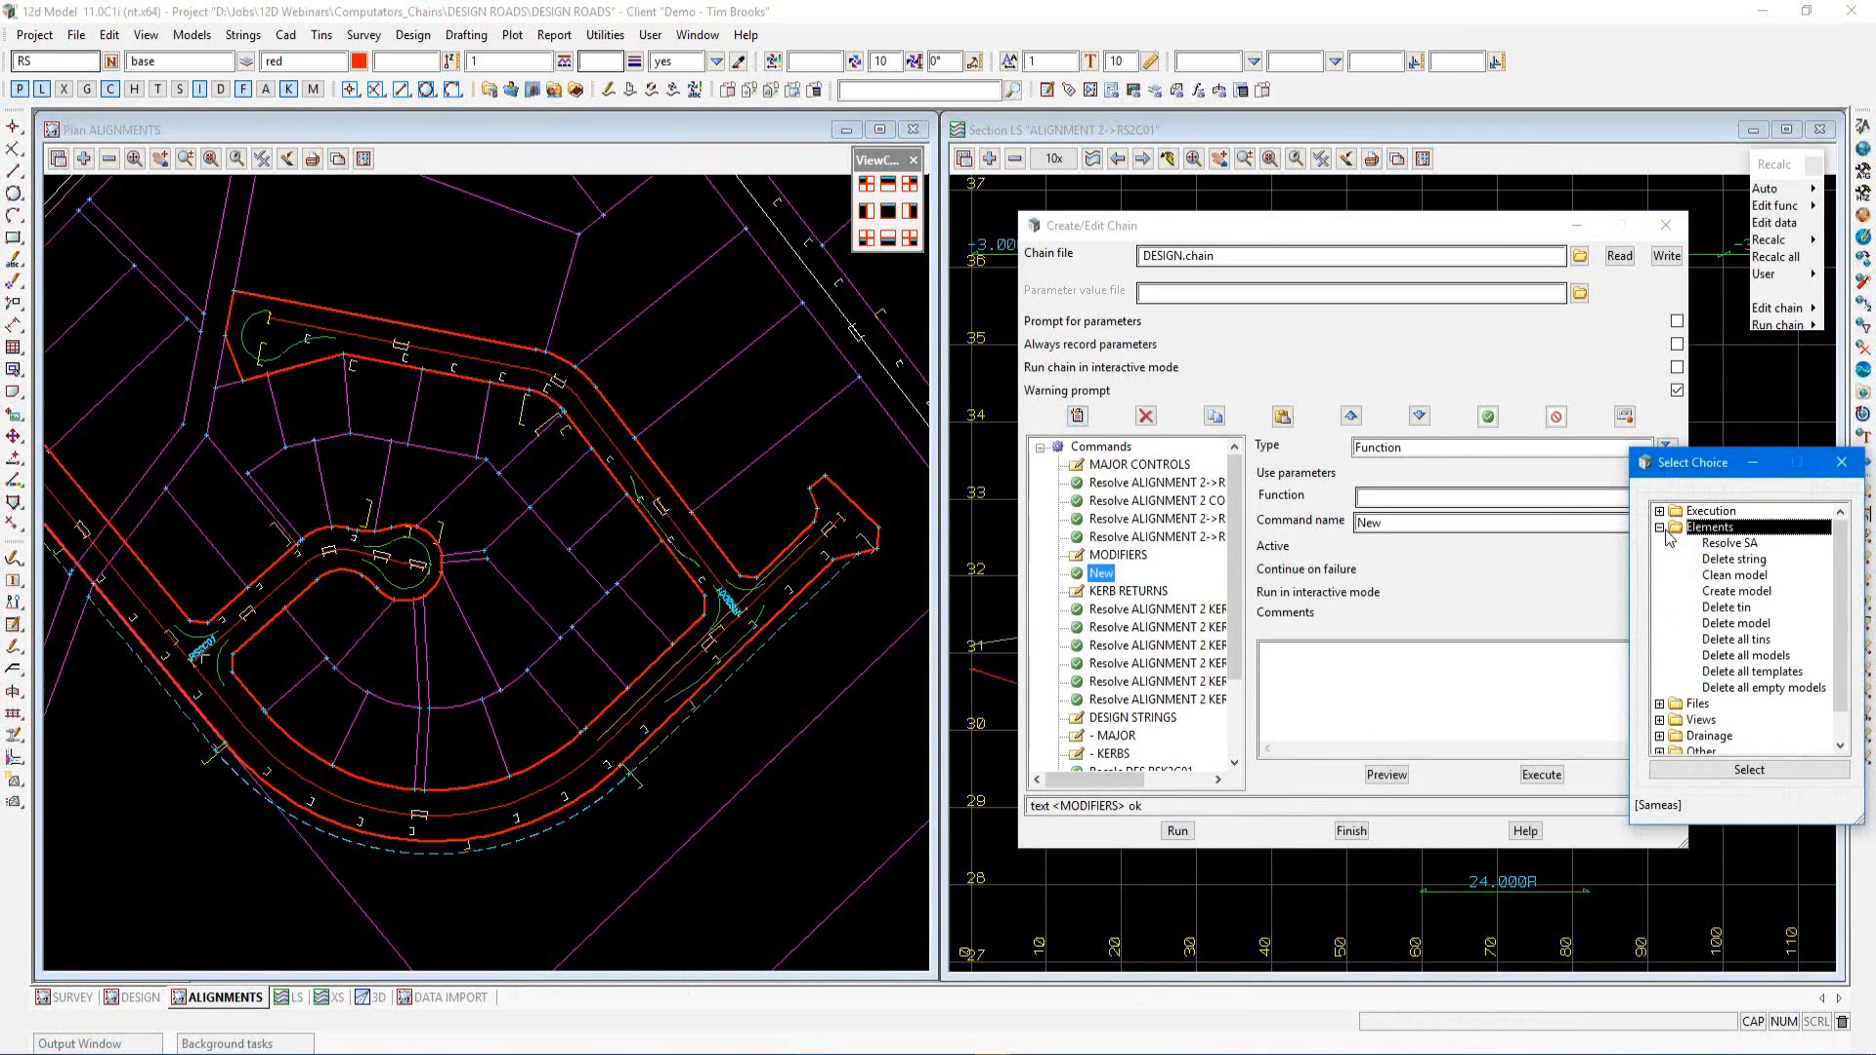
left_click(1734, 544)
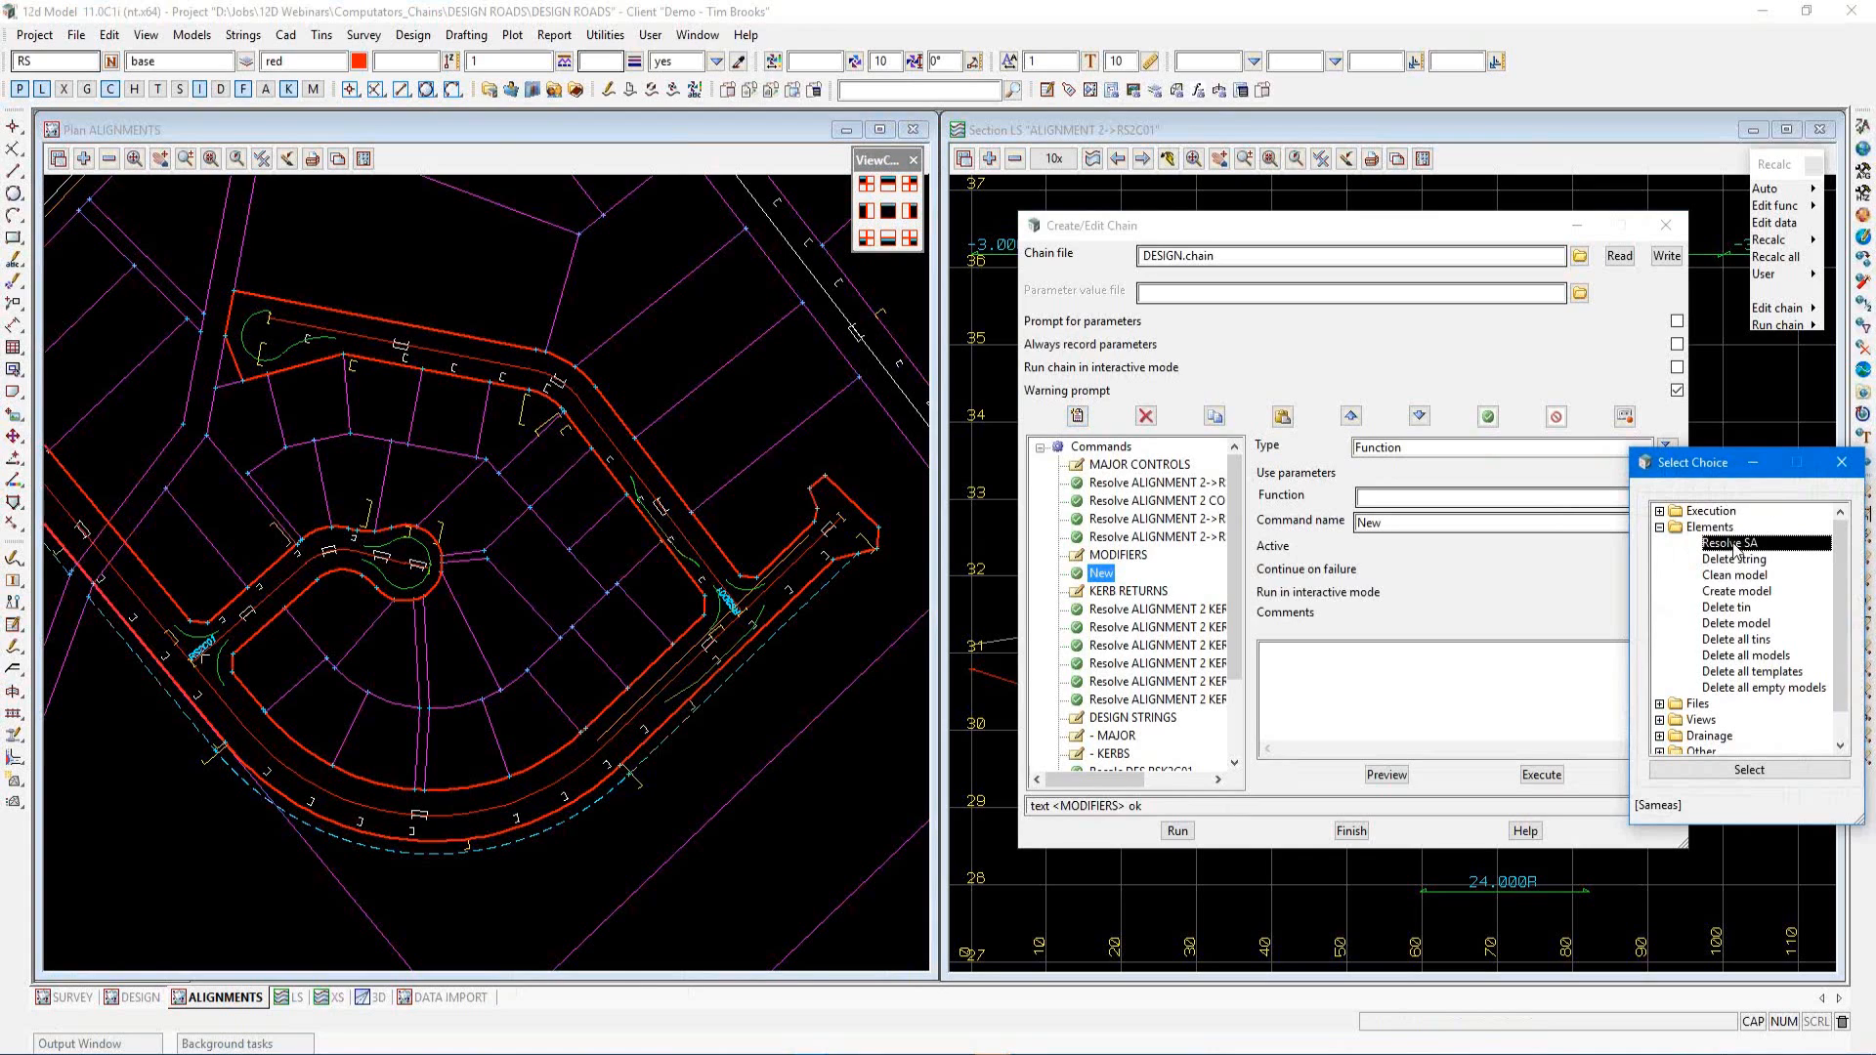
left_click(1693, 770)
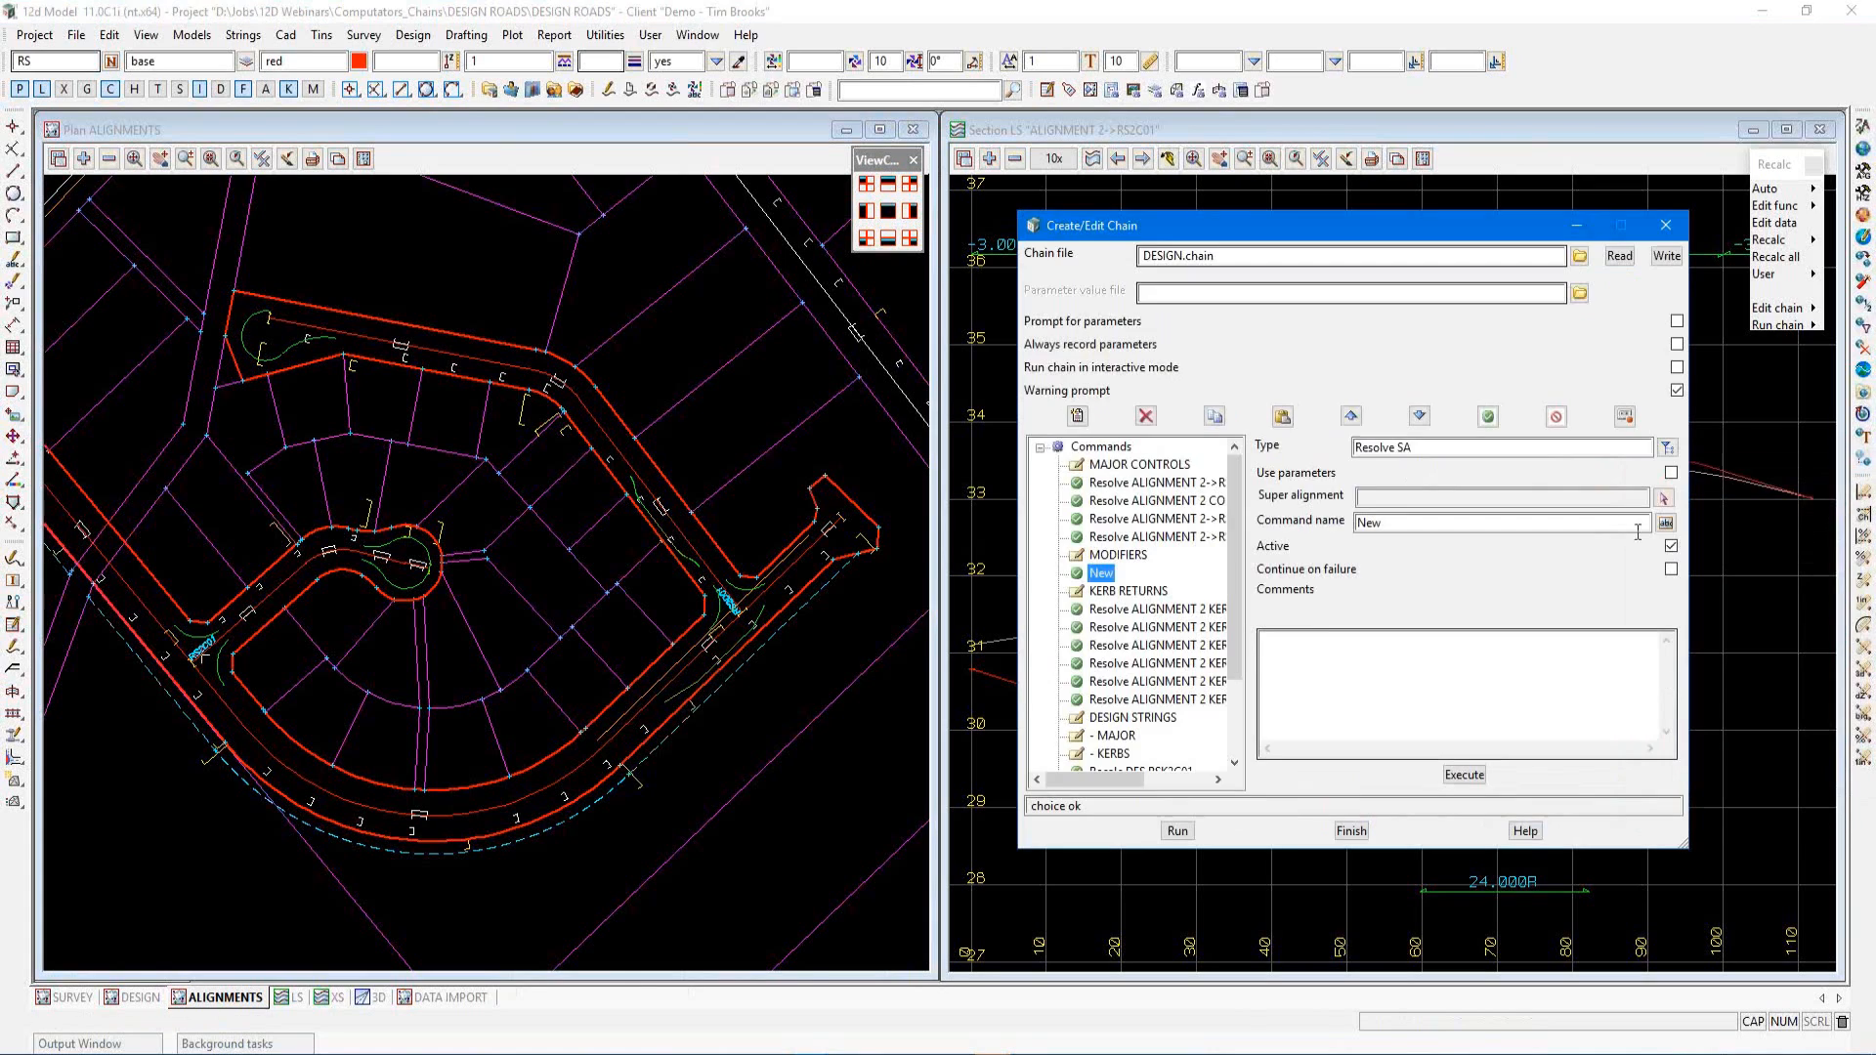
Set the command's super alignment to ALIGNMENT 2 MODIFIERS->RSM2B01 by picking it in the plan
left_click(1664, 498)
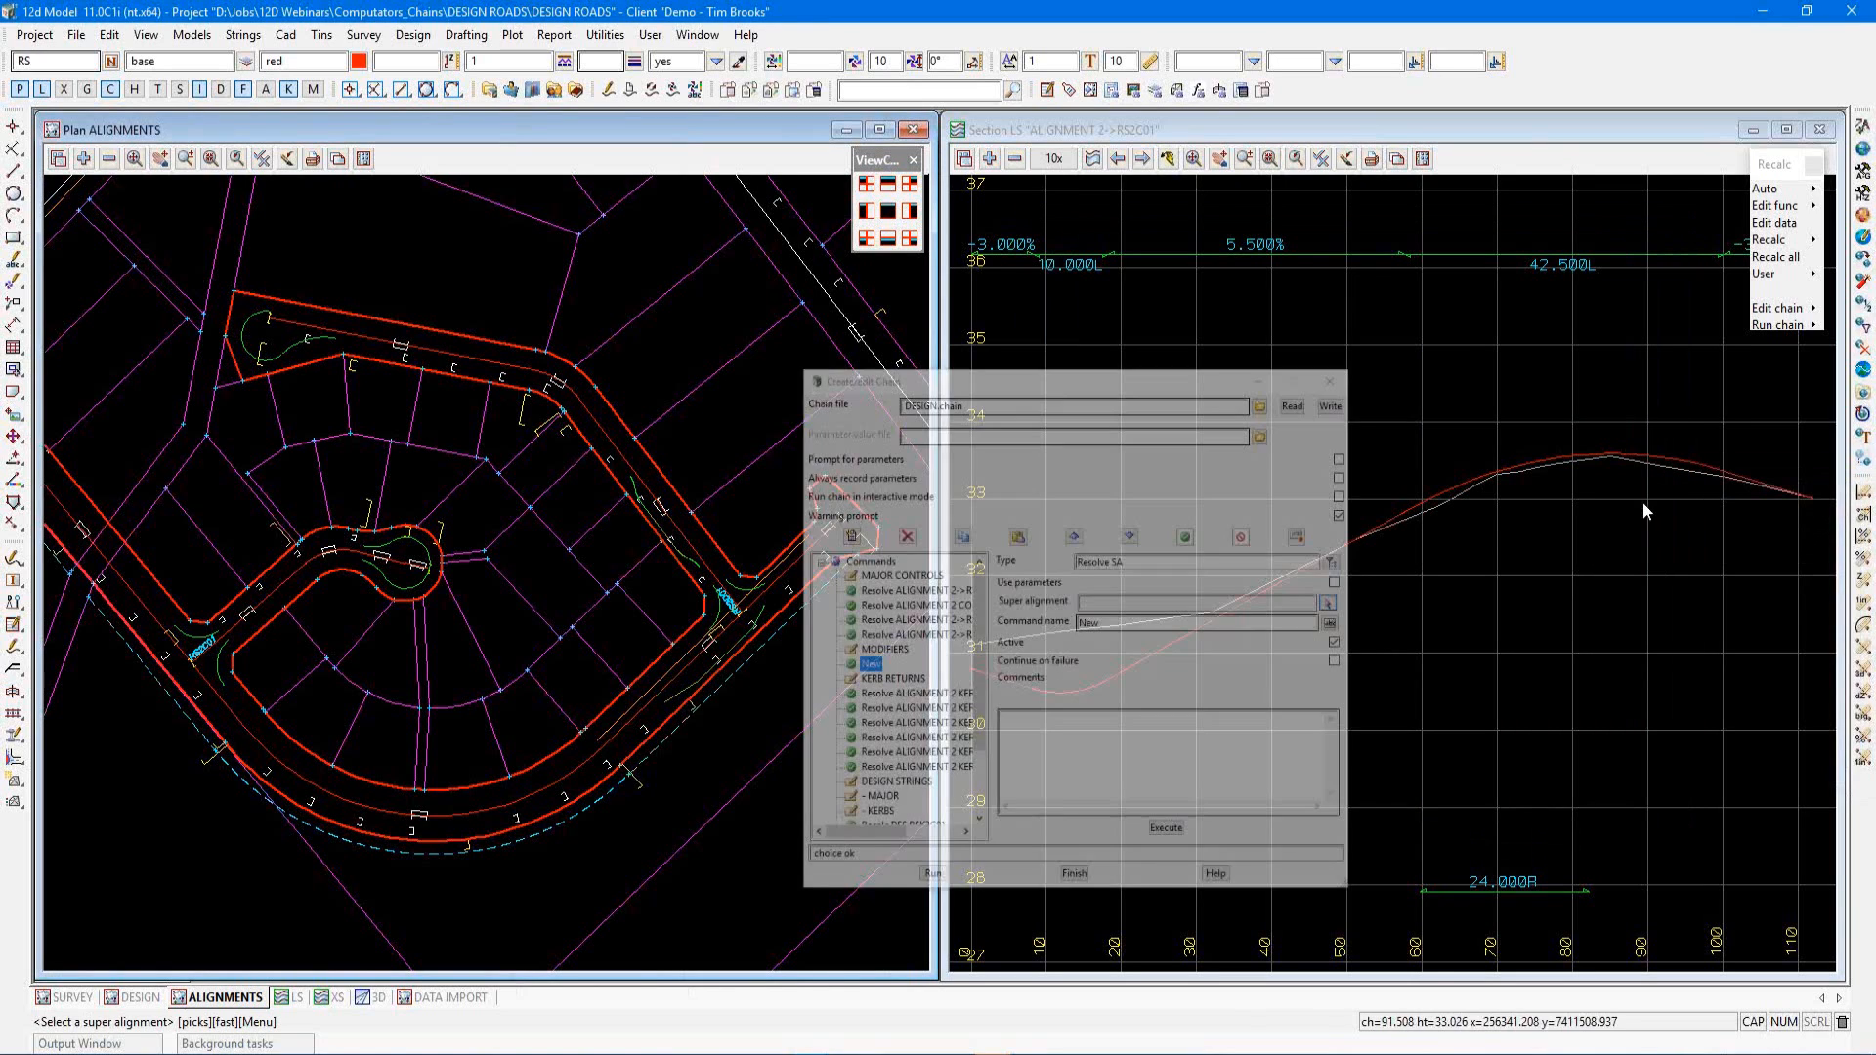
left_click(645, 507)
middle_click(645, 506)
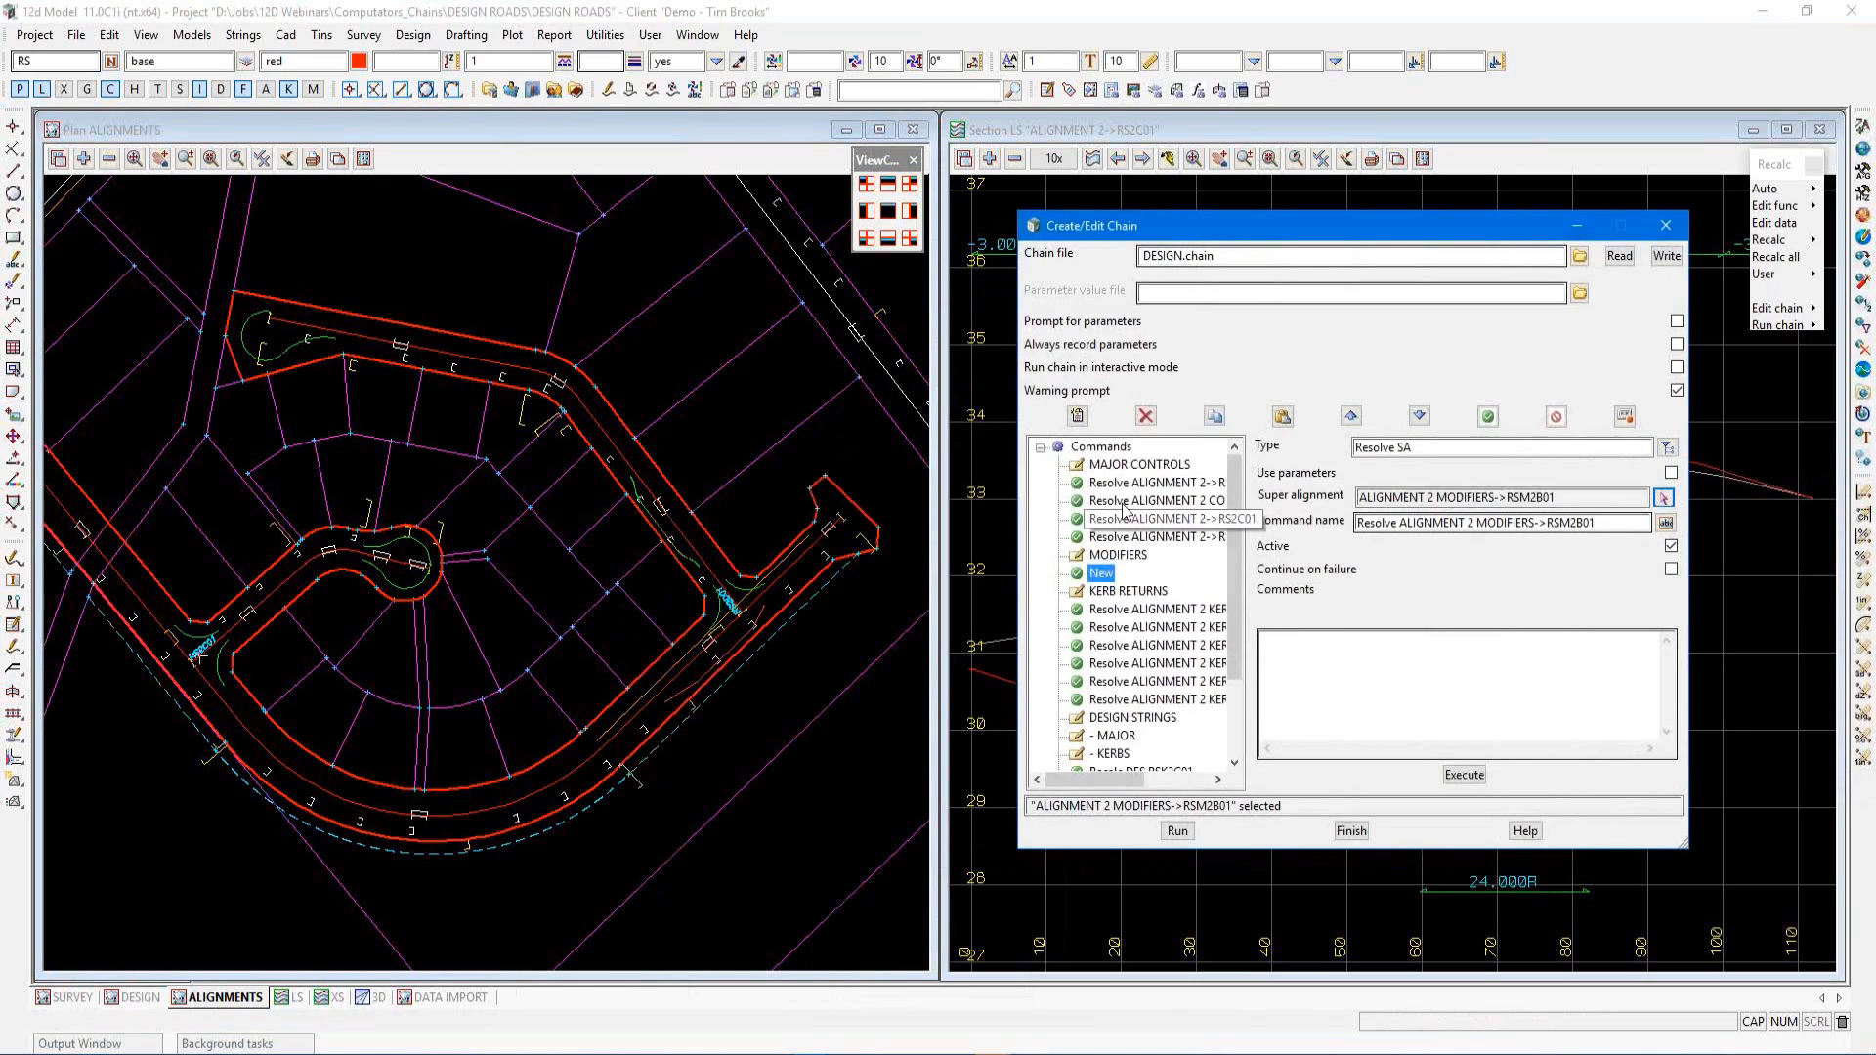
Insert another Resolve SA command for the ALIGNMENT 2 MODIFIERS->RSM2D01 super alignment picked in the plan
left_click(1077, 415)
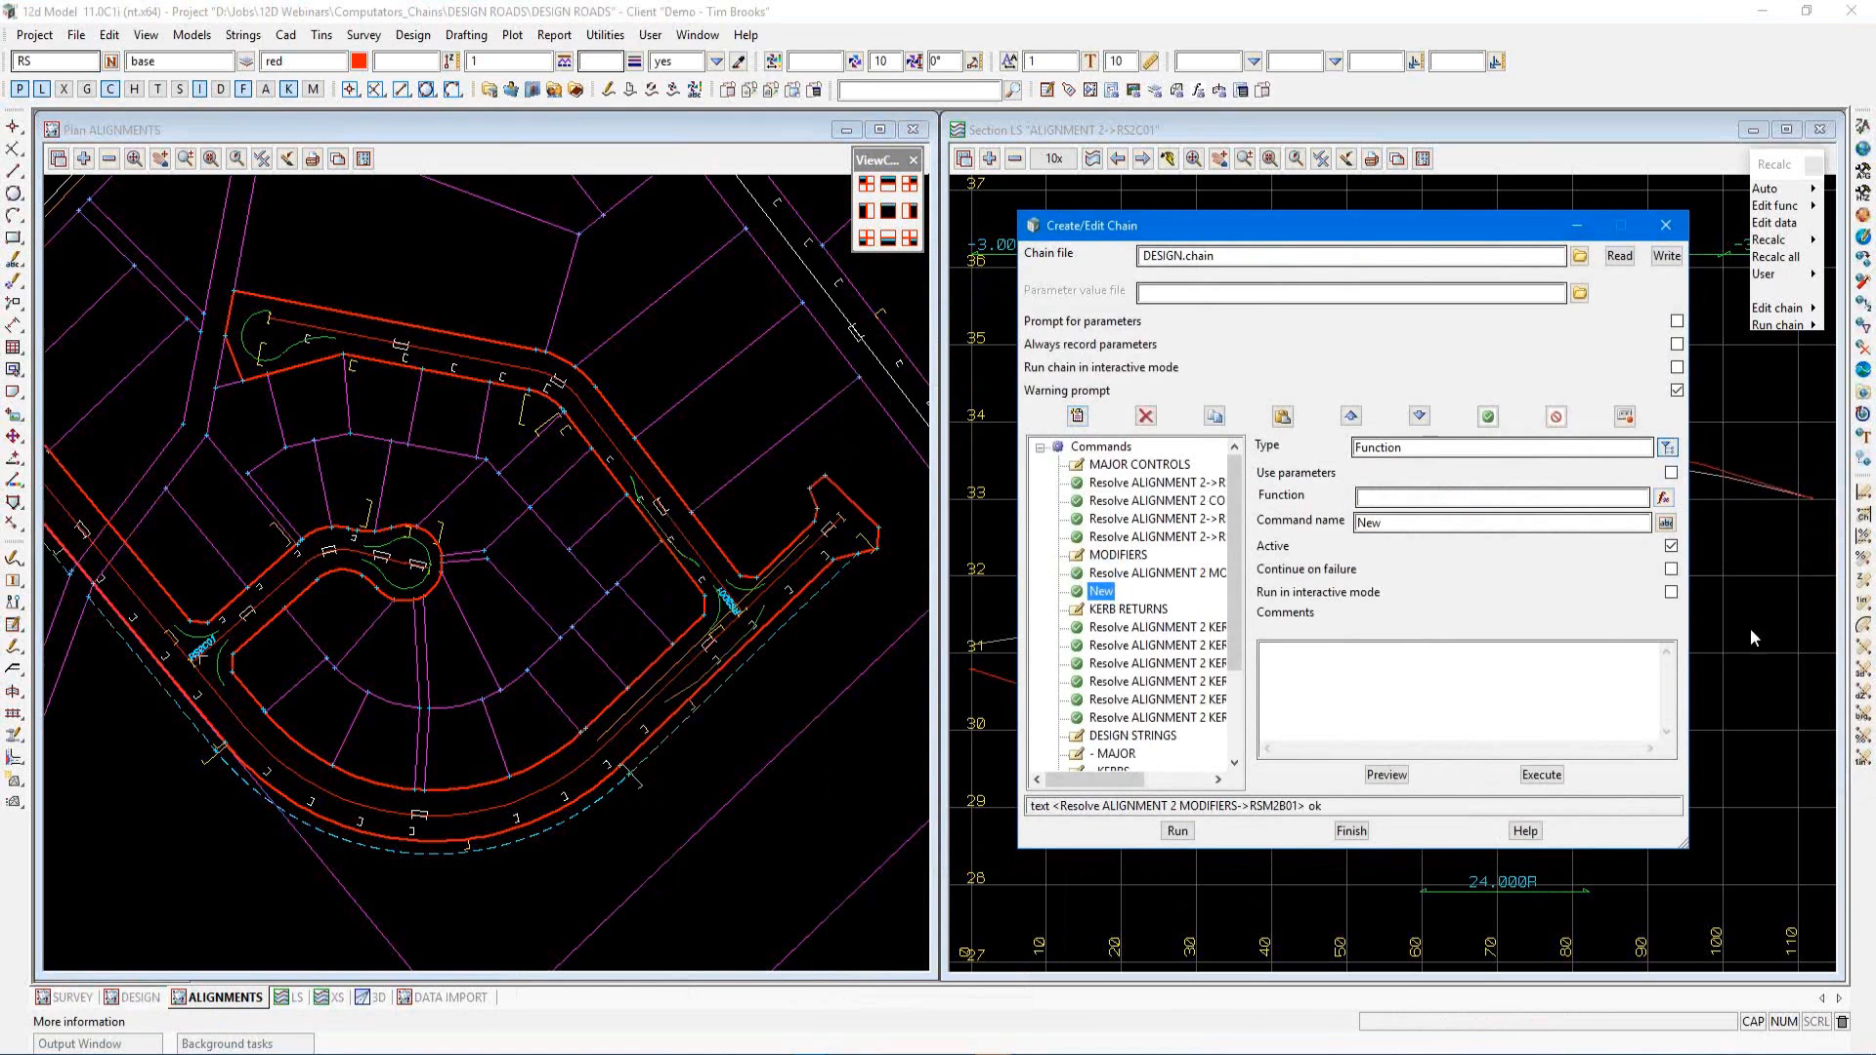
left_click(1662, 529)
left_click(1723, 547)
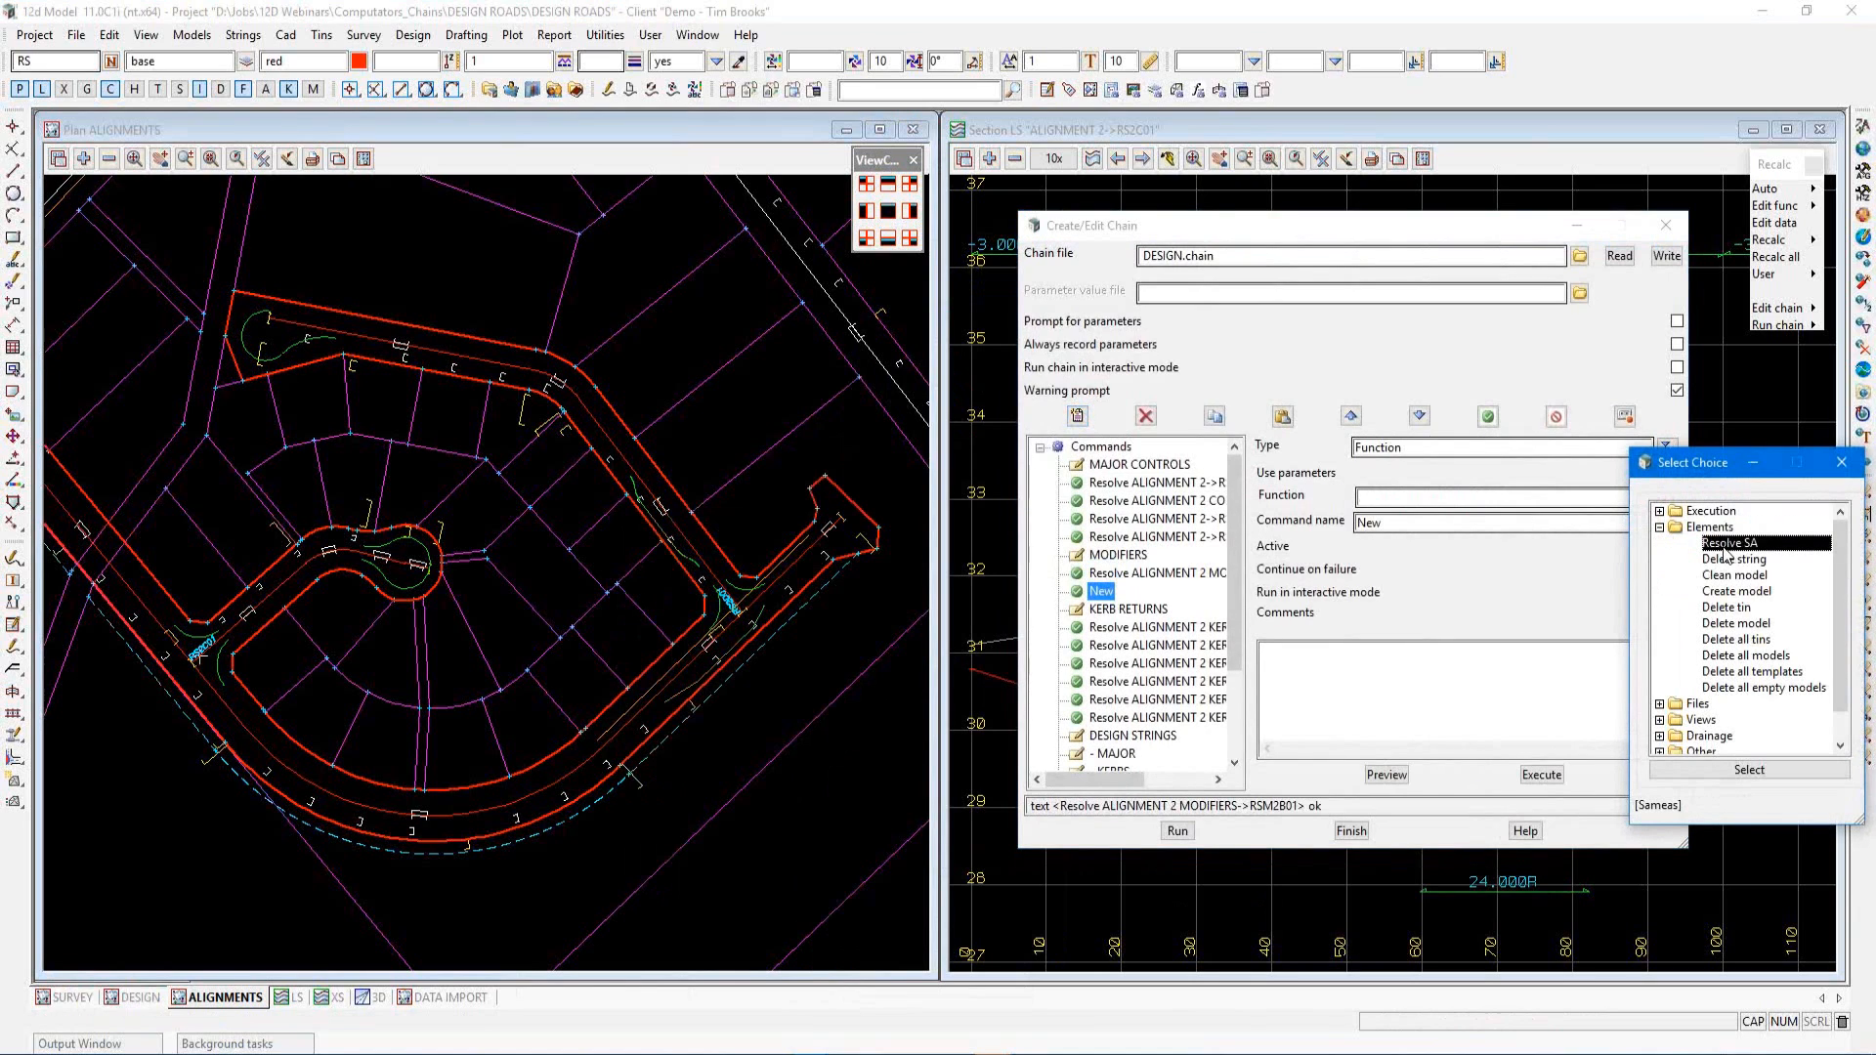
double_click(1725, 549)
left_click(1662, 501)
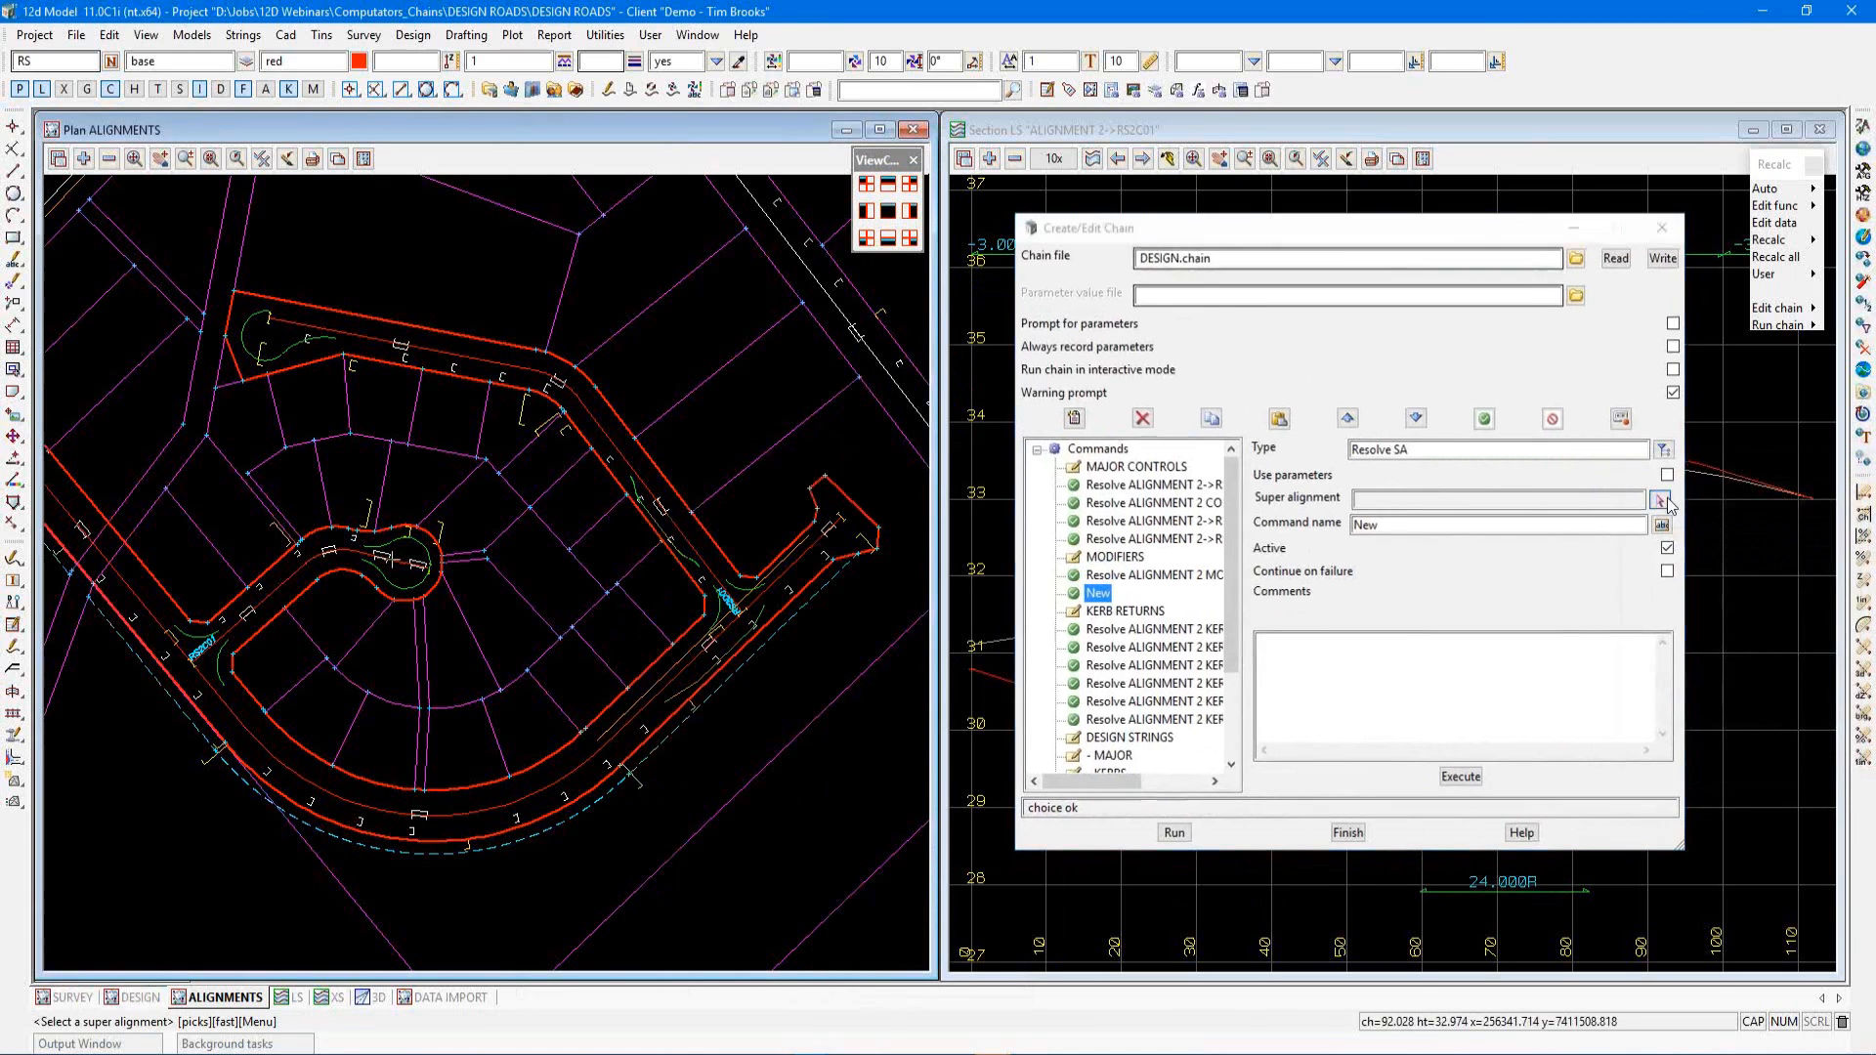
left_click(688, 556)
left_click(689, 556)
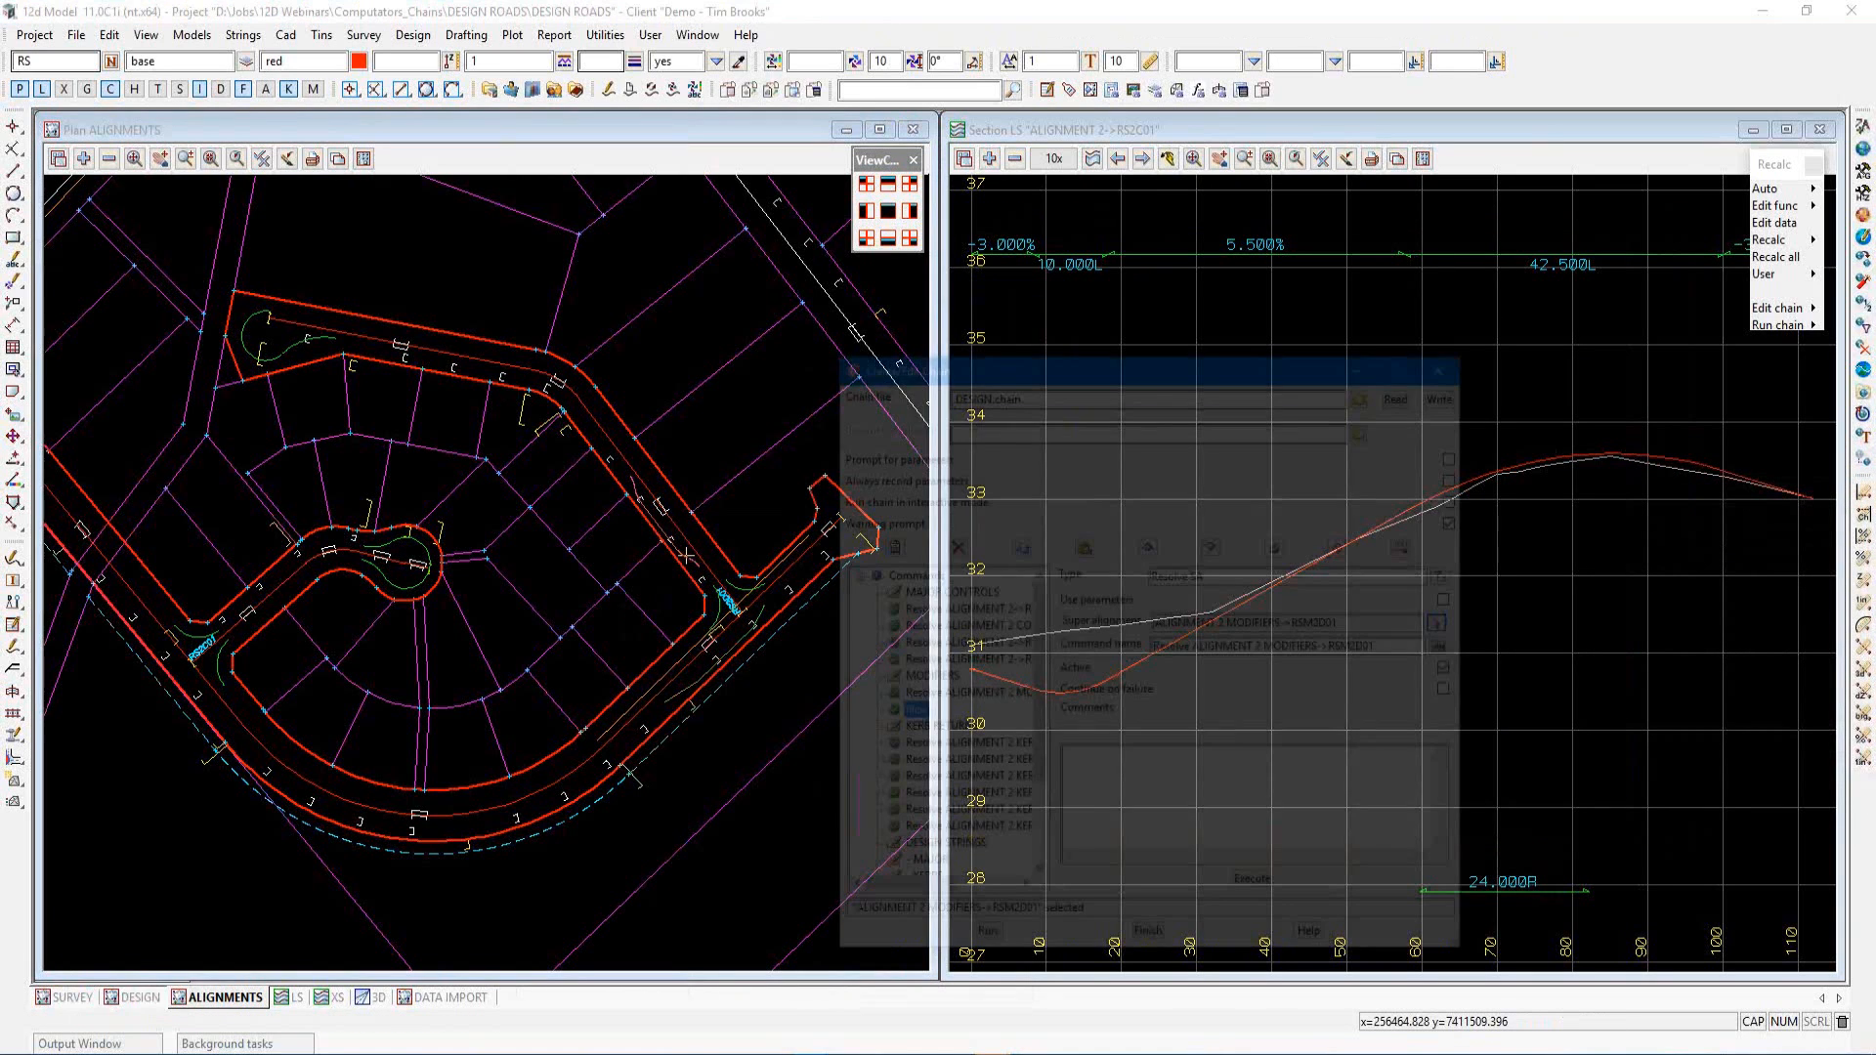
scroll(700, 713, "down", 3)
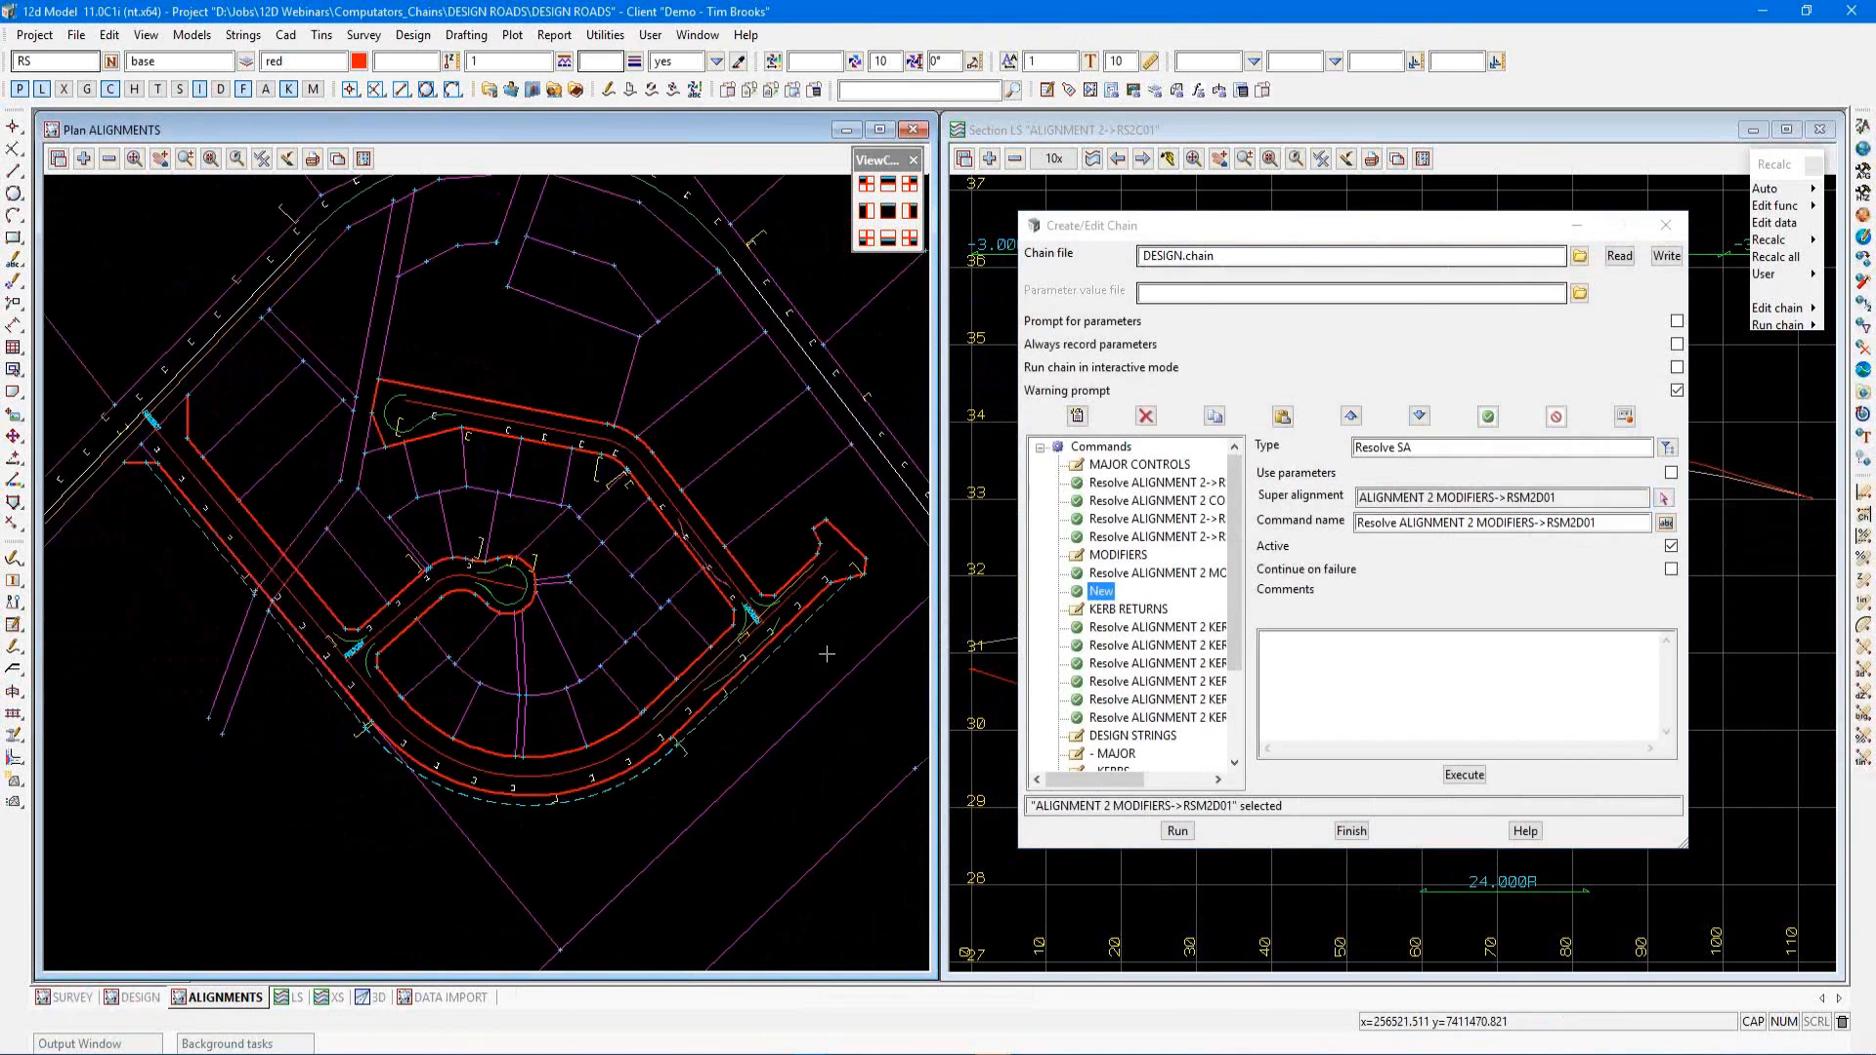
scroll(447, 729, "up", 2)
scroll(447, 721, "up", 1)
scroll(501, 688, "down", 2)
scroll(497, 696, "up", 2)
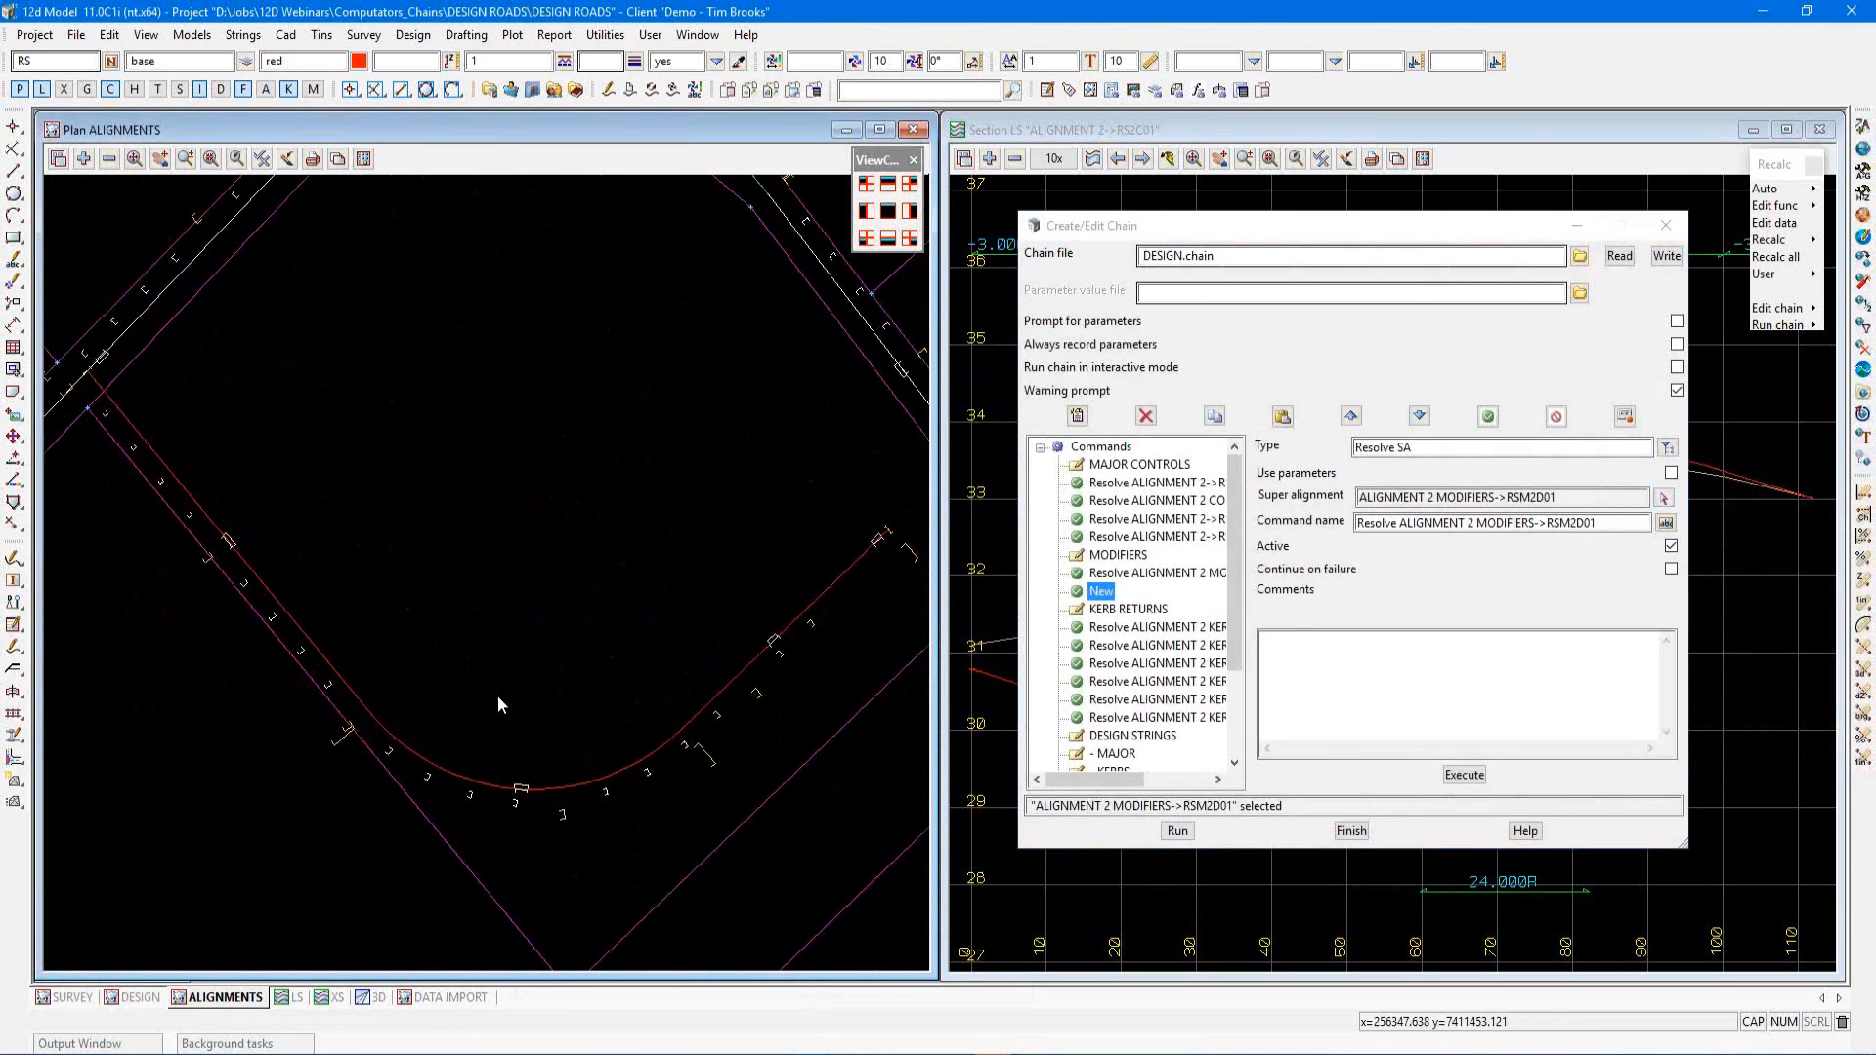
scroll(496, 695, "up", 1)
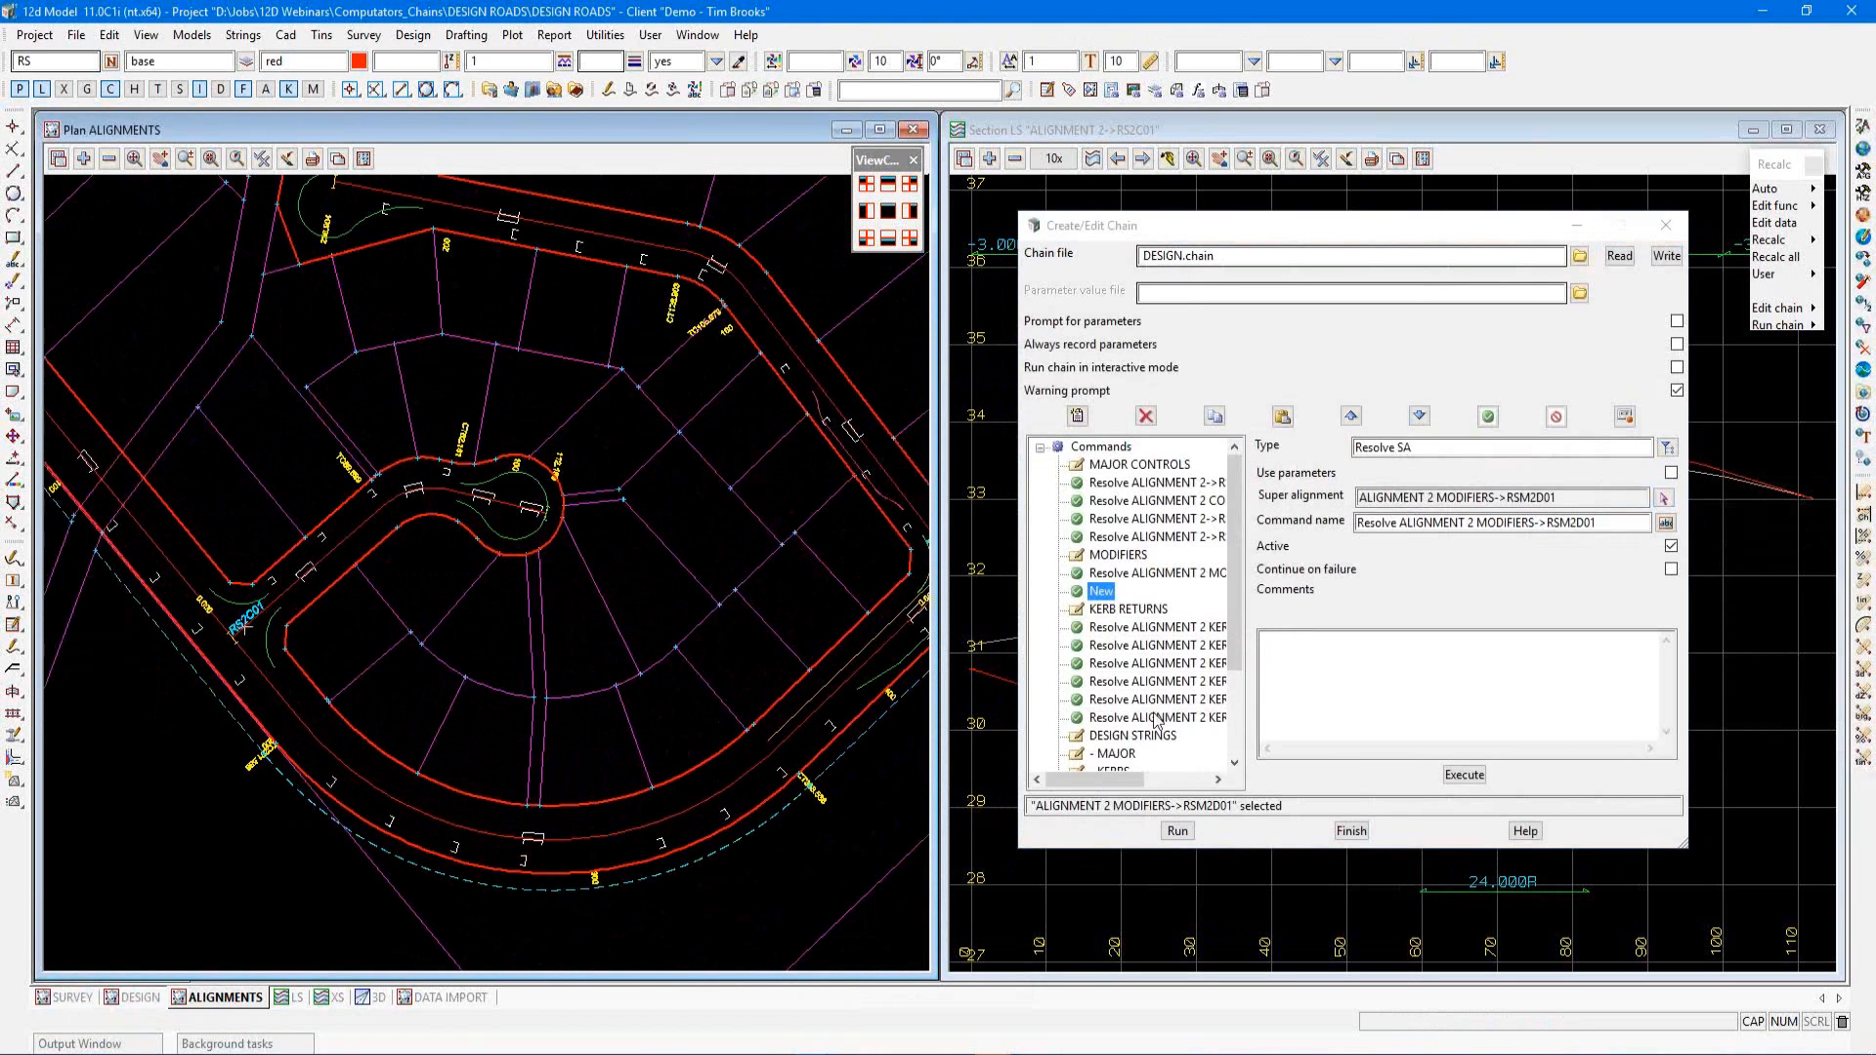
Insert a new Function command after the modifier resolve commands and set its function to WID RSK2C01
left_click(1076, 416)
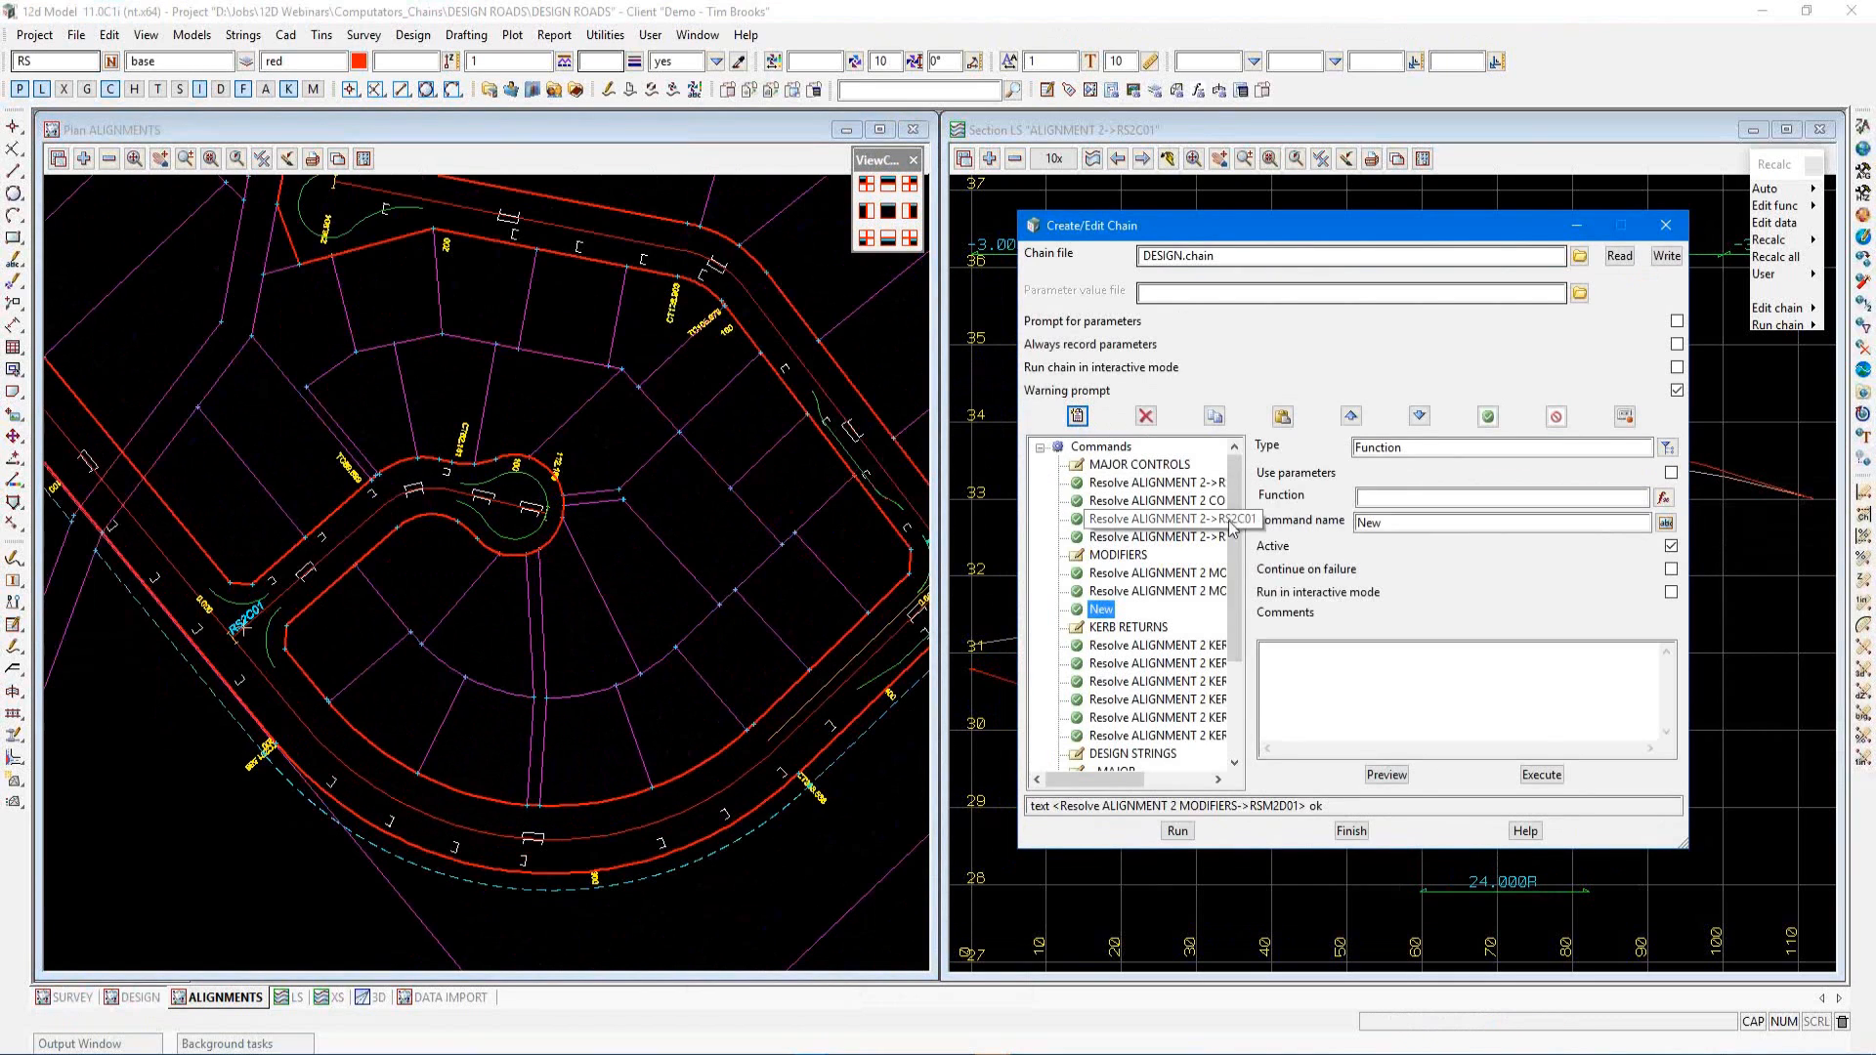
left_click(1368, 448)
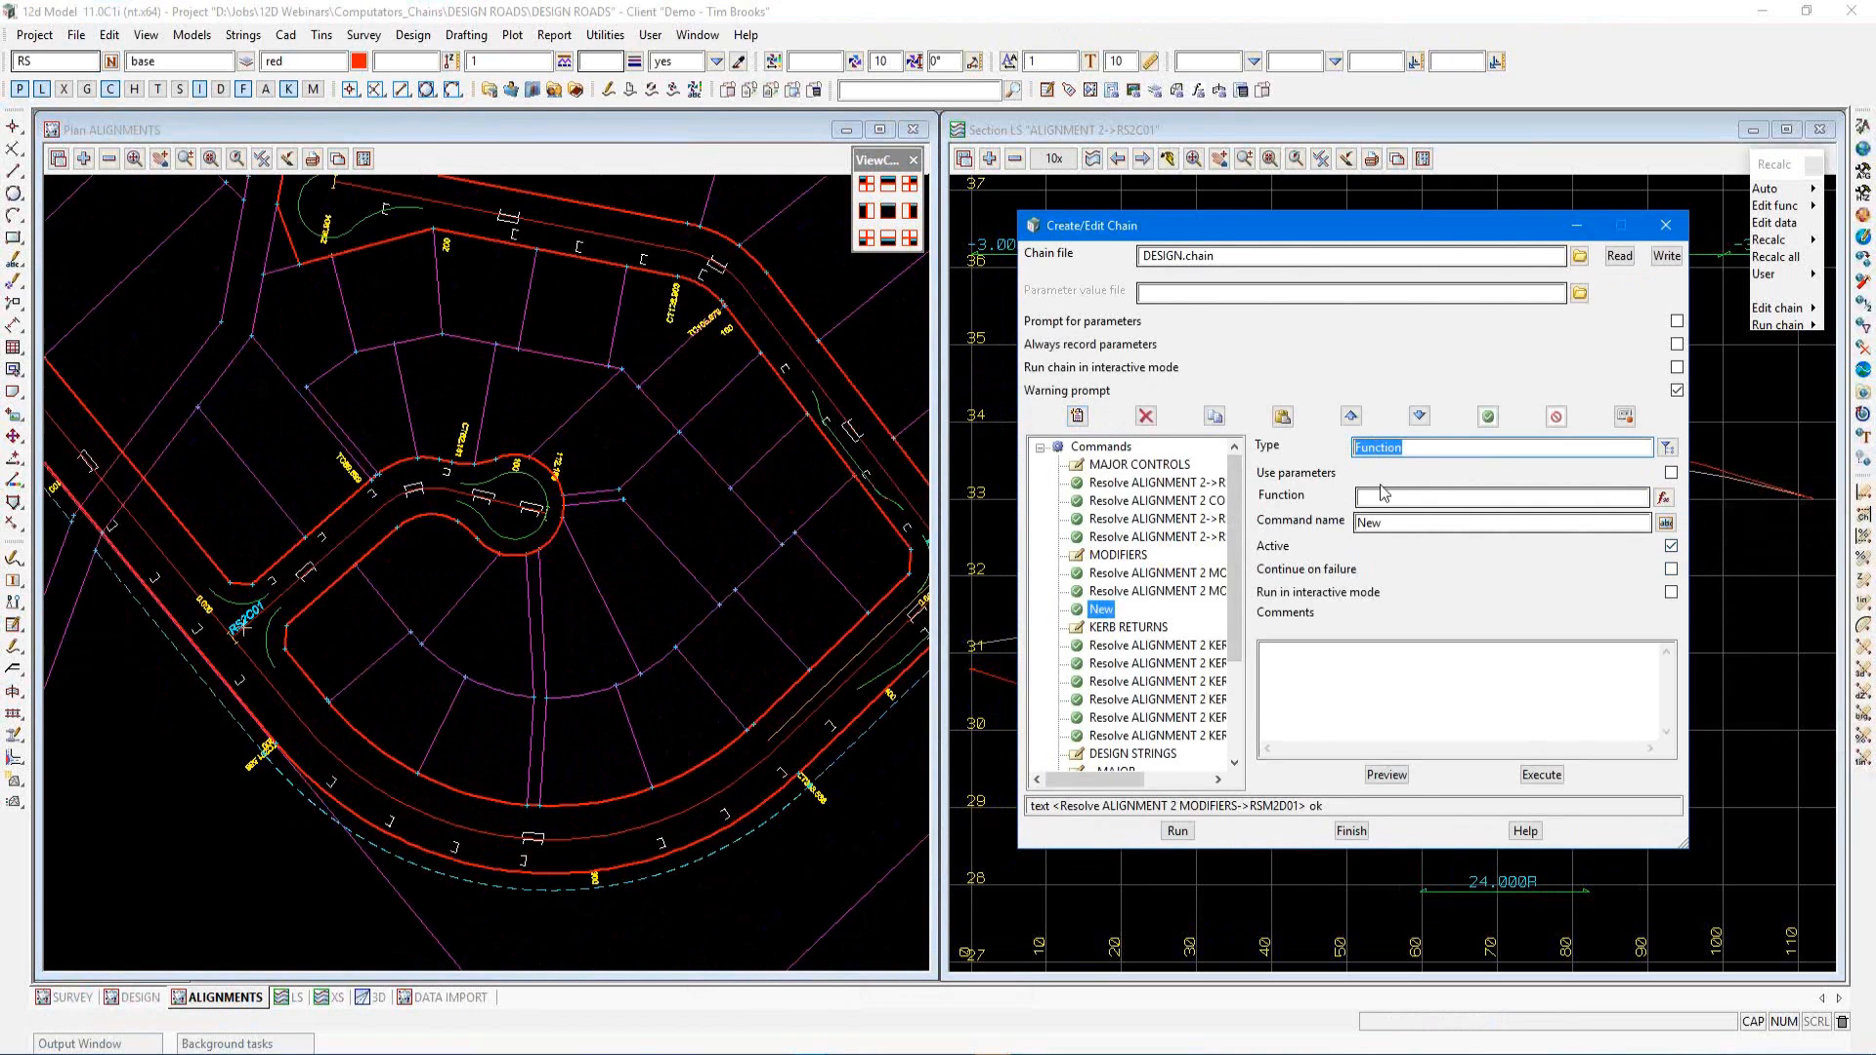
left_click(1668, 448)
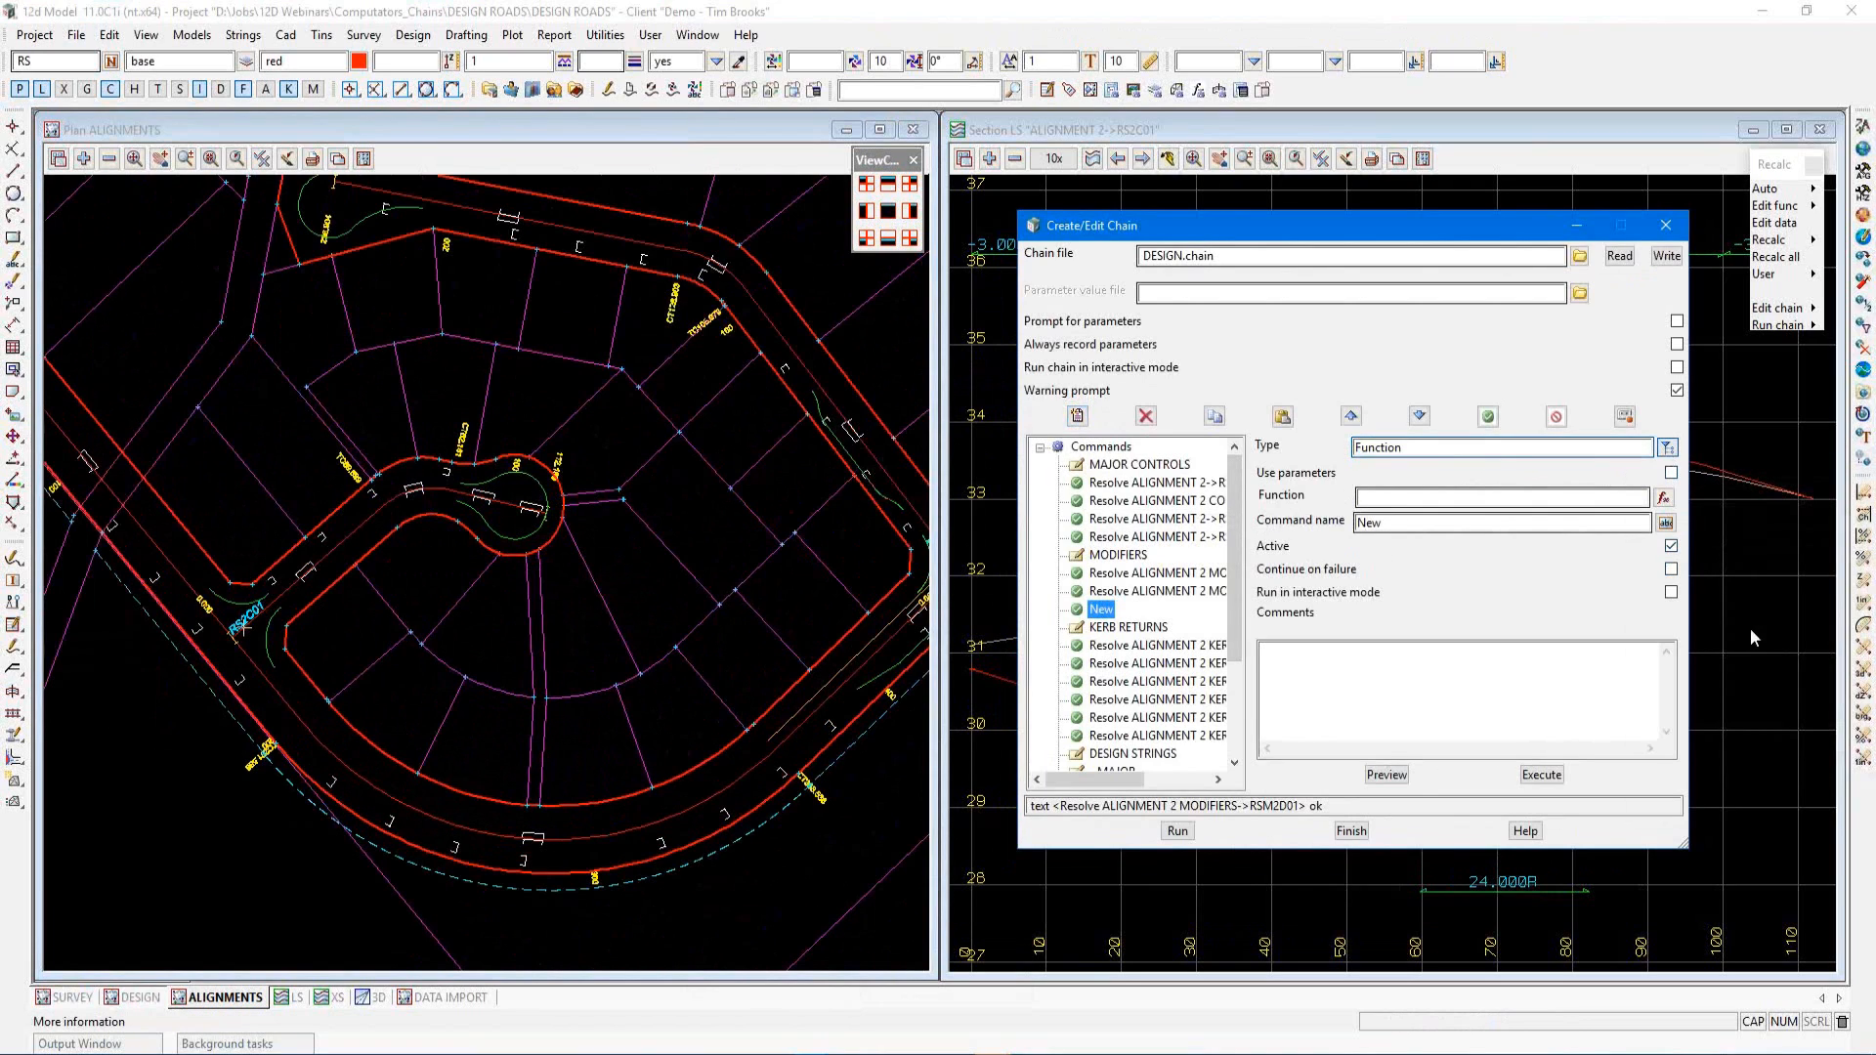
double_click(1712, 511)
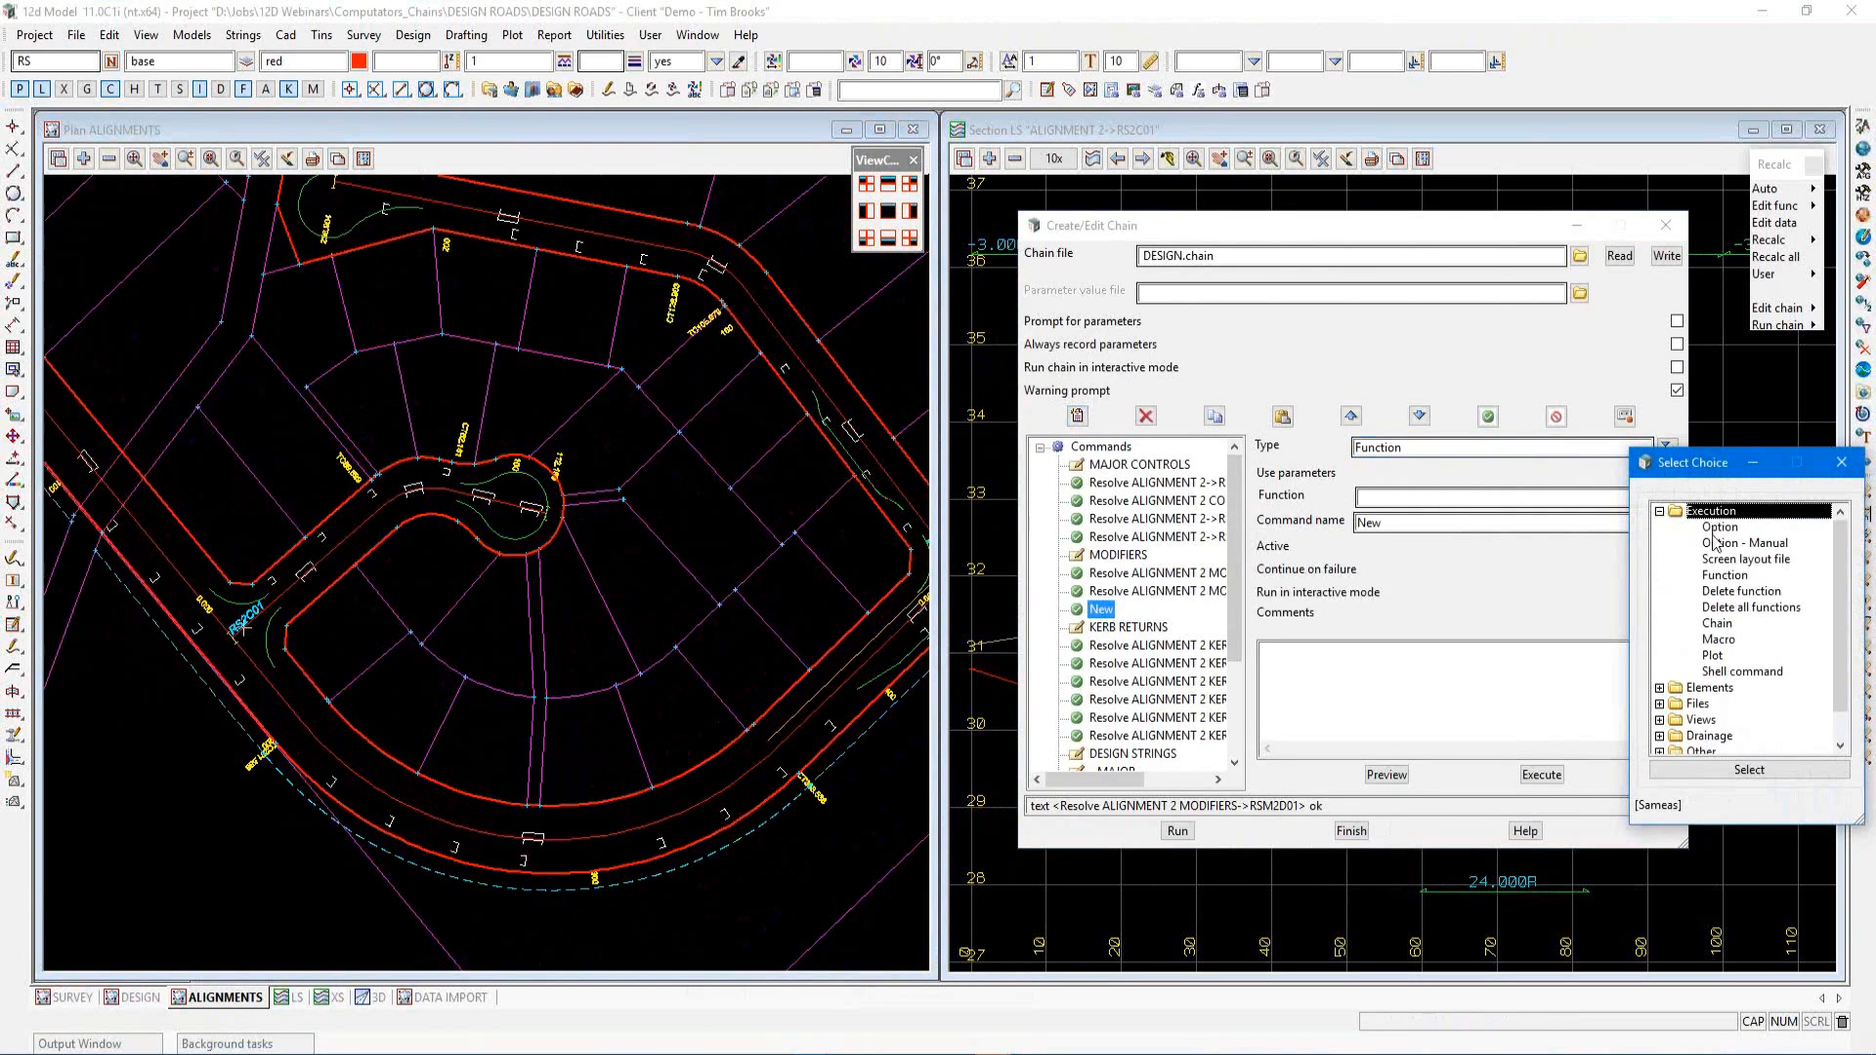
left_click(1726, 576)
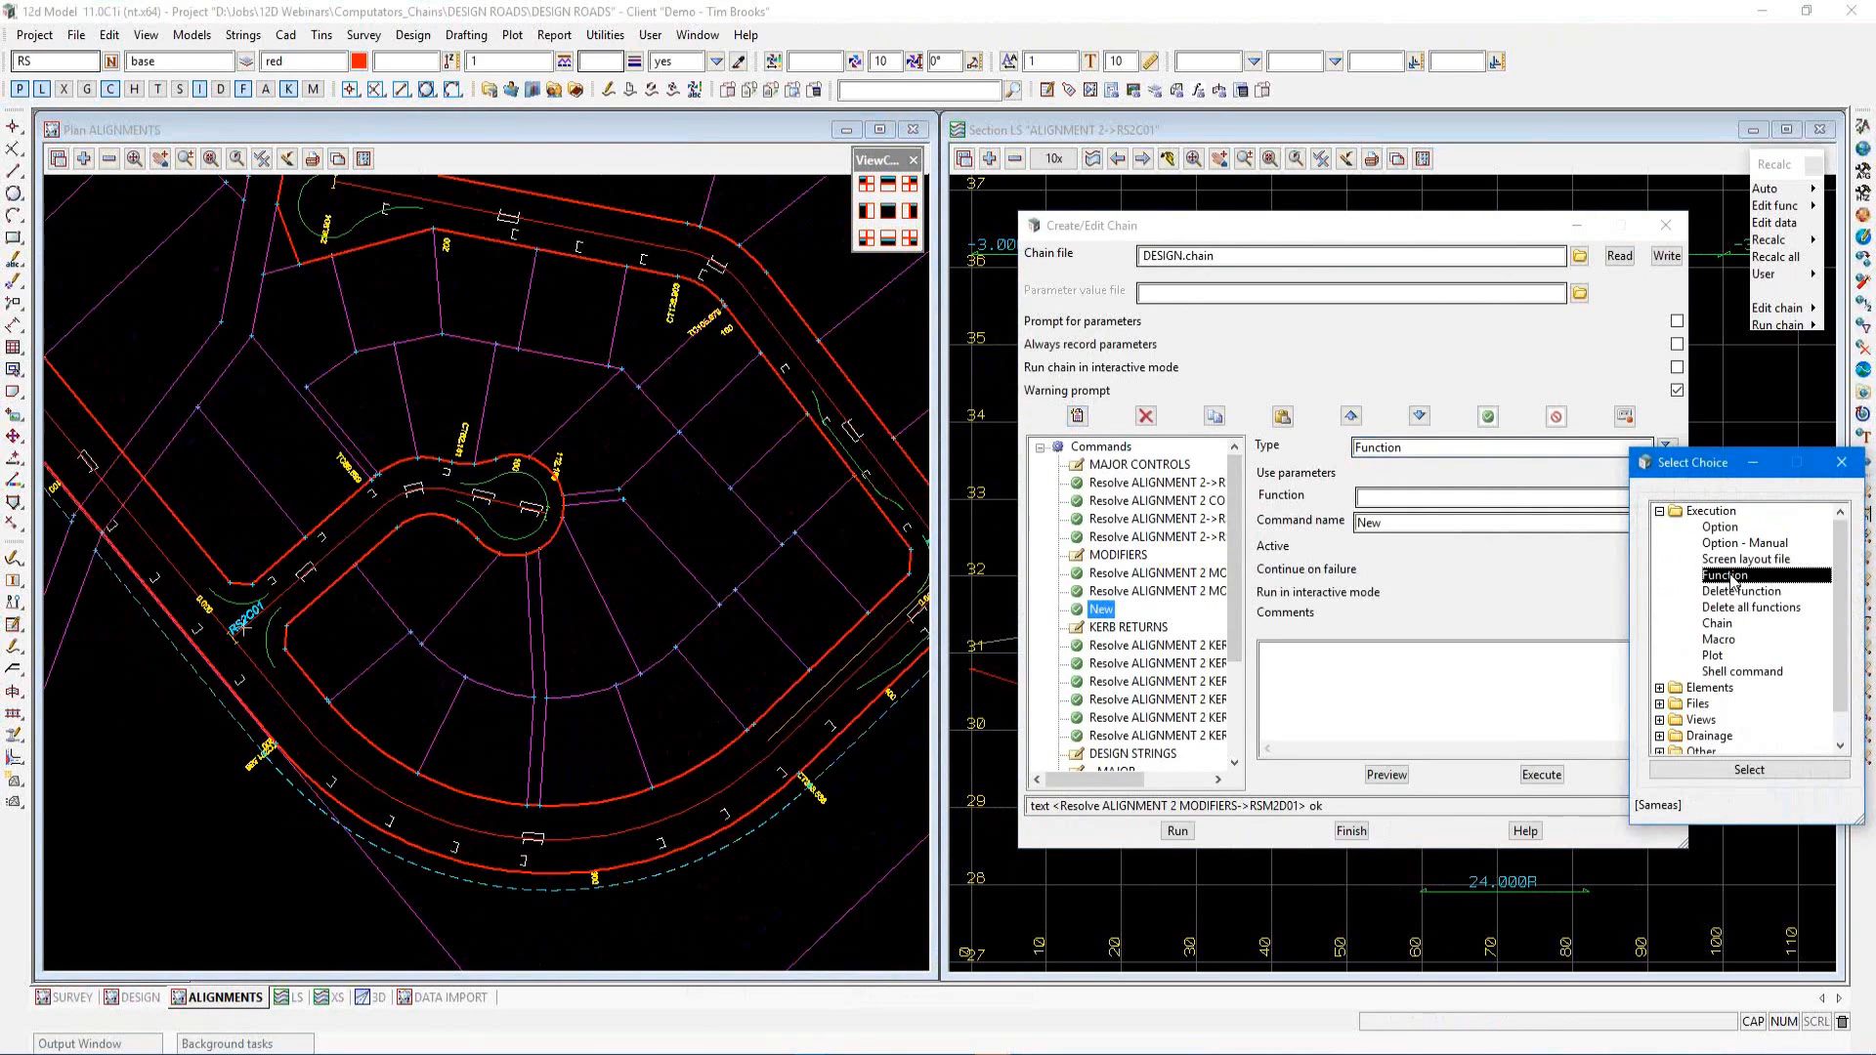
left_click(1841, 463)
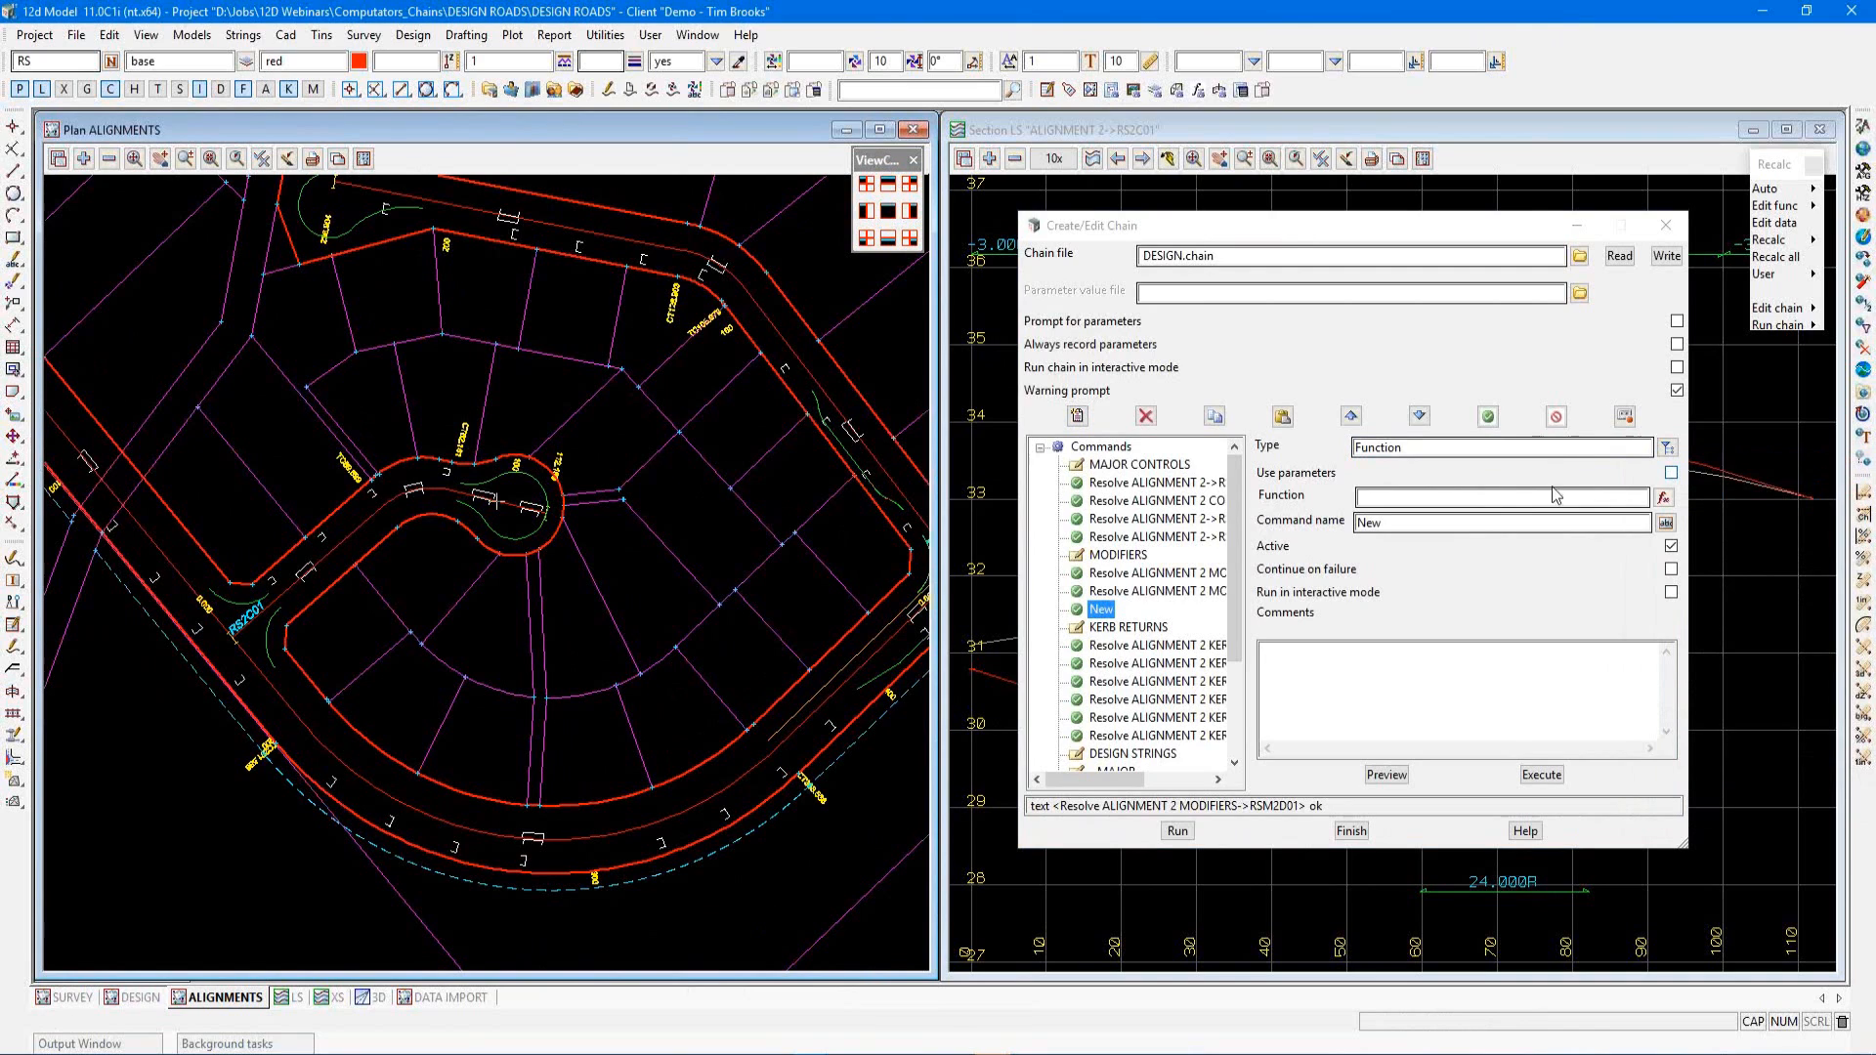
left_click(1665, 501)
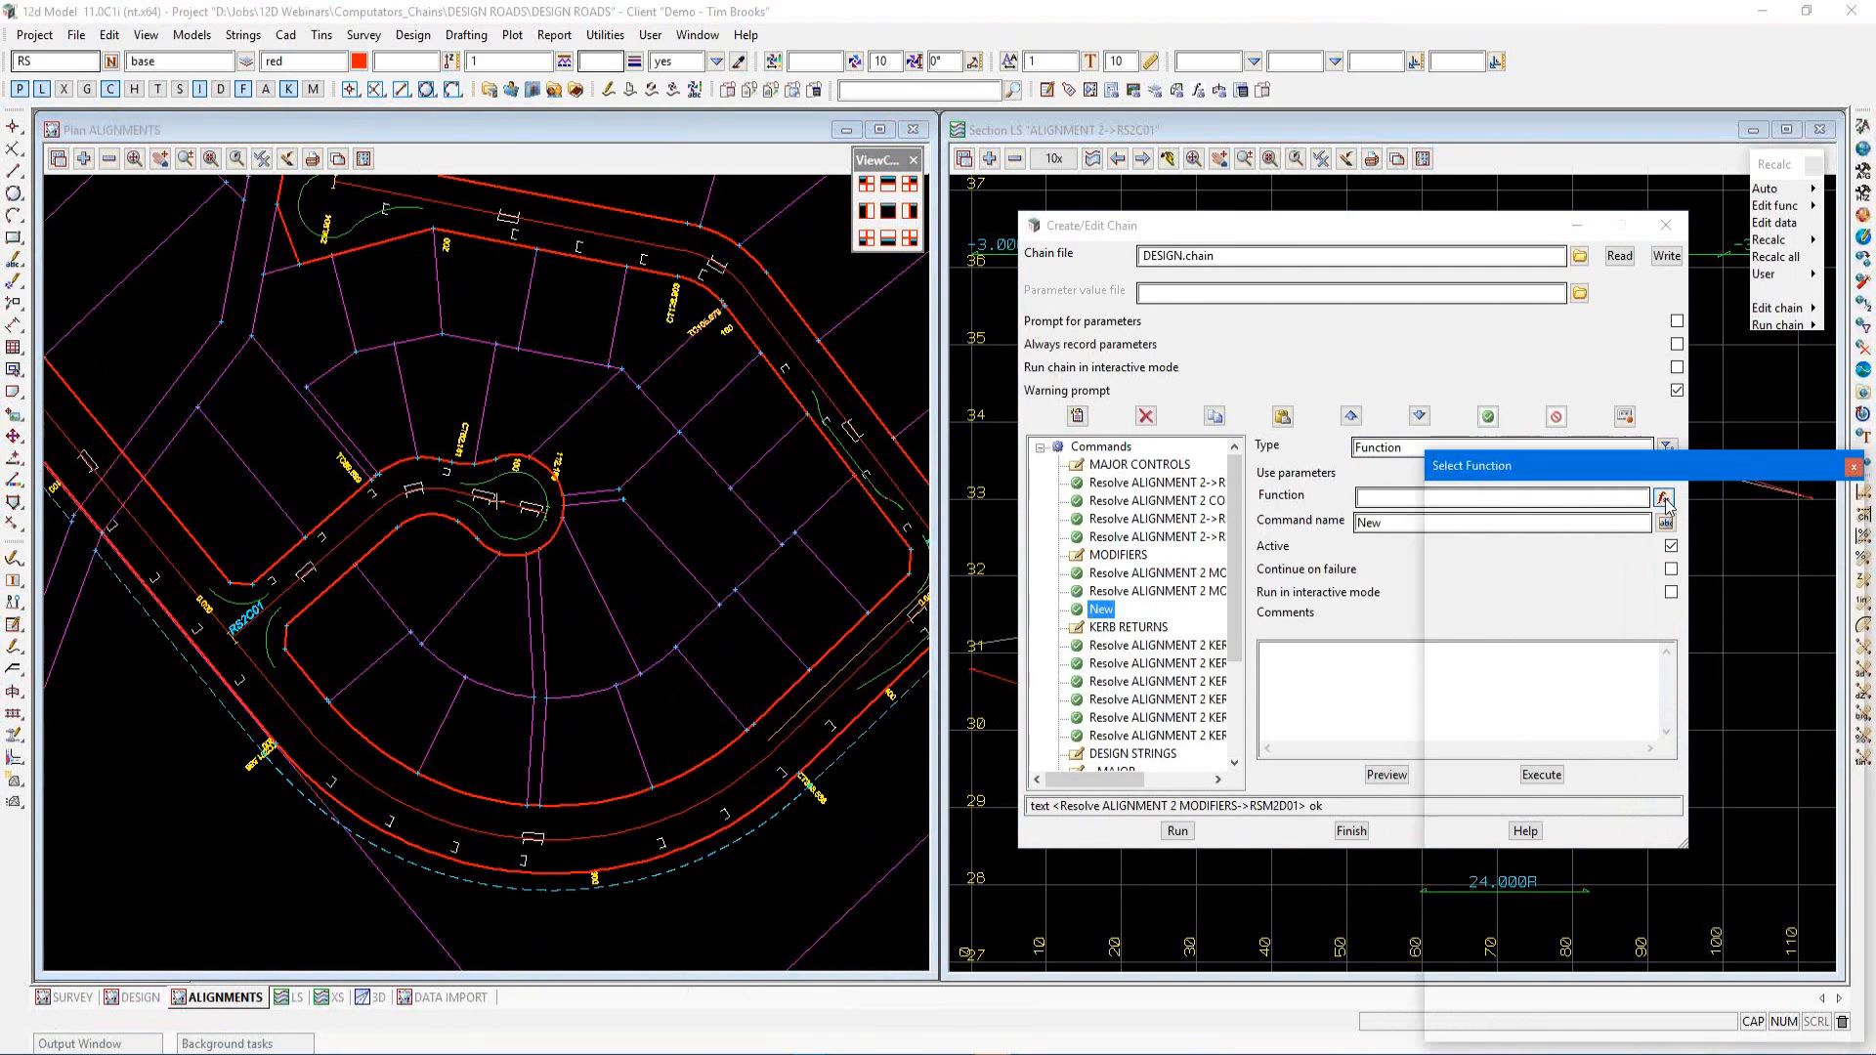
scroll(1561, 694, "down", 1)
left_click(1482, 960)
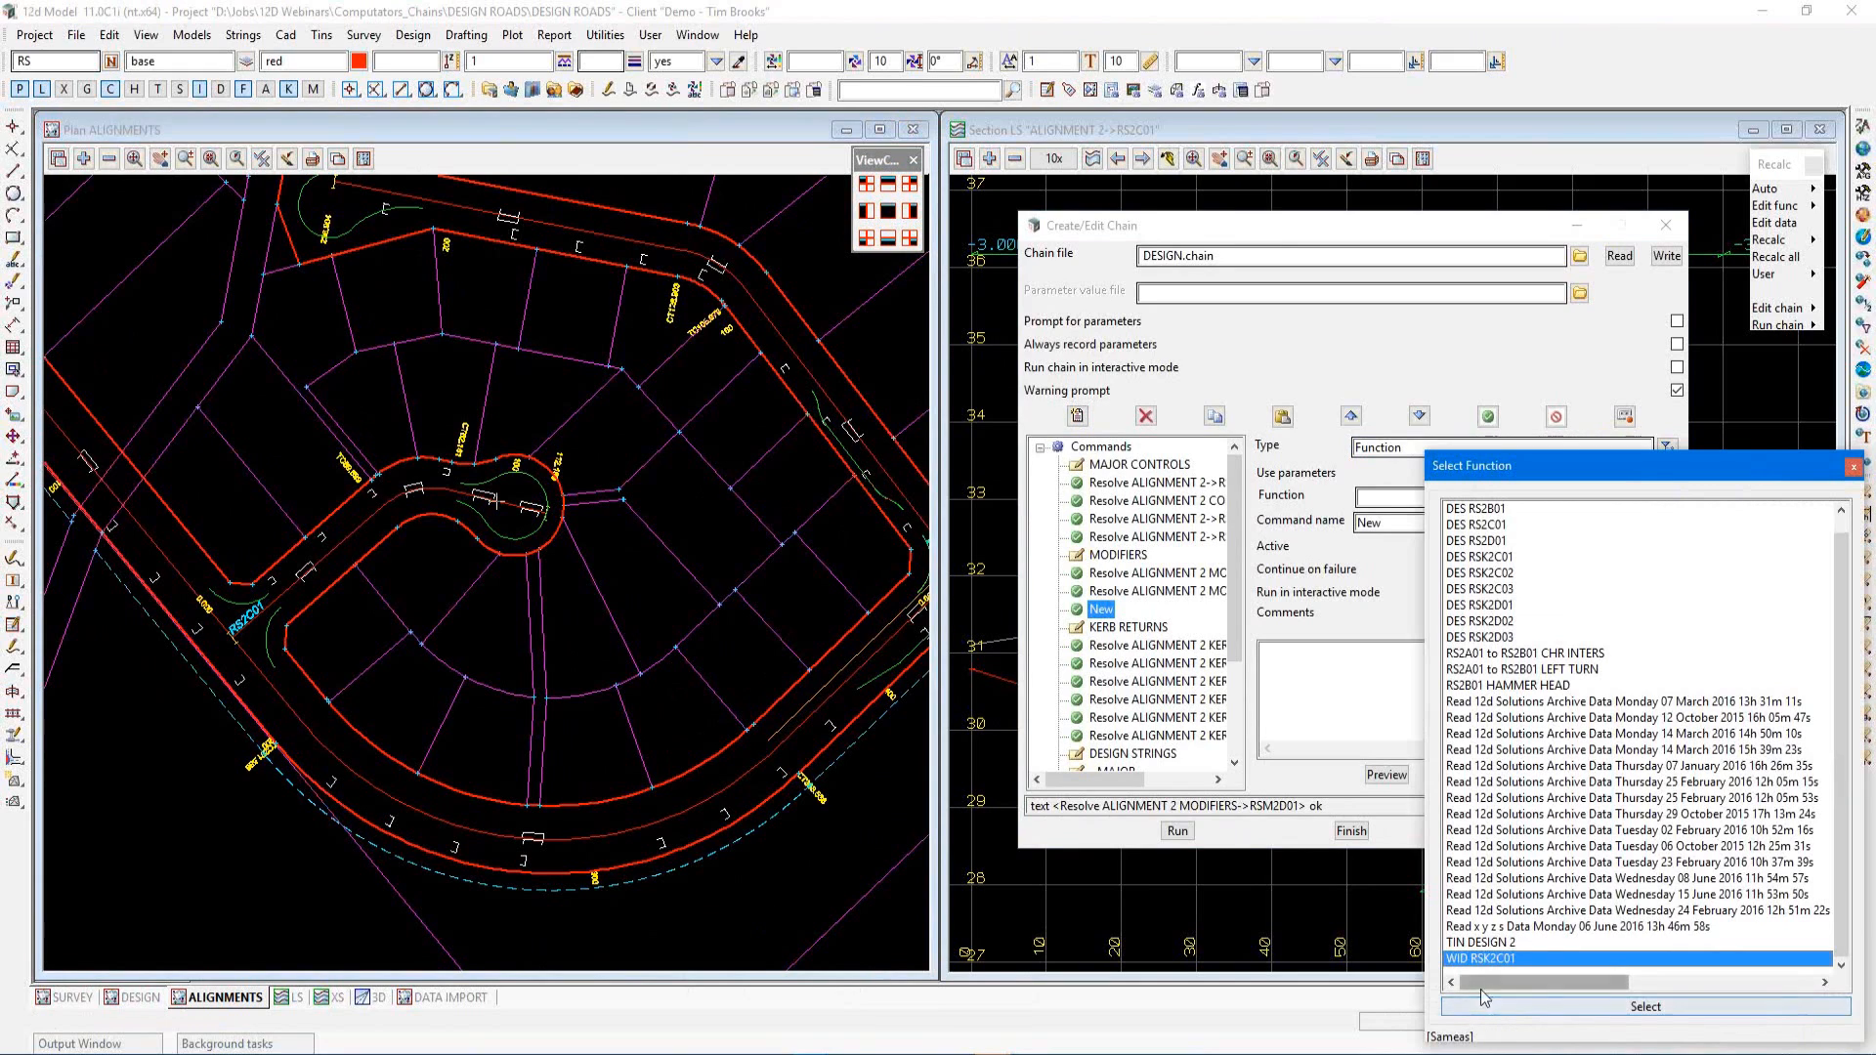
left_click(1488, 1011)
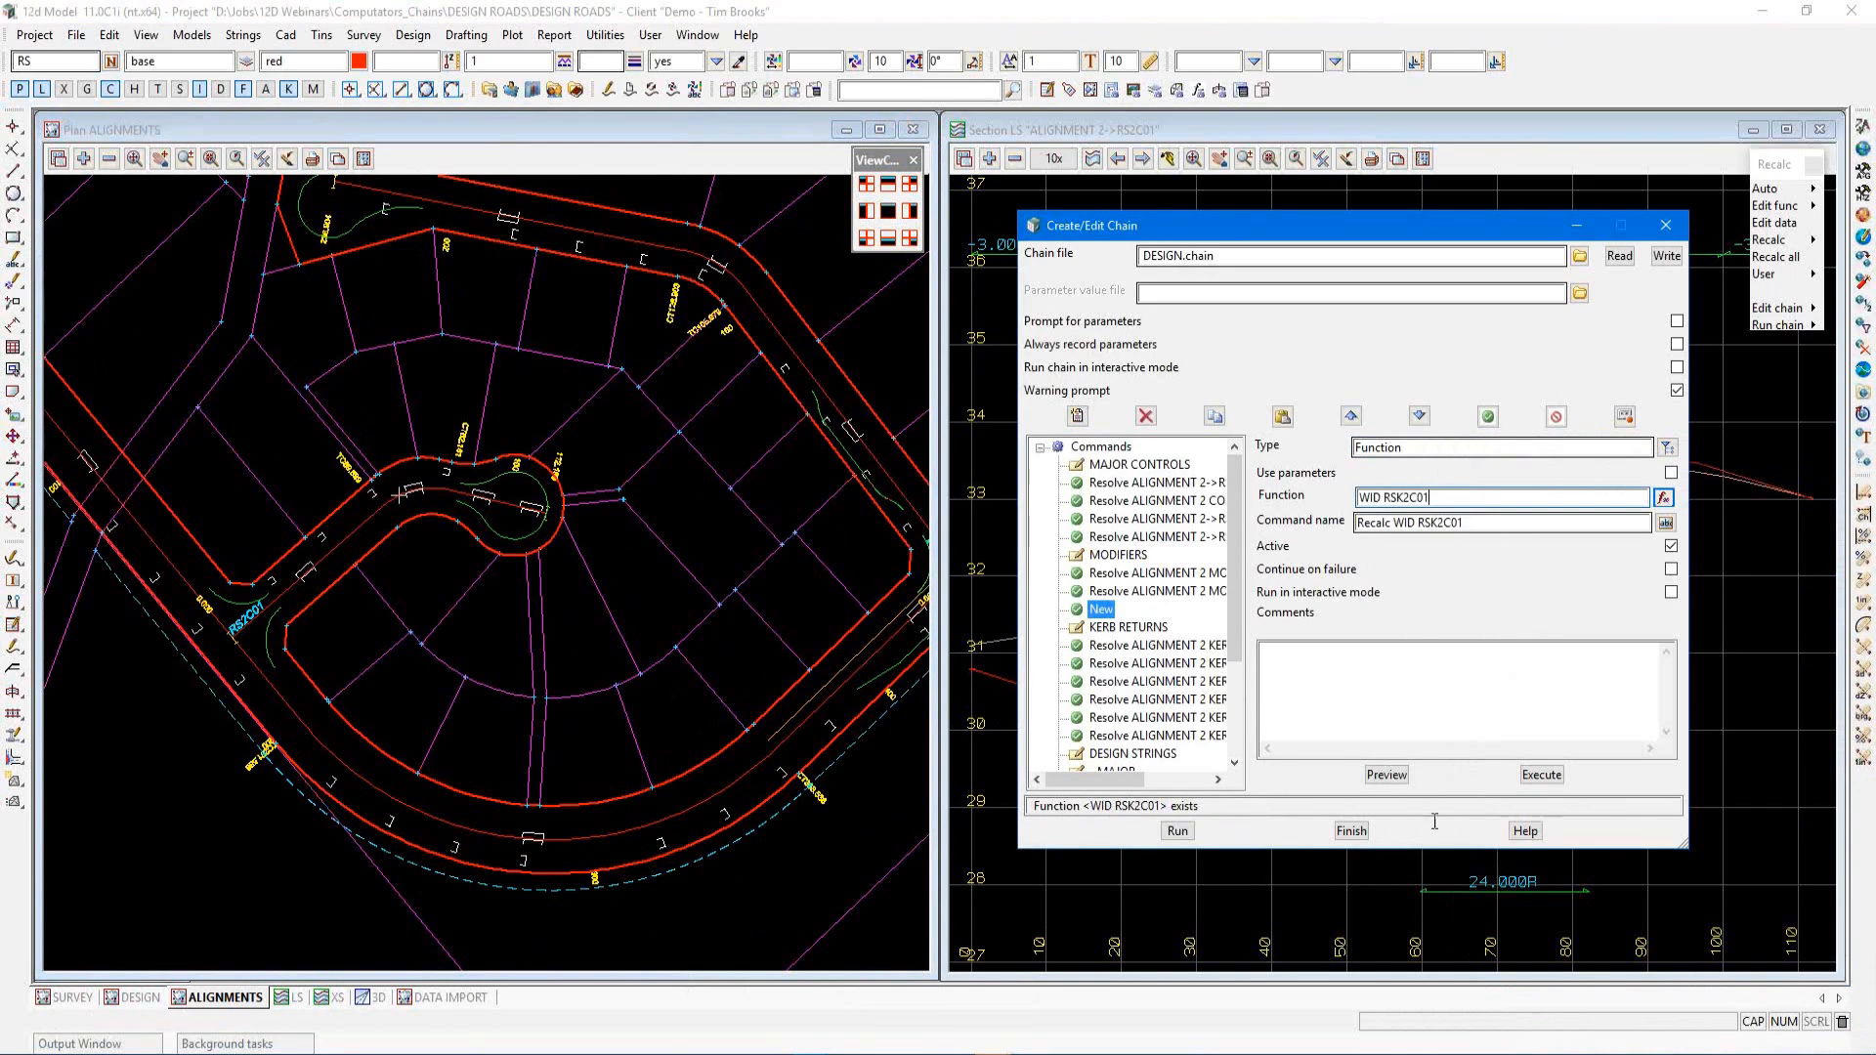
Review the KERB RETURNS and DESIGN STRINGS entries in the chain's command list
left_click(1129, 628)
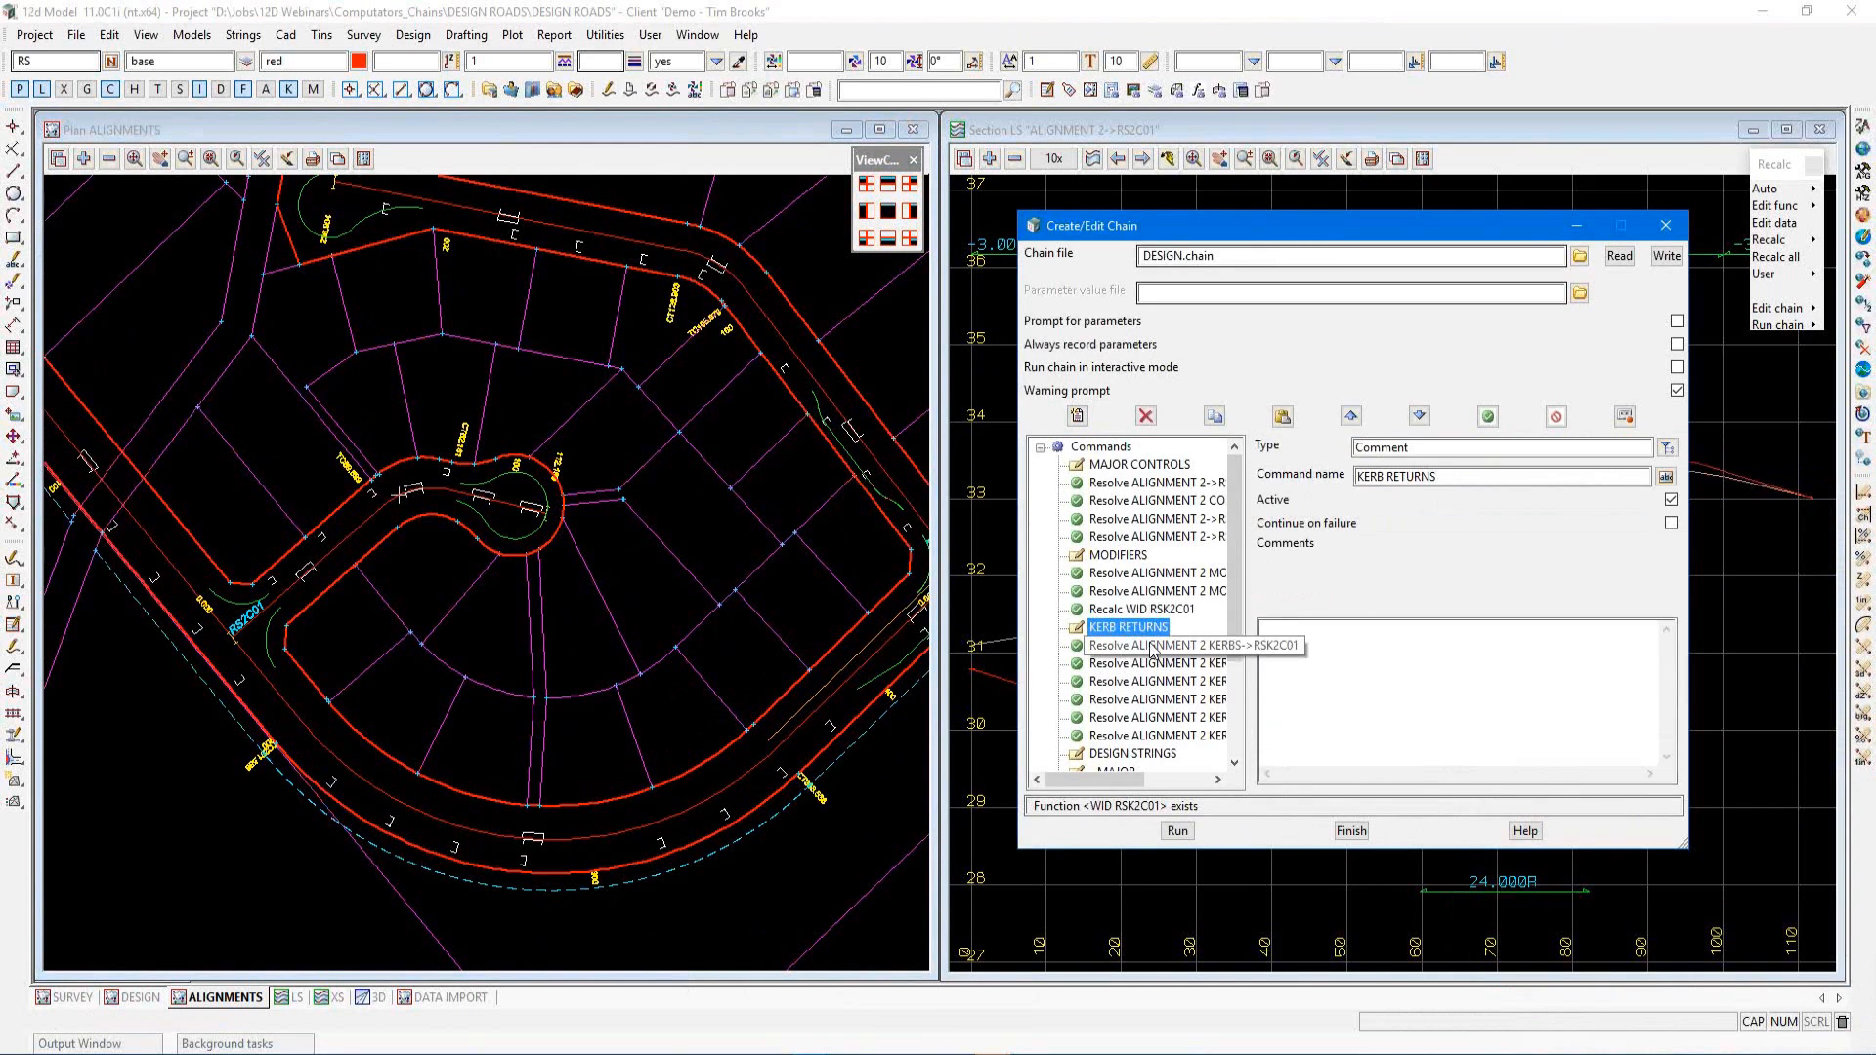
scroll(1173, 614, "down", 4)
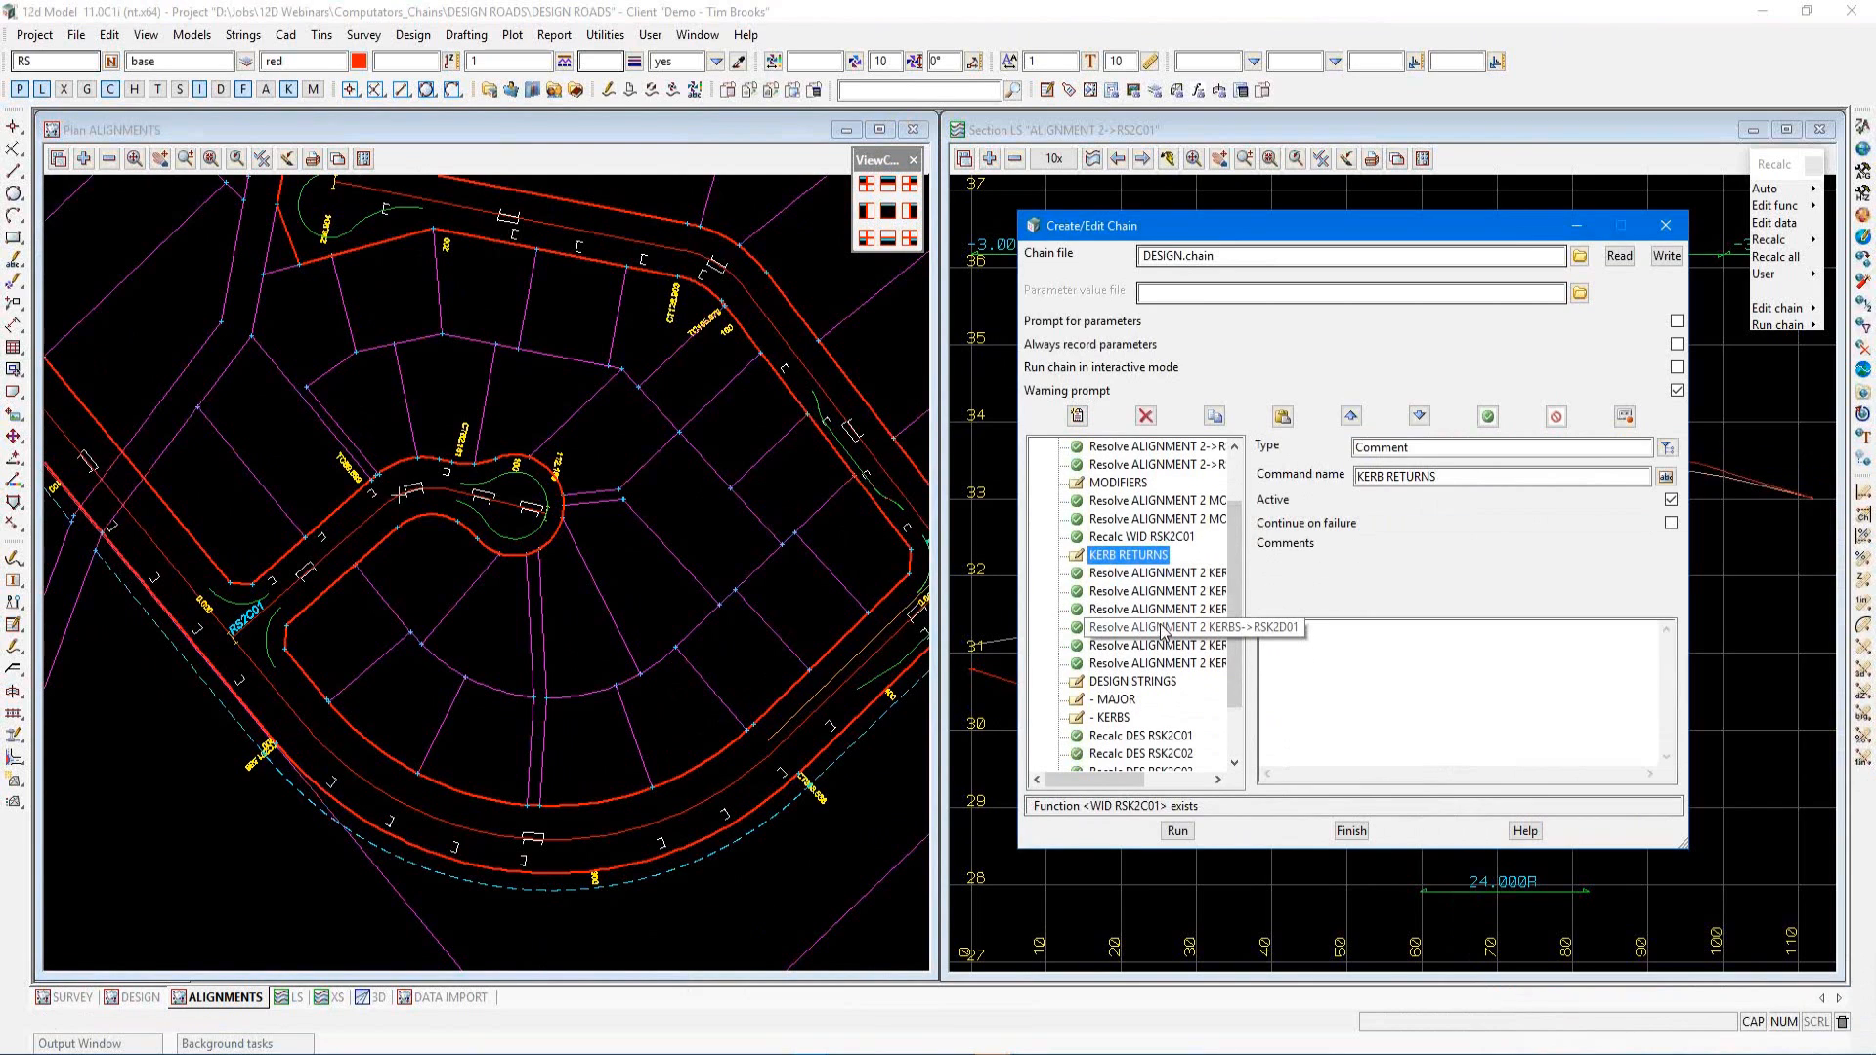
left_click(1162, 613)
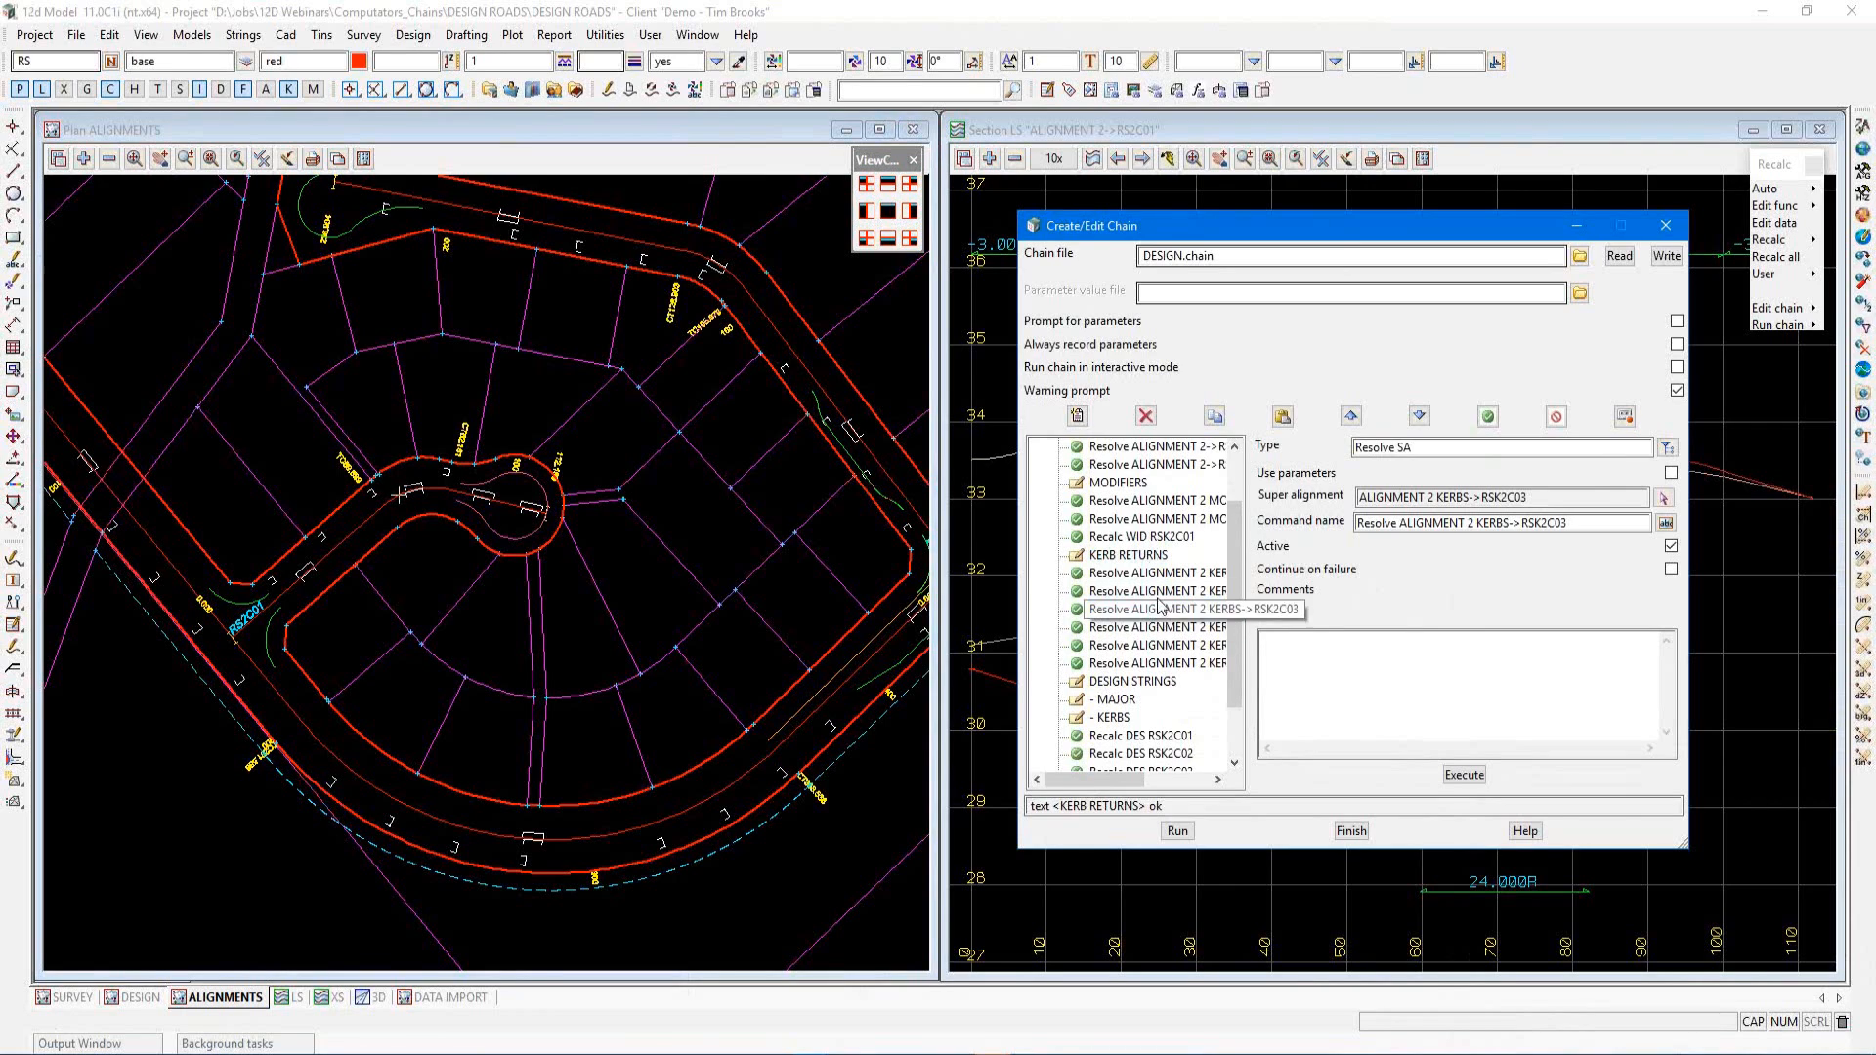
scroll(1160, 596, "down", 1)
scroll(1153, 587, "down", 1)
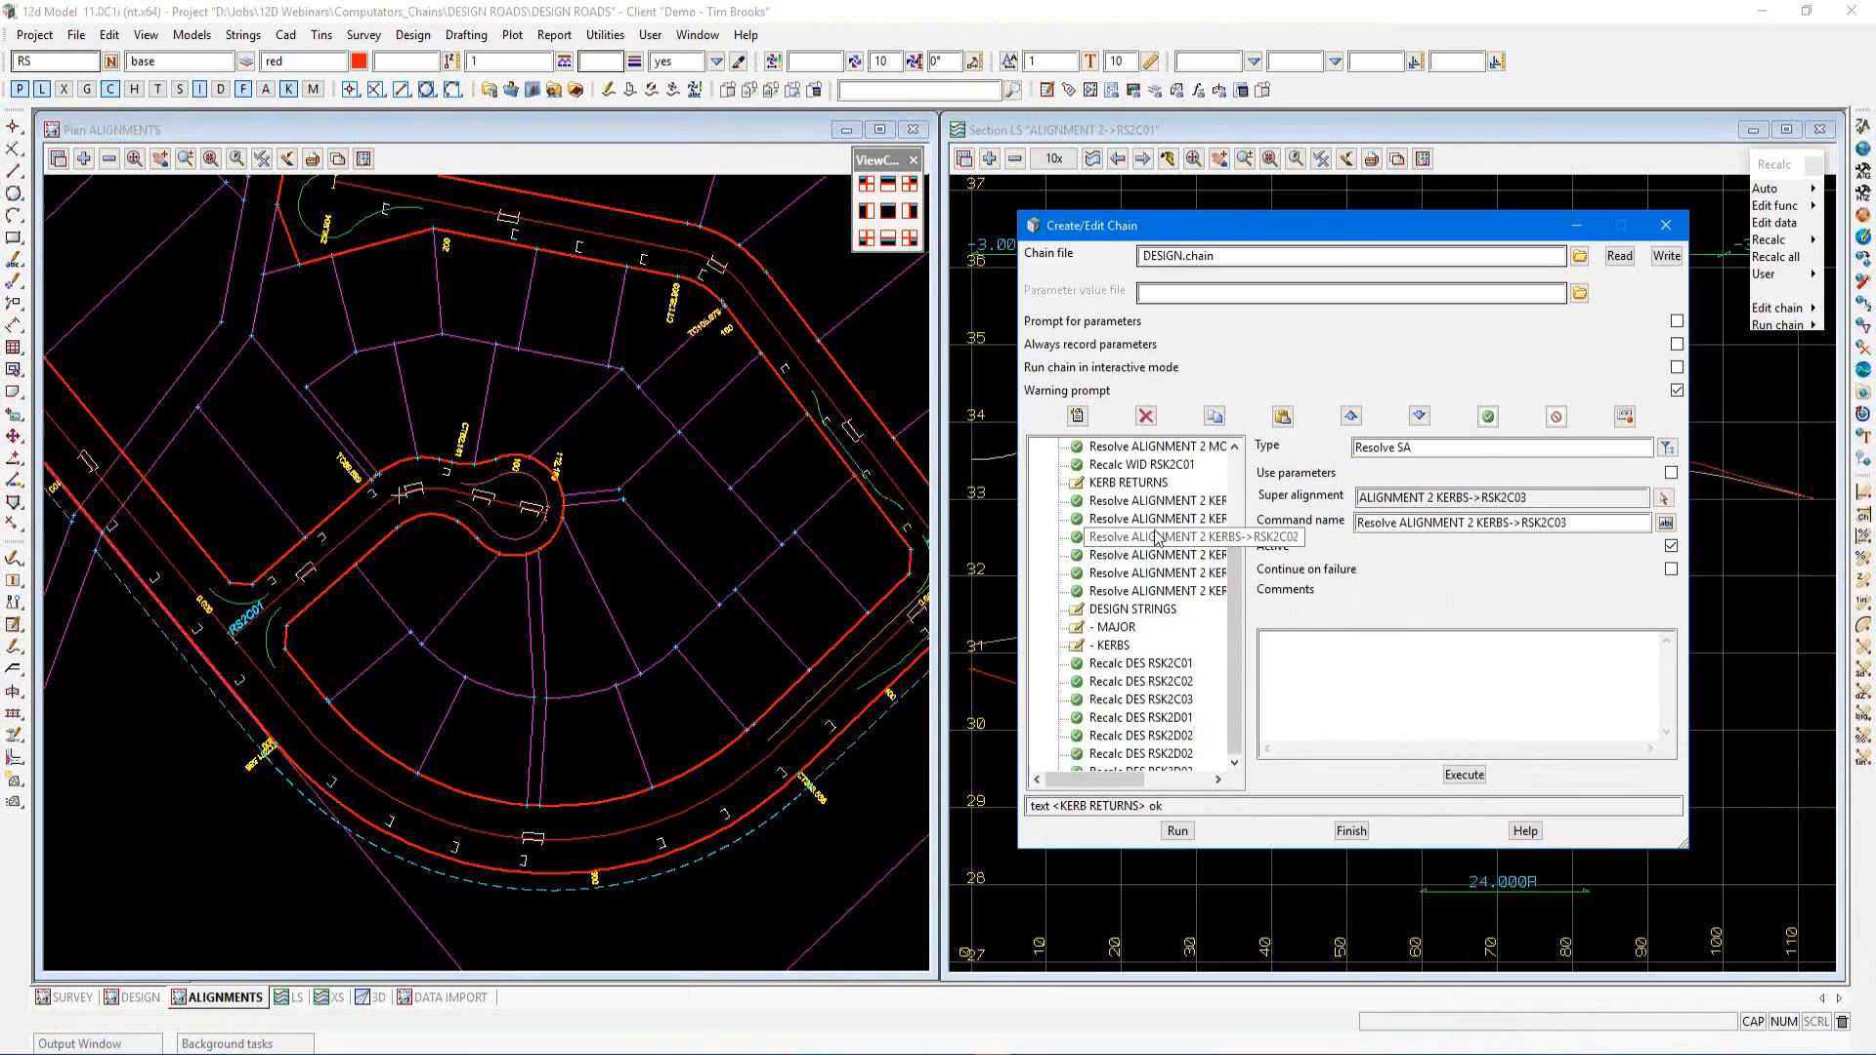
left_click(1132, 611)
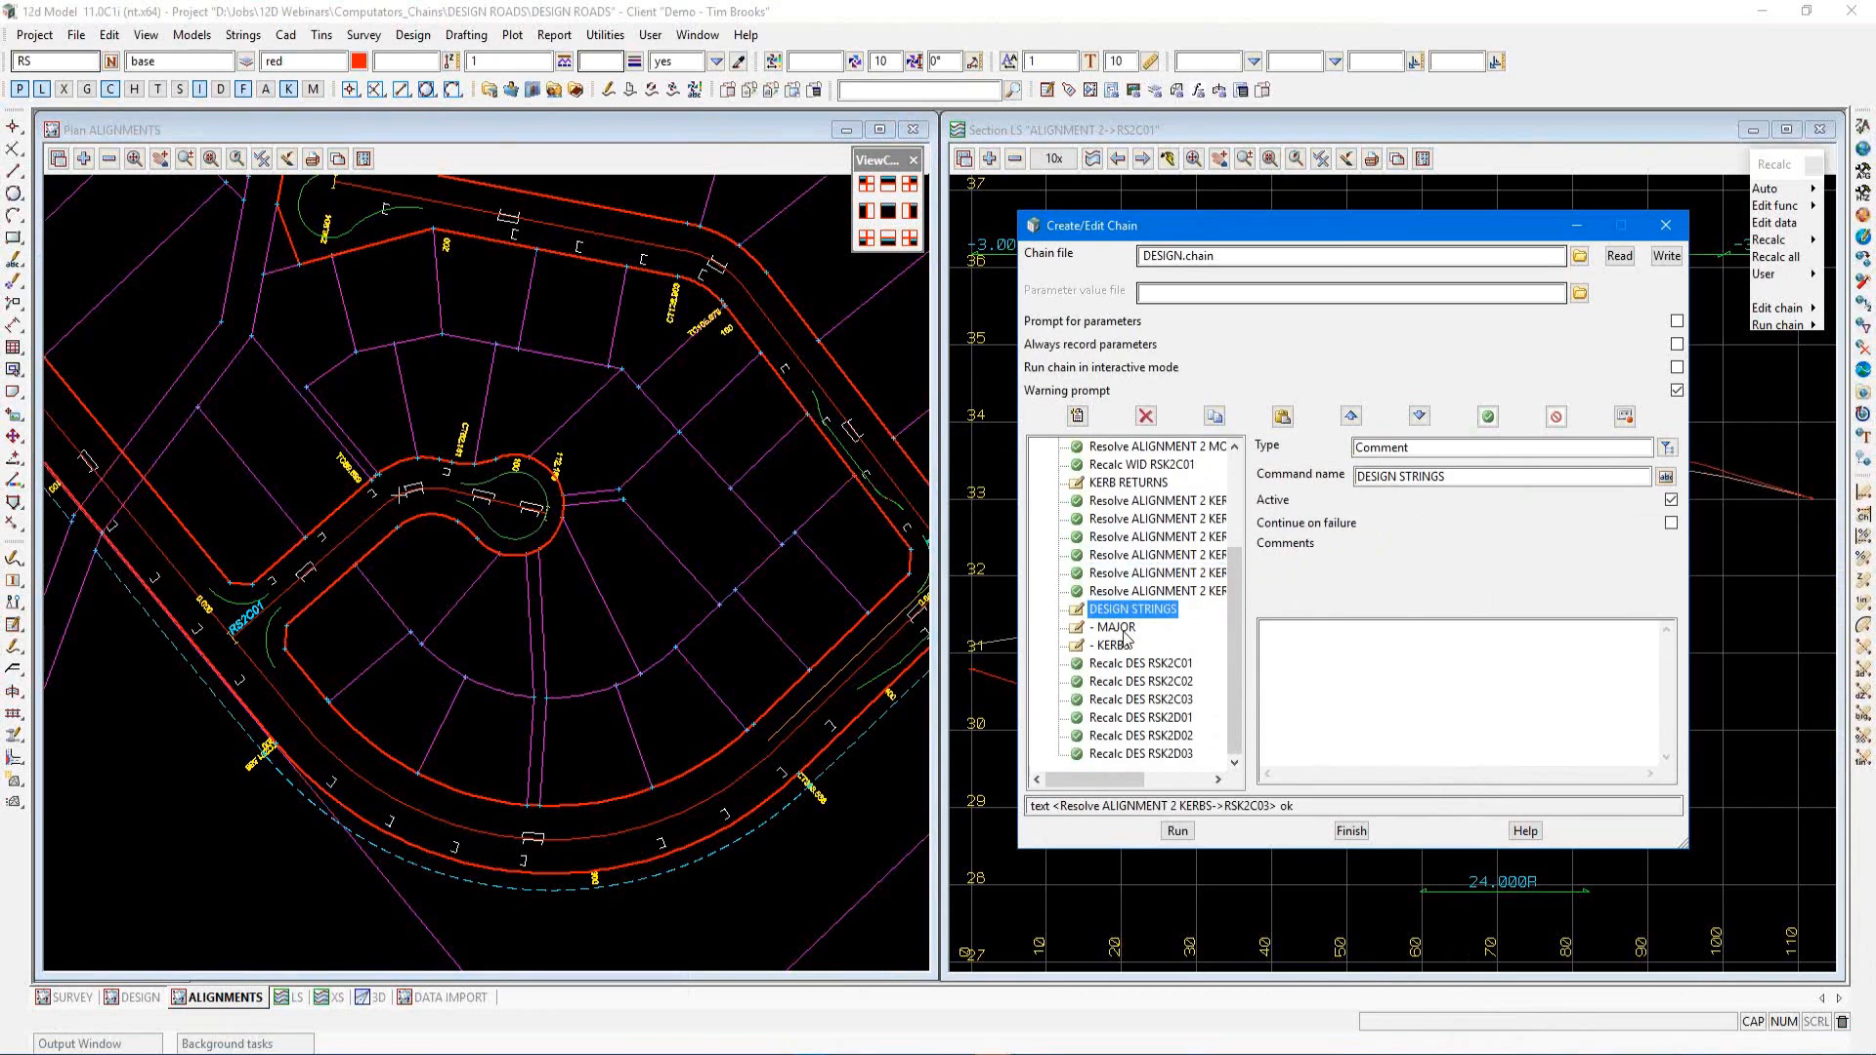
Insert a Function command under the - MAJOR comment using the function DES RS2B01
left_click(1119, 628)
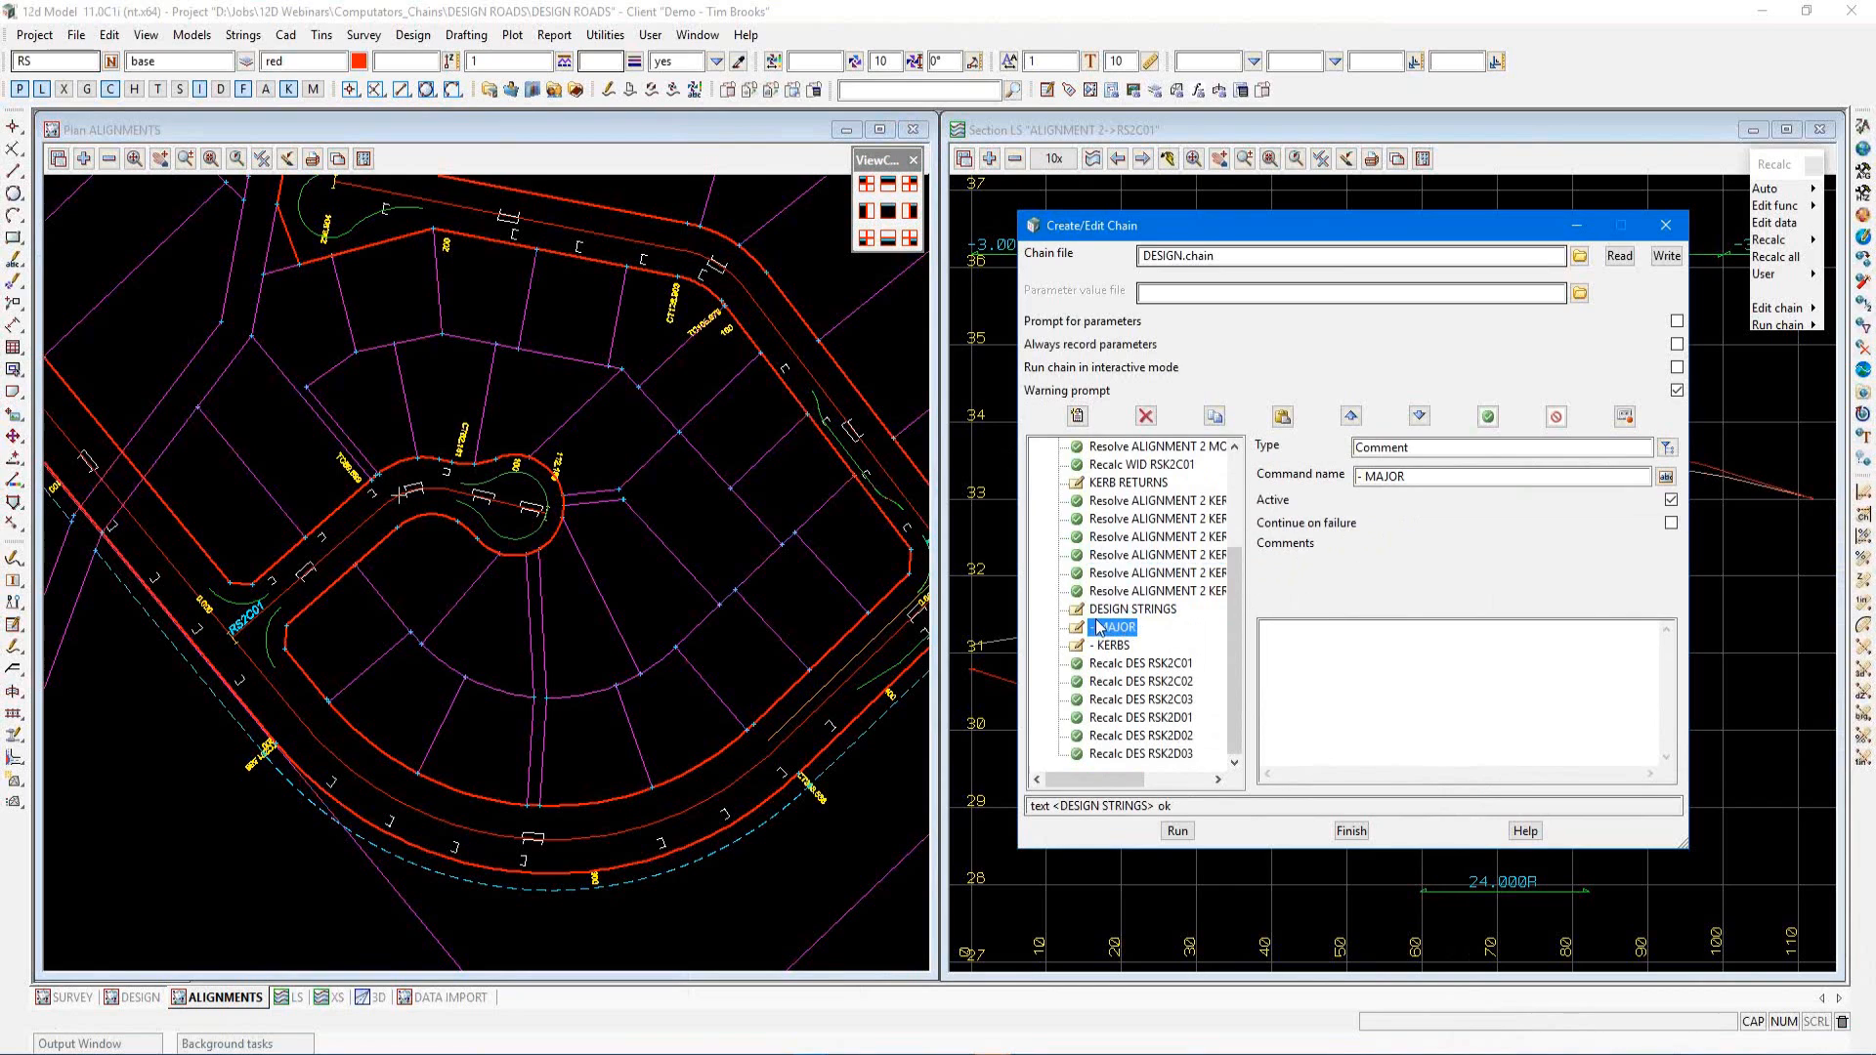
left_click(1078, 423)
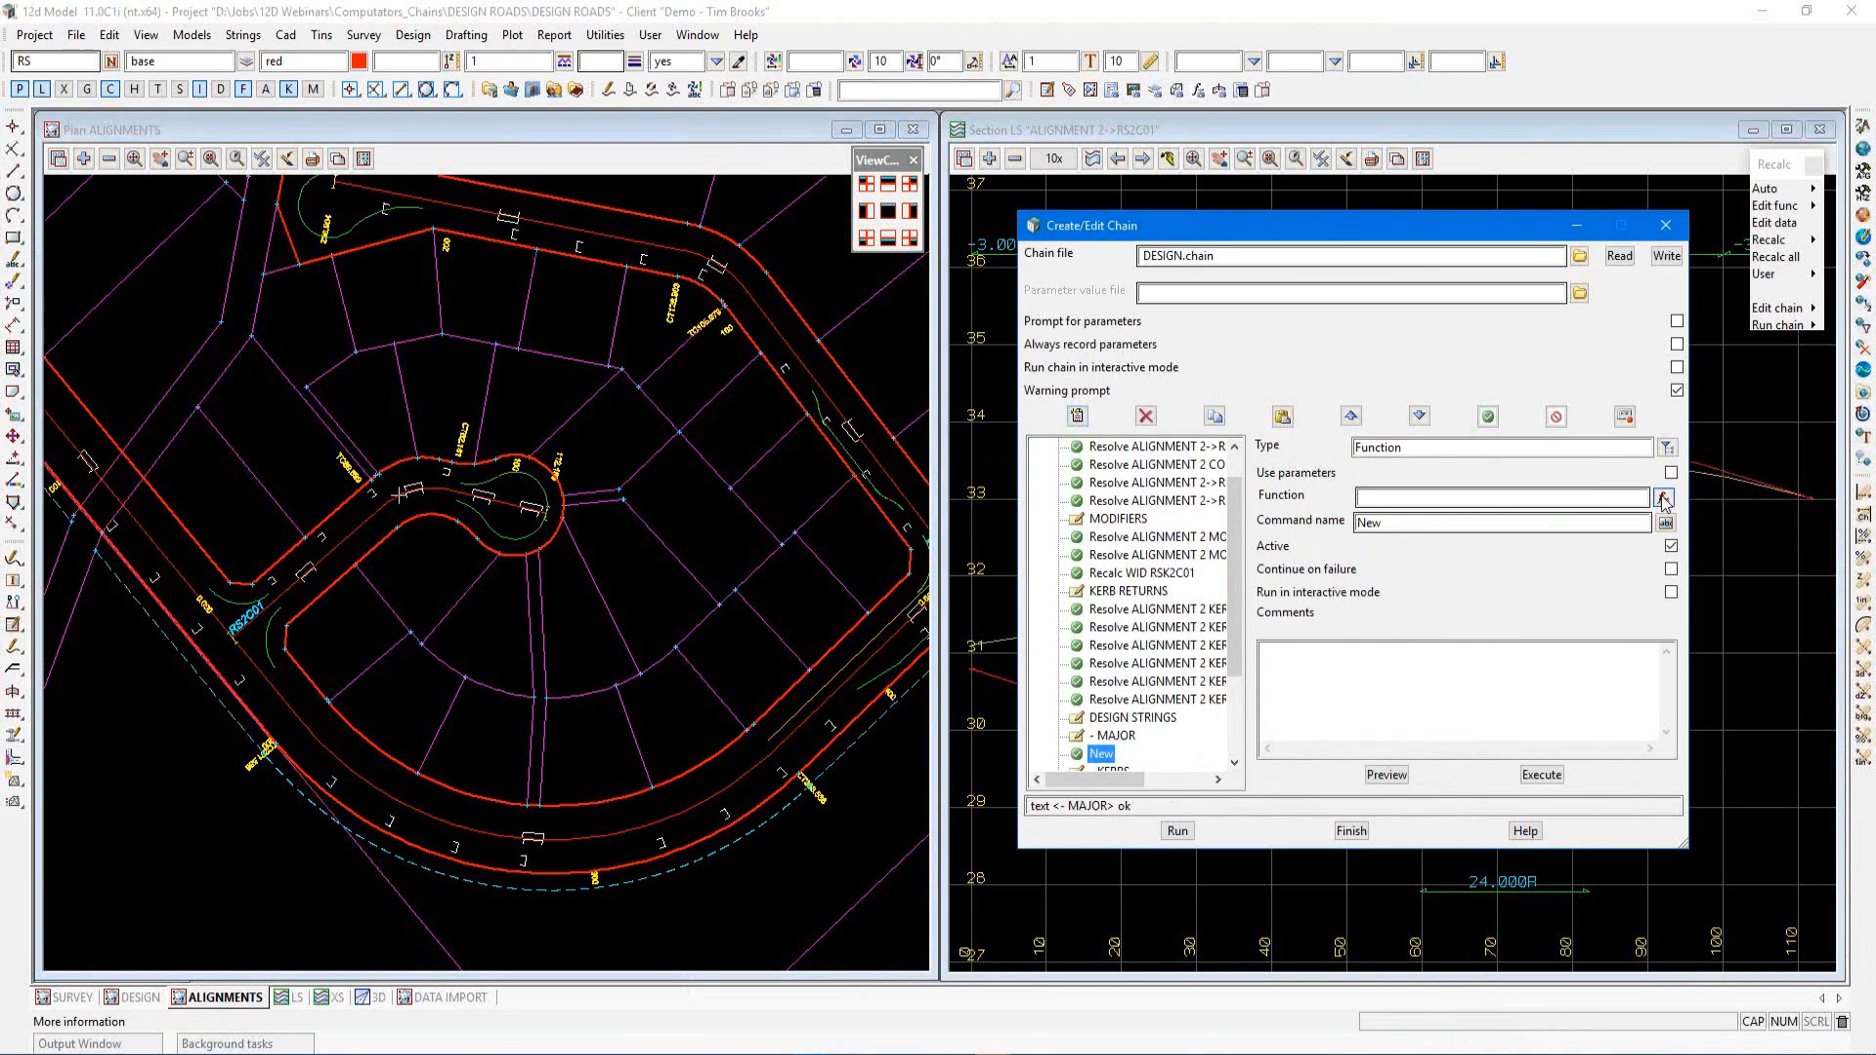
left_click(1664, 499)
double_click(1520, 526)
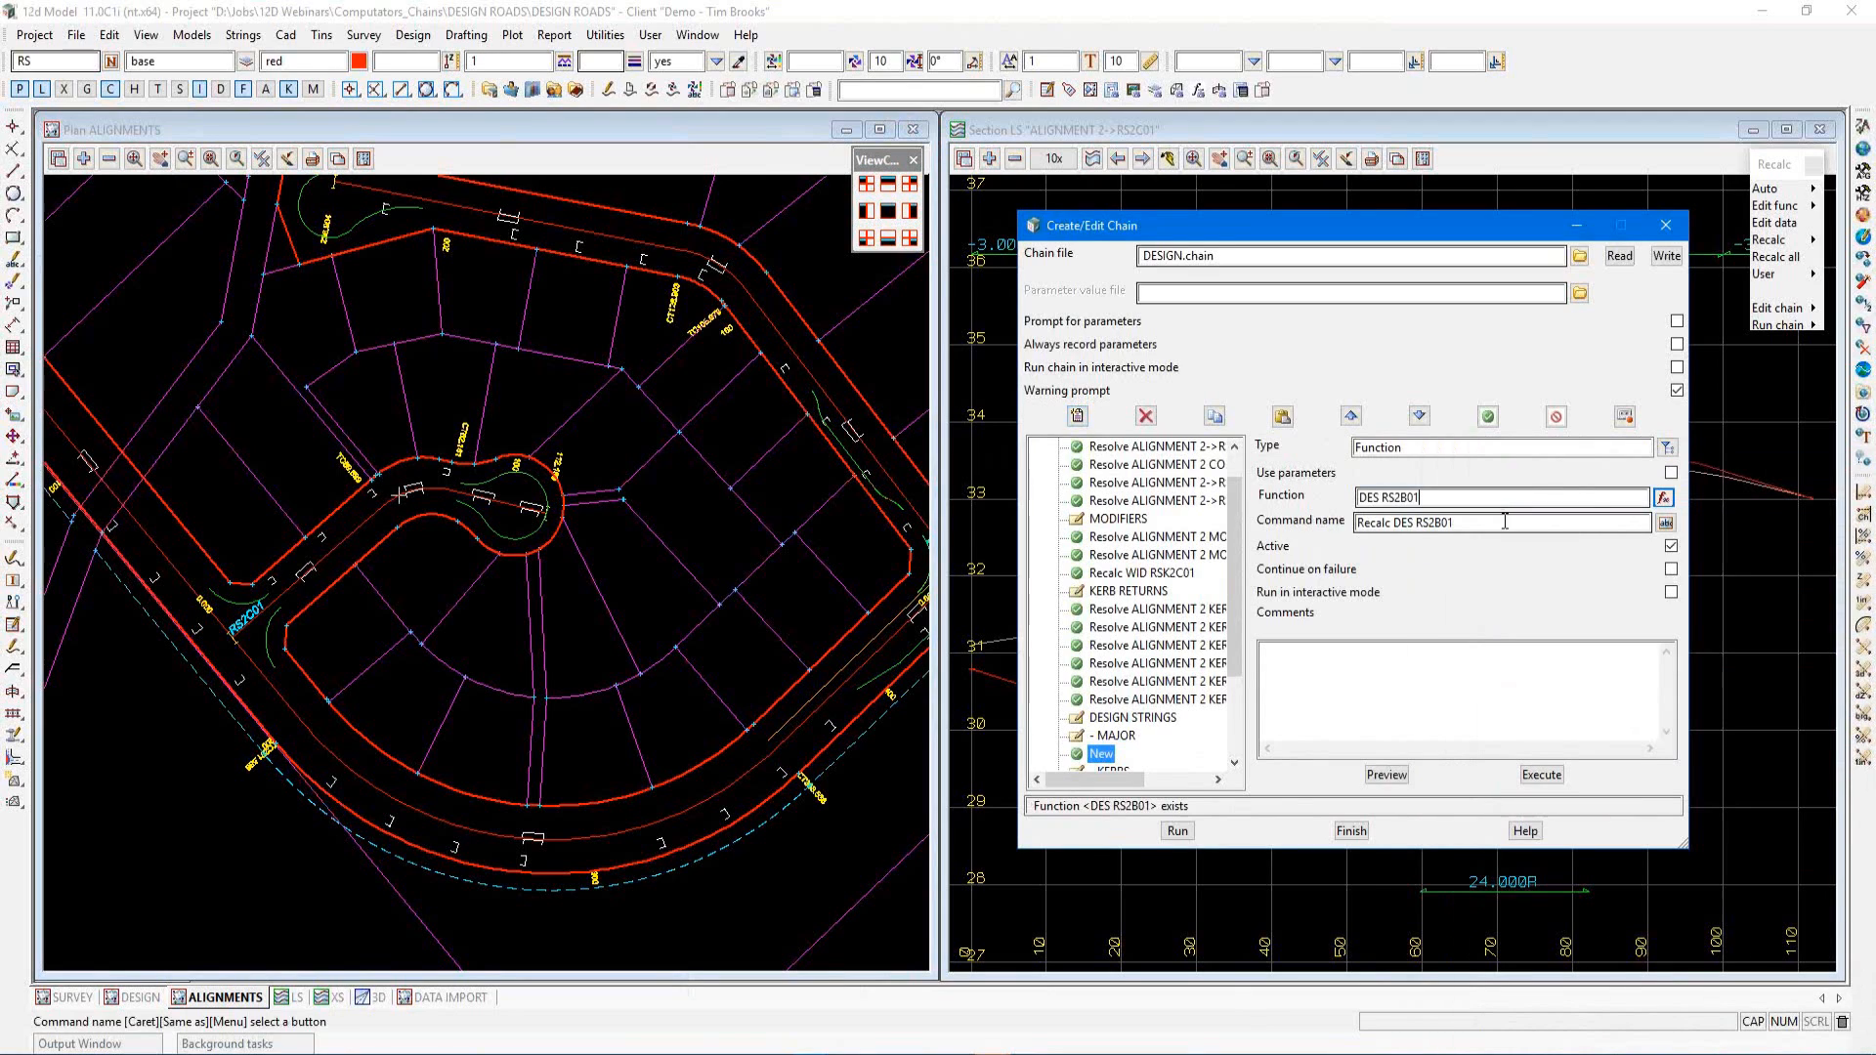
Insert two more Function commands below it using the functions DES RS2C01 and DES RS2D01
left_click(1076, 415)
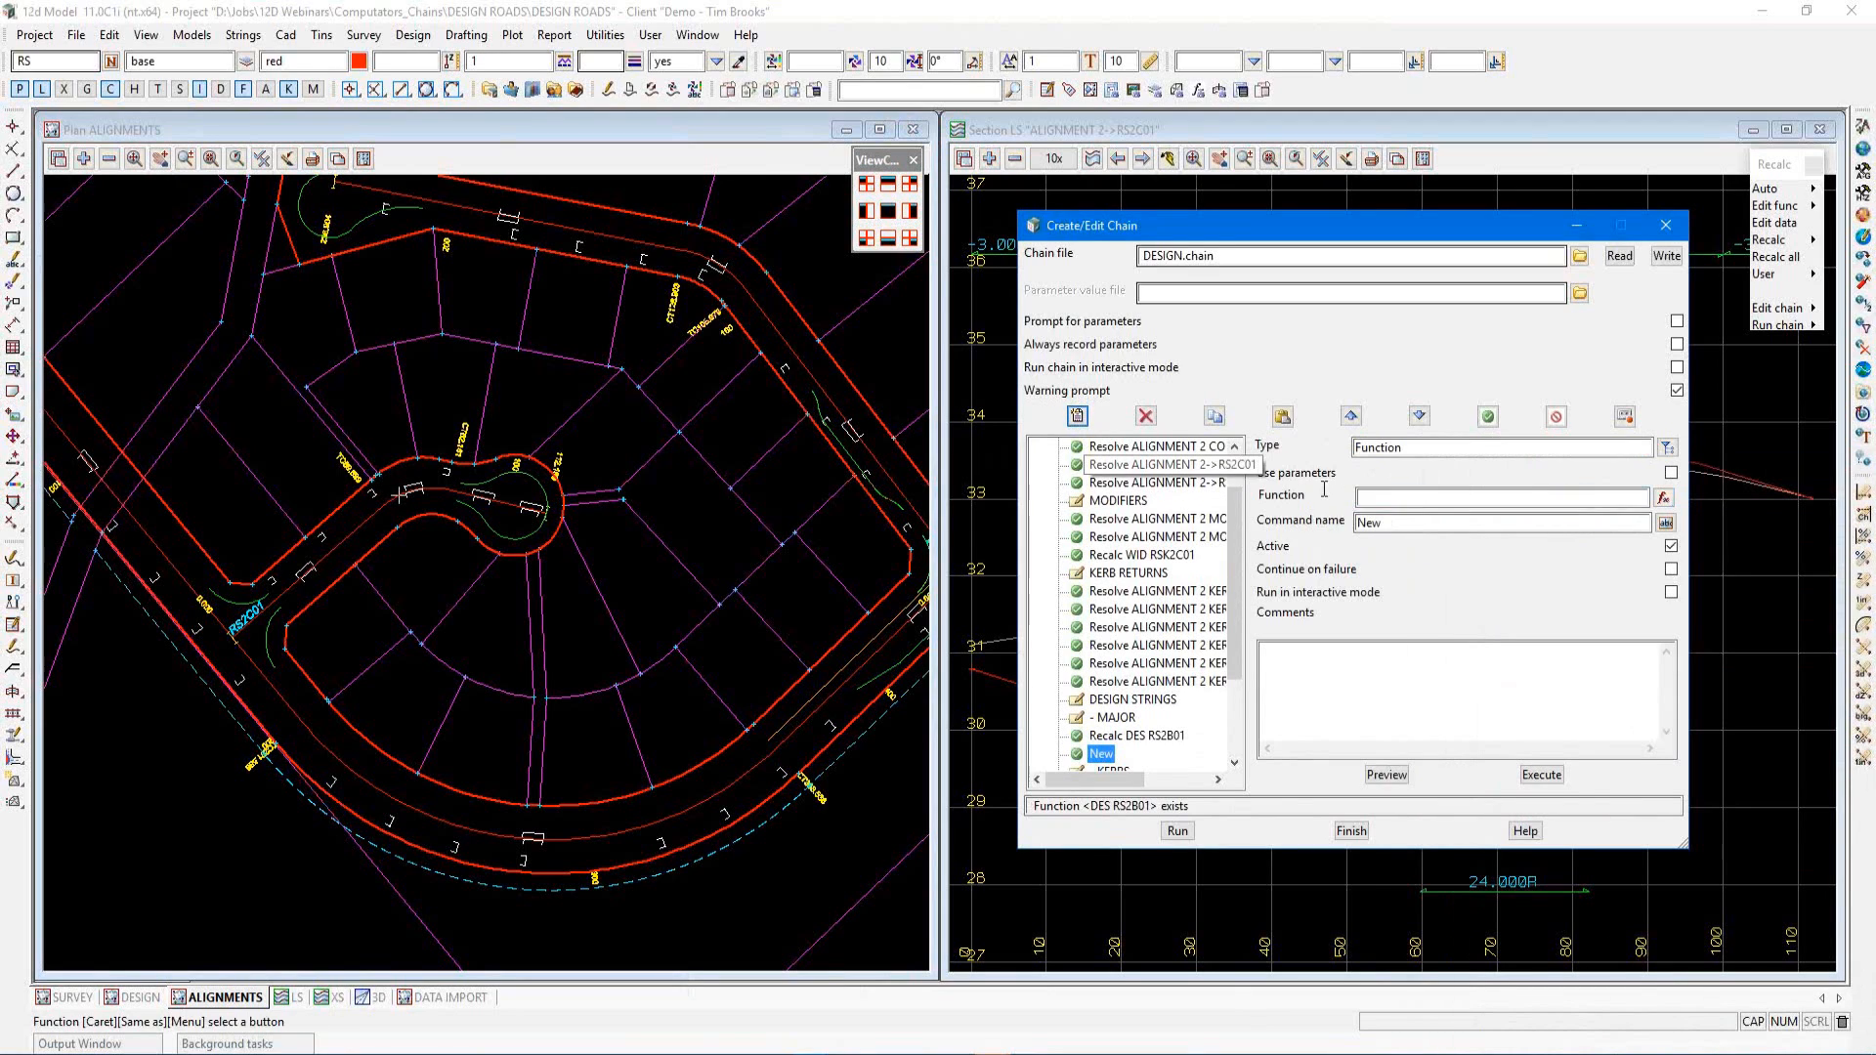
left_click(1664, 499)
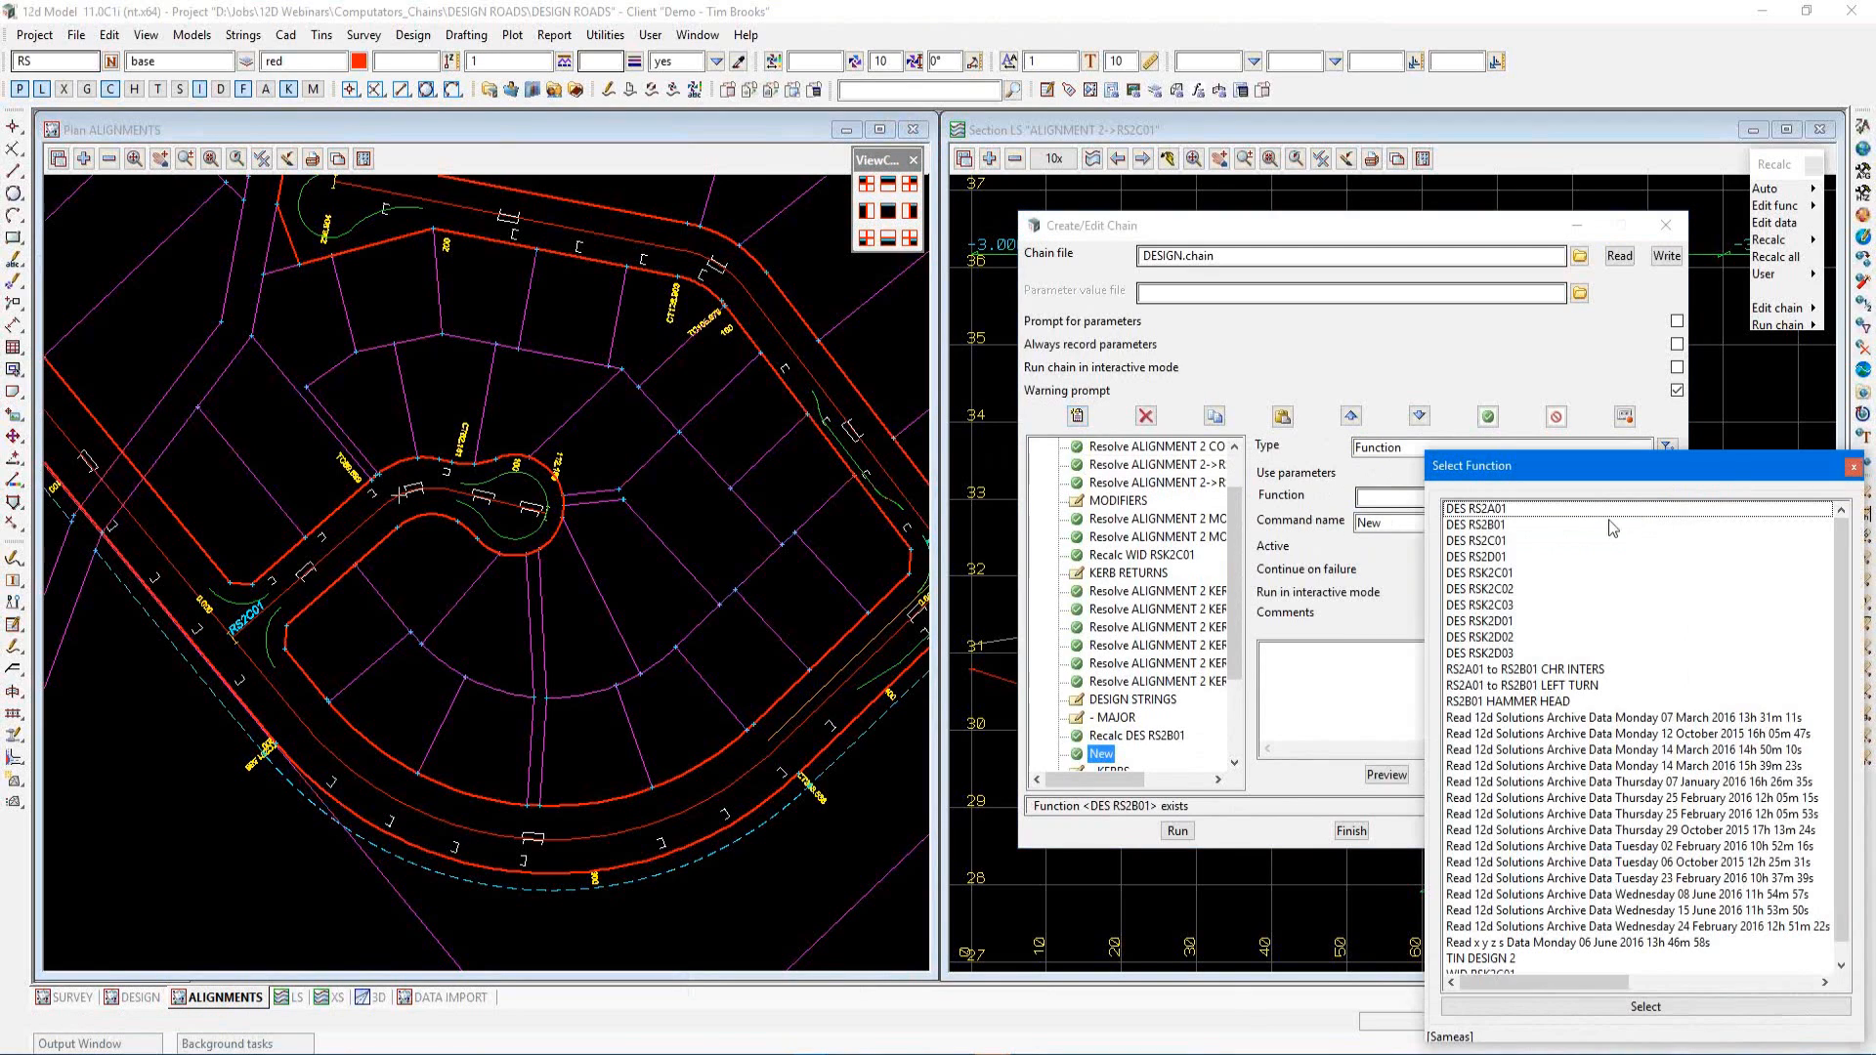
double_click(1495, 541)
left_click(1076, 414)
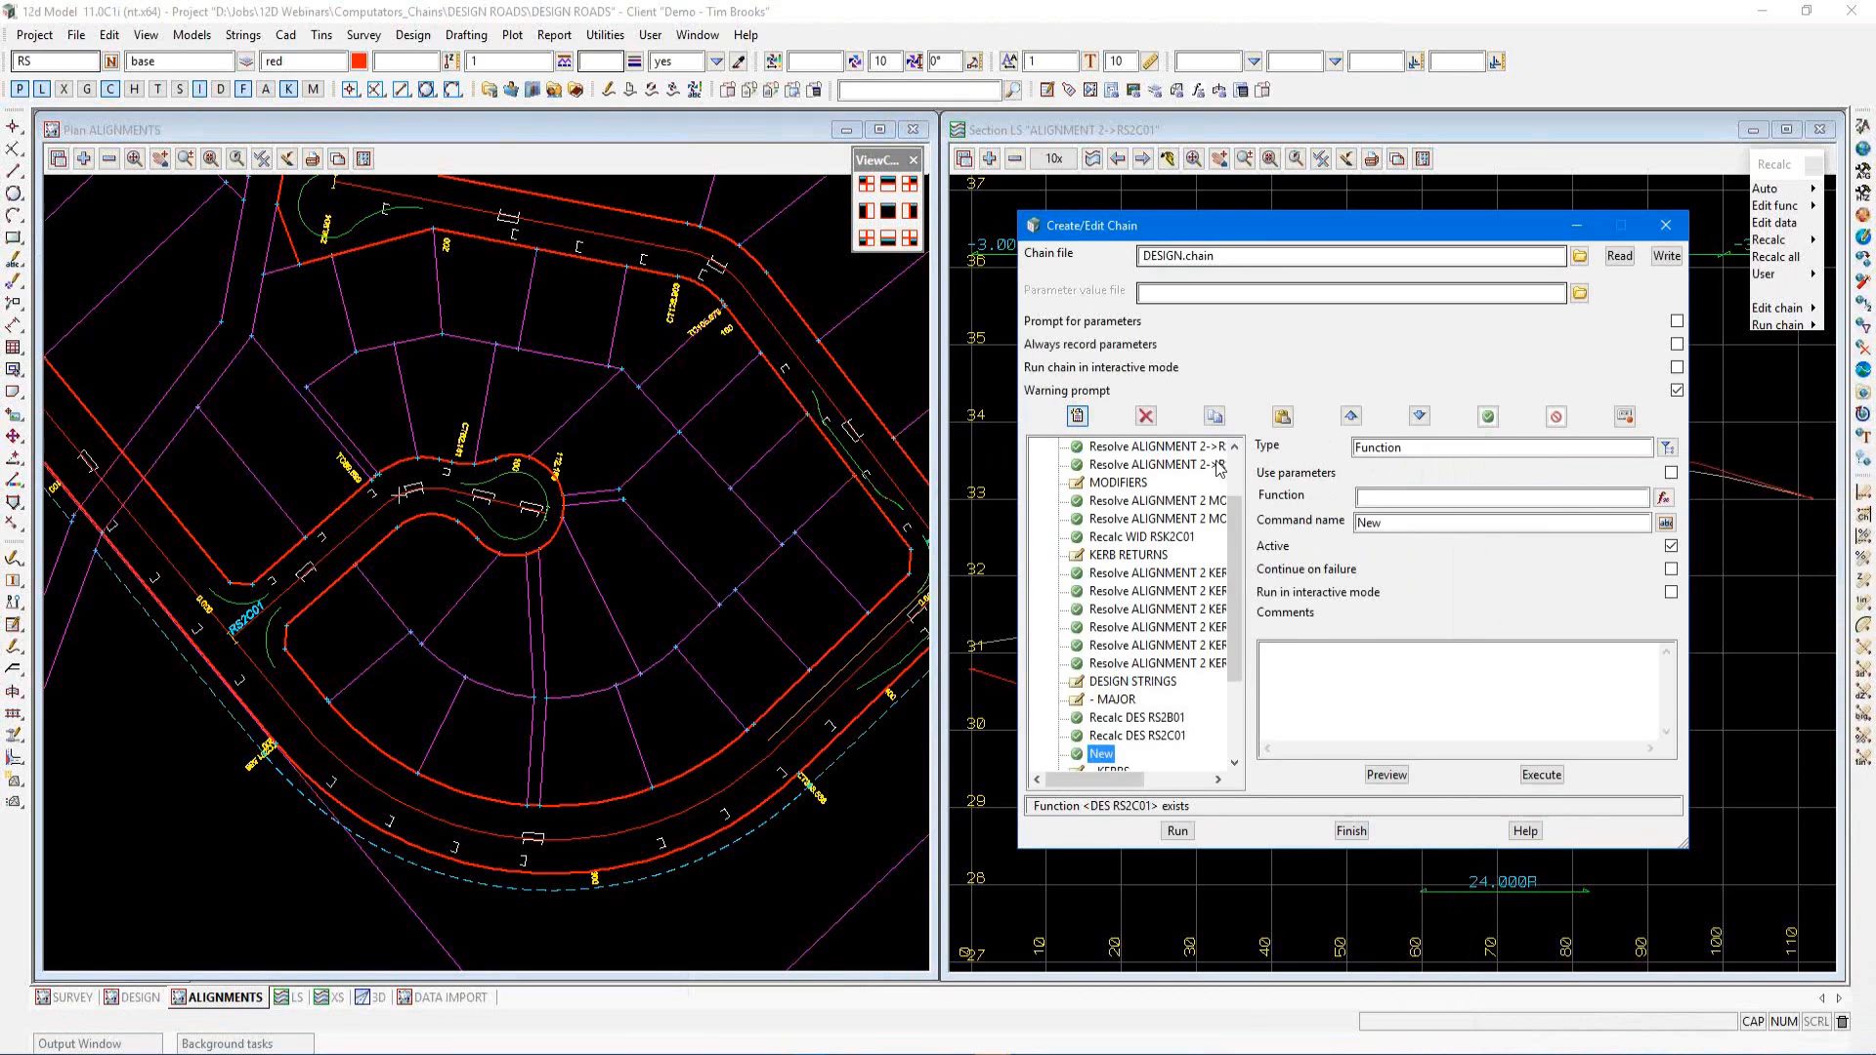
left_click(1664, 497)
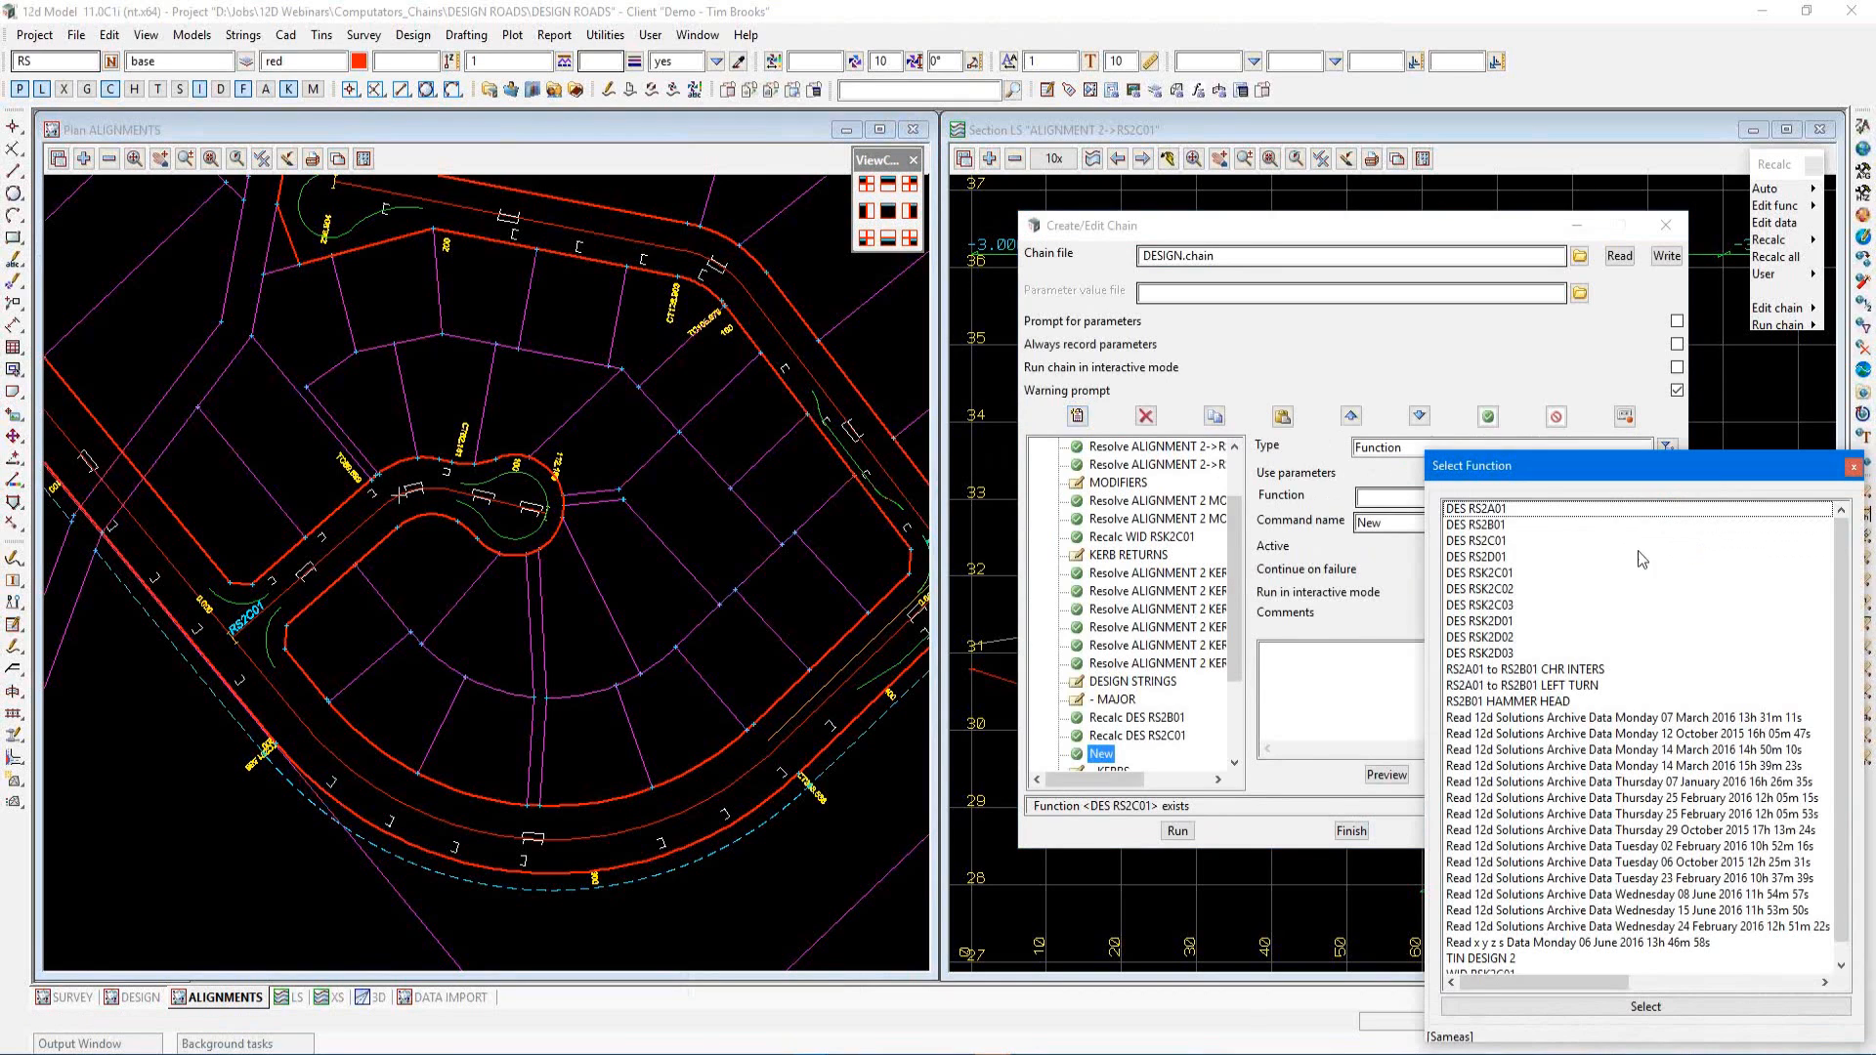
double_click(1483, 557)
Add a Comment command named TIN at the end of the chain, after the last kerb recalc command
left_click(1128, 736)
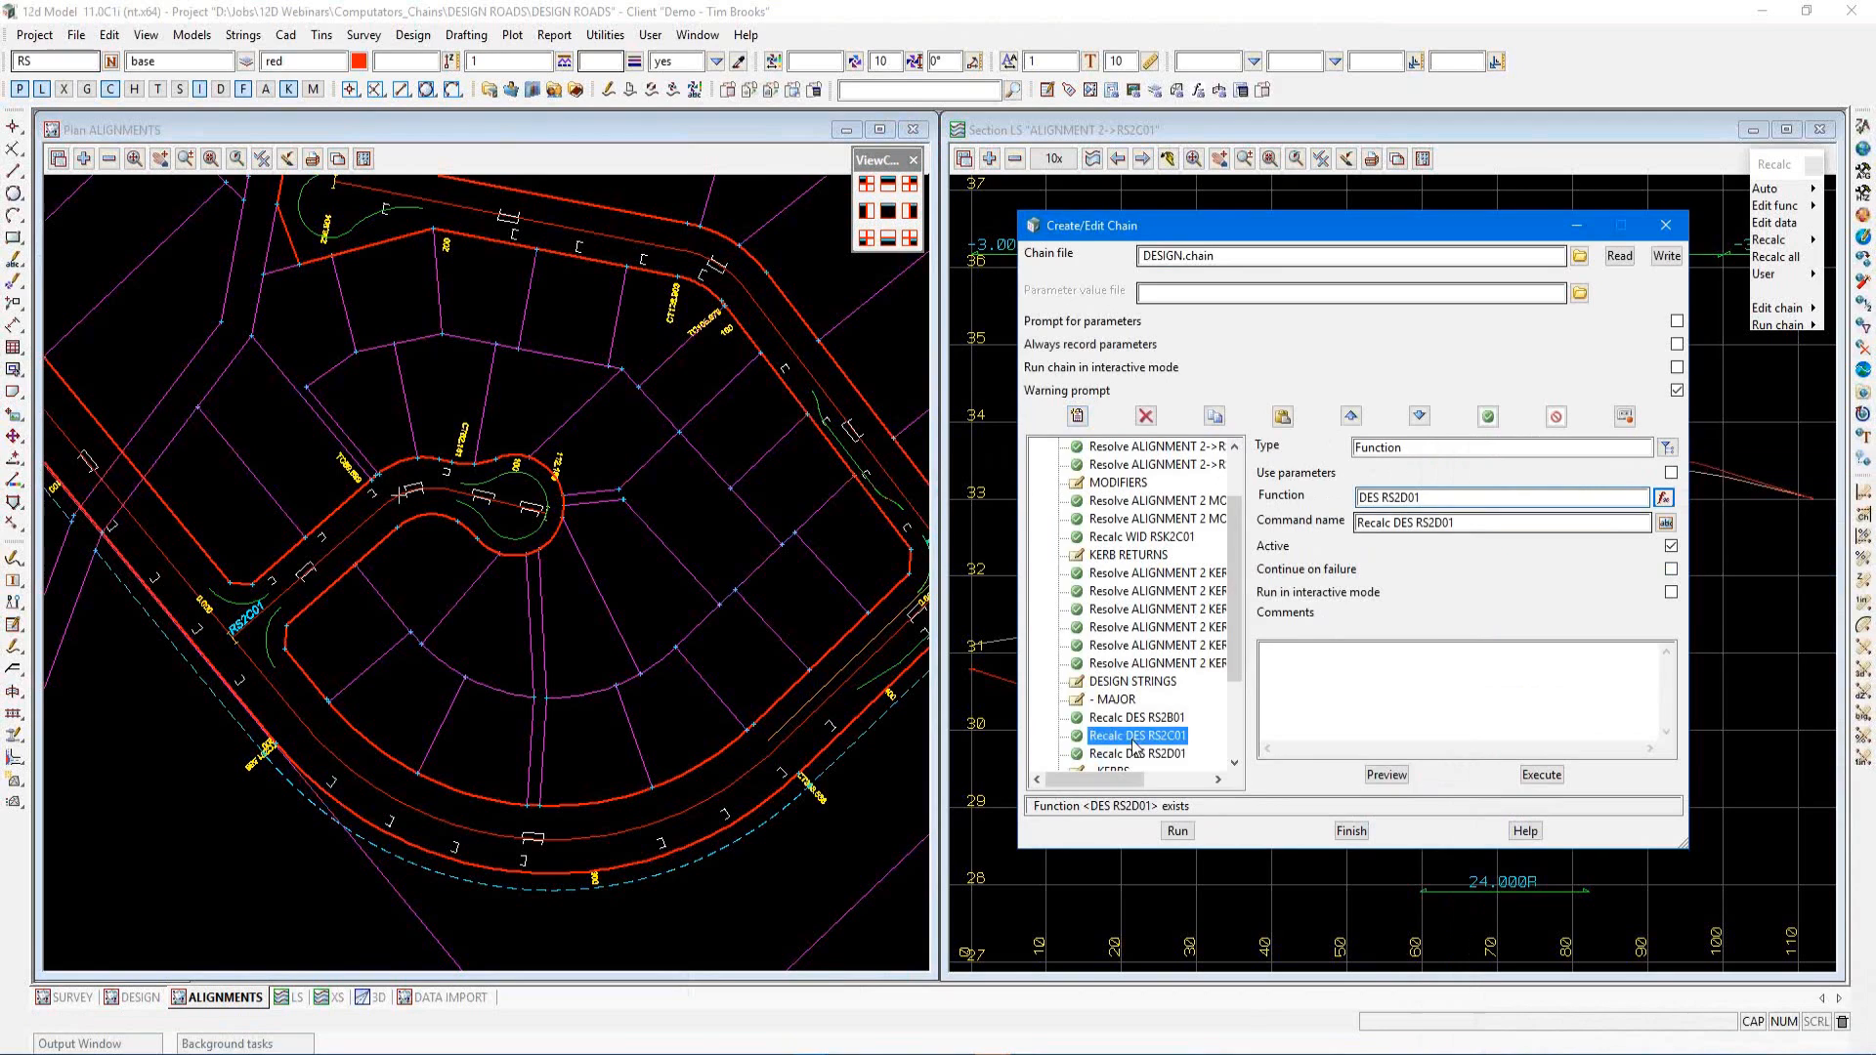
scroll(1114, 665, "down", 3)
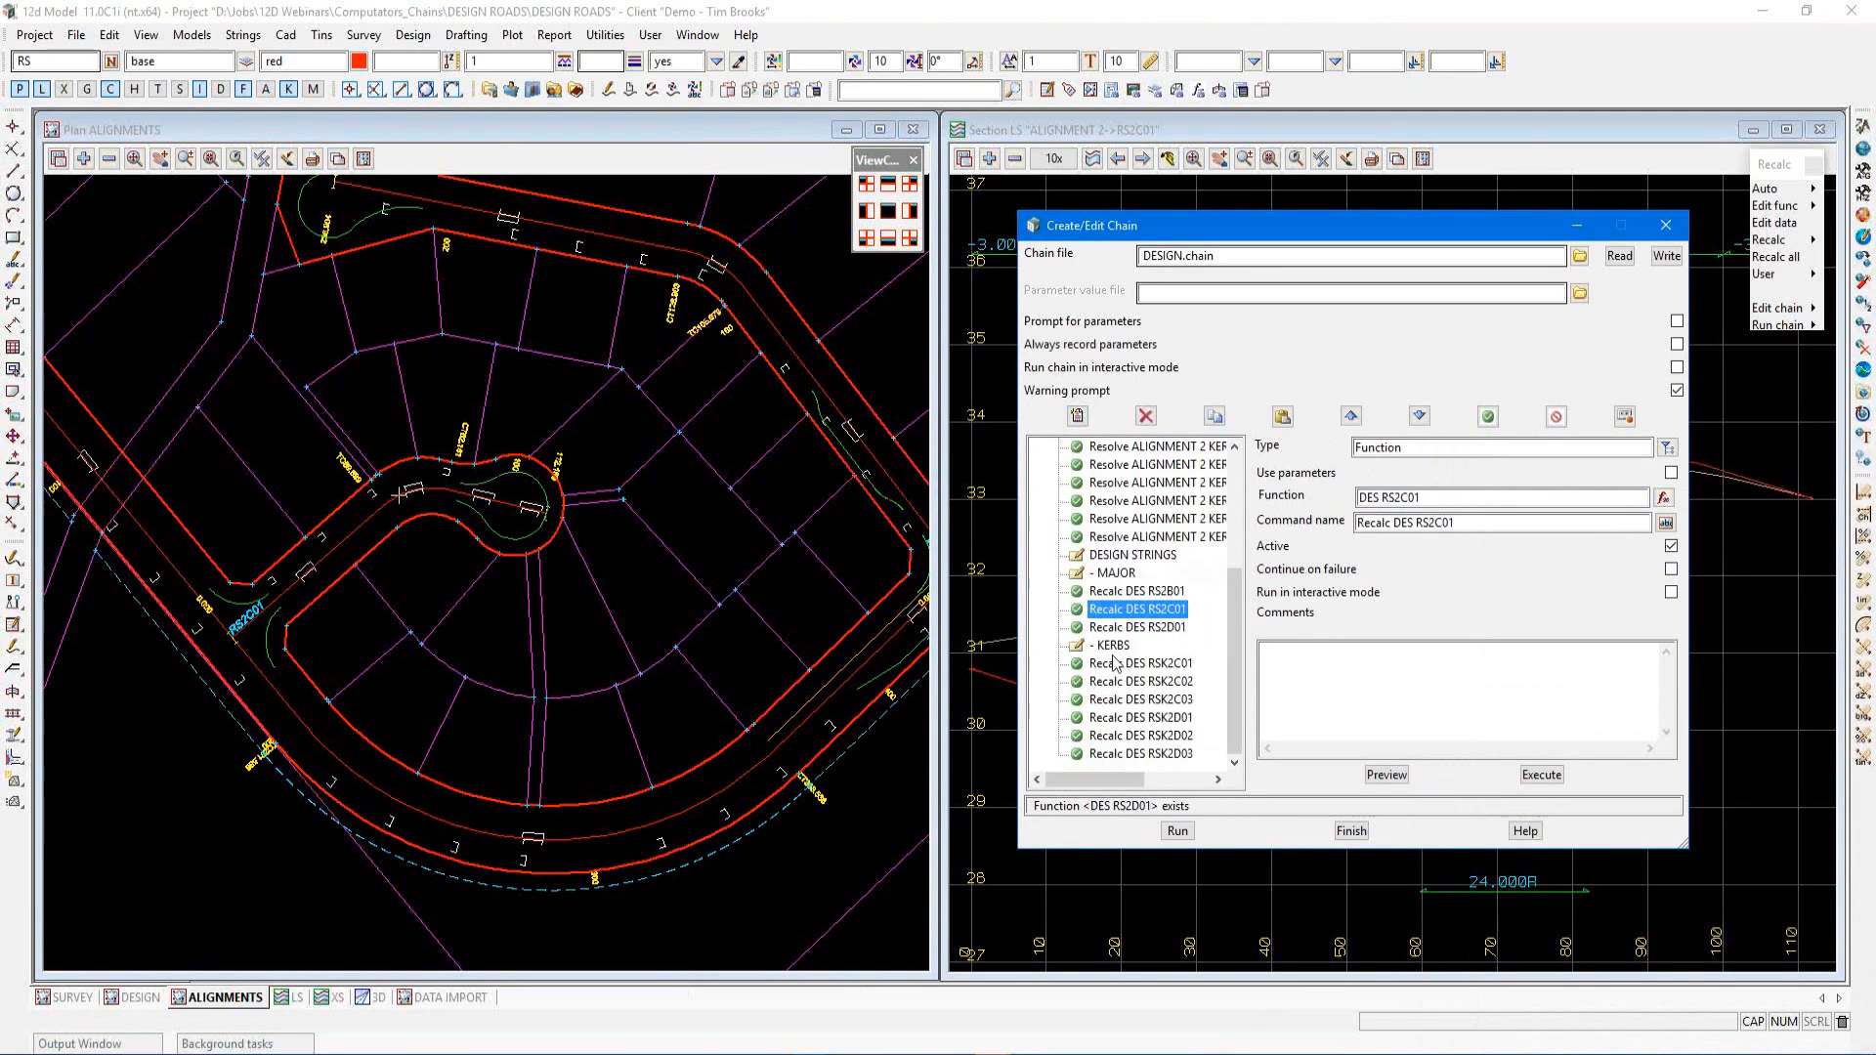
left_click(1117, 663)
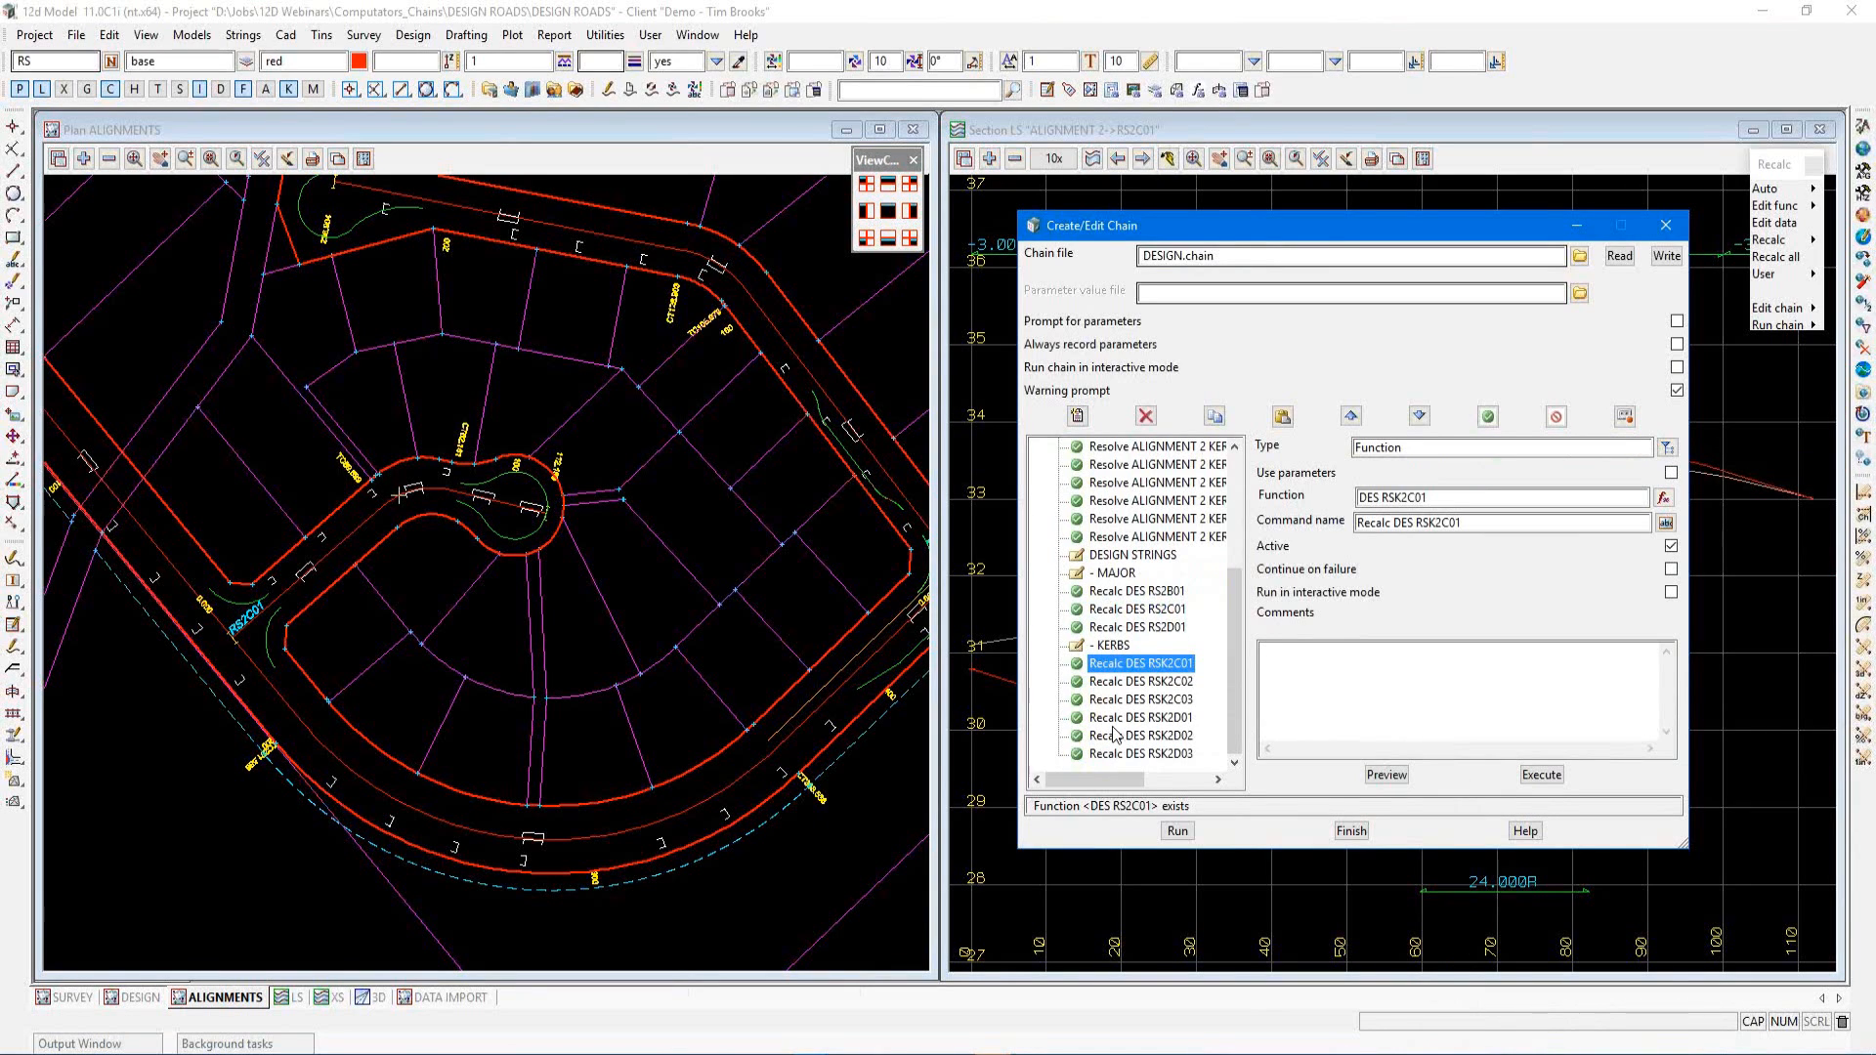
left_click(1134, 755)
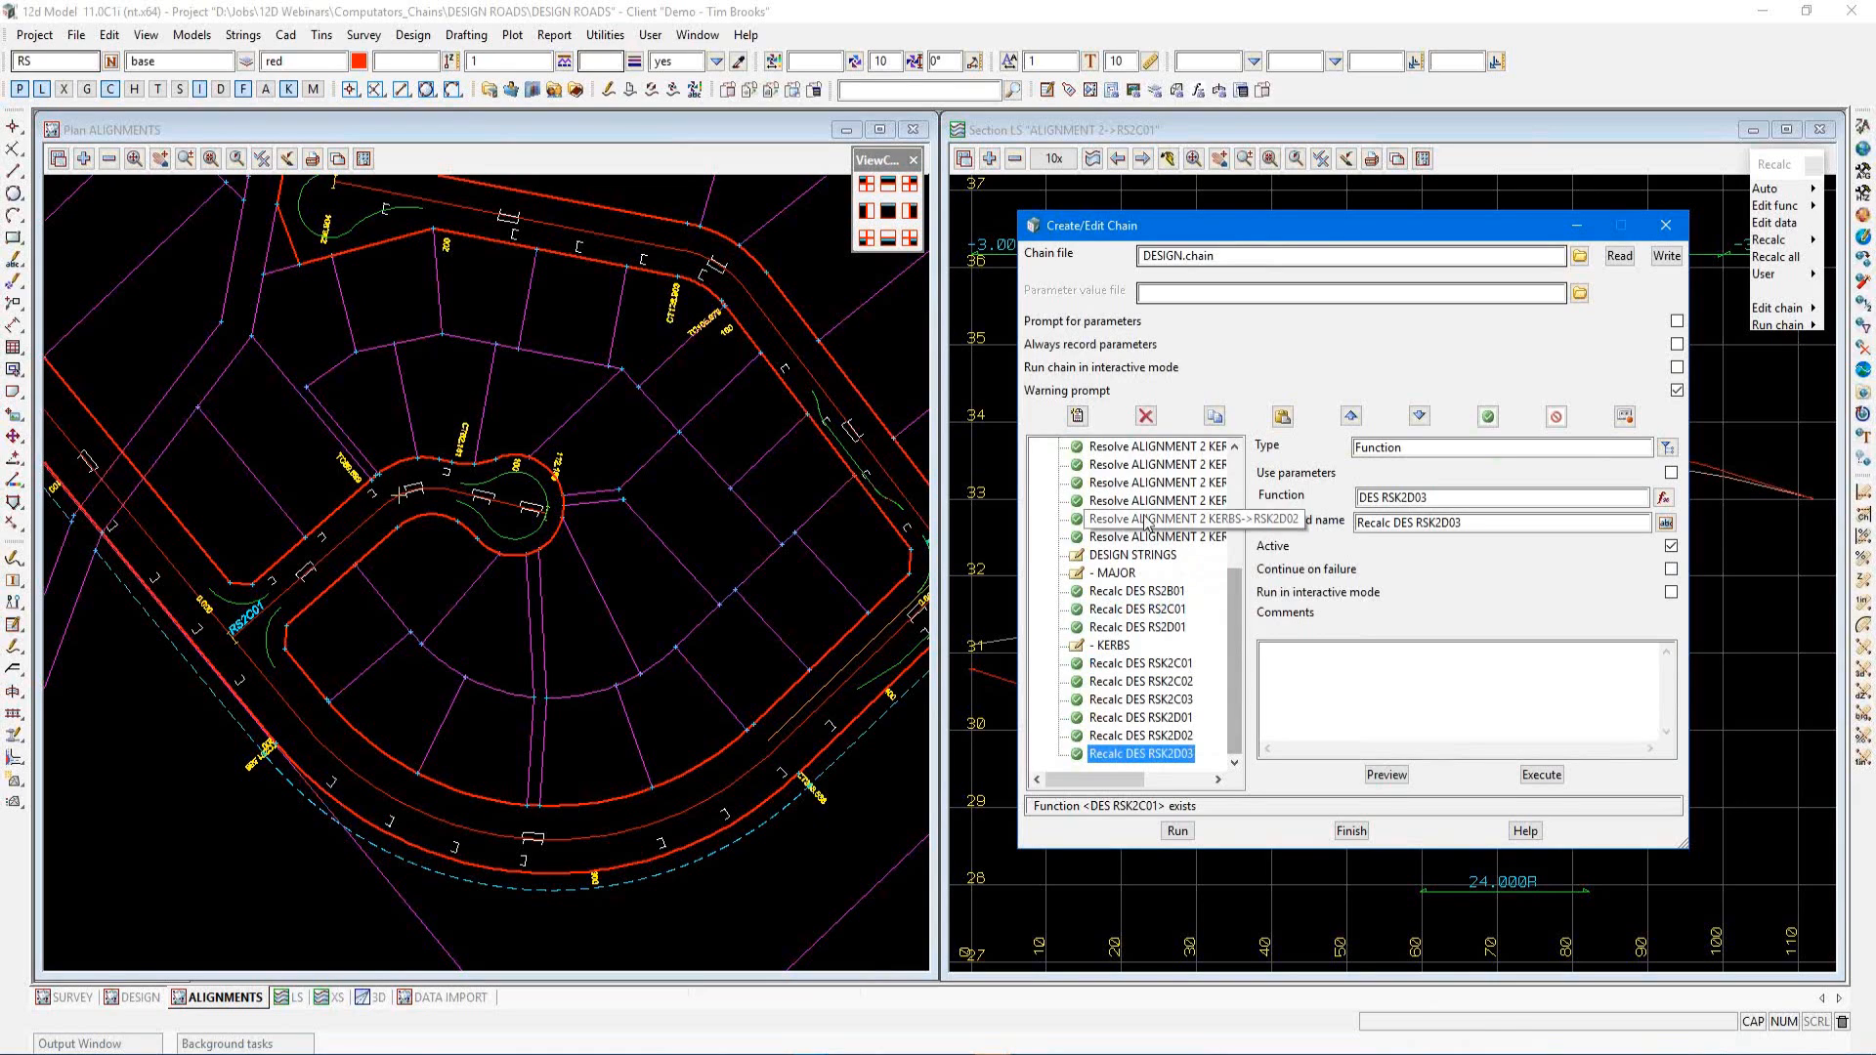
left_click(1078, 418)
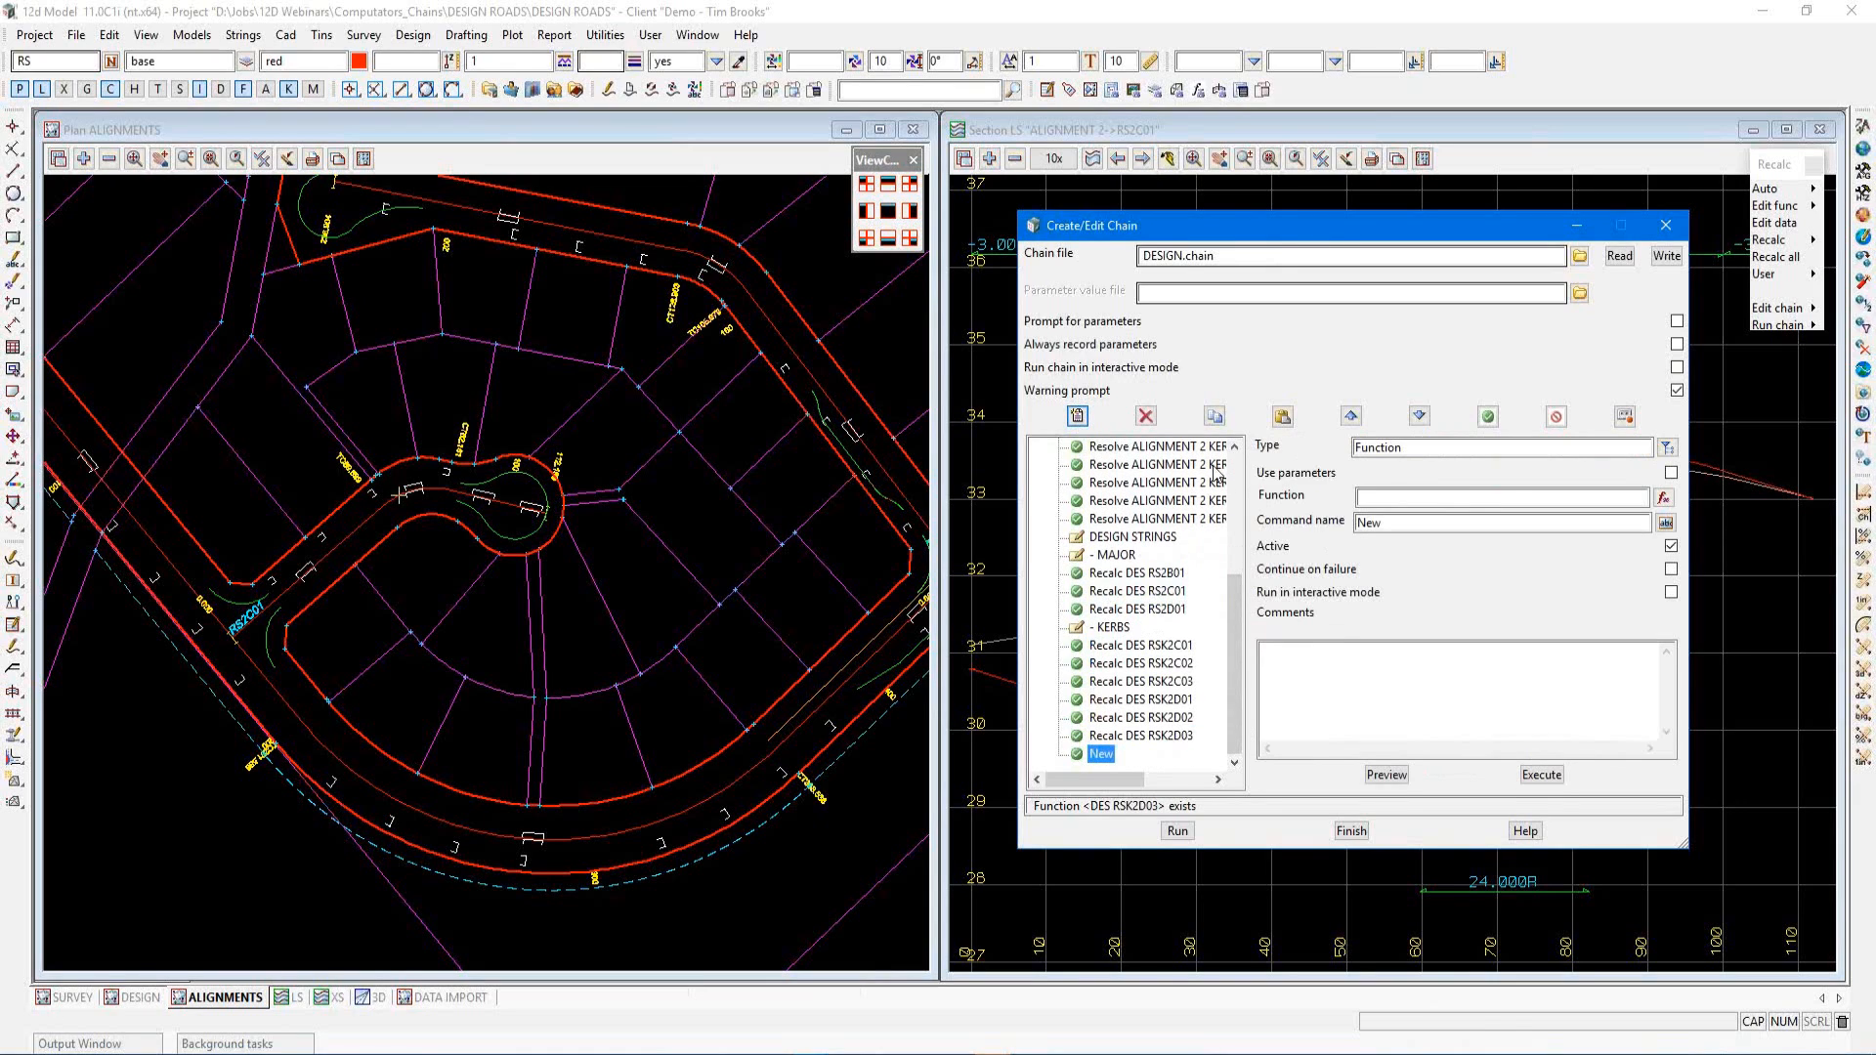
left_click(1668, 447)
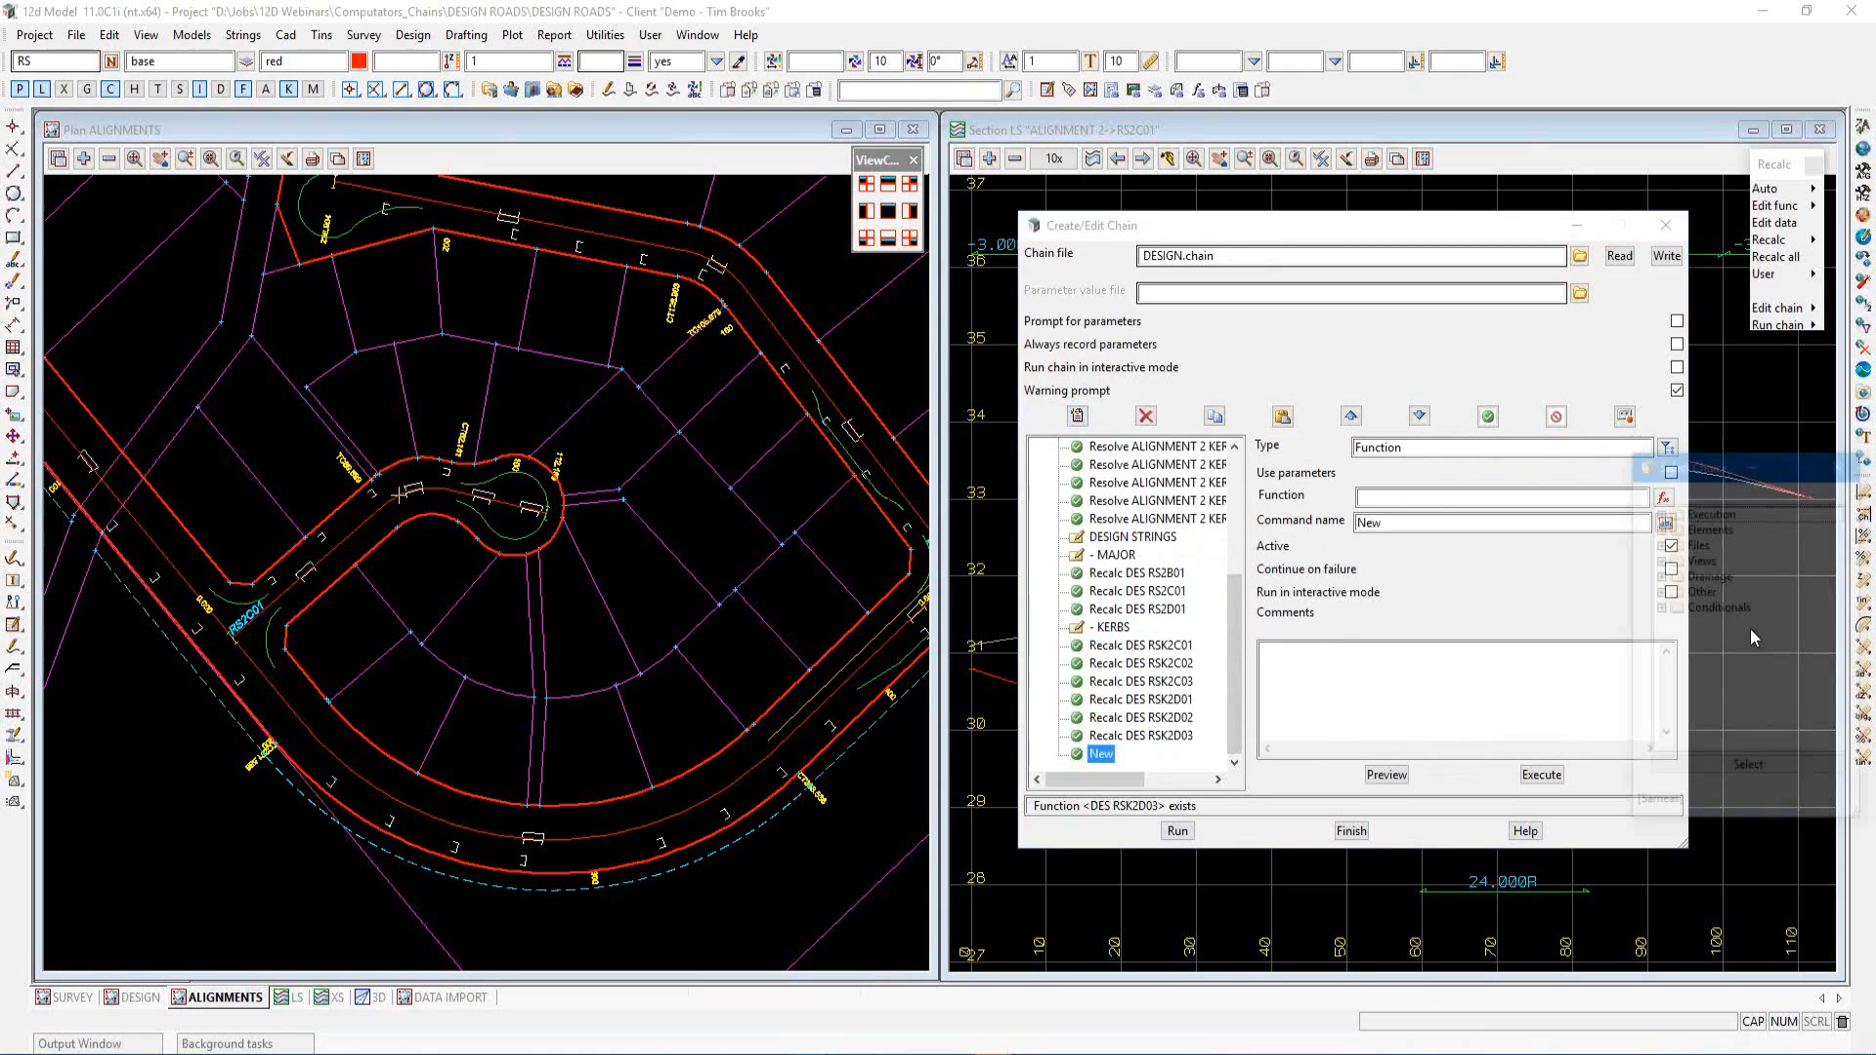
left_click(1661, 593)
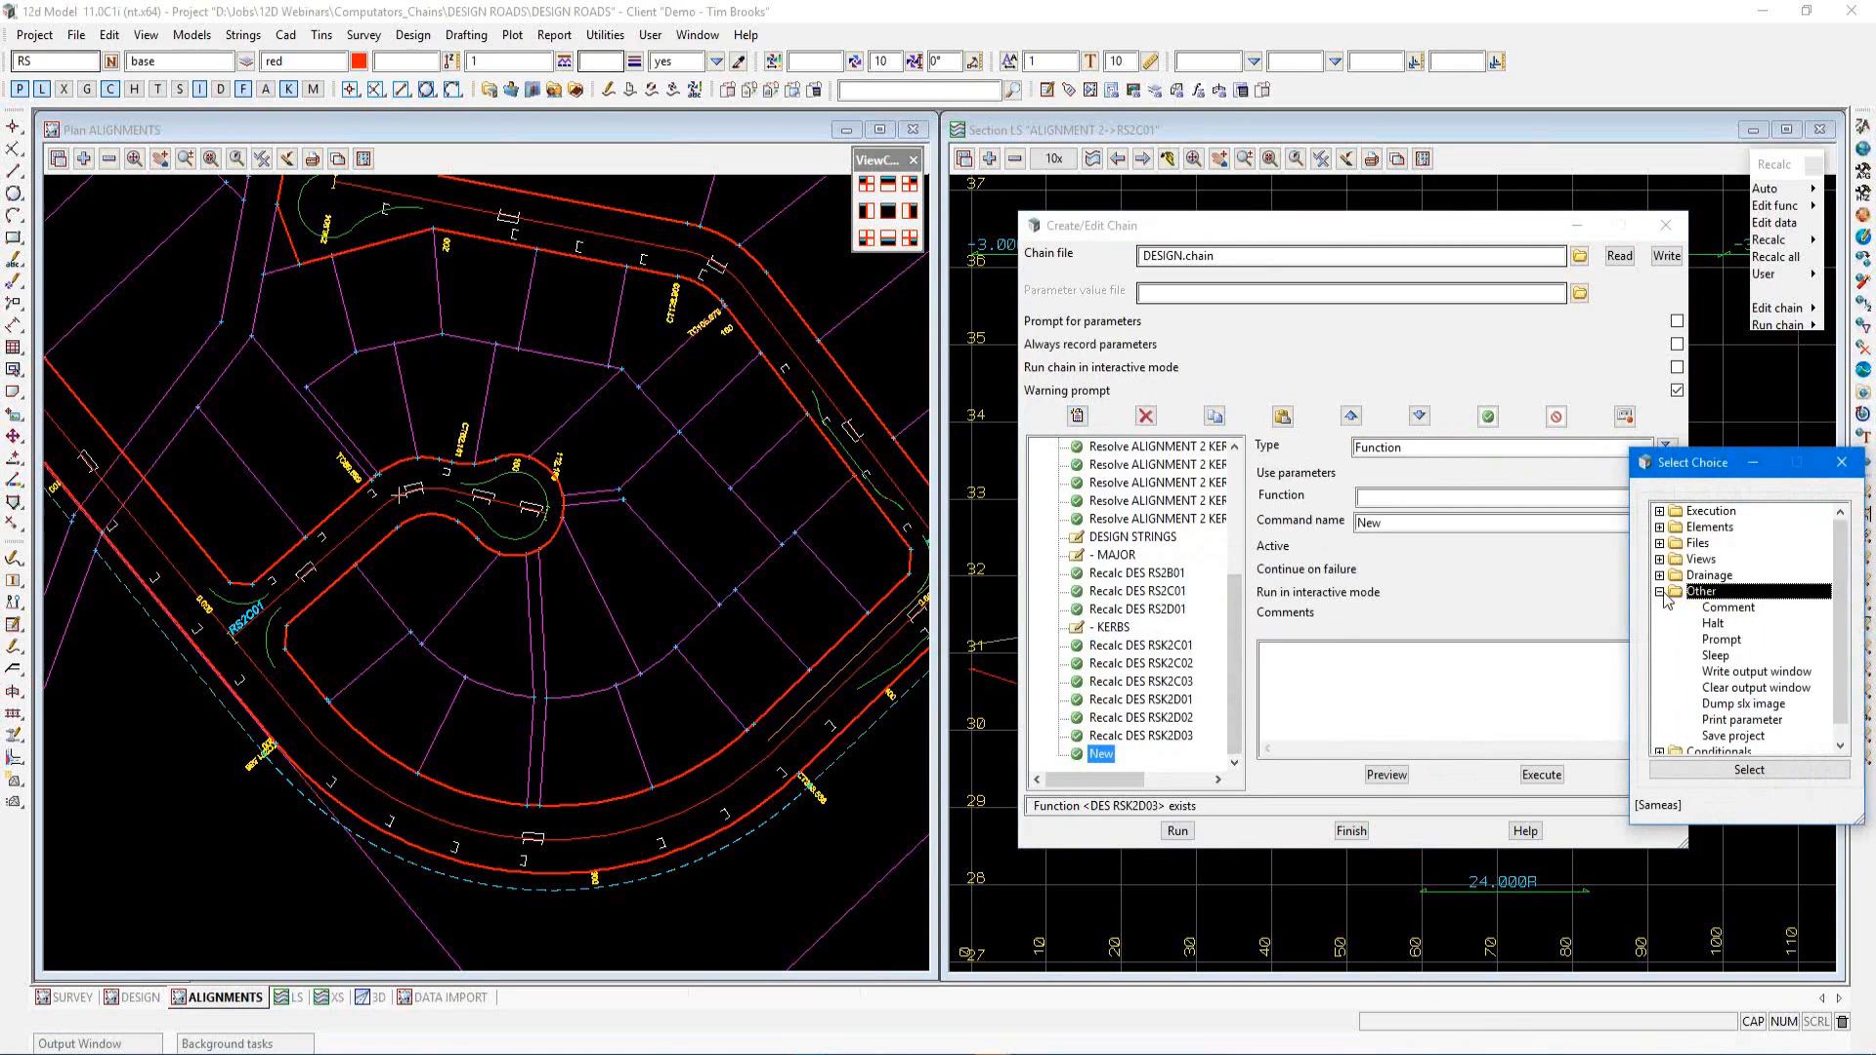
left_click(1727, 608)
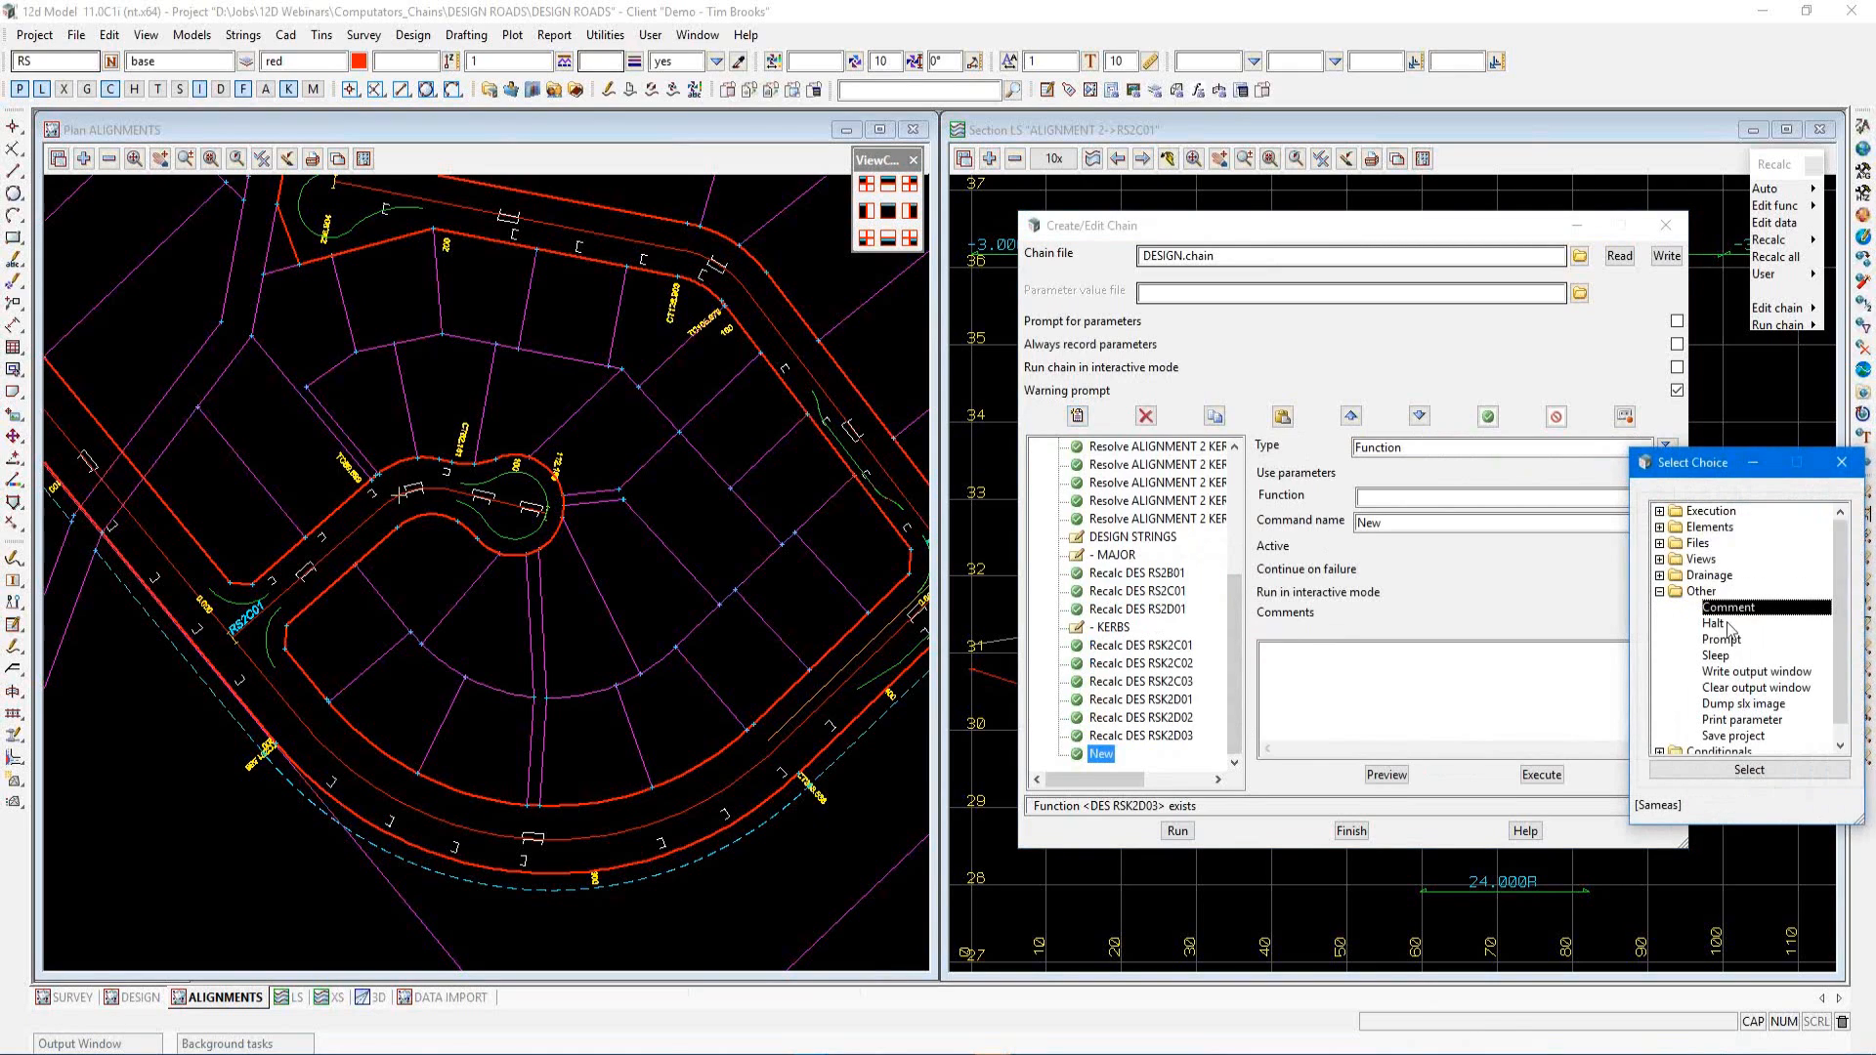
left_click(1706, 772)
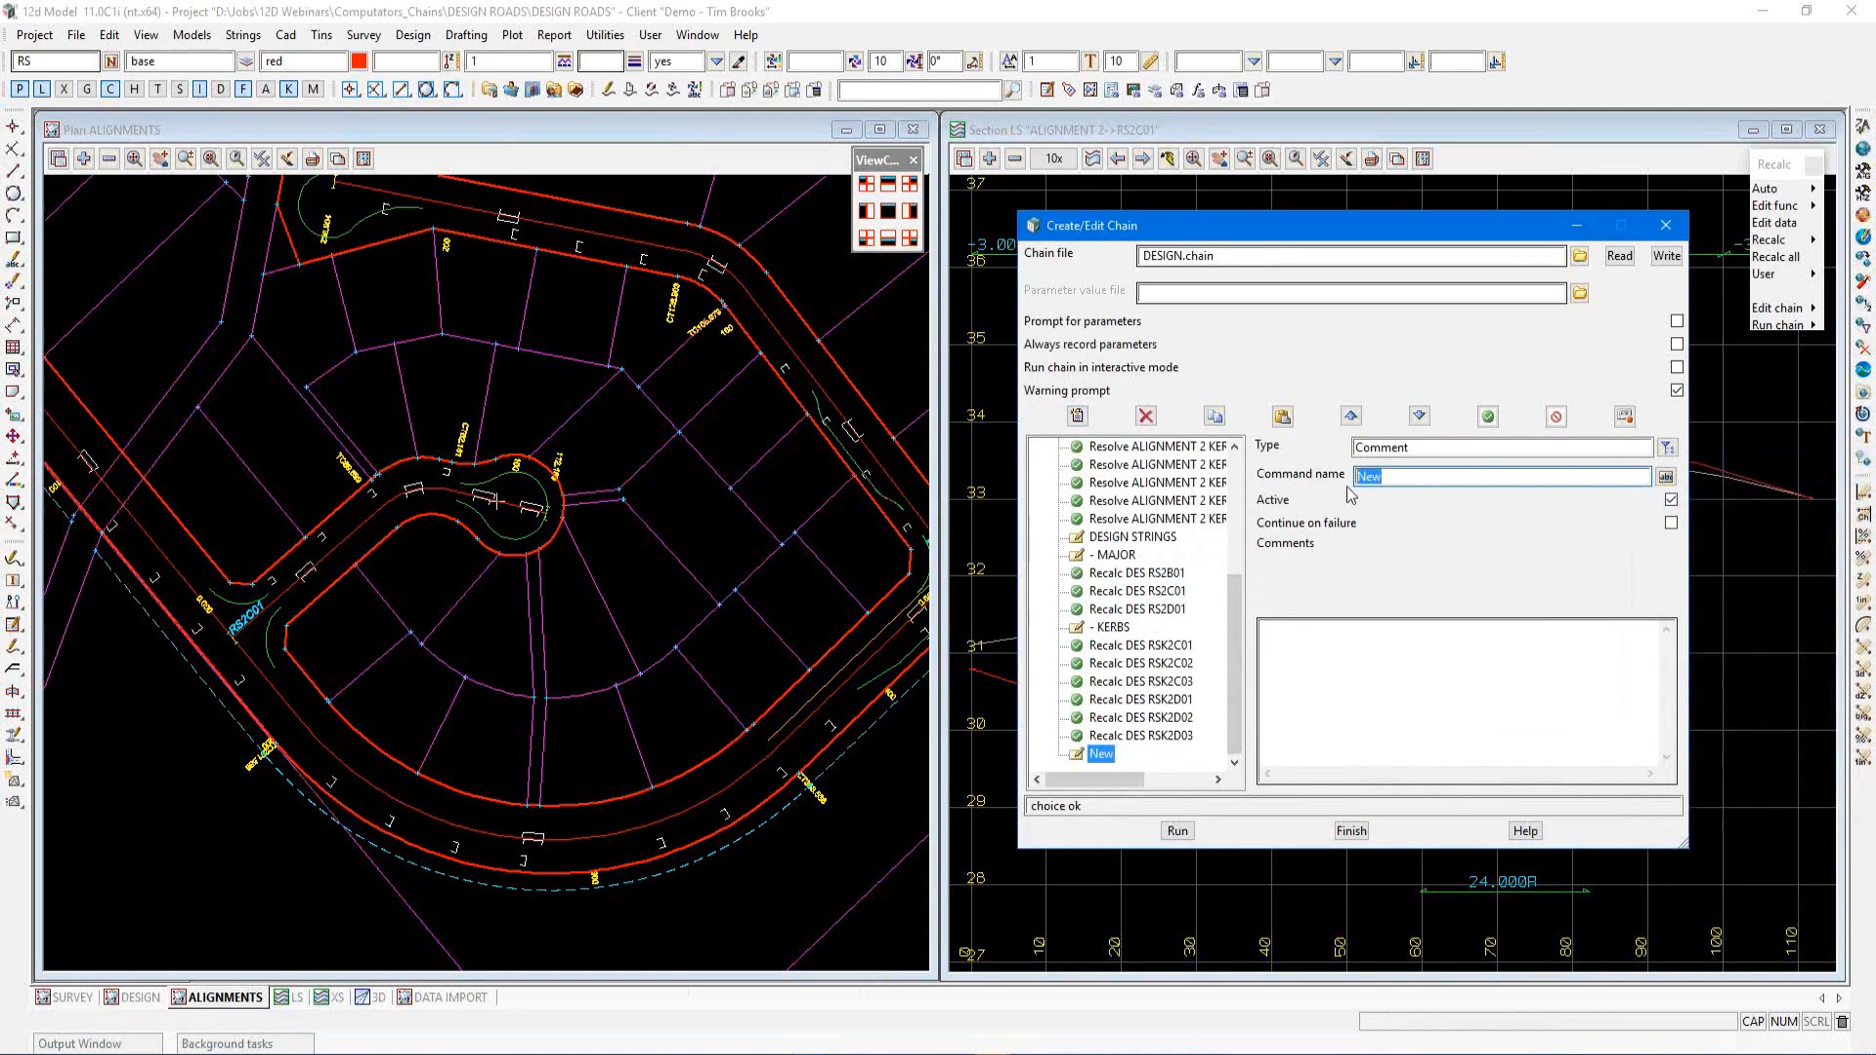
type("TIN")
Insert a Function command using TIN DESIGN 2 below the TIN comment and write the chain over DESIGN.chain
left_click(1077, 416)
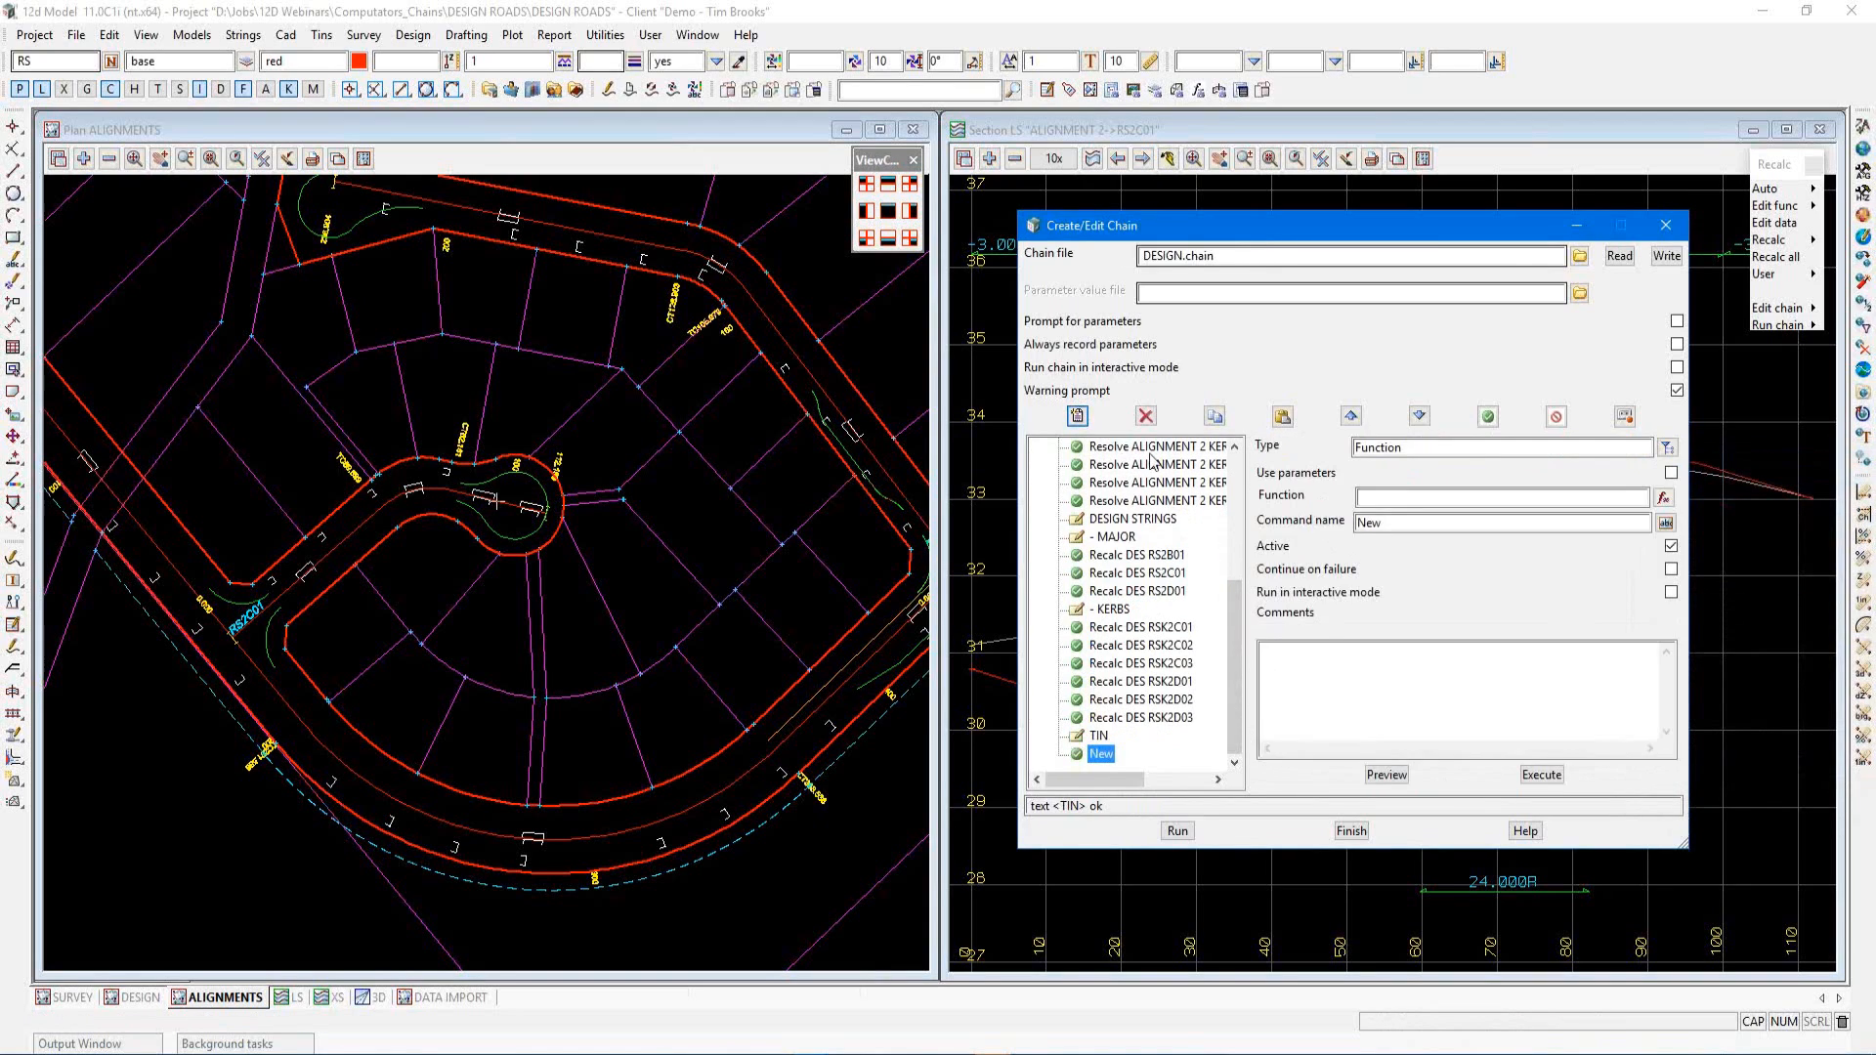
left_click(1665, 497)
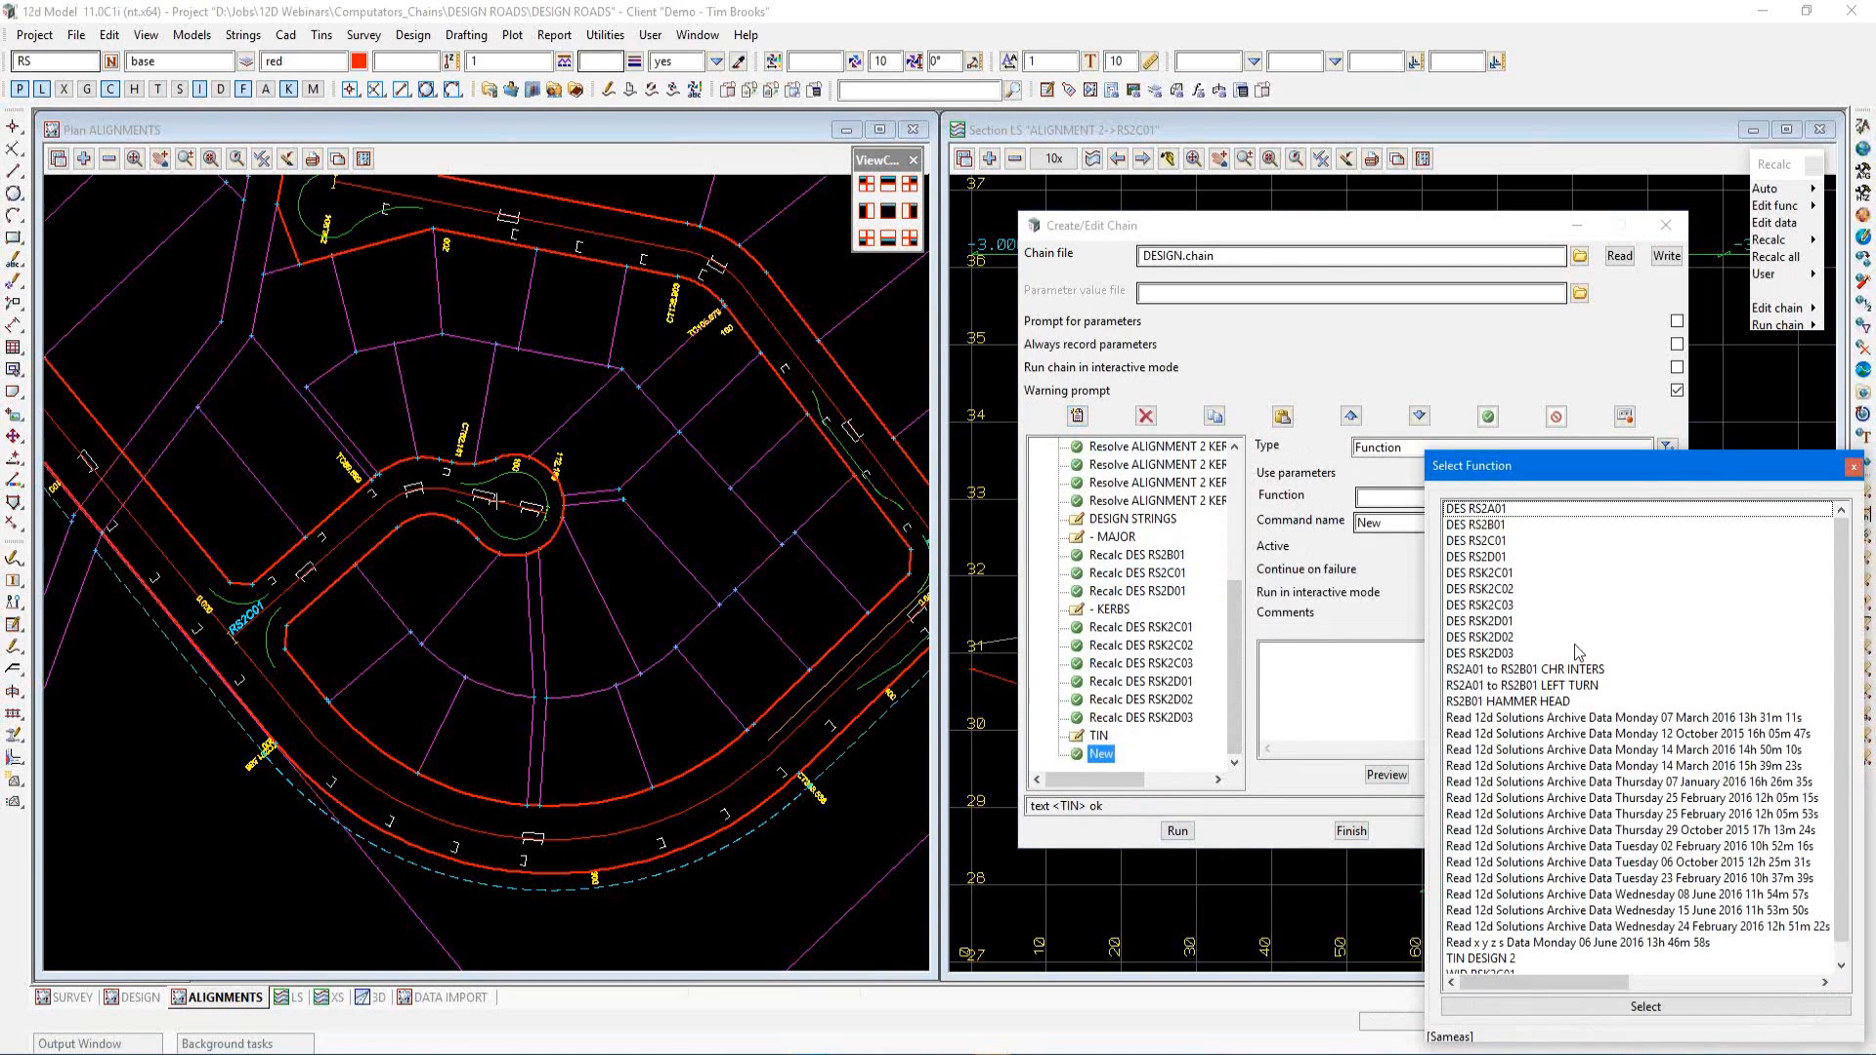
scroll(1557, 705, "down", 1)
left_click(1490, 942)
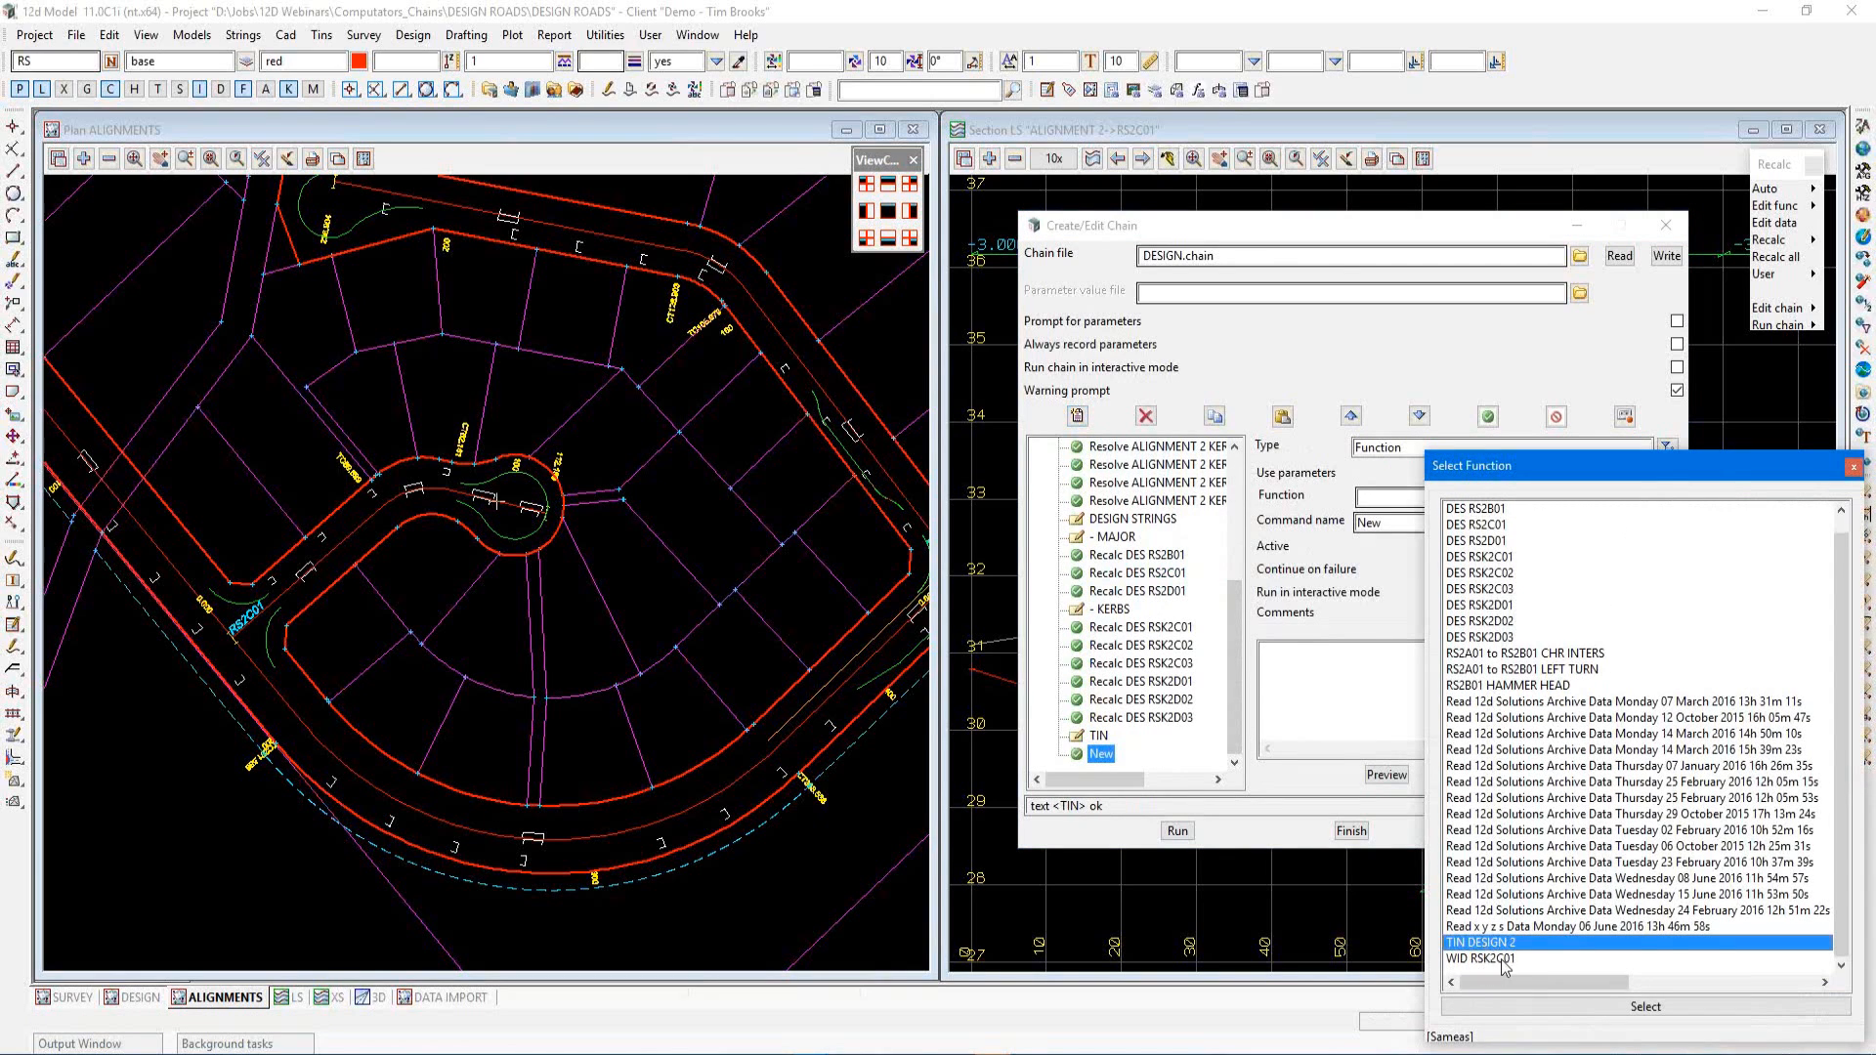
left_click(1537, 1012)
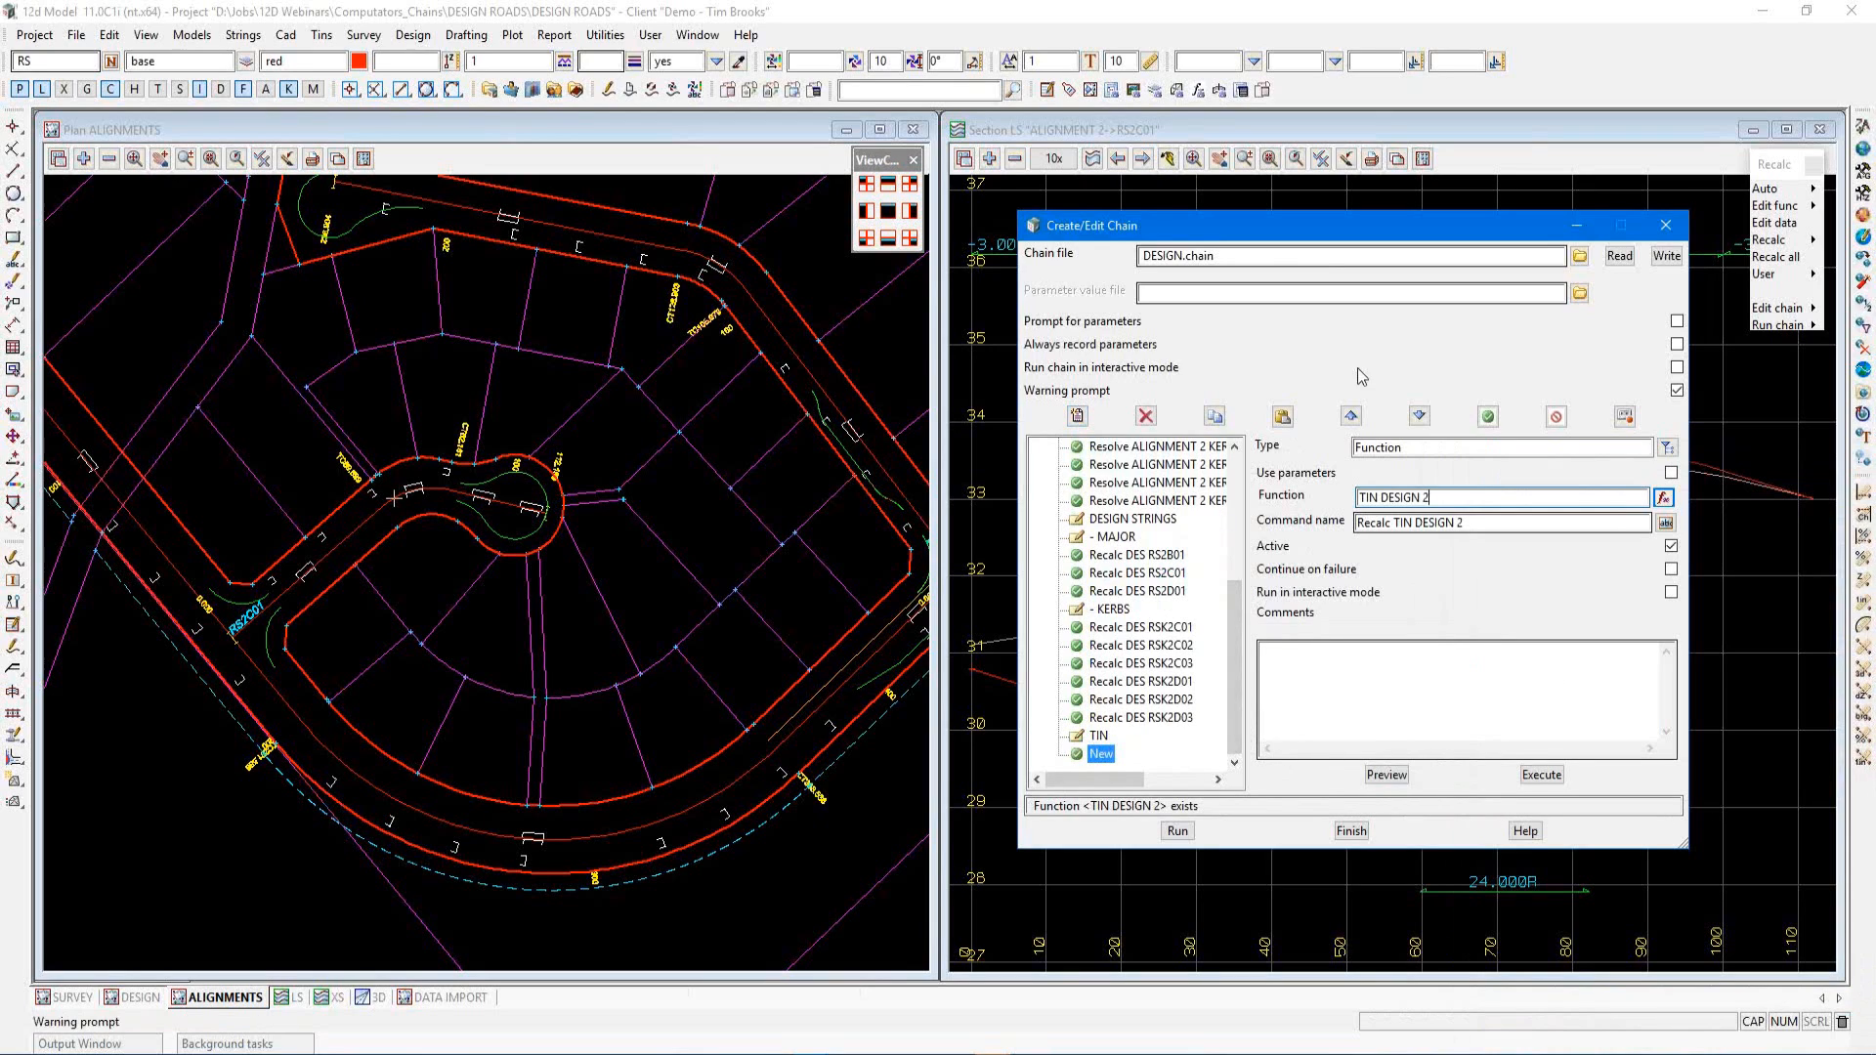
left_click(1669, 261)
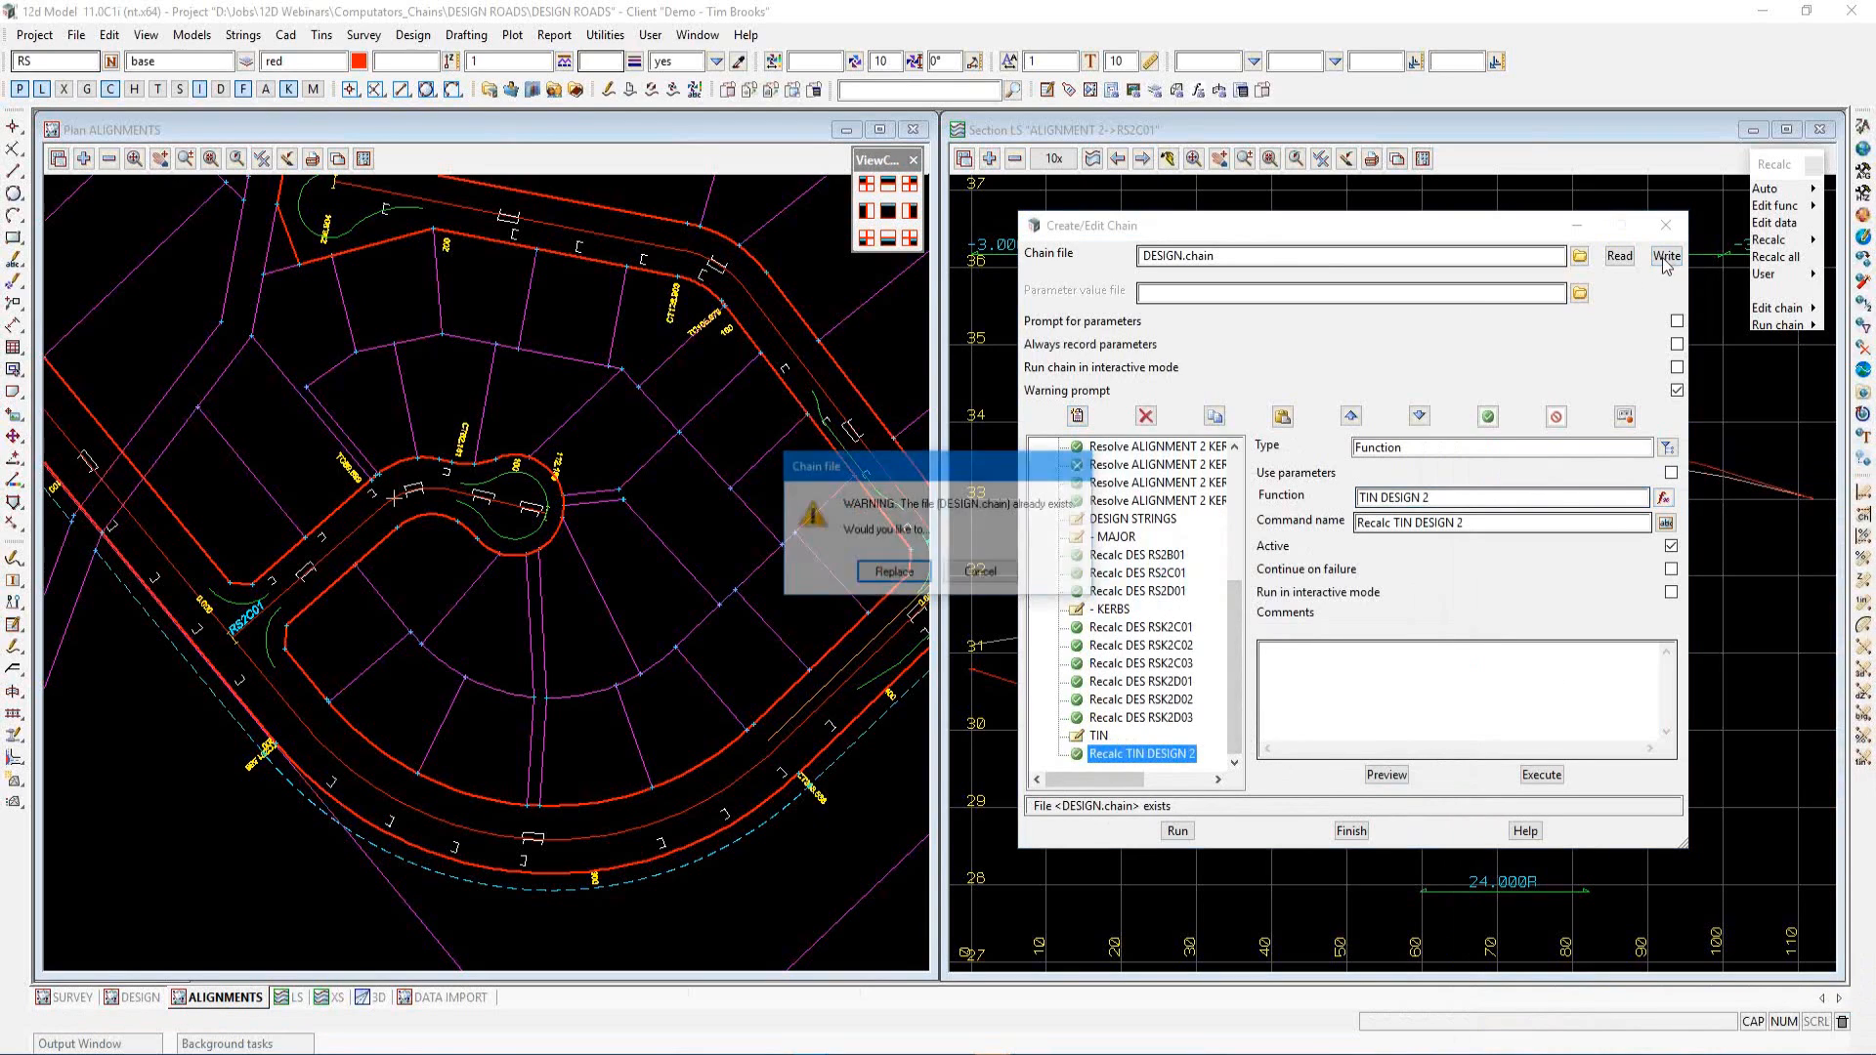
left_click(891, 574)
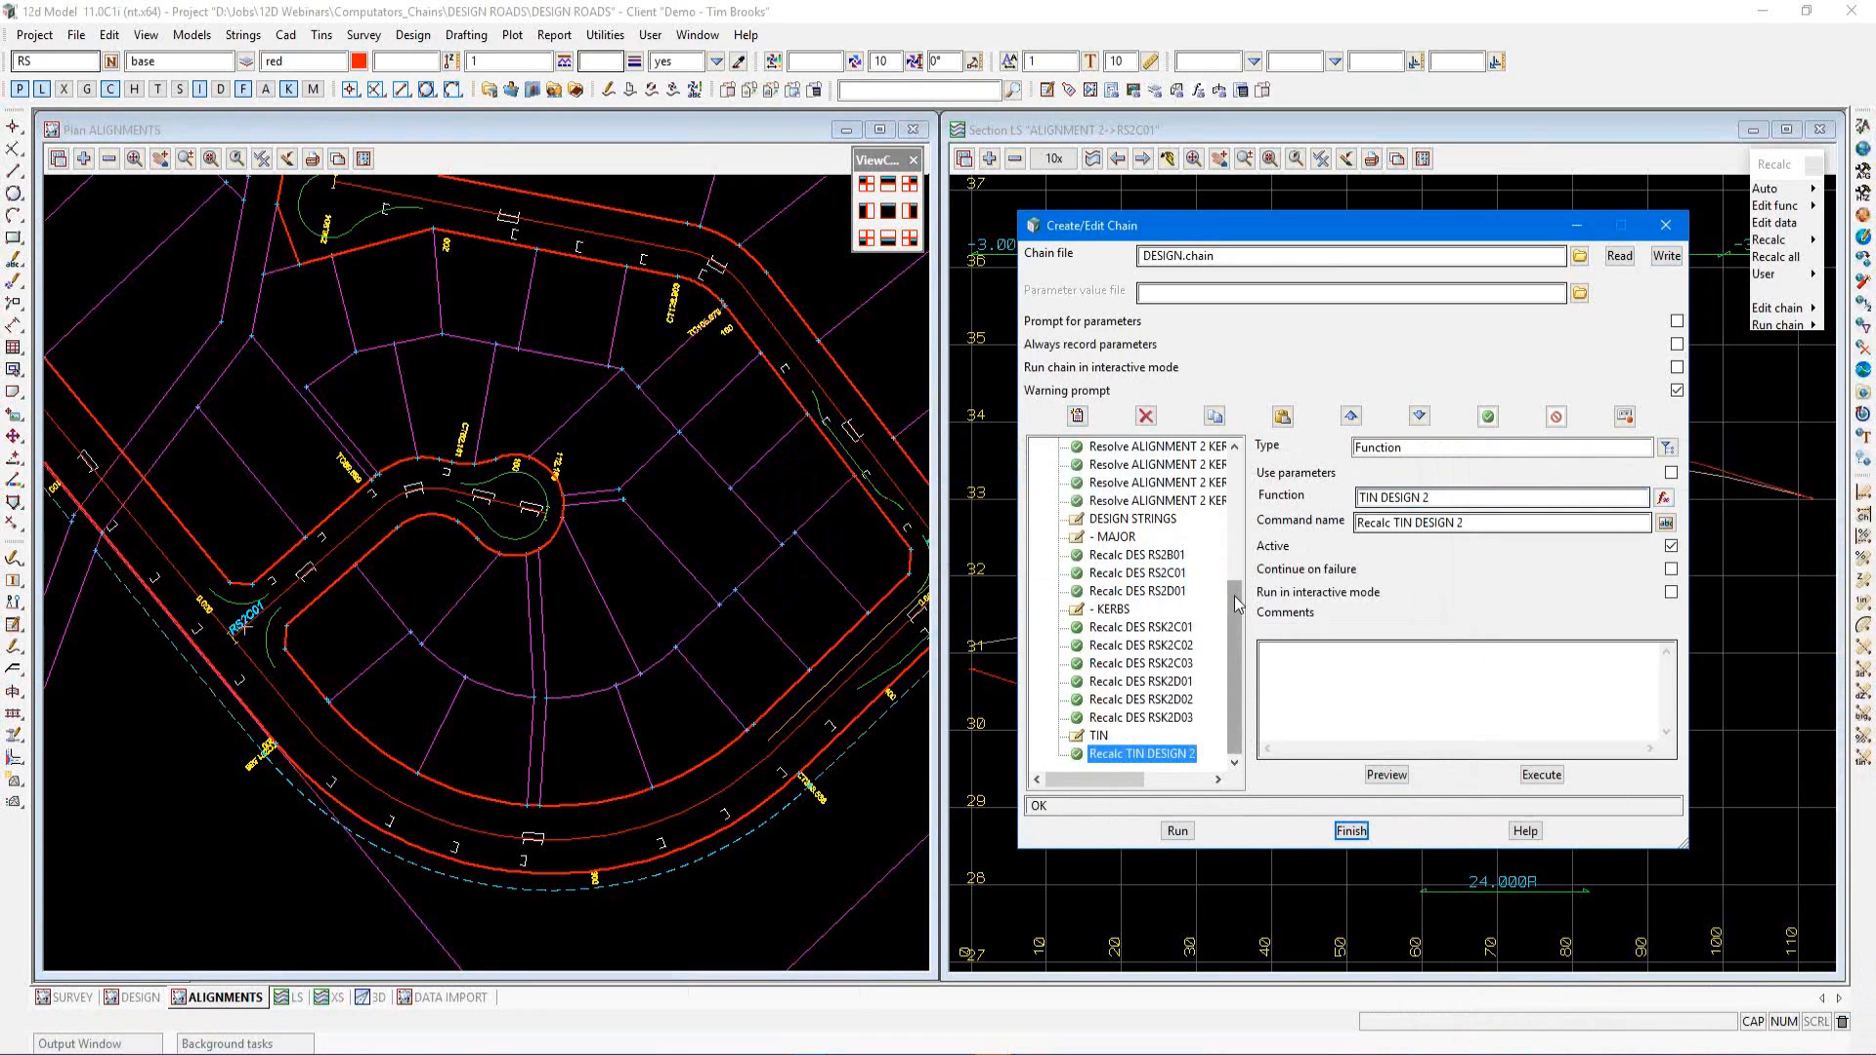
Open the parts editor for the ALIGNMENT 2->RS2C01 super alignment near the cul-de-sac
left_click_drag(1236, 603, 1256, 466)
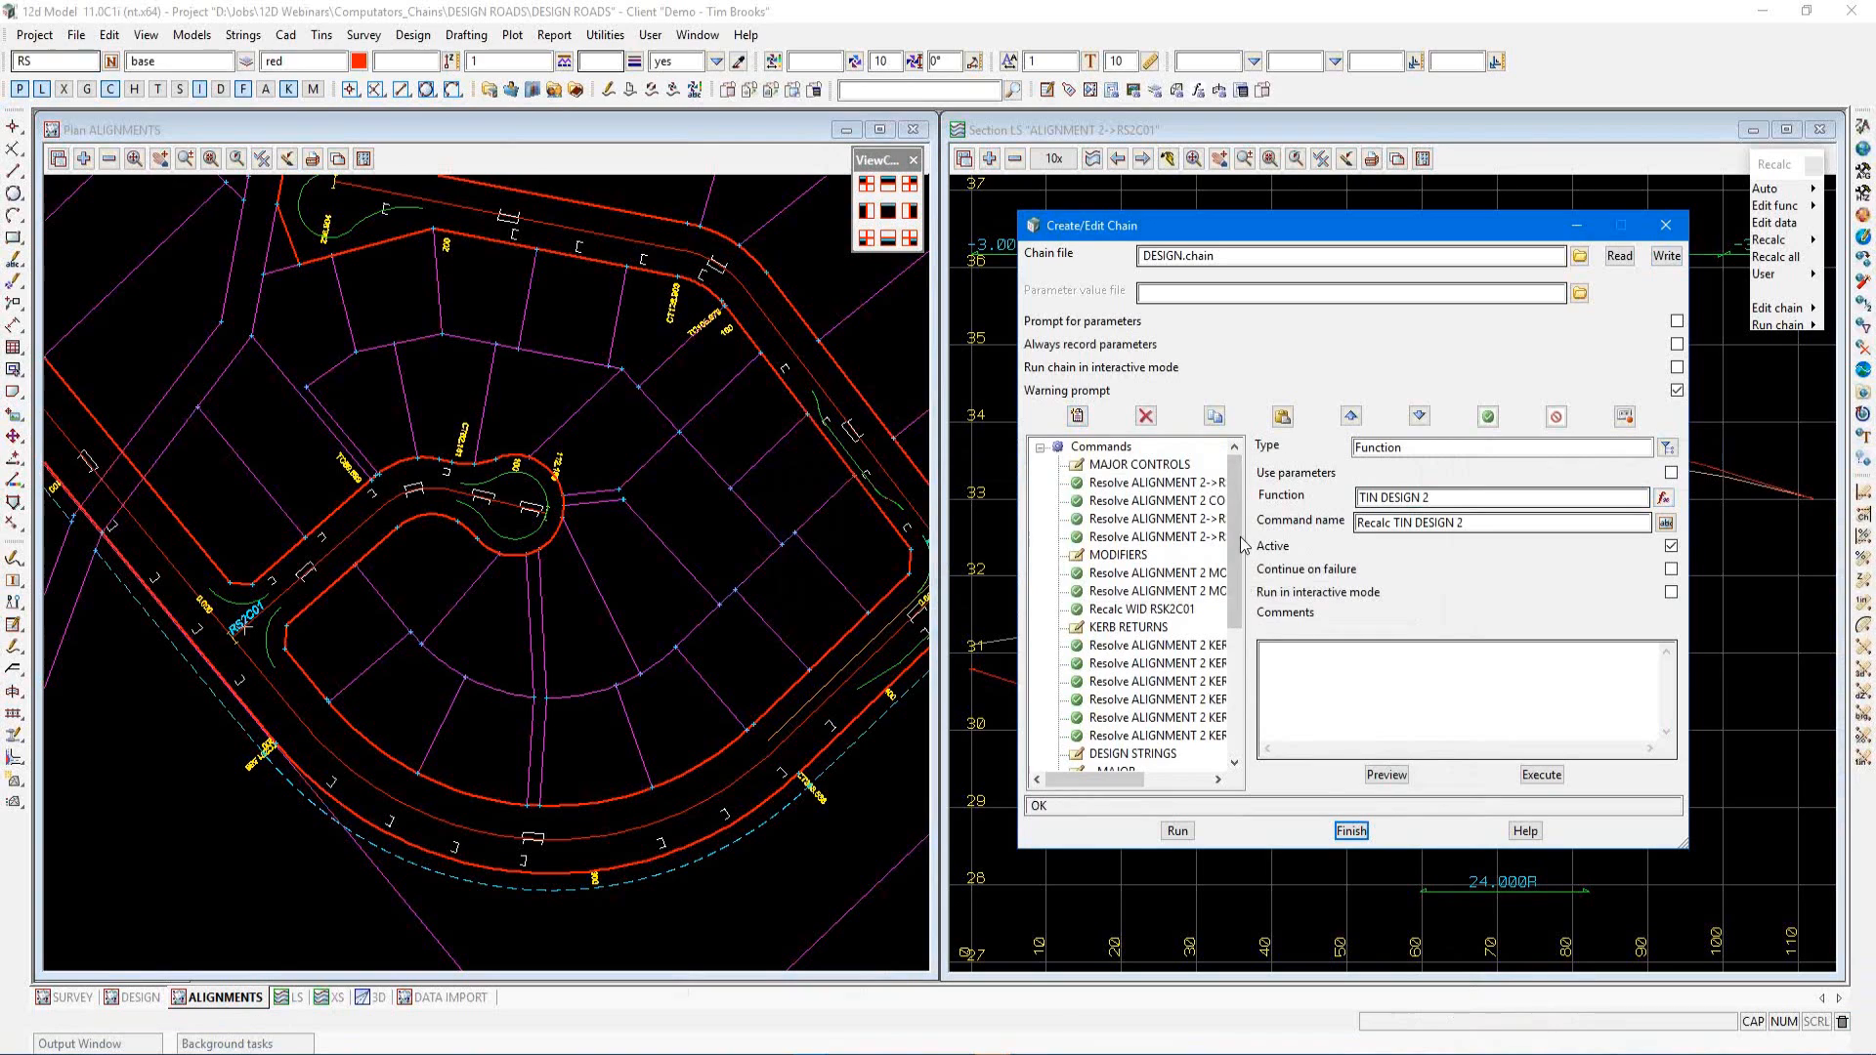
scroll(1239, 543, "down", 5)
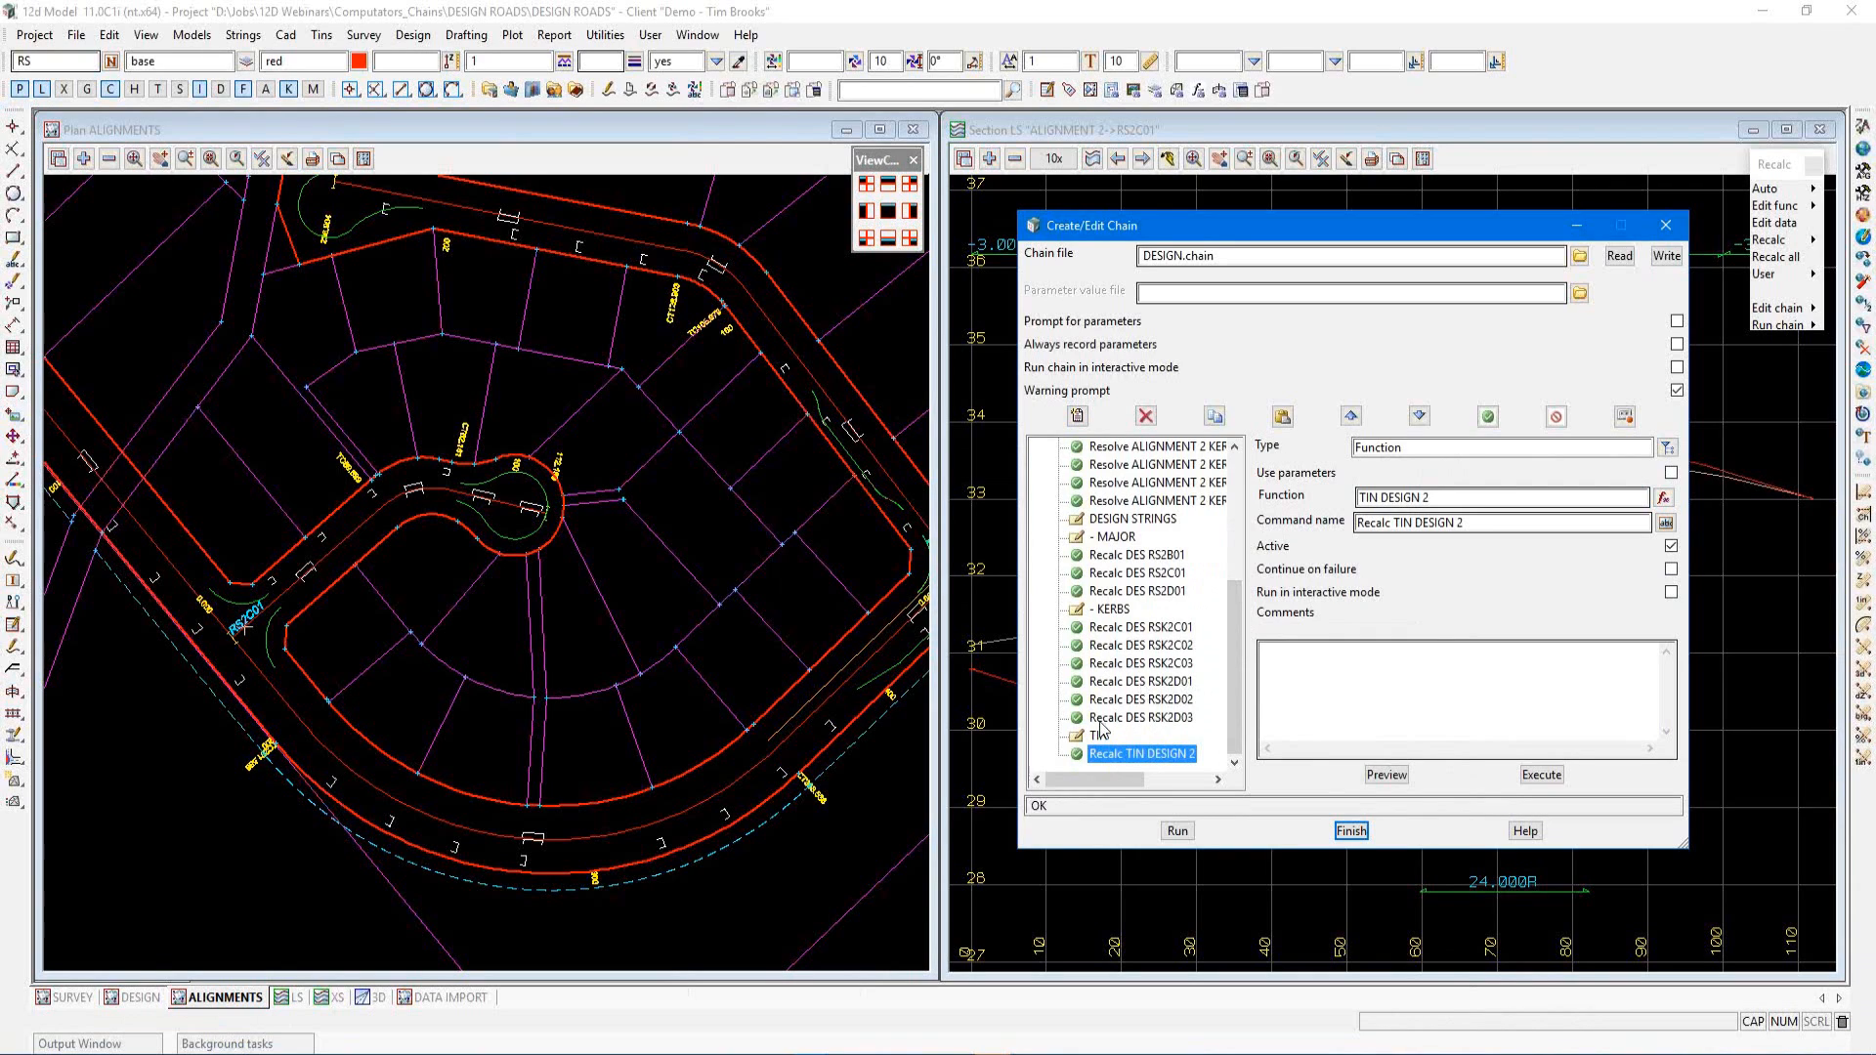
left_click(515, 641)
scroll(673, 743, "down", 1)
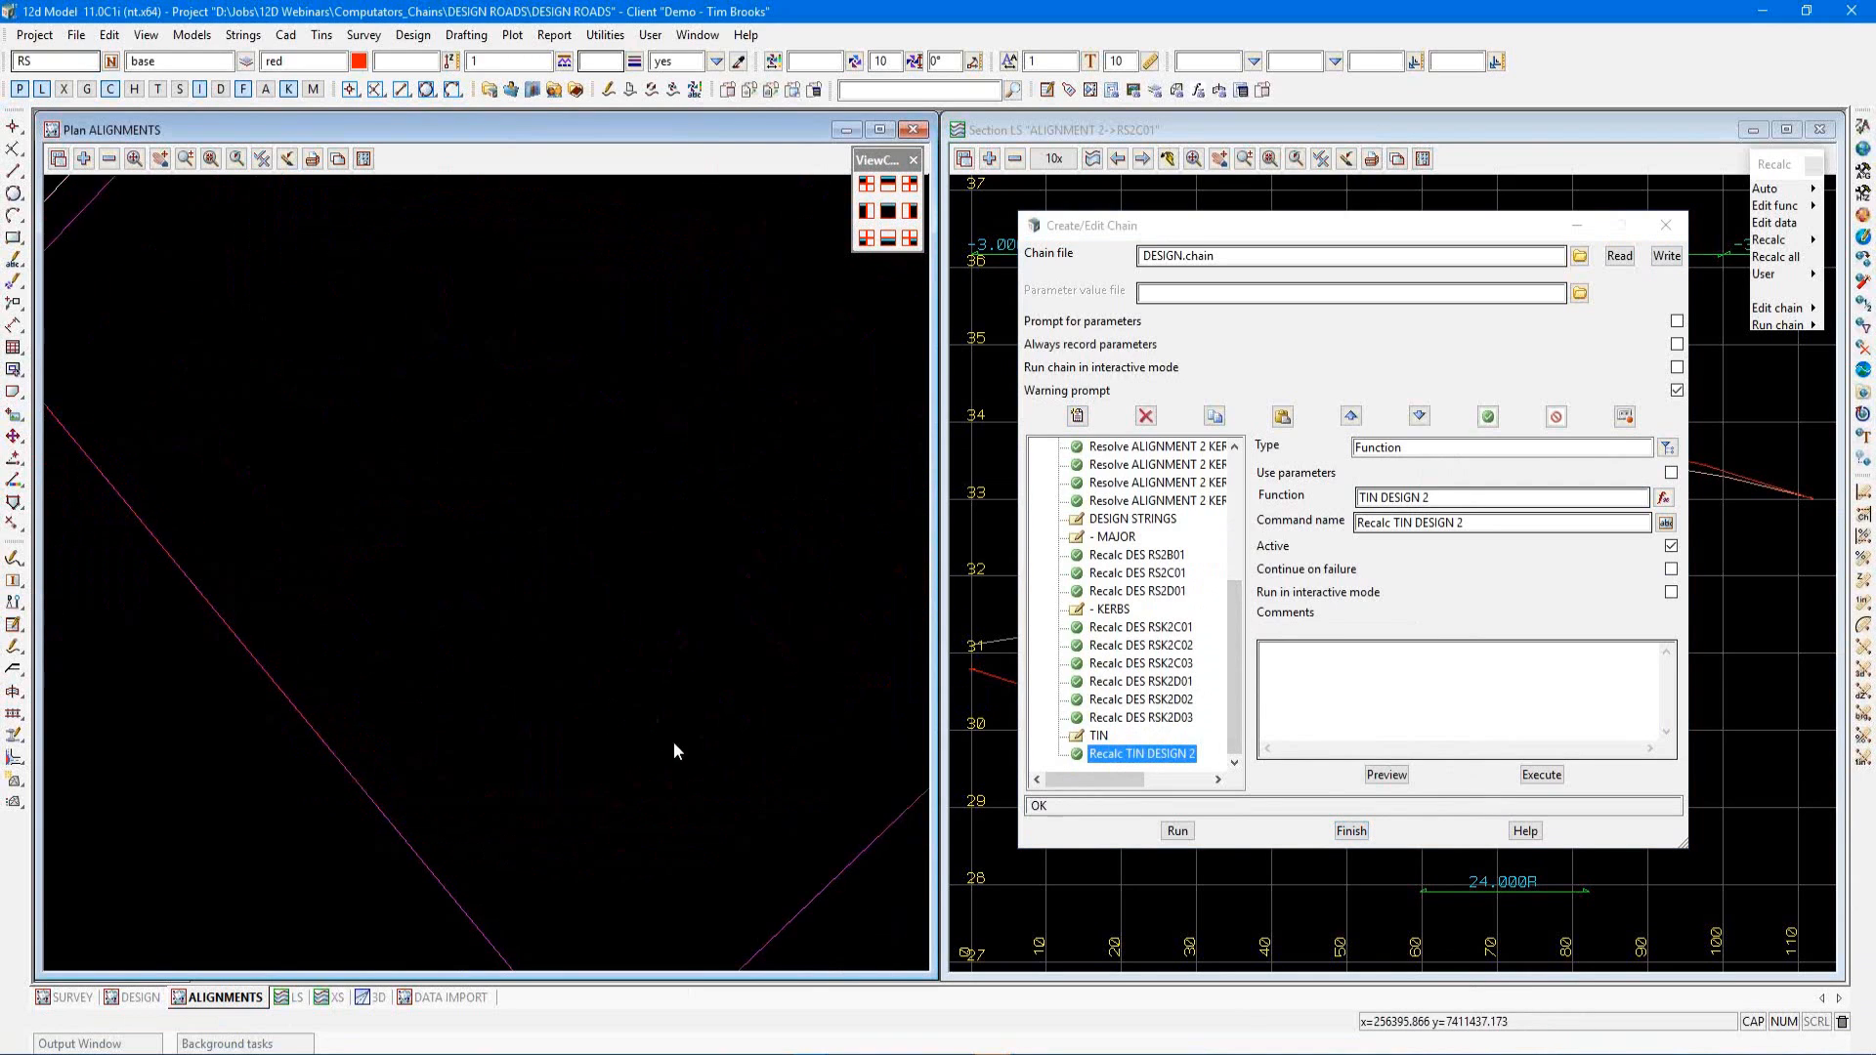
scroll(309, 666, "up", 3)
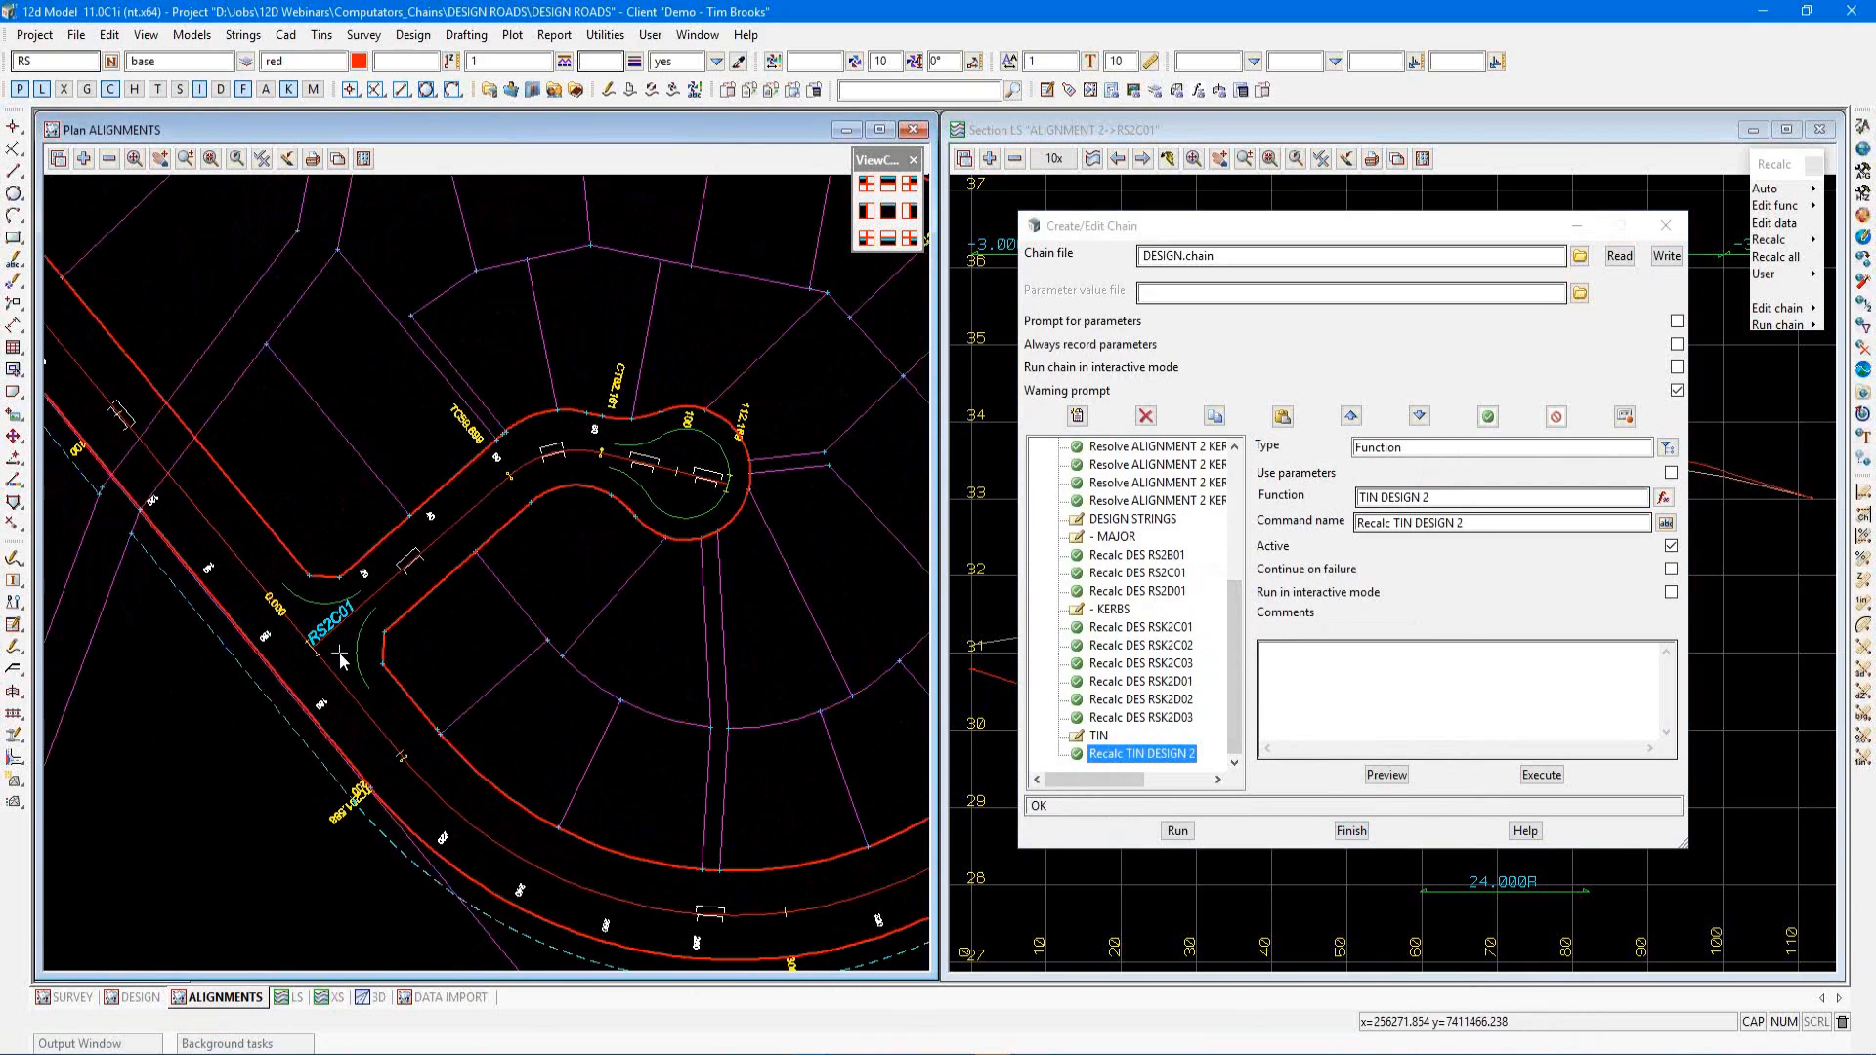
scroll(338, 643, "up", 1)
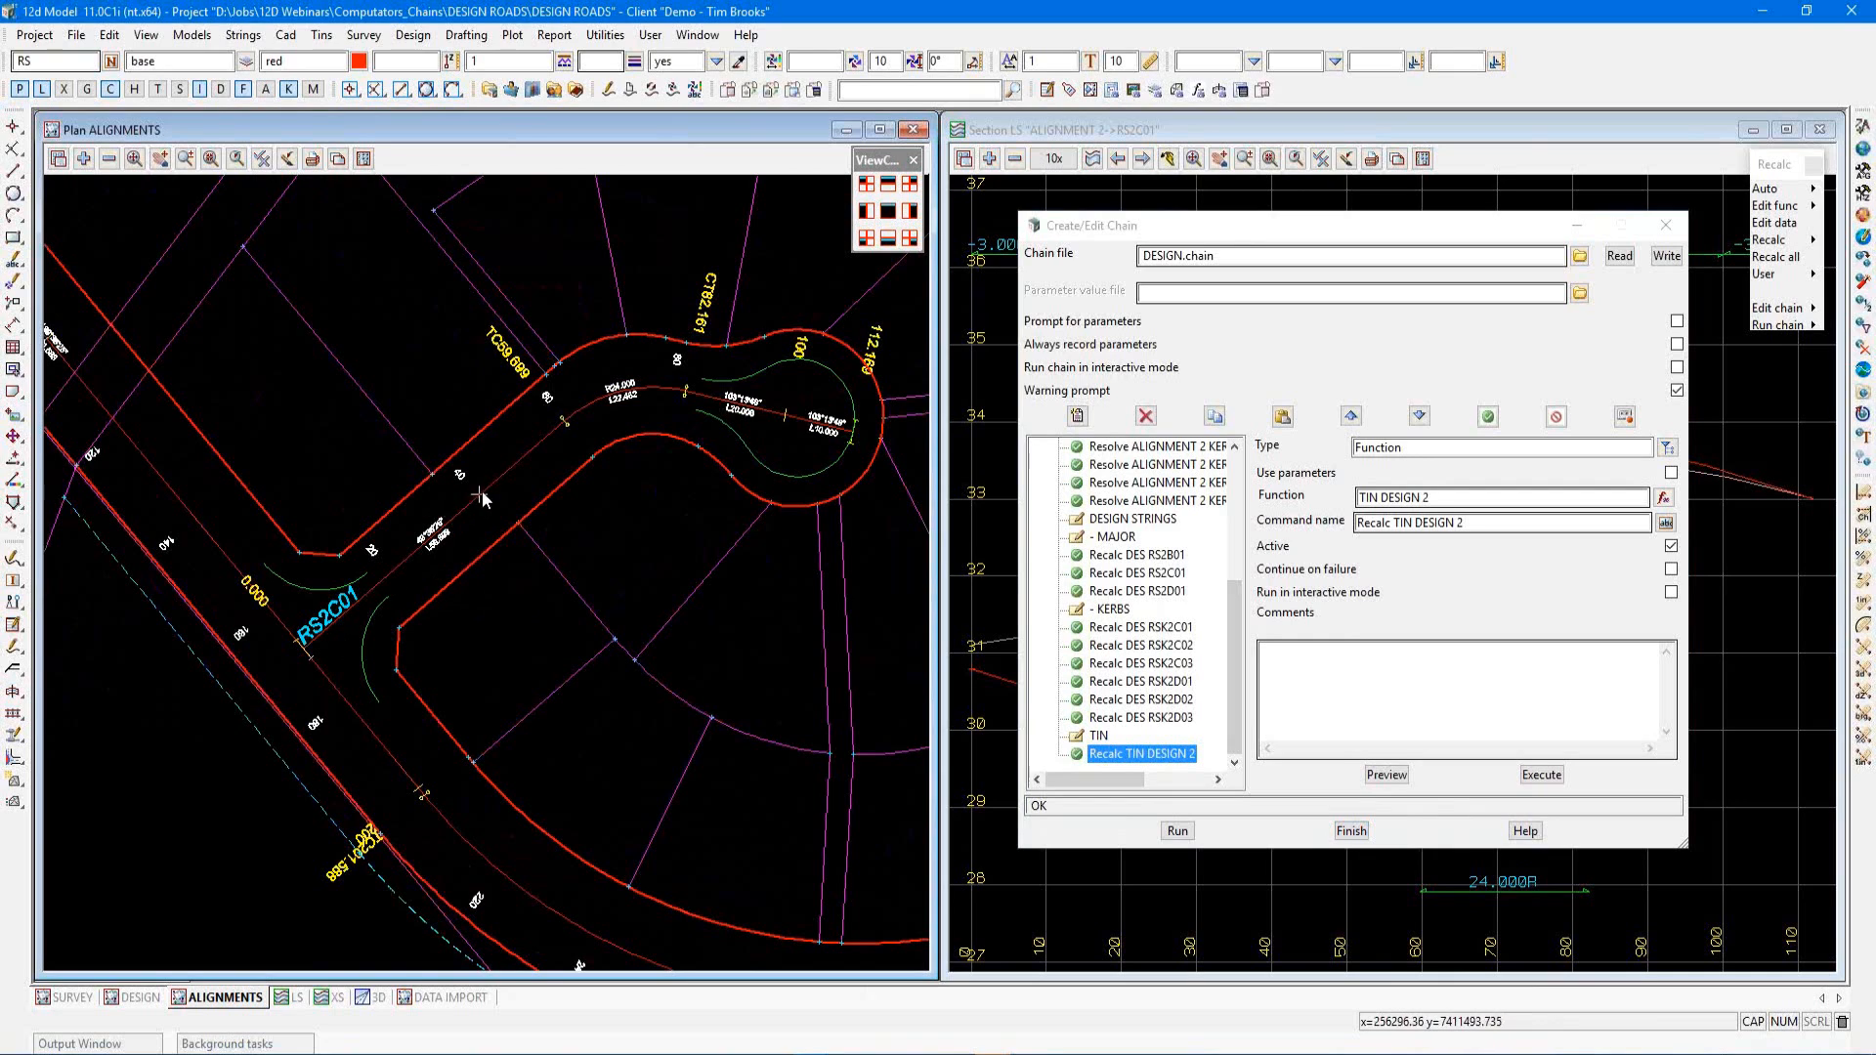
key("e")
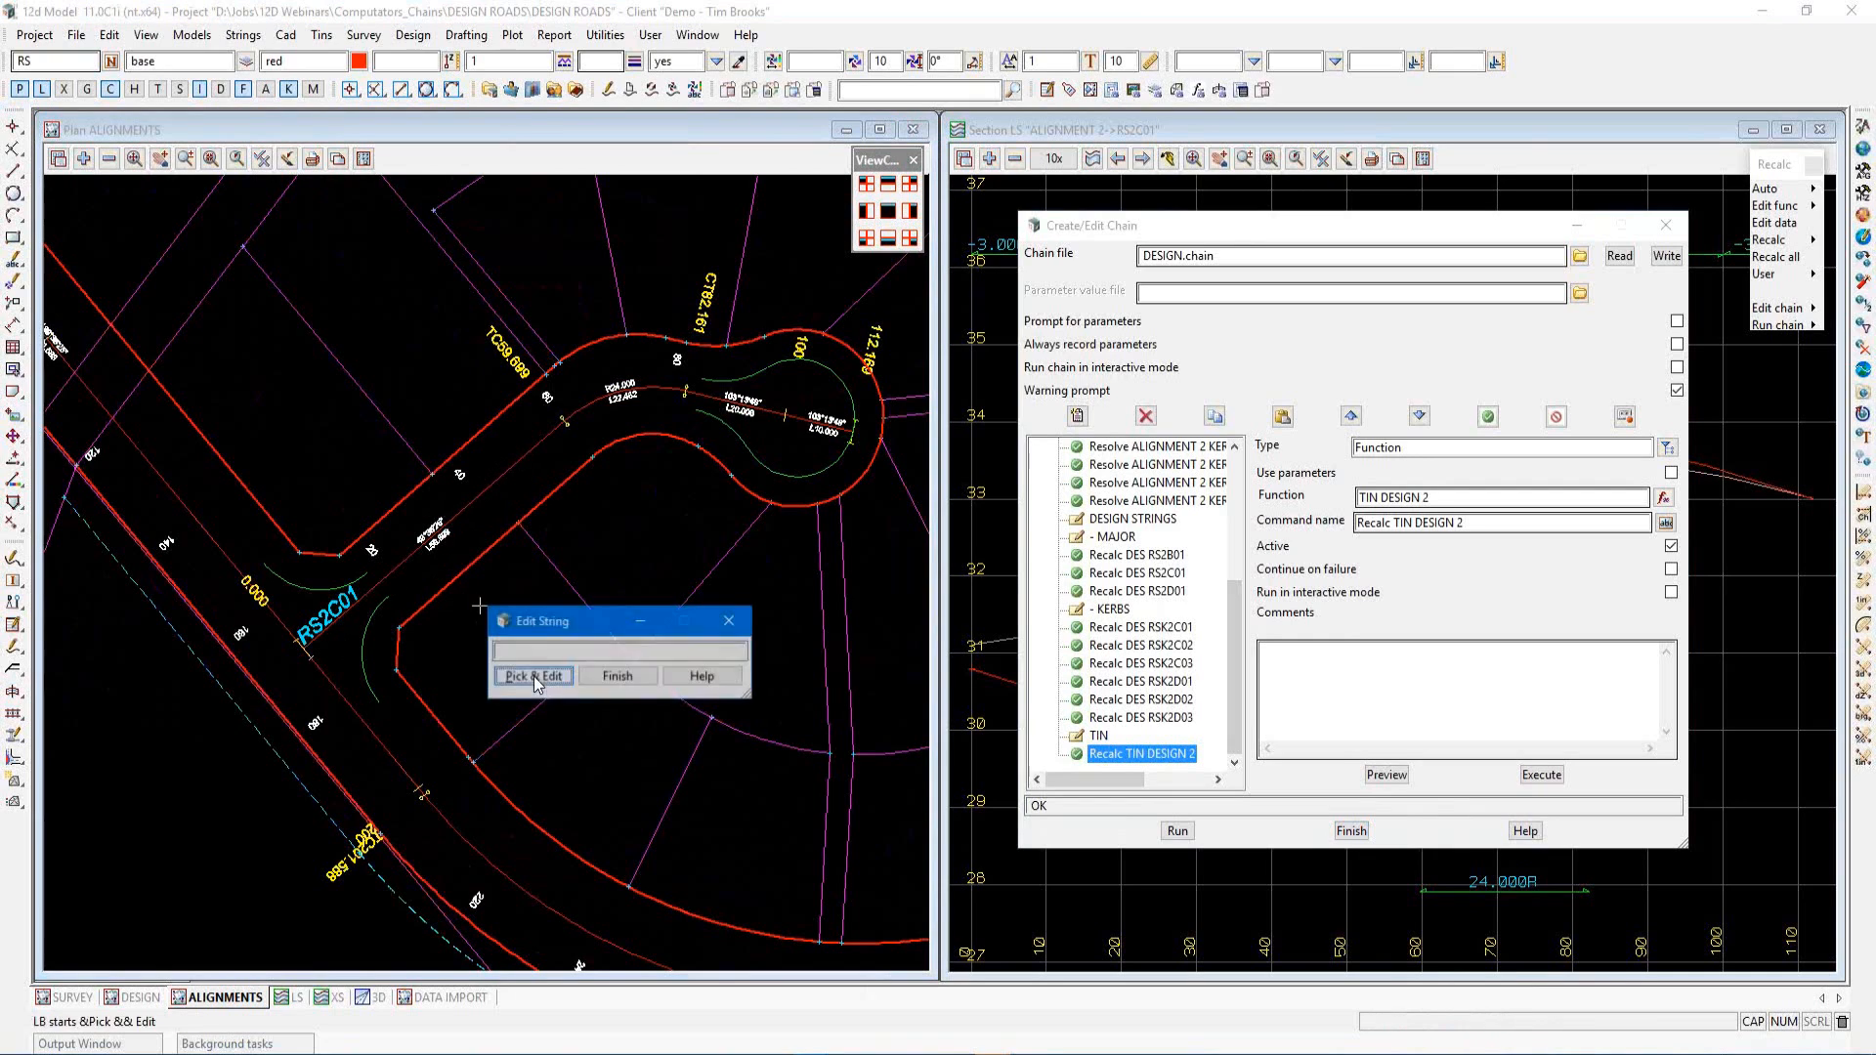
left_click(534, 677)
left_click(476, 506)
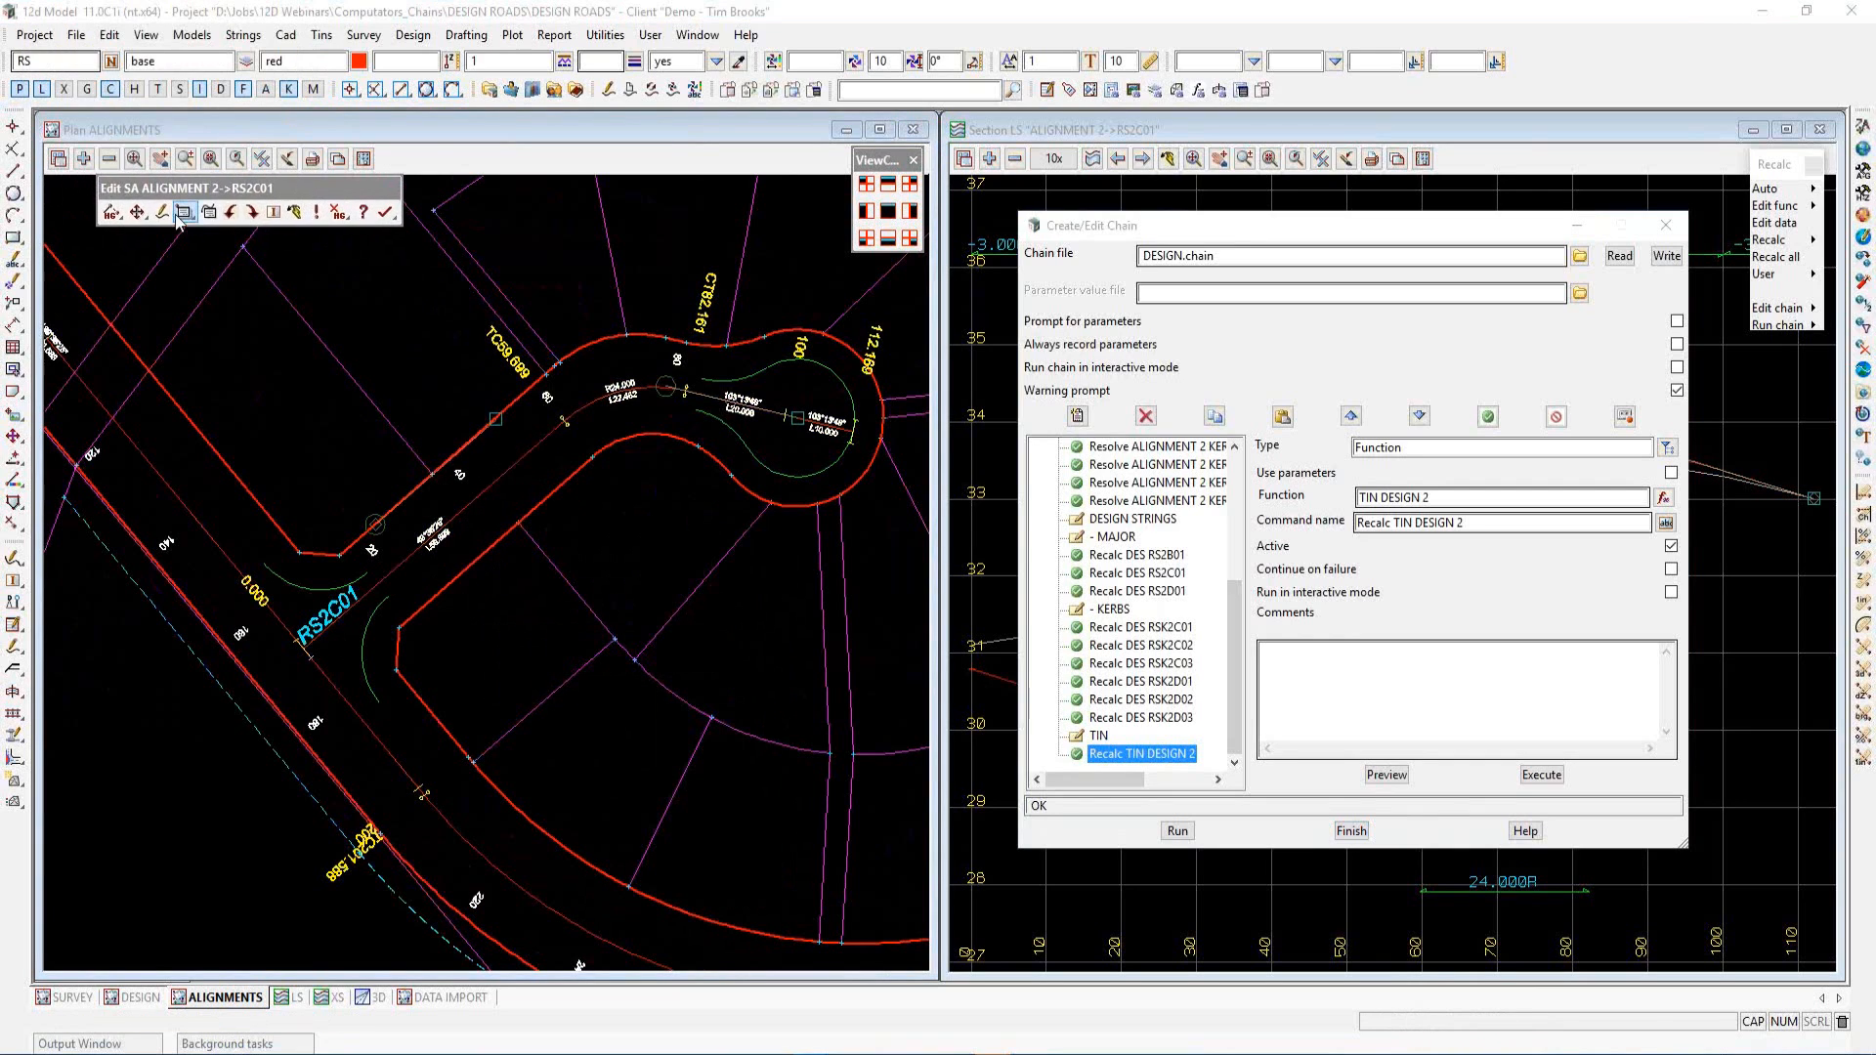
left_click(182, 213)
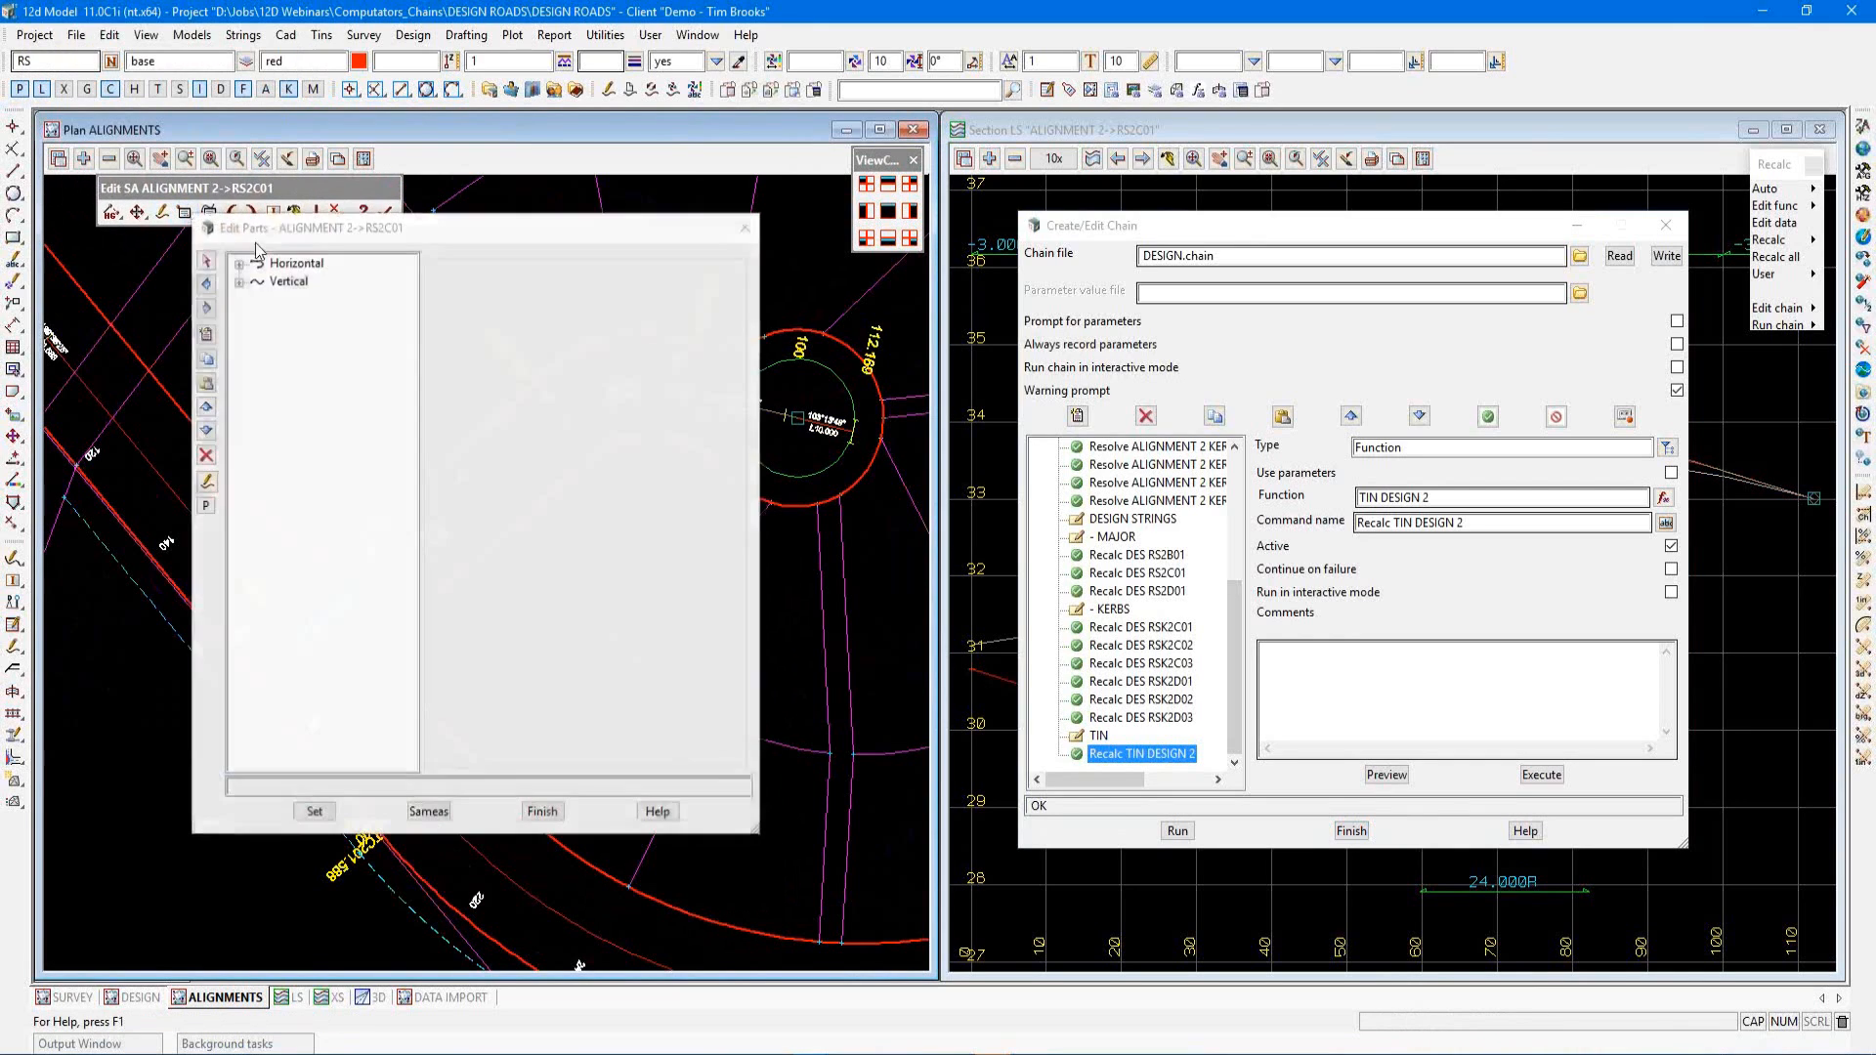
Set the offset of the second horizontal line part to 10 and finish editing the string
left_click_drag(283, 231, 936, 284)
double_click(898, 318)
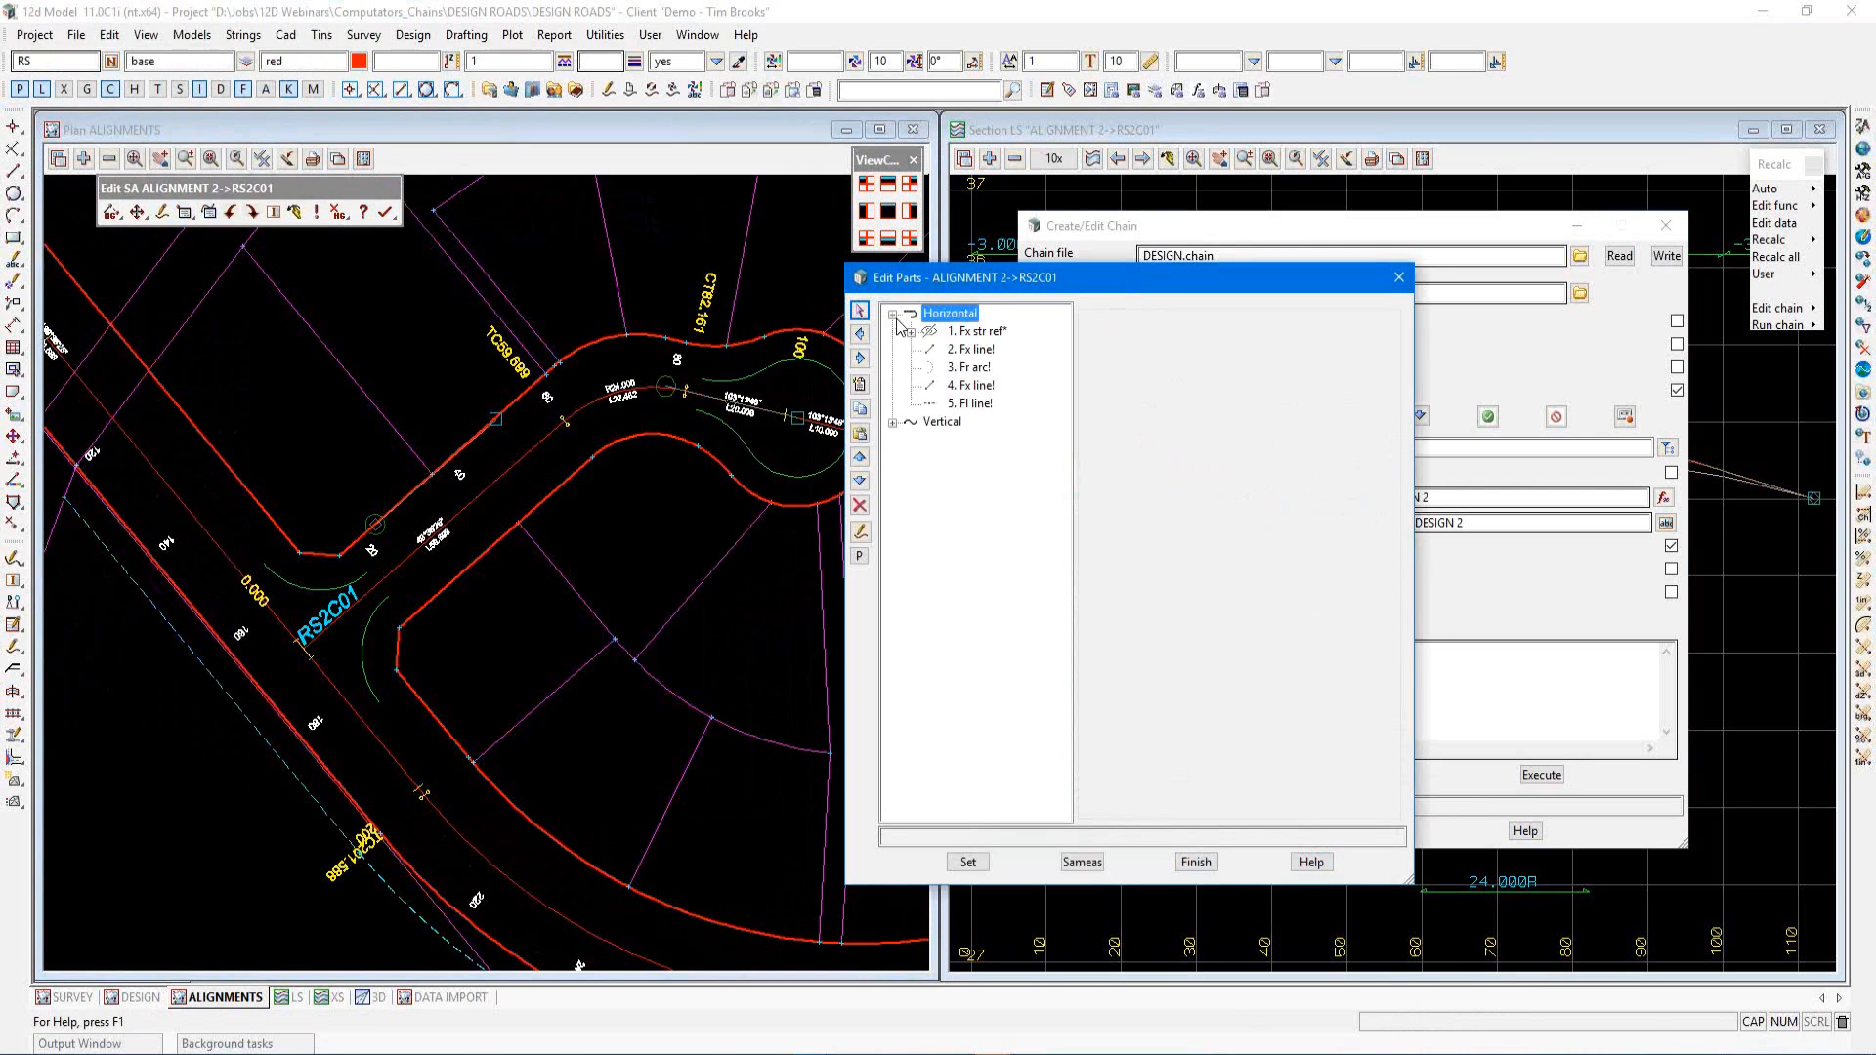
left_click(973, 352)
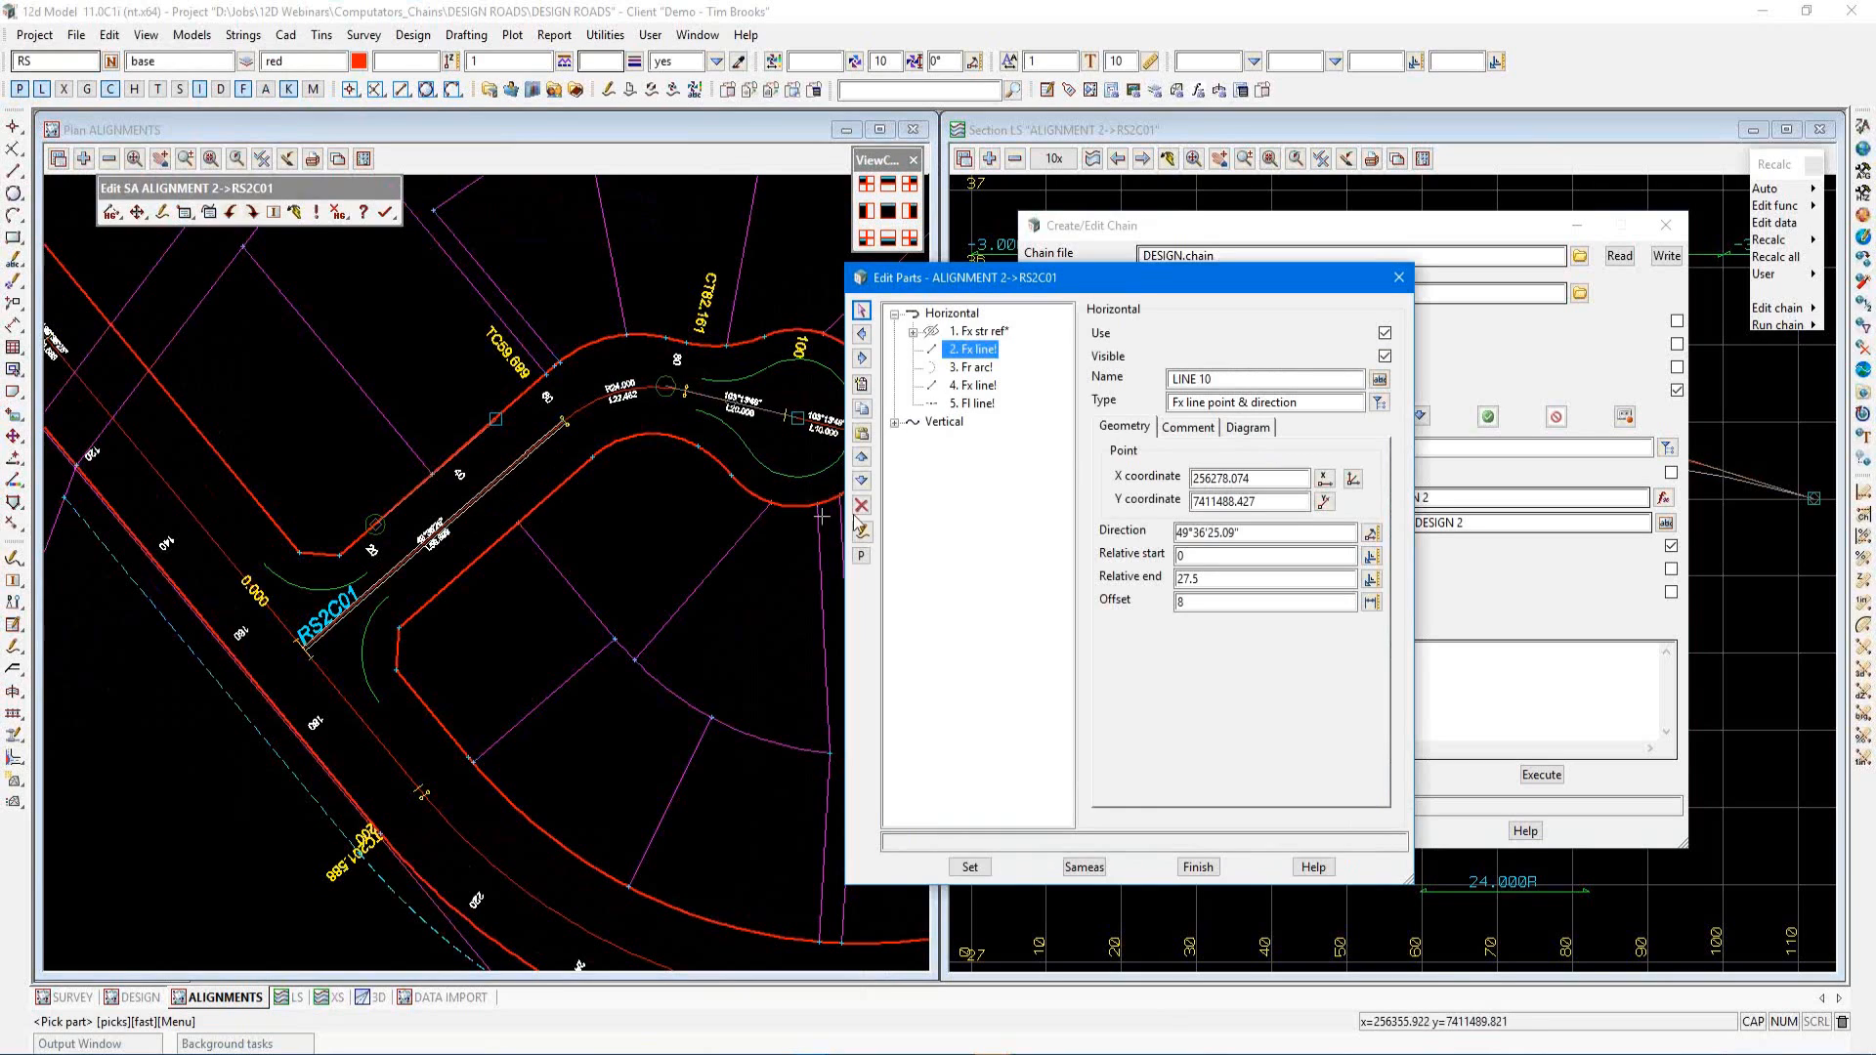
left_click(1181, 602)
double_click(1181, 602)
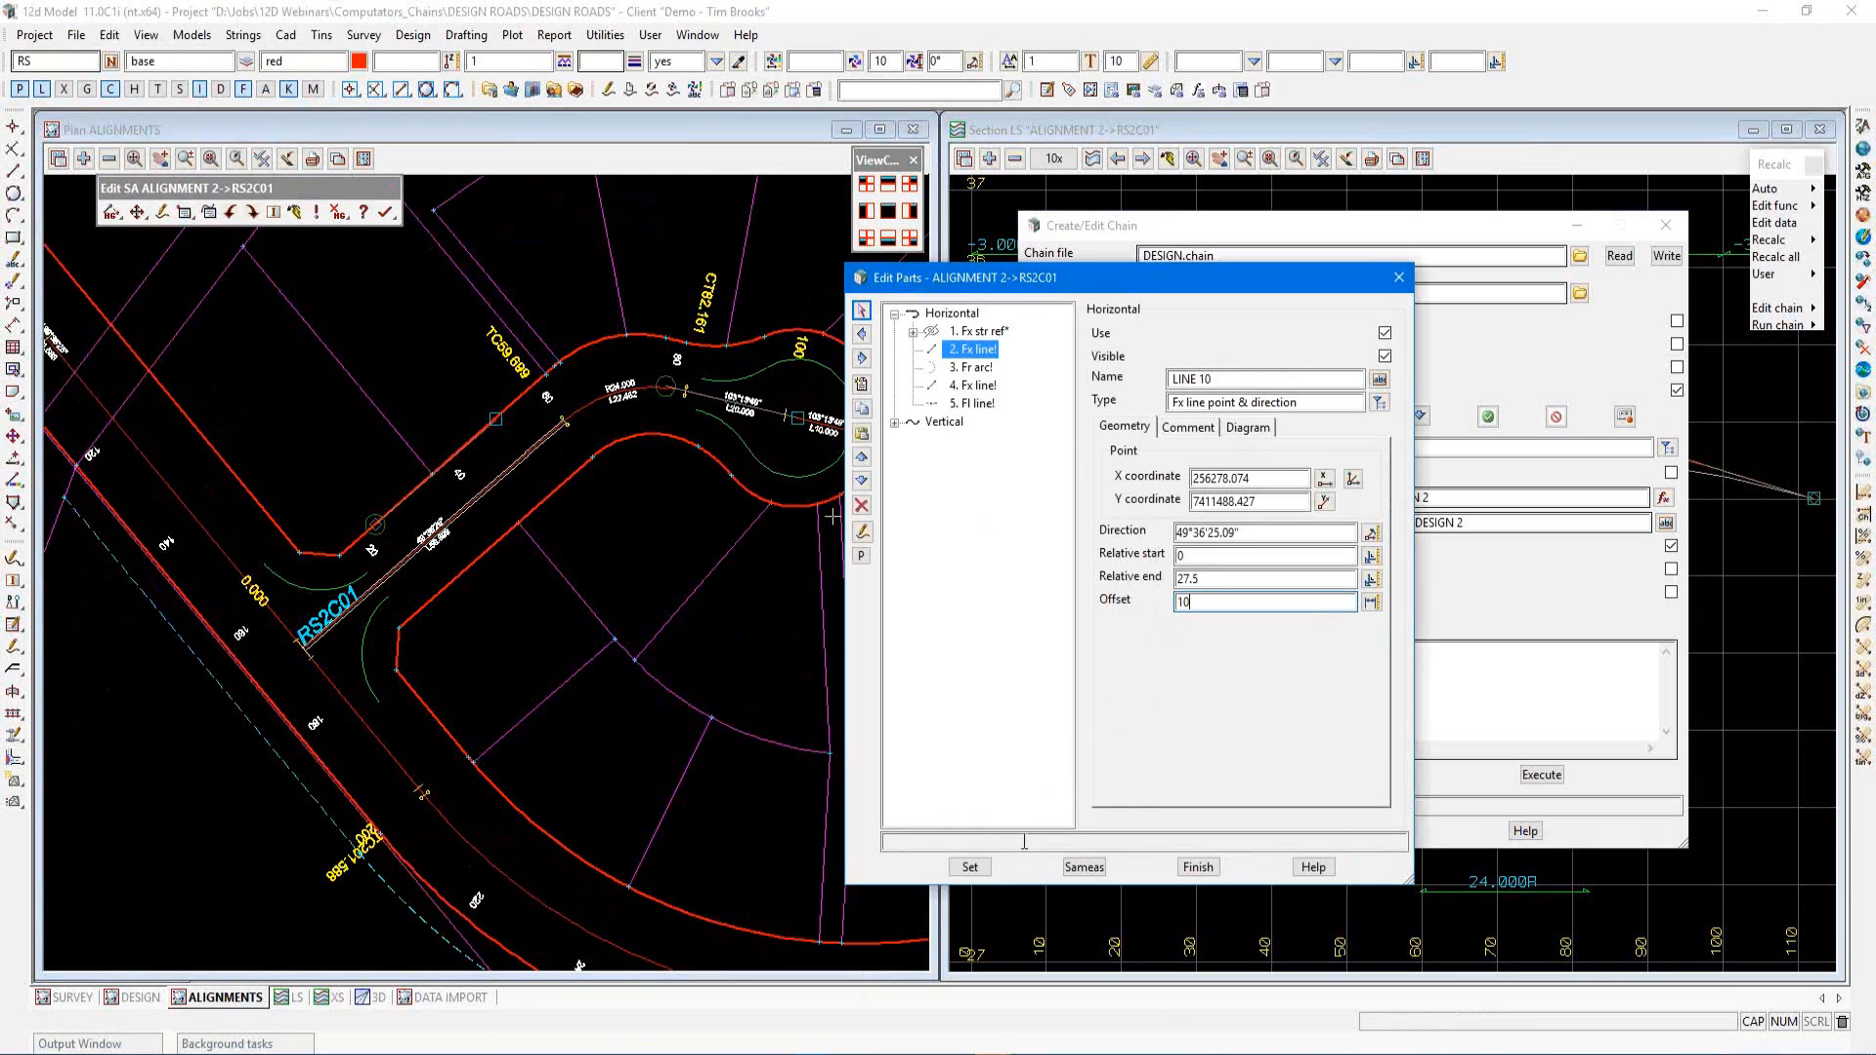
left_click(970, 866)
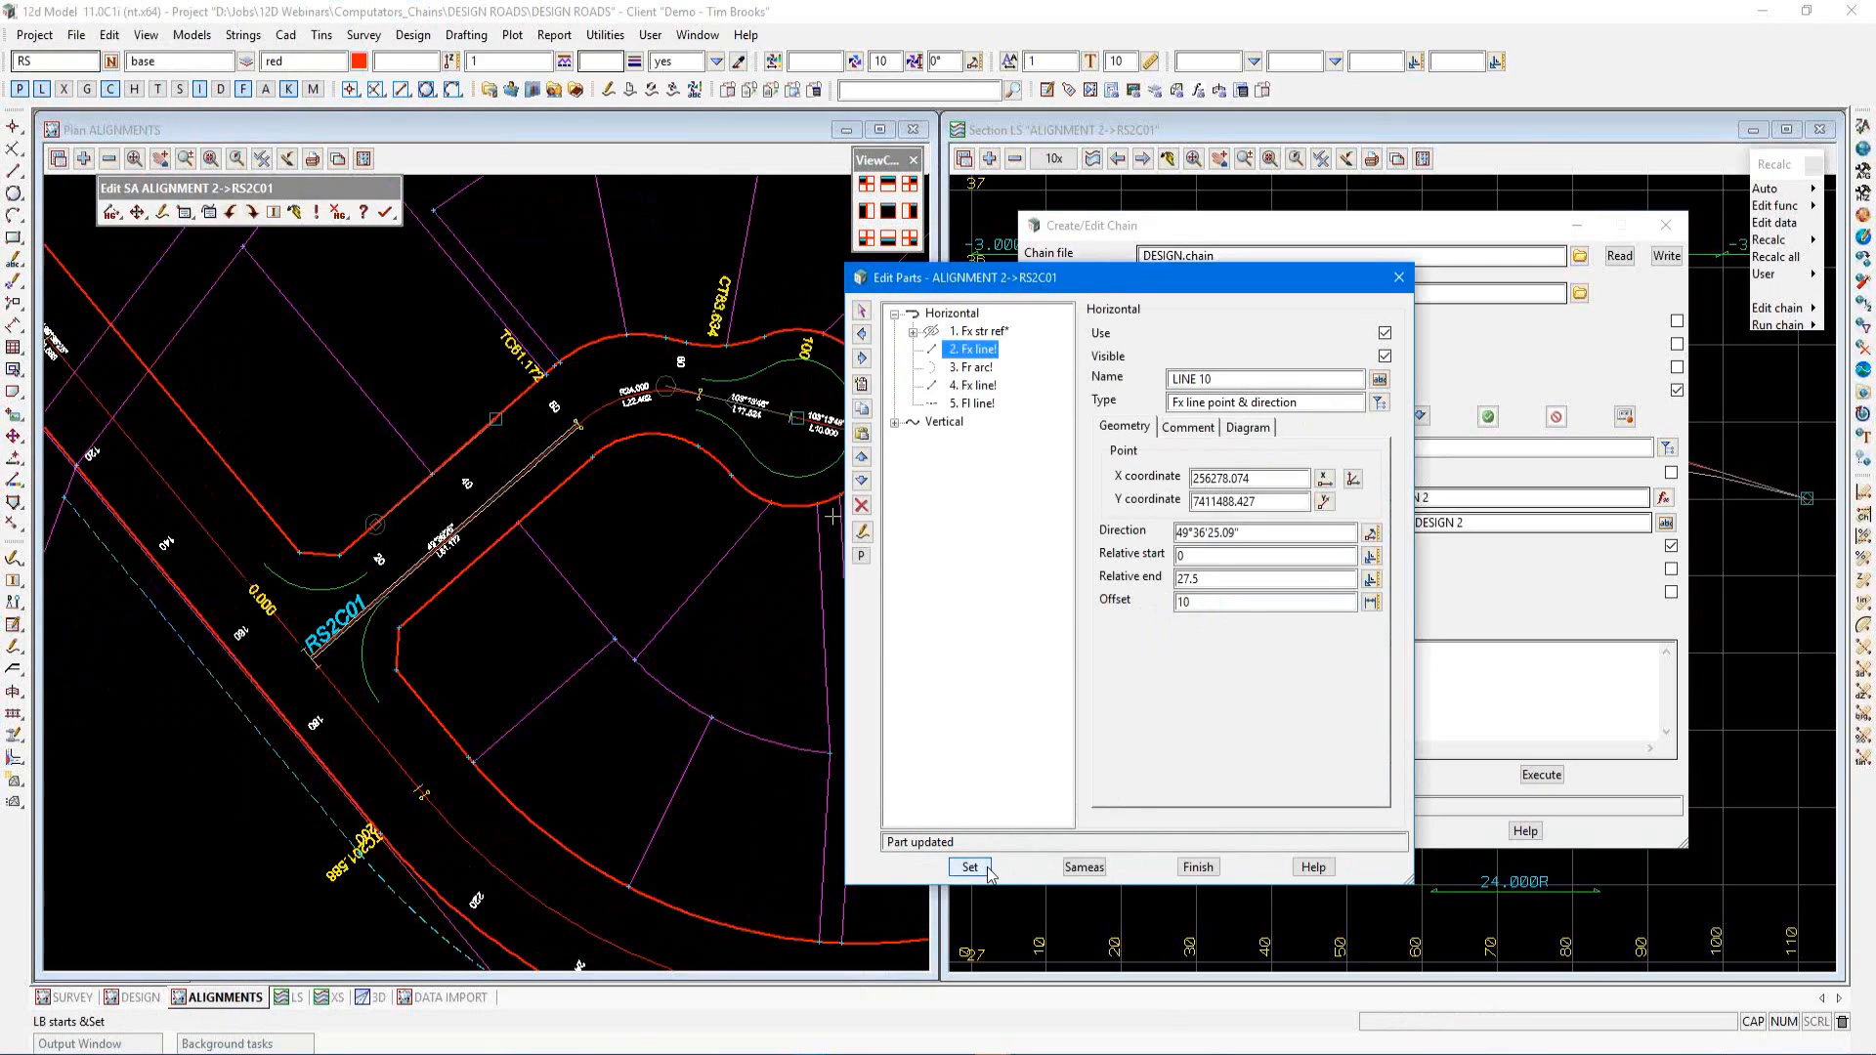
left_click(1196, 868)
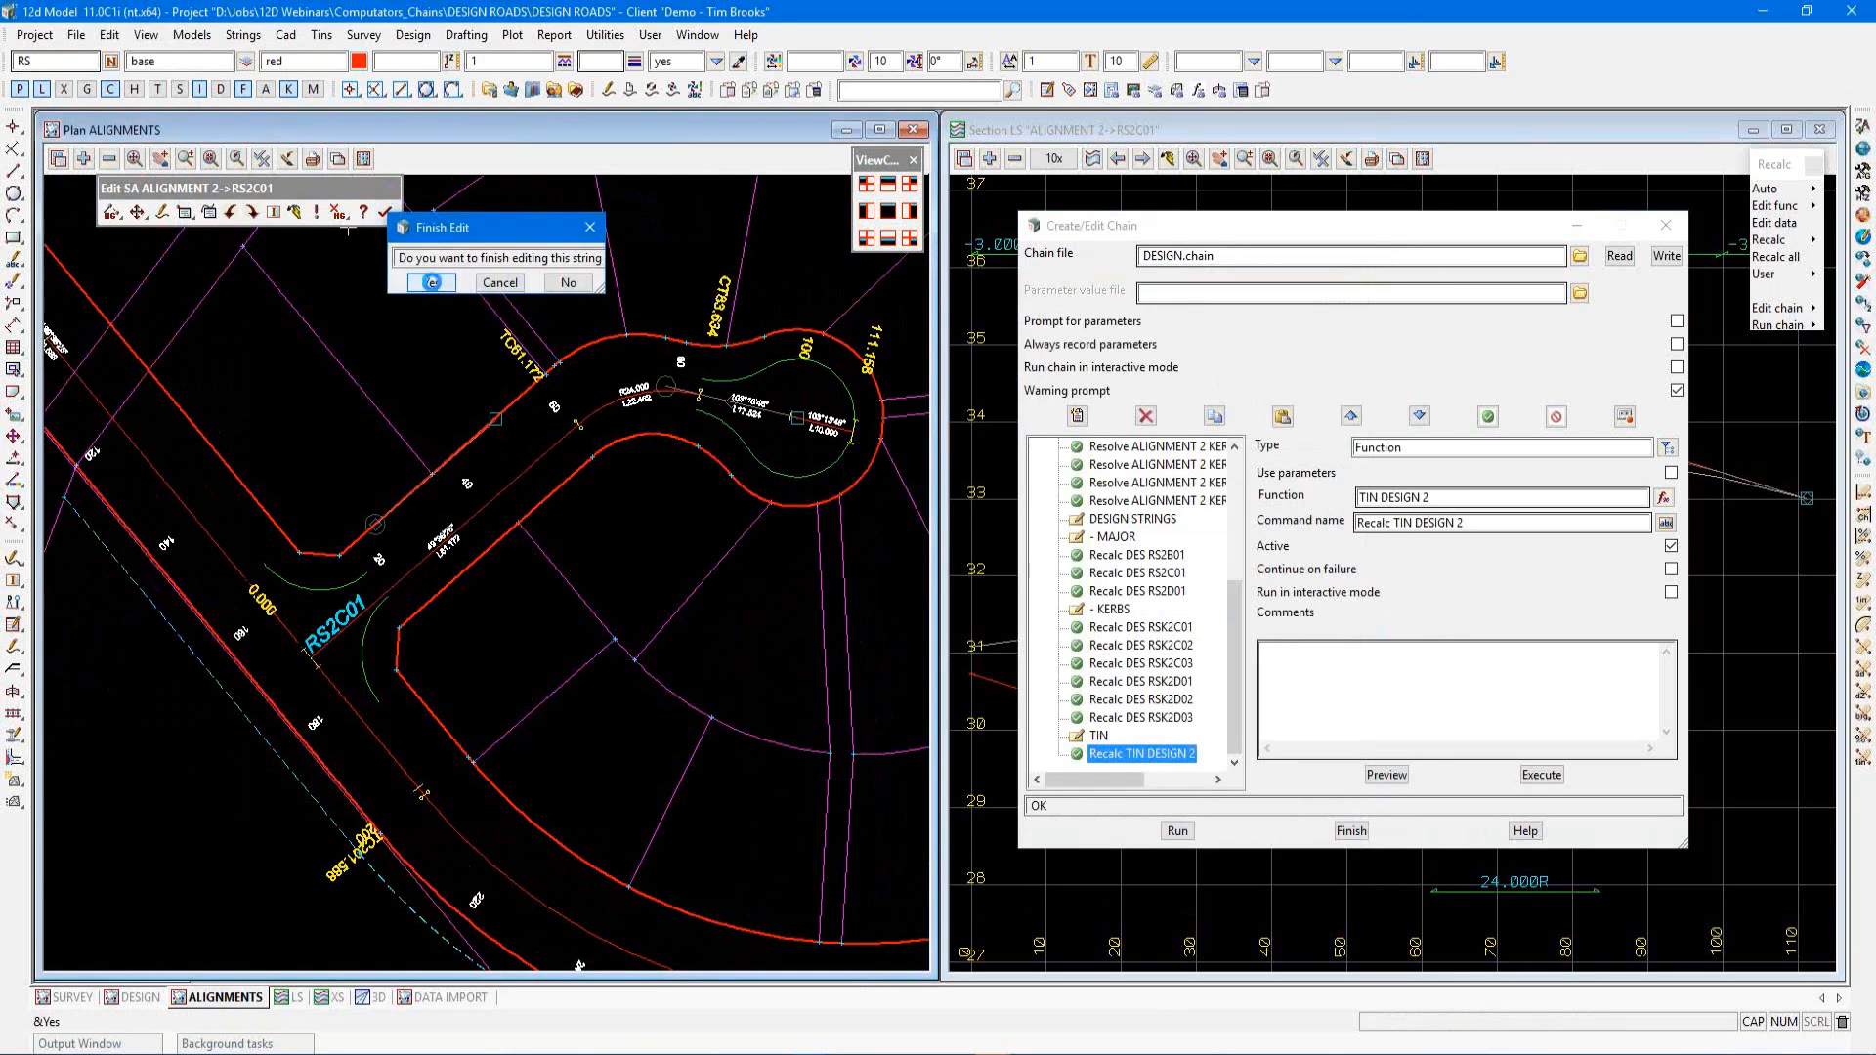
left_click(430, 283)
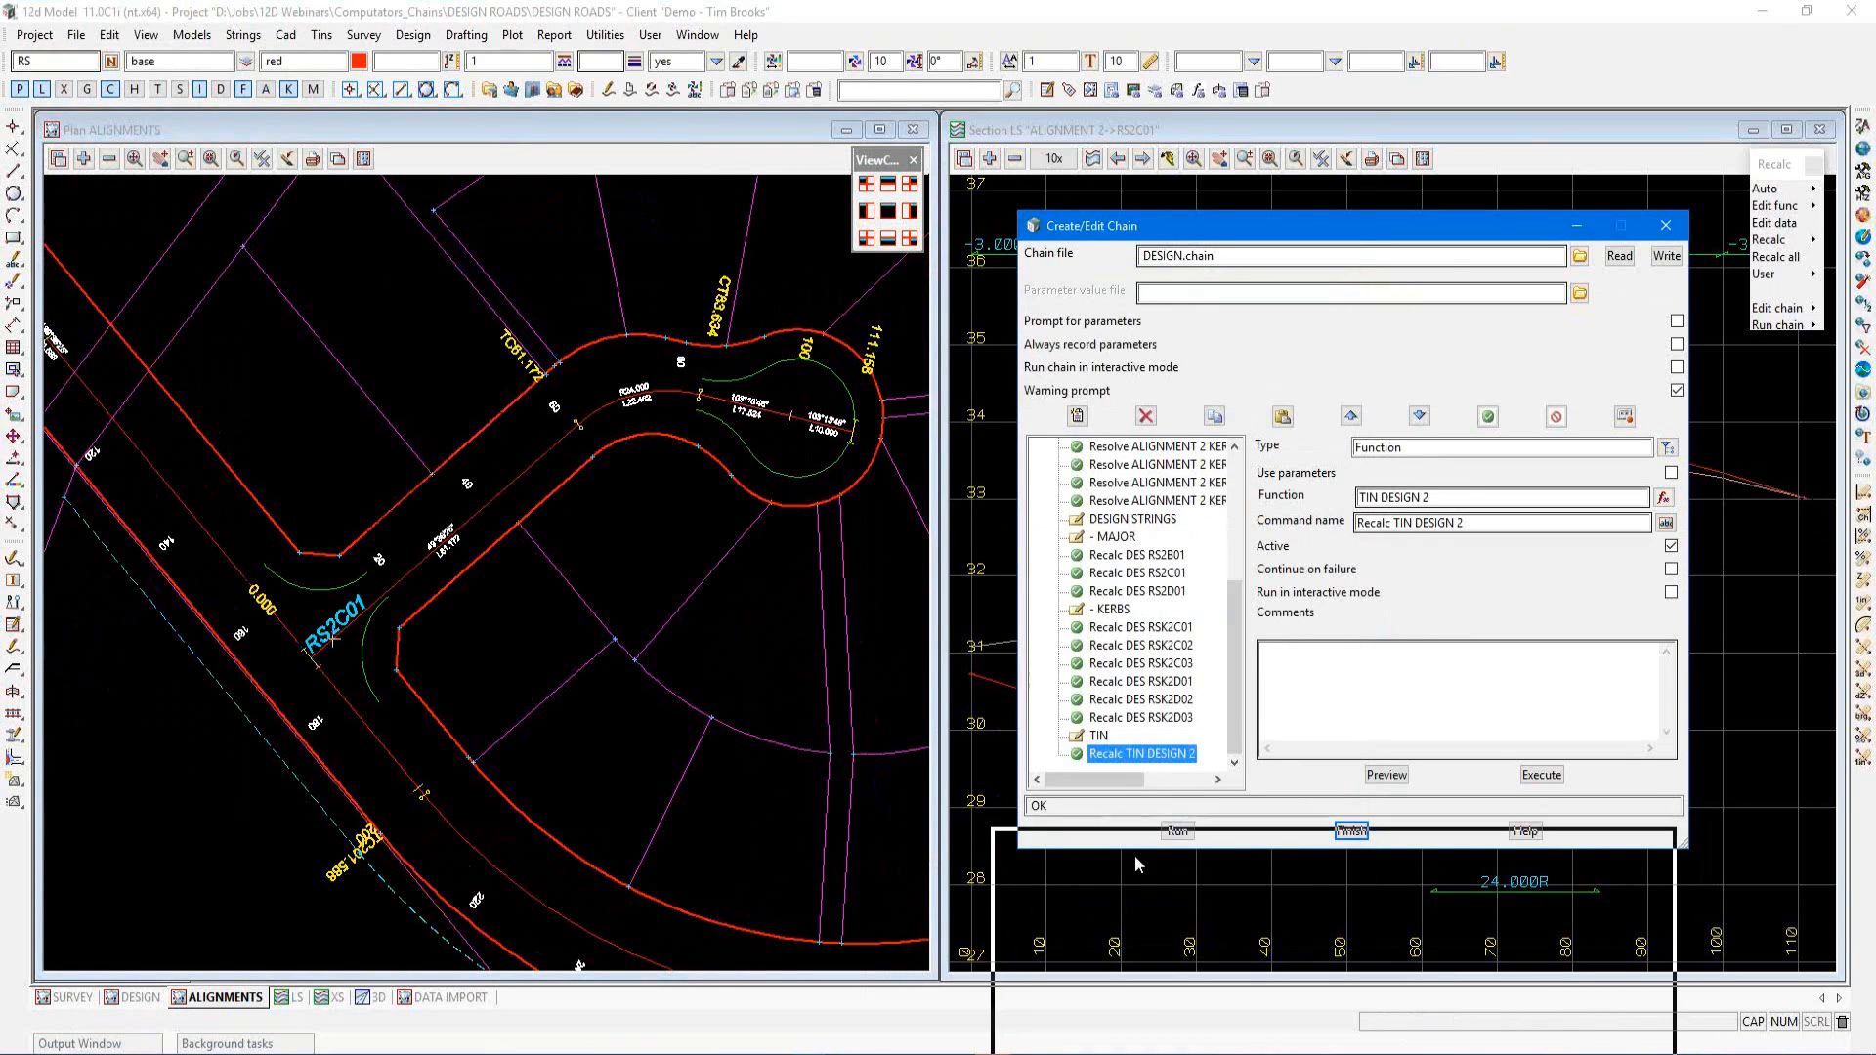
Examine the RS2C01 long section and the DESIGN plan view around the cul-de-sac
left_click_drag(1134, 856, 1146, 886)
left_click(1153, 772)
scroll(1270, 533, "down", 3)
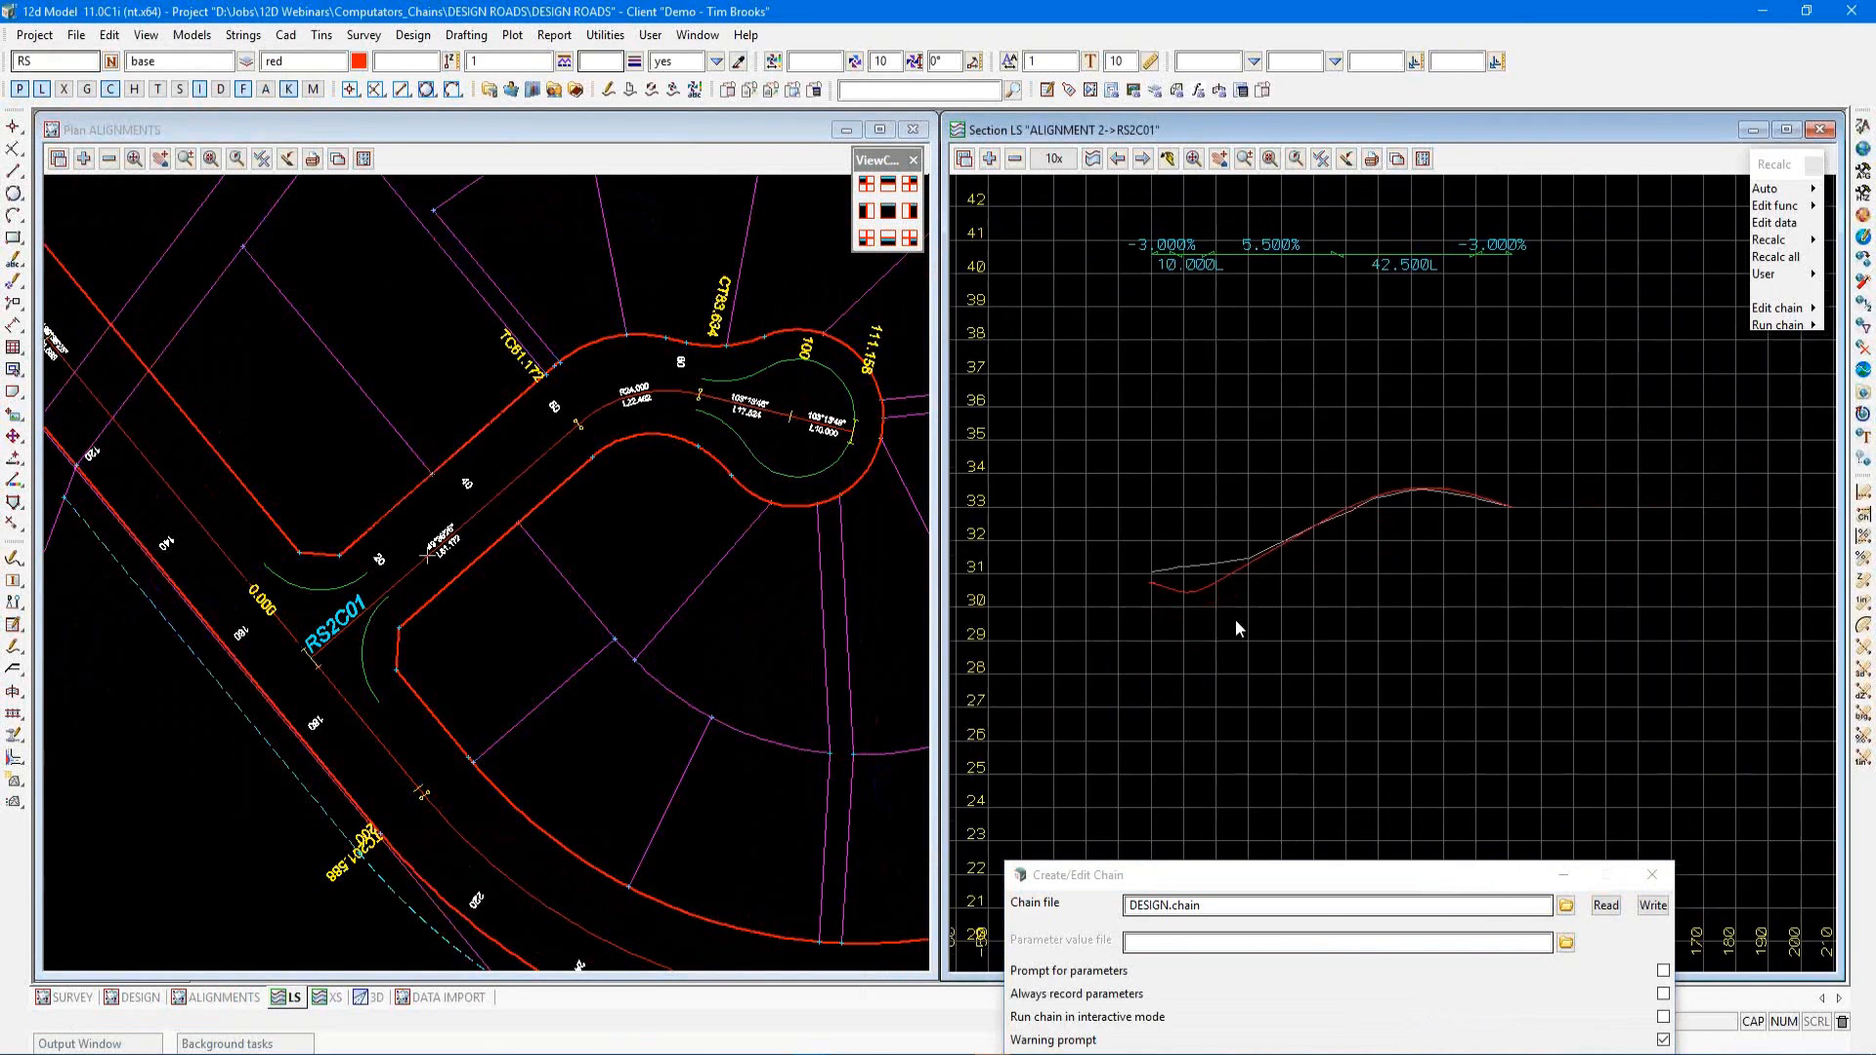
scroll(1236, 619, "up", 3)
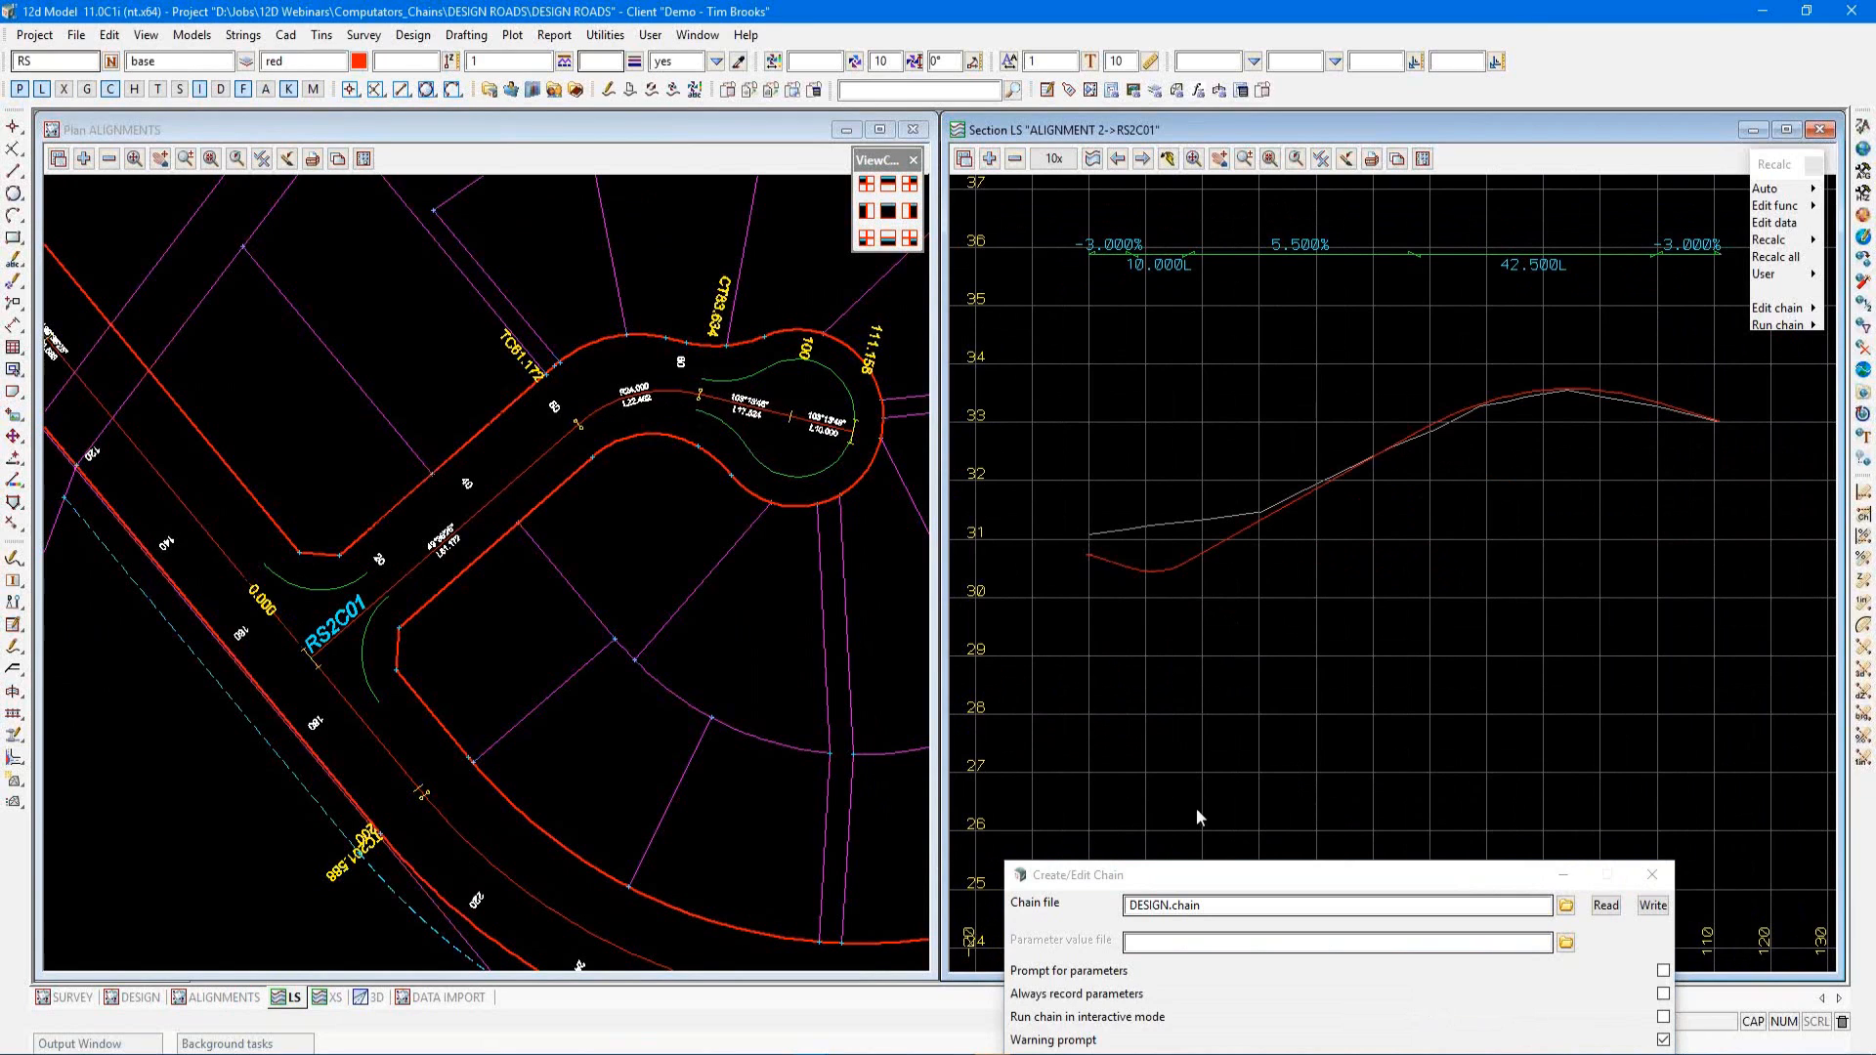
left_click_drag(1233, 875, 1223, 213)
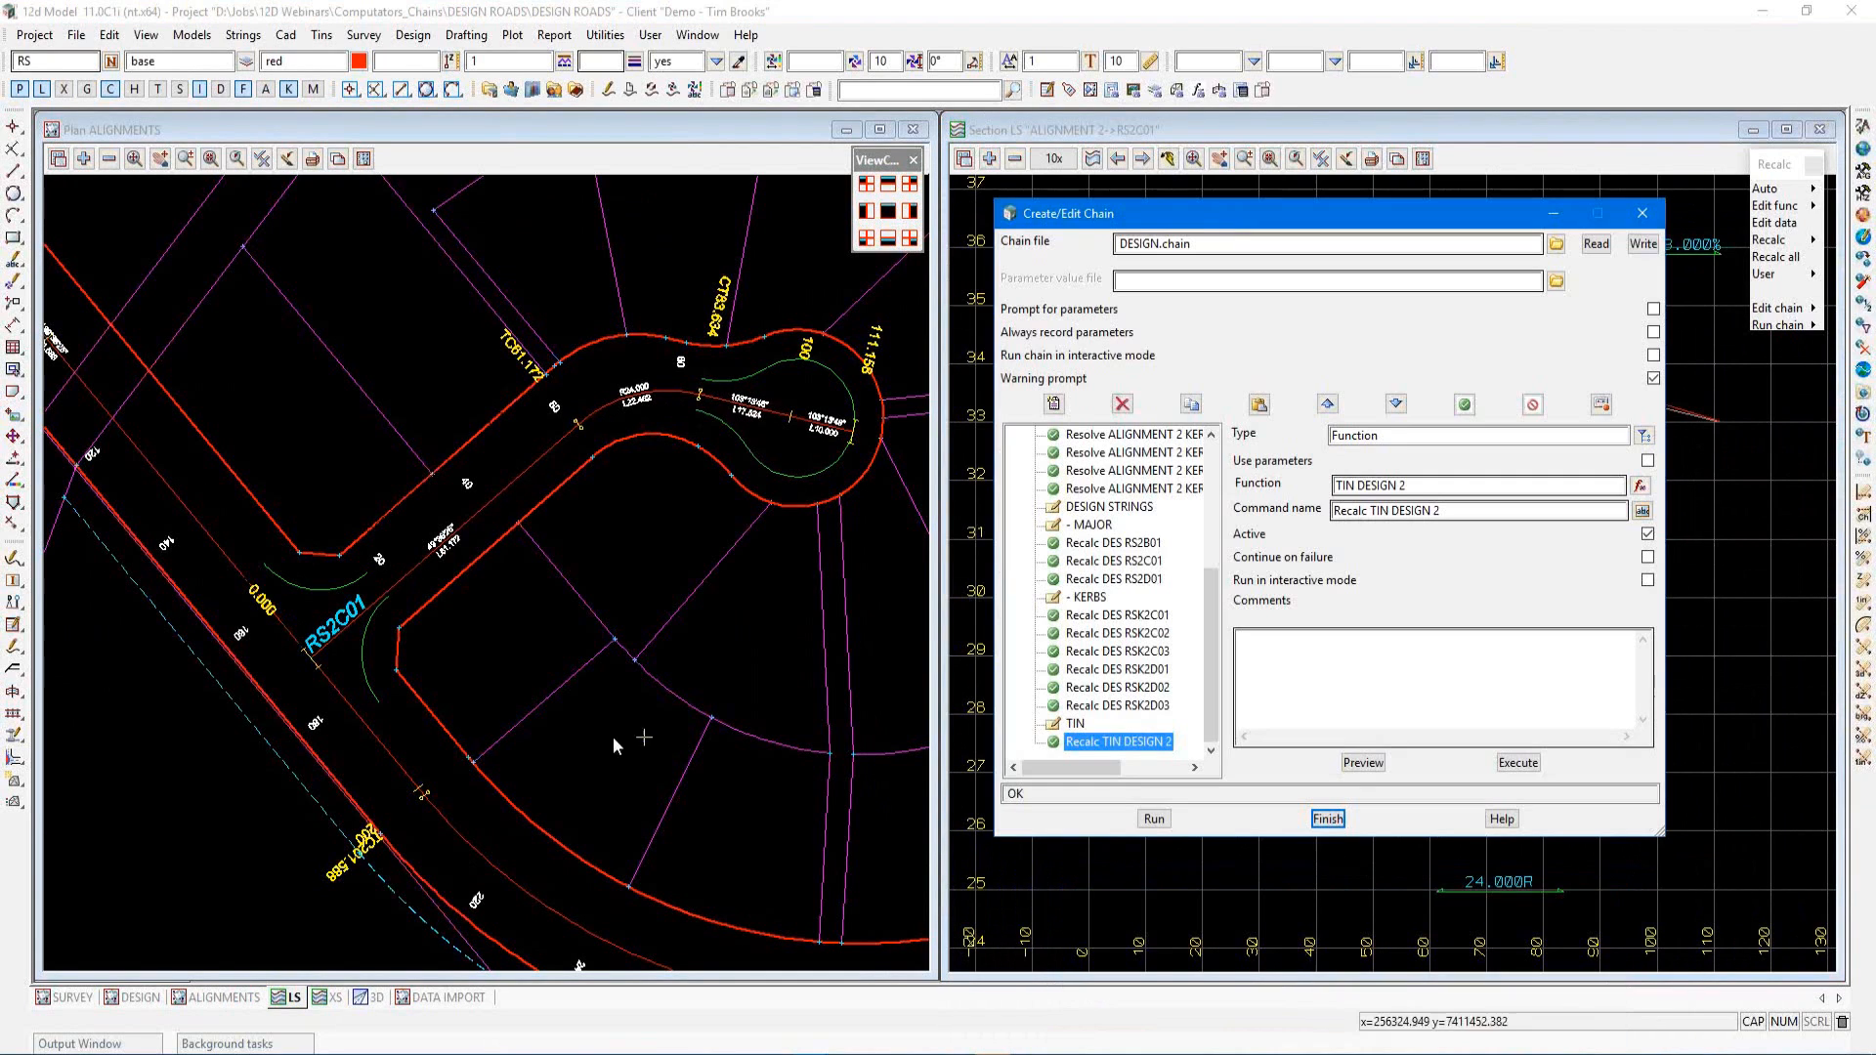
left_click(136, 997)
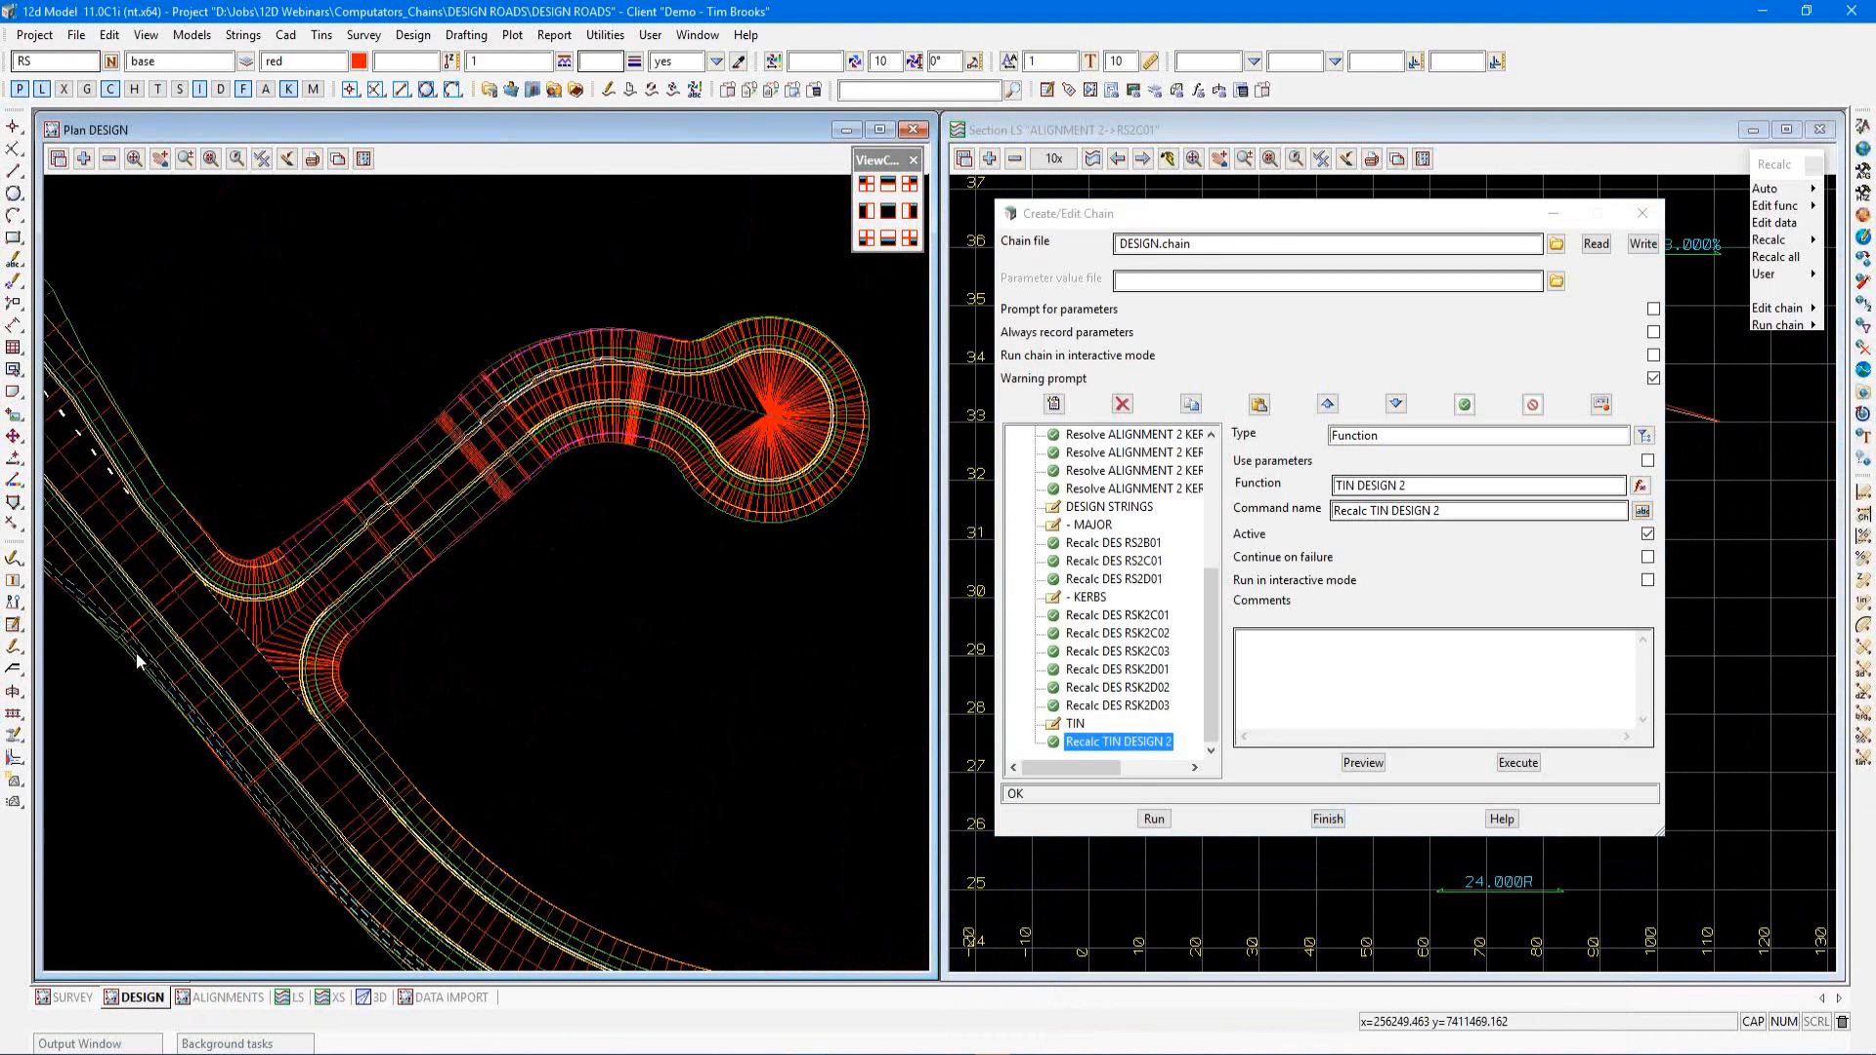
scroll(137, 657, "up", 1)
scroll(152, 653, "down", 2)
scroll(190, 707, "up", 1)
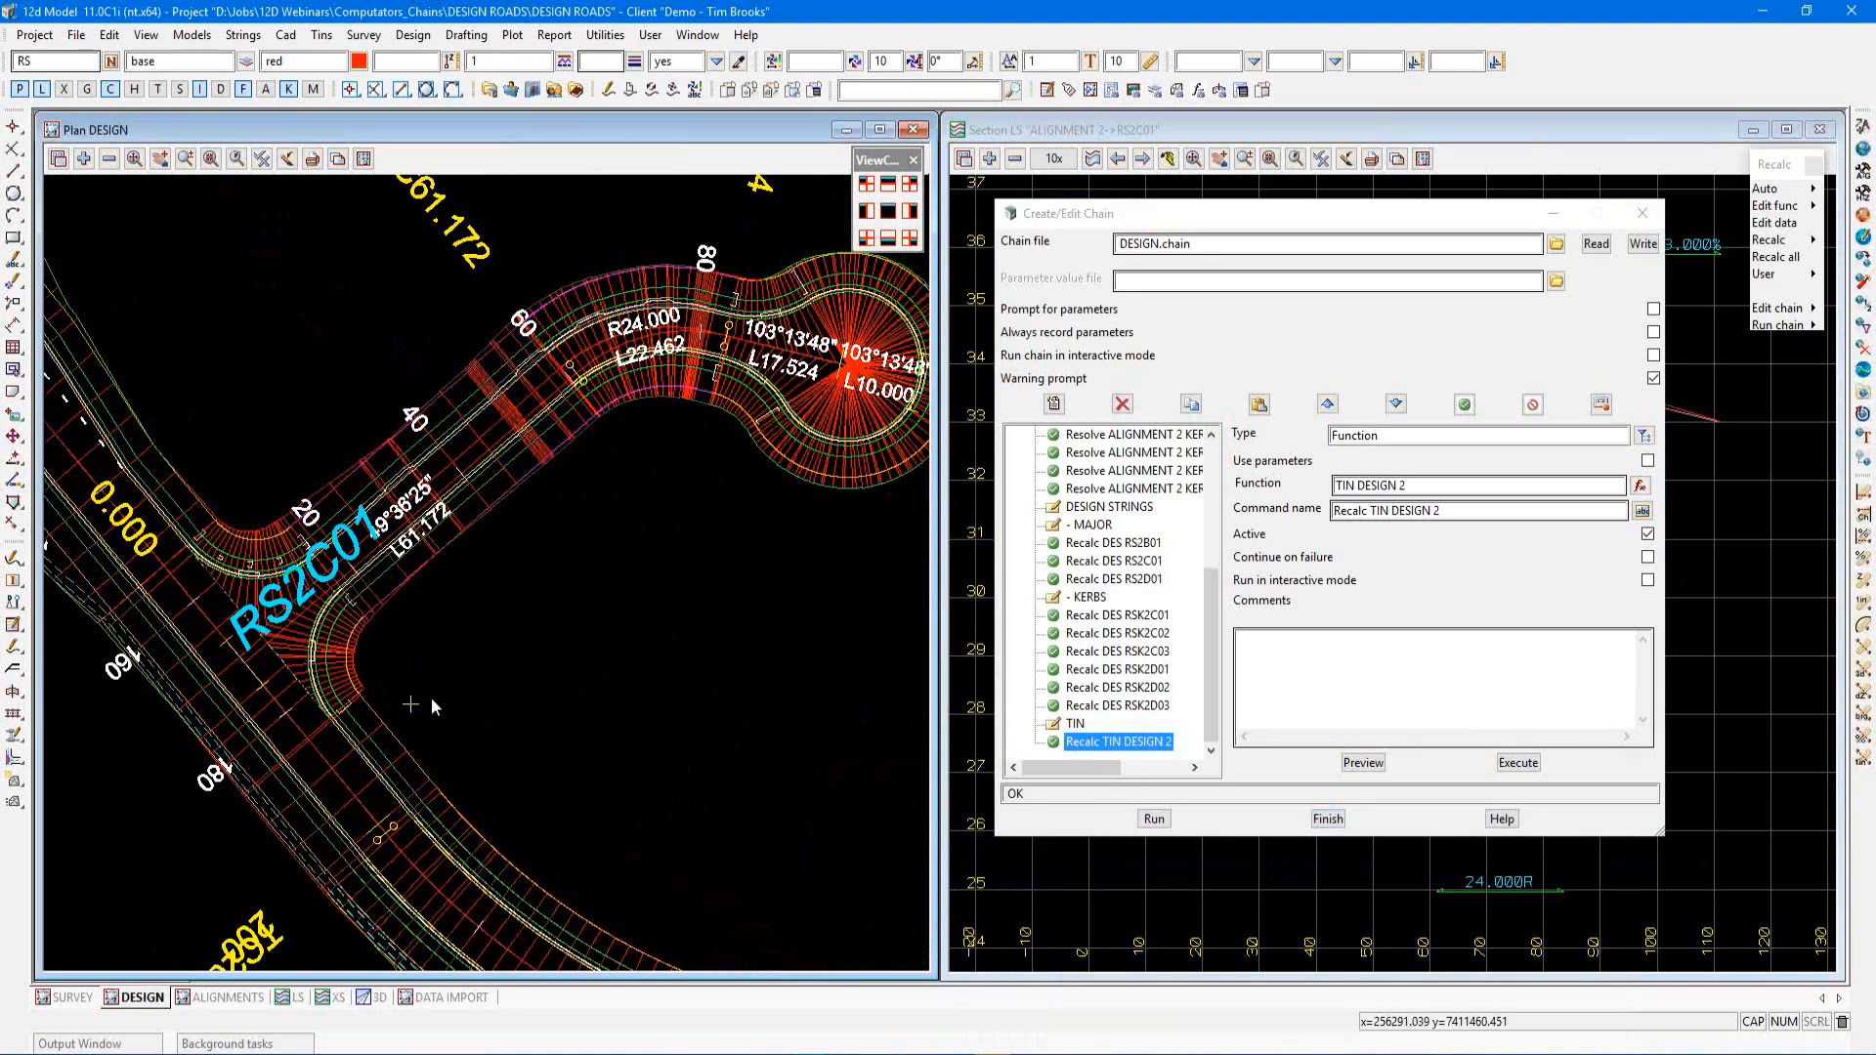
Run the DESIGN chain and acknowledge the TIN DESIGN 2 retriangulation
left_click_drag(1212, 586, 1212, 459)
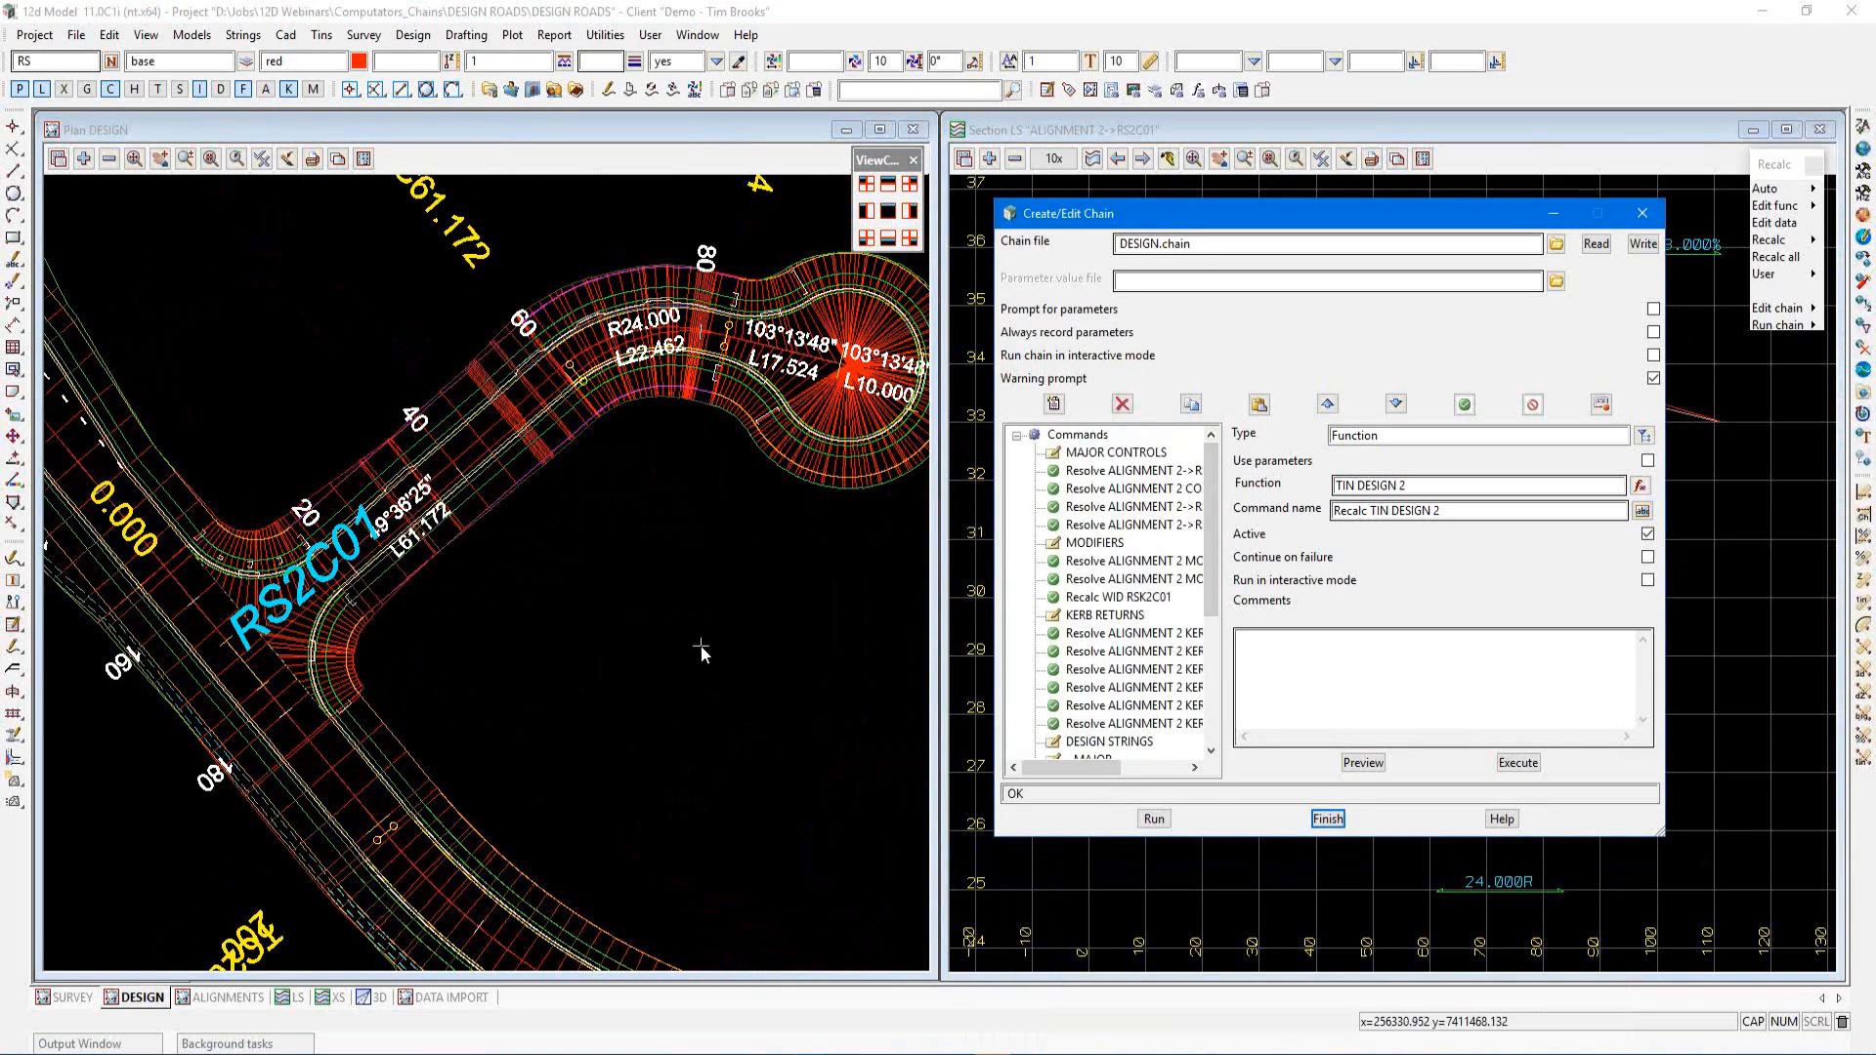
left_click(1156, 823)
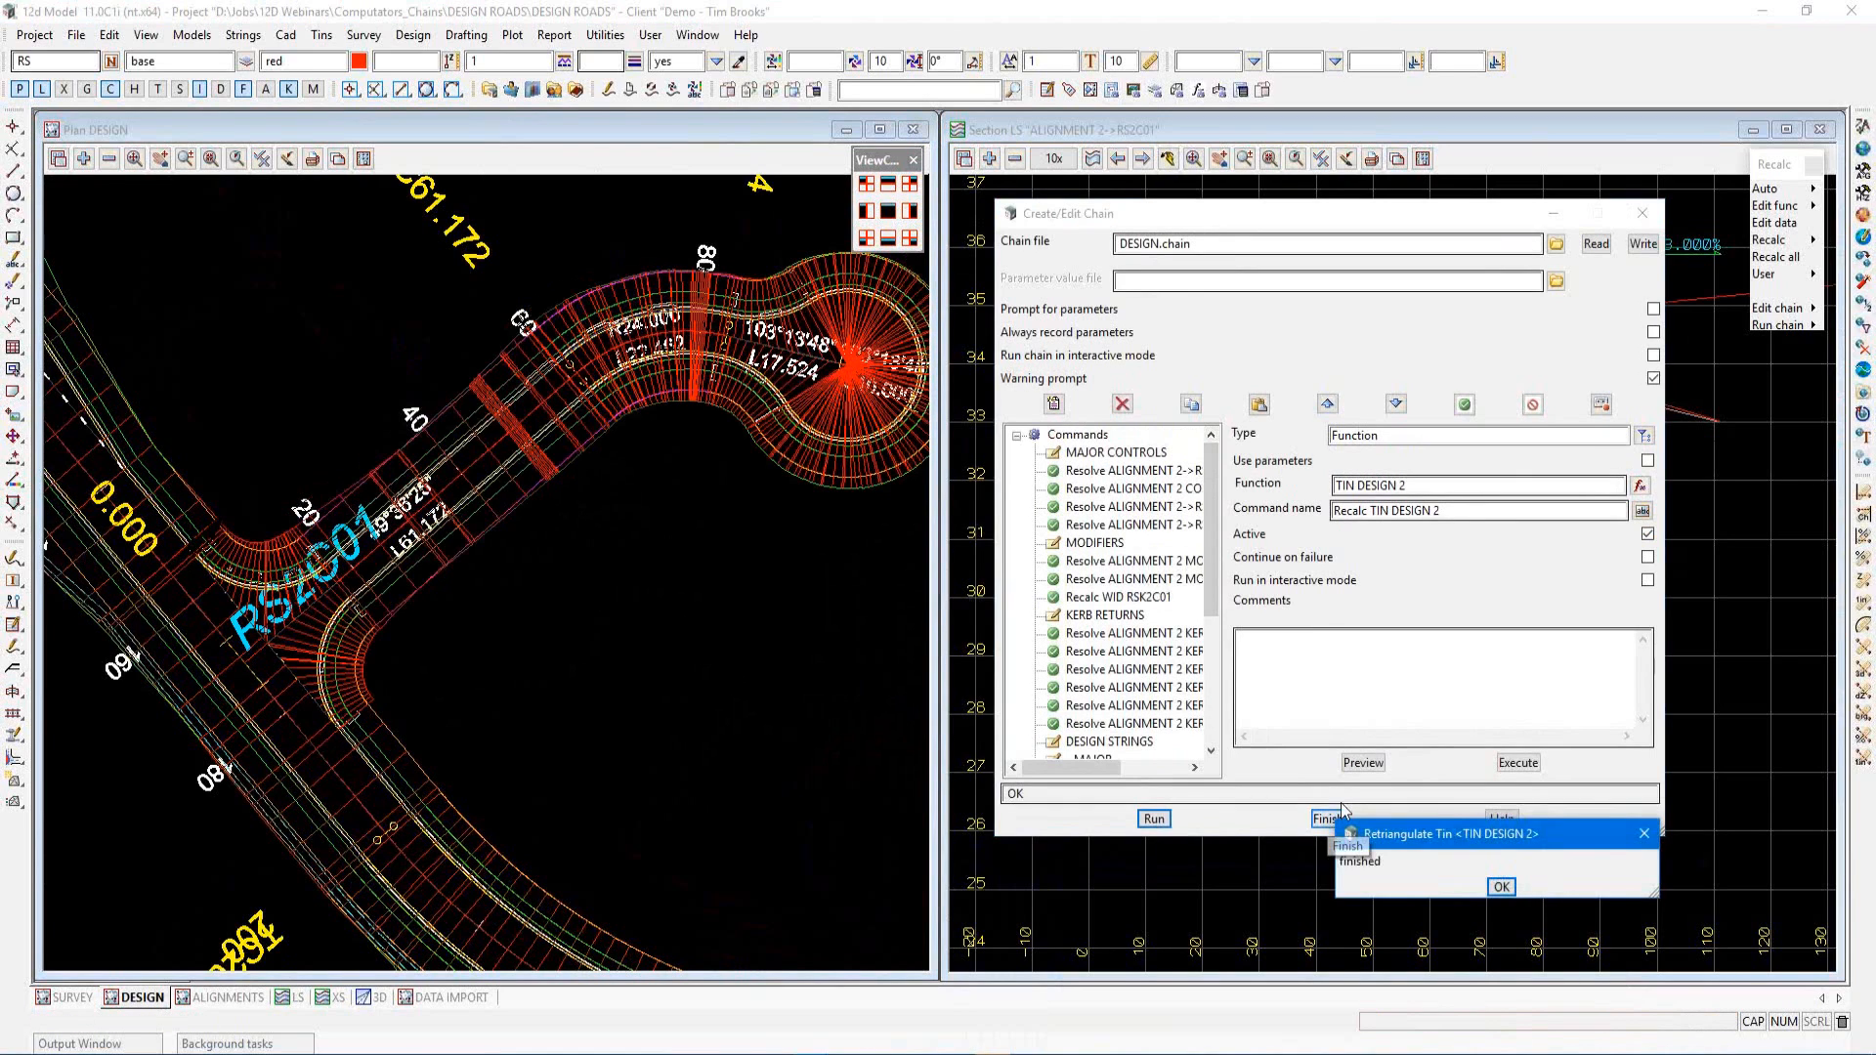
left_click(1501, 887)
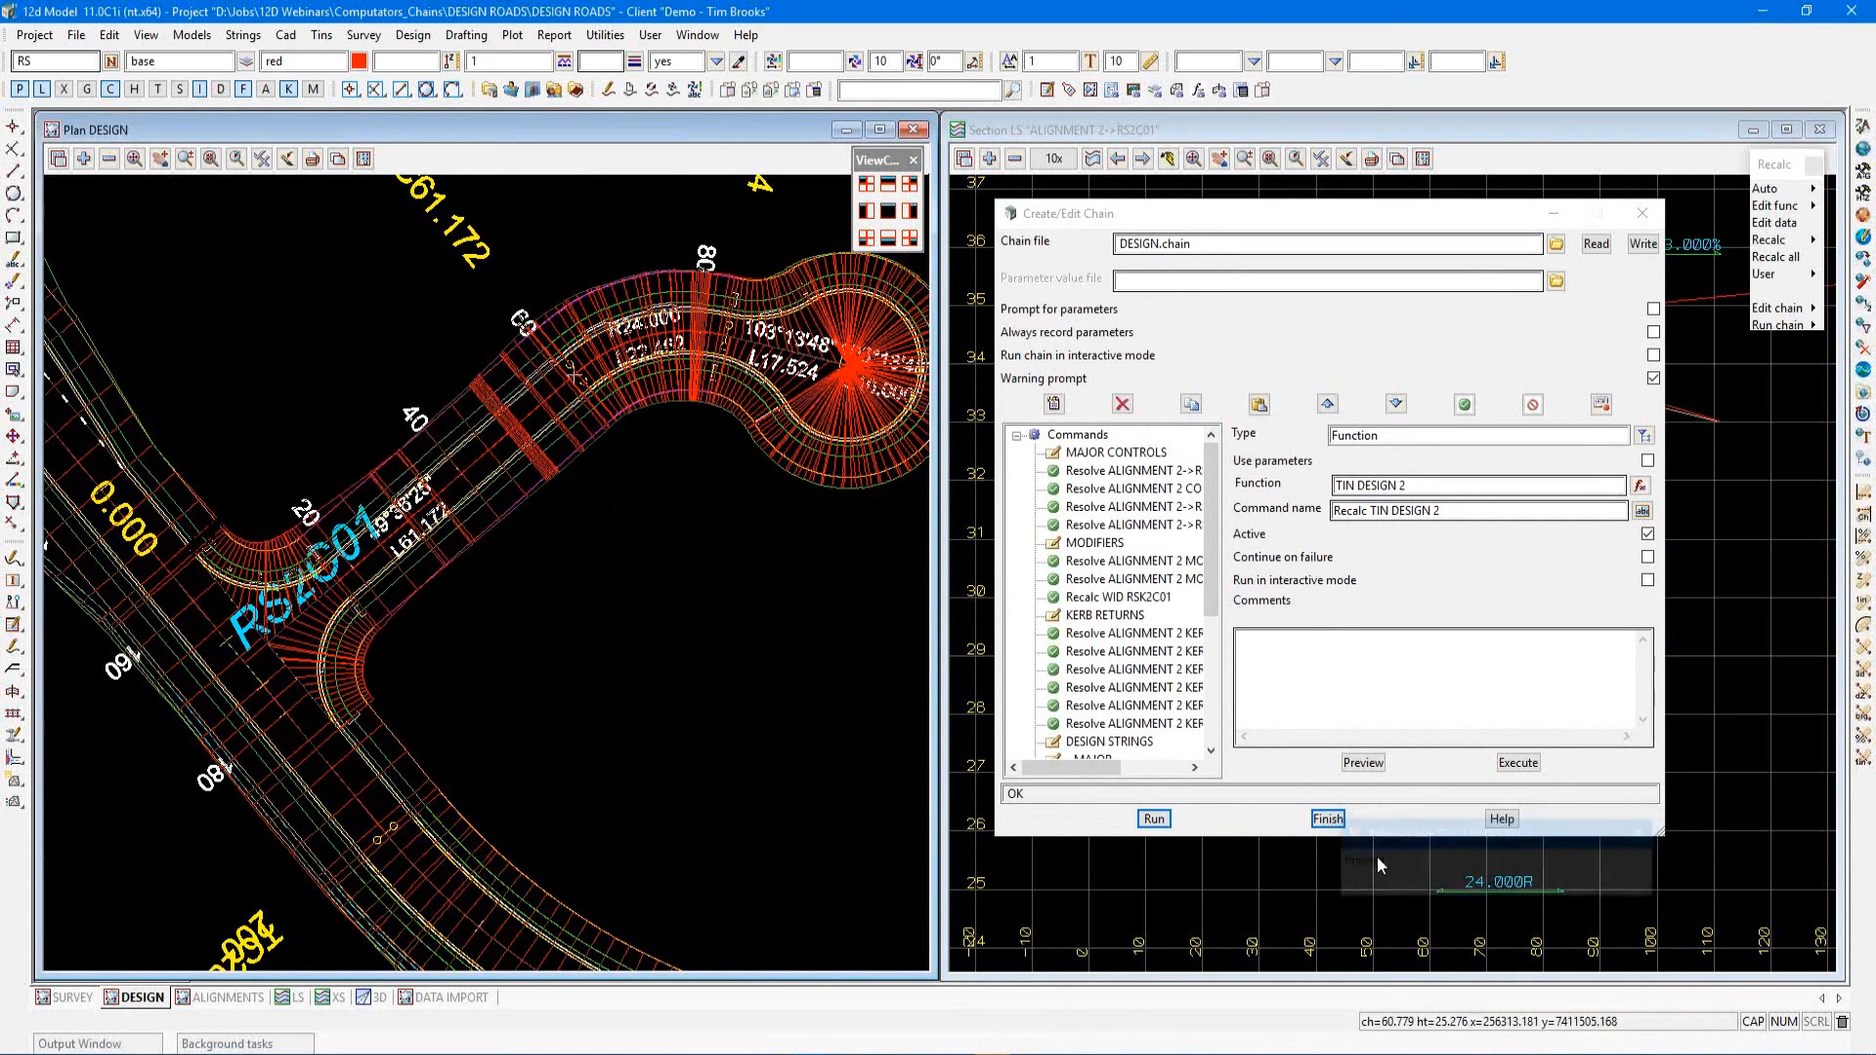
scroll(799, 723, "down", 1)
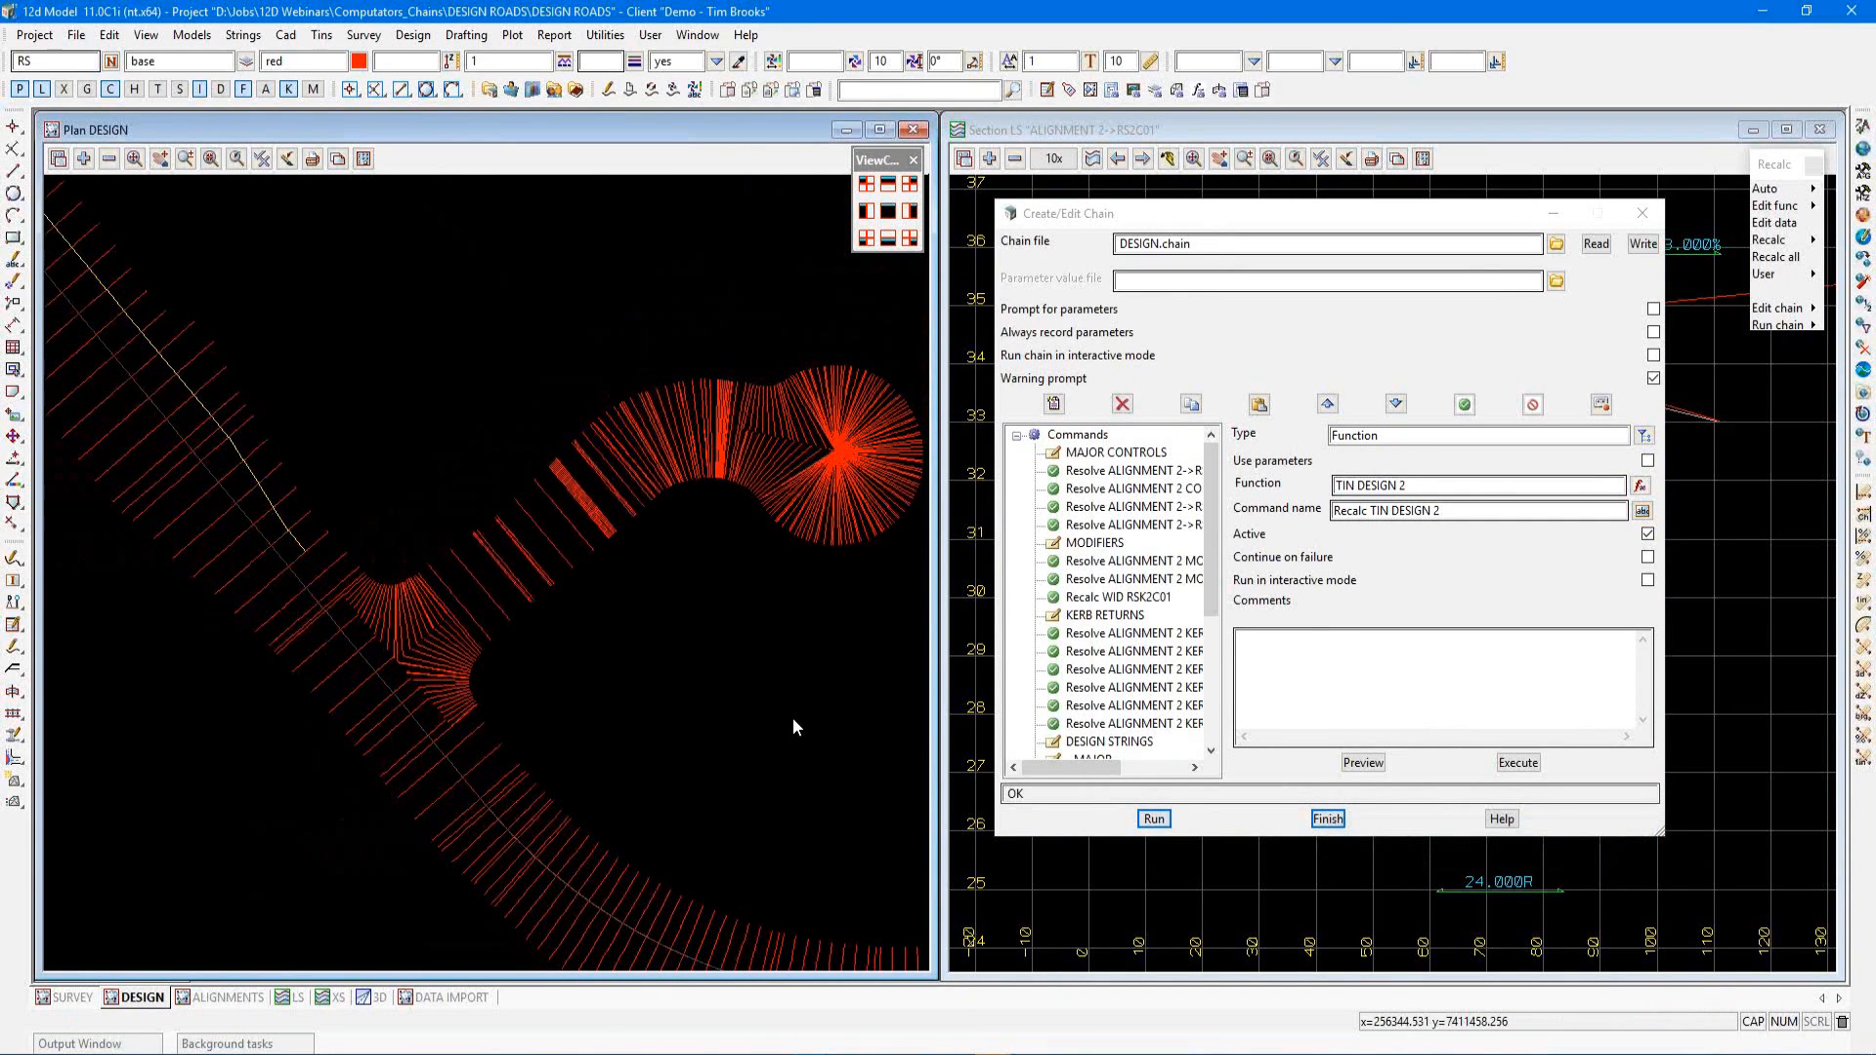